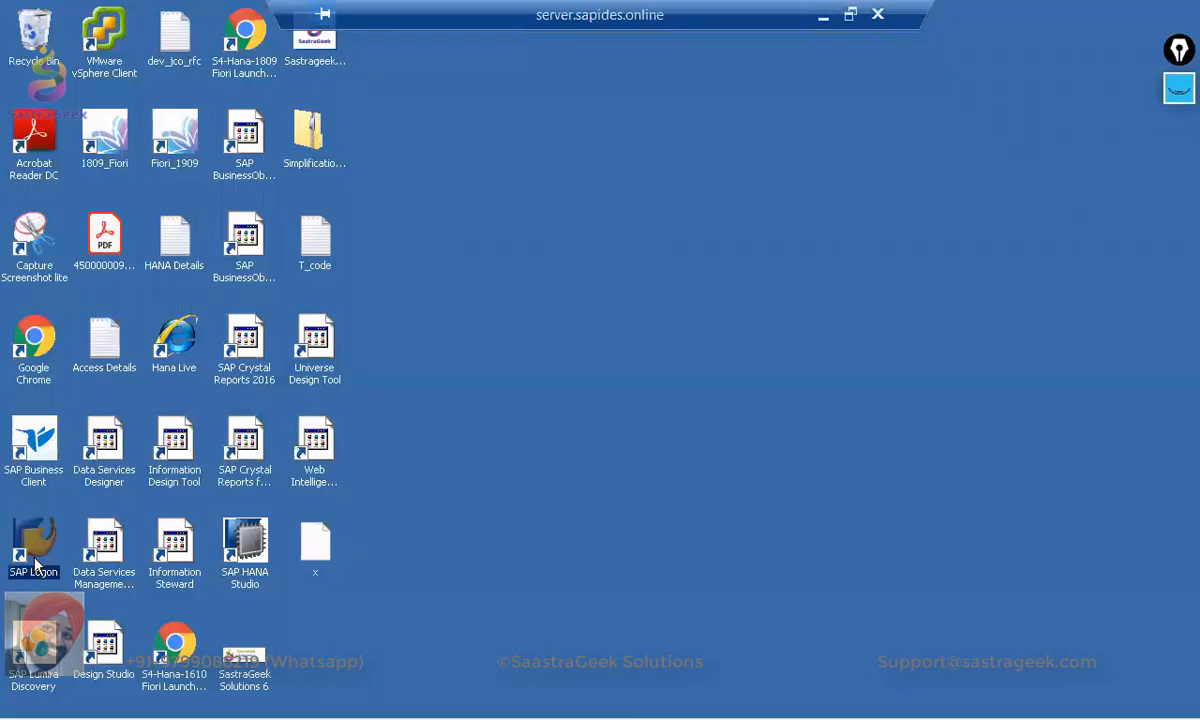
Step: Log on to the S/4 HANA OP 1909 system by filling in the user name and the account password
{"action": "double_click", "coordinate": [551, 290]}
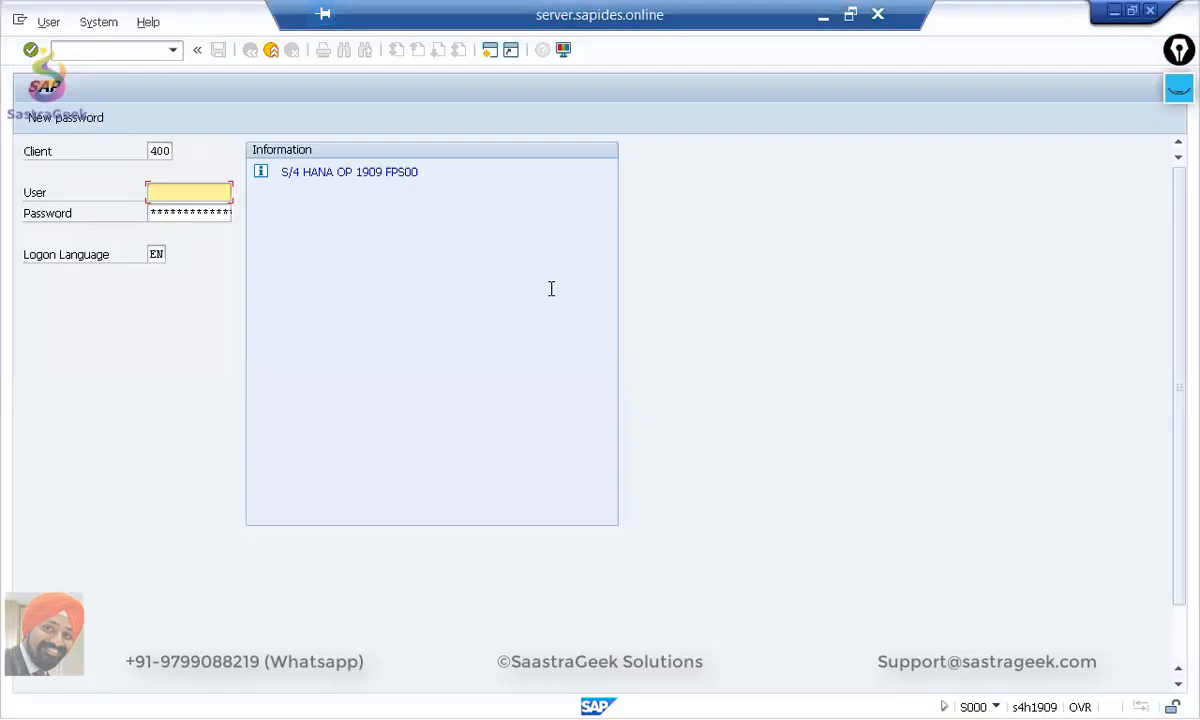
{"action": "key", "text": "Down"}
{"action": "key", "text": "Return"}
{"action": "key", "text": "Tab"}
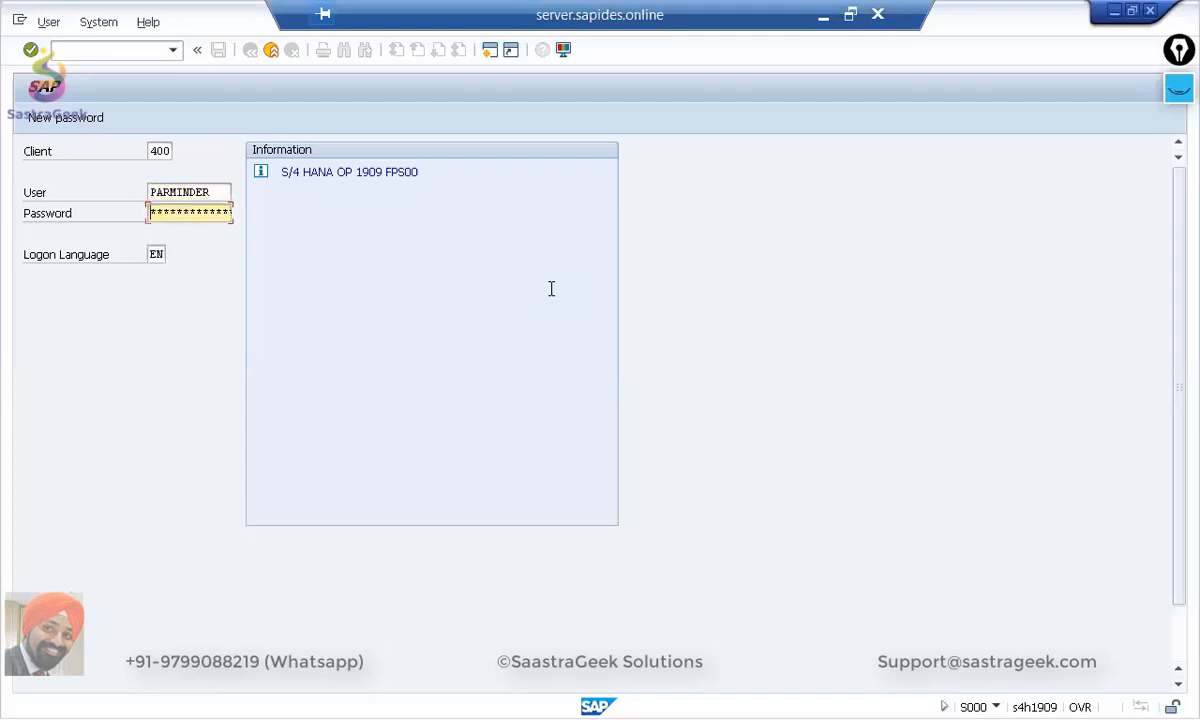
{"action": "type", "text": "**********"}
{"action": "key", "text": "Return"}
Step: Run transaction SPRO and open the SAP Reference IMG
{"action": "type", "text": "spro"}
{"action": "key", "text": "Return"}
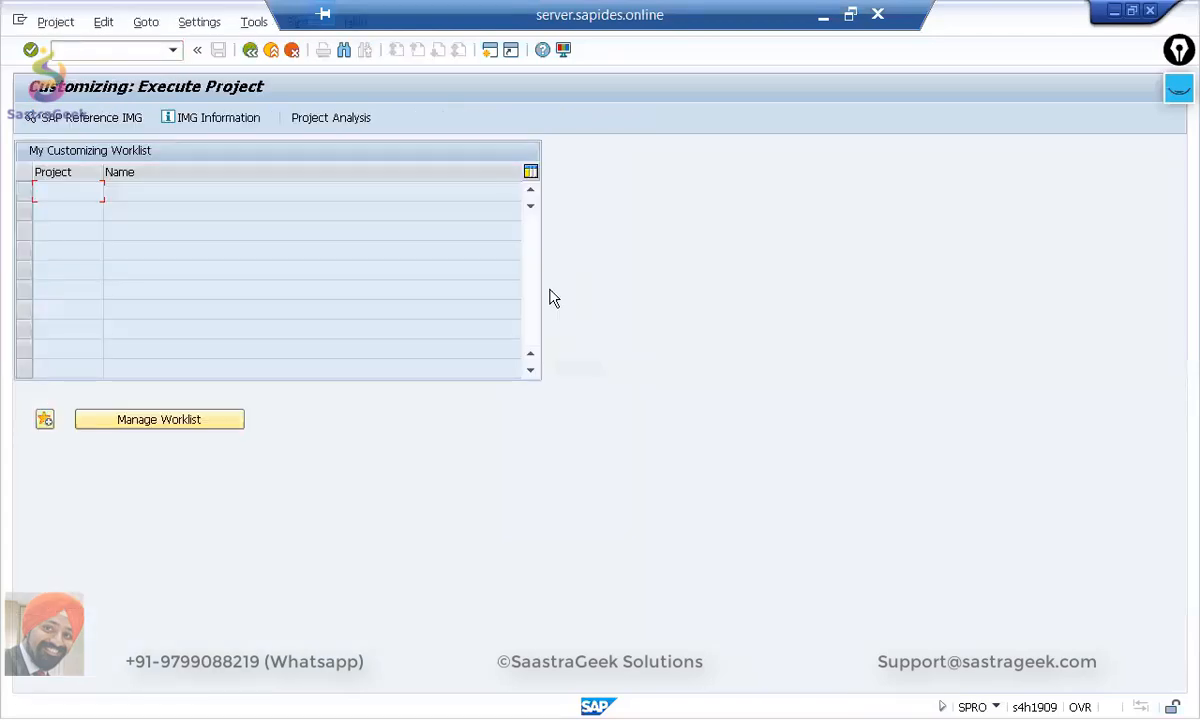
{"action": "left_click", "coordinate": [126, 121]}
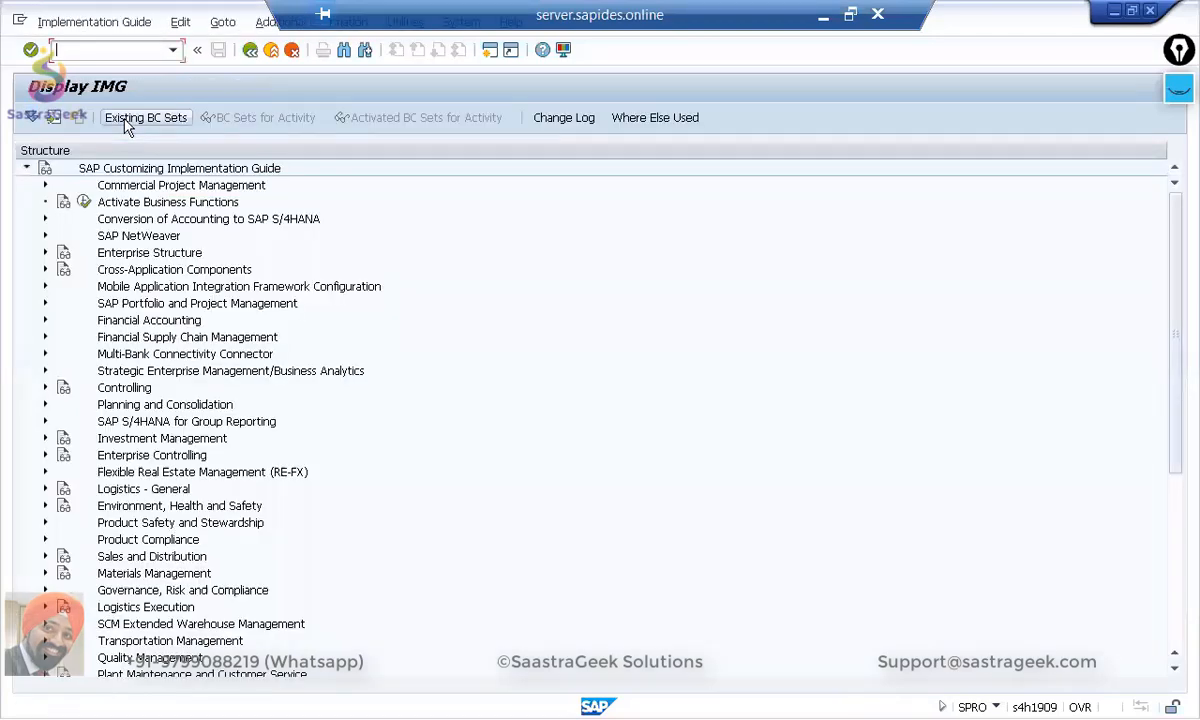
Step: Examine the company code activity in Enterprise Structure > Definition > Financial Accounting, and collapse the Financial Accounting node again
{"action": "left_click", "coordinate": [45, 252]}
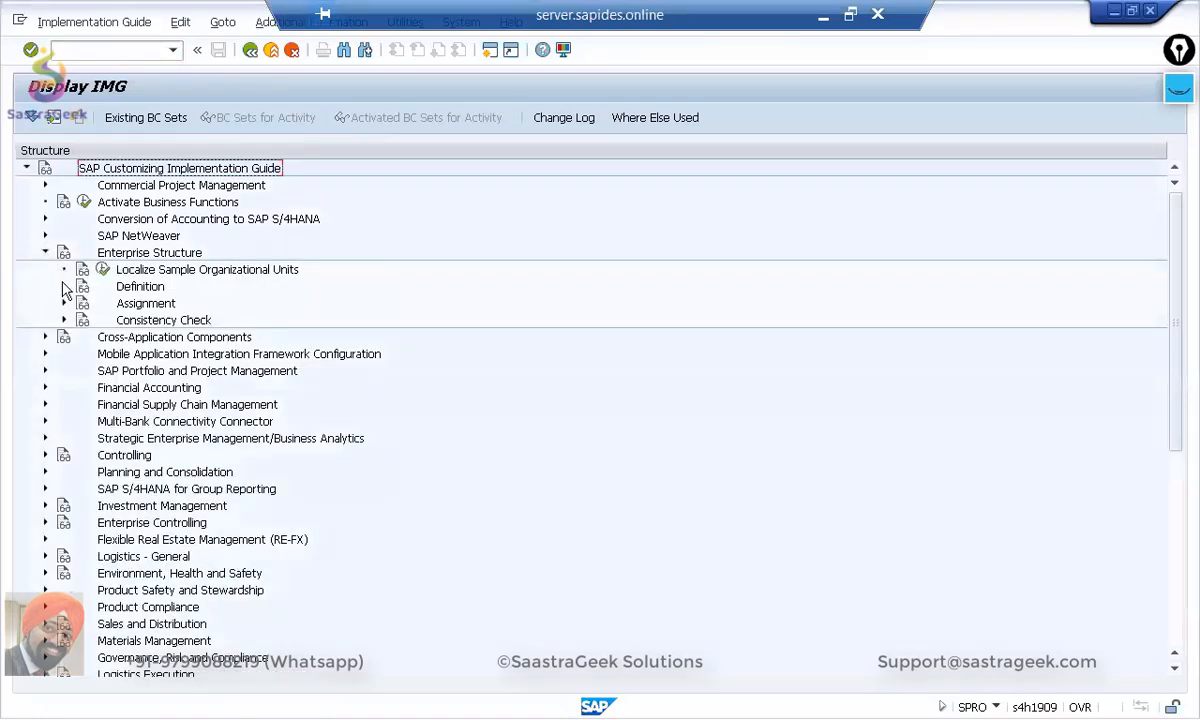
{"action": "left_click", "coordinate": [64, 286]}
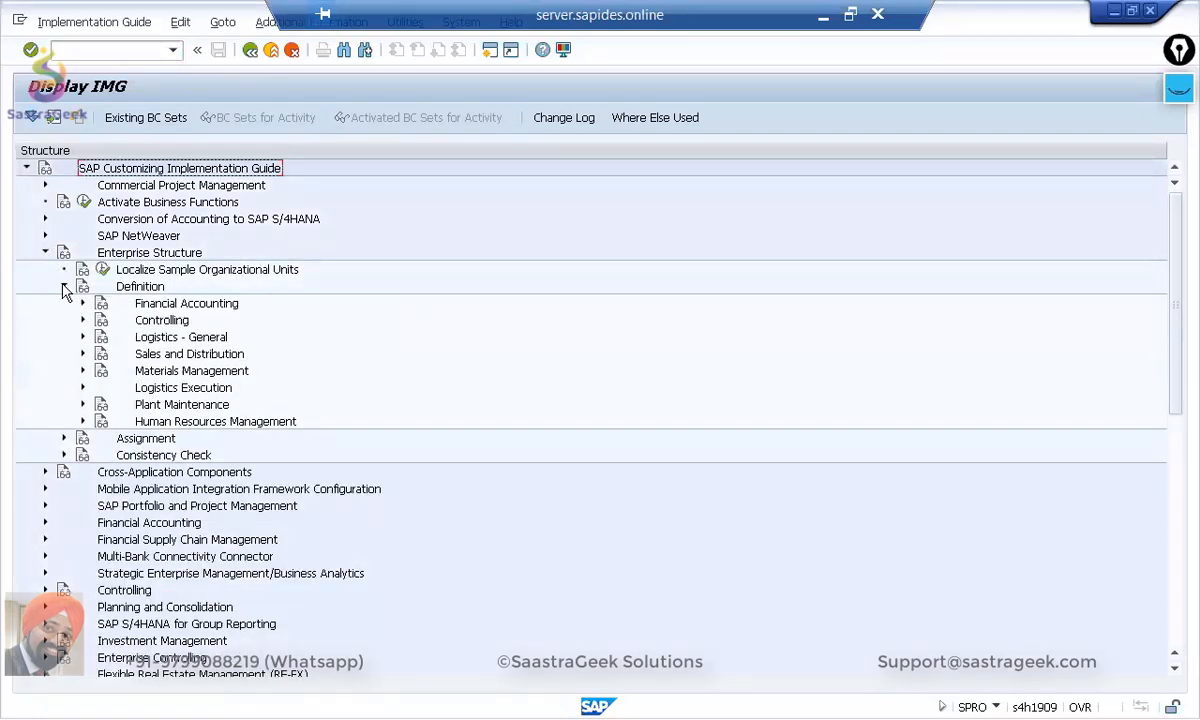
{"action": "left_click", "coordinate": [83, 303]}
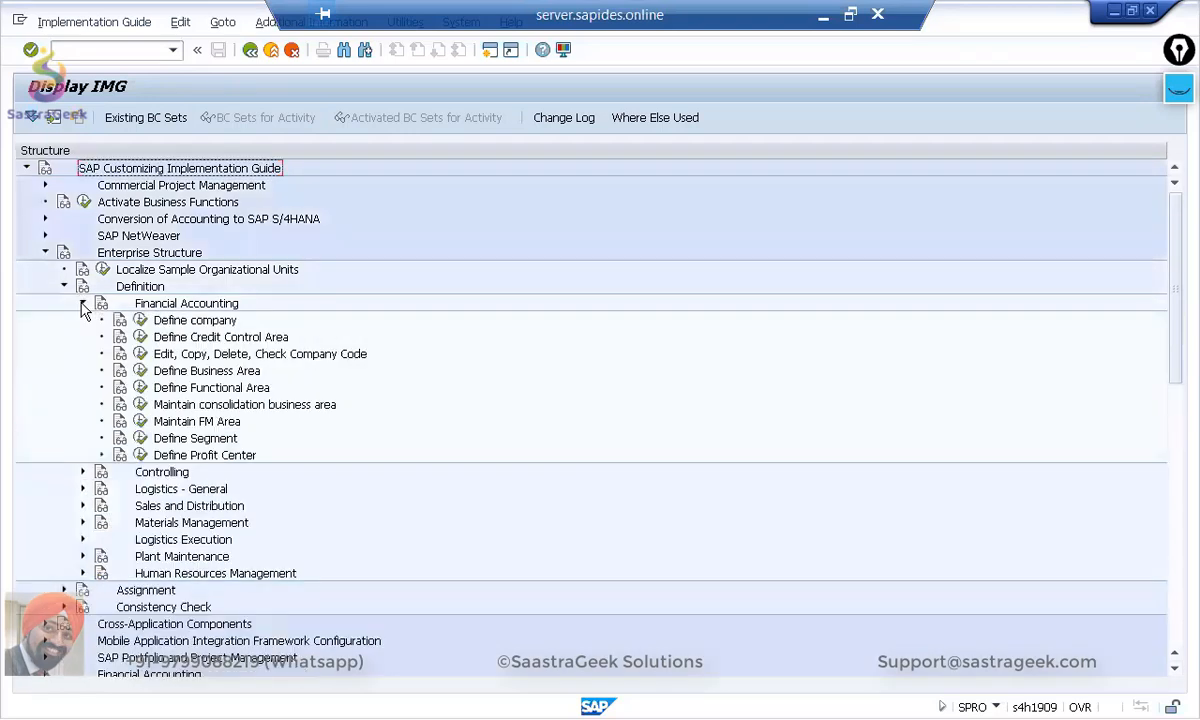
{"action": "left_click", "coordinate": [212, 358]}
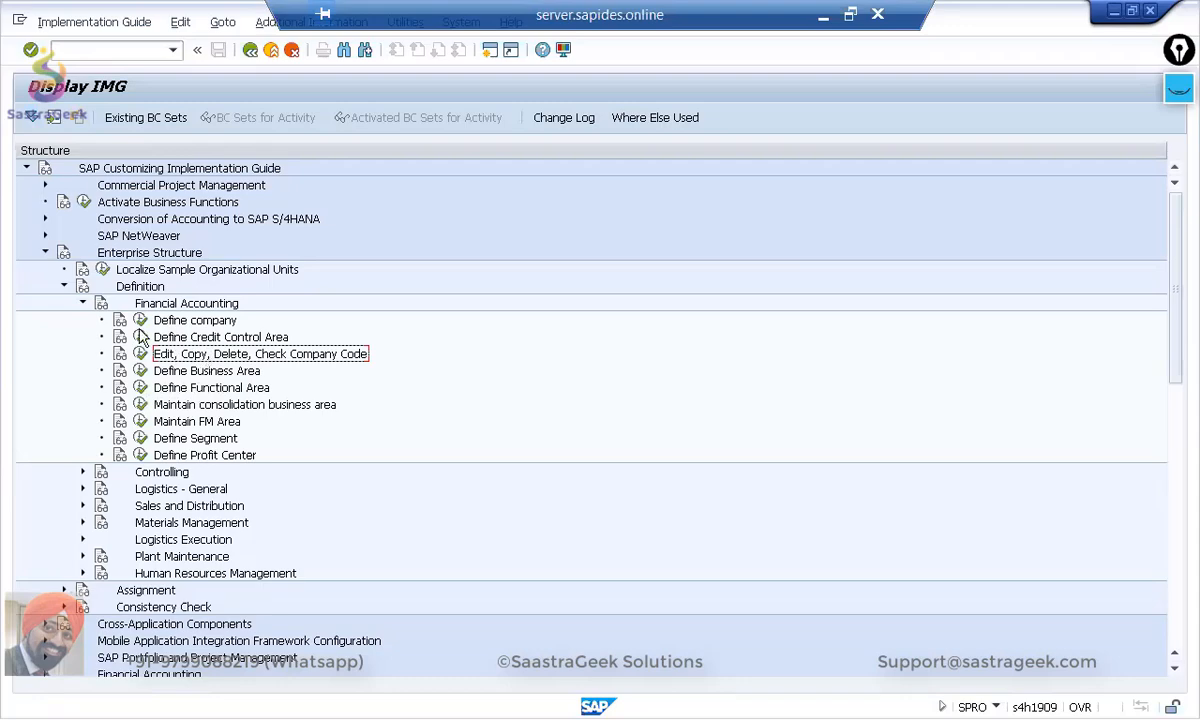
{"action": "left_click", "coordinate": [82, 303]}
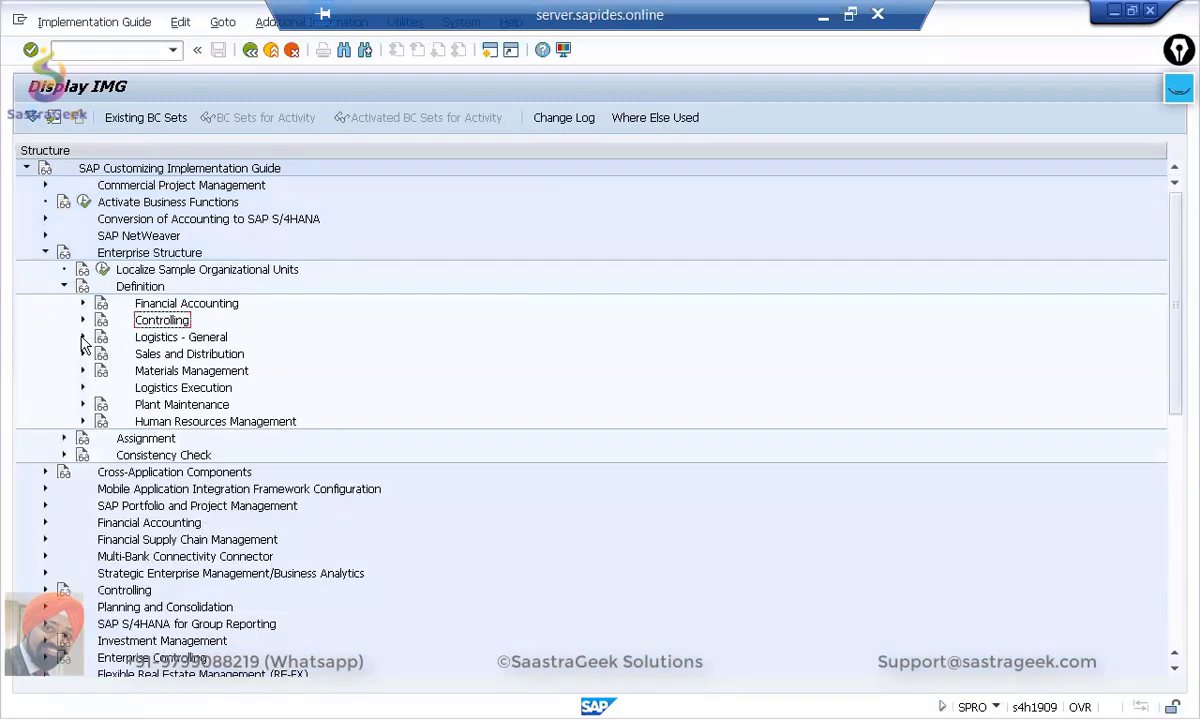
Step: Examine the plant and division definition activities under Logistics - General, and collapse that node again
{"action": "left_click", "coordinate": [83, 337]}
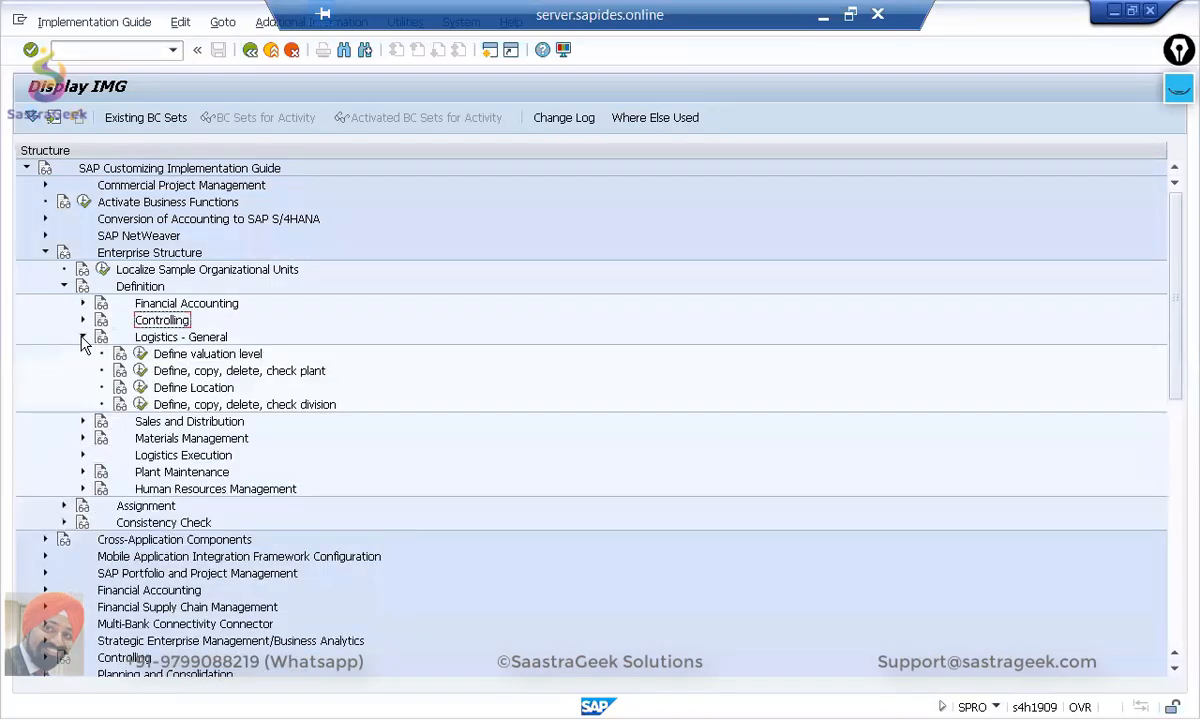
{"action": "left_click", "coordinate": [217, 372]}
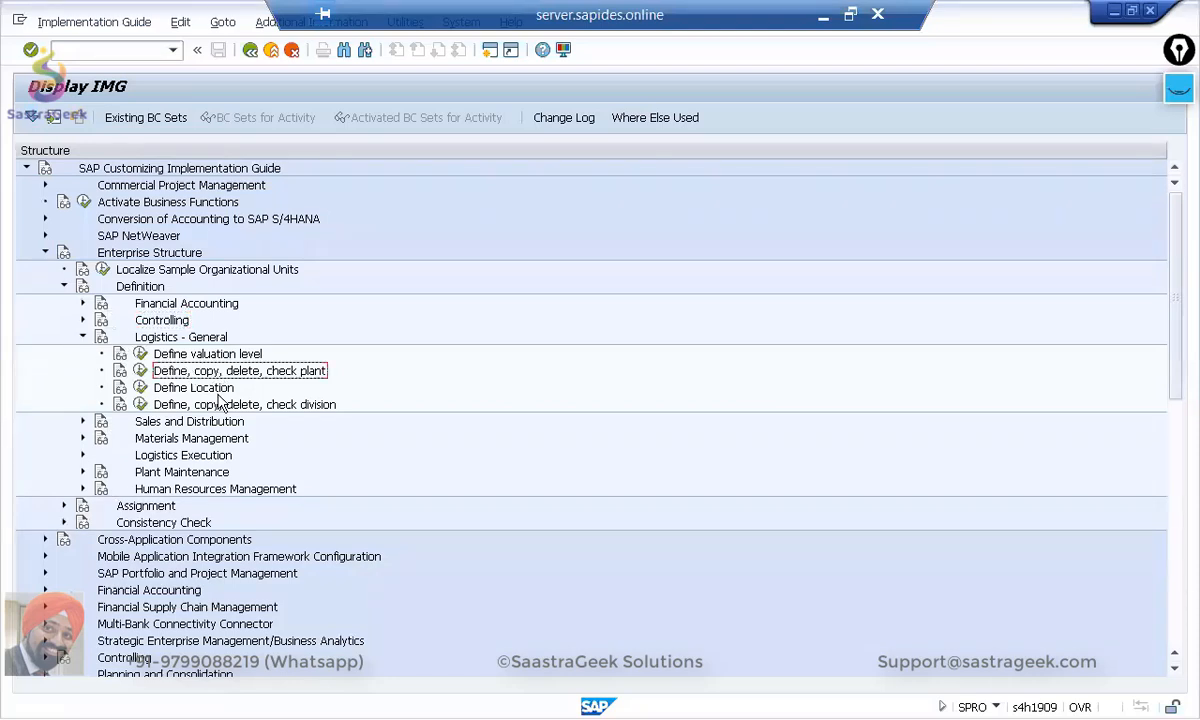
{"action": "left_click", "coordinate": [218, 403]}
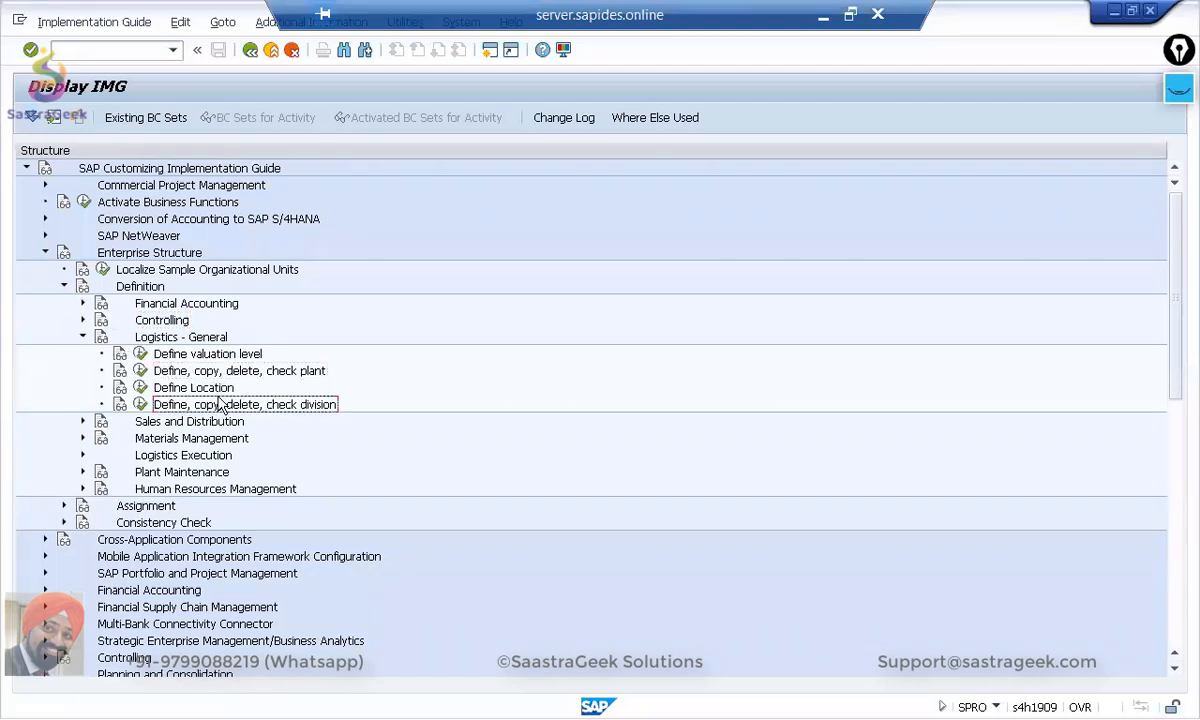
{"action": "left_click", "coordinate": [83, 337]}
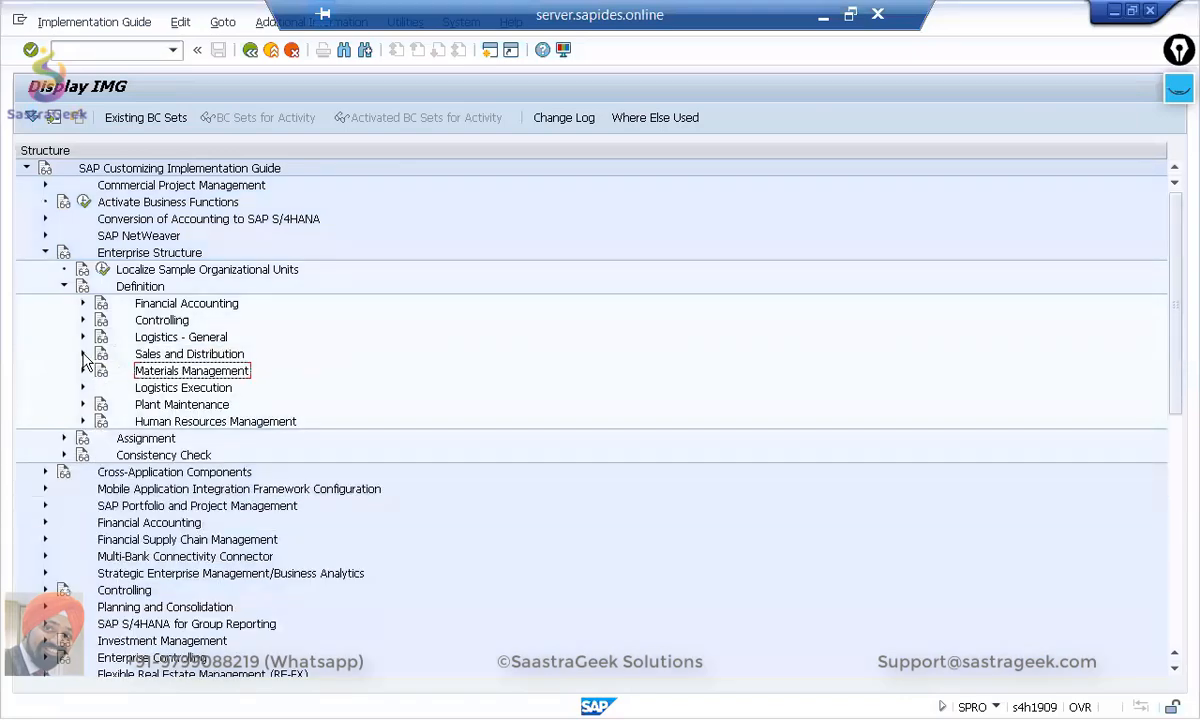
Step: Examine the sales organization, distribution channel, sales office and sales group activities under Definition > Sales and Distribution, and collapse that node
{"action": "left_click", "coordinate": [83, 354]}
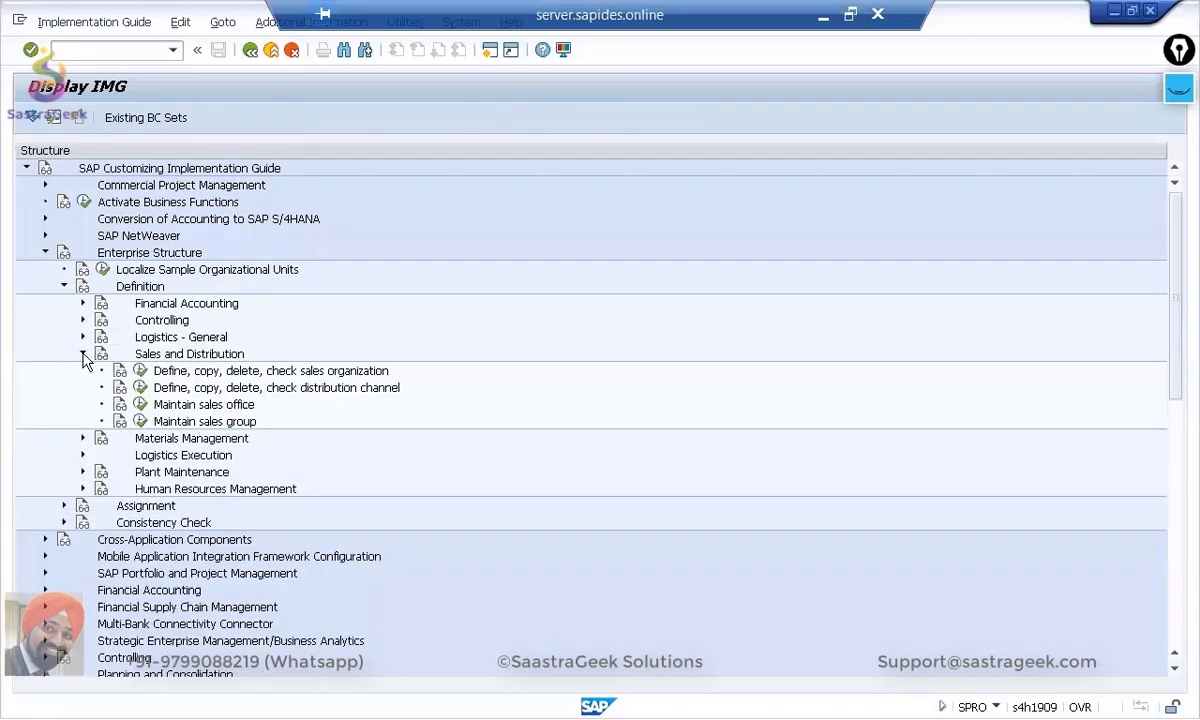
{"action": "left_click", "coordinate": [295, 372]}
{"action": "left_click", "coordinate": [278, 388]}
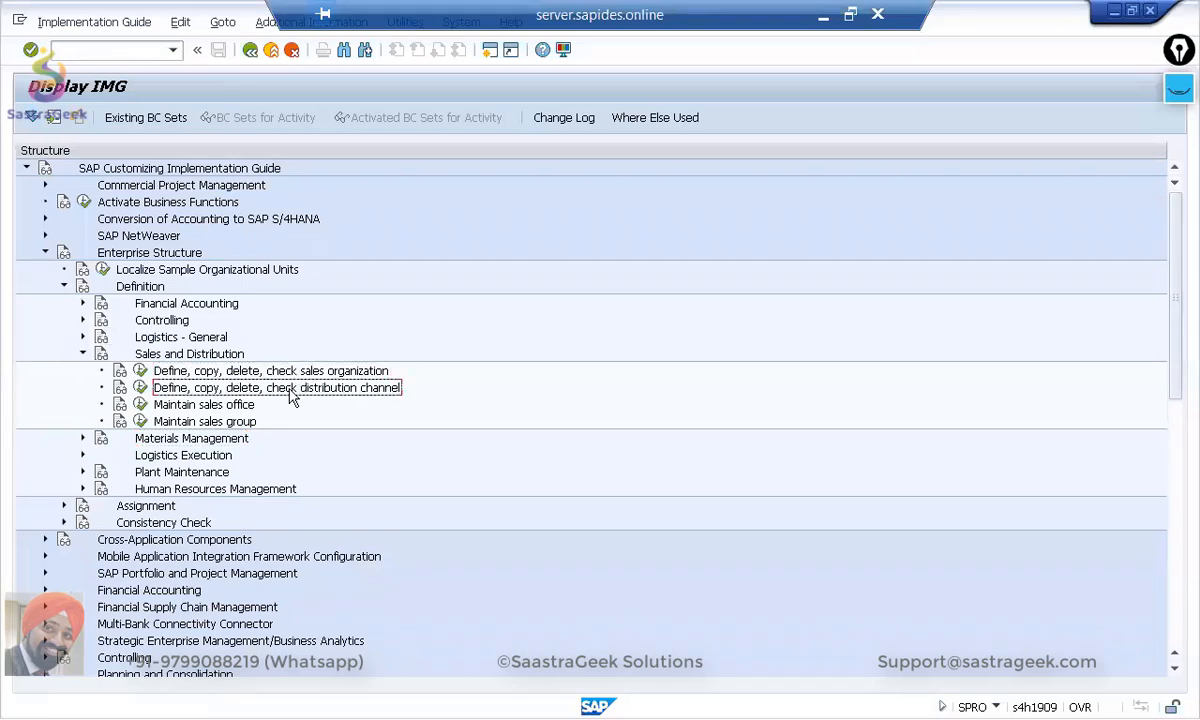
{"action": "left_click", "coordinate": [240, 406]}
{"action": "left_click", "coordinate": [222, 421]}
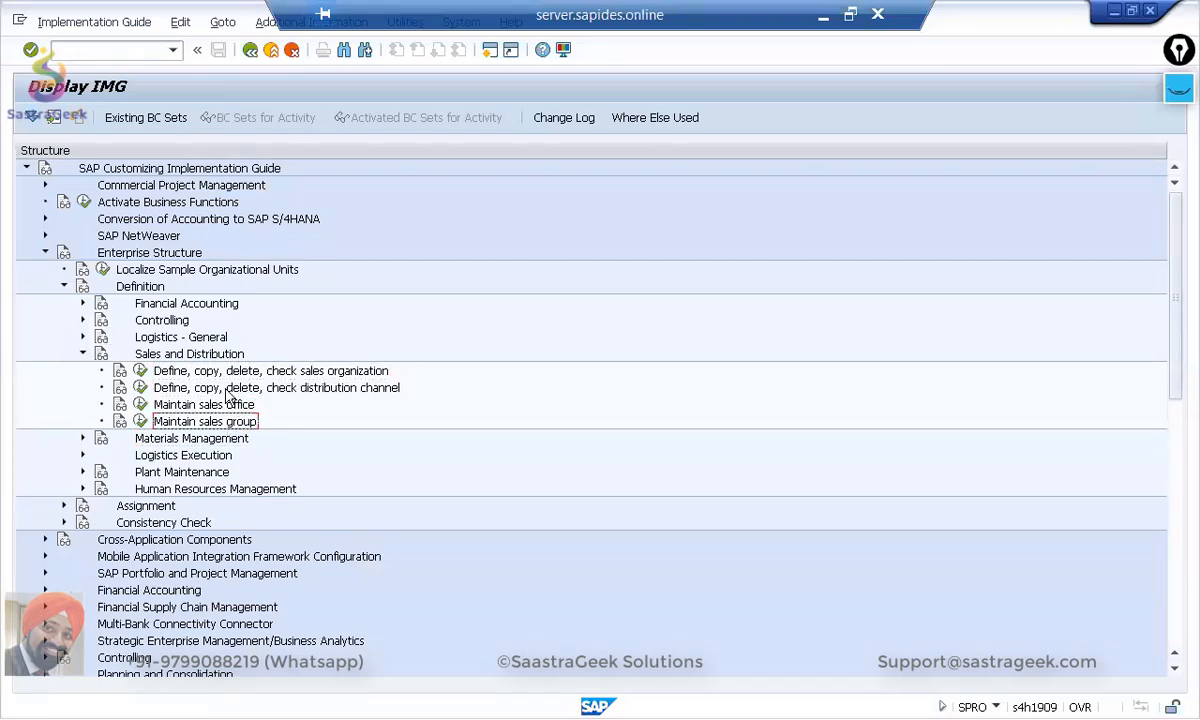
{"action": "left_click", "coordinate": [83, 354]}
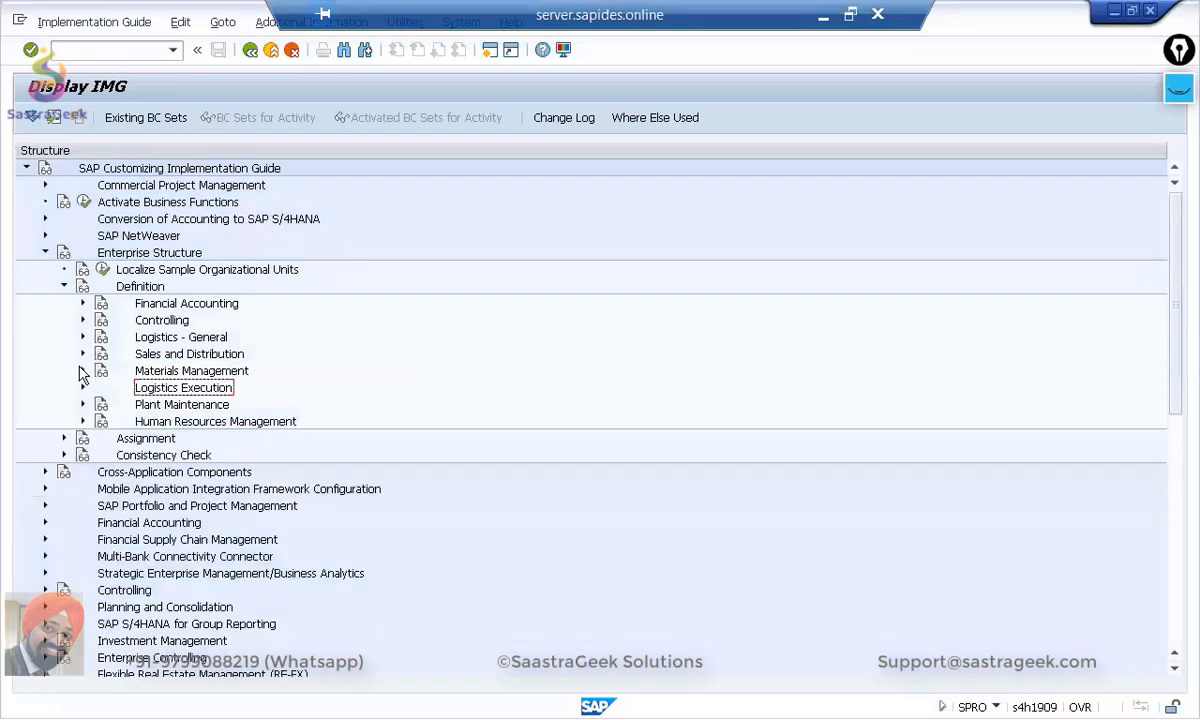
Step: Examine the storage location activity under Definition > Materials Management and the shipping point activity under Logistics Execution, collapsing each node again
{"action": "left_click", "coordinate": [83, 371]}
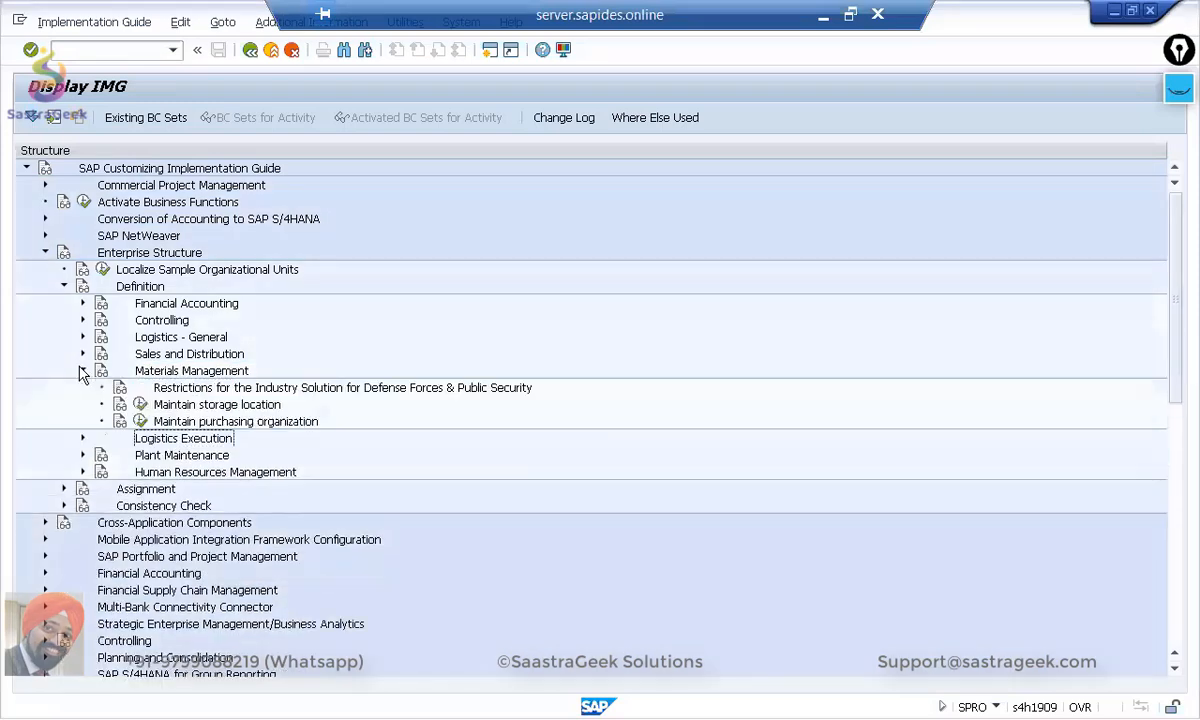
{"action": "left_click", "coordinate": [190, 410]}
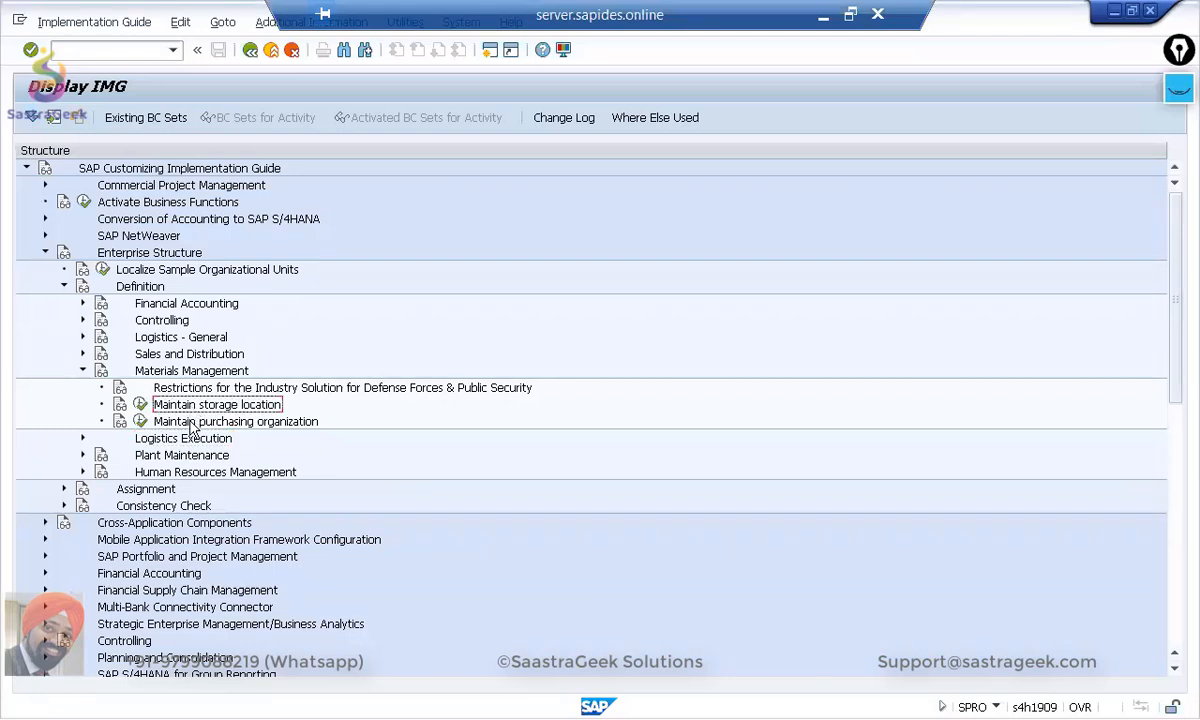
{"action": "left_click", "coordinate": [83, 372]}
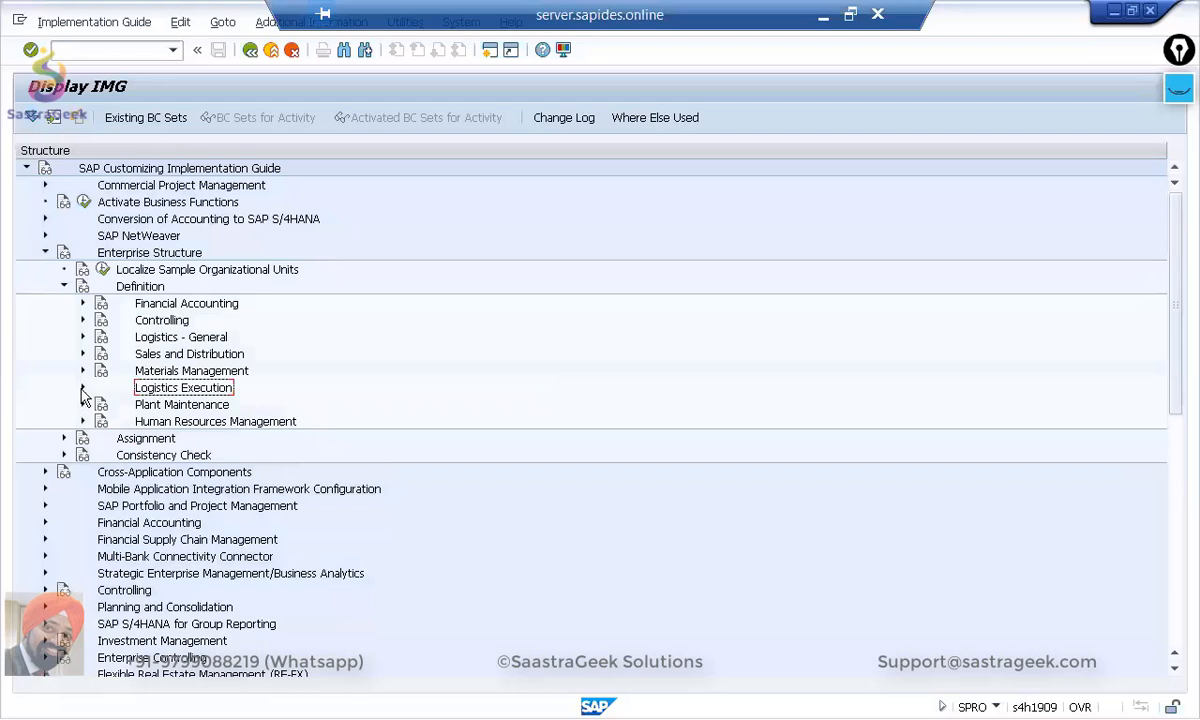
{"action": "left_click", "coordinate": [83, 389]}
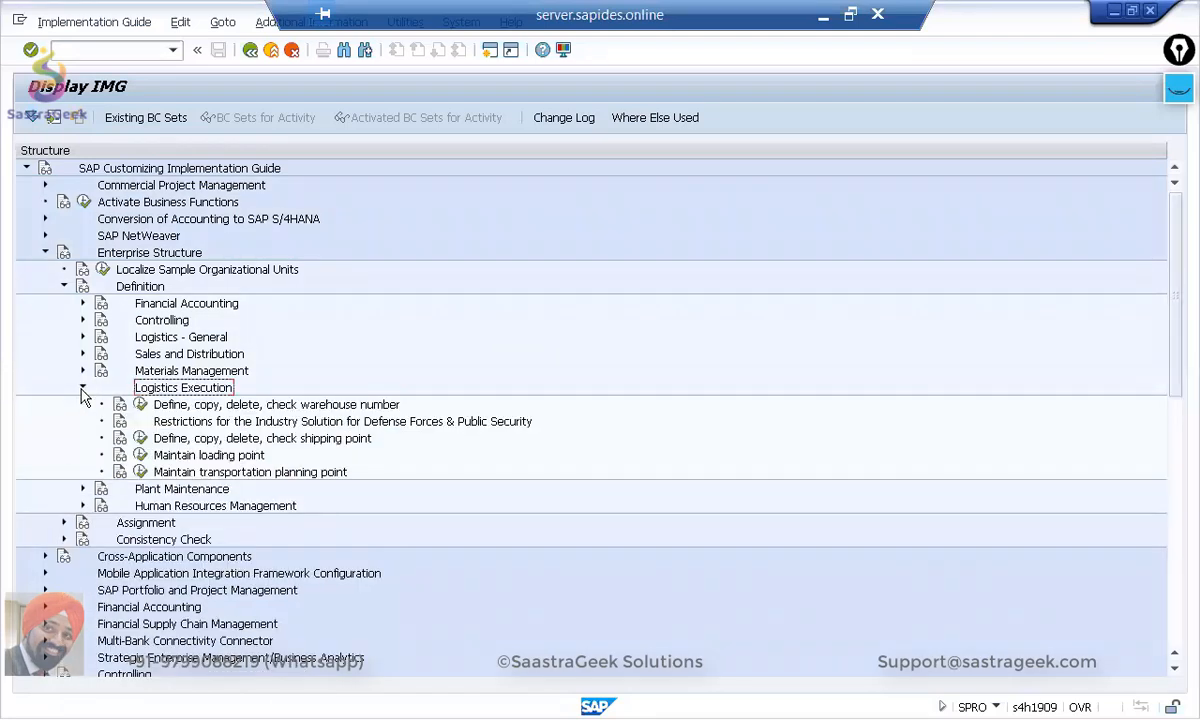
{"action": "left_click", "coordinate": [205, 438]}
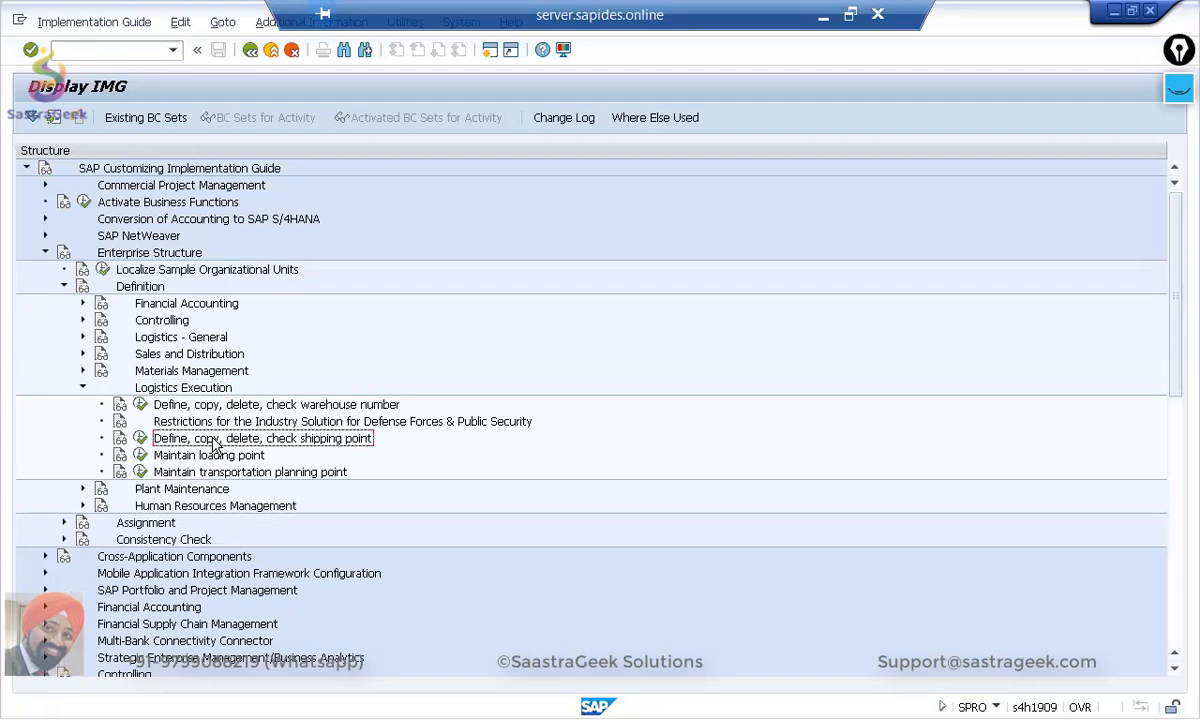
{"action": "left_click", "coordinate": [83, 387]}
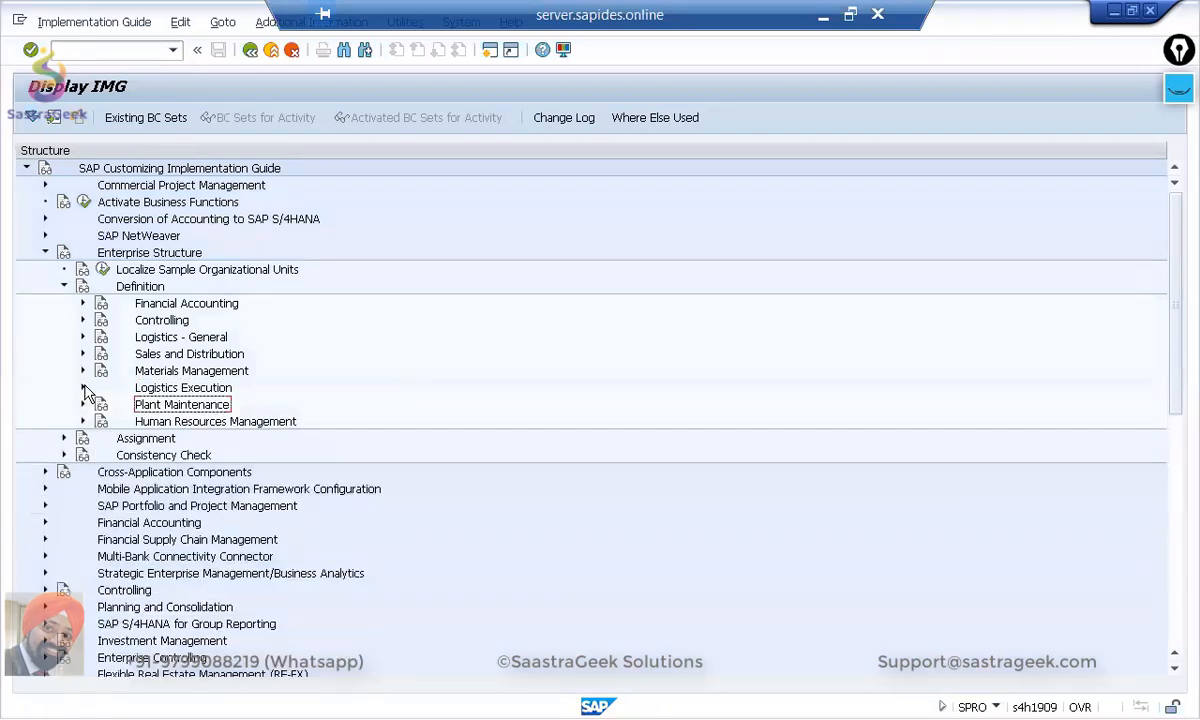
Step: Collapse Definition and examine the Enterprise Structure assignment activities for Logistics - General and Sales and Distribution
{"action": "left_click", "coordinate": [64, 287]}
{"action": "left_click", "coordinate": [64, 304]}
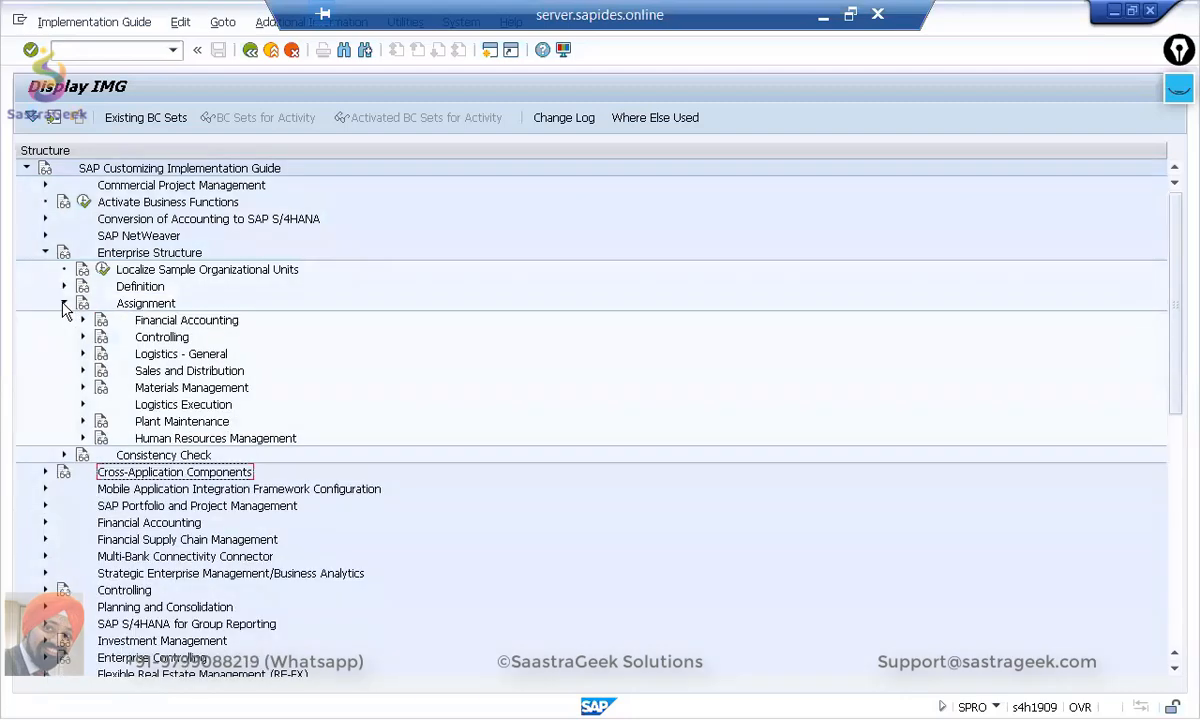
{"action": "left_click", "coordinate": [83, 355]}
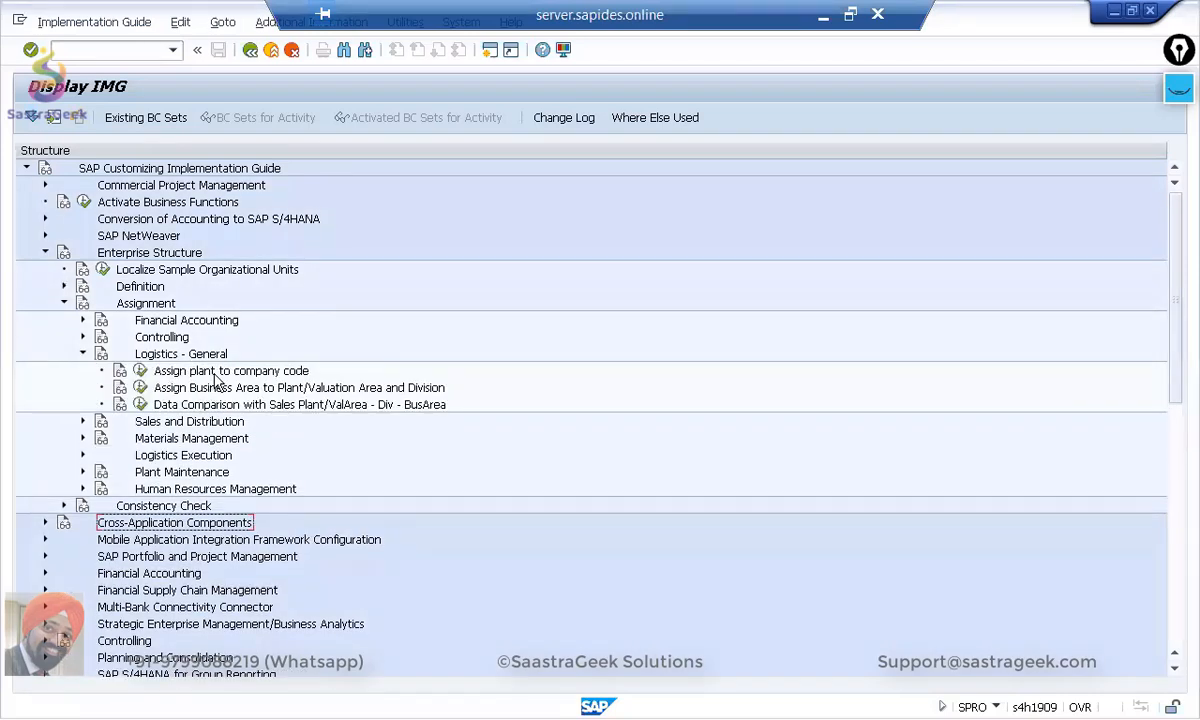
{"action": "left_click", "coordinate": [83, 355]}
{"action": "left_click", "coordinate": [83, 371]}
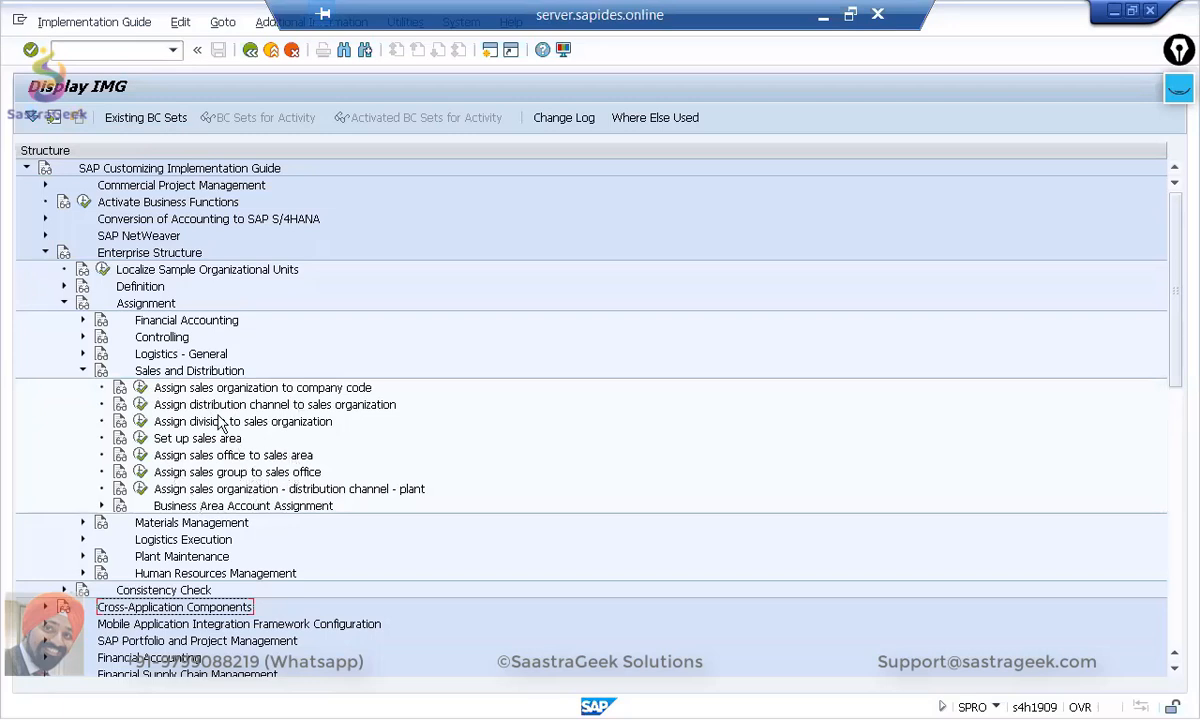
{"action": "left_click", "coordinate": [84, 372]}
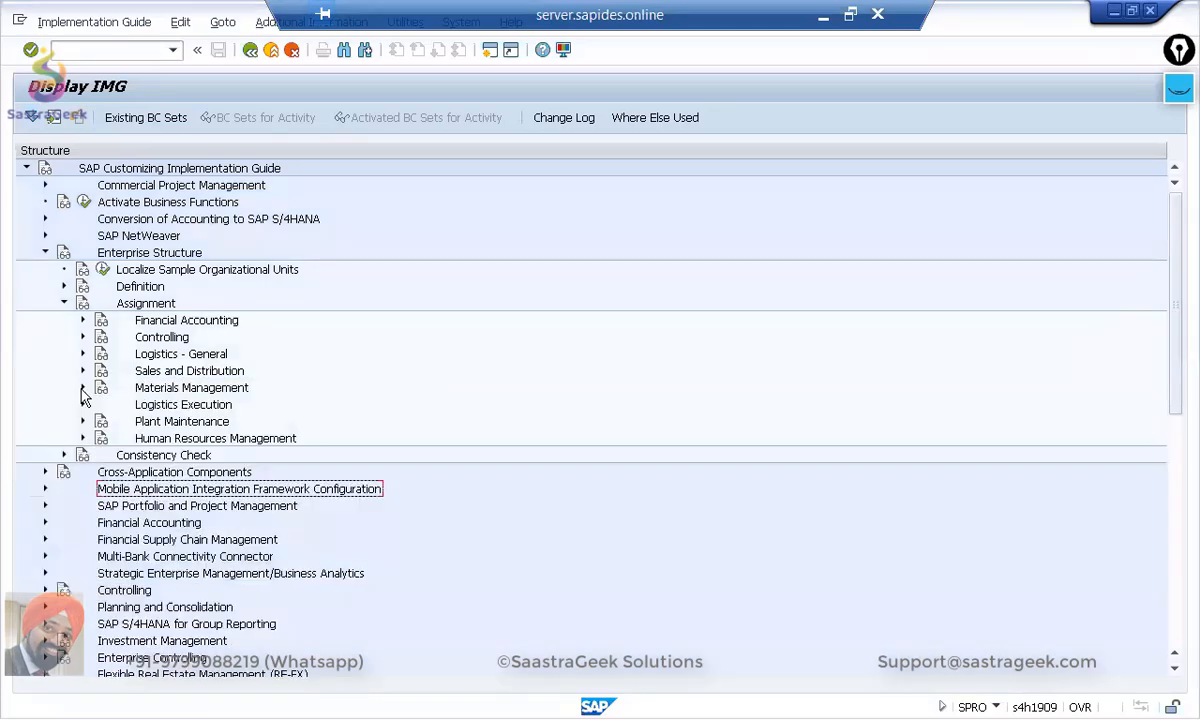
Step: Examine the assignment activities for Materials Management and Logistics Execution, and collapse the whole Enterprise Structure node
{"action": "left_click", "coordinate": [83, 388]}
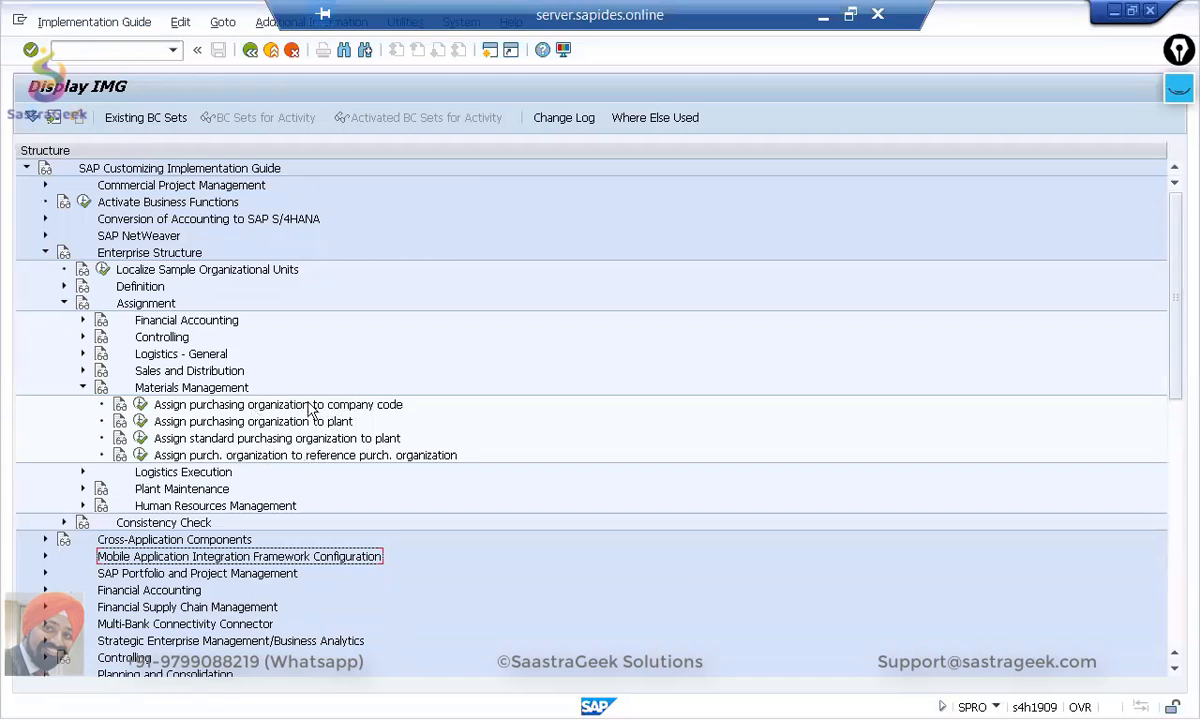
{"action": "left_click", "coordinate": [82, 388]}
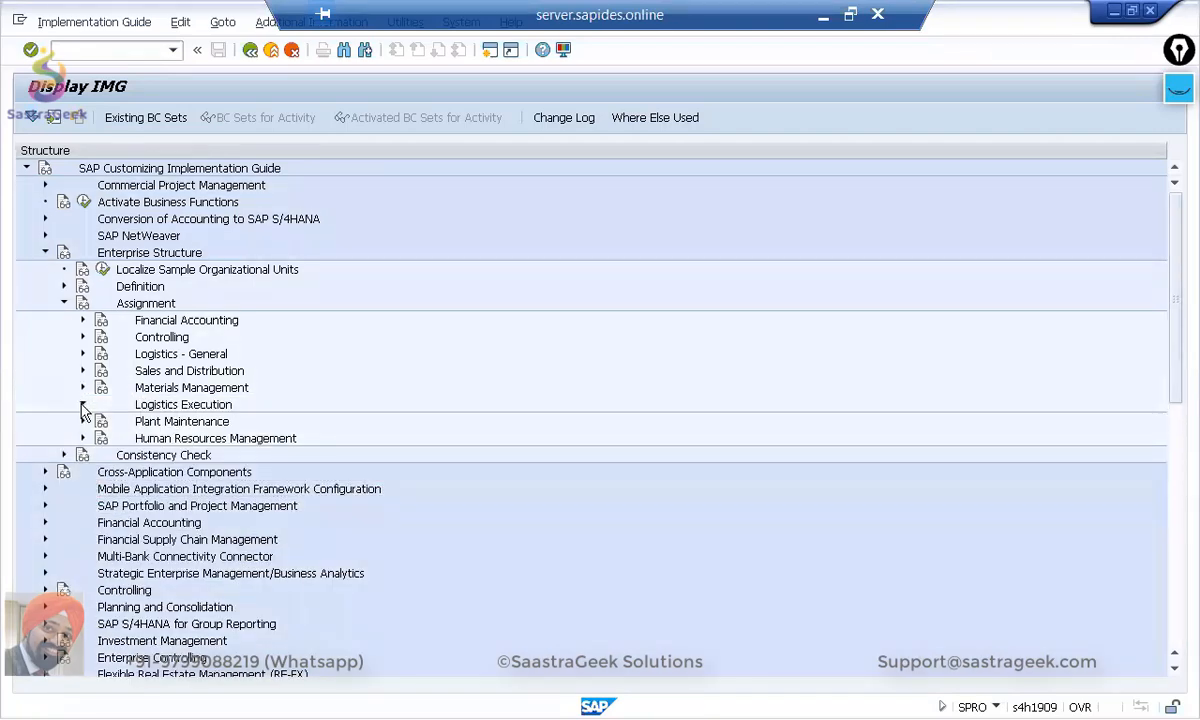
{"action": "left_click", "coordinate": [83, 406]}
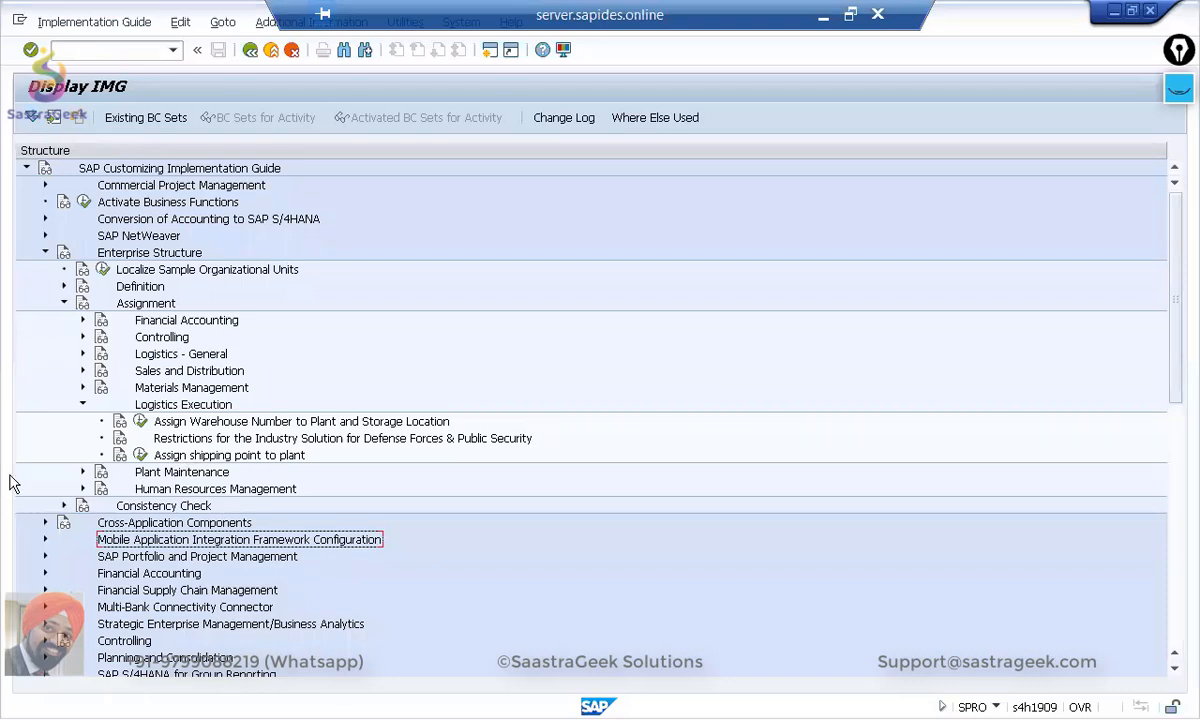
{"action": "left_click", "coordinate": [83, 406]}
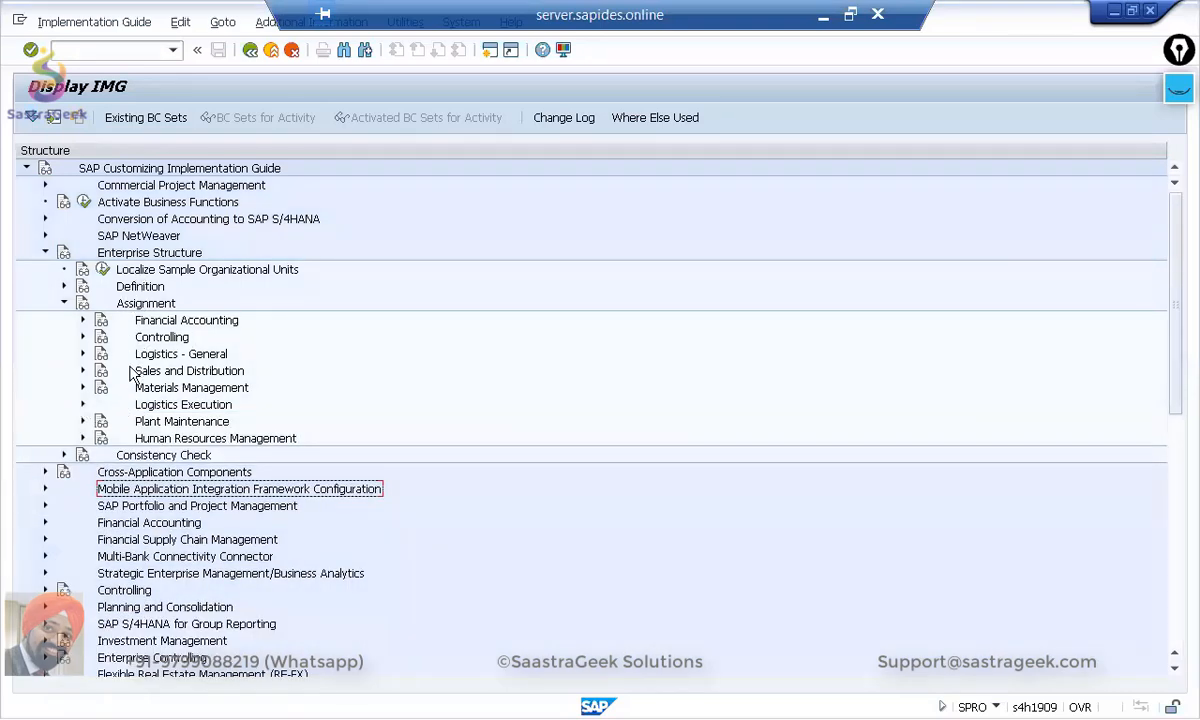
{"action": "left_click", "coordinate": [64, 304]}
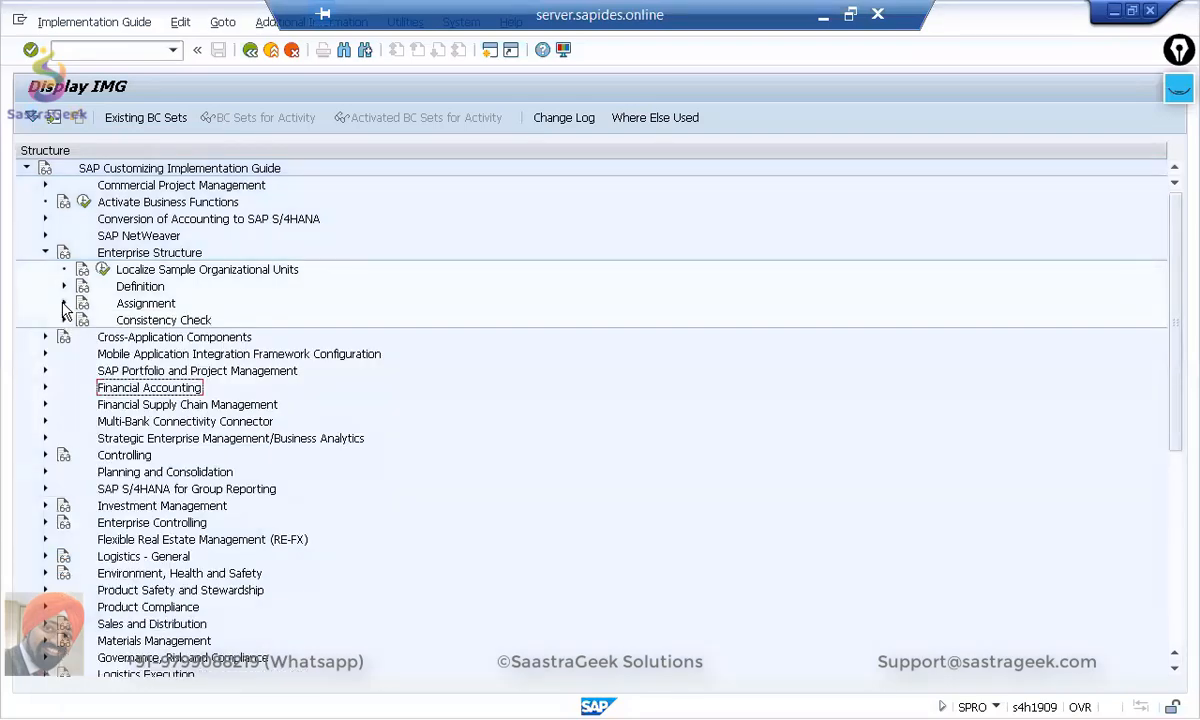
{"action": "left_click", "coordinate": [44, 253]}
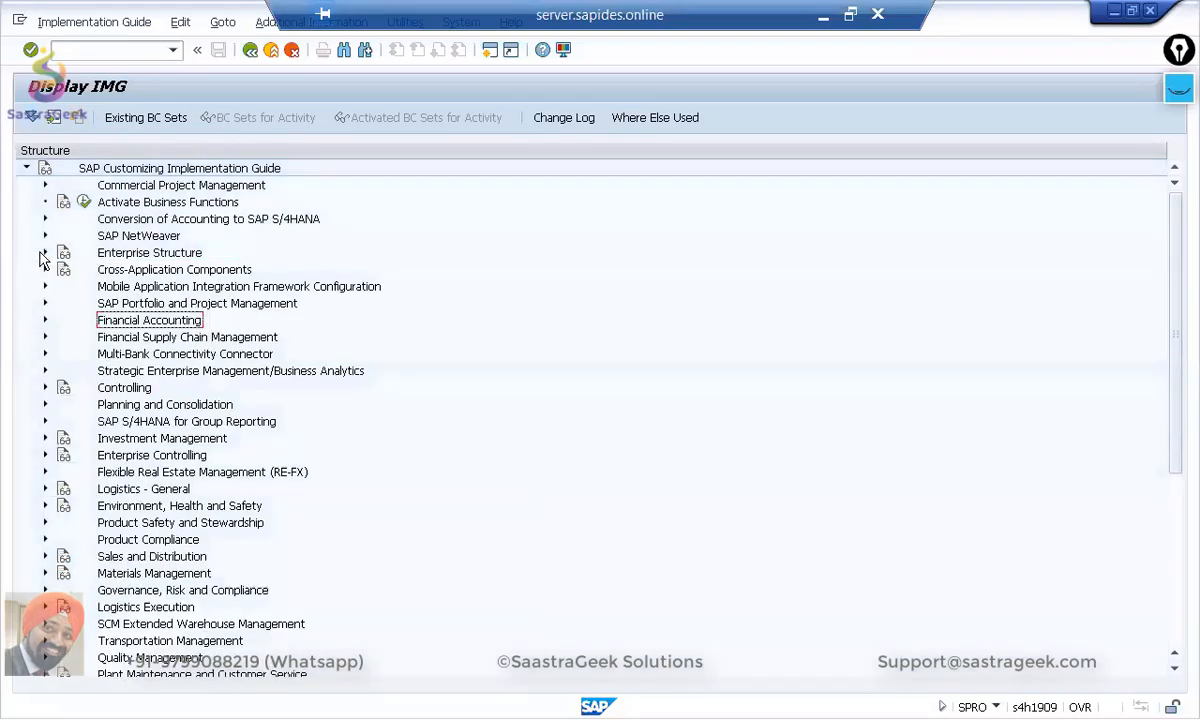
Step: Expand Financial Accounting > General Ledger Accounting > Master Data > G/L Accounts down to the Preparations activities, looking briefly into G/L Account Creation and Processing
{"action": "left_click", "coordinate": [45, 320]}
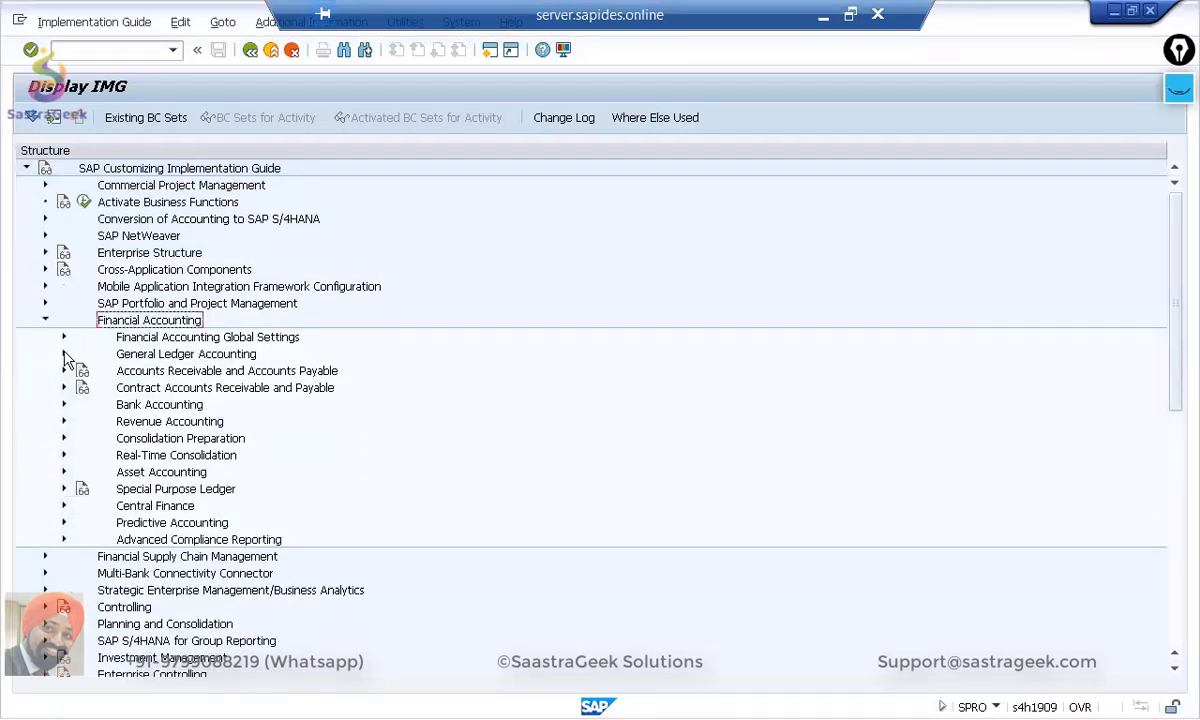
{"action": "left_click", "coordinate": [64, 354]}
{"action": "left_click", "coordinate": [83, 371]}
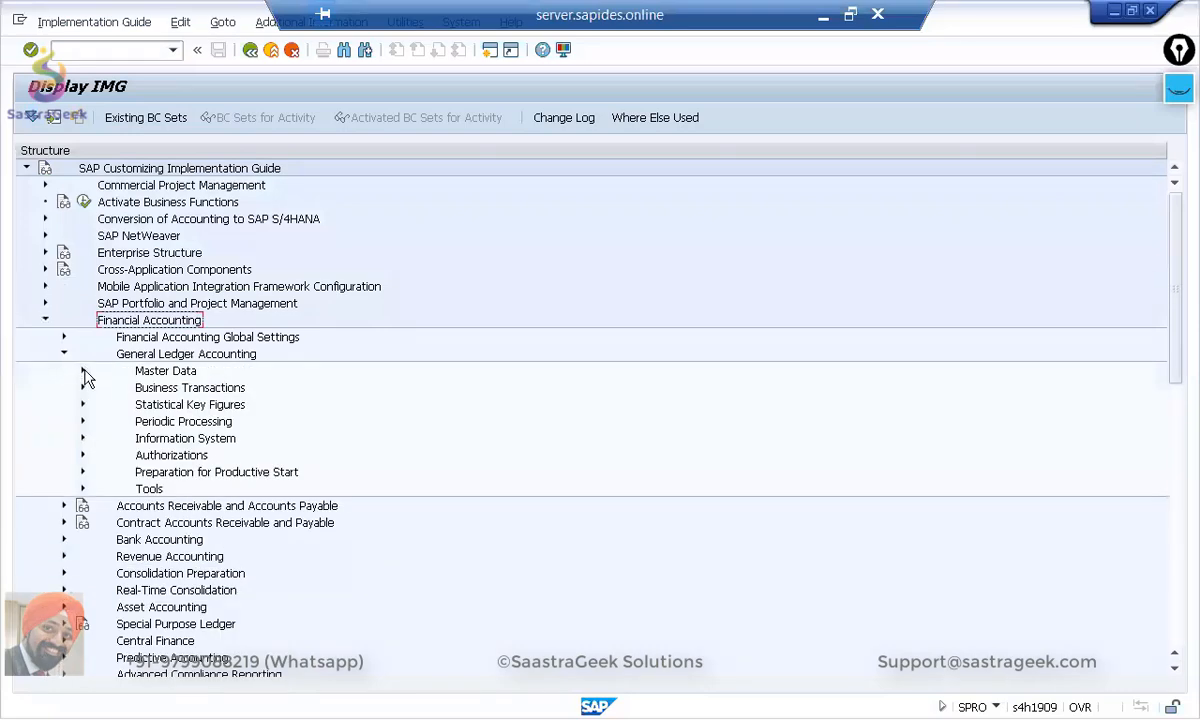
{"action": "left_click", "coordinate": [102, 389]}
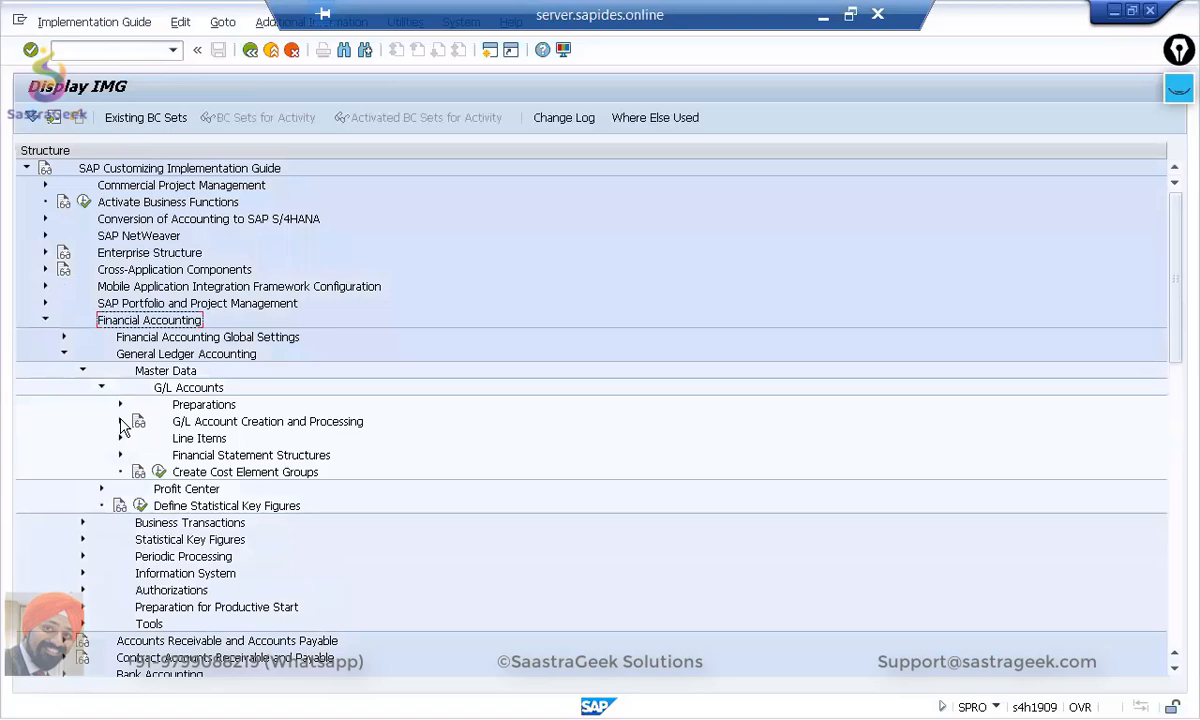
{"action": "left_click", "coordinate": [121, 421]}
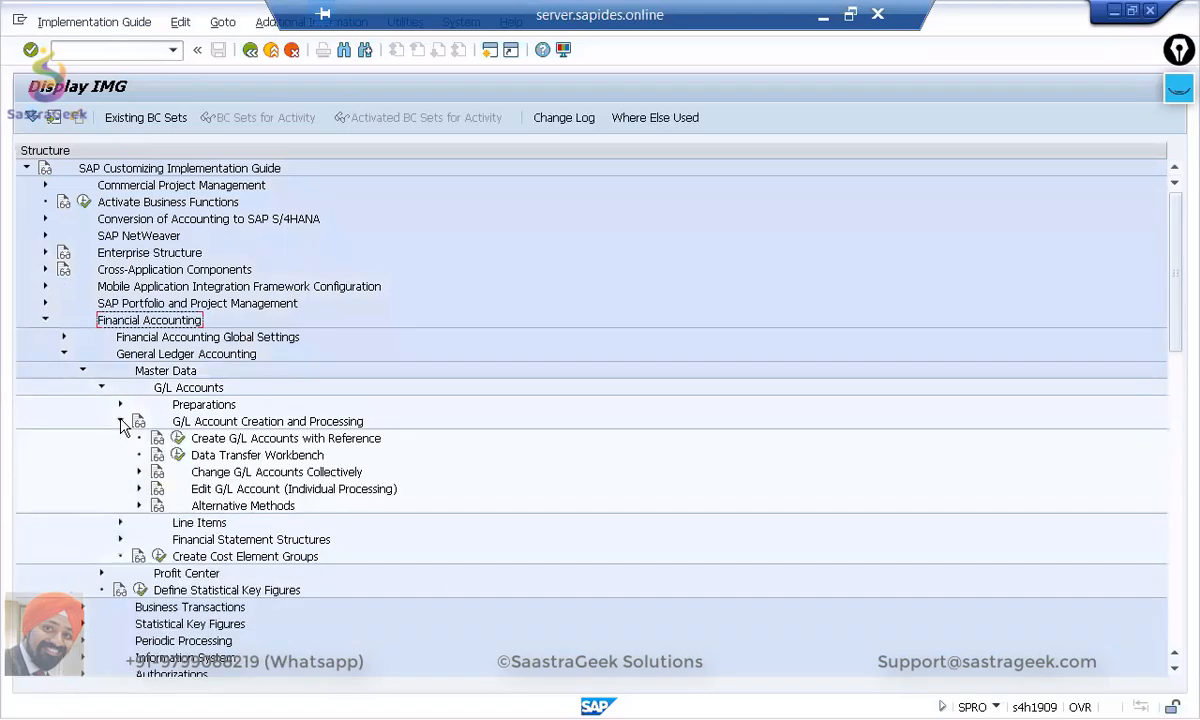
{"action": "left_click", "coordinate": [121, 421]}
{"action": "left_click", "coordinate": [120, 405]}
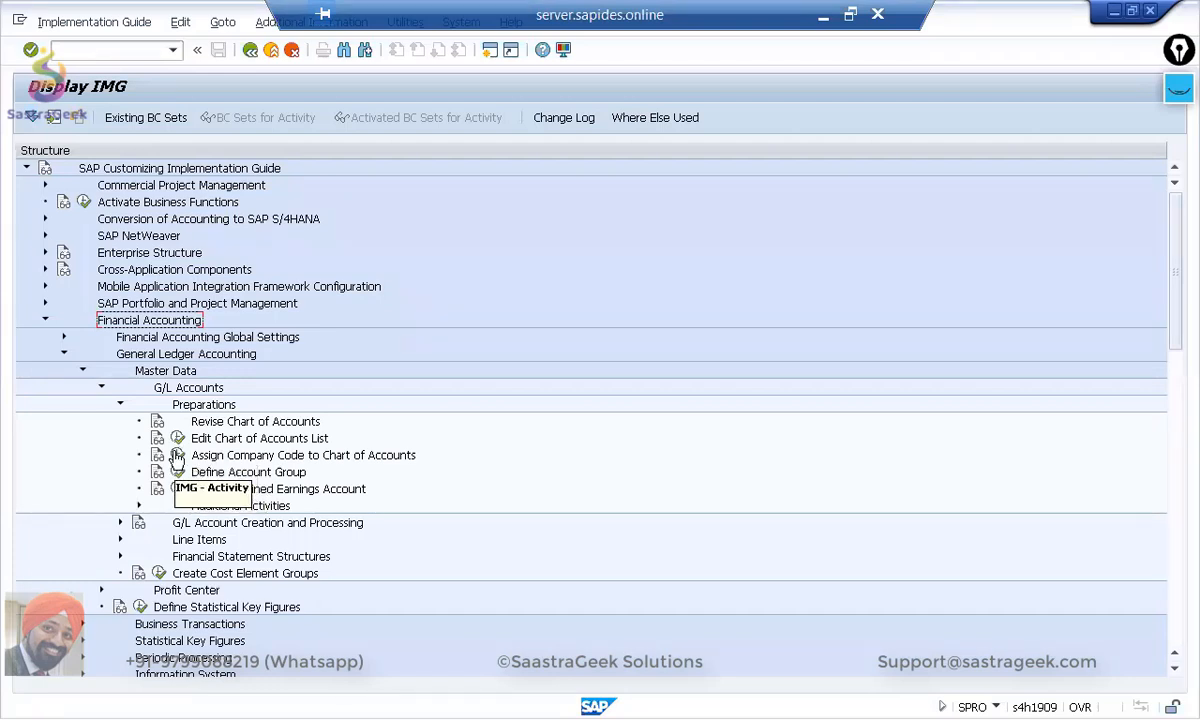
Step: Look up company code SG02 in the Assign Company Code to Chart of Accounts activity, and return to the implementation guide
{"action": "left_click", "coordinate": [177, 456]}
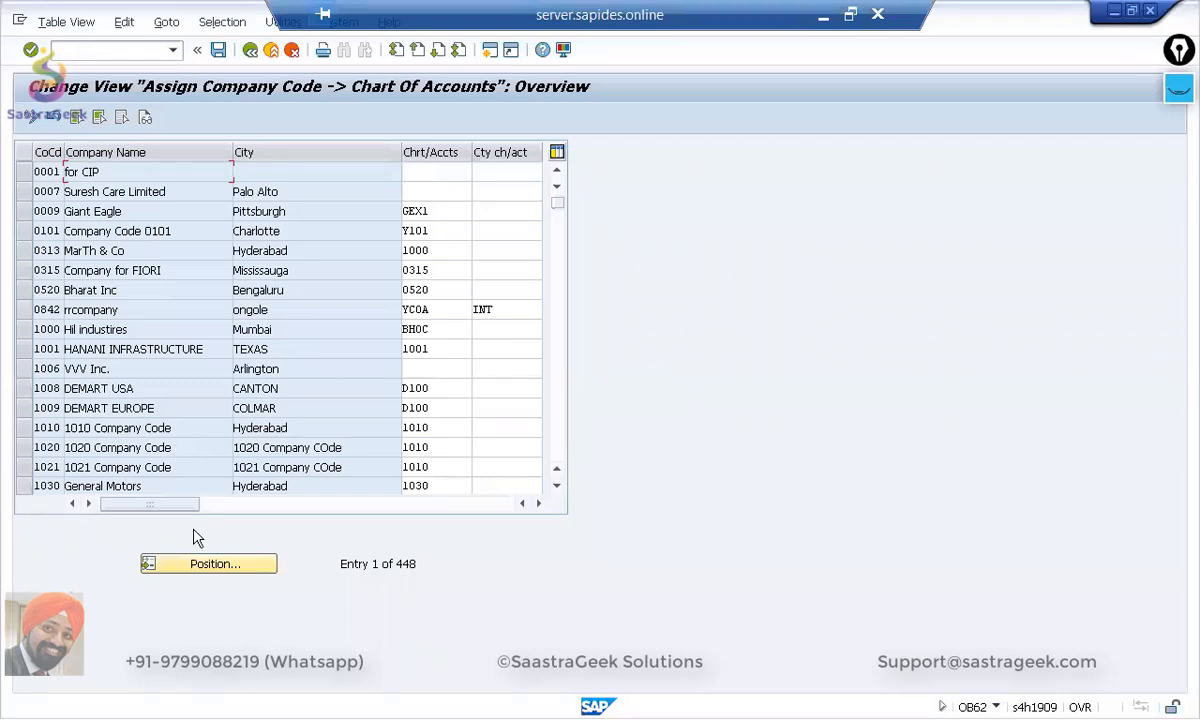
{"action": "left_click", "coordinate": [193, 566]}
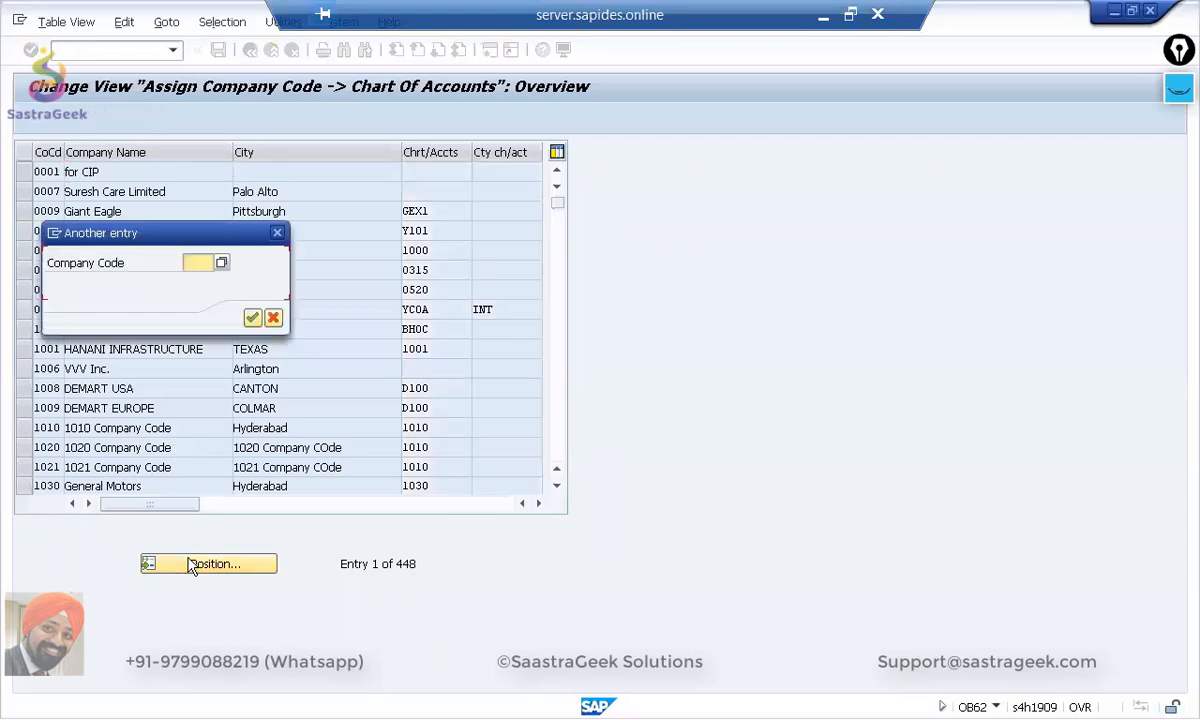
{"action": "type", "text": "SG02"}
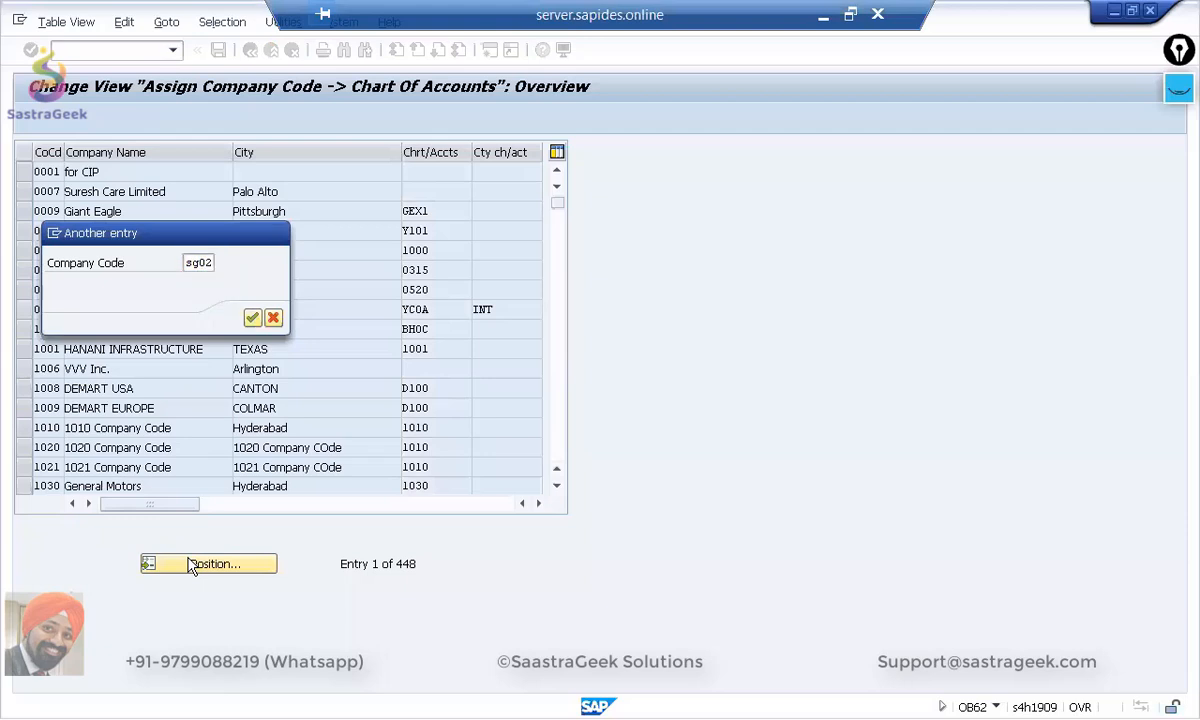
{"action": "key", "text": "Return"}
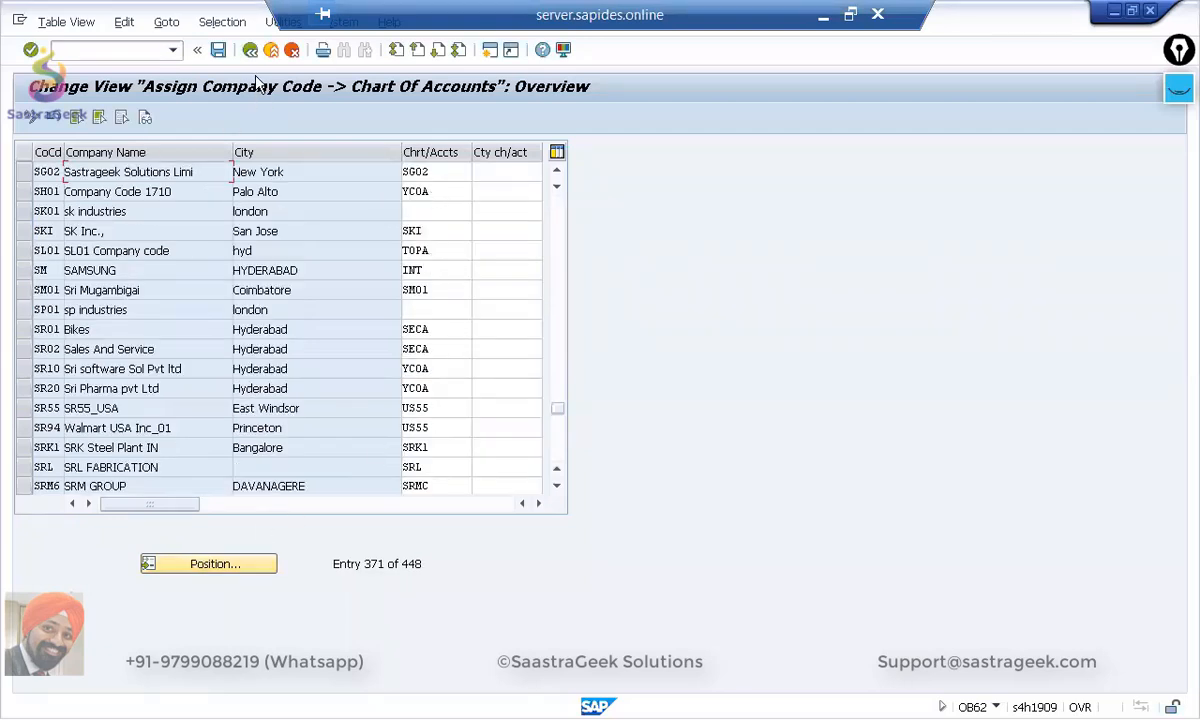
{"action": "left_click", "coordinate": [250, 52]}
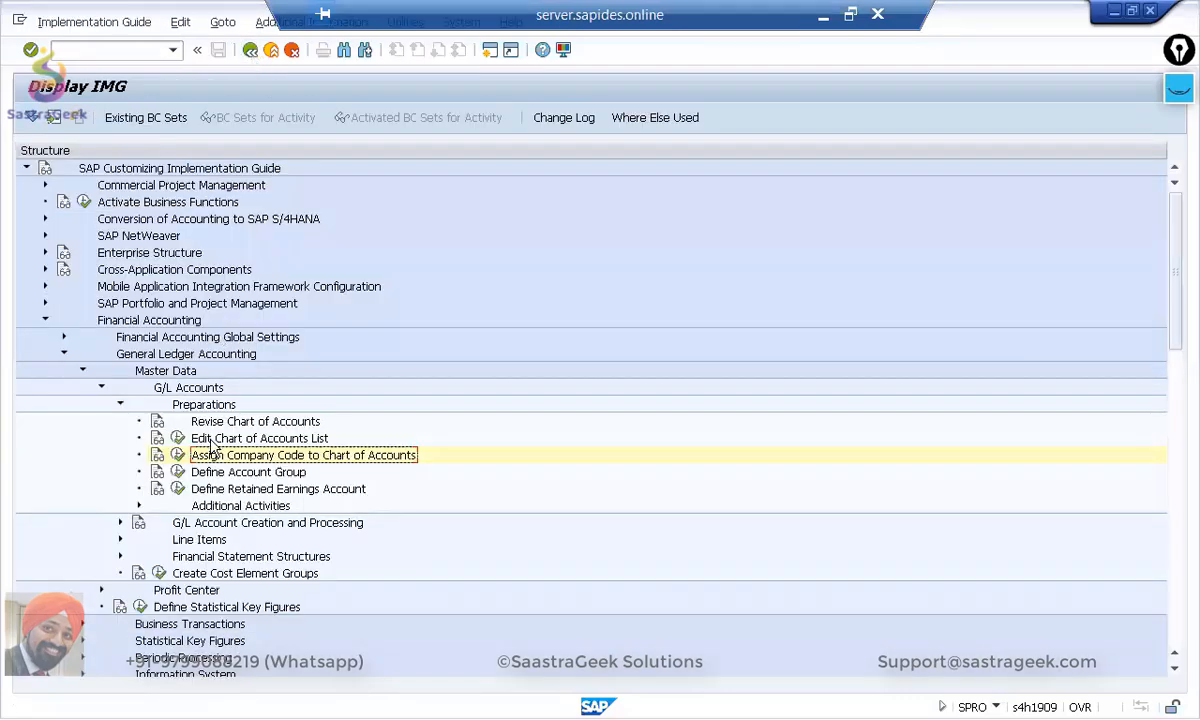
Step: Open the Define Account Group activity, position the list at chart of accounts SG02, and open a blank new entries table
{"action": "left_click", "coordinate": [177, 472]}
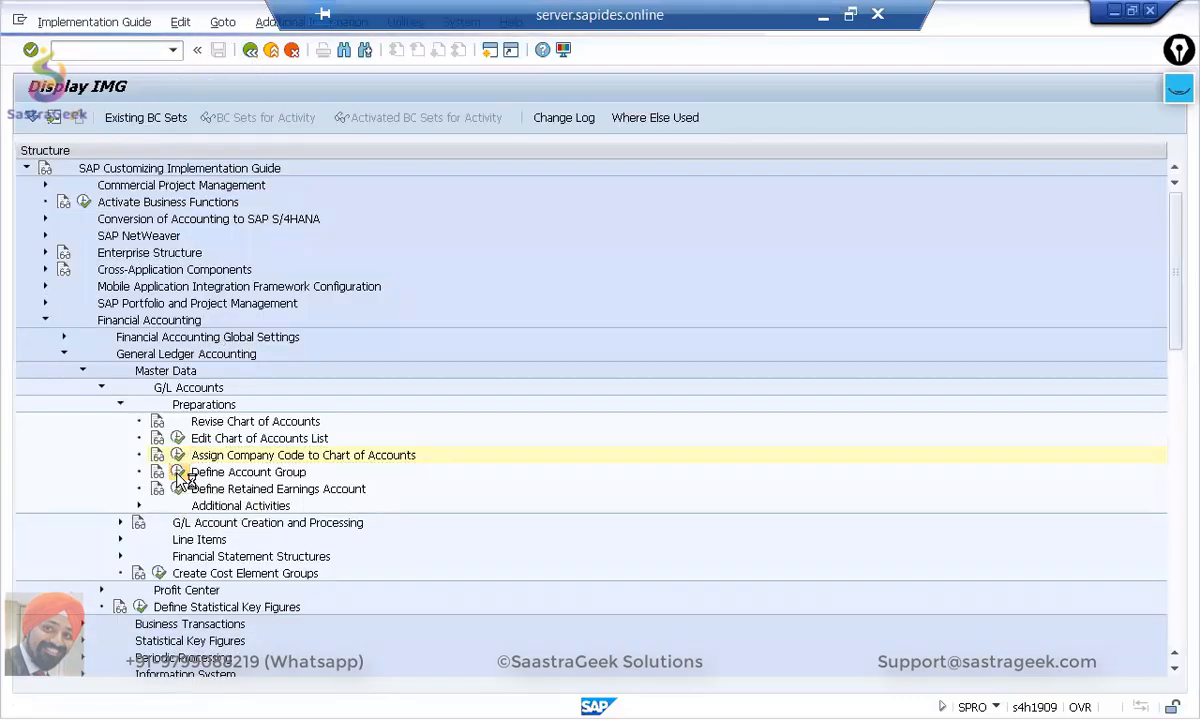
{"action": "left_click", "coordinate": [199, 667]}
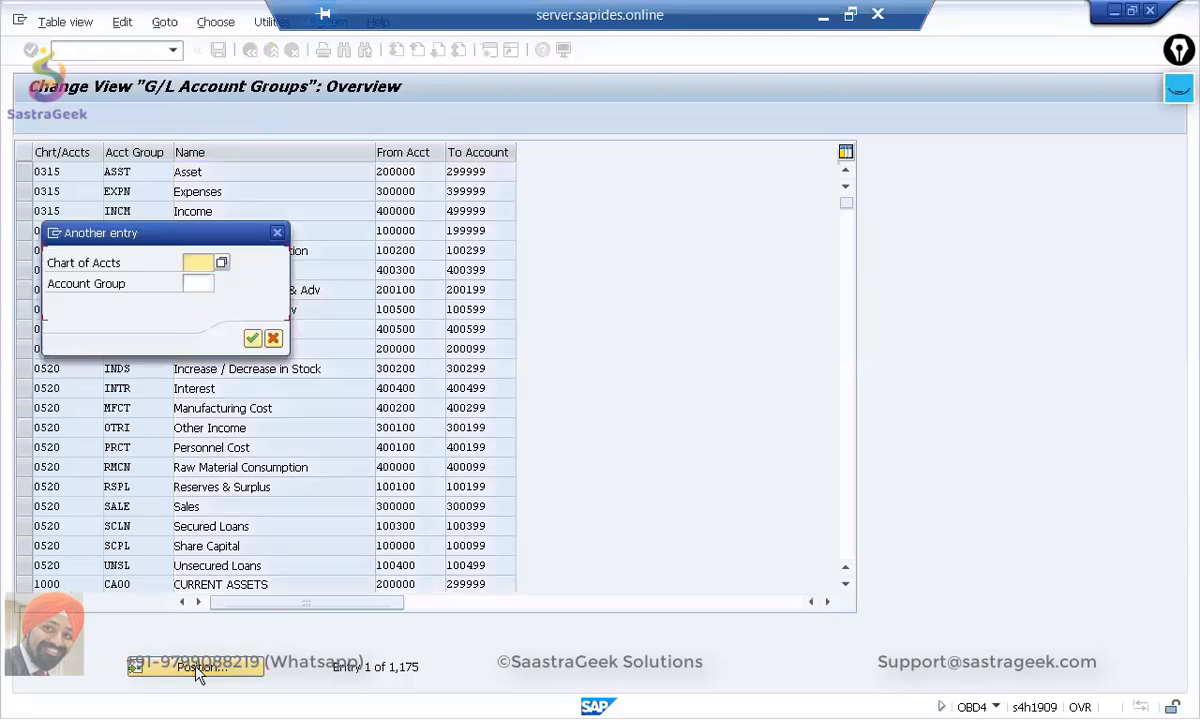
{"action": "type", "text": "ski"}
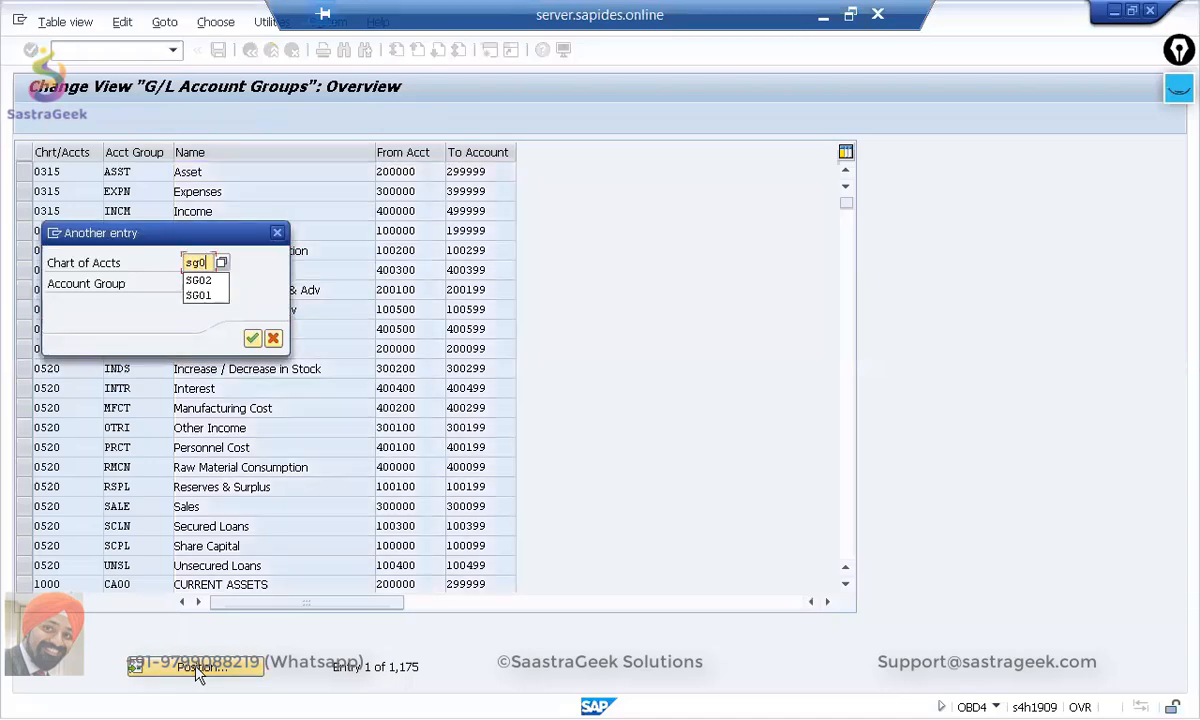
{"action": "key", "text": "Return"}
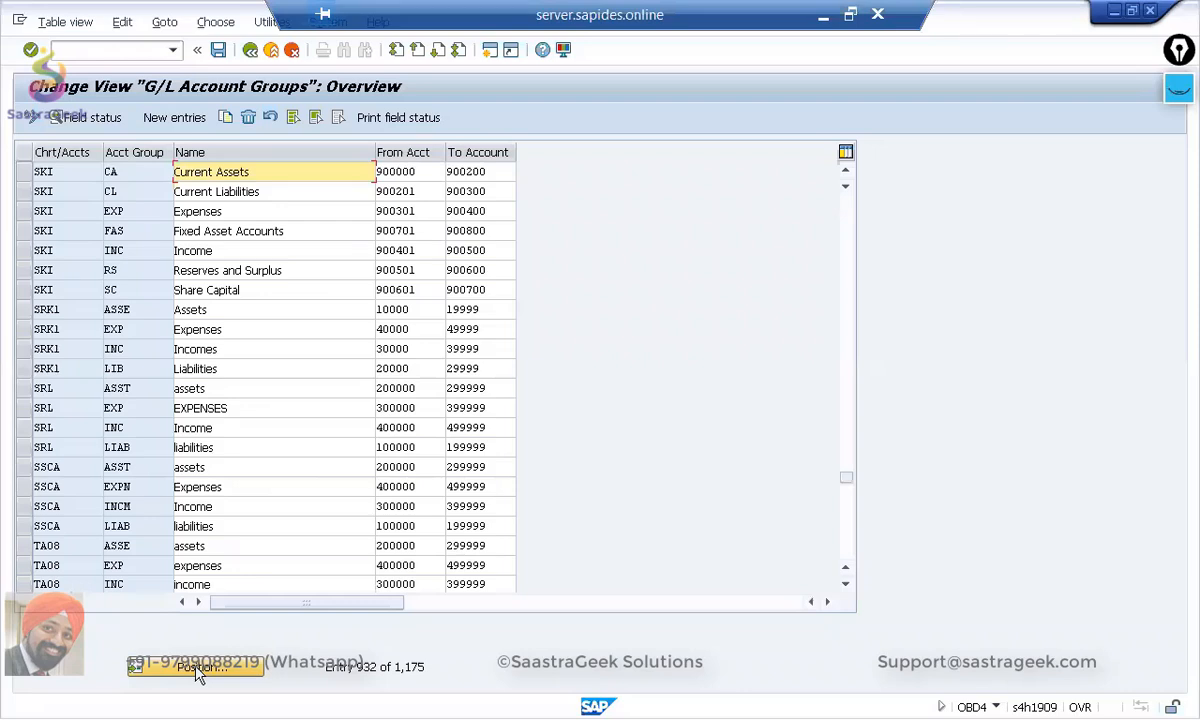
{"action": "left_click", "coordinate": [157, 128]}
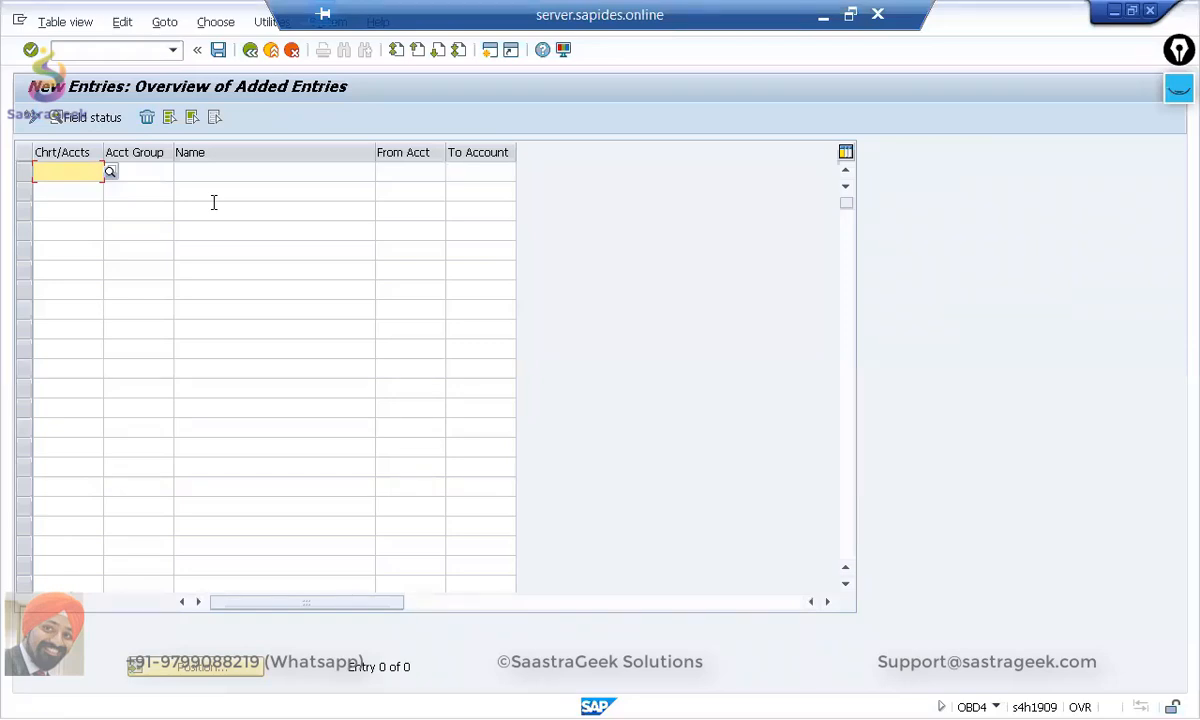
Step: Reduce the remote desktop to a smaller window and switch to the PowerPoint slide show's slide on account groups in the chart of accounts
{"action": "key", "text": "alt+Tab"}
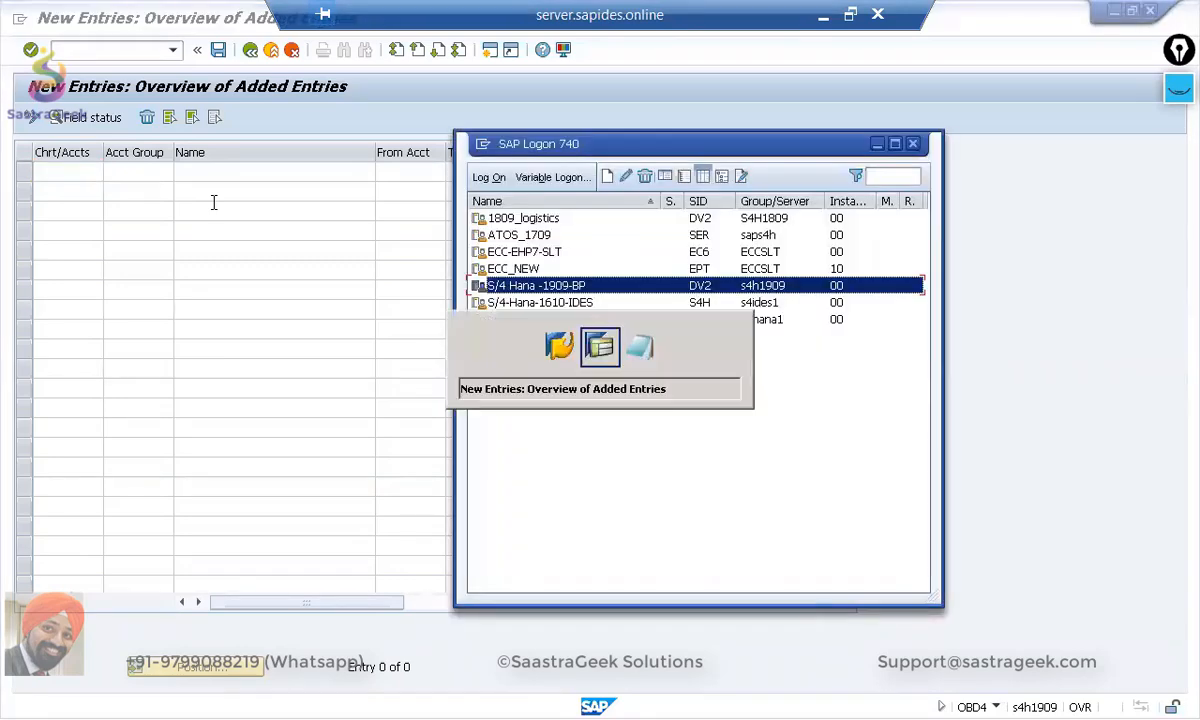
{"action": "key", "text": "alt+Tab"}
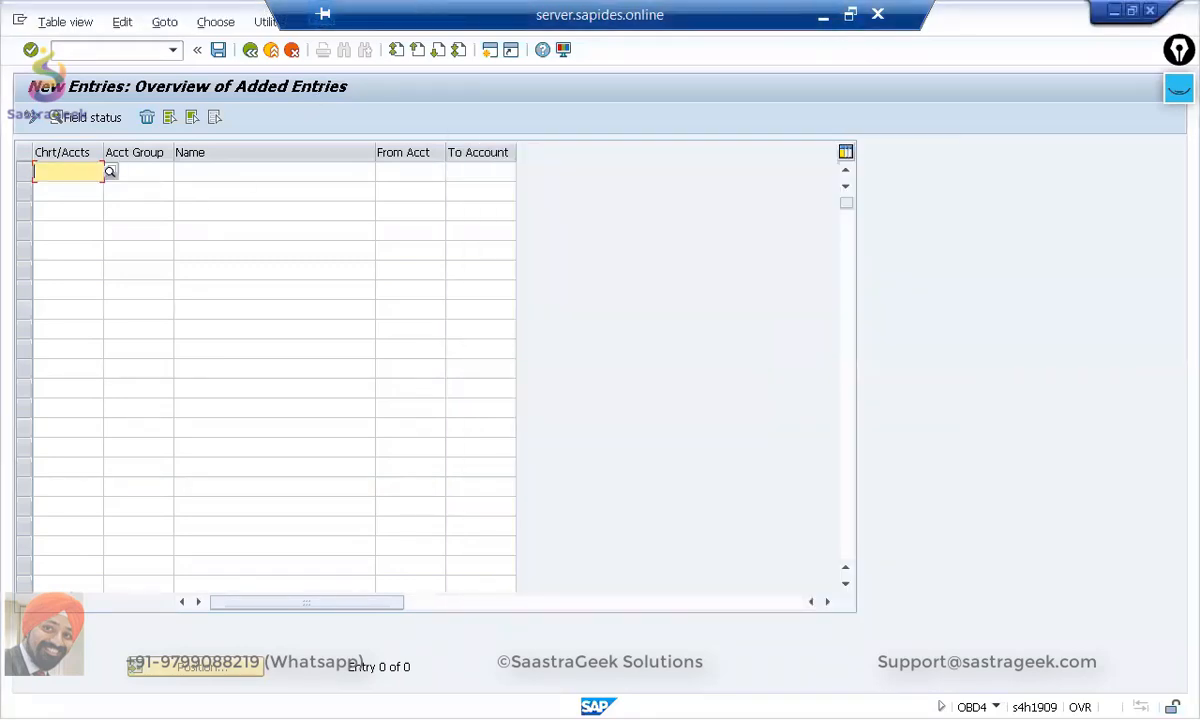
{"action": "left_click", "coordinate": [848, 16]}
{"action": "key", "text": "alt"}
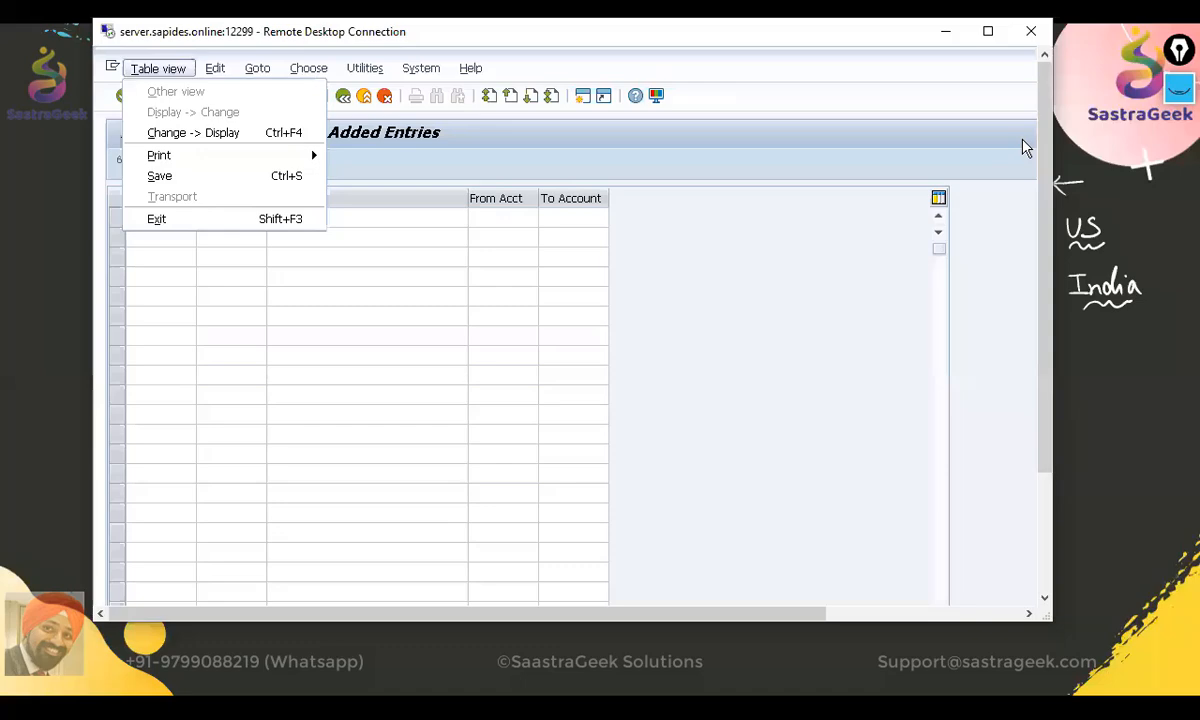
{"action": "key", "text": "Escape"}
{"action": "key", "text": "alt+Tab"}
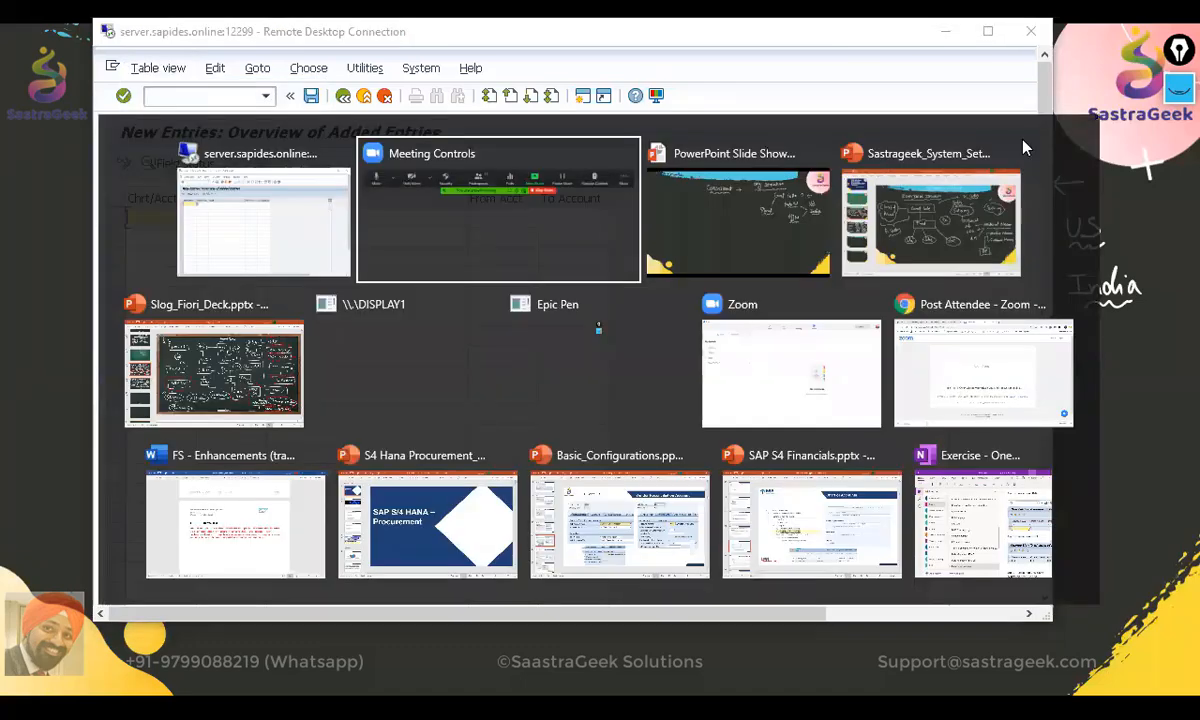
{"action": "key", "text": "alt+Tab"}
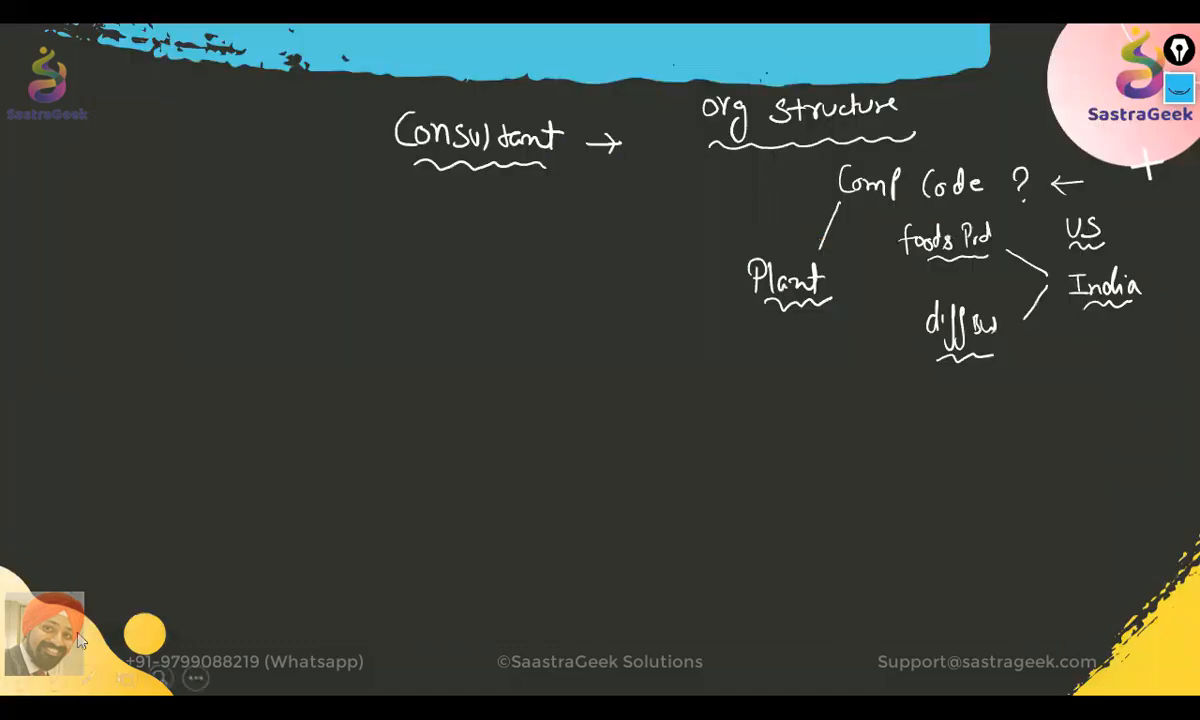
{"action": "left_click", "coordinate": [16, 679]}
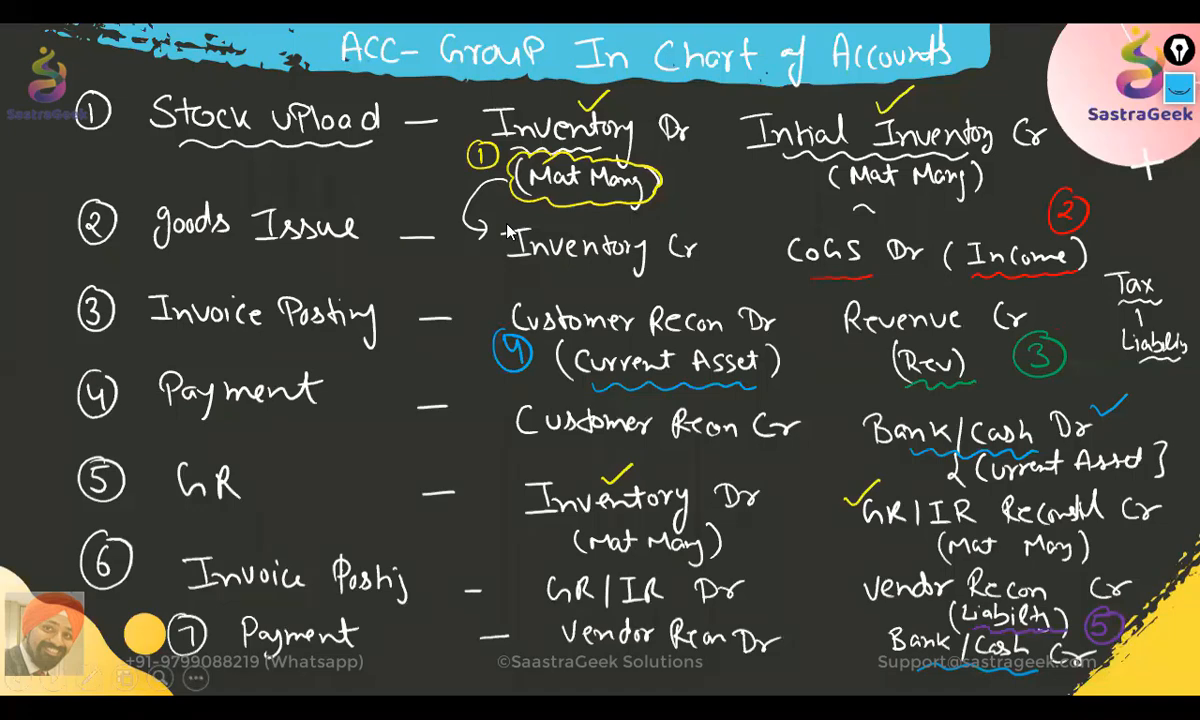
Step: Back in the SAP remote session, enter chart of accounts SG02, account group MAT and name Materials management accounts in the first new row
{"action": "key", "text": "alt+Tab"}
{"action": "left_click", "coordinate": [338, 218]}
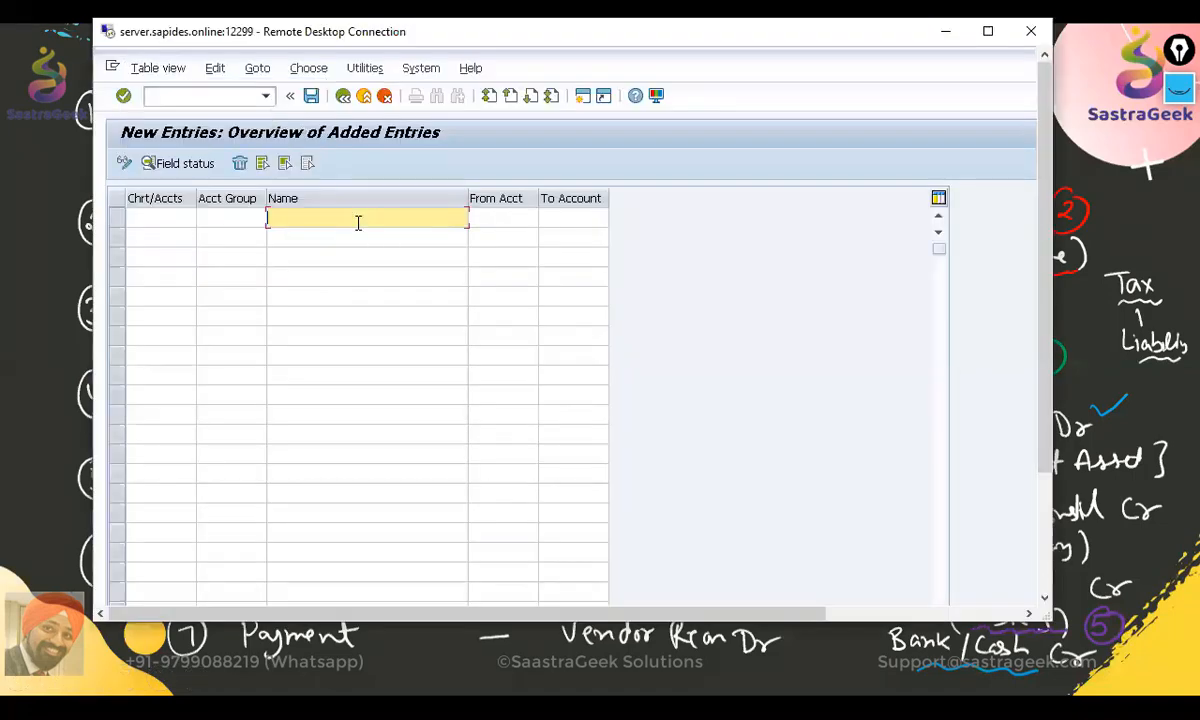
{"action": "left_click", "coordinate": [181, 218]}
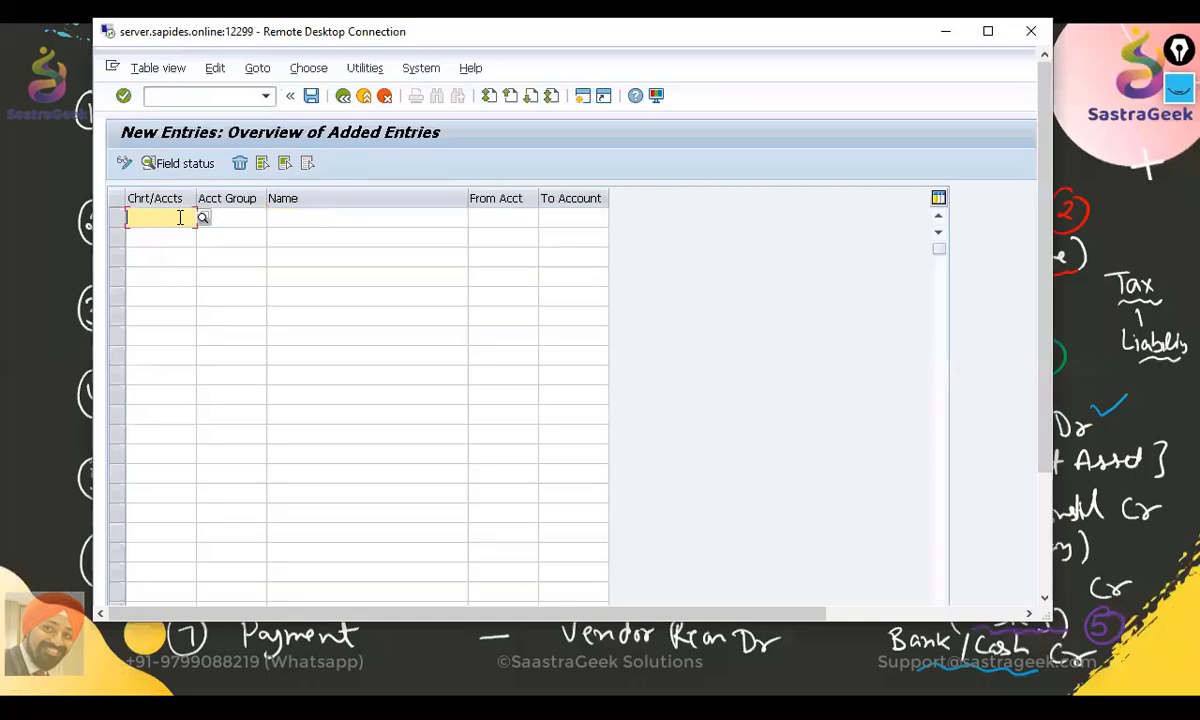
{"action": "type", "text": "sg02"}
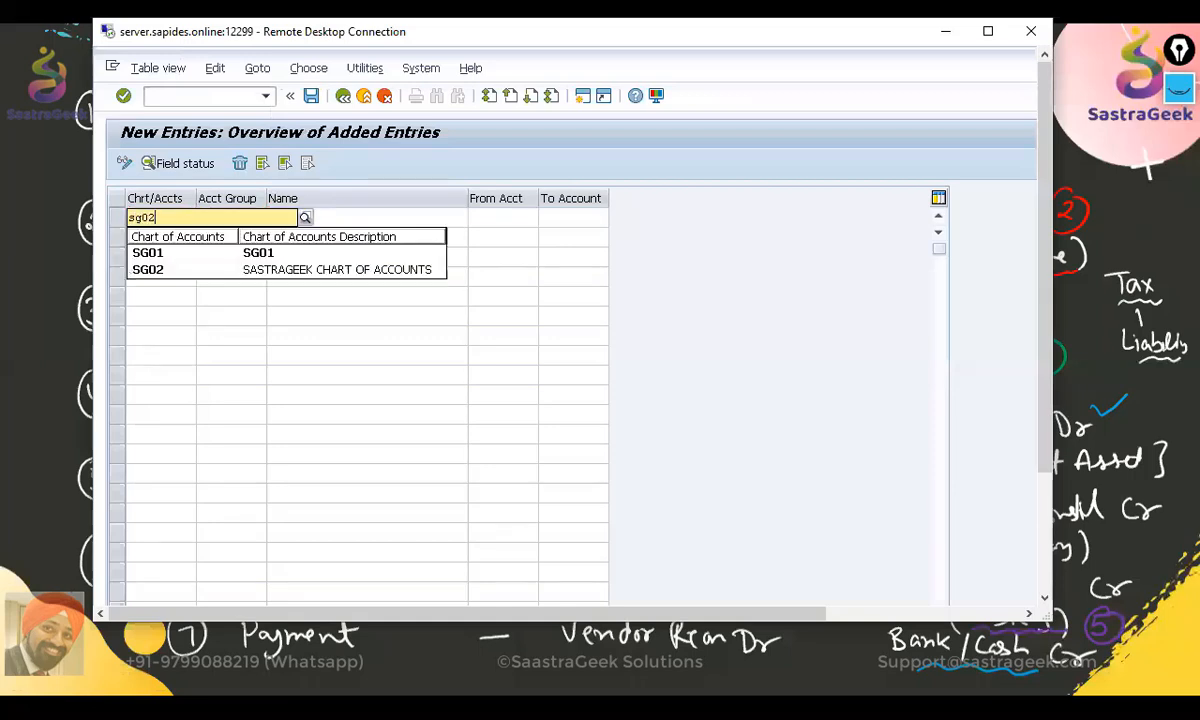
{"action": "key", "text": "Tab"}
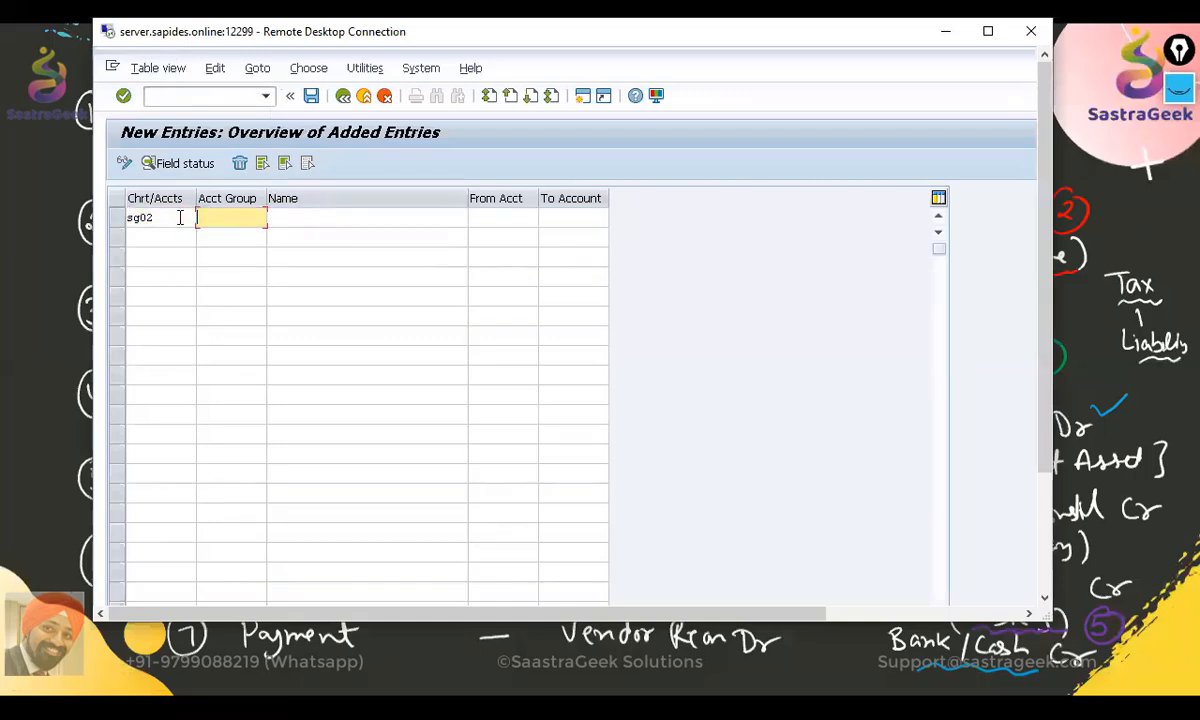
{"action": "type", "text": "mat"}
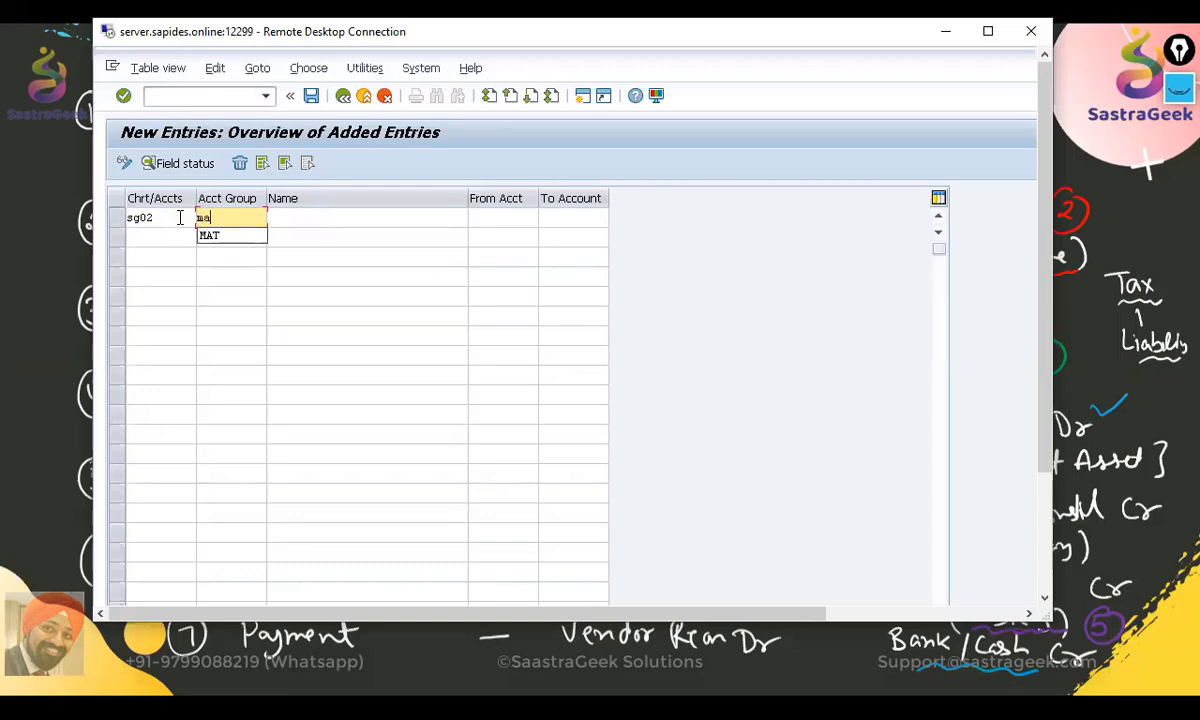
{"action": "key", "text": "BackSpace"}
{"action": "key", "text": "BackSpace"}
{"action": "key", "text": "BackSpace"}
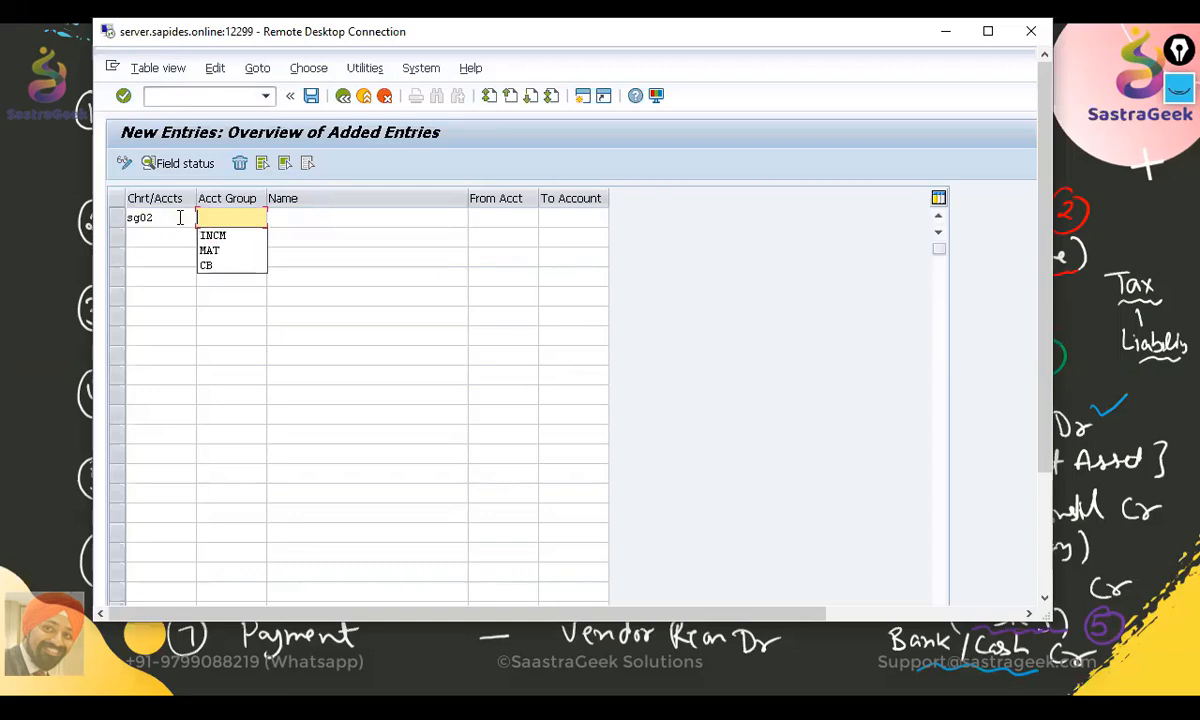
{"action": "type", "text": "mat"}
{"action": "key", "text": "Tab"}
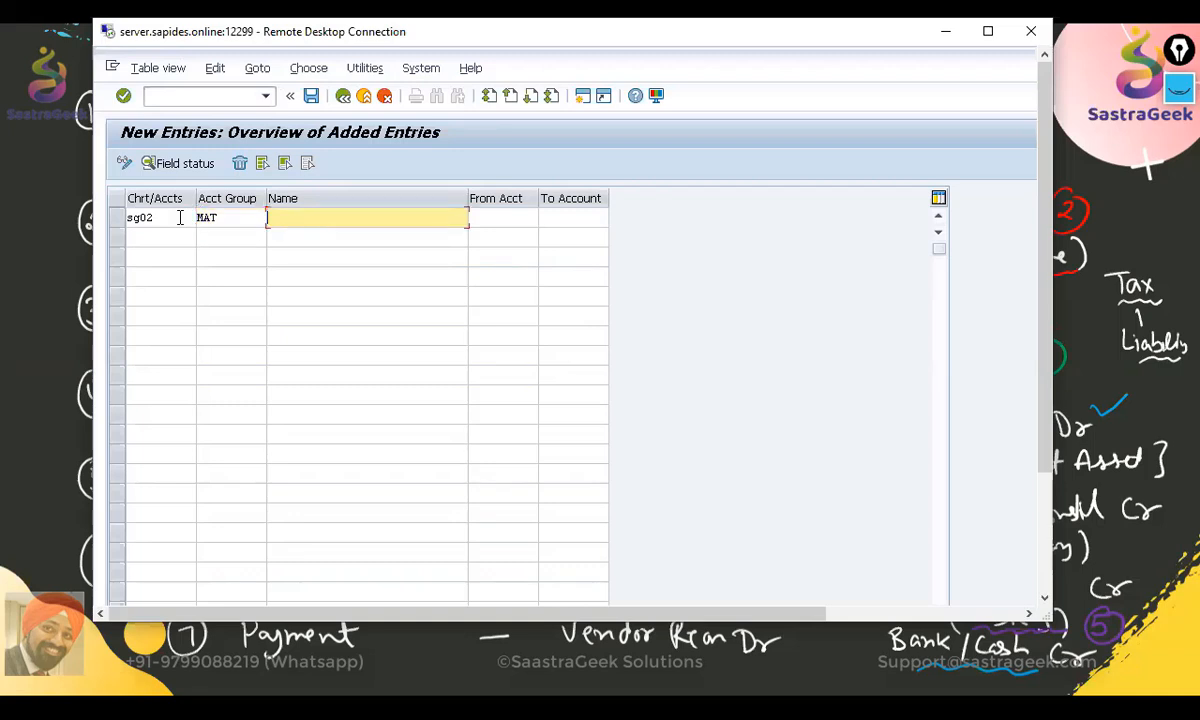
{"action": "type", "text": "m"}
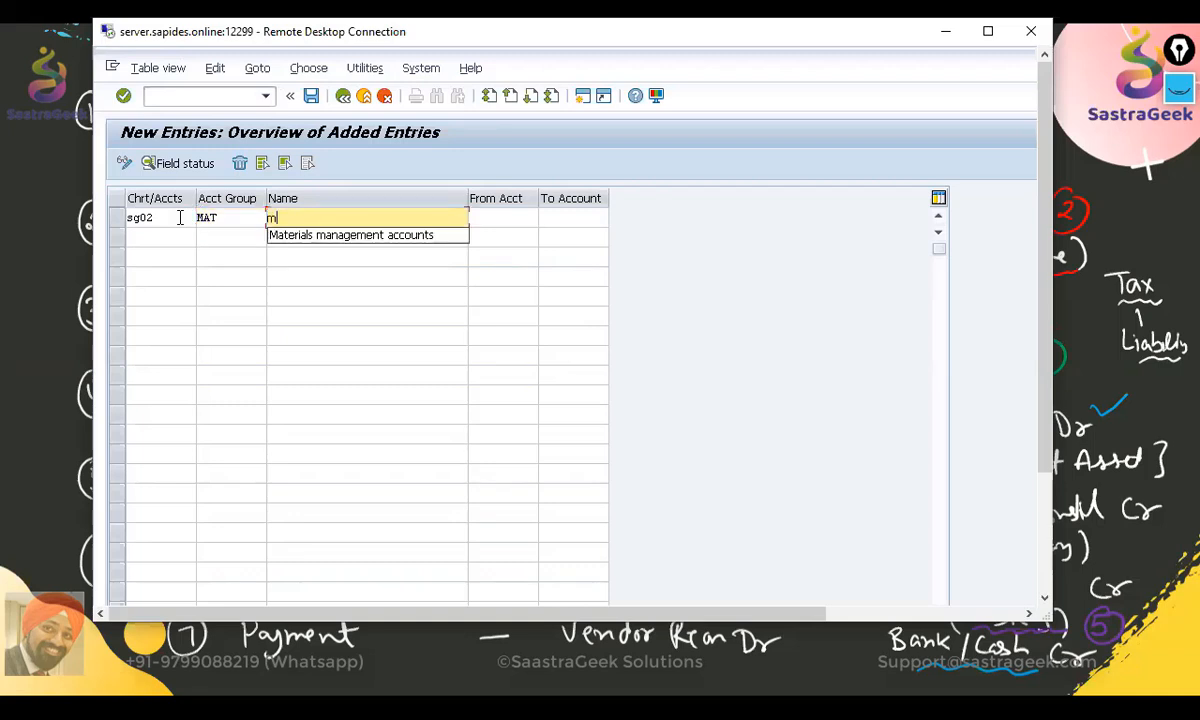
{"action": "left_click", "coordinate": [318, 235]}
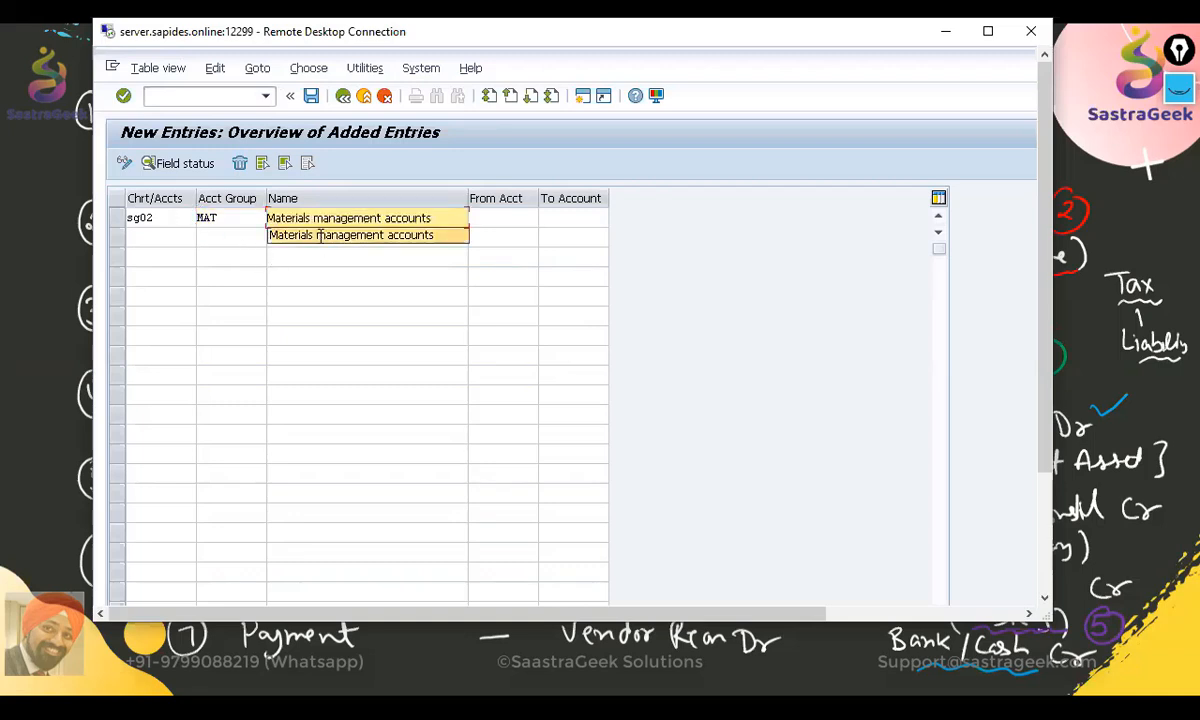
Step: Set the MAT group's account range from 1000 to 1100 and confirm the entry
{"action": "left_click", "coordinate": [501, 216]}
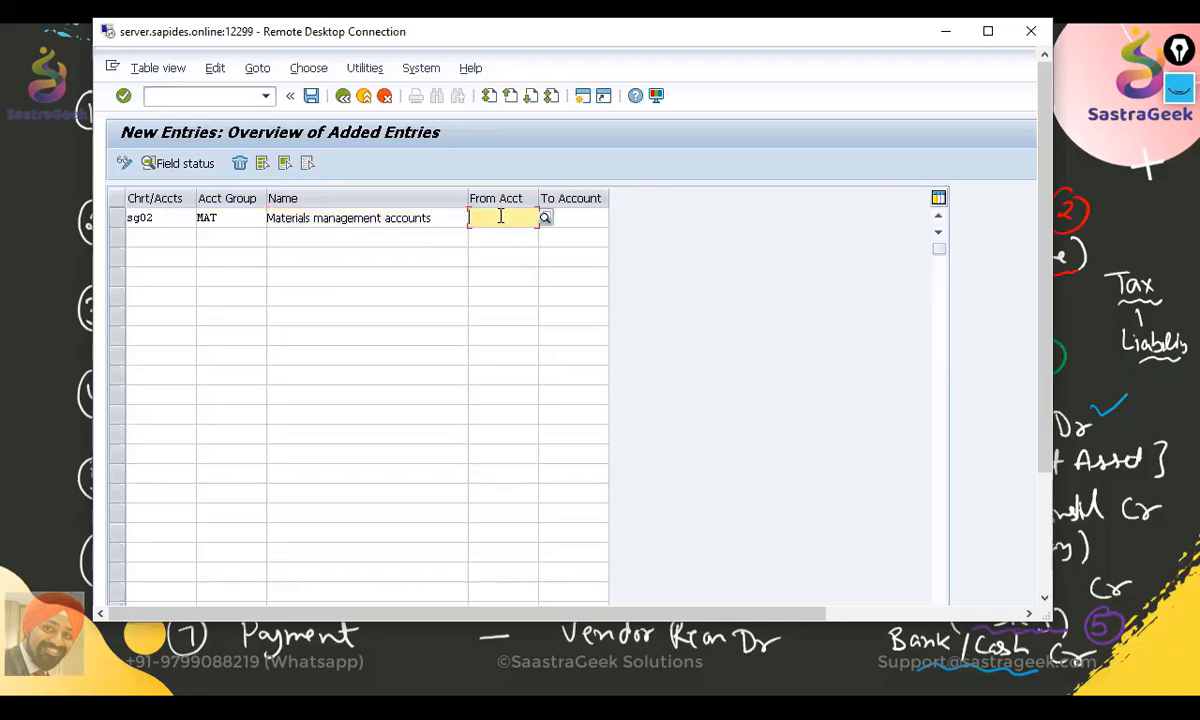
{"action": "type", "text": "10"}
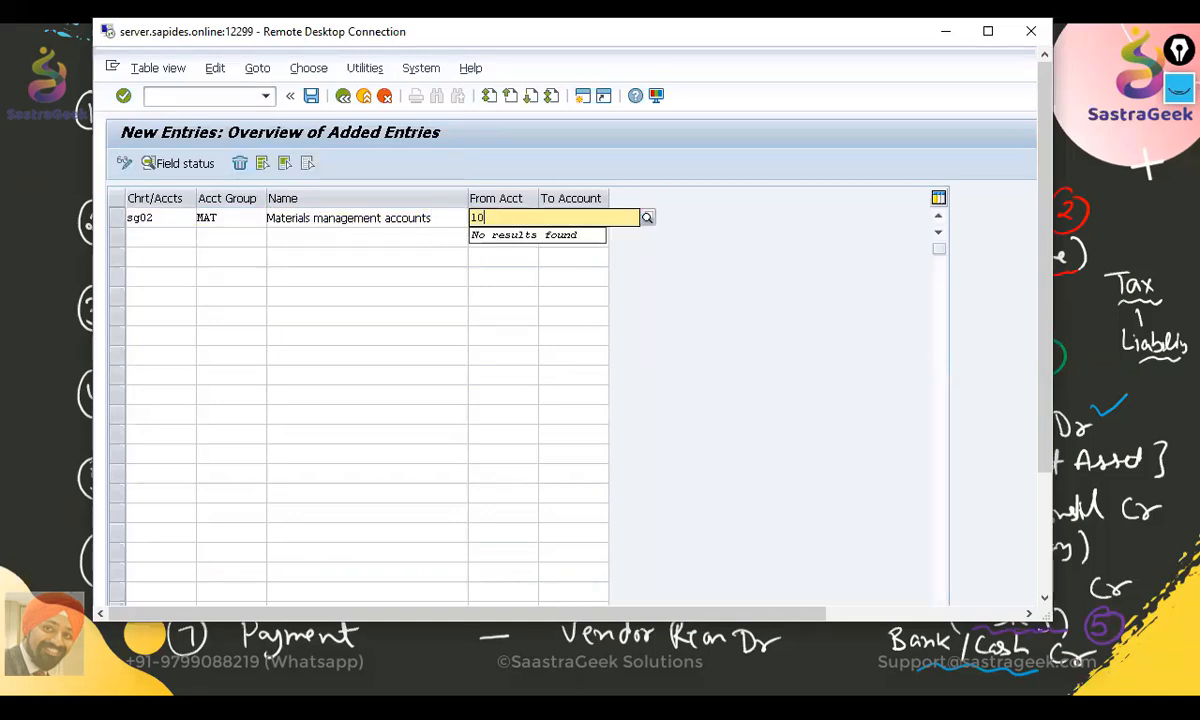
{"action": "type", "text": "00"}
{"action": "key", "text": "Tab"}
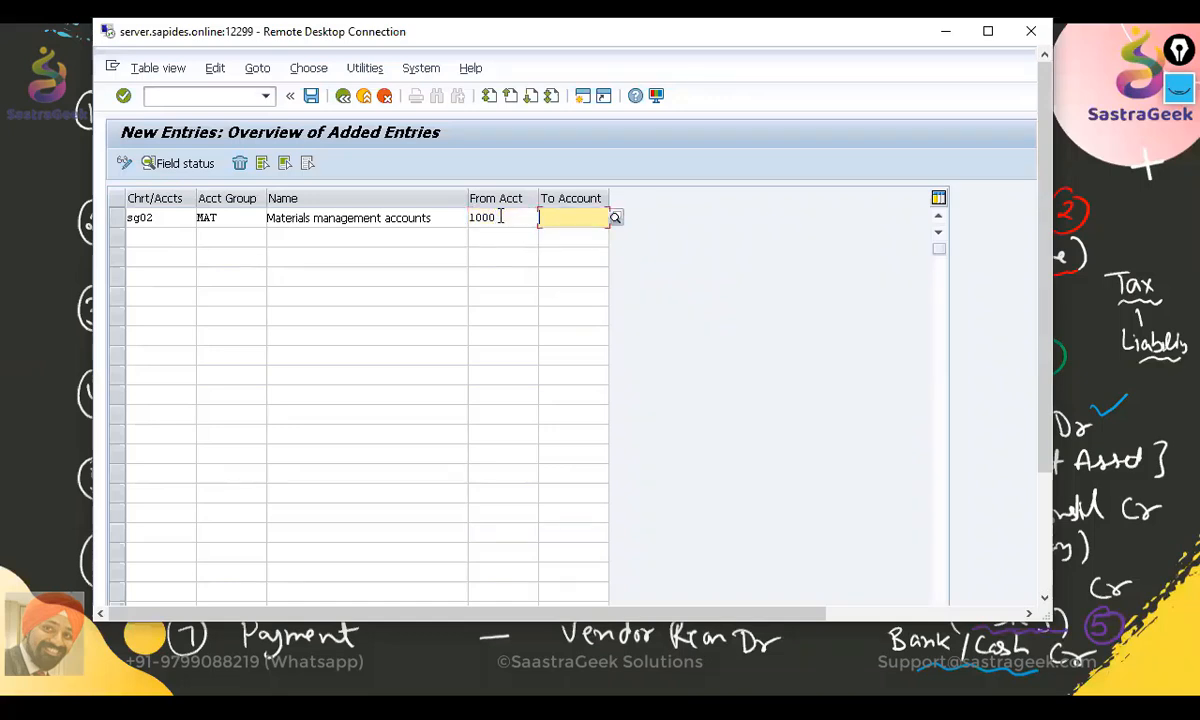
{"action": "type", "text": "1100"}
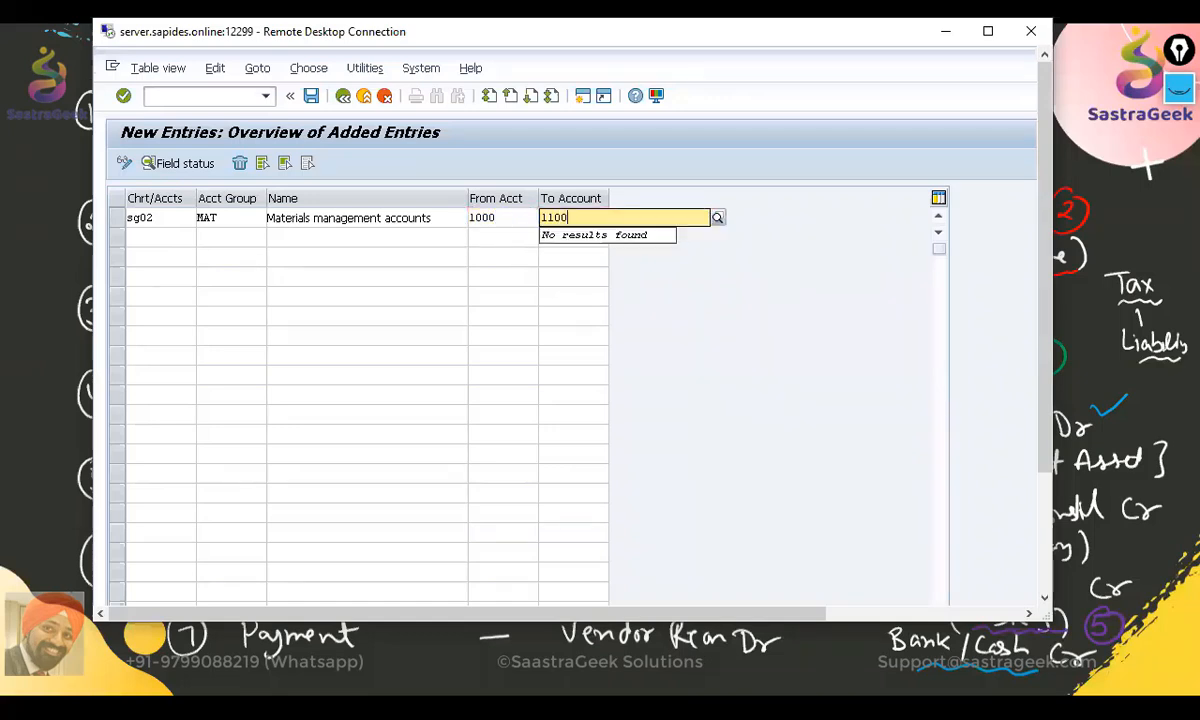
{"action": "key", "text": "Return"}
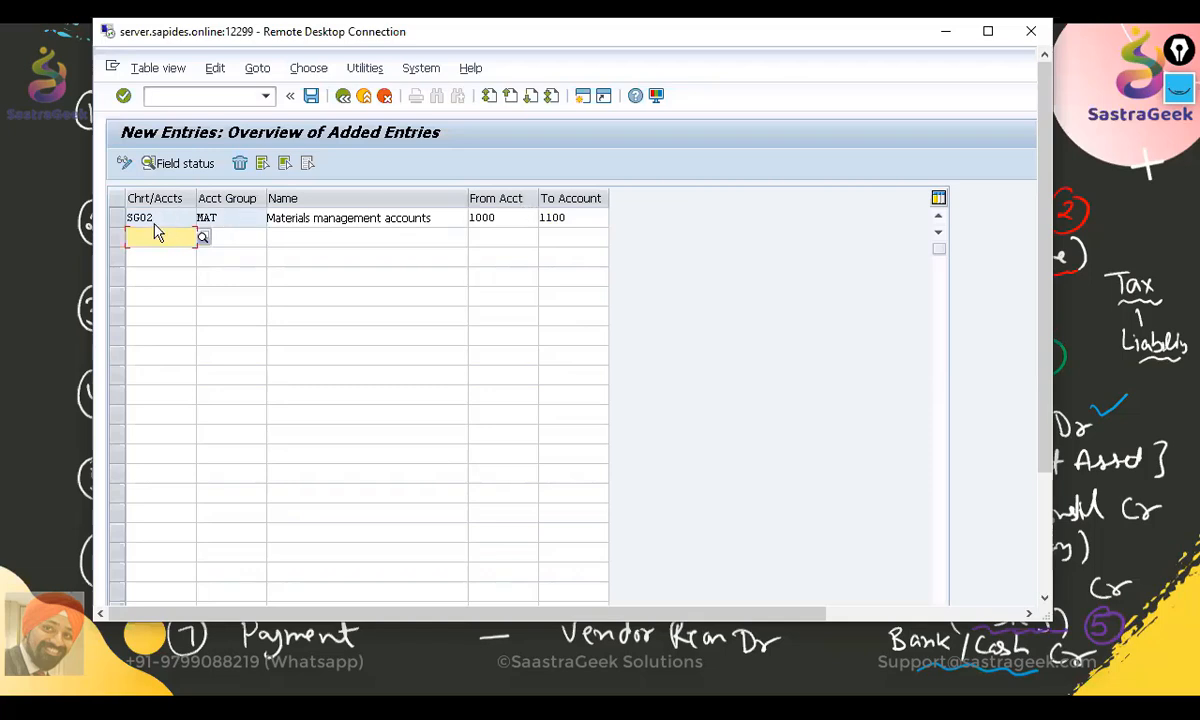
Step: Enter chart of accounts sg02 and account group INCM in the second row, checking the group against the account groups slide
{"action": "type", "text": "sg02"}
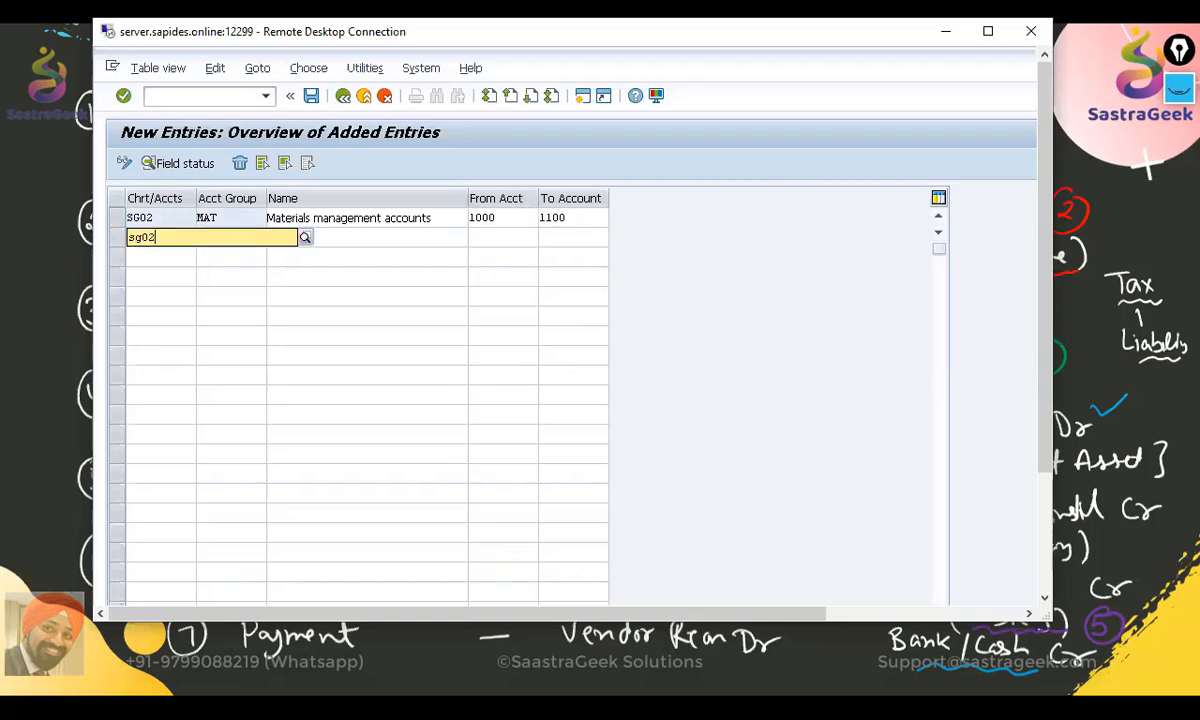
{"action": "key", "text": "Tab"}
{"action": "key", "text": "Tab"}
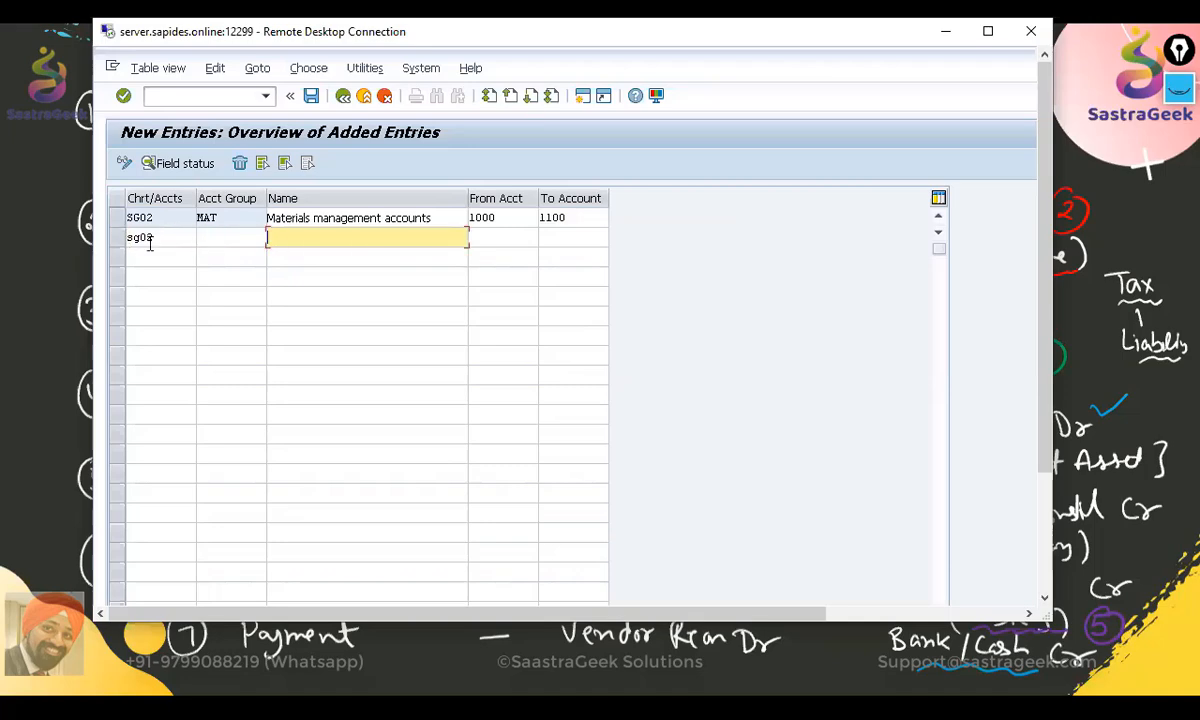
{"action": "left_click", "coordinate": [215, 237]}
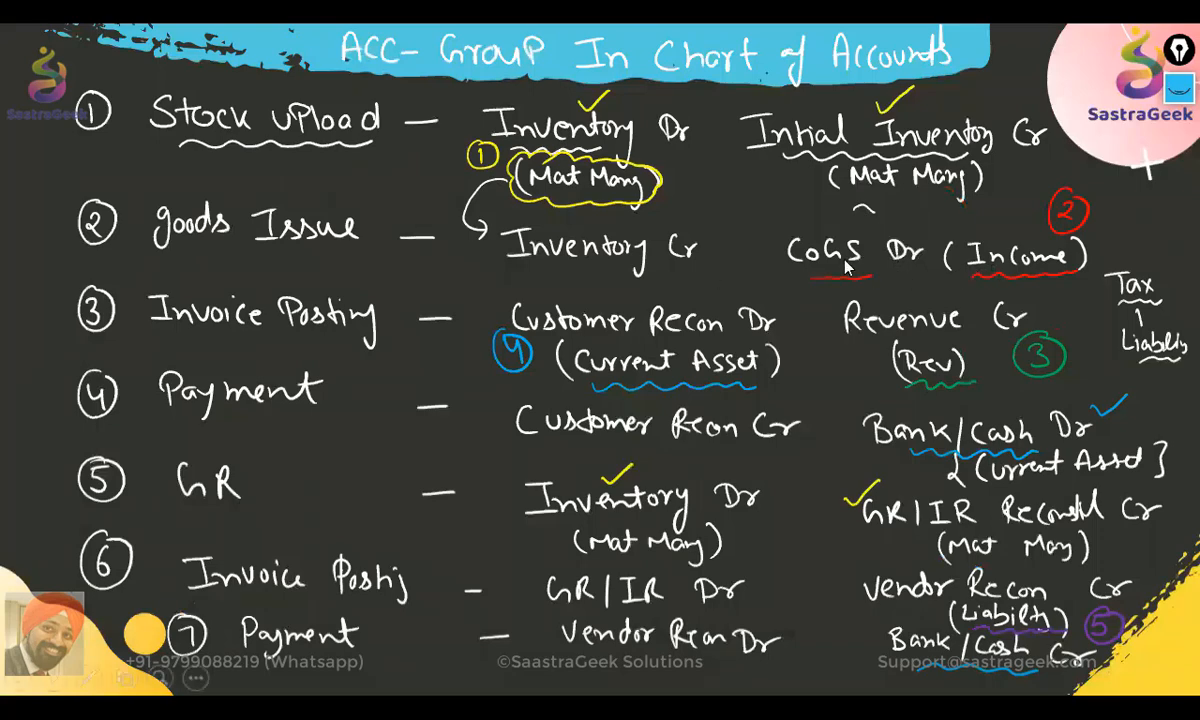
{"action": "key", "text": "alt+Tab"}
{"action": "type", "text": "i"}
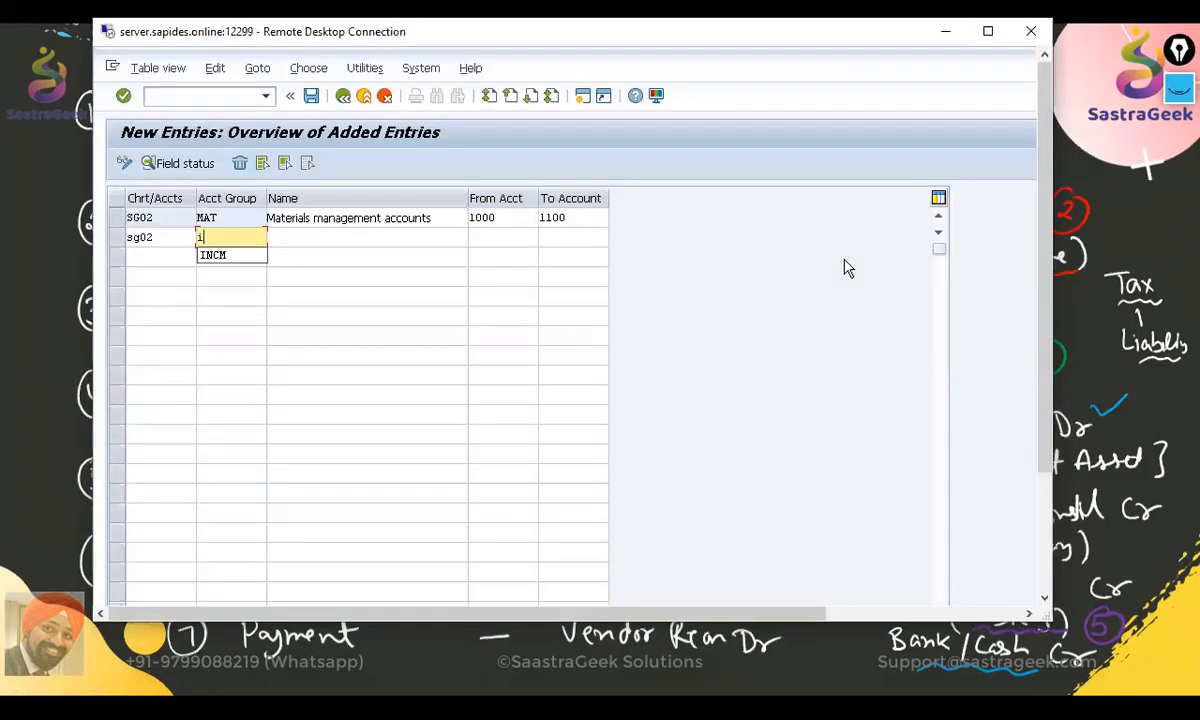
{"action": "type", "text": "nco"}
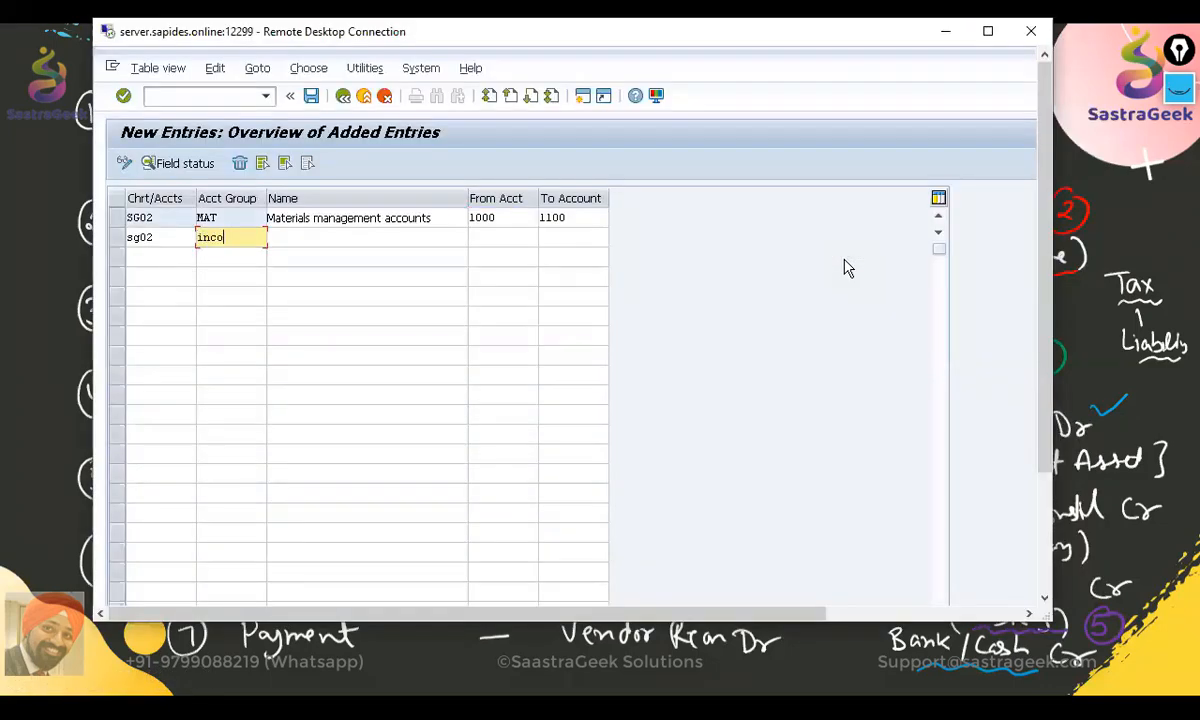
{"action": "key", "text": "BackSpace"}
{"action": "key", "text": "Down"}
{"action": "key", "text": "Return"}
Step: Name the INCM group Income and set its account range from 2000 to 2100
{"action": "key", "text": "Tab"}
{"action": "type", "text": "o"}
{"action": "key", "text": "BackSpace"}
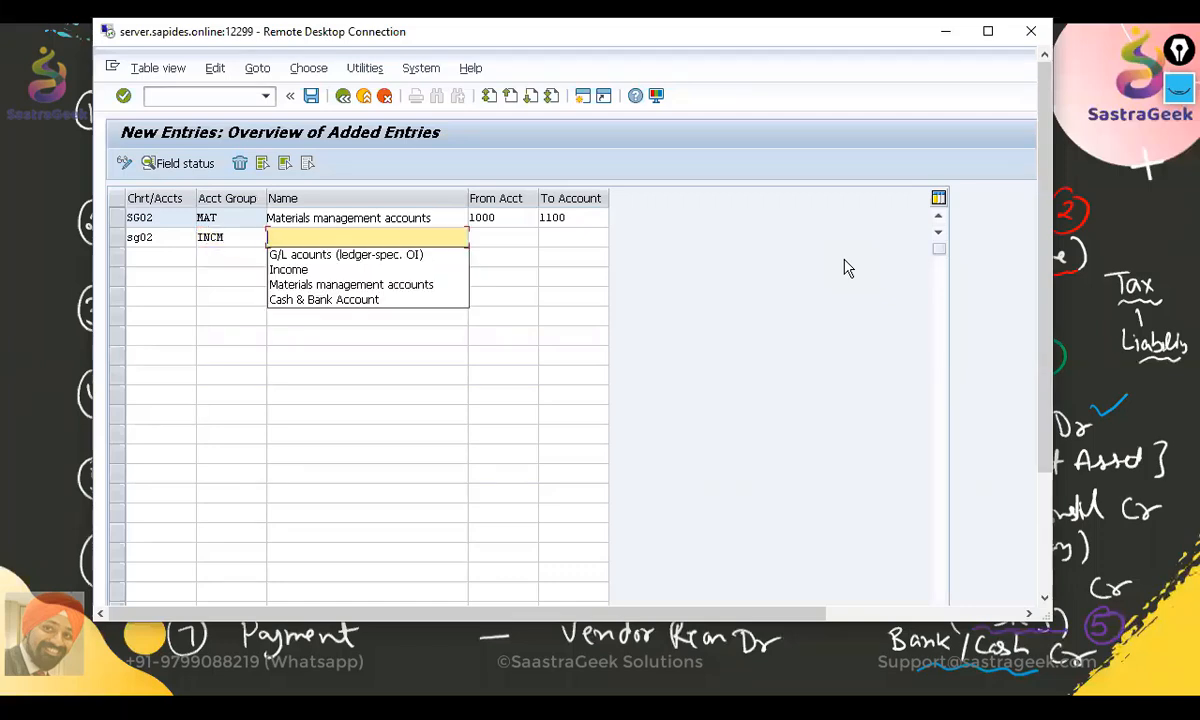
{"action": "key", "text": "Down"}
{"action": "key", "text": "Down"}
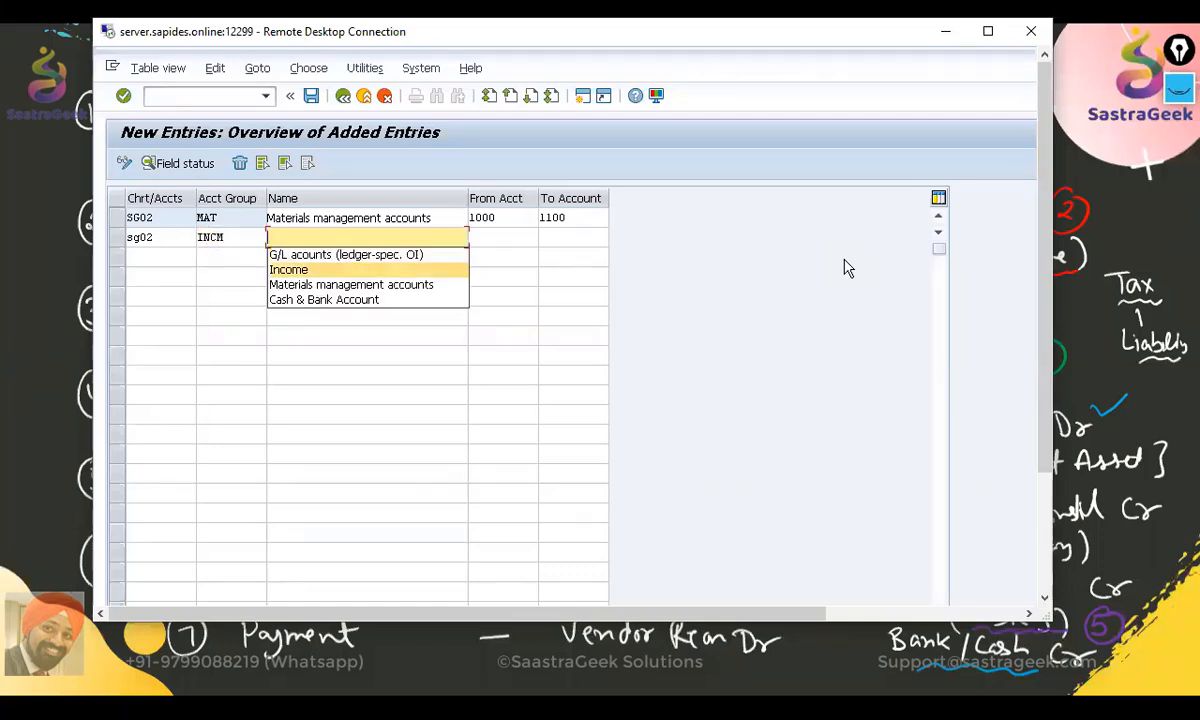
{"action": "key", "text": "Return"}
{"action": "key", "text": "Tab"}
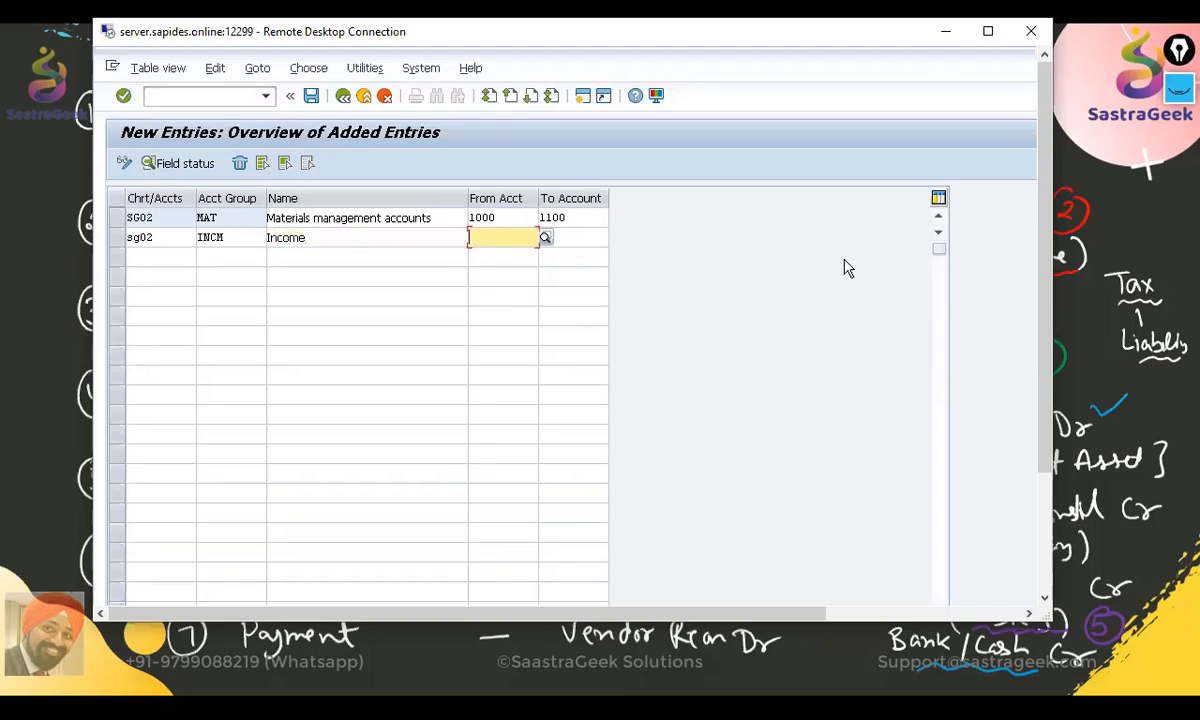
{"action": "type", "text": "2000"}
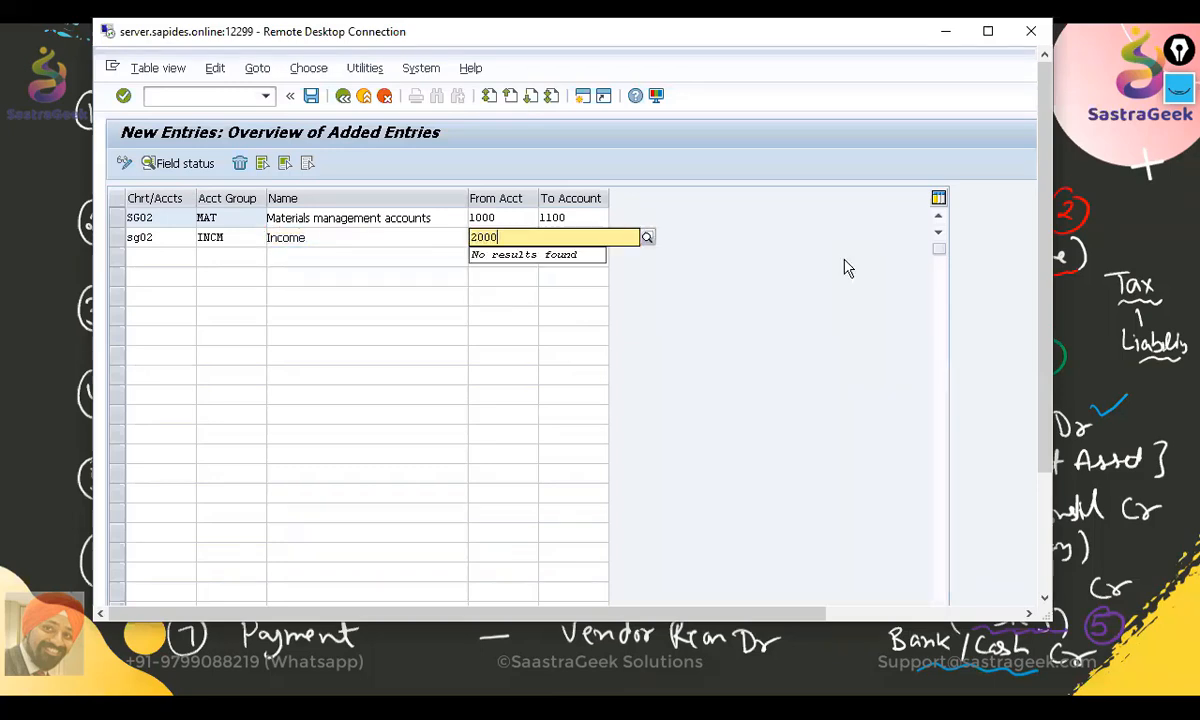
{"action": "key", "text": "Tab"}
{"action": "type", "text": "2100"}
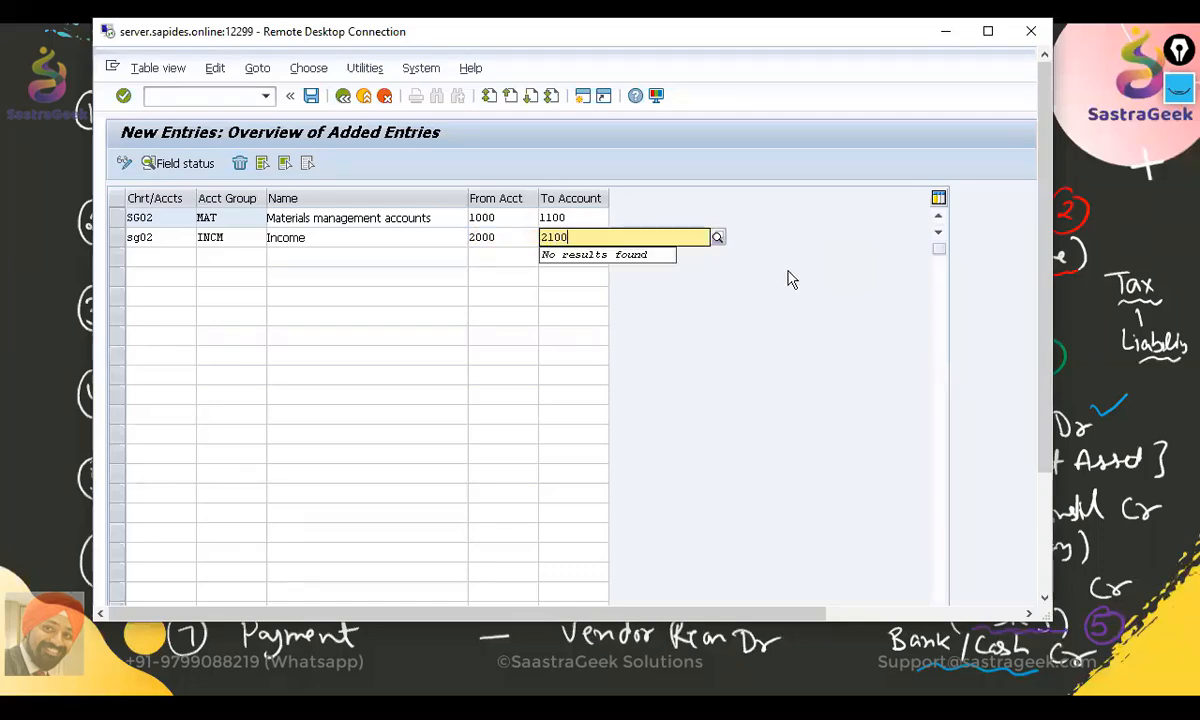
Step: Enter chart of accounts sg02 in the third row, and consult the PowerPoint account groups slide before returning to the SAP remote session
{"action": "left_click", "coordinate": [147, 254]}
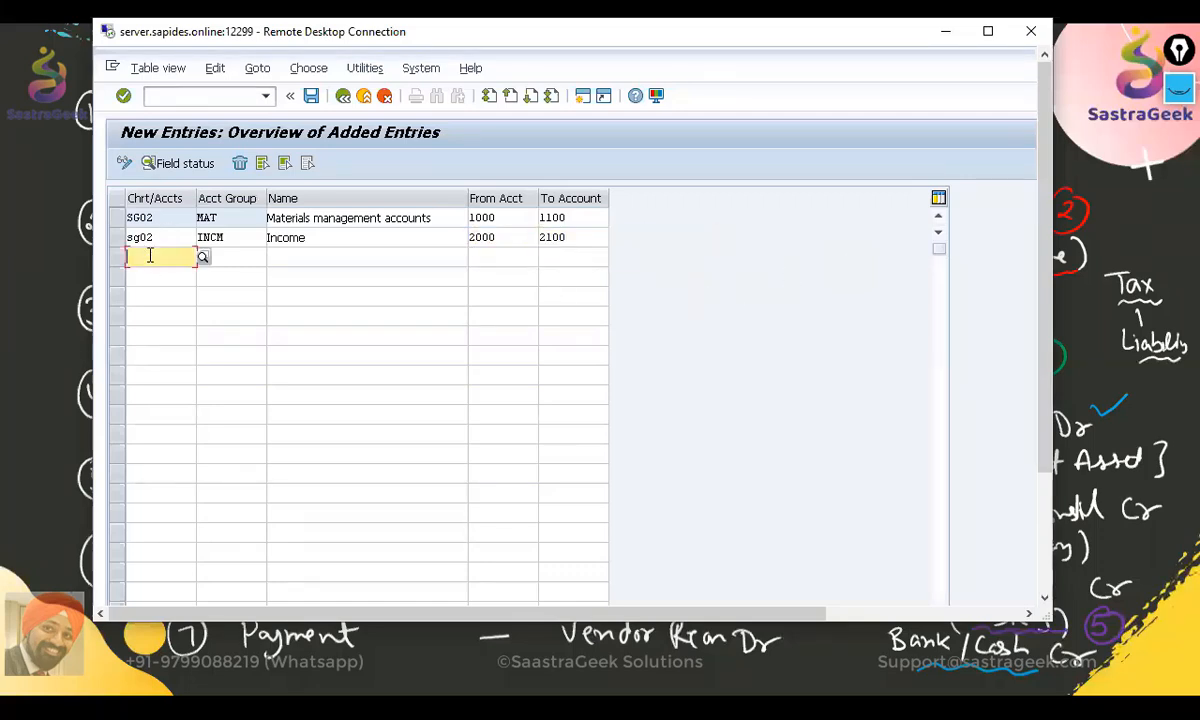
{"action": "type", "text": "sg02"}
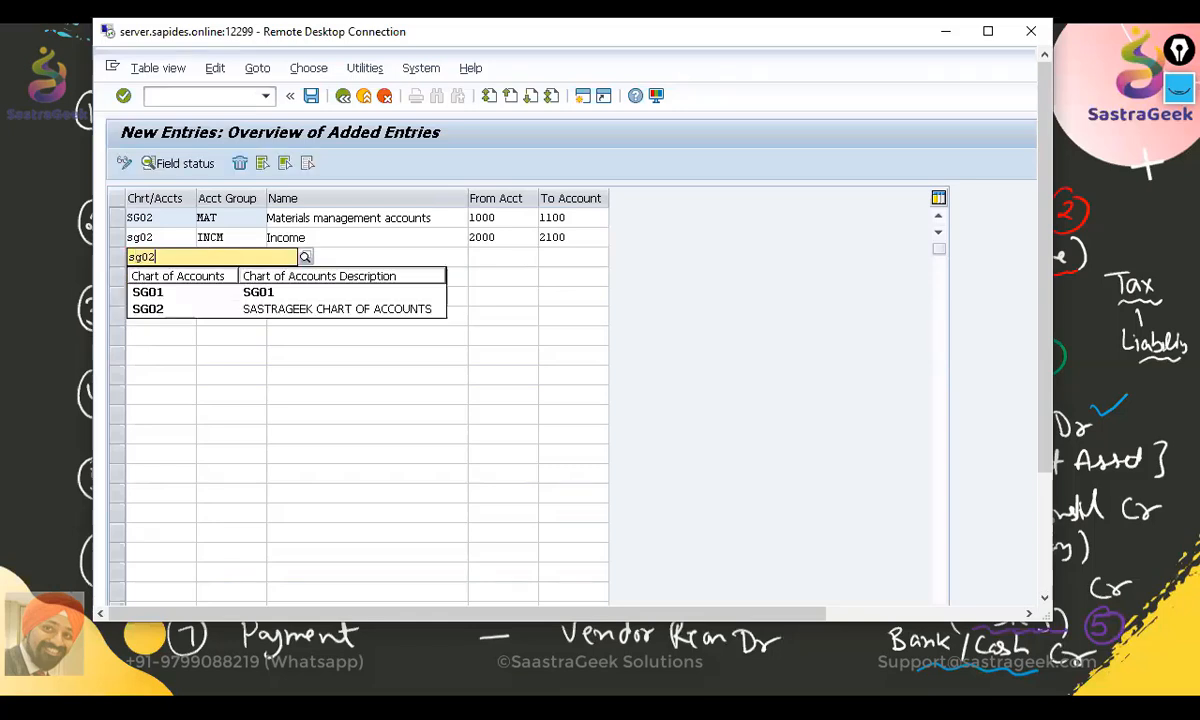
{"action": "key", "text": "Tab"}
{"action": "key", "text": "Tab"}
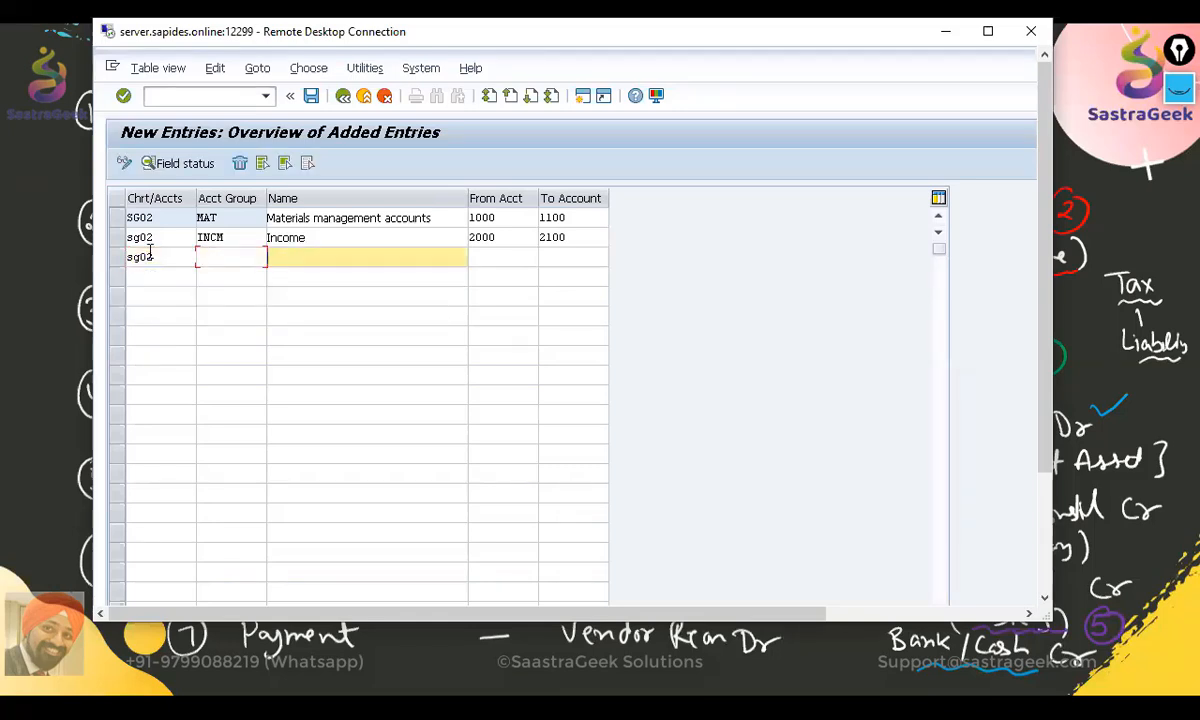
{"action": "key", "text": "Tab"}
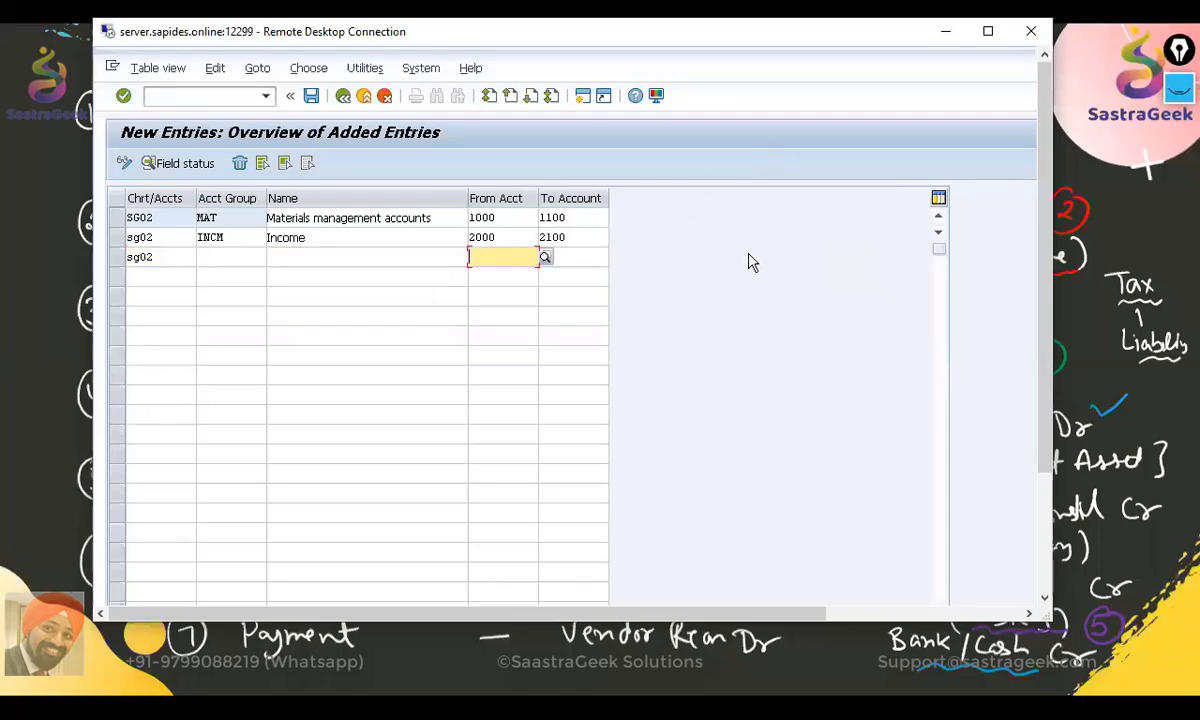
{"action": "key", "text": "Tab"}
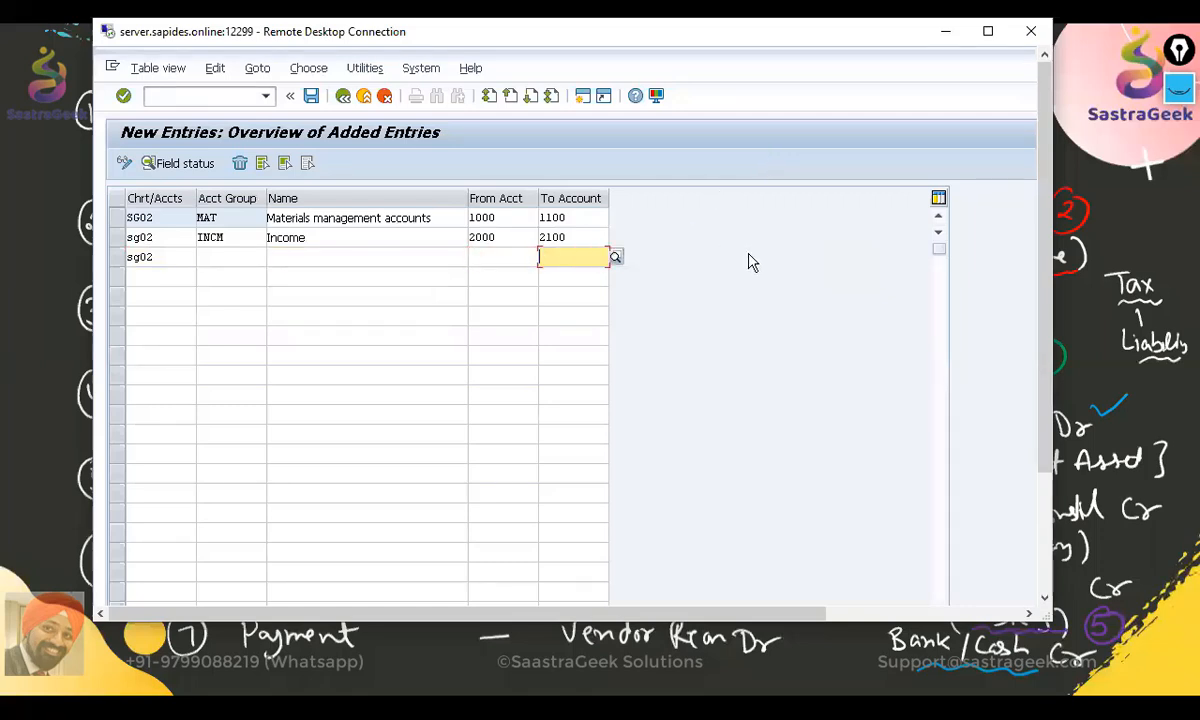
{"action": "left_click", "coordinate": [940, 33]}
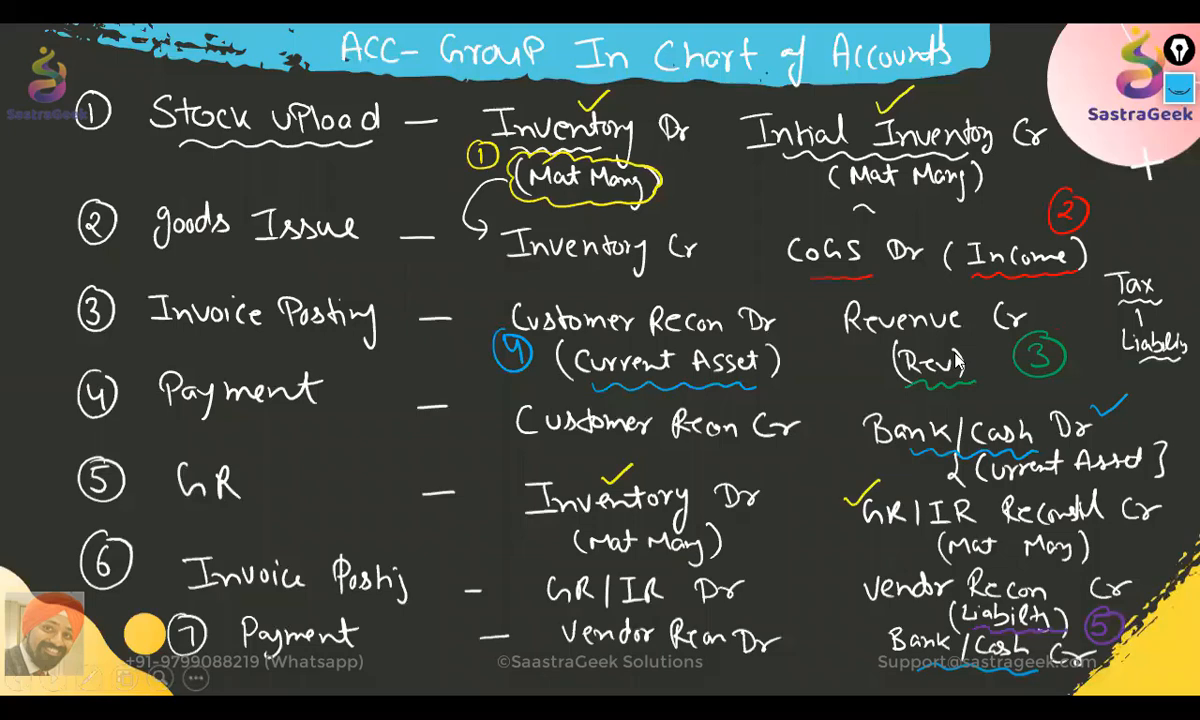
{"action": "key", "text": "alt+Tab"}
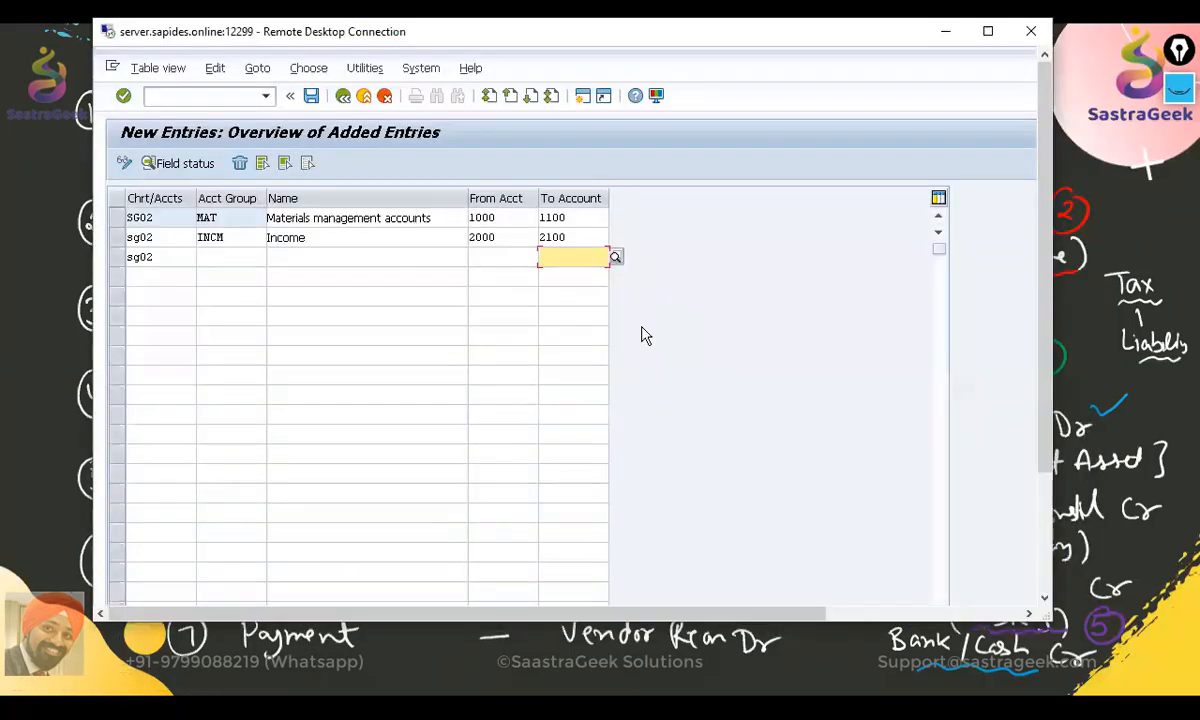
Step: Enter ren as the account group in the third row
{"action": "left_click", "coordinate": [234, 257]}
{"action": "type", "text": "re"}
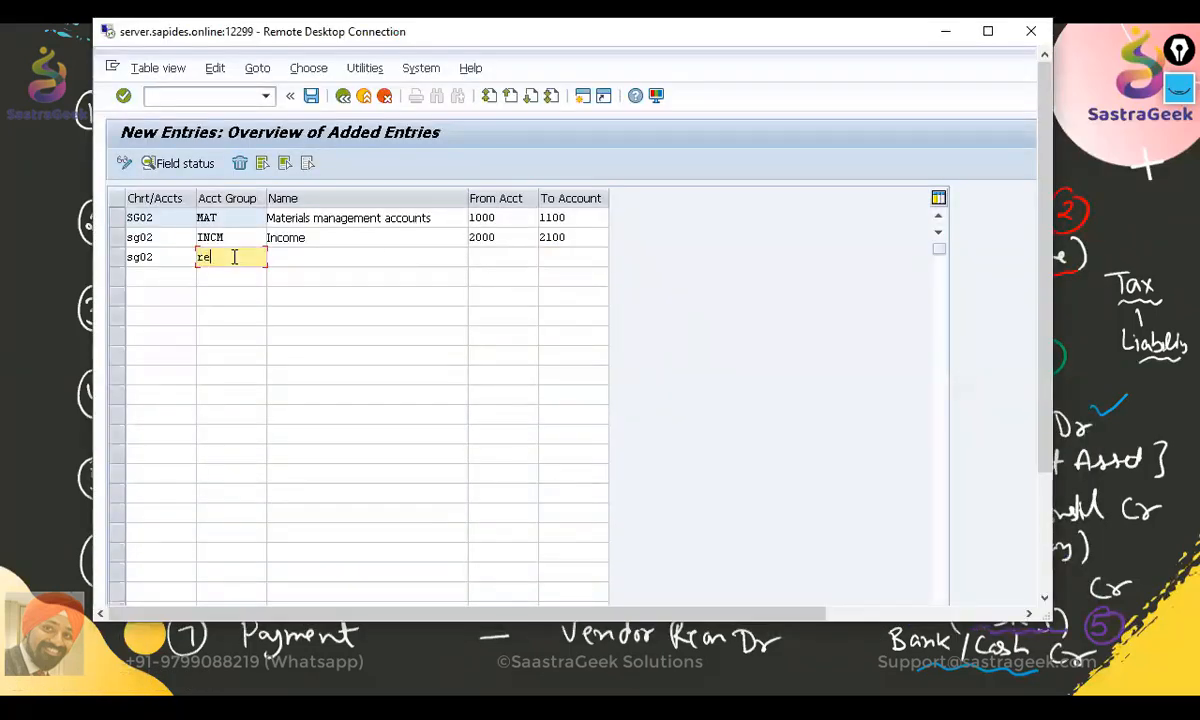
{"action": "key", "text": "Tab"}
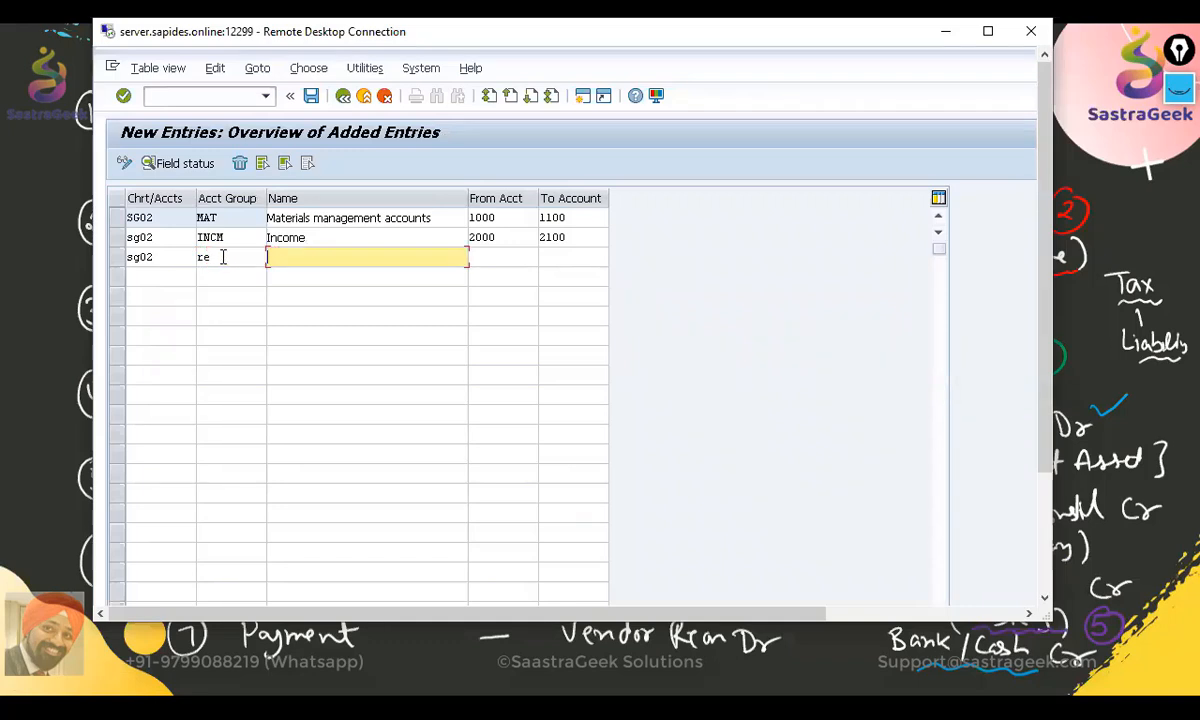
{"action": "left_click", "coordinate": [223, 257]}
{"action": "key", "text": "BackSpace"}
{"action": "key", "text": "BackSpace"}
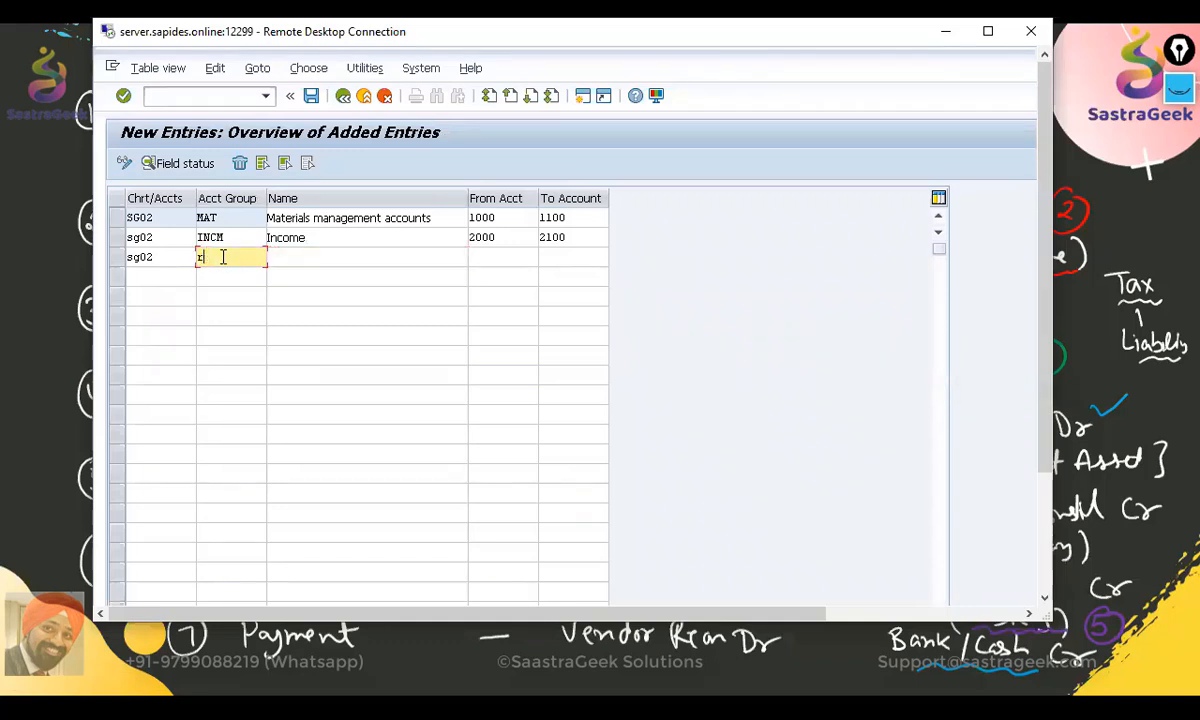
{"action": "type", "text": "re"}
{"action": "type", "text": "n"}
Step: Name the ren account group reenue account
{"action": "key", "text": "Tab"}
{"action": "type", "text": "re"}
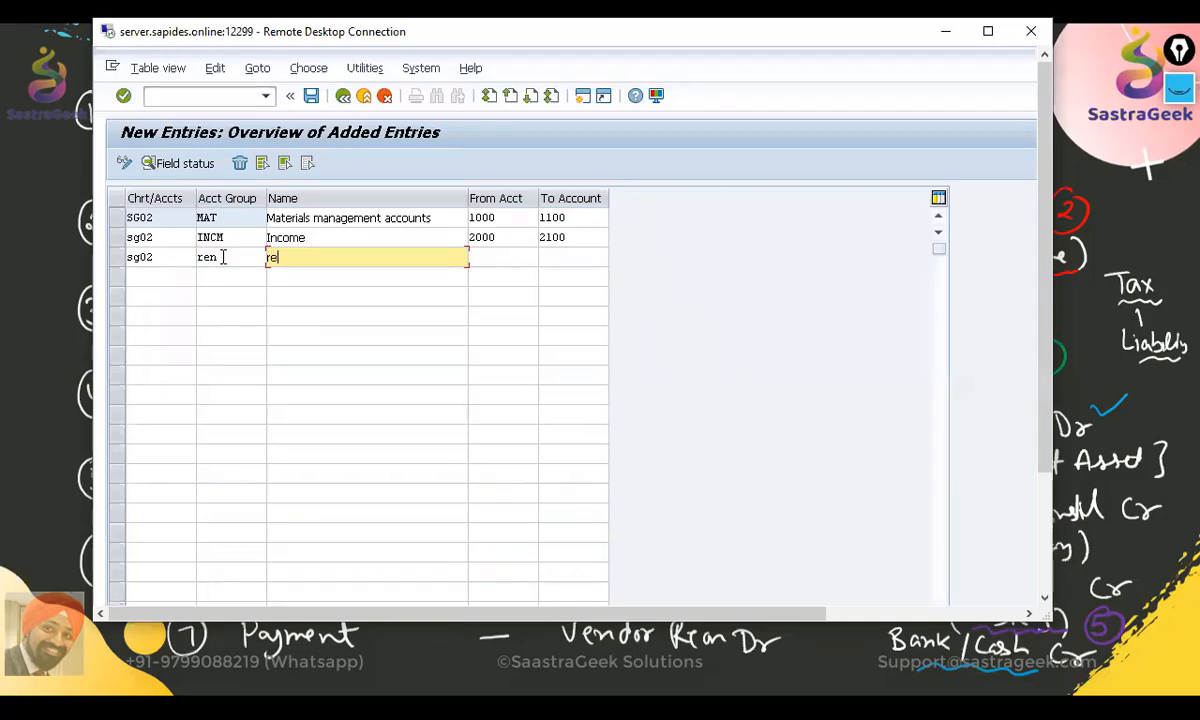
{"action": "key", "text": "BackSpace"}
{"action": "key", "text": "BackSpace"}
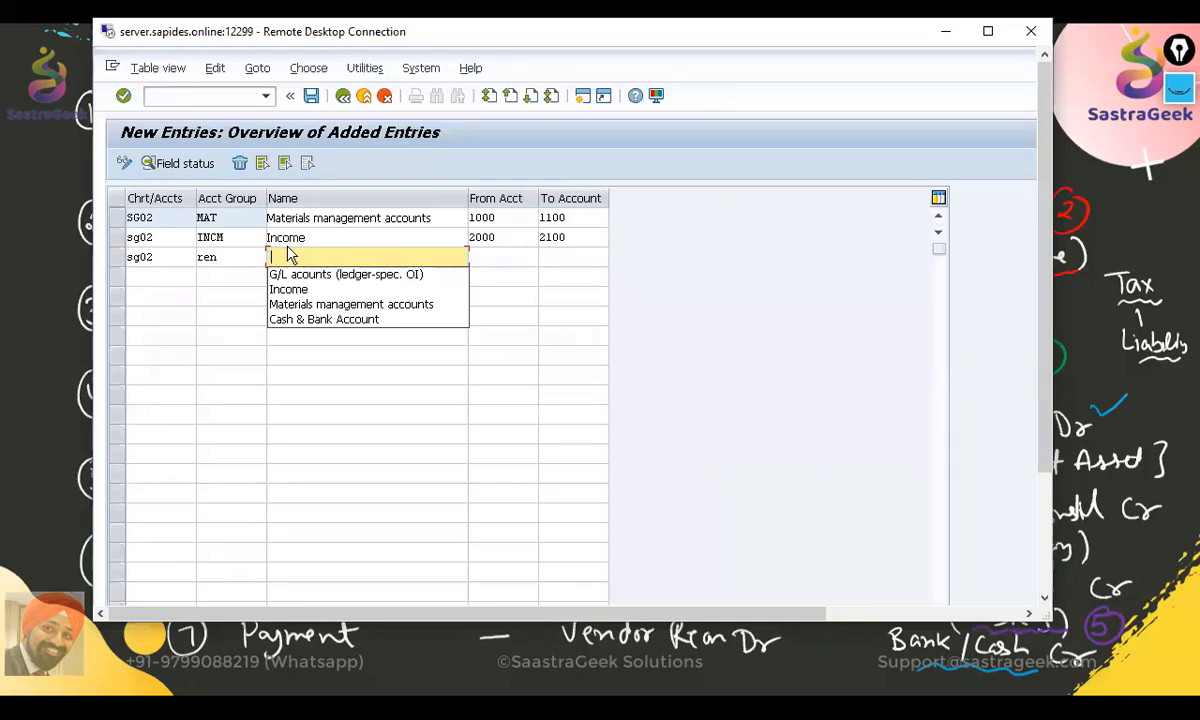
{"action": "type", "text": "re"}
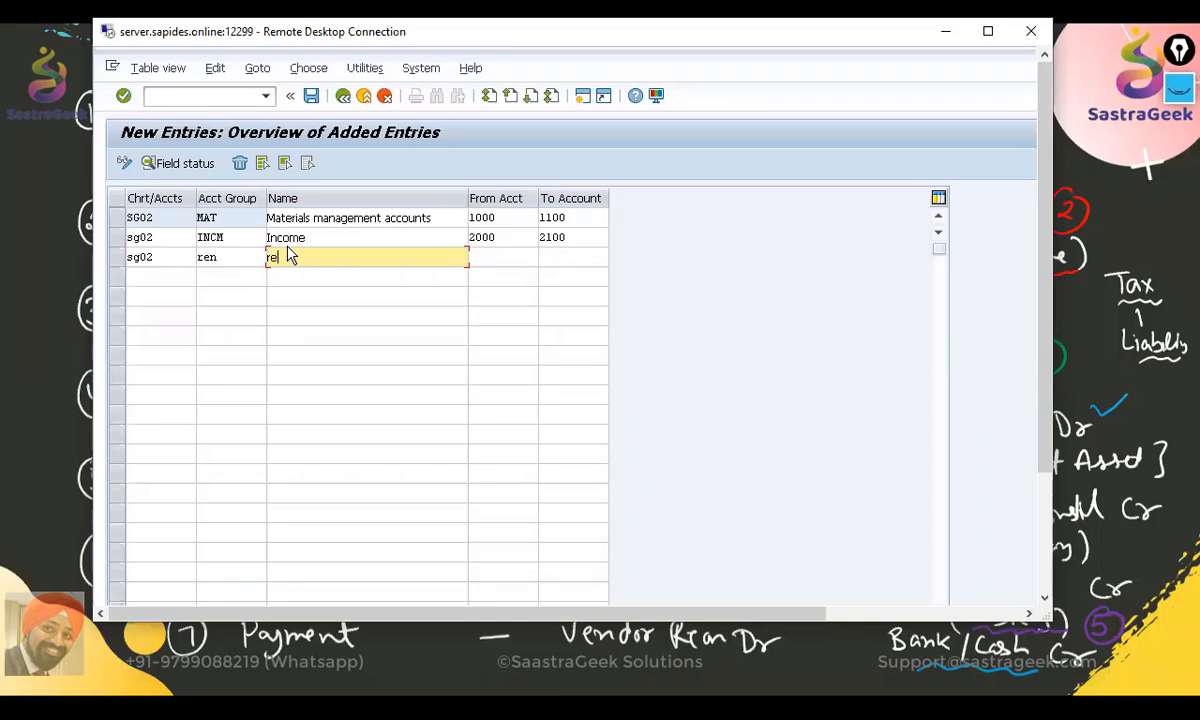
{"action": "type", "text": "enue account"}
Step: Set the ren group's account range from 3000 to 3100
{"action": "key", "text": "Tab"}
{"action": "type", "text": "00"}
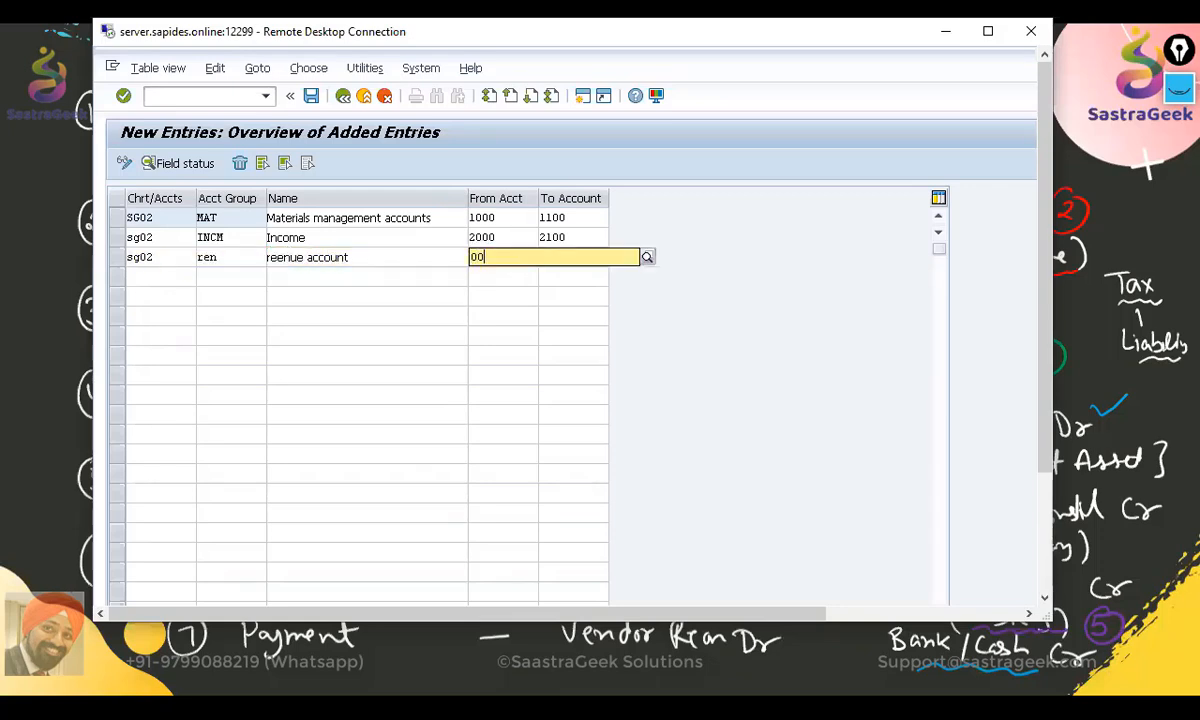
{"action": "key", "text": "BackSpace"}
{"action": "key", "text": "BackSpace"}
{"action": "type", "text": "3000"}
{"action": "key", "text": "Tab"}
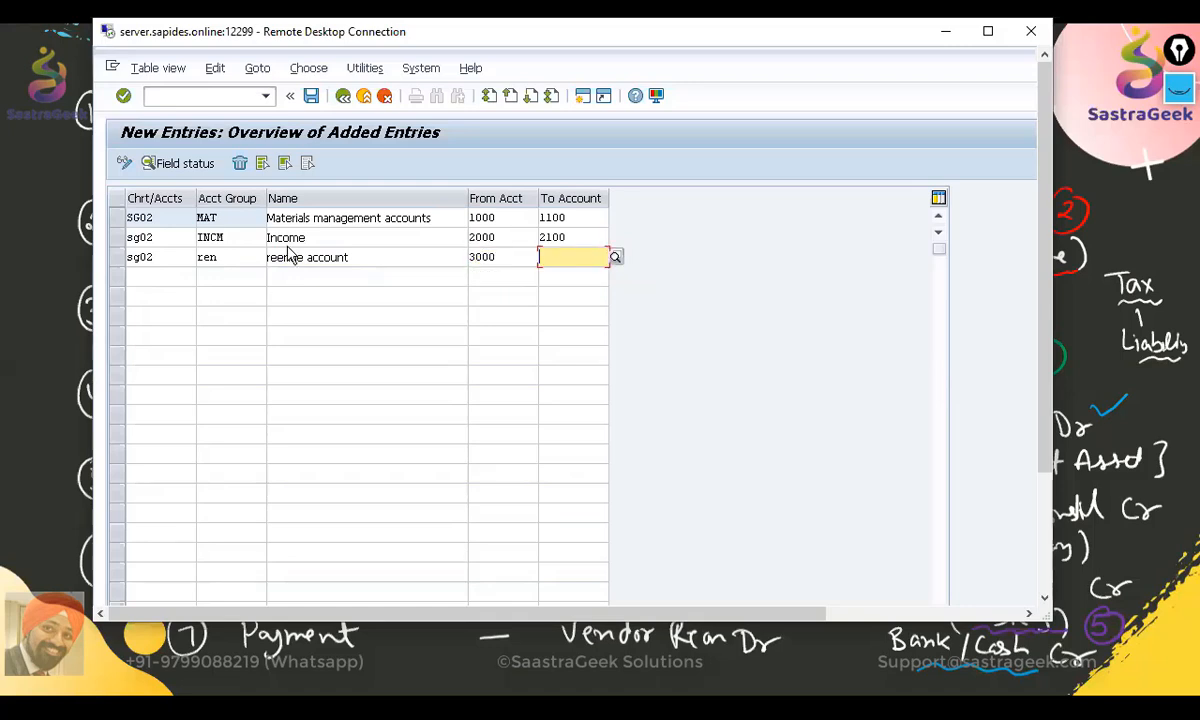
{"action": "type", "text": "3100"}
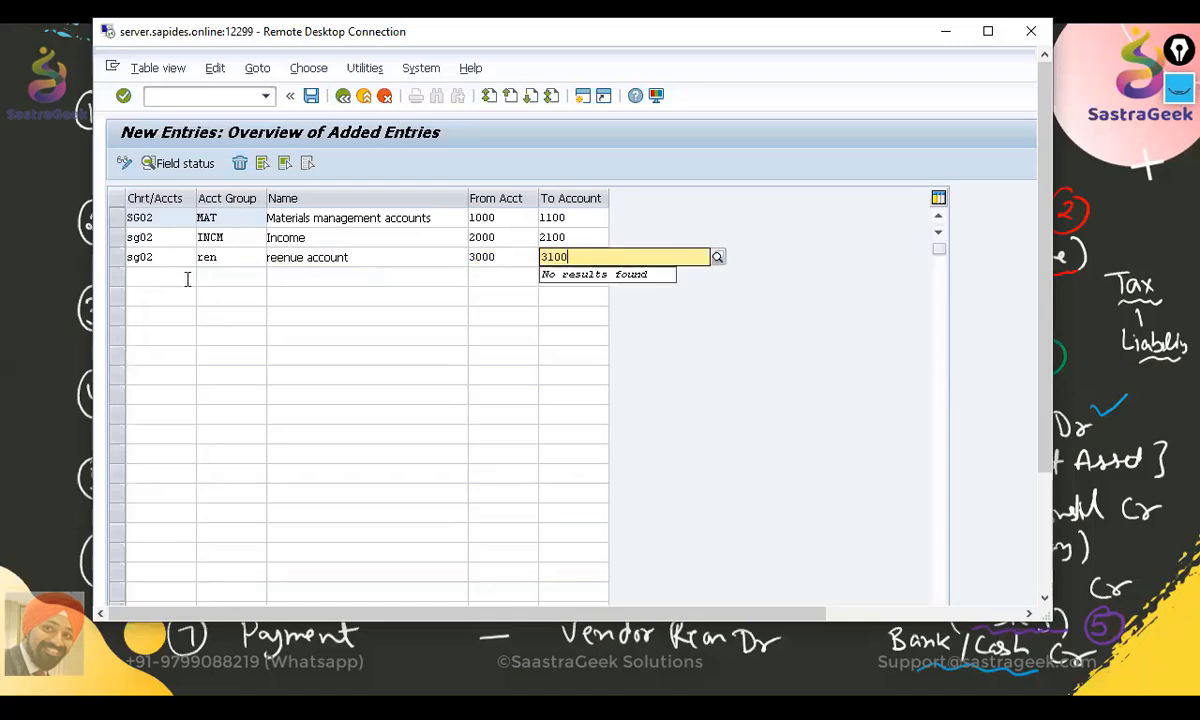
Step: Enter chart of accounts sg02 in the fourth row
{"action": "left_click", "coordinate": [180, 278]}
{"action": "type", "text": "sg"}
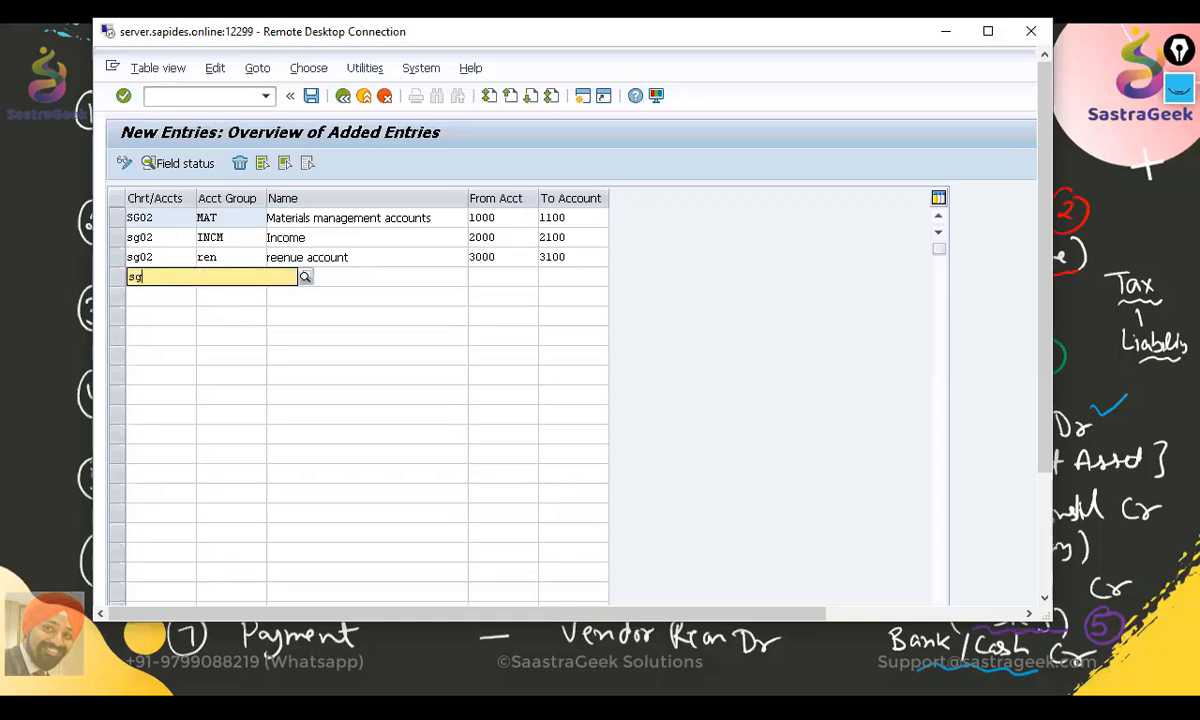
{"action": "type", "text": "03"}
{"action": "key", "text": "BackSpace"}
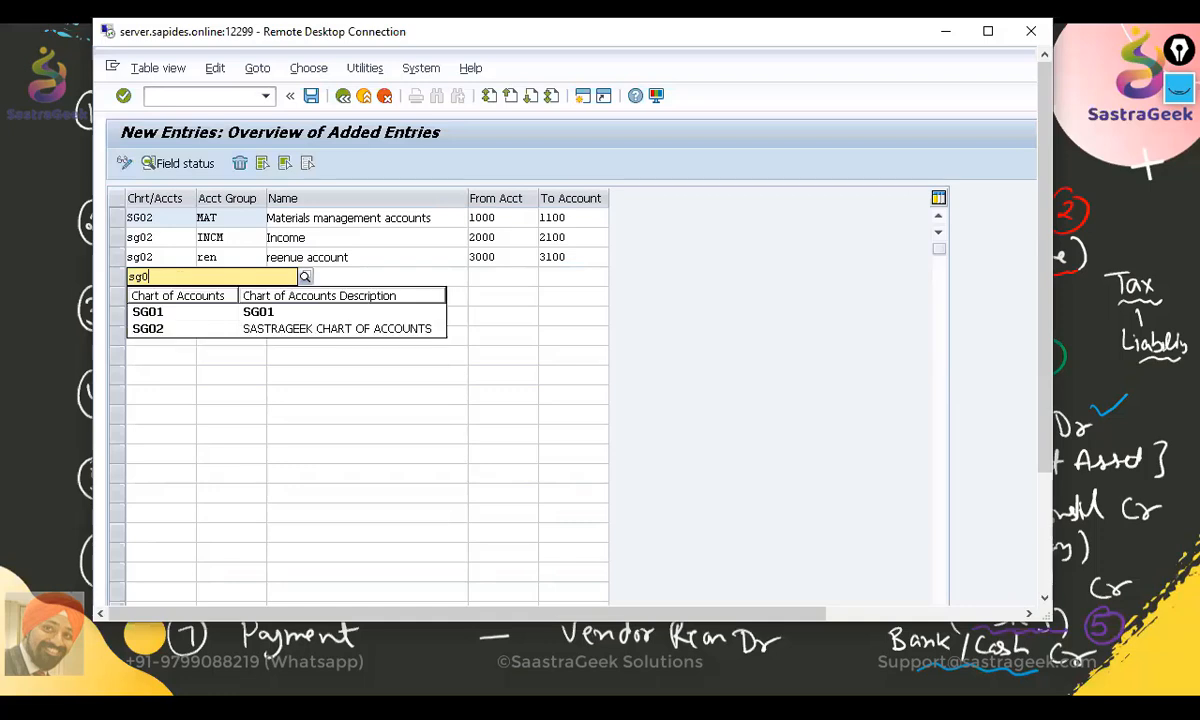
{"action": "type", "text": "2"}
{"action": "key", "text": "Tab"}
{"action": "key", "text": "Tab"}
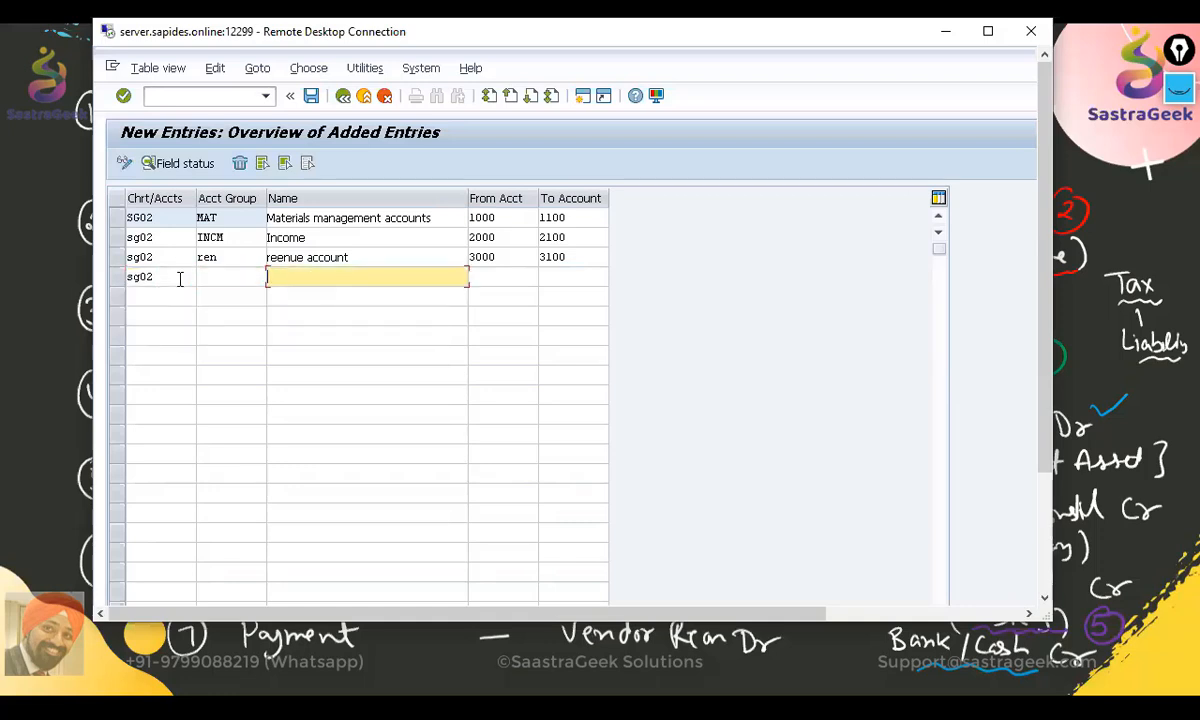
{"action": "key", "text": "F10"}
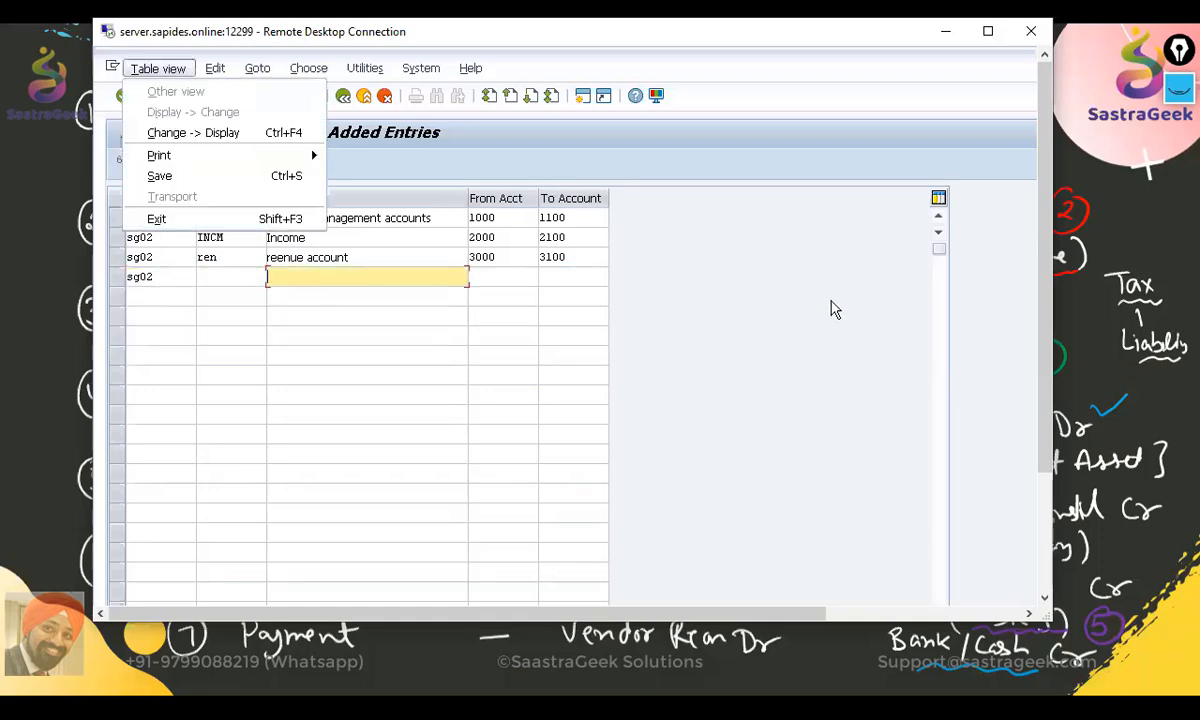
{"action": "key", "text": "Escape"}
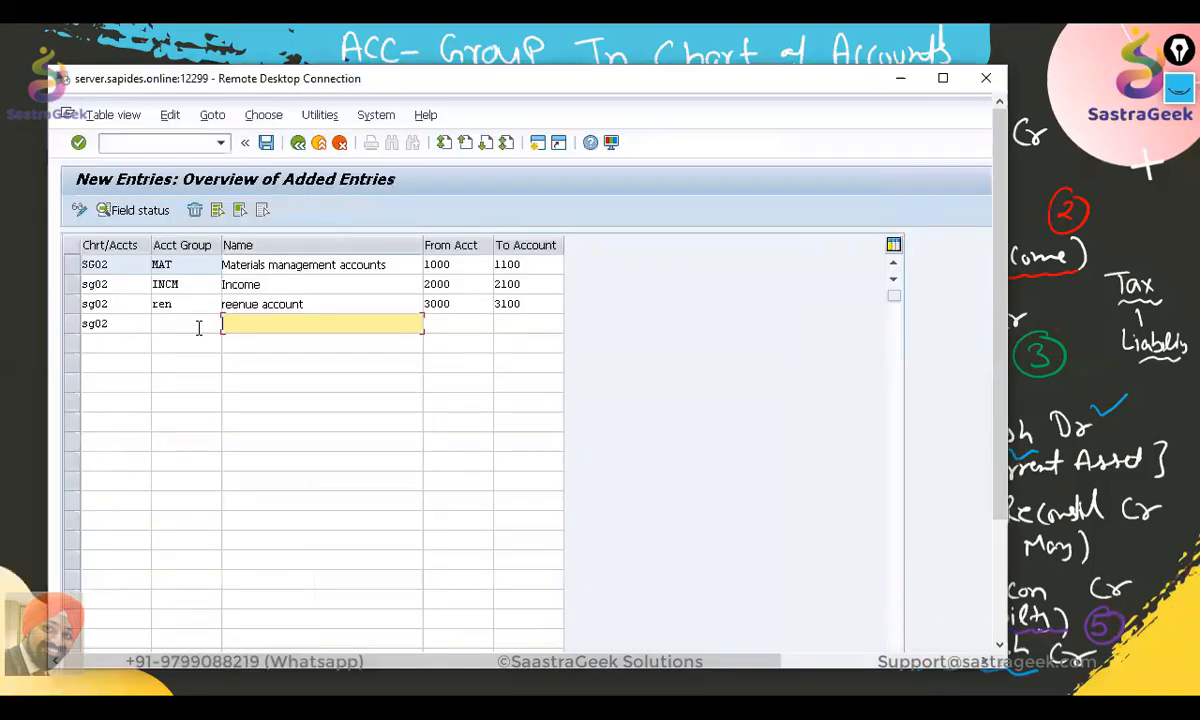
Step: Enter account group cass in the fourth row and name it current asset & cash/bank
{"action": "left_click", "coordinate": [93, 391]}
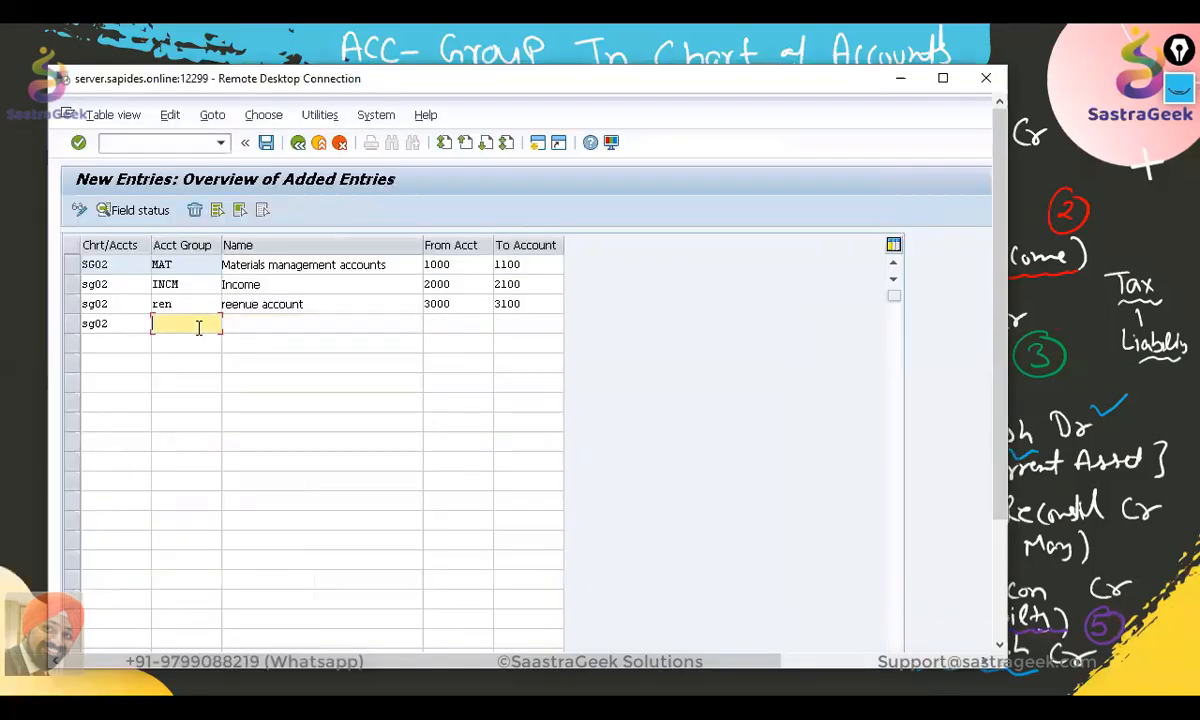
{"action": "type", "text": "ca"}
{"action": "type", "text": "ss"}
{"action": "key", "text": "Tab"}
{"action": "type", "text": "current asset"}
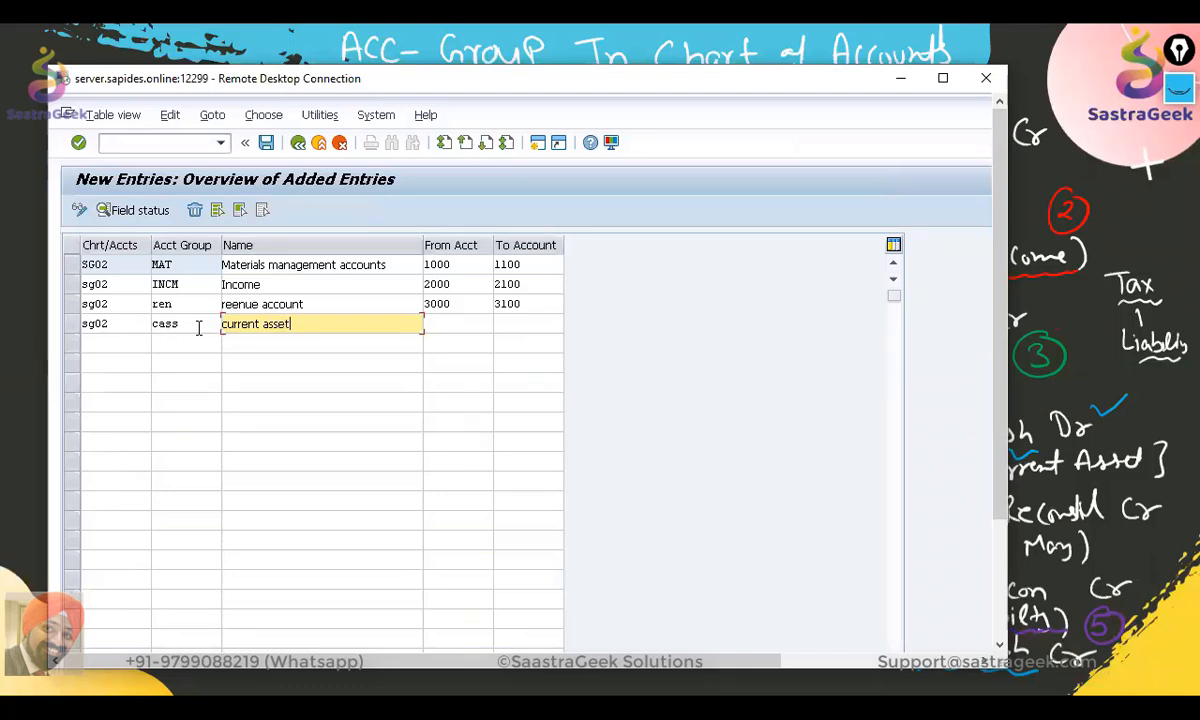
{"action": "key", "text": "Tab"}
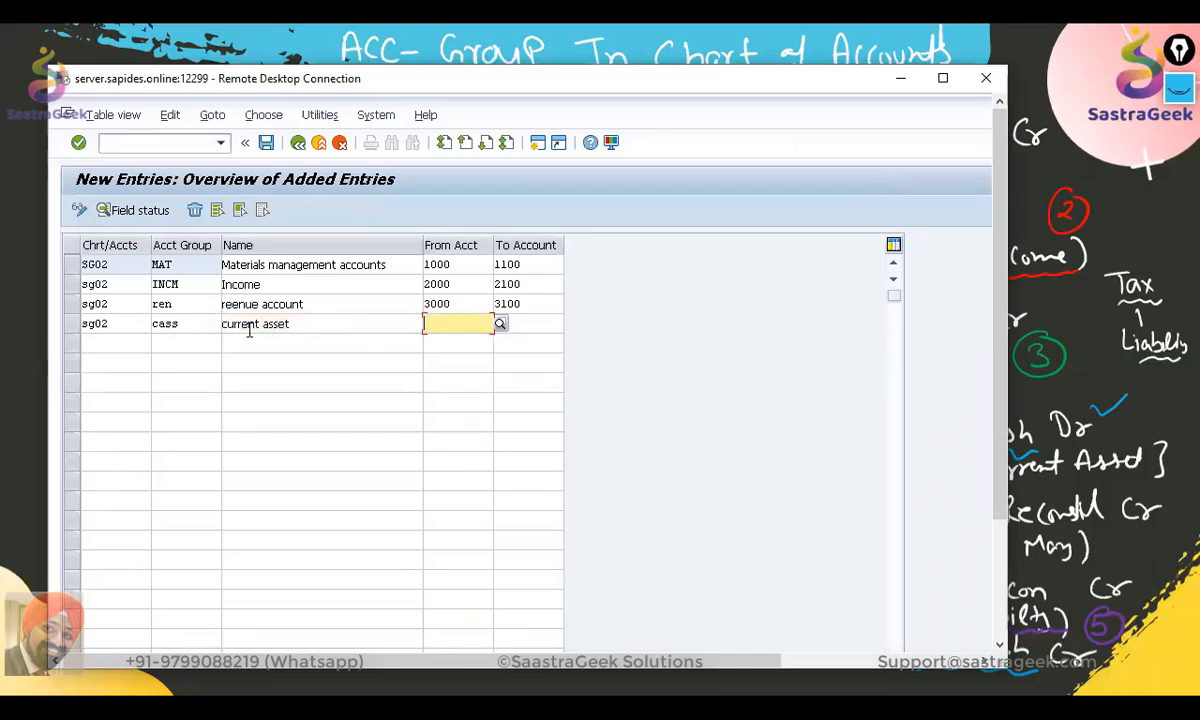
{"action": "left_click", "coordinate": [309, 327]}
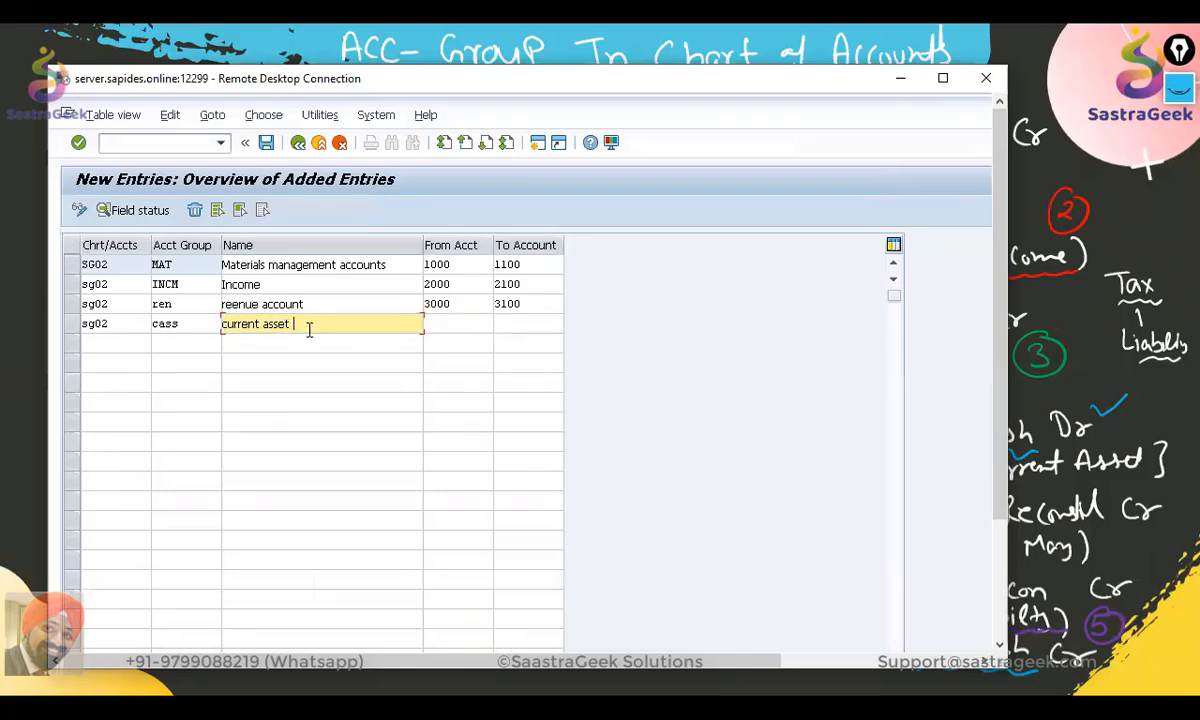
{"action": "type", "text": "& cash/bank"}
{"action": "key", "text": "Tab"}
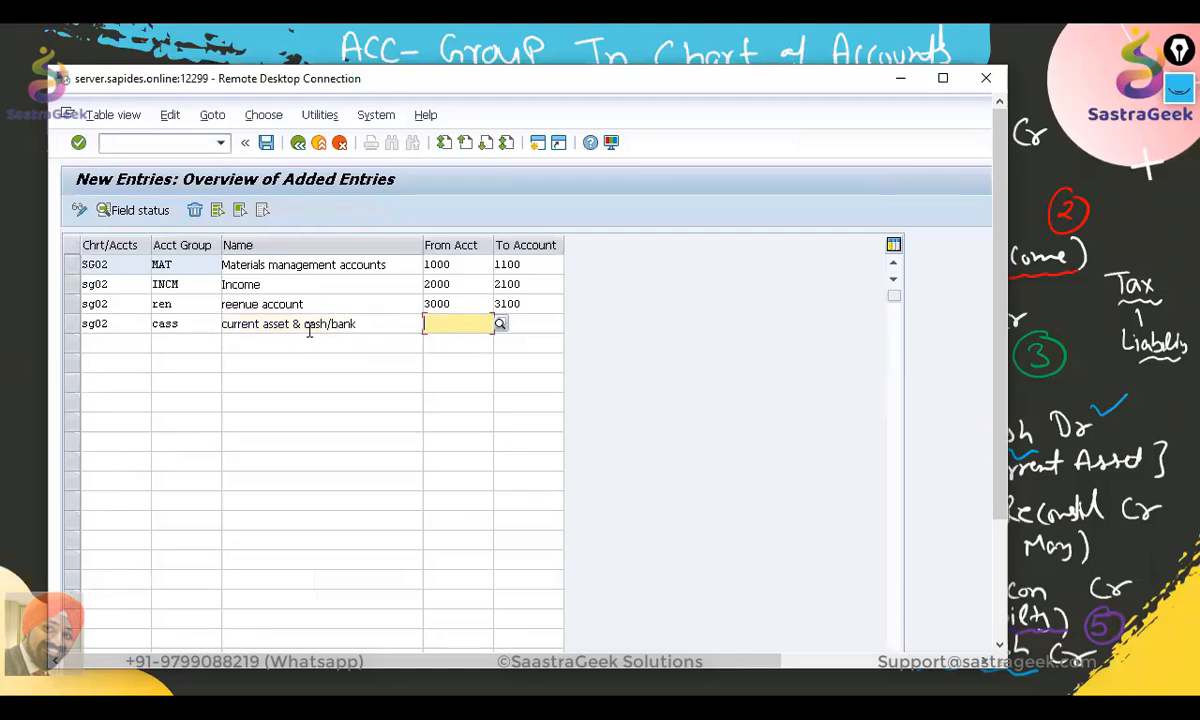
Step: Set the cass group's account range from 4000 to 4100
{"action": "type", "text": "4000"}
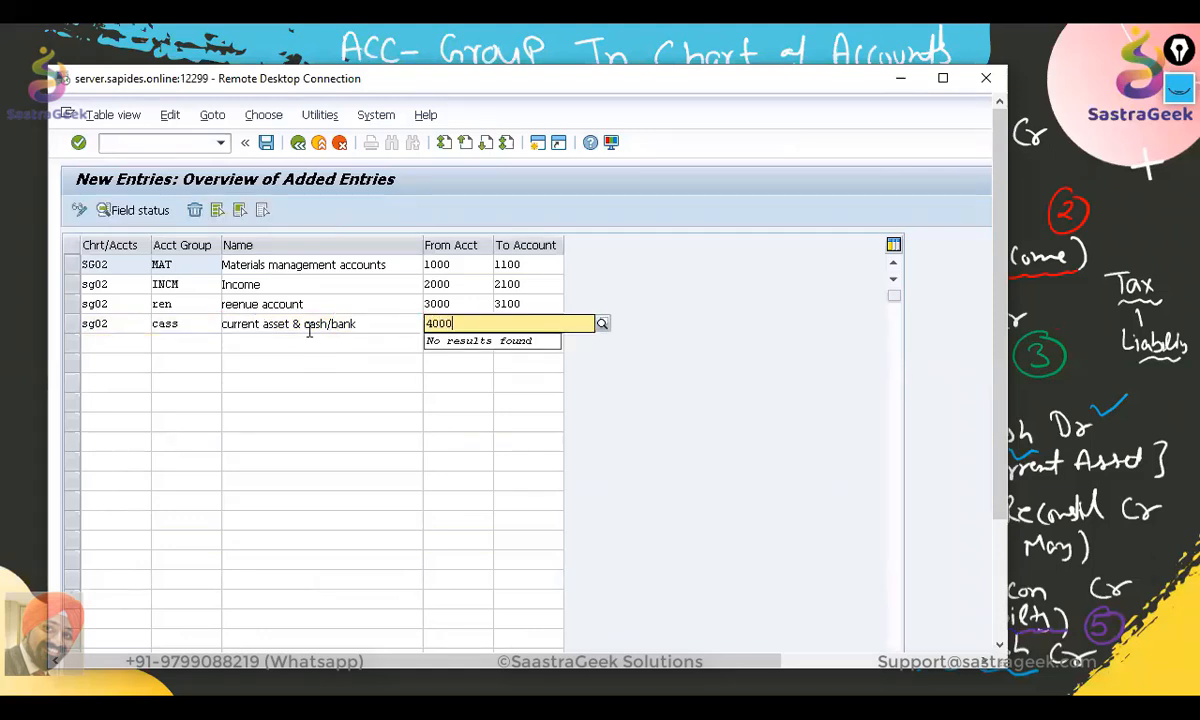
{"action": "key", "text": "Tab"}
{"action": "type", "text": "41"}
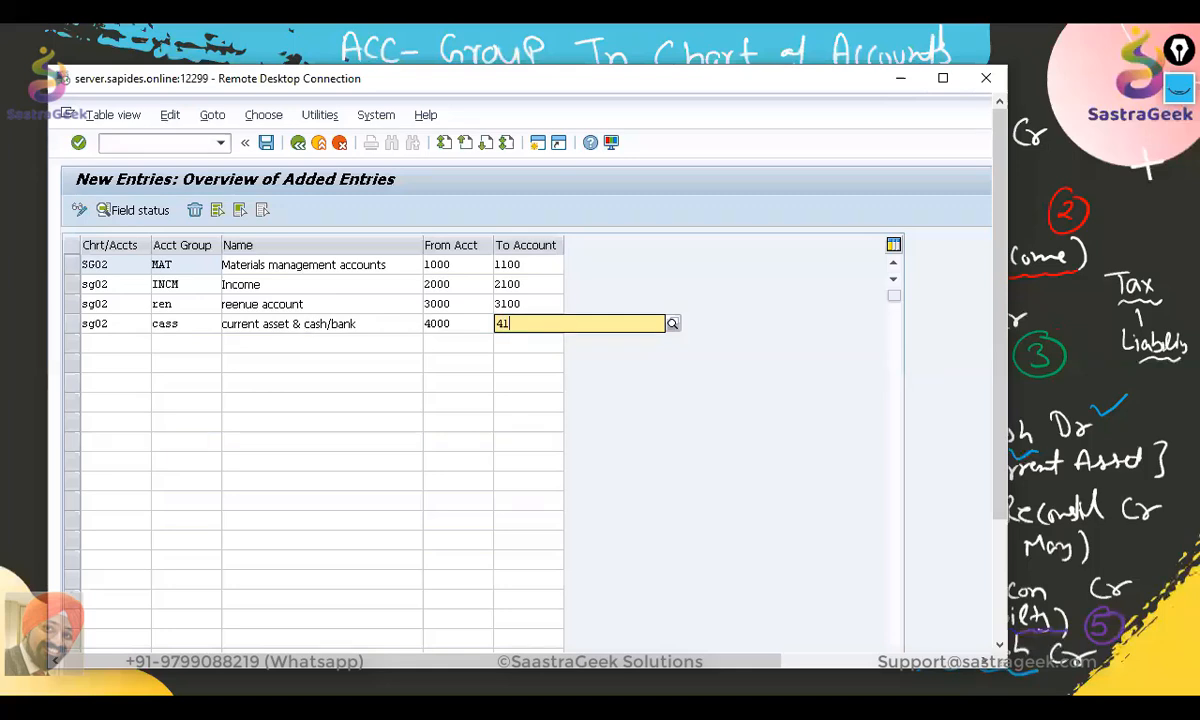
{"action": "type", "text": "00"}
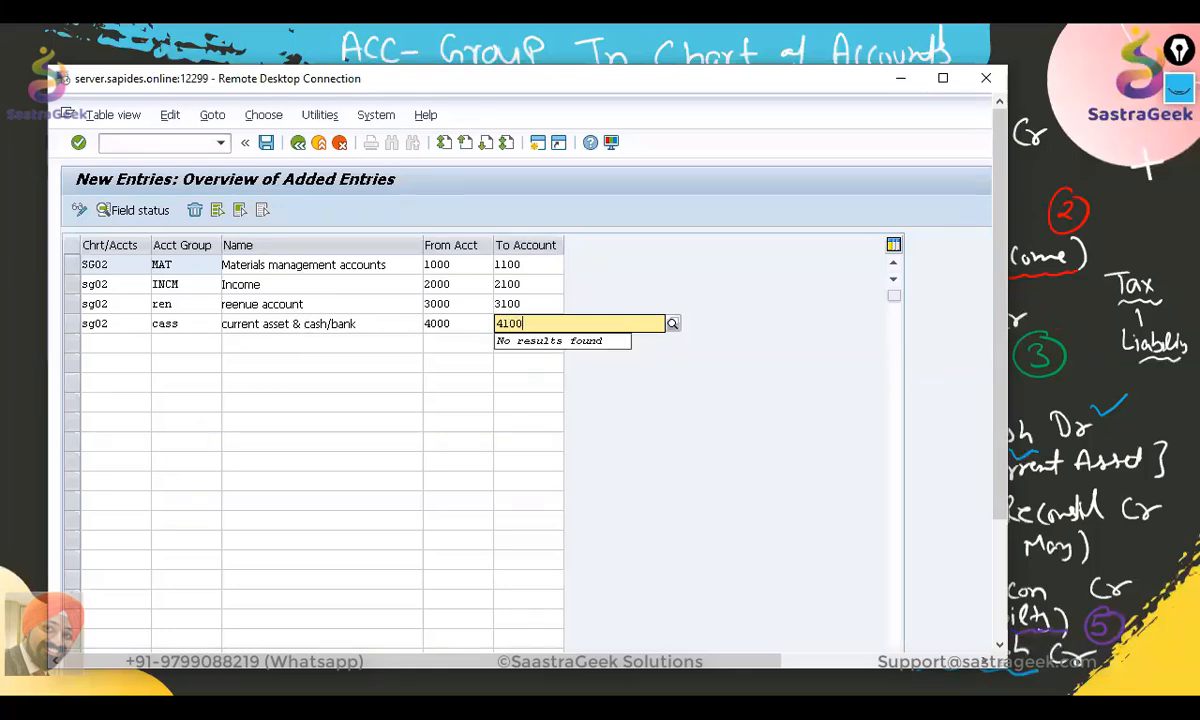
Step: Add account group liab for chart of accounts sg02 in the fifth row, named liability
{"action": "left_click", "coordinate": [99, 346]}
{"action": "type", "text": "sg02"}
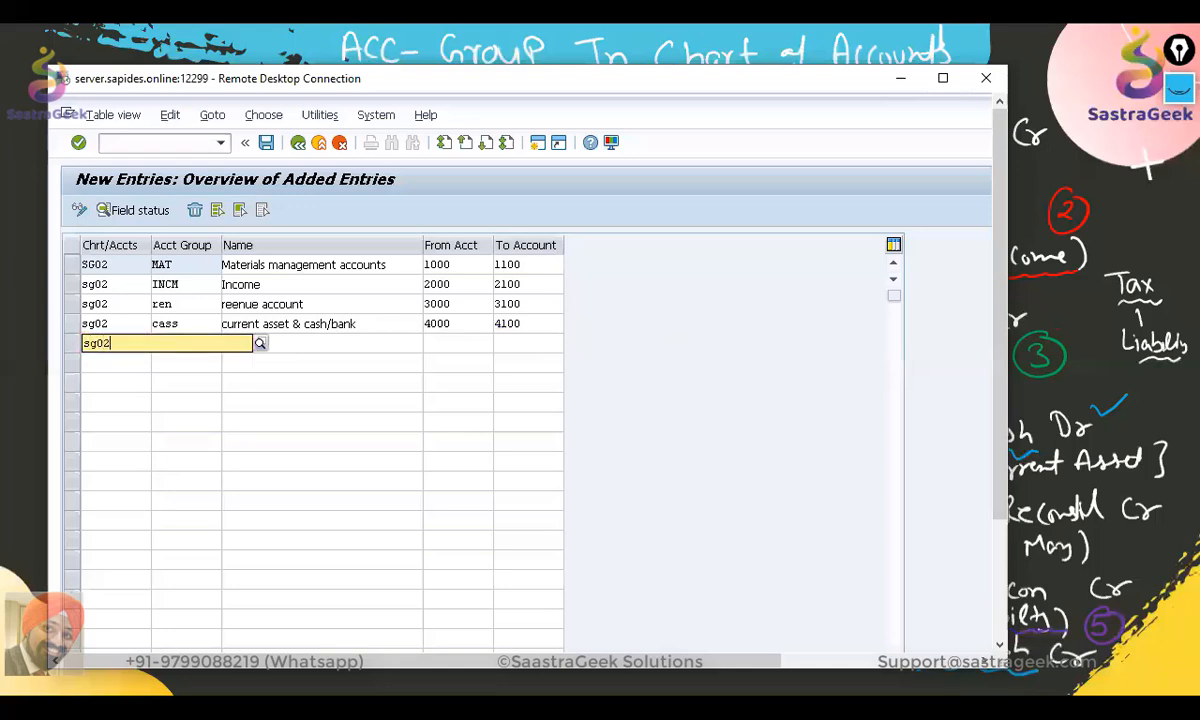
{"action": "key", "text": "Tab"}
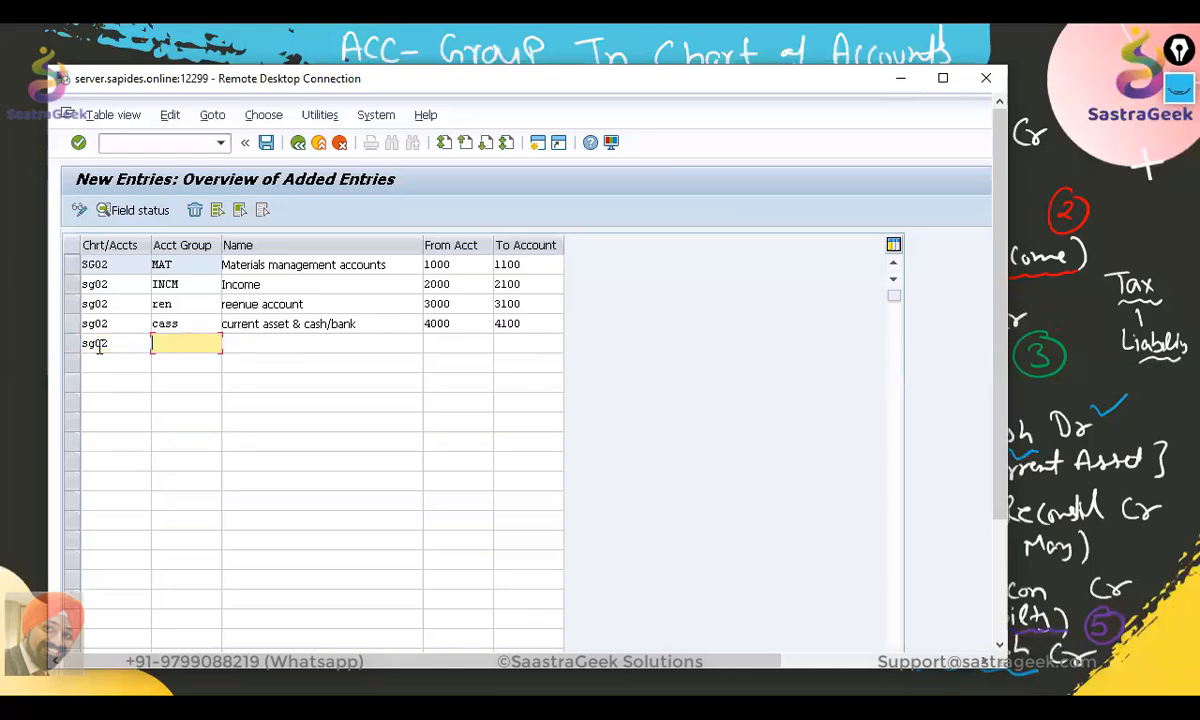
{"action": "type", "text": "liab"}
{"action": "key", "text": "Tab"}
{"action": "type", "text": "liability"}
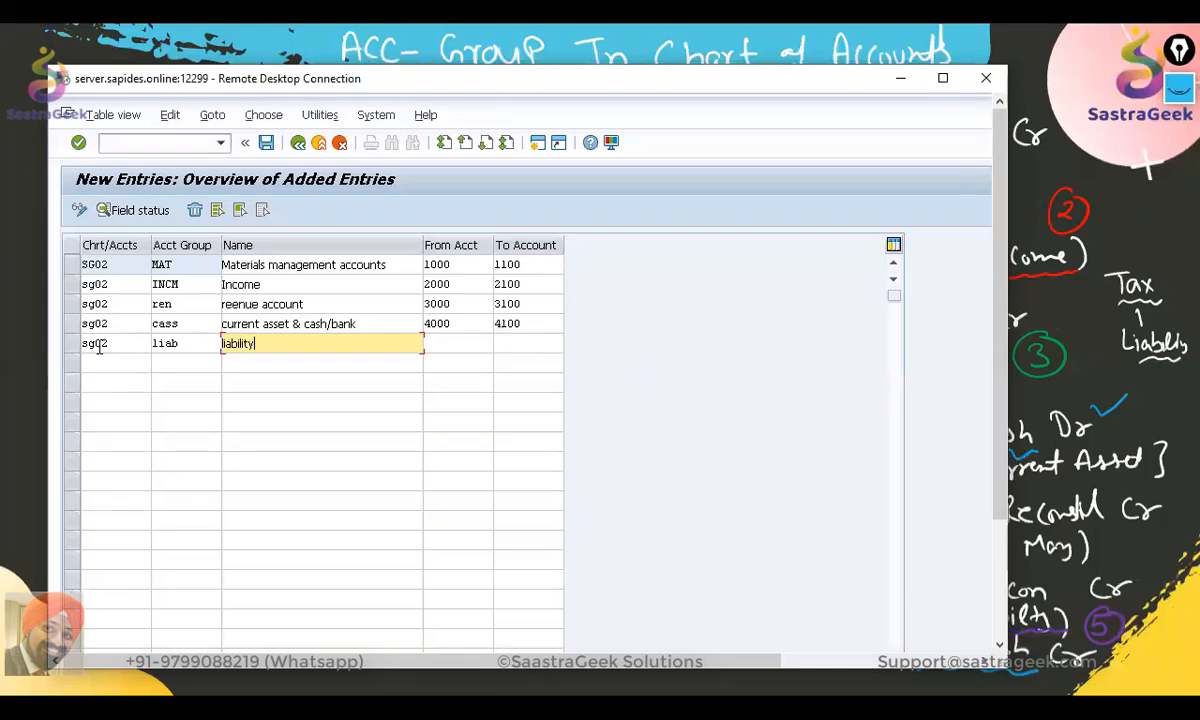
{"action": "key", "text": "Tab"}
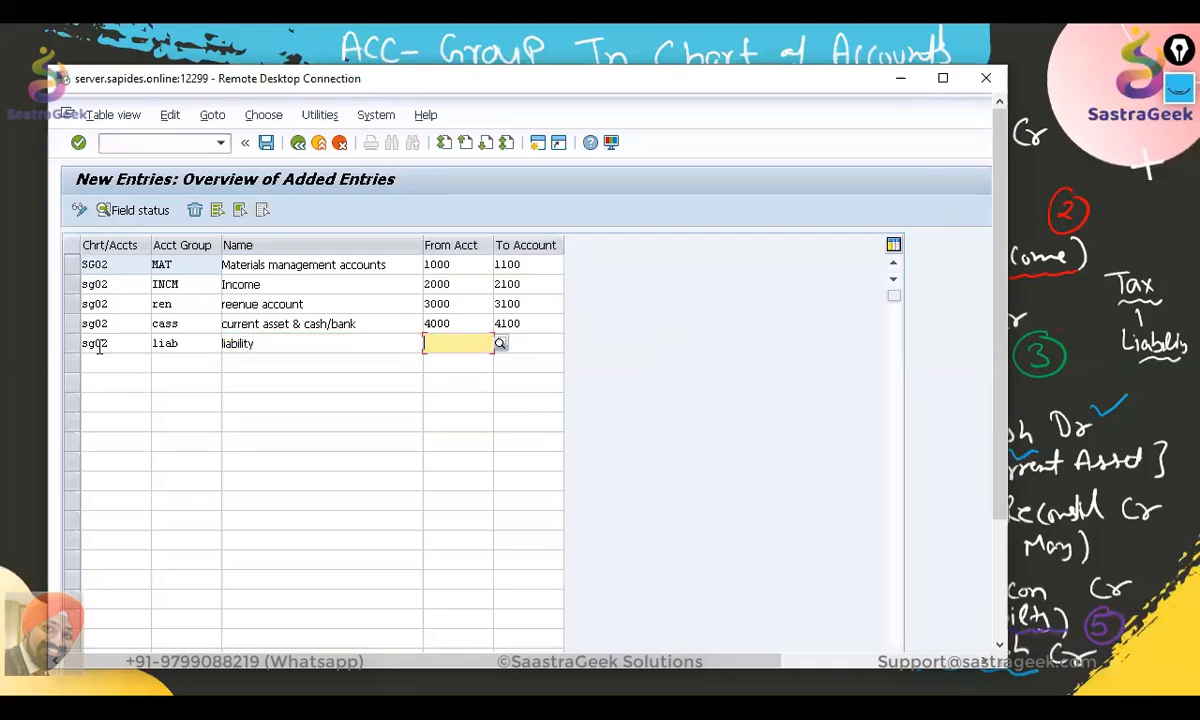
Step: Set the liab group's account range from 5000 to 5100
{"action": "type", "text": "5000"}
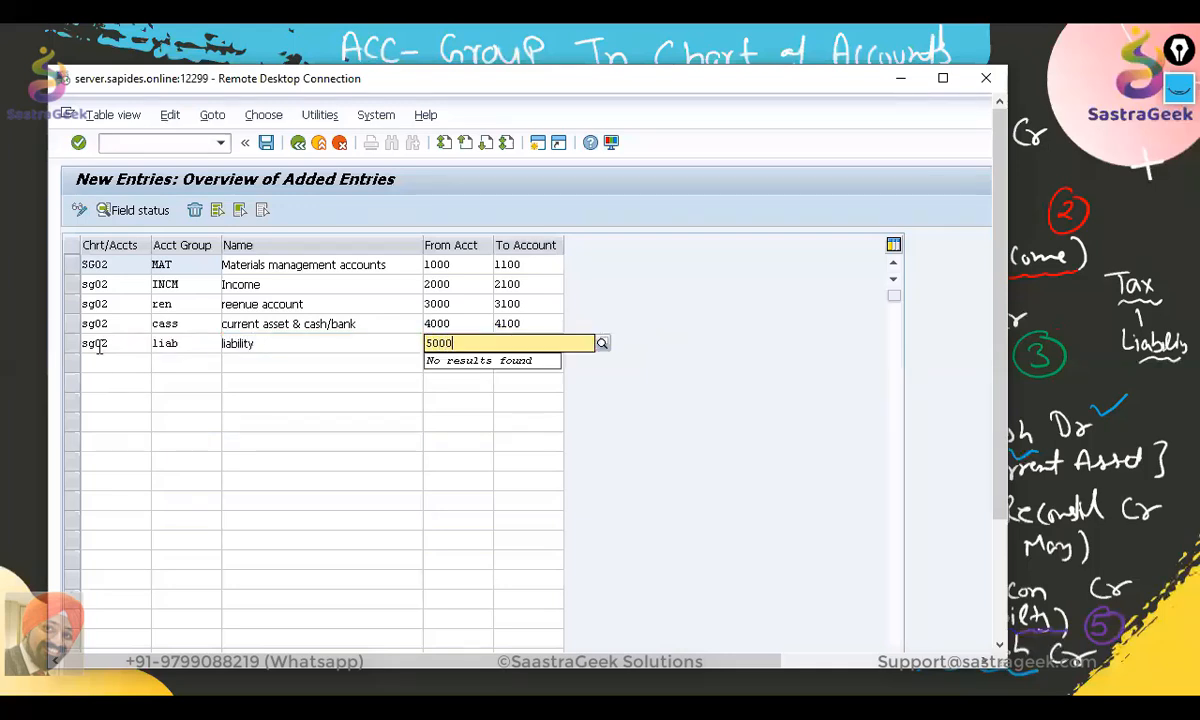
{"action": "key", "text": "Tab"}
{"action": "type", "text": "5100"}
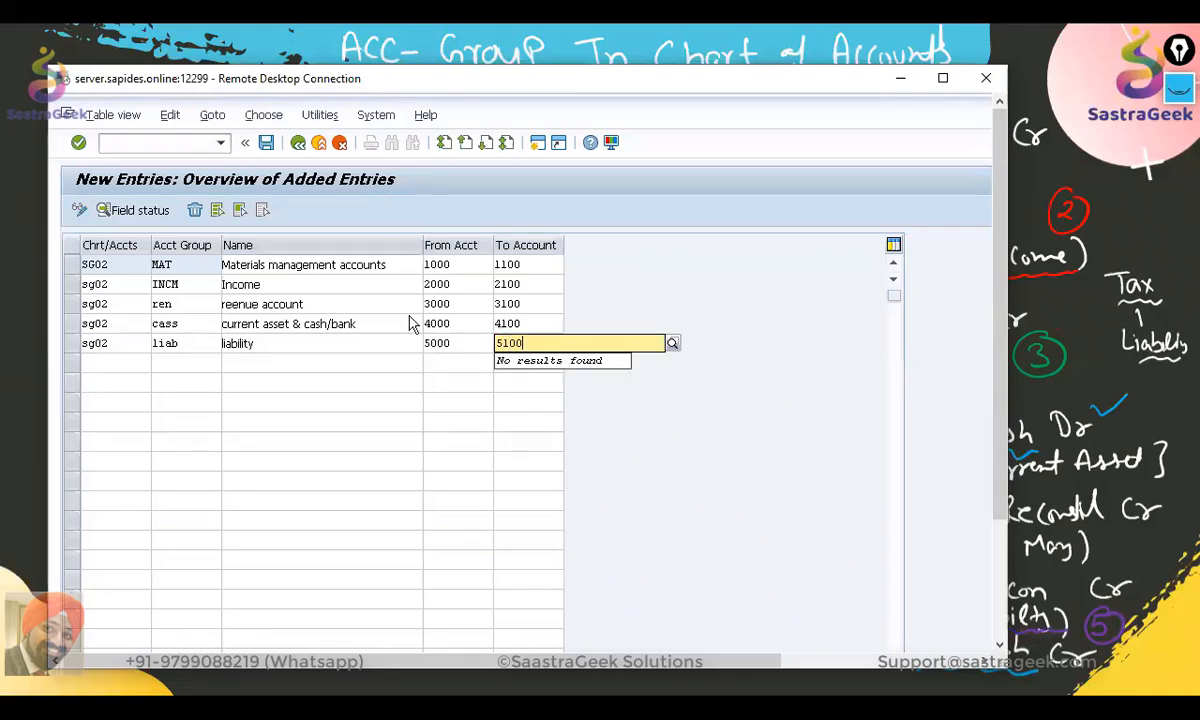
Step: Add account group gen for chart of accounts sg02 in the sixth row, named genral / iput/ output tax
{"action": "left_click", "coordinate": [101, 362]}
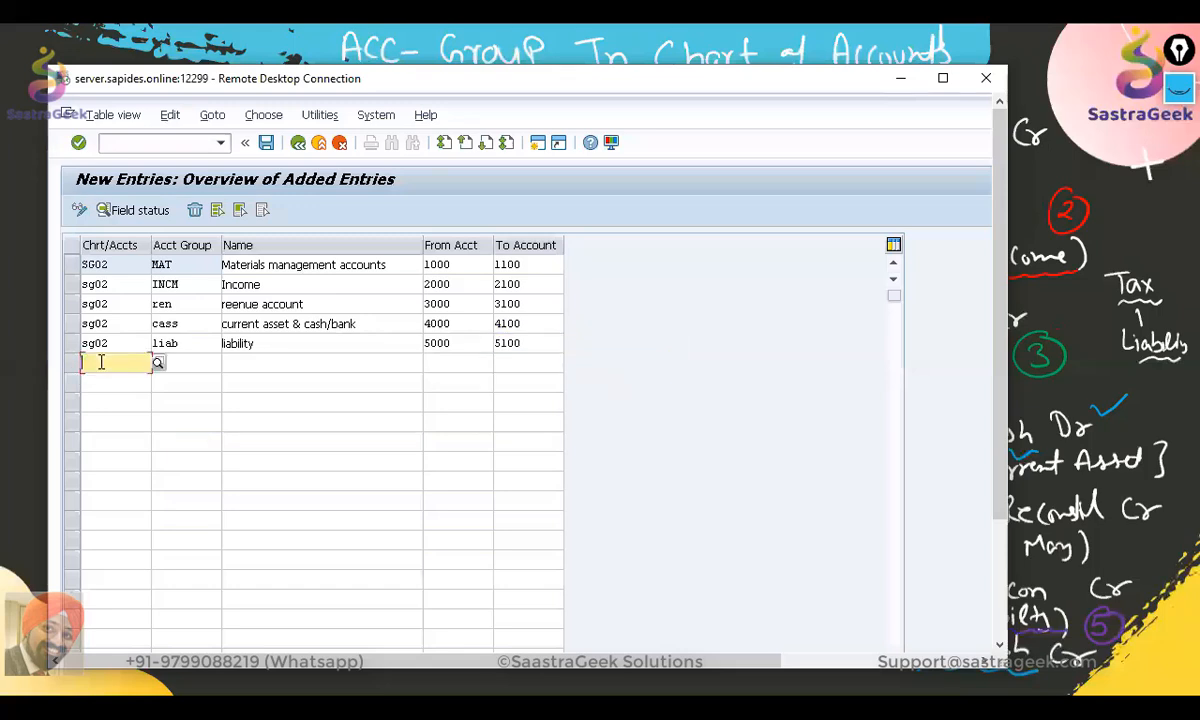
{"action": "type", "text": "sg"}
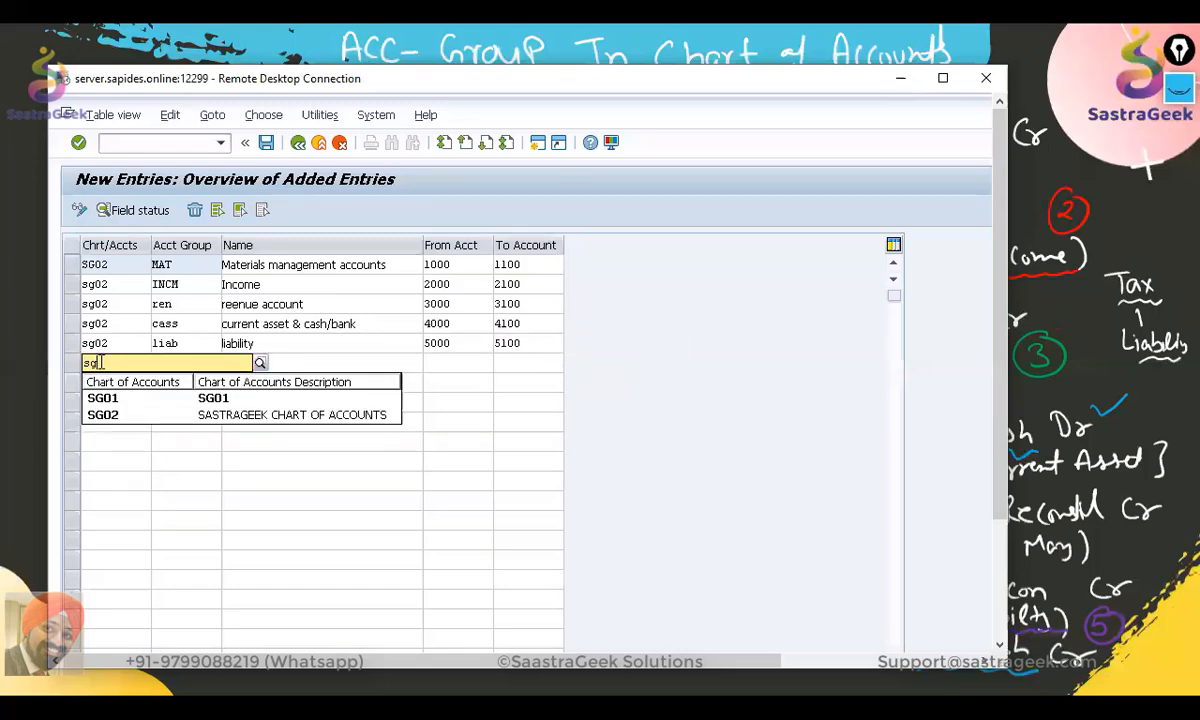
{"action": "type", "text": "02"}
{"action": "key", "text": "Tab"}
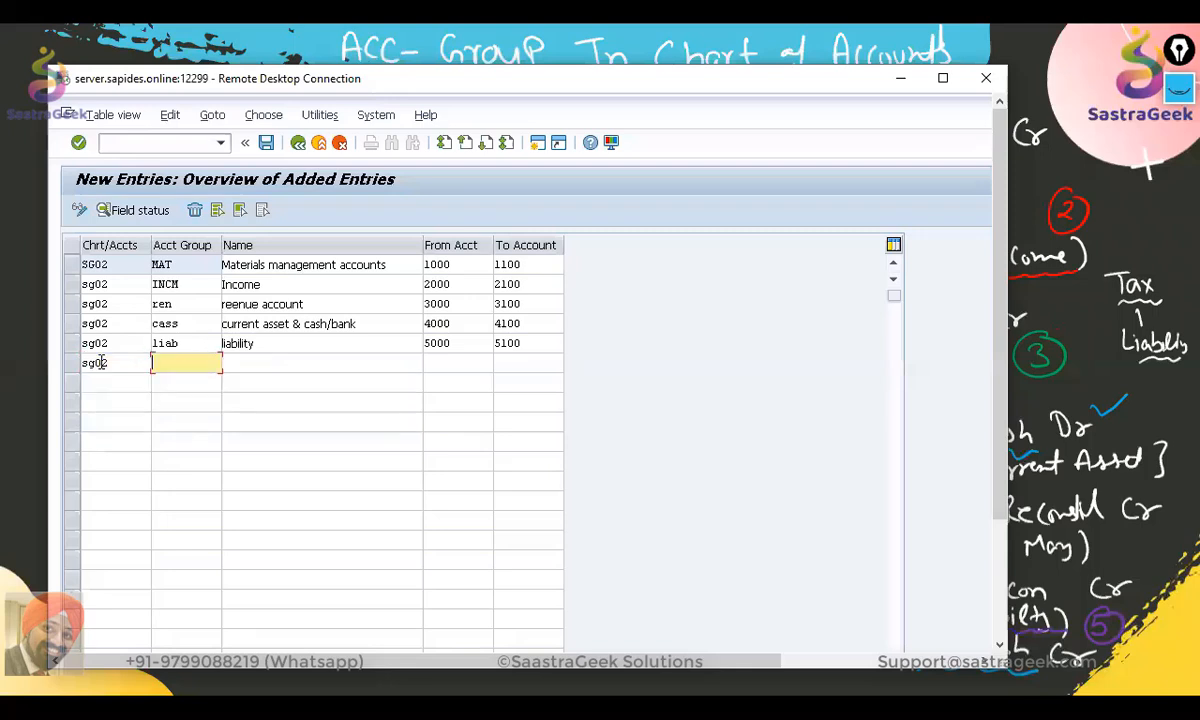
{"action": "type", "text": "gen"}
{"action": "key", "text": "Tab"}
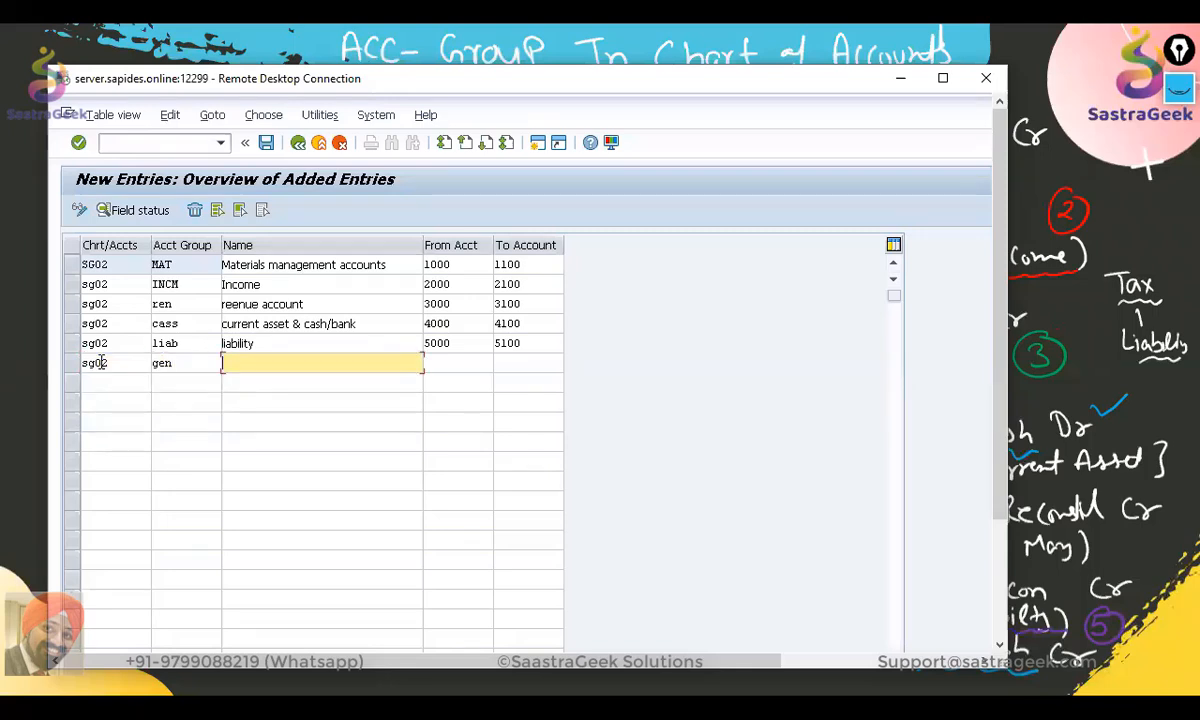
{"action": "type", "text": "gen"}
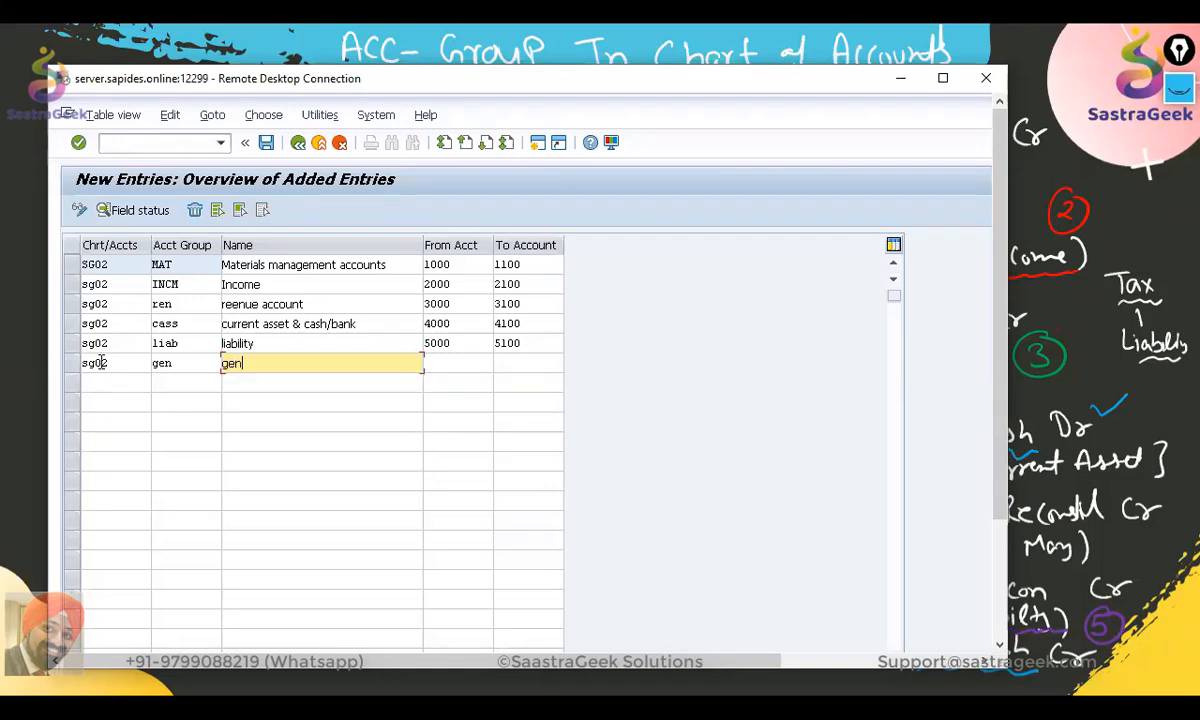
{"action": "type", "text": "ral / i"}
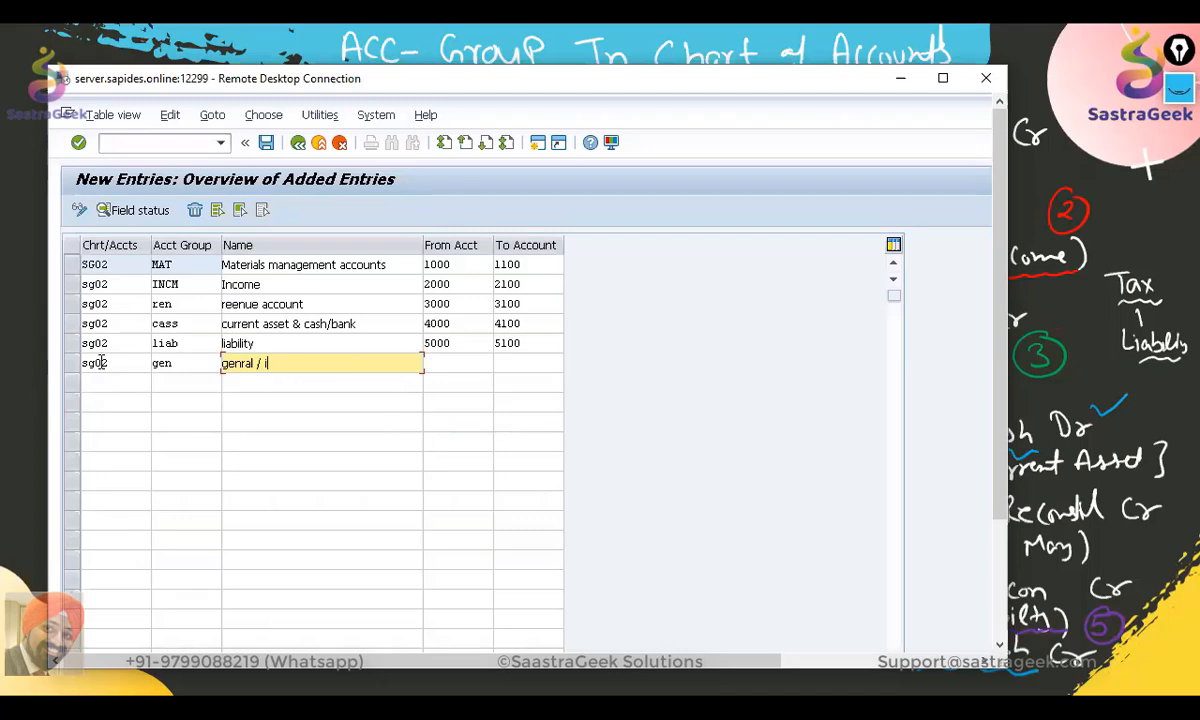
{"action": "type", "text": "put/"}
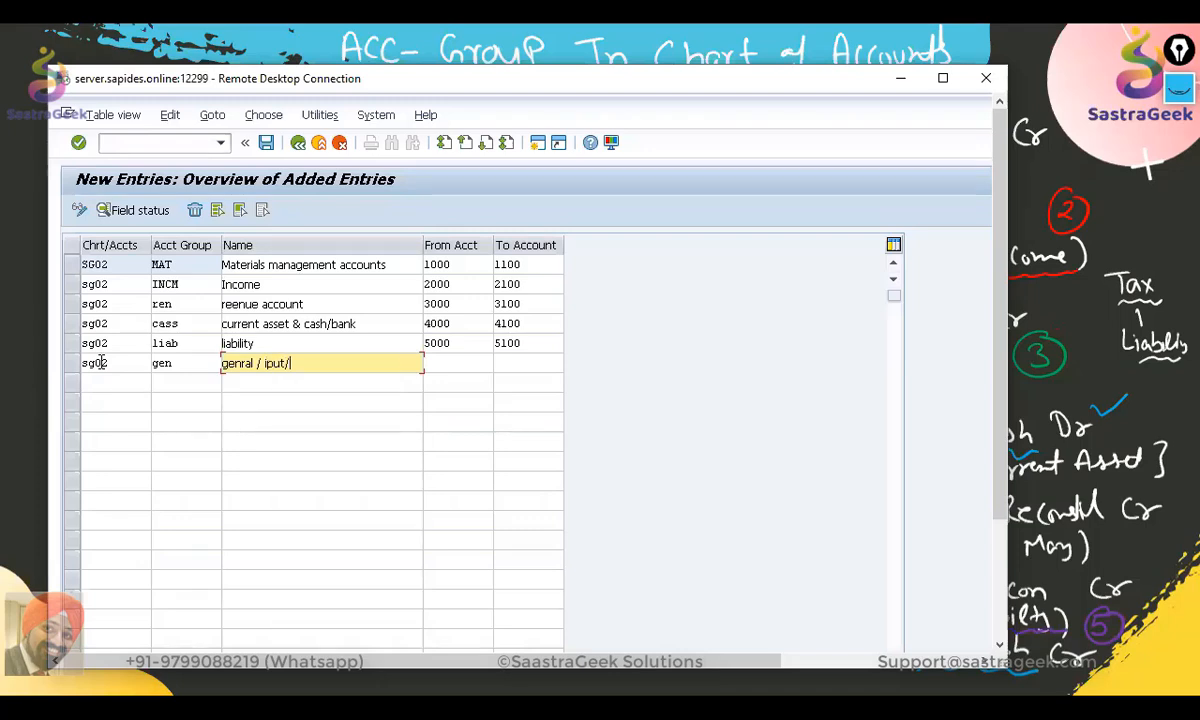
{"action": "type", "text": " output tax"}
{"action": "key", "text": "Tab"}
Step: Set the gen group's account range from 6000 to 6100 and validate the entered rows
{"action": "type", "text": "6000"}
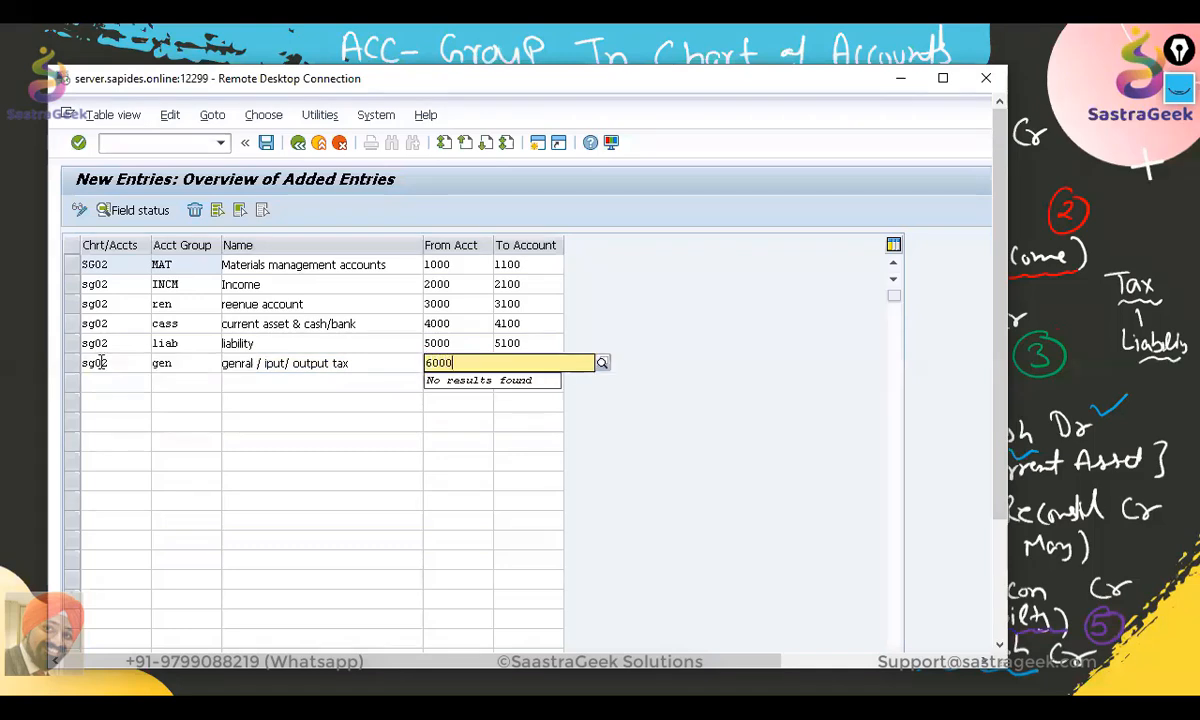
{"action": "key", "text": "Tab"}
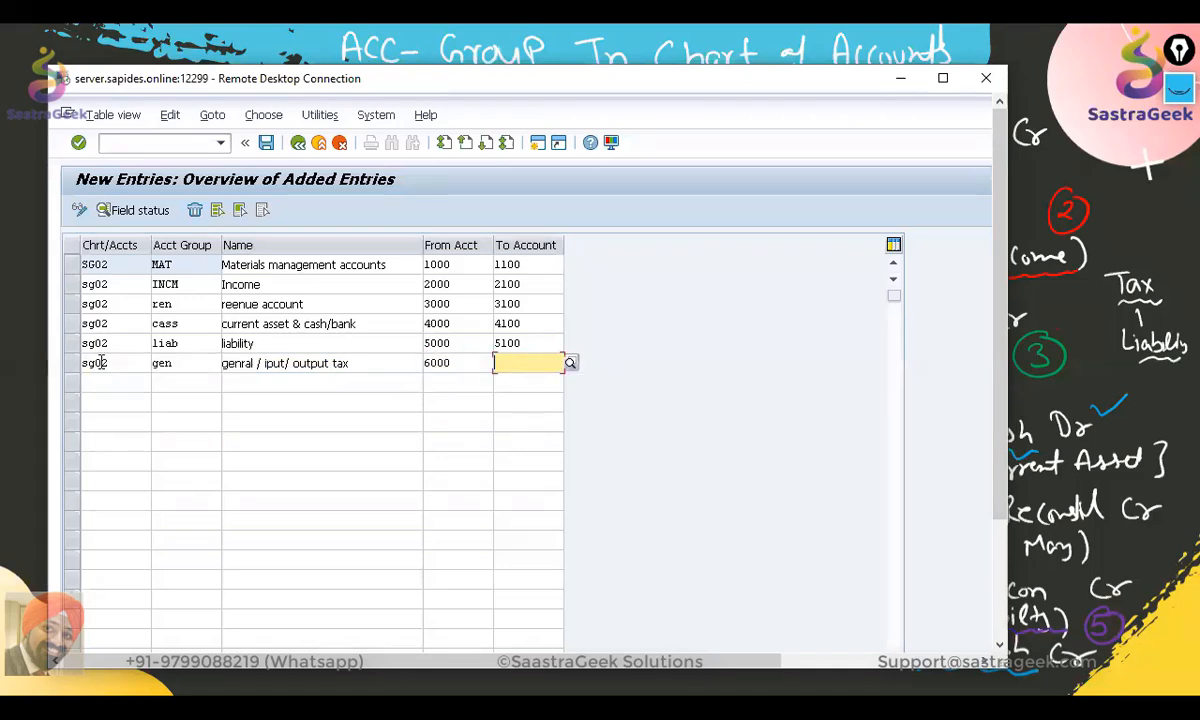
{"action": "type", "text": "6100"}
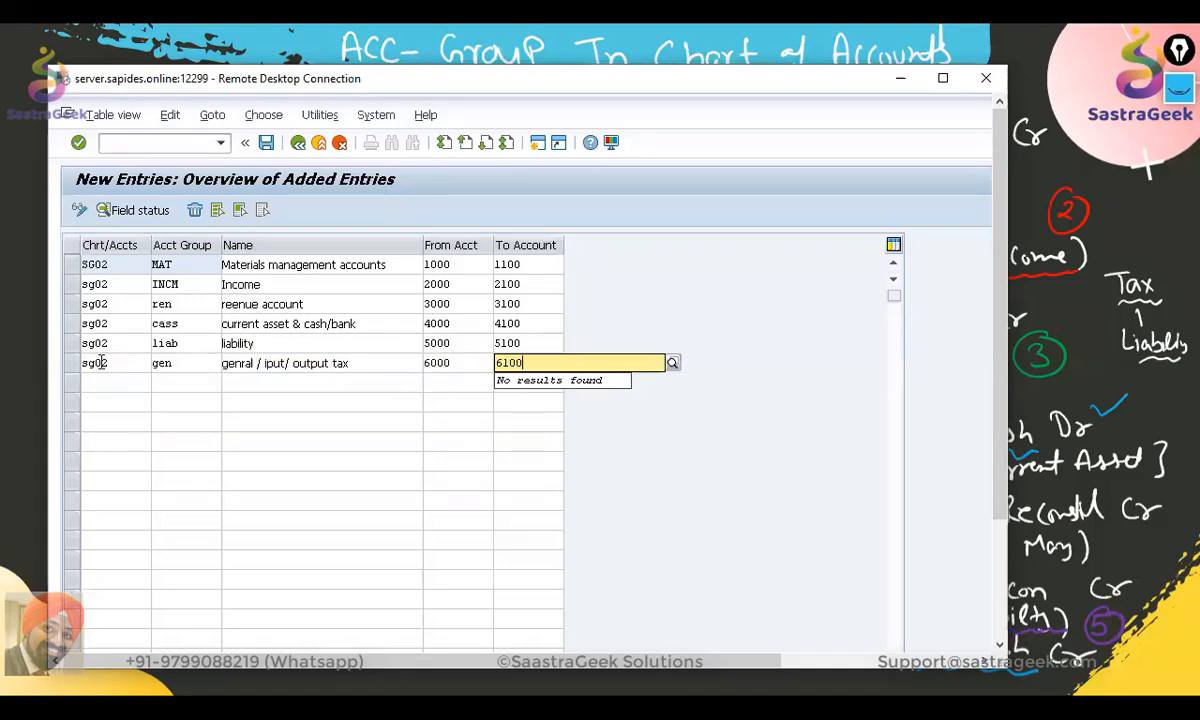
{"action": "key", "text": "Return"}
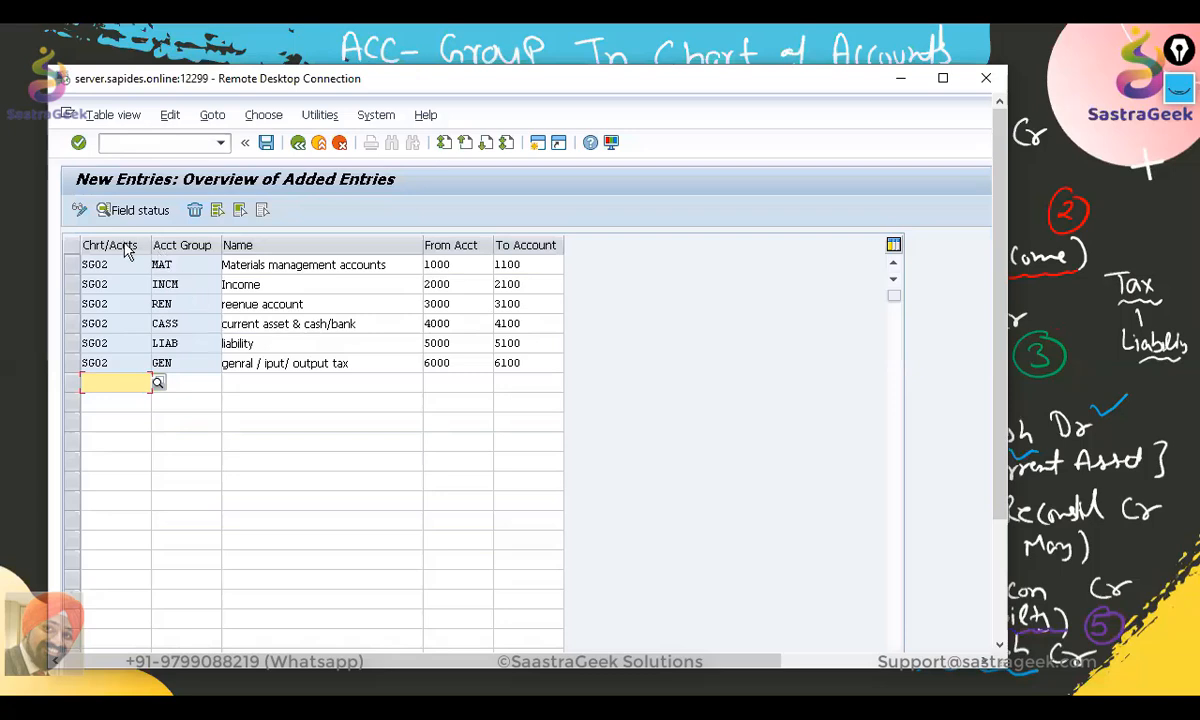
Step: Save the new account groups under the customizing request Sastrageek SG02 Company Set Up
{"action": "left_click", "coordinate": [267, 145]}
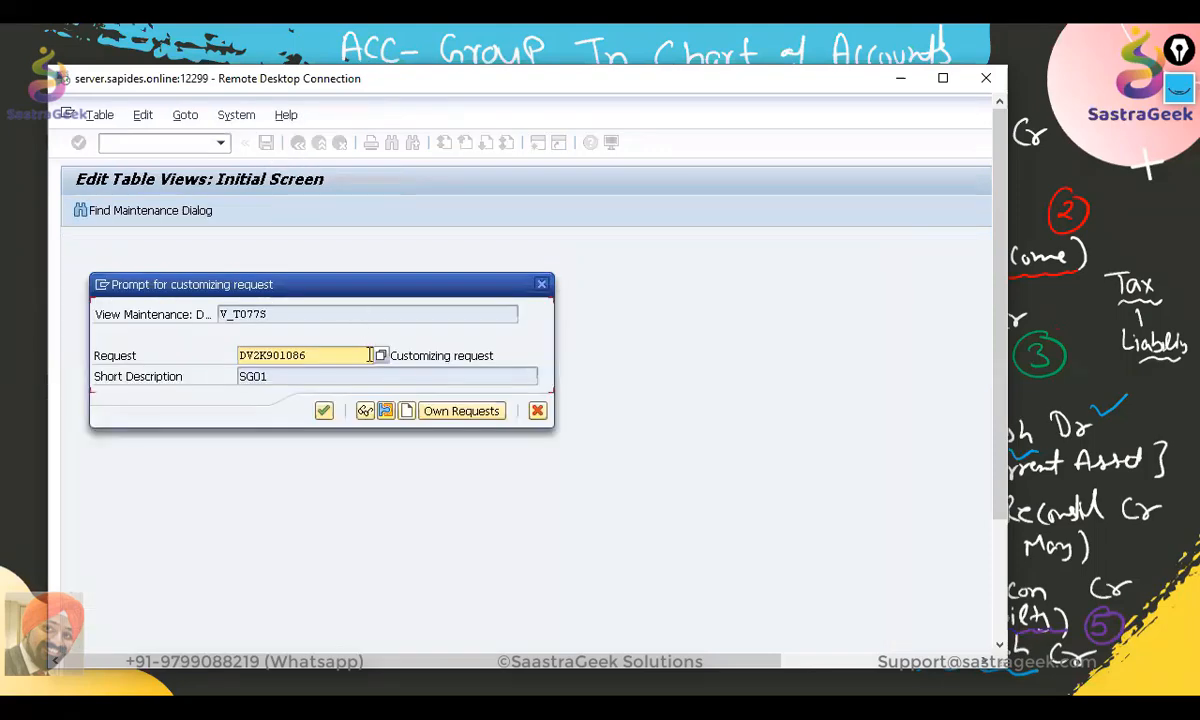
{"action": "left_click", "coordinate": [380, 355]}
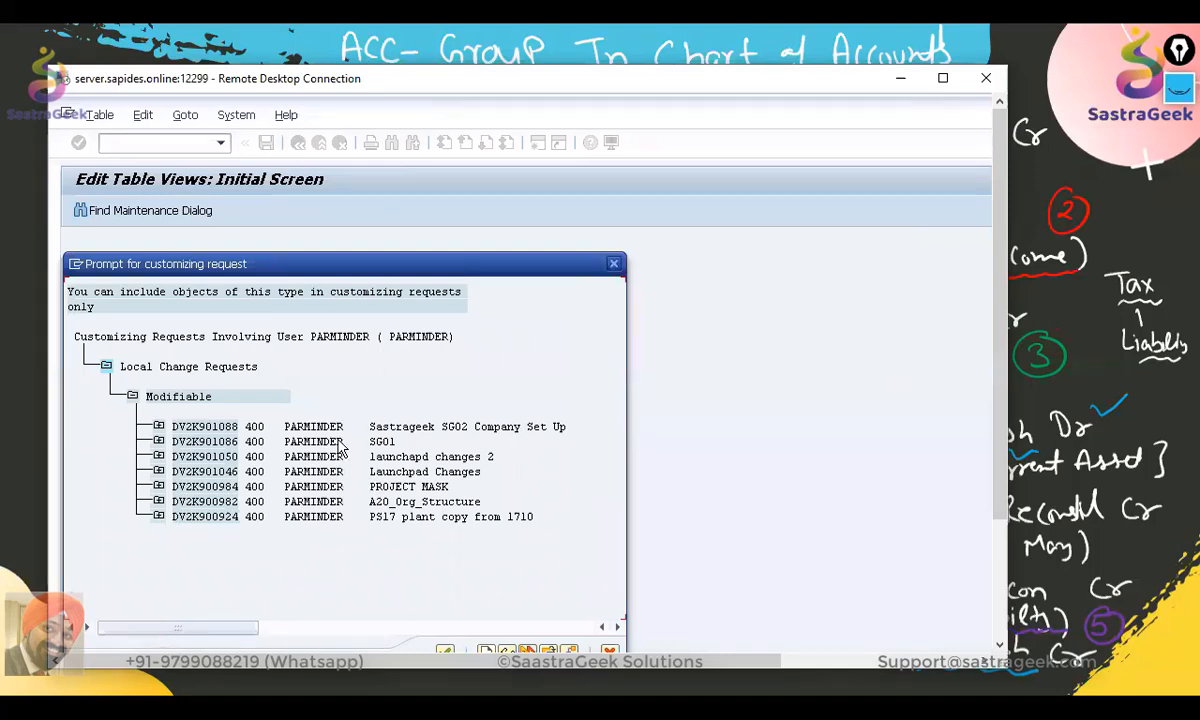
{"action": "double_click", "coordinate": [206, 427]}
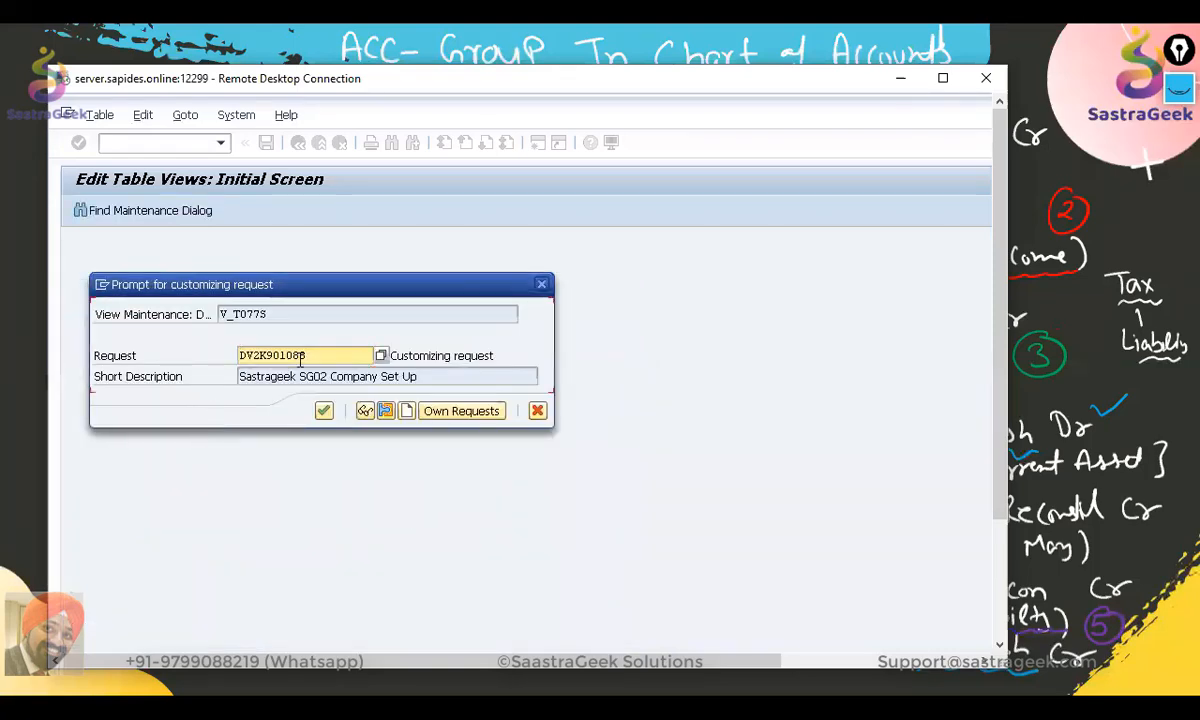
{"action": "left_click", "coordinate": [324, 411]}
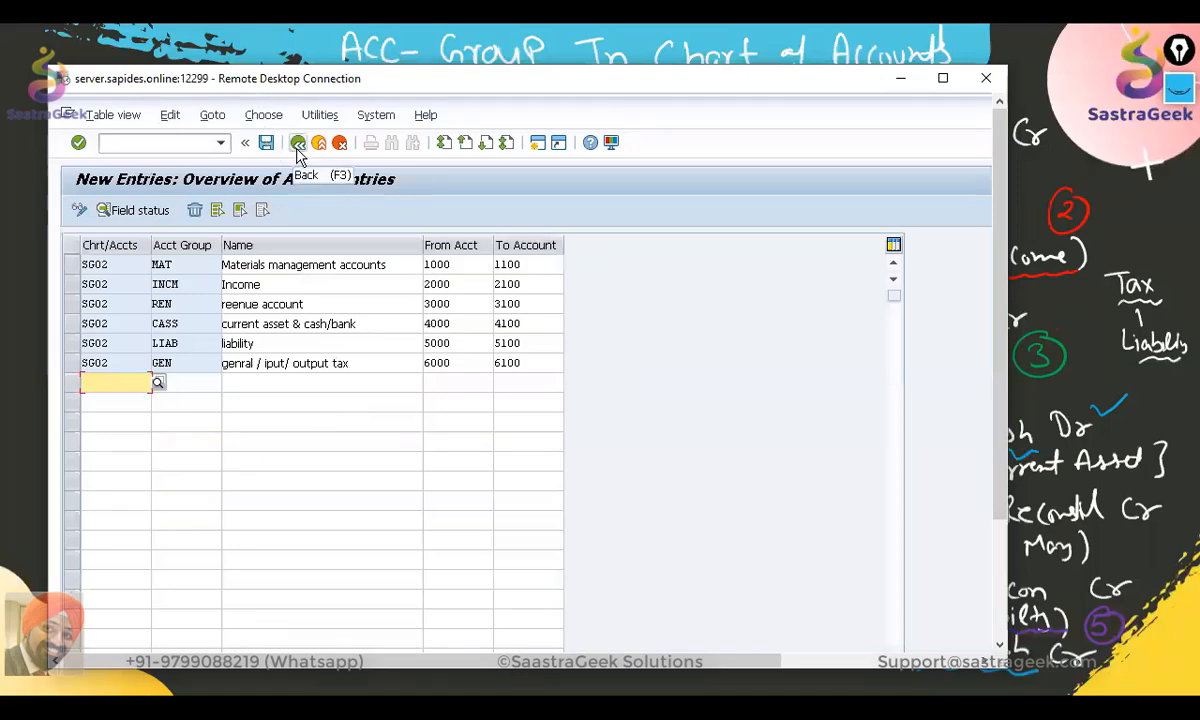
Step: Leave the account group maintenance and return to the IMG structure, moving the remote desktop window higher on the screen
{"action": "left_click", "coordinate": [297, 145]}
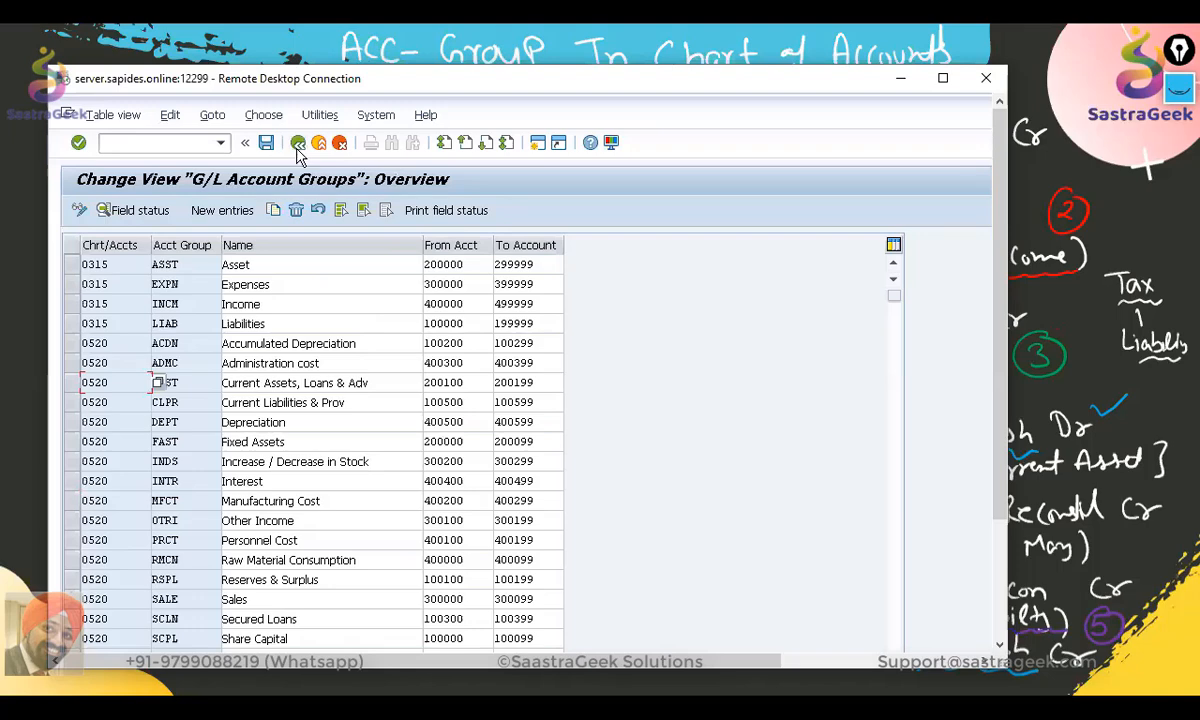
{"action": "left_click", "coordinate": [297, 145]}
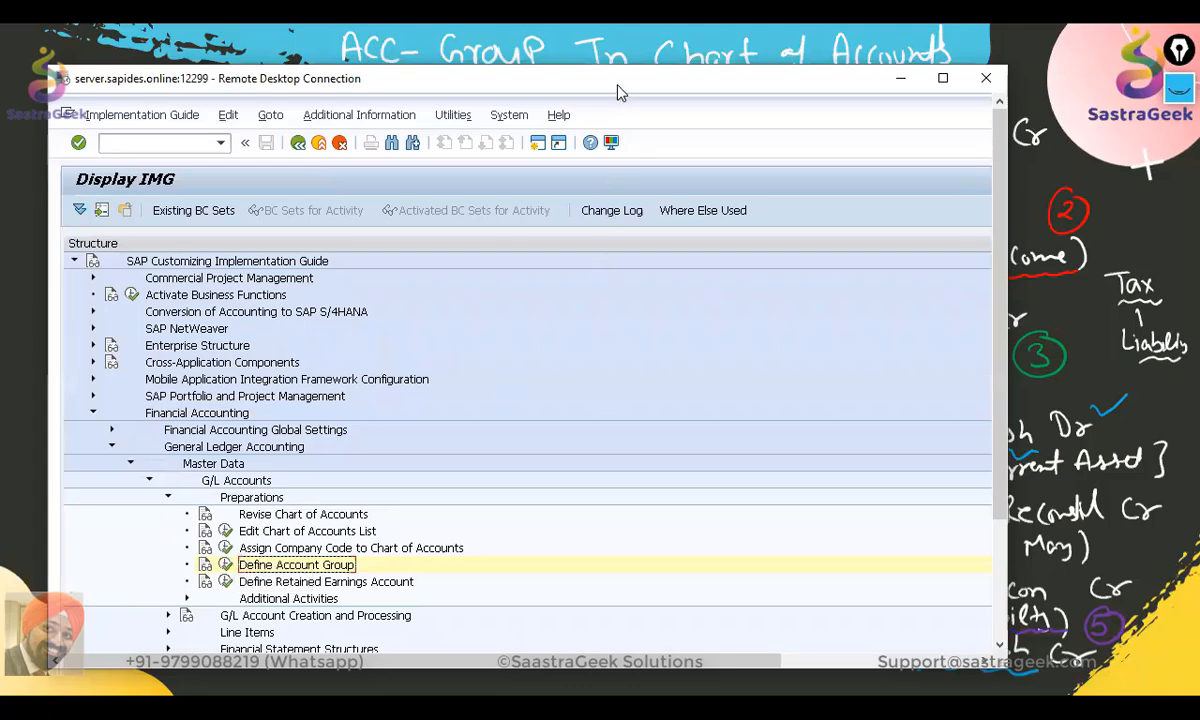
{"action": "left_click_drag", "start_coordinate": [617, 77], "coordinate": [616, 13]}
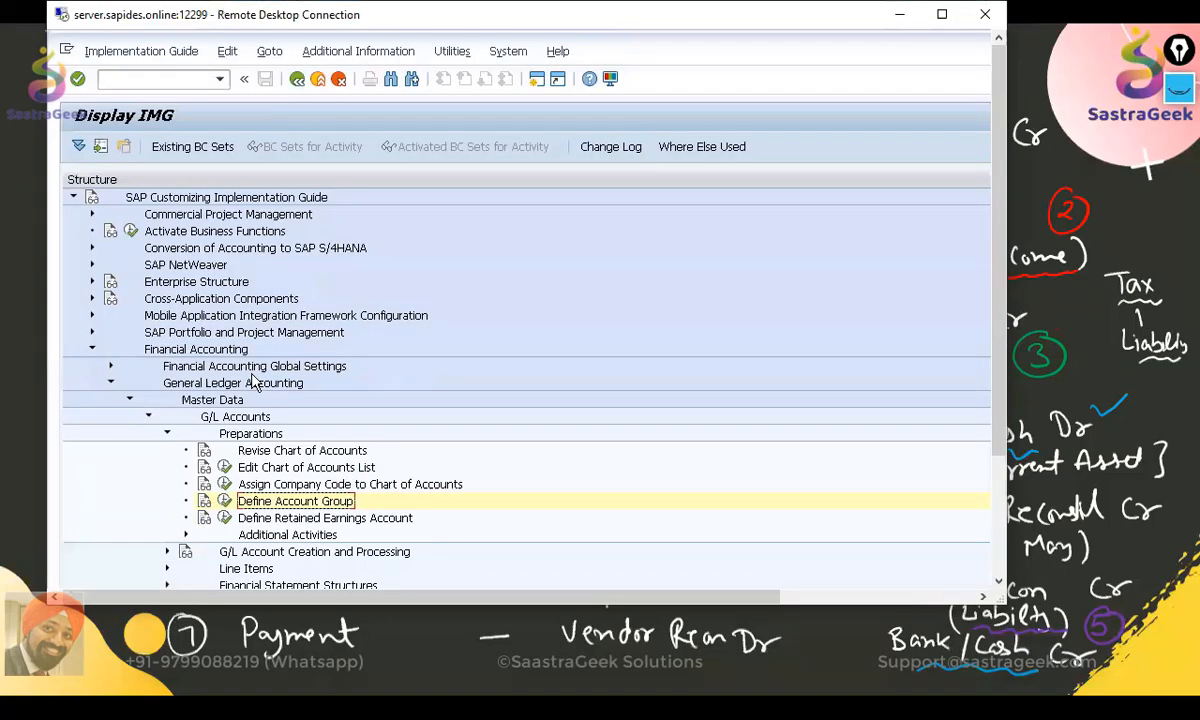
Step: Open the Define Retained Earnings Account activity for chart of accounts sg02
{"action": "left_click", "coordinate": [225, 518]}
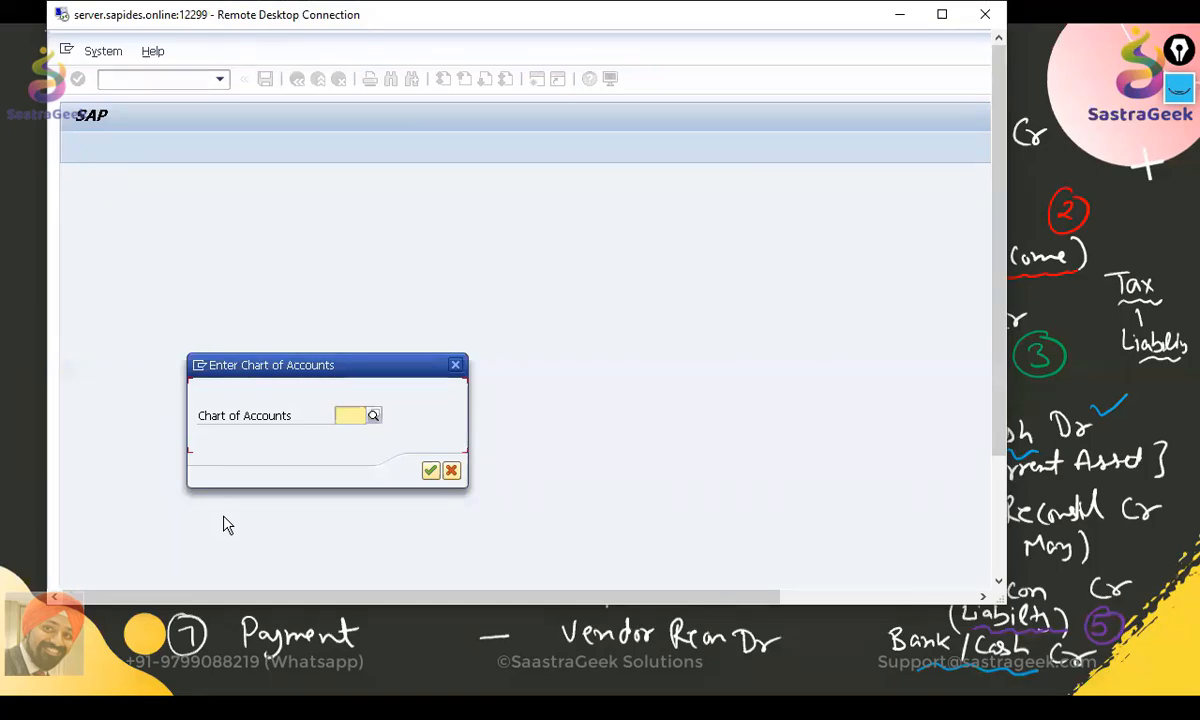
{"action": "type", "text": "sg02"}
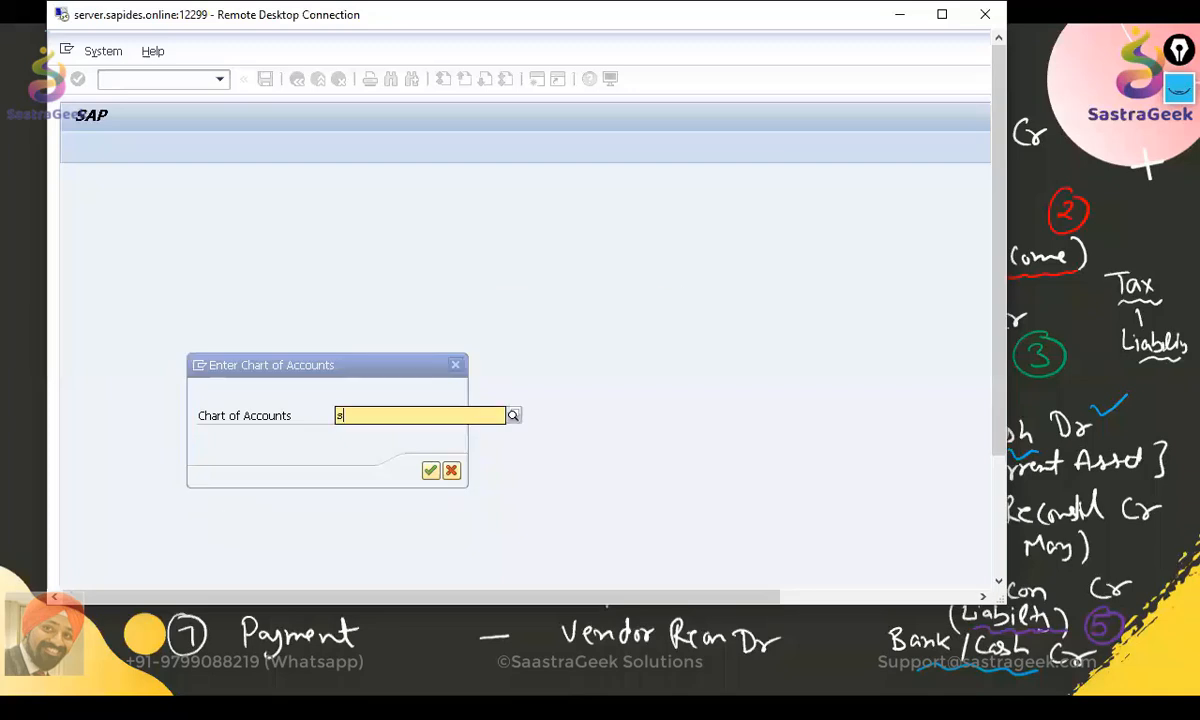
{"action": "key", "text": "Return"}
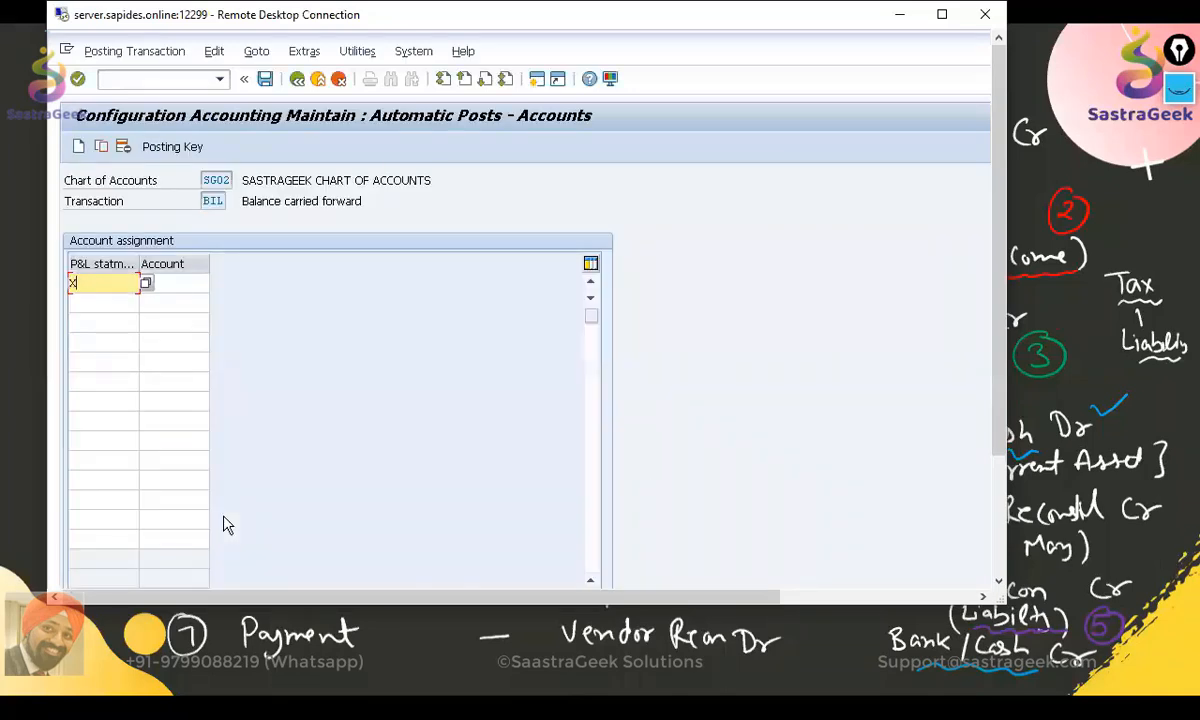
Step: Enter X as the P&L statement account type for the balance carried forward, save the assignment and return to the IMG structure
{"action": "type", "text": "X"}
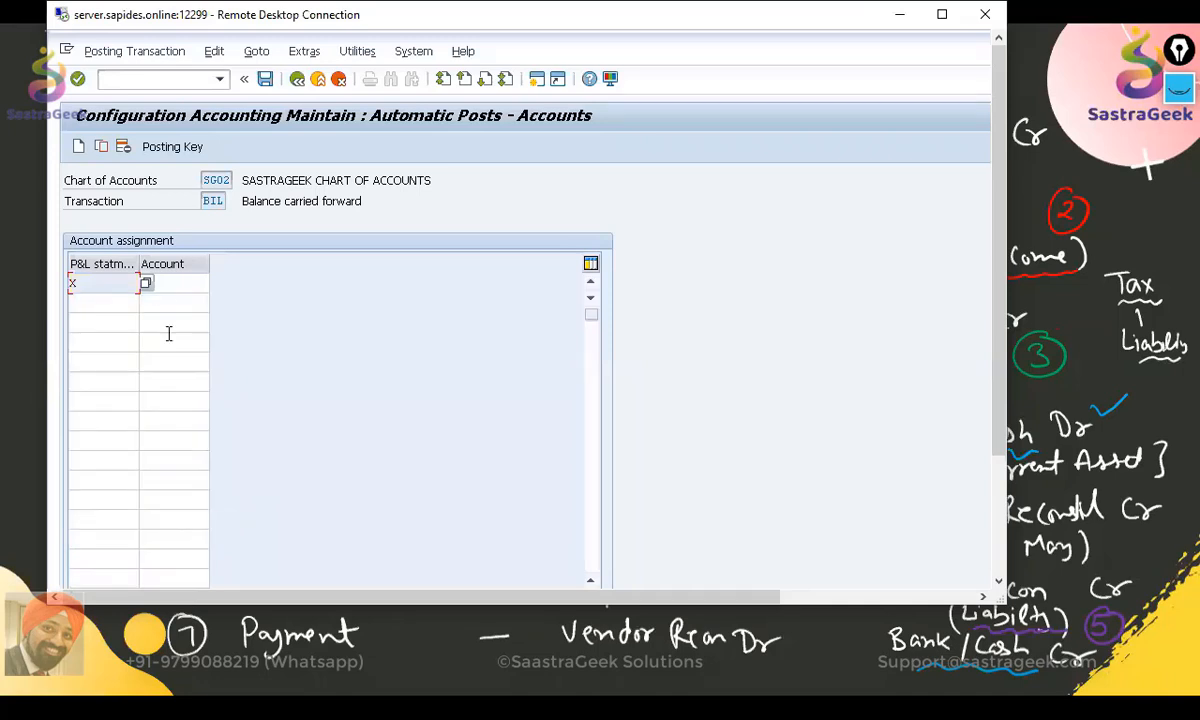
{"action": "left_click", "coordinate": [175, 283]}
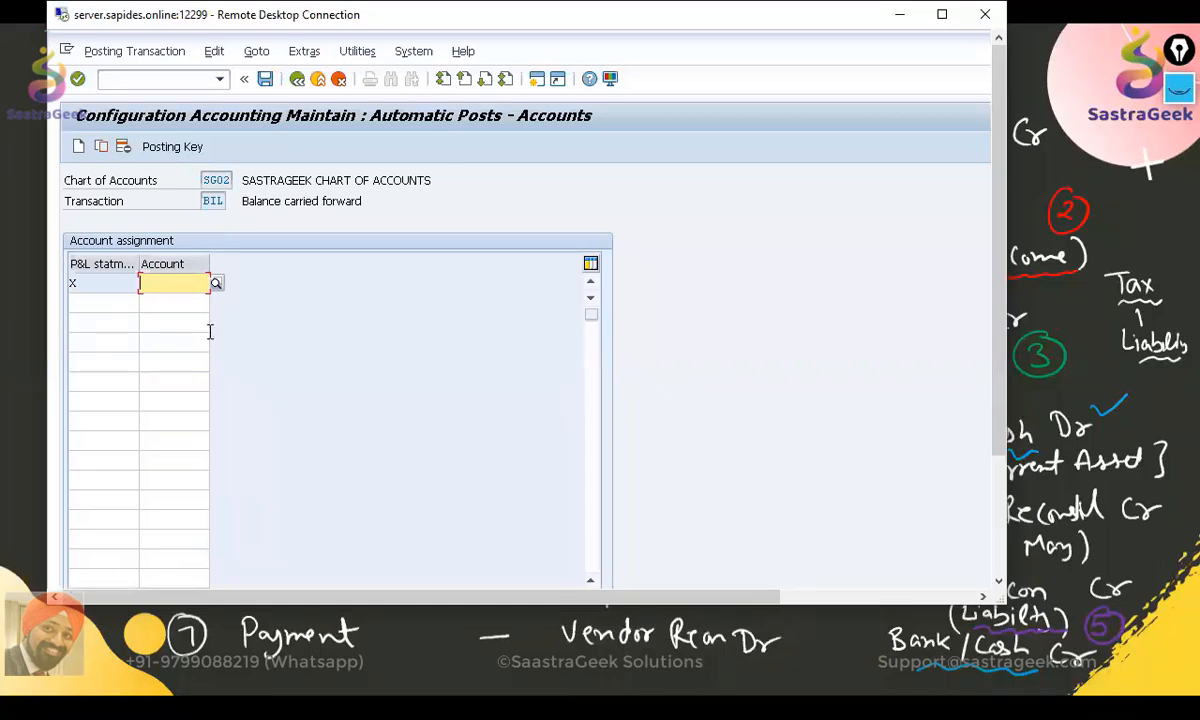
{"action": "left_click", "coordinate": [265, 78]}
{"action": "left_click", "coordinate": [322, 346]}
{"action": "left_click", "coordinate": [296, 79]}
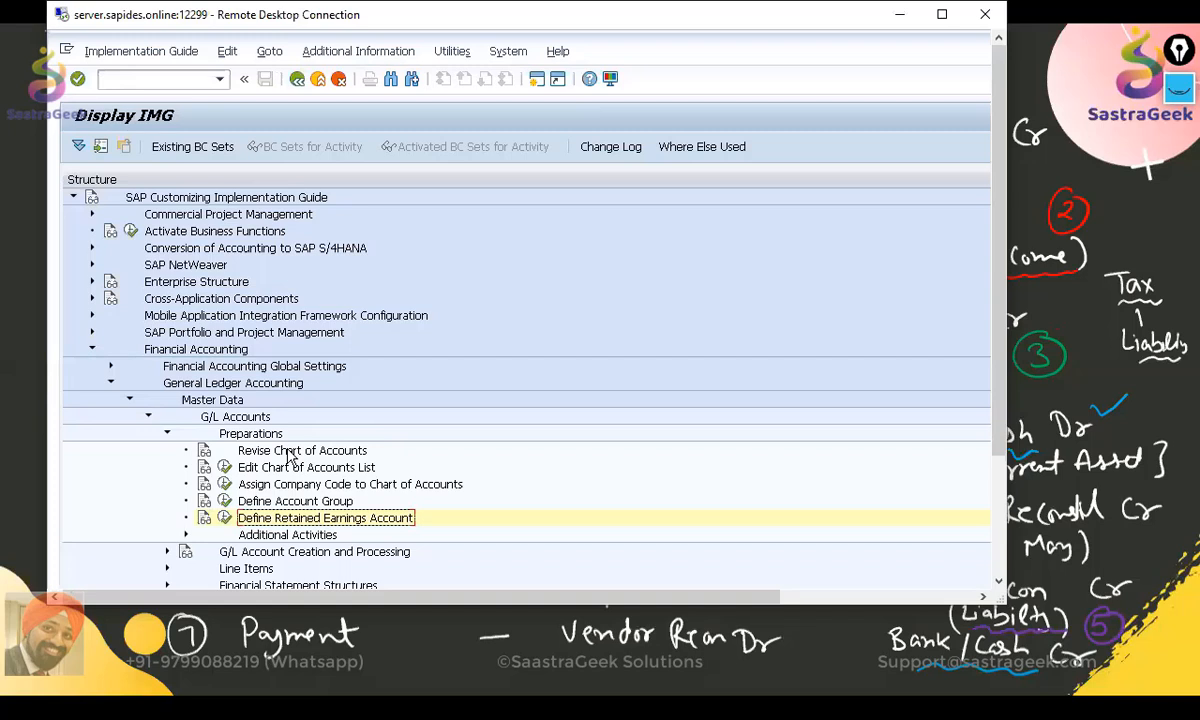
Step: Collapse General Ledger Accounting, expand Financial Accounting Global Settings and maximize the remote desktop window
{"action": "left_click", "coordinate": [111, 383]}
{"action": "left_click", "coordinate": [110, 366]}
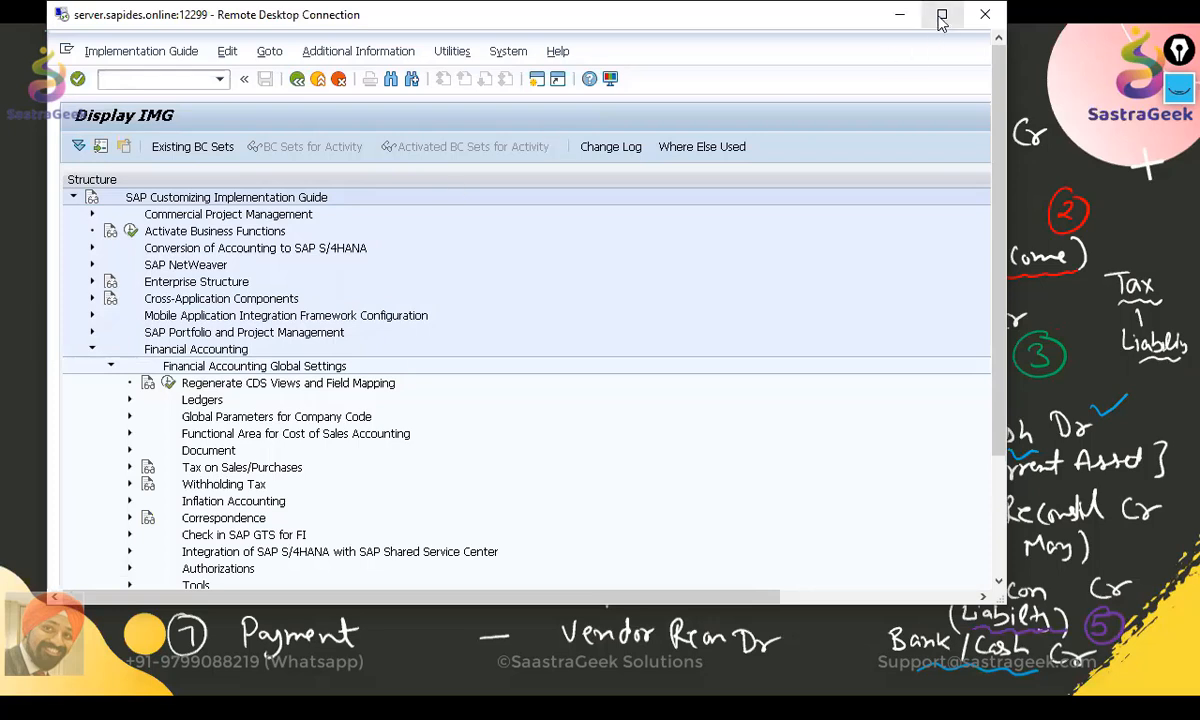
{"action": "left_click", "coordinate": [941, 16]}
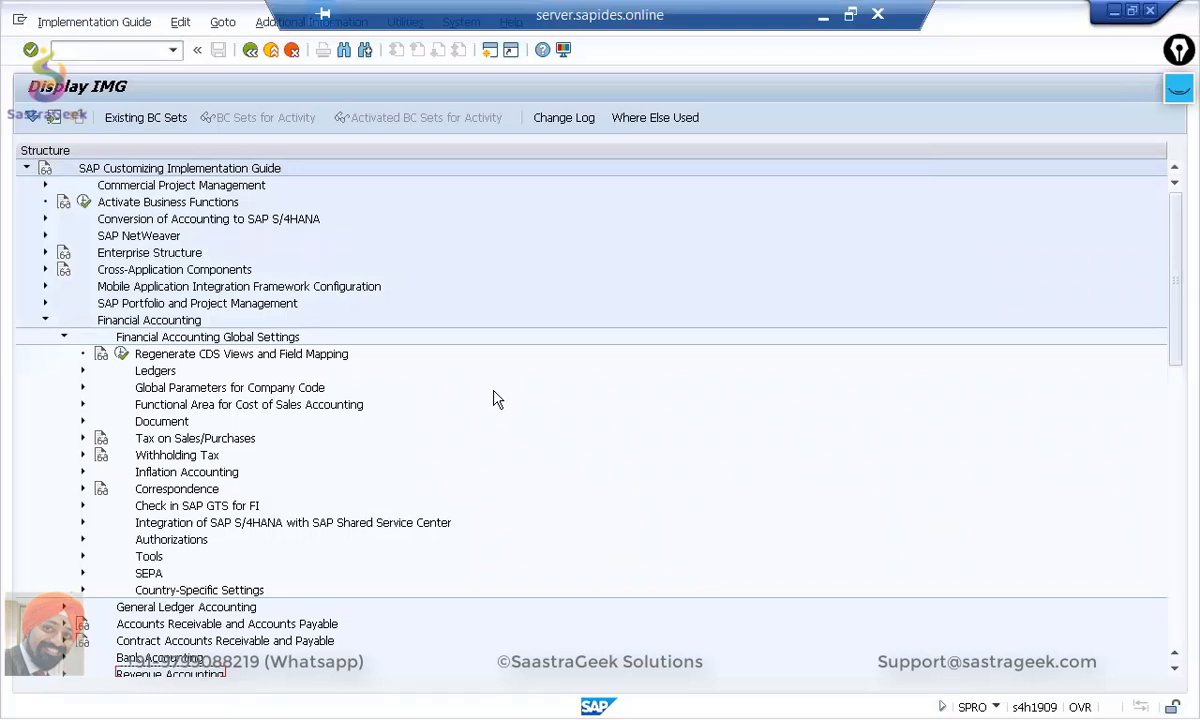
{"action": "left_click", "coordinate": [83, 371]}
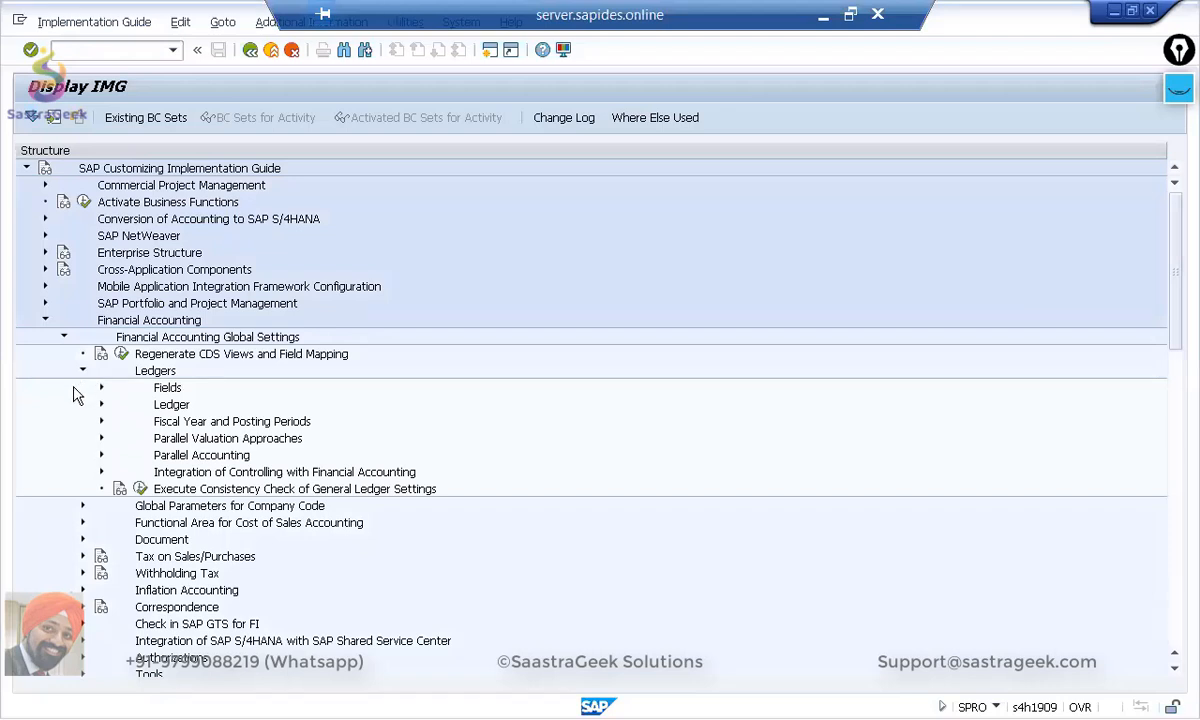
{"action": "left_click", "coordinate": [101, 404]}
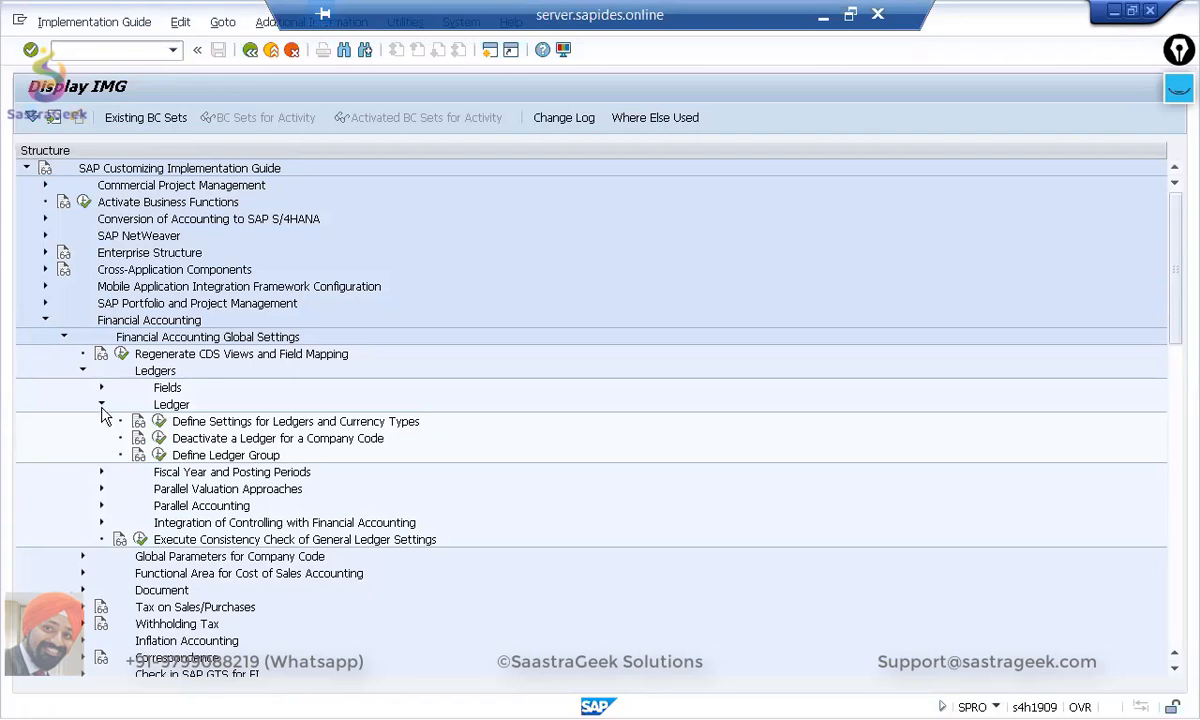
{"action": "left_click", "coordinate": [101, 404]}
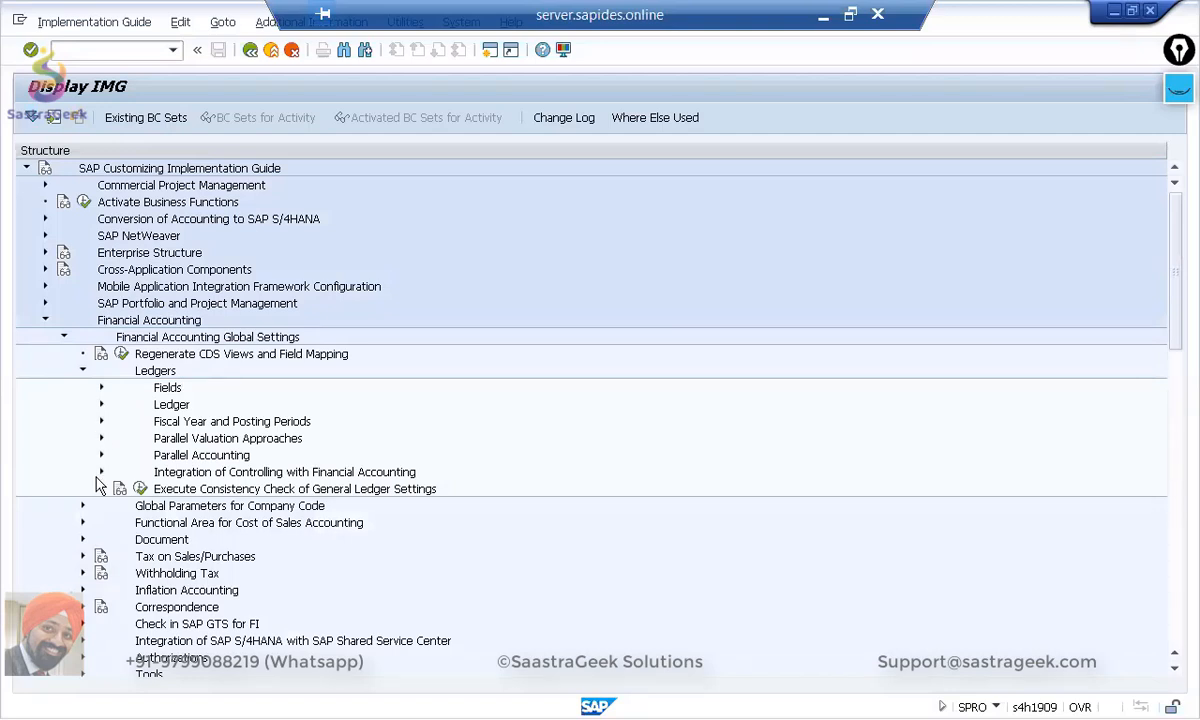
{"action": "left_click", "coordinate": [83, 370]}
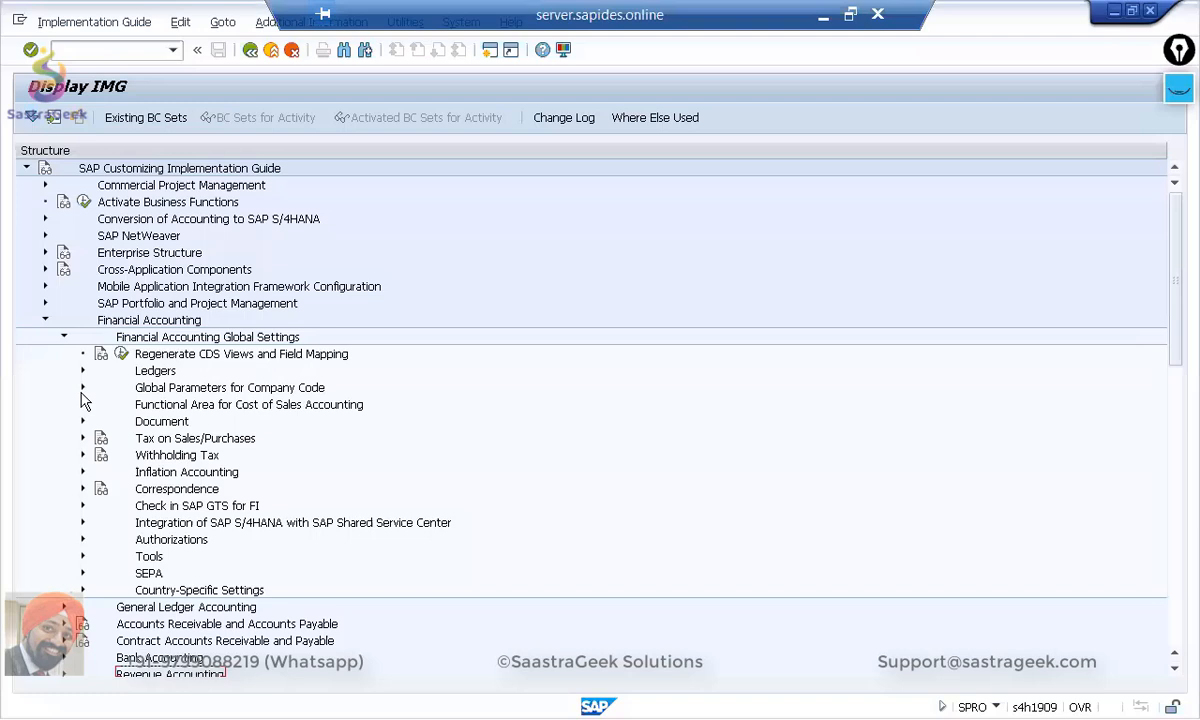
Step: Expand Global Parameters for Company Code and the ledgers' Fiscal Year and Posting Periods node, and open the Maintain Fiscal Year Variant activity
{"action": "left_click", "coordinate": [180, 396]}
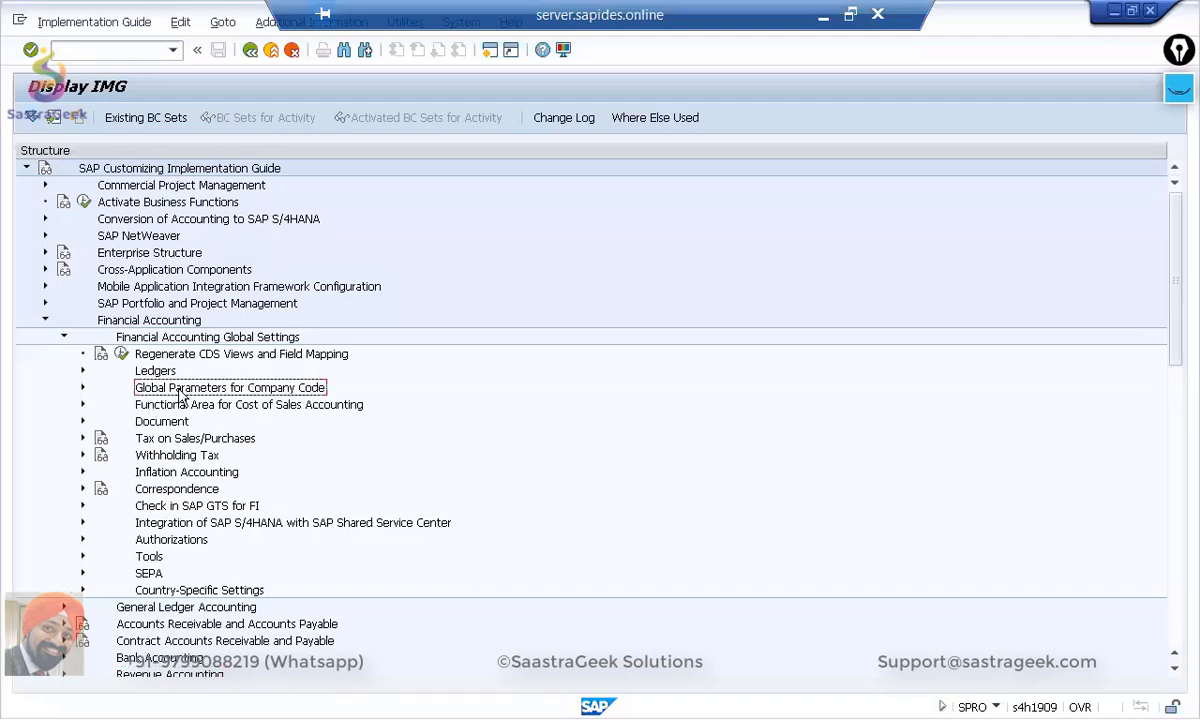
{"action": "left_click", "coordinate": [83, 389]}
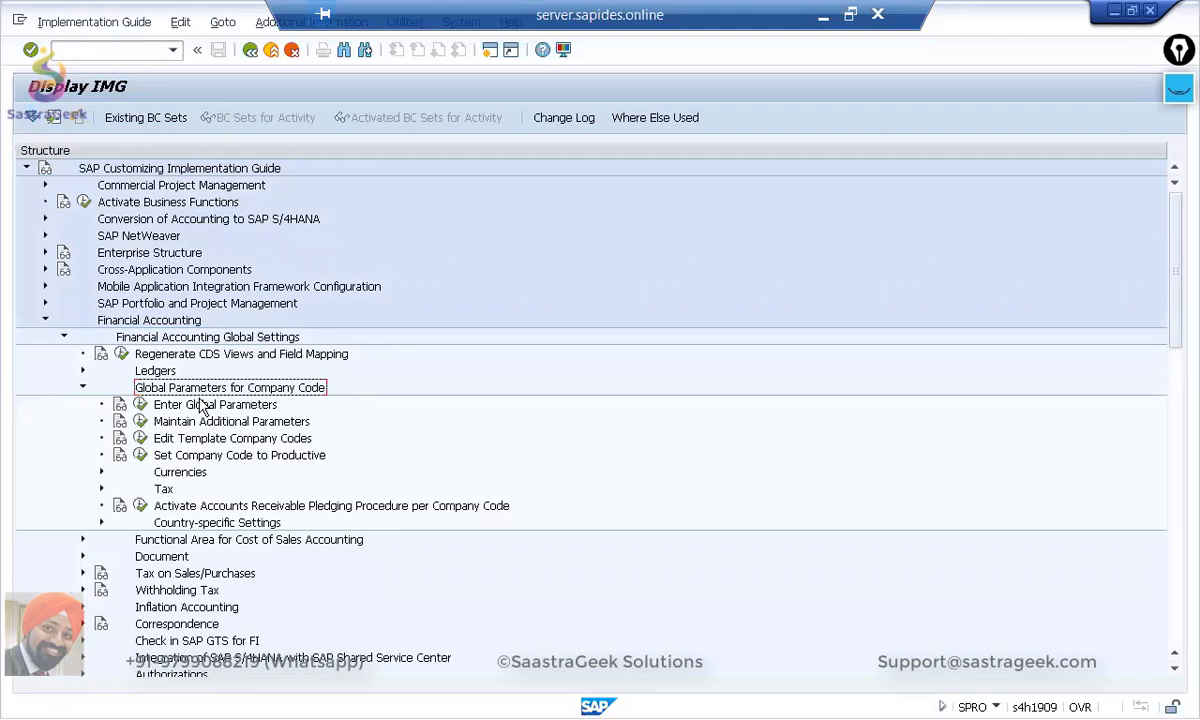
{"action": "left_click", "coordinate": [83, 372]}
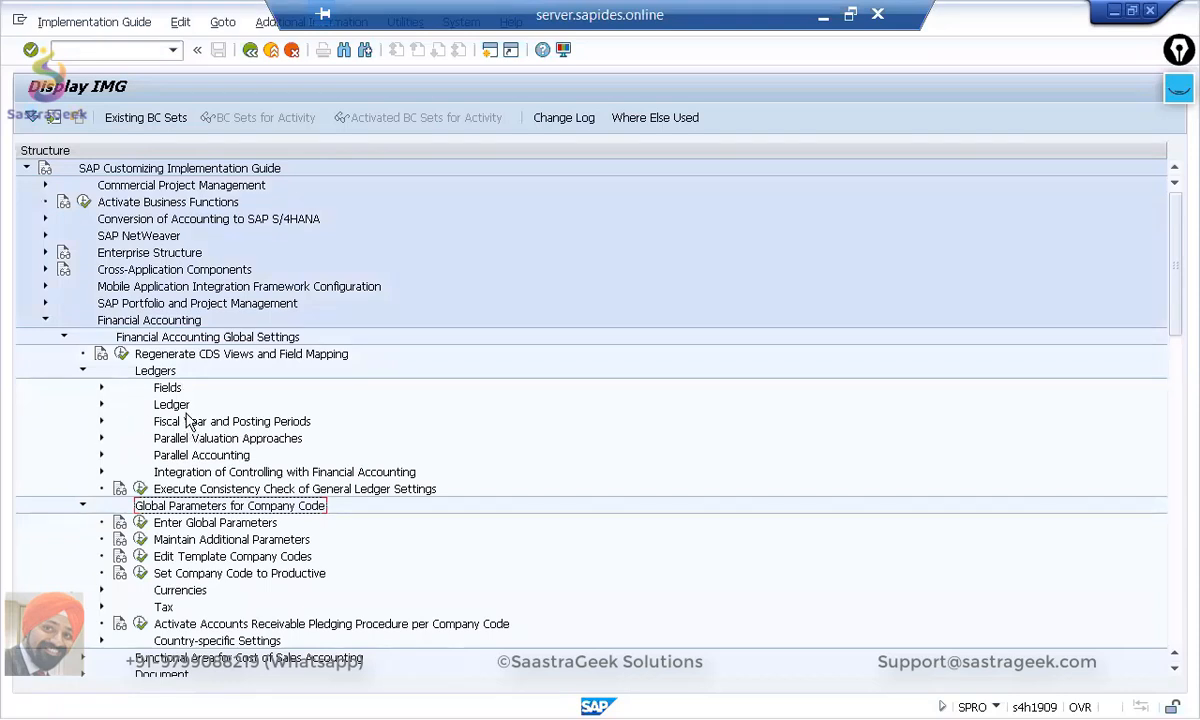
{"action": "left_click", "coordinate": [101, 421]}
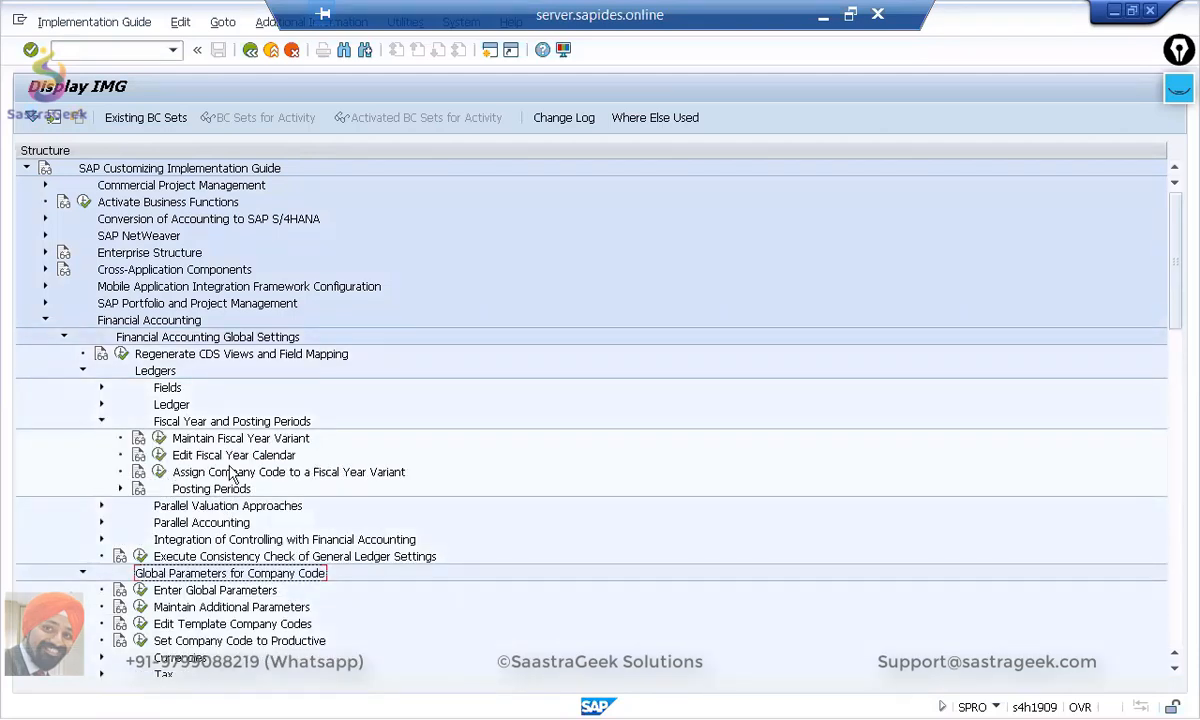
{"action": "left_click", "coordinate": [160, 439]}
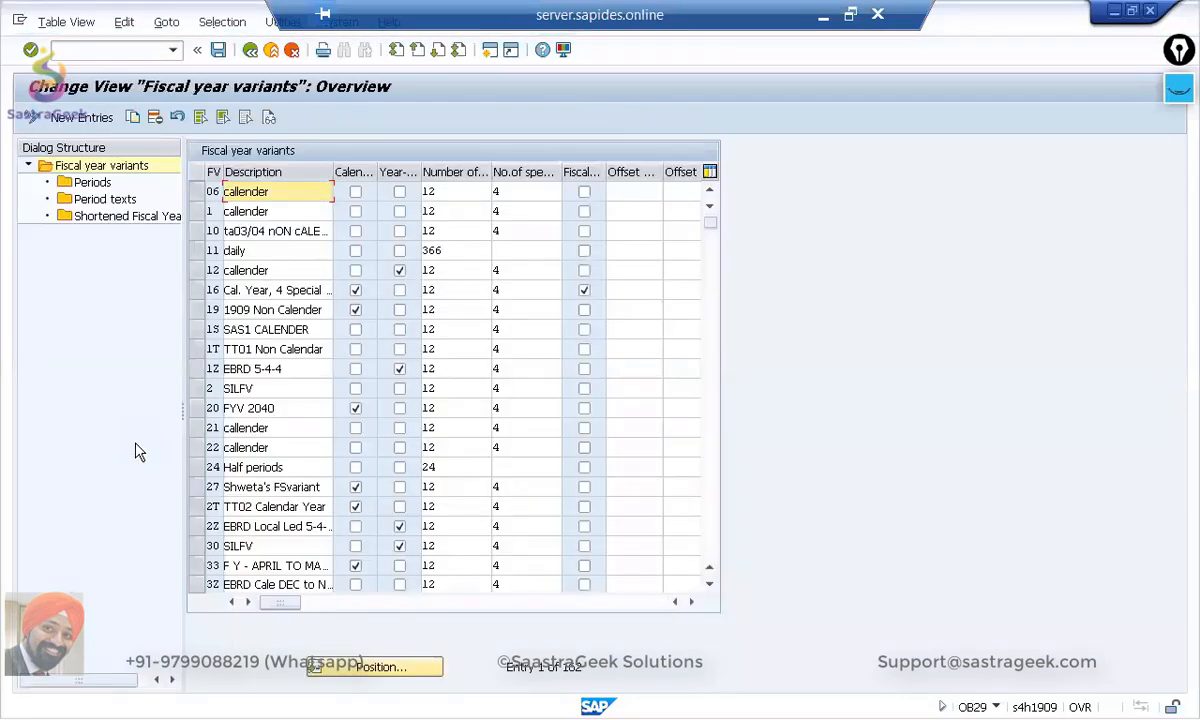
Step: Locate the K4 calendar year variant in the list of fiscal year variants and return to the IMG structure
{"action": "left_click", "coordinate": [709, 349]}
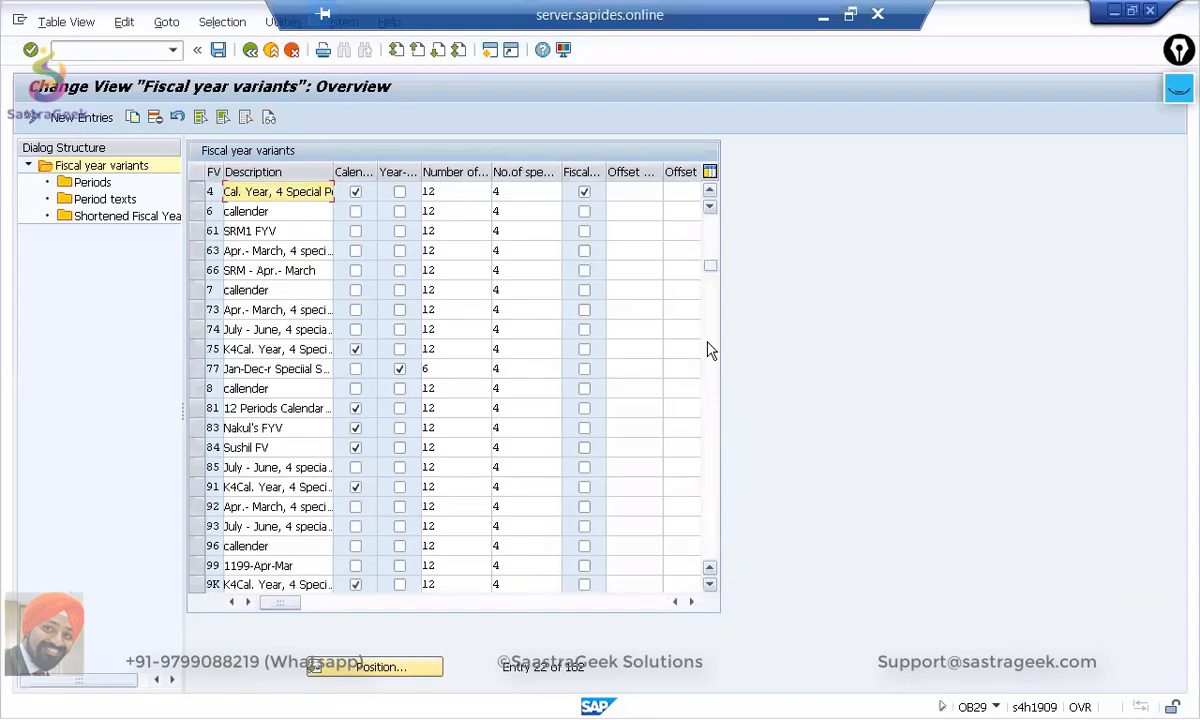
{"action": "left_click", "coordinate": [710, 352]}
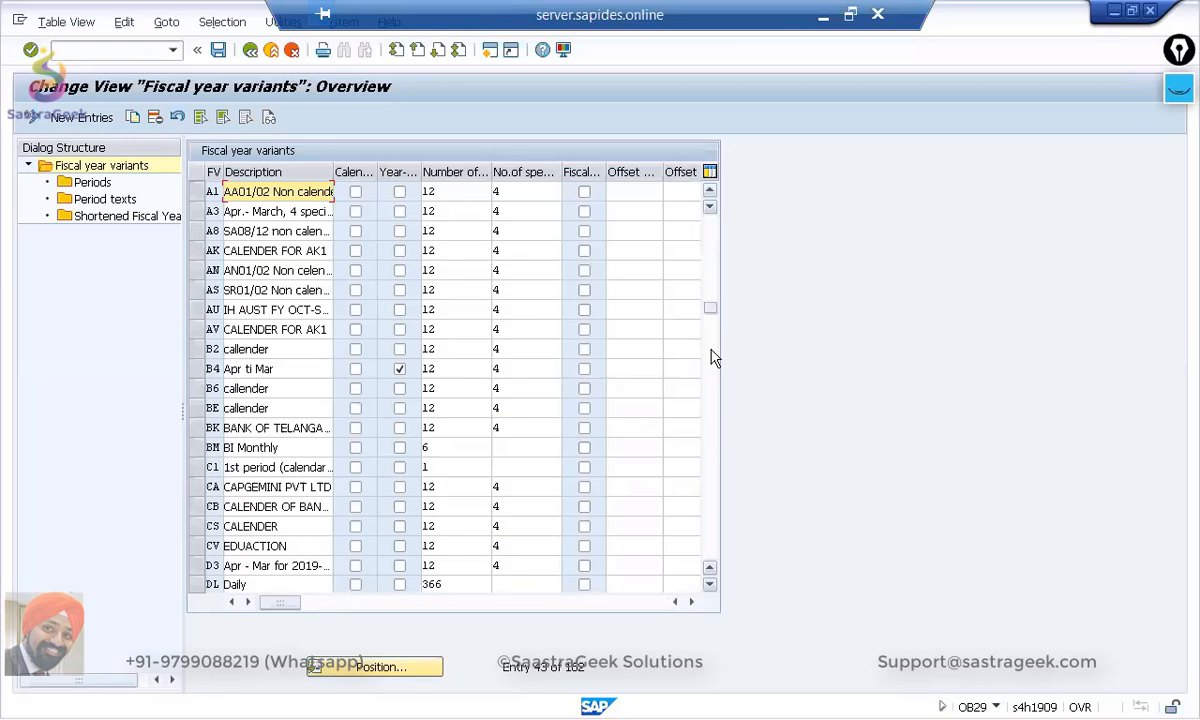
{"action": "left_click", "coordinate": [710, 353]}
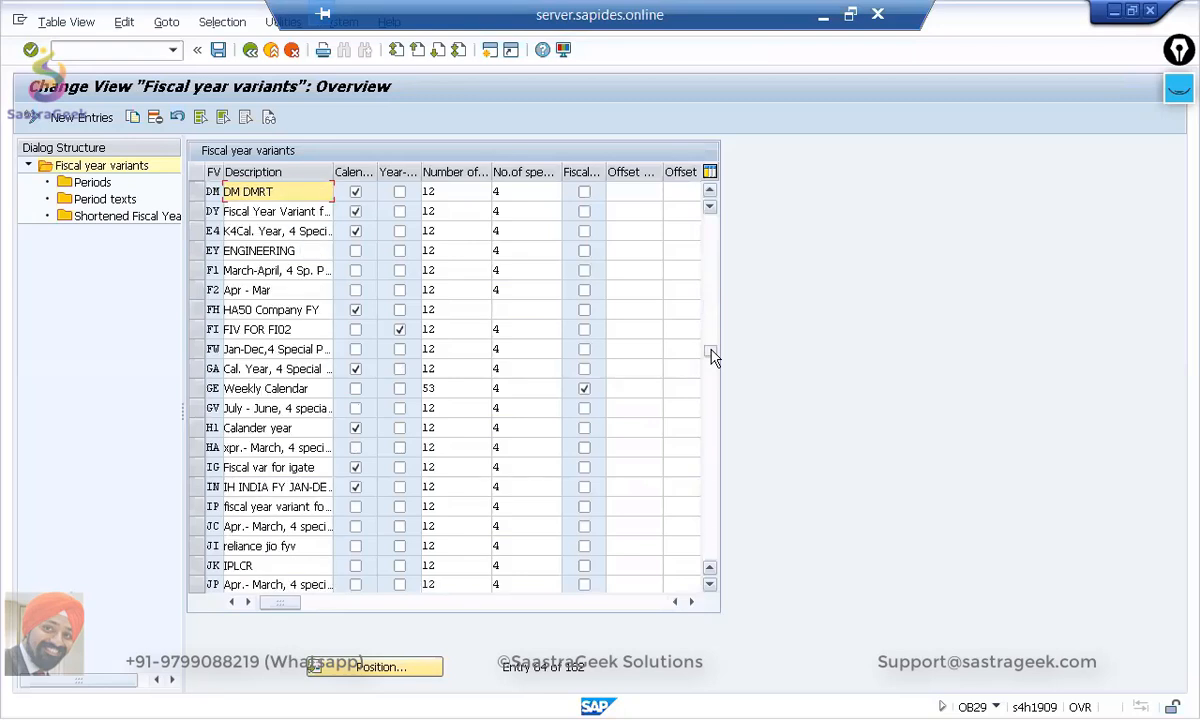
{"action": "left_click", "coordinate": [713, 402]}
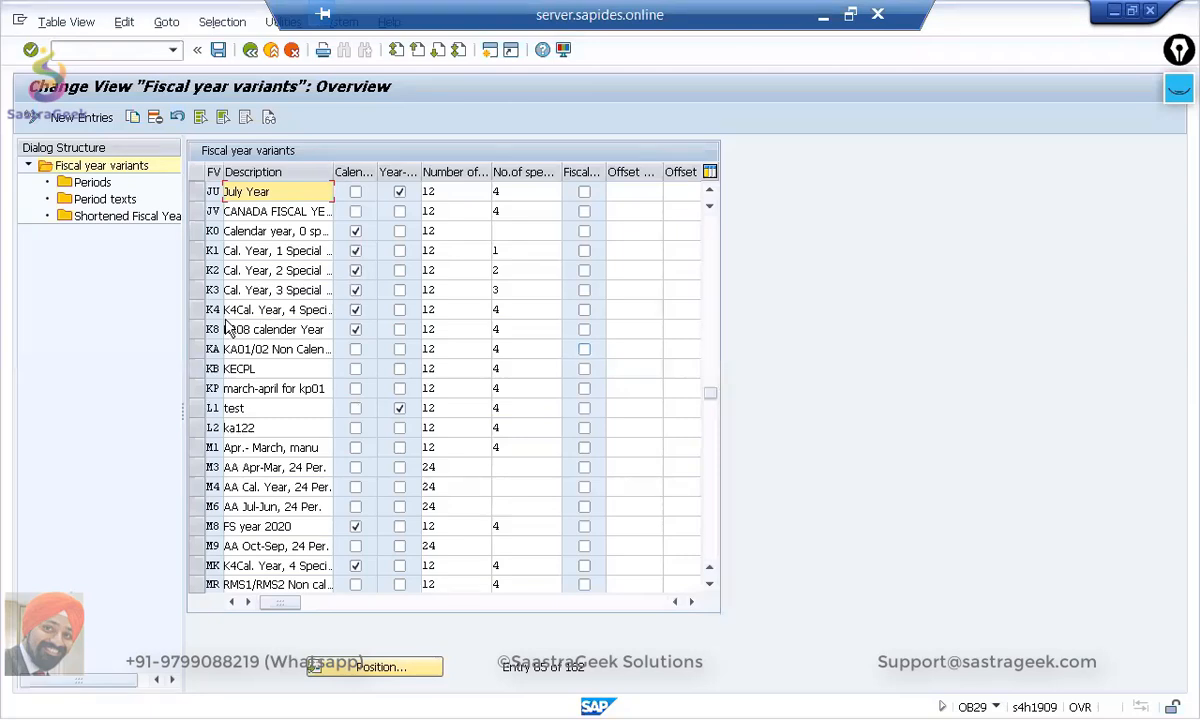
{"action": "left_click", "coordinate": [197, 309]}
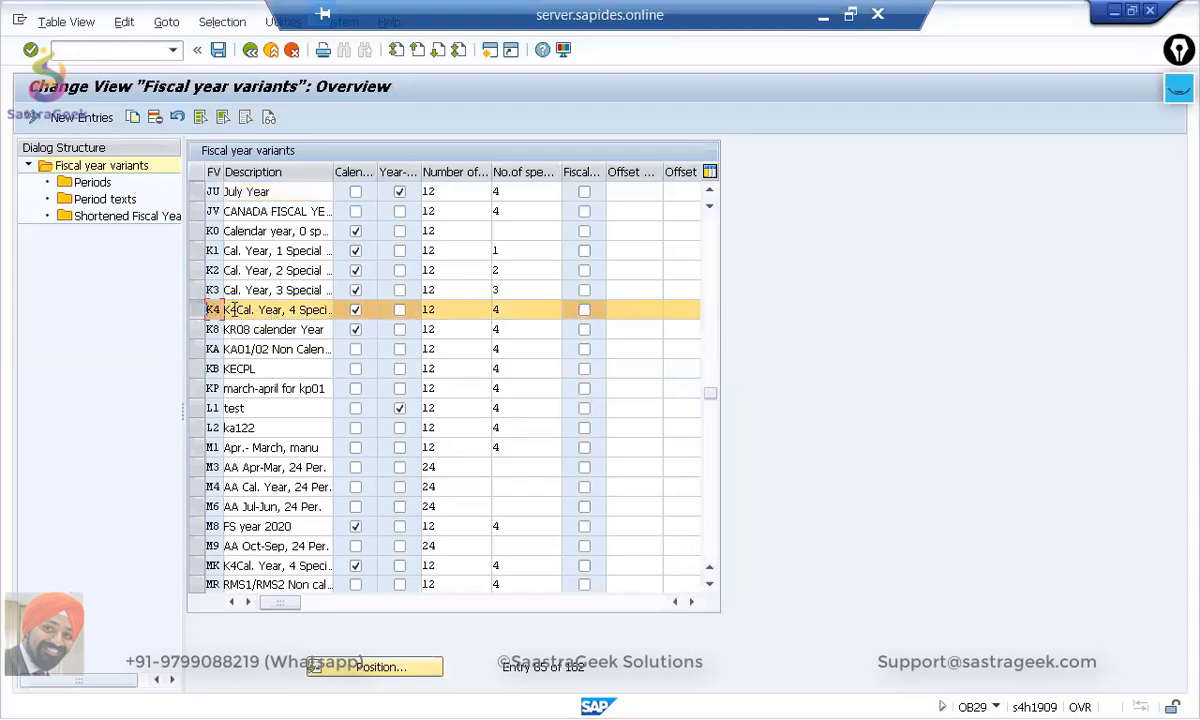
{"action": "left_click", "coordinate": [249, 58]}
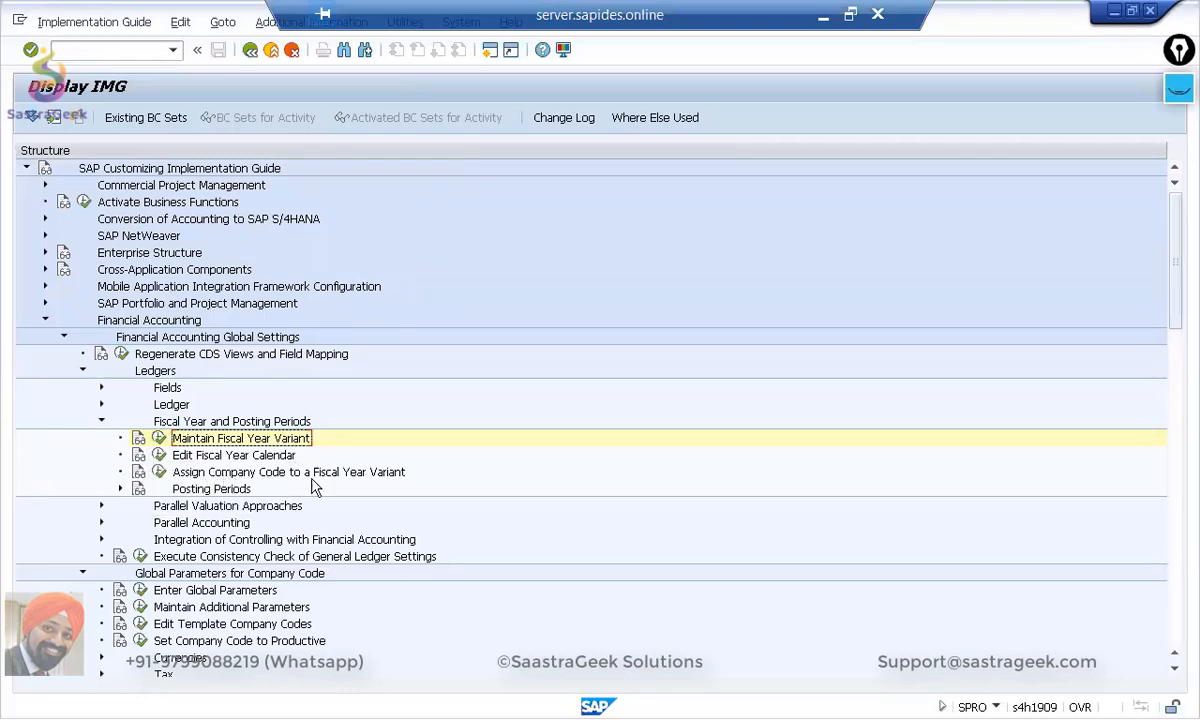
Step: Open the Assign Company Code to a Fiscal Year Variant activity and jump to the entry for company code SG02
{"action": "left_click", "coordinate": [159, 472]}
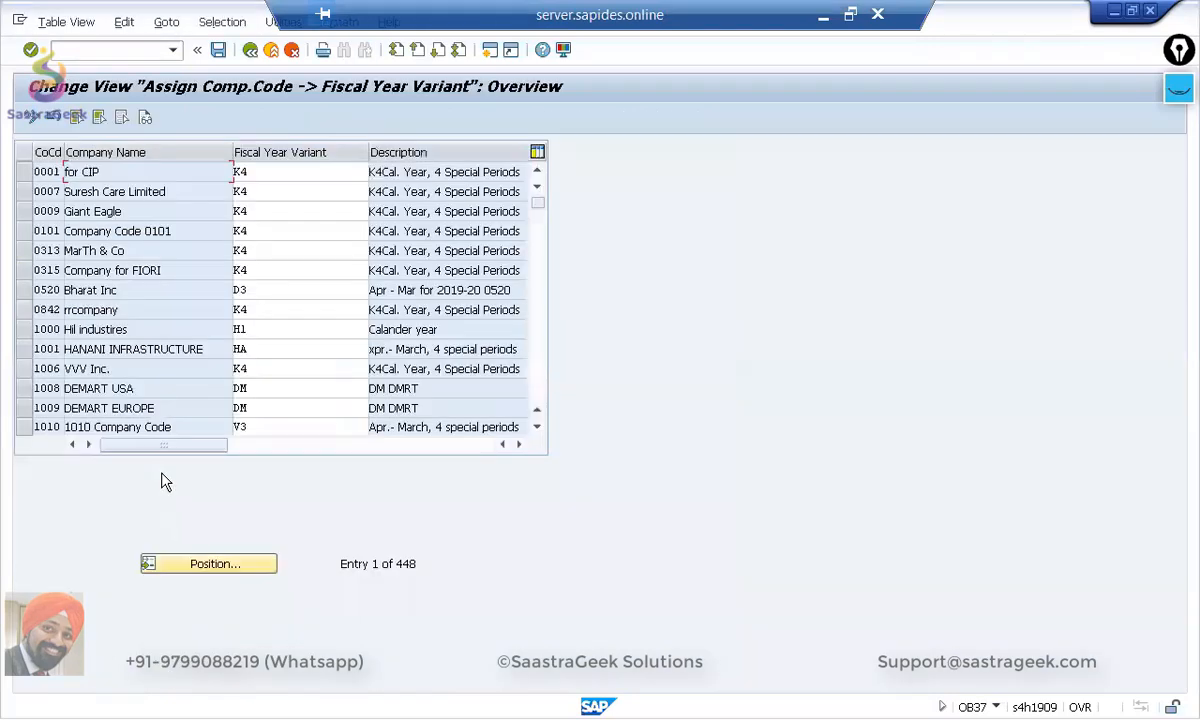
{"action": "left_click", "coordinate": [210, 564]}
{"action": "type", "text": "SG02"}
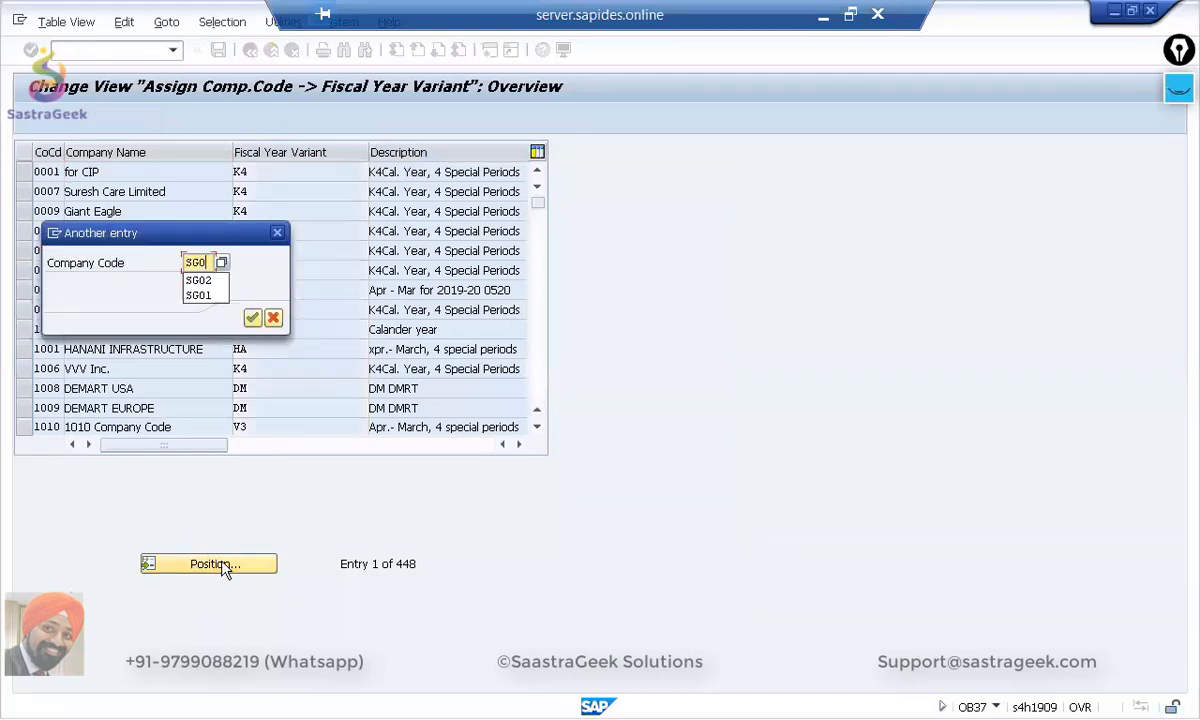
{"action": "key", "text": "Return"}
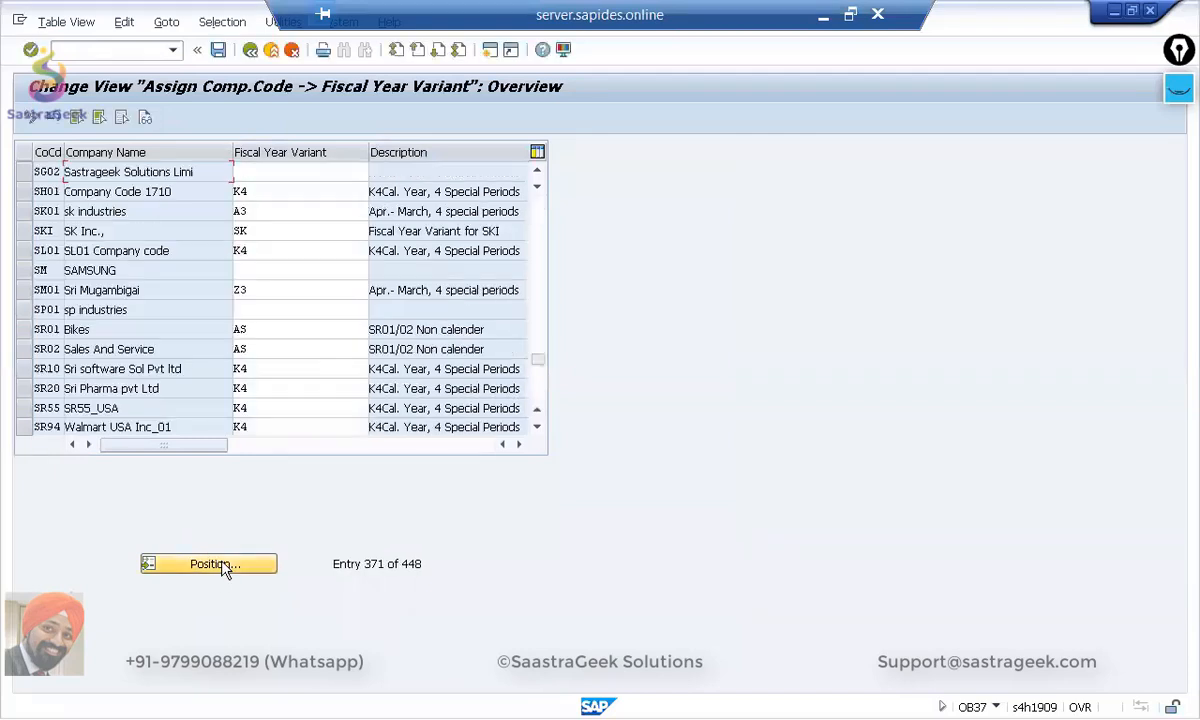
Step: Assign fiscal year variant K4 to company code SG02 and save the assignment
{"action": "left_click", "coordinate": [266, 174]}
{"action": "type", "text": "k4"}
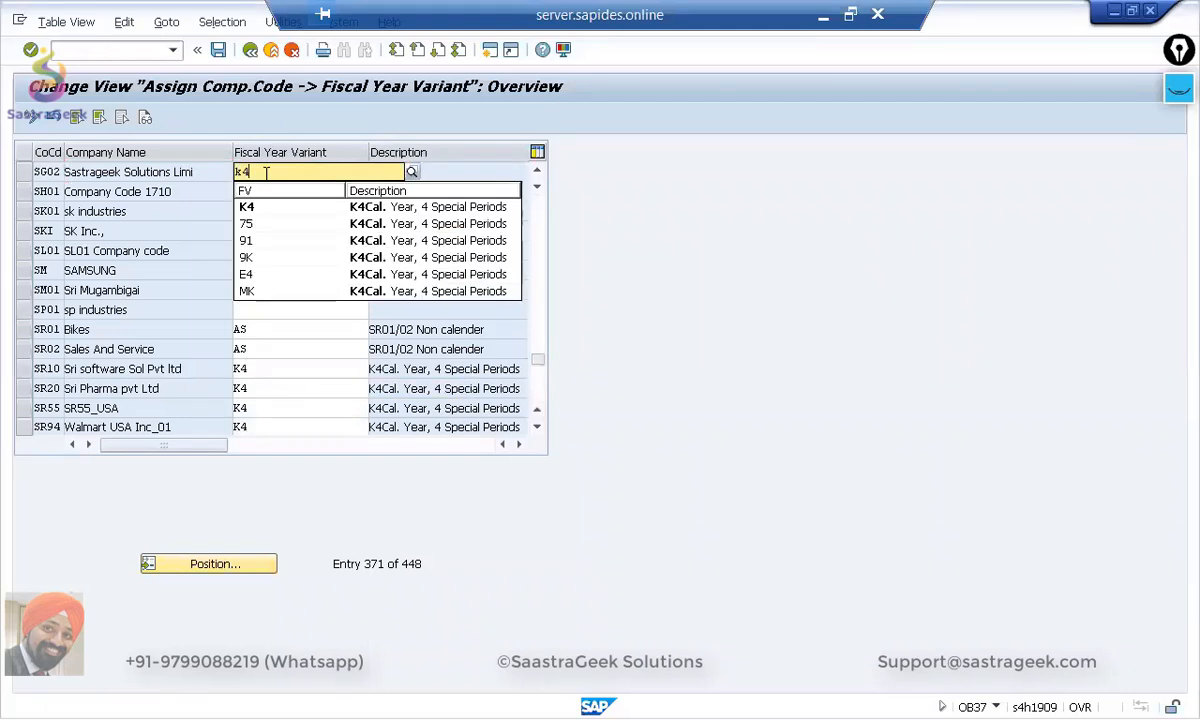
{"action": "key", "text": "Return"}
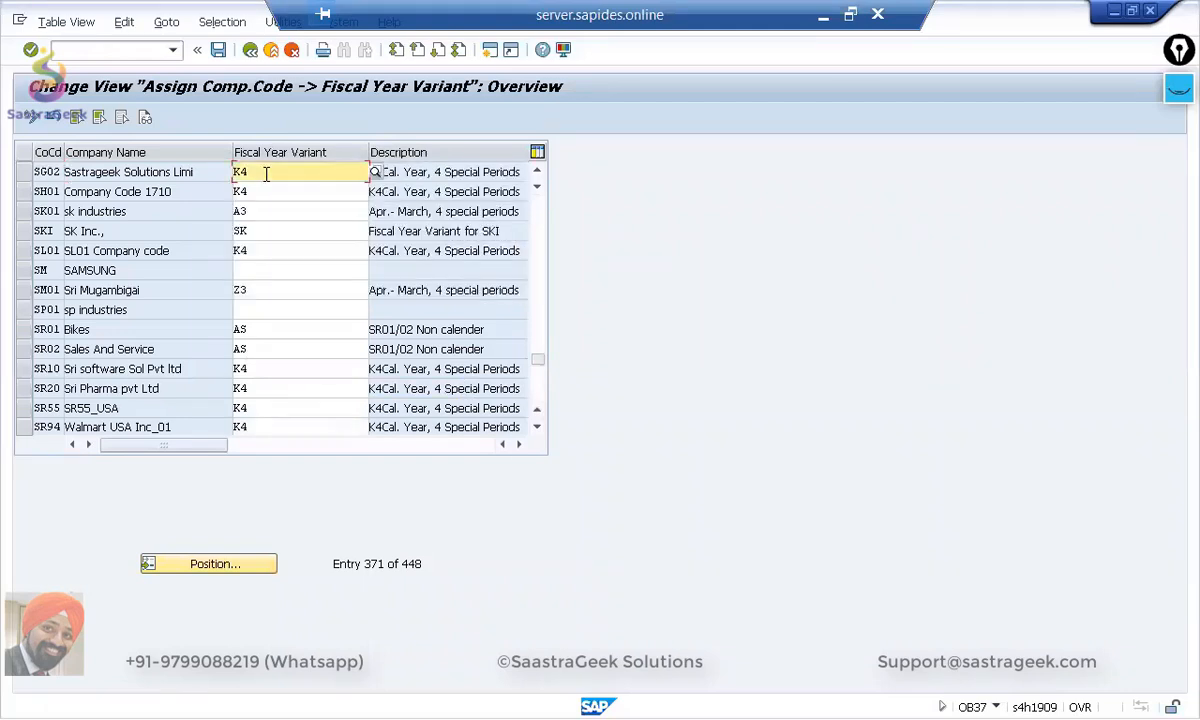
{"action": "left_click", "coordinate": [219, 51]}
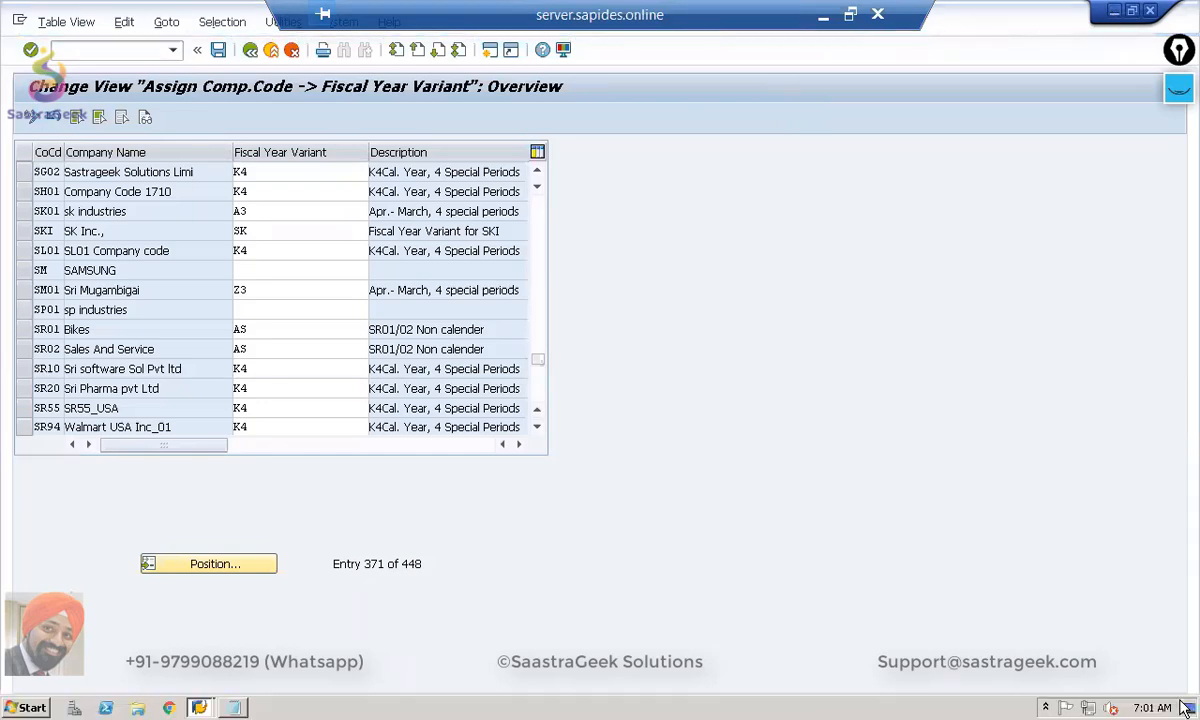
Step: Switch to SAP Logon 740, start another connection to S/4 Hana -1909-BP and bring its logon screen to the front
{"action": "left_click", "coordinate": [1195, 708]}
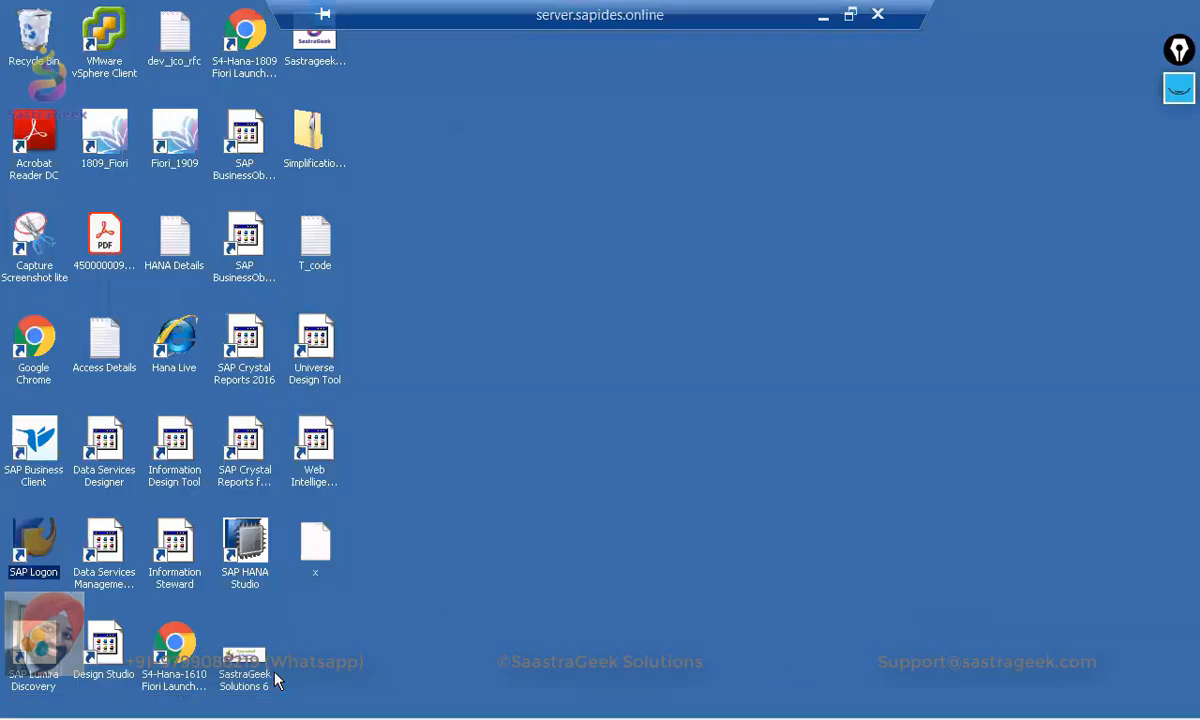
{"action": "left_click", "coordinate": [197, 707]}
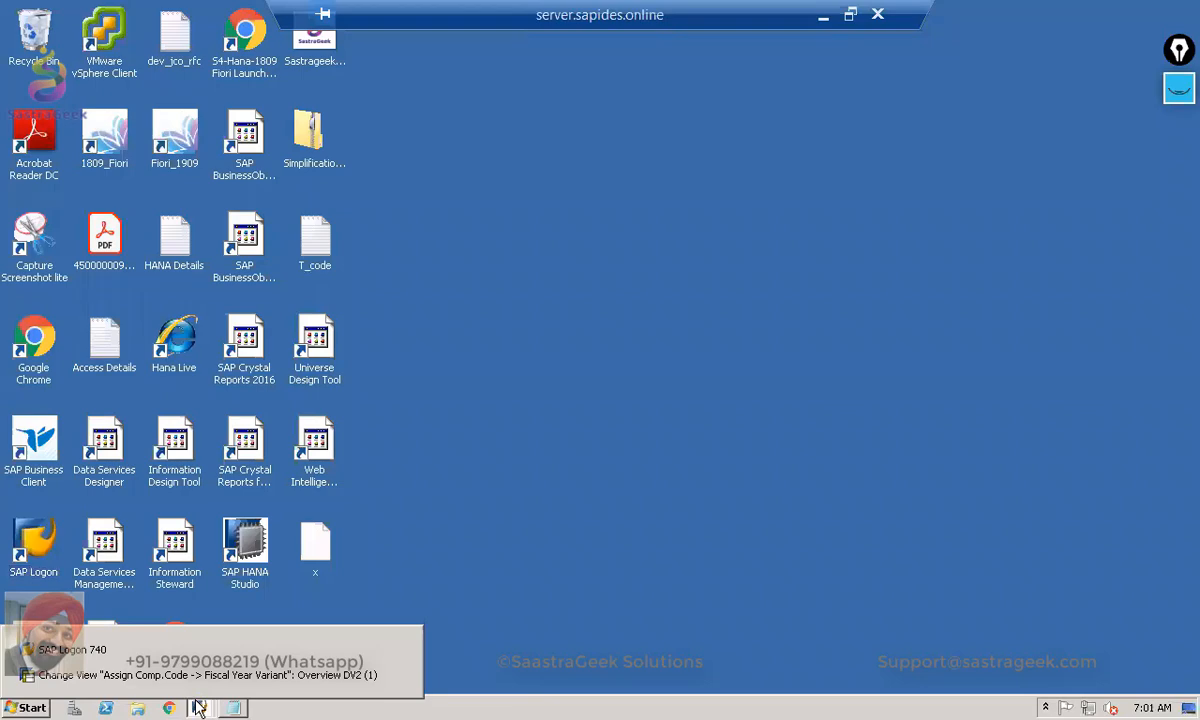
{"action": "left_click", "coordinate": [155, 652]}
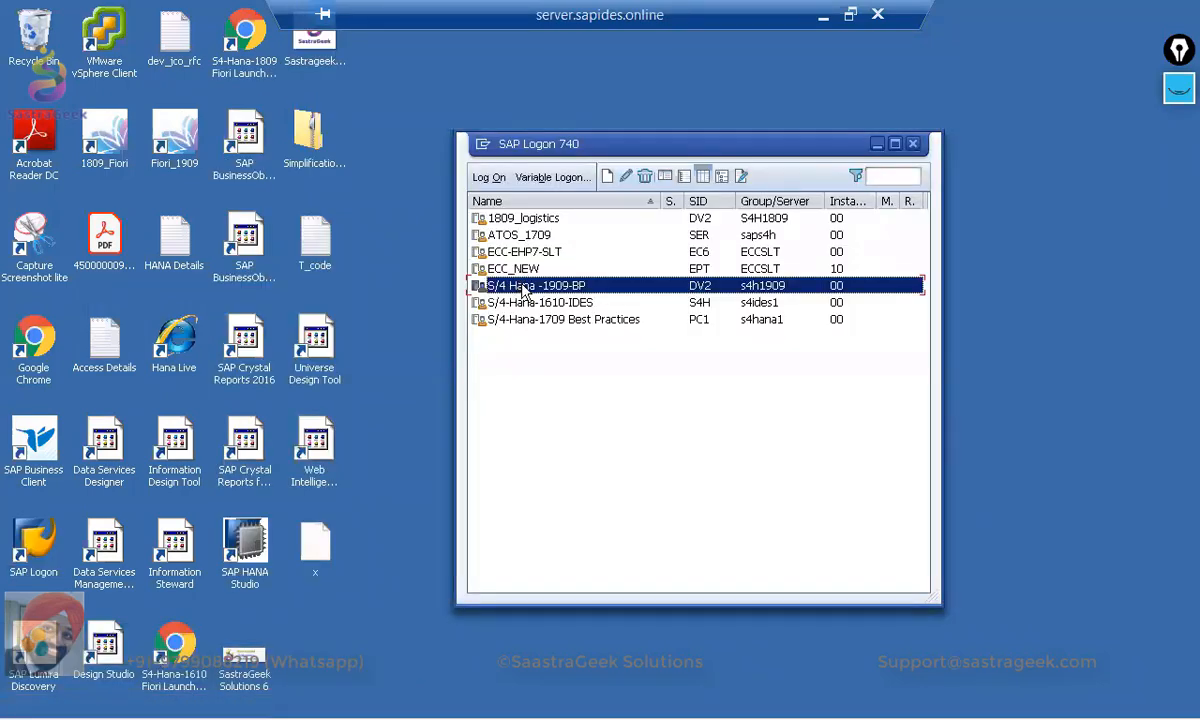
{"action": "double_click", "coordinate": [522, 290]}
{"action": "key", "text": "alt+Tab"}
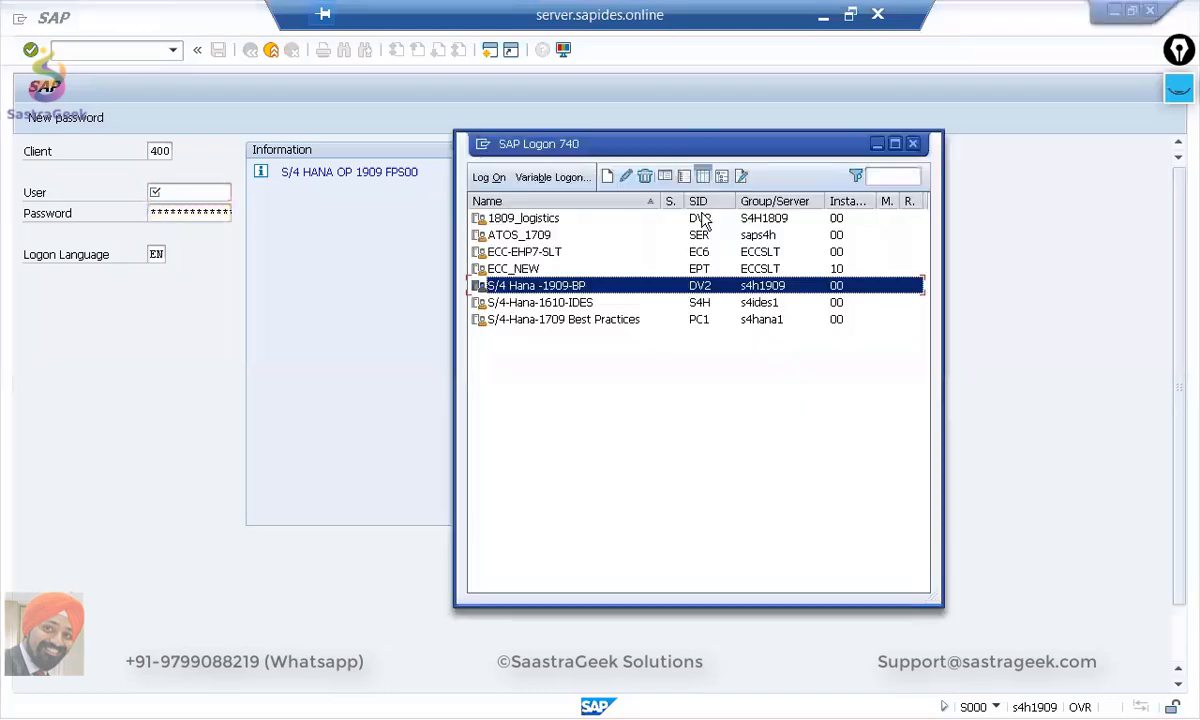
{"action": "left_click", "coordinate": [1030, 233]}
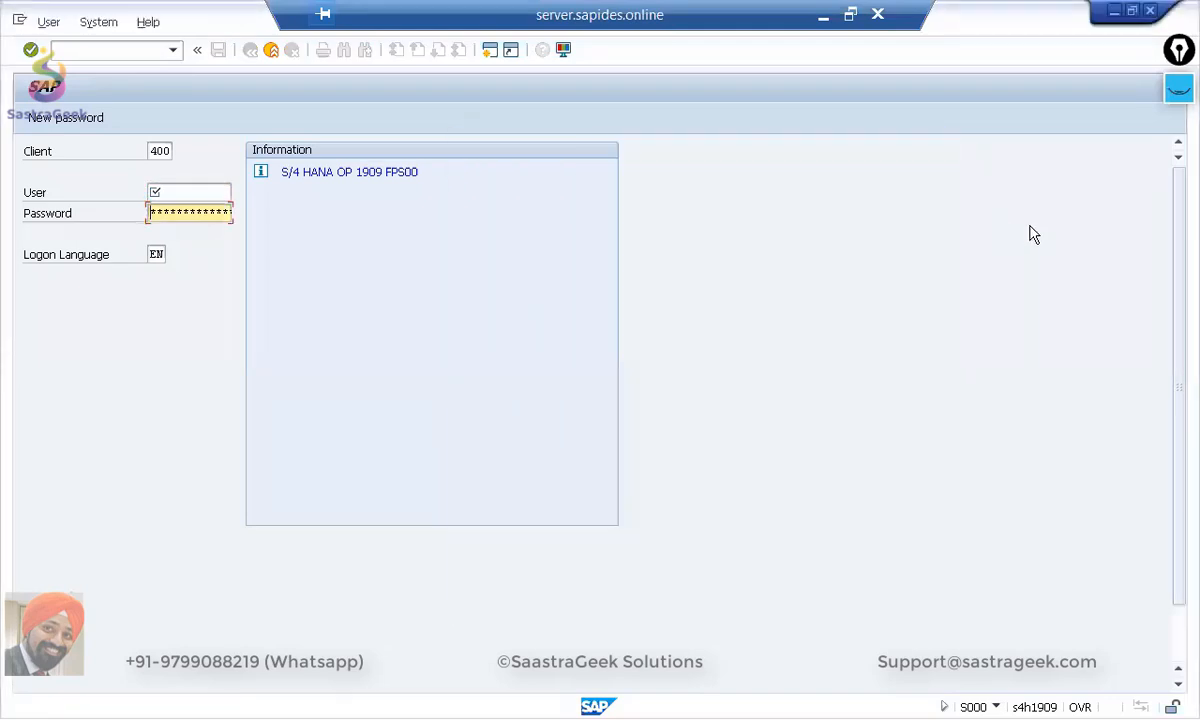
{"action": "key", "text": "alt+Tab"}
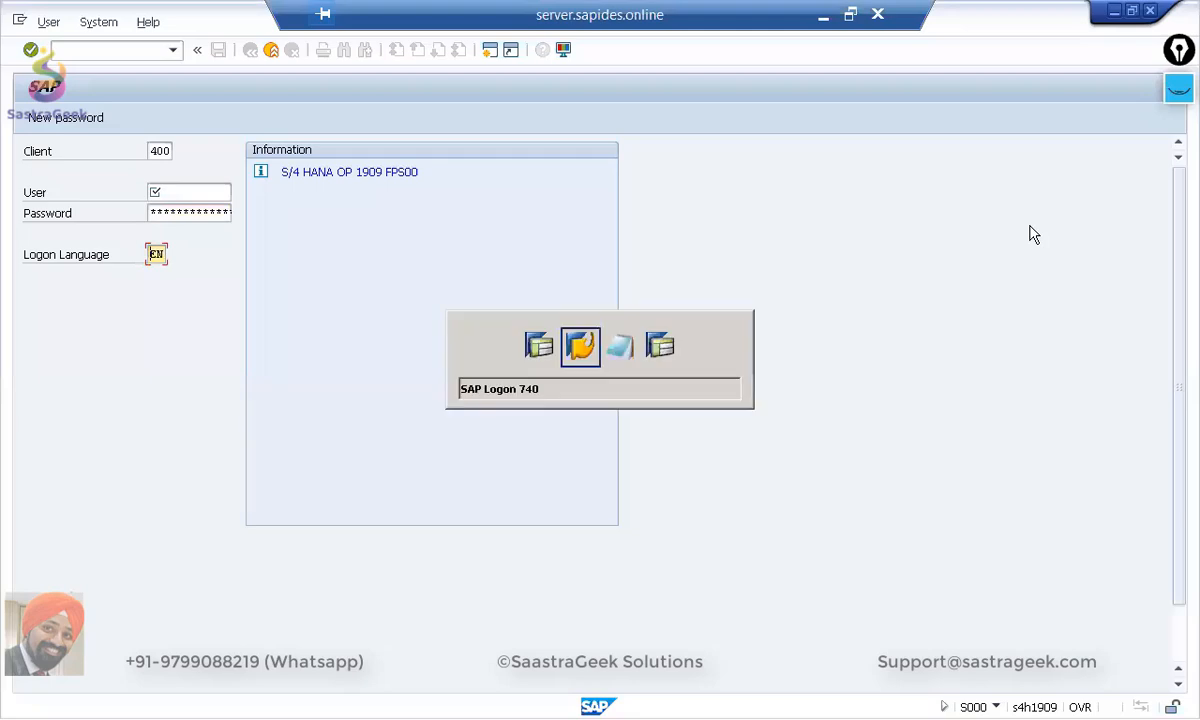
{"action": "key", "text": "alt+Tab"}
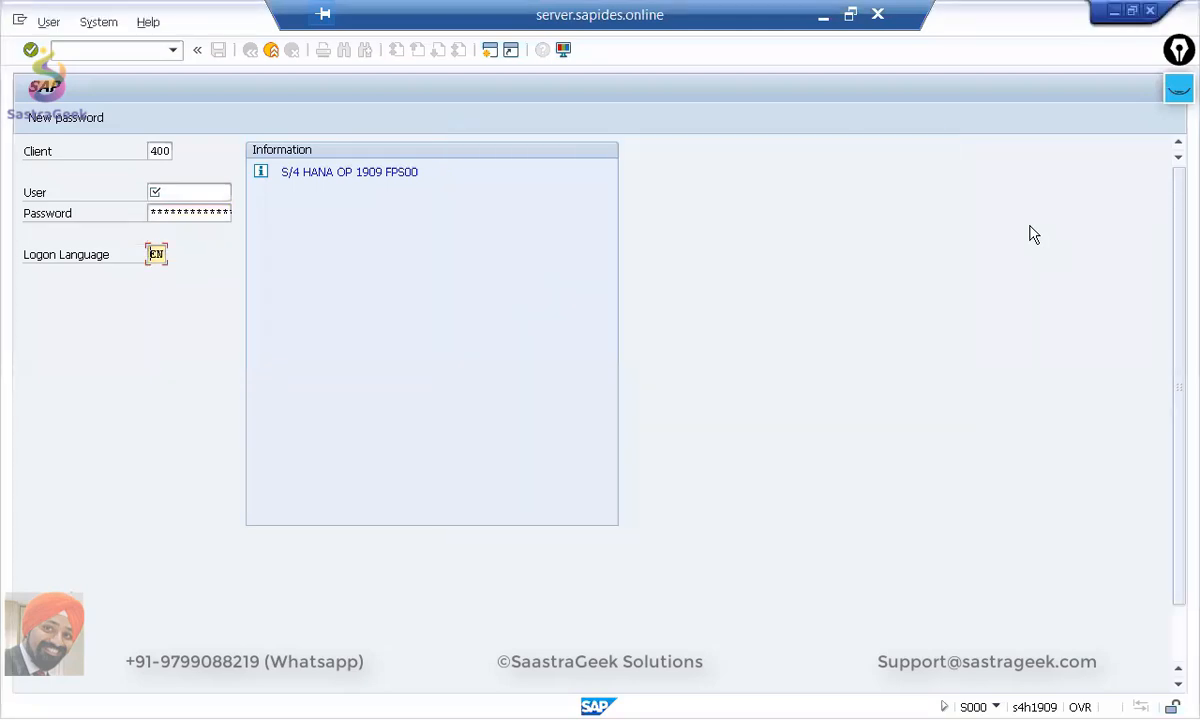
{"action": "key", "text": "shift+Tab"}
{"action": "key", "text": "alt+Tab"}
{"action": "key", "text": "alt+Tab"}
{"action": "key", "text": "alt+Tab"}
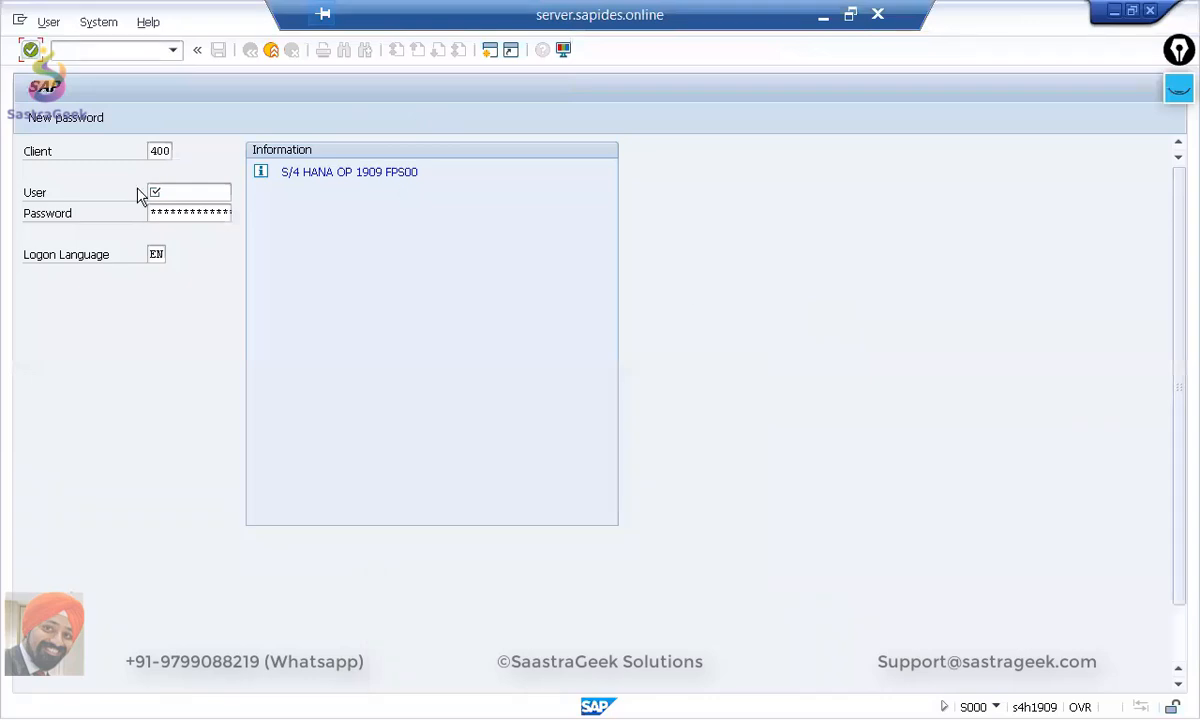
Step: Log on to client 400 with the user name and the account password
{"action": "left_click", "coordinate": [159, 192]}
{"action": "type", "text": "PARMINDER"}
{"action": "key", "text": "Tab"}
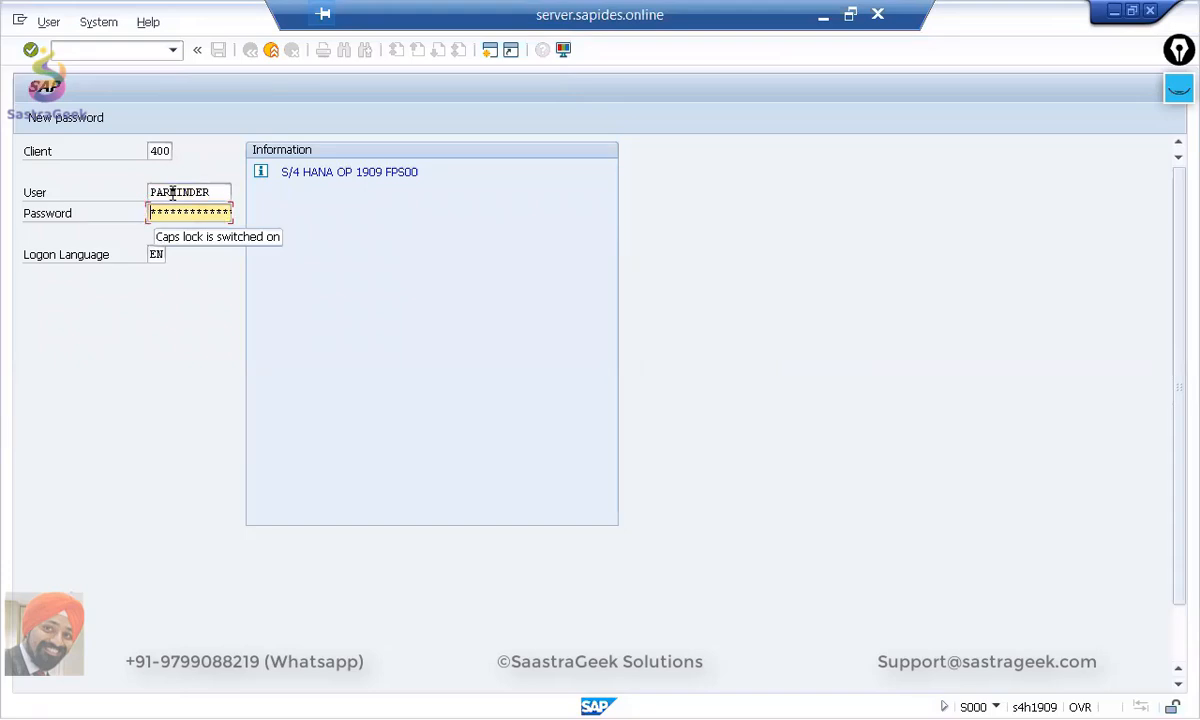
{"action": "key", "text": "Caps_Lock"}
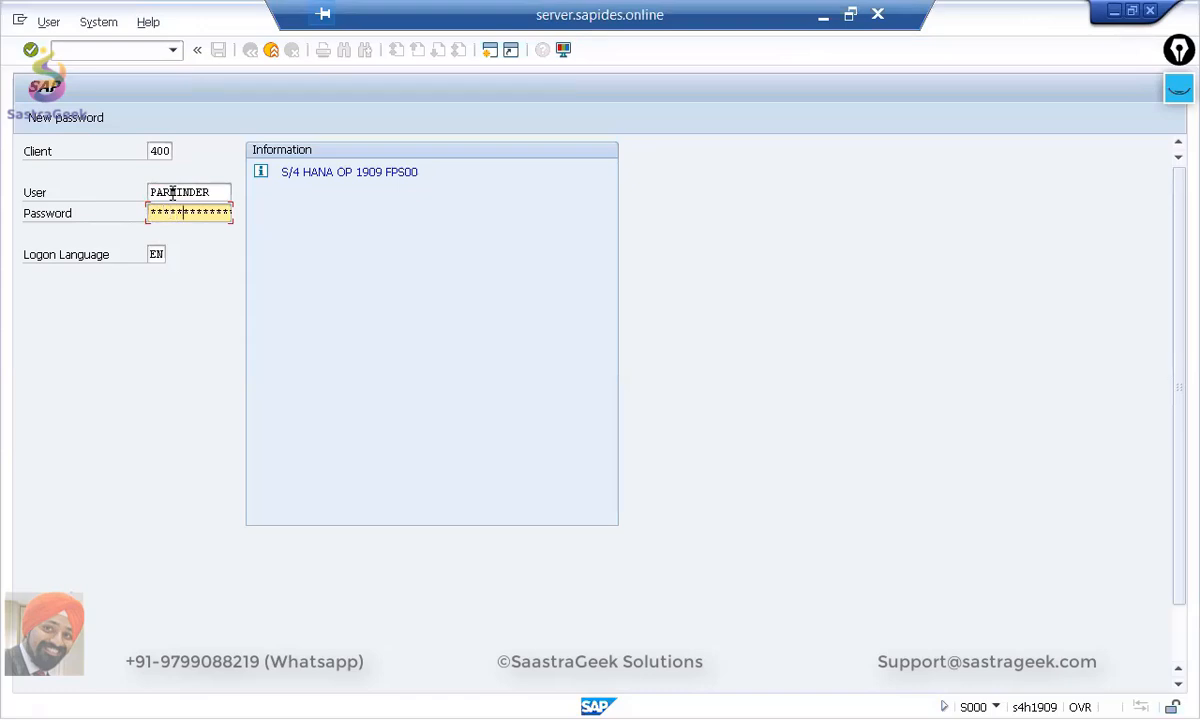
{"action": "key", "text": "Return"}
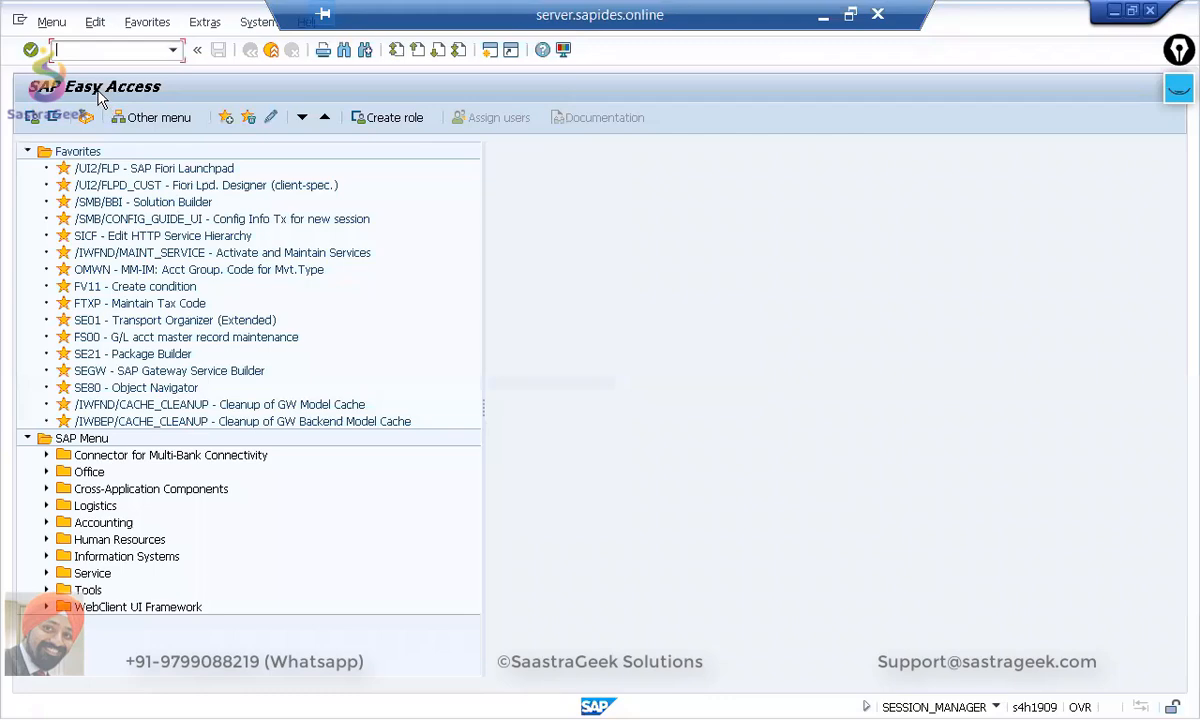
Step: Start transaction SPRO, display the SAP Reference IMG and expand Financial Accounting Global Settings > Ledgers > Fiscal Year and Posting Periods
{"action": "key", "text": "alt+Tab"}
{"action": "type", "text": "spro"}
{"action": "key", "text": "Return"}
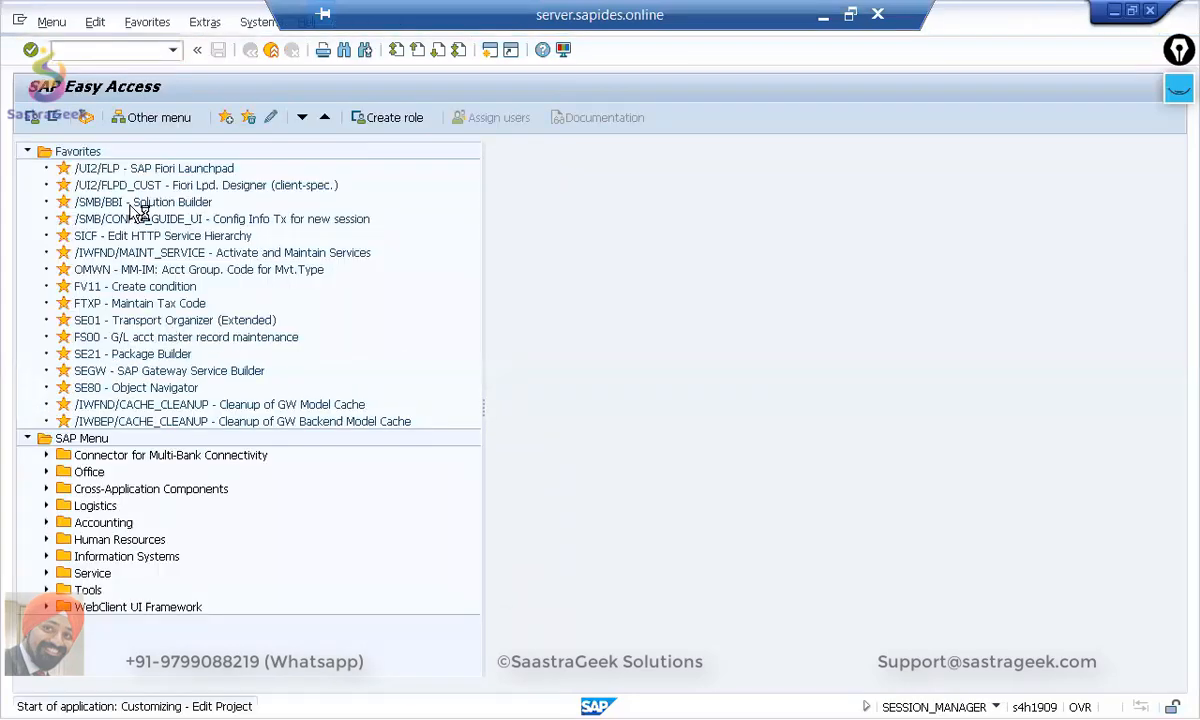
{"action": "left_click", "coordinate": [85, 118]}
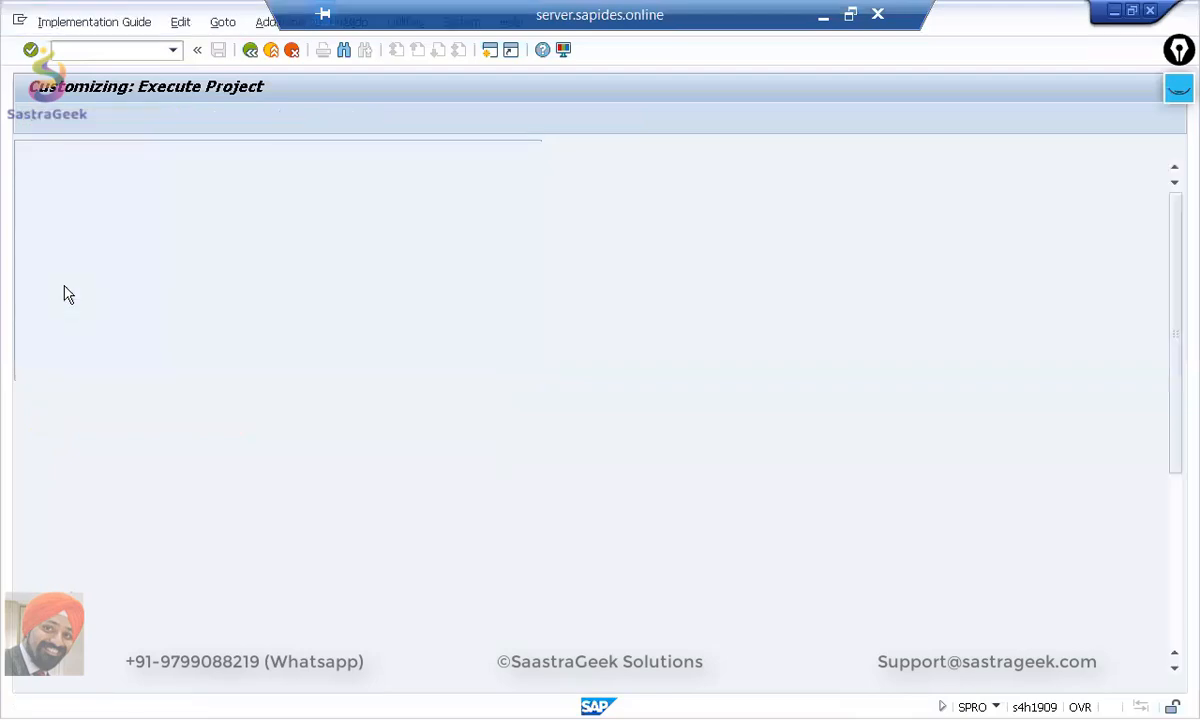
{"action": "left_click", "coordinate": [44, 320]}
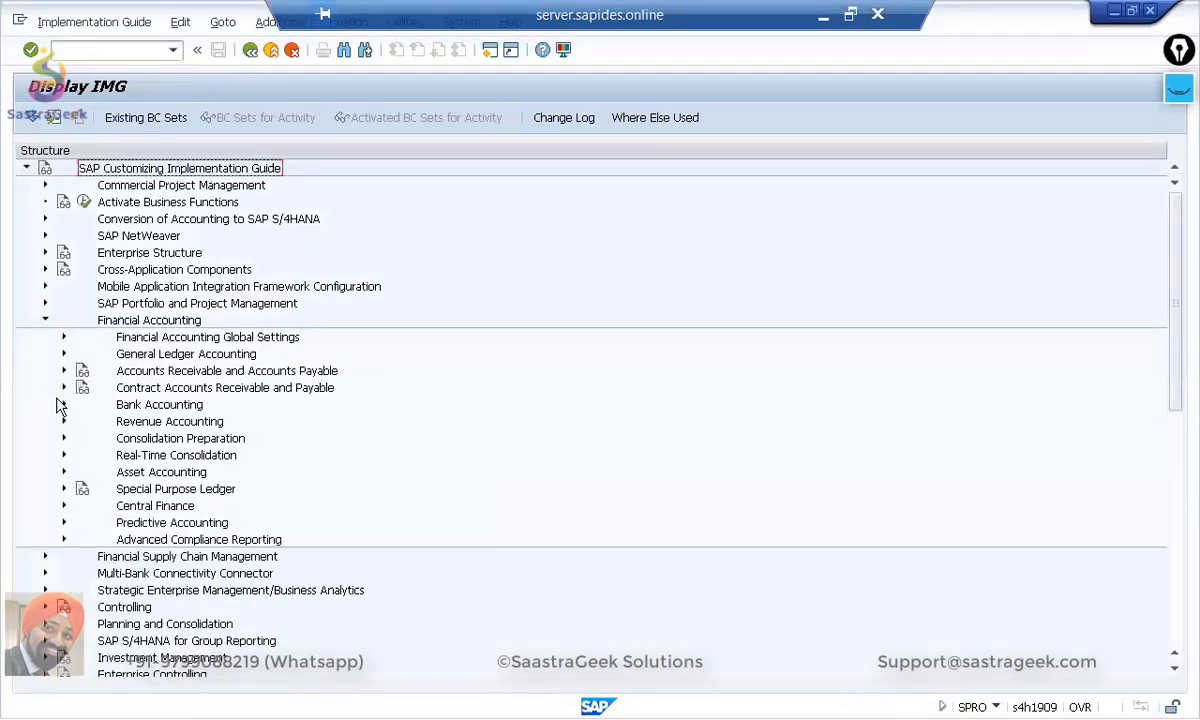
{"action": "left_click", "coordinate": [64, 338]}
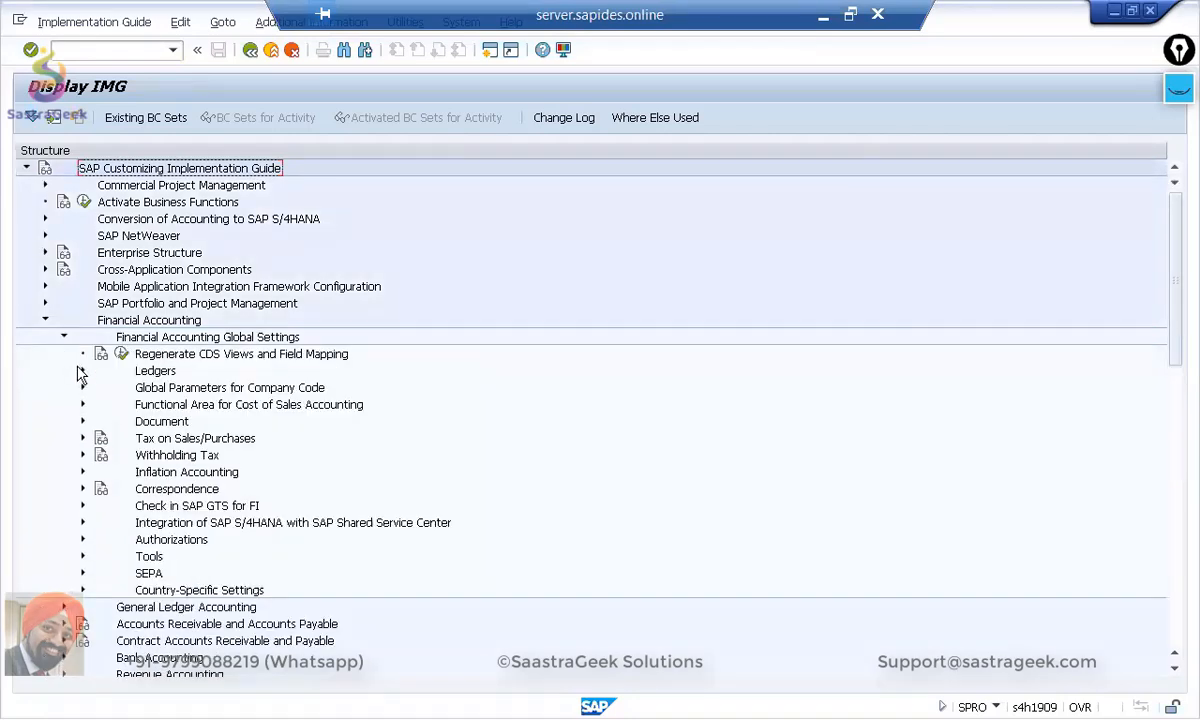
{"action": "left_click", "coordinate": [83, 371]}
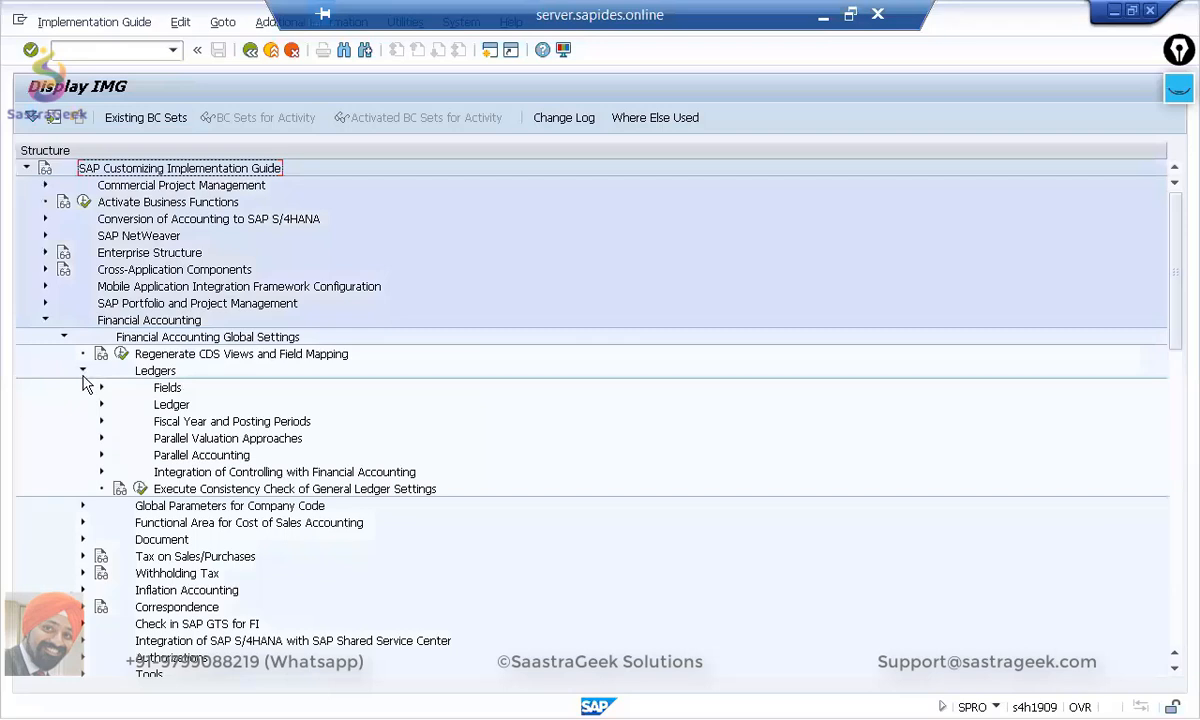
{"action": "left_click", "coordinate": [101, 422]}
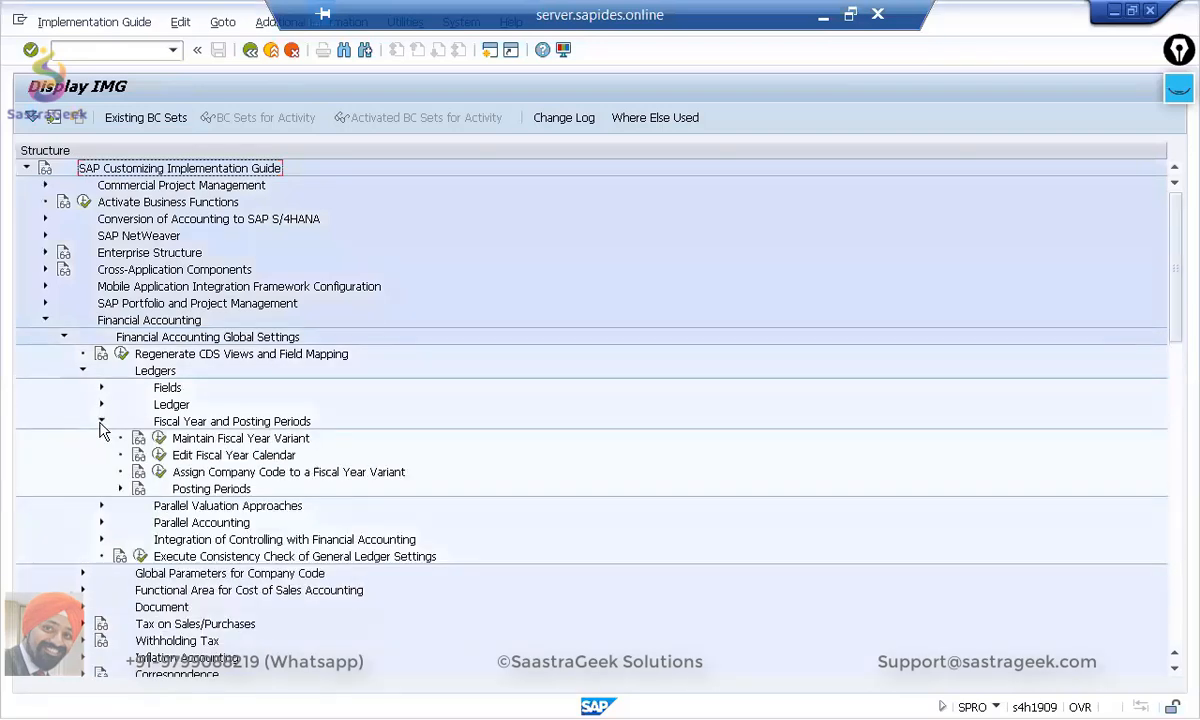
Step: Display the locked fiscal year variant assignments, check the entry for company code SG02 and return to the IMG structure
{"action": "left_click", "coordinate": [159, 472]}
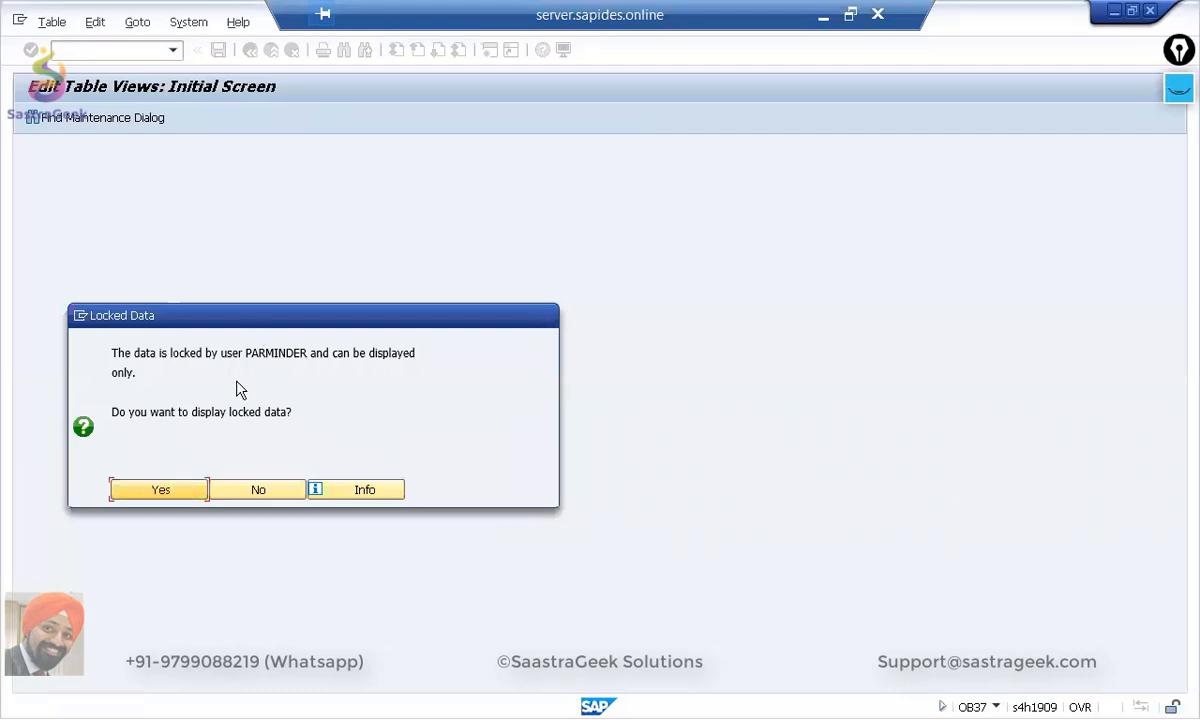
{"action": "left_click", "coordinate": [161, 493]}
{"action": "left_click", "coordinate": [193, 565]}
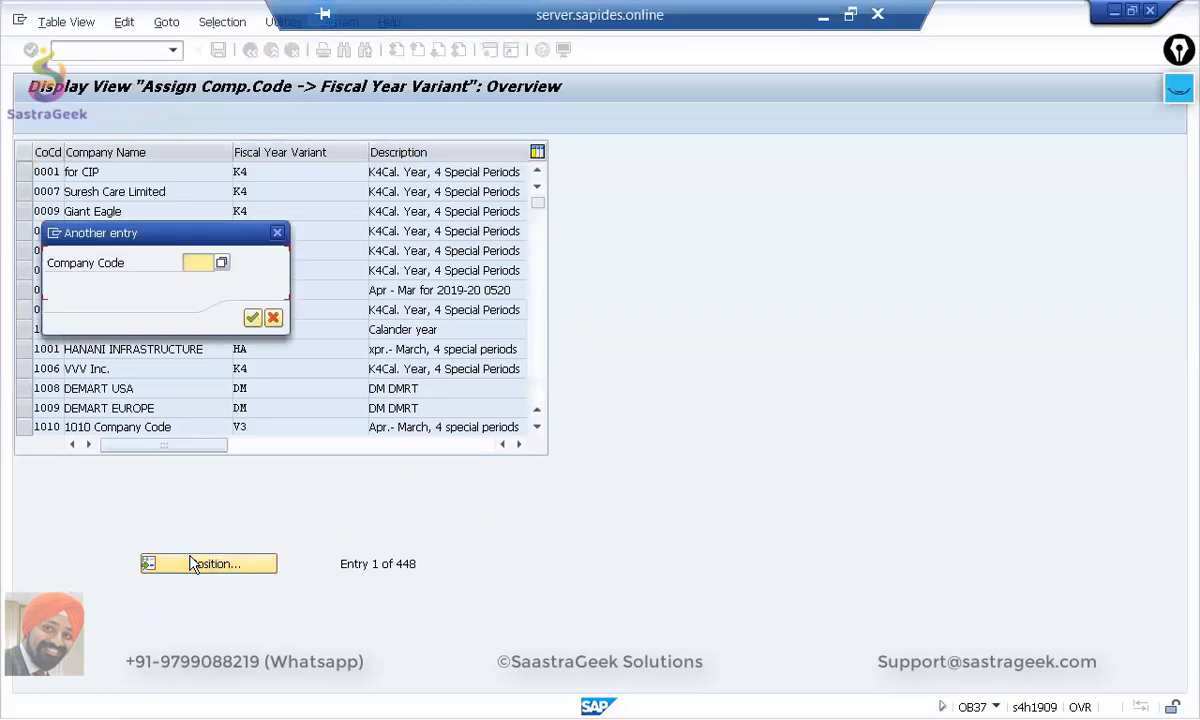
{"action": "type", "text": "sg02"}
{"action": "key", "text": "Return"}
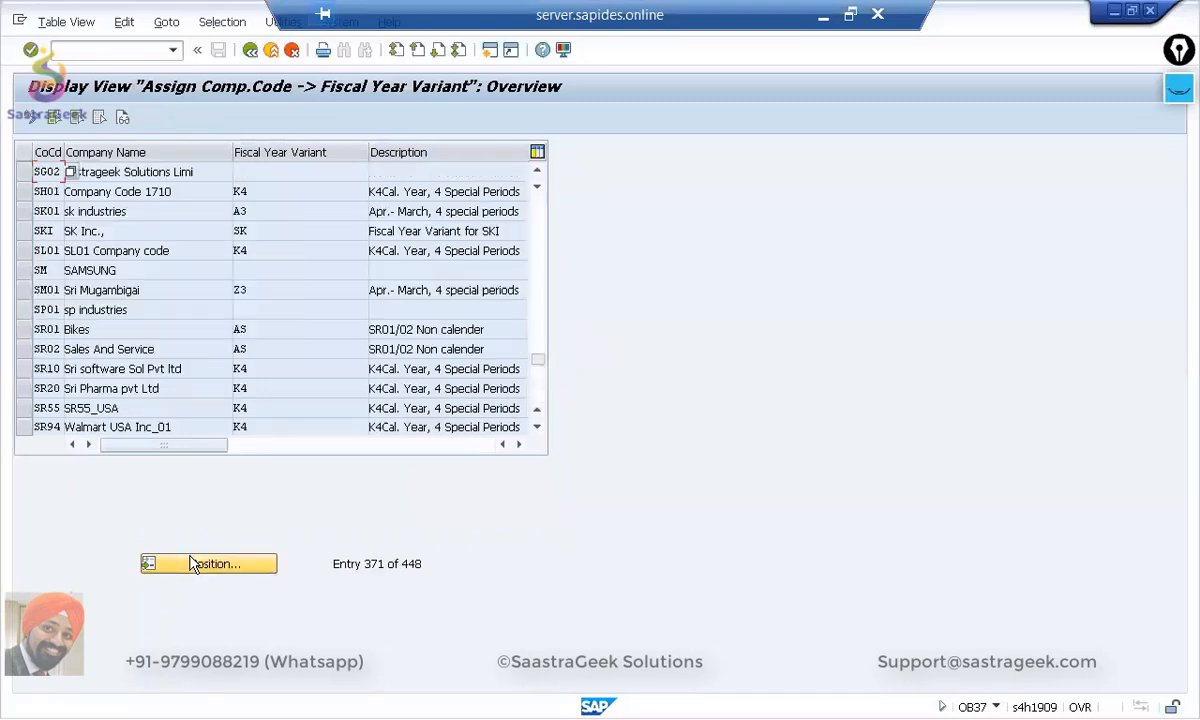
{"action": "left_click", "coordinate": [251, 50]}
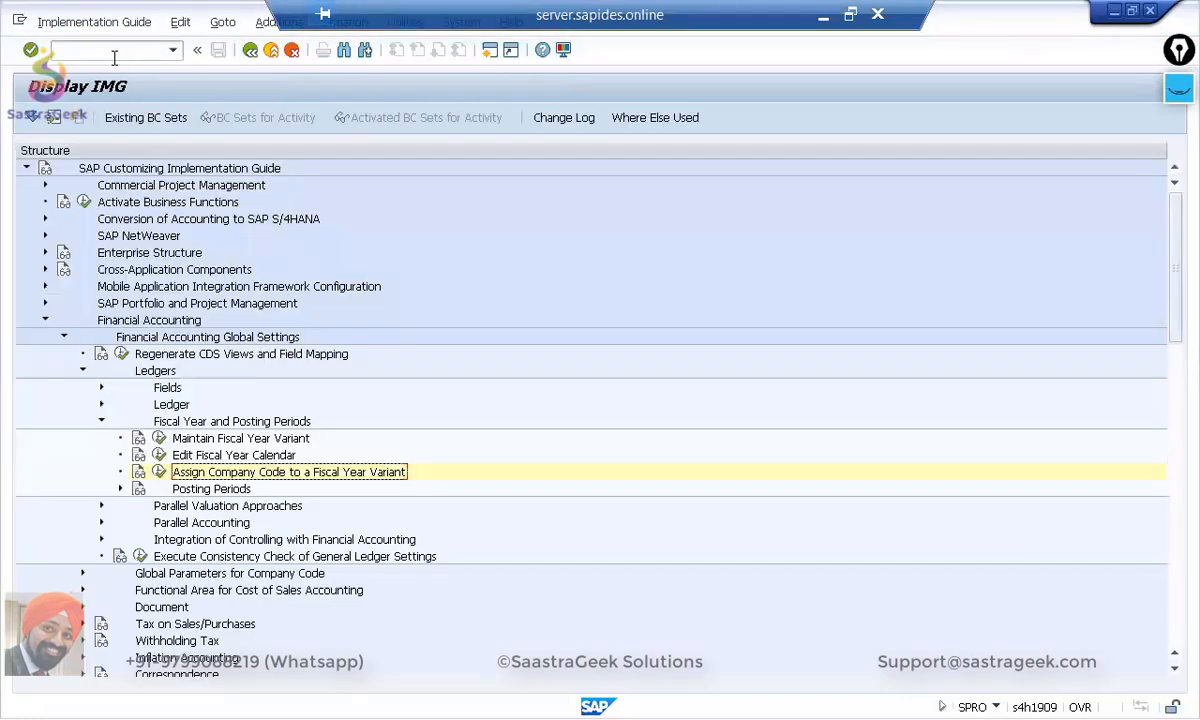
Step: Switch to the session still holding the fiscal year variant assignment, stop its transaction and return to the IMG session
{"action": "left_click", "coordinate": [114, 54]}
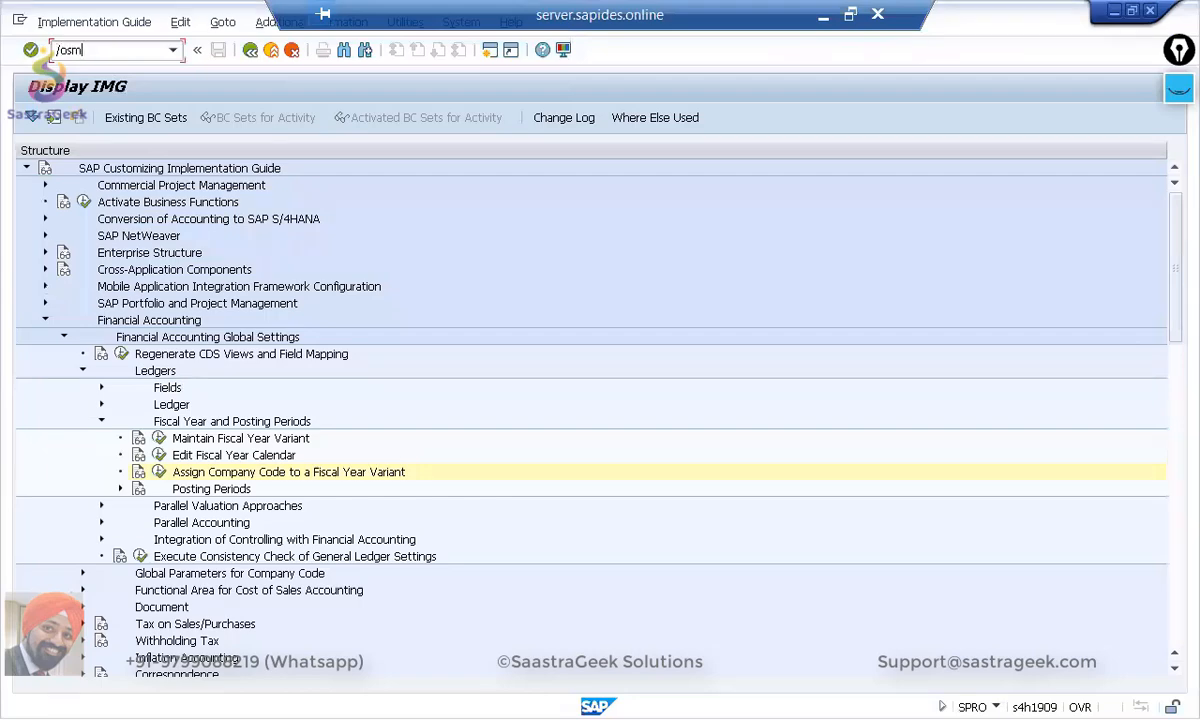
{"action": "key", "text": "alt+Tab"}
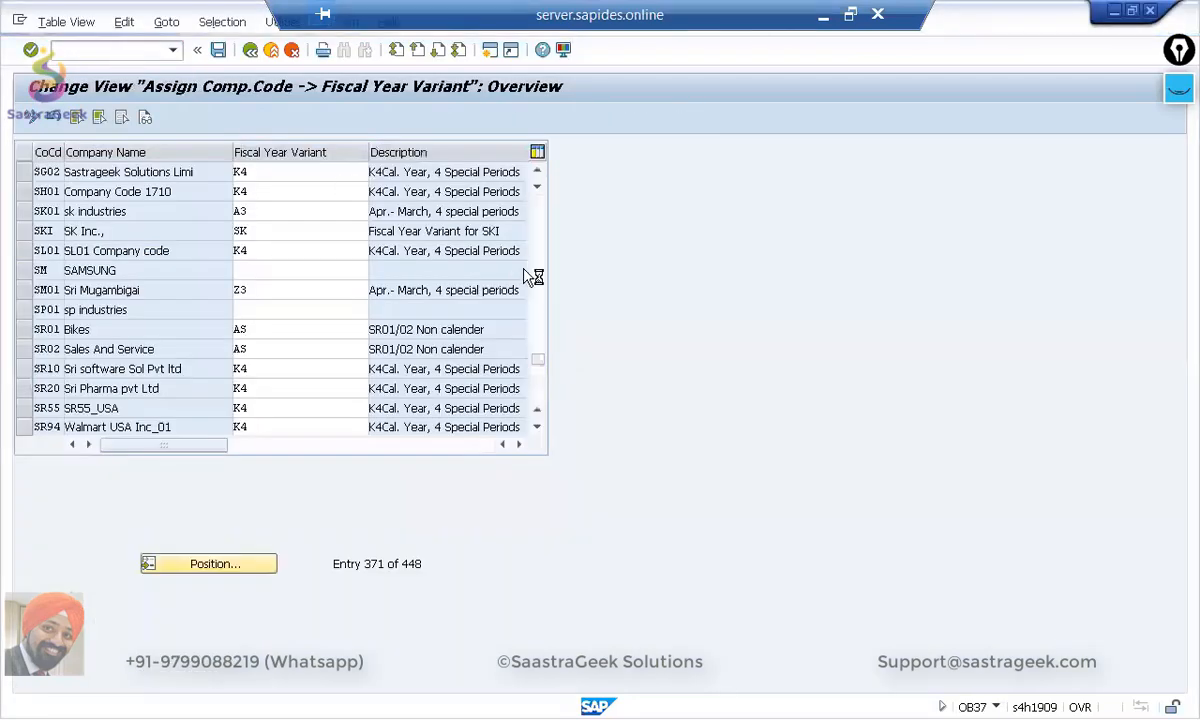
{"action": "left_click", "coordinate": [20, 20]}
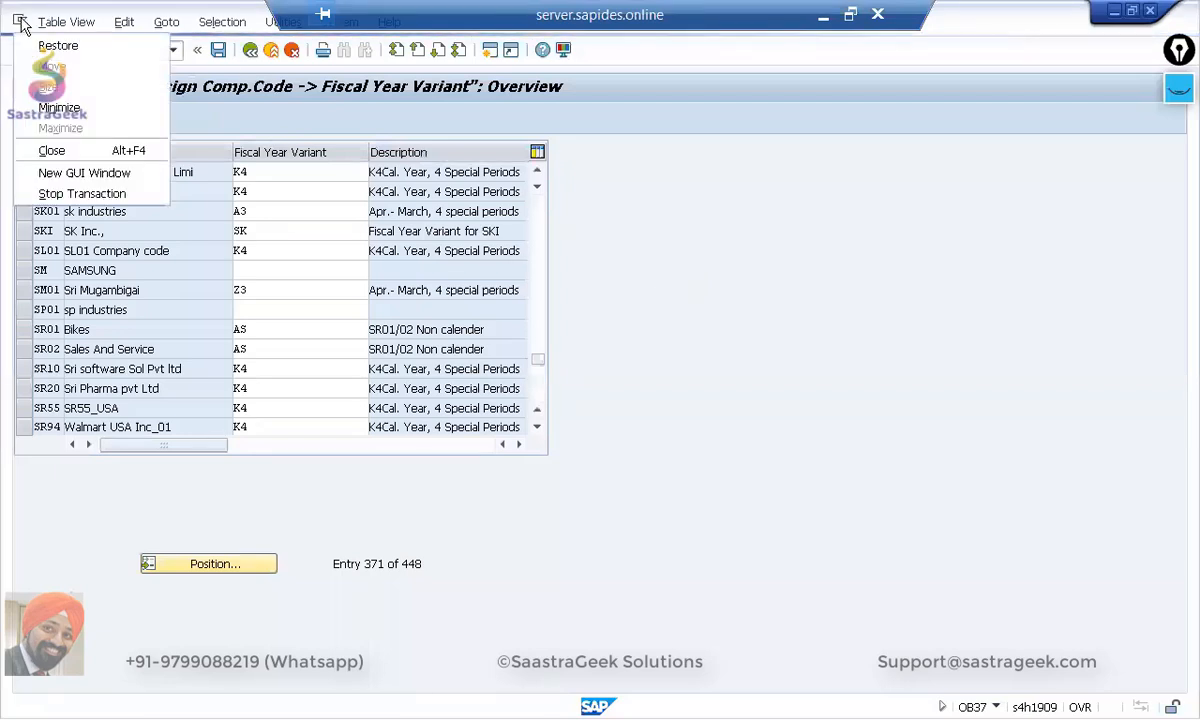
{"action": "left_click", "coordinate": [62, 194]}
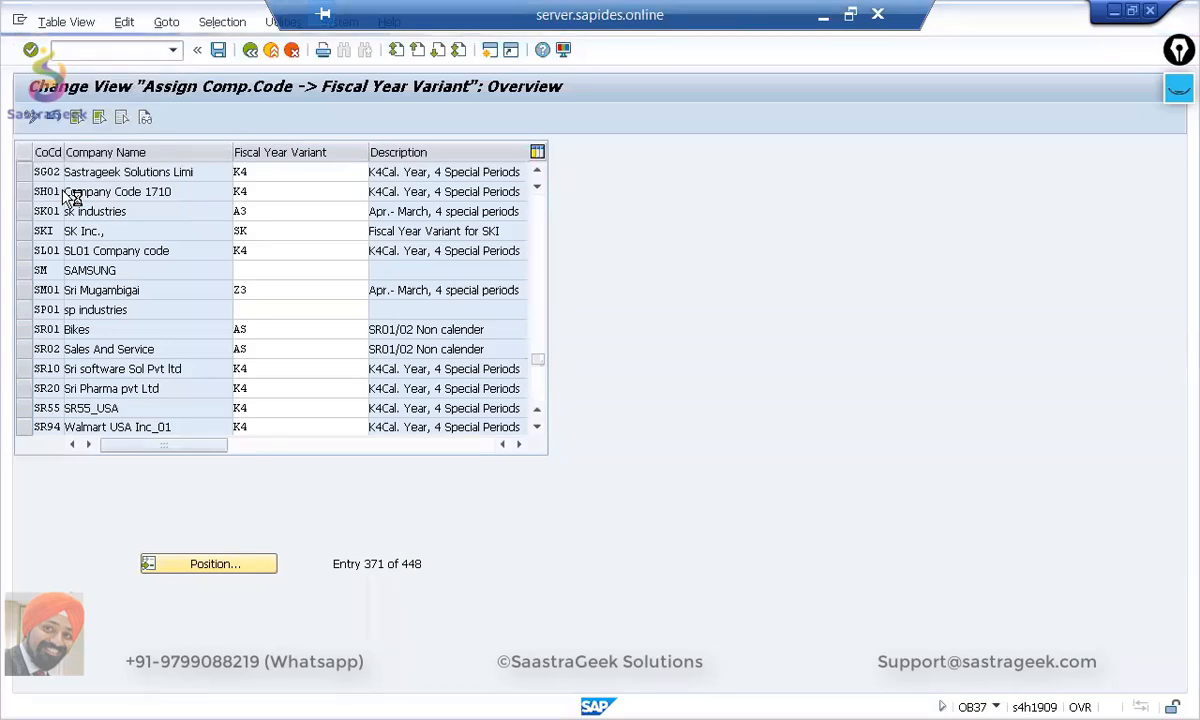
{"action": "key", "text": "alt+Tab"}
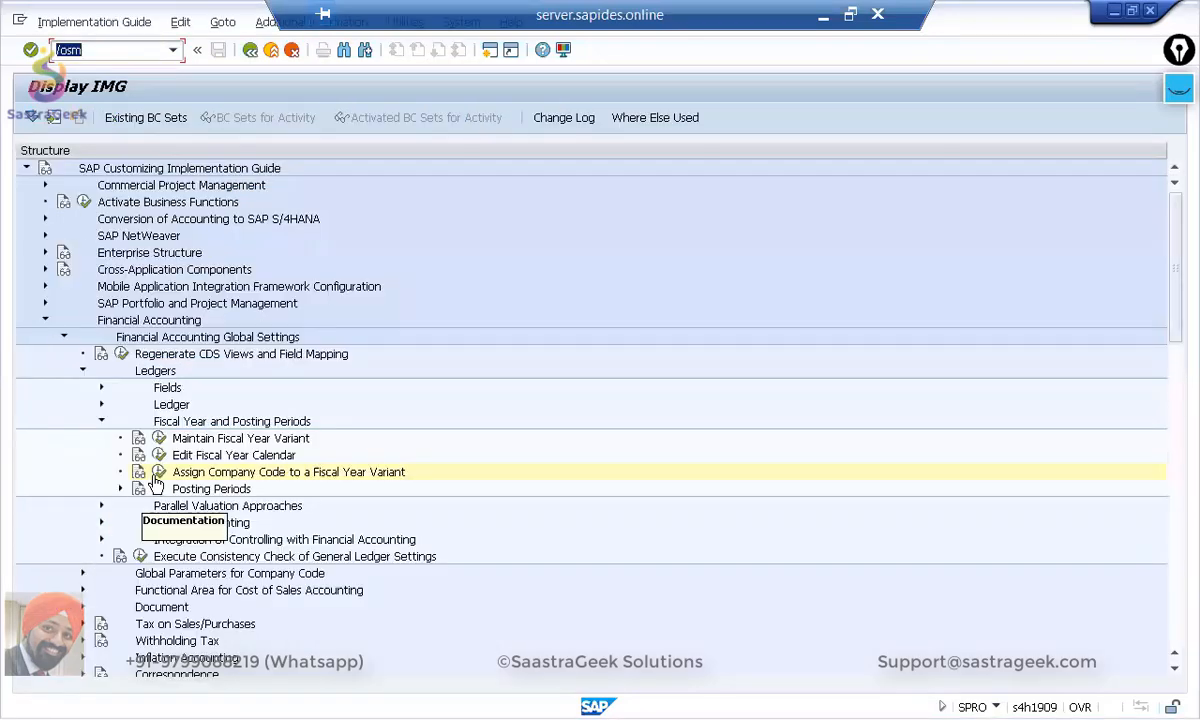
Step: Open Assign Company Code to a Fiscal Year Variant in change mode and position the list on company code SG02
{"action": "left_click", "coordinate": [159, 472]}
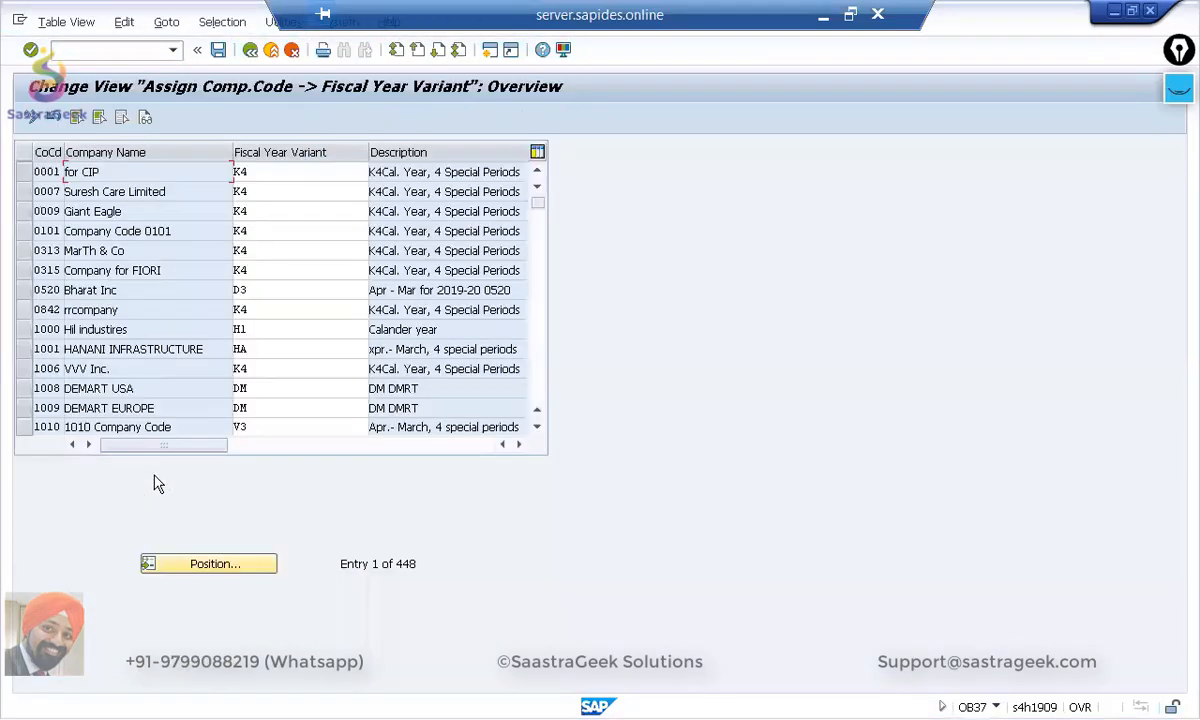
{"action": "left_click", "coordinate": [220, 566]}
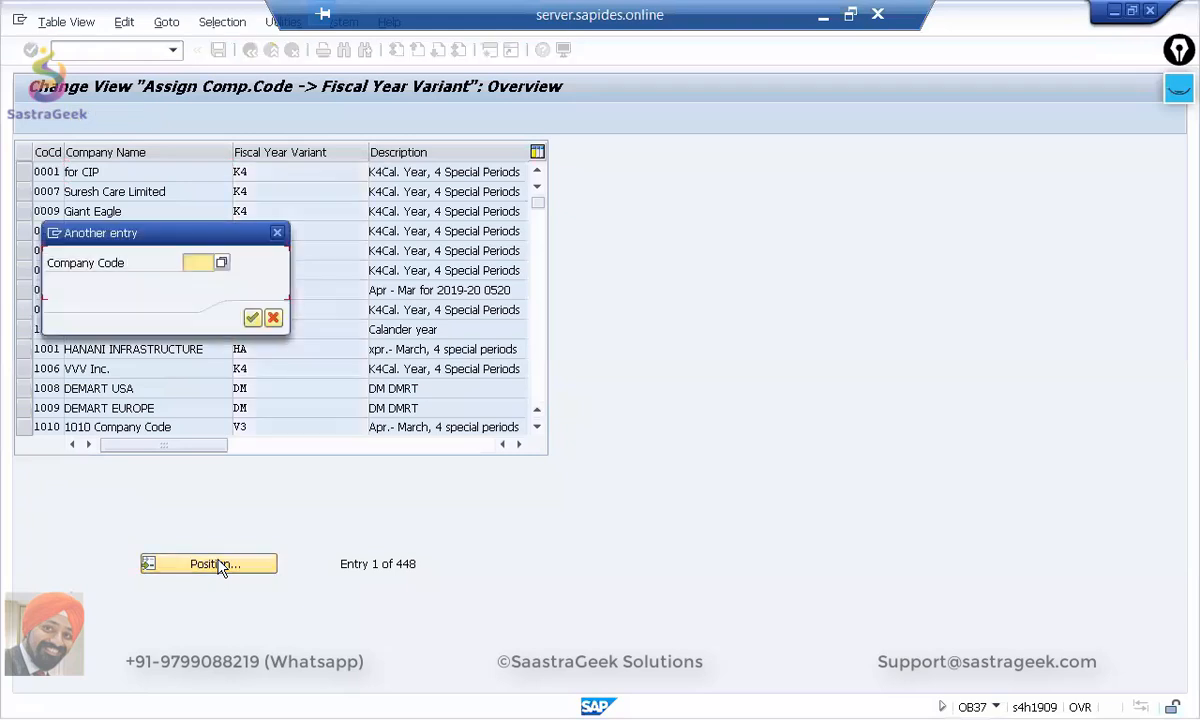
{"action": "left_click", "coordinate": [201, 262]}
{"action": "type", "text": "sg02"}
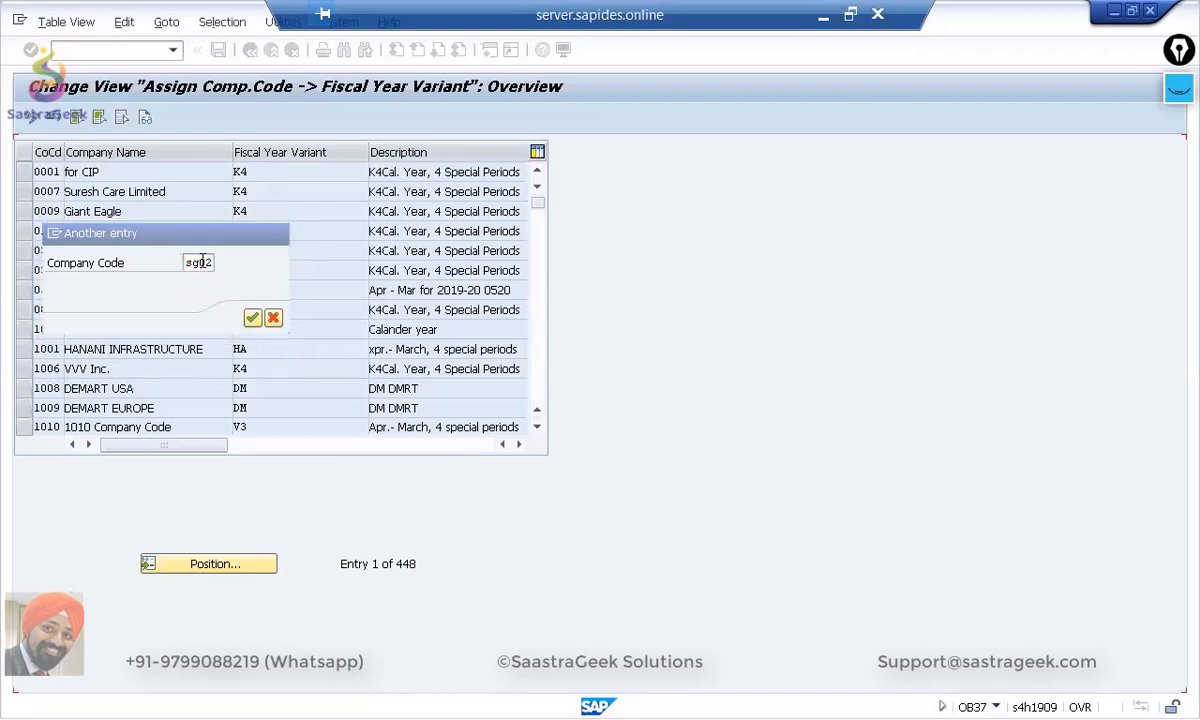
{"action": "key", "text": "Return"}
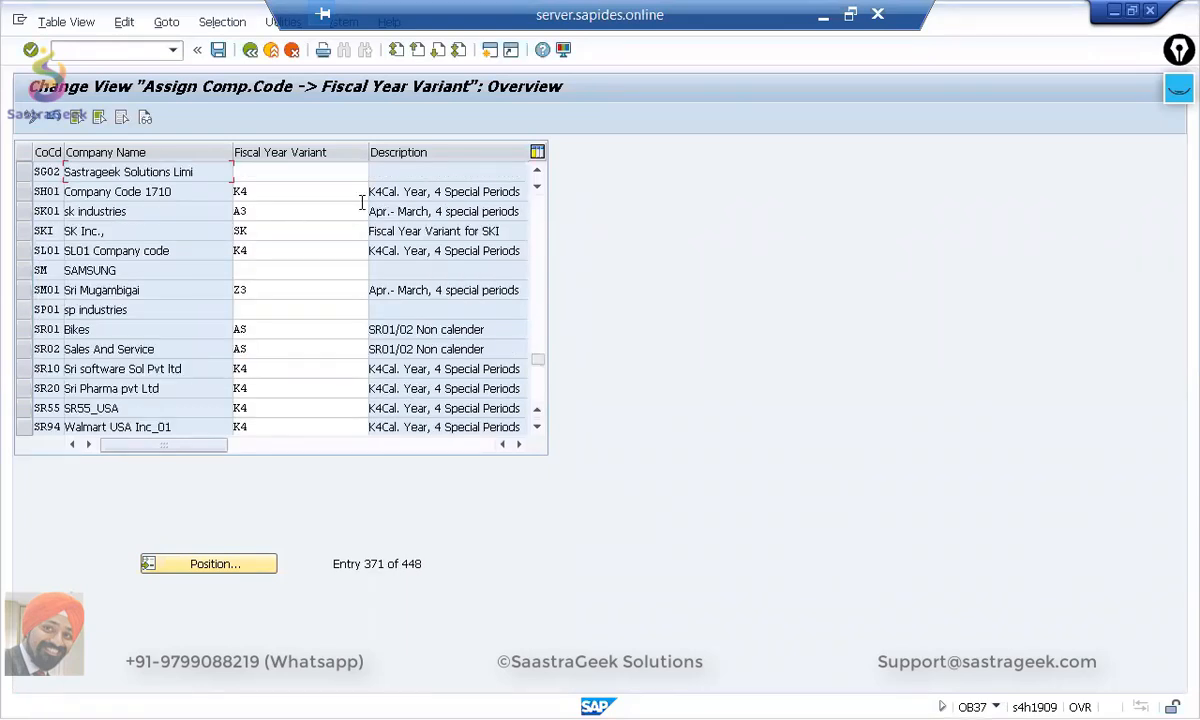
Step: Look through the available fiscal year variants, assign K4 to company code SG02 and save the entry
{"action": "left_click", "coordinate": [360, 174]}
{"action": "left_click", "coordinate": [376, 174]}
{"action": "left_click", "coordinate": [440, 418]}
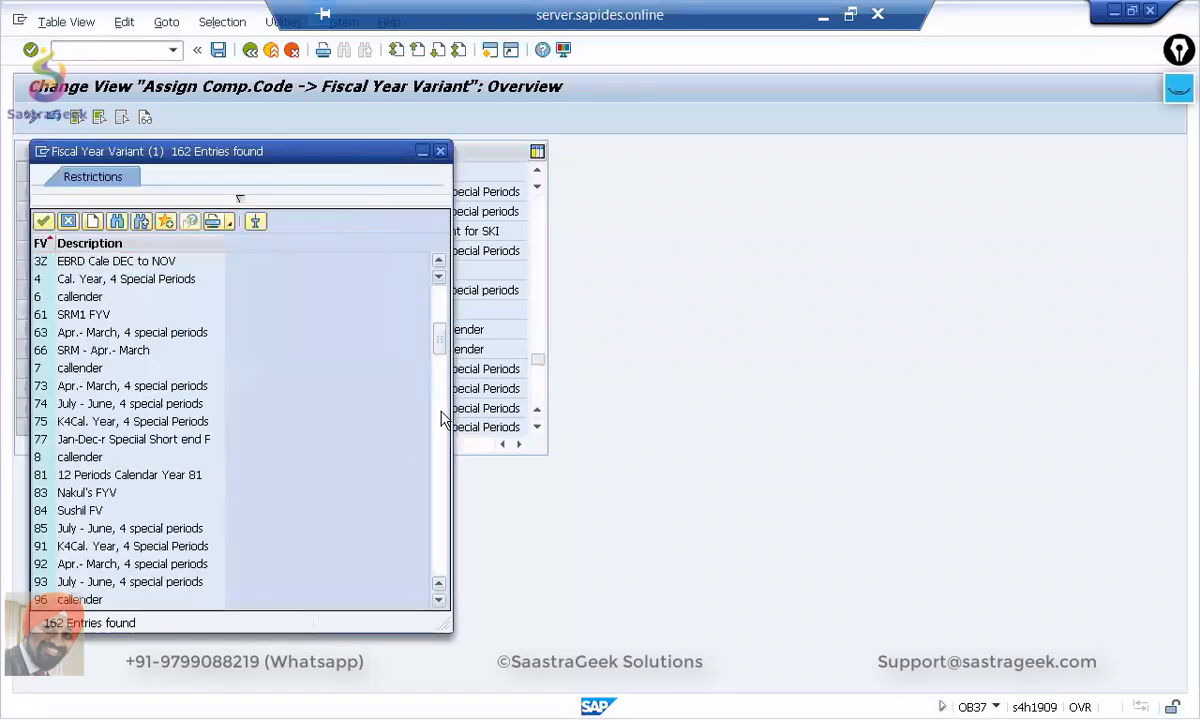
{"action": "left_click", "coordinate": [444, 506]}
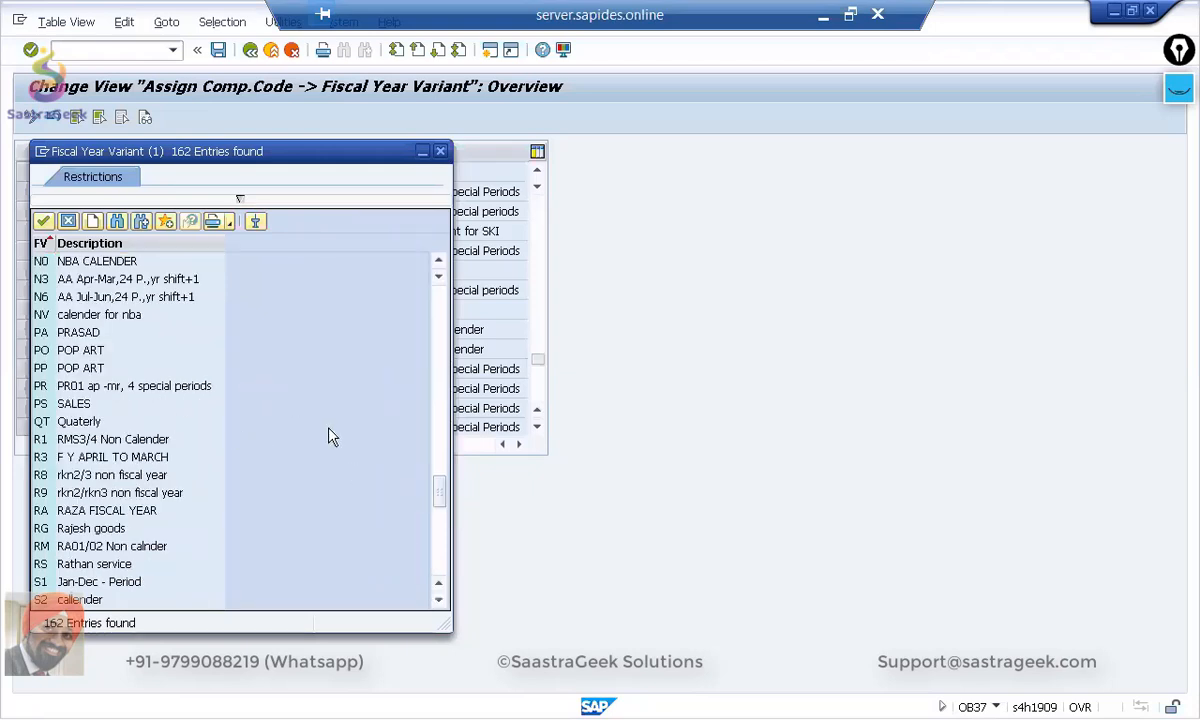
{"action": "left_click_drag", "start_coordinate": [437, 485], "coordinate": [437, 442]}
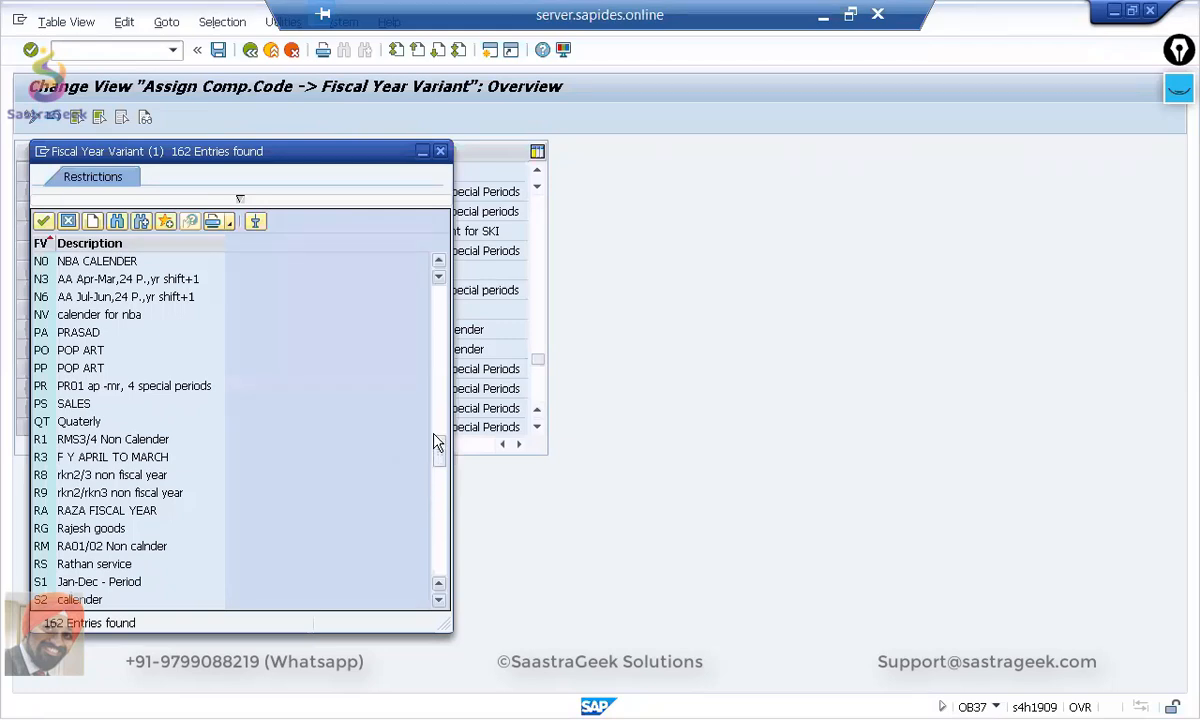
{"action": "double_click", "coordinate": [100, 404]}
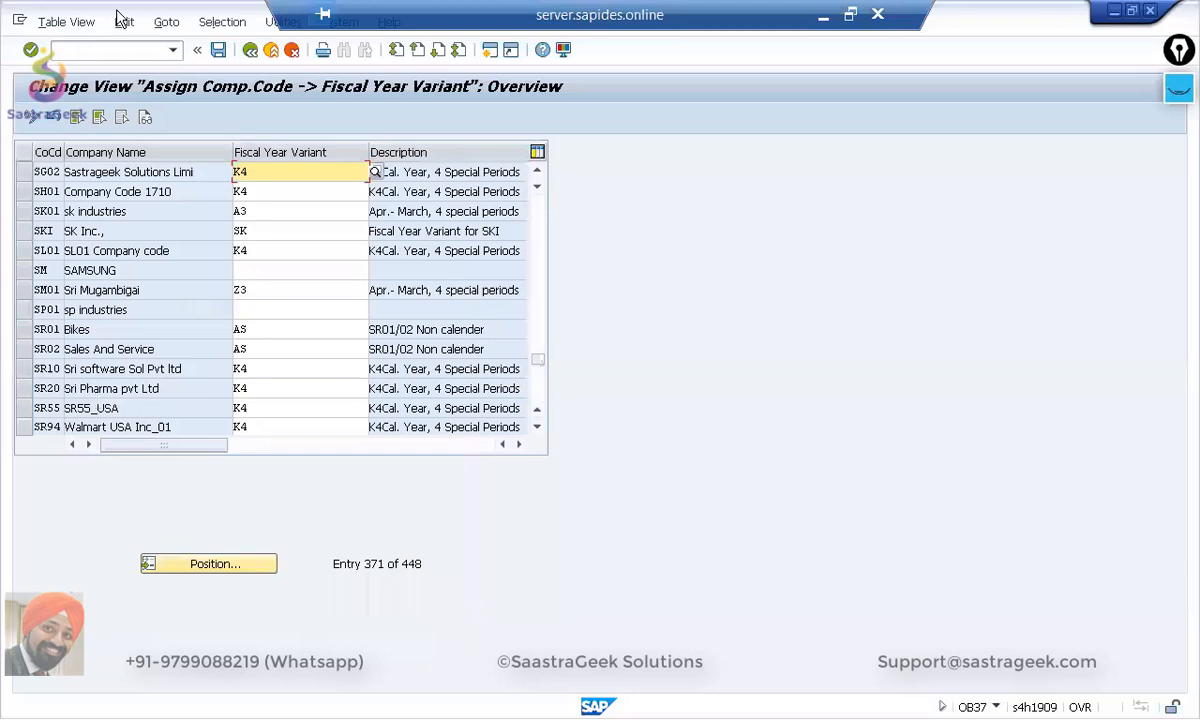
{"action": "left_click", "coordinate": [218, 50]}
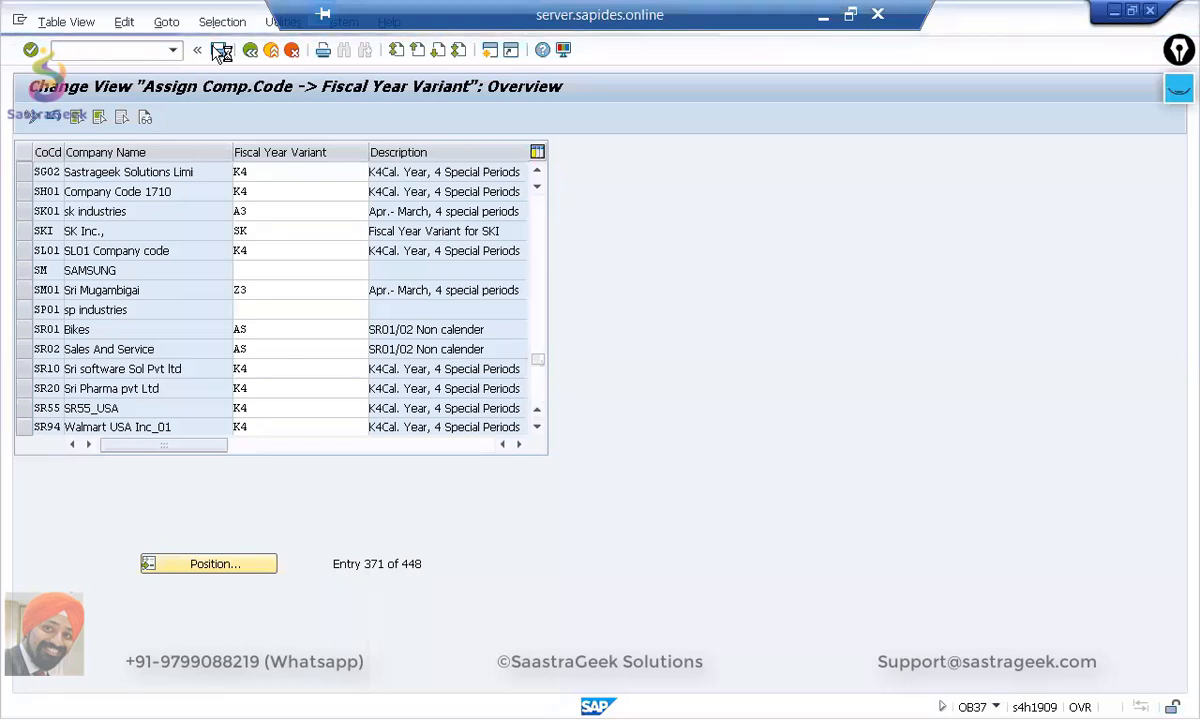
Step: Switch to the session showing SAP Easy Access, start transaction SPRO and display the SAP Reference IMG
{"action": "key", "text": "alt+Tab"}
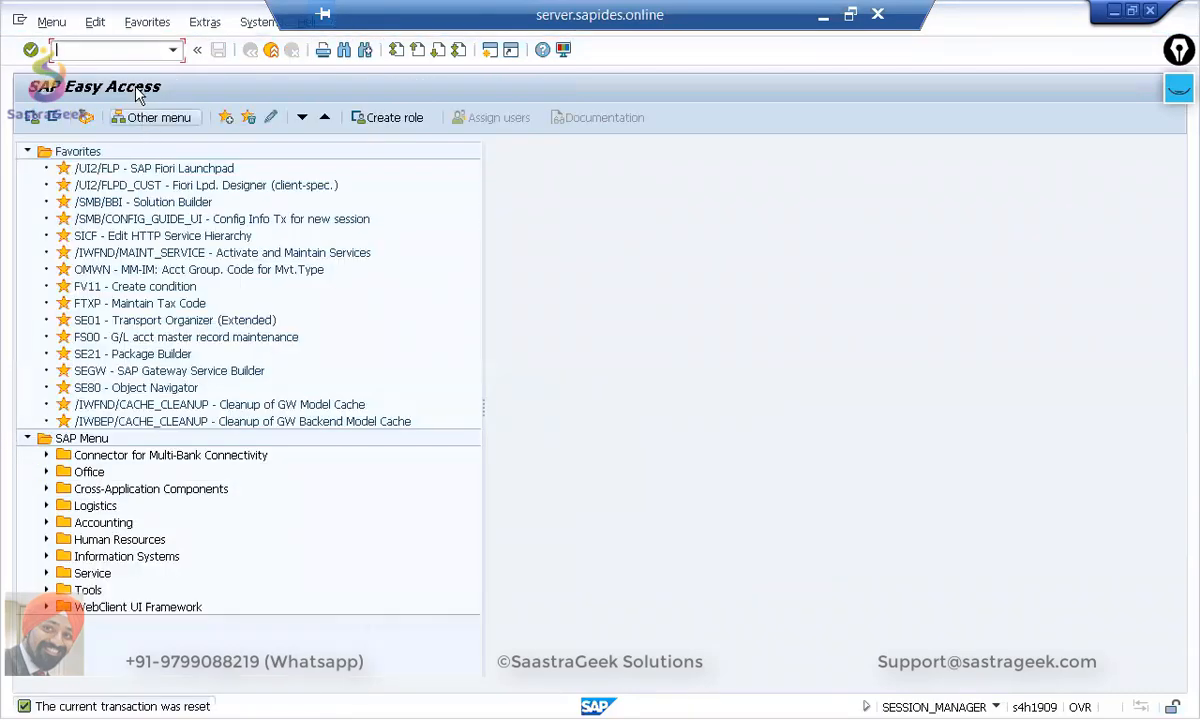
{"action": "type", "text": "se80"}
{"action": "key", "text": "Return"}
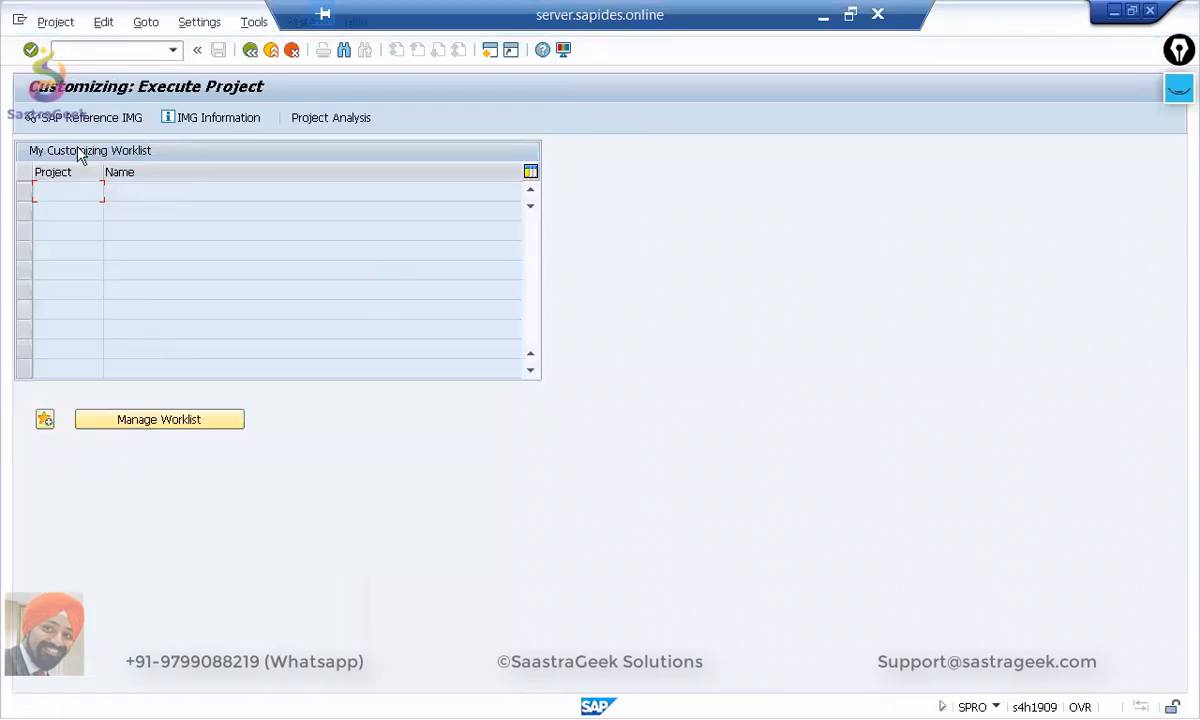
{"action": "left_click", "coordinate": [70, 120]}
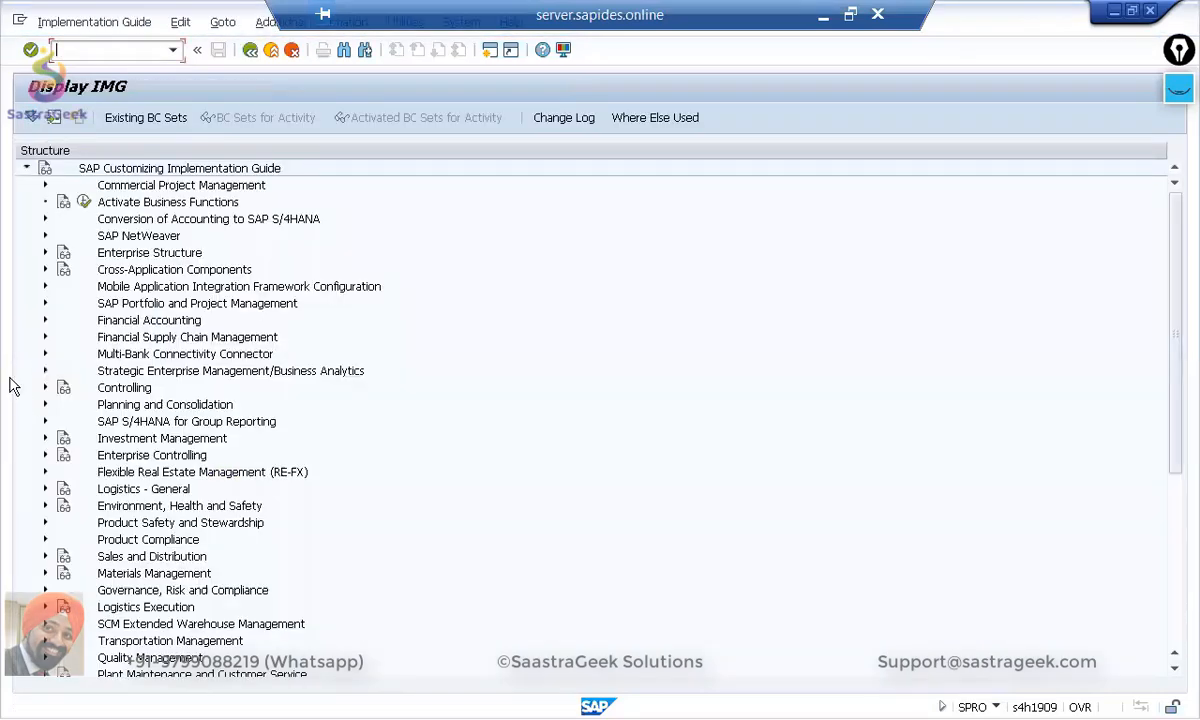
Step: Expand Financial Accounting Global Settings down to Ledgers and open its Fiscal Year and Posting Periods and Fields nodes
{"action": "left_click", "coordinate": [44, 320]}
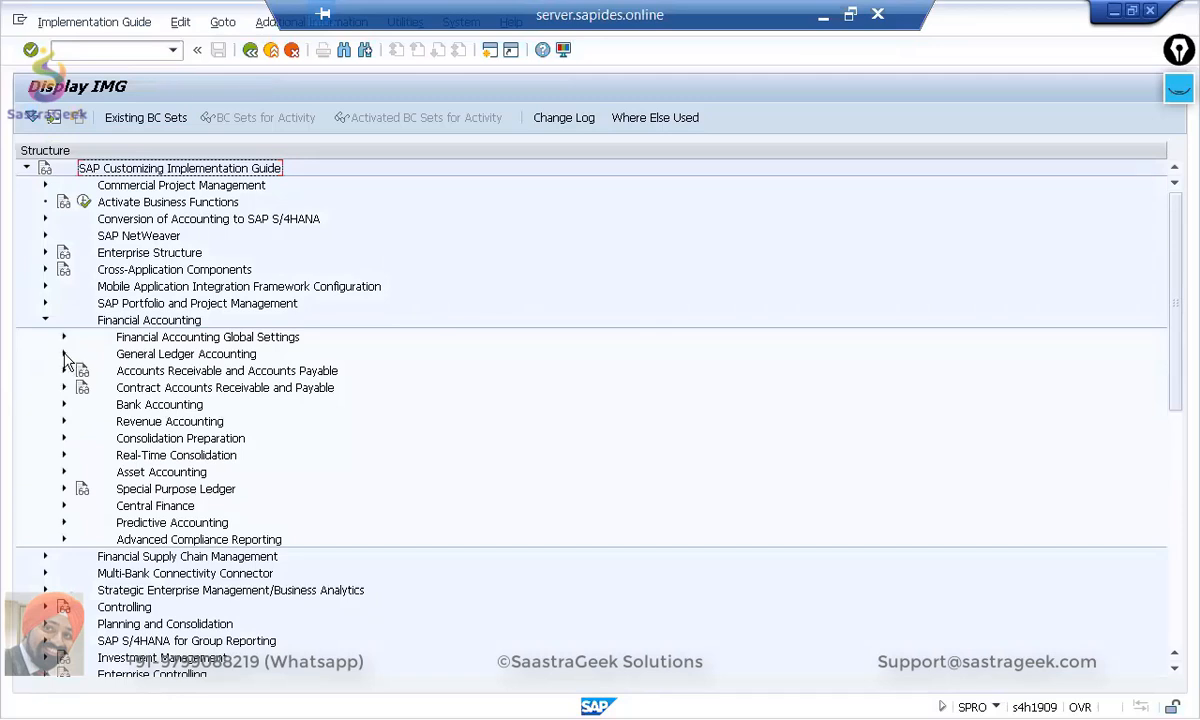
{"action": "left_click", "coordinate": [64, 337]}
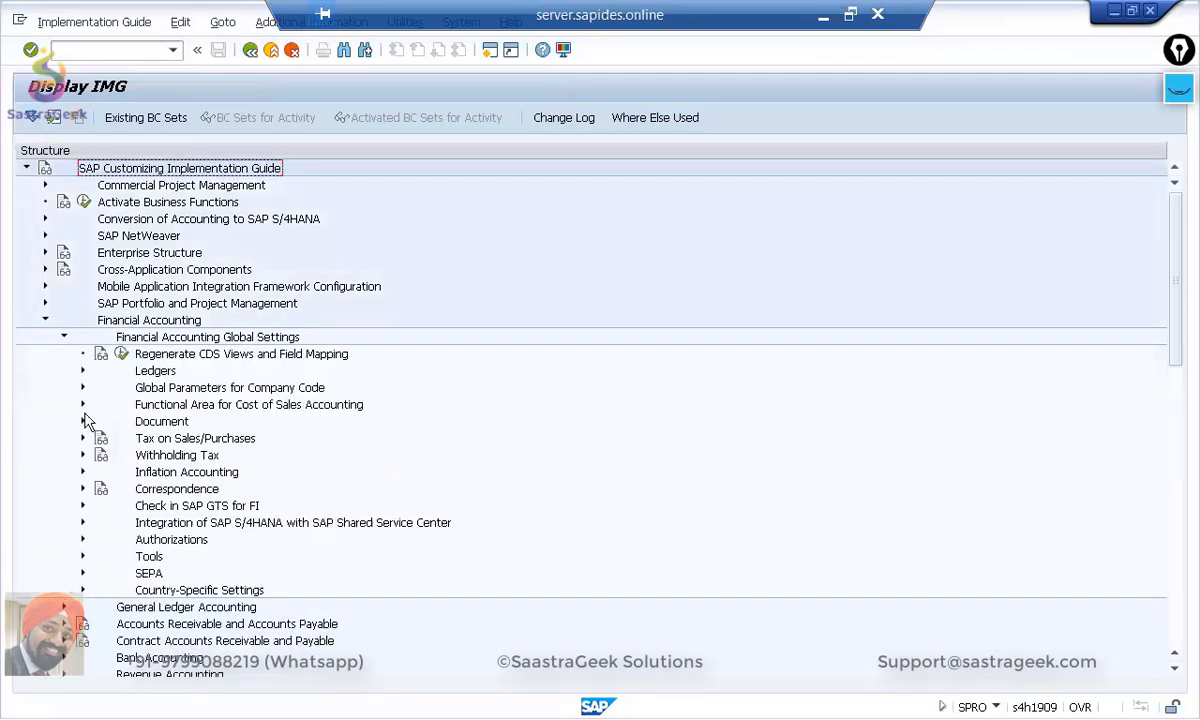
{"action": "left_click", "coordinate": [82, 370]}
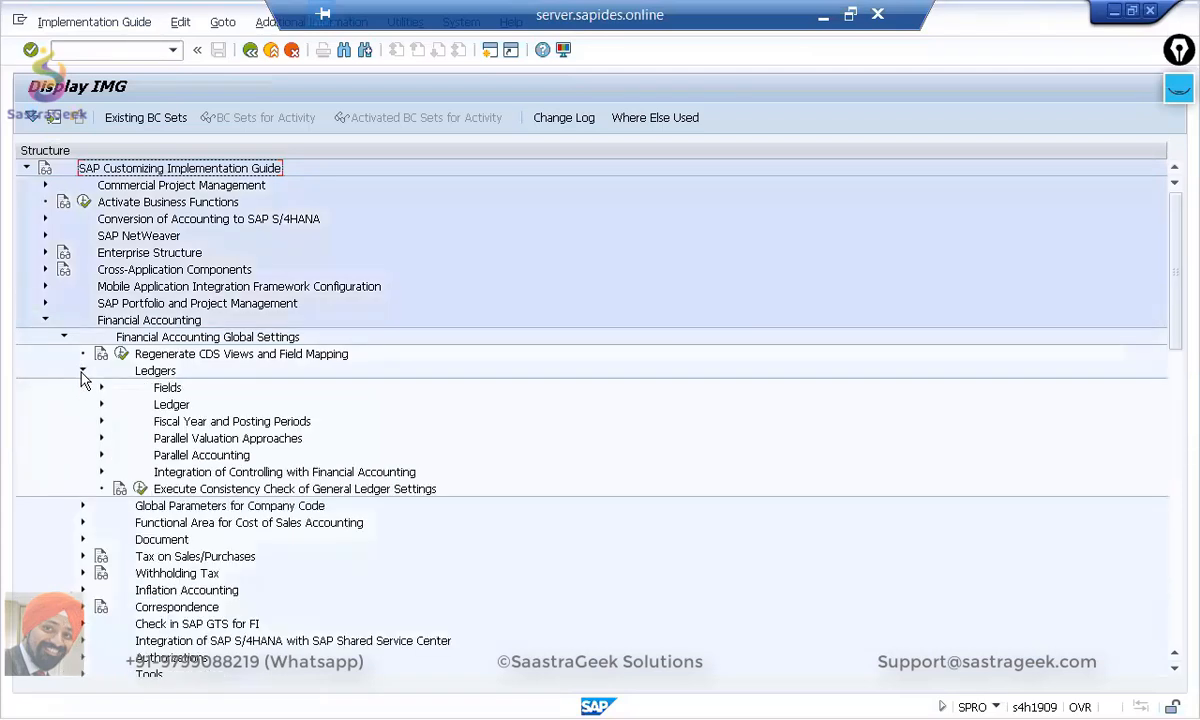
{"action": "left_click", "coordinate": [101, 421]}
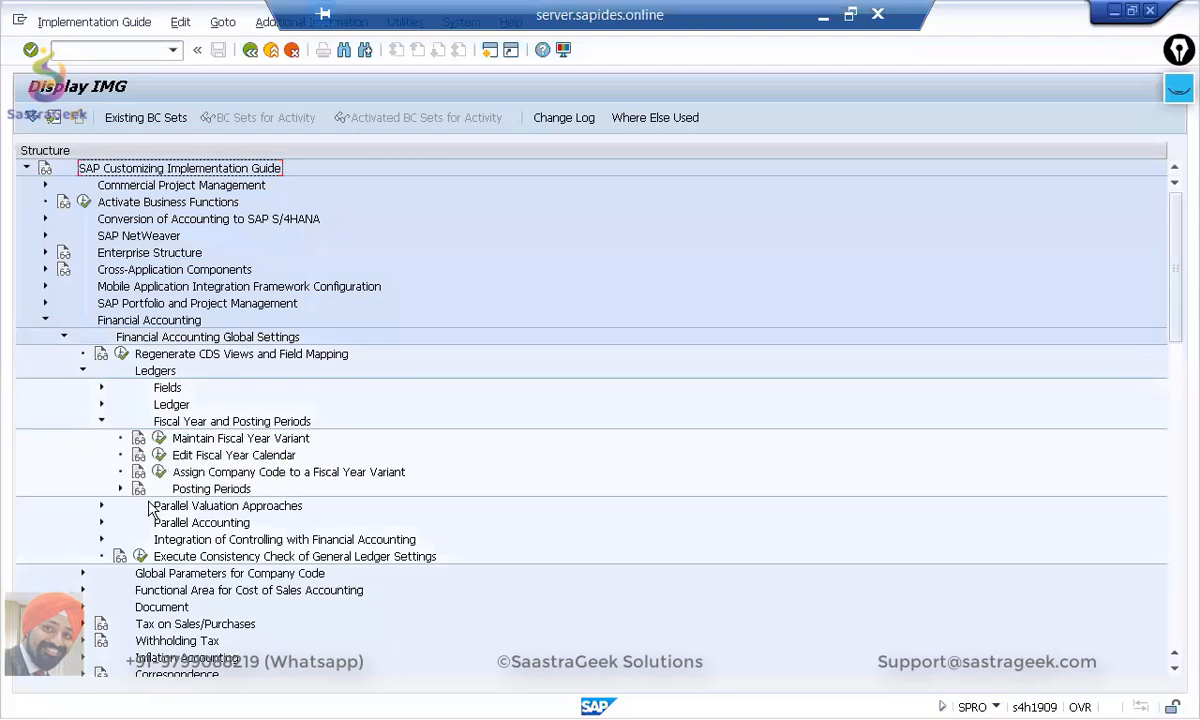
{"action": "left_click", "coordinate": [101, 387]}
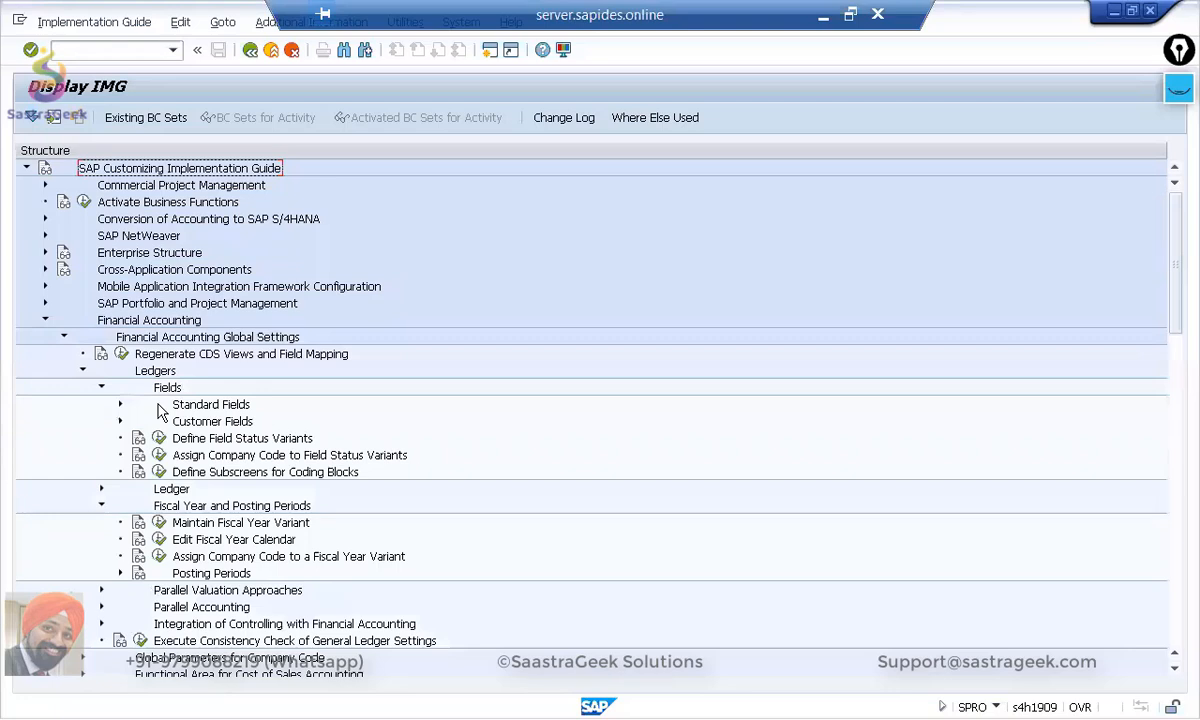
Step: Check the Standard Fields node, then start Define Field Status Variants and display the locked data
{"action": "left_click", "coordinate": [120, 405]}
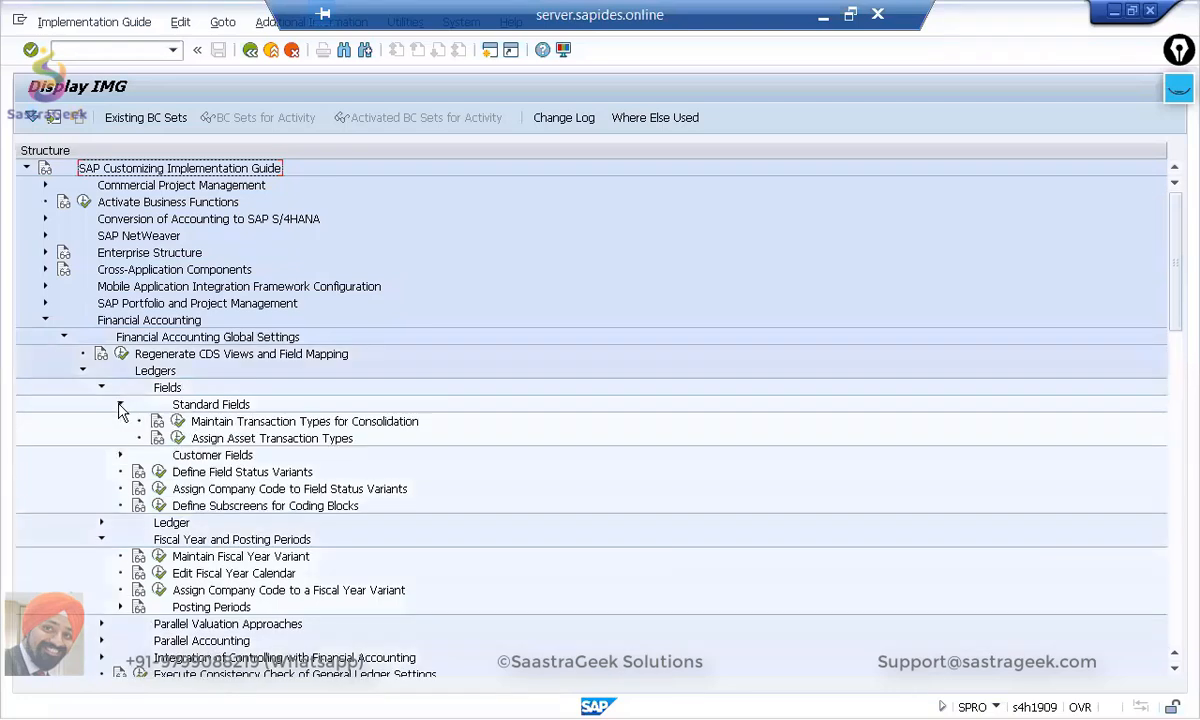
{"action": "left_click", "coordinate": [120, 405]}
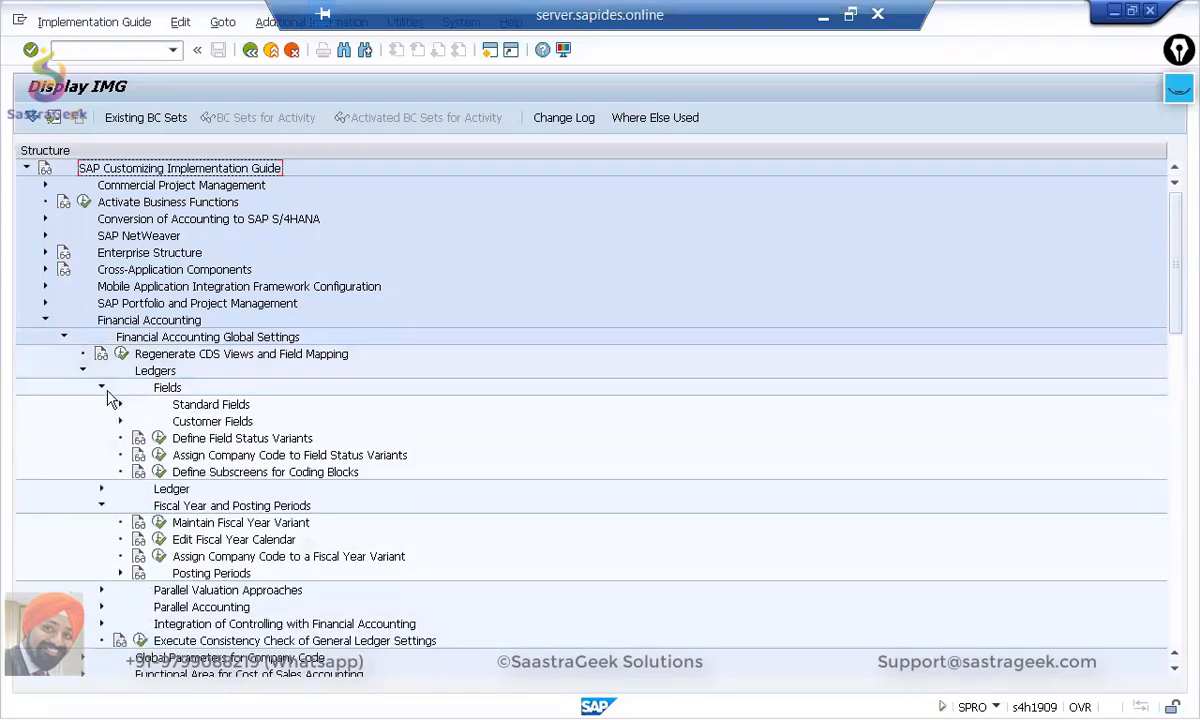
{"action": "left_click", "coordinate": [195, 438]}
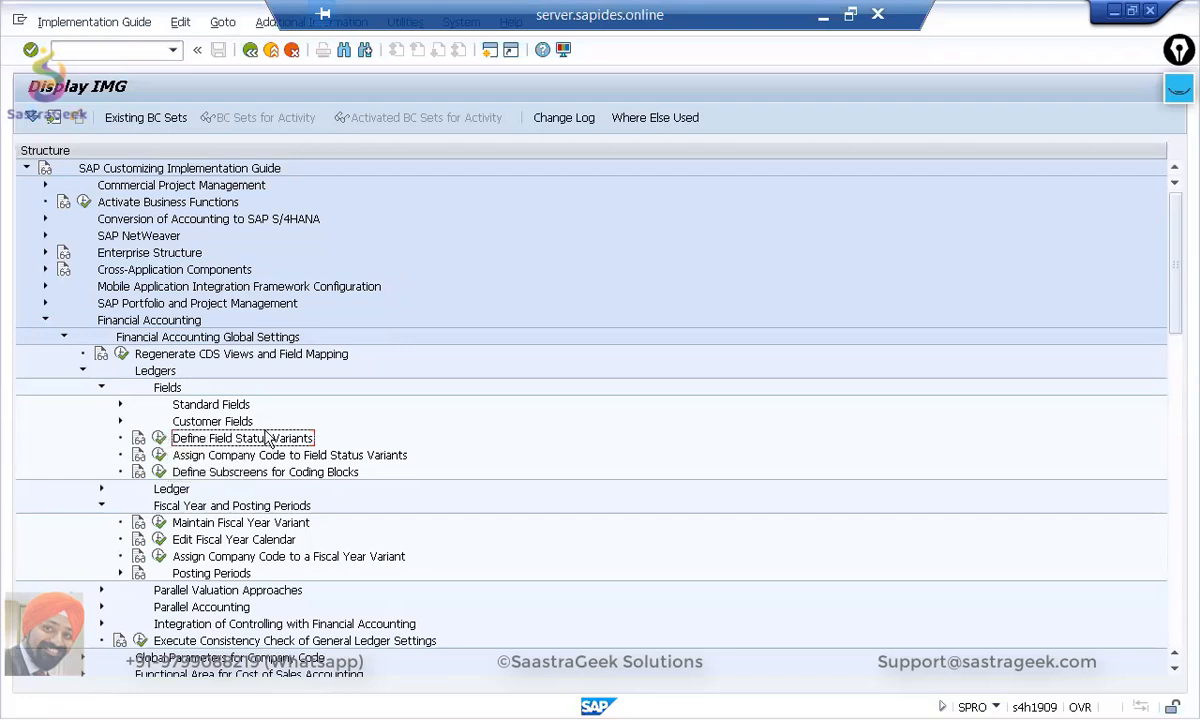
{"action": "left_click", "coordinate": [159, 439]}
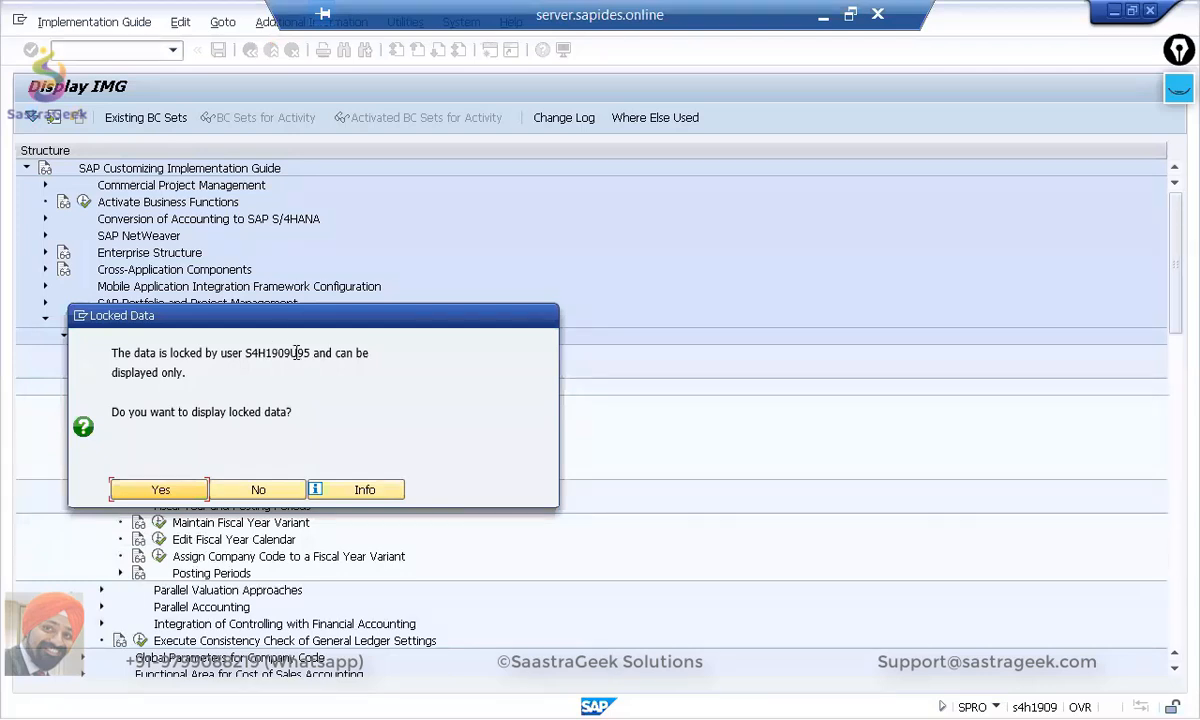
{"action": "left_click", "coordinate": [167, 490]}
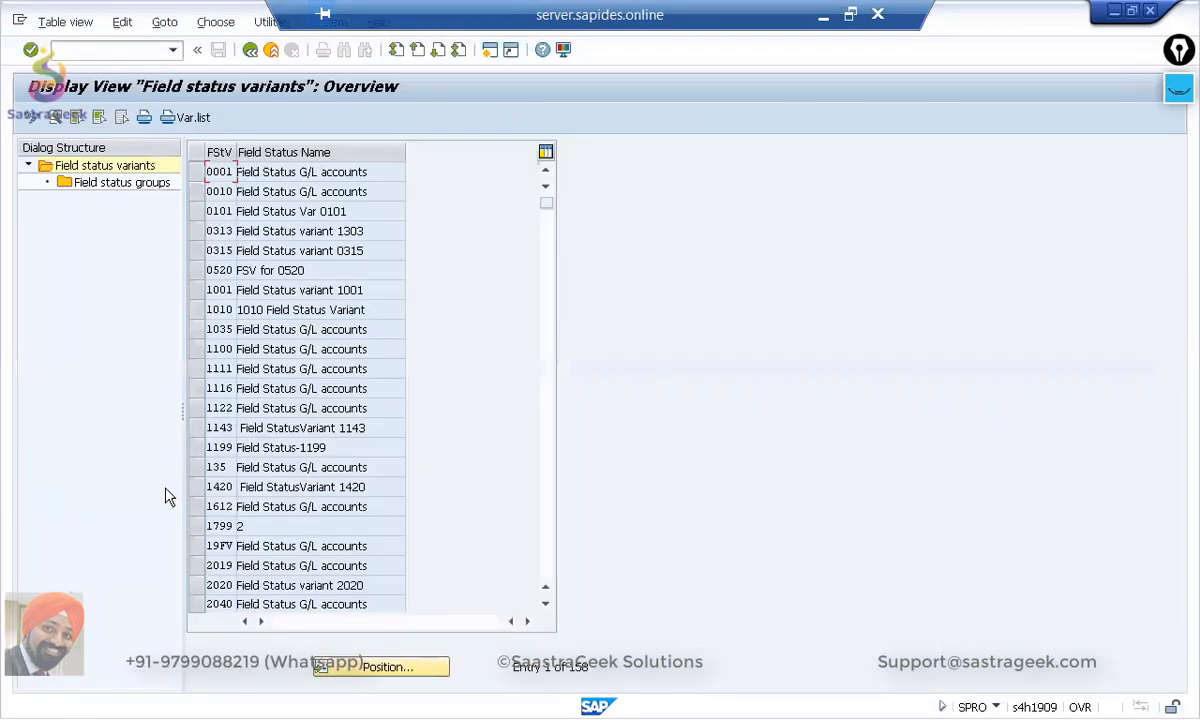
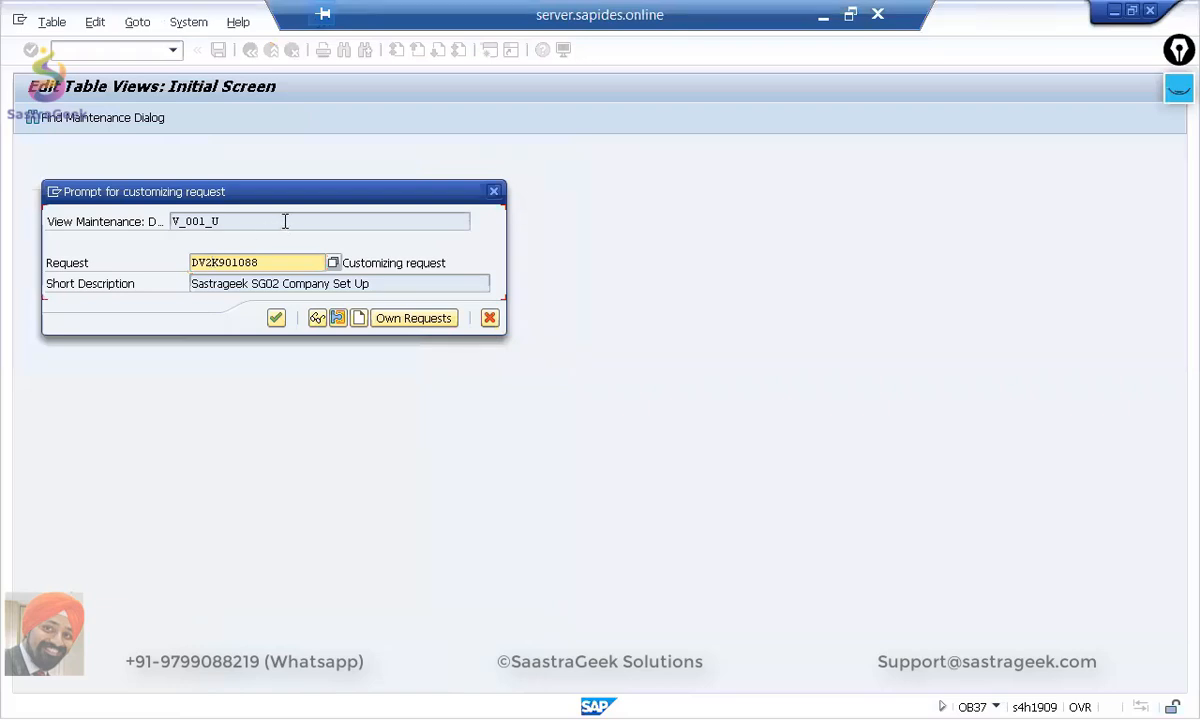
Step: Save the fiscal year variant assignment under customizing request DV2K901088, return to the IMG and switch back to the field status variants session
{"action": "left_click", "coordinate": [277, 319]}
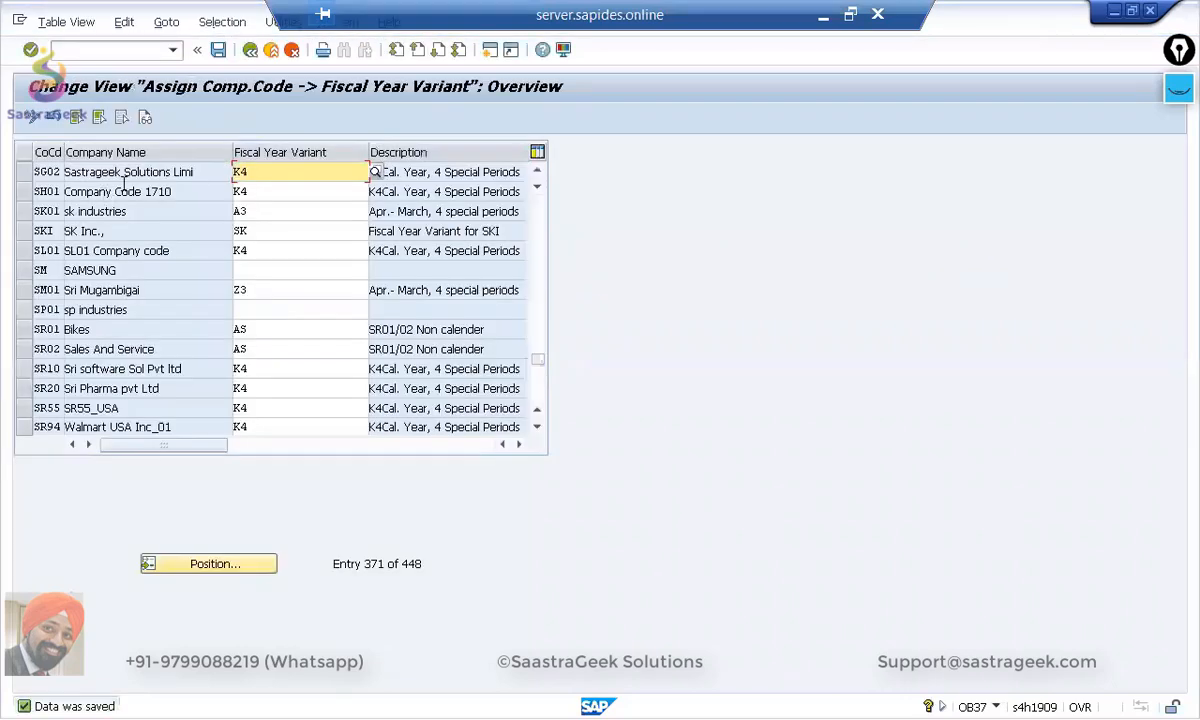
{"action": "left_click", "coordinate": [250, 51]}
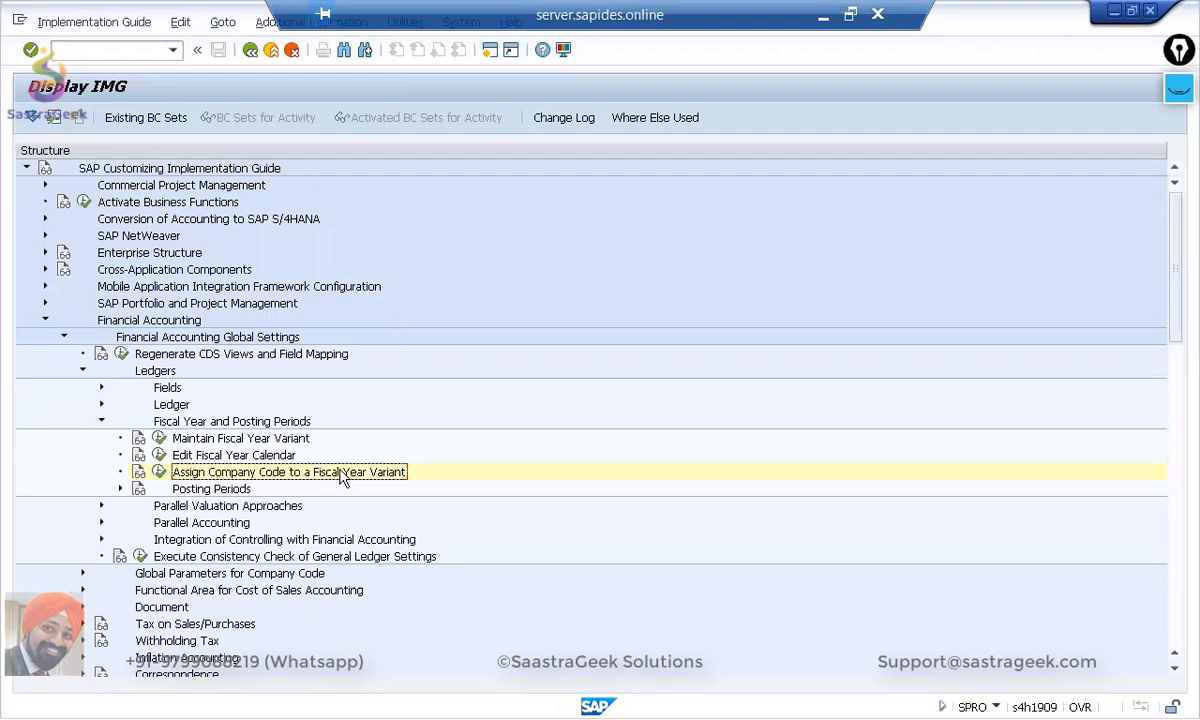
{"action": "key", "text": "alt+Tab"}
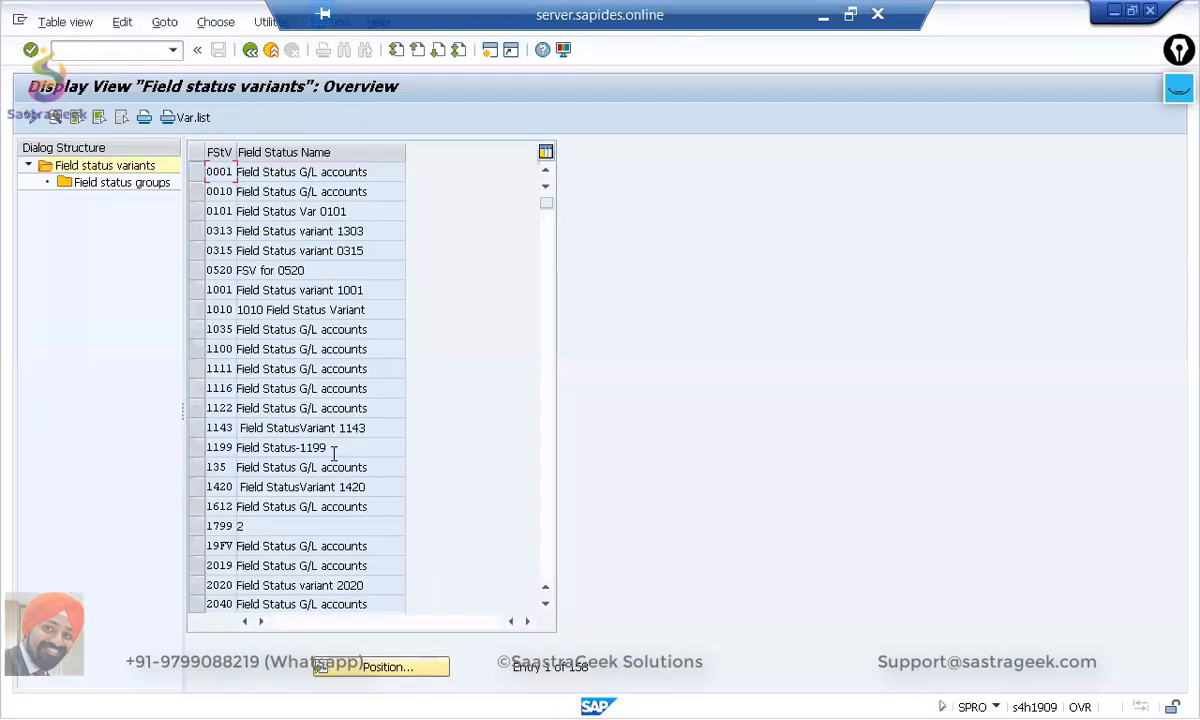
Step: Look through the field status variants, position the list on SG01 and select that entry
{"action": "left_click", "coordinate": [547, 270]}
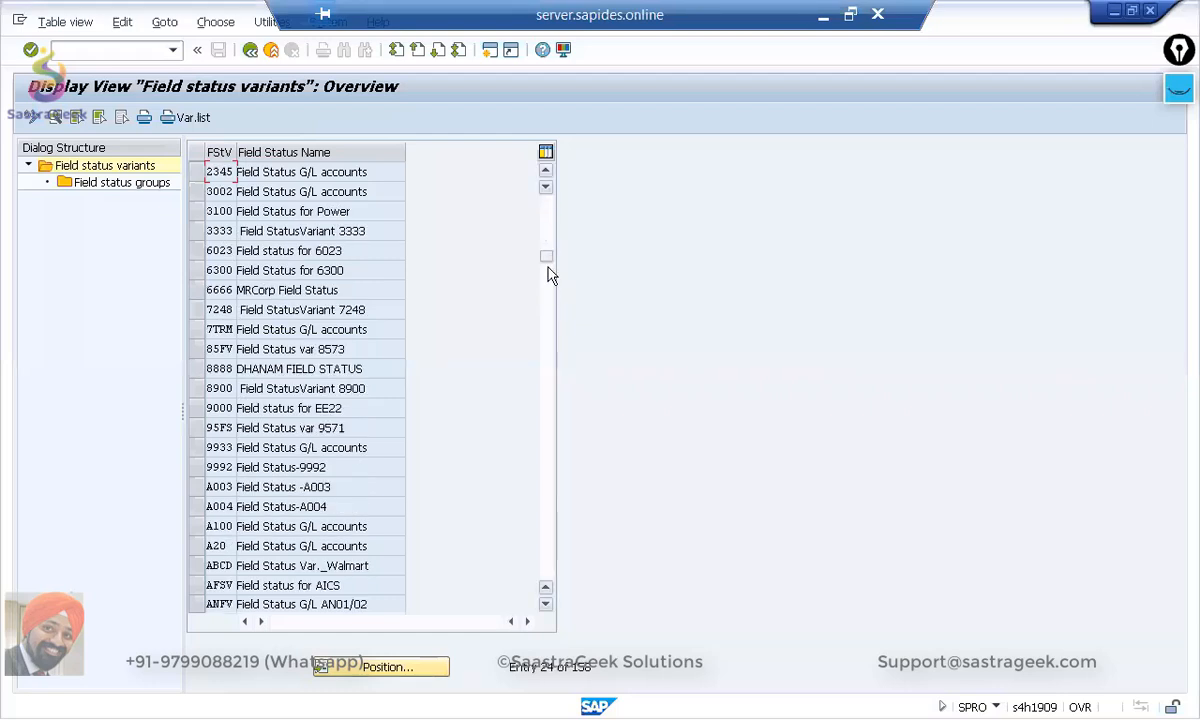
{"action": "left_click_drag", "start_coordinate": [546, 257], "coordinate": [547, 187]}
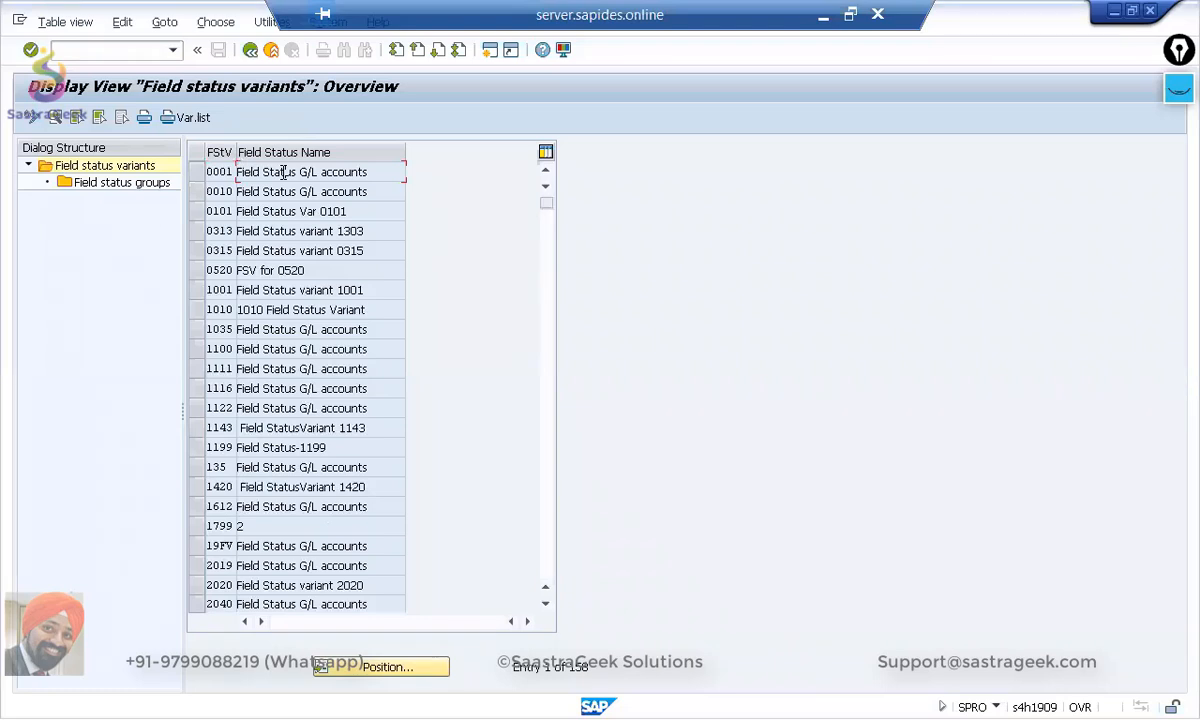
{"action": "left_click", "coordinate": [400, 668]}
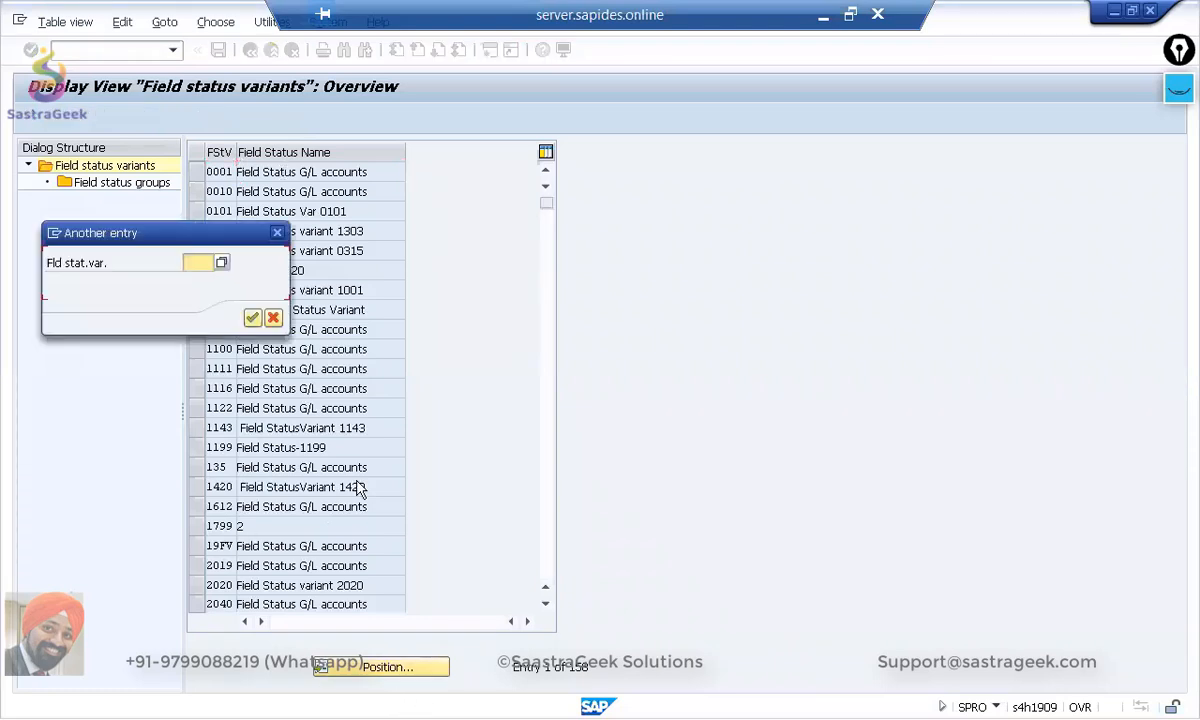
{"action": "type", "text": "SG01"}
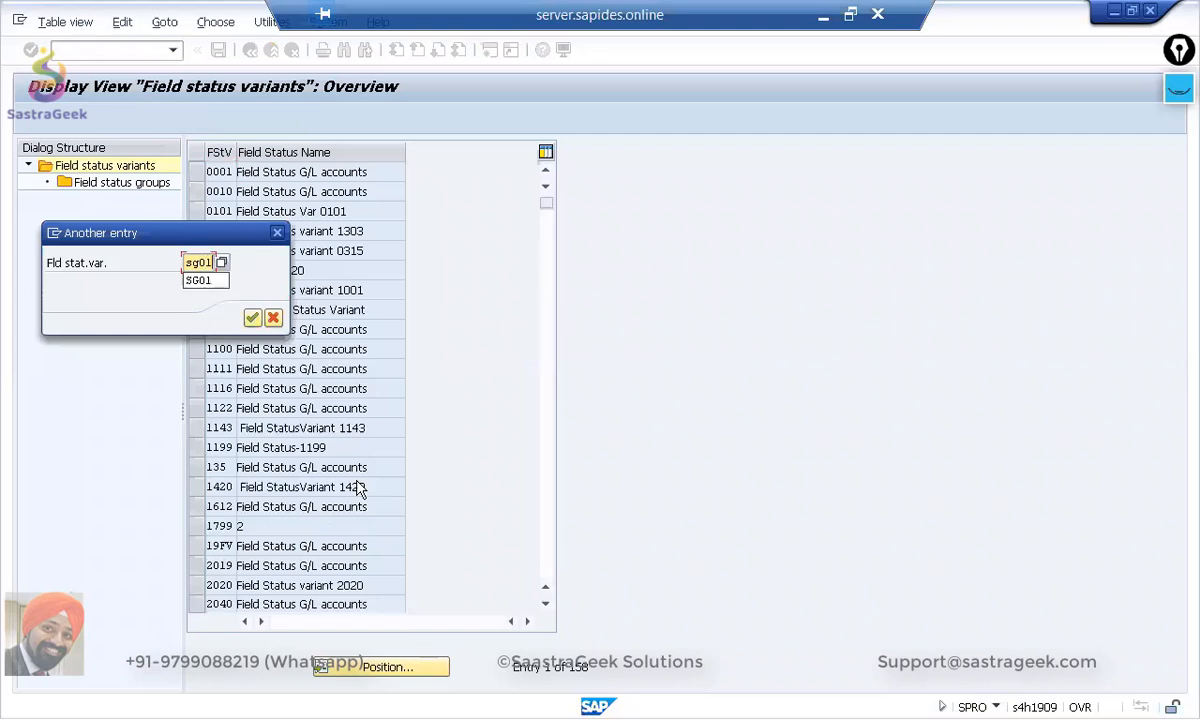
{"action": "key", "text": "Return"}
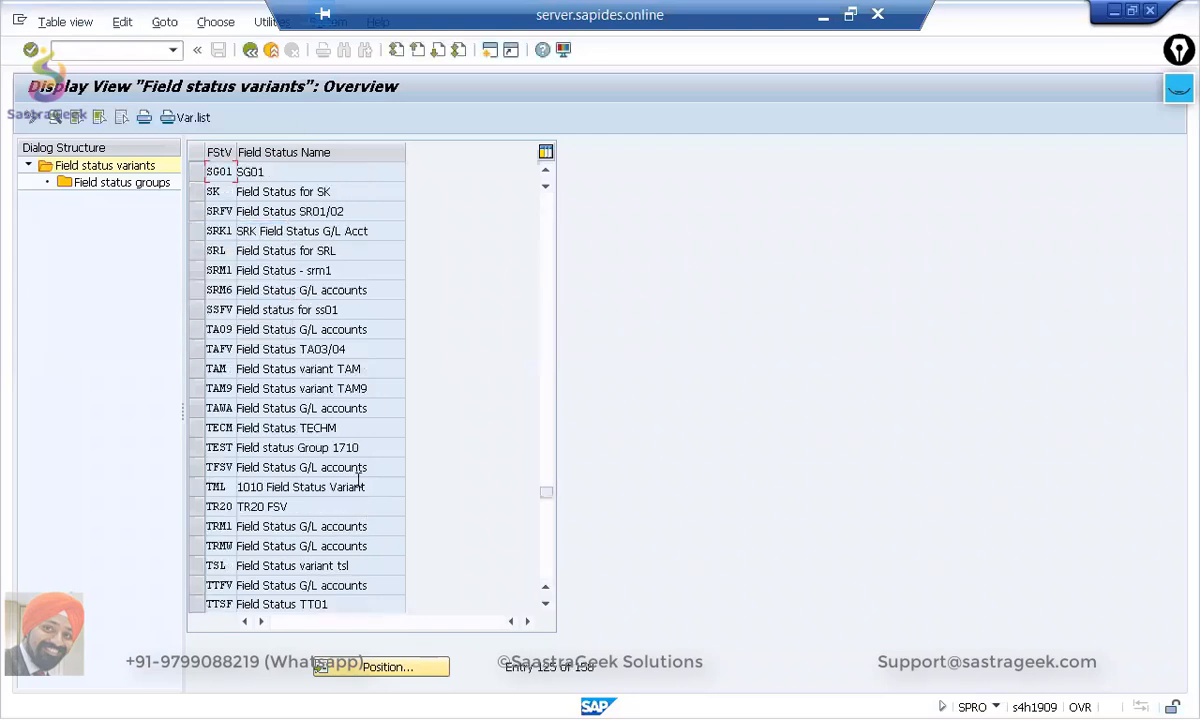
{"action": "left_click", "coordinate": [196, 173]}
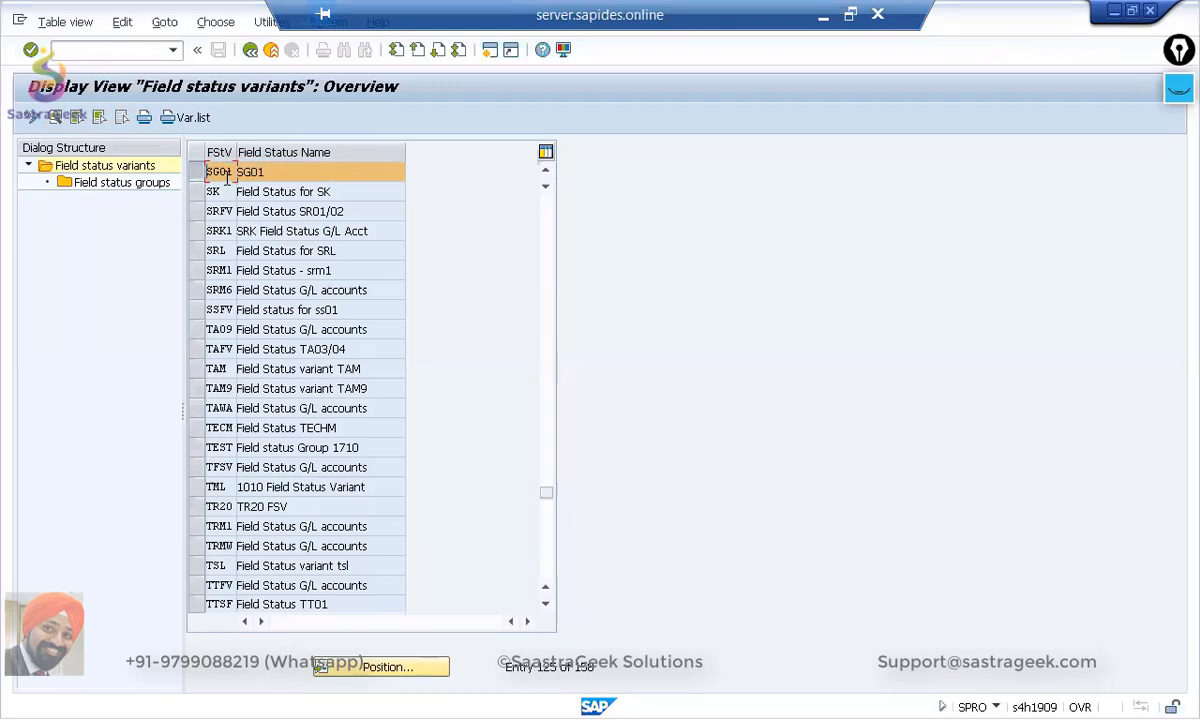
Step: Return to the IMG, restart Define Field Status Variants and copy the locking user's ID from the locked-data message
{"action": "left_click", "coordinate": [250, 50]}
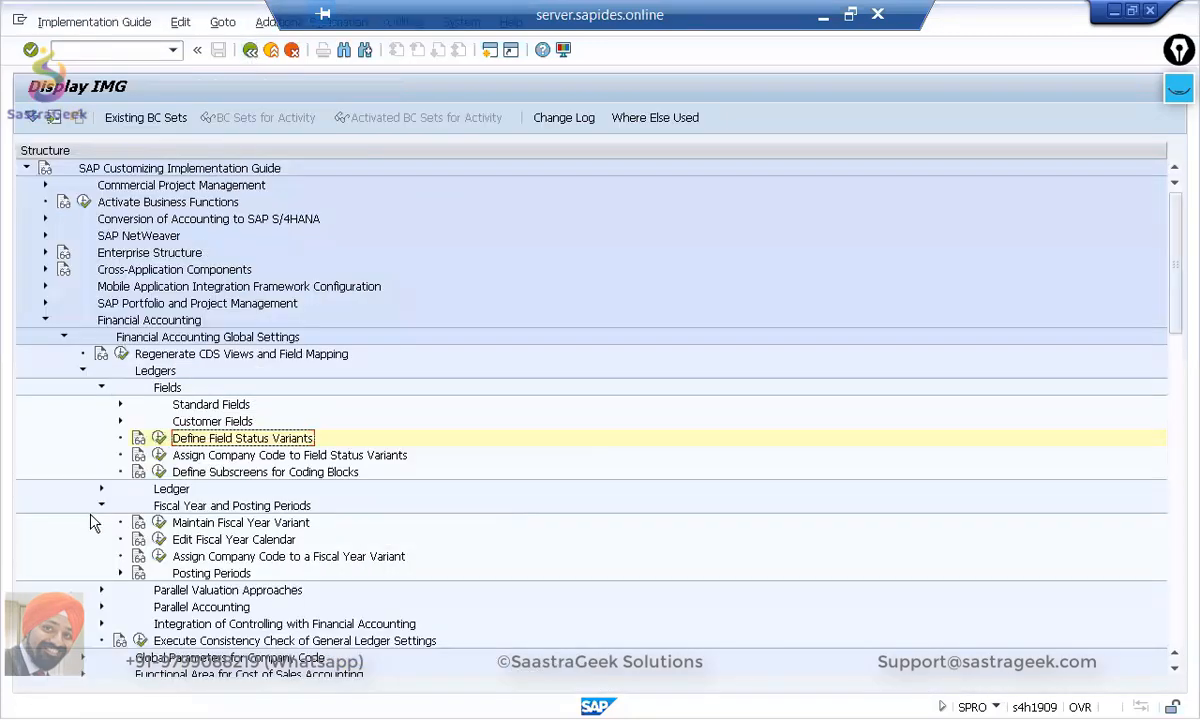
{"action": "left_click", "coordinate": [157, 447]}
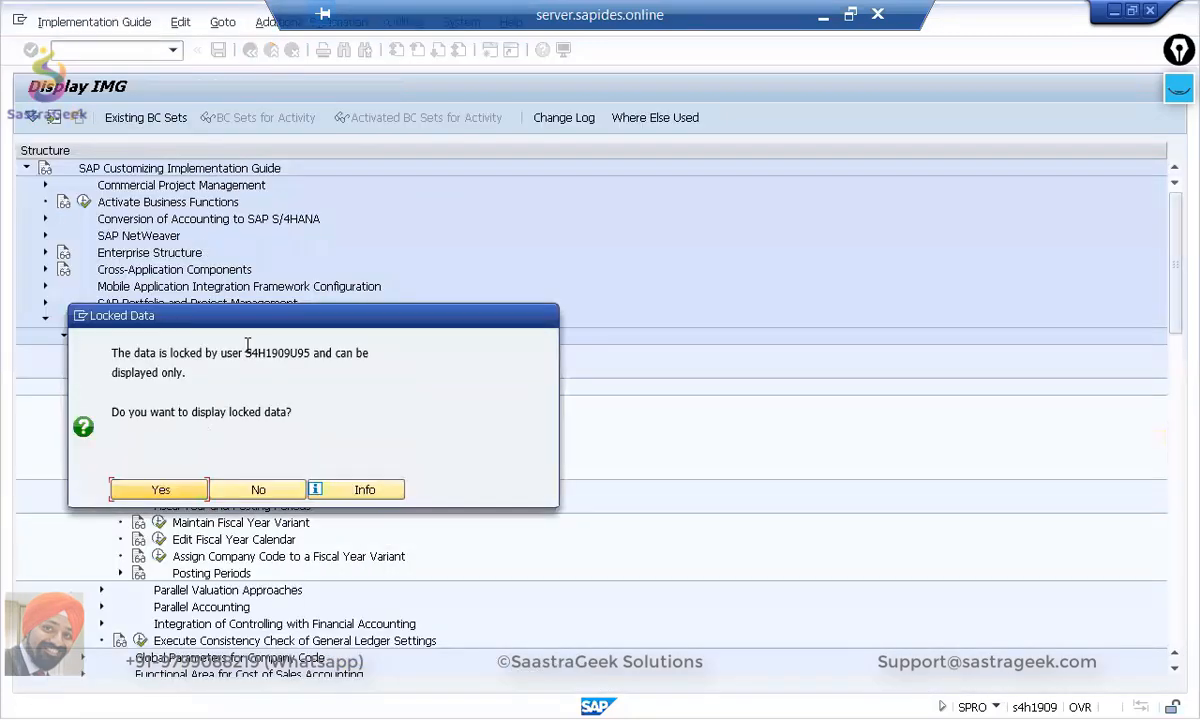
{"action": "left_click_drag", "start_coordinate": [247, 352], "coordinate": [312, 353]}
{"action": "key", "text": "ctrl+c"}
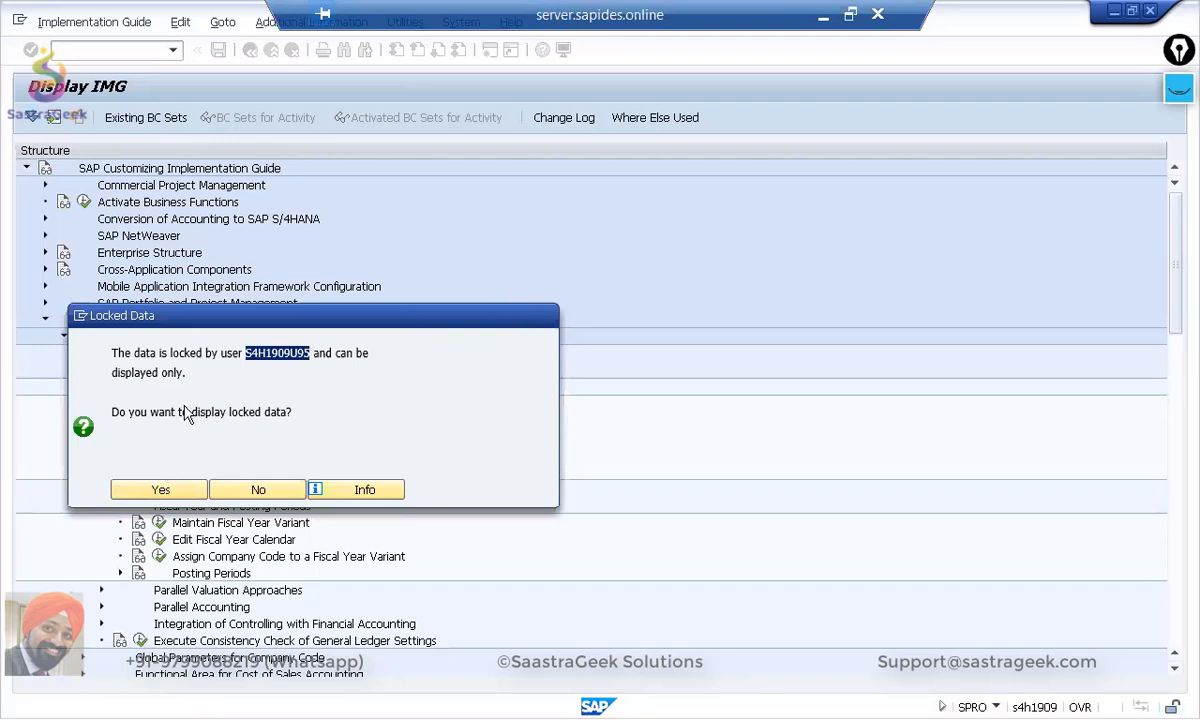
{"action": "left_click", "coordinate": [120, 487]}
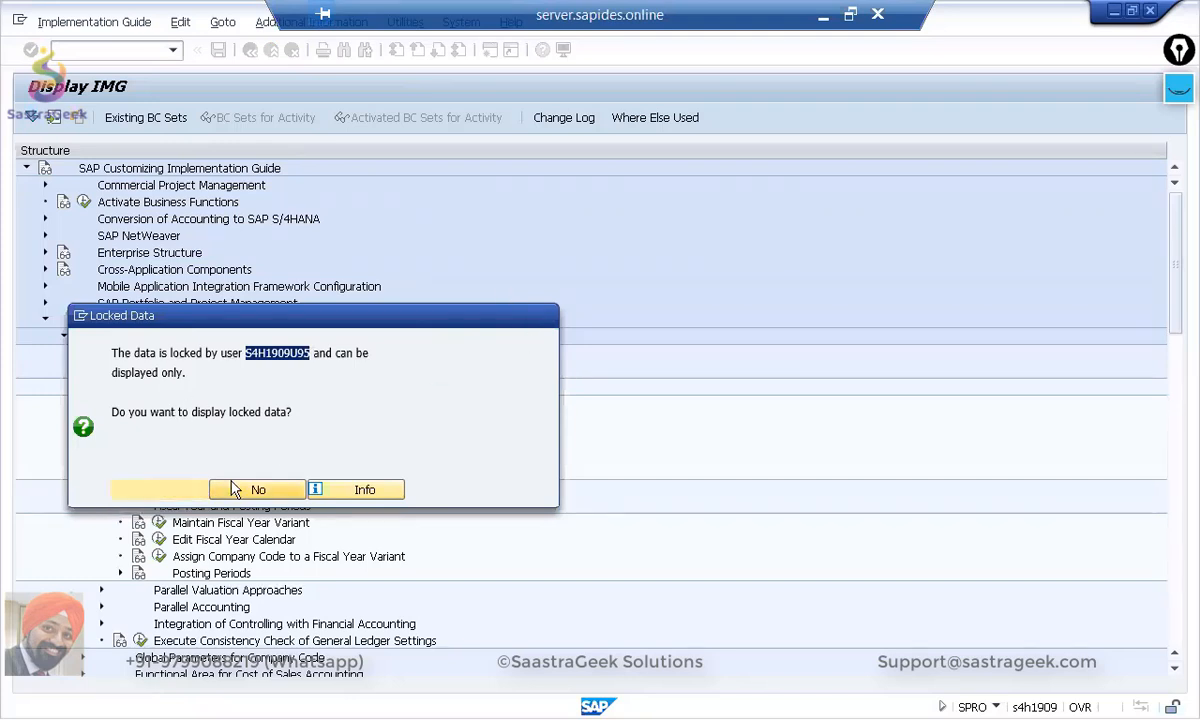
Step: Start transaction SM12 in a new session and list the lock entries in client 400 for the copied user ID
{"action": "left_click", "coordinate": [90, 55]}
{"action": "type", "text": "/osm12"}
{"action": "key", "text": "Return"}
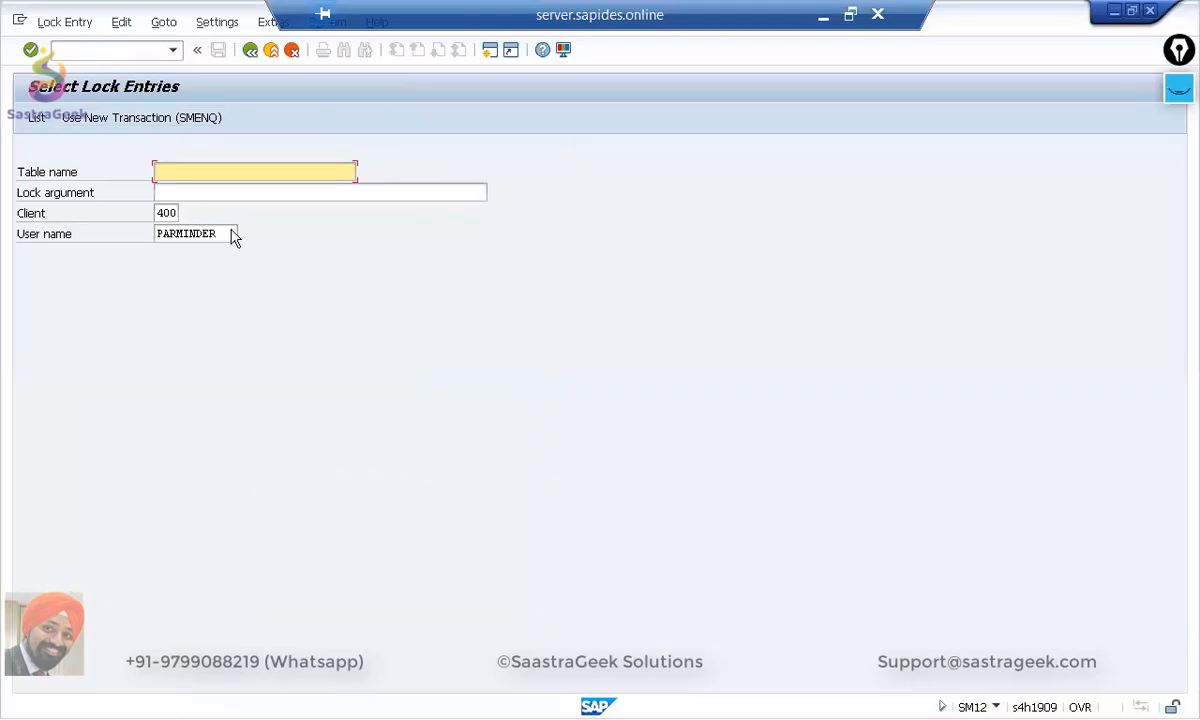
{"action": "left_click_drag", "start_coordinate": [227, 231], "coordinate": [126, 241]}
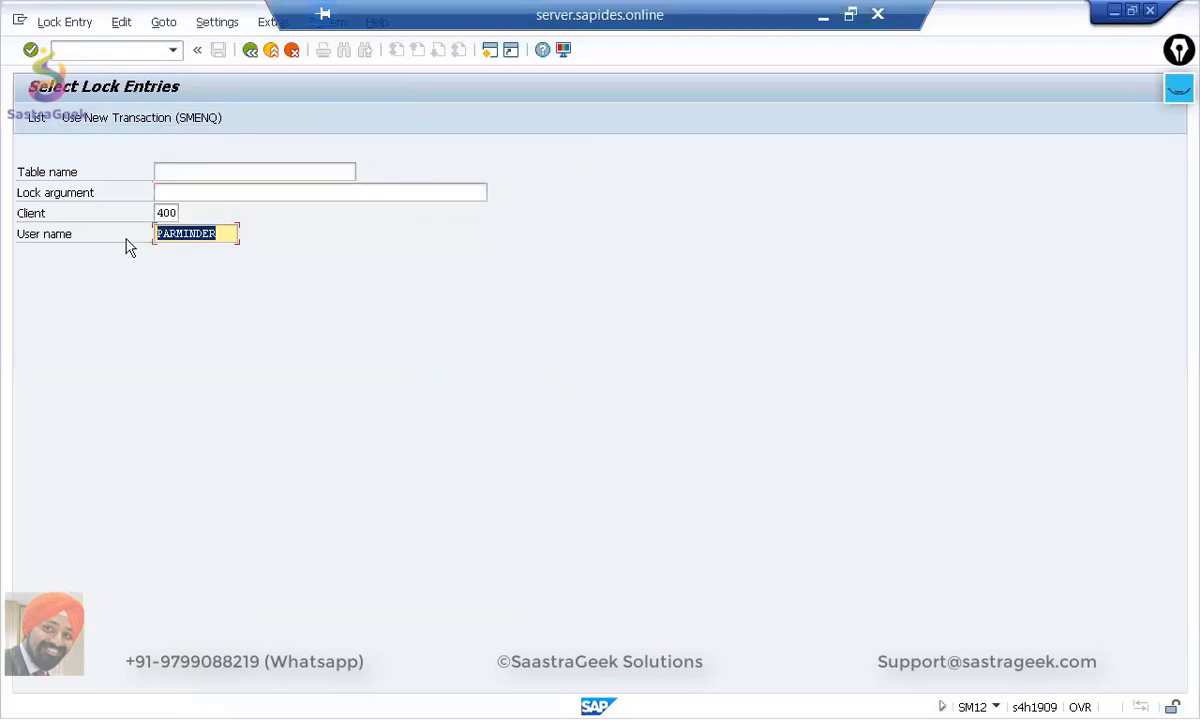
{"action": "key", "text": "ctrl+v"}
{"action": "key", "text": "Return"}
Step: Delete all of the listed user's lock entries, close the help window and return to the IMG
{"action": "left_click", "coordinate": [28, 154]}
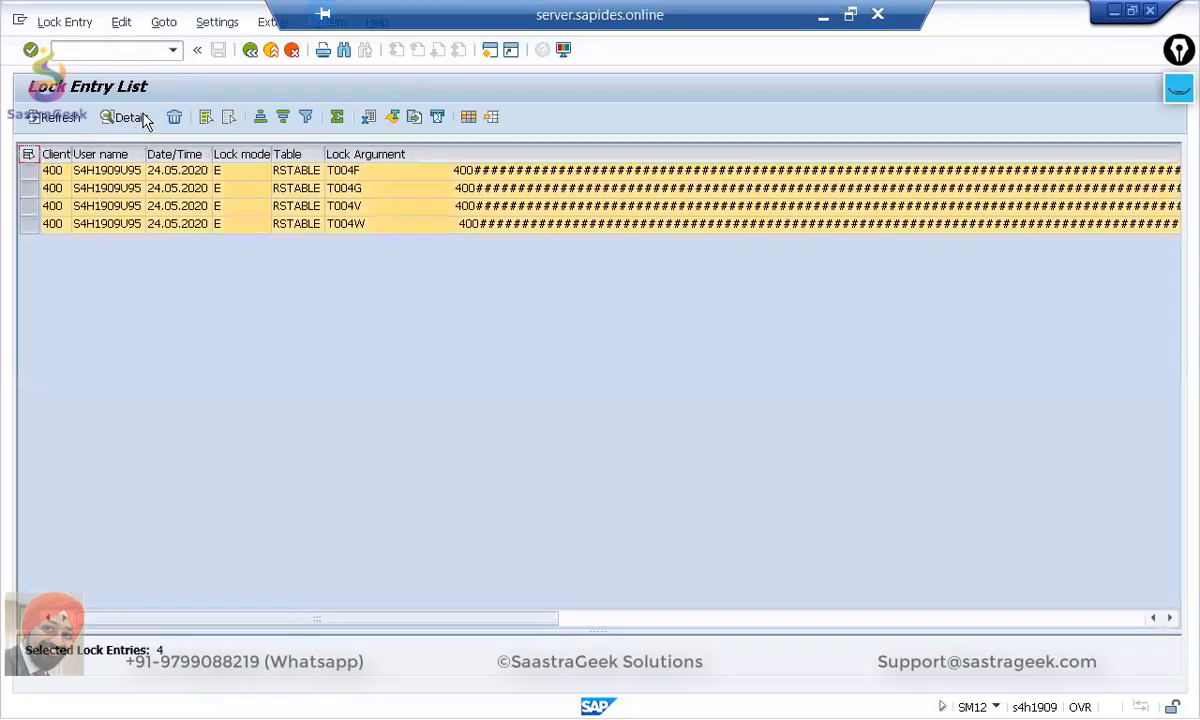
{"action": "left_click", "coordinate": [174, 118]}
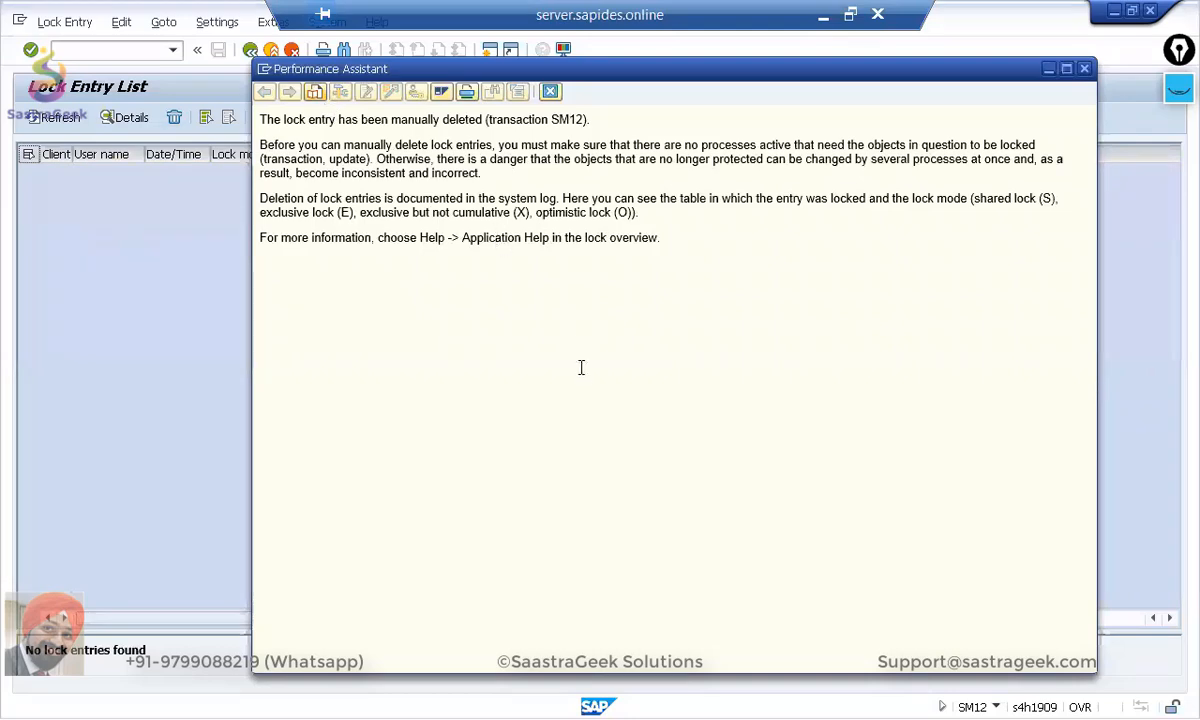
{"action": "left_click_drag", "start_coordinate": [964, 78], "coordinate": [812, 45]}
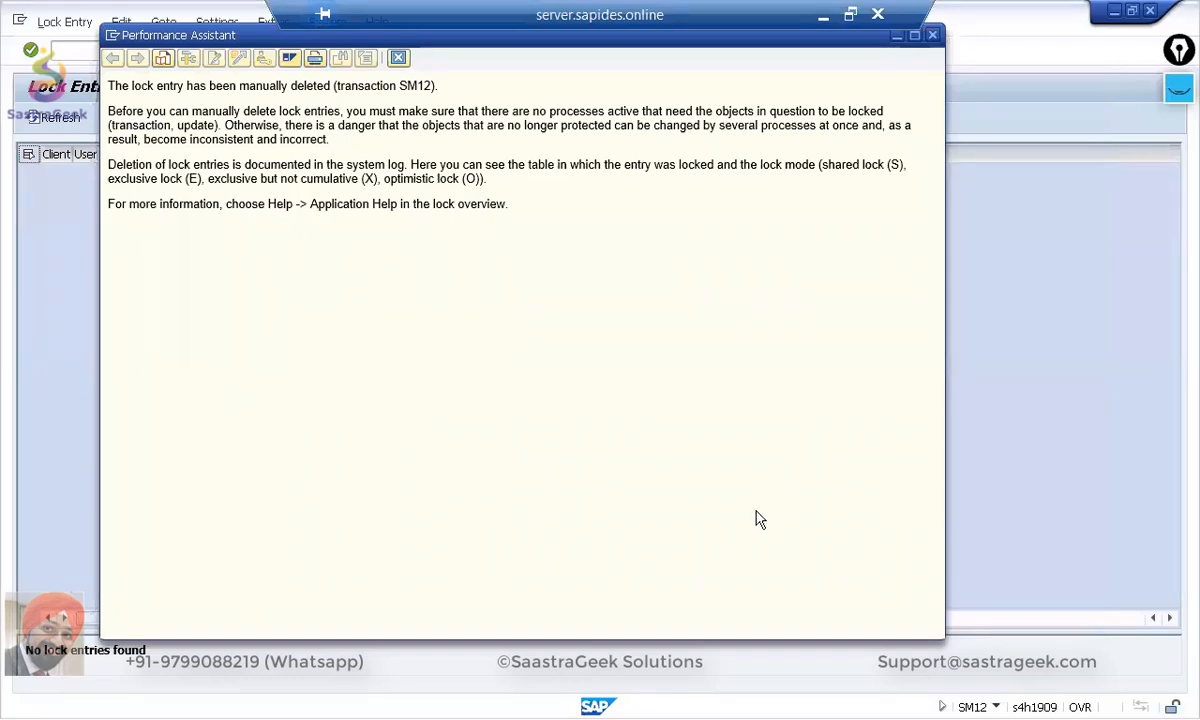
{"action": "left_click", "coordinate": [933, 33]}
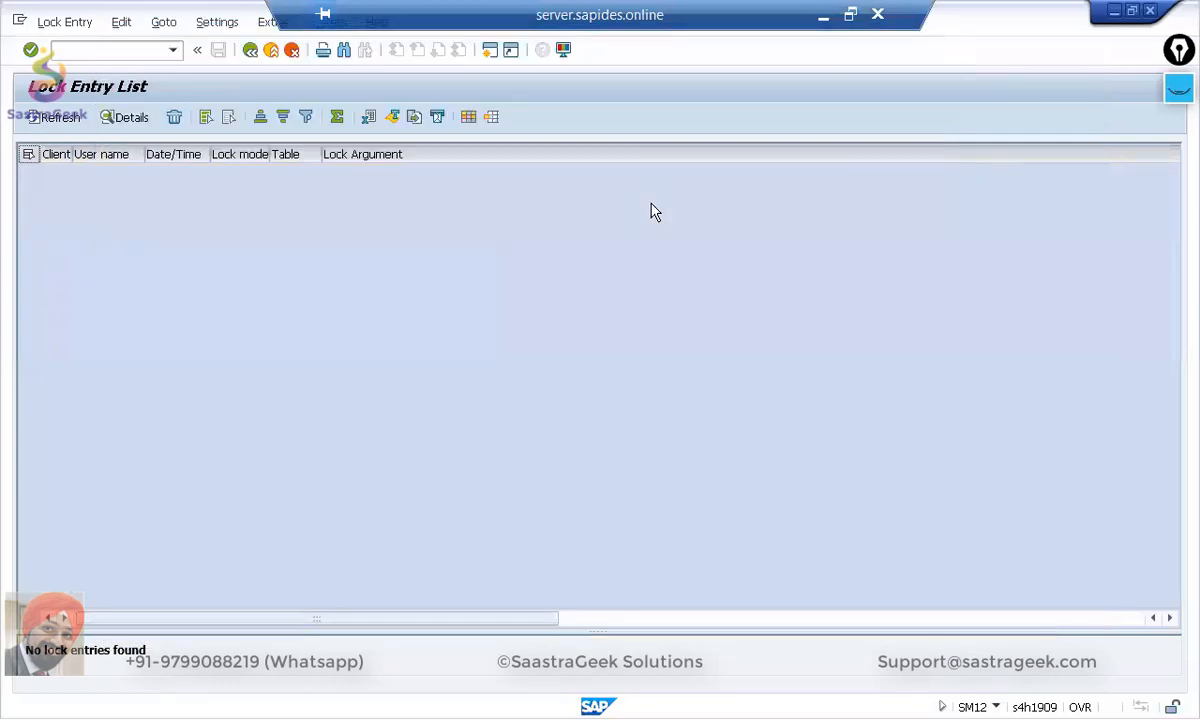
{"action": "left_click", "coordinate": [250, 50]}
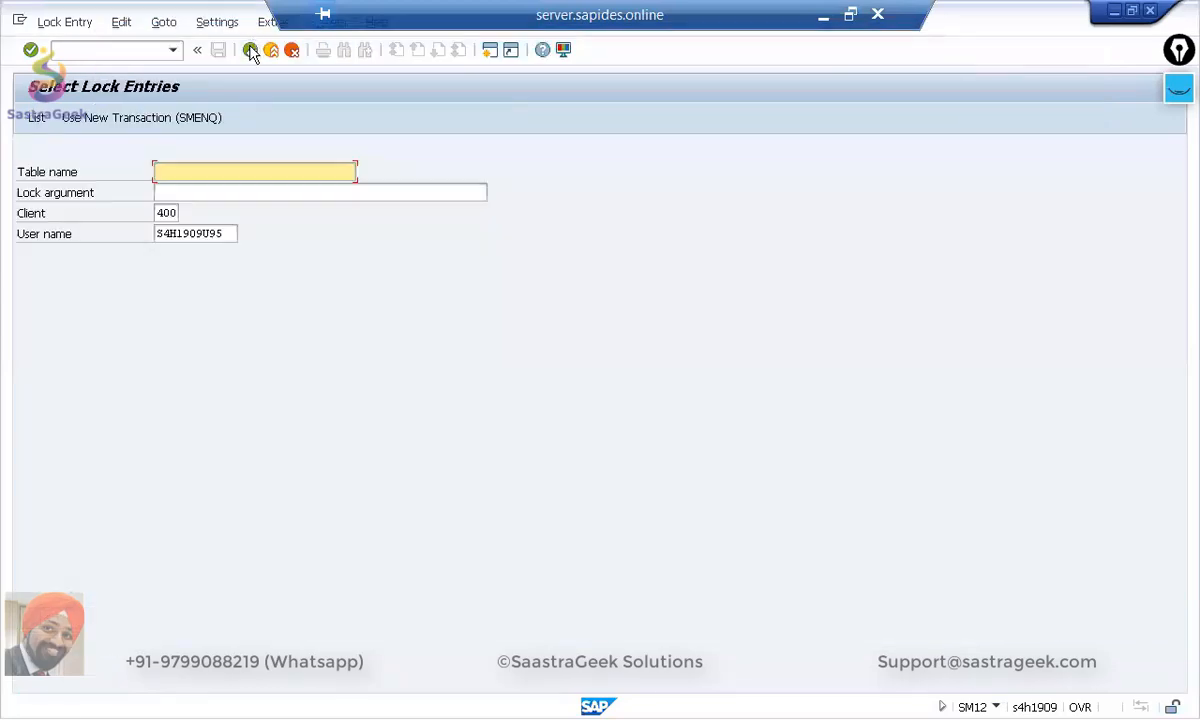
{"action": "left_click", "coordinate": [250, 50]}
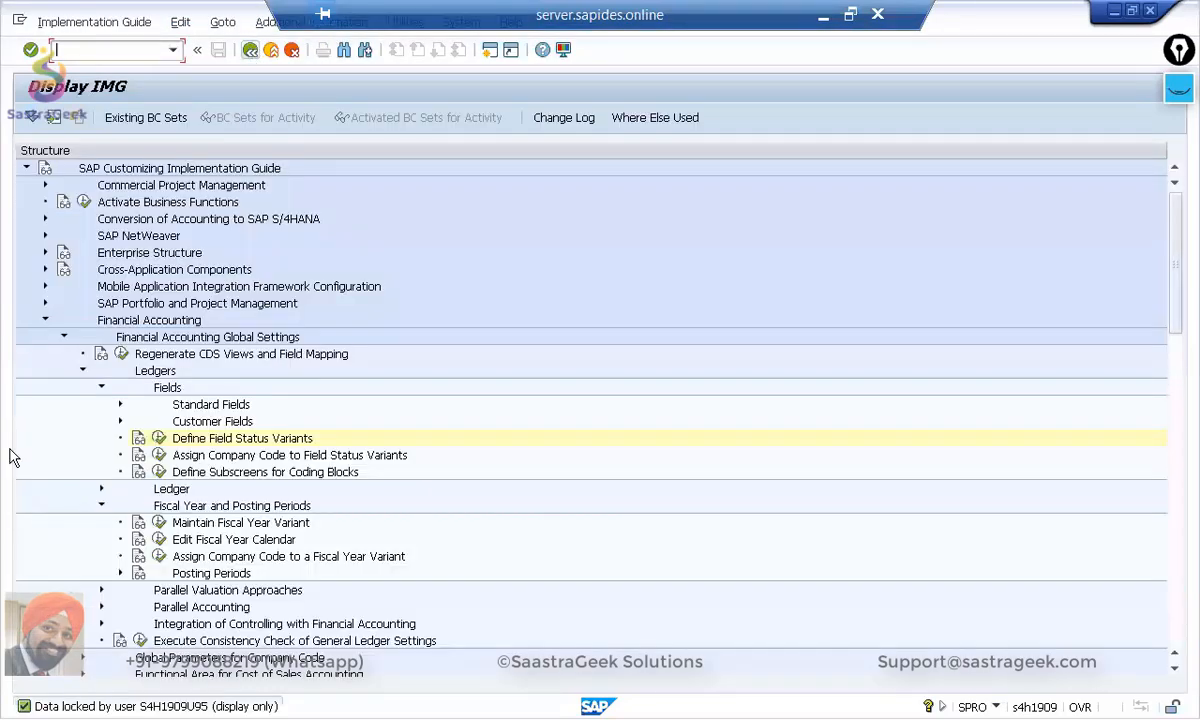
Step: Open Define Field Status Variants in change mode and position the list on SG02
{"action": "left_click", "coordinate": [160, 439]}
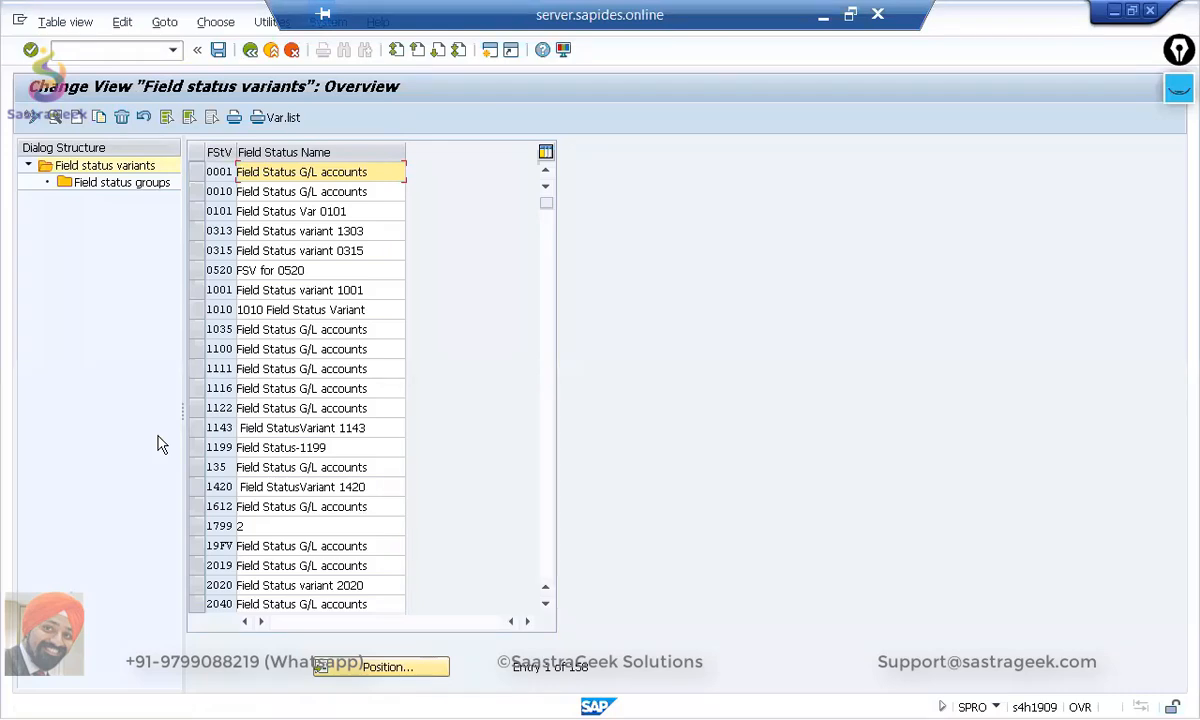
{"action": "left_click", "coordinate": [370, 667]}
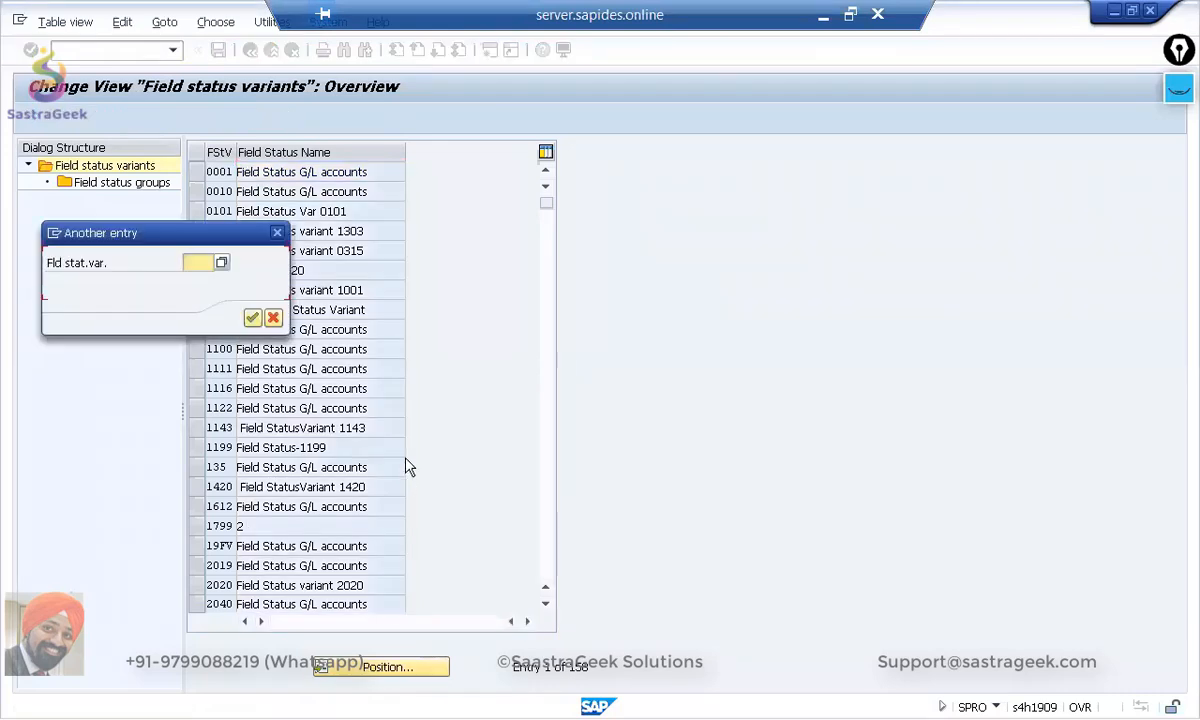
{"action": "type", "text": "SG02"}
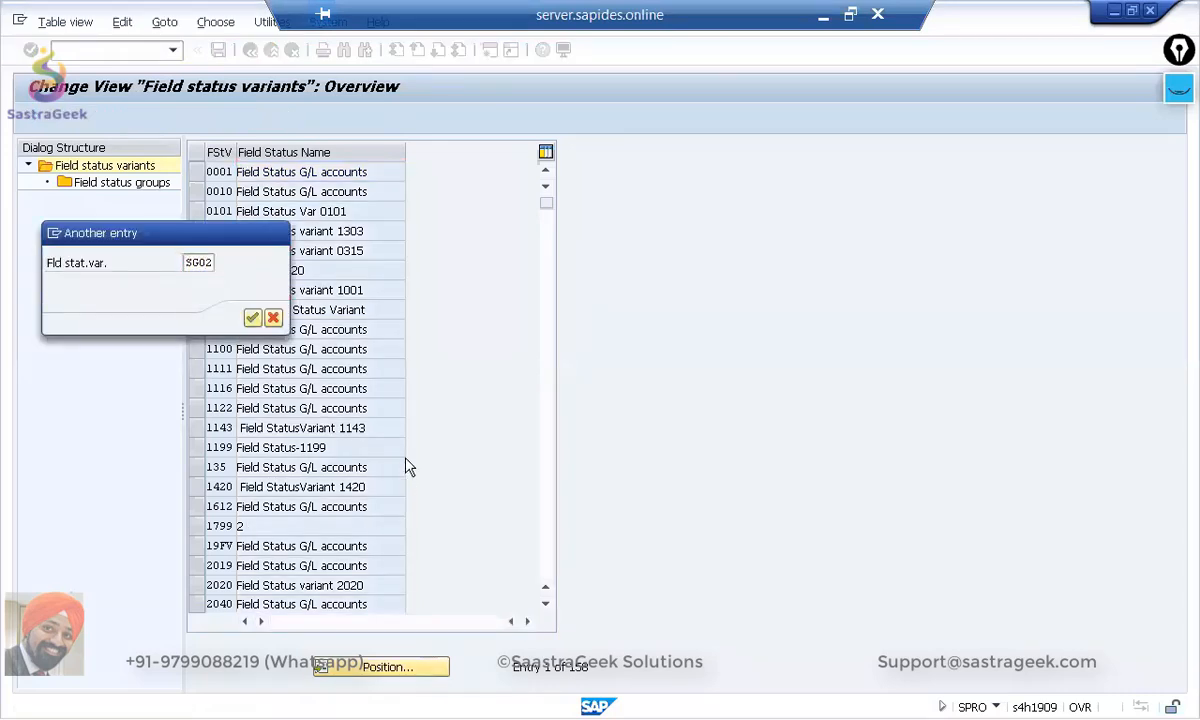
{"action": "key", "text": "Return"}
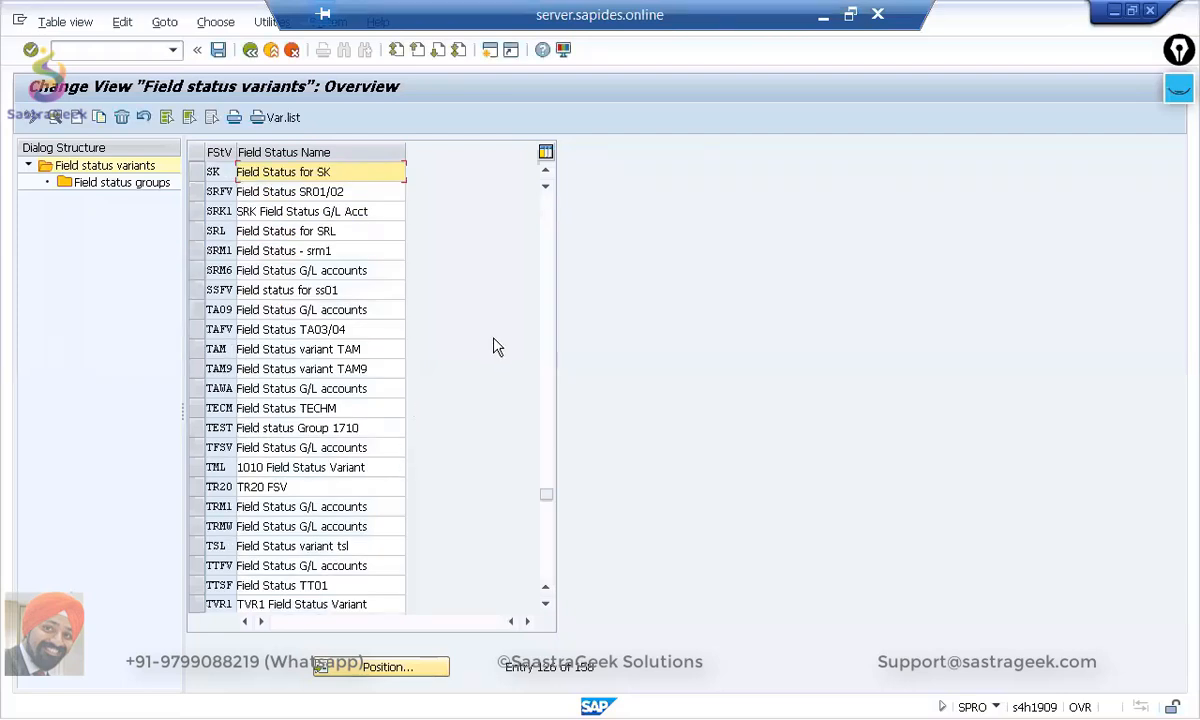
Step: Position the field status variants list on SG01 and open that entry for copying
{"action": "left_click", "coordinate": [372, 668]}
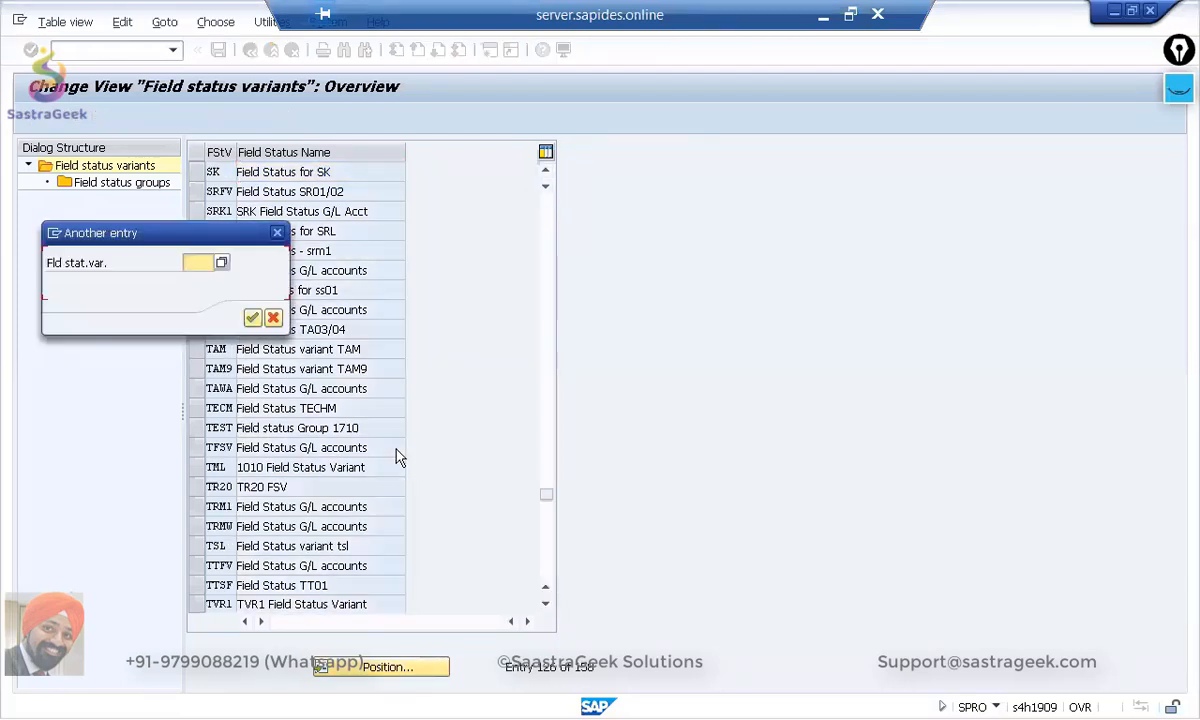
{"action": "type", "text": "SG01"}
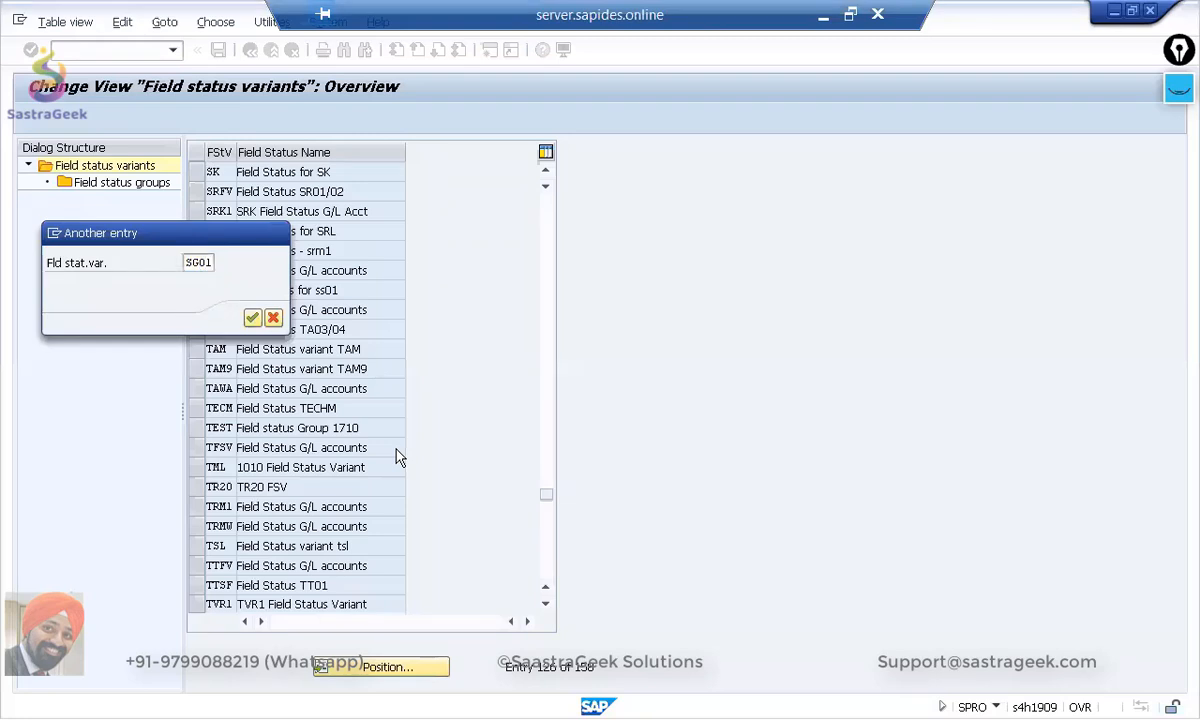
{"action": "key", "text": "Return"}
{"action": "left_click", "coordinate": [199, 174]}
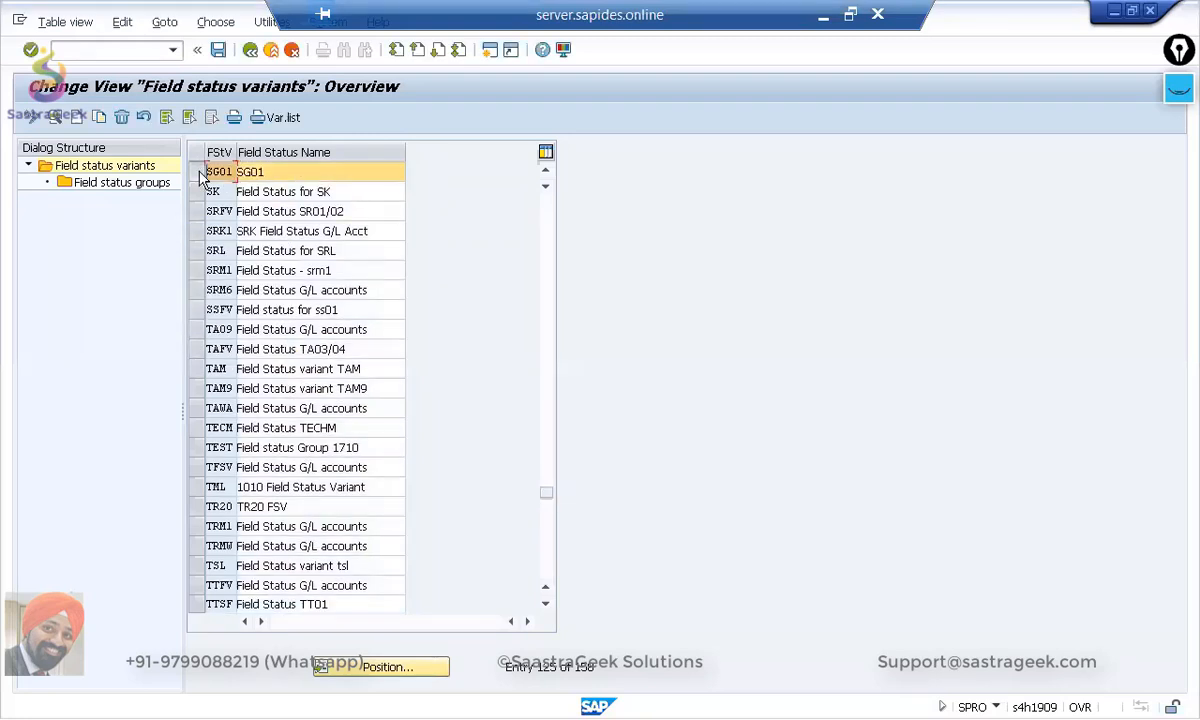
{"action": "left_click", "coordinate": [100, 119]}
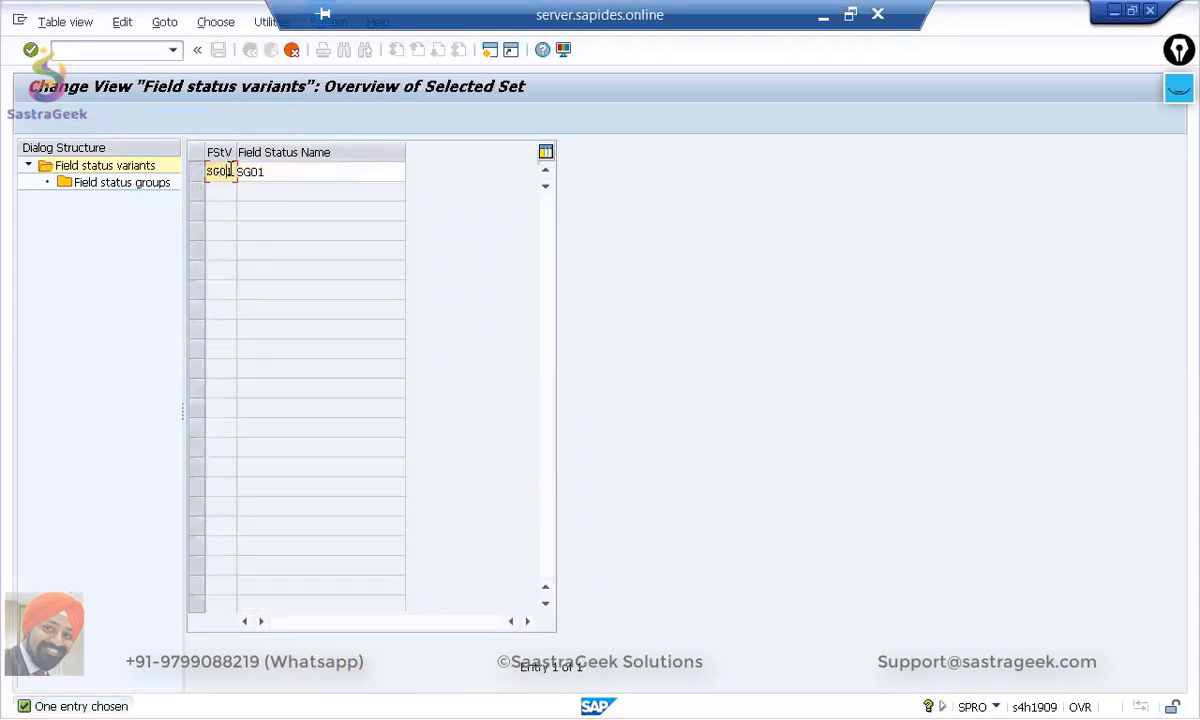
Step: Enter SG02 named "Sastrageek Field status v" as the target and copy the variant with all its dependent entries
{"action": "type", "text": "2"}
{"action": "key", "text": "Tab"}
{"action": "key", "text": "Delete"}
{"action": "key", "text": "Delete"}
{"action": "key", "text": "Delete"}
{"action": "key", "text": "Delete"}
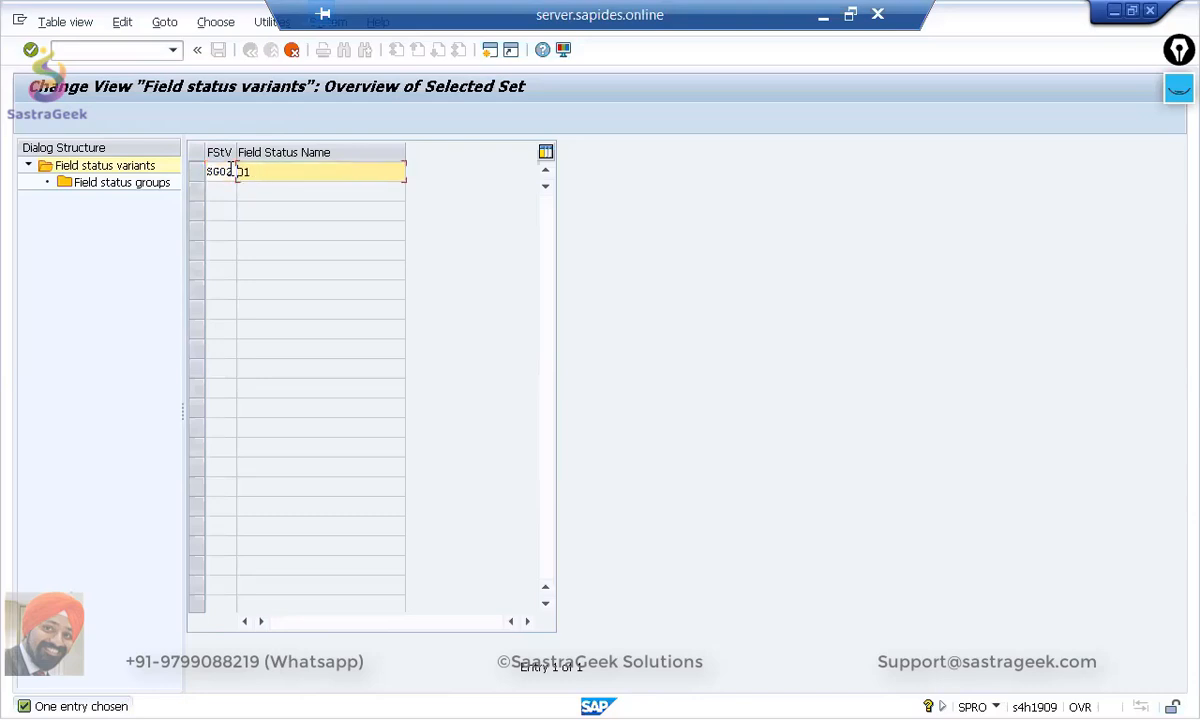
{"action": "type", "text": "Sastrageek Field status v"}
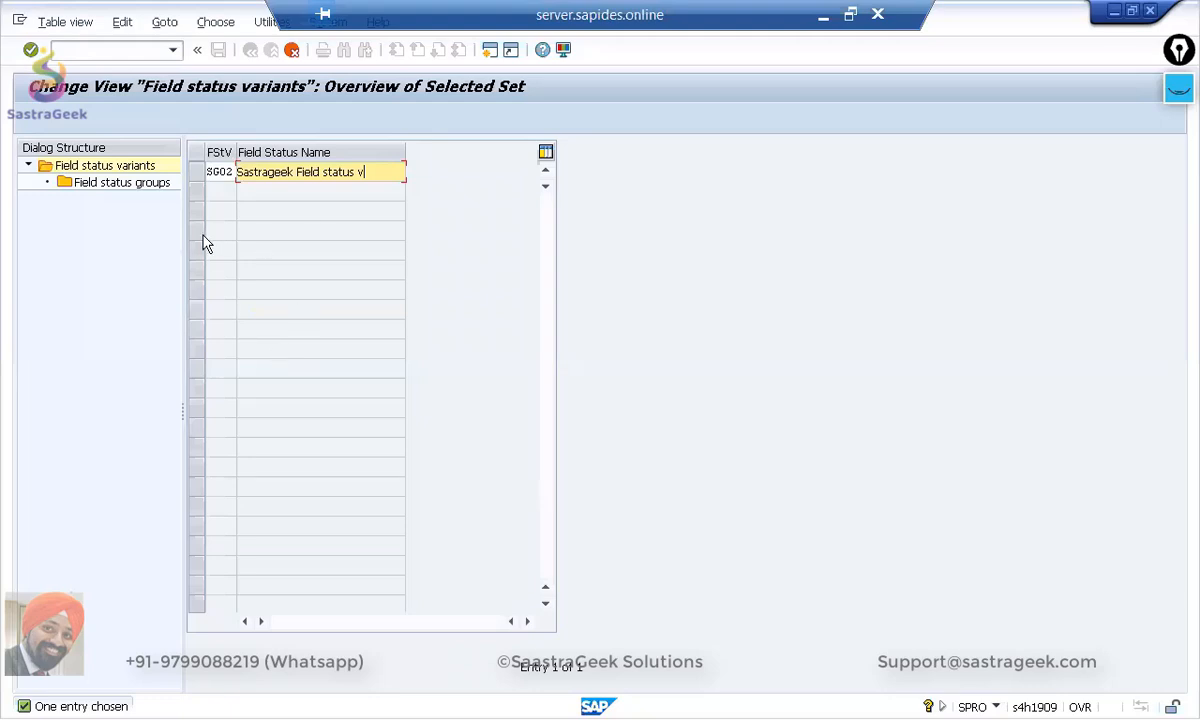
{"action": "key", "text": "Return"}
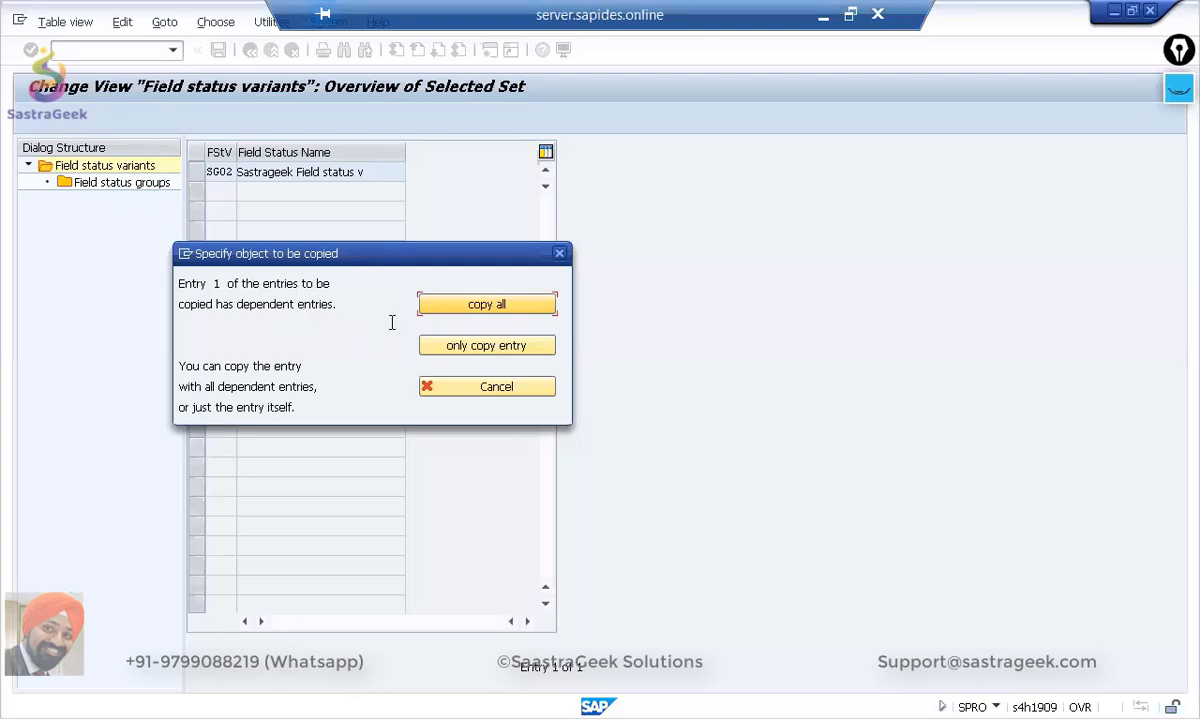
{"action": "left_click", "coordinate": [467, 307]}
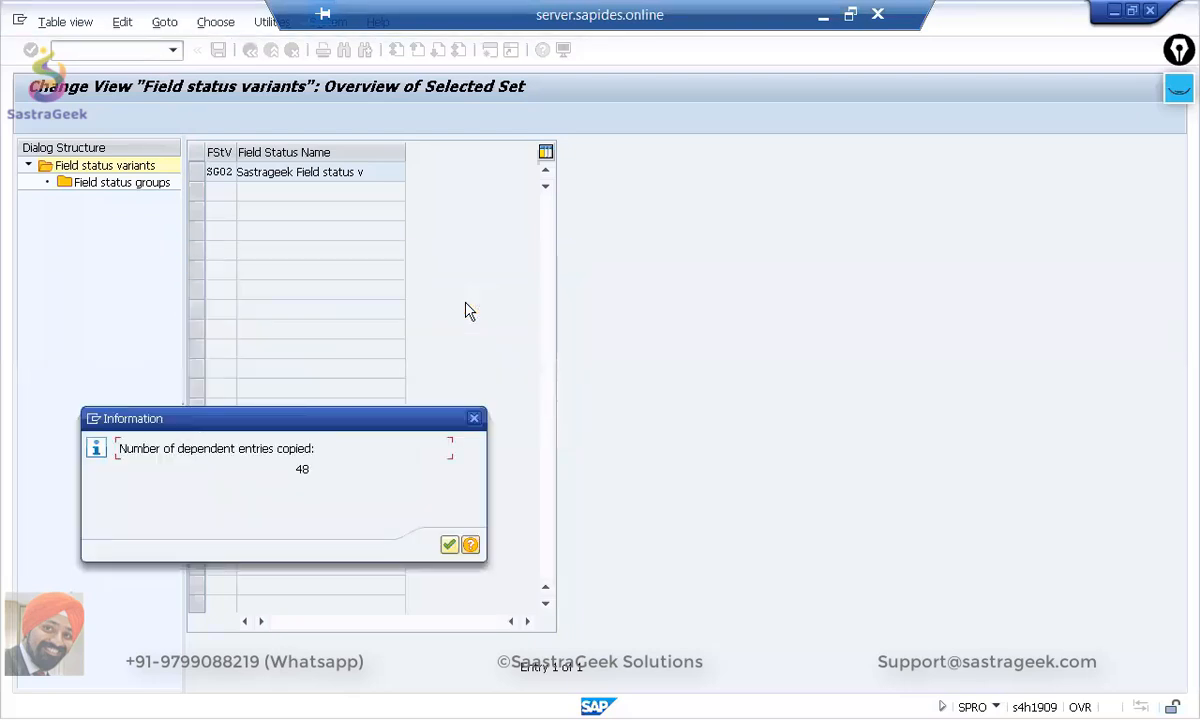
{"action": "left_click", "coordinate": [449, 544]}
Step: Open the field status groups of SG02, then save to customizing request DV2K901088 and return to the IMG
{"action": "left_click", "coordinate": [195, 172]}
{"action": "double_click", "coordinate": [137, 184]}
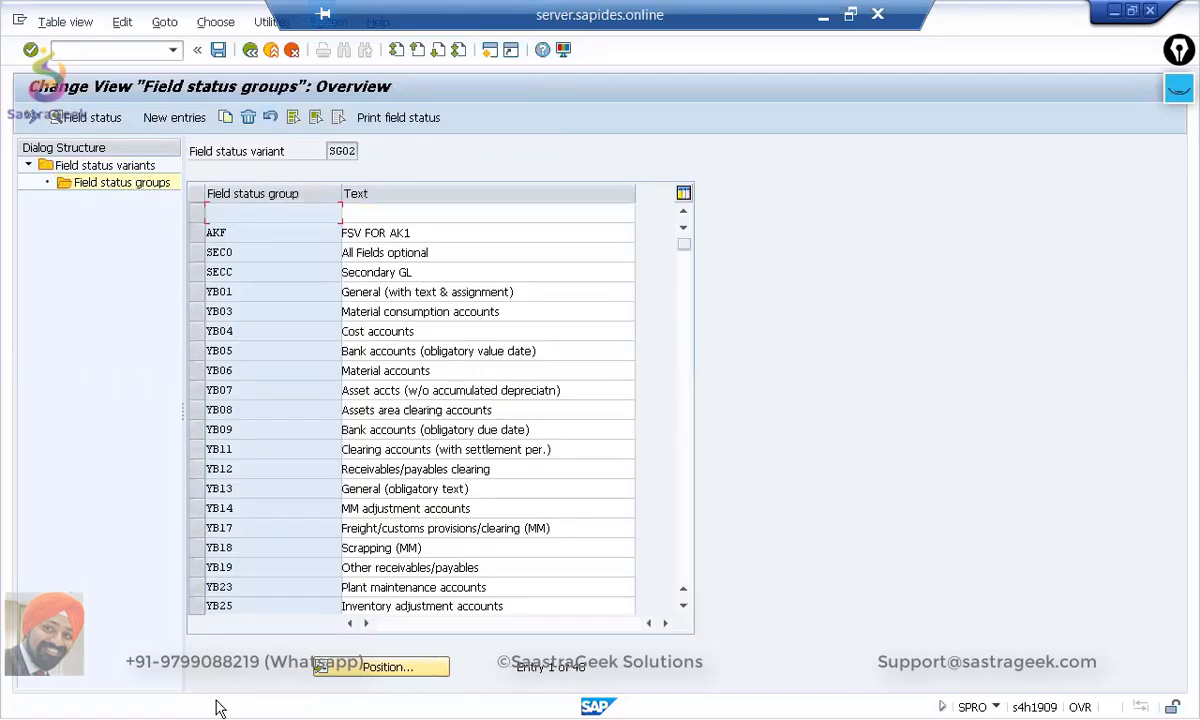
{"action": "left_click", "coordinate": [218, 52]}
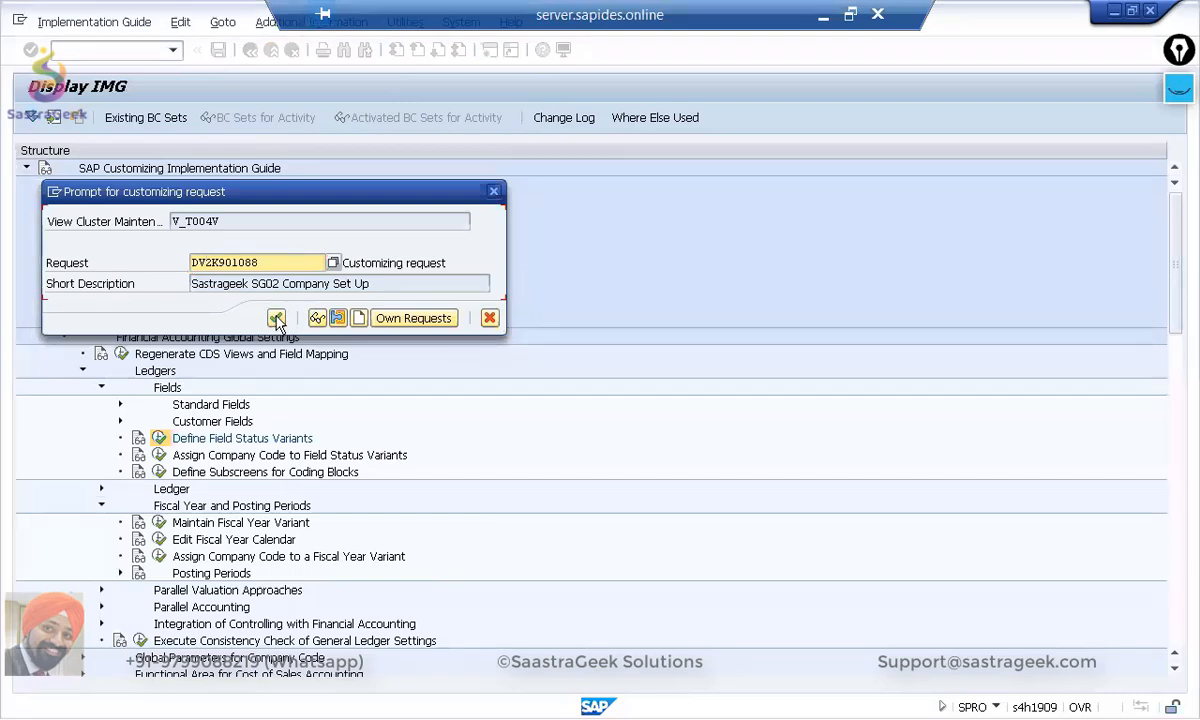
{"action": "left_click", "coordinate": [276, 319]}
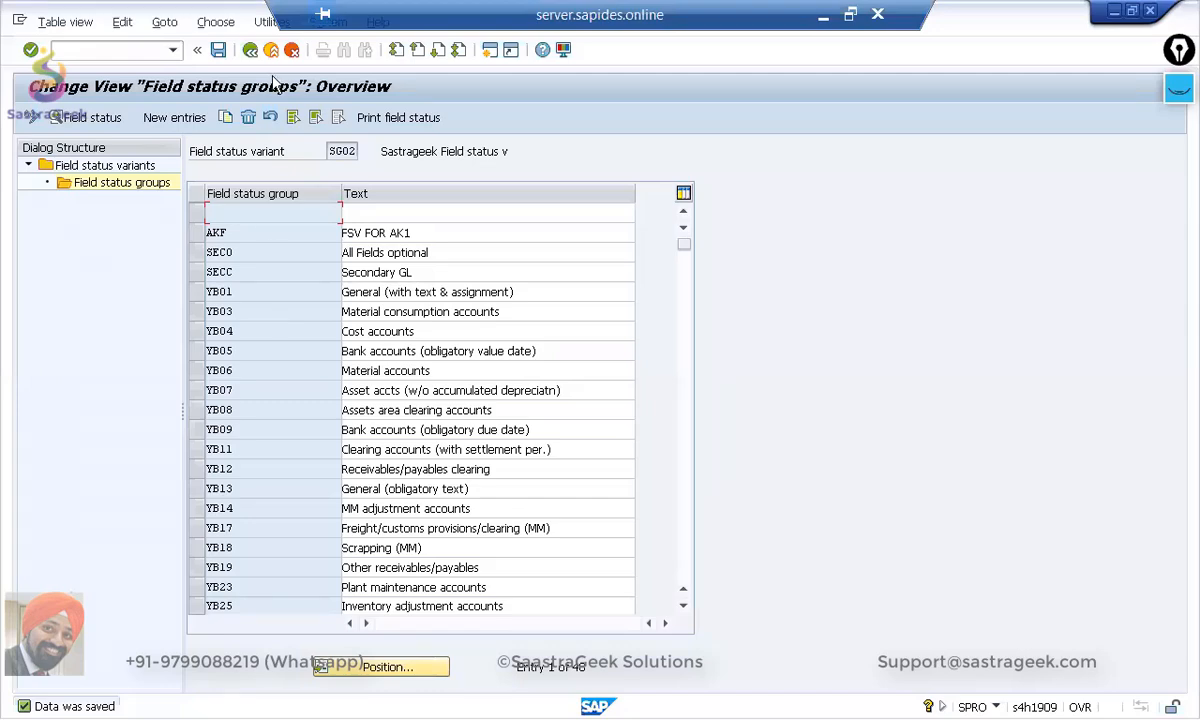
{"action": "left_click", "coordinate": [251, 56]}
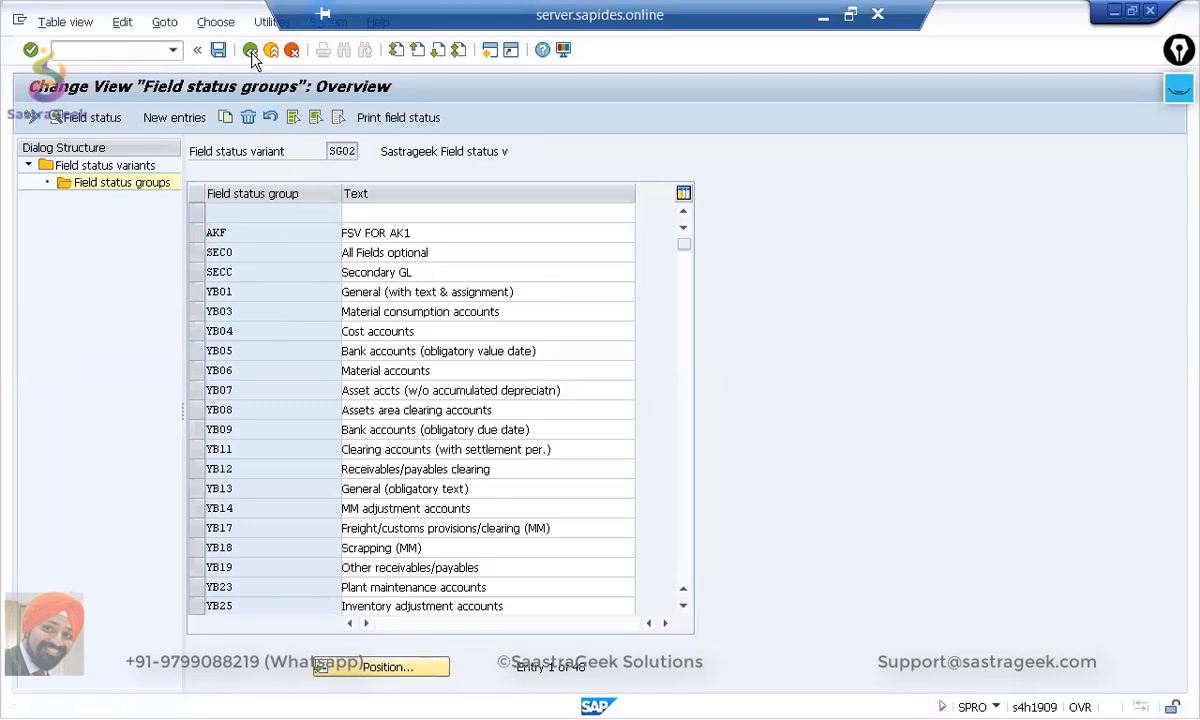
{"action": "left_click", "coordinate": [251, 56]}
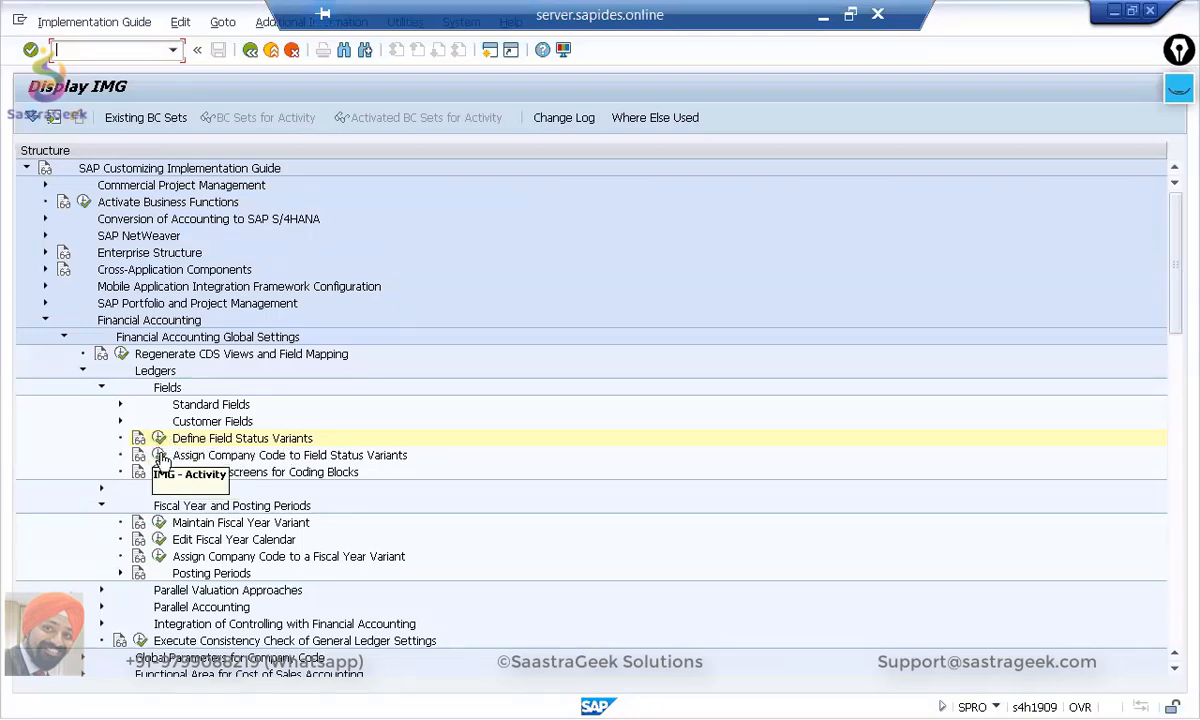
Step: In Assign Company Code to Field Status Variants, assign field status variant SG02 to company code SG02
{"action": "left_click", "coordinate": [159, 456]}
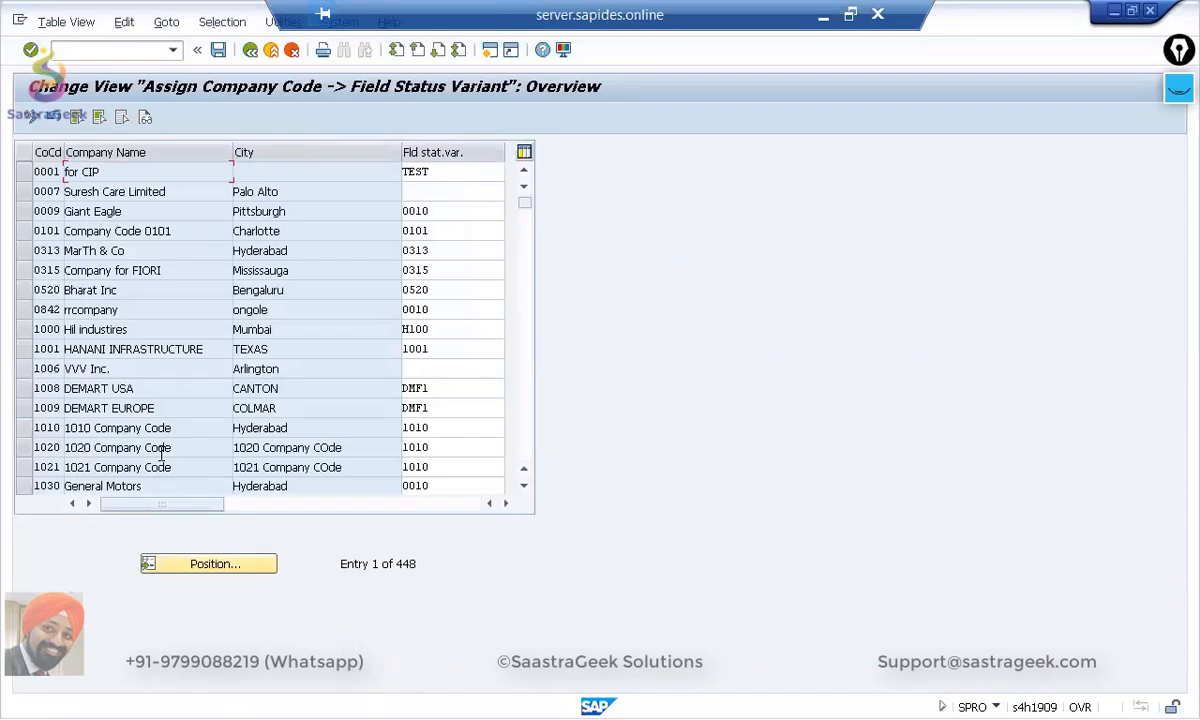
{"action": "left_click", "coordinate": [181, 564]}
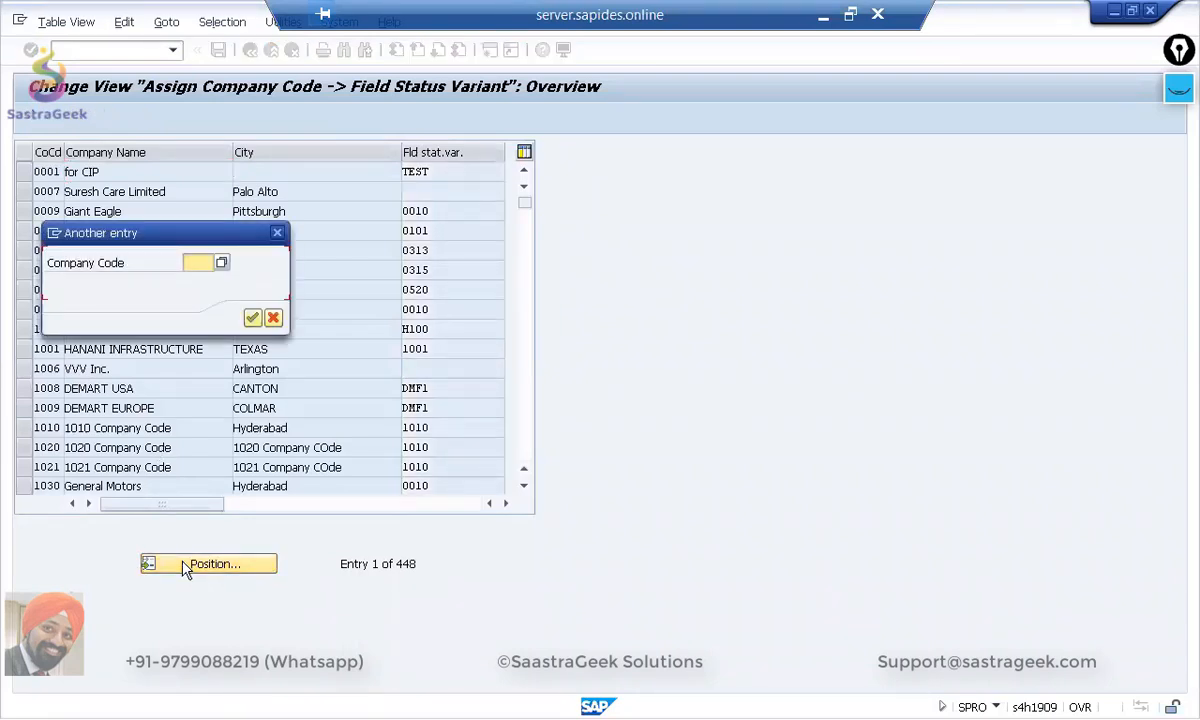
{"action": "type", "text": "SG02"}
{"action": "key", "text": "Return"}
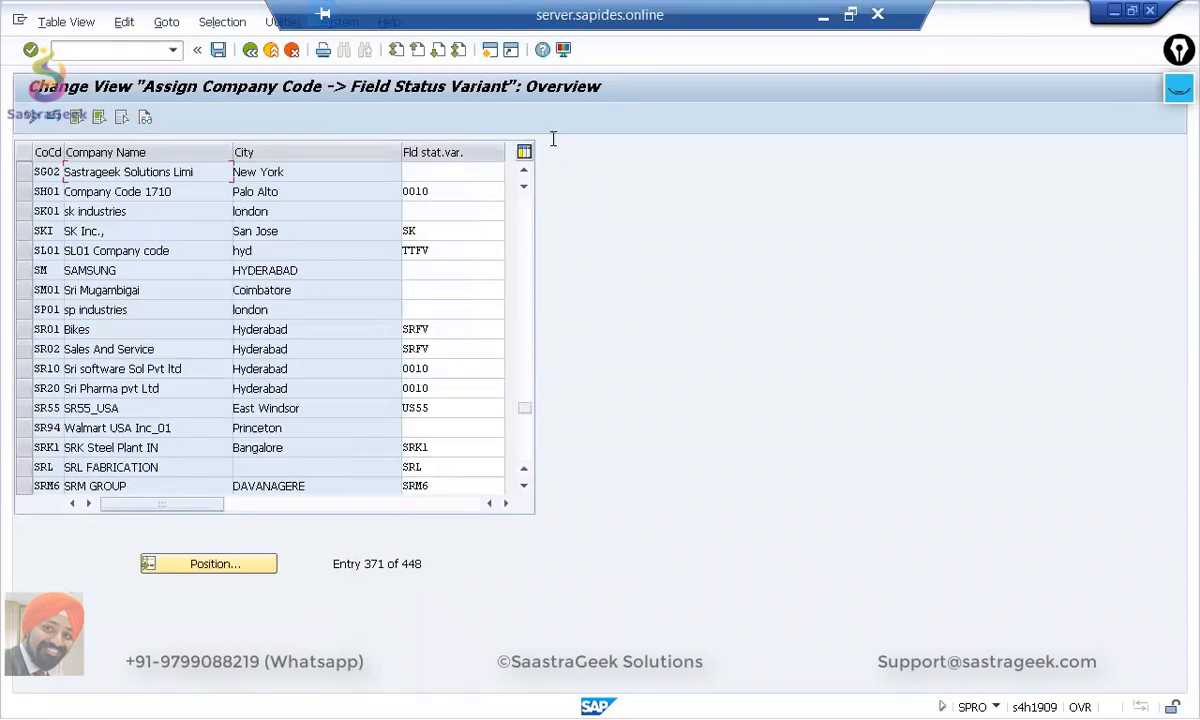
{"action": "left_click", "coordinate": [461, 174]}
{"action": "type", "text": "sg02"}
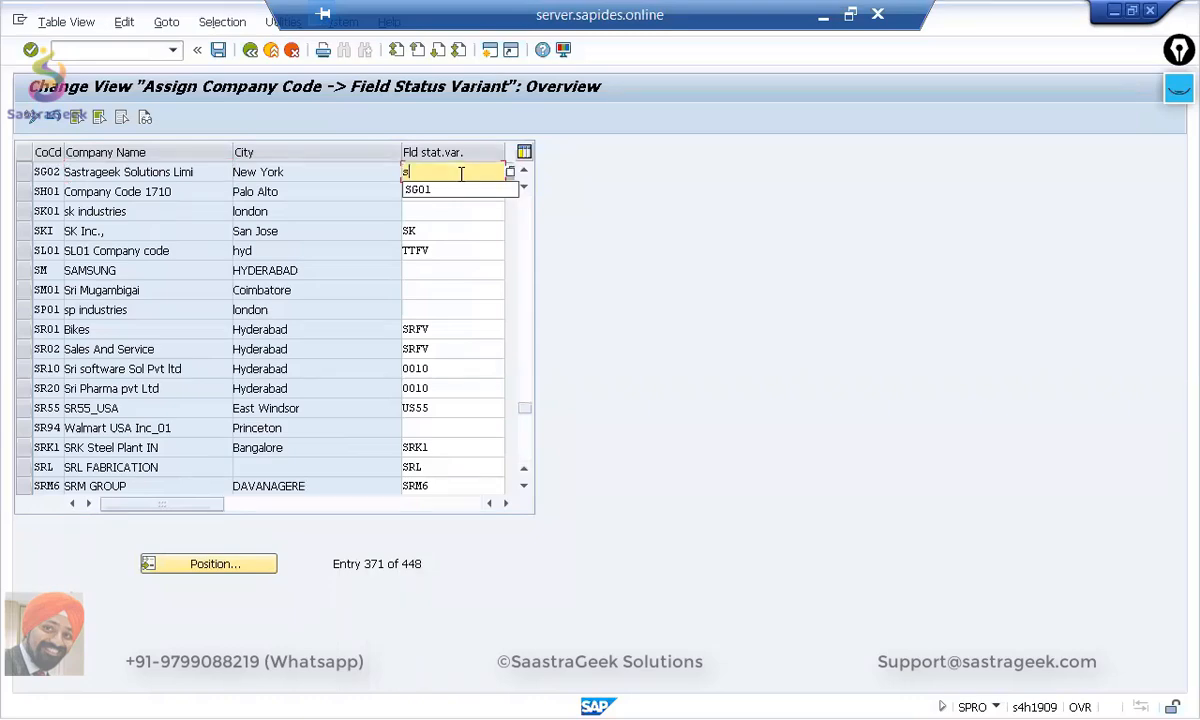
{"action": "key", "text": "Return"}
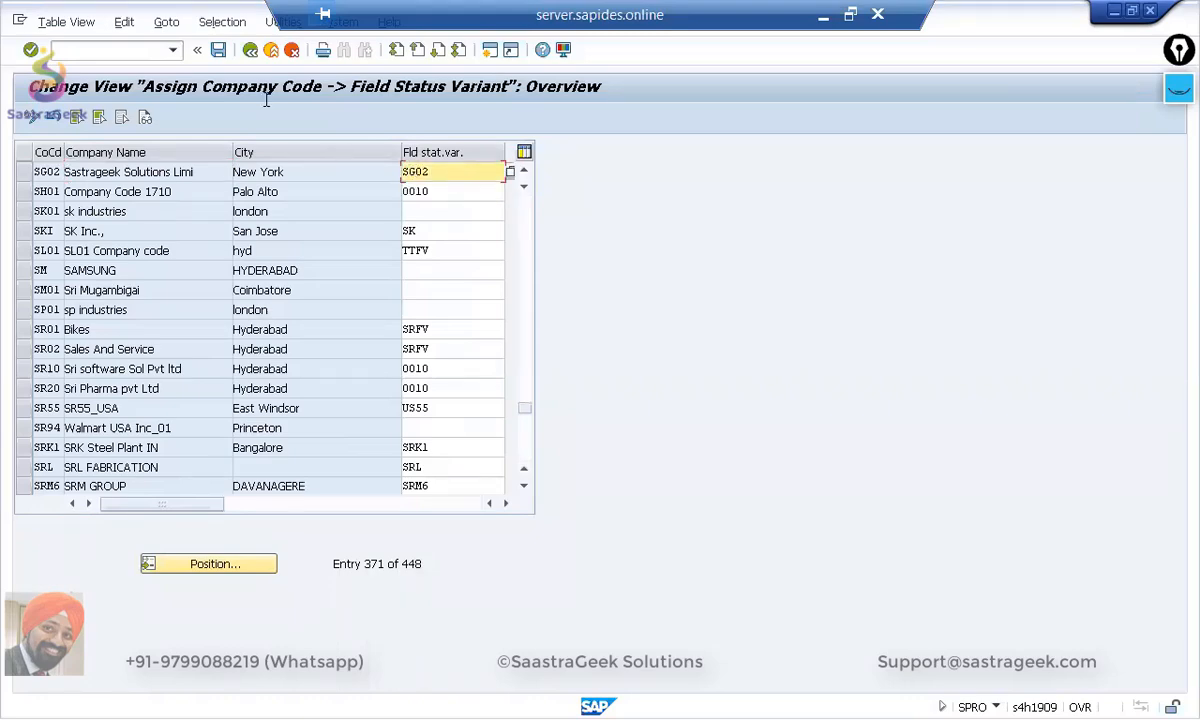
Step: Save the company code assignment to customizing request DV2K901088 and return to the IMG
{"action": "left_click", "coordinate": [218, 49]}
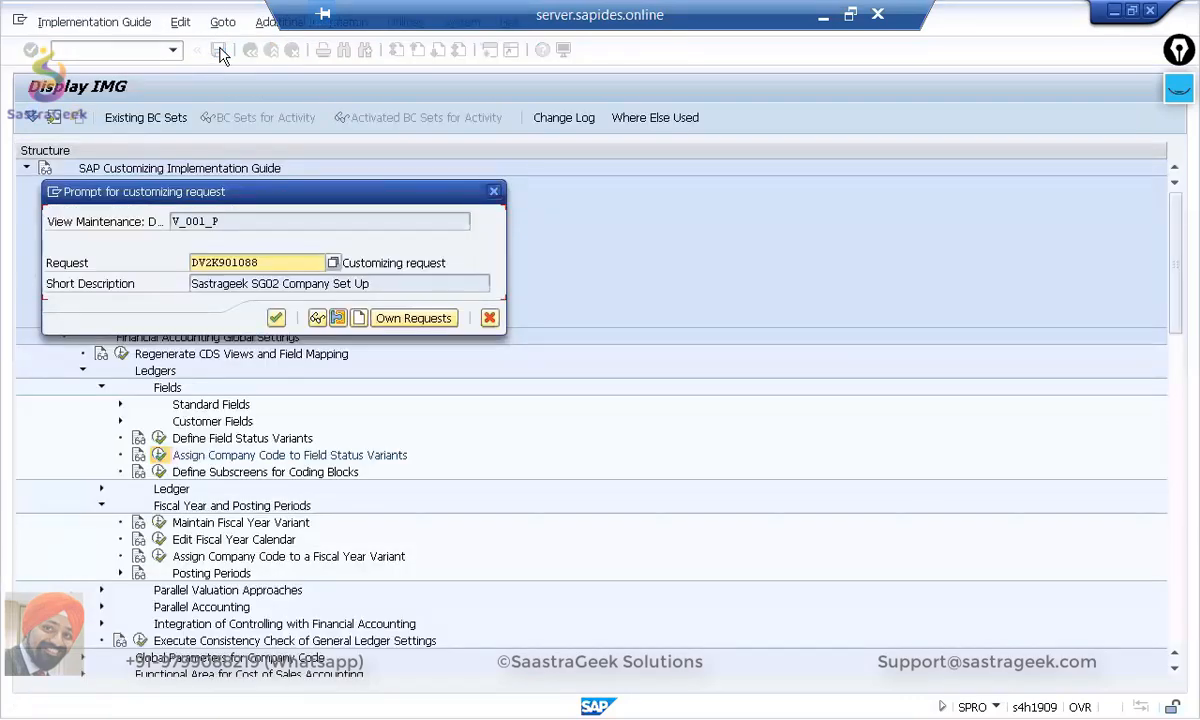
{"action": "left_click", "coordinate": [276, 318]}
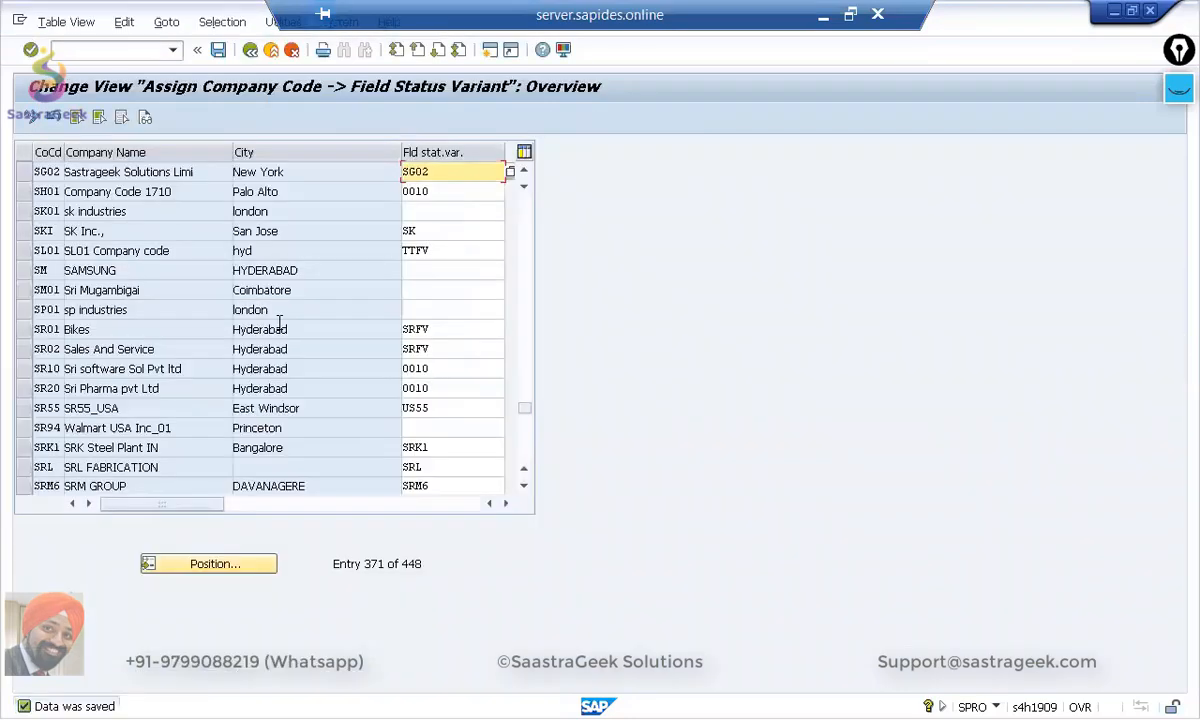
{"action": "left_click", "coordinate": [250, 50]}
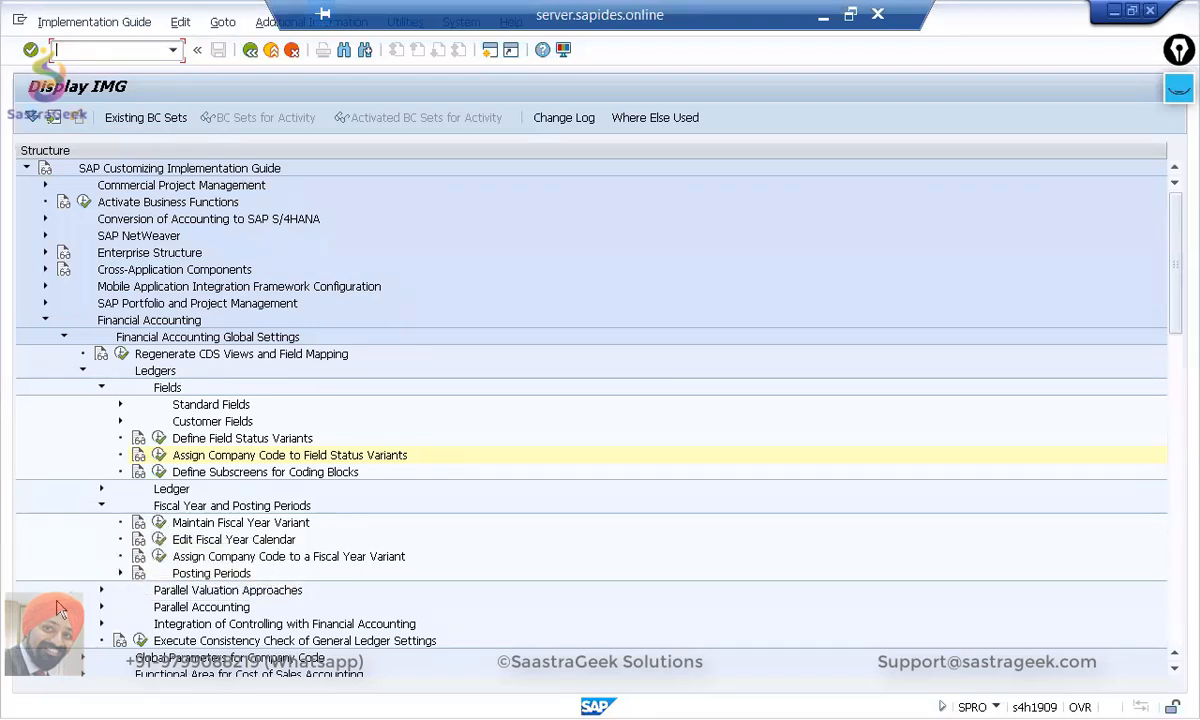
Step: Open Define Variants for Open Posting Periods and position the list on SG01
{"action": "left_click", "coordinate": [120, 574]}
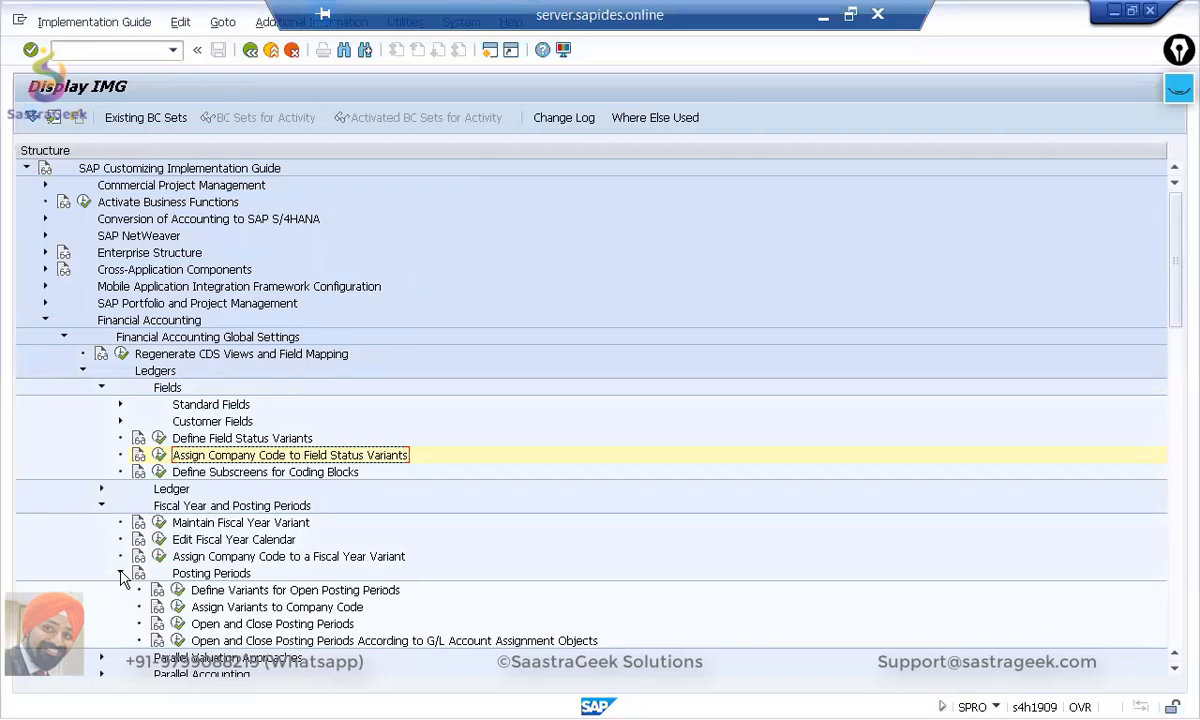
{"action": "left_click", "coordinate": [178, 592]}
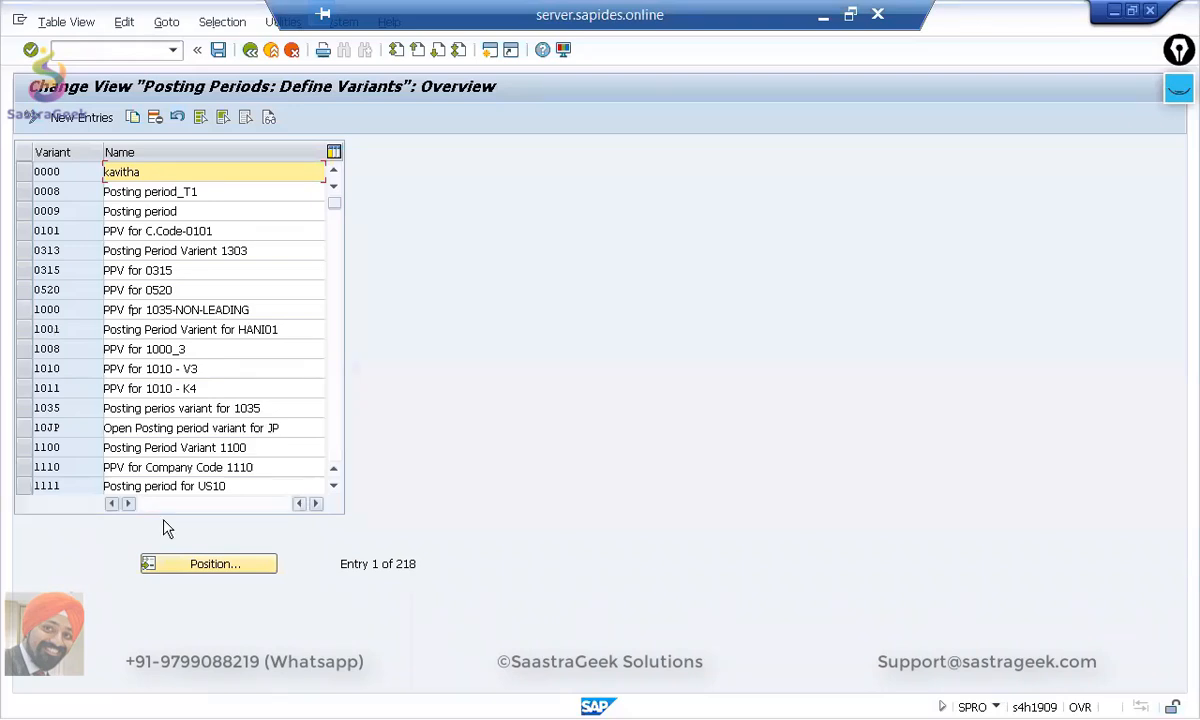
{"action": "left_click", "coordinate": [187, 566]}
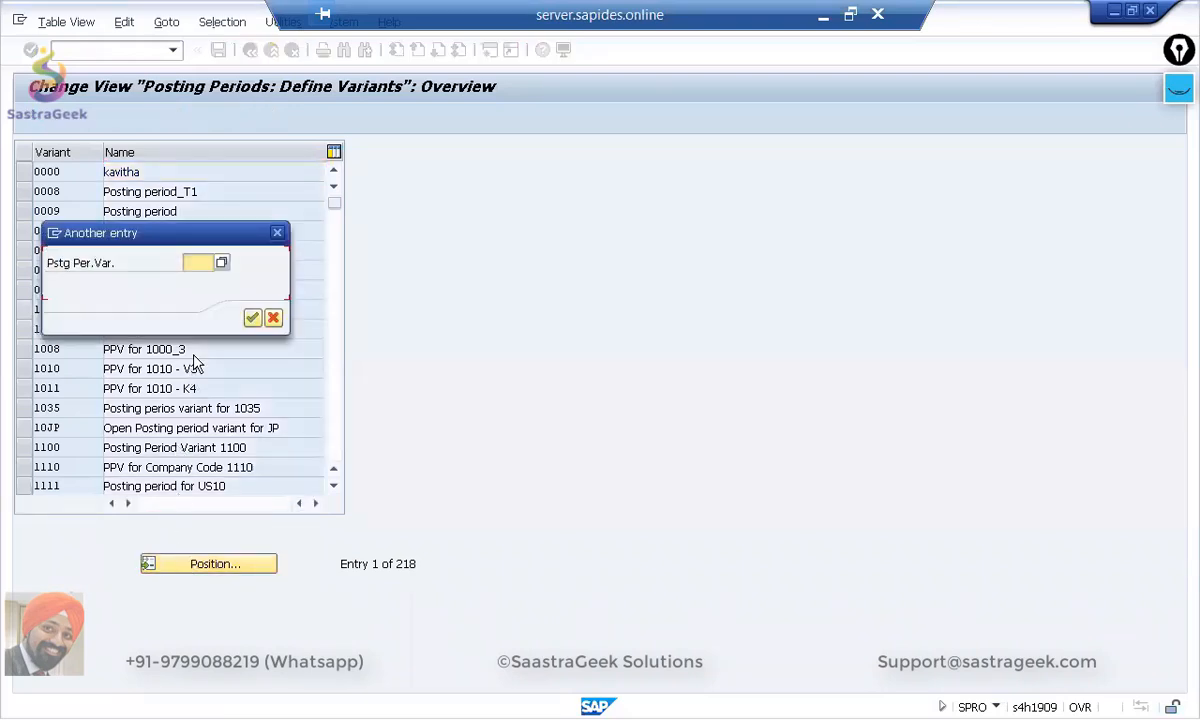
{"action": "type", "text": "sg01"}
{"action": "key", "text": "Return"}
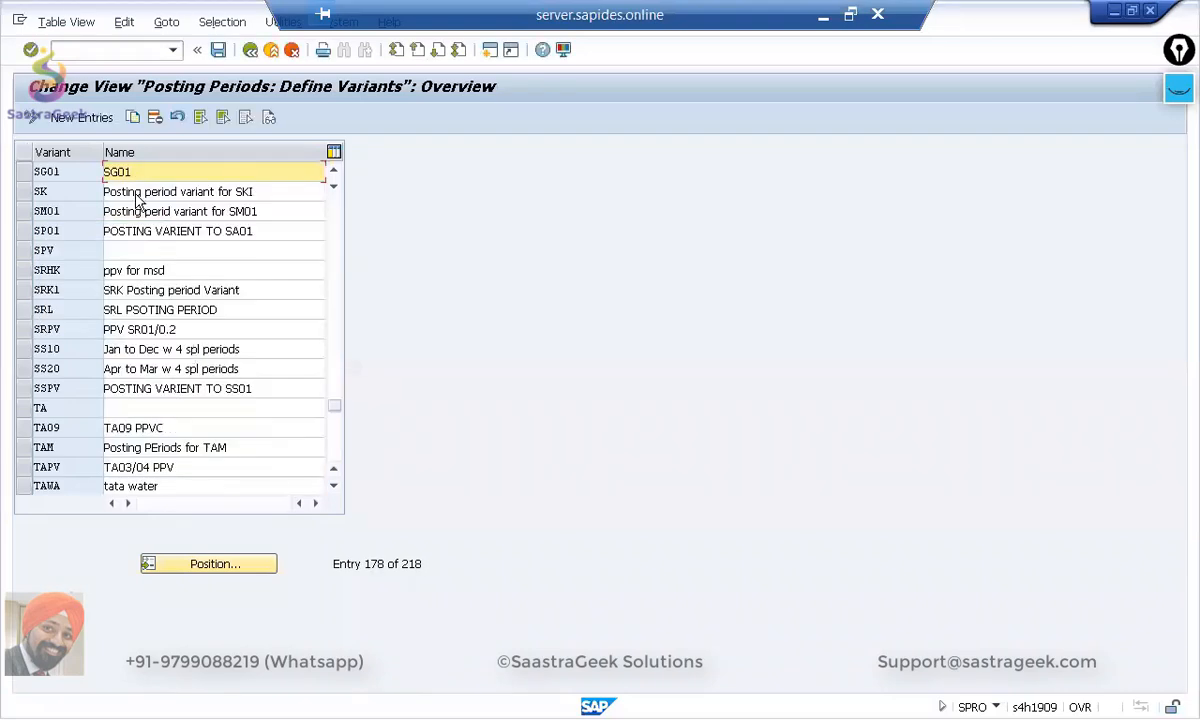
{"action": "left_click", "coordinate": [31, 49]}
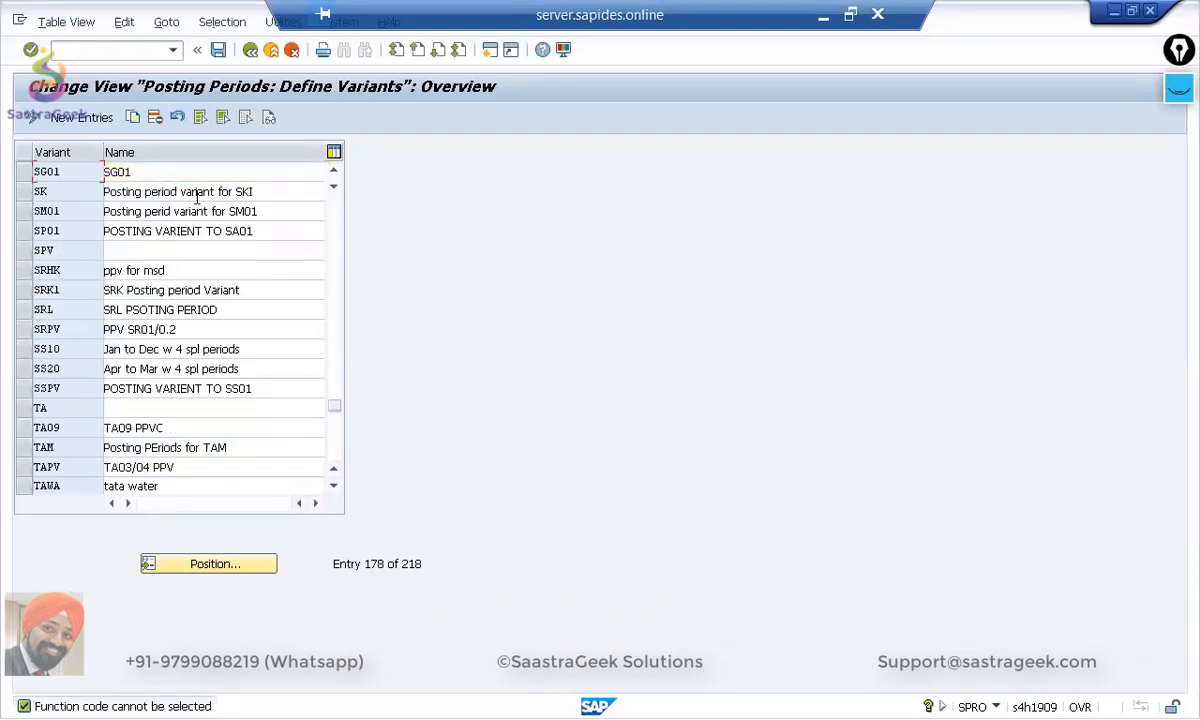
Step: Create posting period variant SG02 named "Sastrageek posting period variant" and save it to customizing request DV2K901088, returning to the IMG
{"action": "left_click", "coordinate": [93, 118]}
{"action": "type", "text": "sg02"}
{"action": "key", "text": "Tab"}
{"action": "type", "text": "Sastrageek posting period variant"}
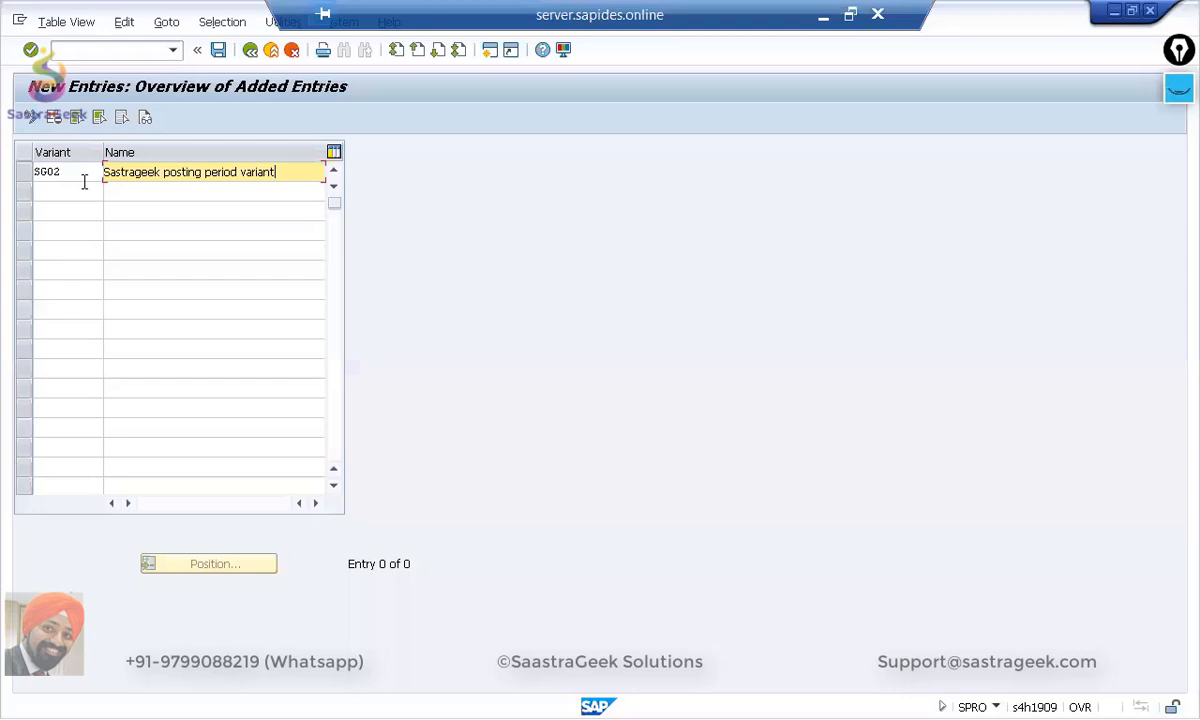
{"action": "left_click", "coordinate": [218, 50]}
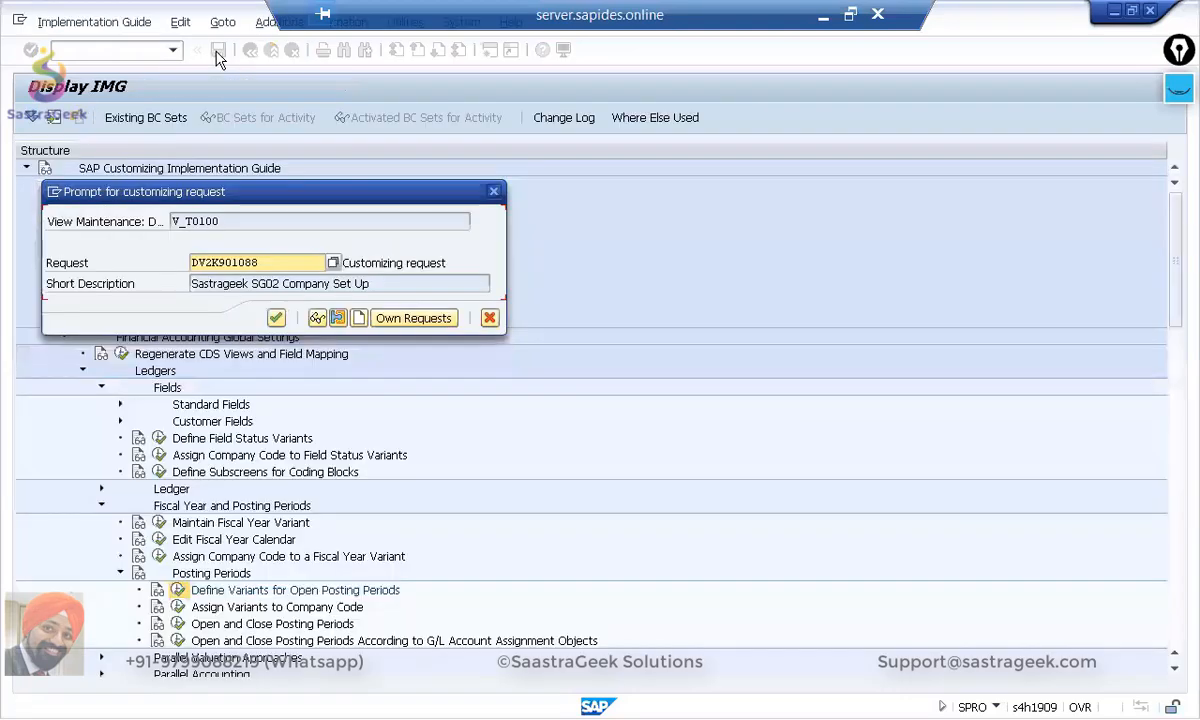
{"action": "left_click", "coordinate": [276, 317]}
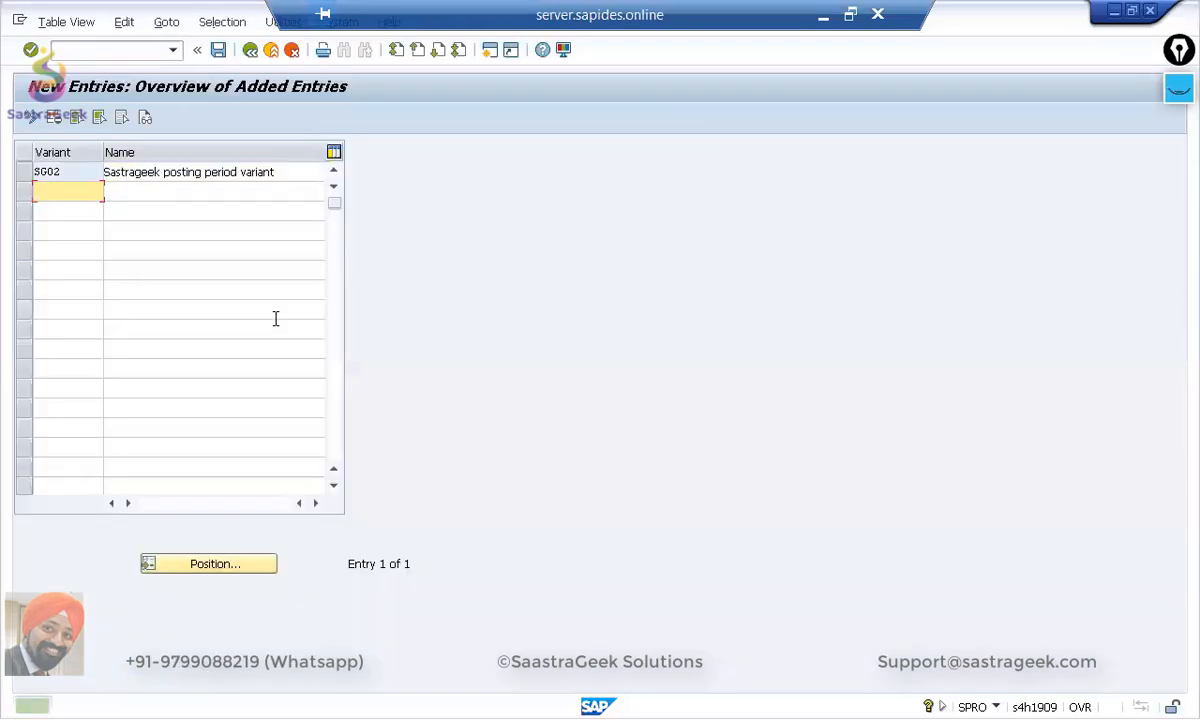
{"action": "left_click", "coordinate": [251, 54]}
{"action": "left_click", "coordinate": [251, 52]}
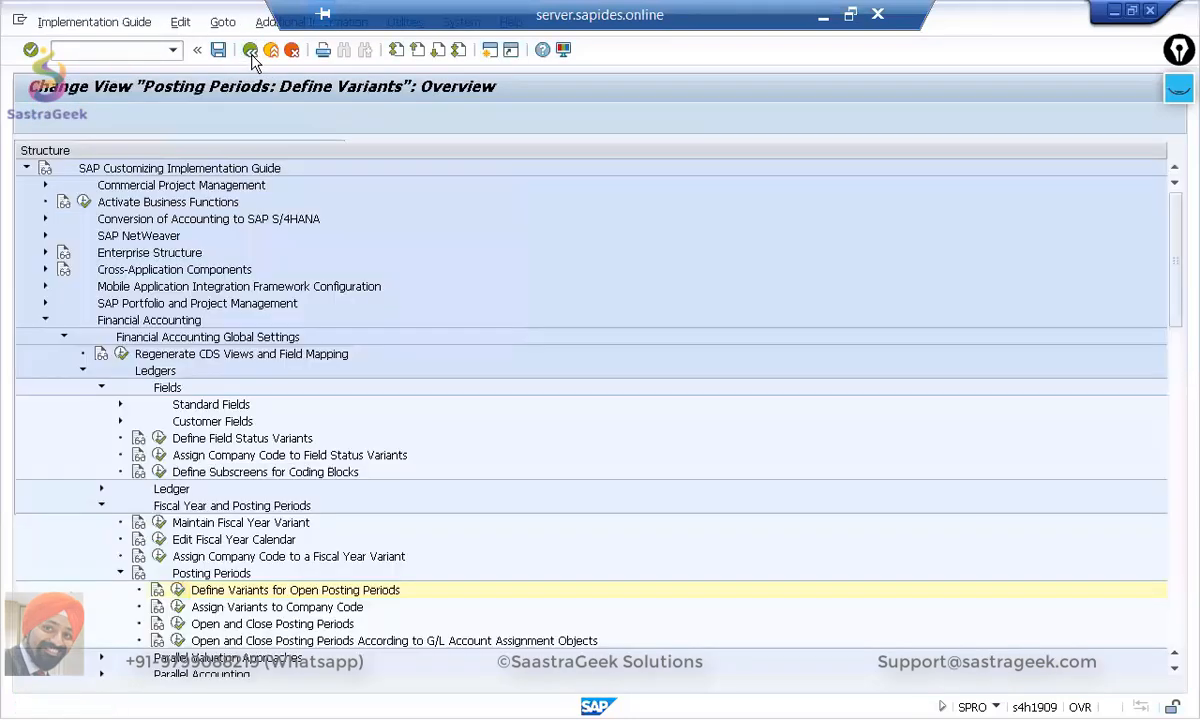
Step: Start Assign Variants to Company Code and list the SM12 lock entries in client 400 for the user named in the locked-data message
{"action": "left_click", "coordinate": [179, 608]}
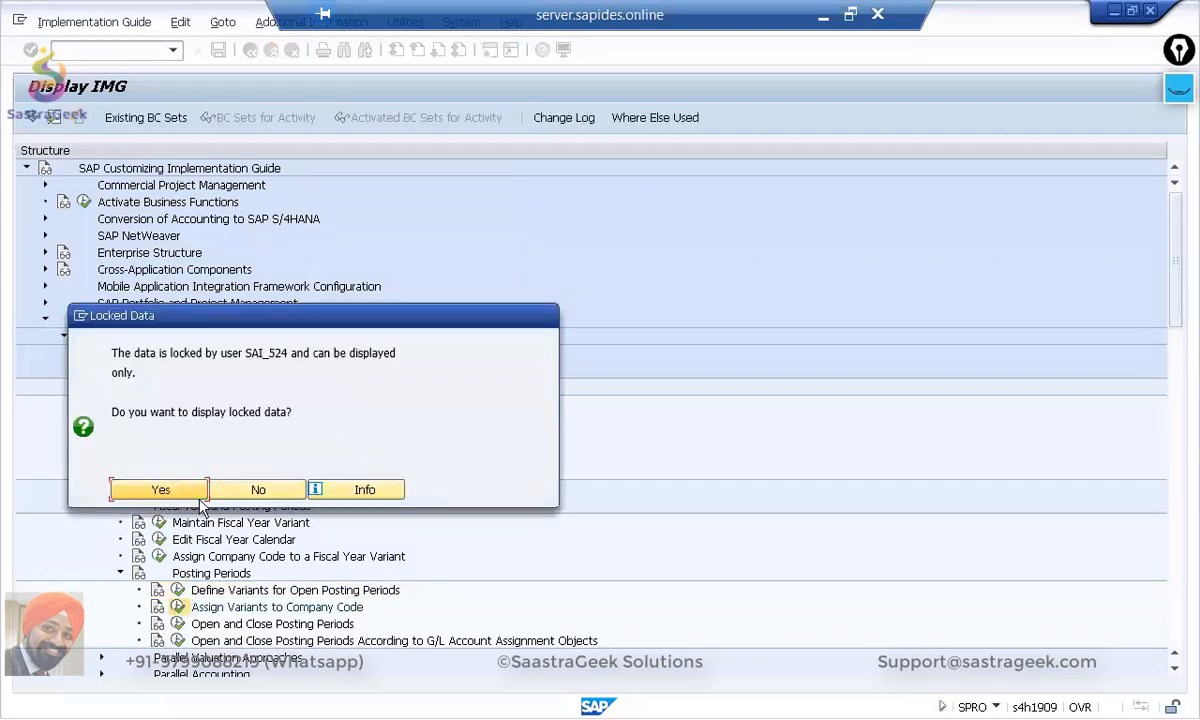
{"action": "left_click_drag", "start_coordinate": [245, 353], "coordinate": [289, 353]}
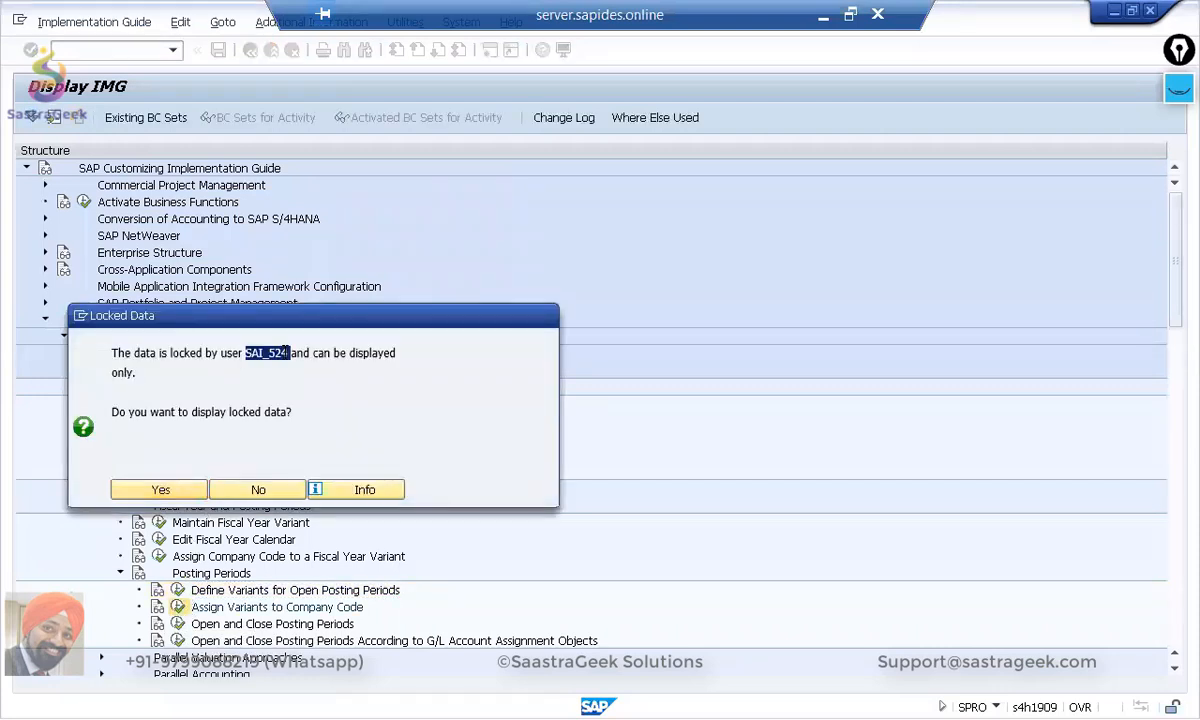
{"action": "key", "text": "alt+Tab"}
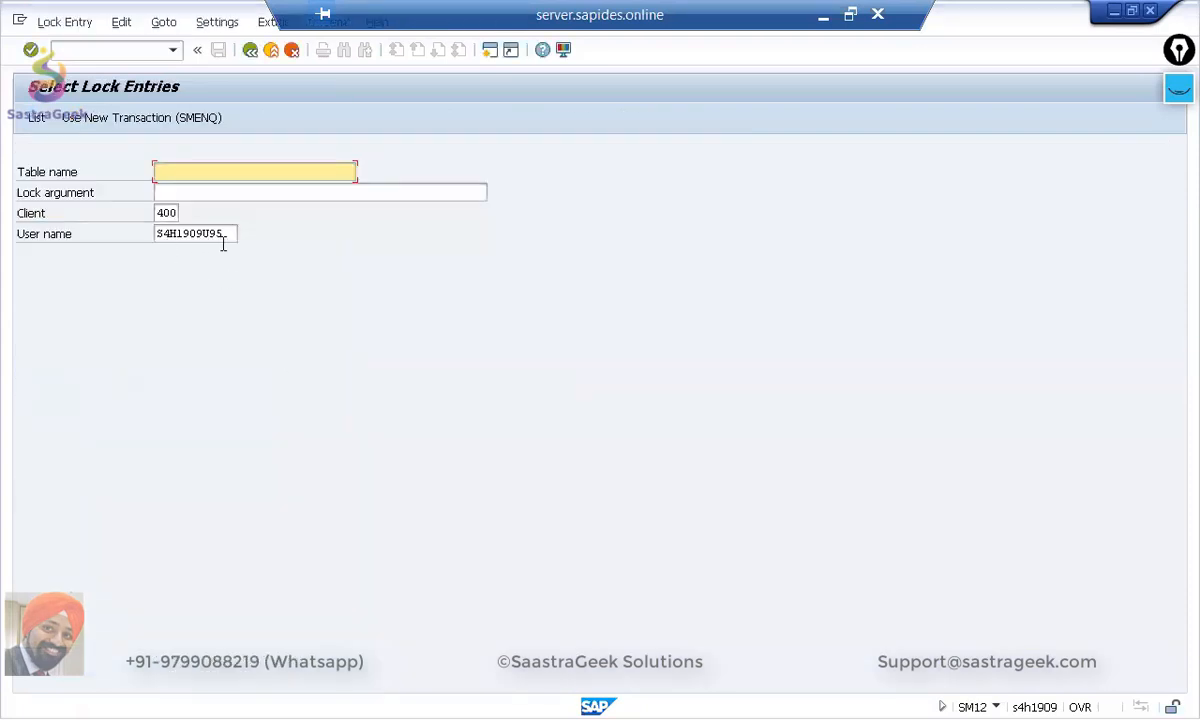
{"action": "left_click_drag", "start_coordinate": [228, 230], "coordinate": [126, 241]}
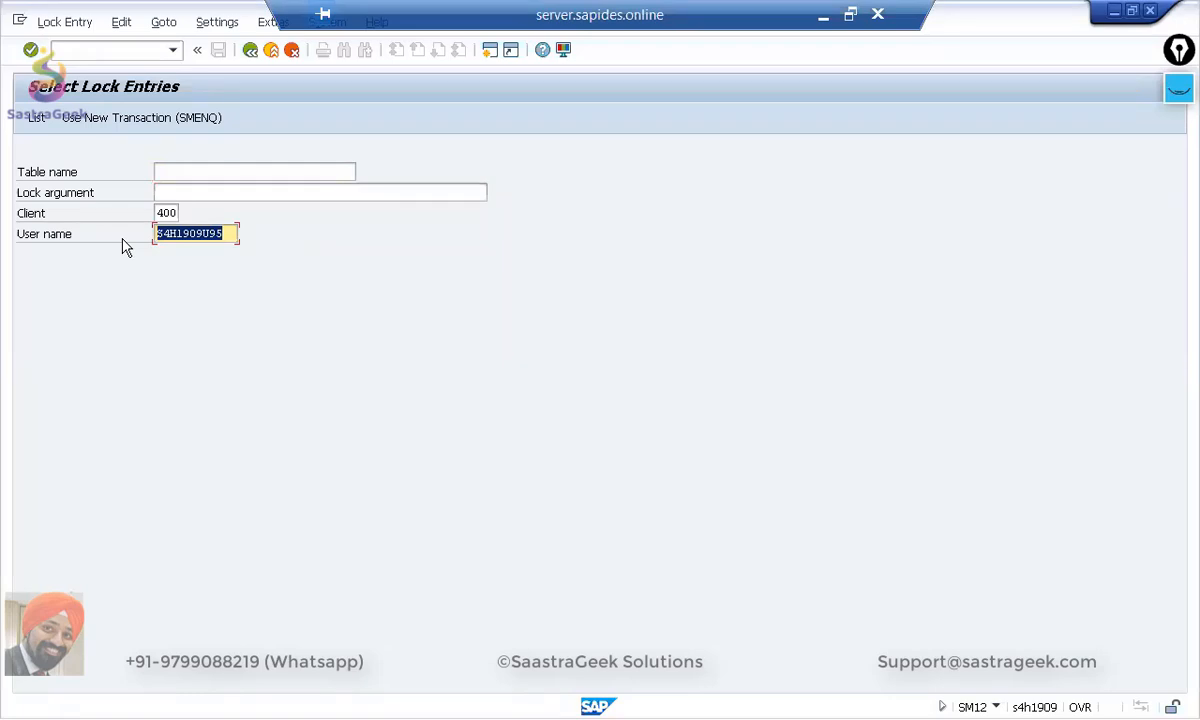
{"action": "type", "text": "SAI_524"}
{"action": "key", "text": "F8"}
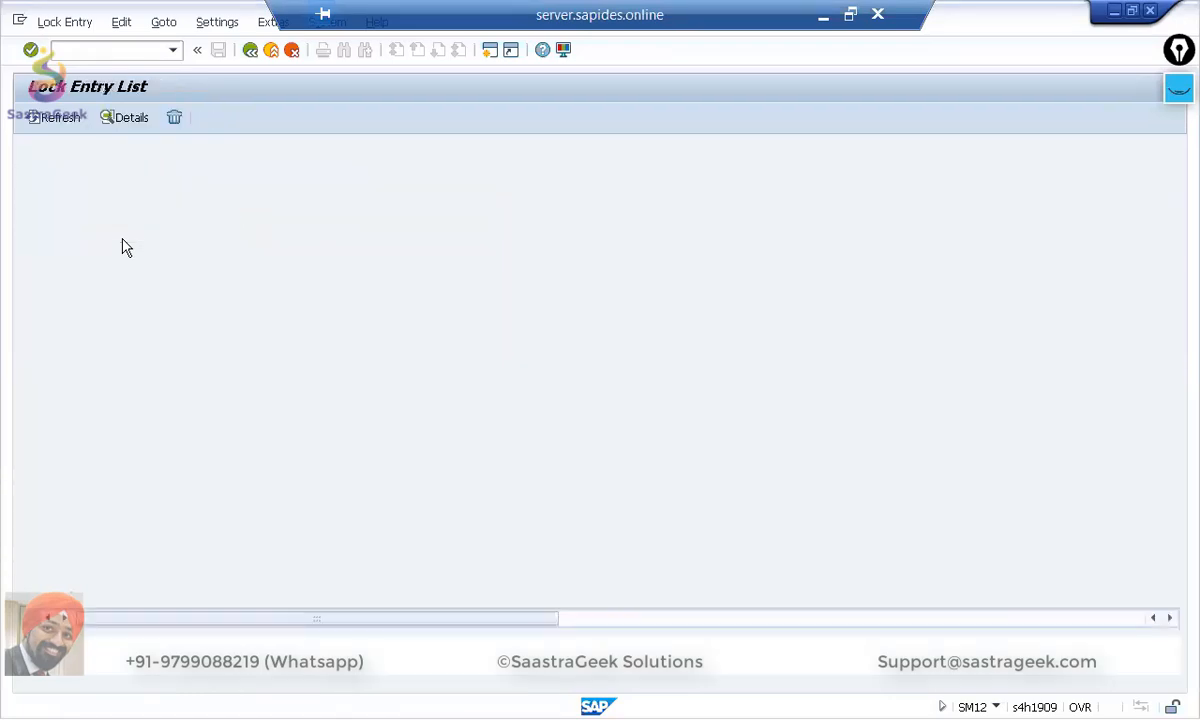
Step: Delete all lock entries listed for the locking user, return to the IMG and decline displaying the locked data
{"action": "left_click", "coordinate": [28, 154]}
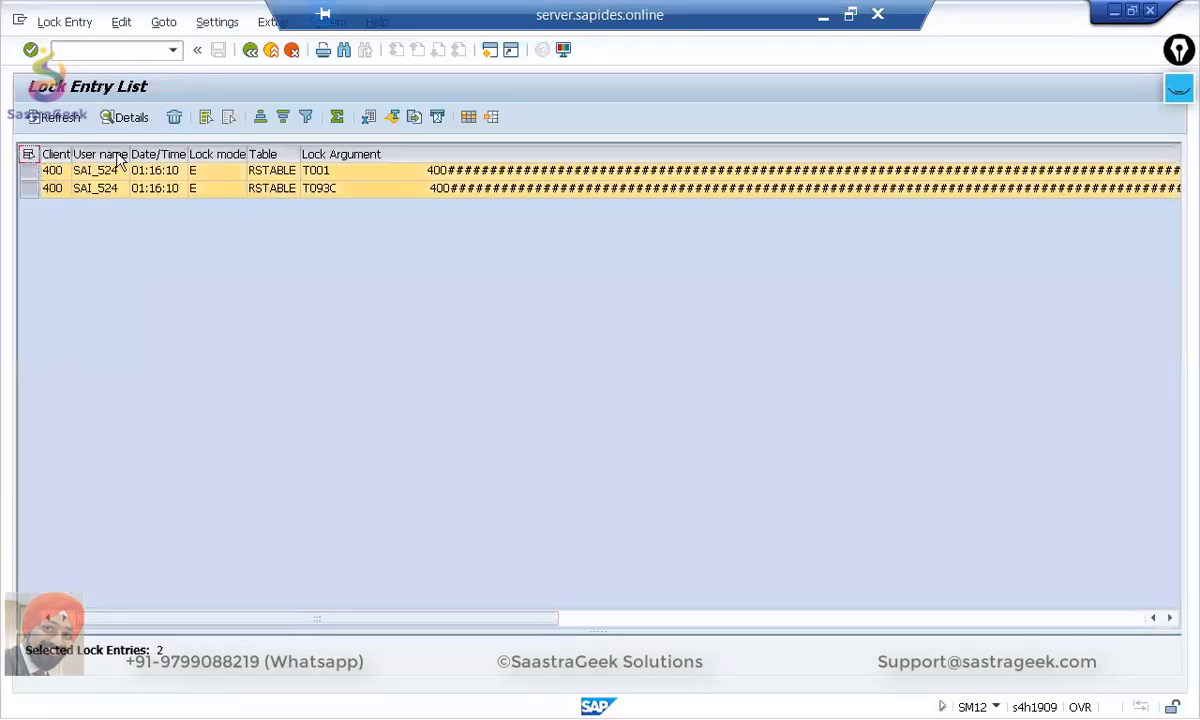
{"action": "left_click", "coordinate": [173, 120]}
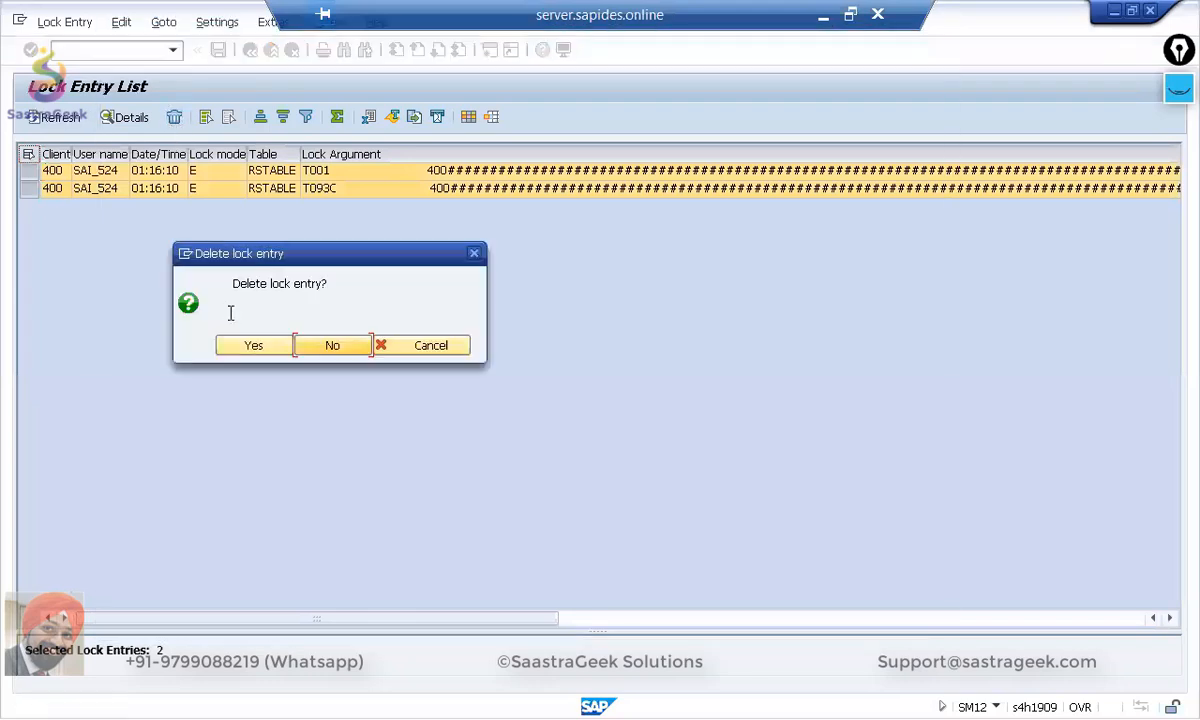
{"action": "left_click", "coordinate": [241, 349]}
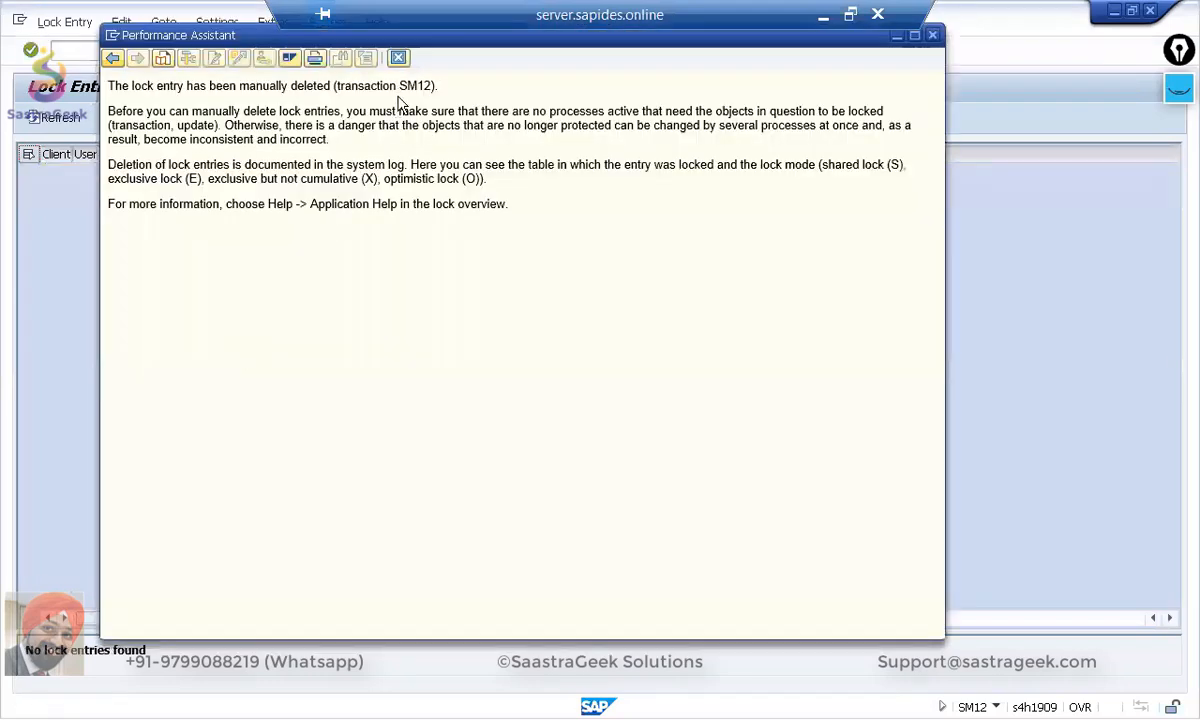
{"action": "left_click", "coordinate": [397, 59]}
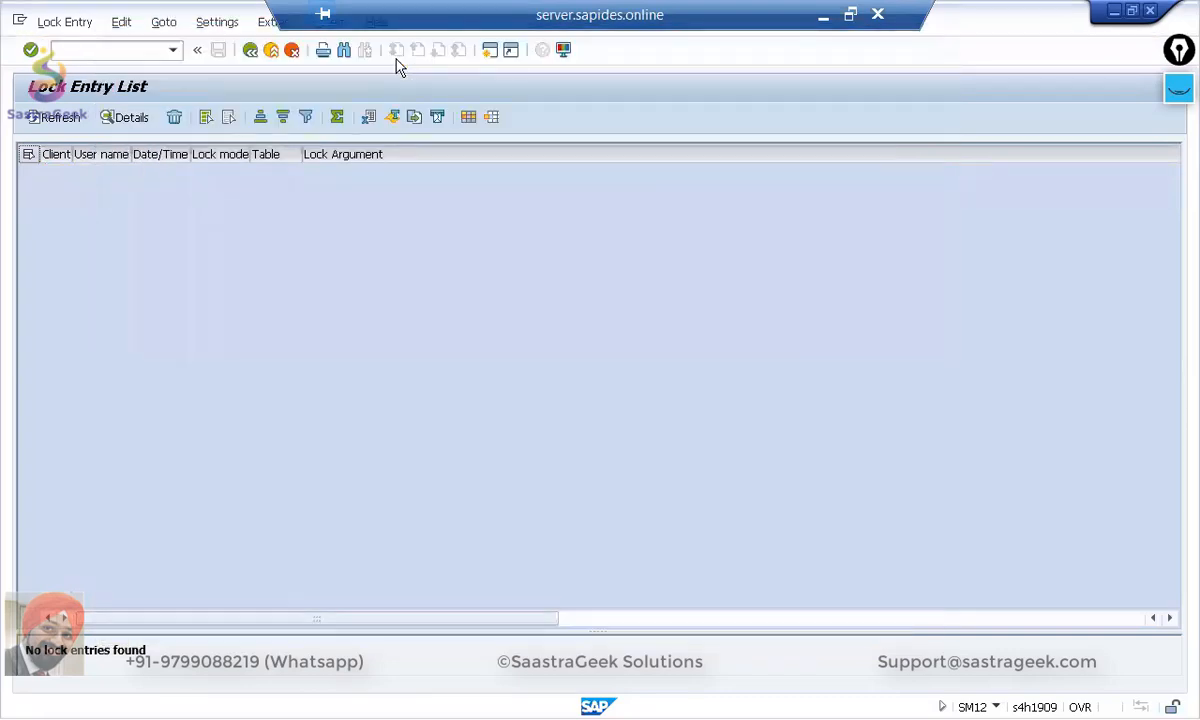
{"action": "left_click", "coordinate": [251, 52]}
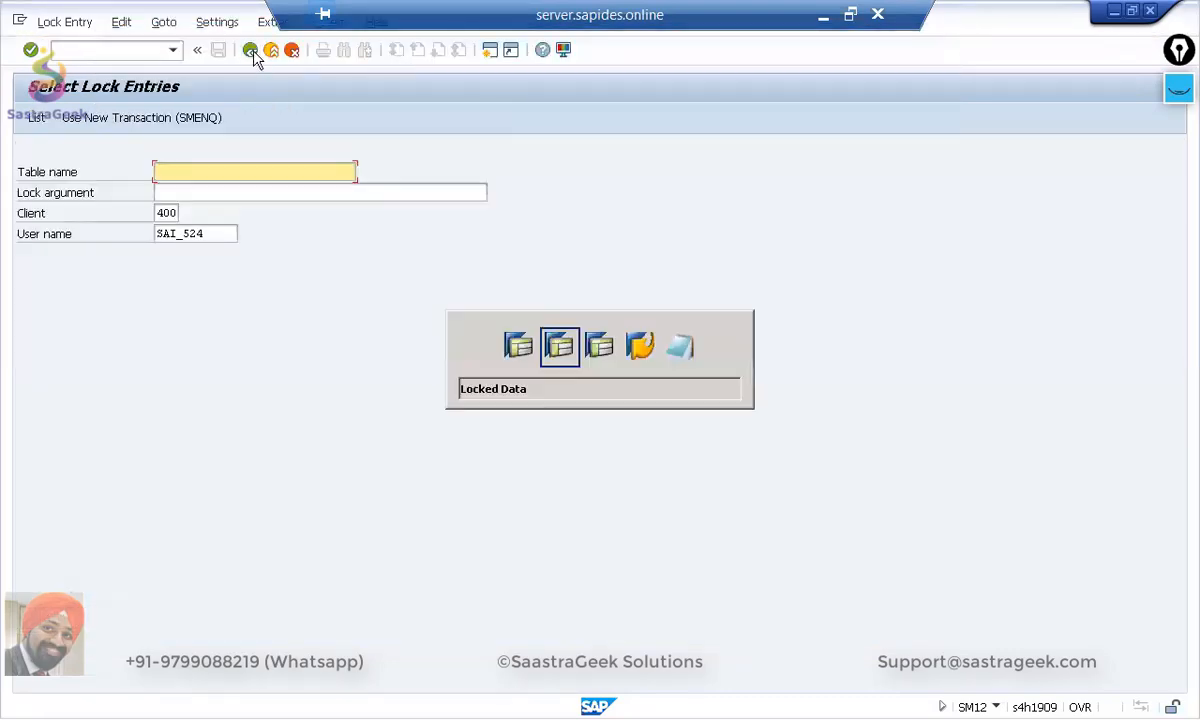
{"action": "left_click", "coordinate": [251, 51]}
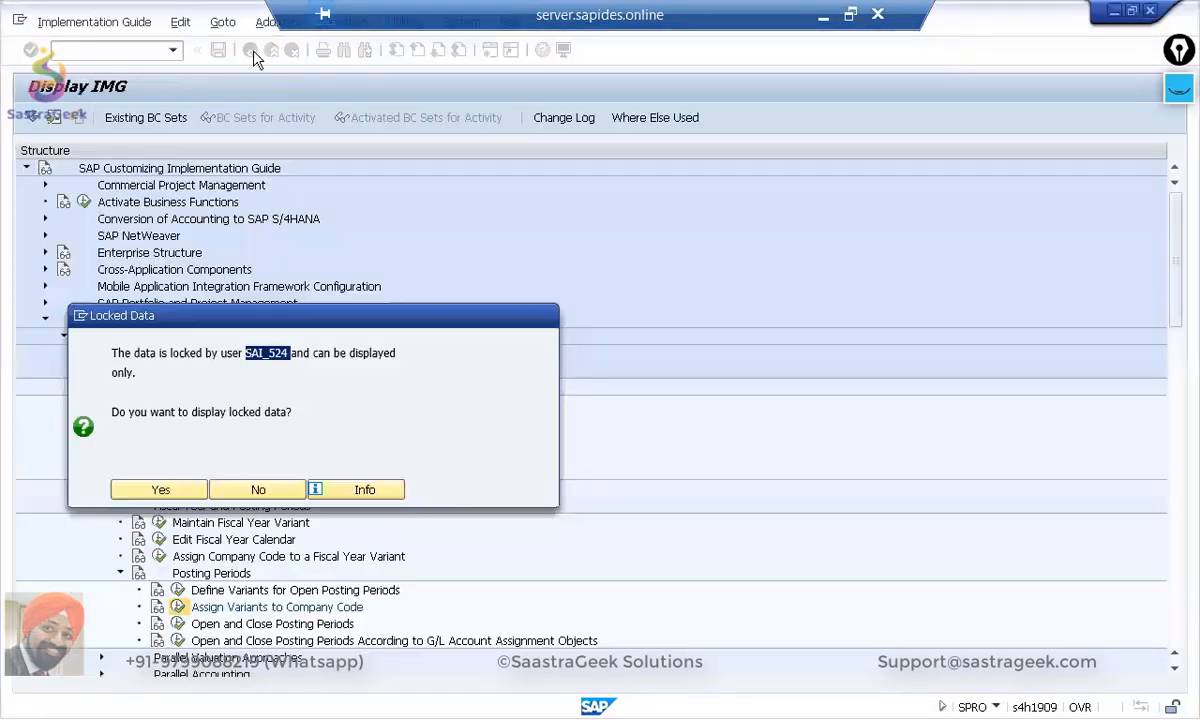
{"action": "left_click", "coordinate": [258, 490]}
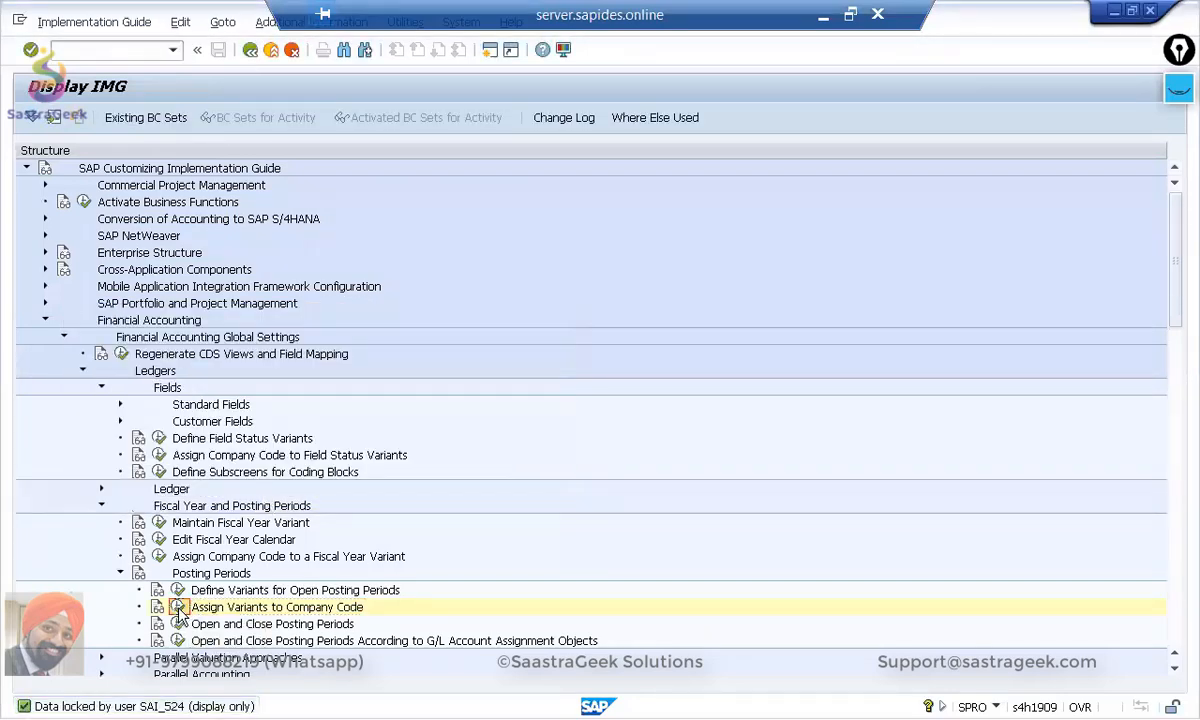
Step: Open Assign Variants to Company Code, find company code SG02 and assign it posting period variant SG02
{"action": "left_click", "coordinate": [177, 607]}
{"action": "left_click", "coordinate": [220, 564]}
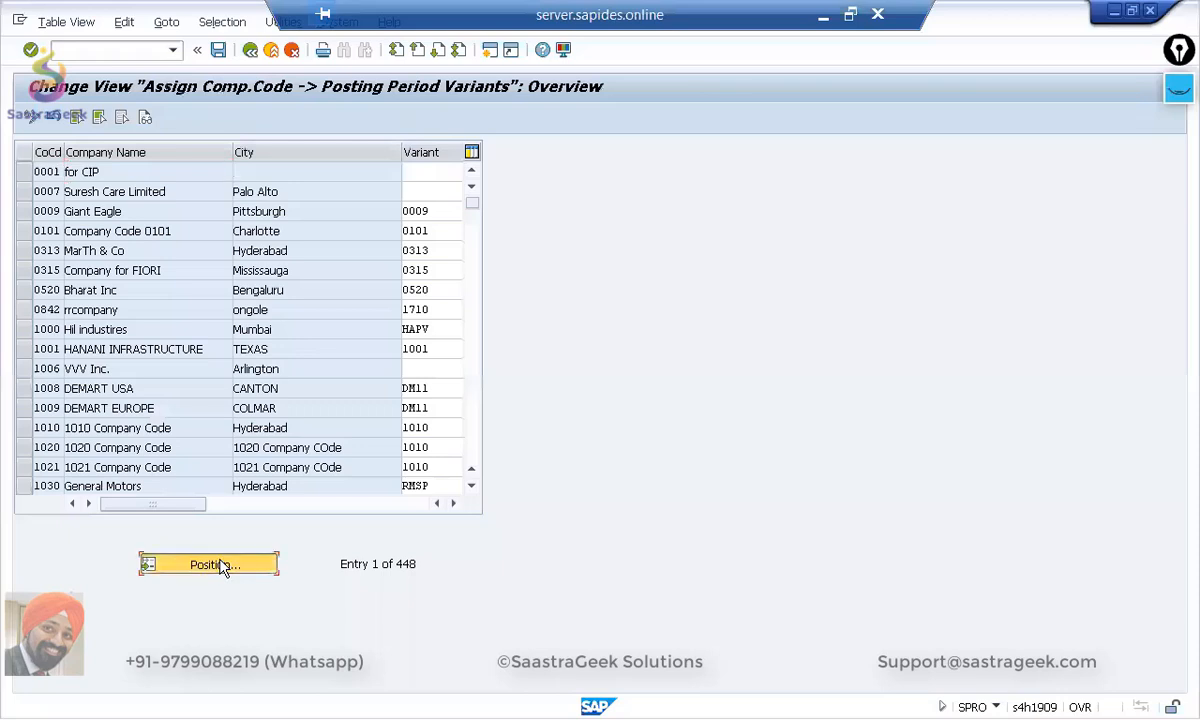
{"action": "type", "text": "sg02"}
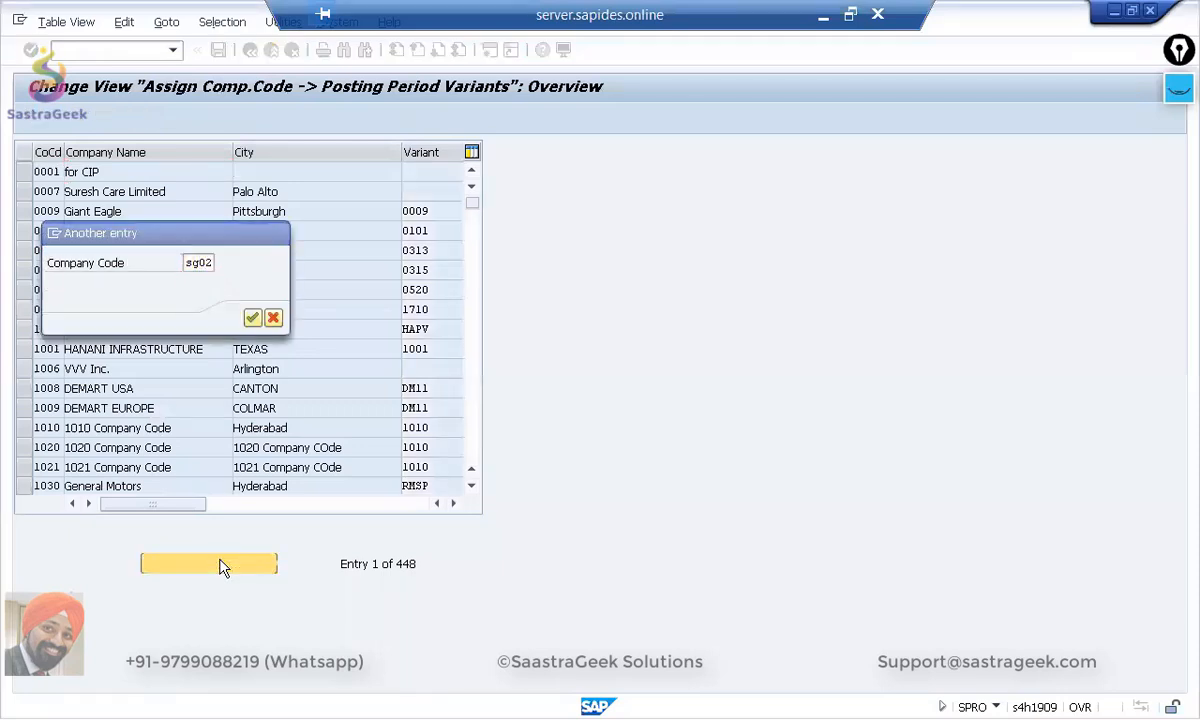
{"action": "key", "text": "Return"}
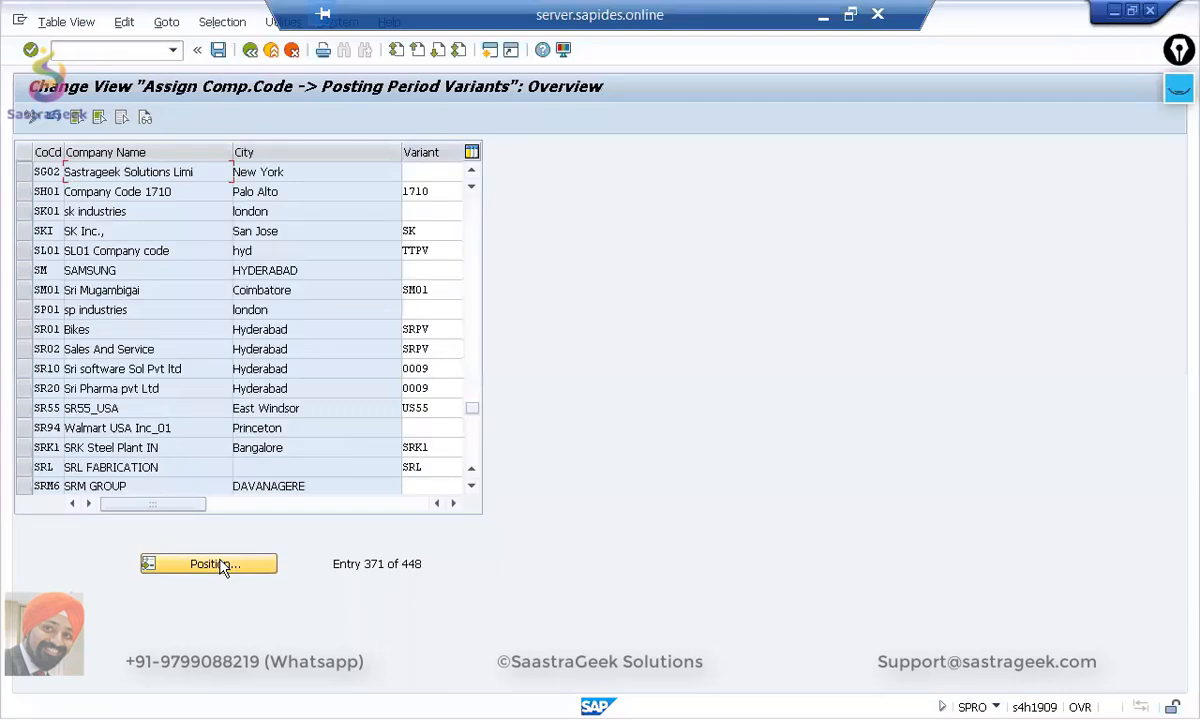
{"action": "left_click", "coordinate": [412, 172]}
{"action": "type", "text": "sg0"}
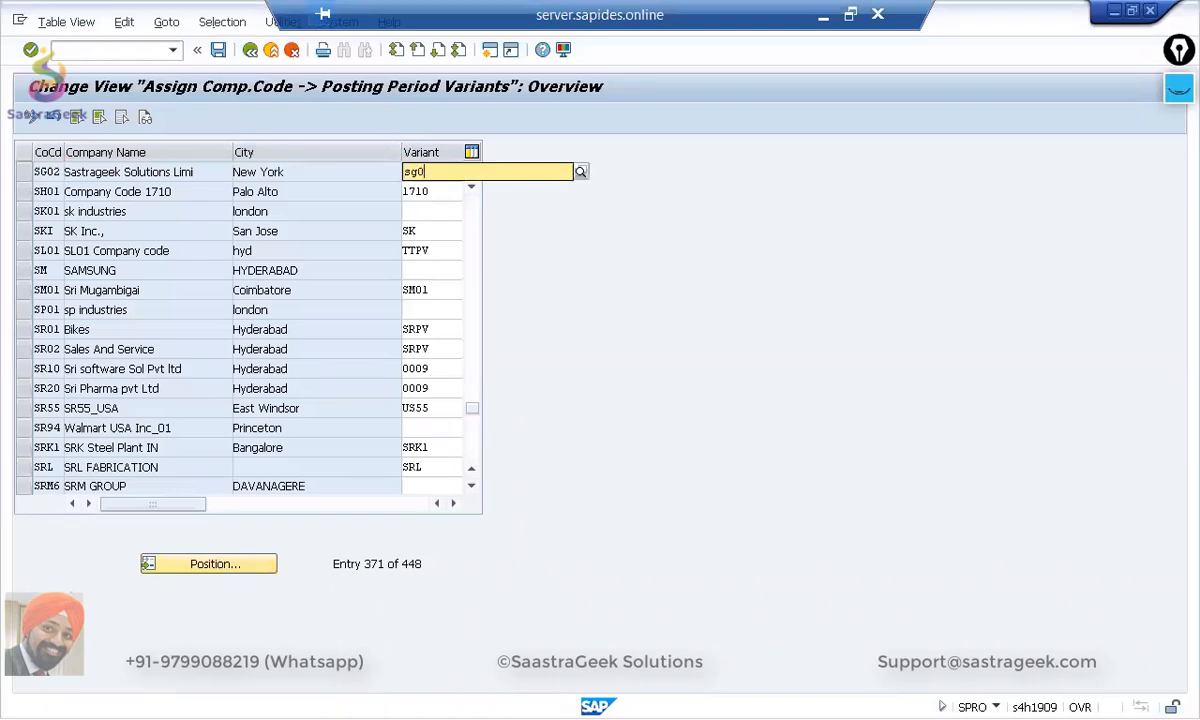
{"action": "type", "text": "2"}
{"action": "key", "text": "Return"}
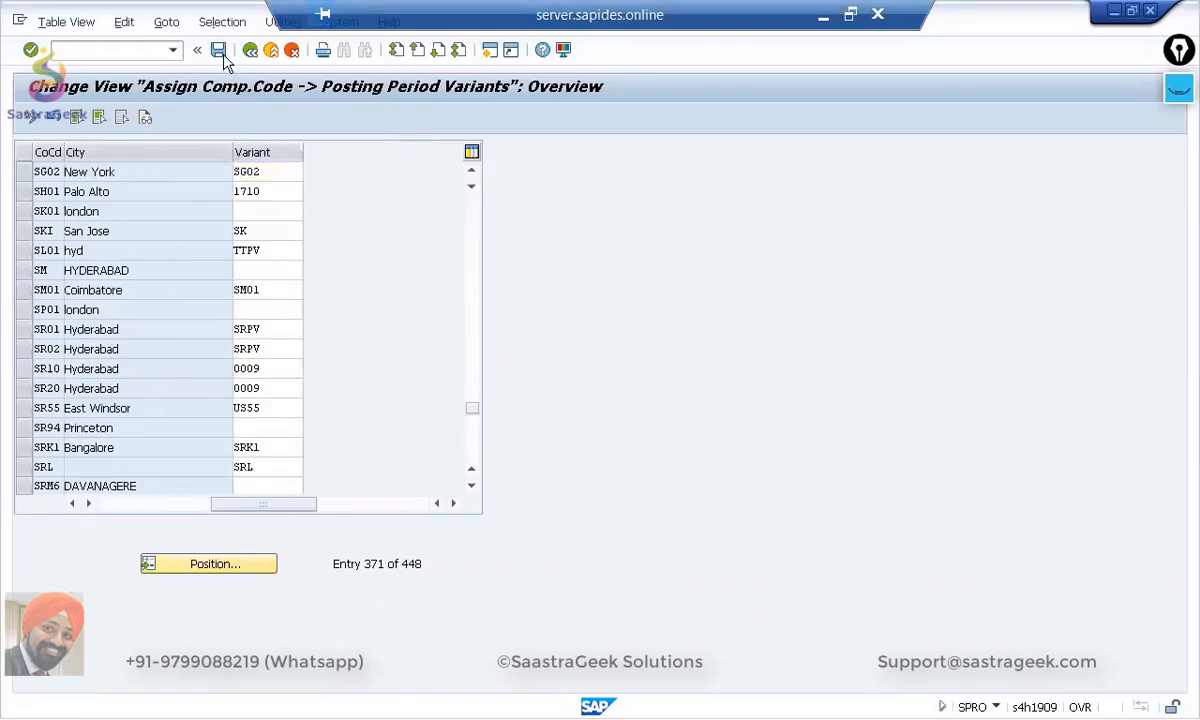
Step: Save the posting period variant assignment to the proposed customizing request and return to the IMG
{"action": "left_click", "coordinate": [222, 55]}
{"action": "left_click", "coordinate": [277, 318]}
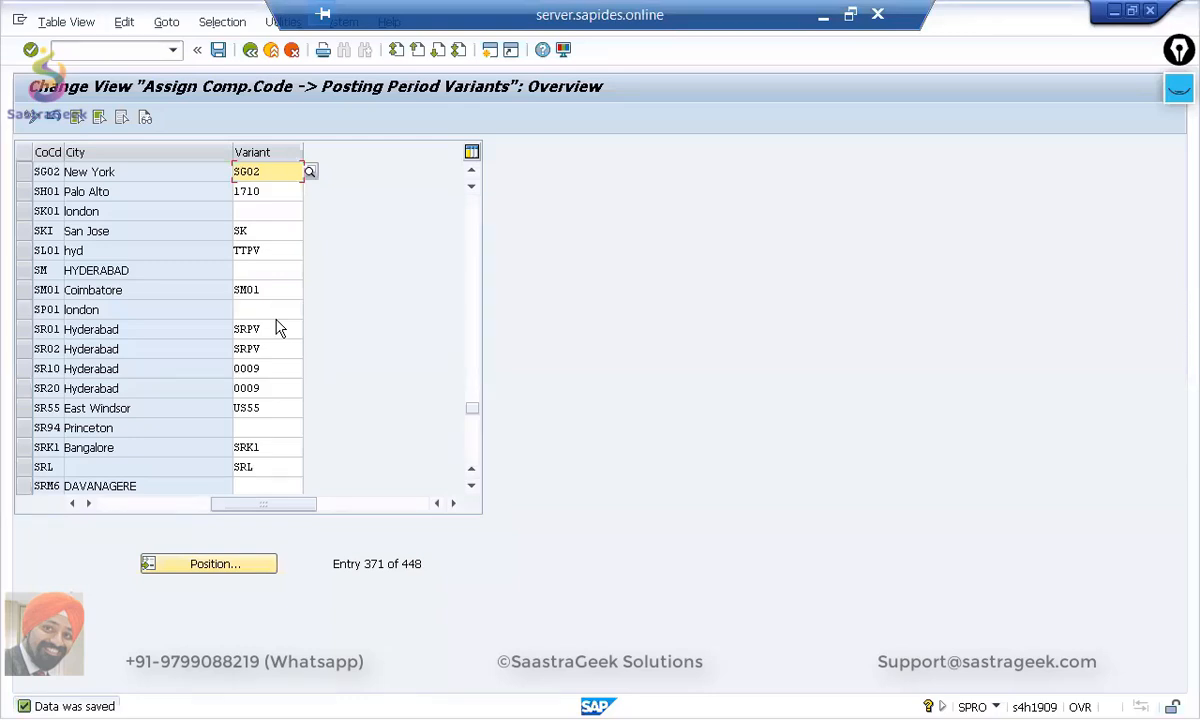
{"action": "left_click", "coordinate": [251, 51]}
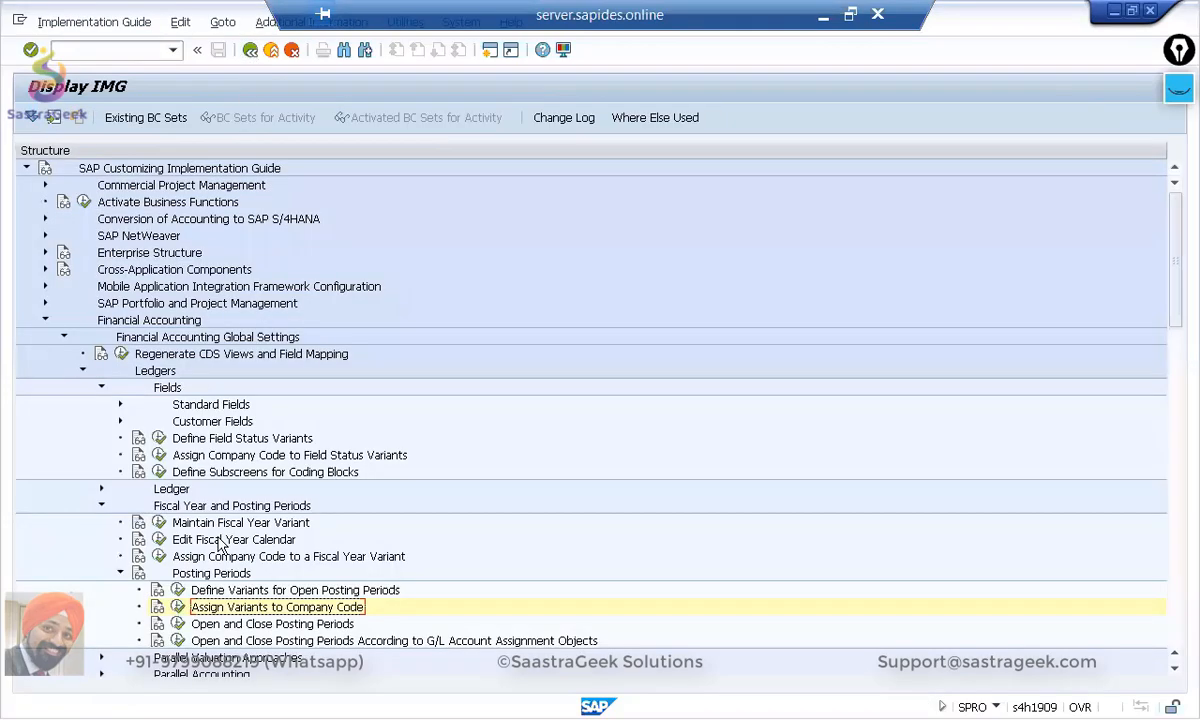
{"action": "left_click", "coordinate": [177, 626]}
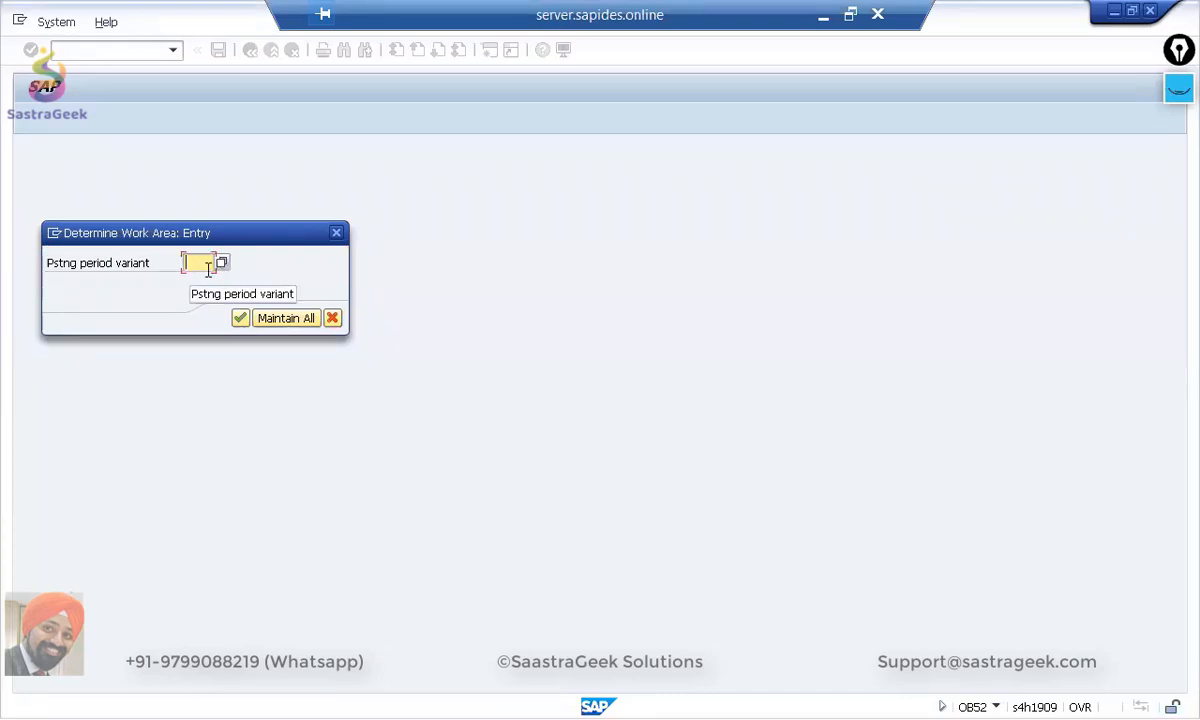
{"action": "type", "text": "sg02"}
{"action": "key", "text": "Return"}
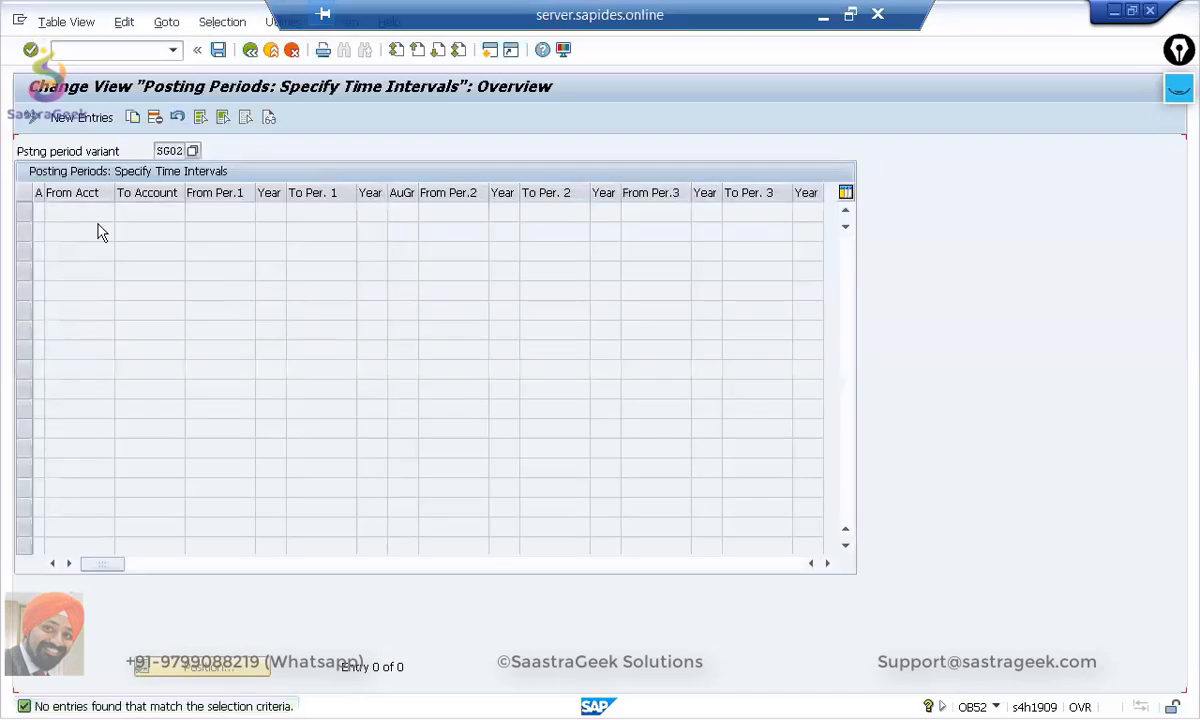
{"action": "left_click", "coordinate": [249, 51]}
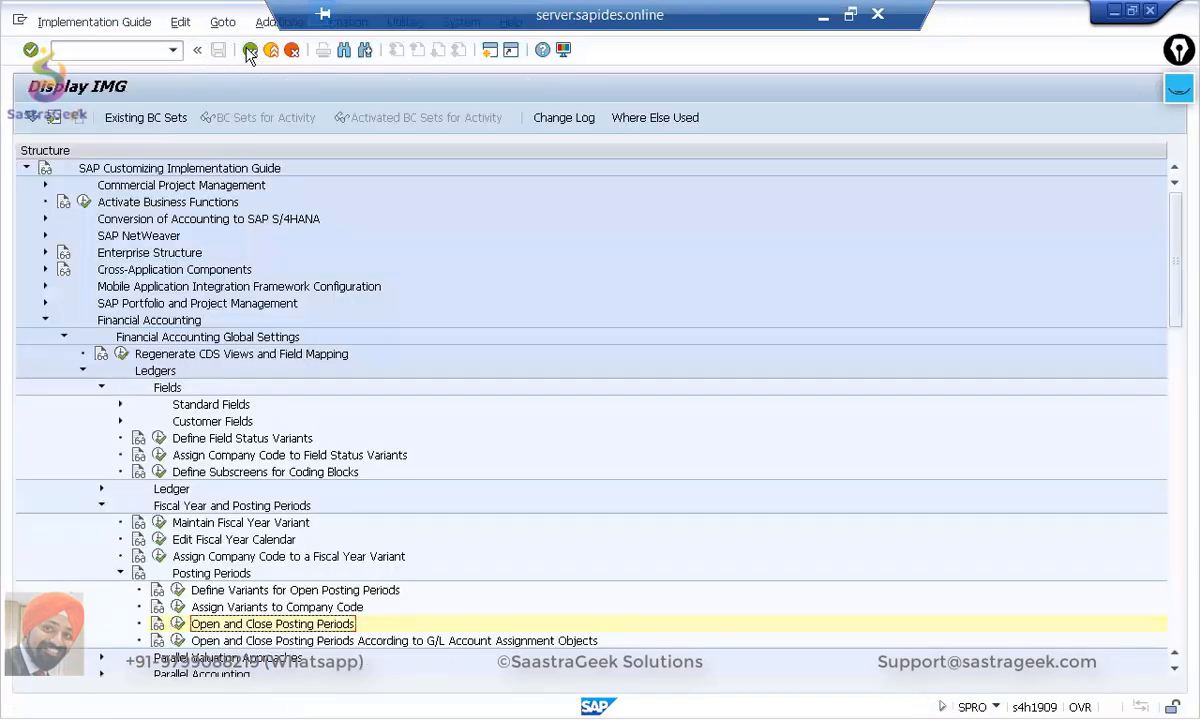
Step: Open Open and Close Posting Periods for all variants and position the list on variant SG01
{"action": "left_click", "coordinate": [177, 623]}
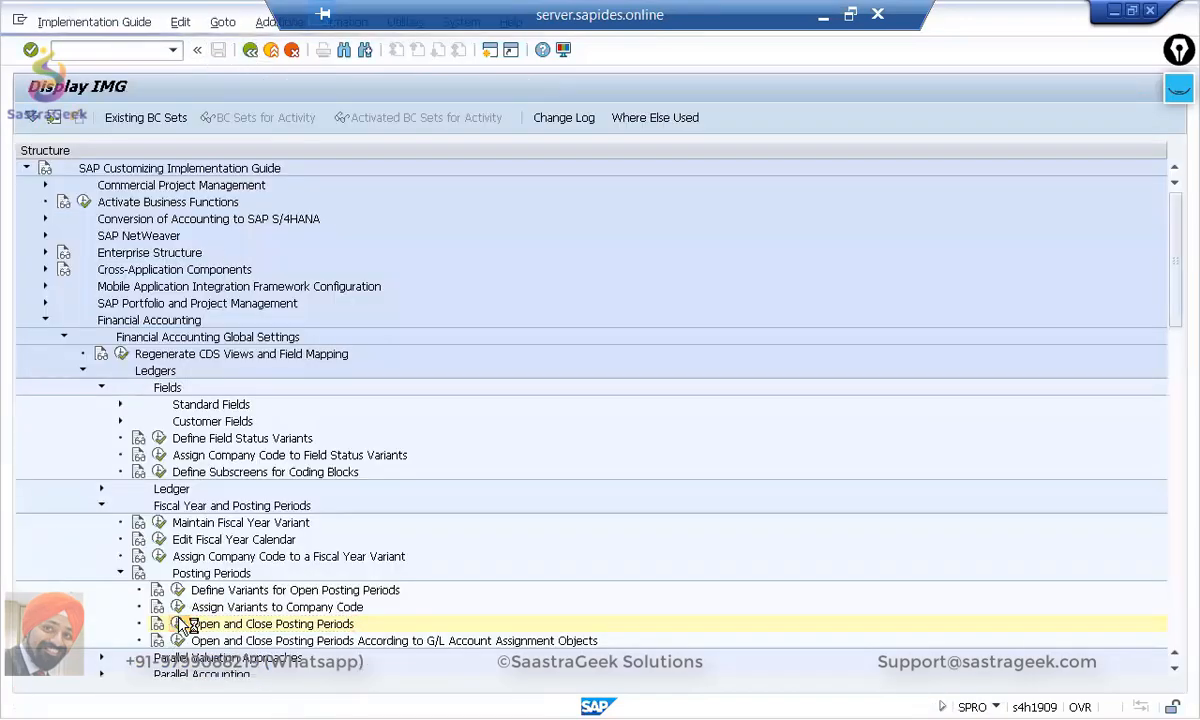
{"action": "left_click", "coordinate": [280, 319]}
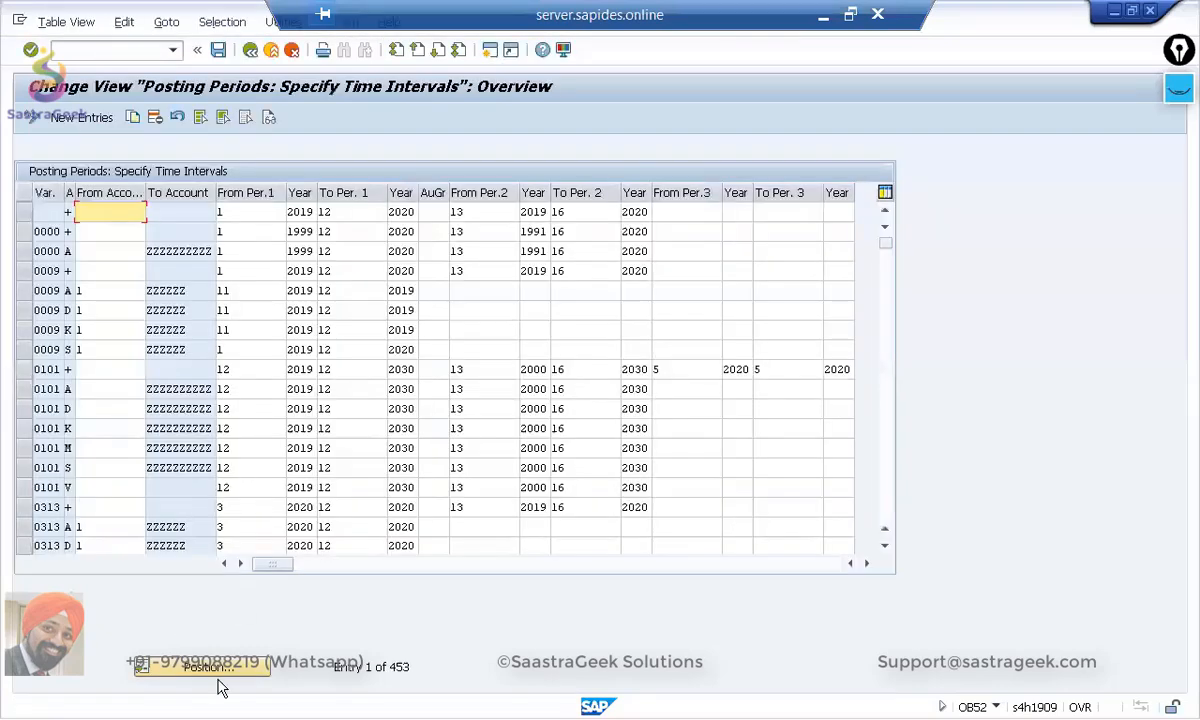
{"action": "left_click", "coordinate": [208, 667]}
{"action": "type", "text": "SG01"}
{"action": "key", "text": "Return"}
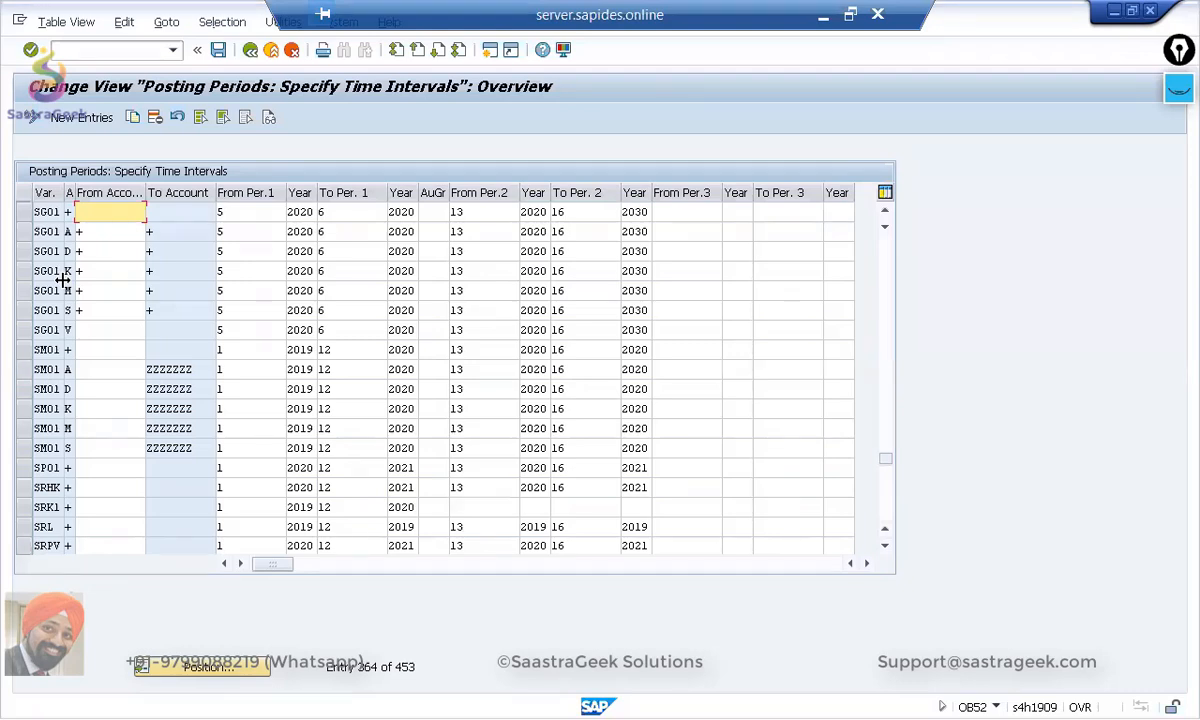
Step: Select the SG01 entries for account types +, A, D, K, M, S and V and start Copy As on them
{"action": "left_click", "coordinate": [24, 212]}
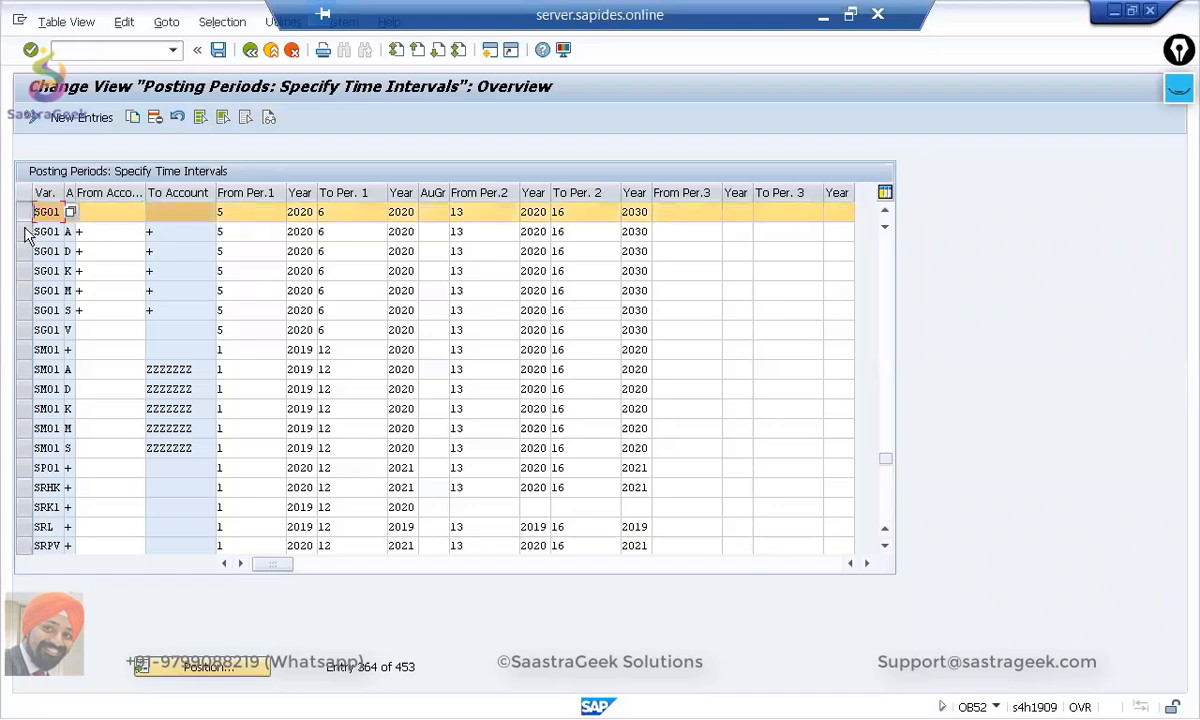
{"action": "left_click_drag", "start_coordinate": [25, 231], "coordinate": [27, 332]}
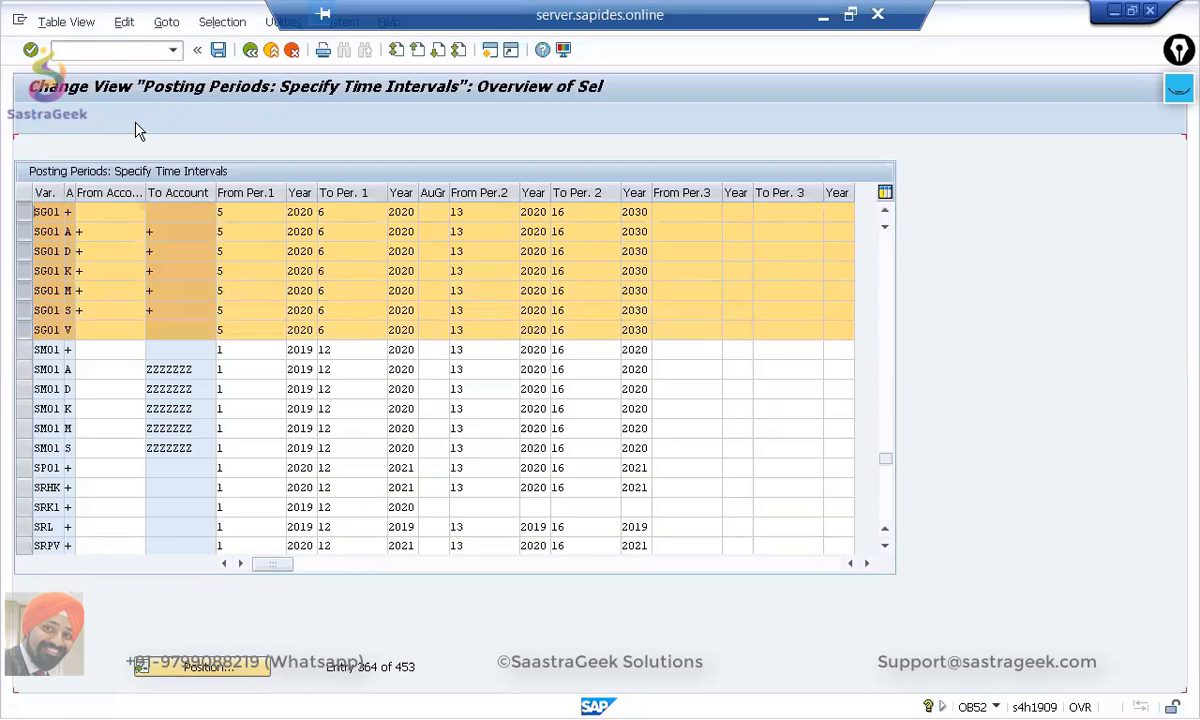
{"action": "left_click", "coordinate": [133, 118]}
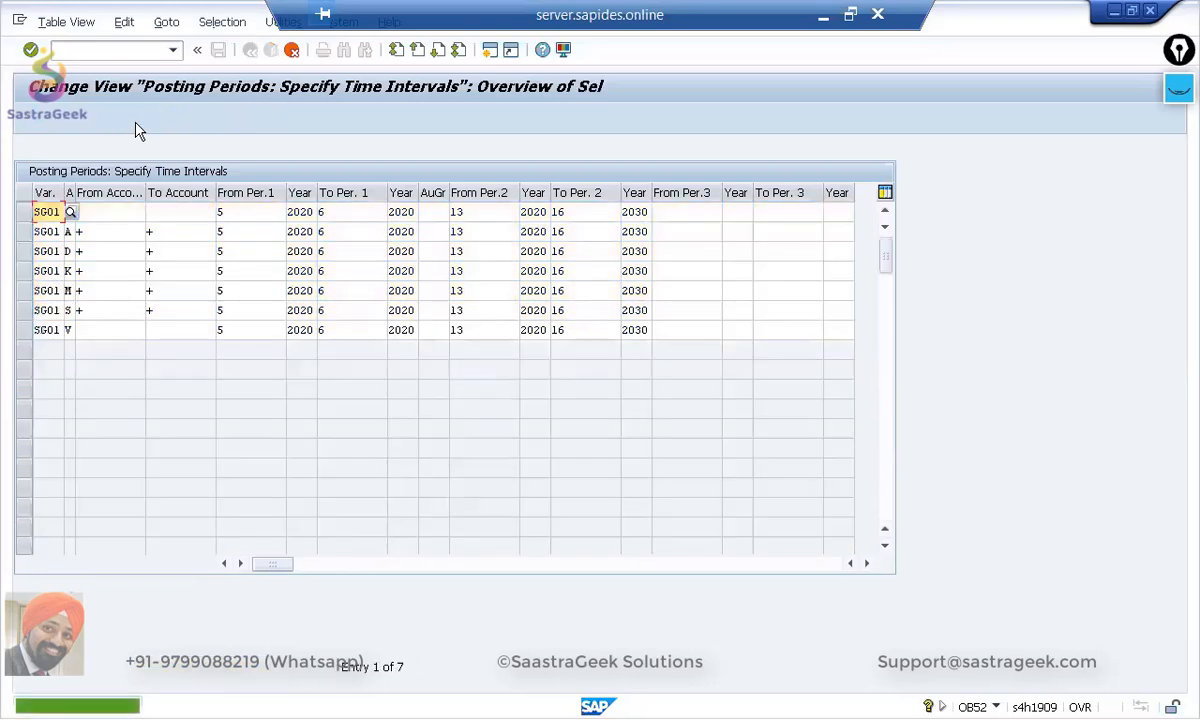
Step: Change the variant to SG02 in all seven copied posting period rows and confirm the new entries
{"action": "left_click", "coordinate": [60, 212]}
{"action": "key", "text": "BackSpace"}
{"action": "type", "text": "2"}
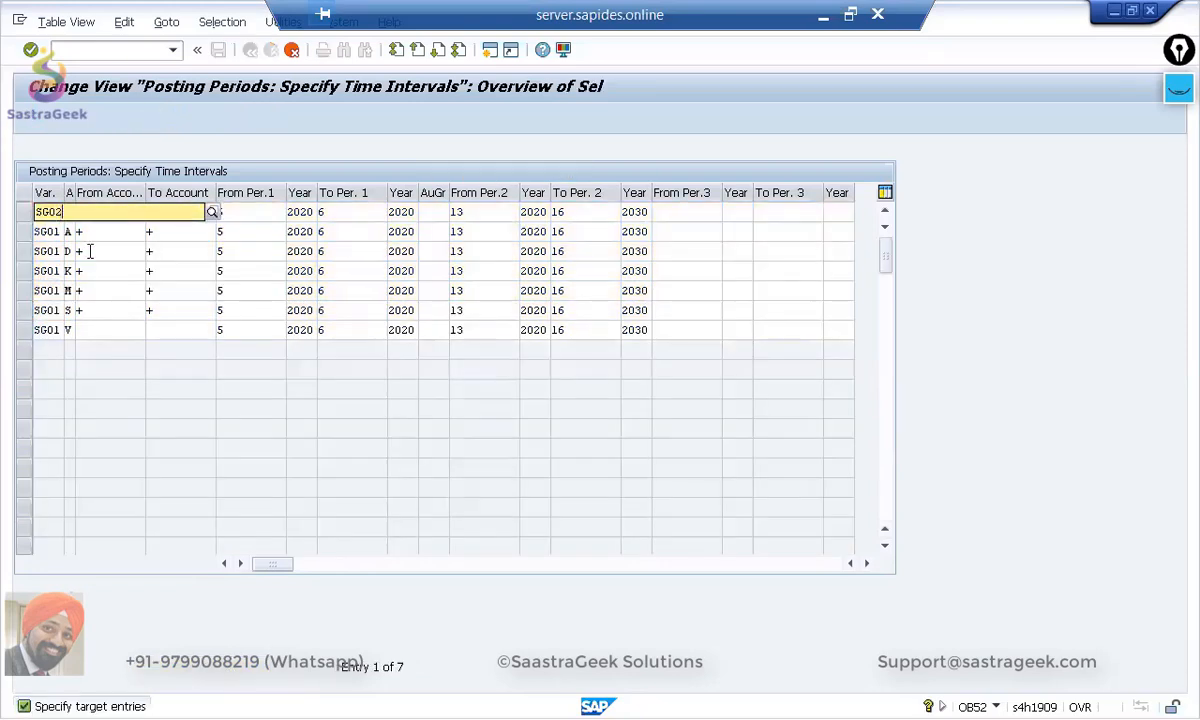
{"action": "left_click", "coordinate": [142, 432]}
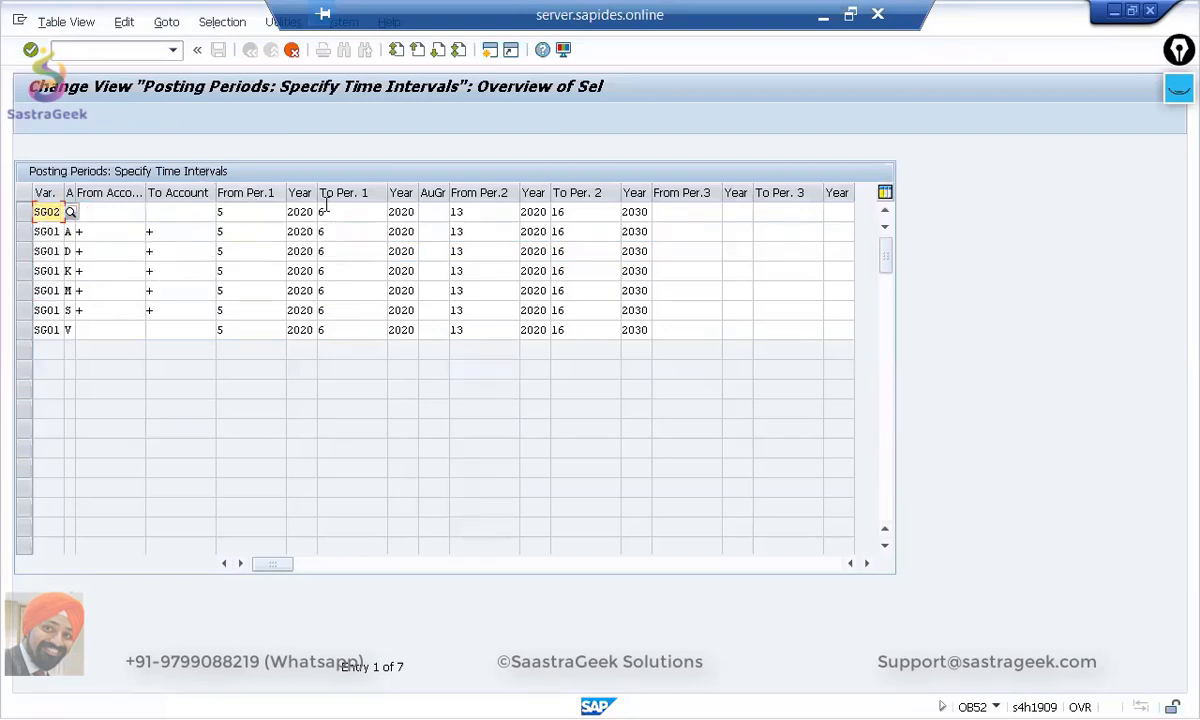
{"action": "left_click", "coordinate": [56, 232]}
{"action": "key", "text": "BackSpace"}
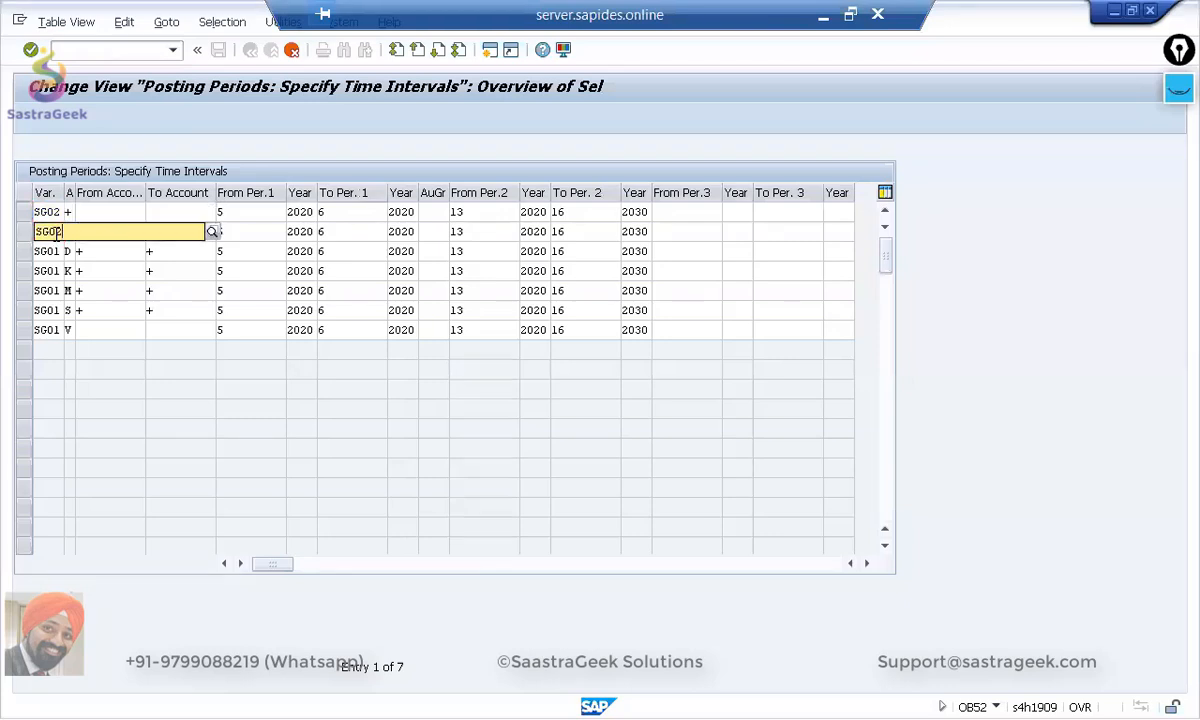
{"action": "type", "text": "2"}
{"action": "left_click", "coordinate": [78, 461]}
{"action": "left_click", "coordinate": [59, 252]}
{"action": "key", "text": "BackSpace"}
{"action": "type", "text": "2"}
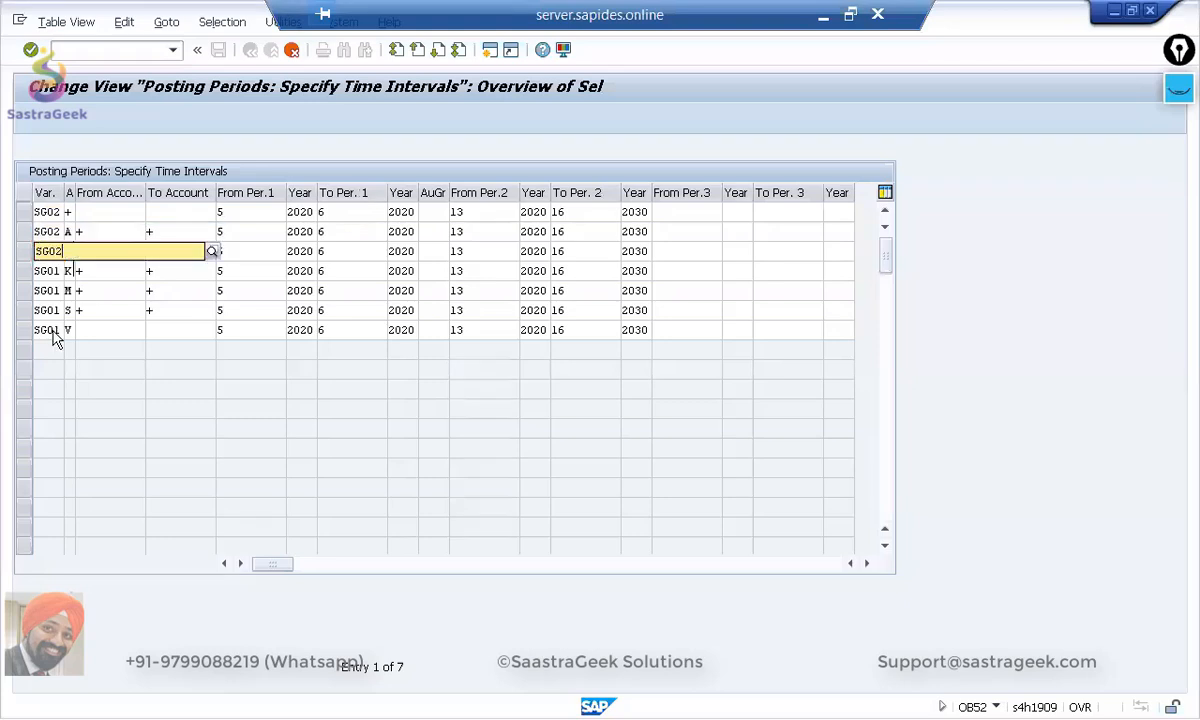
{"action": "left_click", "coordinate": [66, 440]}
{"action": "left_click", "coordinate": [57, 271]}
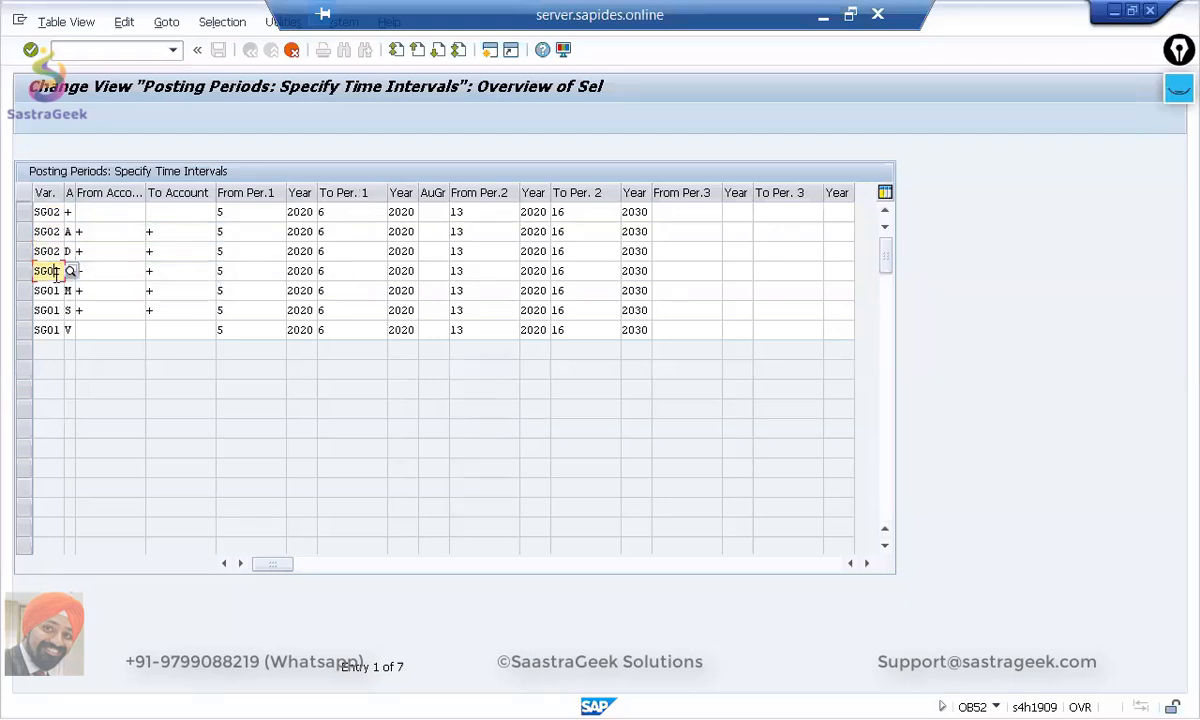
{"action": "key", "text": "BackSpace"}
{"action": "type", "text": "2"}
{"action": "left_click", "coordinate": [43, 392]}
{"action": "left_click", "coordinate": [56, 291]}
{"action": "key", "text": "BackSpace"}
{"action": "type", "text": "2"}
{"action": "left_click", "coordinate": [55, 393]}
{"action": "left_click", "coordinate": [56, 311]}
{"action": "key", "text": "BackSpace"}
{"action": "type", "text": "2"}
{"action": "left_click", "coordinate": [55, 345]}
{"action": "left_click", "coordinate": [56, 330]}
{"action": "key", "text": "BackSpace"}
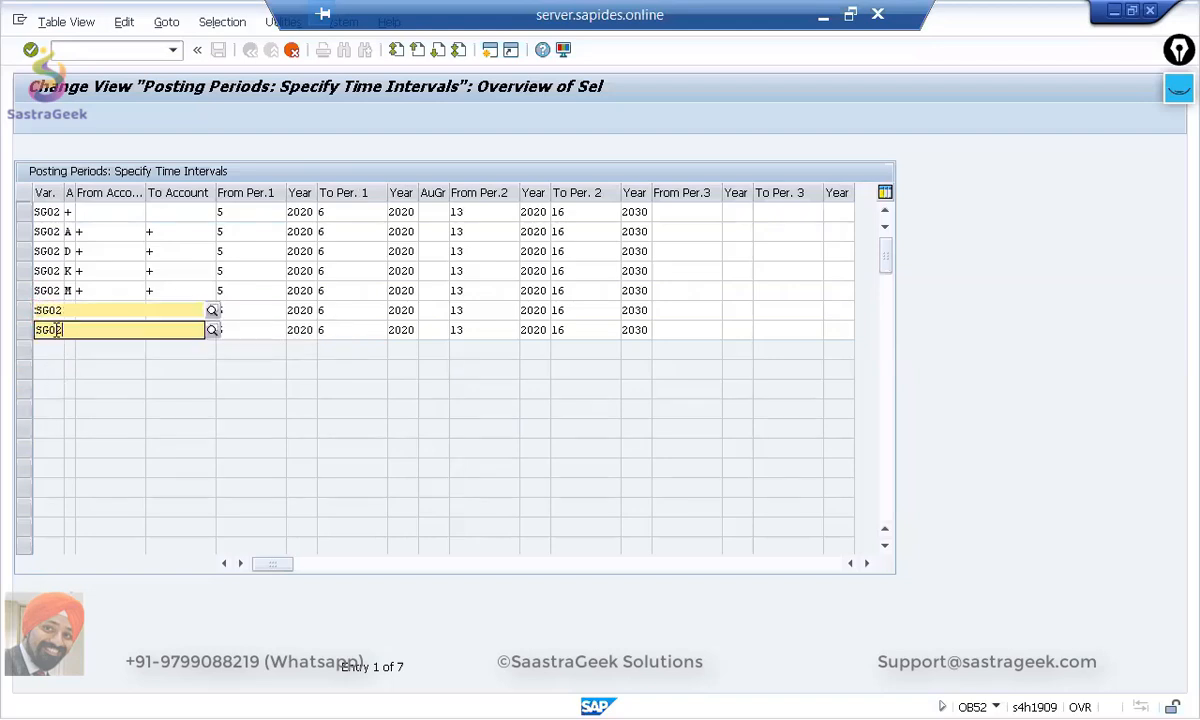
{"action": "type", "text": "2"}
{"action": "left_click", "coordinate": [70, 420]}
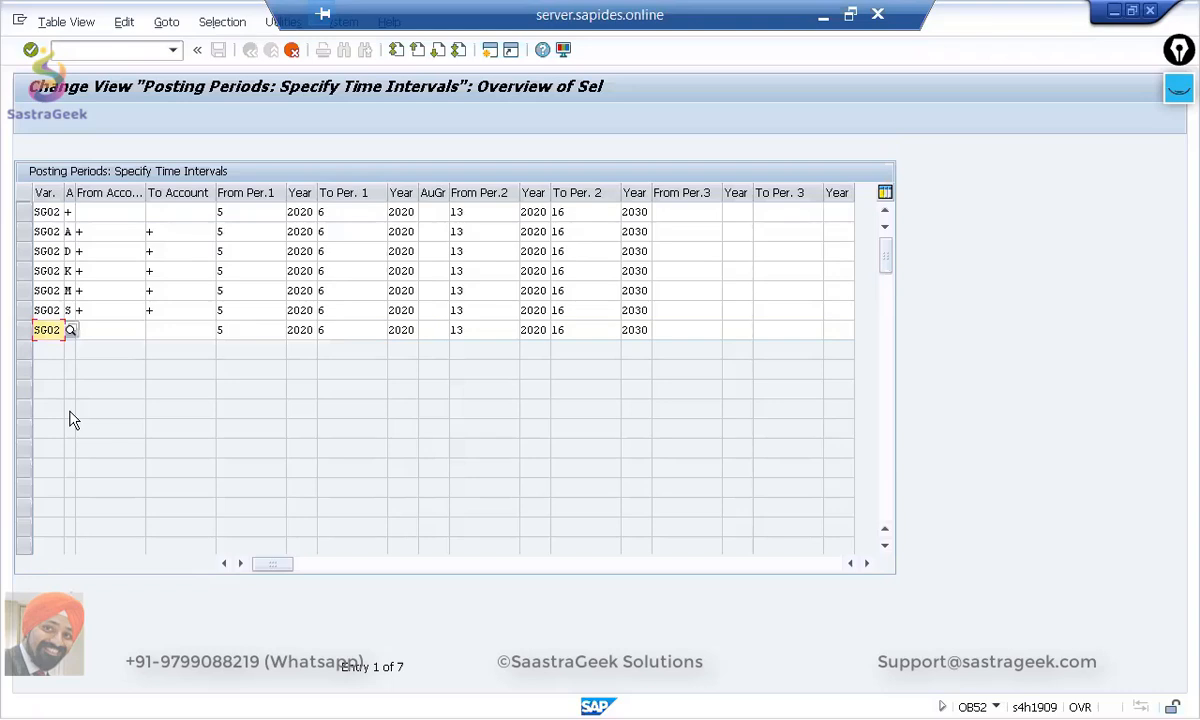
{"action": "key", "text": "Return"}
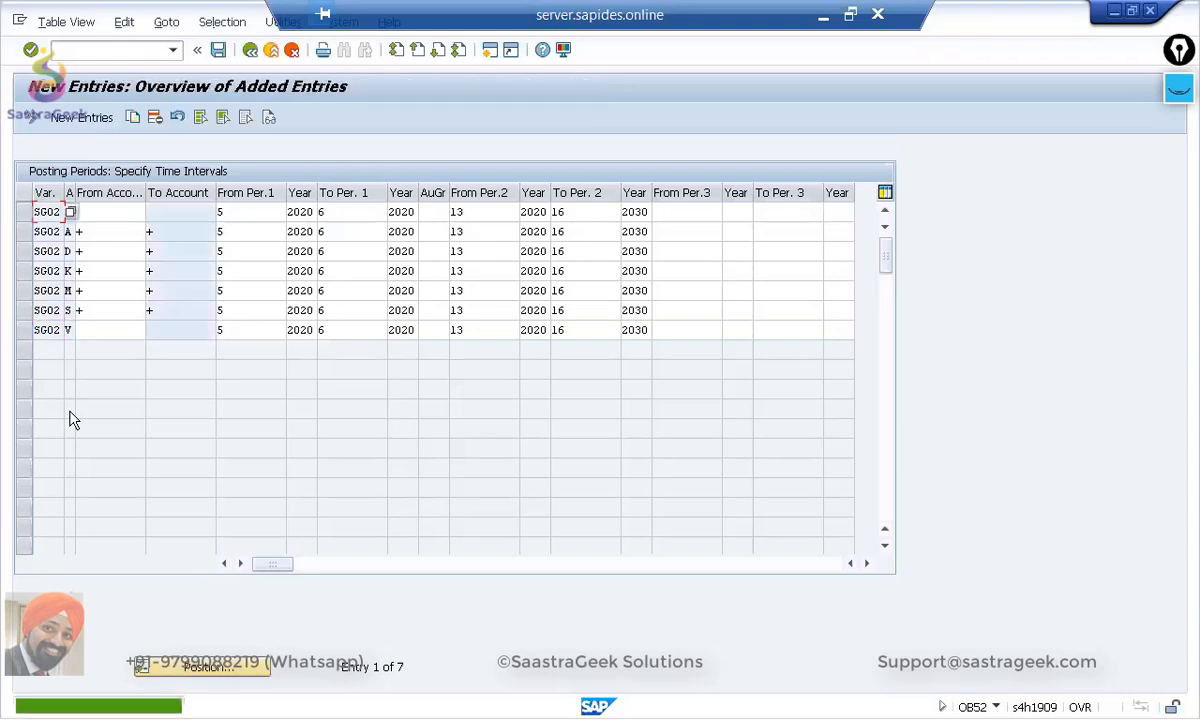
Step: Save the SG02 posting period entries to customizing request DV2K901088 and return to the IMG
{"action": "left_click", "coordinate": [218, 49]}
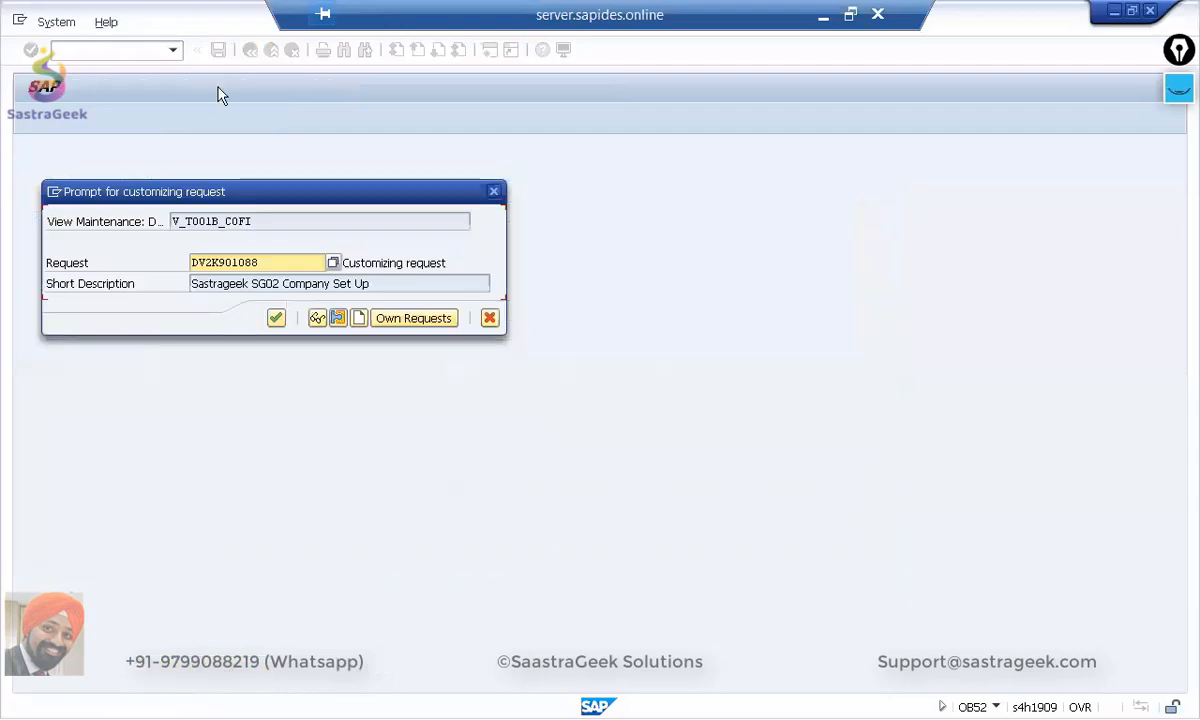
{"action": "left_click", "coordinate": [277, 318]}
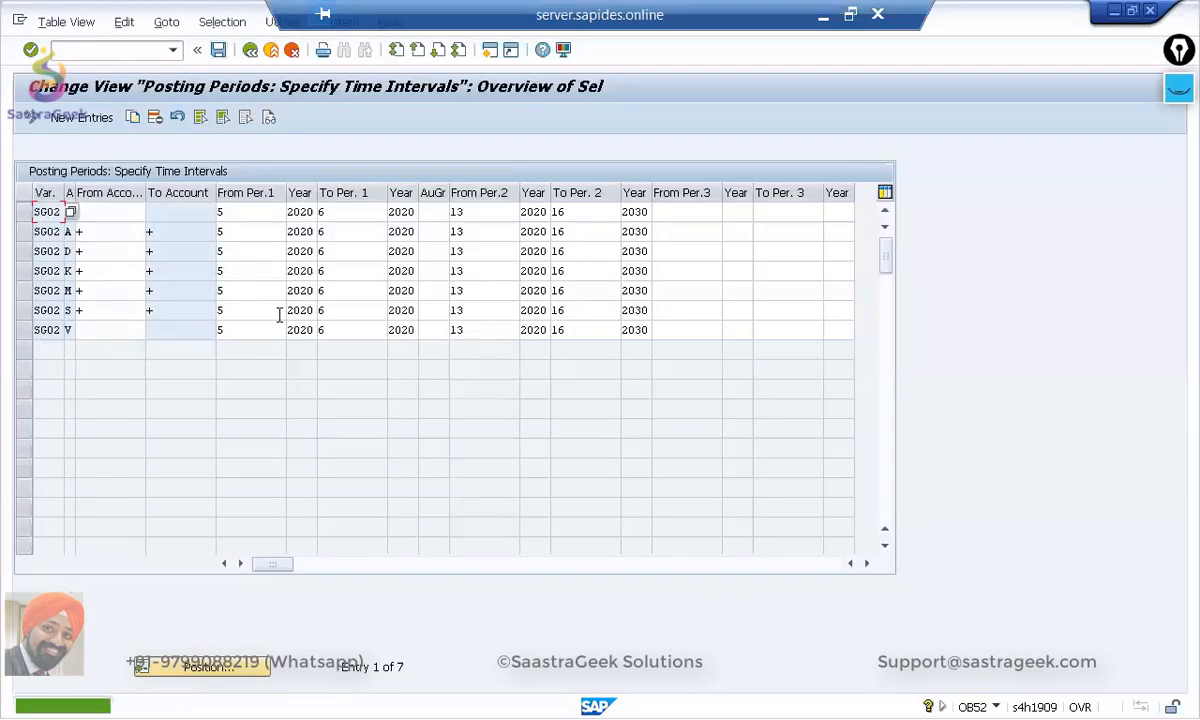
{"action": "left_click", "coordinate": [250, 51]}
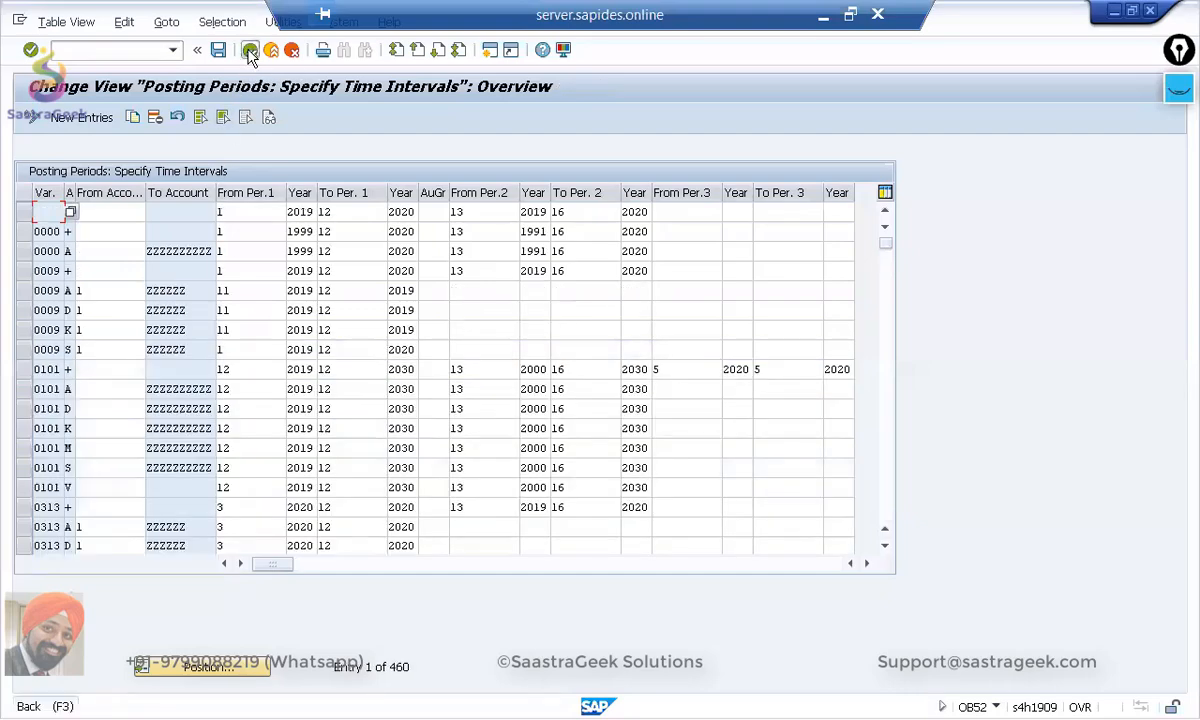
{"action": "left_click", "coordinate": [250, 51]}
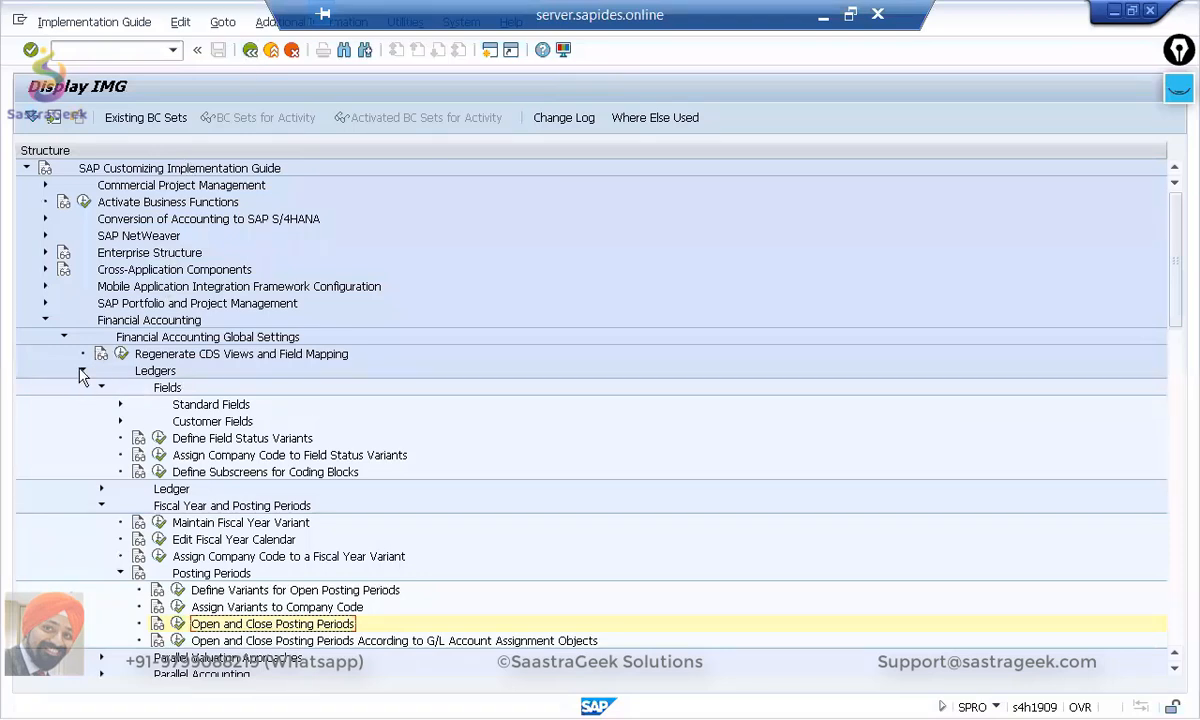
Step: Close the Ledgers node and open Enter Global Parameters under Global Parameters for Company Code
{"action": "left_click", "coordinate": [82, 372]}
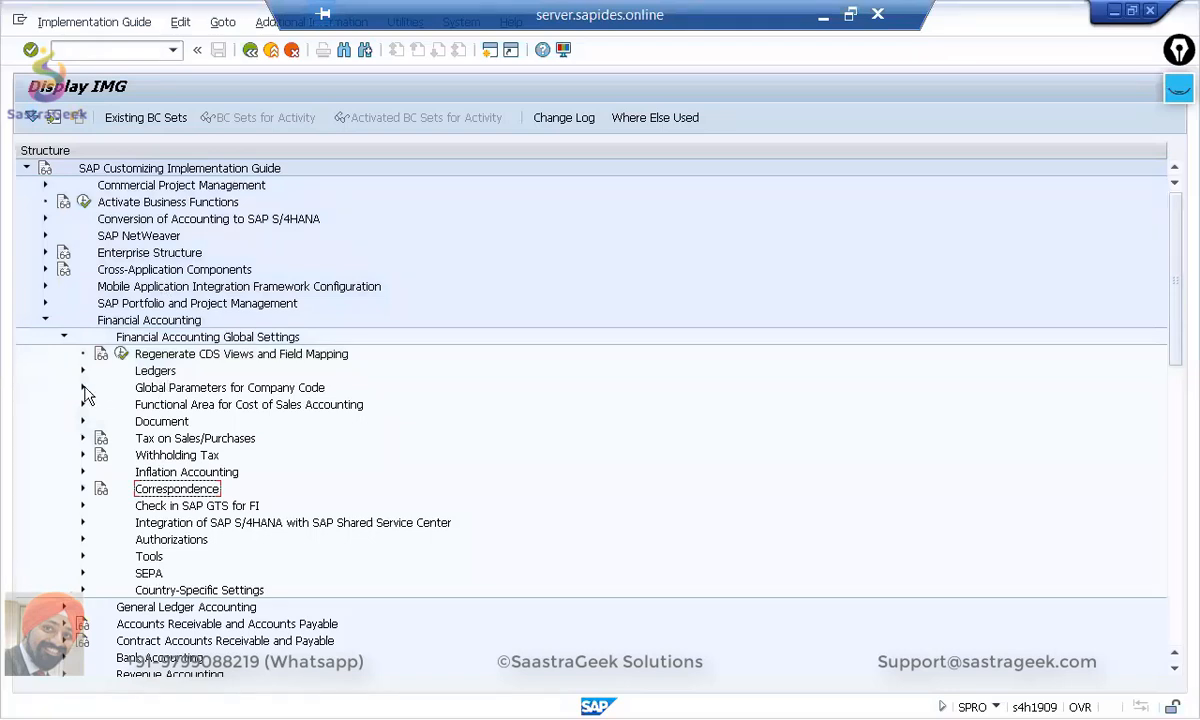
{"action": "left_click", "coordinate": [83, 388]}
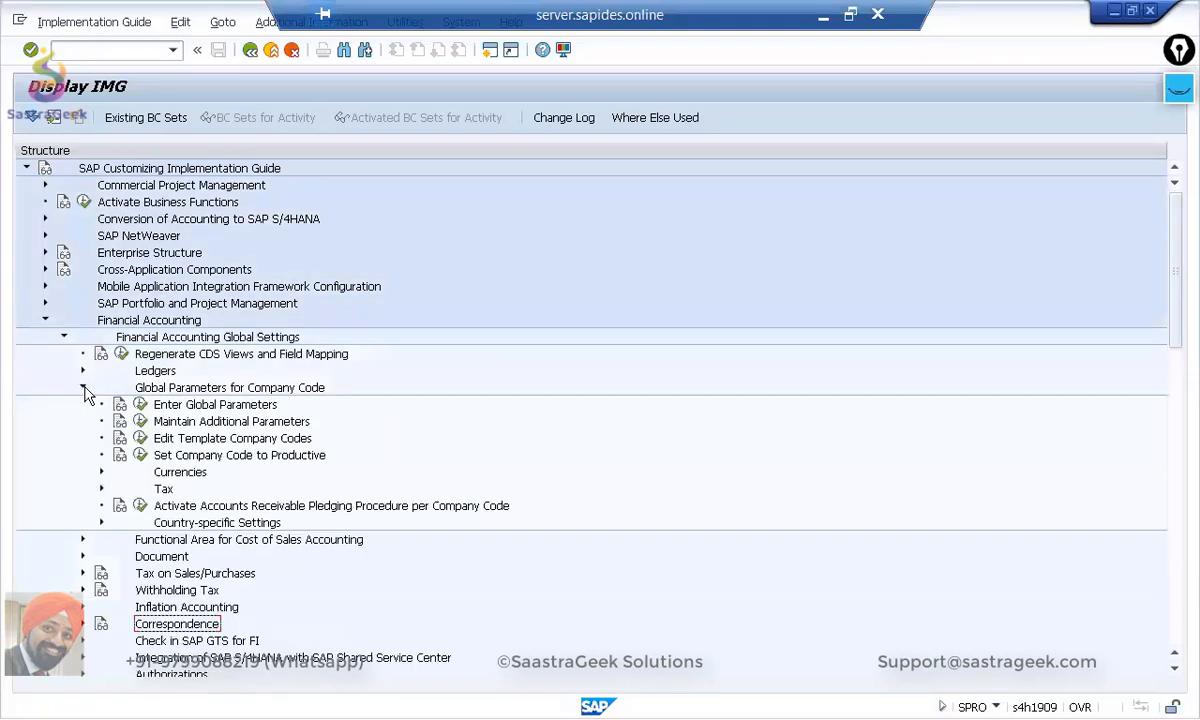
{"action": "left_click", "coordinate": [140, 404]}
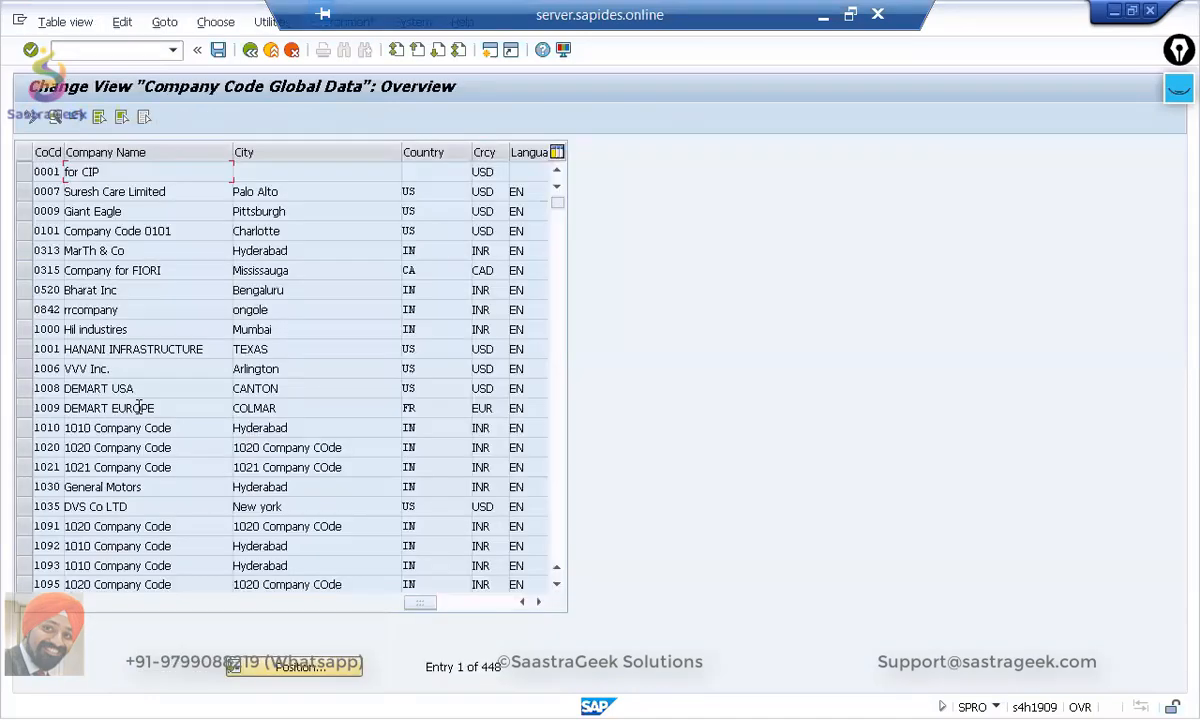
Step: Position the company code global data list on SG02 and open the details of that company code
{"action": "left_click", "coordinate": [295, 666]}
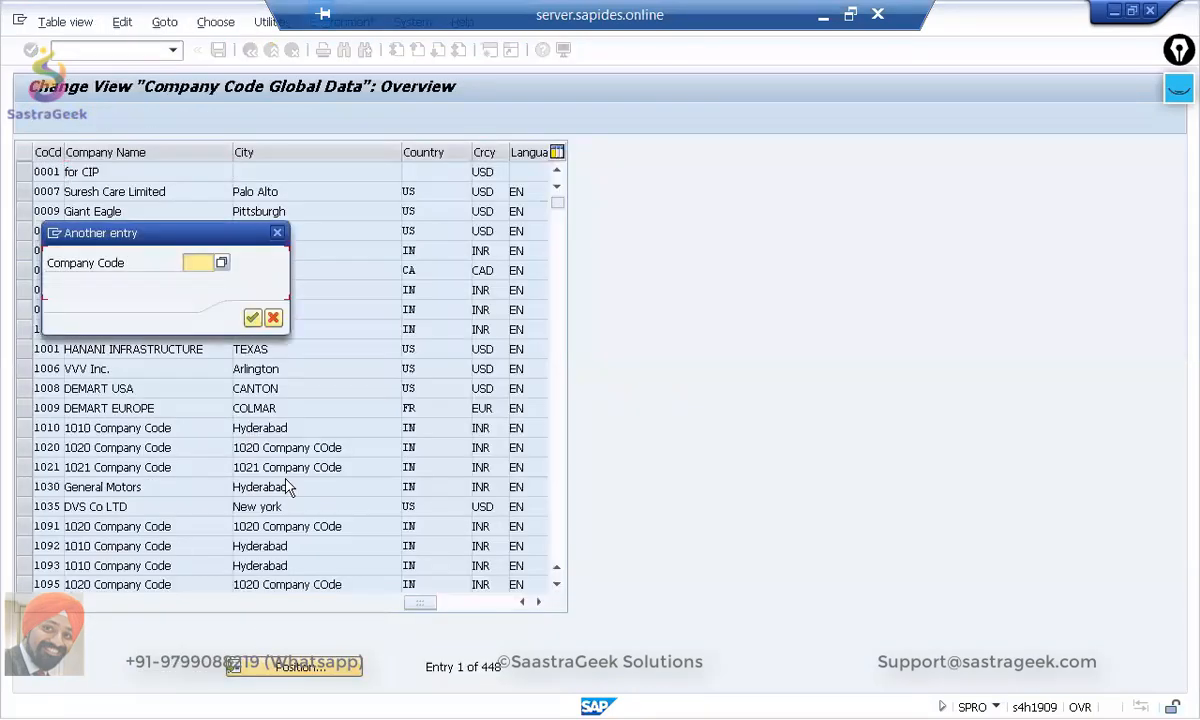
{"action": "type", "text": "sg02"}
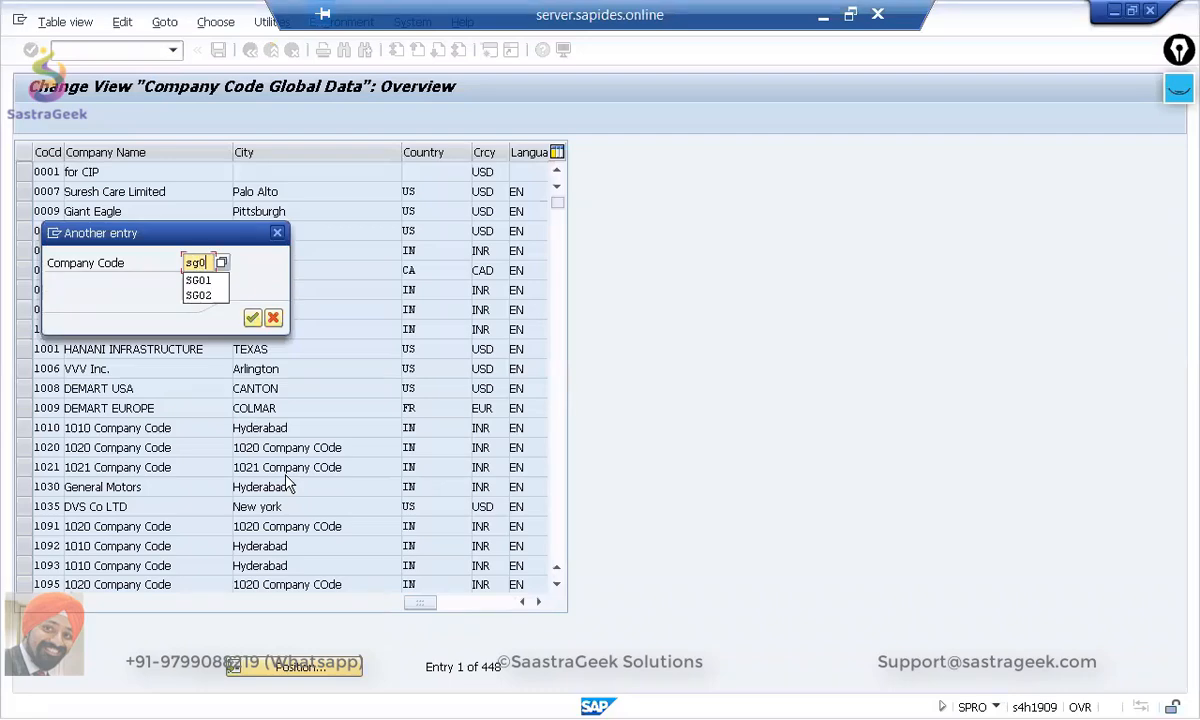
{"action": "key", "text": "Return"}
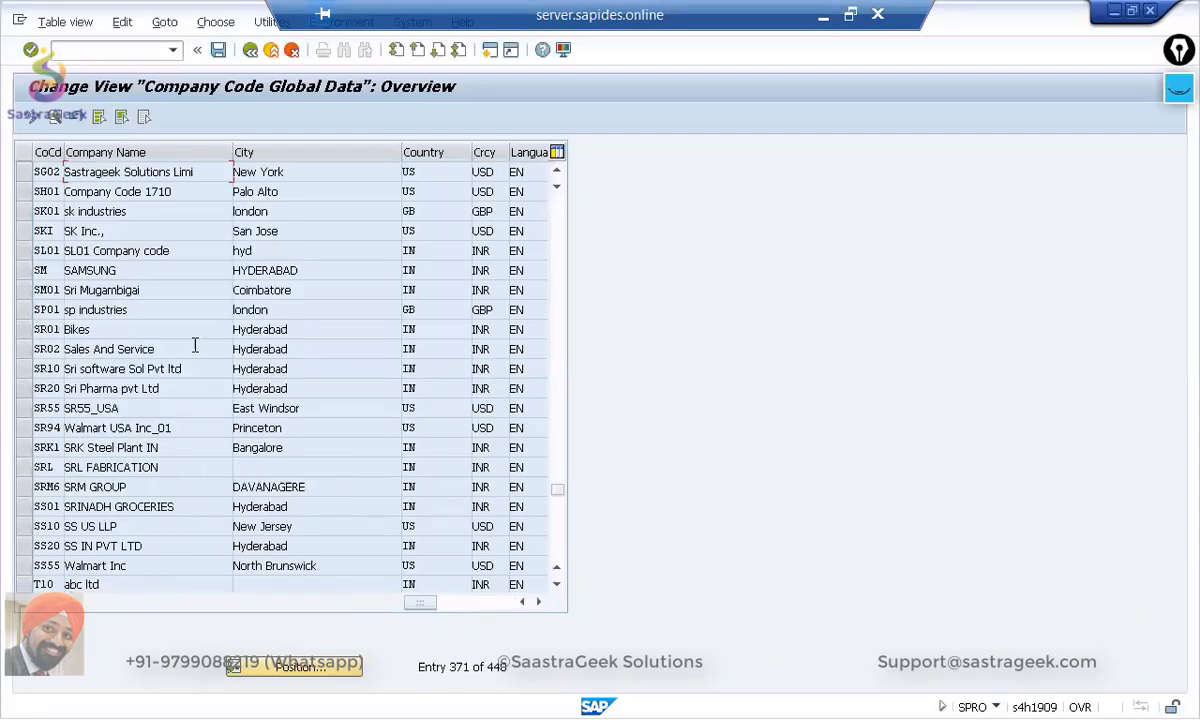
{"action": "double_click", "coordinate": [50, 170]}
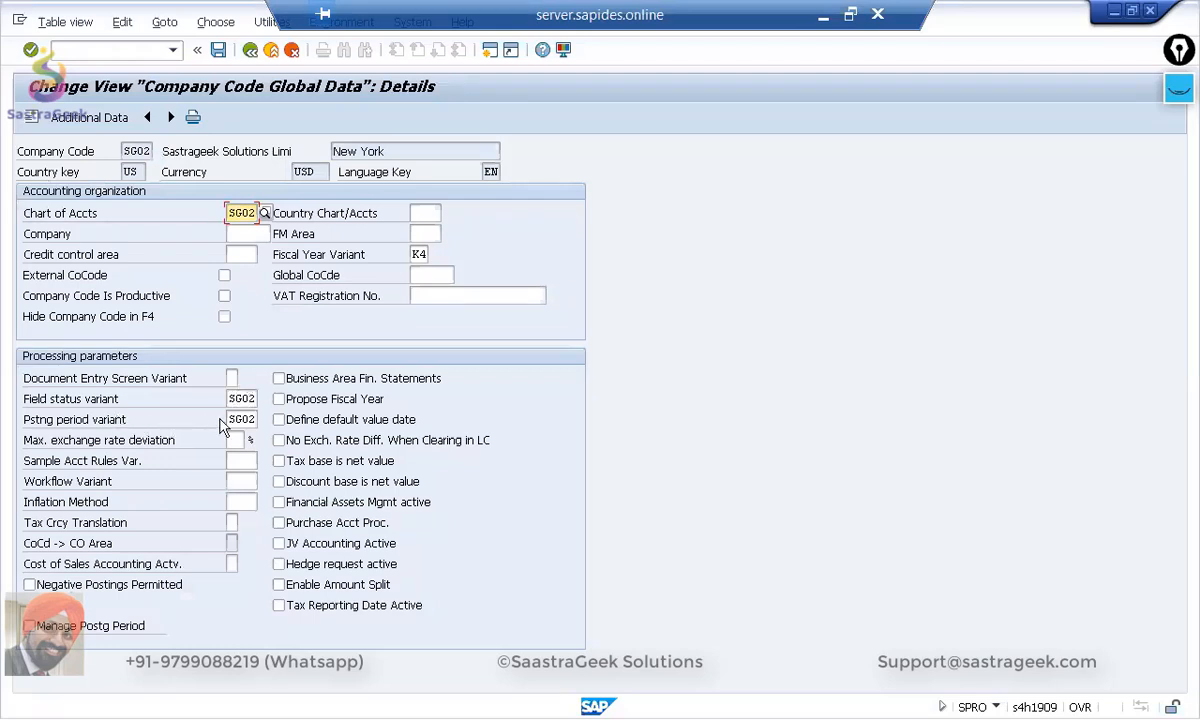
Step: Review company code SG02's posting period variant, fiscal year variant and chart of accounts, and return to the implementation guide
{"action": "double_click", "coordinate": [236, 420]}
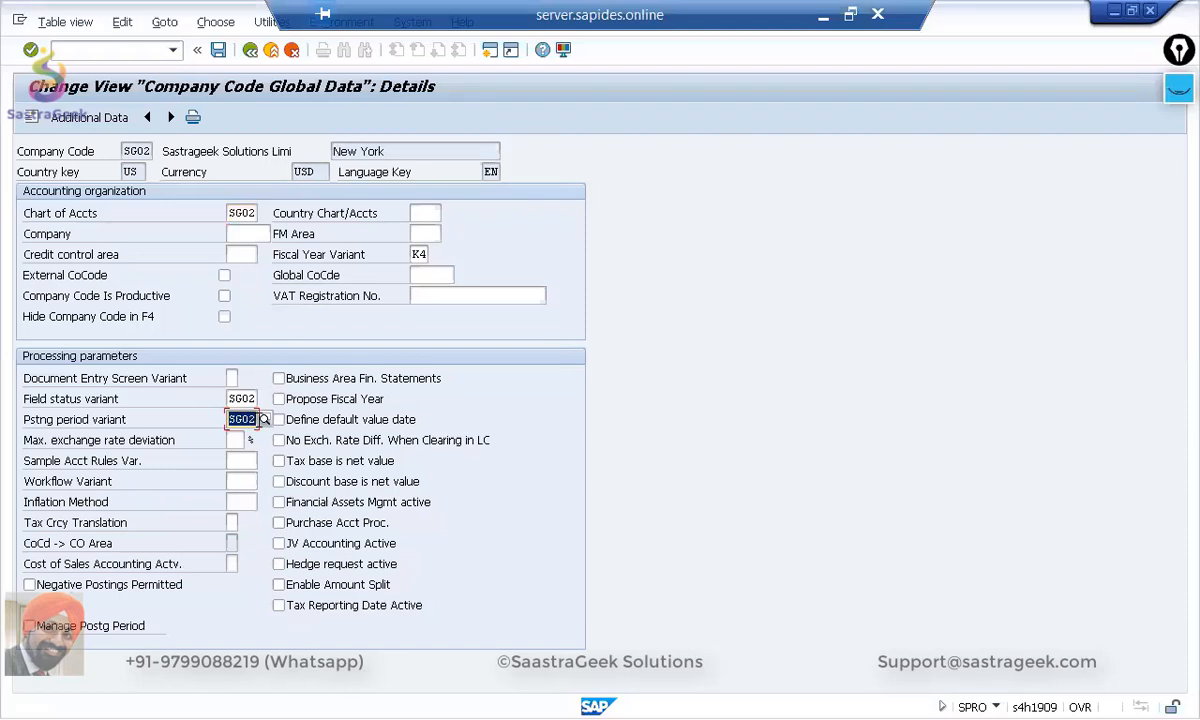
{"action": "double_click", "coordinate": [418, 254]}
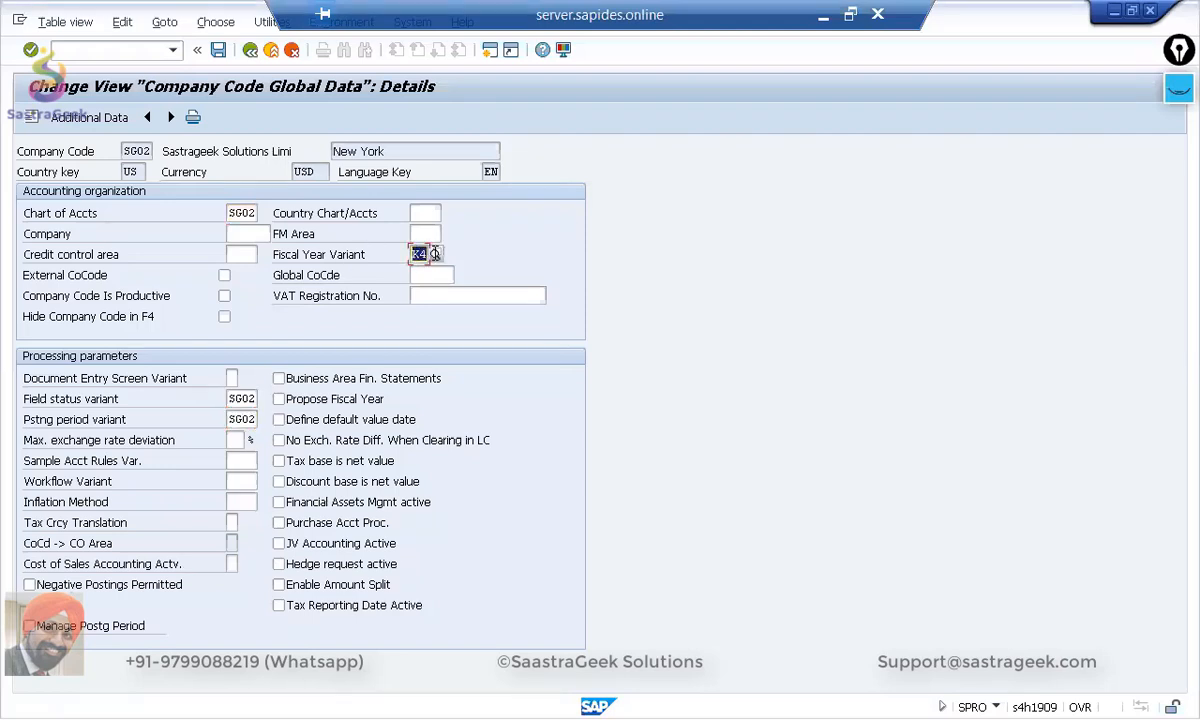
{"action": "double_click", "coordinate": [230, 213]}
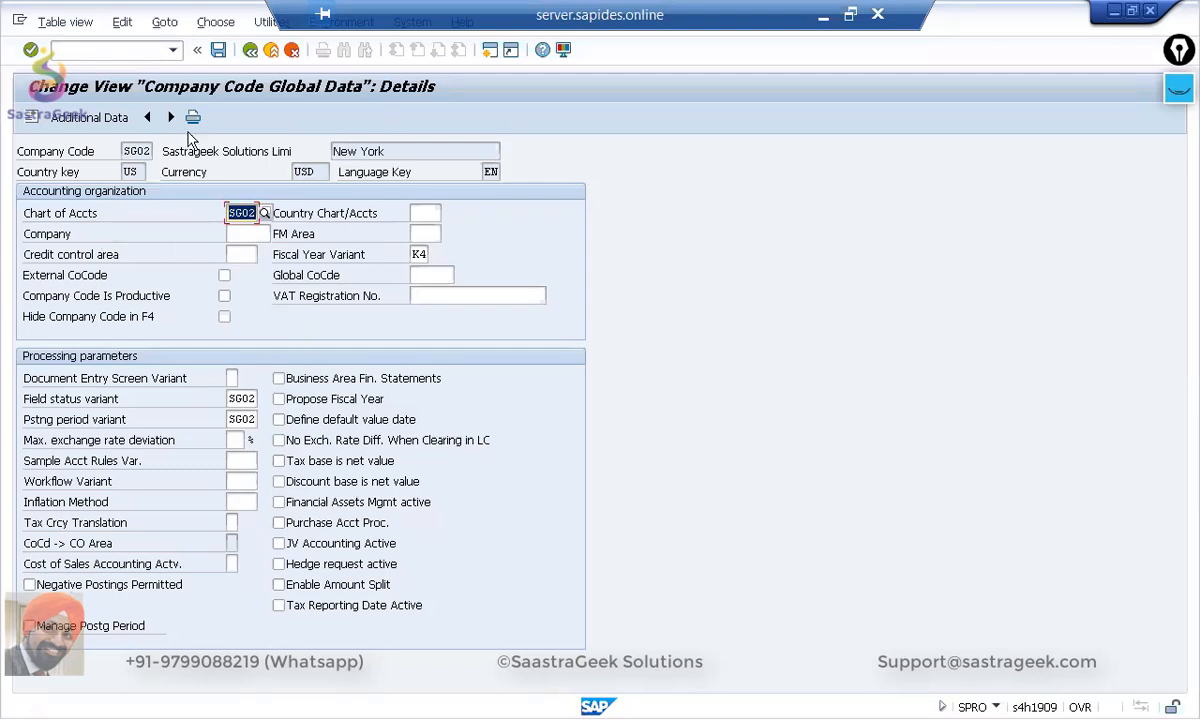
{"action": "left_click", "coordinate": [251, 50]}
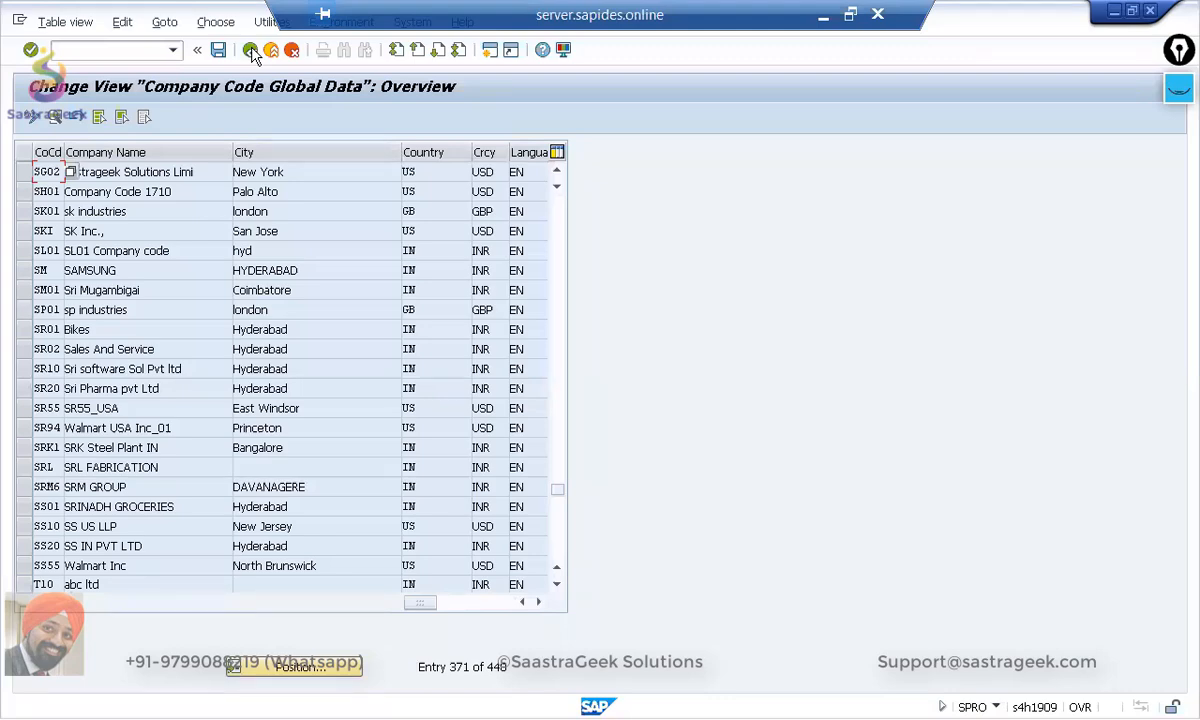
{"action": "left_click", "coordinate": [251, 50]}
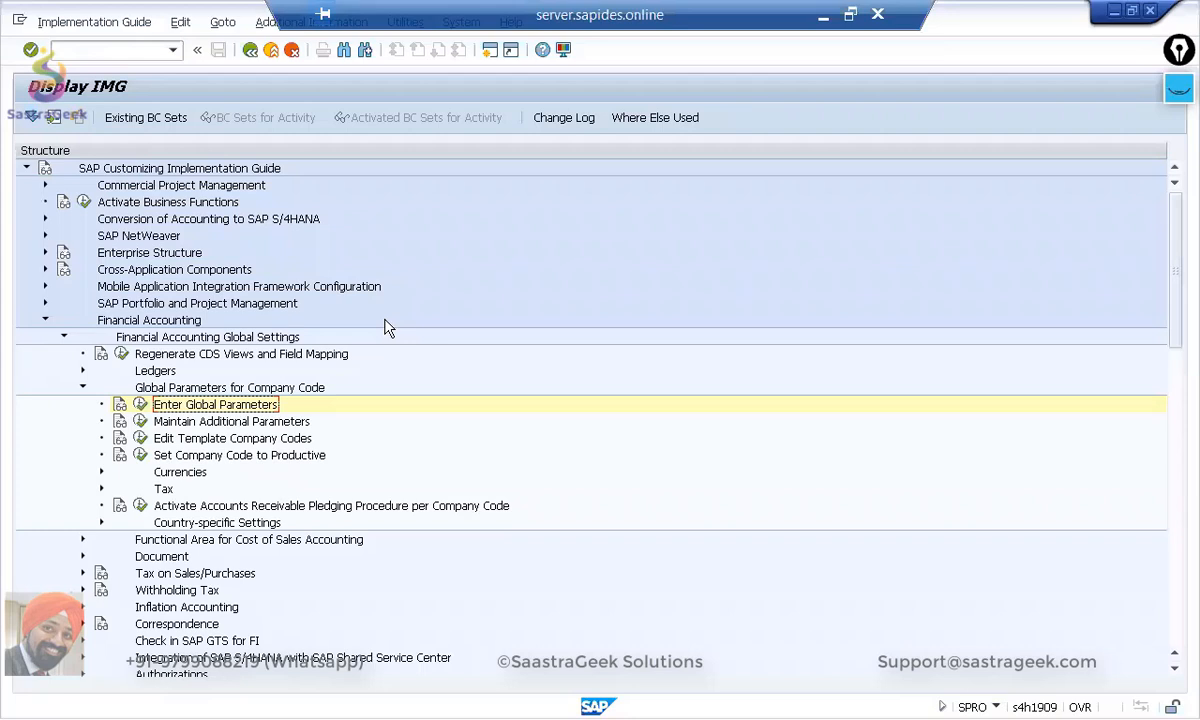
Step: Open transaction FS00 for central G/L account editing in a new session
{"action": "left_click", "coordinate": [101, 54]}
{"action": "type", "text": "/o"}
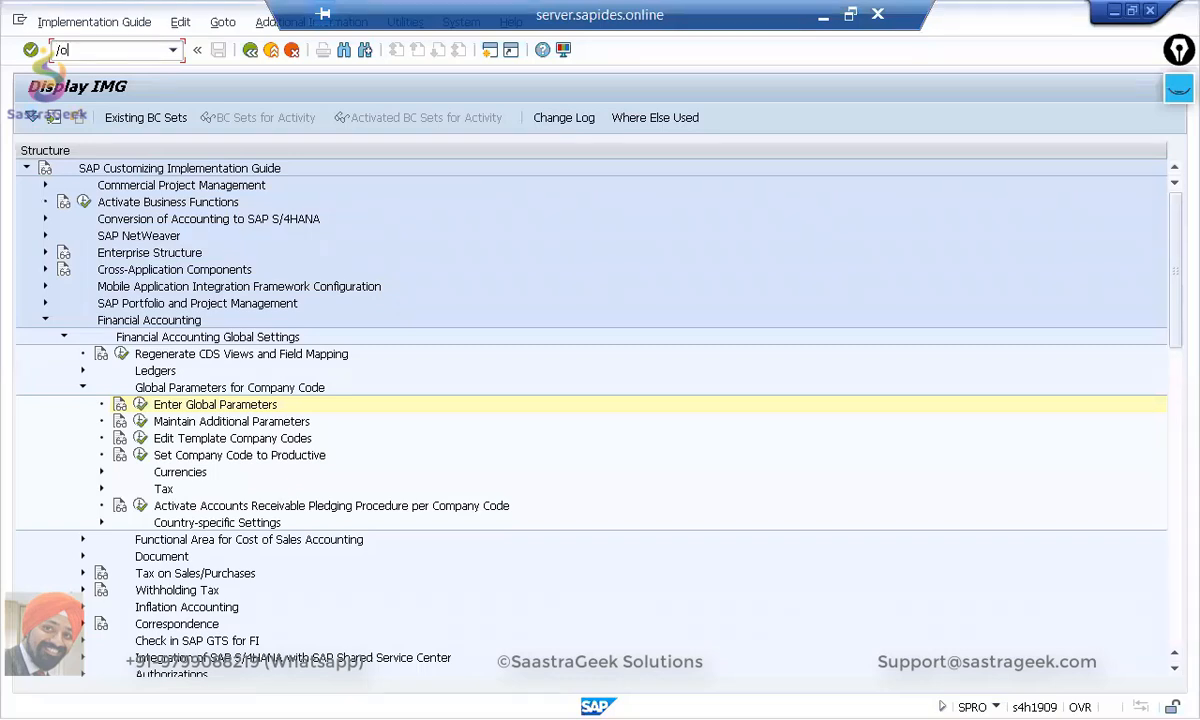
{"action": "type", "text": "fs00"}
{"action": "key", "text": "Return"}
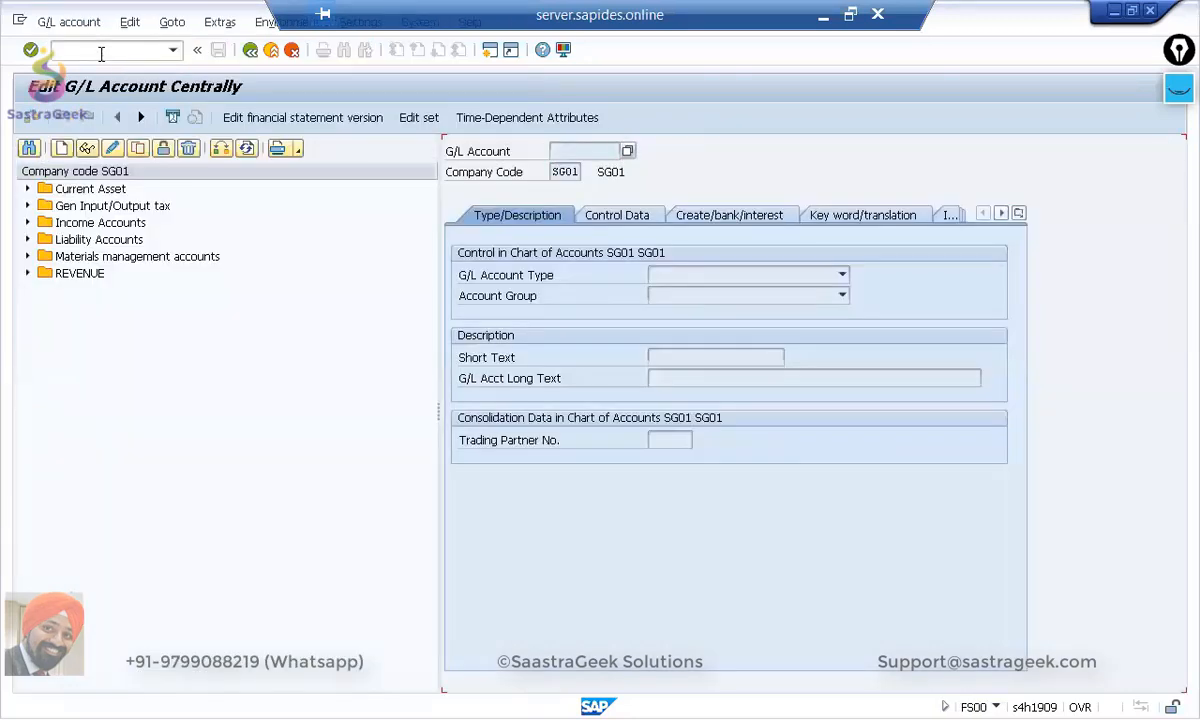
Step: Shrink the remote desktop window and switch to the Basic_Configurations.pptx presentation in PowerPoint
{"action": "key", "text": "alt+Tab"}
{"action": "key", "text": "alt+Tab"}
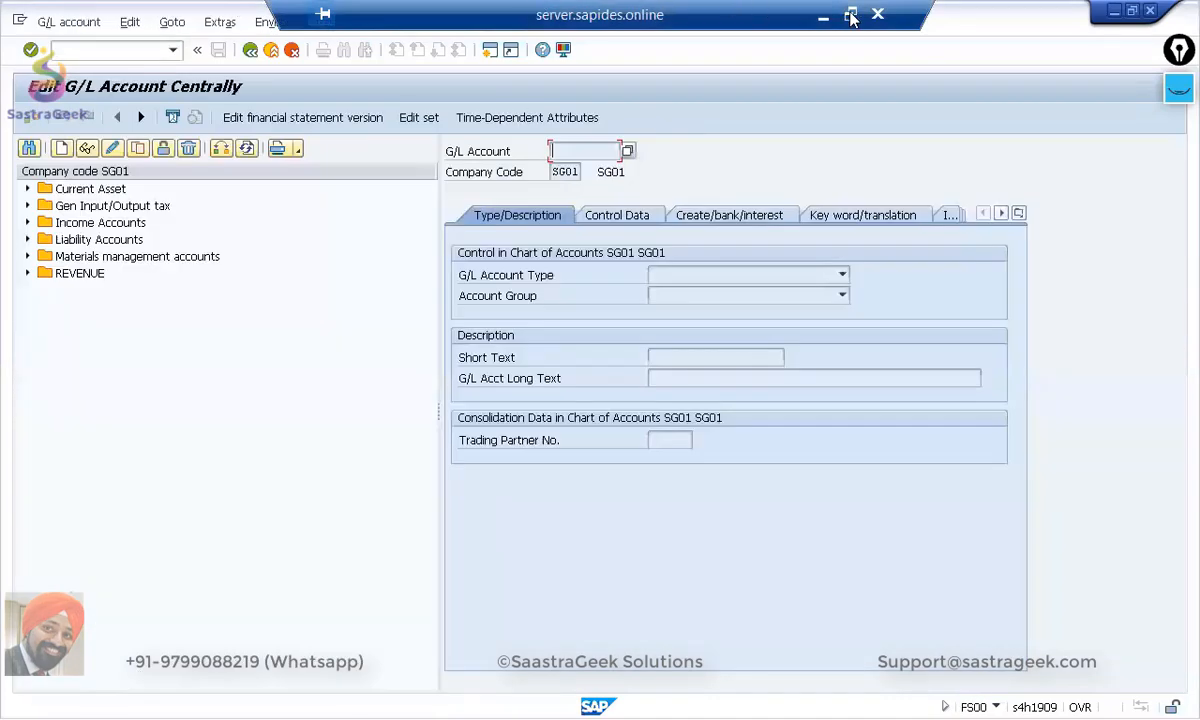
{"action": "left_click", "coordinate": [850, 15]}
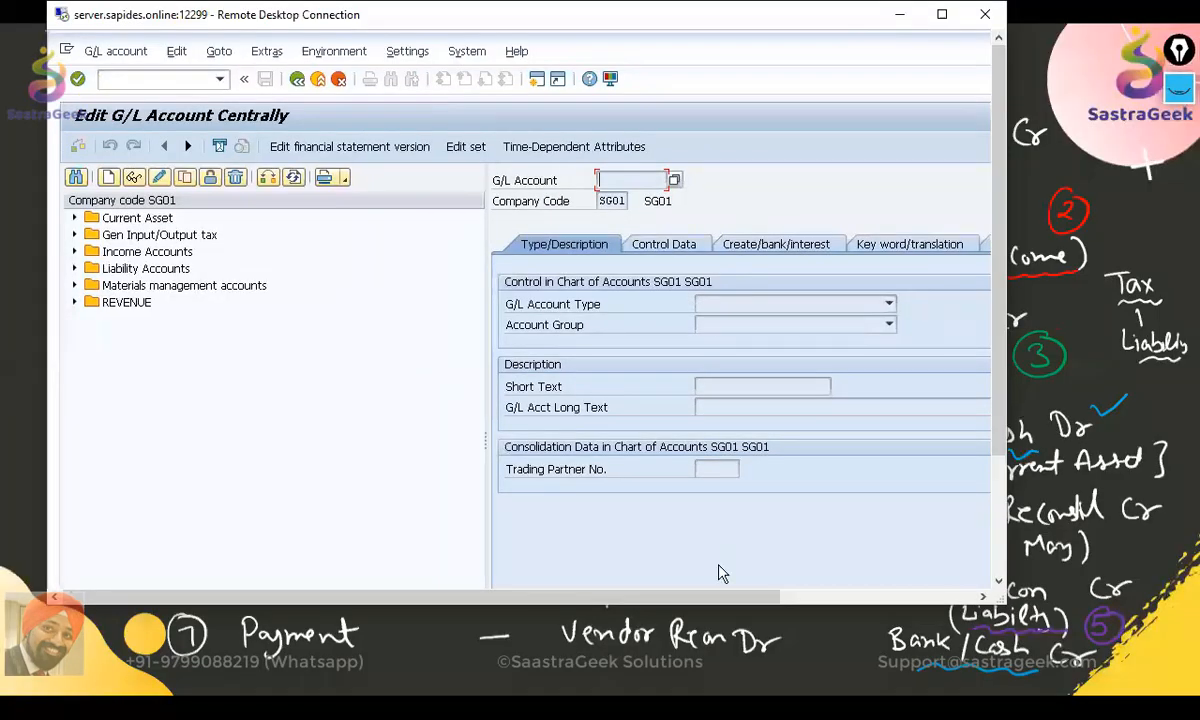
{"action": "key", "text": "alt+Tab"}
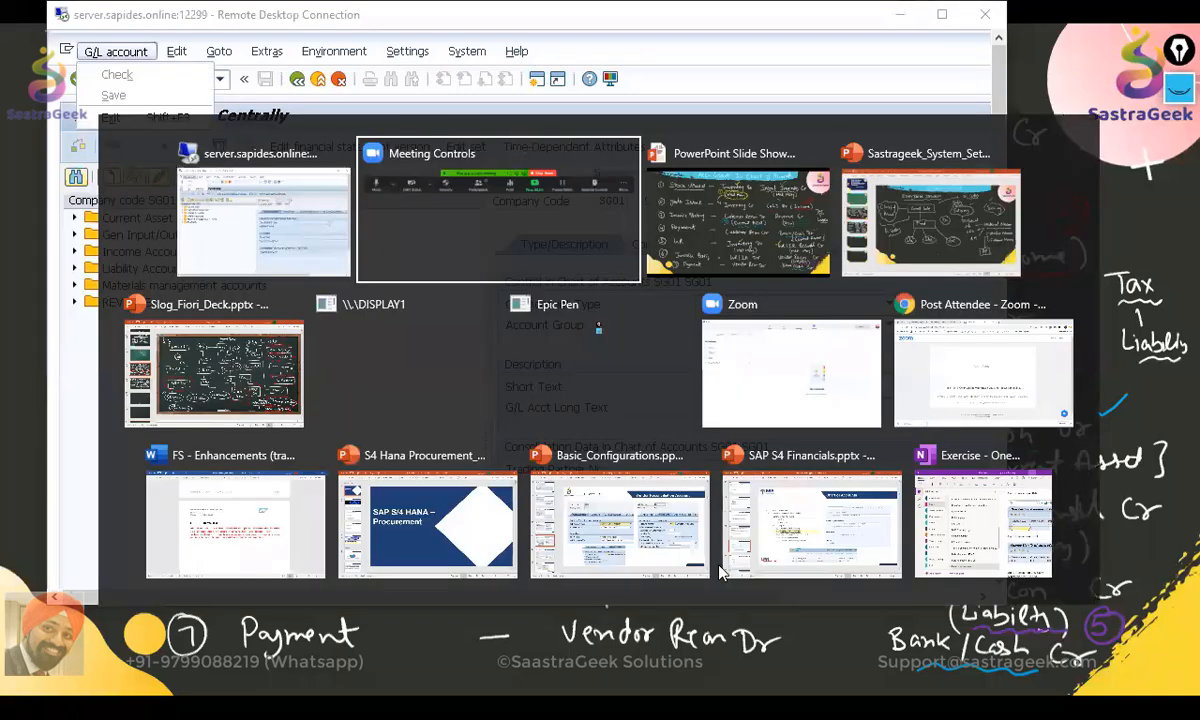
{"action": "key", "text": "alt+Tab"}
{"action": "key", "text": "alt+Tab"}
{"action": "key", "text": "alt+Tab"}
{"action": "key", "text": "alt+Tab"}
{"action": "key", "text": "alt+Tab"}
{"action": "key", "text": "alt+Tab"}
{"action": "key", "text": "alt+Tab"}
{"action": "key", "text": "alt+Tab"}
{"action": "key", "text": "alt+Tab"}
{"action": "key", "text": "alt+Tab"}
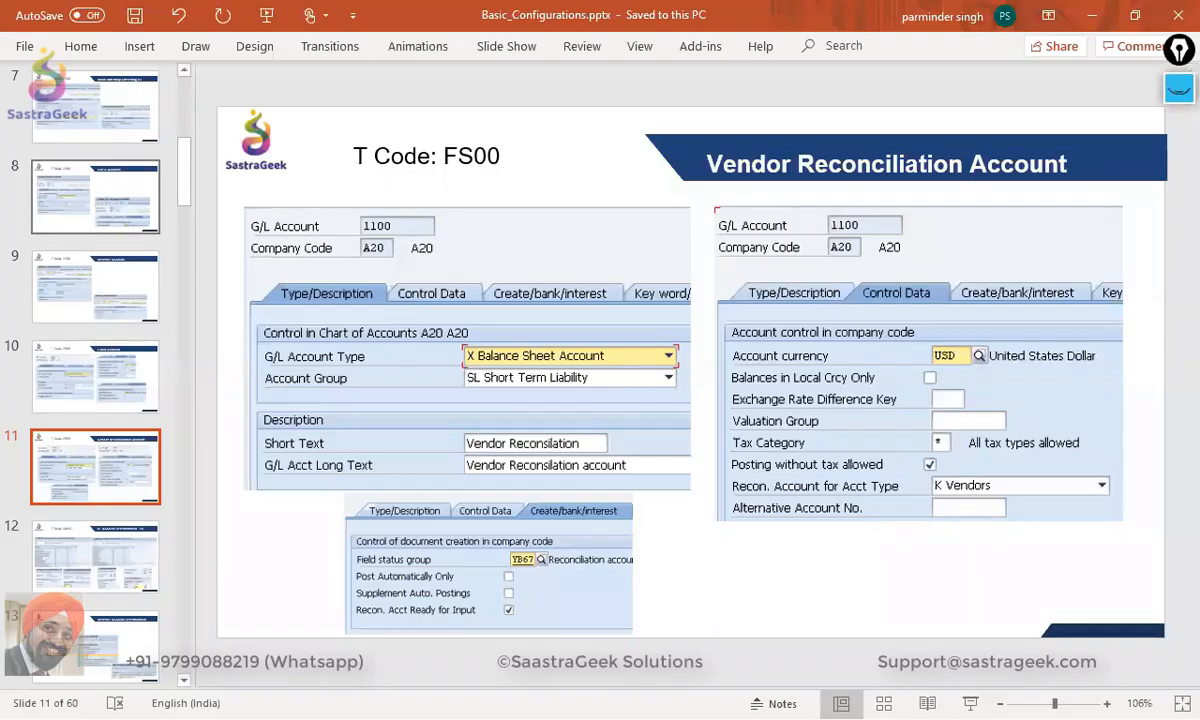
Step: Look through the FS00 slides on the inventory, initial inventory offsetting, COGS and GR/IR accounts, up to Revenue Account Determination
{"action": "left_click", "coordinate": [103, 198]}
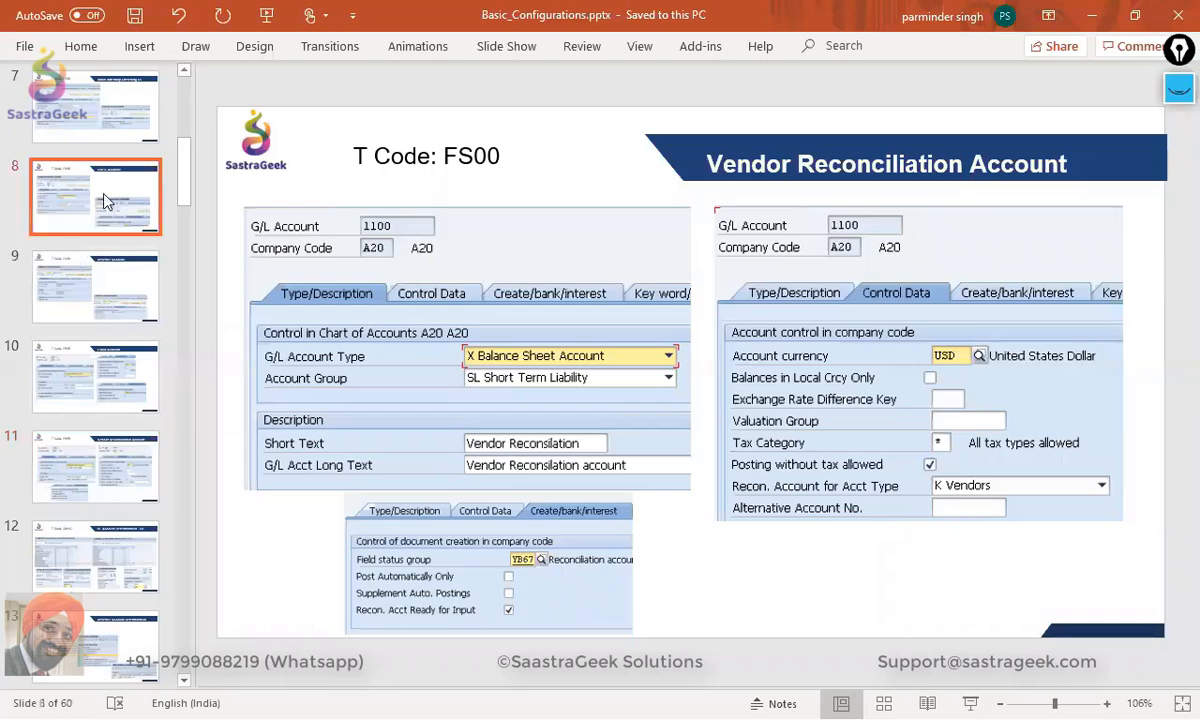
{"action": "key", "text": "Up"}
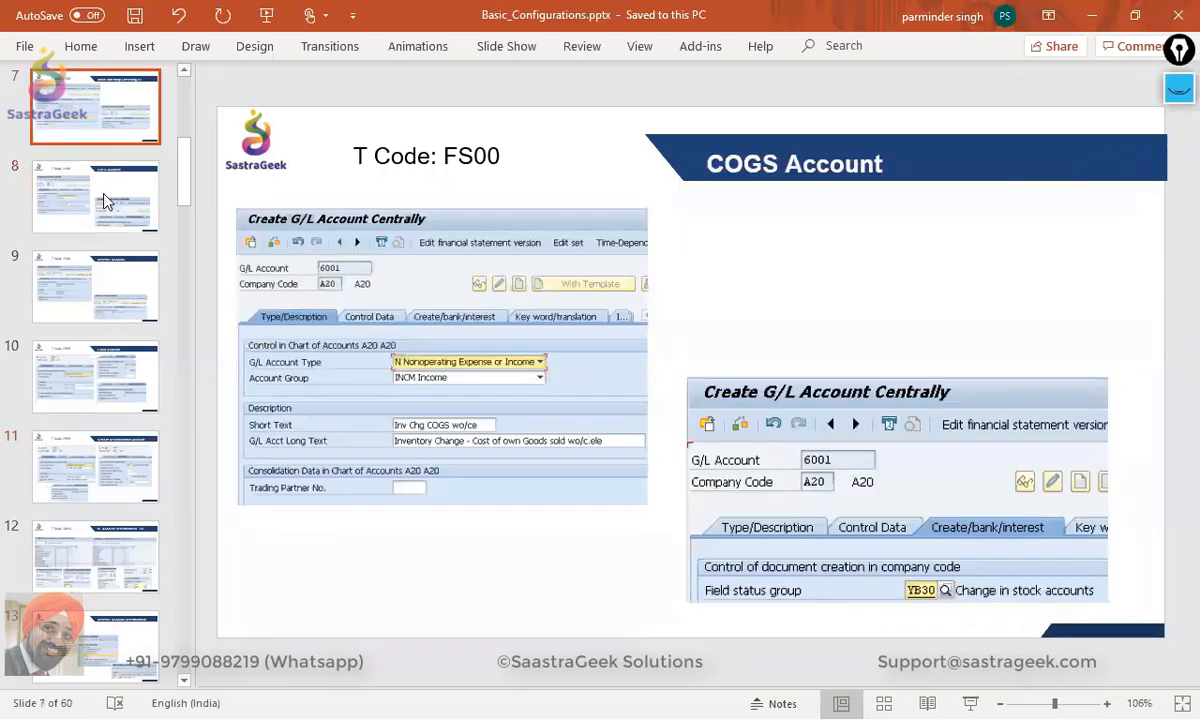
{"action": "key", "text": "Up"}
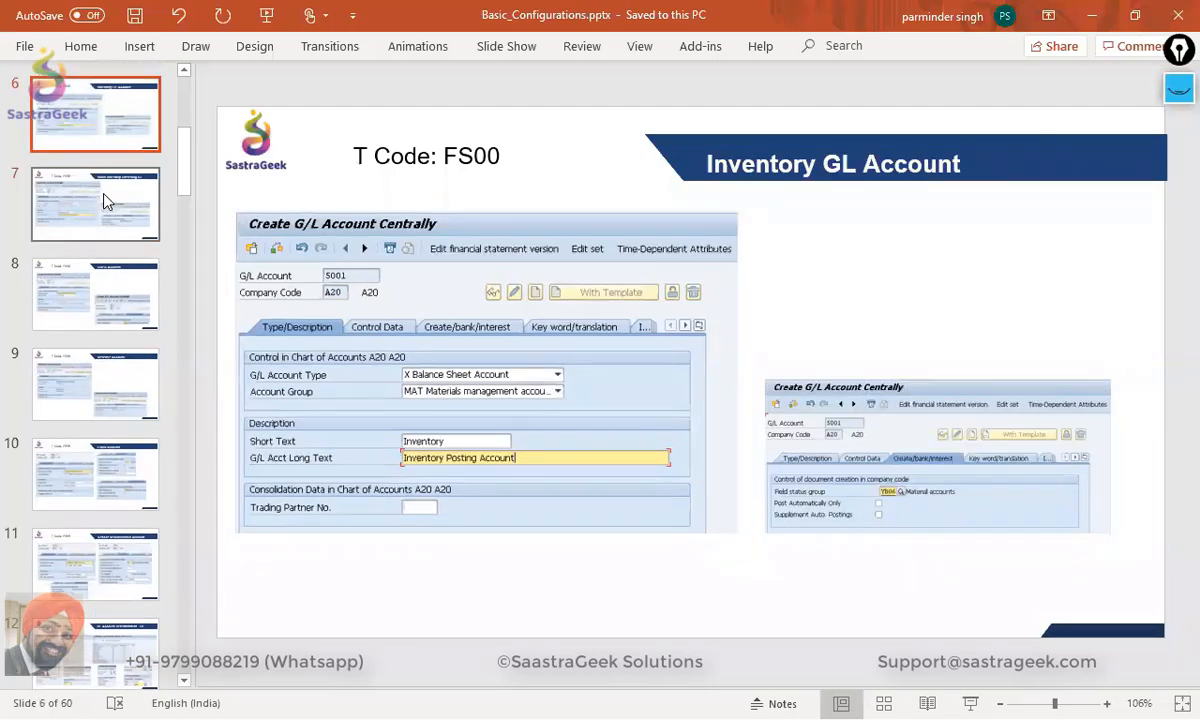
{"action": "key", "text": "Down"}
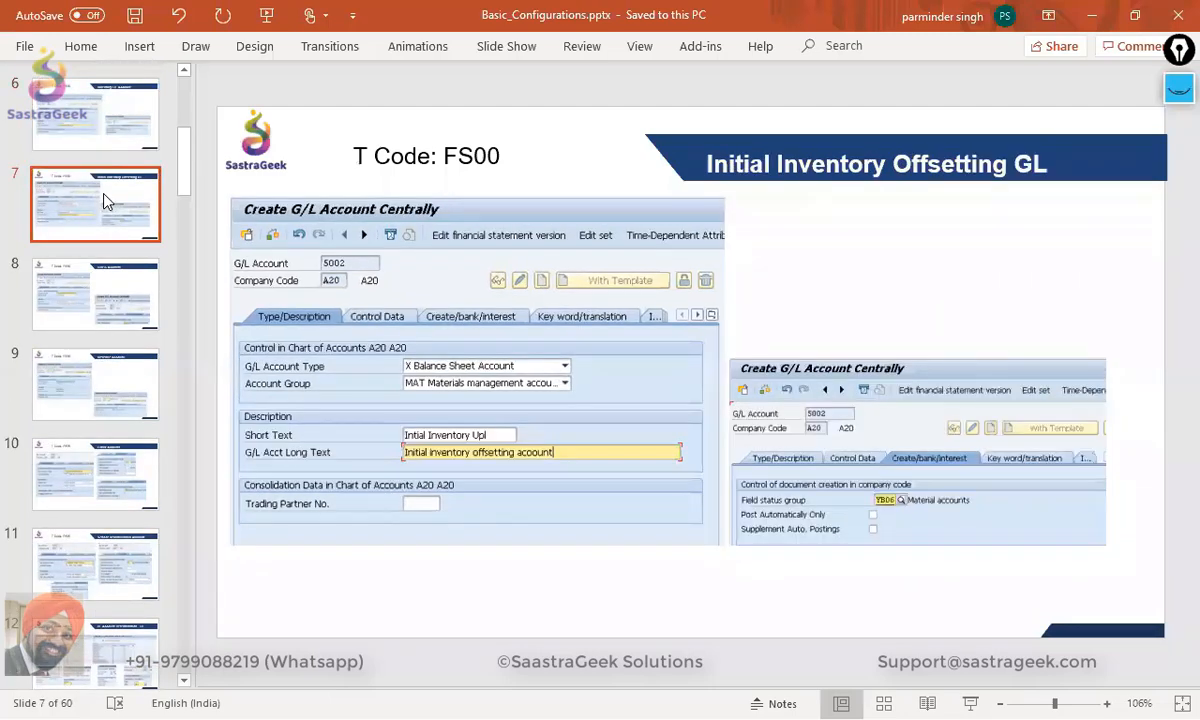
{"action": "key", "text": "Down"}
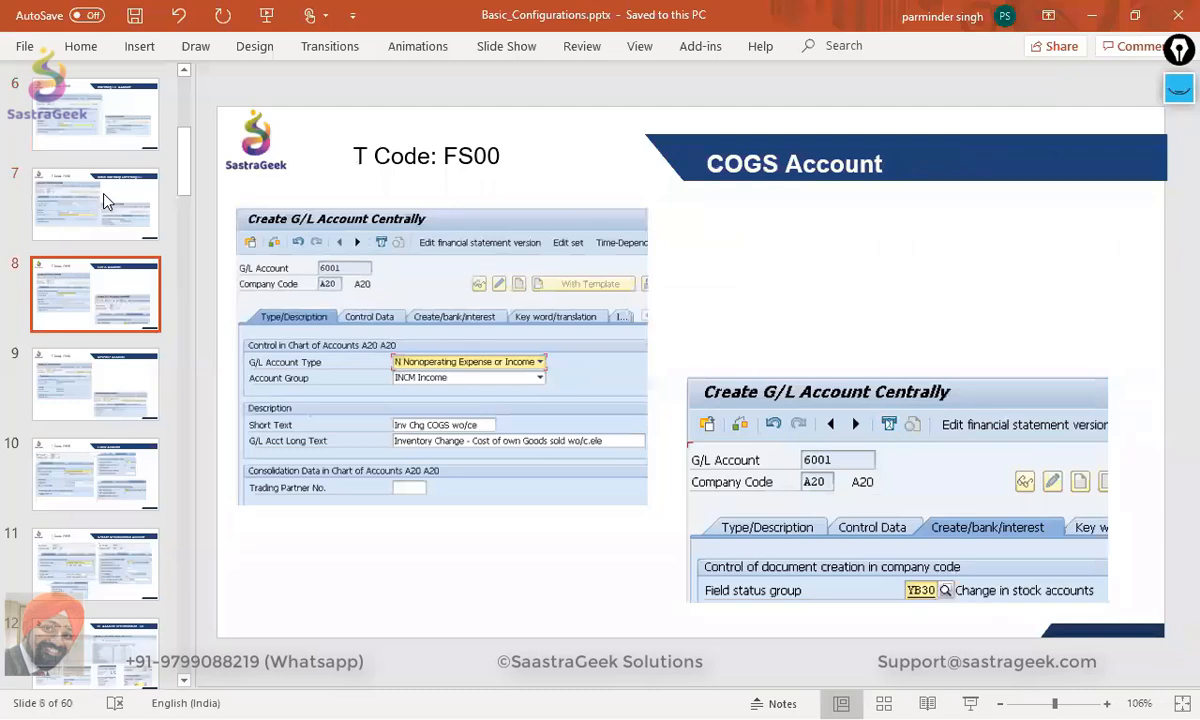
{"action": "key", "text": "Down"}
{"action": "key", "text": "Down"}
{"action": "key", "text": "Down"}
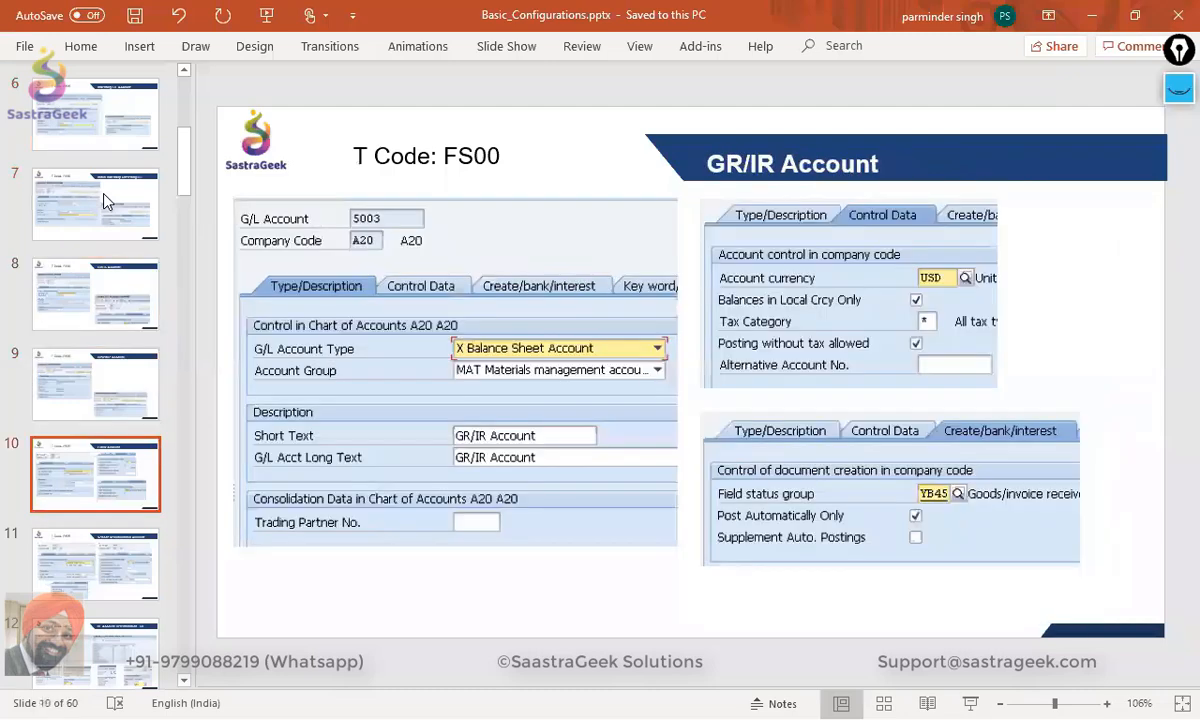
{"action": "key", "text": "Down"}
{"action": "key", "text": "Down"}
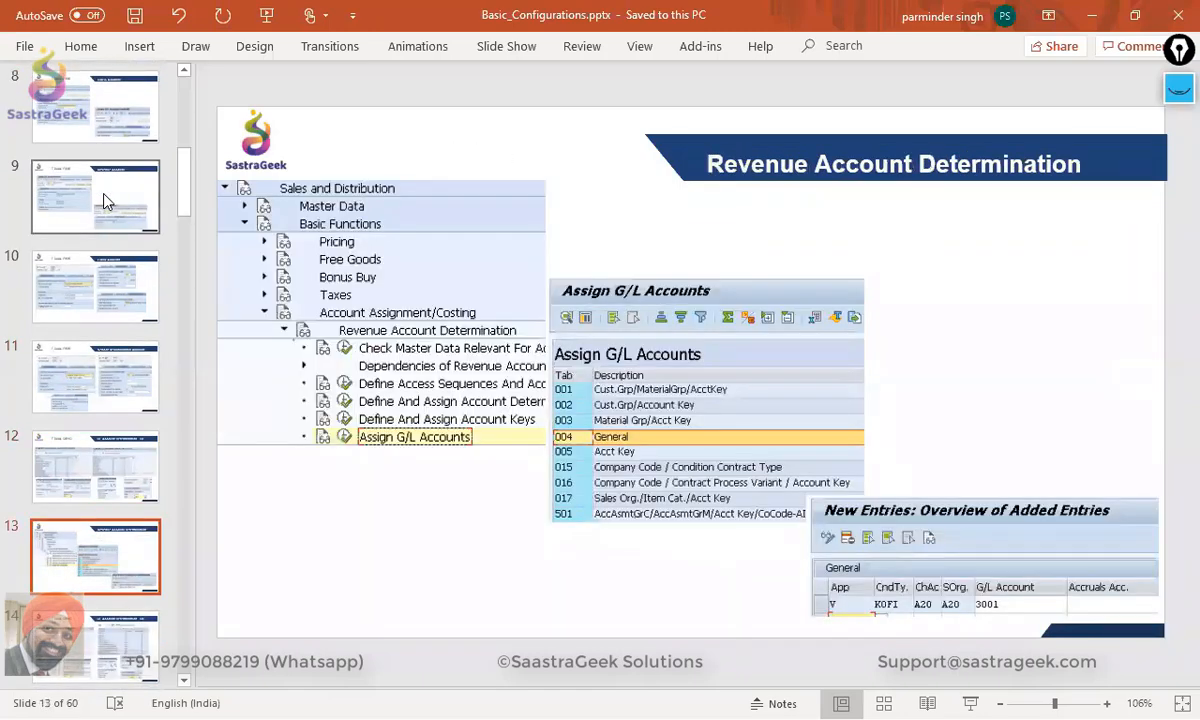
Step: Browse the configuration slides from Revenue Account Determination to Inventory Management Parameters, and go back to the OMS2 Material Master Config slide
{"action": "key", "text": "Up"}
{"action": "key", "text": "Down"}
{"action": "key", "text": "Down"}
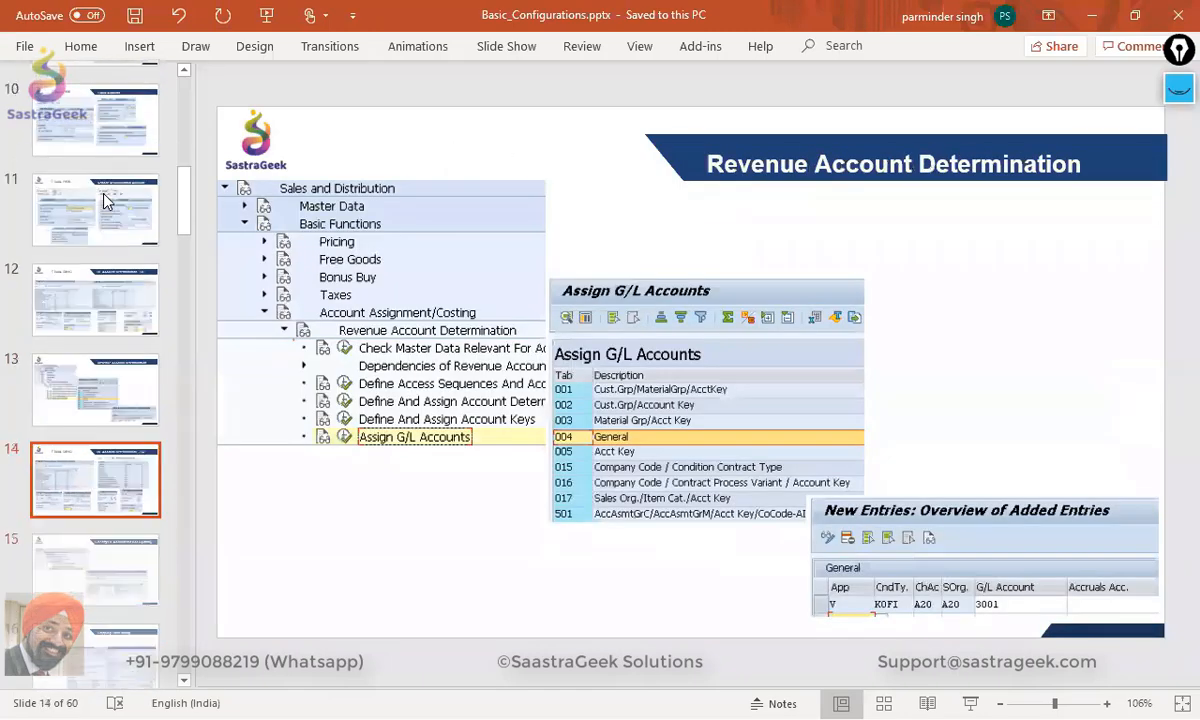
{"action": "key", "text": "Down"}
{"action": "key", "text": "Down"}
{"action": "key", "text": "Down"}
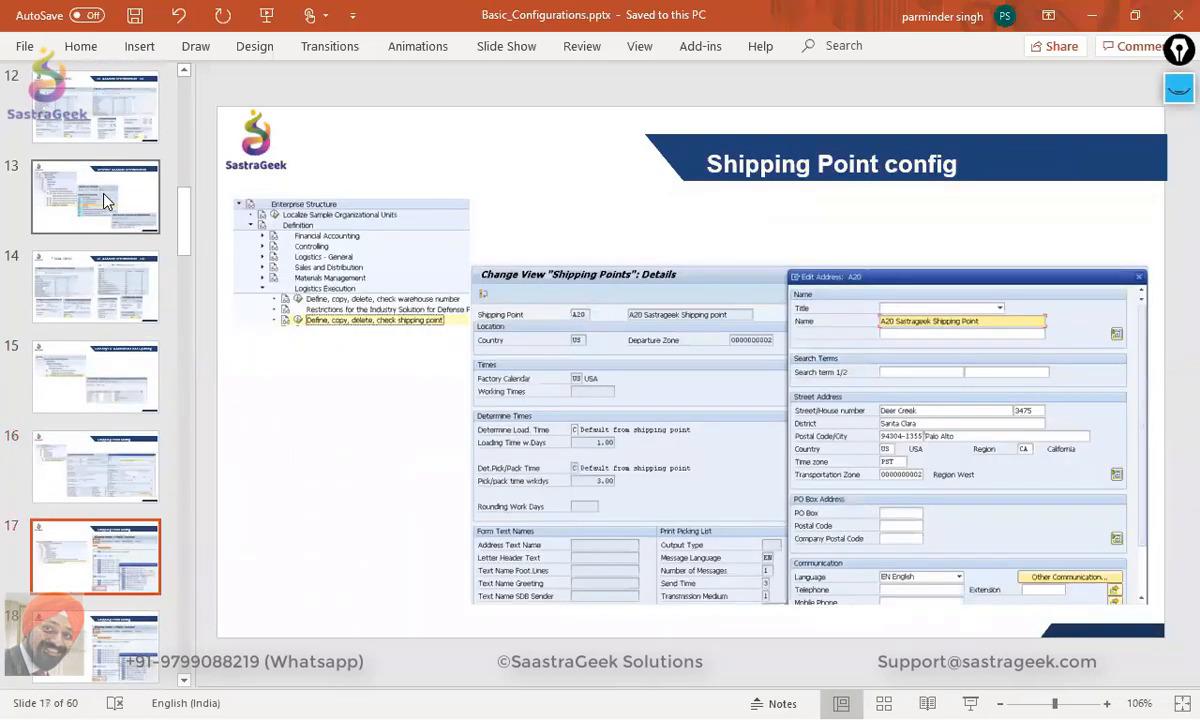
{"action": "key", "text": "Down"}
{"action": "key", "text": "Down"}
{"action": "key", "text": "Down"}
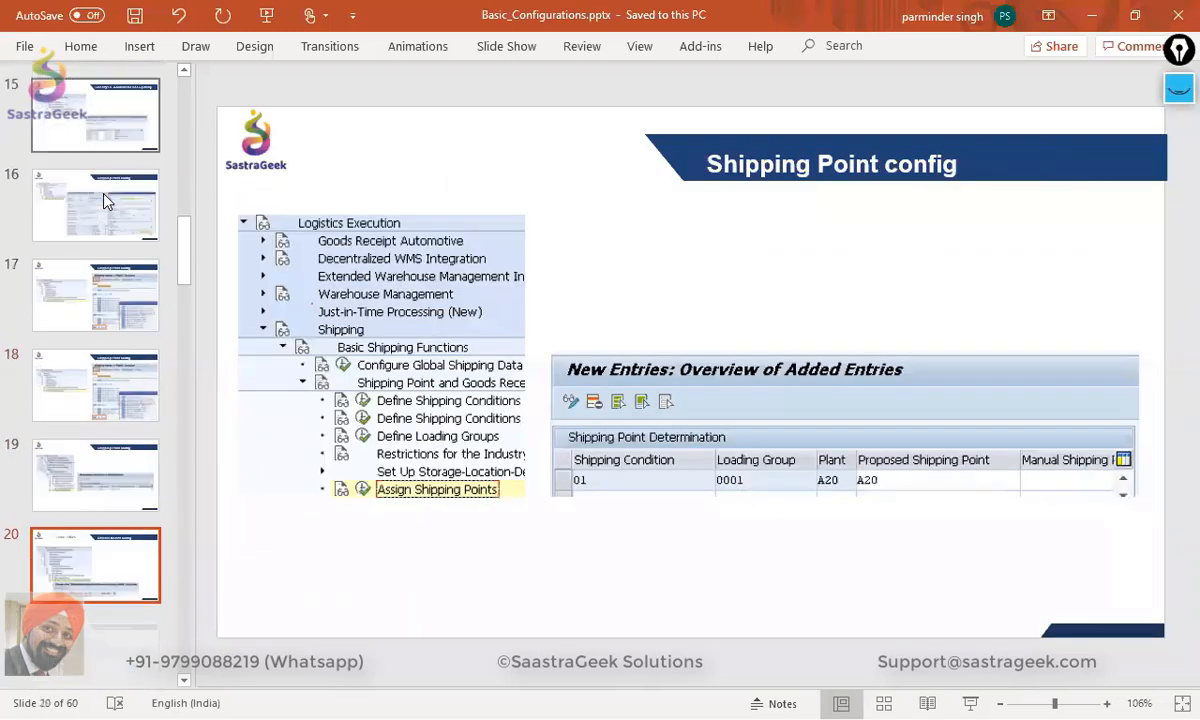
{"action": "key", "text": "Down"}
{"action": "key", "text": "Down"}
{"action": "key", "text": "Down"}
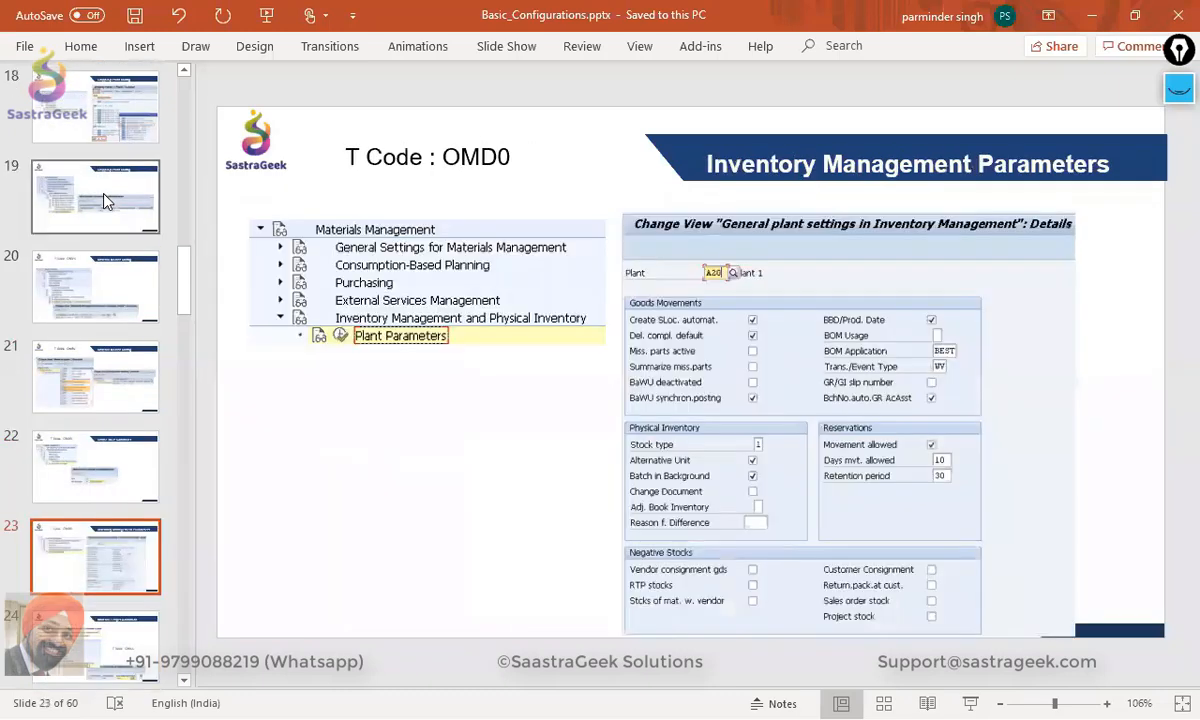
{"action": "key", "text": "Up"}
{"action": "key", "text": "Up"}
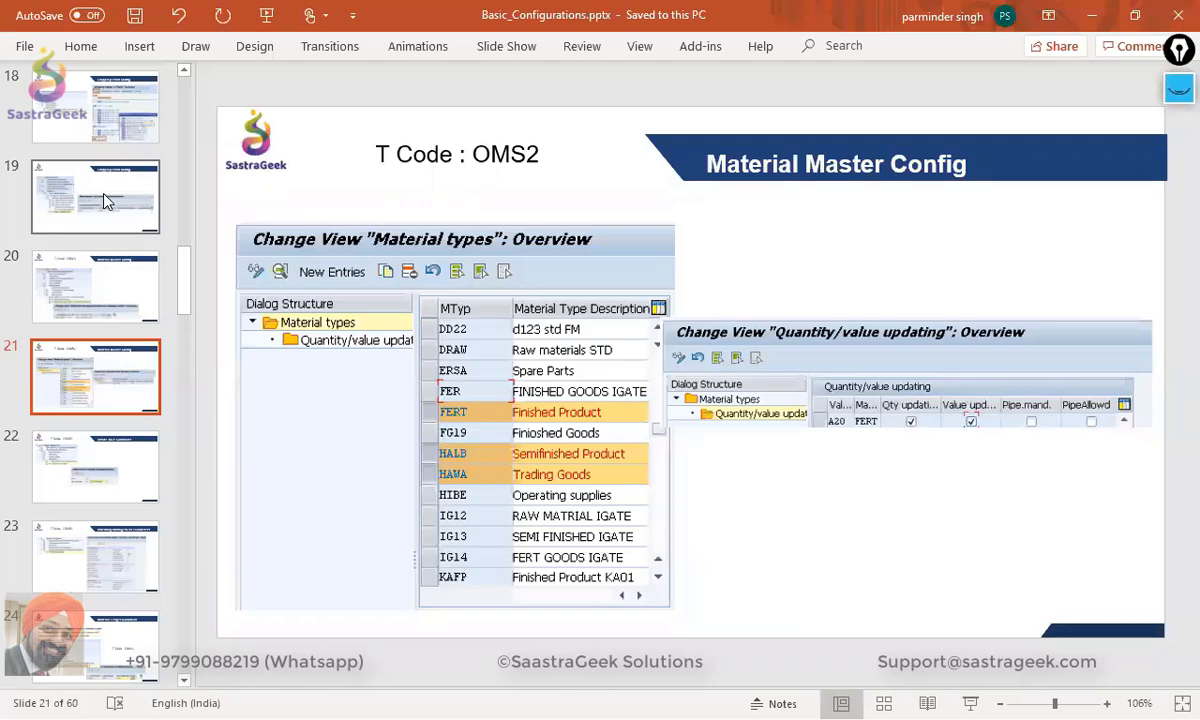
Step: Switch back to the remote SAP session, make it full screen and shift the connection bar clear of the menus
{"action": "key", "text": "alt+Tab"}
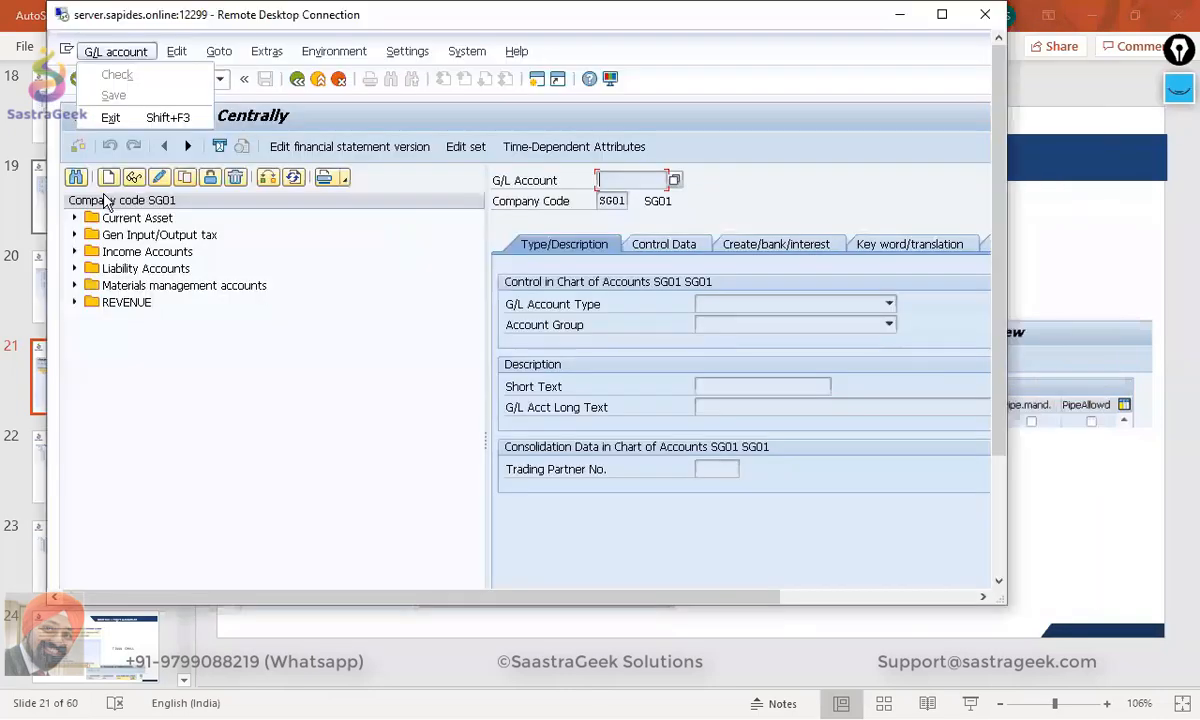
{"action": "left_click", "coordinate": [337, 268]}
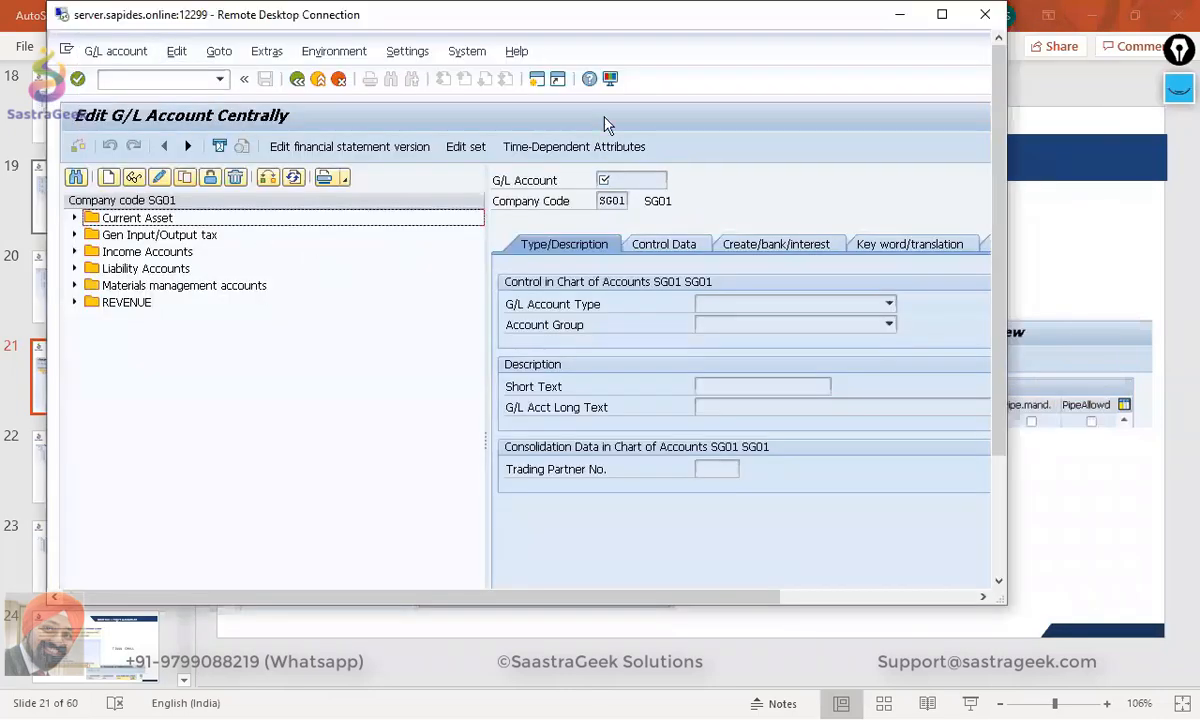
{"action": "left_click", "coordinate": [941, 14]}
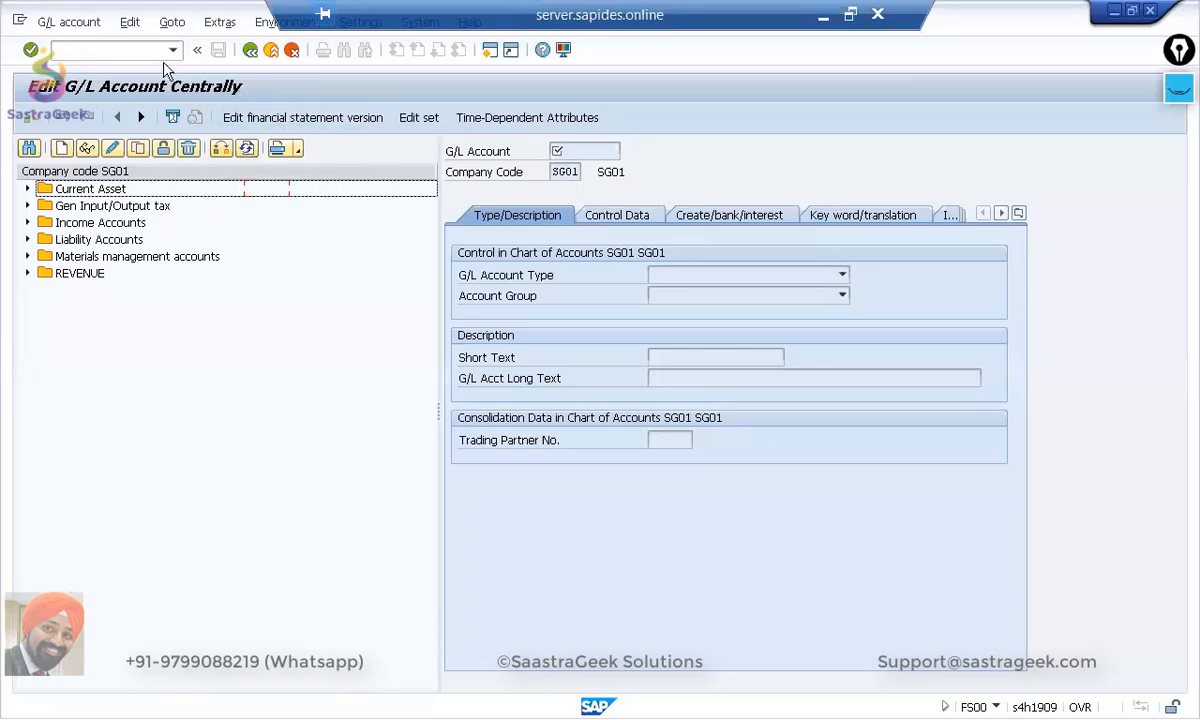
{"action": "left_click_drag", "start_coordinate": [268, 8], "coordinate": [545, 8]}
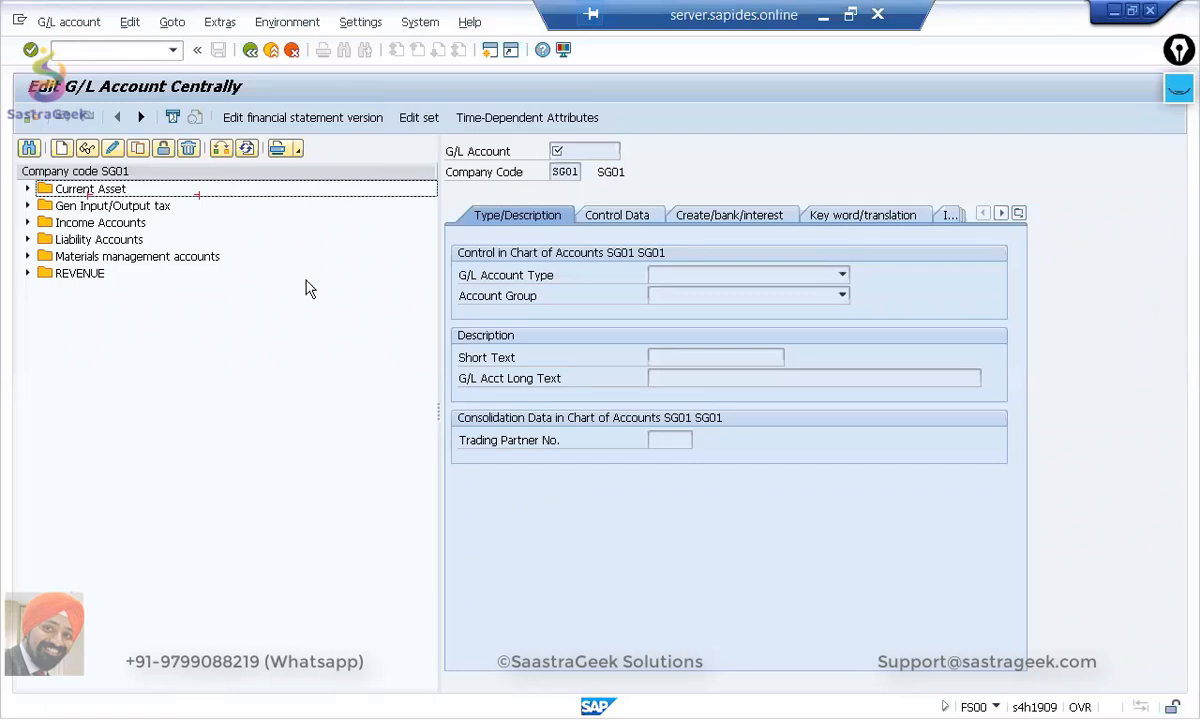
Step: Turn off the navigation tree in the hierarchy display settings and restart transaction FS00
{"action": "left_click", "coordinate": [373, 24]}
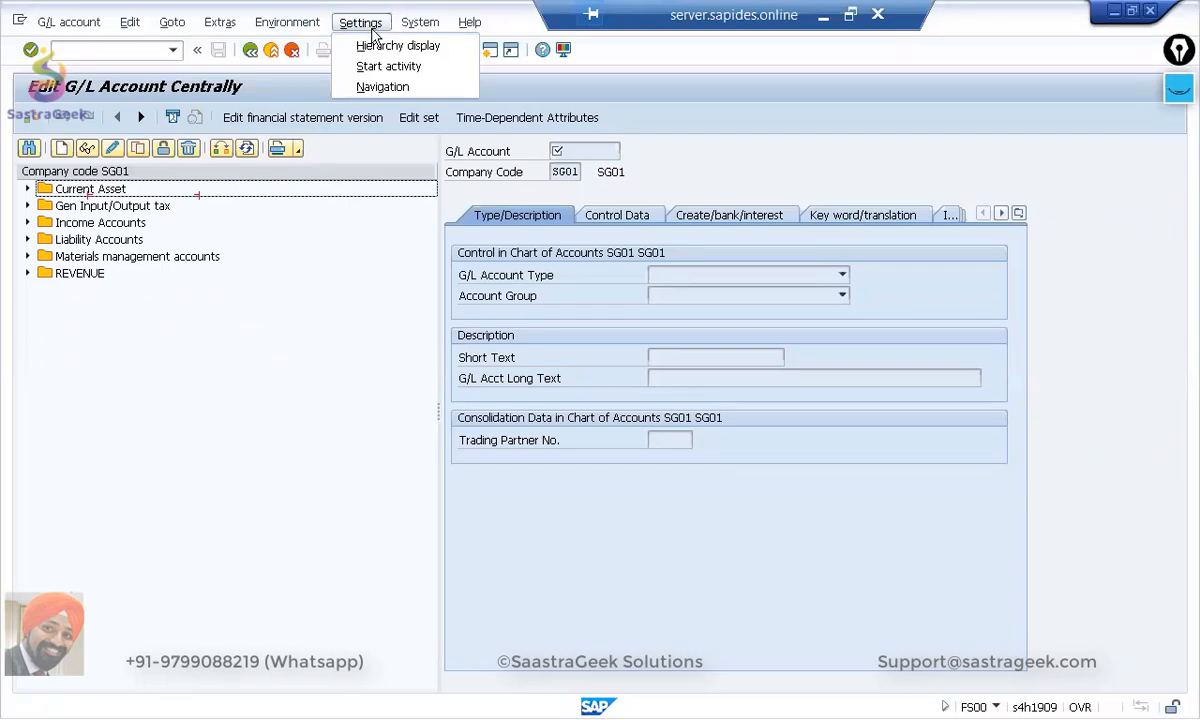
{"action": "left_click", "coordinate": [376, 46]}
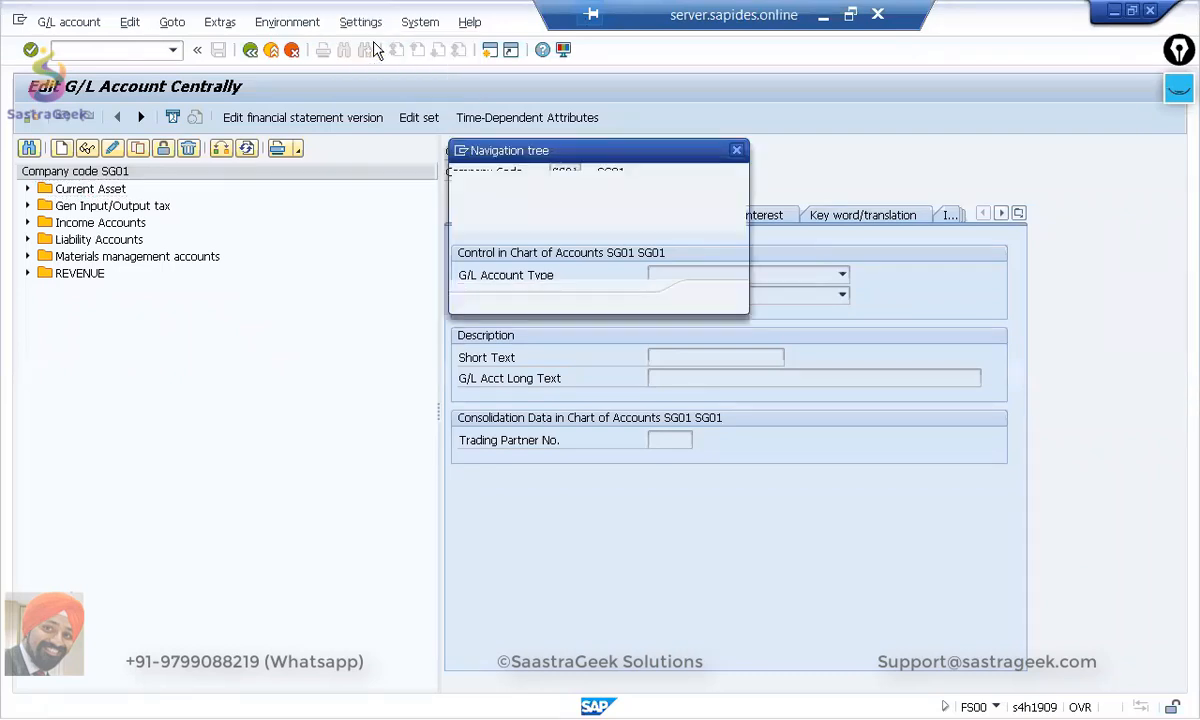
{"action": "left_click", "coordinate": [472, 242]}
{"action": "left_click", "coordinate": [711, 297]}
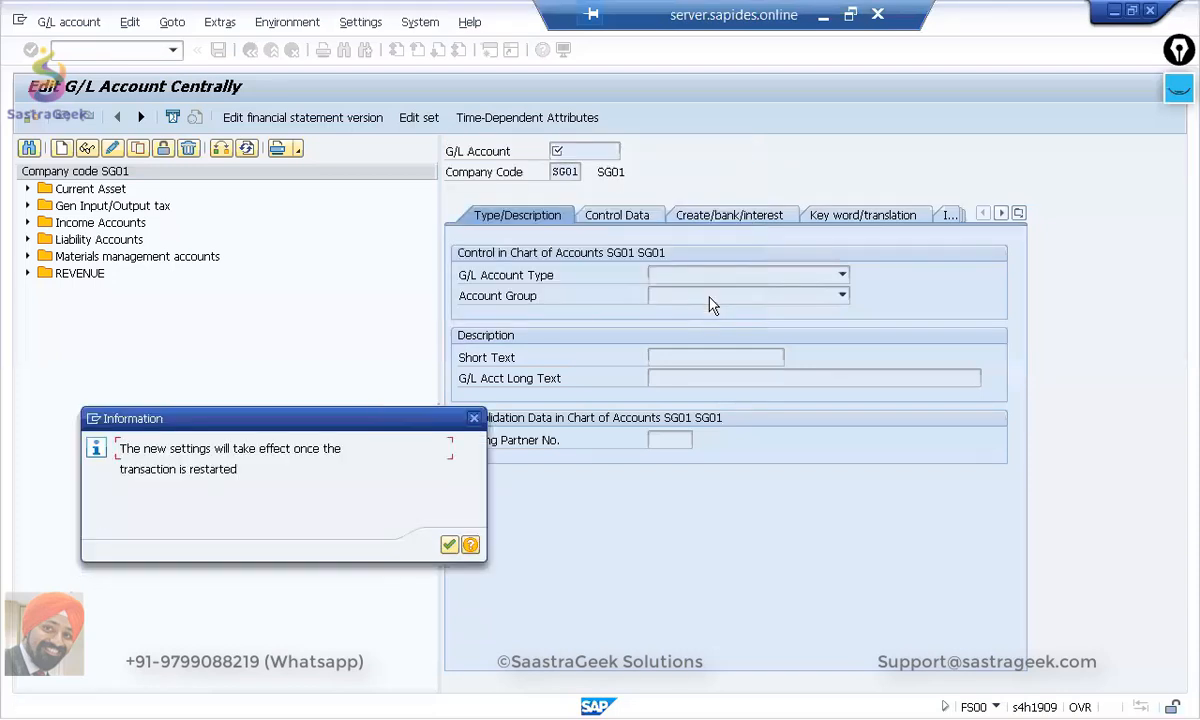
{"action": "left_click", "coordinate": [449, 545]}
{"action": "left_click", "coordinate": [86, 47]}
{"action": "type", "text": "/nfs00"}
{"action": "key", "text": "Return"}
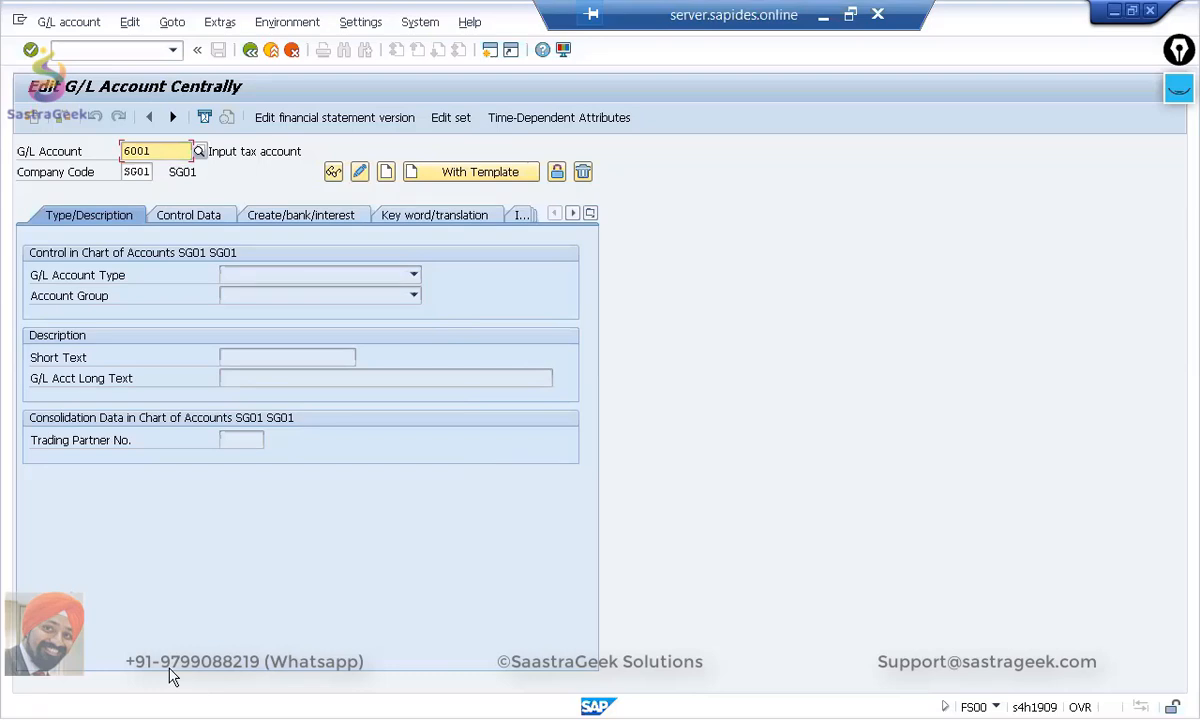
Step: Clear the prefilled G/L account number
{"action": "key", "text": "BackSpace"}
{"action": "key", "text": "BackSpace"}
{"action": "key", "text": "BackSpace"}
{"action": "key", "text": "BackSpace"}
Step: Check the account groups on the handwritten "Acc-Group in Chart of Accounts" slide in PowerPoint, and return to the SAP session
{"action": "left_click", "coordinate": [850, 15]}
{"action": "key", "text": "alt+Tab"}
{"action": "key", "text": "alt+Tab"}
{"action": "key", "text": "alt+Tab"}
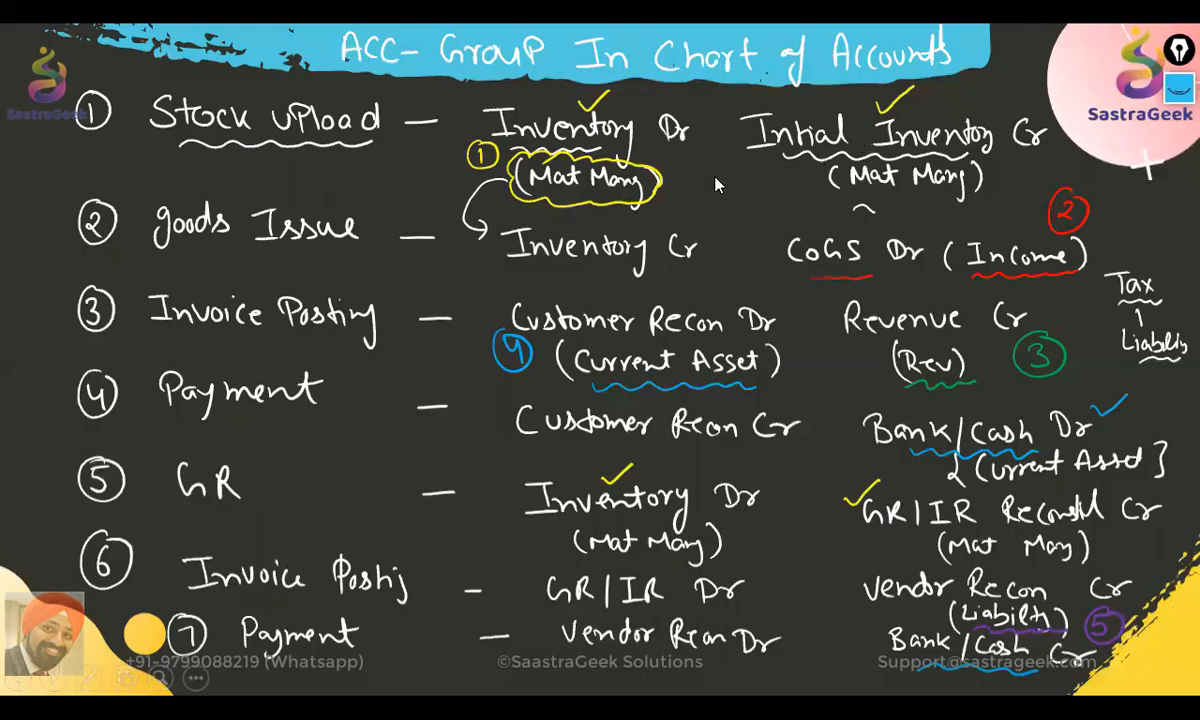
{"action": "key", "text": "alt+Tab"}
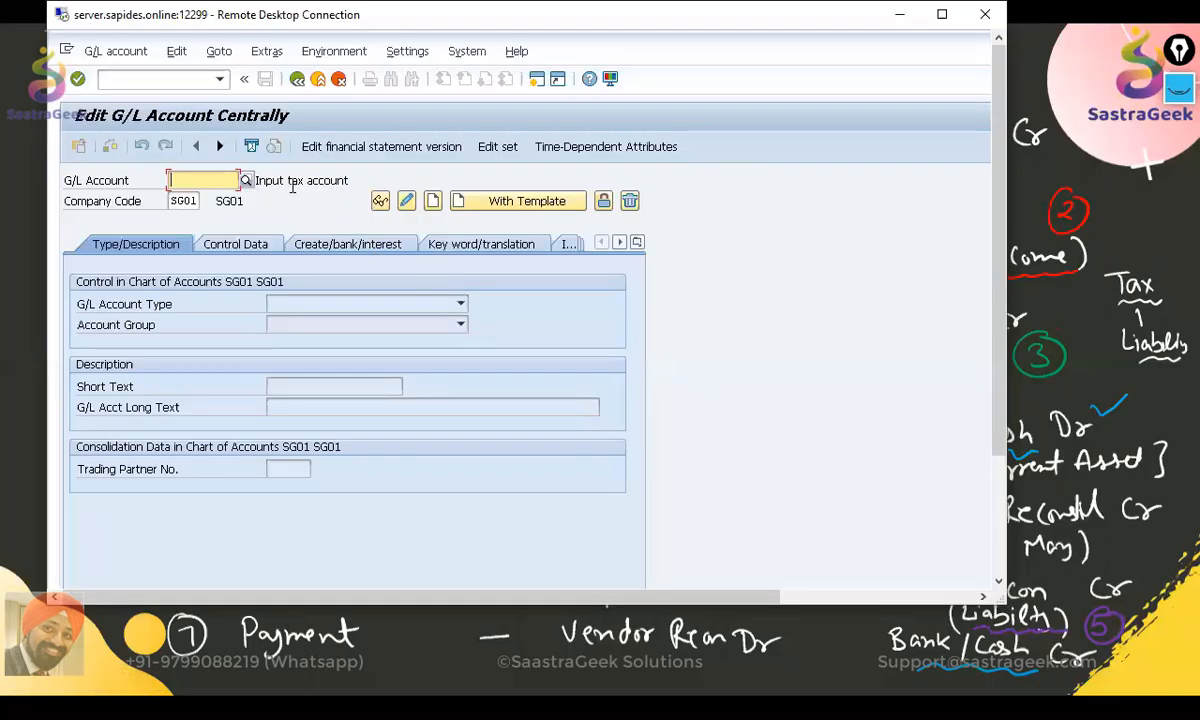
Step: Enter 1000 as the G/L account number
{"action": "type", "text": "100"}
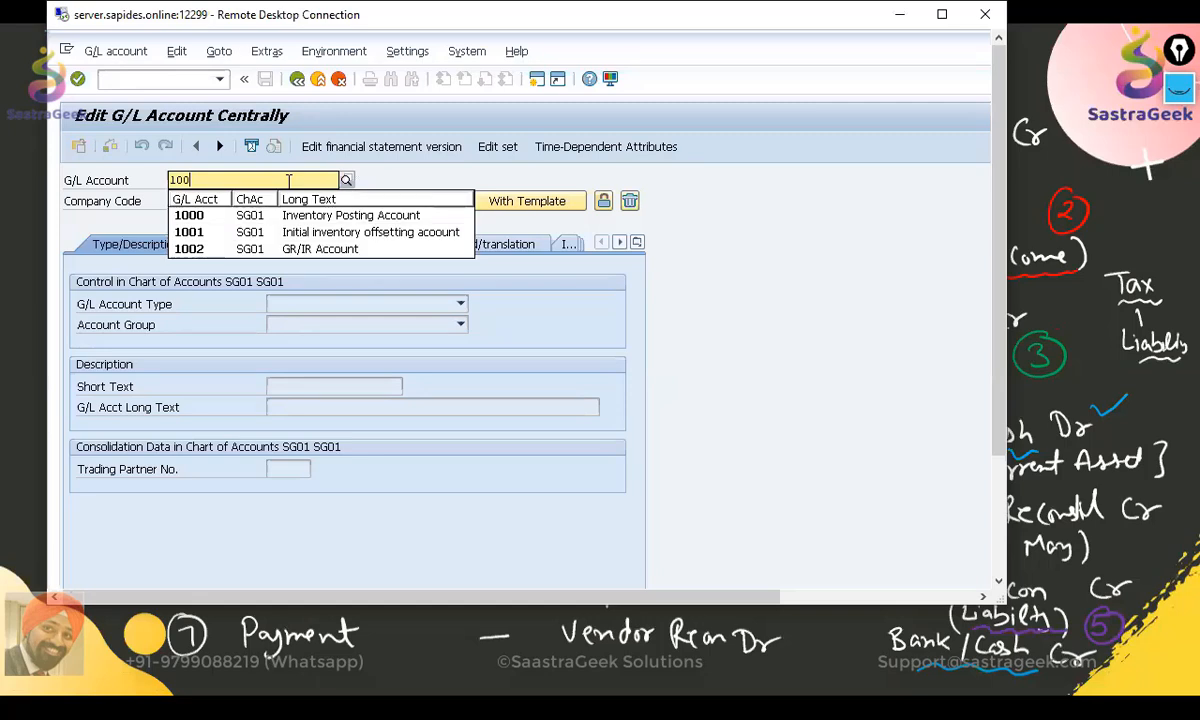
{"action": "type", "text": "0"}
{"action": "key", "text": "Return"}
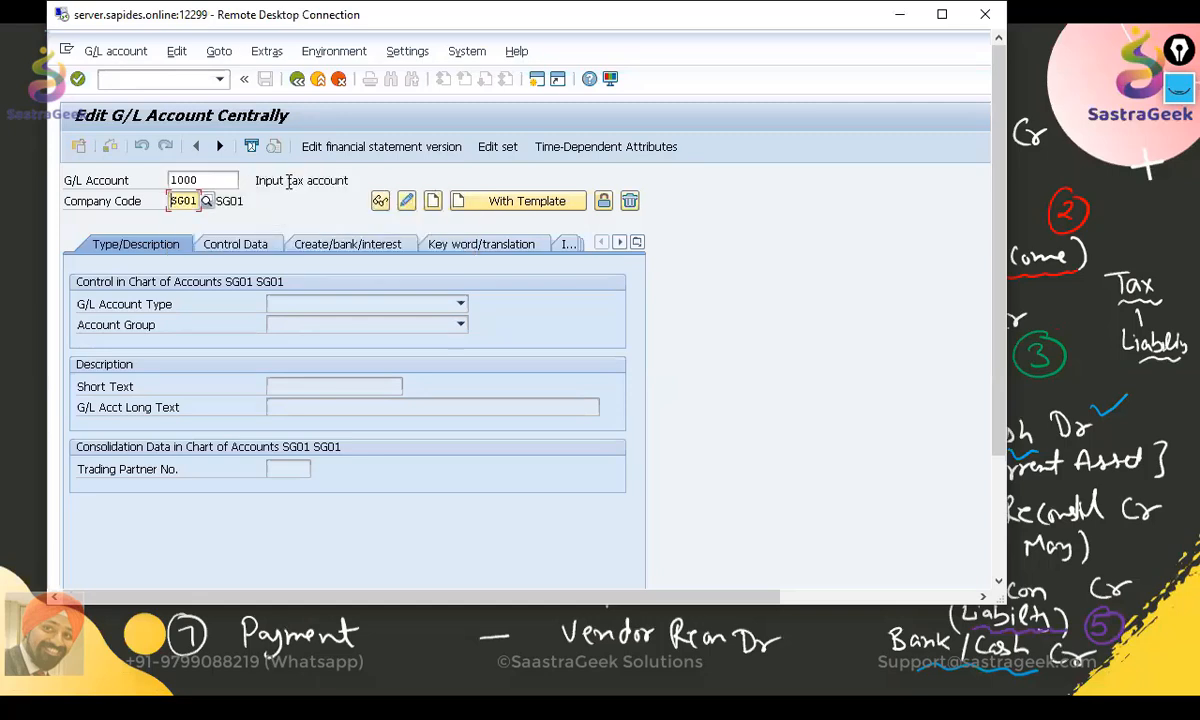
Step: Set the company code to SG02 and start creating G/L account 1000
{"action": "type", "text": "sg02"}
{"action": "key", "text": "Return"}
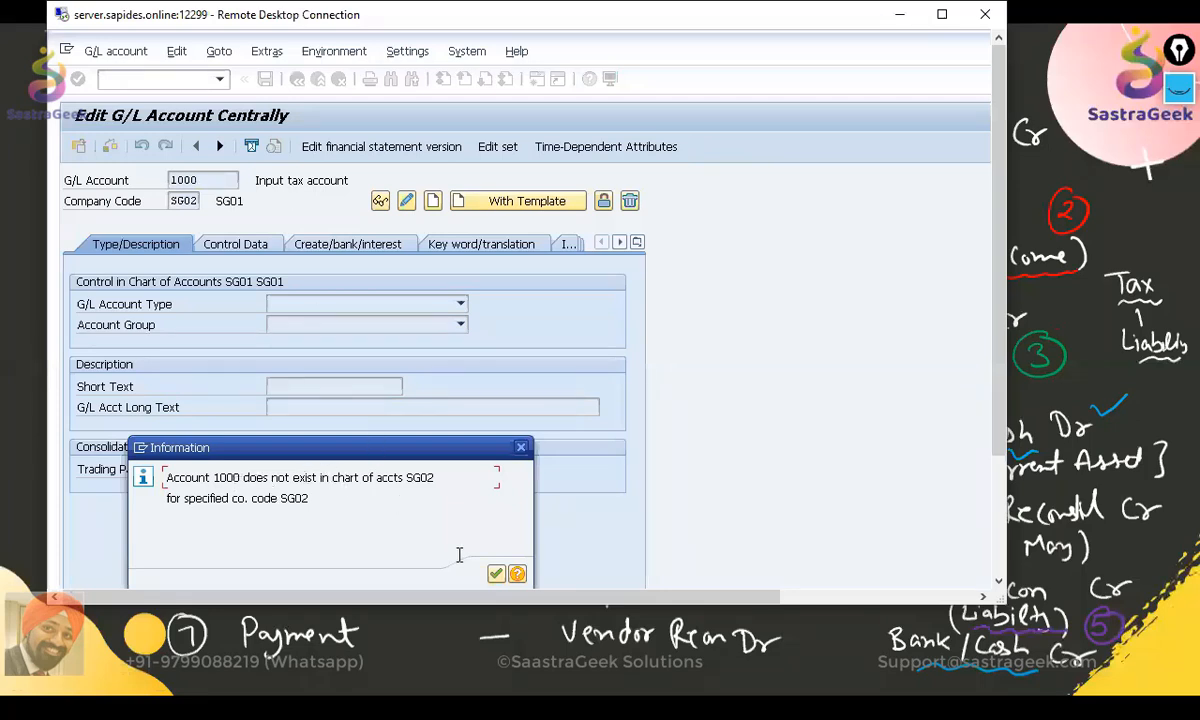
{"action": "left_click", "coordinate": [496, 573]}
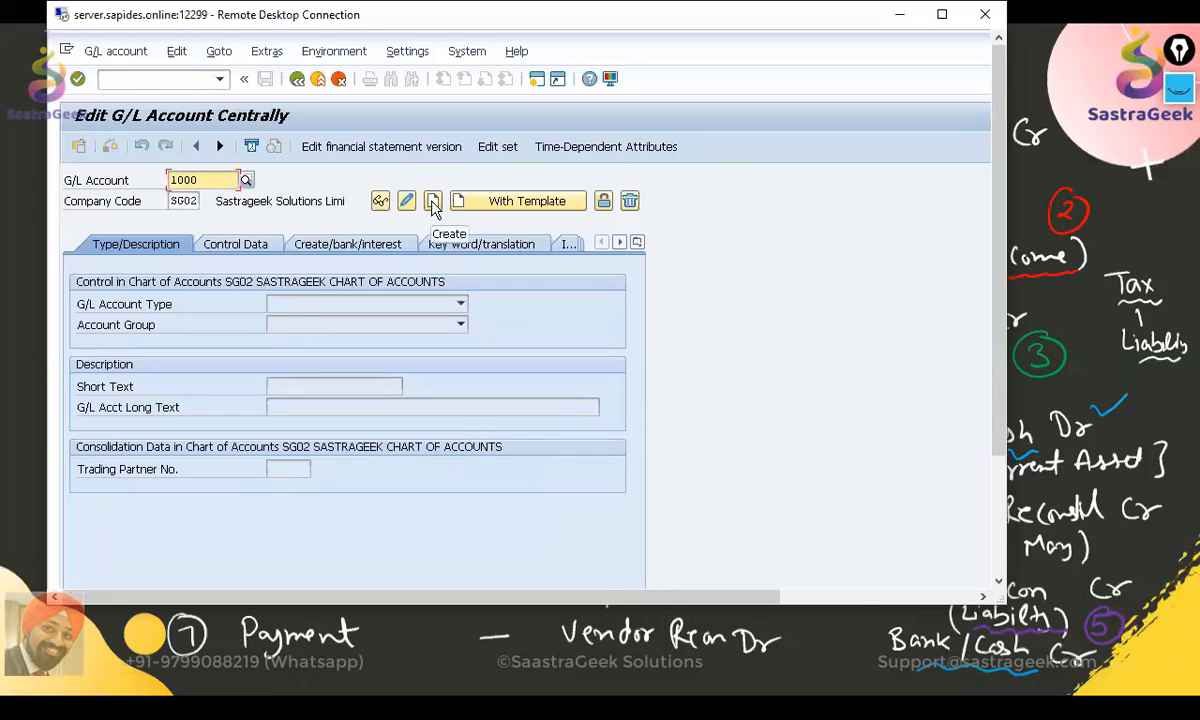
{"action": "left_click", "coordinate": [433, 204]}
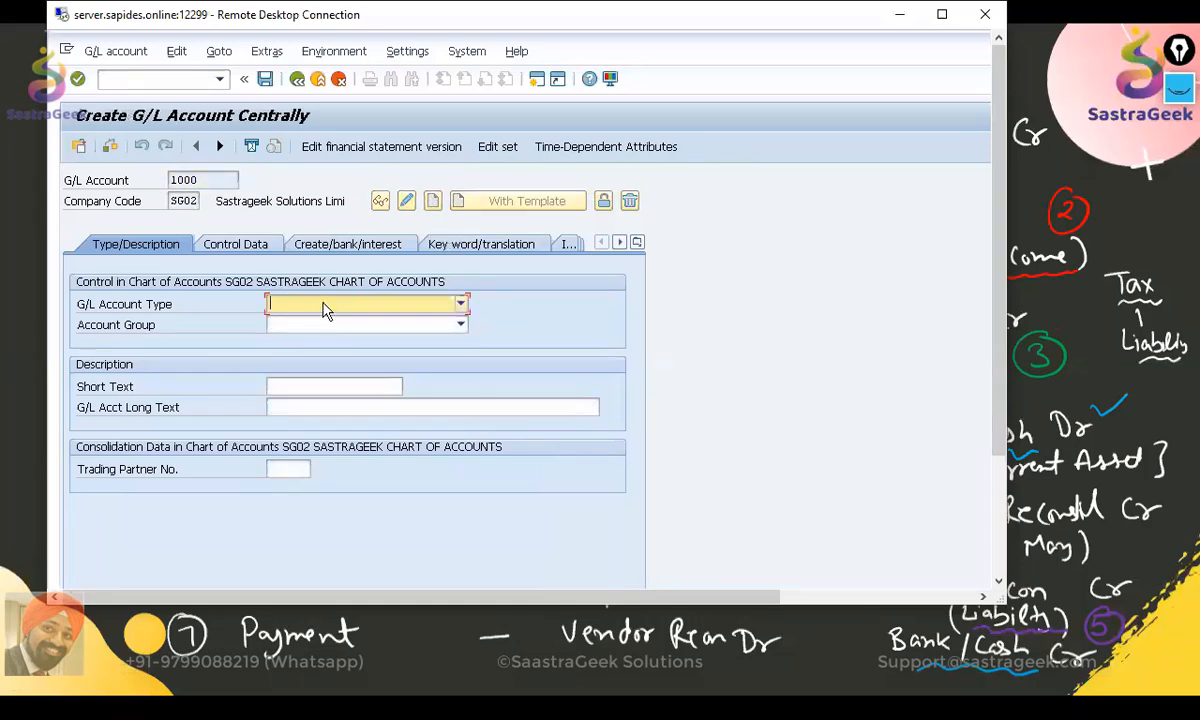
Step: Classify account 1000 as a Balance Sheet Account in account group MAT Materials management accounts
{"action": "left_click", "coordinate": [404, 308]}
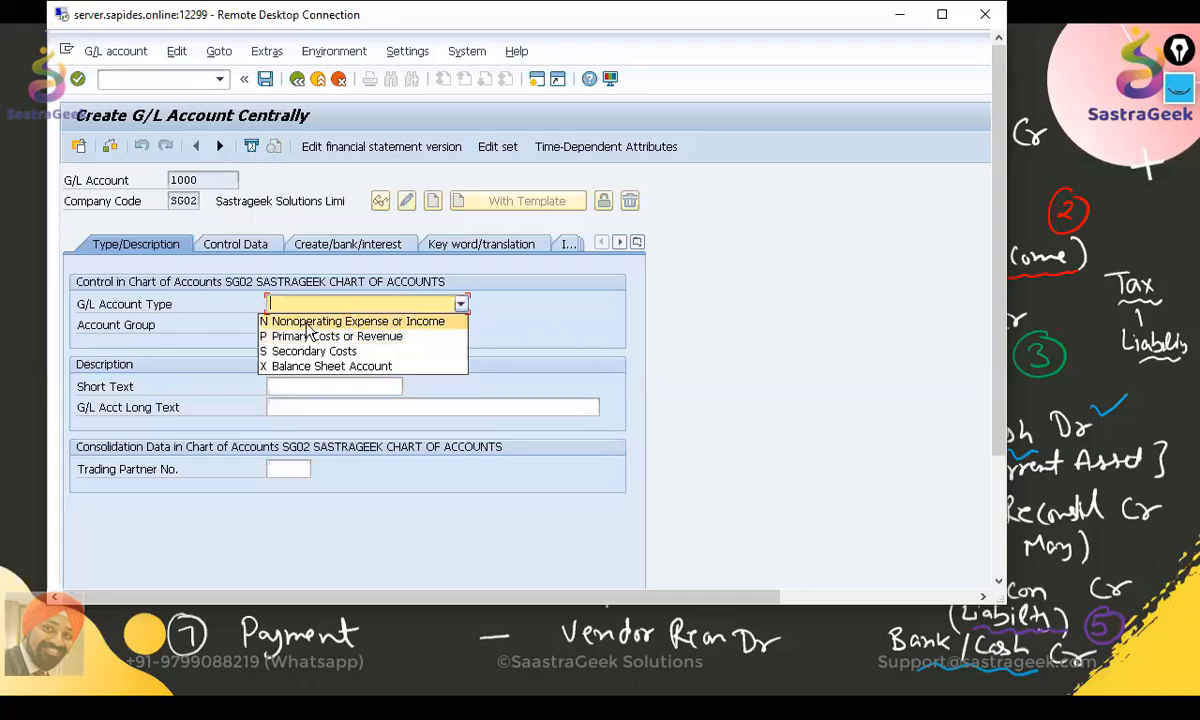
{"action": "left_click", "coordinate": [357, 368]}
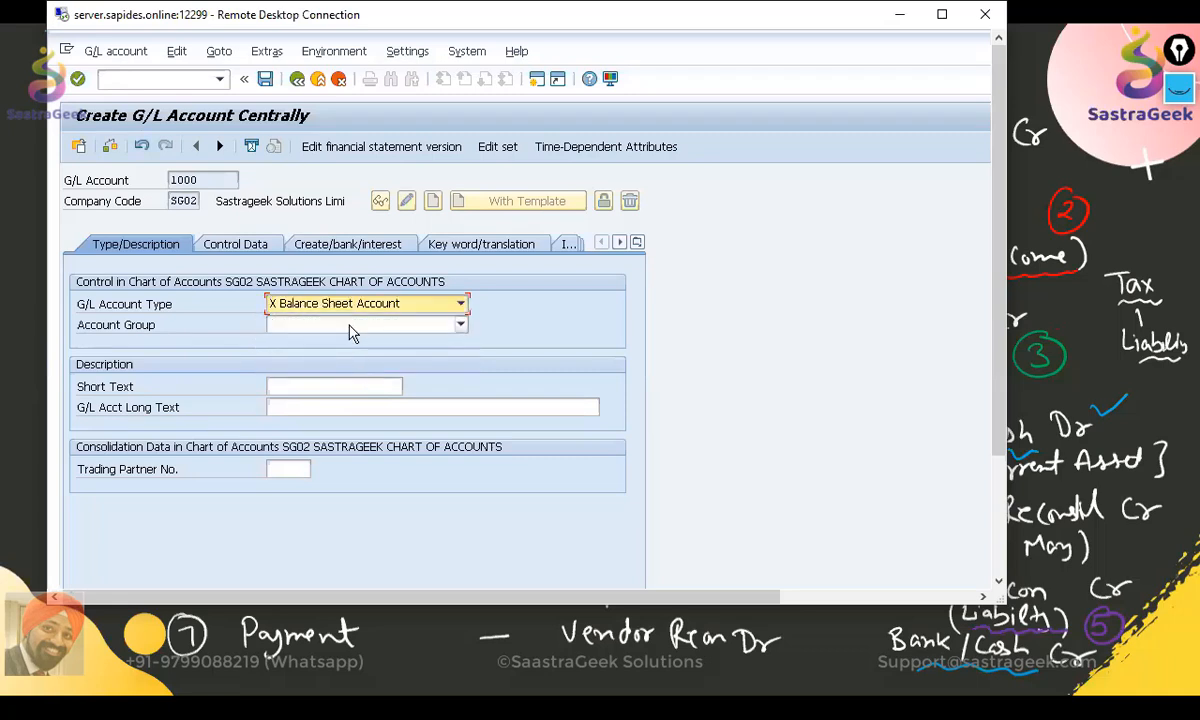
{"action": "left_click", "coordinate": [350, 328]}
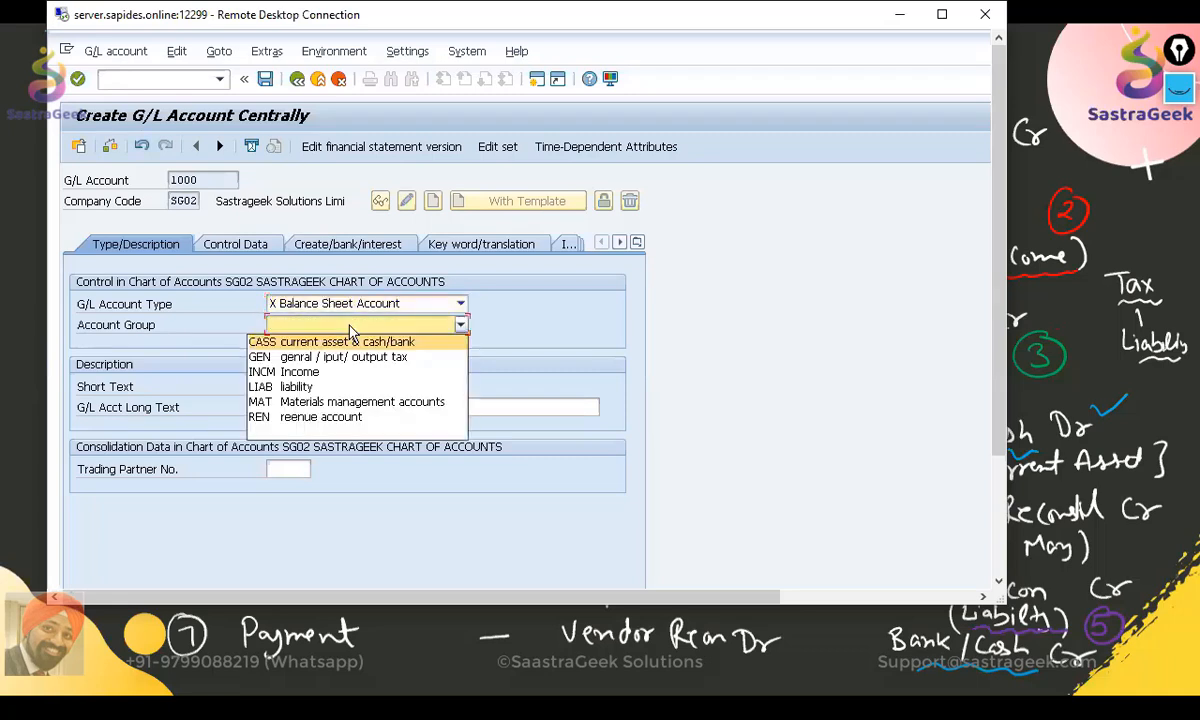
{"action": "left_click", "coordinate": [336, 402]}
Step: Describe account 1000 with the short text "Inventory" and the long text "Inventory Posting Account"
{"action": "left_click", "coordinate": [337, 386]}
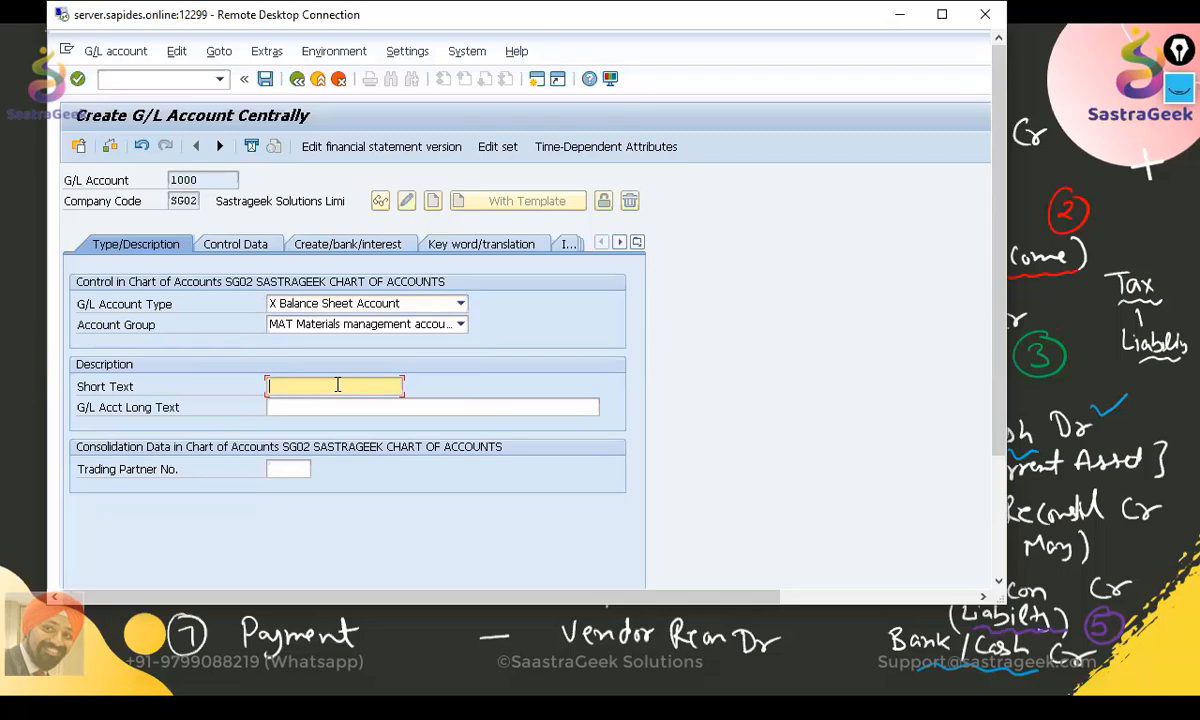
{"action": "type", "text": "In"}
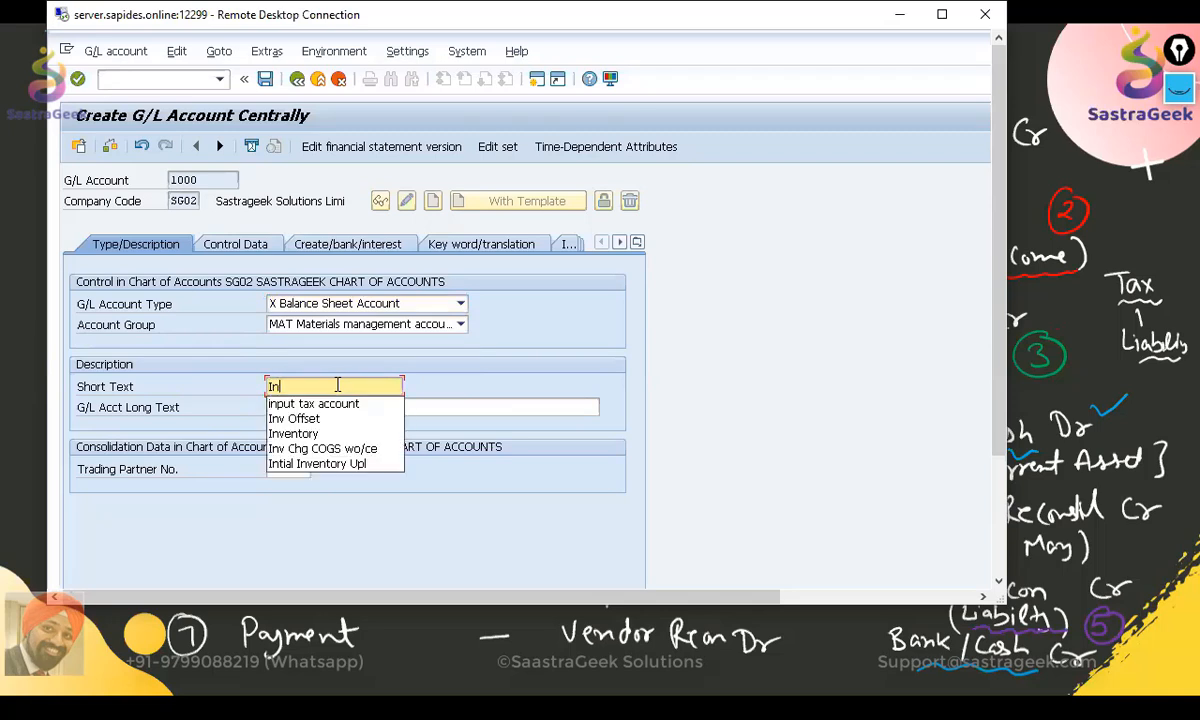
{"action": "key", "text": "Down"}
{"action": "key", "text": "Down"}
{"action": "key", "text": "Down"}
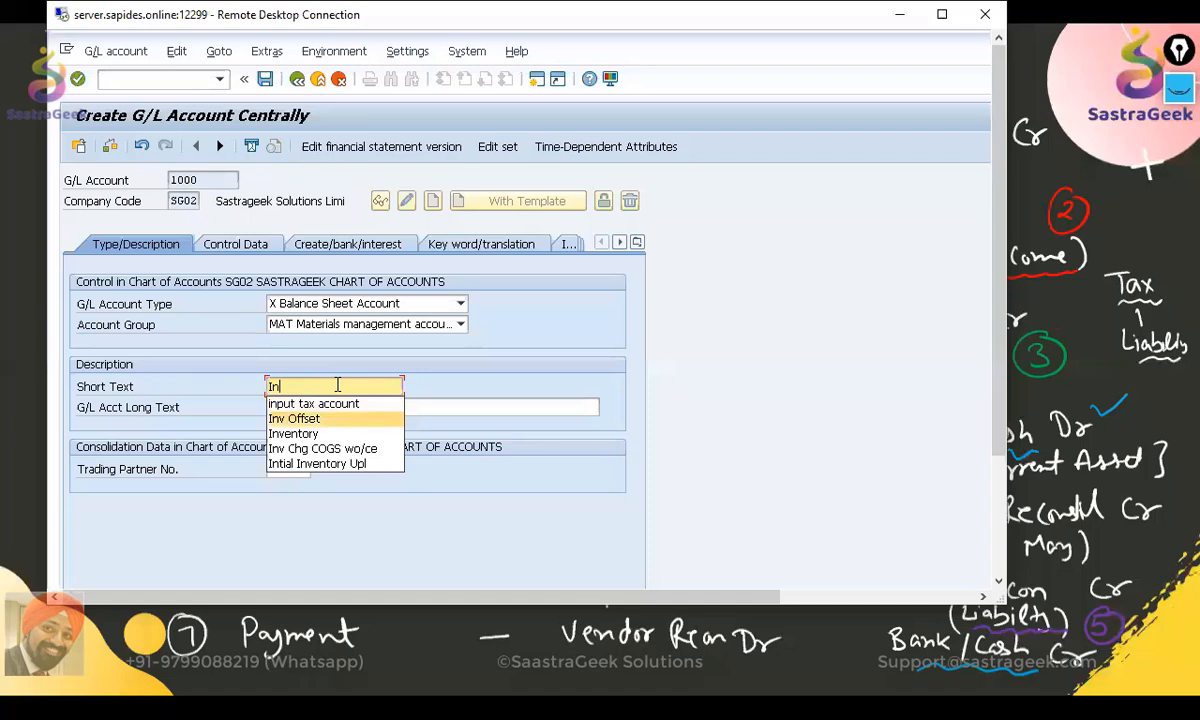
{"action": "key", "text": "Return"}
{"action": "key", "text": "Tab"}
{"action": "type", "text": "in"}
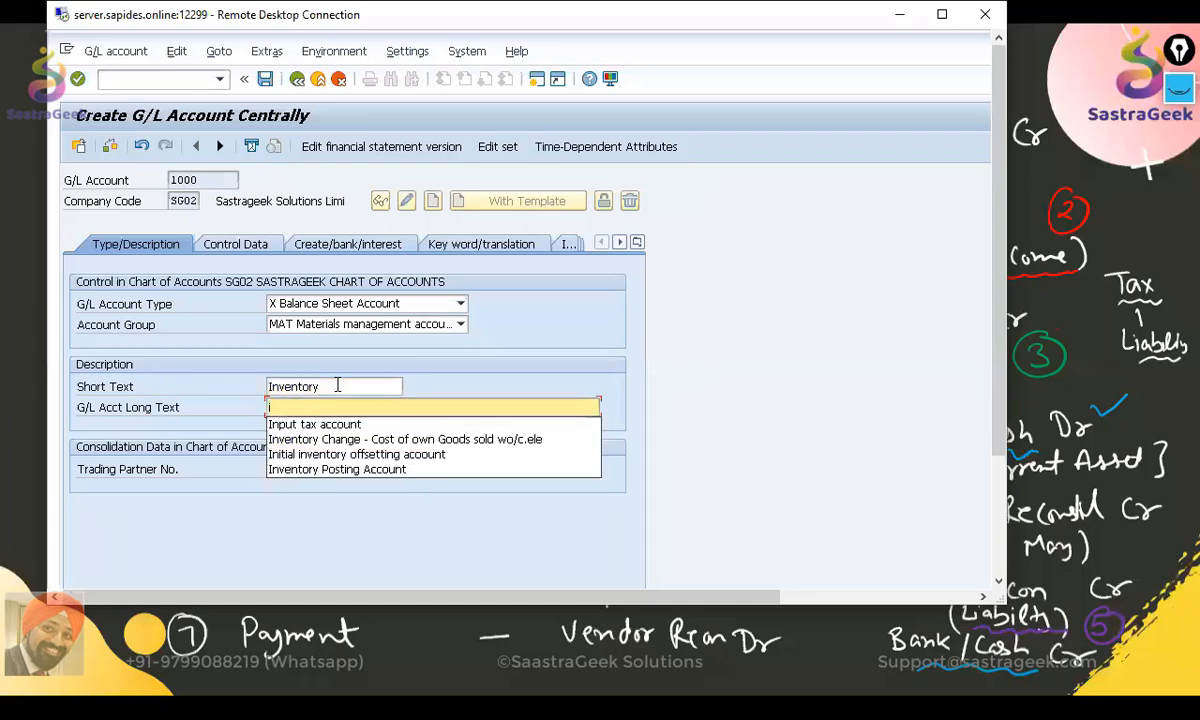
{"action": "key", "text": "Down"}
{"action": "key", "text": "Down"}
{"action": "key", "text": "Down"}
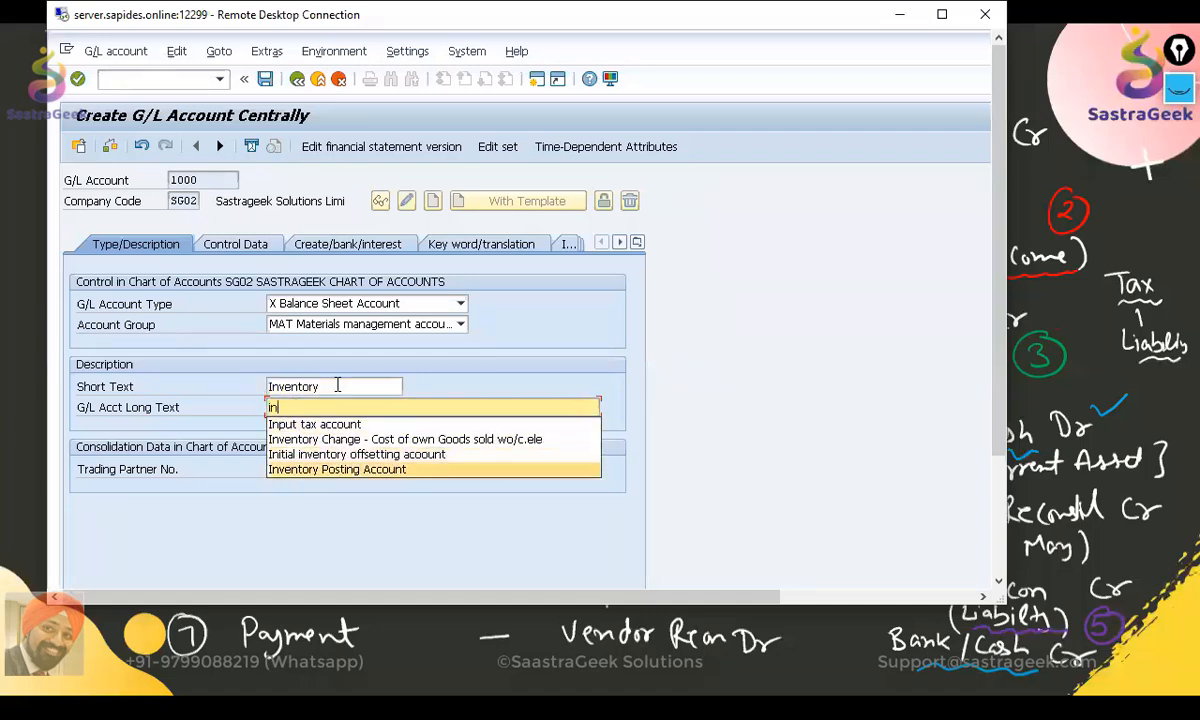
{"action": "key", "text": "Return"}
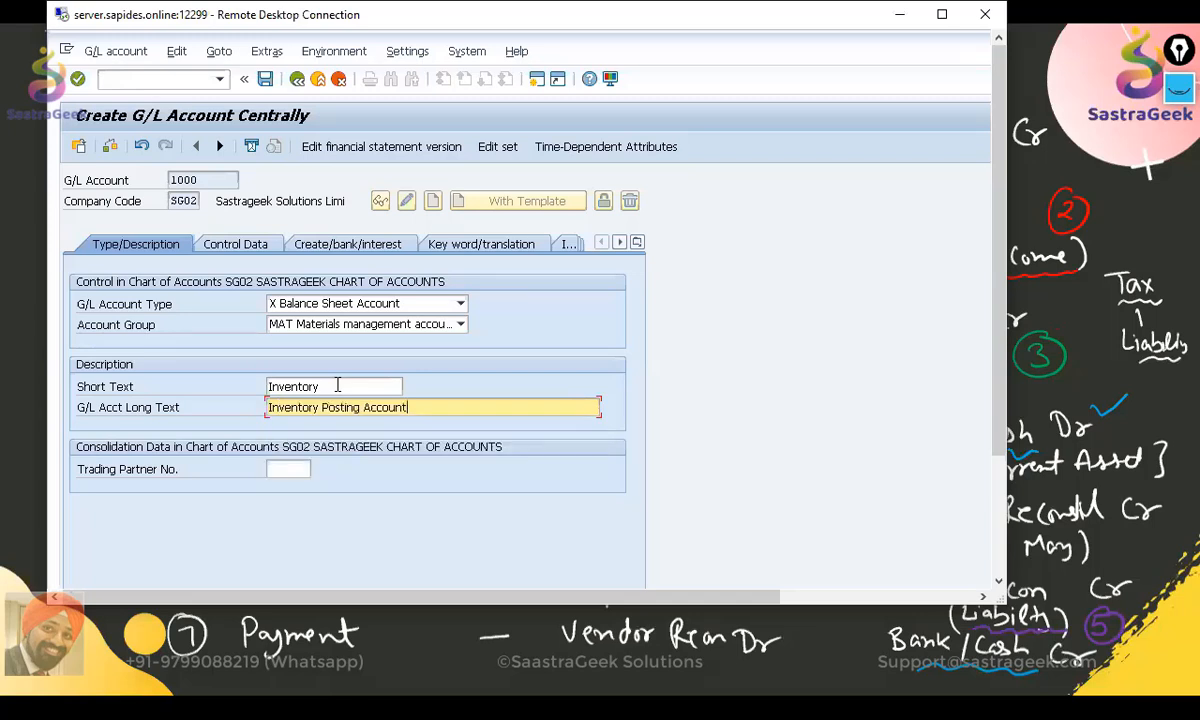
{"action": "key", "text": "Return"}
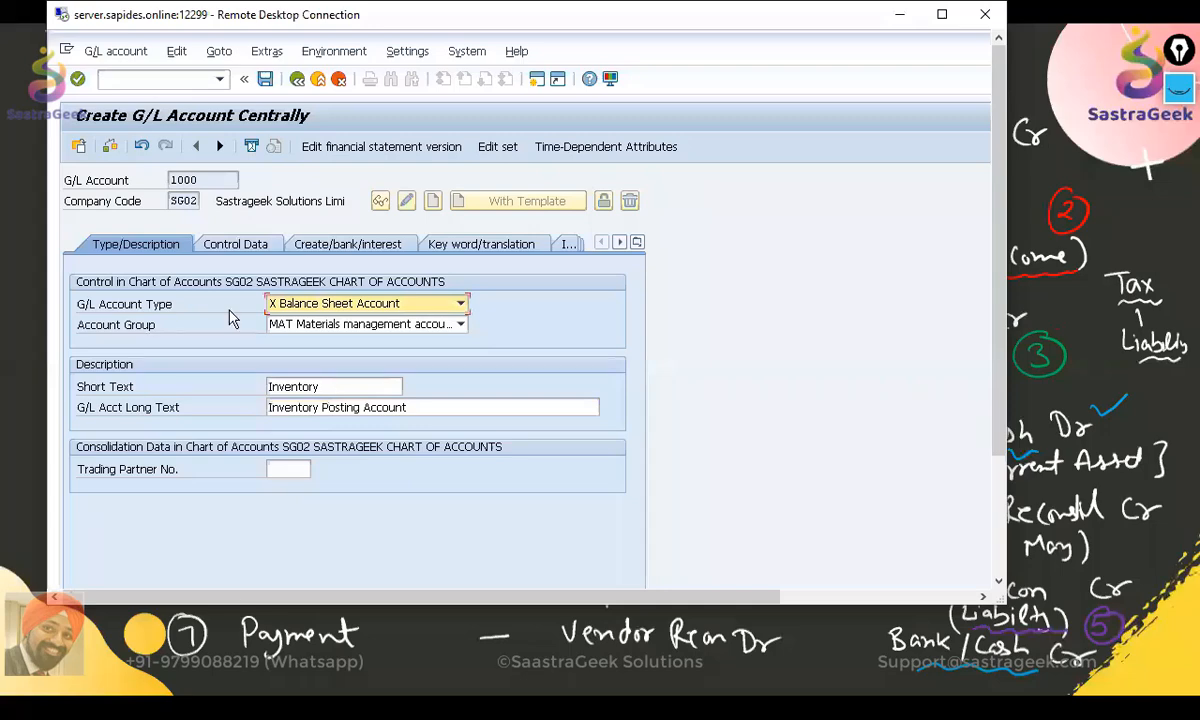
Step: Assign field status group YB06 (Material accounts) to account 1000 in the document creation control data
{"action": "left_click", "coordinate": [265, 250]}
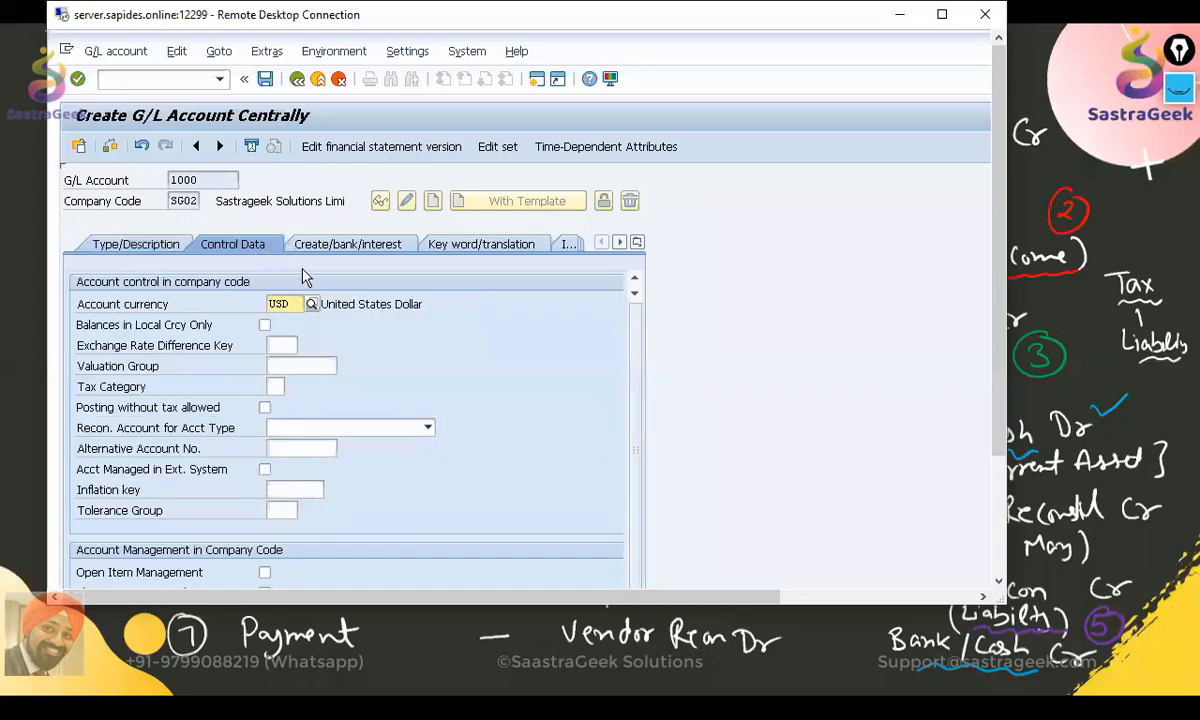
{"action": "left_click", "coordinate": [334, 247]}
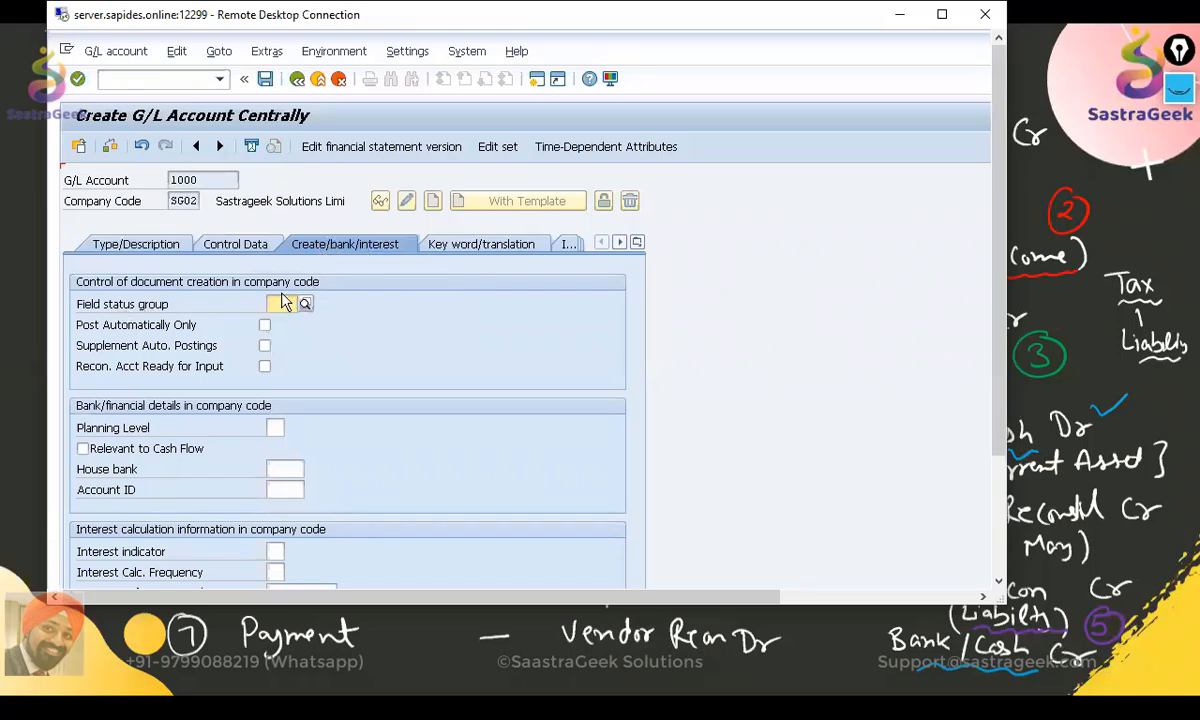
{"action": "left_click", "coordinate": [294, 308]}
{"action": "left_click", "coordinate": [305, 305]}
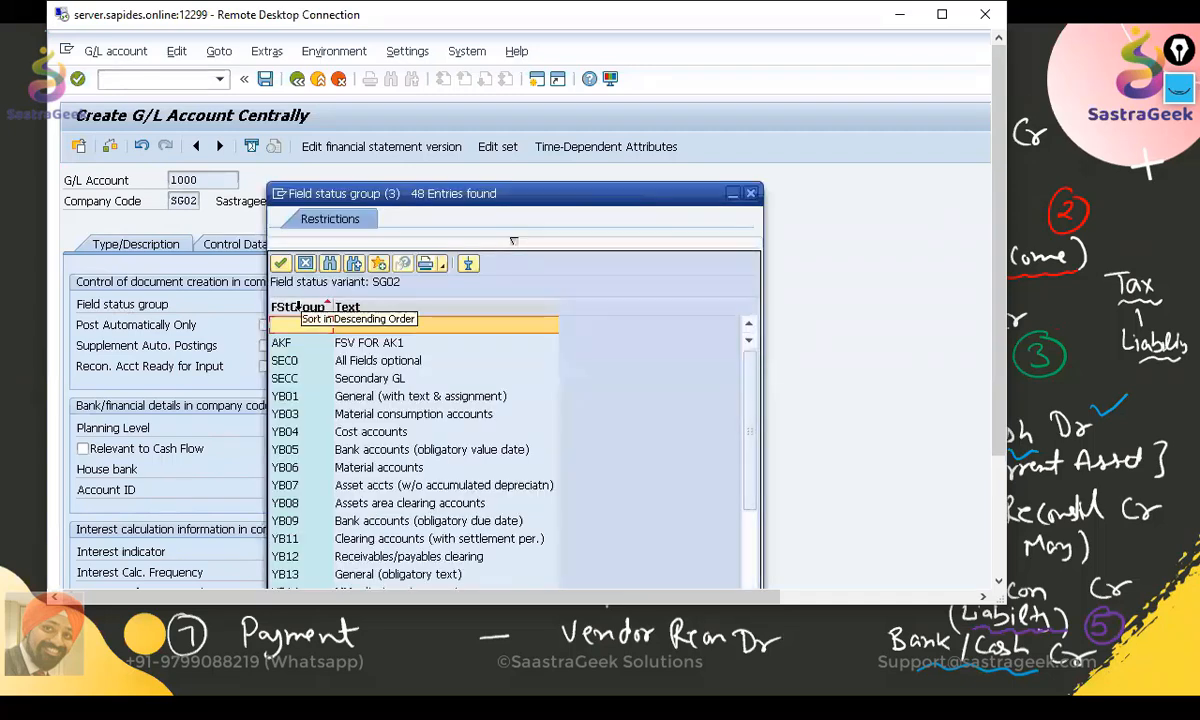
{"action": "left_click", "coordinate": [287, 468]}
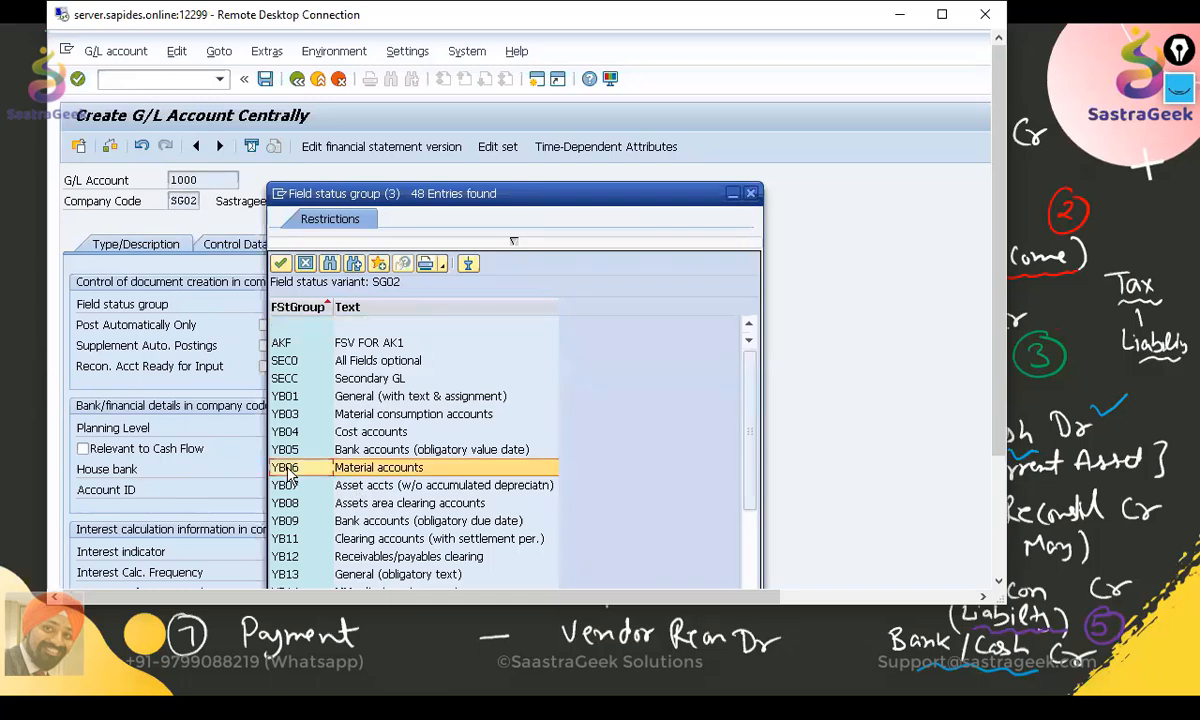
{"action": "double_click", "coordinate": [287, 469]}
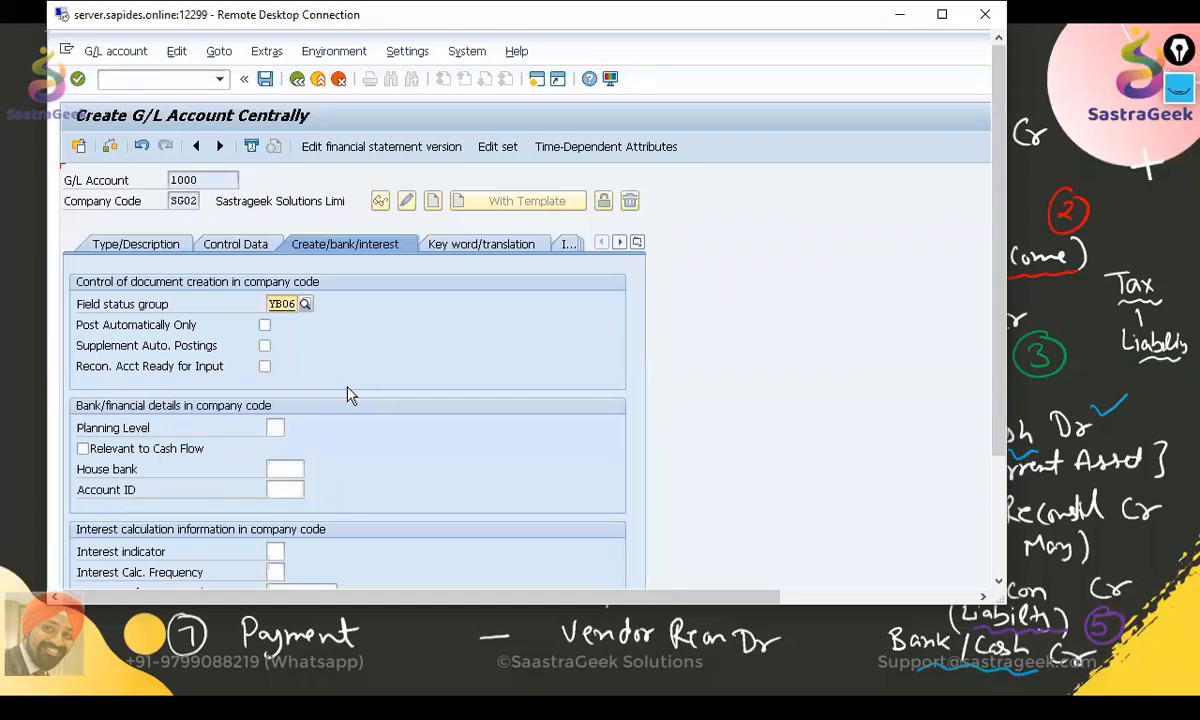
{"action": "key", "text": "Return"}
Step: Maximize the remote desktop window and save G/L account 1000, accepting the local currency warning
{"action": "left_click", "coordinate": [943, 16]}
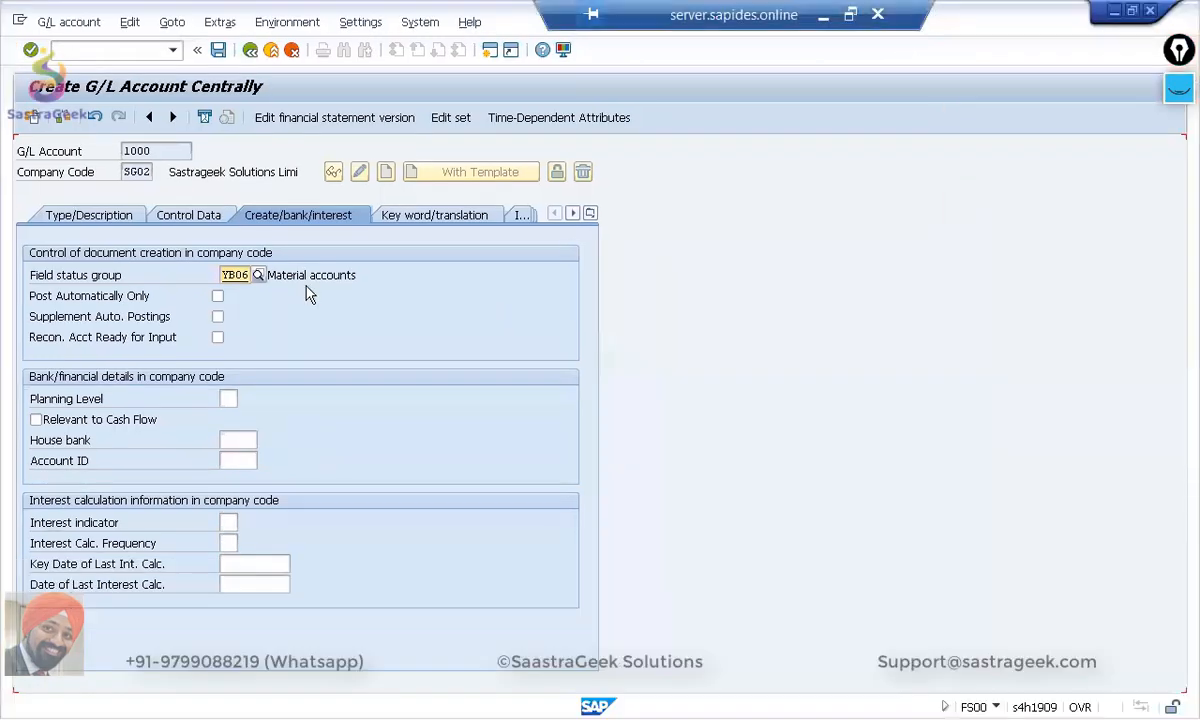
{"action": "right_click", "coordinate": [362, 360]}
{"action": "key", "text": "Escape"}
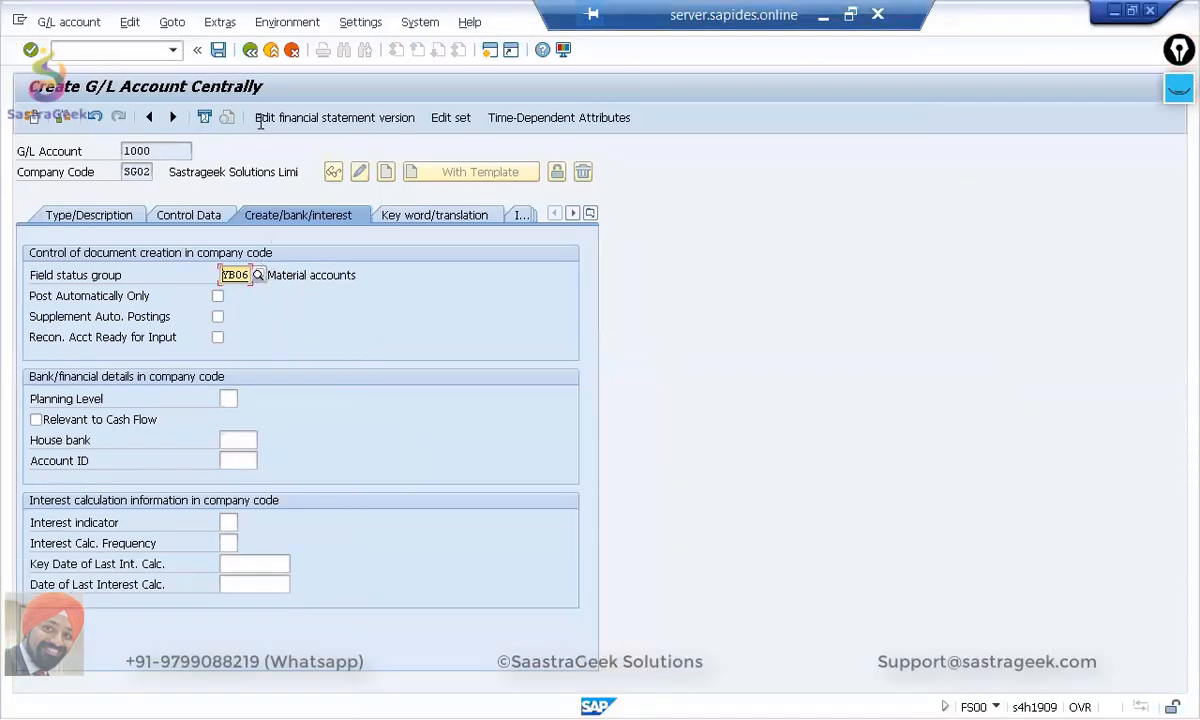
{"action": "left_click", "coordinate": [218, 50]}
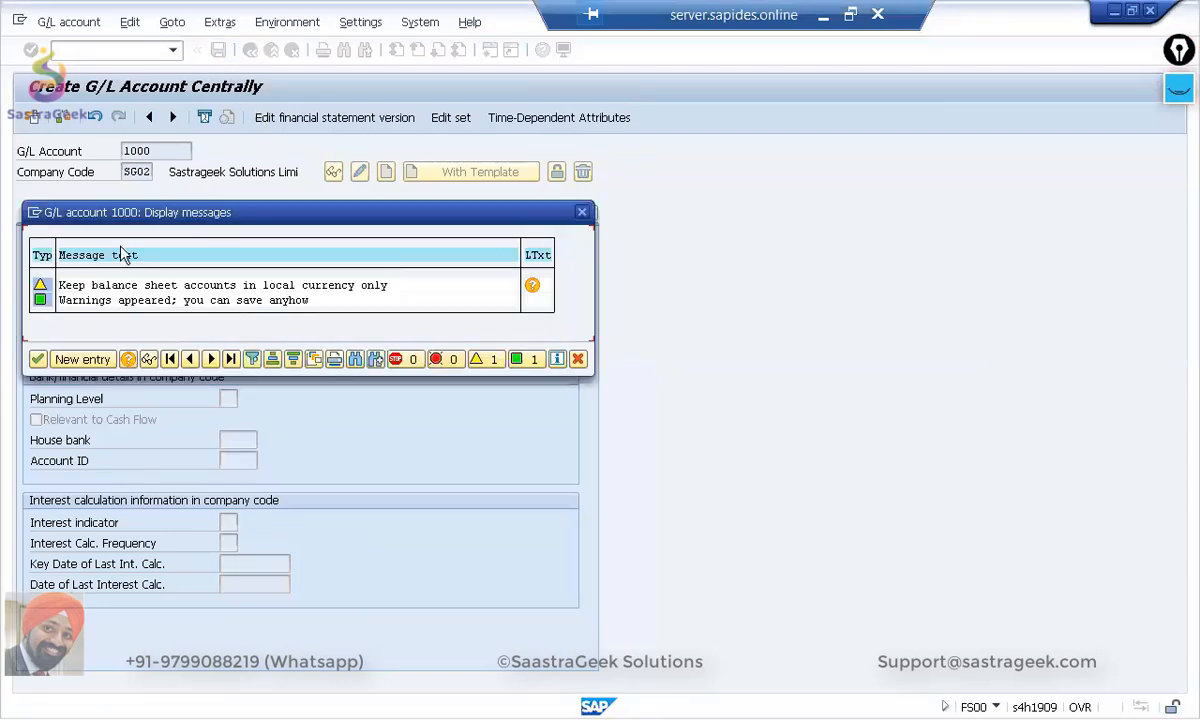
{"action": "left_click", "coordinate": [36, 359]}
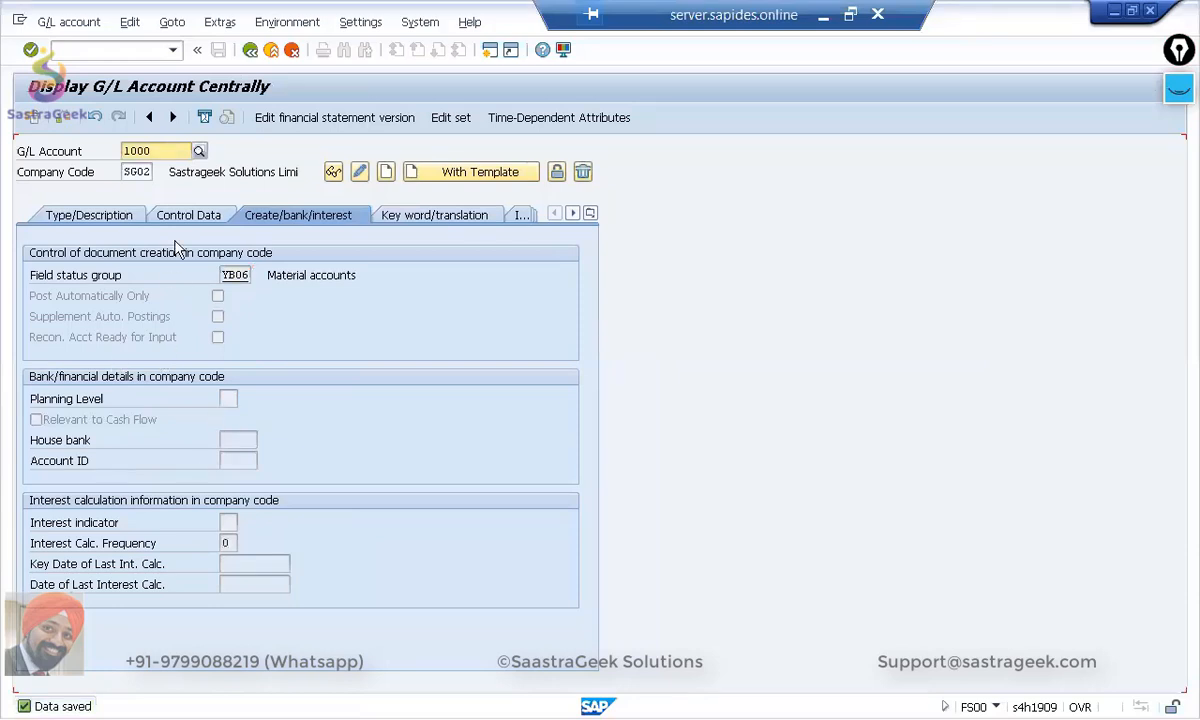
Step: Return to the type and description data and start creating G/L account 1001 for company code SG02
{"action": "left_click", "coordinate": [110, 212]}
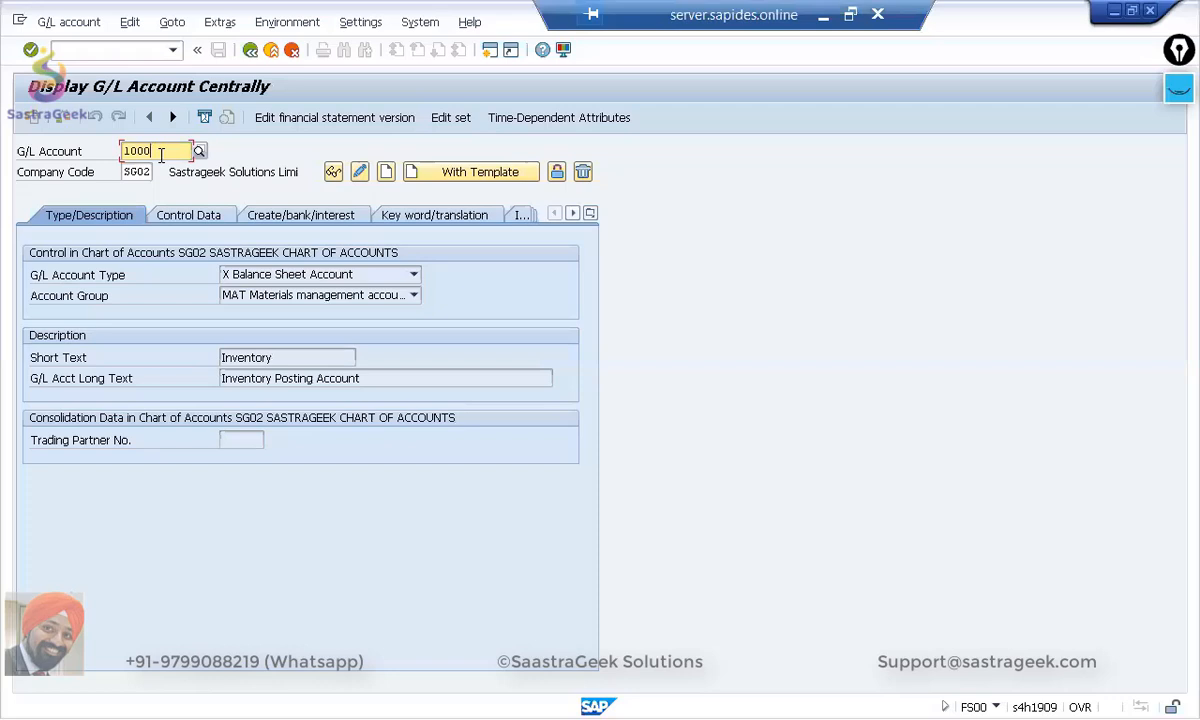
{"action": "key", "text": "BackSpace"}
{"action": "type", "text": "1"}
{"action": "key", "text": "Return"}
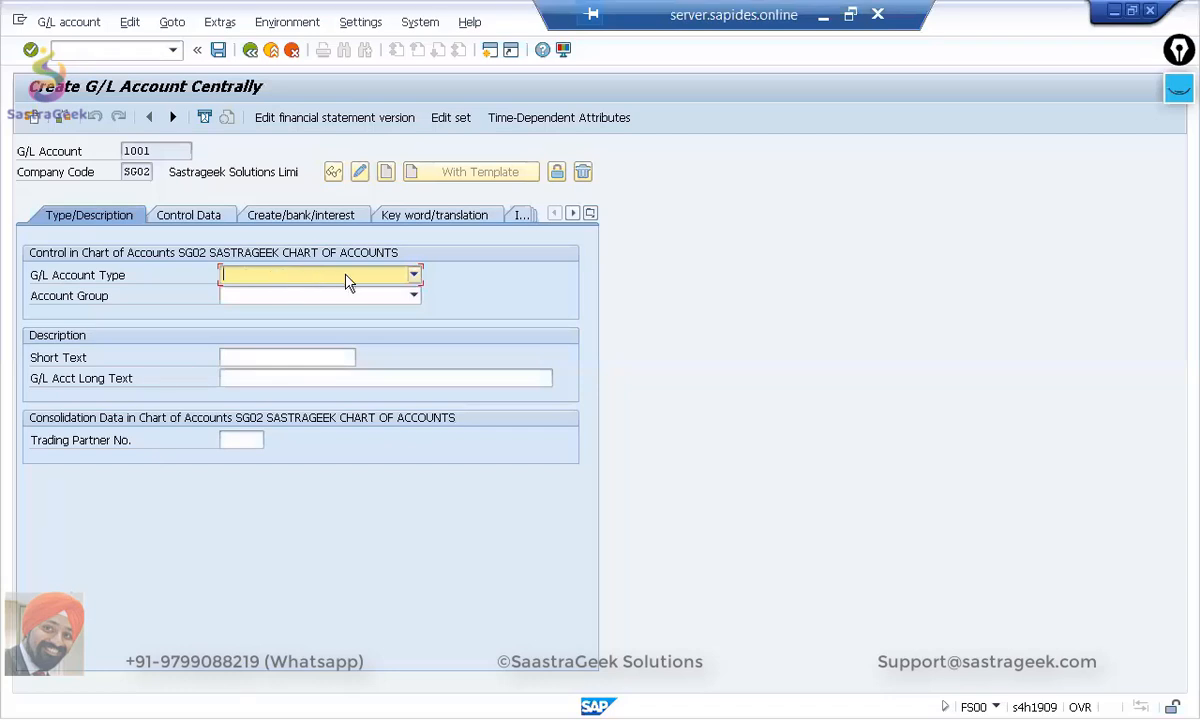
Step: Classify account 1001 as a Balance Sheet Account in account group MAT Materials management accounts
{"action": "left_click", "coordinate": [412, 277]}
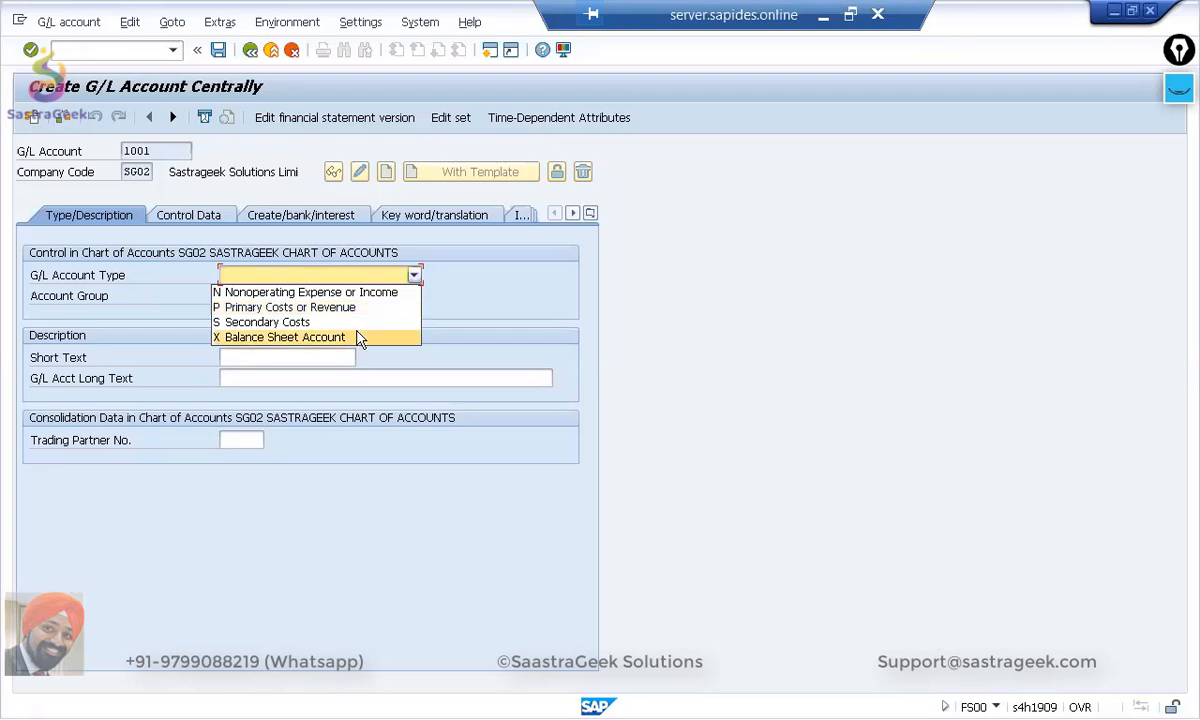
{"action": "left_click", "coordinate": [359, 338]}
{"action": "left_click", "coordinate": [413, 298]}
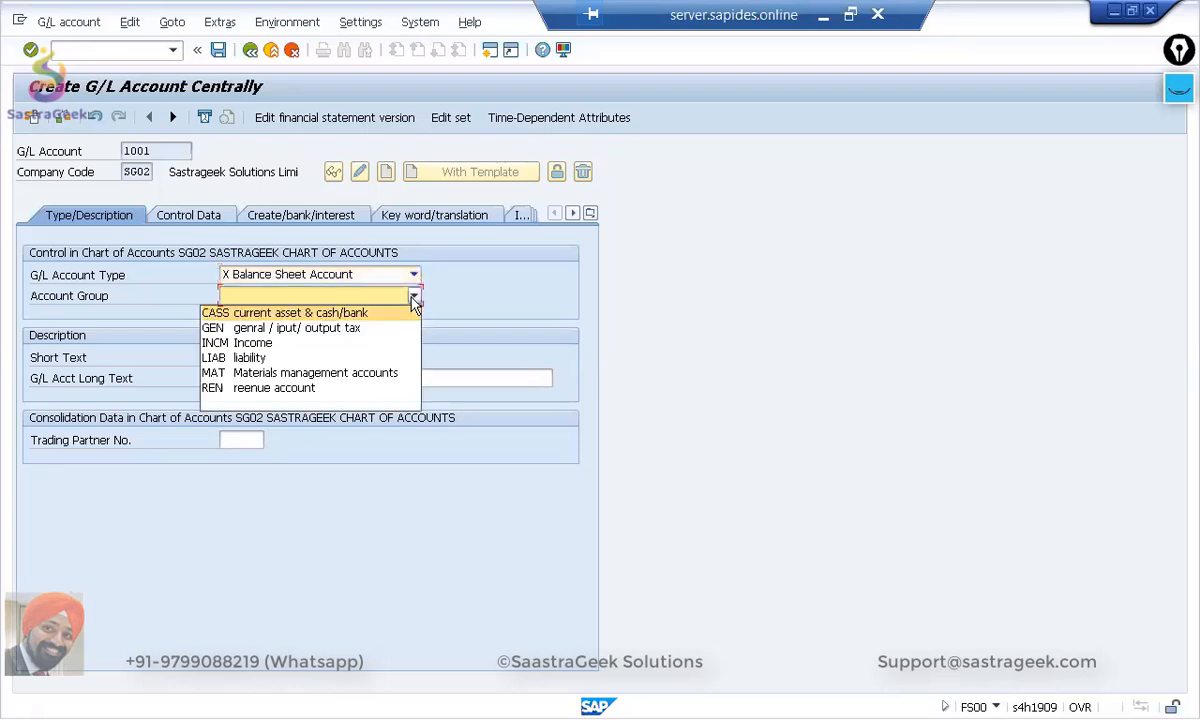
{"action": "left_click", "coordinate": [369, 373]}
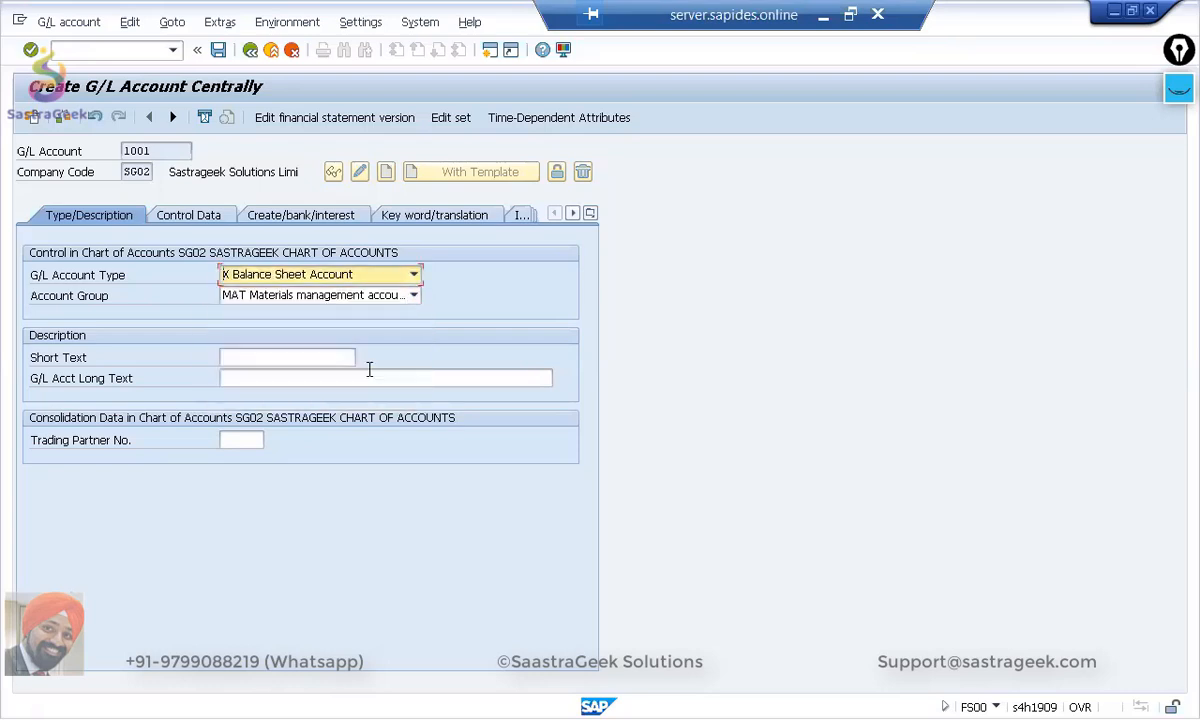
Step: Describe account 1001 with the short text "Intial Inventory Upl" and the long text "Initial inventory offsetting acoount"
{"action": "left_click", "coordinate": [314, 359]}
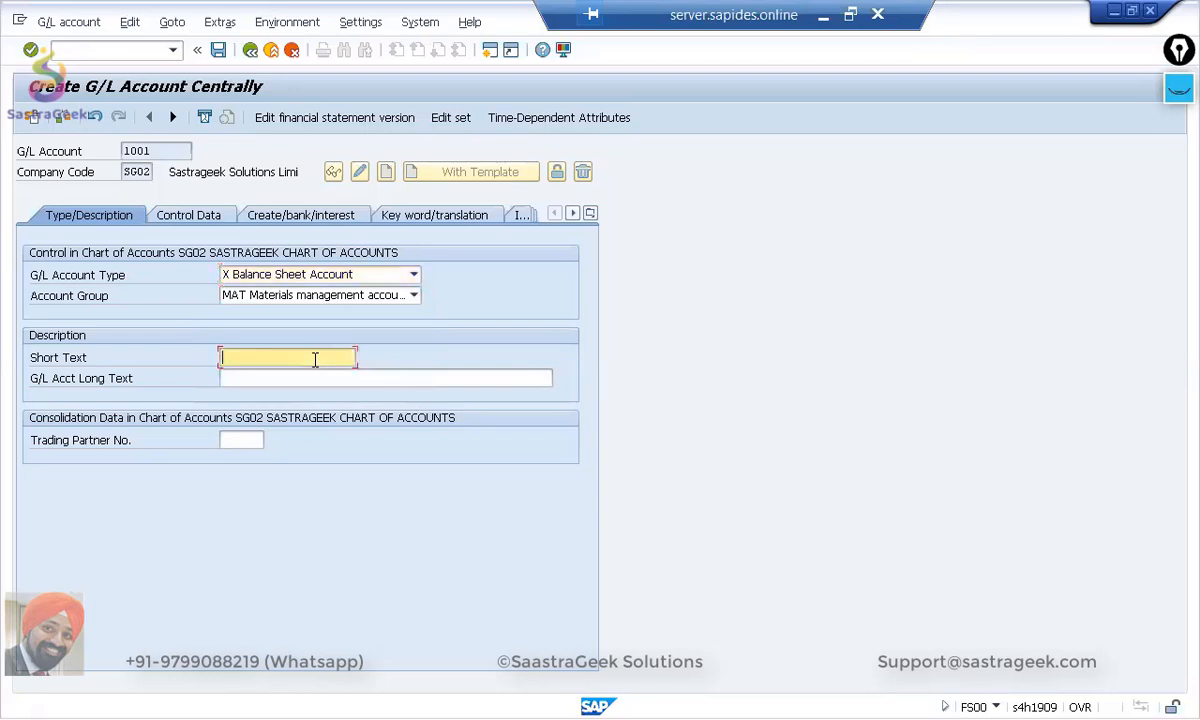
{"action": "type", "text": "in"}
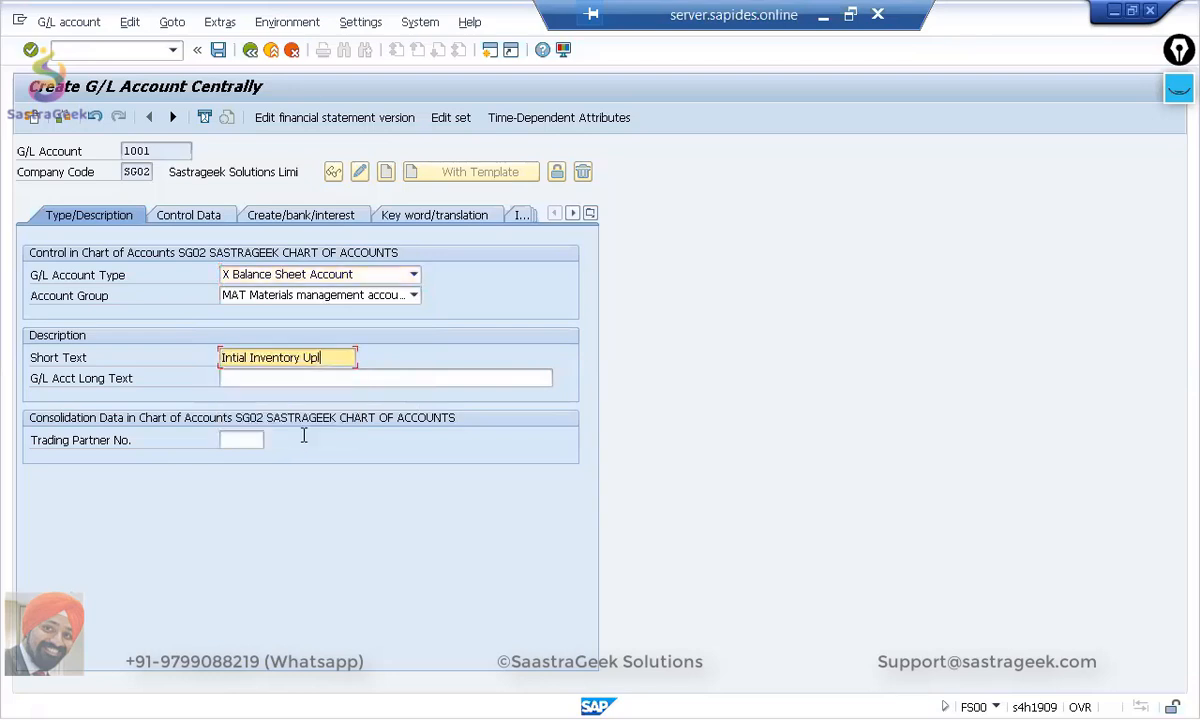
{"action": "left_click", "coordinate": [292, 377]}
{"action": "type", "text": "in"}
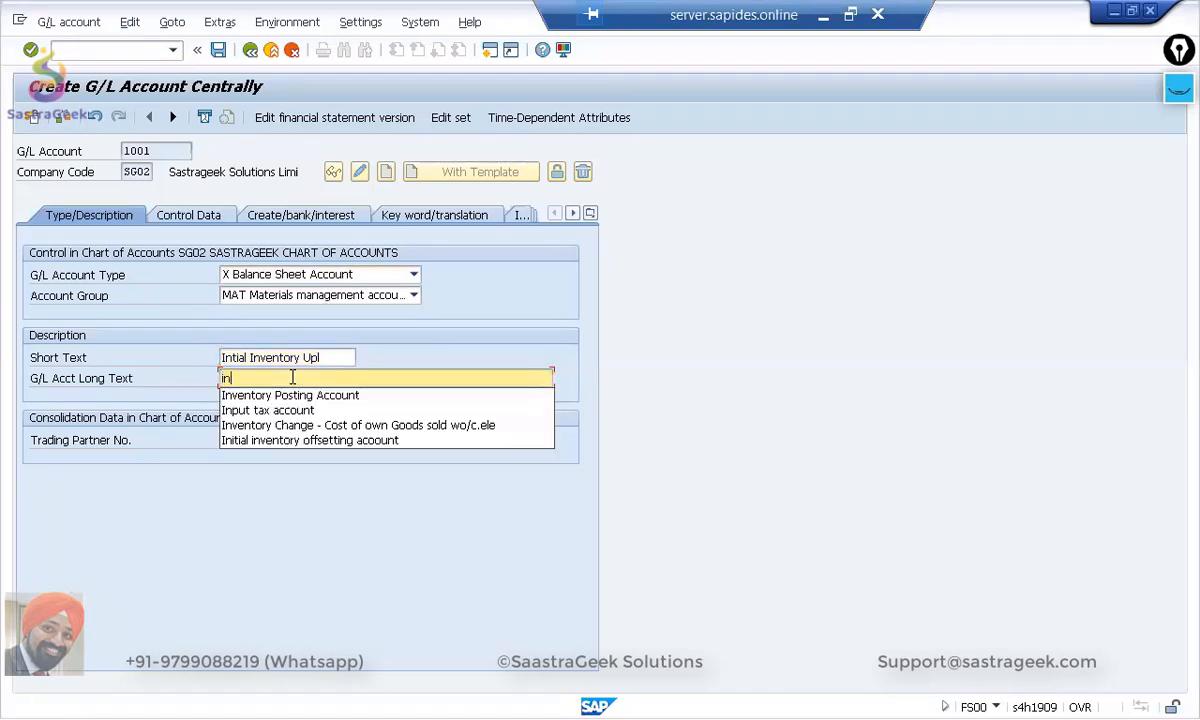
{"action": "left_click", "coordinate": [288, 440]}
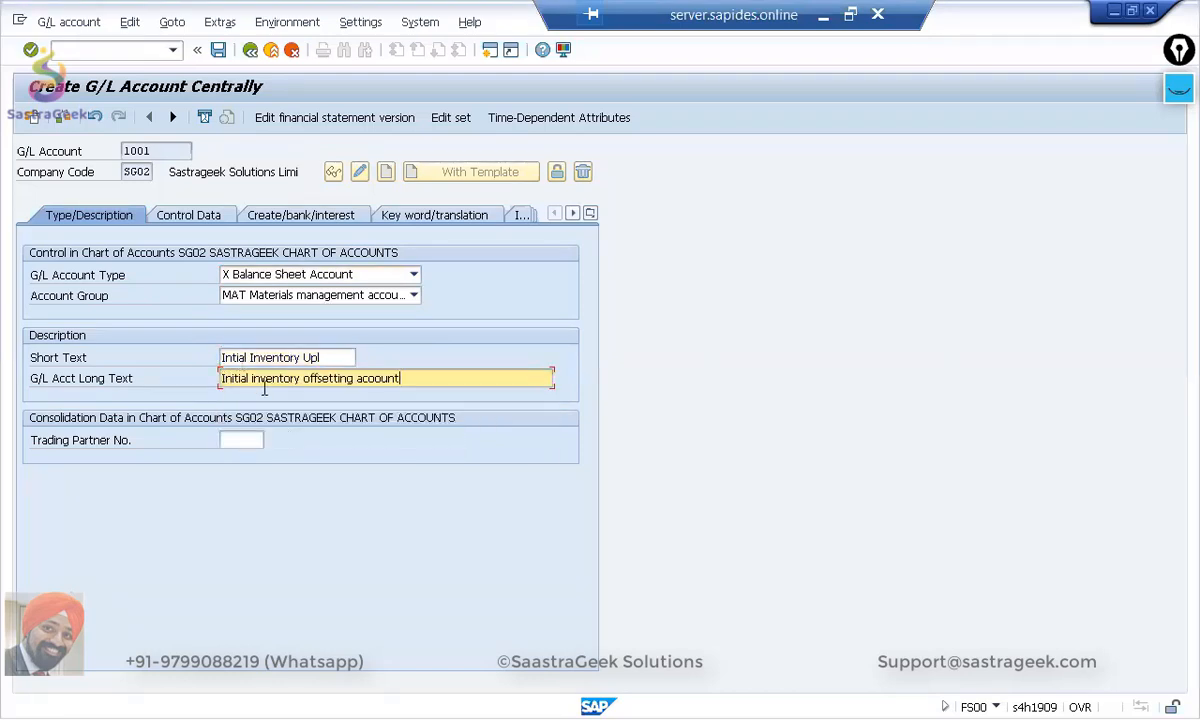
Step: Assign field status group YB06 Material accounts to G/L account 1001 and save it, accepting the warning
{"action": "left_click", "coordinate": [210, 216]}
{"action": "left_click", "coordinate": [298, 215]}
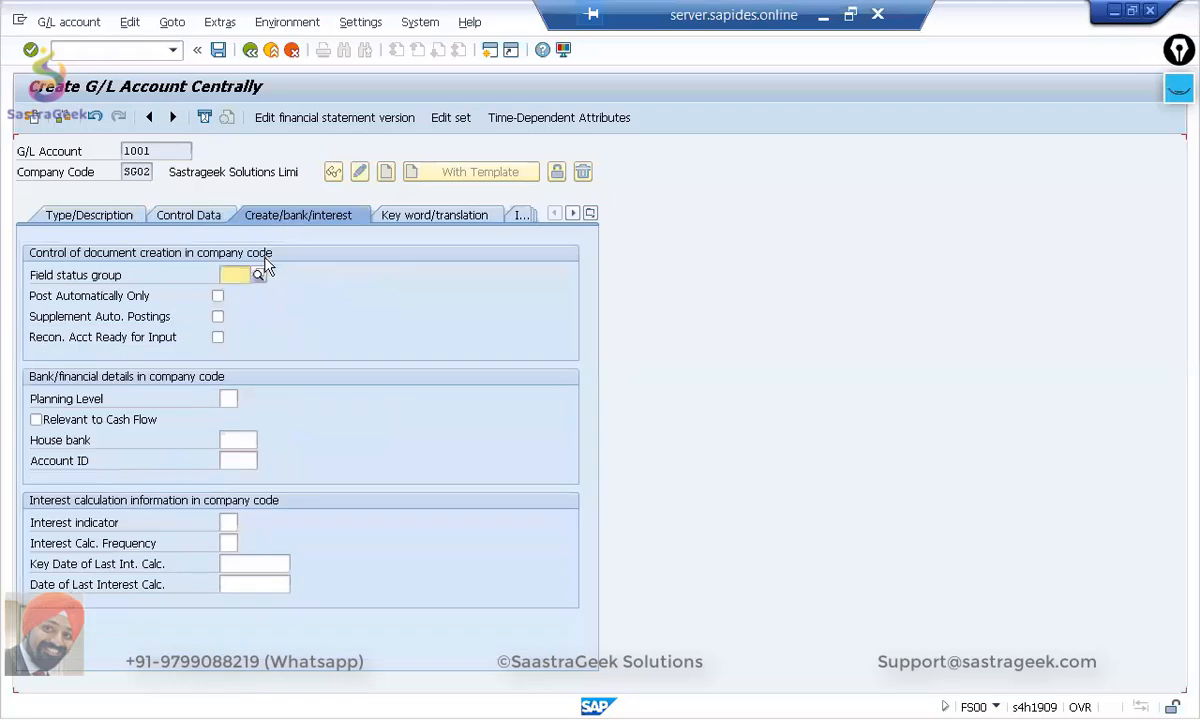
{"action": "left_click", "coordinate": [257, 274]}
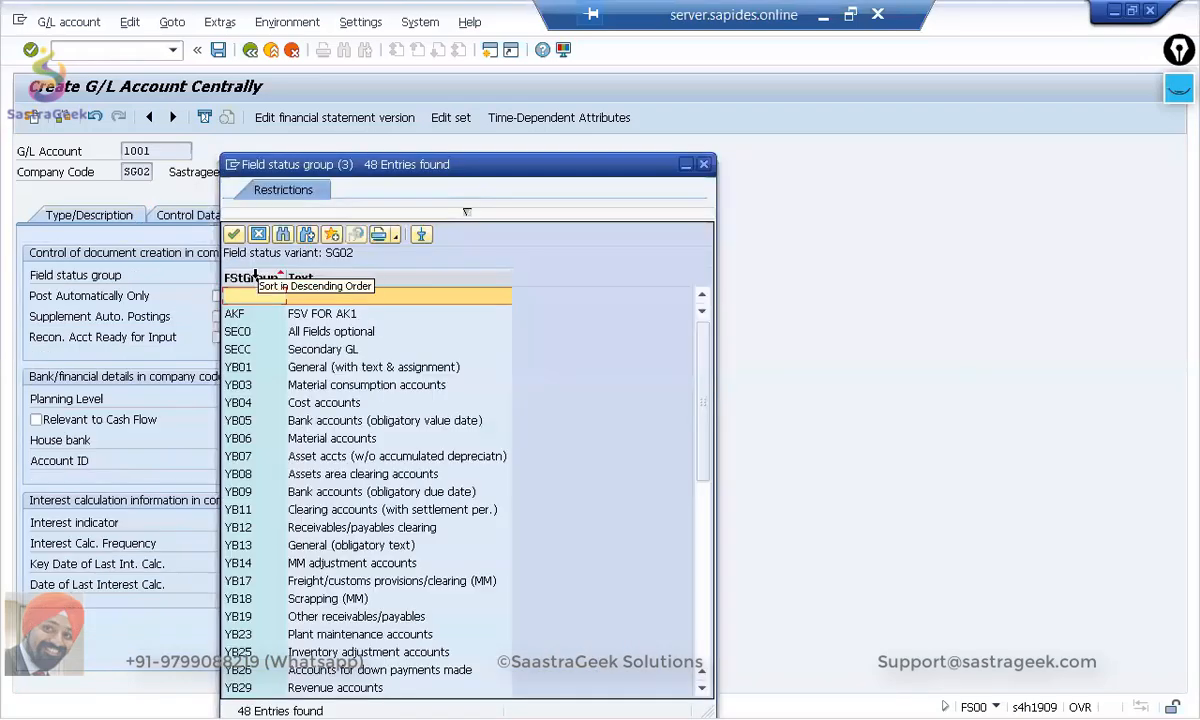
{"action": "double_click", "coordinate": [245, 438]}
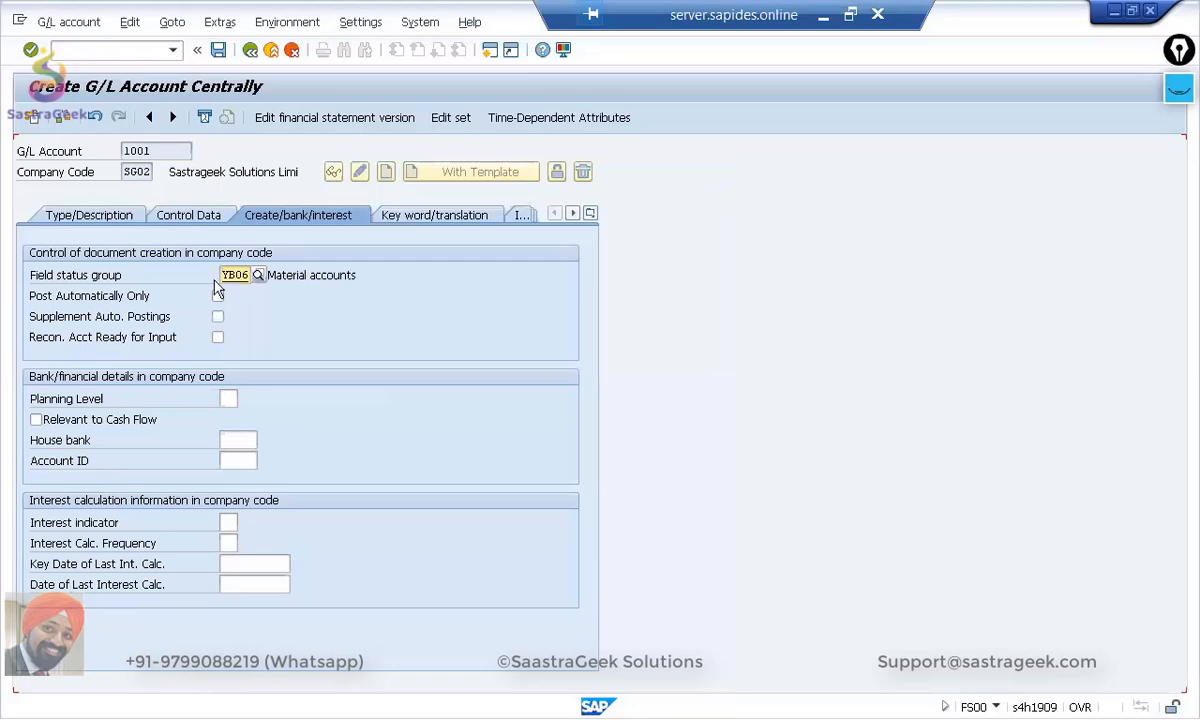
{"action": "left_click", "coordinate": [219, 52]}
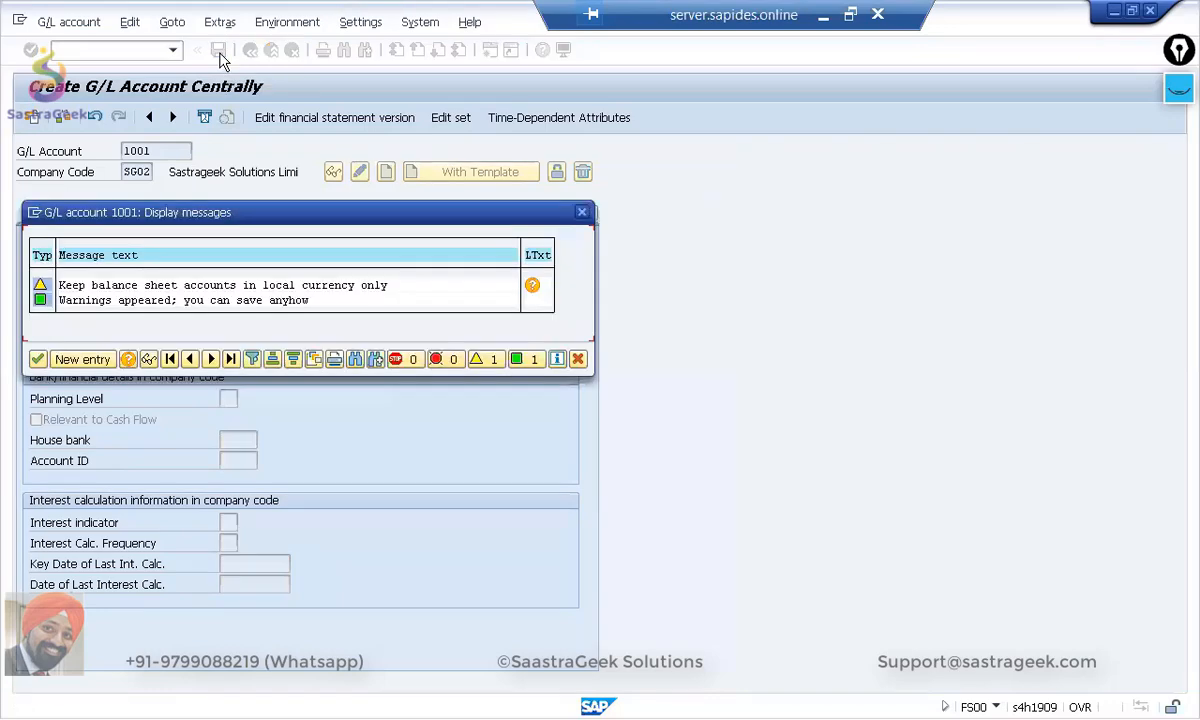
{"action": "left_click", "coordinate": [37, 359]}
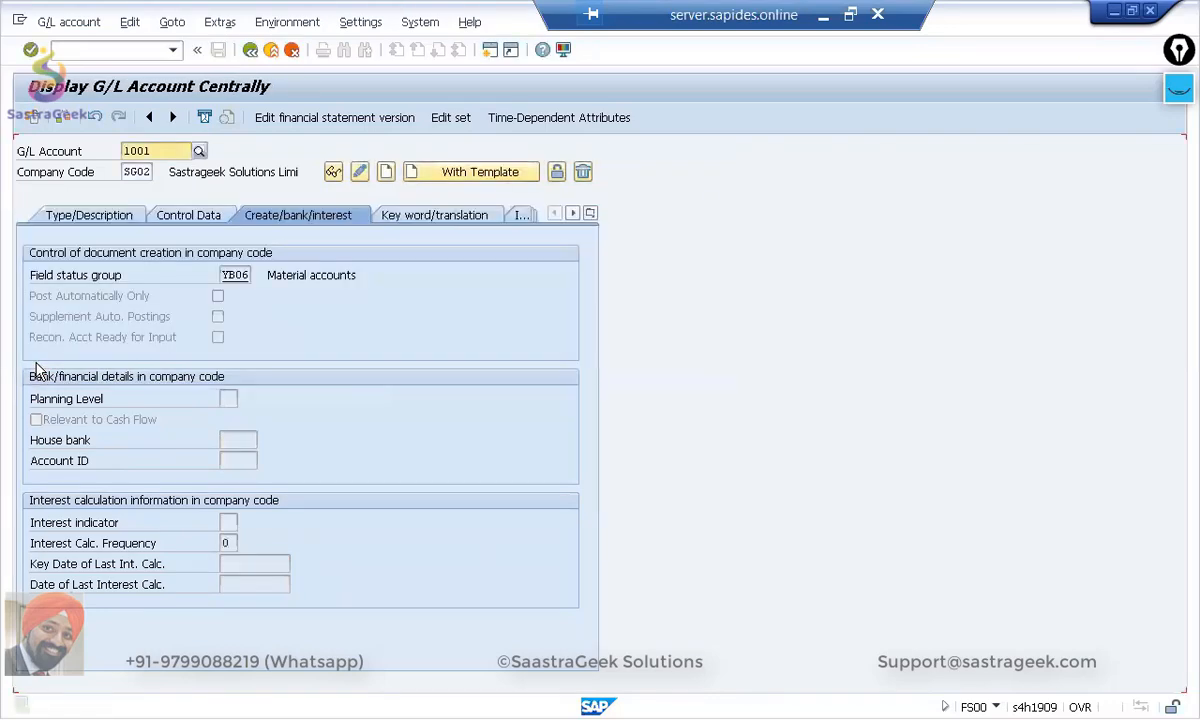
Step: Consult the account group slide and start creating G/L account 2000 for company code SG02 from its type and description data
{"action": "left_click", "coordinate": [849, 15]}
{"action": "key", "text": "alt+Tab"}
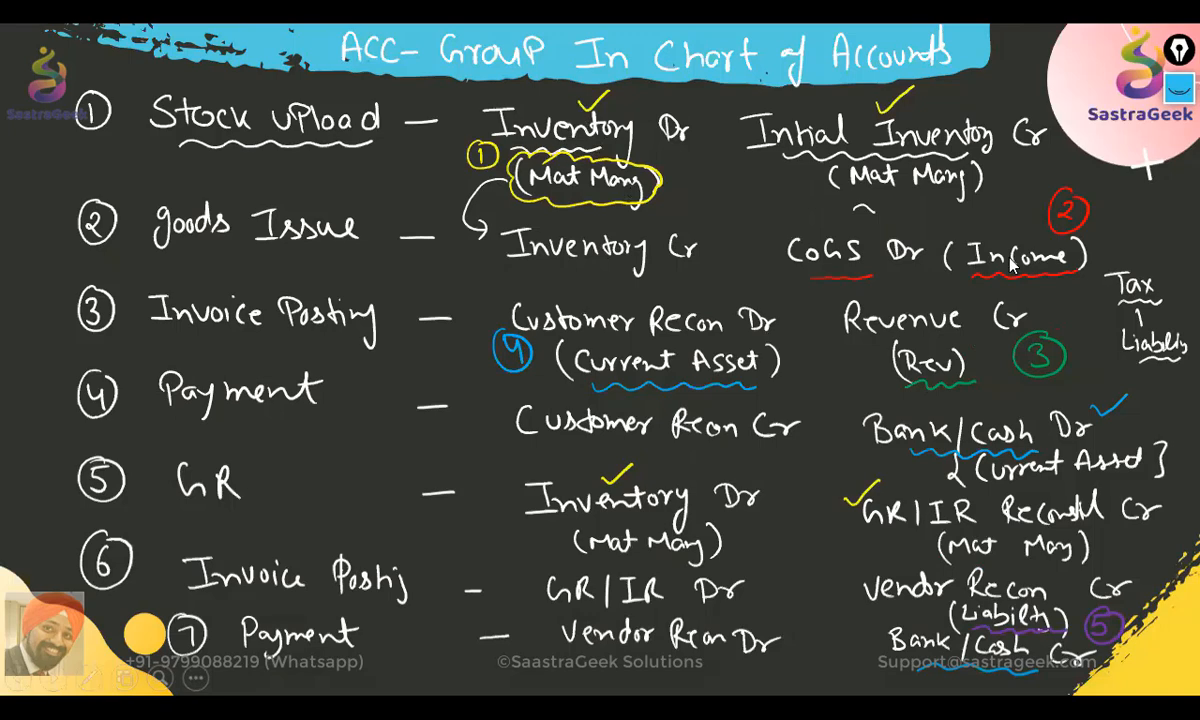
{"action": "key", "text": "alt+Tab"}
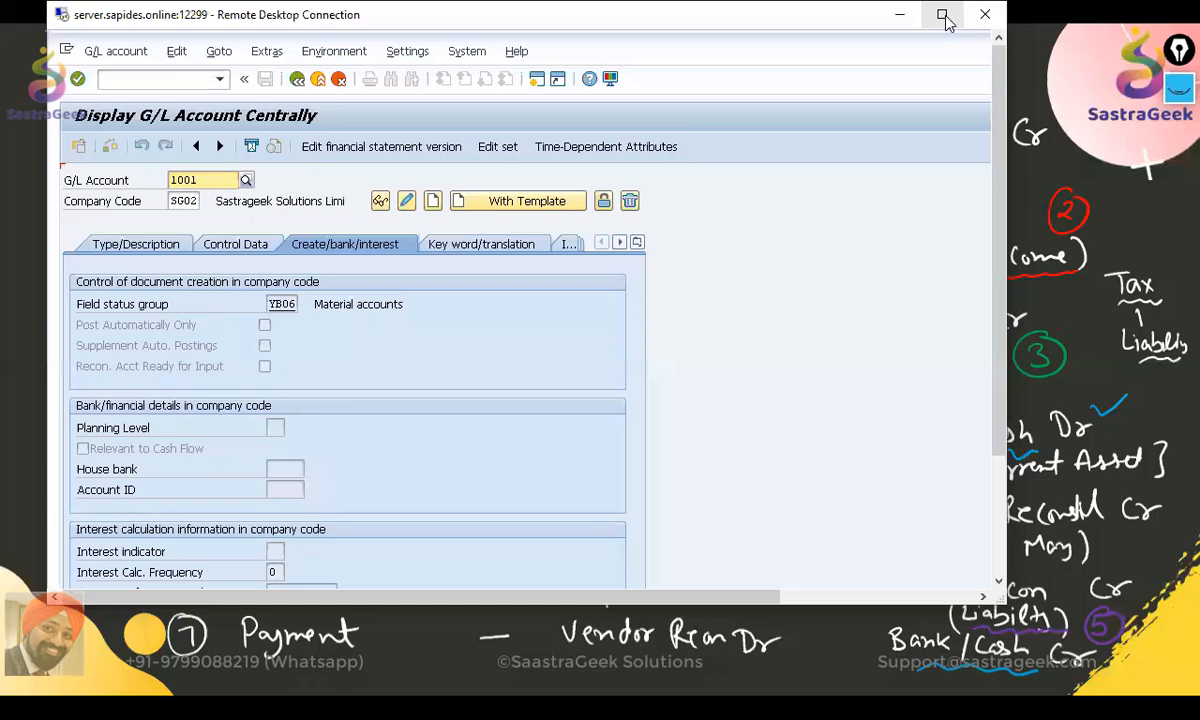
{"action": "left_click", "coordinate": [941, 14]}
{"action": "left_click_drag", "start_coordinate": [163, 157], "coordinate": [86, 158]}
{"action": "type", "text": "2000"}
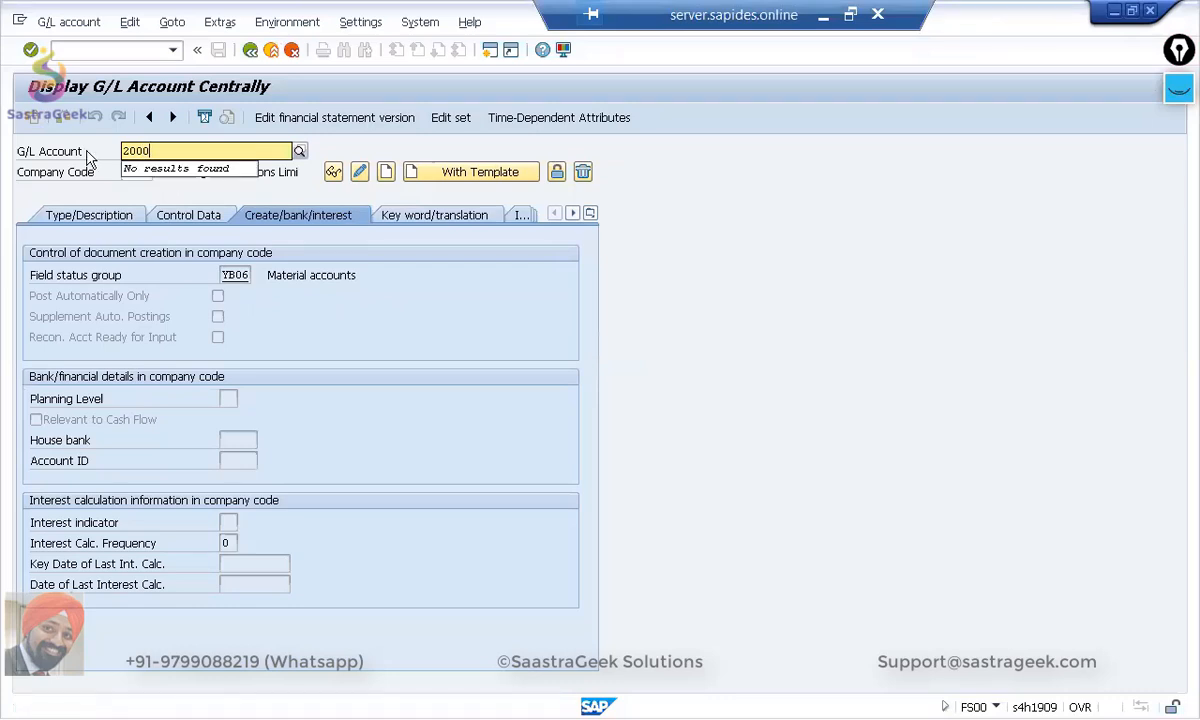
{"action": "key", "text": "F5"}
{"action": "left_click", "coordinate": [88, 214]}
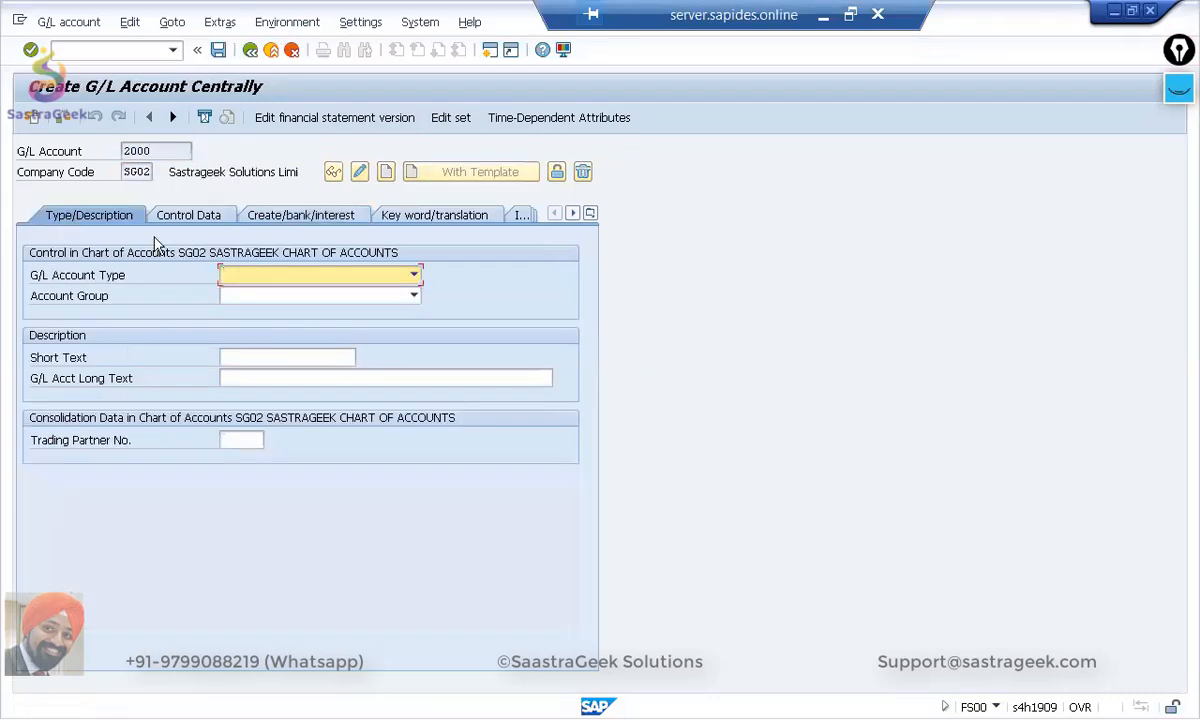
Step: Classify account 2000 as Nonoperating Expense or Income in account group INCM Income
{"action": "left_click", "coordinate": [414, 280]}
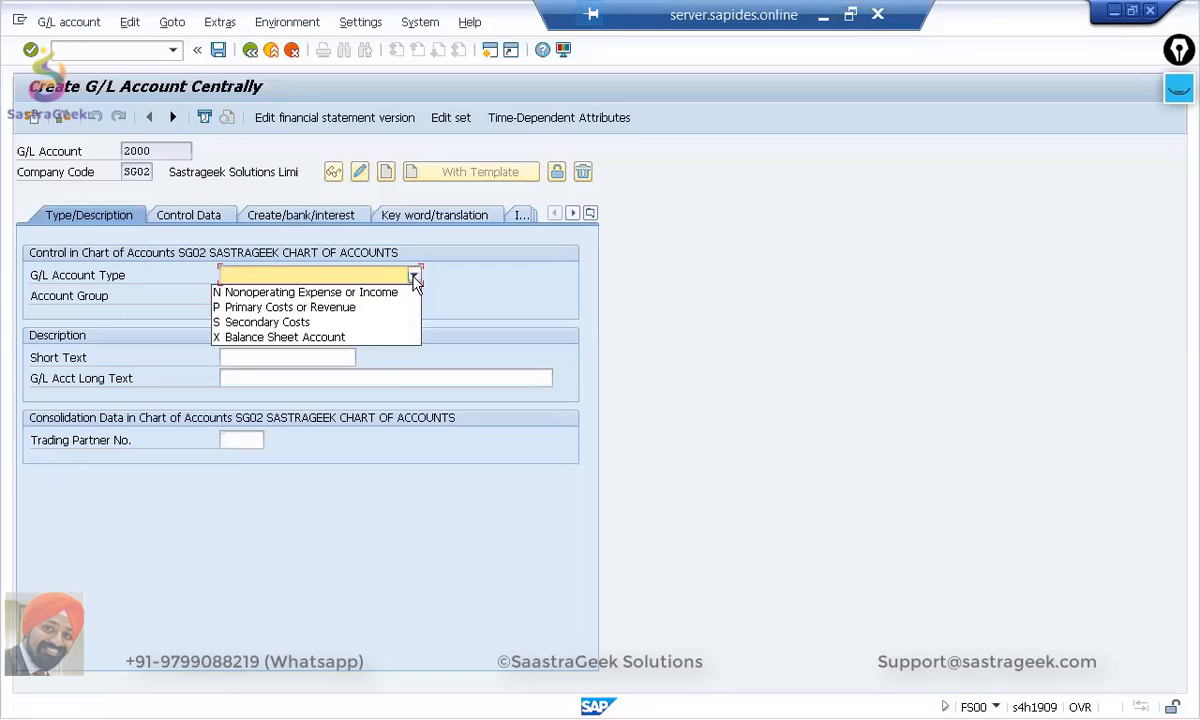
{"action": "left_click", "coordinate": [340, 294]}
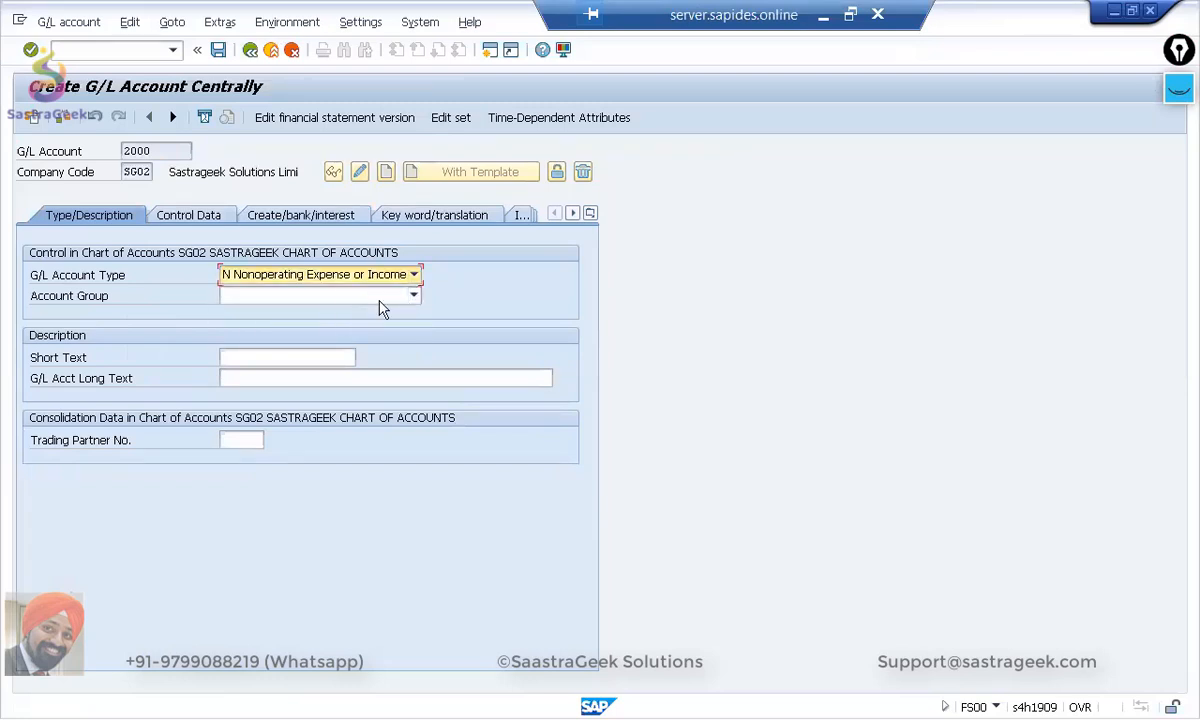
{"action": "left_click", "coordinate": [411, 298]}
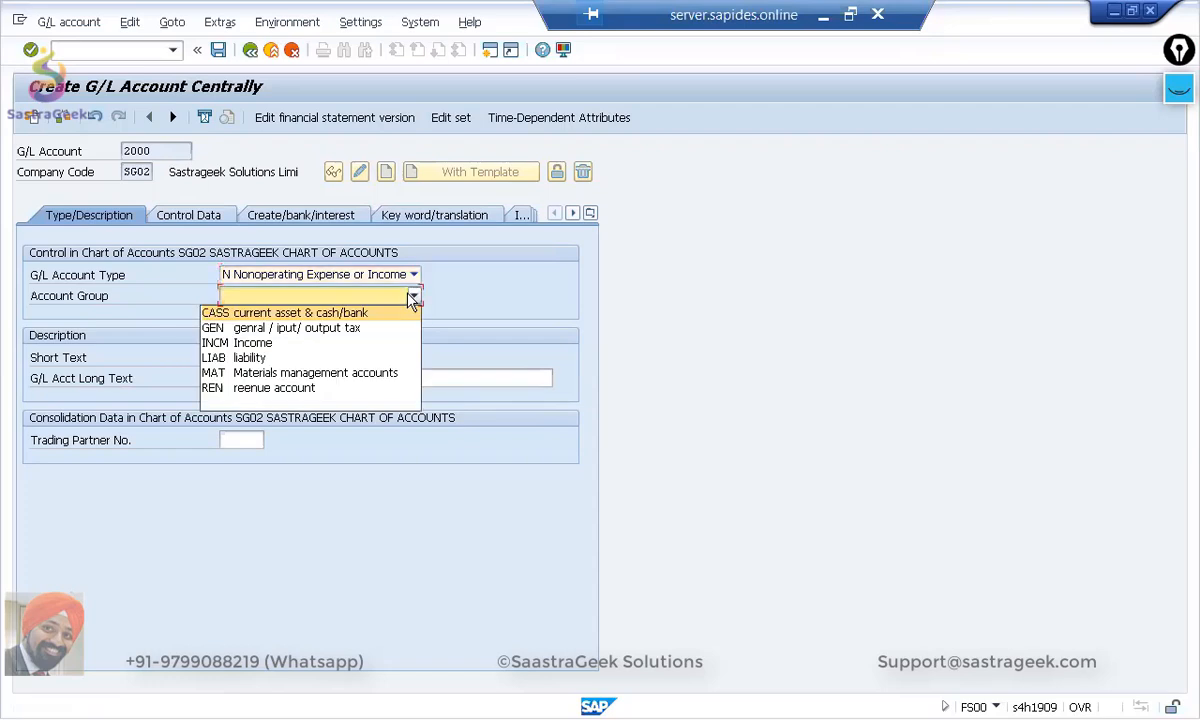
{"action": "left_click", "coordinate": [348, 343]}
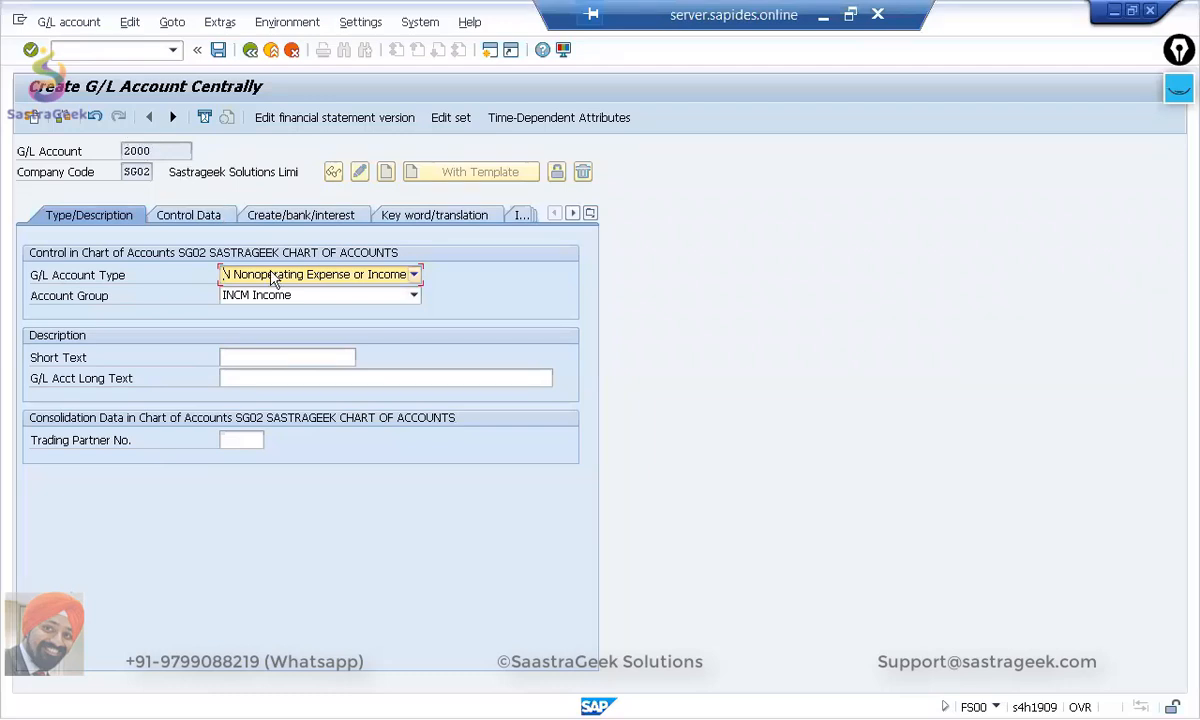
Step: Describe account 2000 with the short text "COGS" and the long text "cogs inventory adjustment"
{"action": "left_click", "coordinate": [258, 355]}
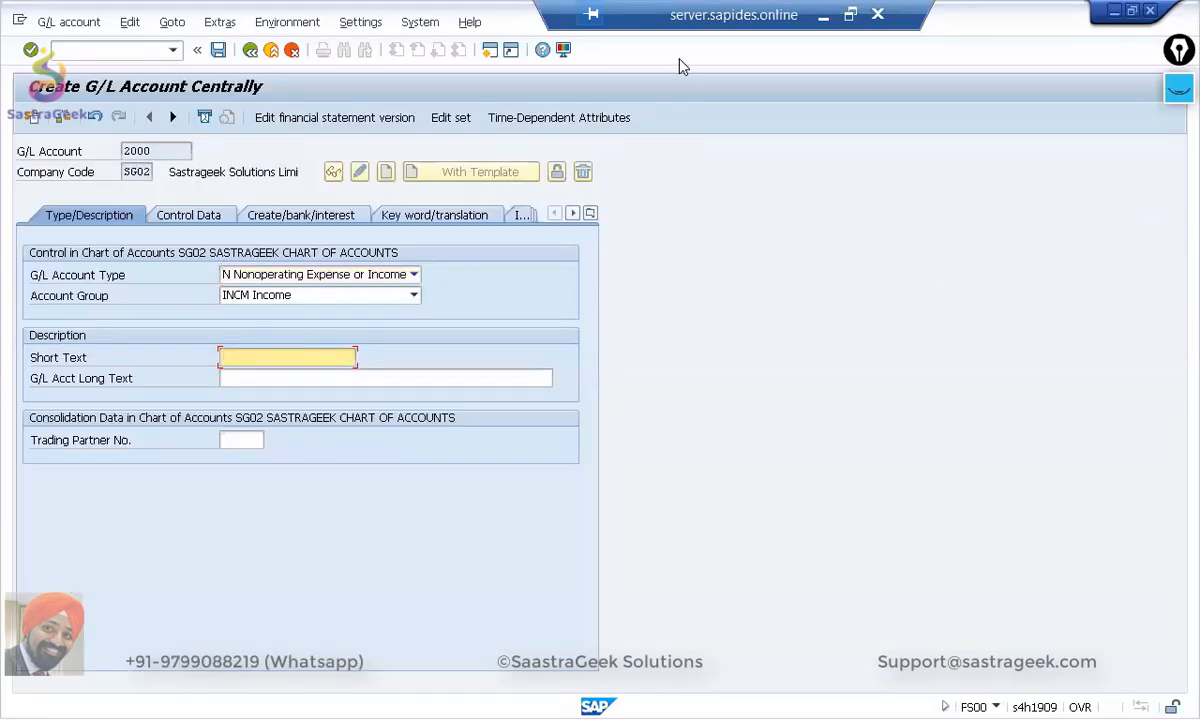
{"action": "left_click", "coordinate": [850, 14]}
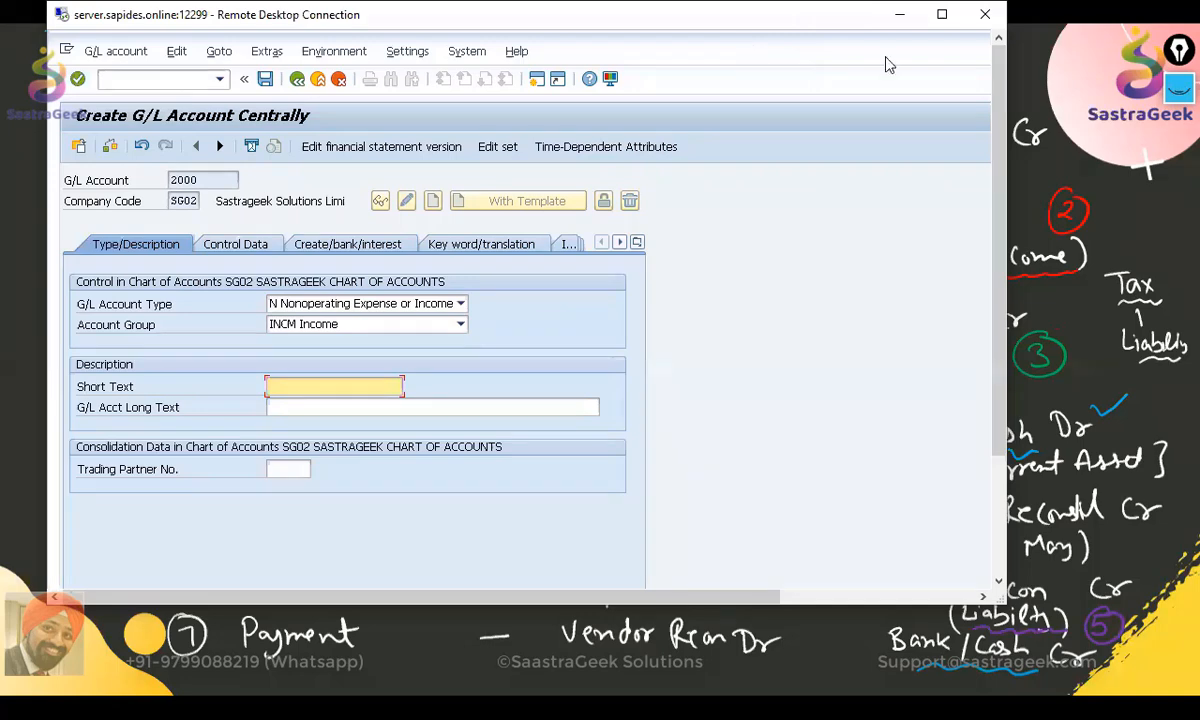
{"action": "left_click_drag", "start_coordinate": [872, 16], "coordinate": [960, 53]}
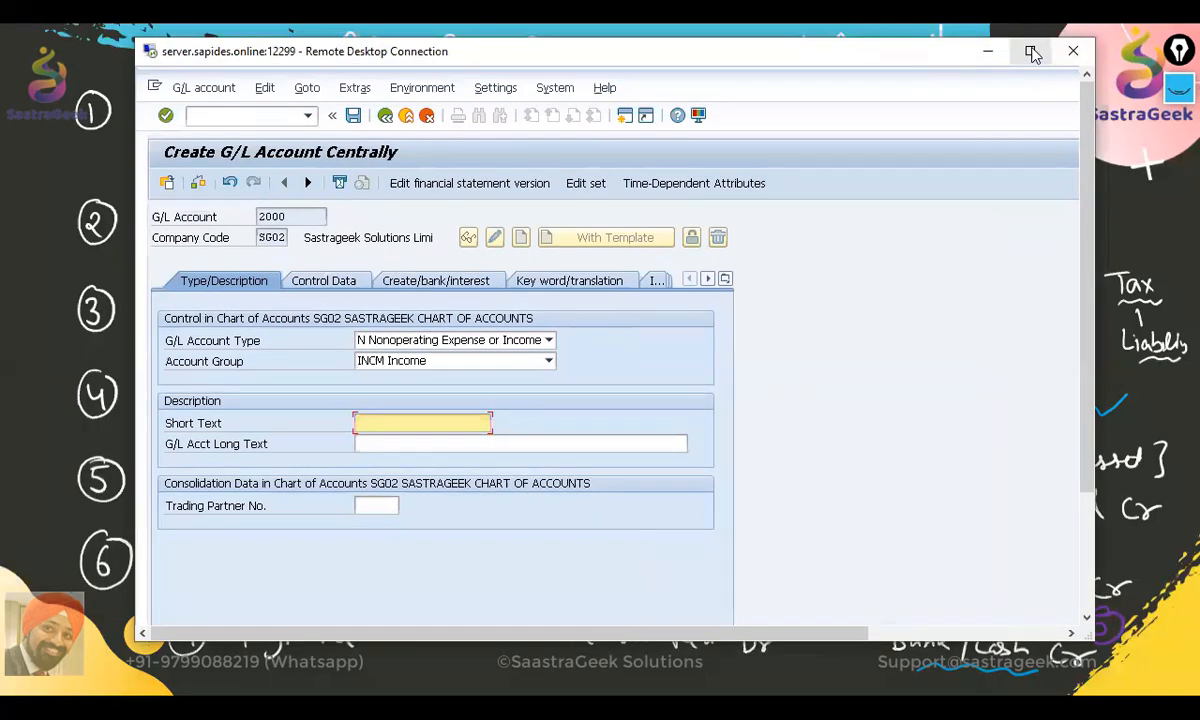
{"action": "left_click", "coordinate": [1032, 52]}
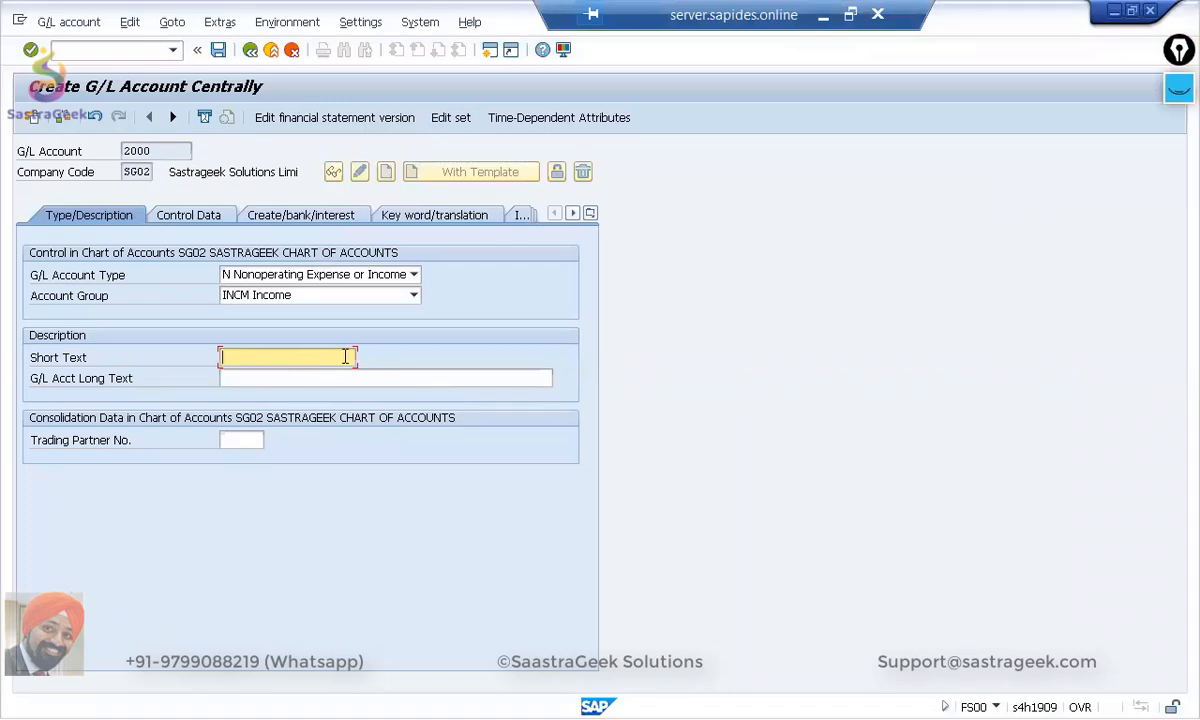
{"action": "type", "text": "cogs"}
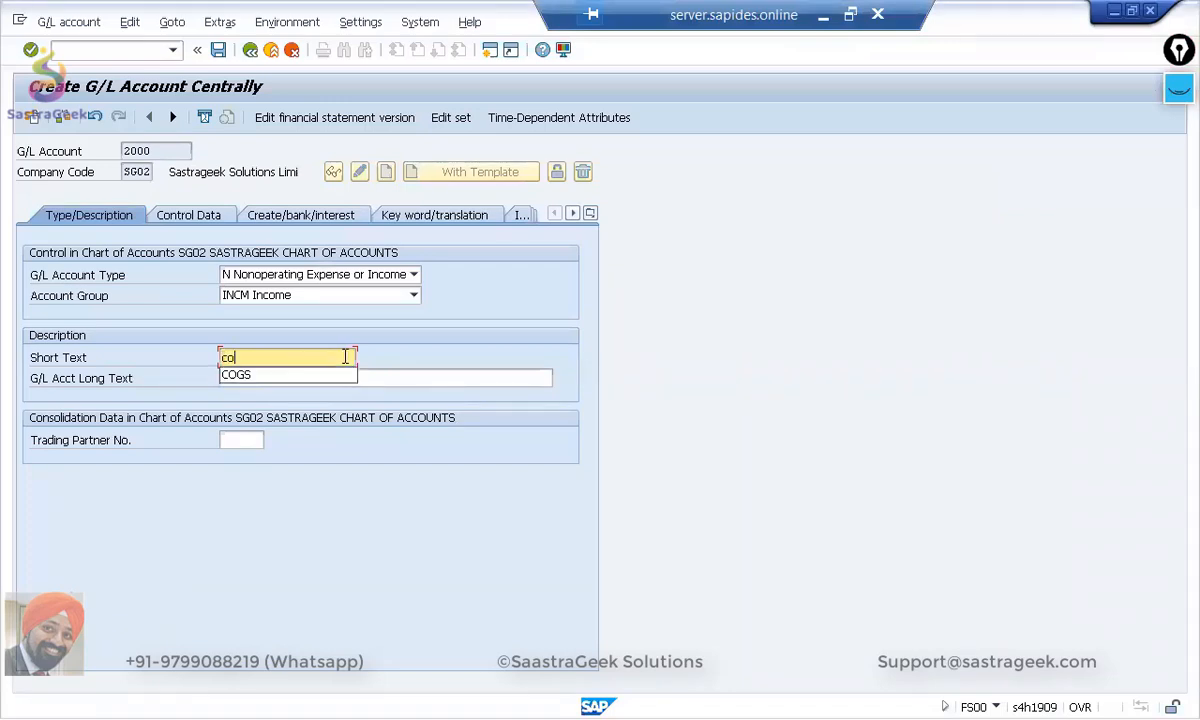
{"action": "key", "text": "Down"}
{"action": "key", "text": "Return"}
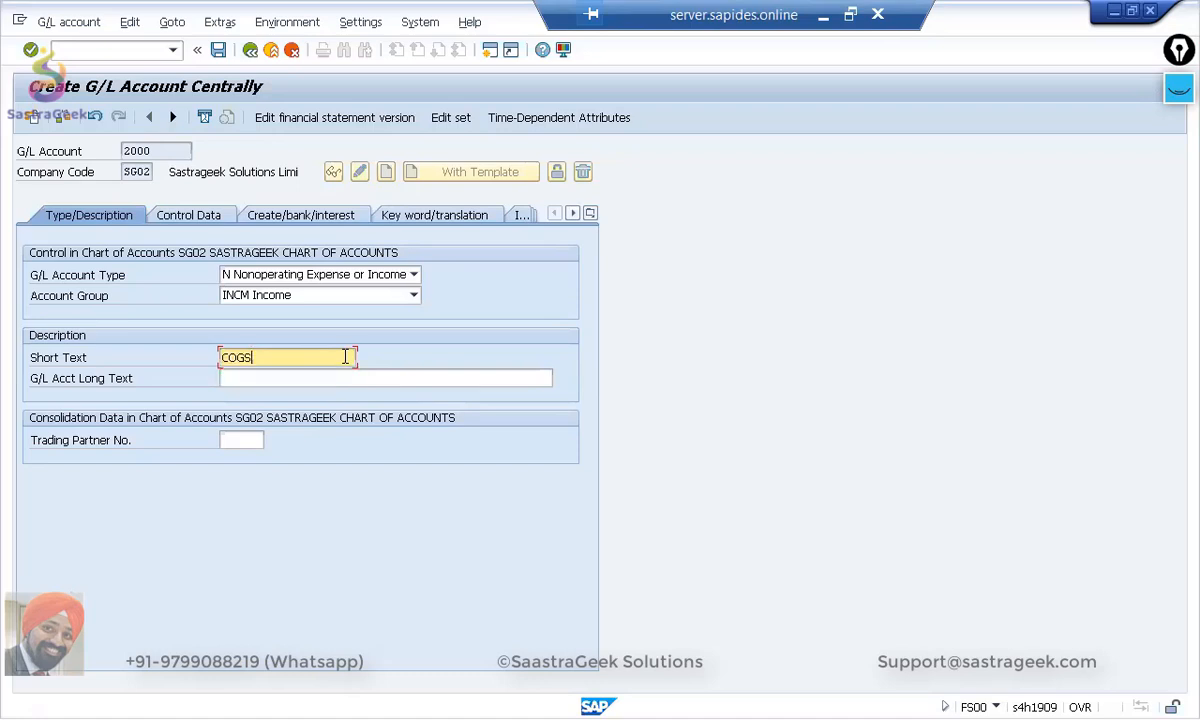
{"action": "key", "text": "Tab"}
{"action": "type", "text": "c"}
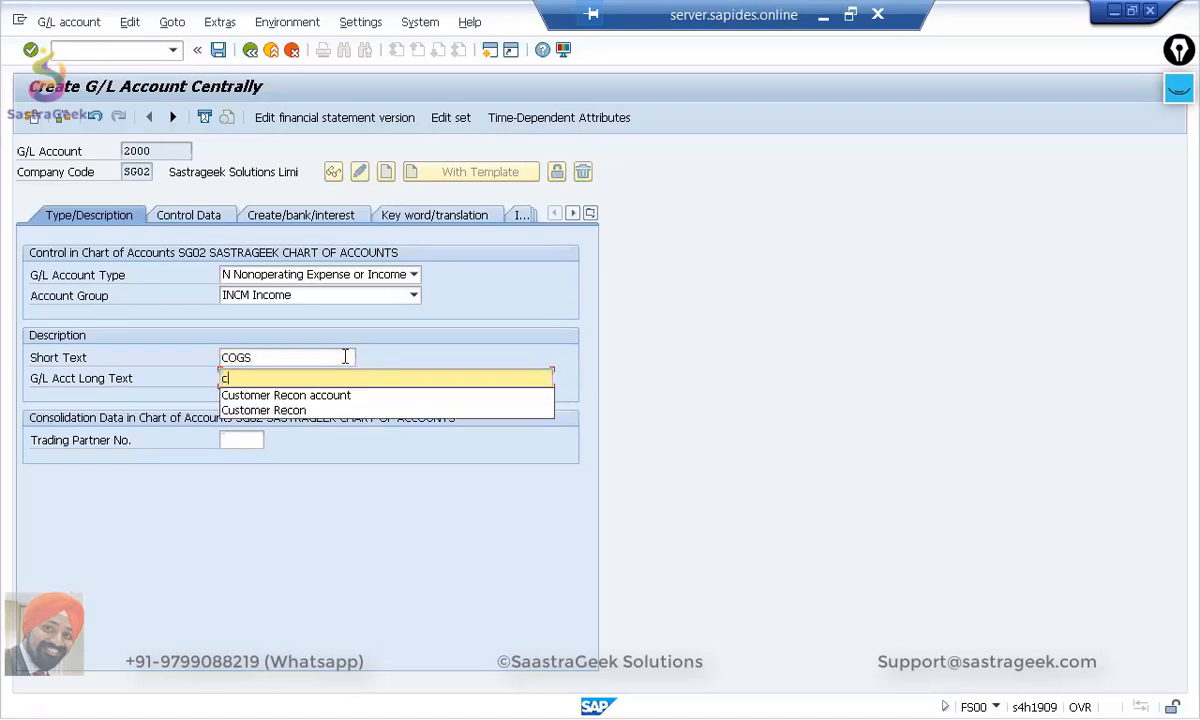
{"action": "type", "text": "ogs "}
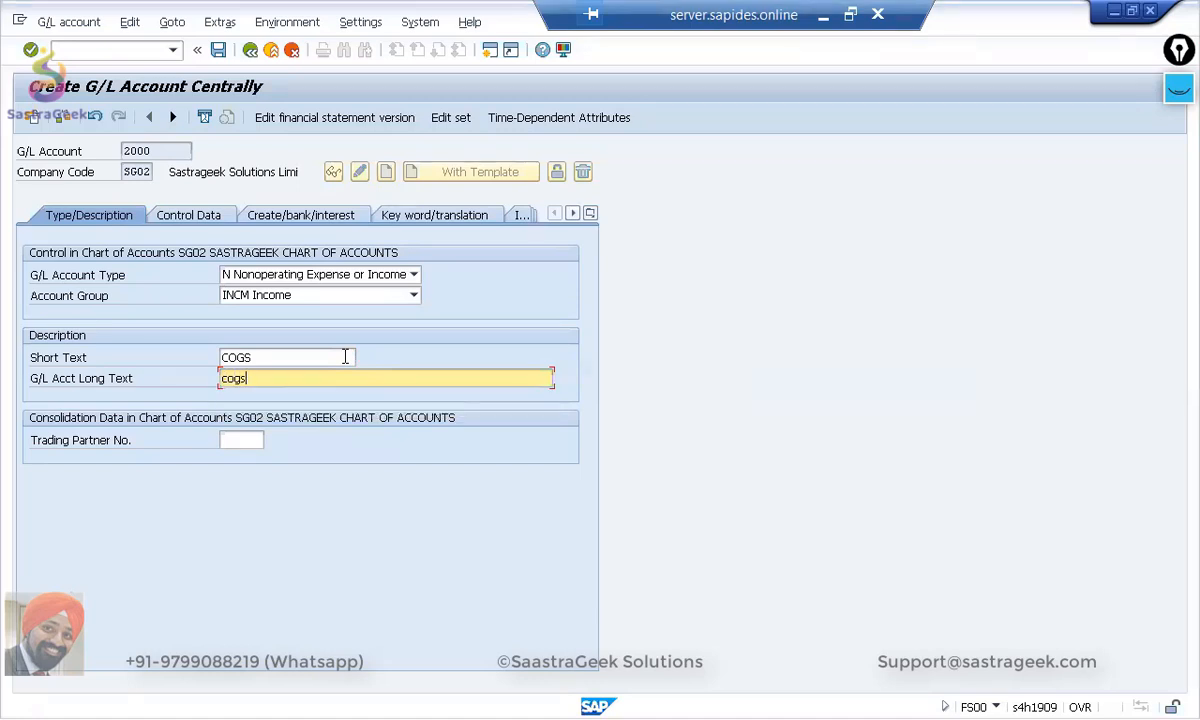
{"action": "type", "text": "inventory adjustment"}
{"action": "key", "text": "Return"}
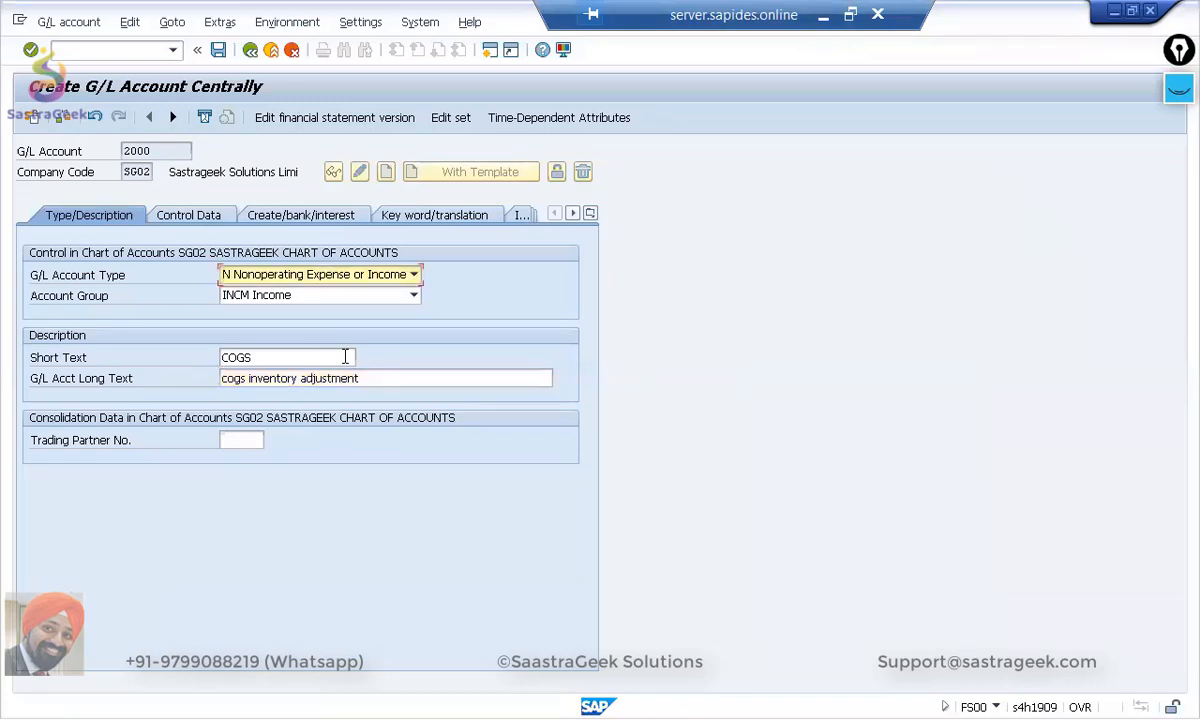
Step: Assign field status group YB30 Change in stock accounts to account 2000 and save the account
{"action": "left_click", "coordinate": [202, 216]}
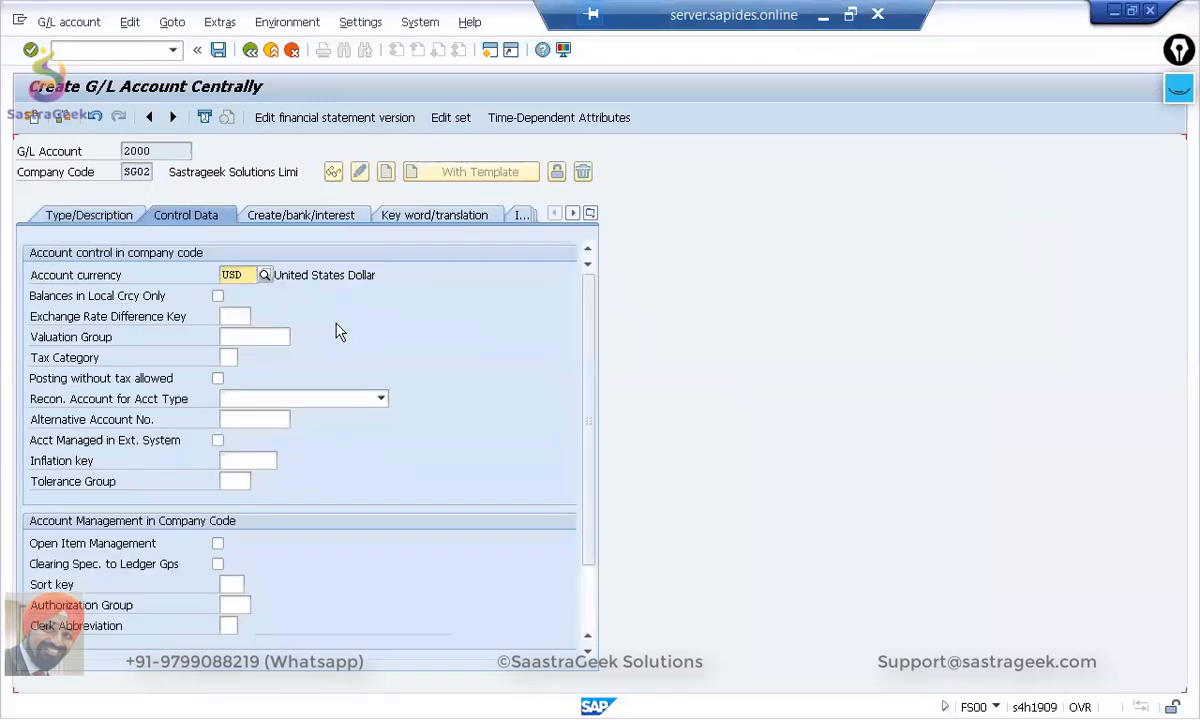
{"action": "left_click", "coordinate": [307, 217]}
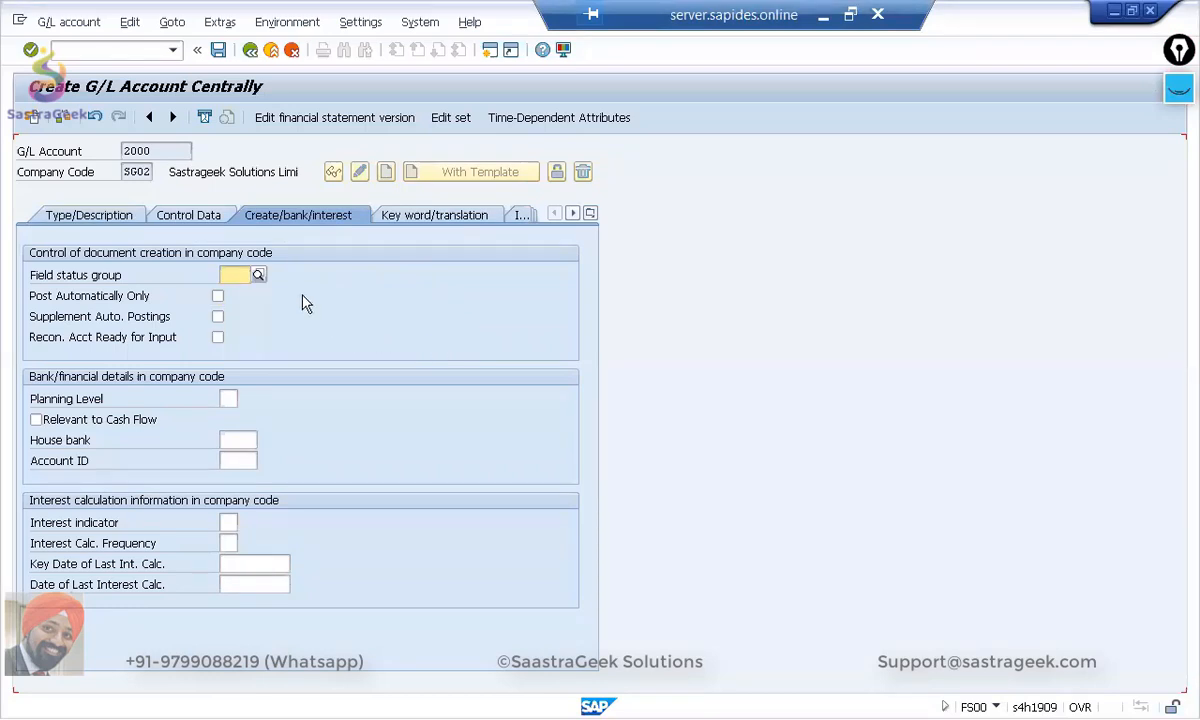
{"action": "left_click", "coordinate": [258, 276]}
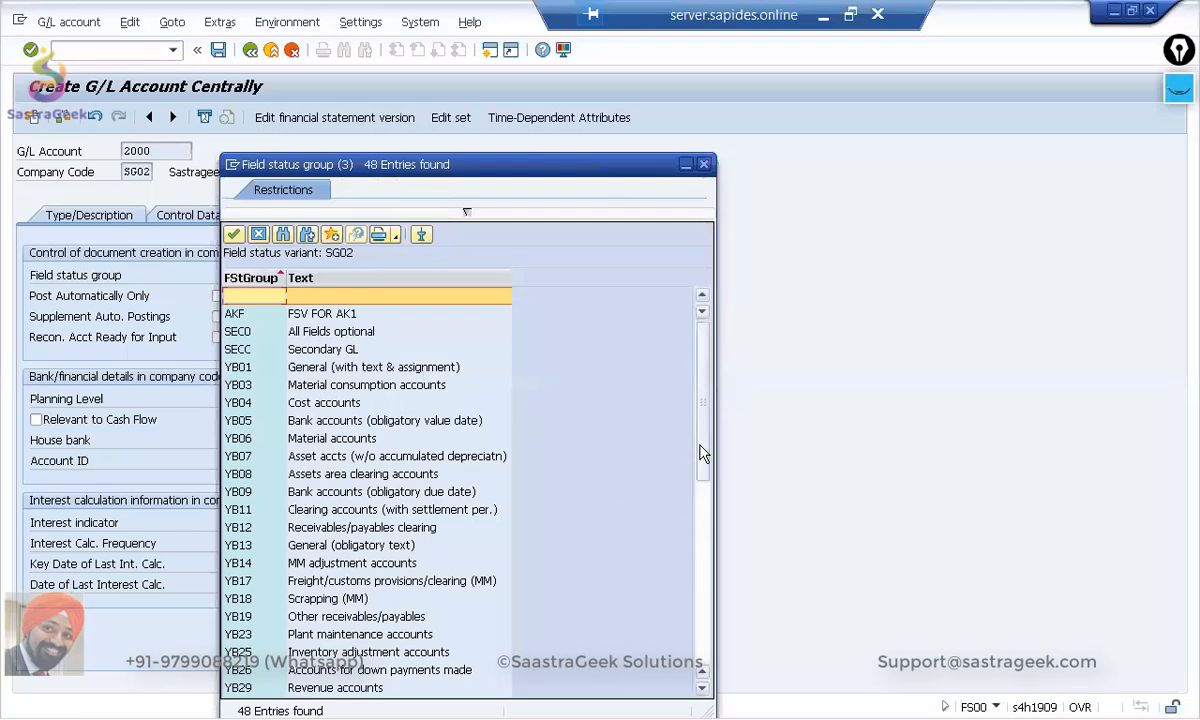
{"action": "scroll", "coordinate": [703, 465], "scroll_direction": "down", "scroll_amount": 1}
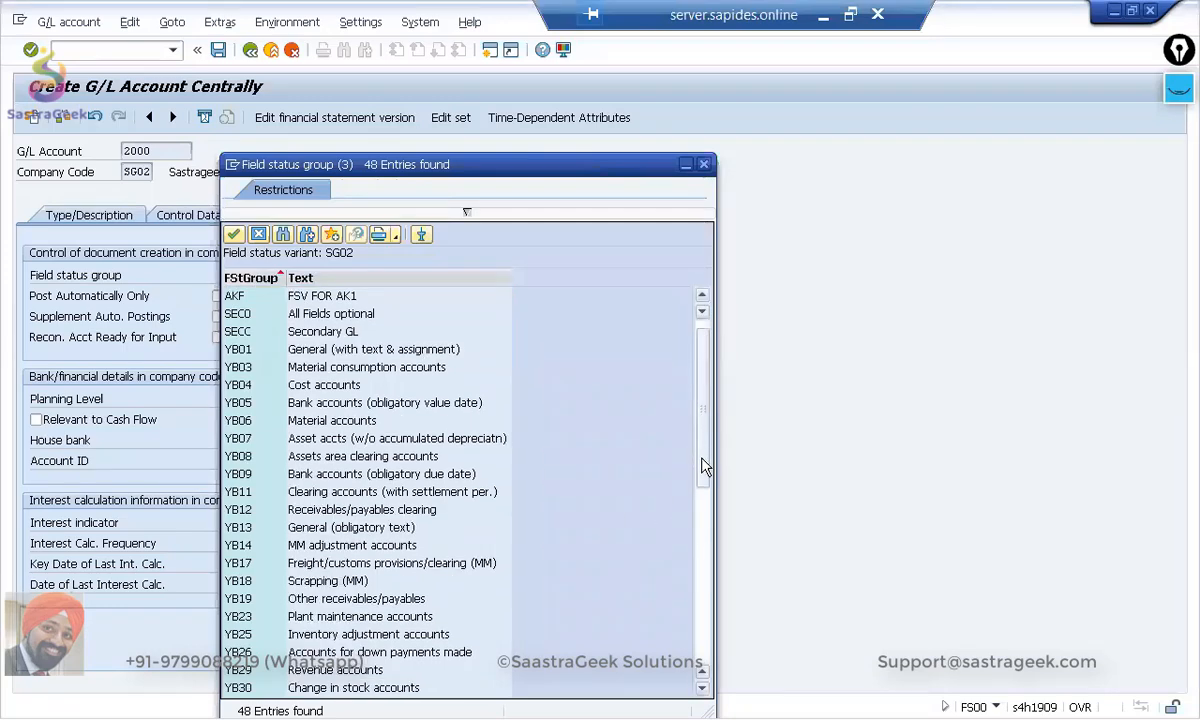
{"action": "scroll", "coordinate": [705, 470], "scroll_direction": "down", "scroll_amount": 5}
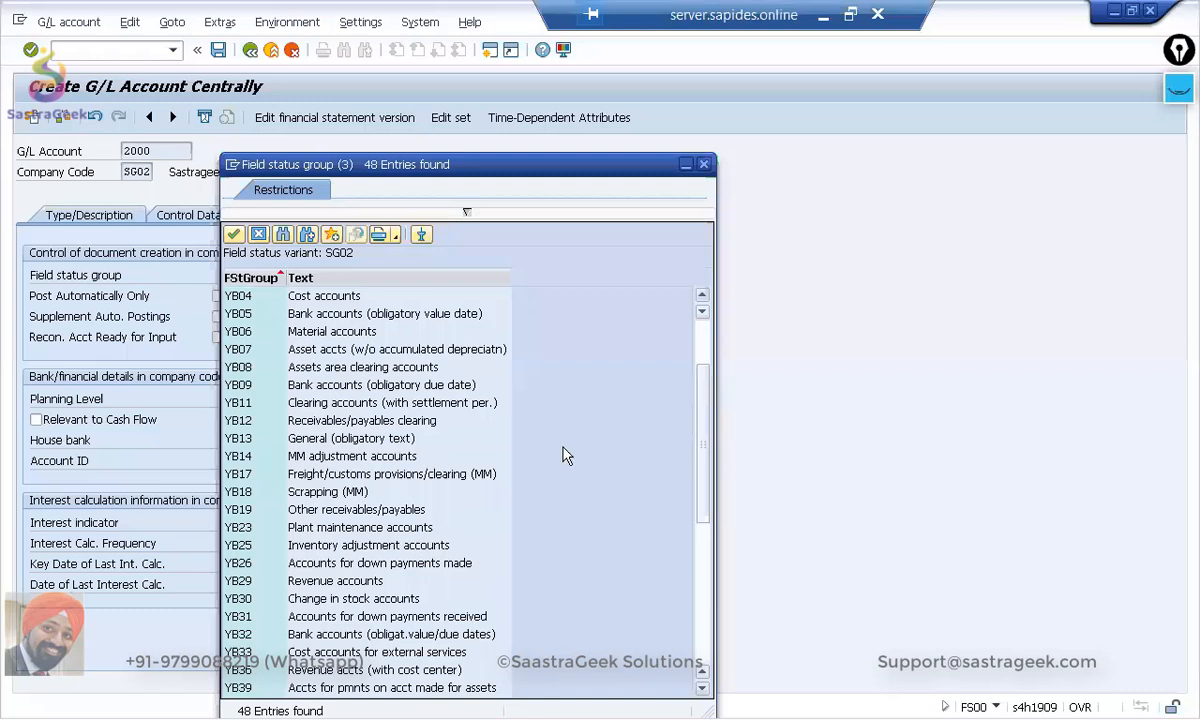
{"action": "double_click", "coordinate": [247, 604]}
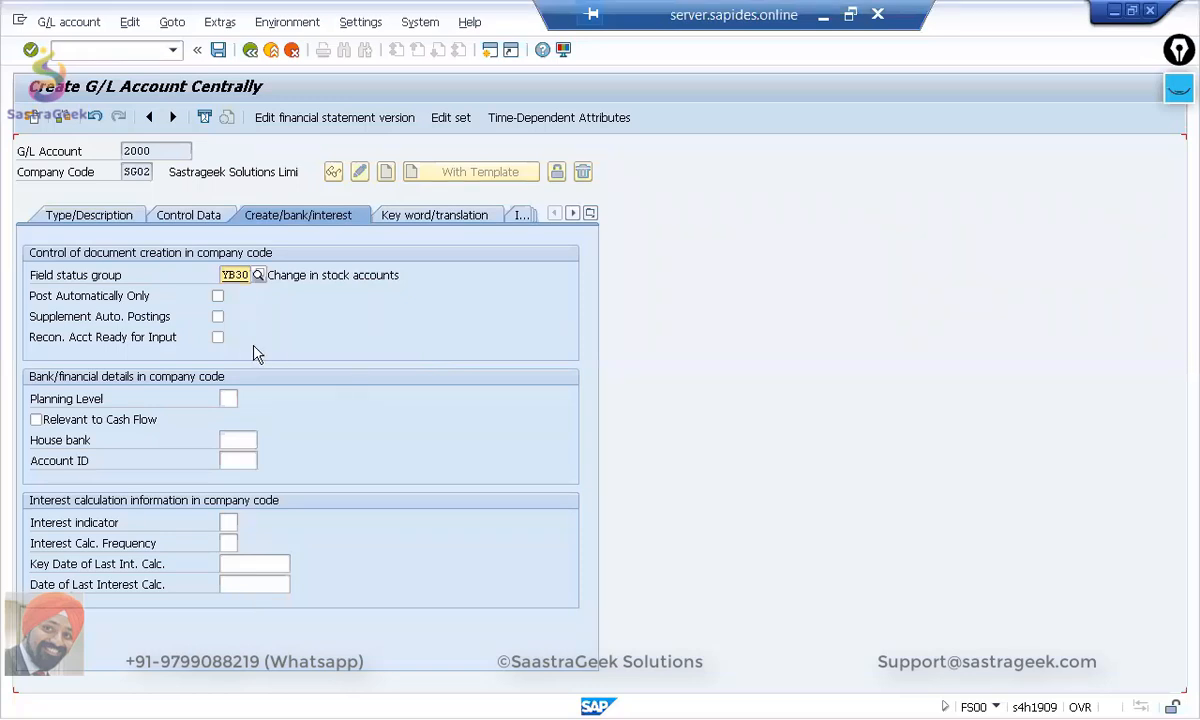
{"action": "left_click", "coordinate": [218, 50]}
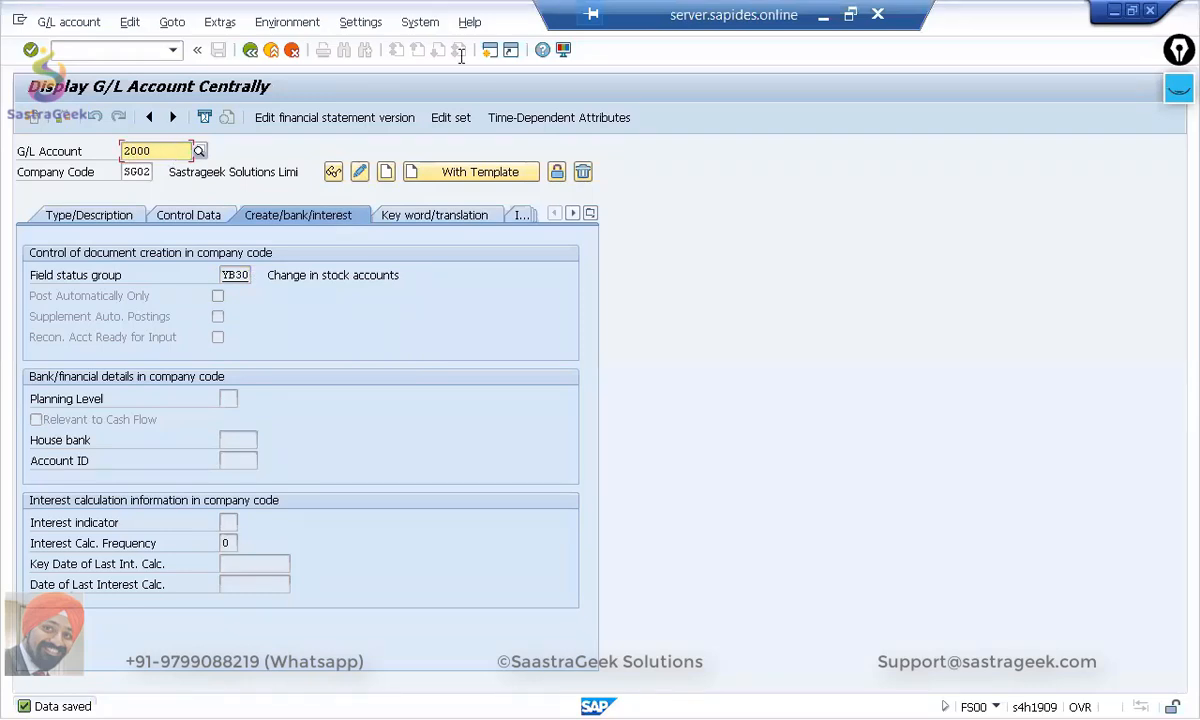
Step: Consult the account group slide again and start creating G/L account 4000 for company code SG02
{"action": "left_click", "coordinate": [850, 14]}
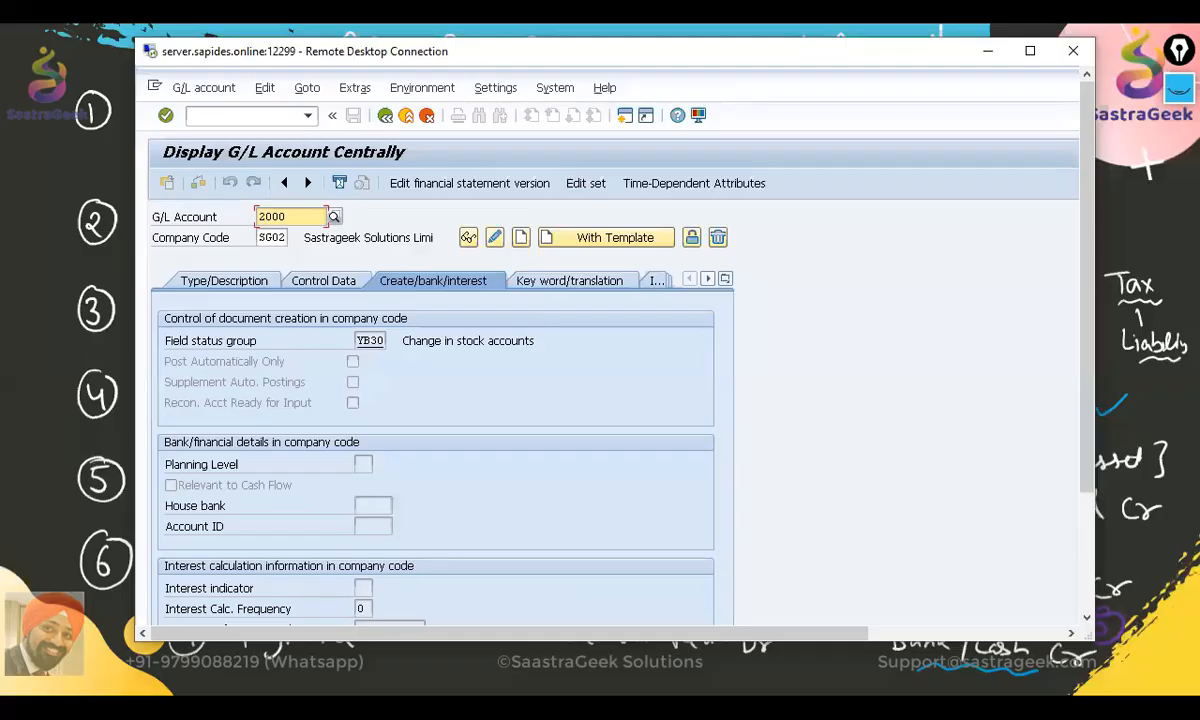
{"action": "left_click", "coordinate": [987, 51]}
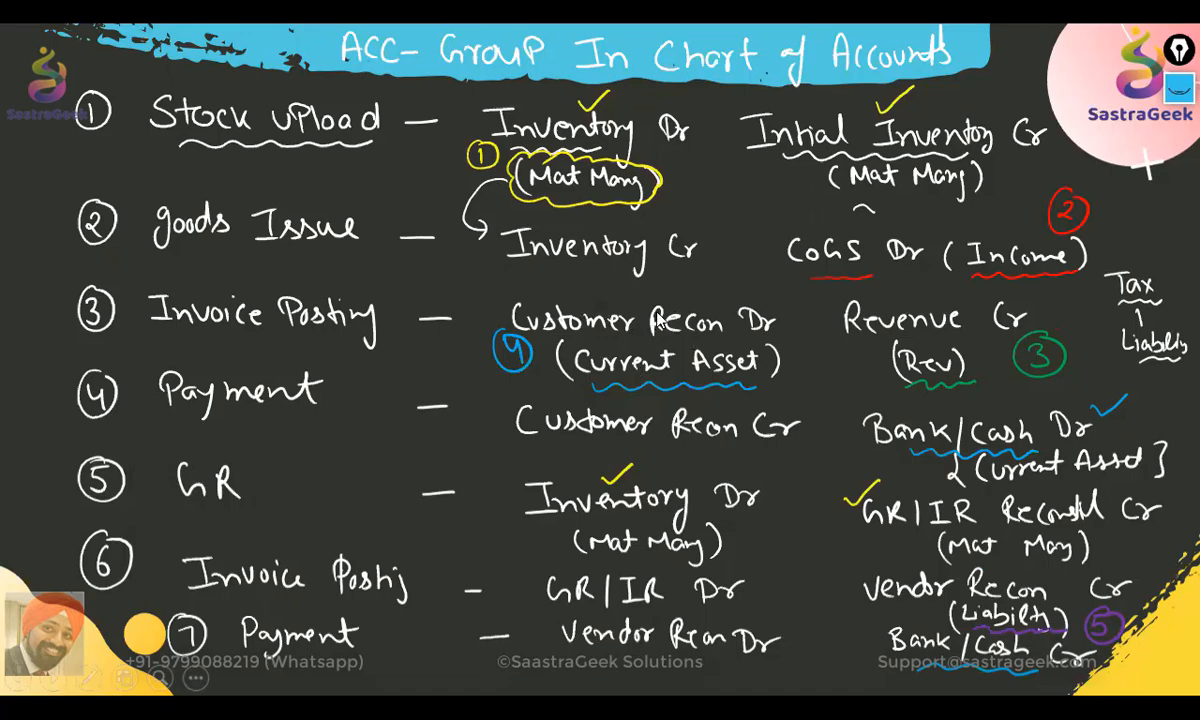
{"action": "key", "text": "alt+Tab"}
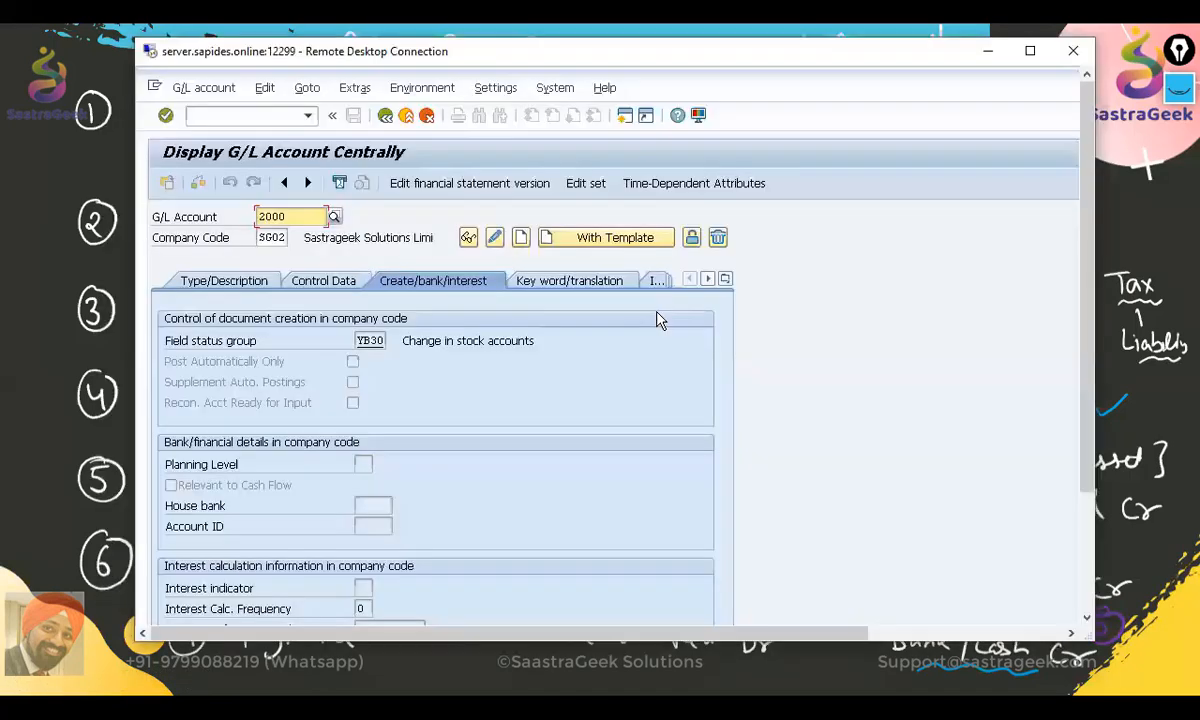
{"action": "key", "text": "BackSpace"}
{"action": "key", "text": "BackSpace"}
{"action": "key", "text": "BackSpace"}
{"action": "key", "text": "BackSpace"}
{"action": "type", "text": "40"}
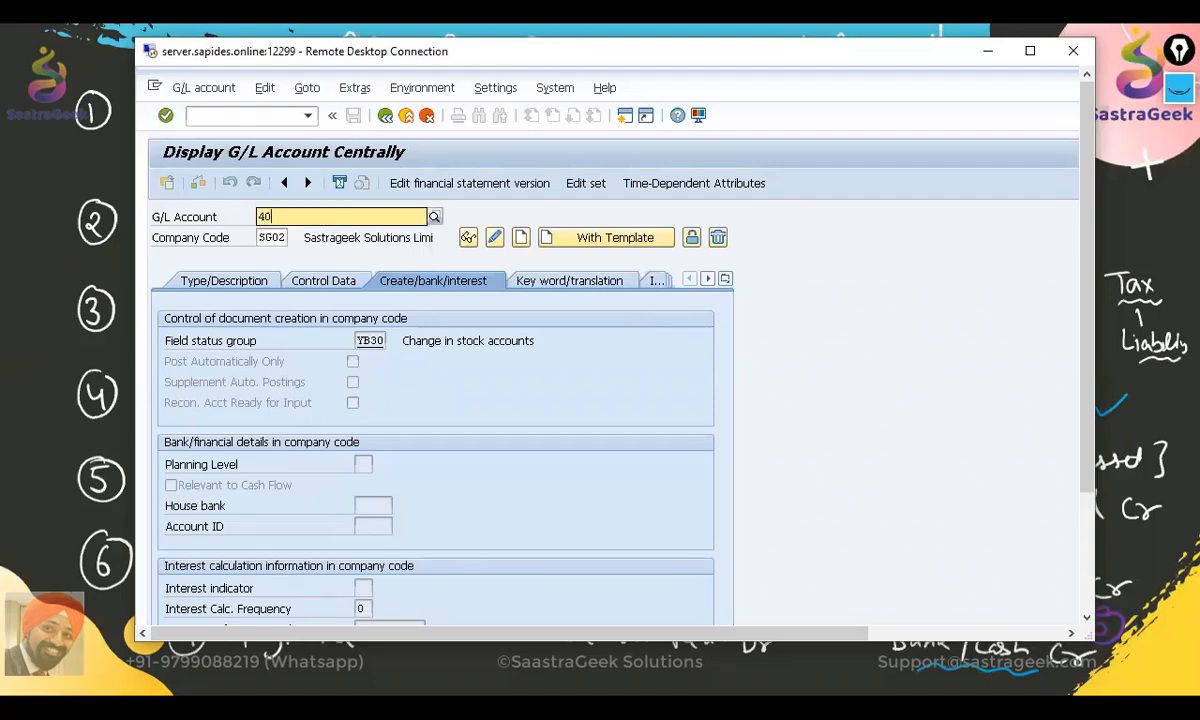
{"action": "type", "text": "00"}
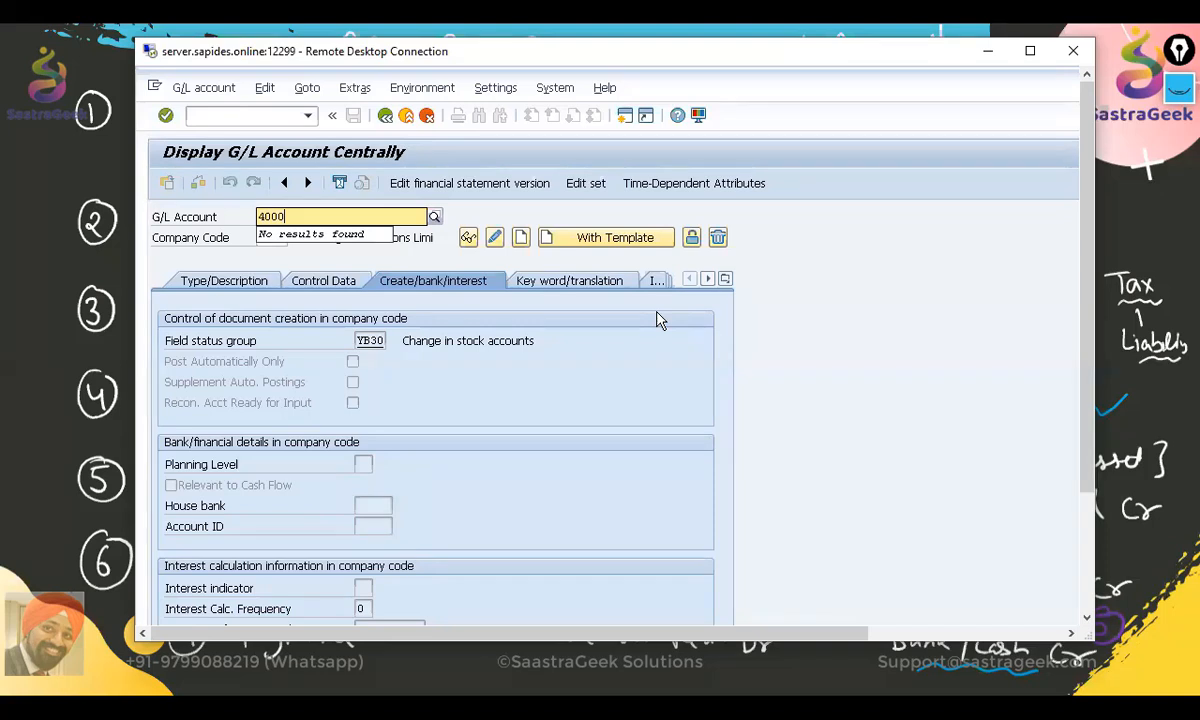
{"action": "key", "text": "Return"}
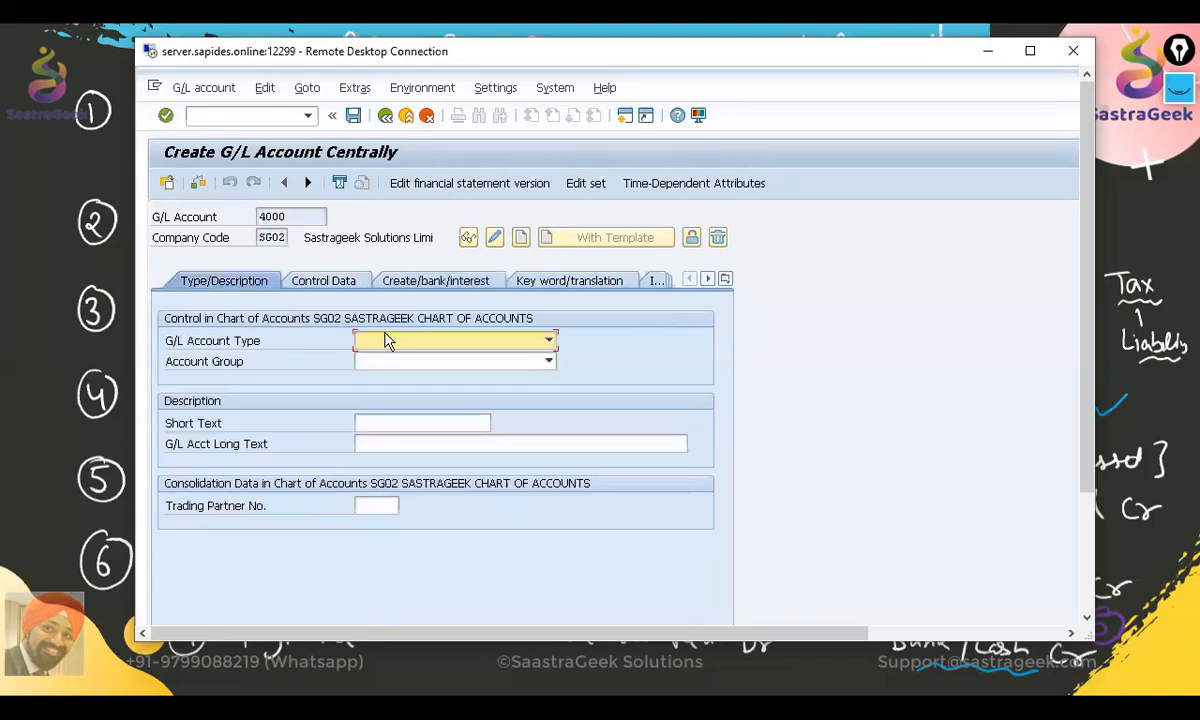
Step: Classify account 4000 as Balance Sheet Account in account group CASS current asset & cash/bank
{"action": "left_click", "coordinate": [549, 342]}
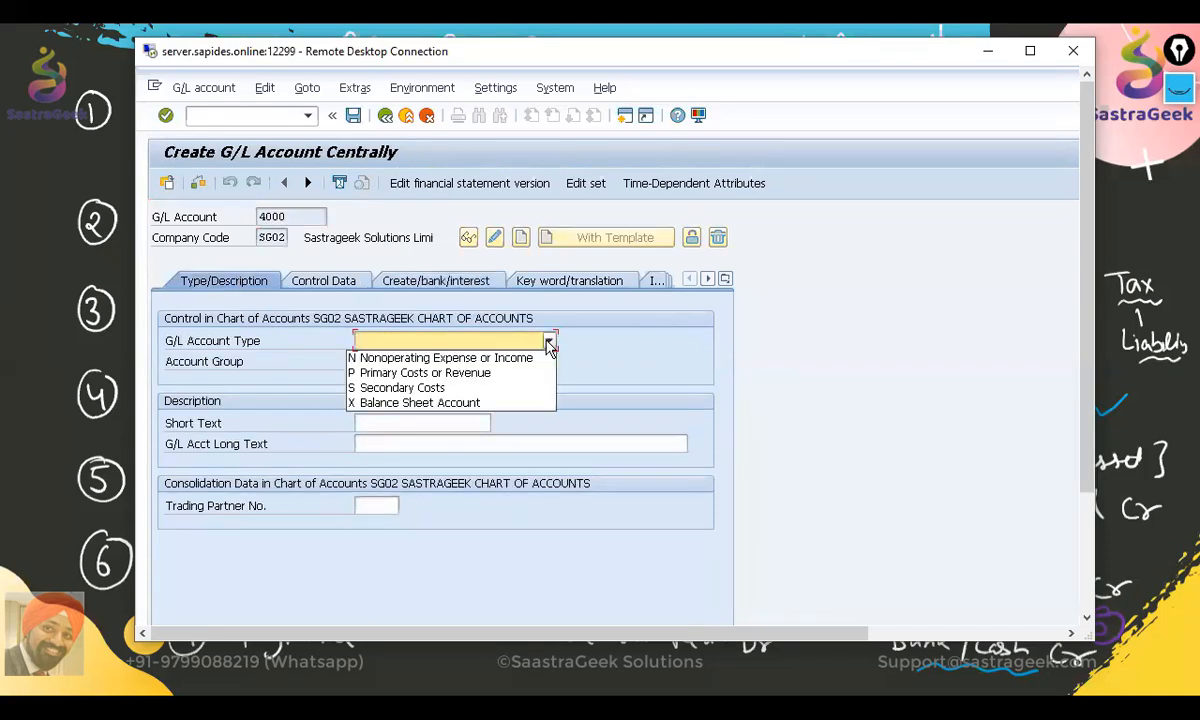
{"action": "left_click", "coordinate": [500, 404]}
{"action": "left_click", "coordinate": [548, 364]}
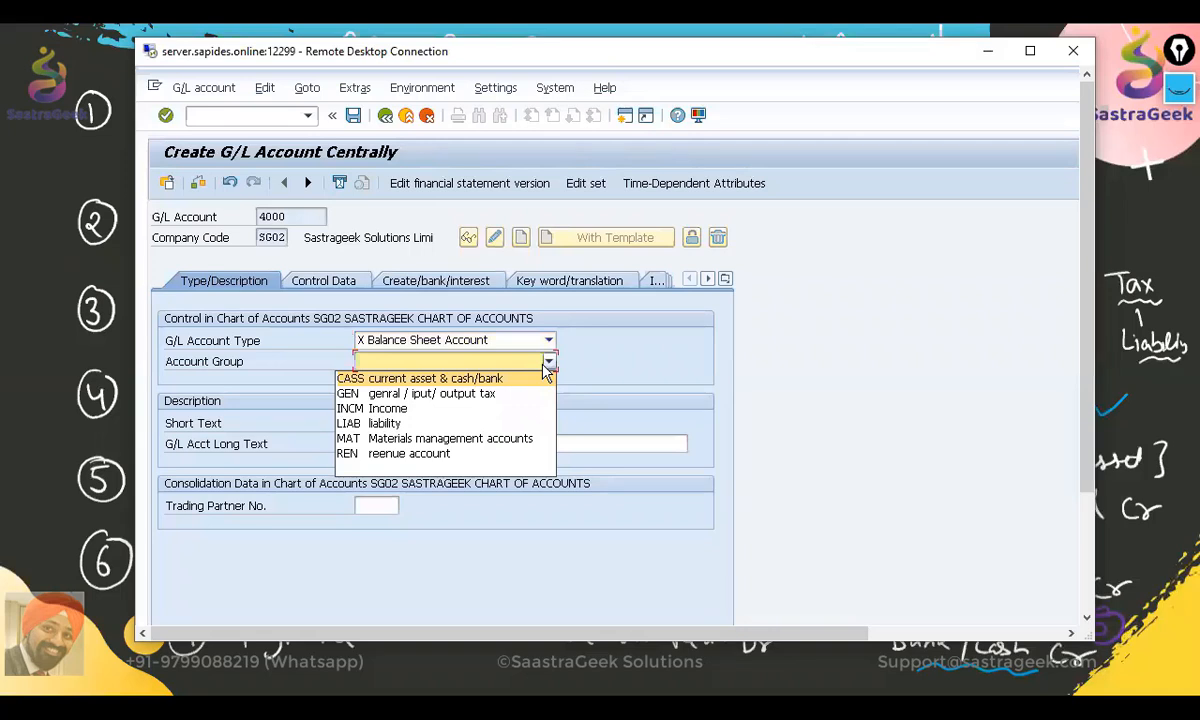
{"action": "left_click", "coordinate": [485, 379]}
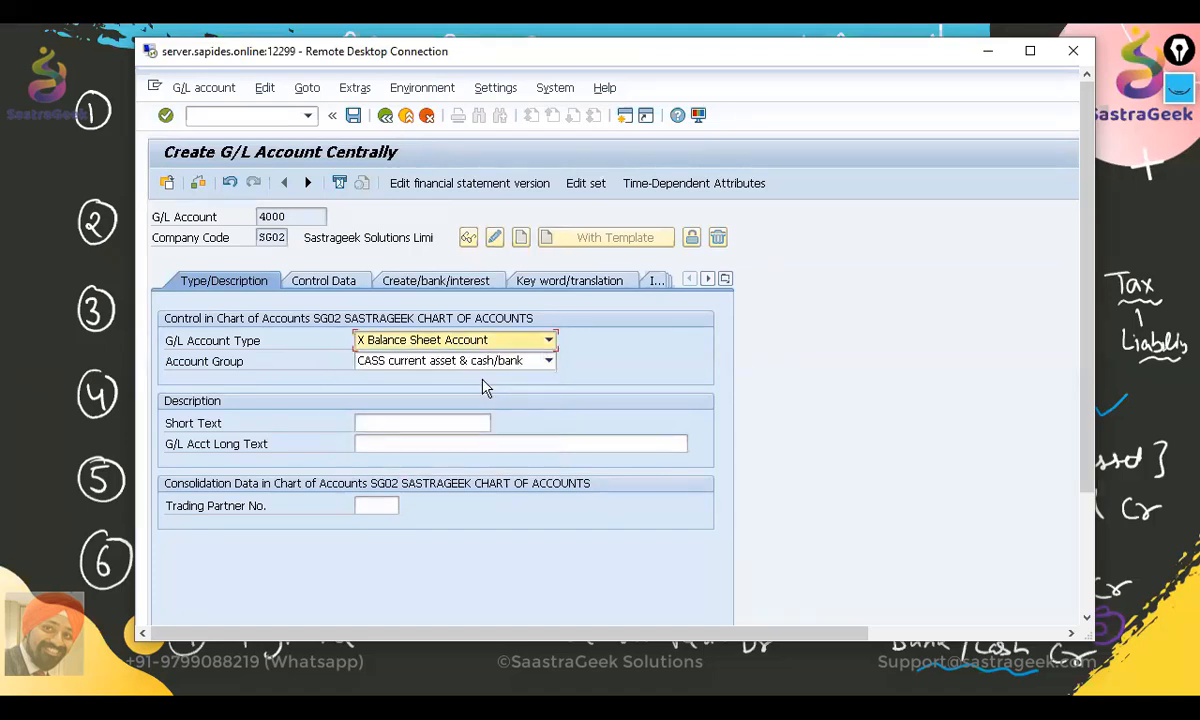
Step: Describe account 4000 with the short text "Customer Recon" and the long text "Customer Recon account"
{"action": "left_click", "coordinate": [446, 424]}
{"action": "type", "text": "cus"}
{"action": "left_click", "coordinate": [437, 441]}
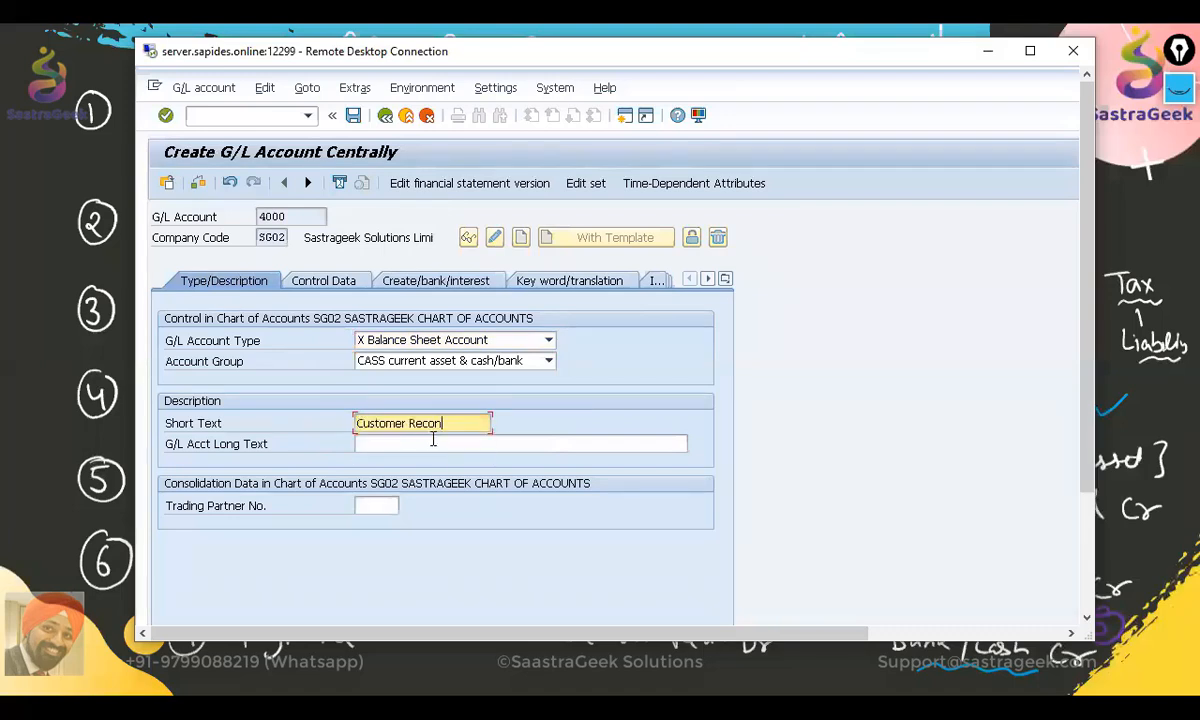
{"action": "left_click", "coordinate": [420, 443]}
{"action": "type", "text": "cus"}
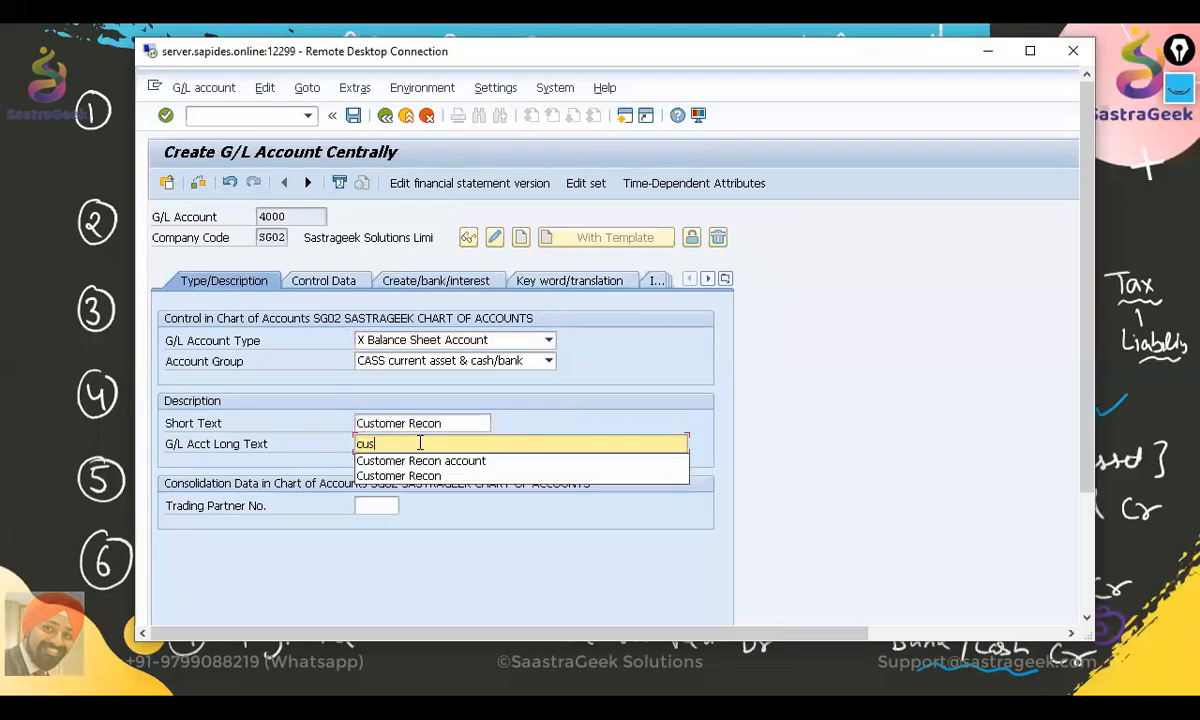
{"action": "left_click", "coordinate": [419, 462]}
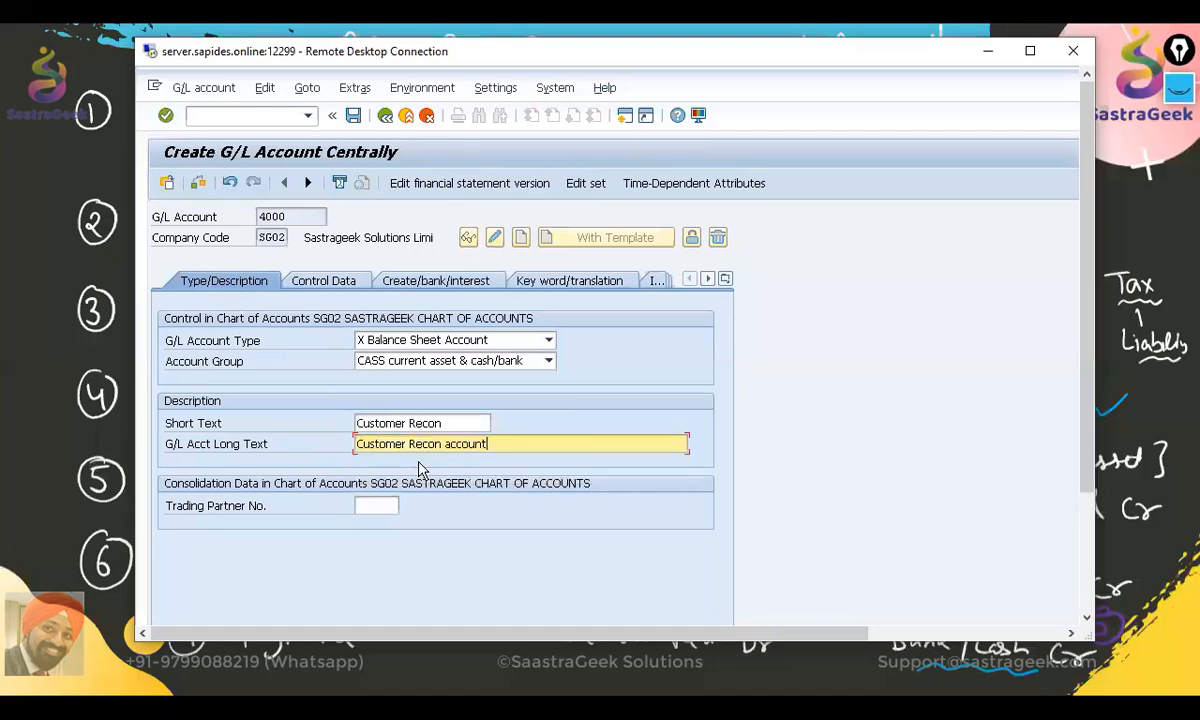
Step: Make account 4000 a reconciliation account for Customers, with tax category * and posting without tax allowed
{"action": "left_click", "coordinate": [348, 282]}
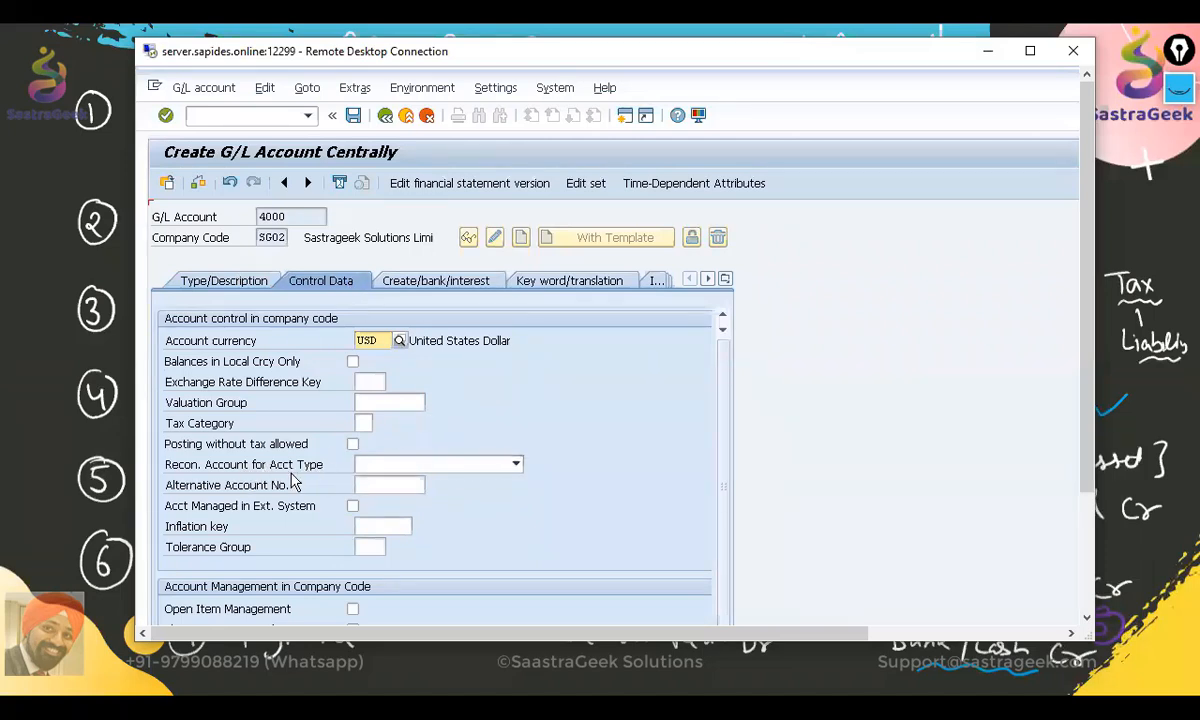
{"action": "left_click", "coordinate": [516, 466]}
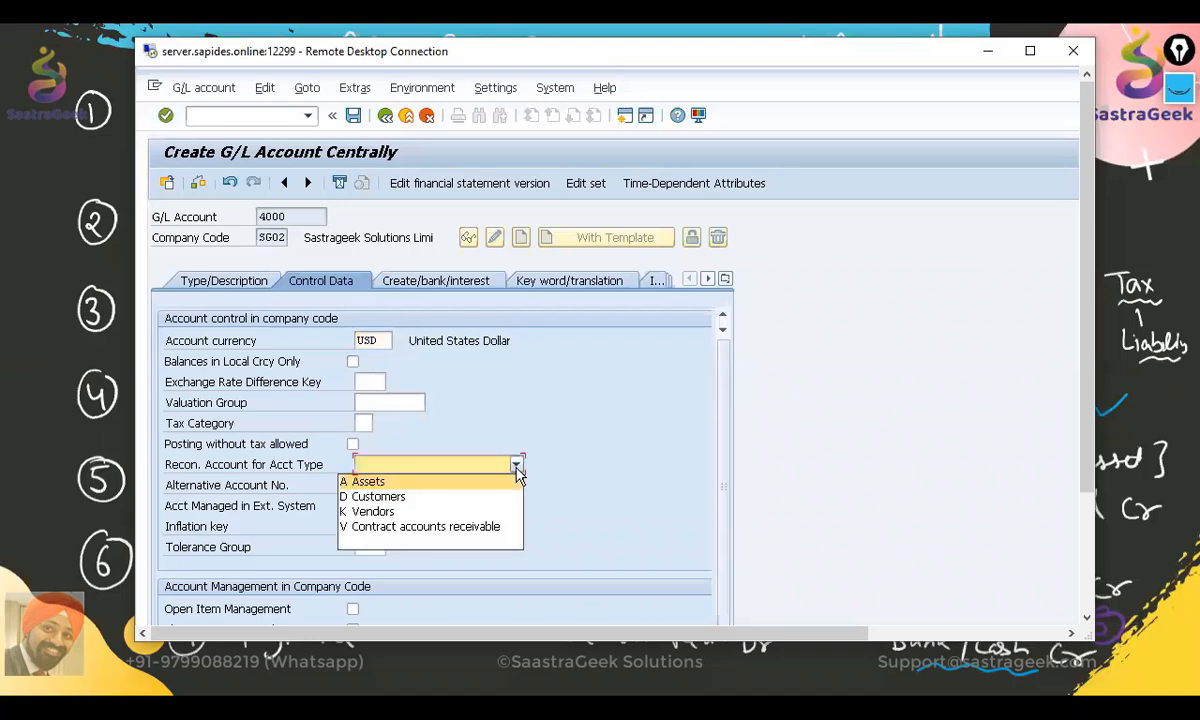
{"action": "left_click", "coordinate": [441, 497]}
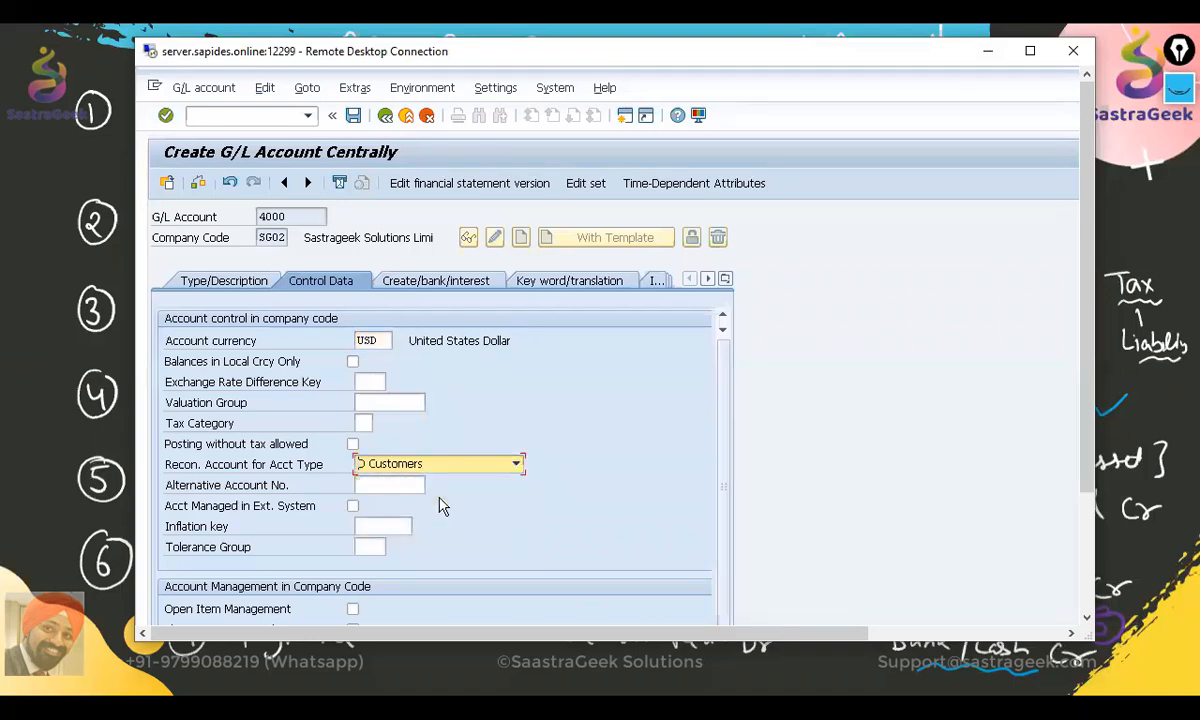
{"action": "left_click", "coordinate": [364, 422]}
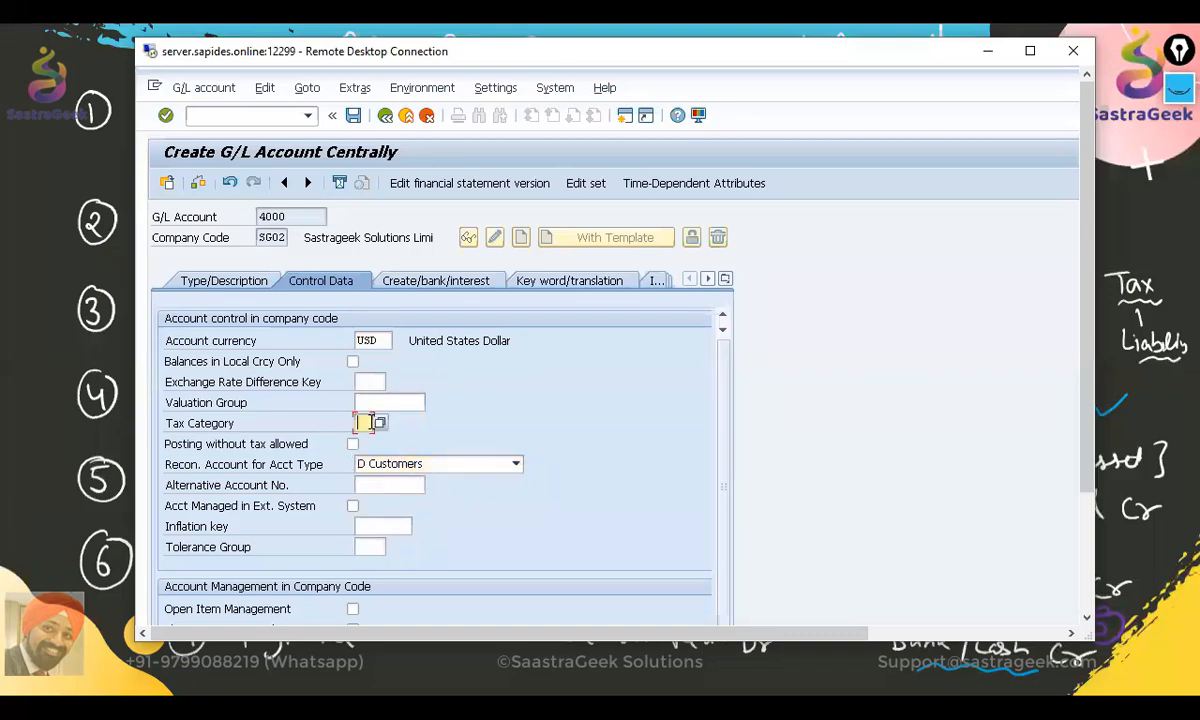
{"action": "left_click", "coordinate": [380, 424]}
{"action": "double_click", "coordinate": [390, 373]}
{"action": "left_click", "coordinate": [352, 445]}
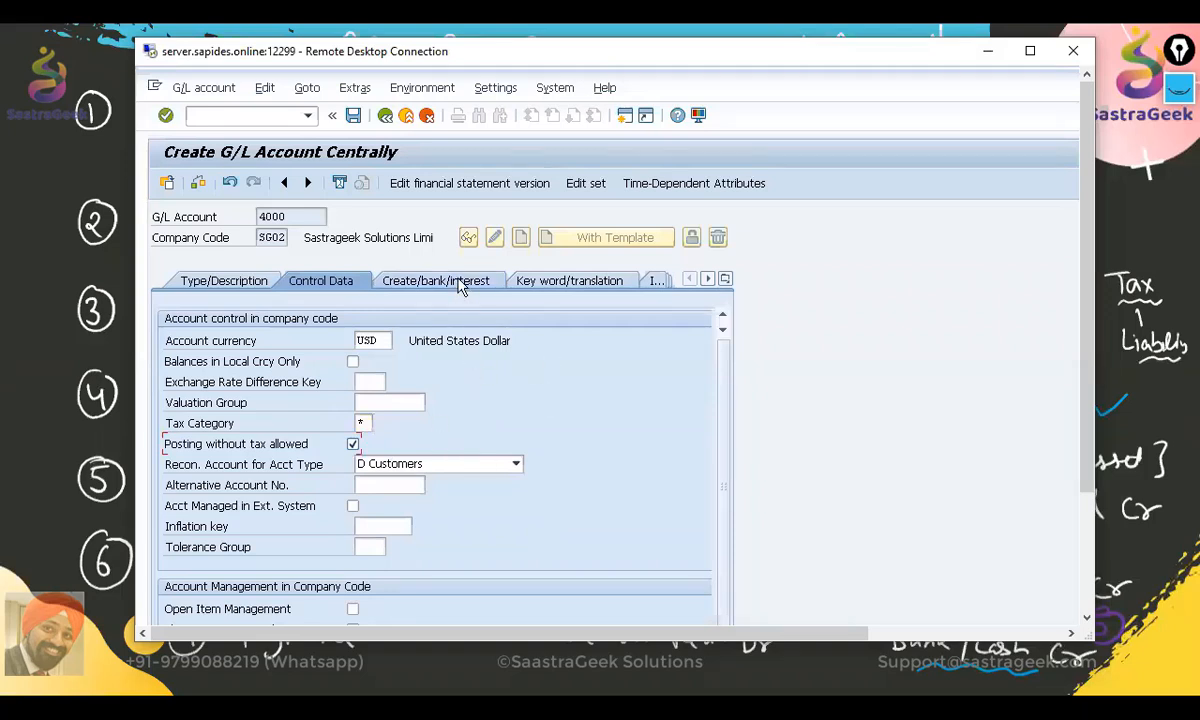
Step: Assign field status group YB67 Reconciliation accounts, mark the reconciliation account as ready for input, and save account 4000
{"action": "left_click", "coordinate": [462, 283]}
{"action": "left_click", "coordinate": [393, 340]}
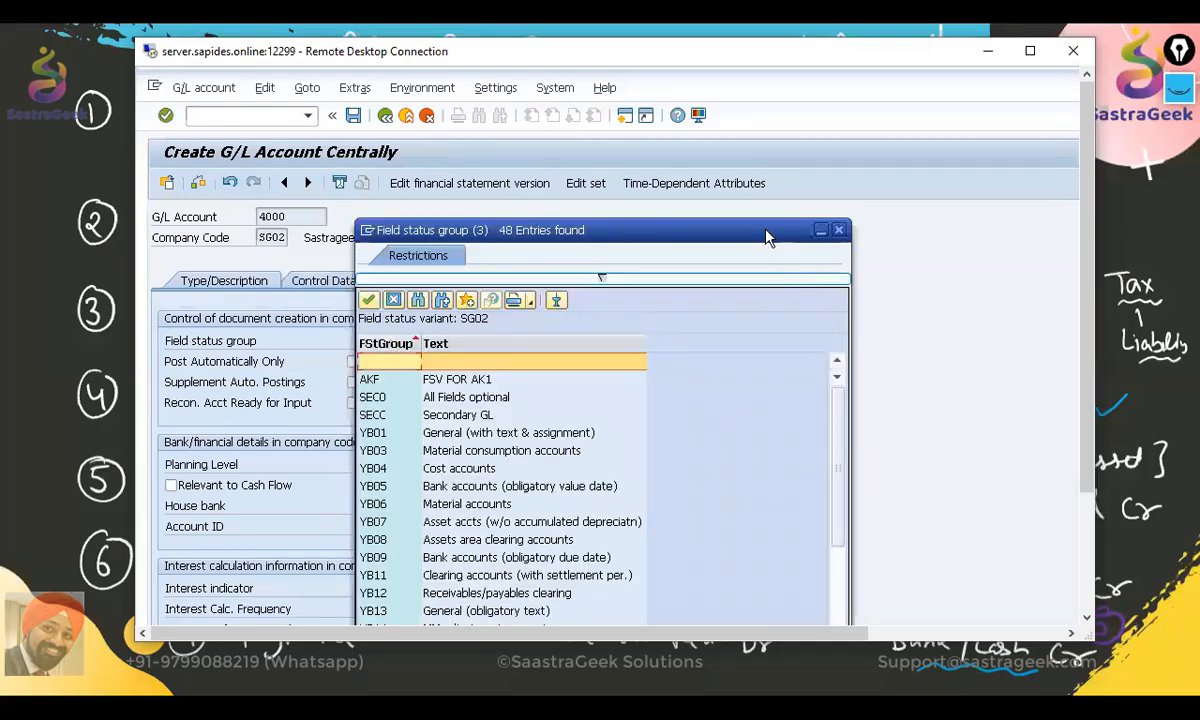
{"action": "left_click_drag", "start_coordinate": [762, 233], "coordinate": [807, 78]}
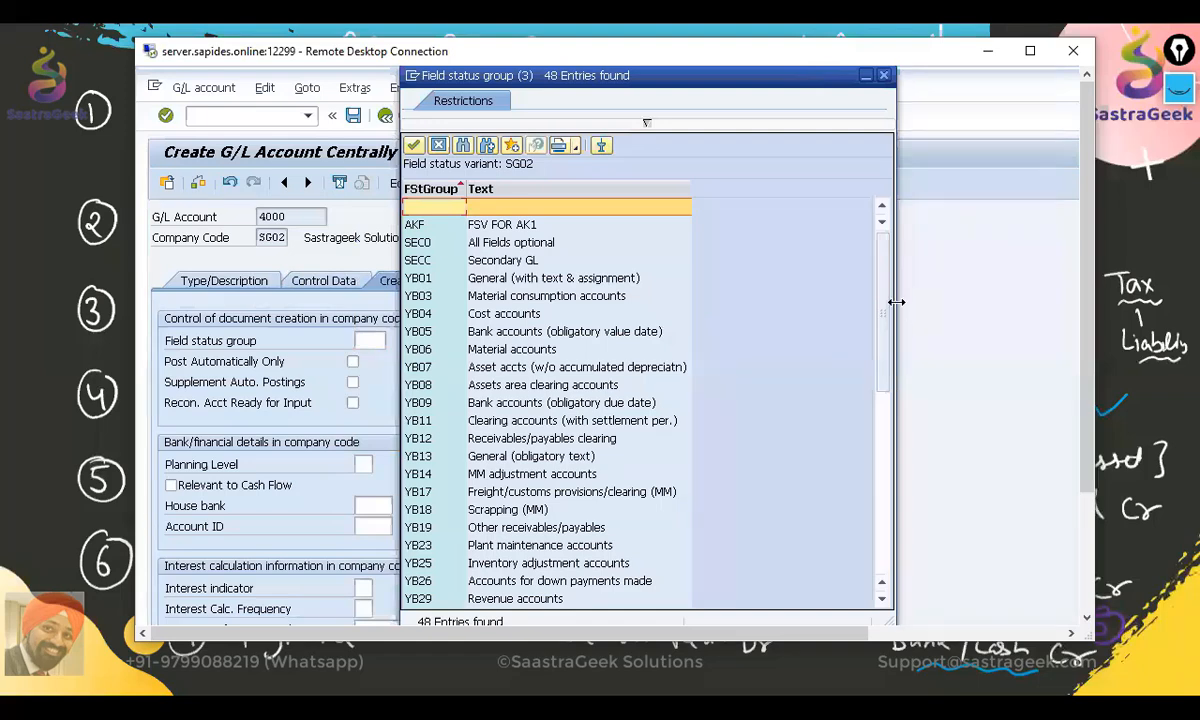
{"action": "left_click_drag", "start_coordinate": [882, 311], "coordinate": [879, 462]}
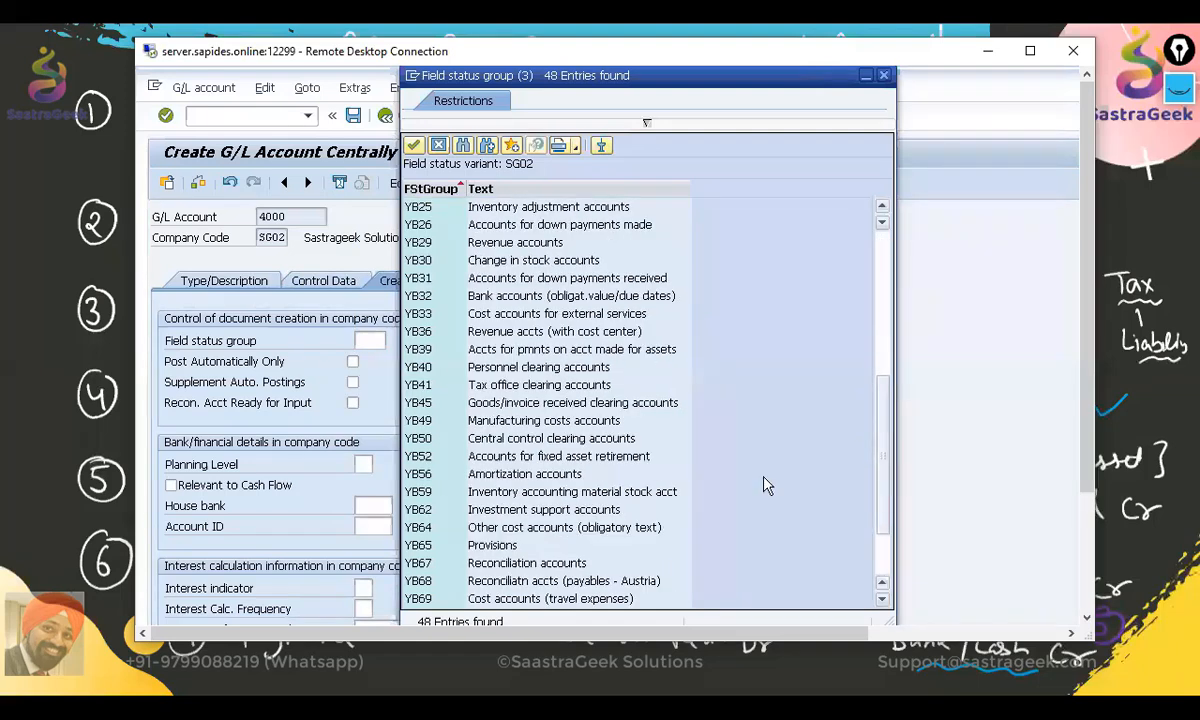
{"action": "double_click", "coordinate": [517, 565]}
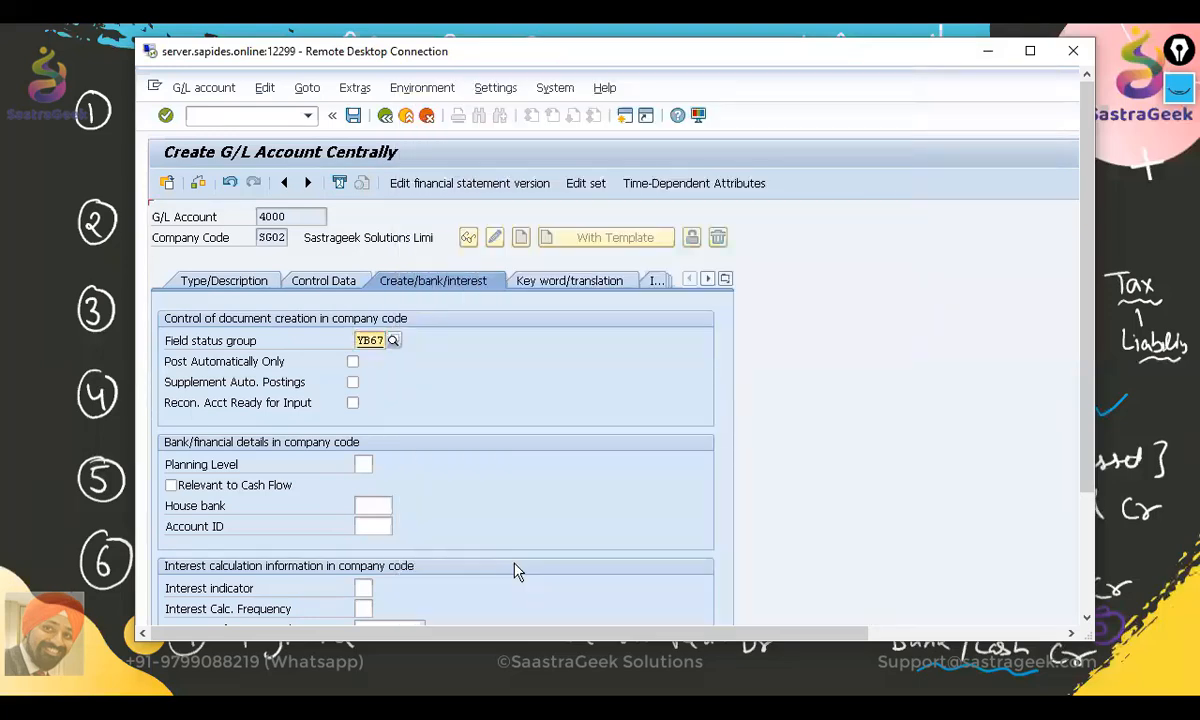
{"action": "left_click", "coordinate": [351, 403]}
{"action": "left_click", "coordinate": [353, 116]}
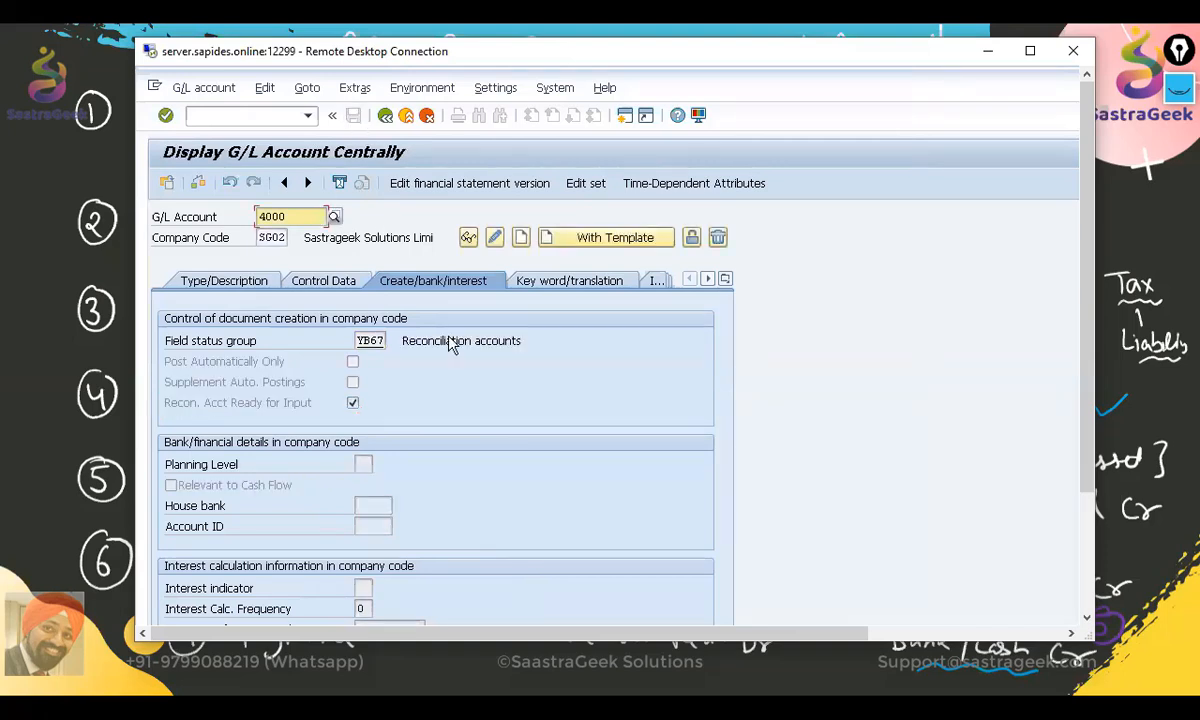
Step: Consult the account group slide and start creating G/L account 3000 for company code SG02
{"action": "left_click", "coordinate": [1027, 56]}
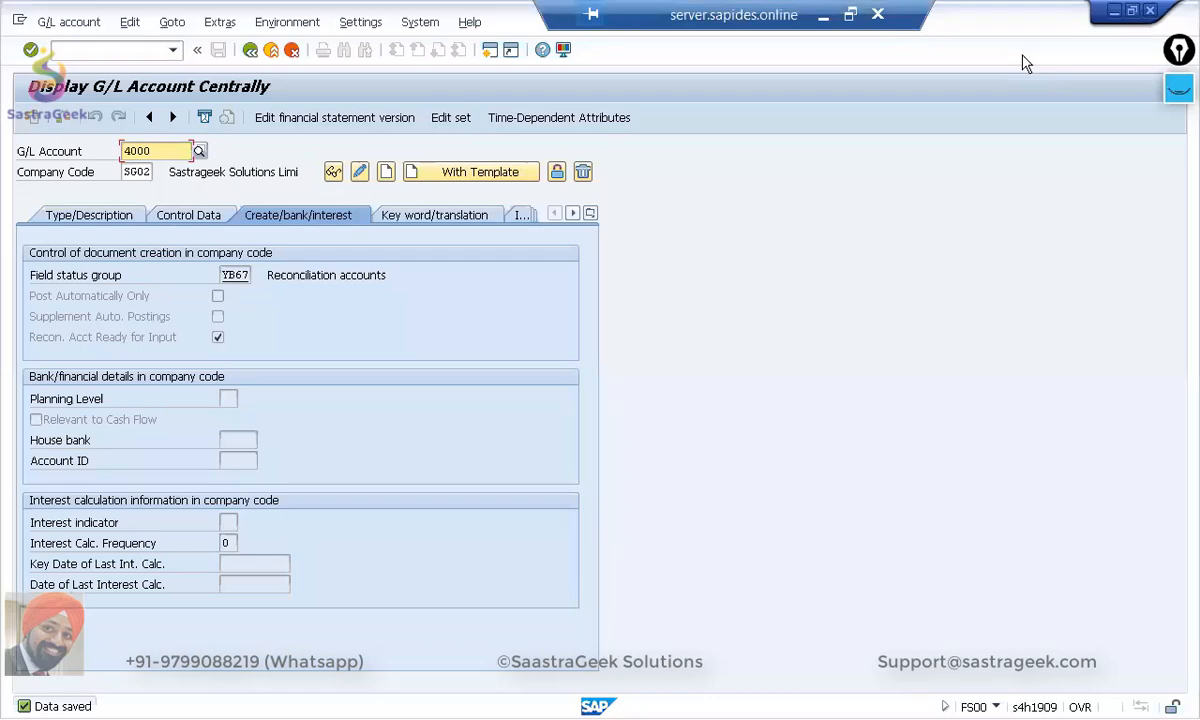
{"action": "key", "text": "alt"}
{"action": "left_click", "coordinate": [849, 14]}
{"action": "left_click", "coordinate": [988, 51]}
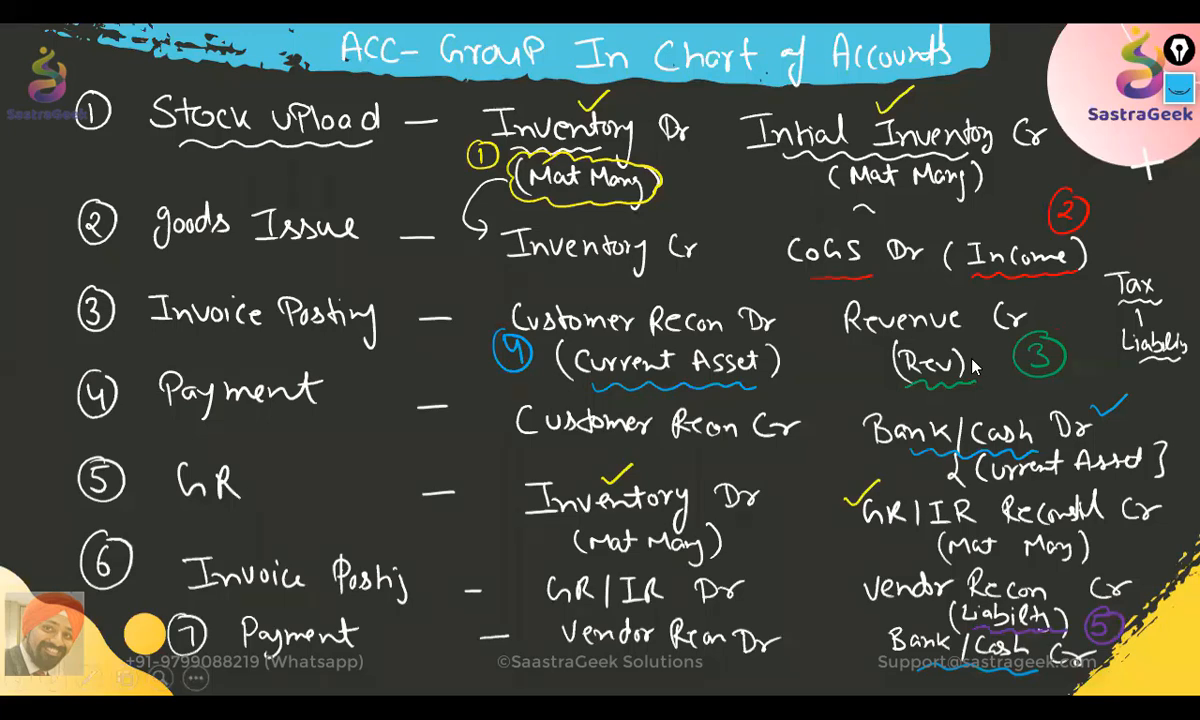
{"action": "key", "text": "alt+Tab"}
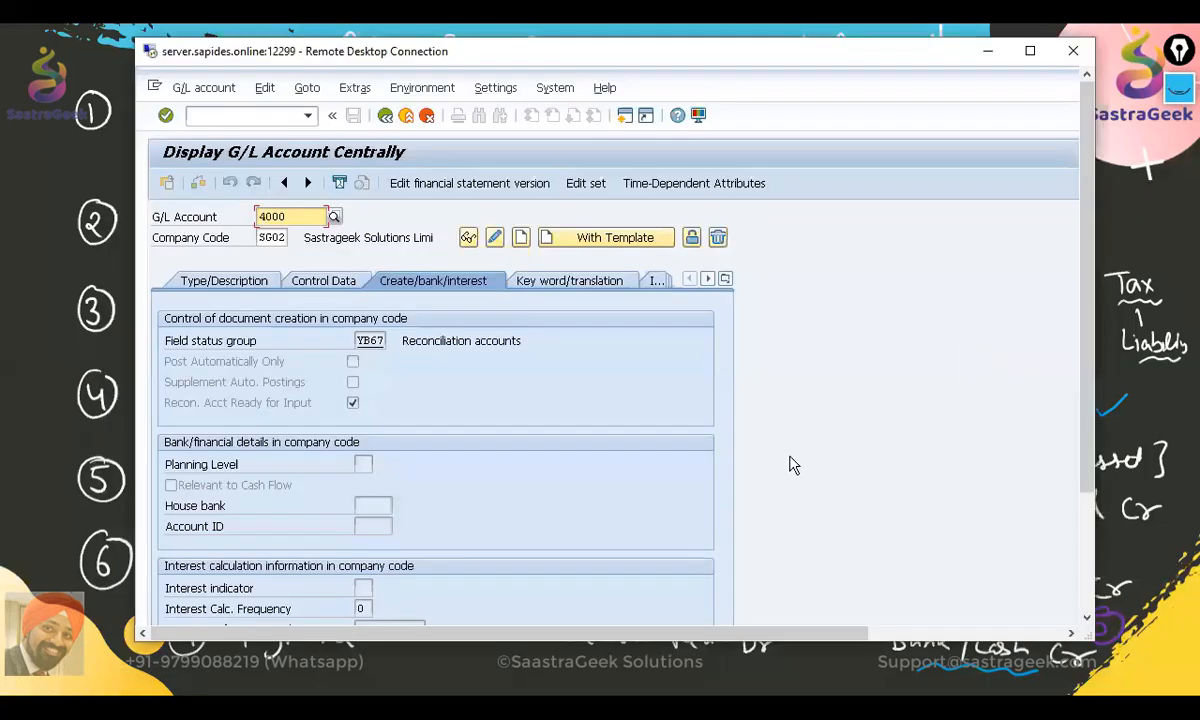
{"action": "left_click", "coordinate": [1030, 50]}
{"action": "left_click_drag", "start_coordinate": [167, 149], "coordinate": [64, 146]}
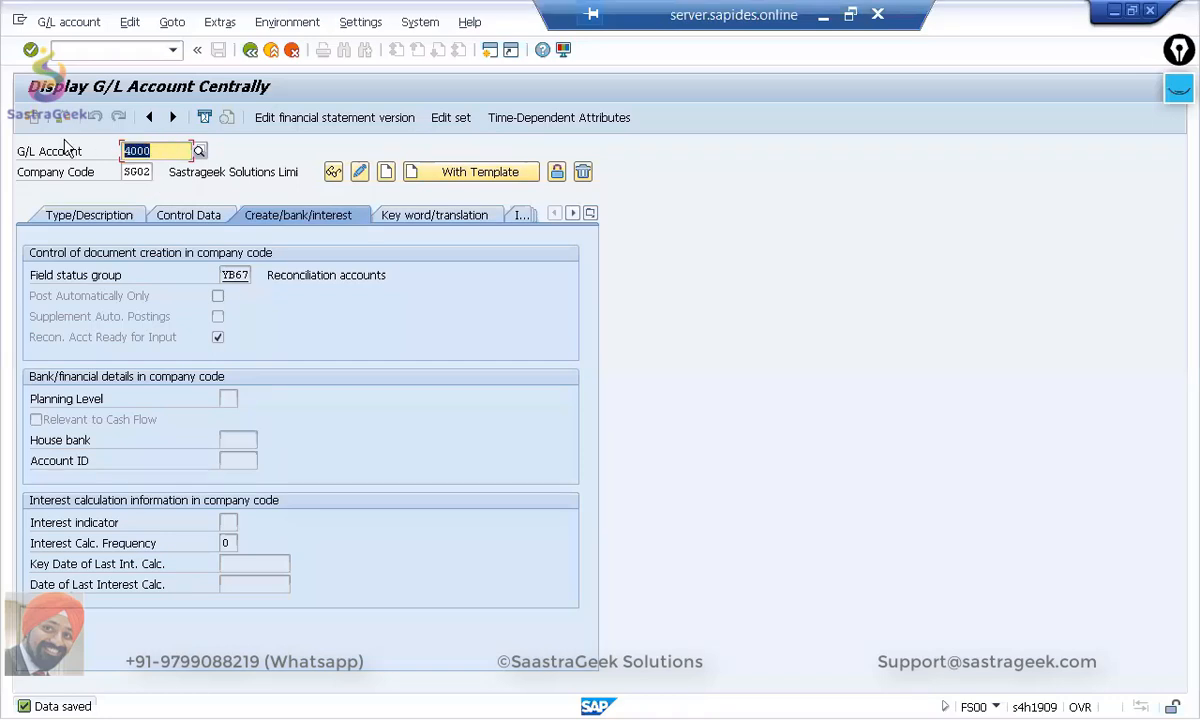
{"action": "type", "text": "3000"}
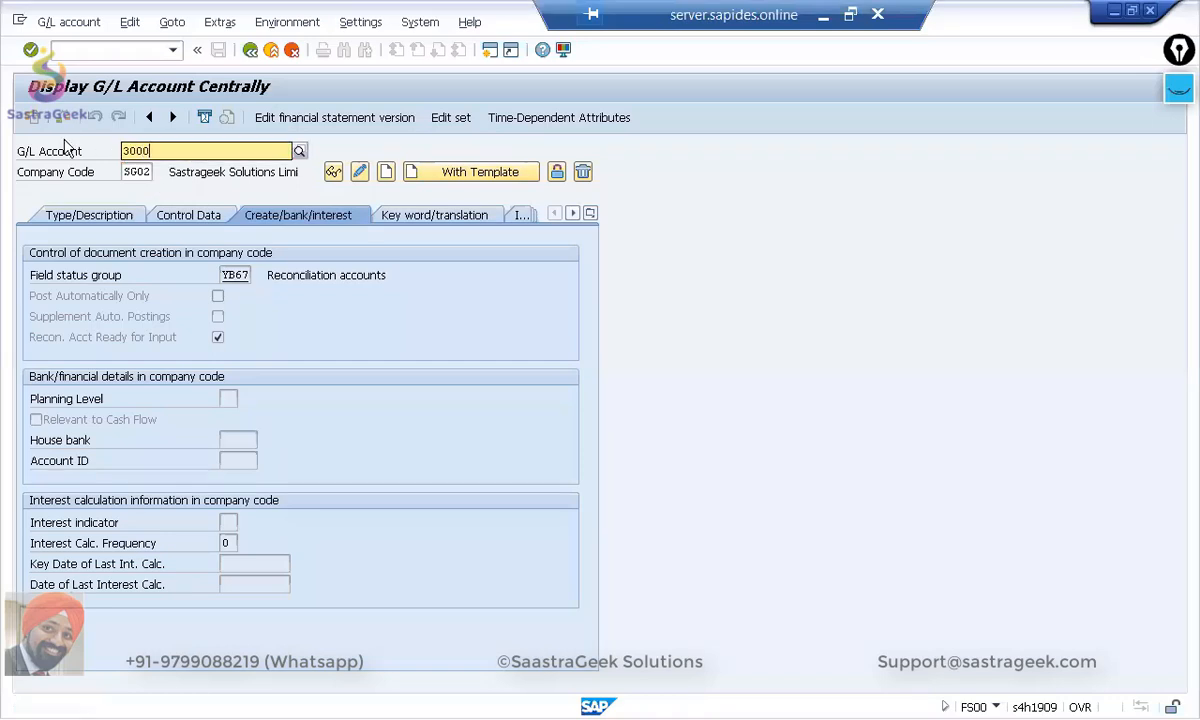
{"action": "key", "text": "Return"}
Step: Set the G/L account type of account 3000 to Nonoperating Expense or Income
{"action": "left_click", "coordinate": [56, 217]}
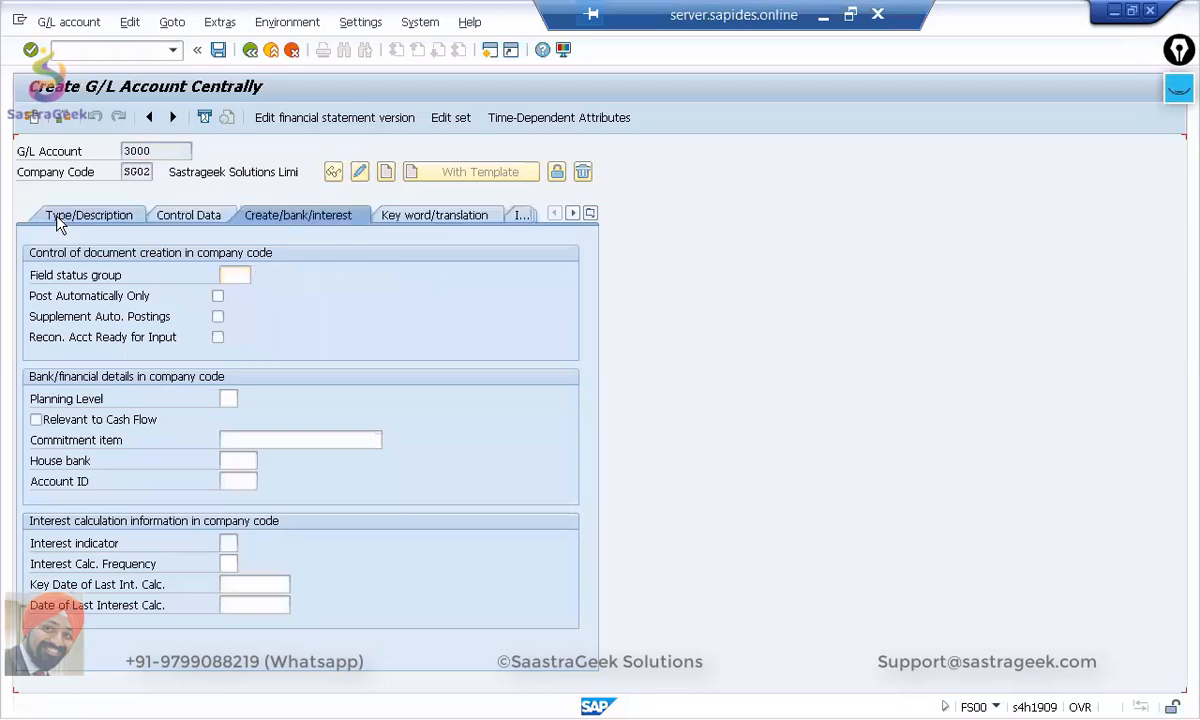
{"action": "left_click", "coordinate": [391, 279]}
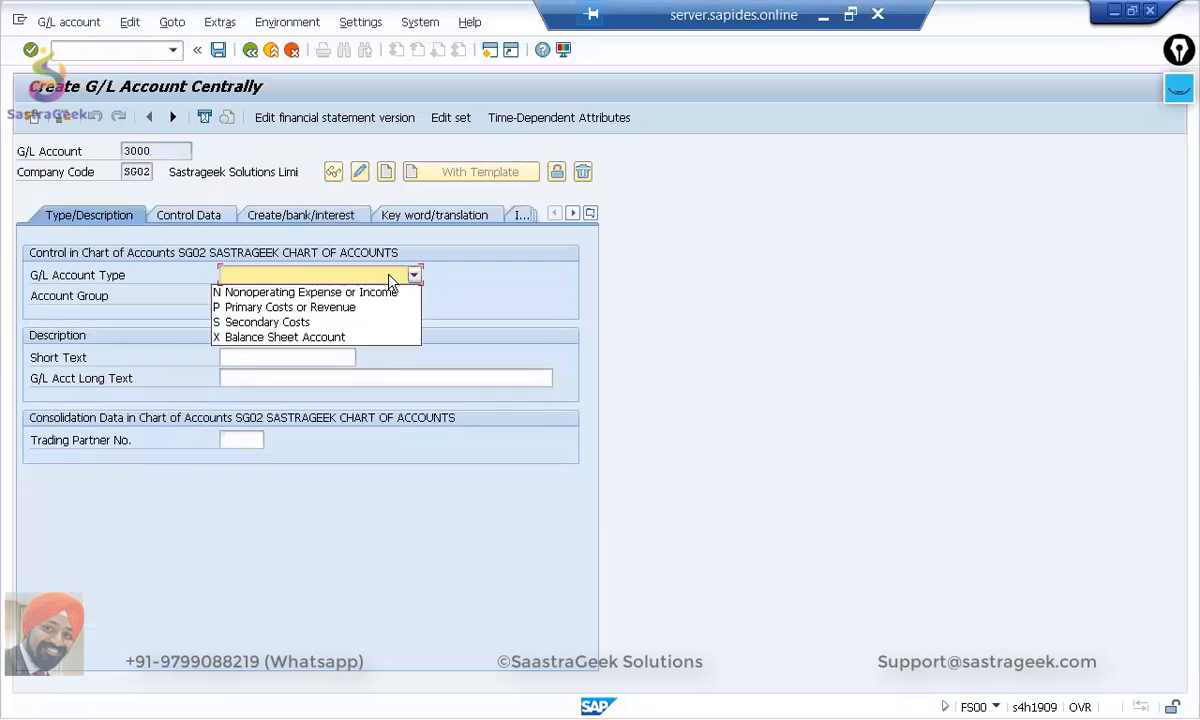
{"action": "left_click", "coordinate": [313, 294]}
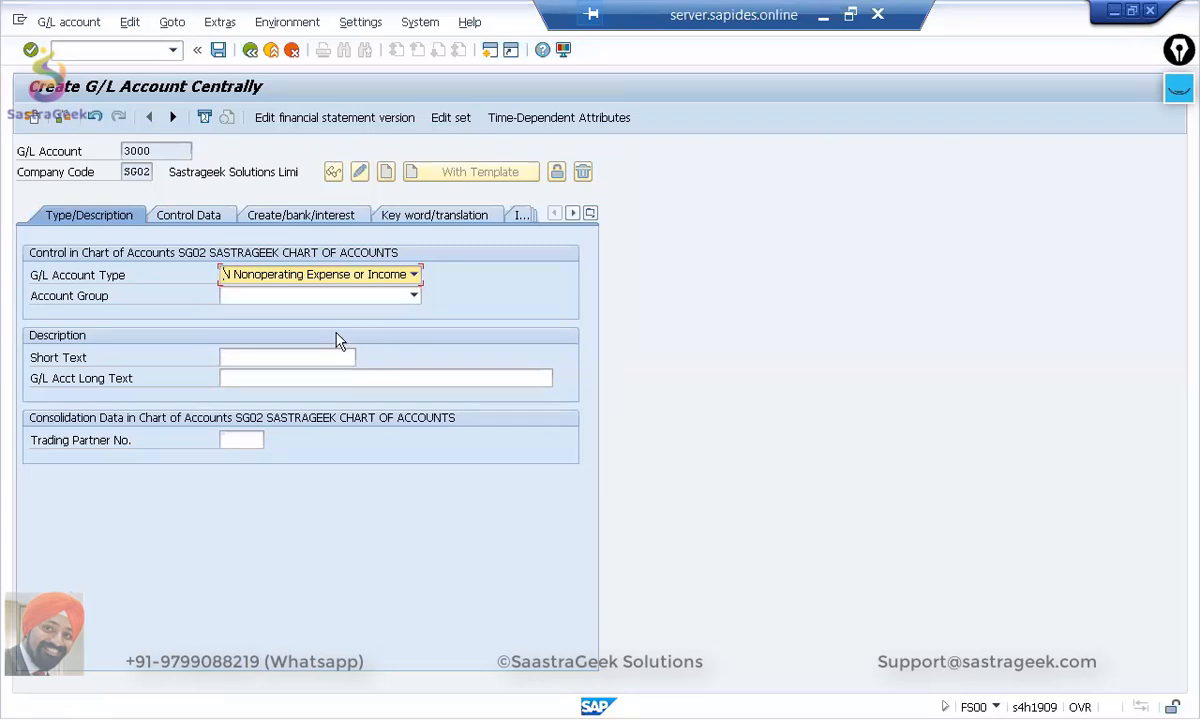
Step: Describe account 3000 with the short text "revenue" and the long text "revenue account"
{"action": "left_click", "coordinate": [304, 356]}
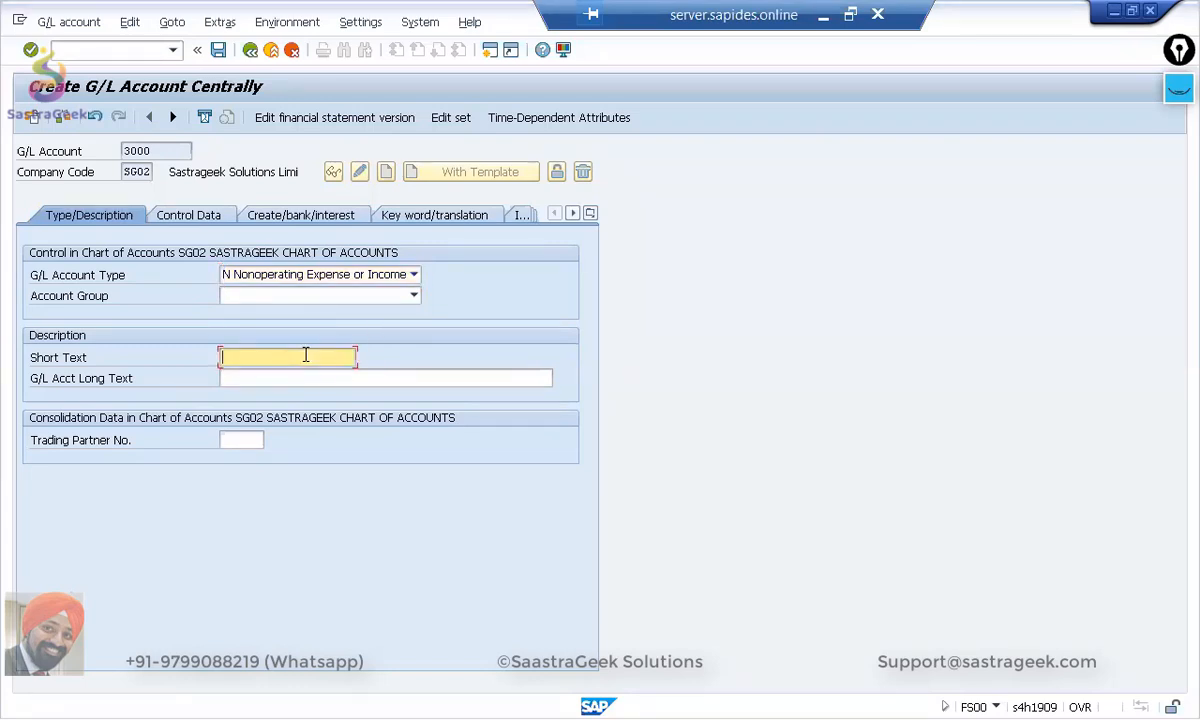
{"action": "type", "text": "re"}
{"action": "left_click", "coordinate": [285, 376]}
{"action": "left_click", "coordinate": [273, 381]}
{"action": "type", "text": "re"}
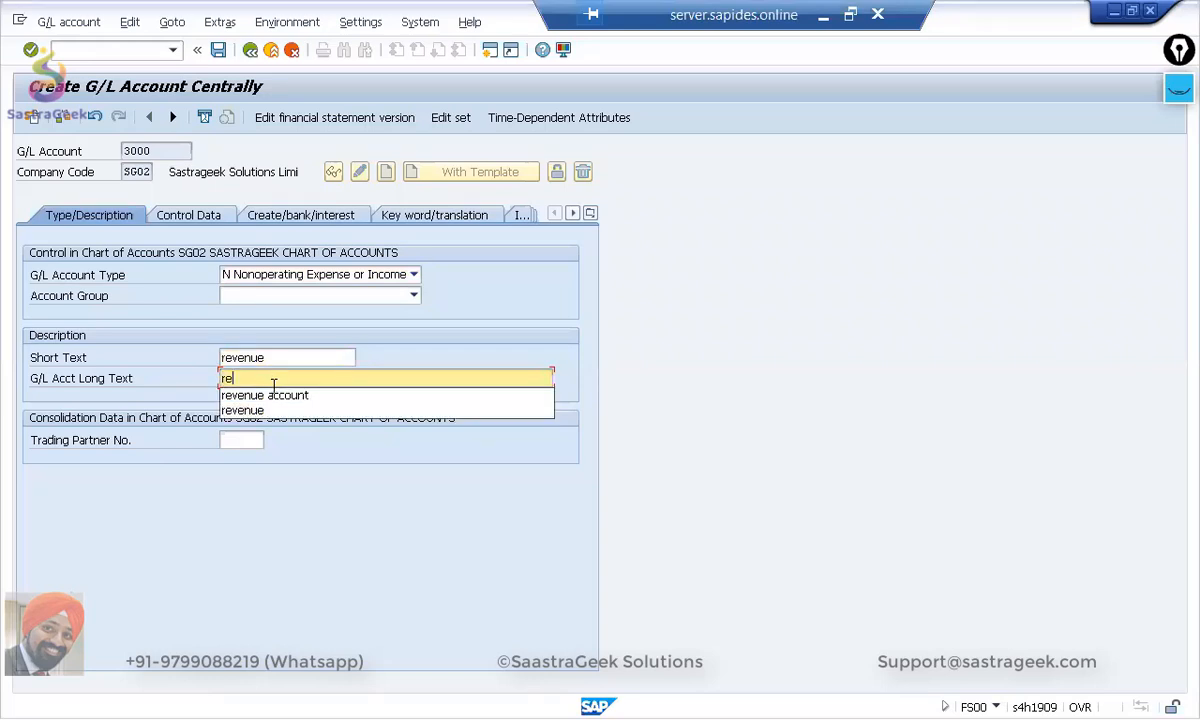
{"action": "left_click", "coordinate": [273, 395]}
{"action": "key", "text": "Return"}
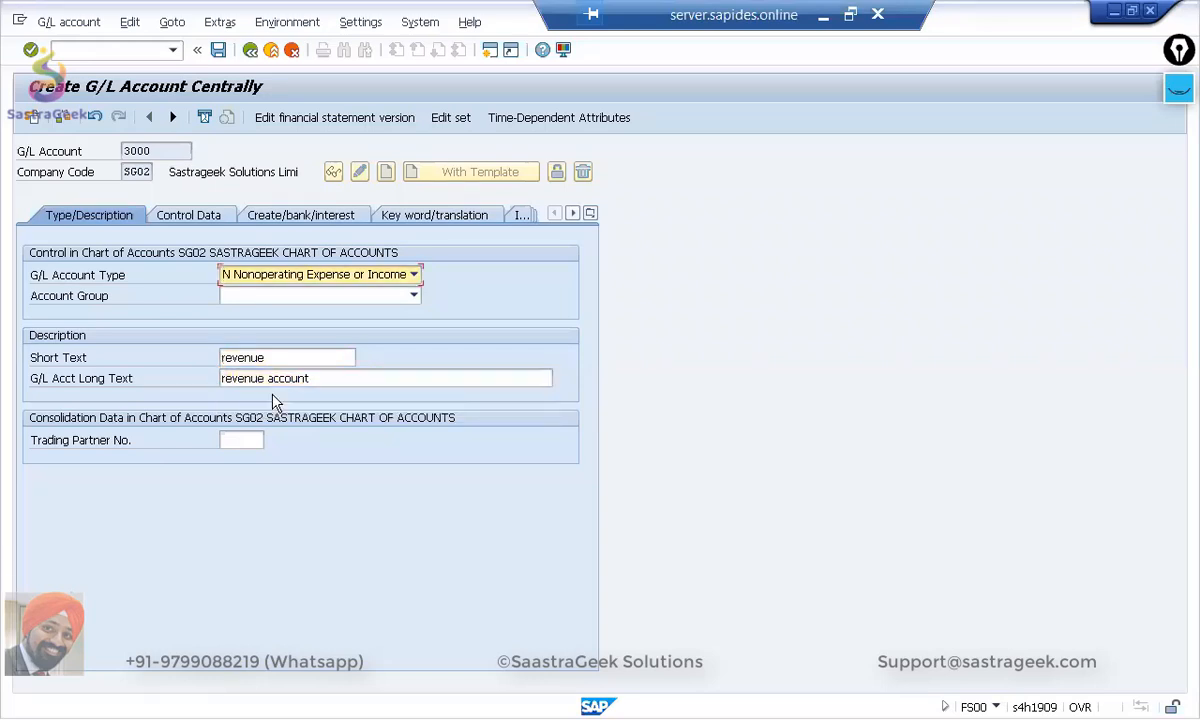
Step: Assign field status group YB29 Revenue accounts to account 3000 and try to save the account
{"action": "left_click", "coordinate": [192, 214]}
{"action": "left_click", "coordinate": [290, 216]}
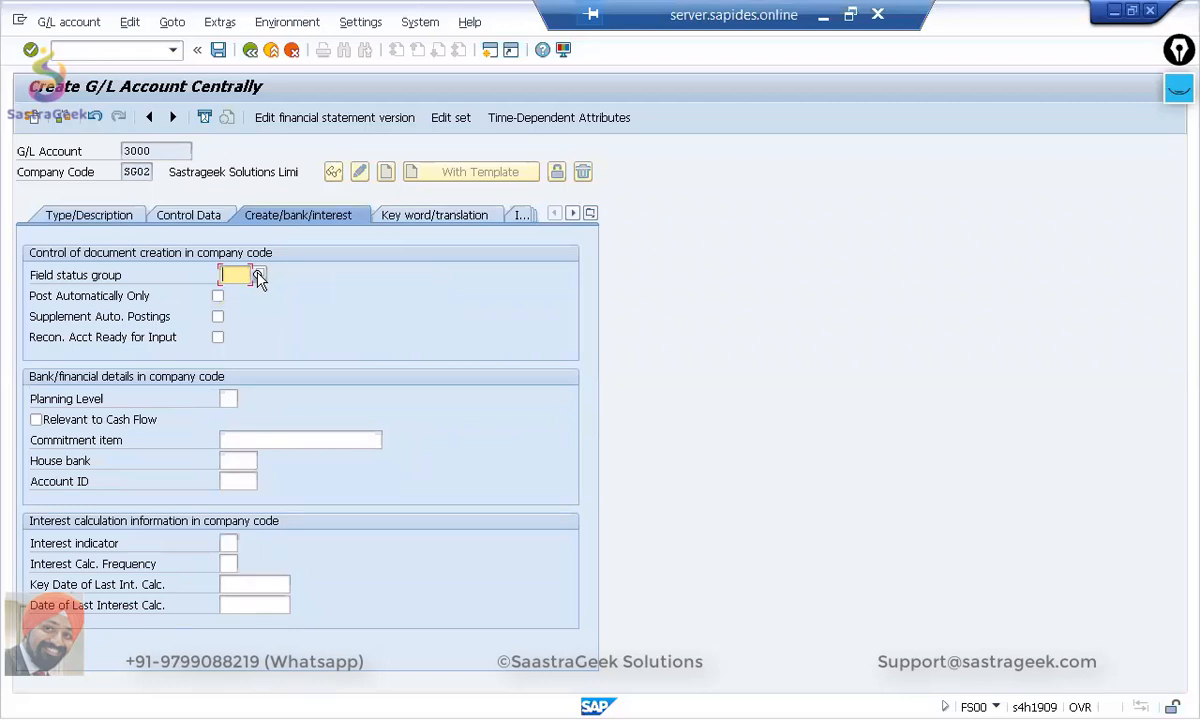
{"action": "left_click", "coordinate": [258, 276]}
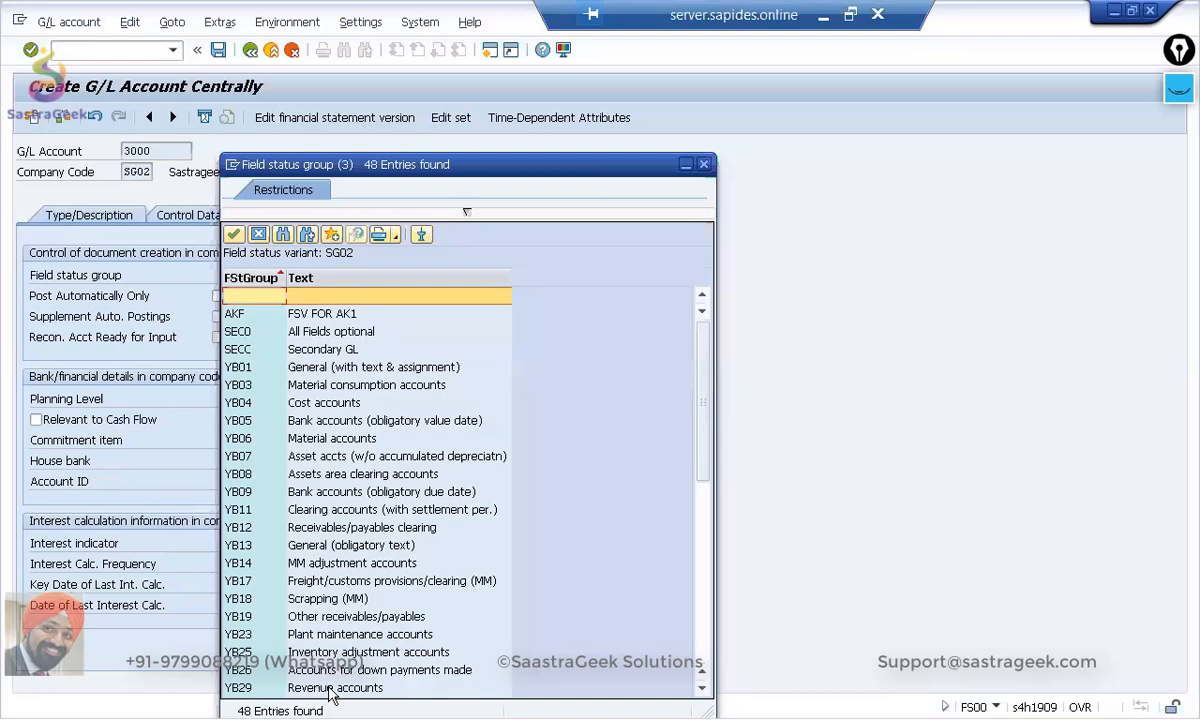
{"action": "double_click", "coordinate": [237, 690]}
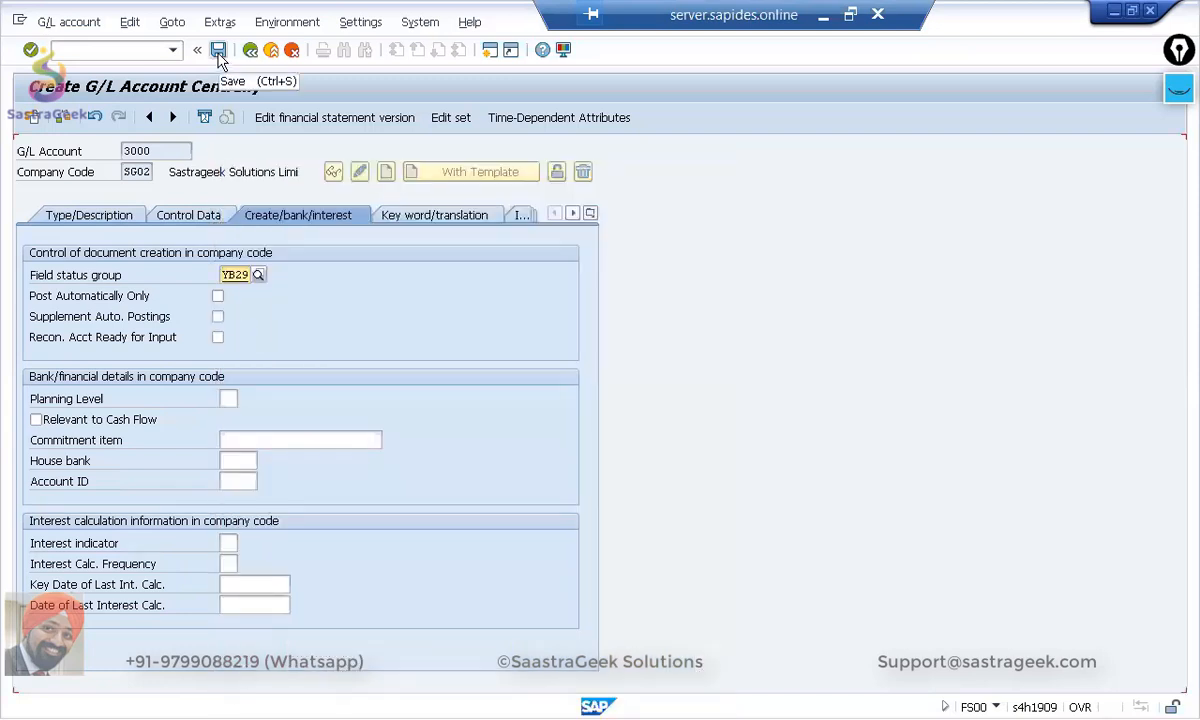
{"action": "key", "text": "Return"}
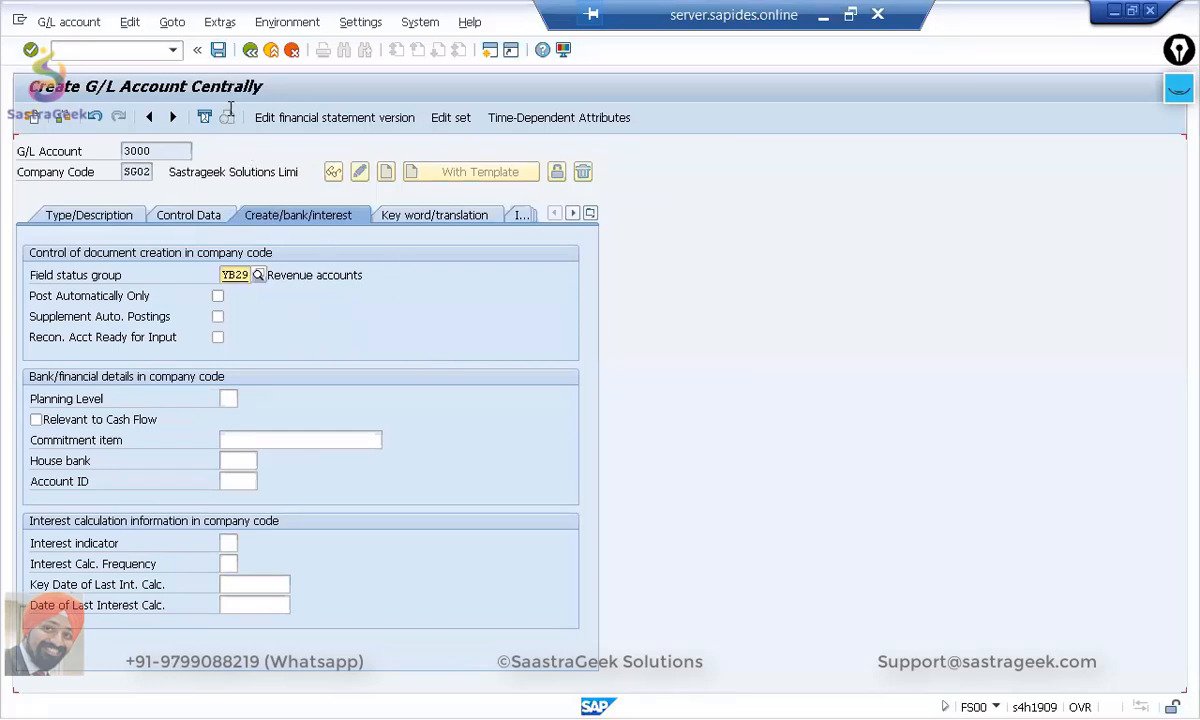
{"action": "left_click", "coordinate": [218, 51]}
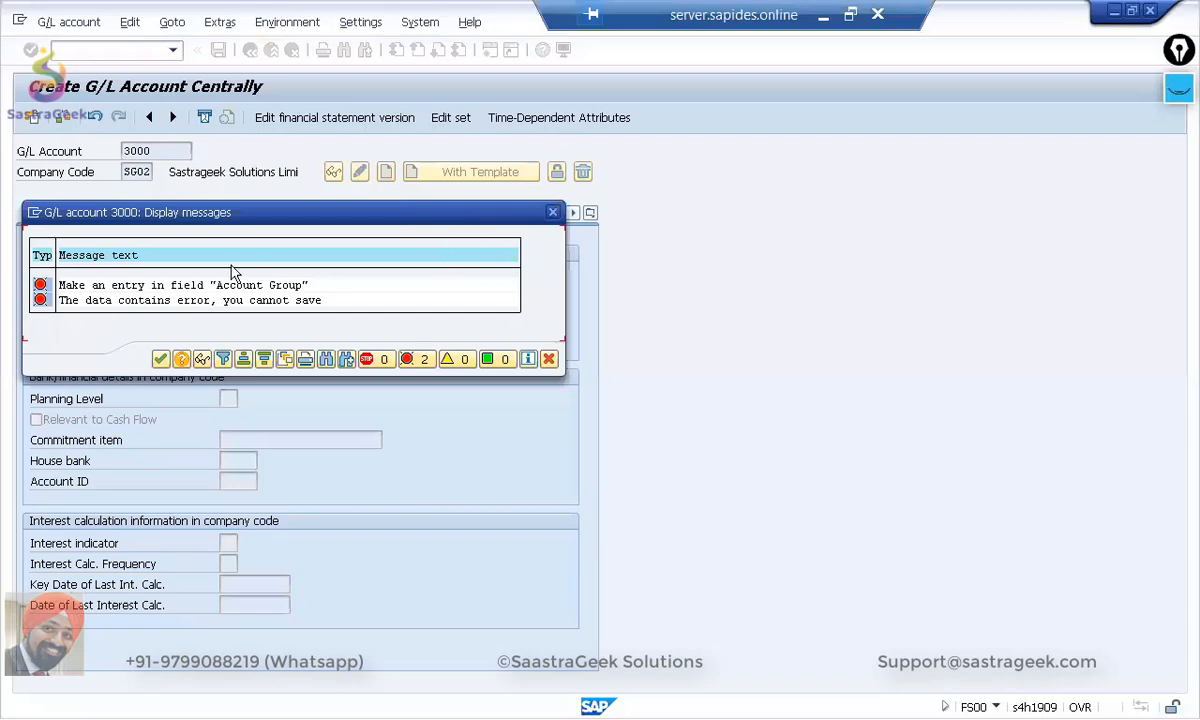
{"action": "left_click", "coordinate": [552, 214]}
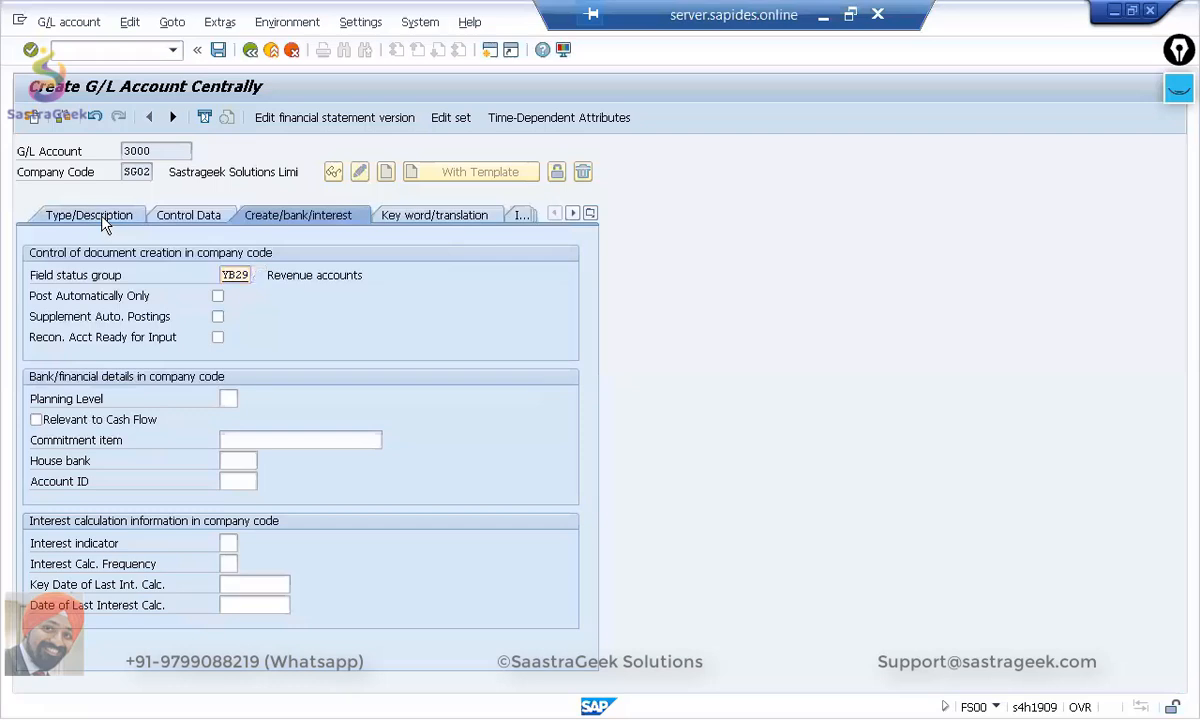
Step: Assign account 3000 to account group REN reenue account
{"action": "left_click", "coordinate": [100, 216]}
{"action": "left_click", "coordinate": [414, 299]}
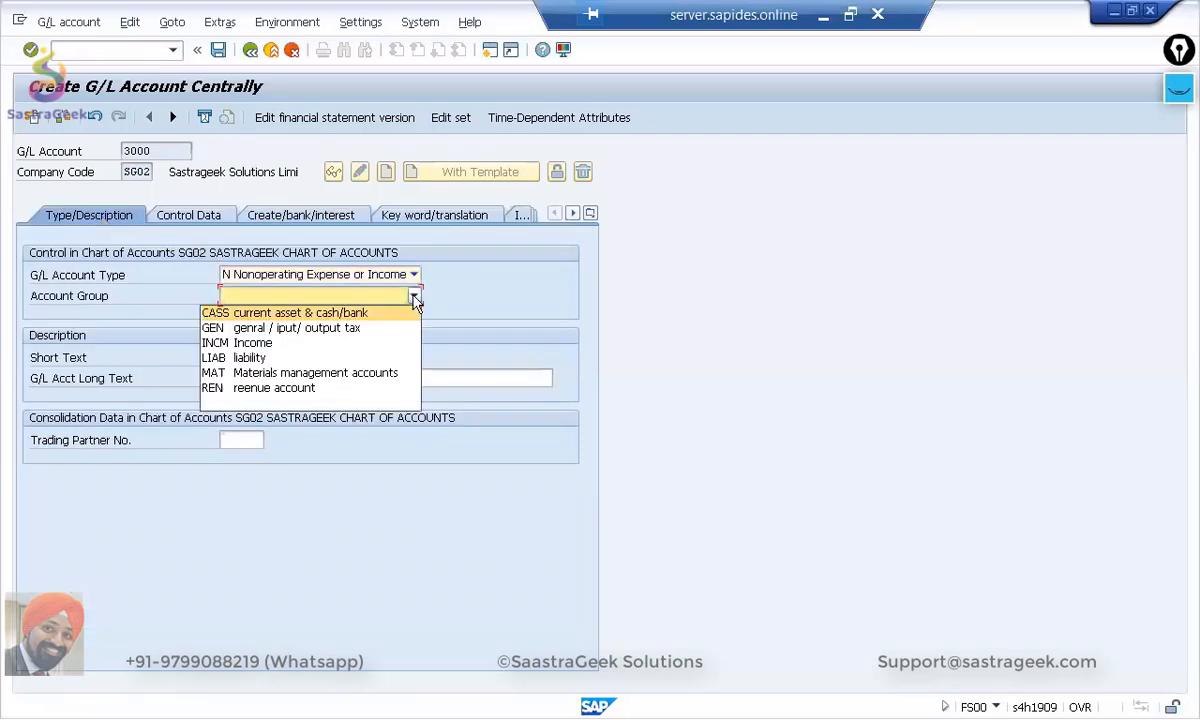
{"action": "left_click", "coordinate": [300, 388]}
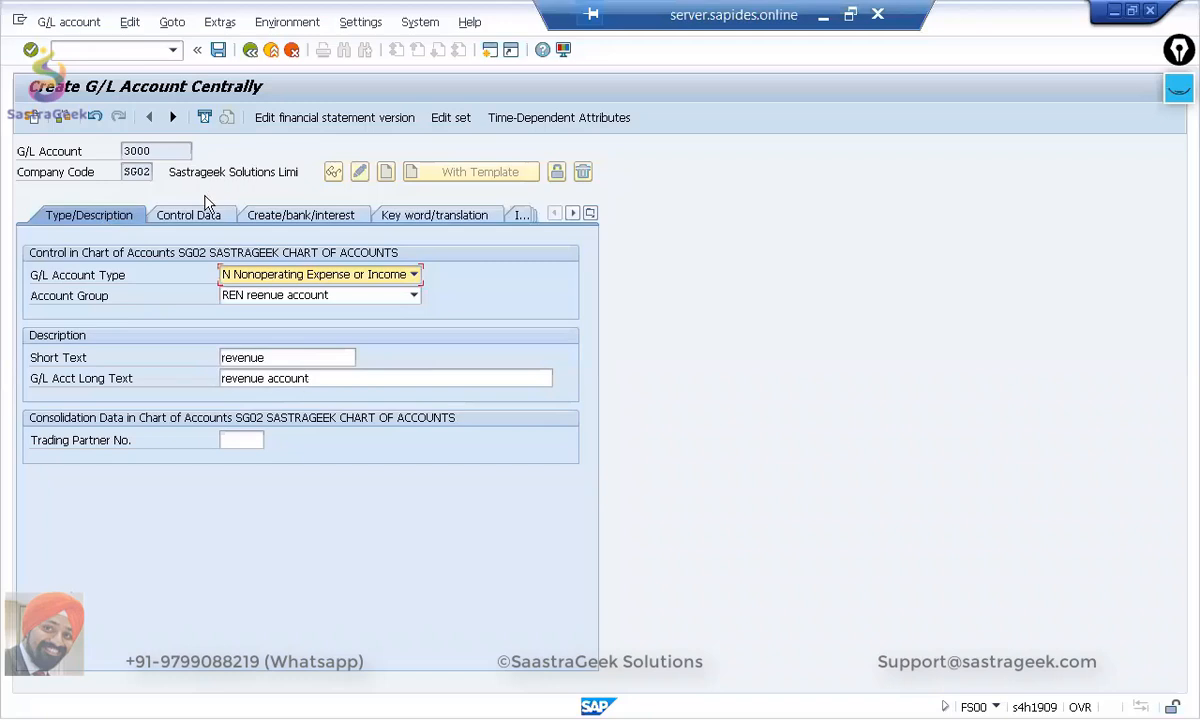
Step: Save revenue account 3000 and consult the handwritten account group notes for the next account
{"action": "left_click", "coordinate": [218, 51]}
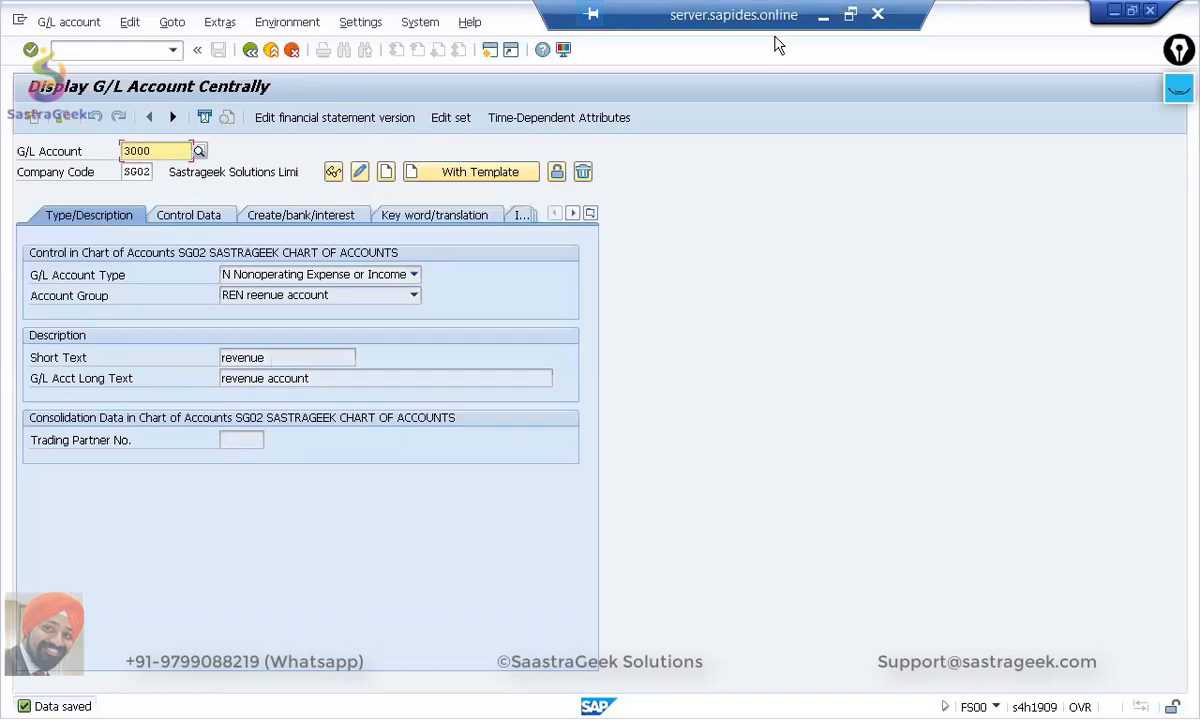
{"action": "left_click", "coordinate": [853, 16]}
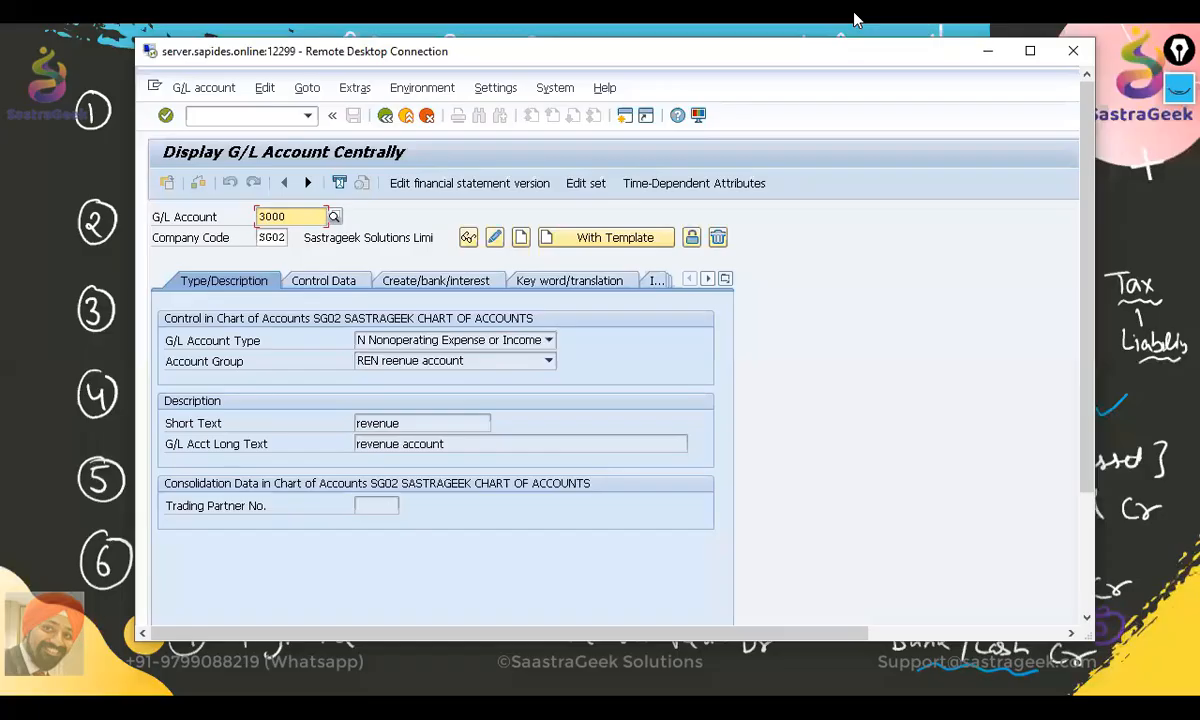
{"action": "left_click", "coordinate": [856, 15]}
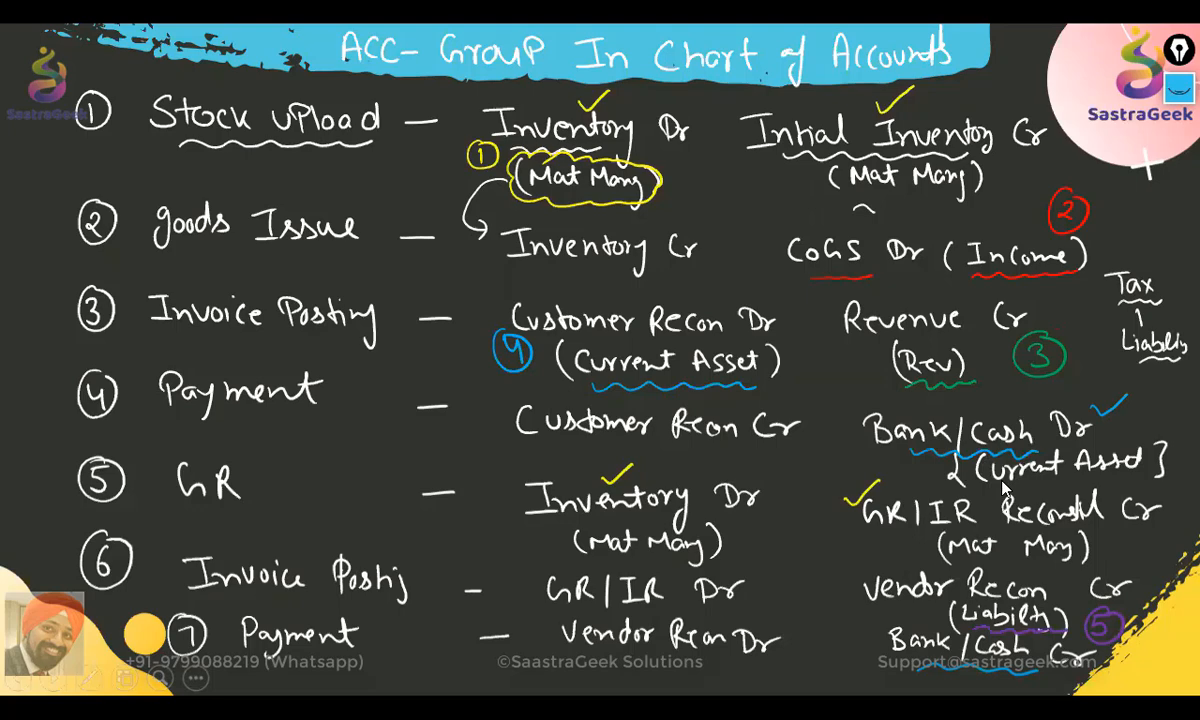
{"action": "key", "text": "alt+Tab"}
{"action": "key", "text": "alt+Tab"}
{"action": "key", "text": "alt+Tab"}
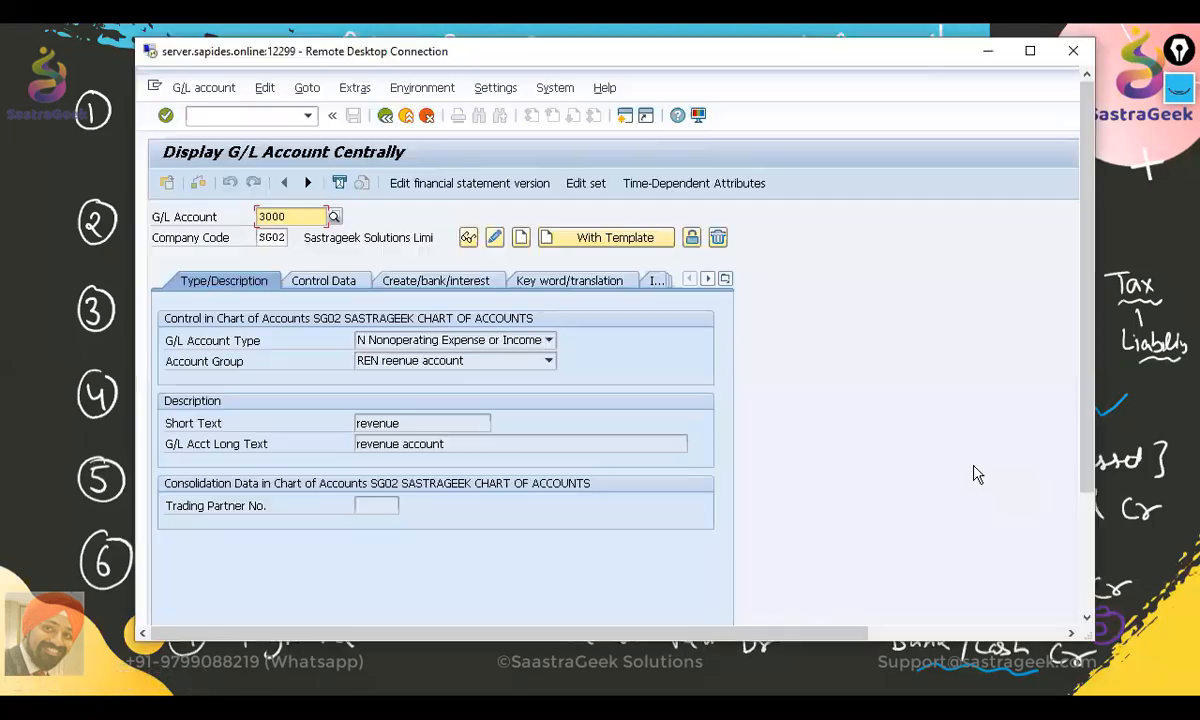
{"action": "left_click", "coordinate": [1031, 55]}
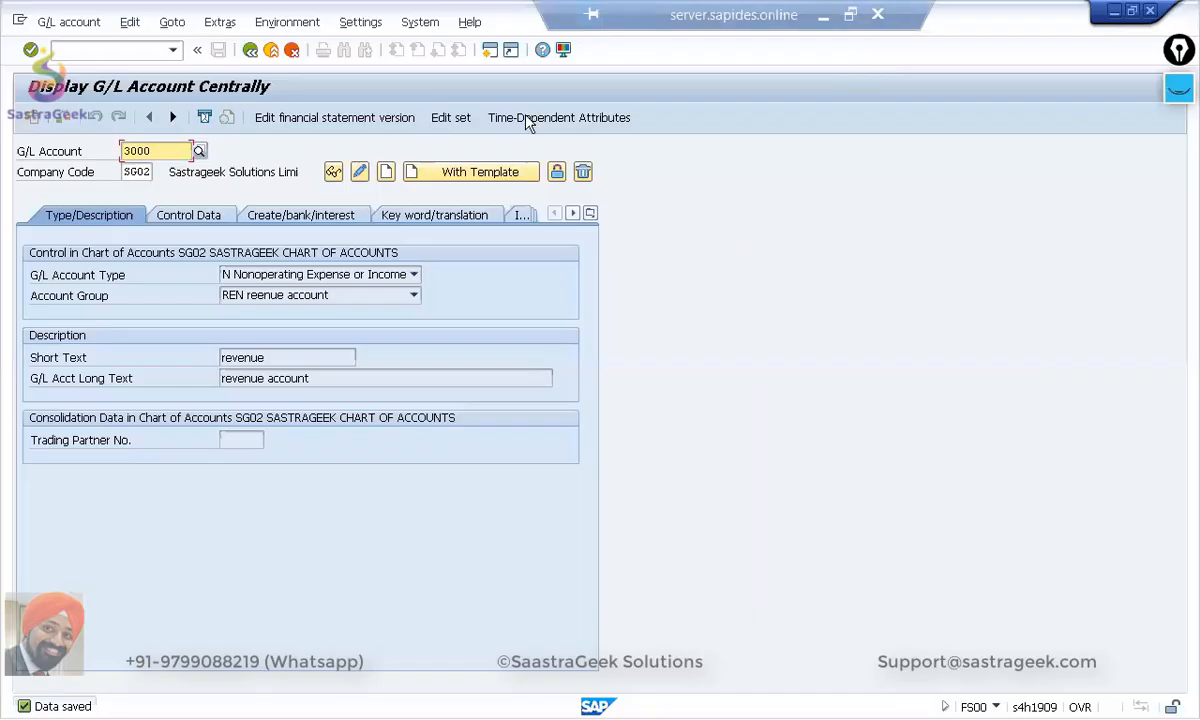
Step: Reopen transaction FS00 and start creating G/L account 4001 in company code SG02
{"action": "left_click", "coordinate": [250, 50]}
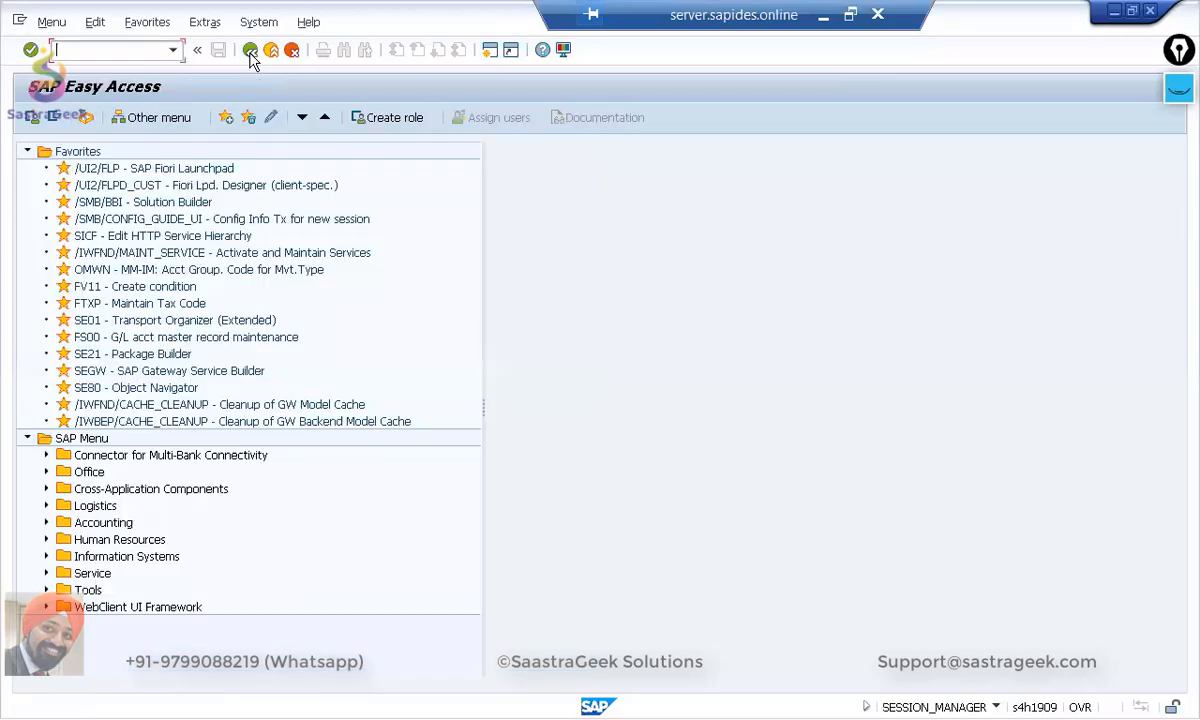
{"action": "type", "text": "fs00"}
{"action": "key", "text": "Return"}
{"action": "left_click_drag", "start_coordinate": [161, 141], "coordinate": [90, 158]}
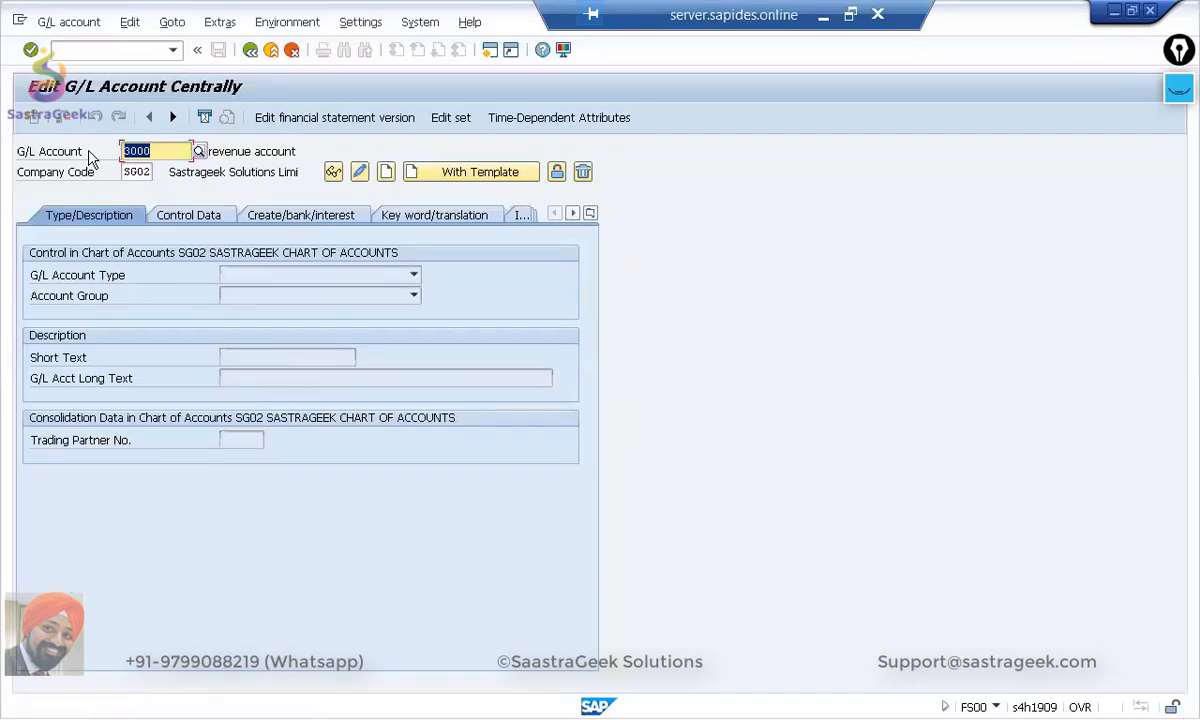
{"action": "type", "text": "40"}
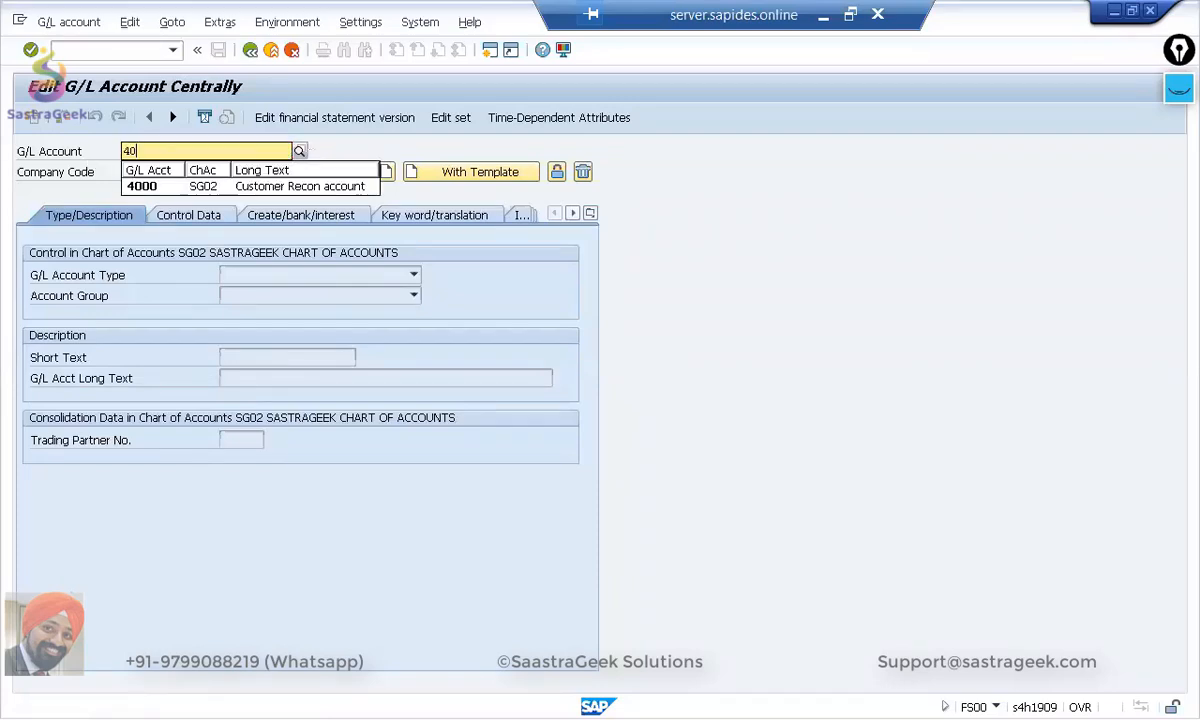
{"action": "type", "text": "0"}
{"action": "type", "text": "1"}
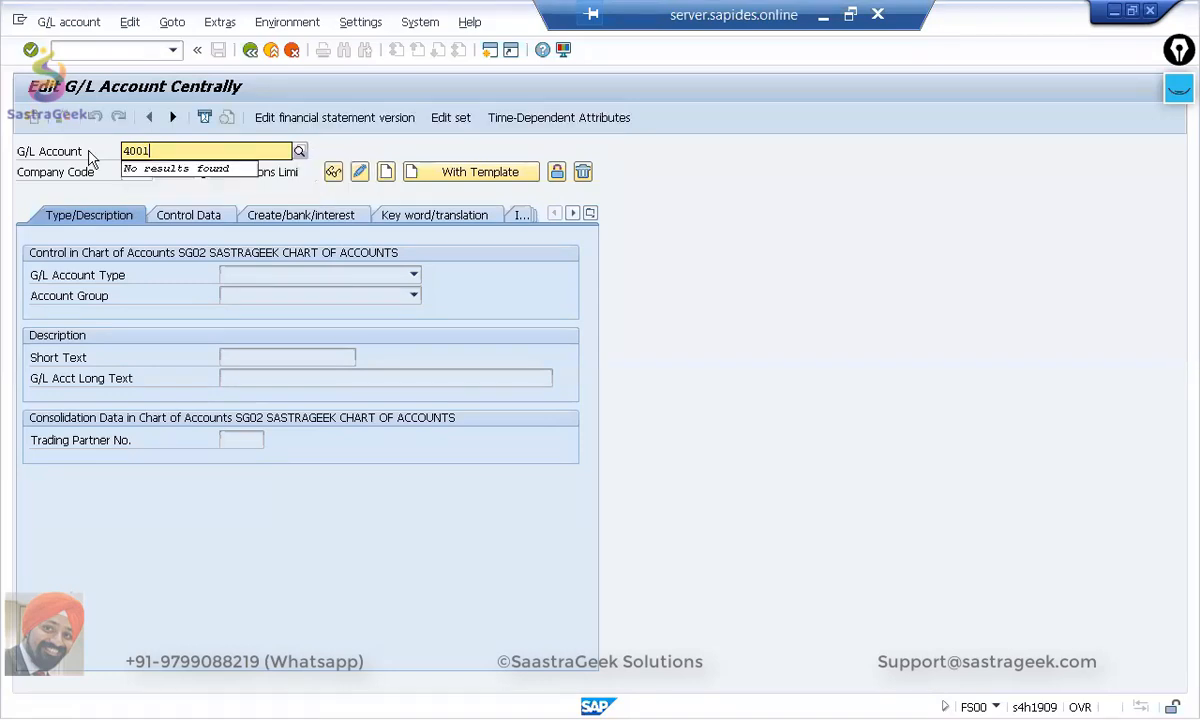
{"action": "key", "text": "Return"}
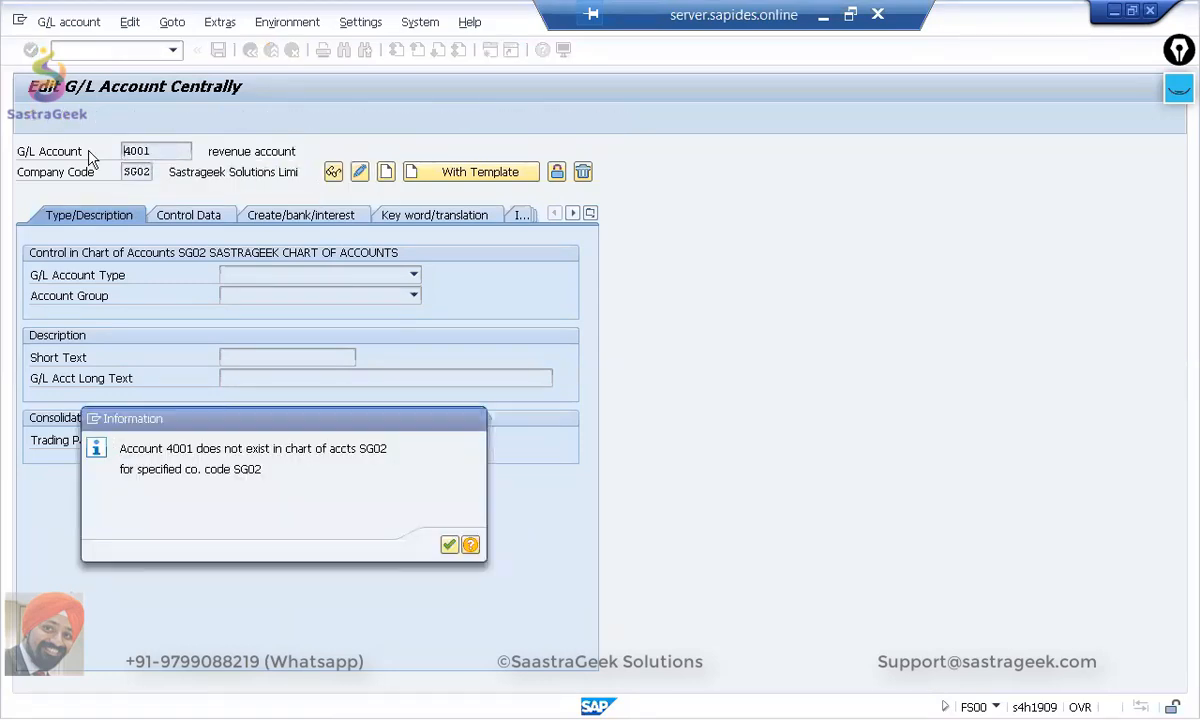
{"action": "key", "text": "Return"}
{"action": "left_click", "coordinate": [386, 173]}
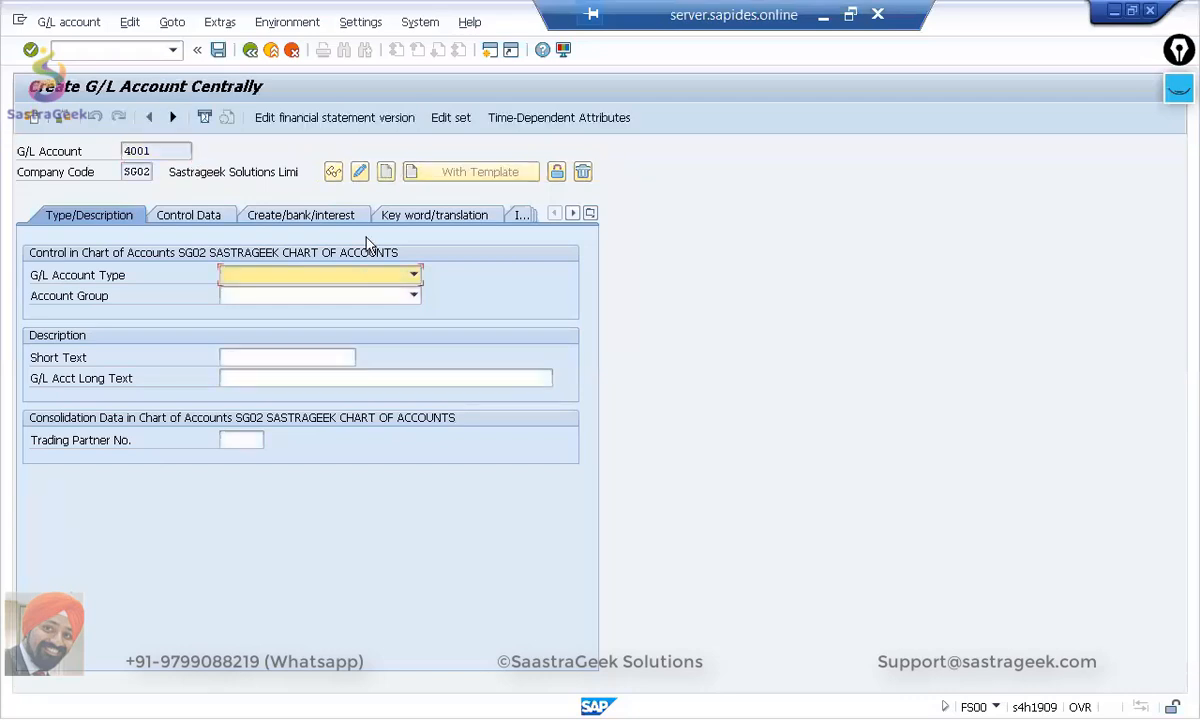
Step: Set account 4001 to type Balance Sheet Account and account group CASS current asset & cash/bank
{"action": "left_click", "coordinate": [415, 276]}
{"action": "left_click", "coordinate": [345, 336]}
{"action": "left_click", "coordinate": [414, 296]}
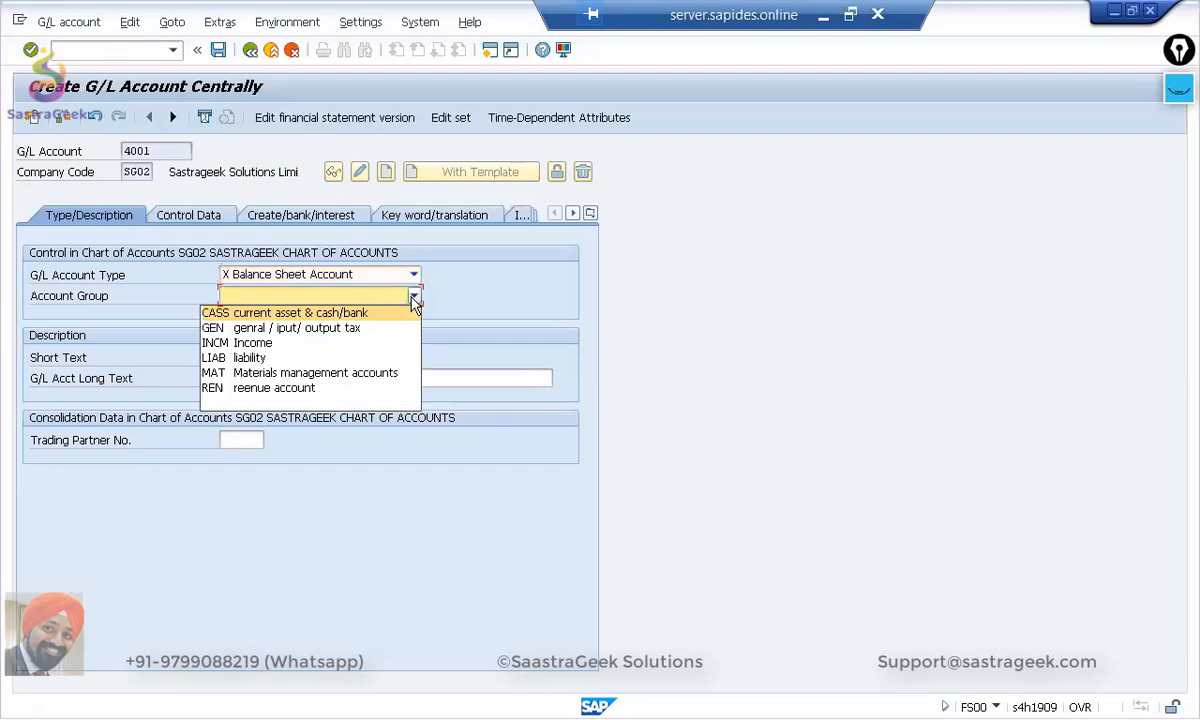
{"action": "left_click", "coordinate": [362, 320]}
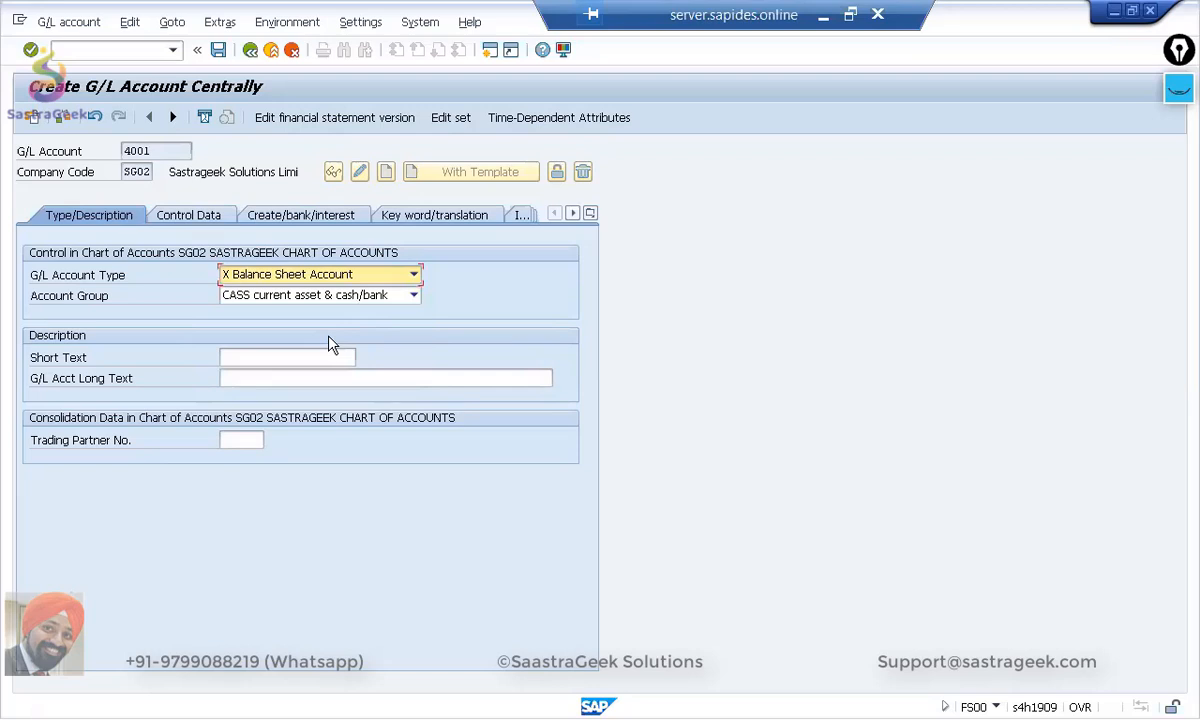
Step: Describe account 4001 with the short text "Wels Fargo" and the long text "Wels Fargo bank Account"
{"action": "left_click", "coordinate": [298, 357]}
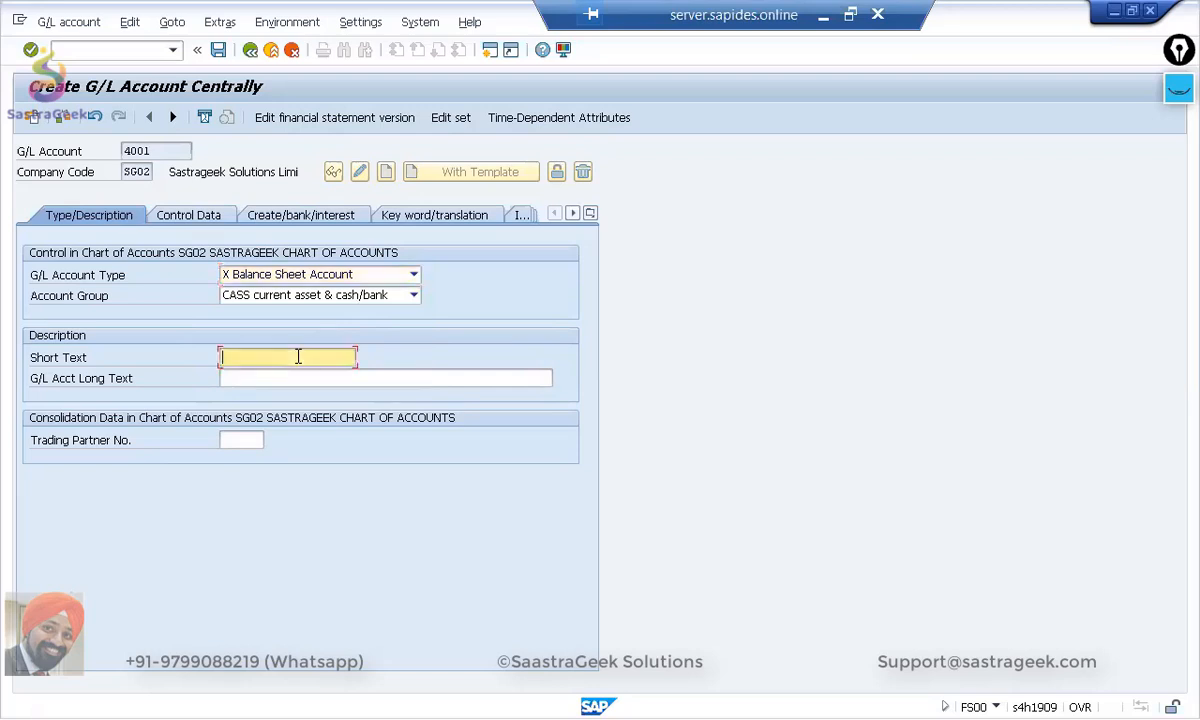
{"action": "key", "text": "BackSpace"}
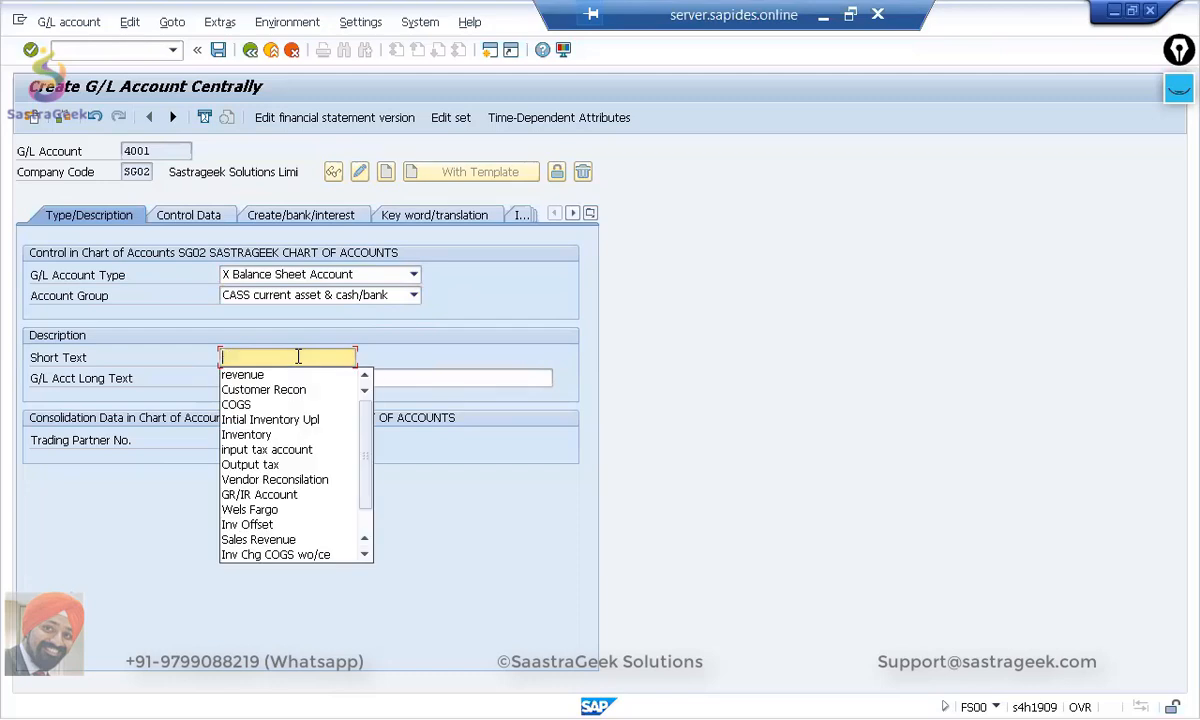
{"action": "type", "text": "ban"}
{"action": "key", "text": "BackSpace"}
{"action": "key", "text": "BackSpace"}
{"action": "key", "text": "BackSpace"}
{"action": "type", "text": "we"}
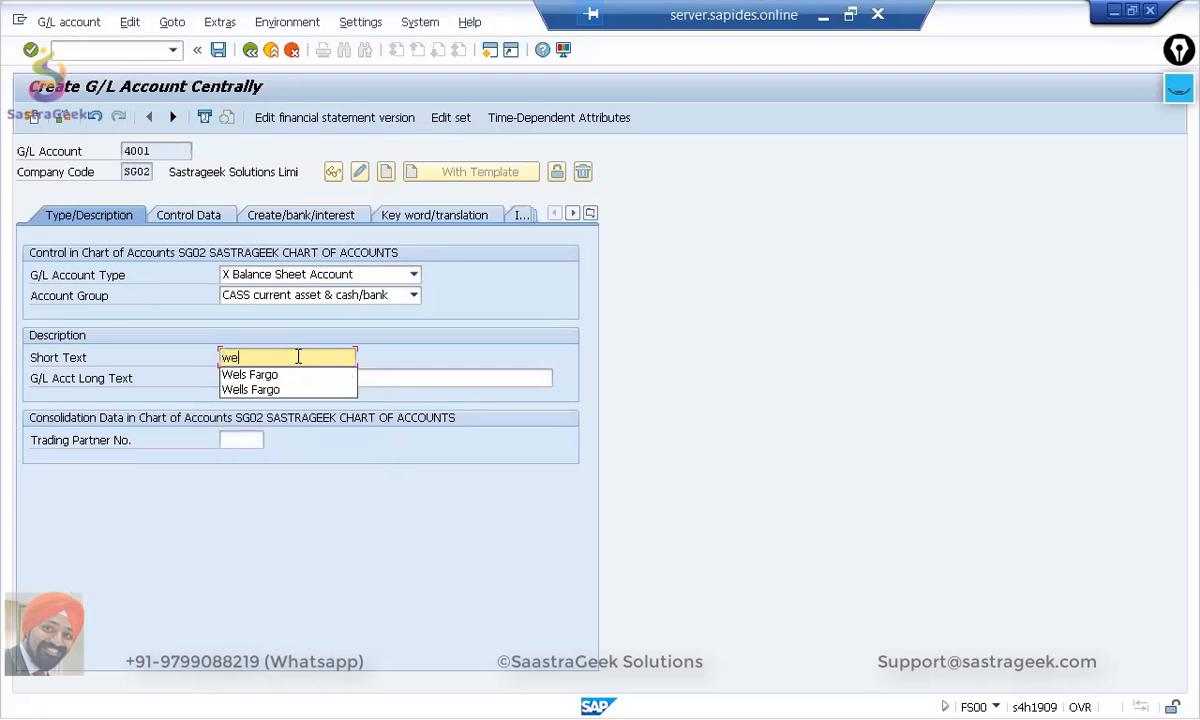
{"action": "left_click", "coordinate": [258, 374]}
{"action": "left_click", "coordinate": [266, 378]}
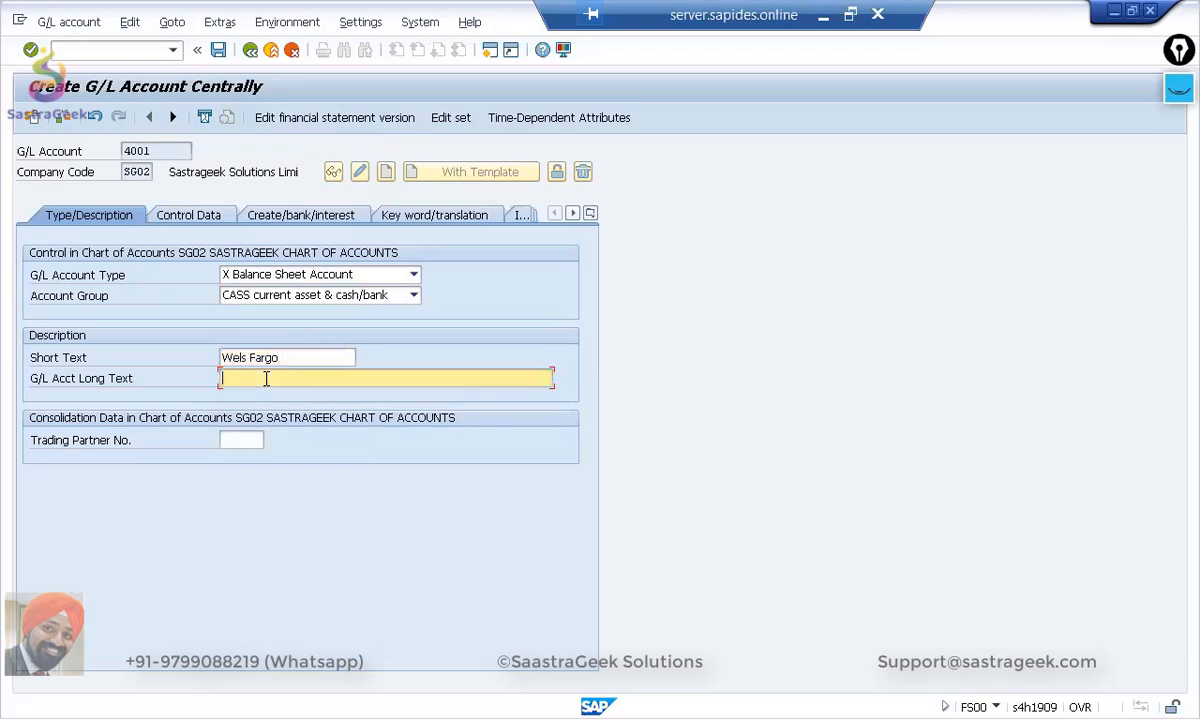
{"action": "type", "text": "w"}
{"action": "type", "text": "ell"}
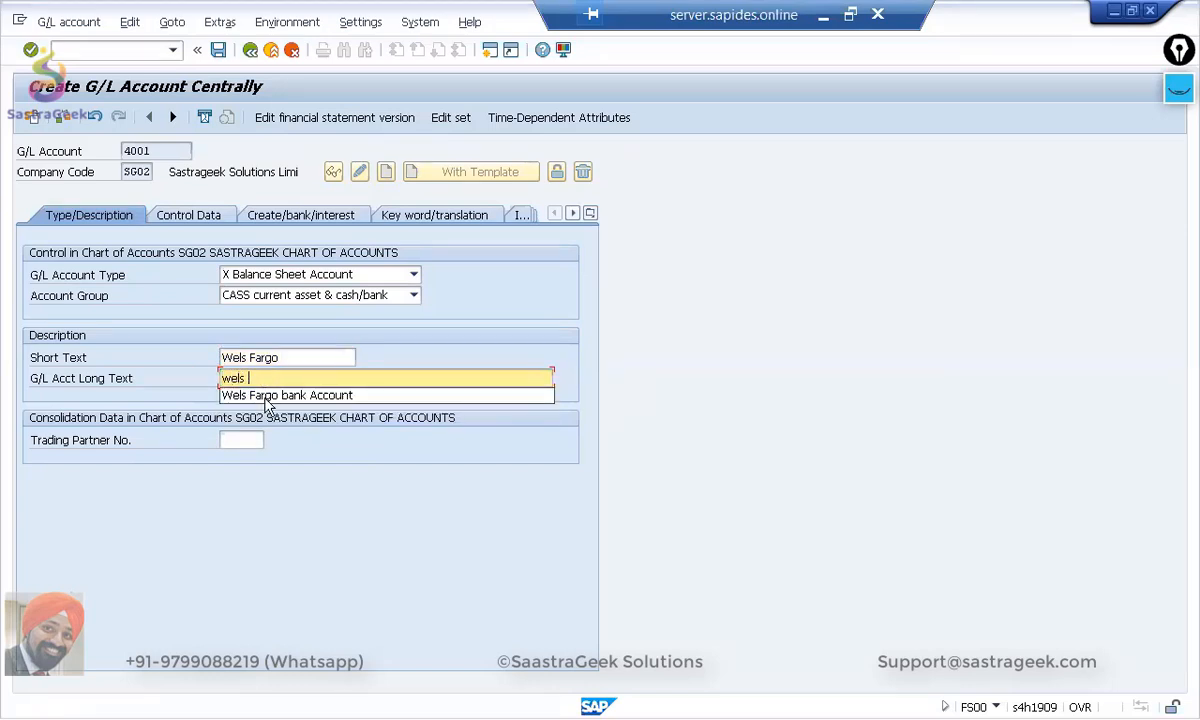
{"action": "left_click", "coordinate": [270, 395]}
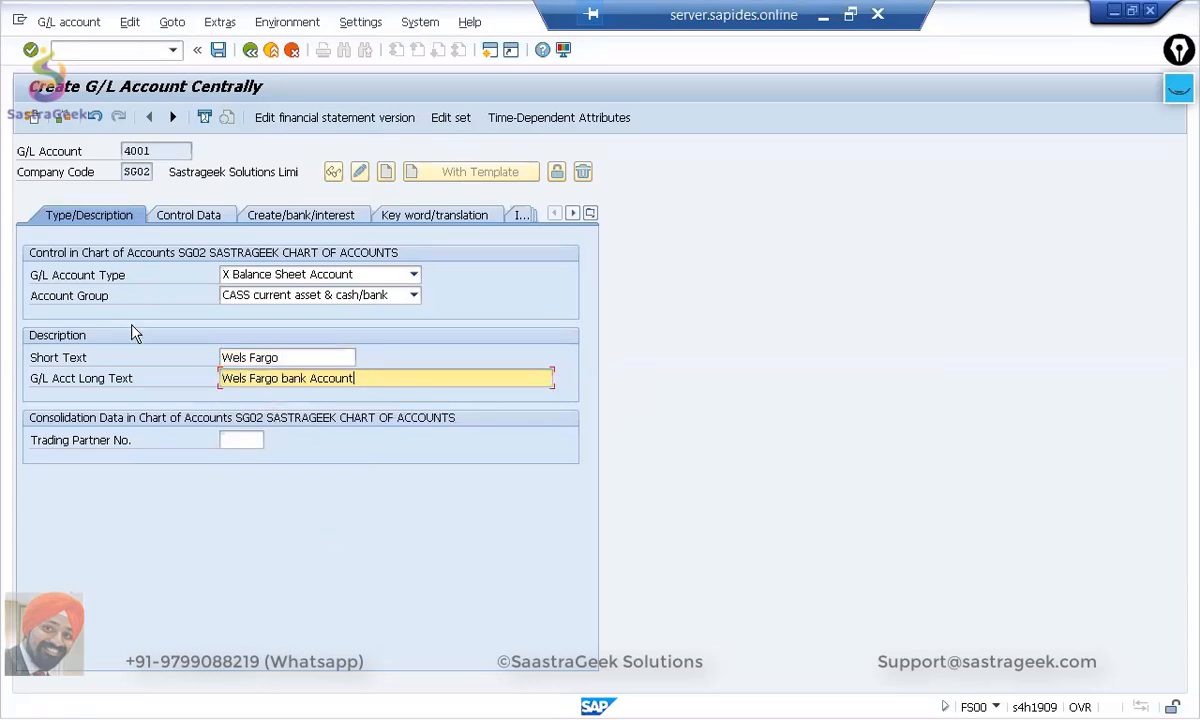
{"action": "key", "text": "Return"}
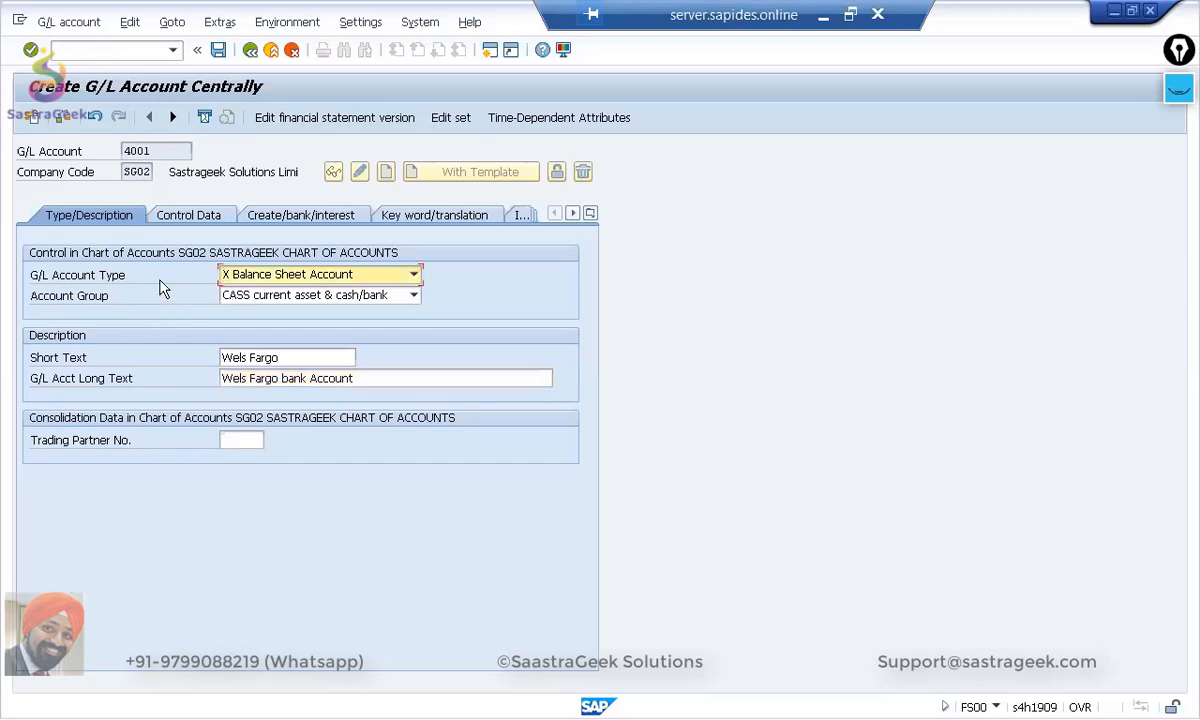
Step: Assign field status group YB09 Bank accounts (obligatory due date) to account 4001 and save the account despite warnings
{"action": "left_click", "coordinate": [184, 217]}
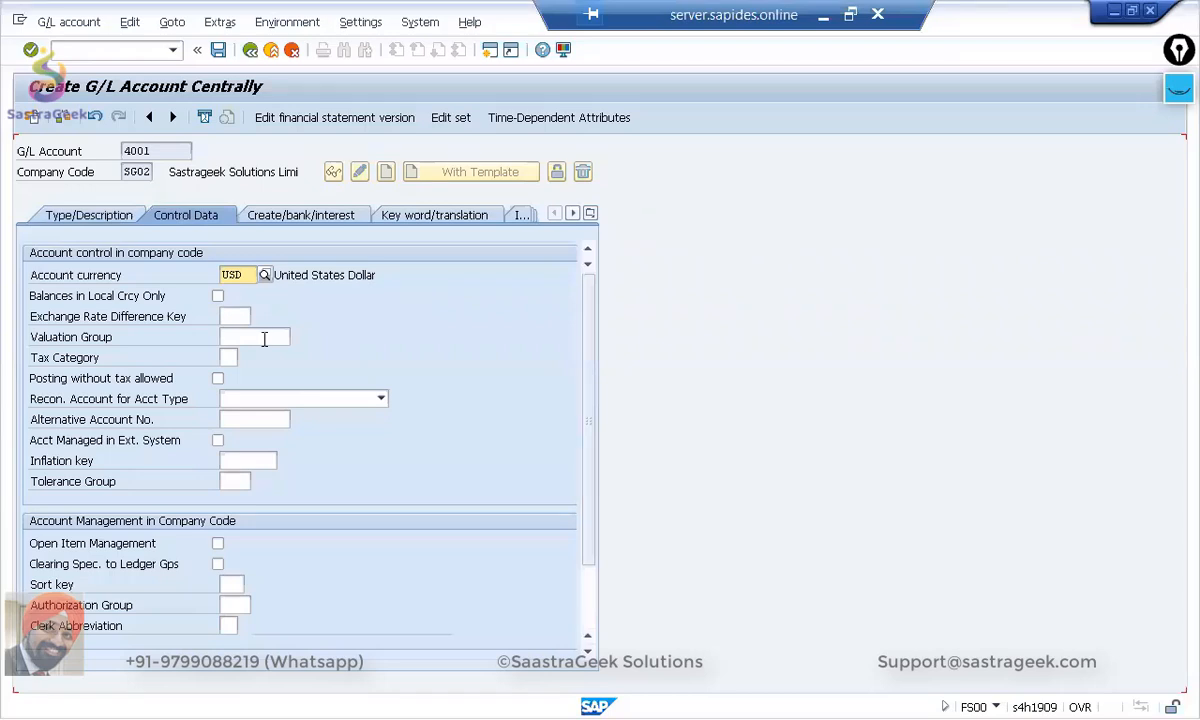
{"action": "left_click", "coordinate": [299, 215]}
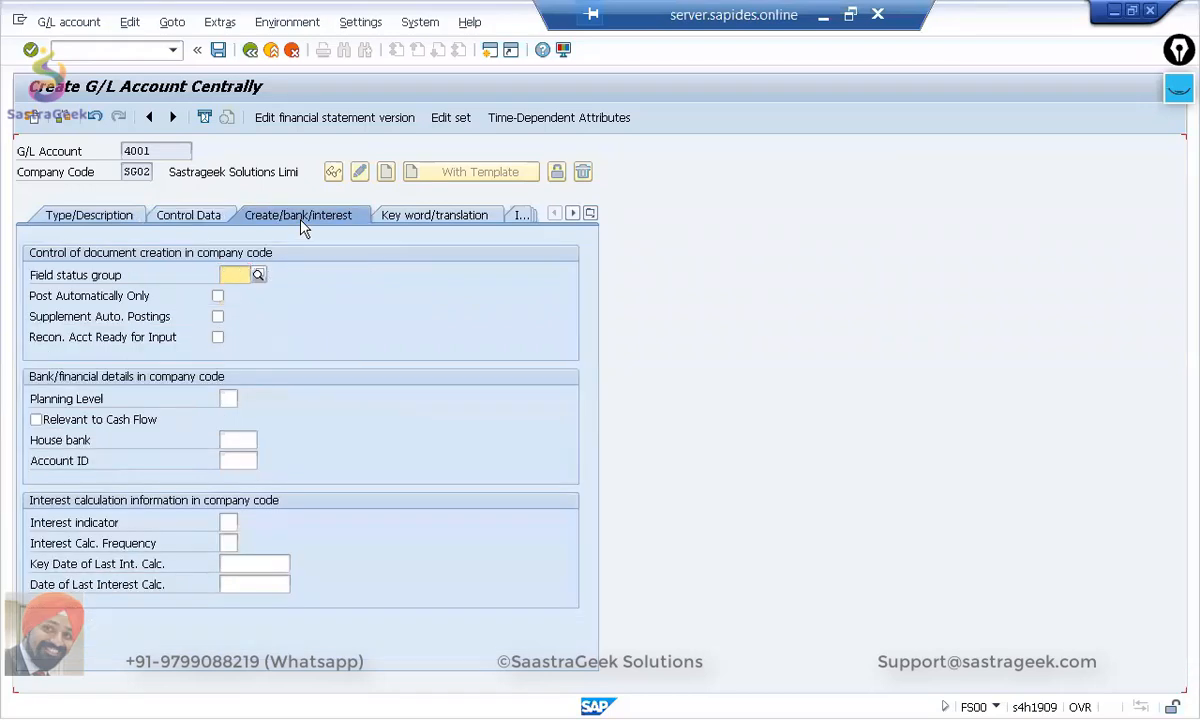
{"action": "left_click", "coordinate": [257, 276]}
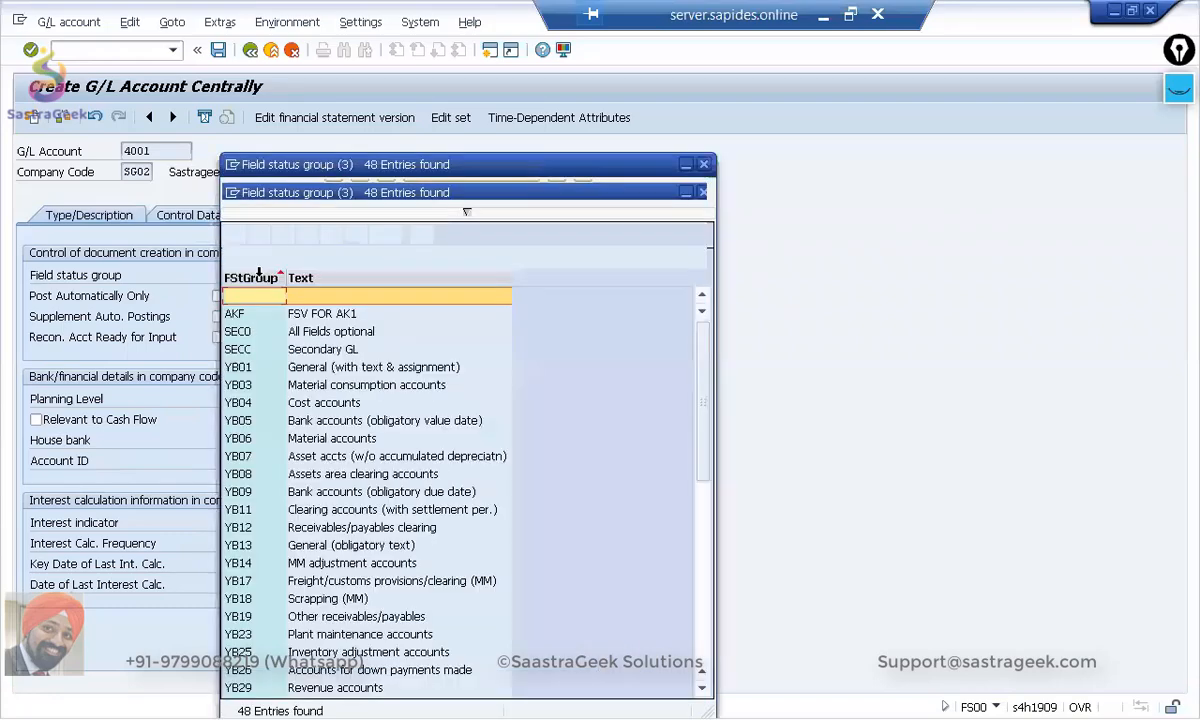
{"action": "left_click_drag", "start_coordinate": [537, 170], "coordinate": [529, 81]}
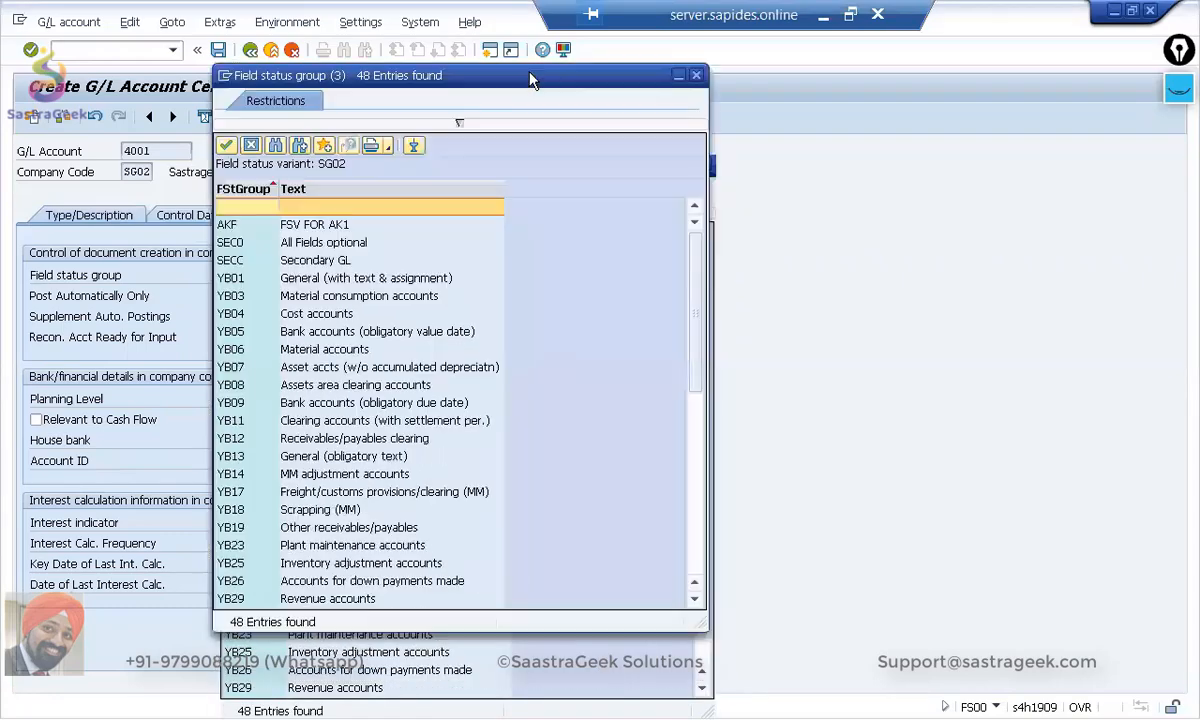
{"action": "left_click", "coordinate": [320, 405]}
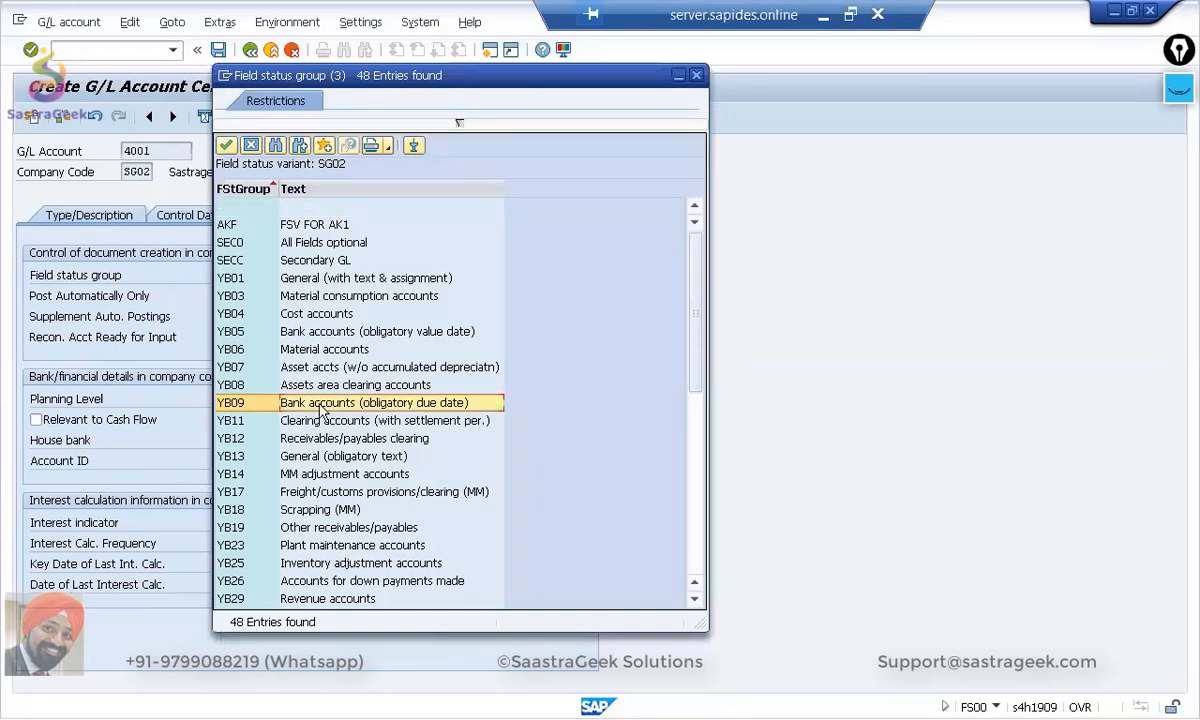
{"action": "double_click", "coordinate": [320, 405]}
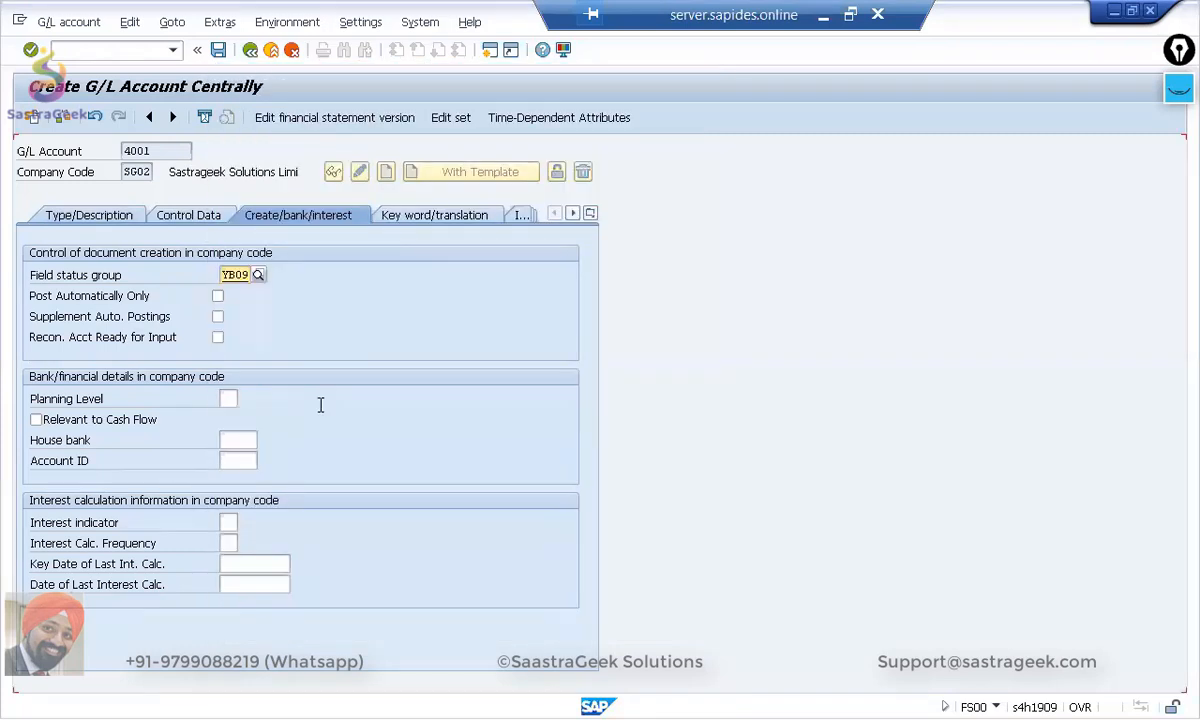
{"action": "left_click", "coordinate": [219, 55]}
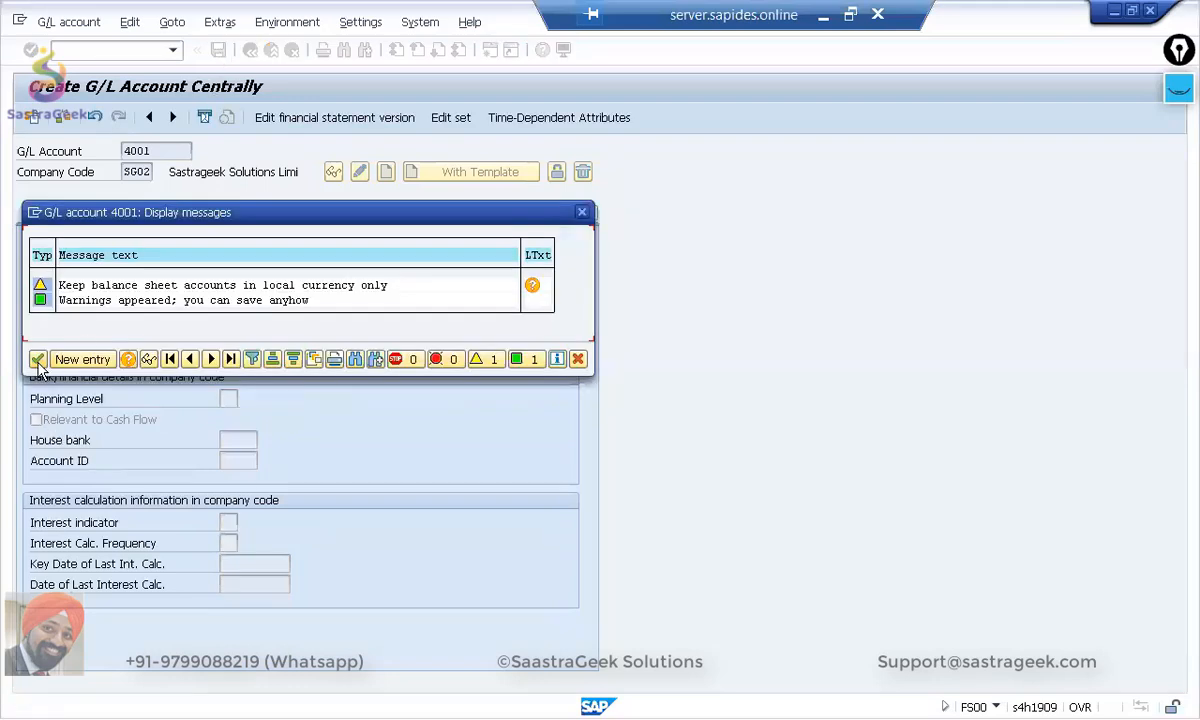
{"action": "left_click", "coordinate": [37, 359]}
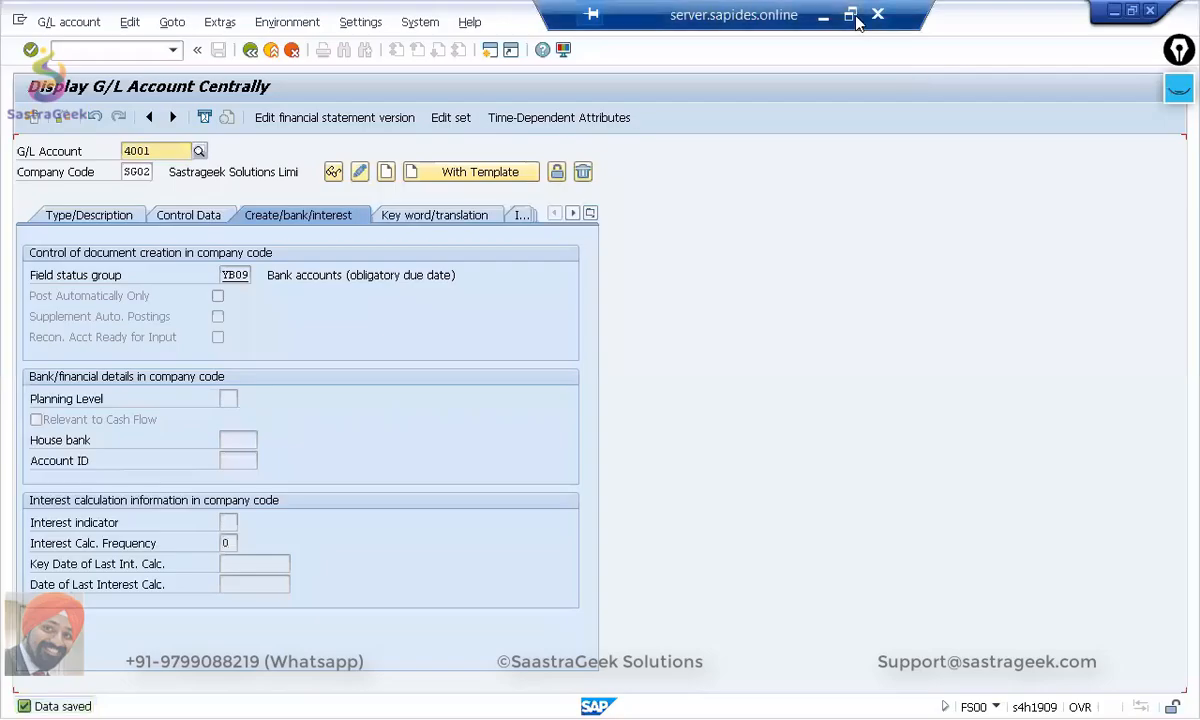
Step: Restart transaction FS00 and check the account group notes for the account that follows the bank account
{"action": "left_click", "coordinate": [823, 15]}
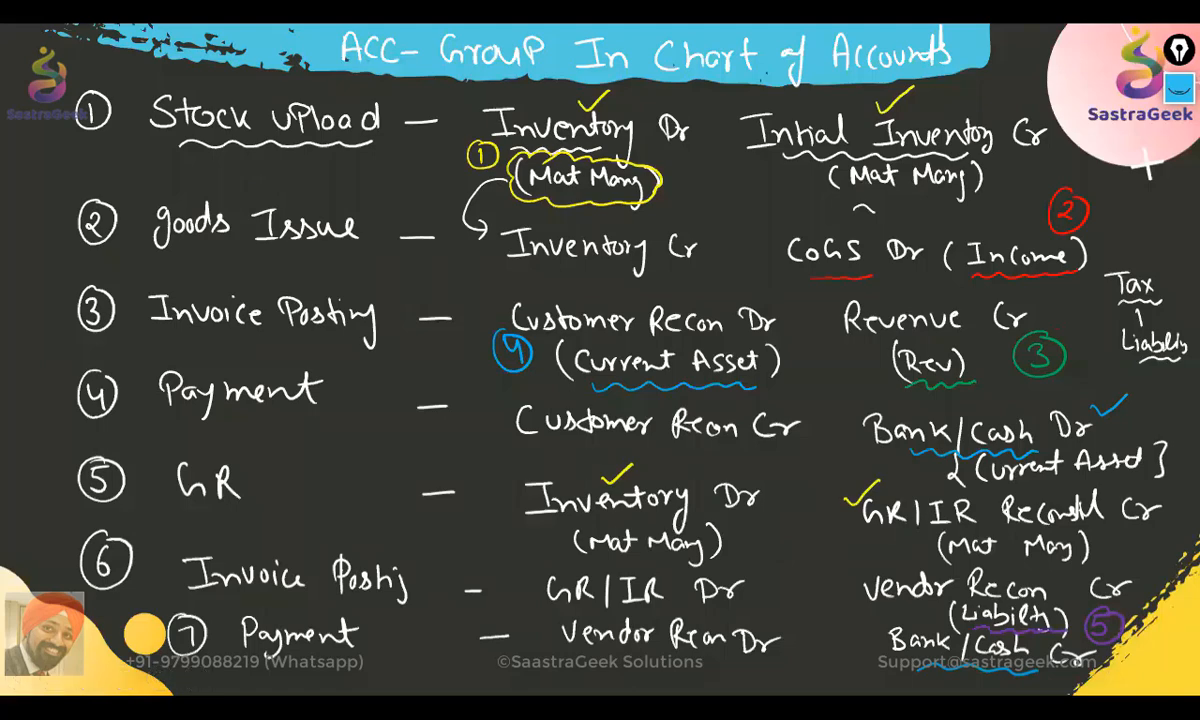
{"action": "key", "text": "alt+Tab"}
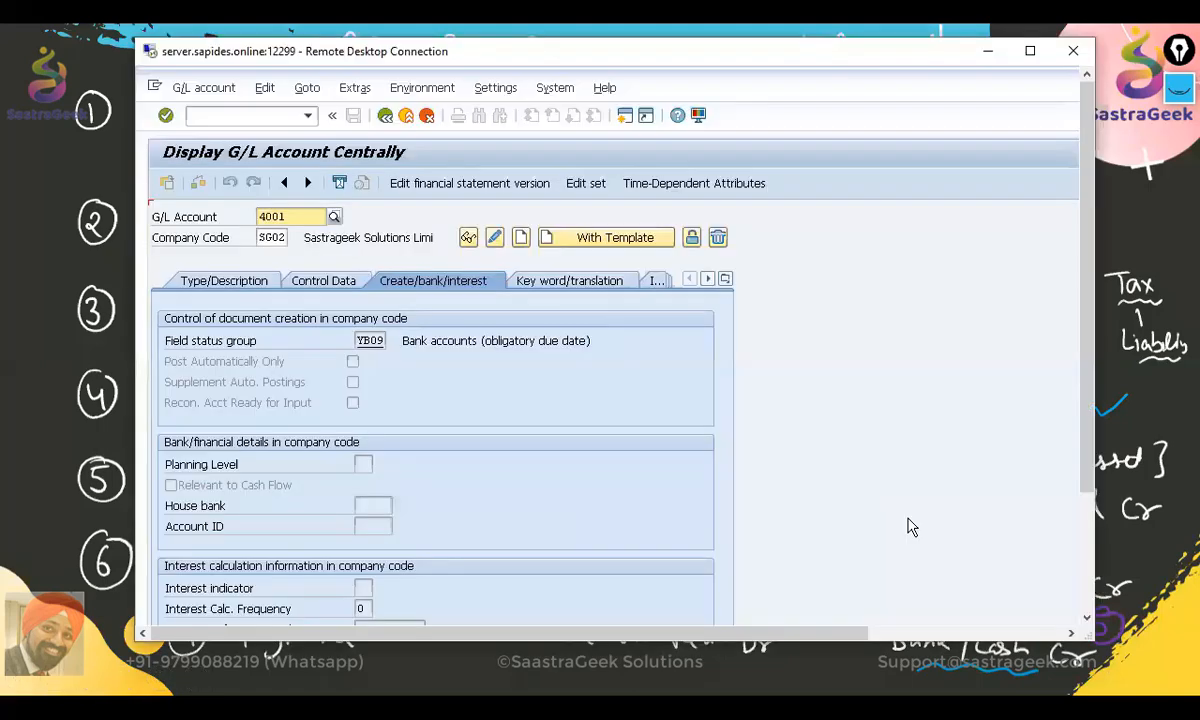
{"action": "left_click", "coordinate": [1029, 51]}
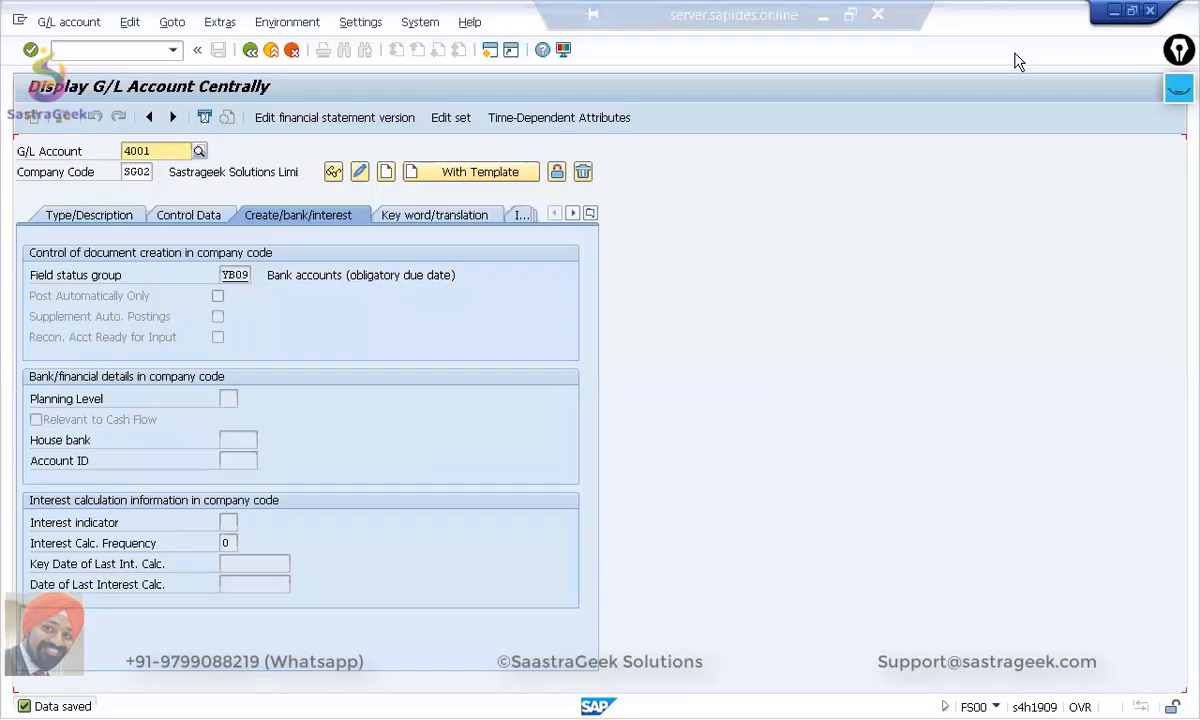
{"action": "left_click", "coordinate": [251, 52]}
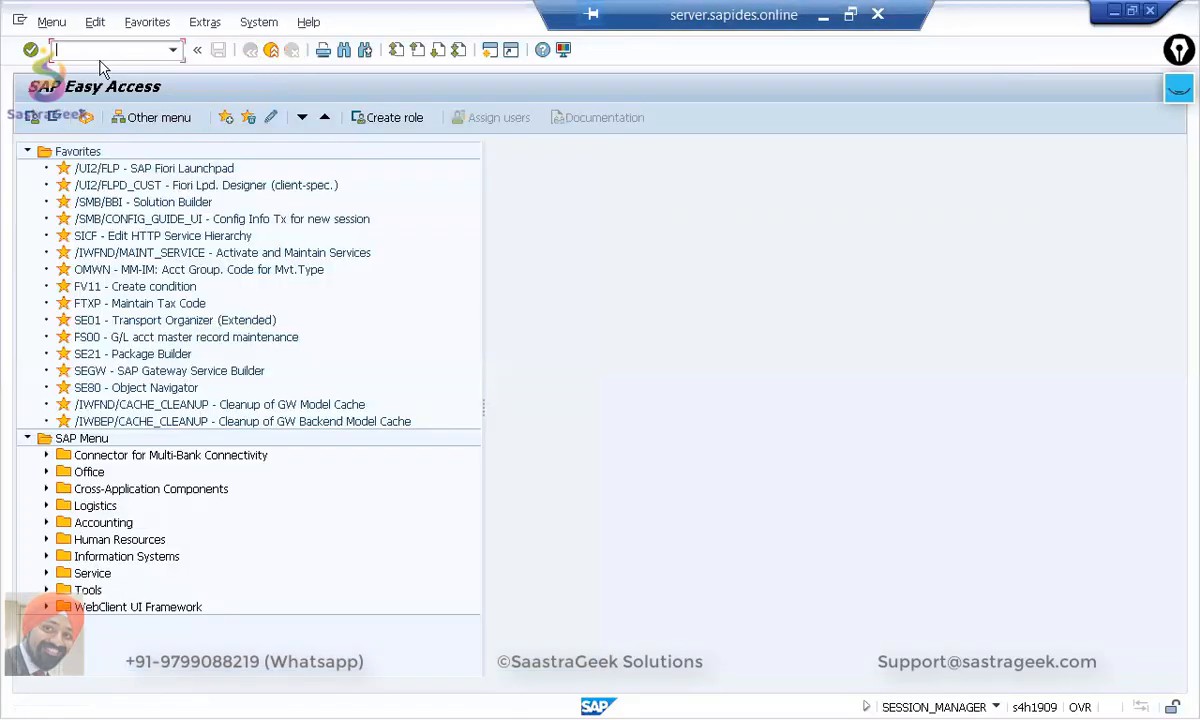
{"action": "type", "text": "fs00"}
{"action": "key", "text": "Return"}
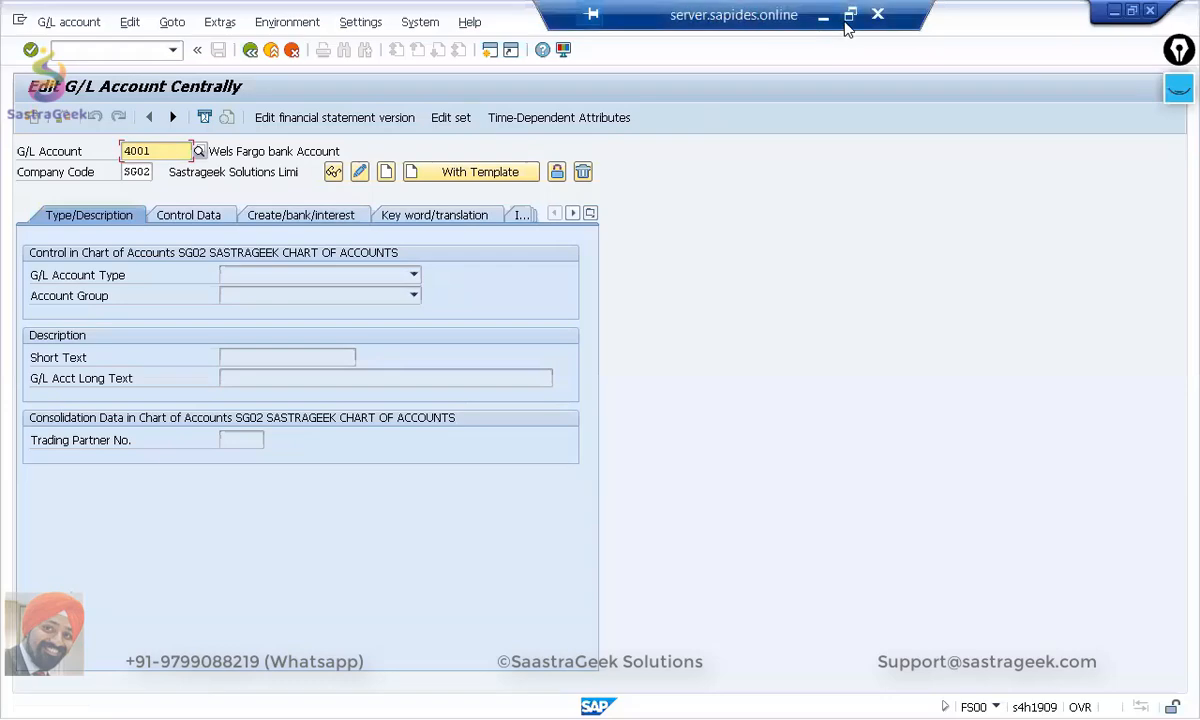
{"action": "left_click", "coordinate": [849, 16]}
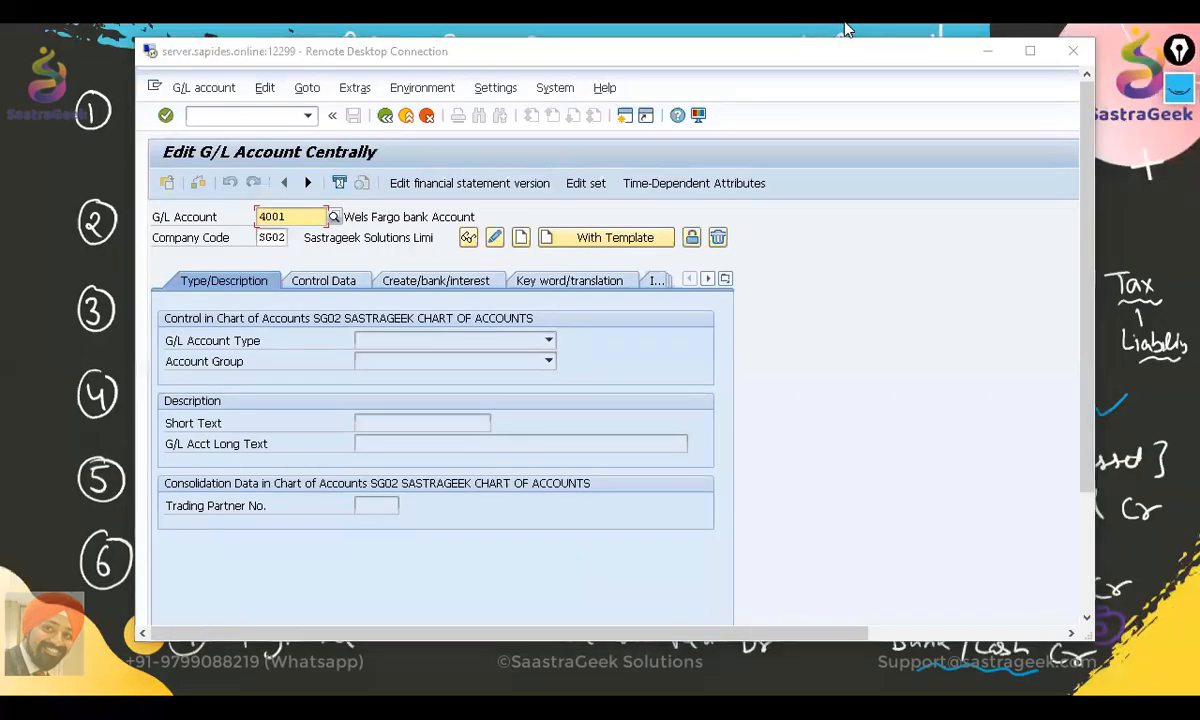
{"action": "left_click", "coordinate": [988, 50]}
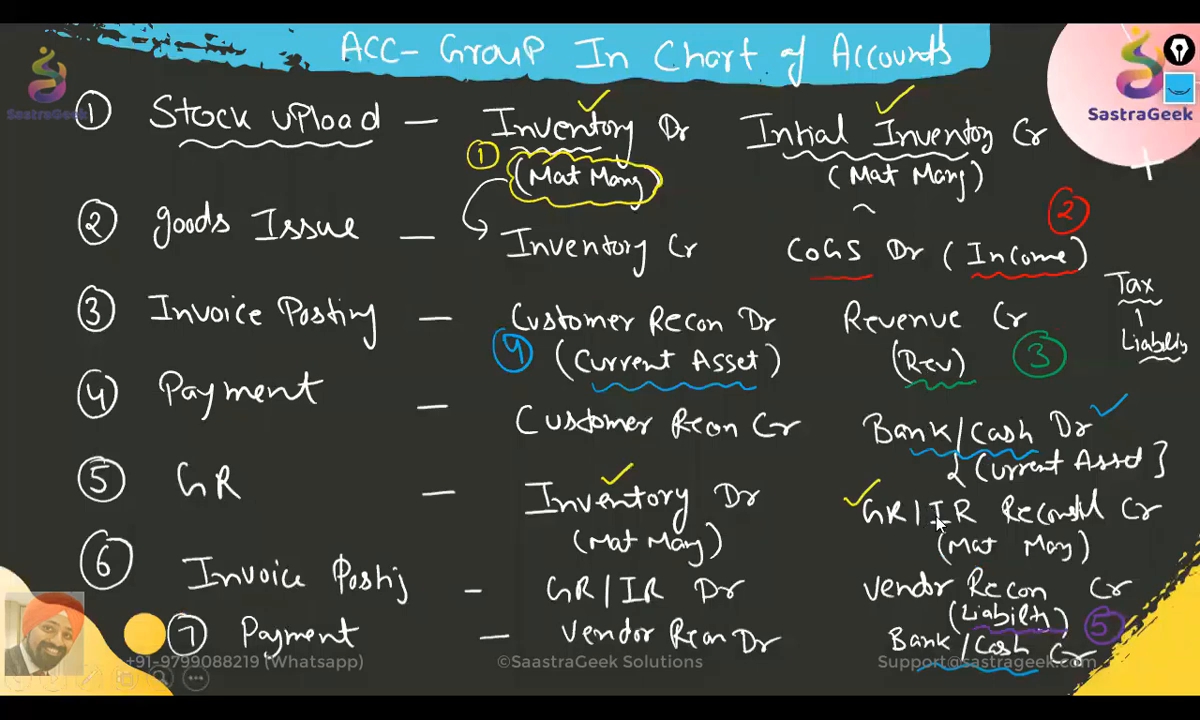
Step: Return to the SAP session and start creating G/L account 1002 in company code SG02
{"action": "key", "text": "alt+Tab"}
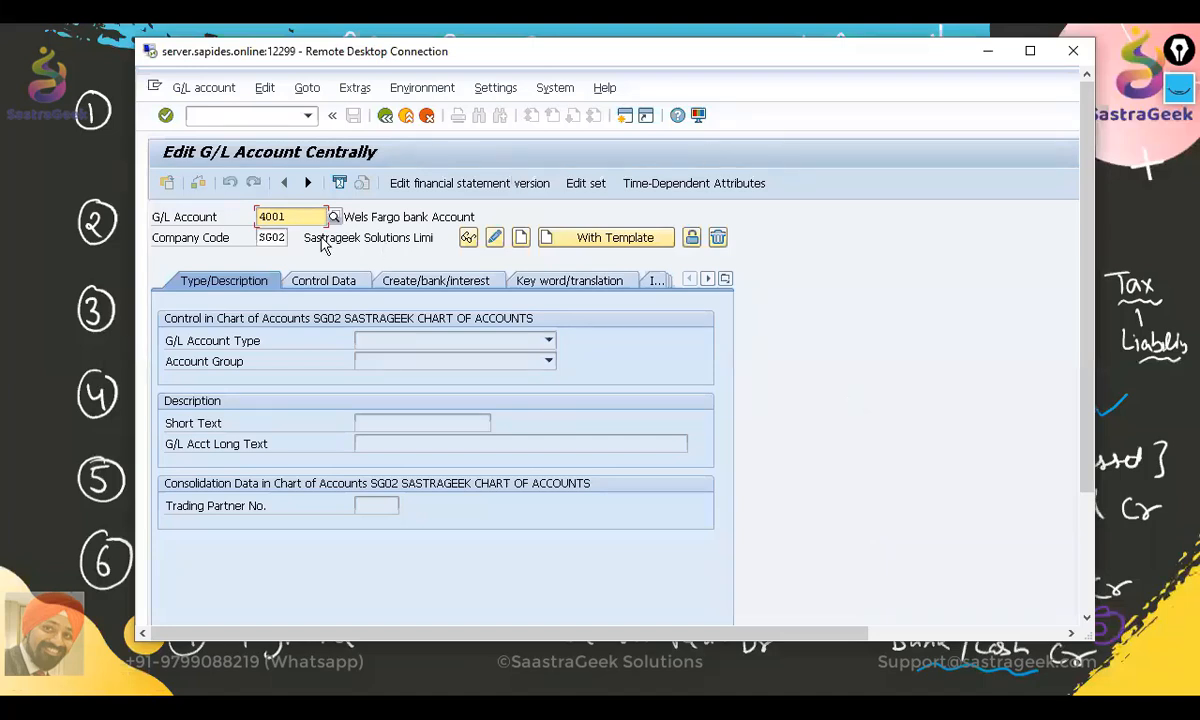
{"action": "key", "text": "ctrl+a"}
{"action": "type", "text": "1002"}
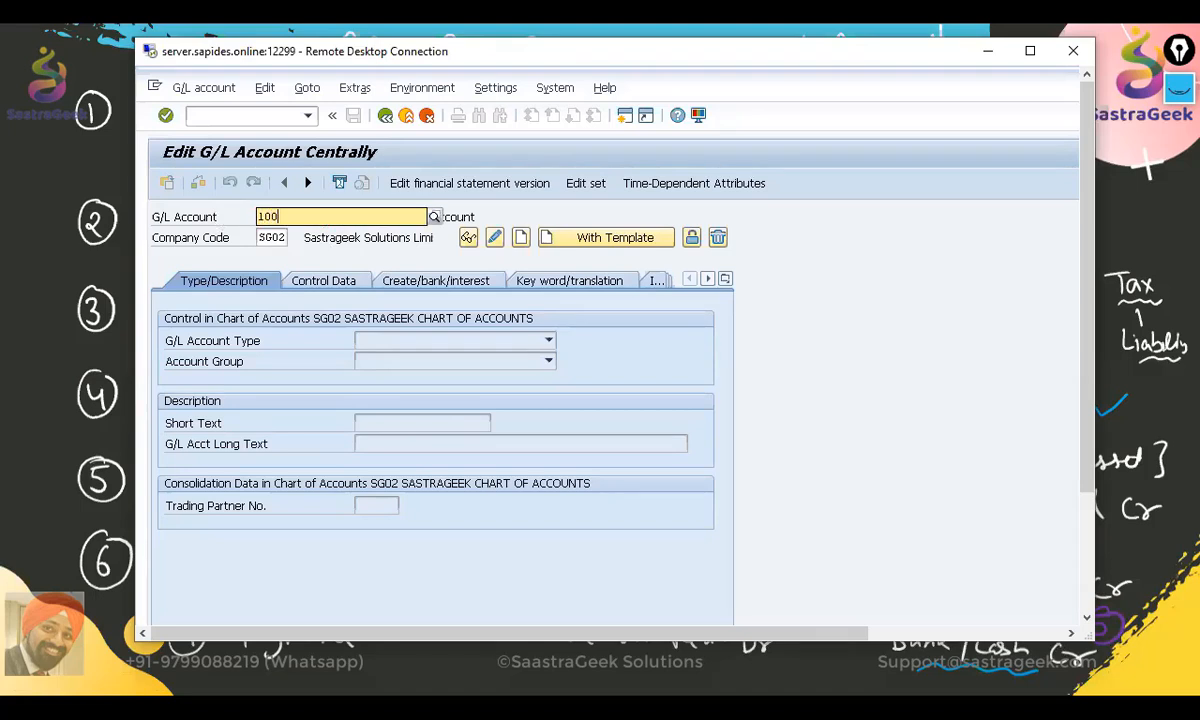
{"action": "key", "text": "Return"}
{"action": "key", "text": "Return"}
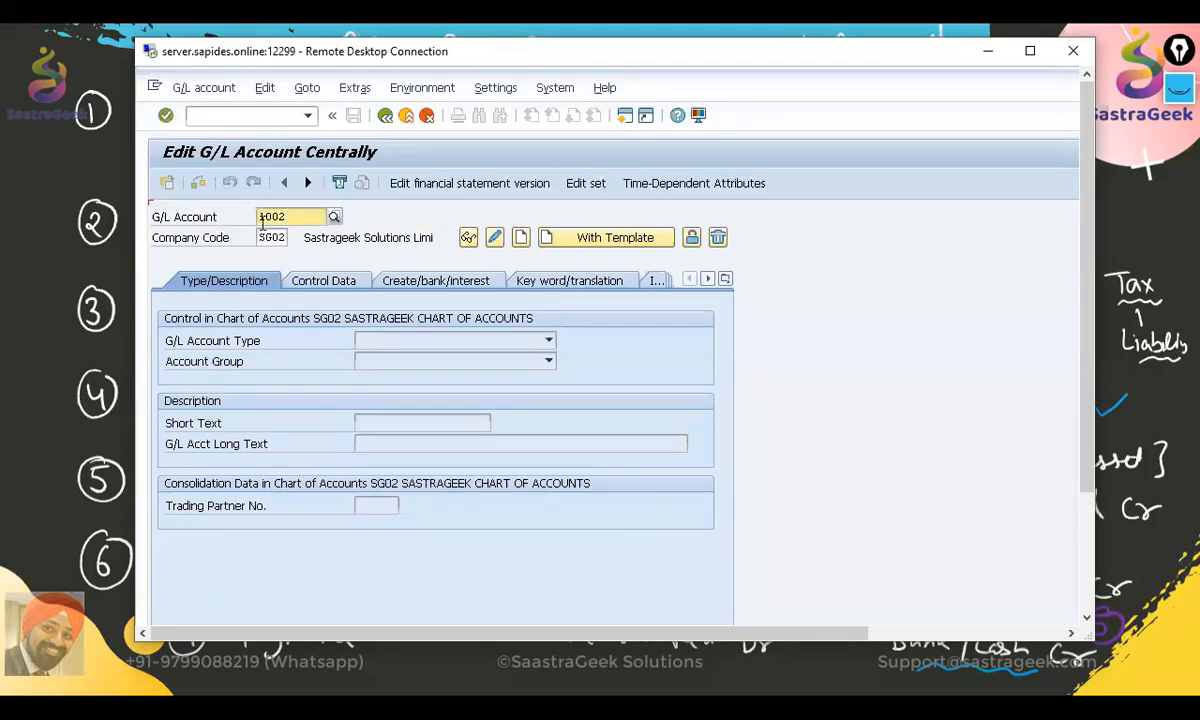
{"action": "left_click", "coordinate": [519, 238]}
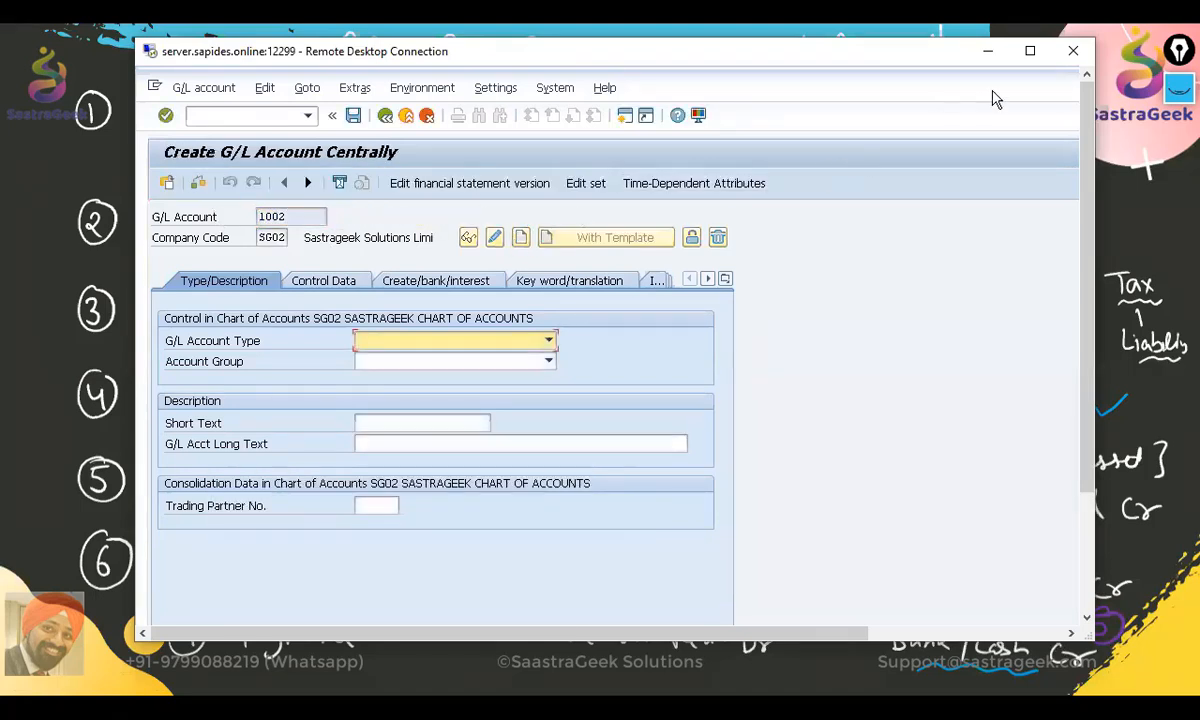
Step: Set account 1002 to type Balance Sheet Account and account group MAT Materials management accounts
{"action": "left_click", "coordinate": [1033, 52]}
{"action": "left_click", "coordinate": [414, 276]}
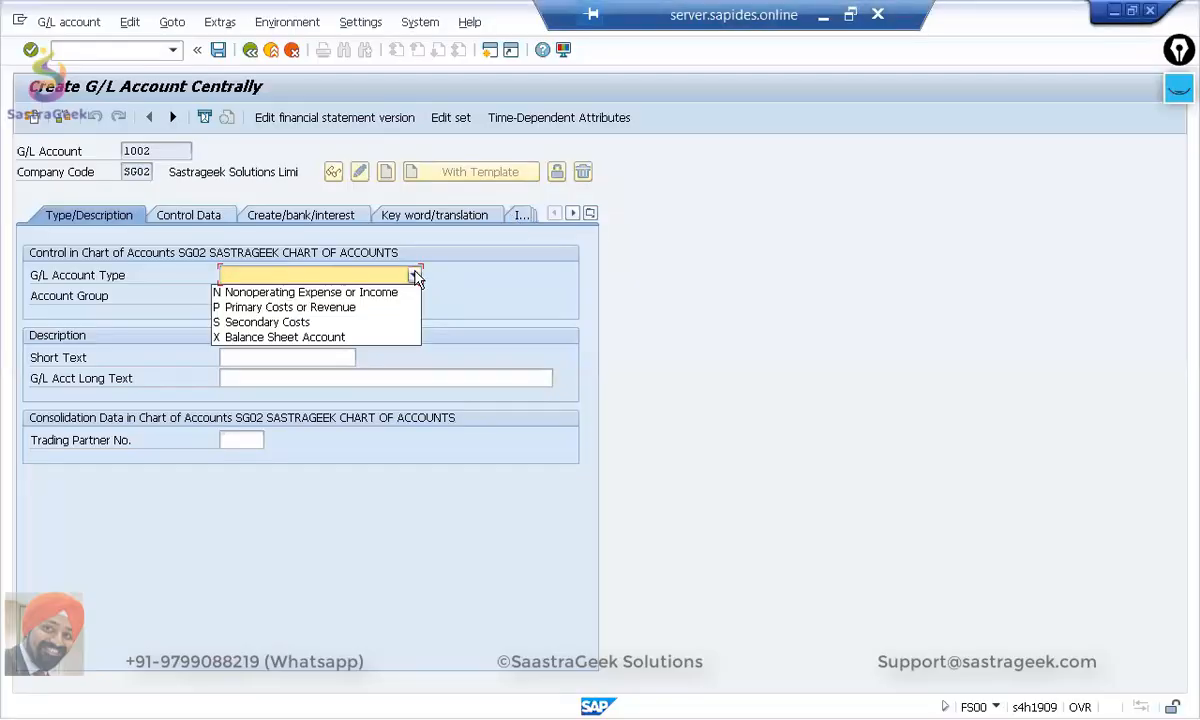
{"action": "left_click", "coordinate": [355, 337]}
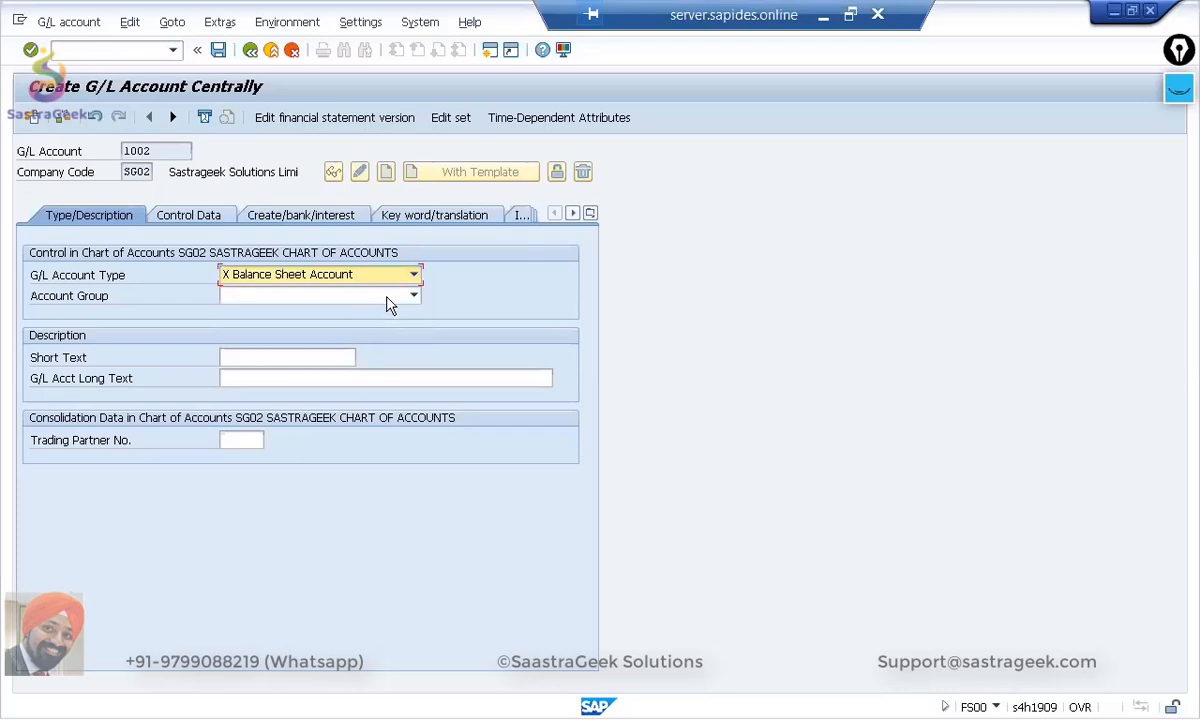
{"action": "left_click", "coordinate": [389, 296]}
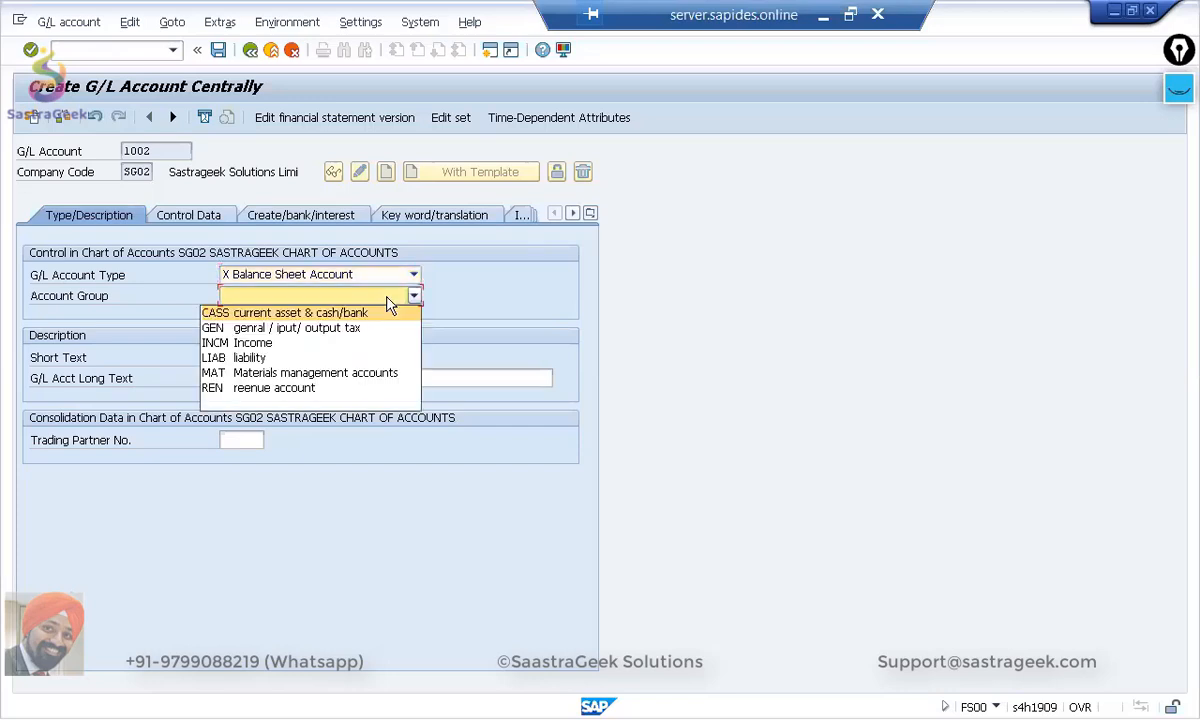
{"action": "left_click", "coordinate": [322, 372]}
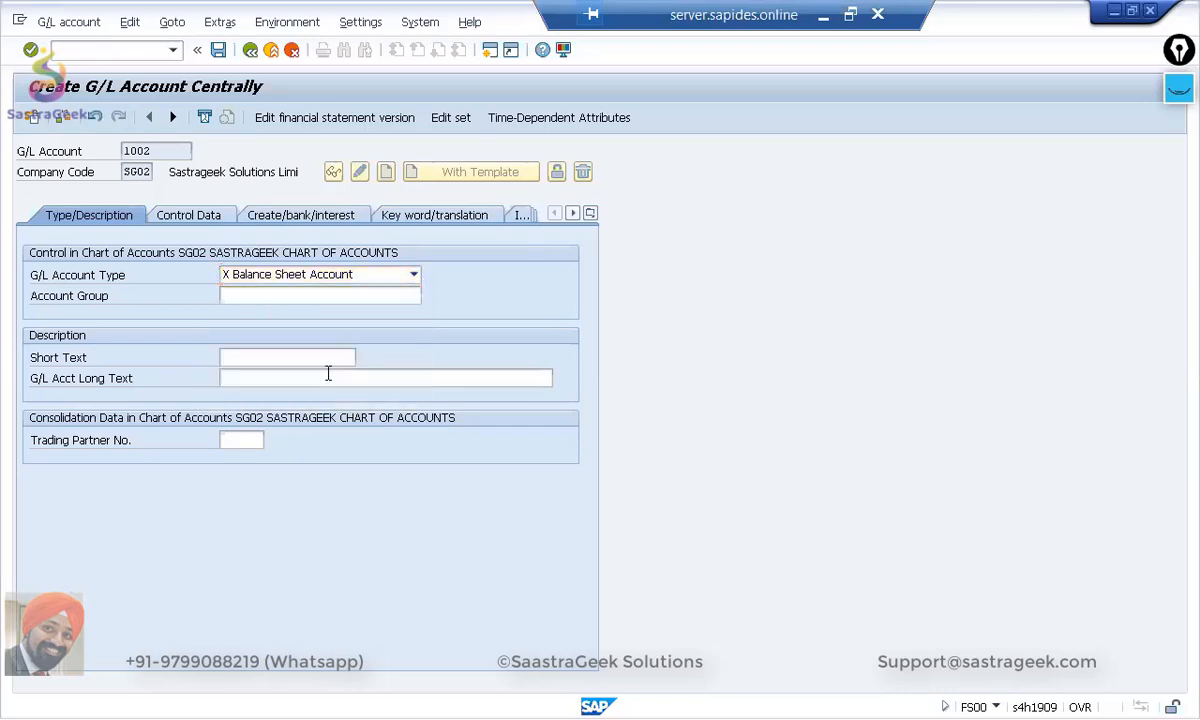
Step: Describe account 1002 with "GR/IR Account" as both the short text and the long text
{"action": "left_click", "coordinate": [313, 355]}
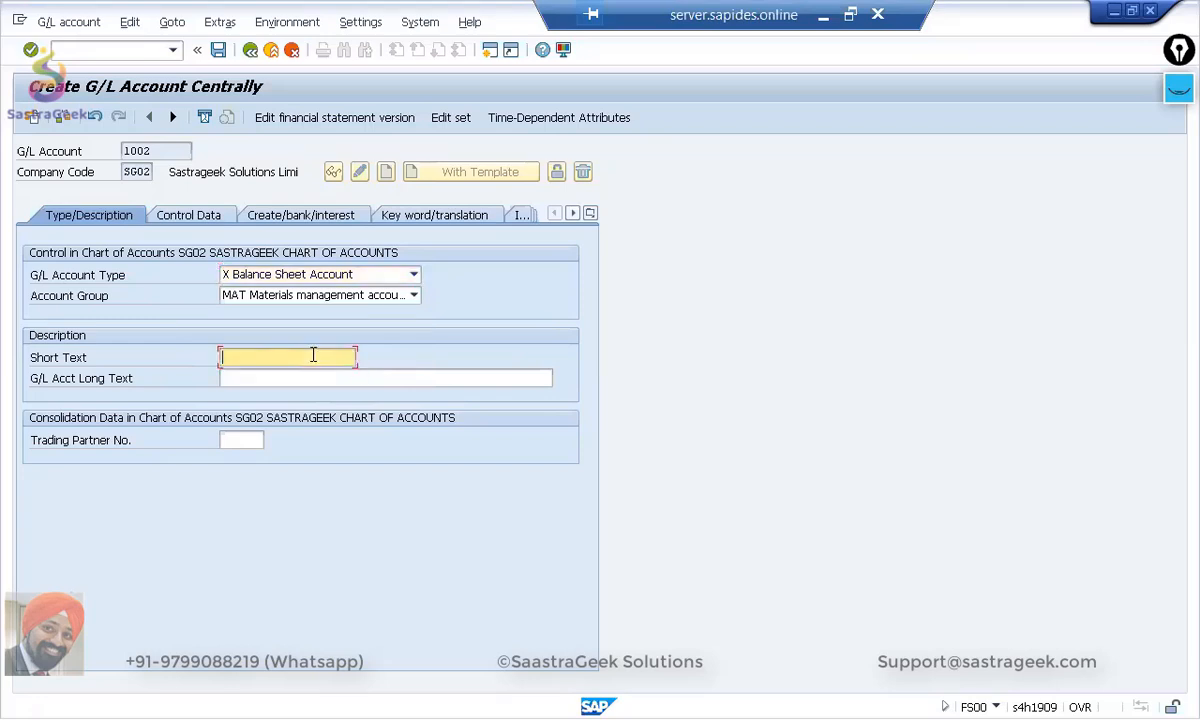
{"action": "type", "text": "gr"}
{"action": "left_click", "coordinate": [287, 374]}
{"action": "left_click", "coordinate": [283, 380]}
{"action": "type", "text": "gr"}
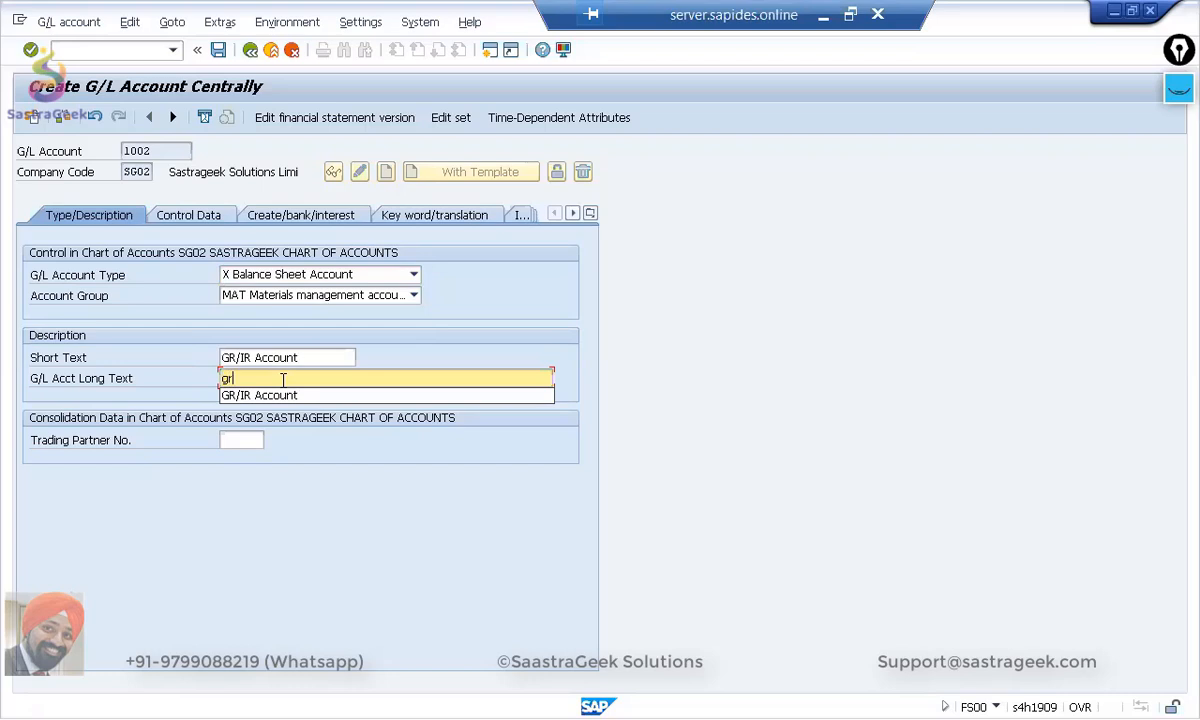
{"action": "left_click", "coordinate": [283, 397]}
{"action": "key", "text": "Return"}
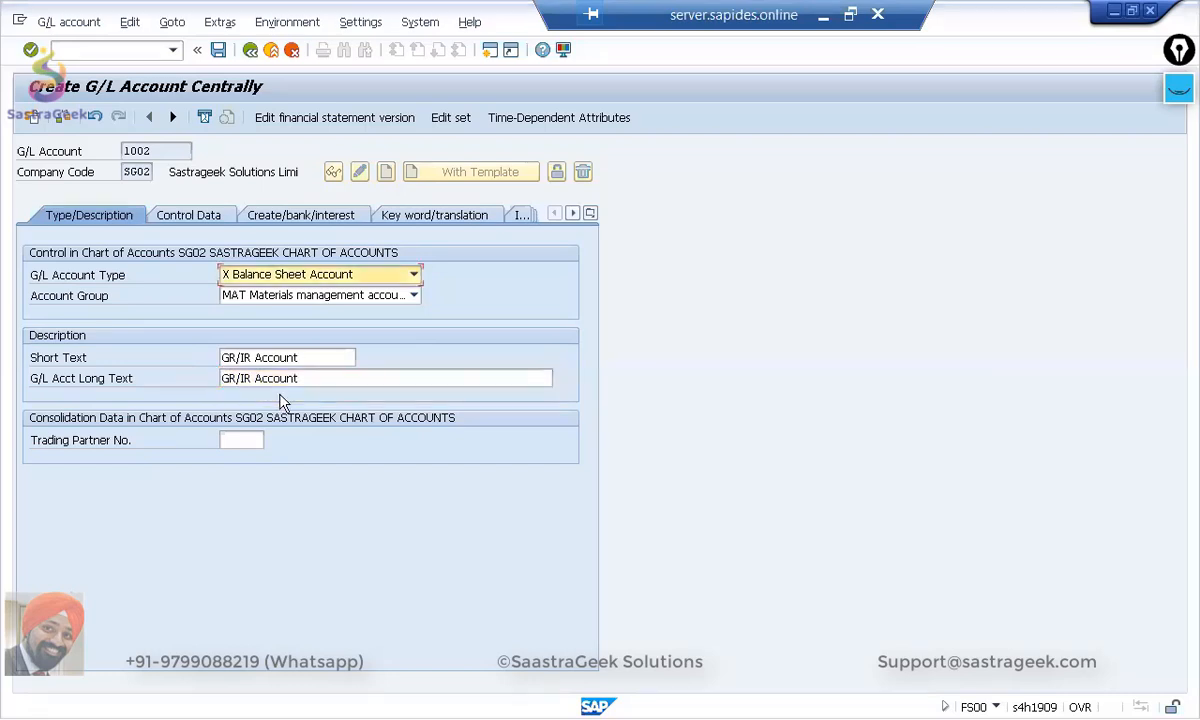
Step: Assign field status group YB45 Goods/invoice received clearing accounts to account 1002
{"action": "left_click", "coordinate": [188, 217]}
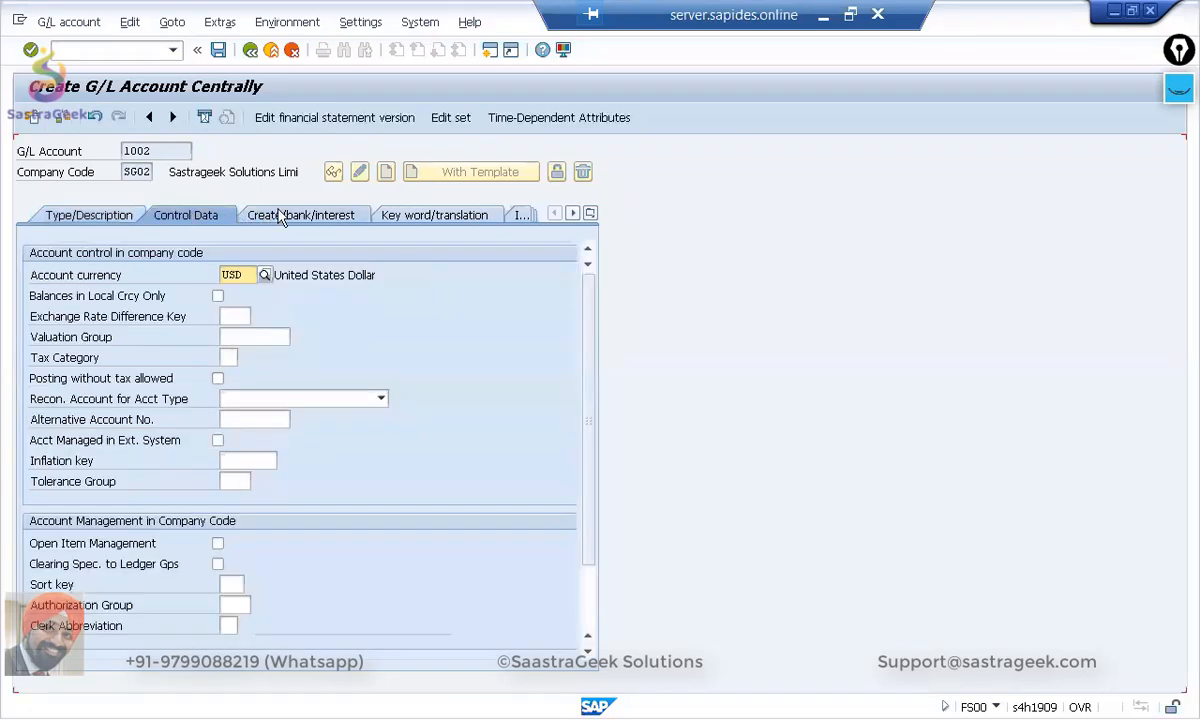
{"action": "left_click", "coordinate": [283, 216]}
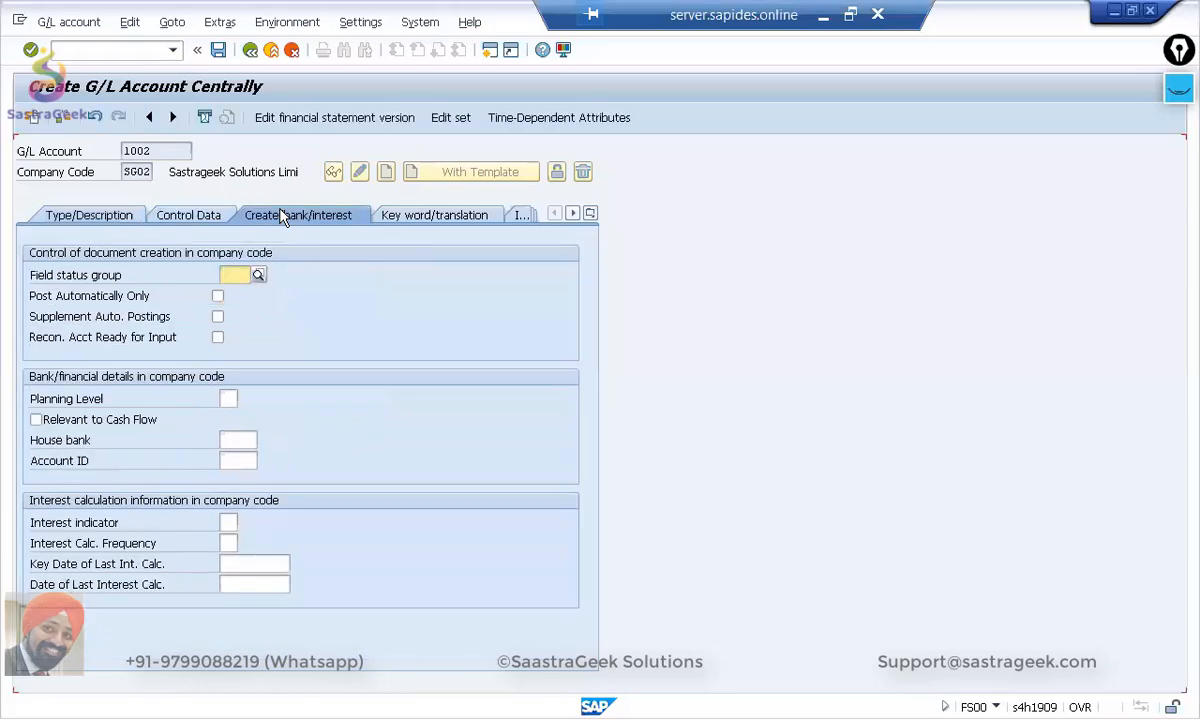
{"action": "left_click", "coordinate": [252, 279]}
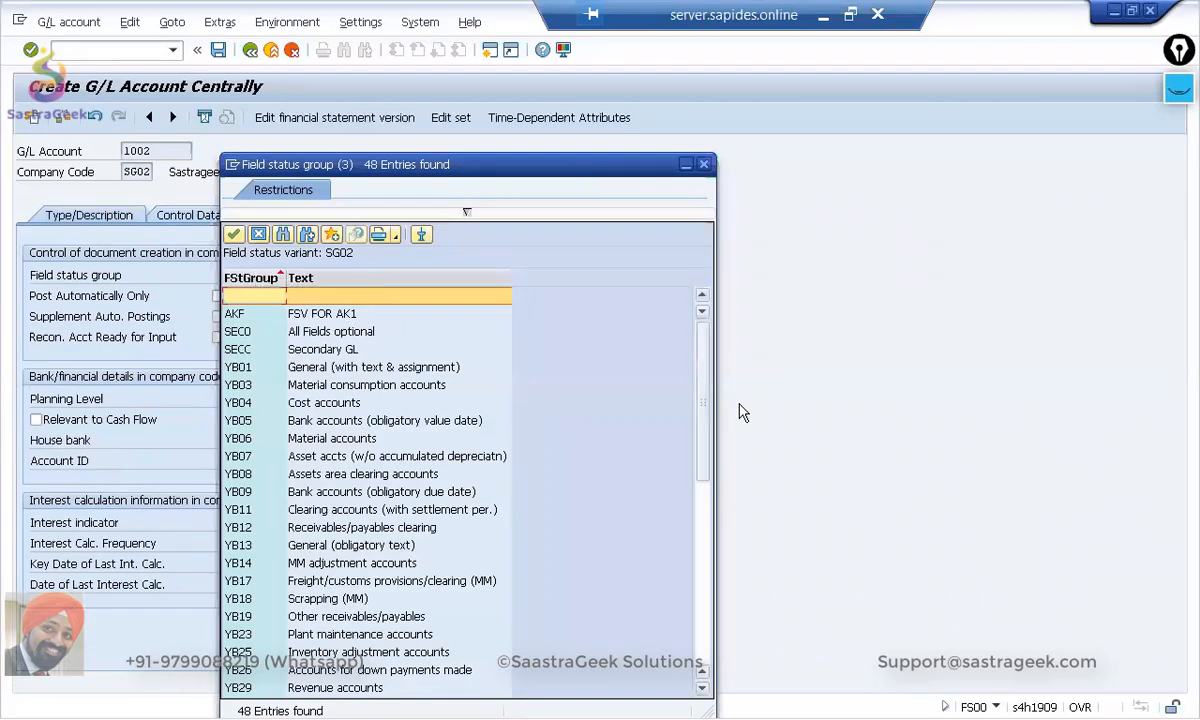
{"action": "left_click_drag", "start_coordinate": [704, 396], "coordinate": [701, 519]}
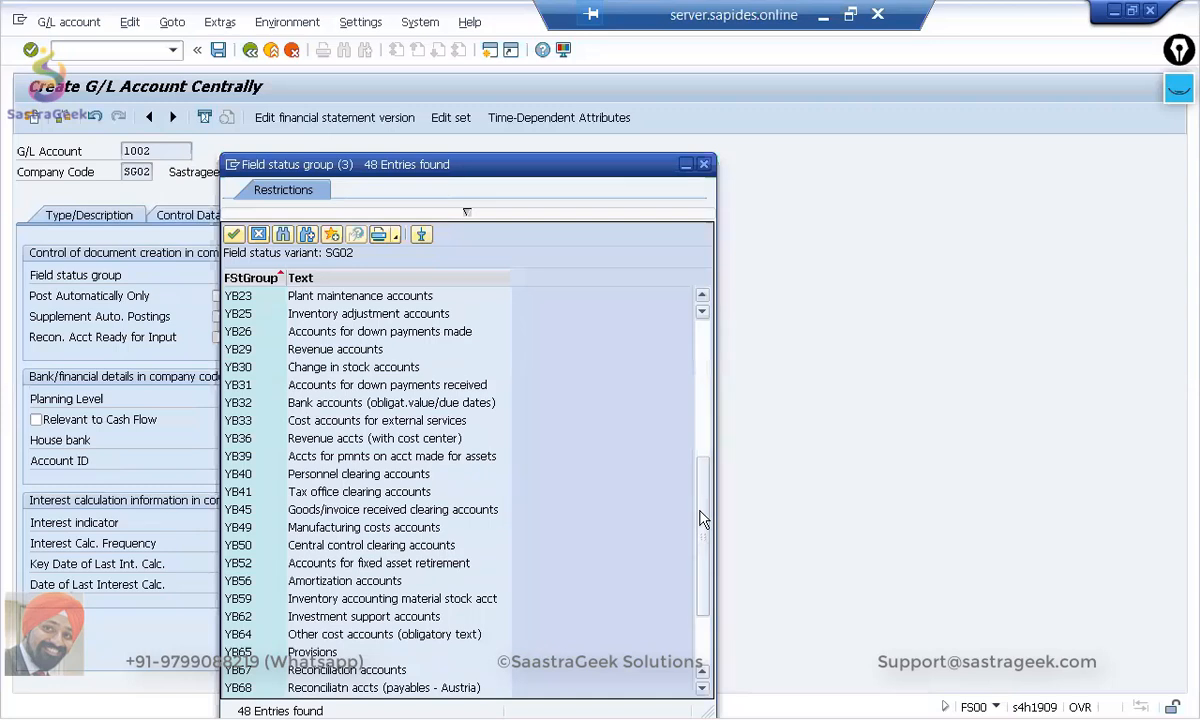
{"action": "left_click", "coordinate": [349, 512]}
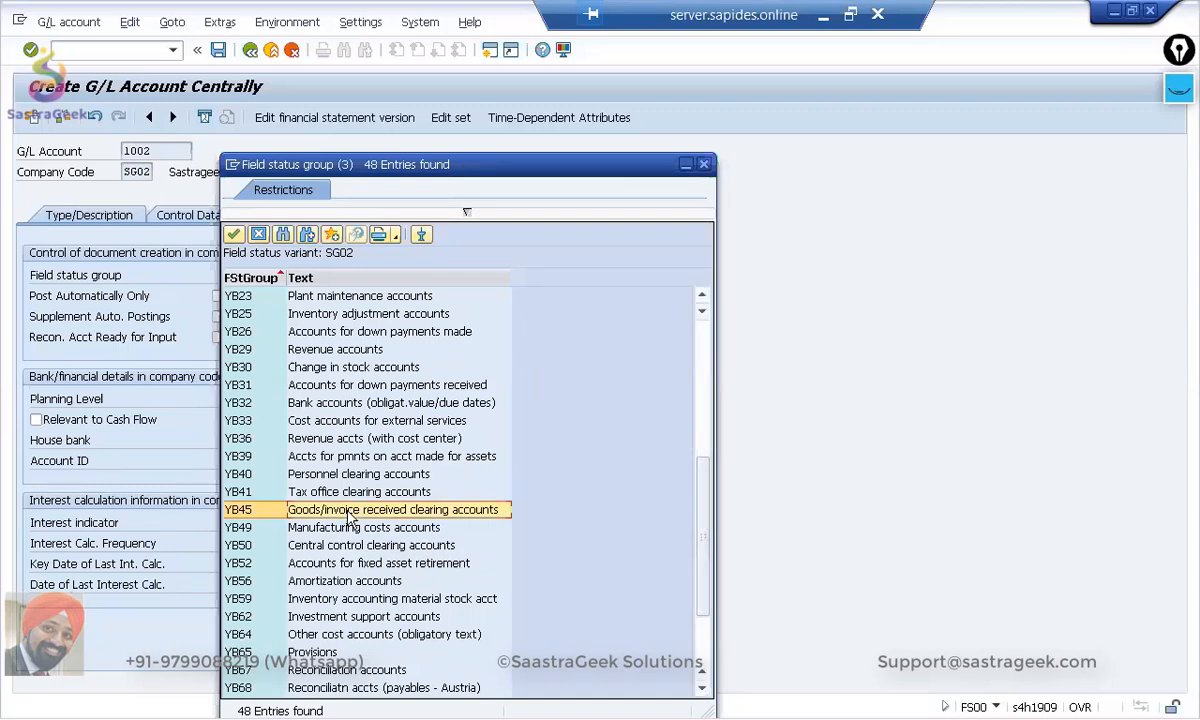
{"action": "double_click", "coordinate": [349, 512]}
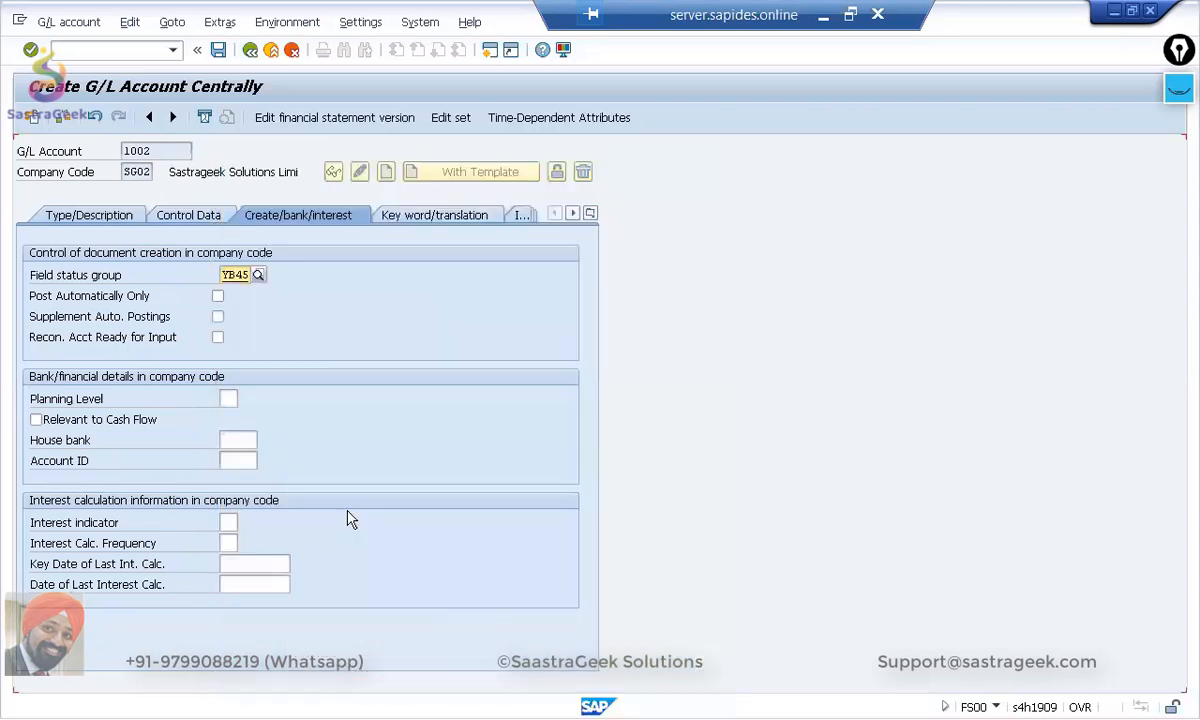
Step: Allow only automatic postings on account 1002 and save the account despite warnings
{"action": "left_click", "coordinate": [218, 297]}
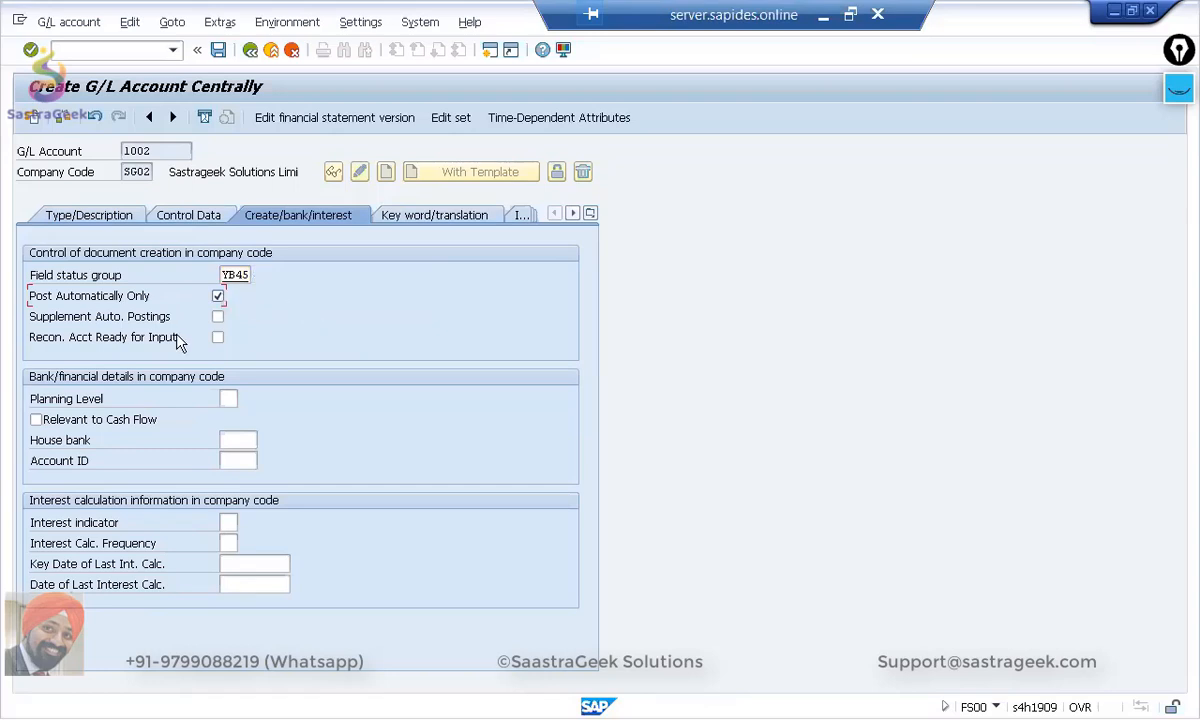
{"action": "left_click", "coordinate": [218, 50]}
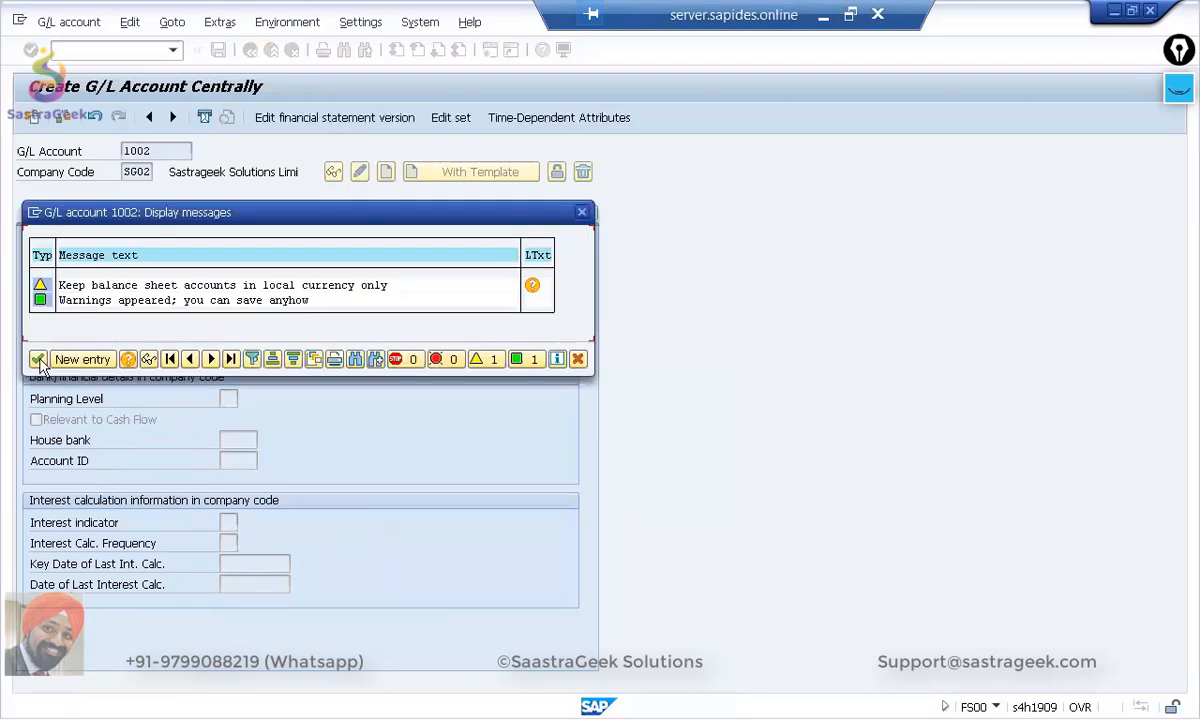
{"action": "left_click", "coordinate": [37, 358]}
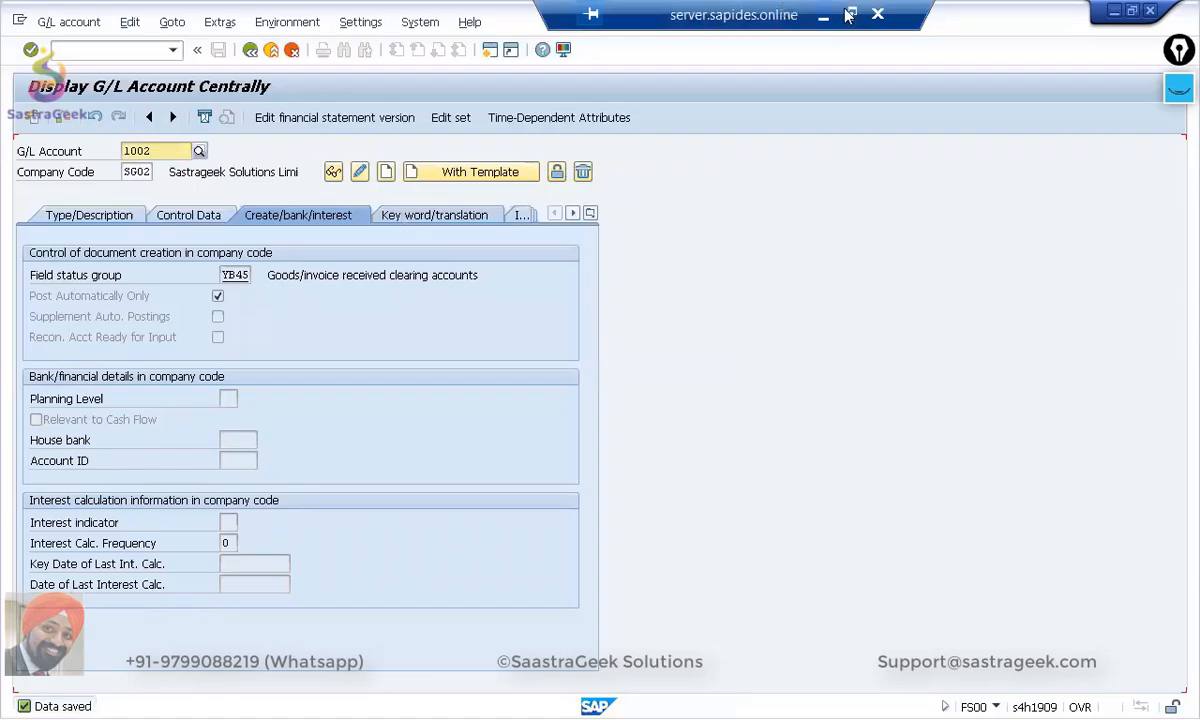
Step: Check the account group notes for the account after GR/IR and start creating G/L account 5000 in company code SG02
{"action": "left_click", "coordinate": [849, 14]}
{"action": "key", "text": "alt+Tab"}
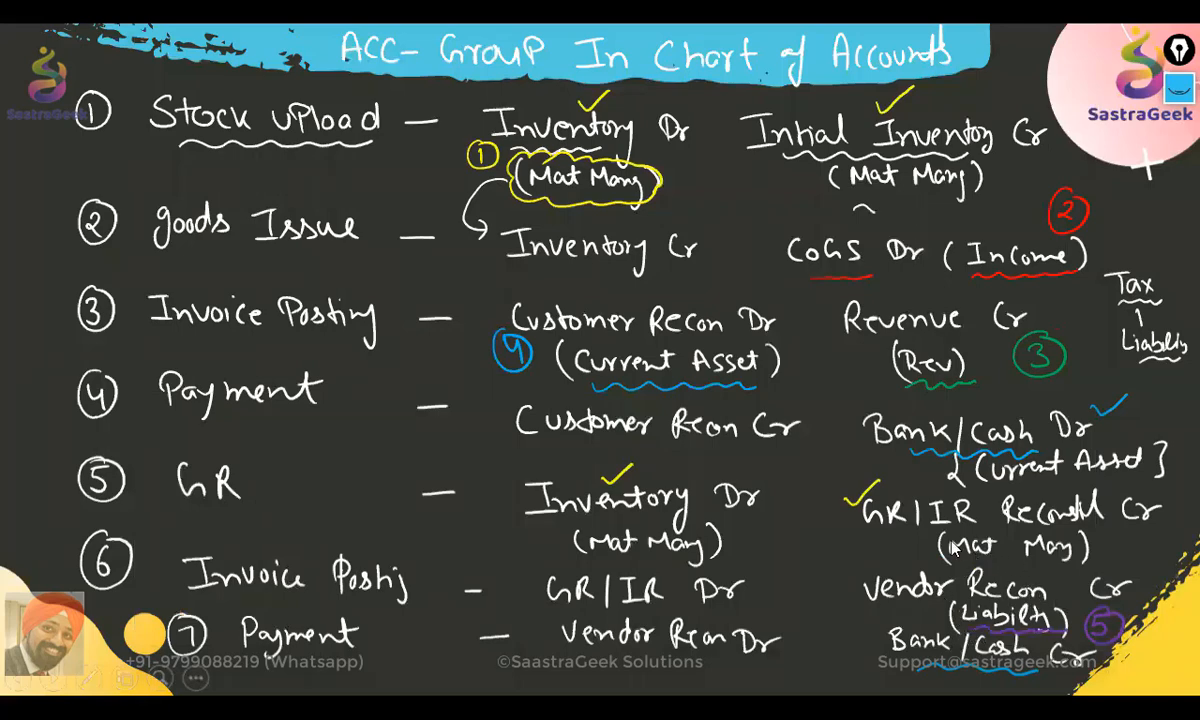
{"action": "key", "text": "alt+Tab"}
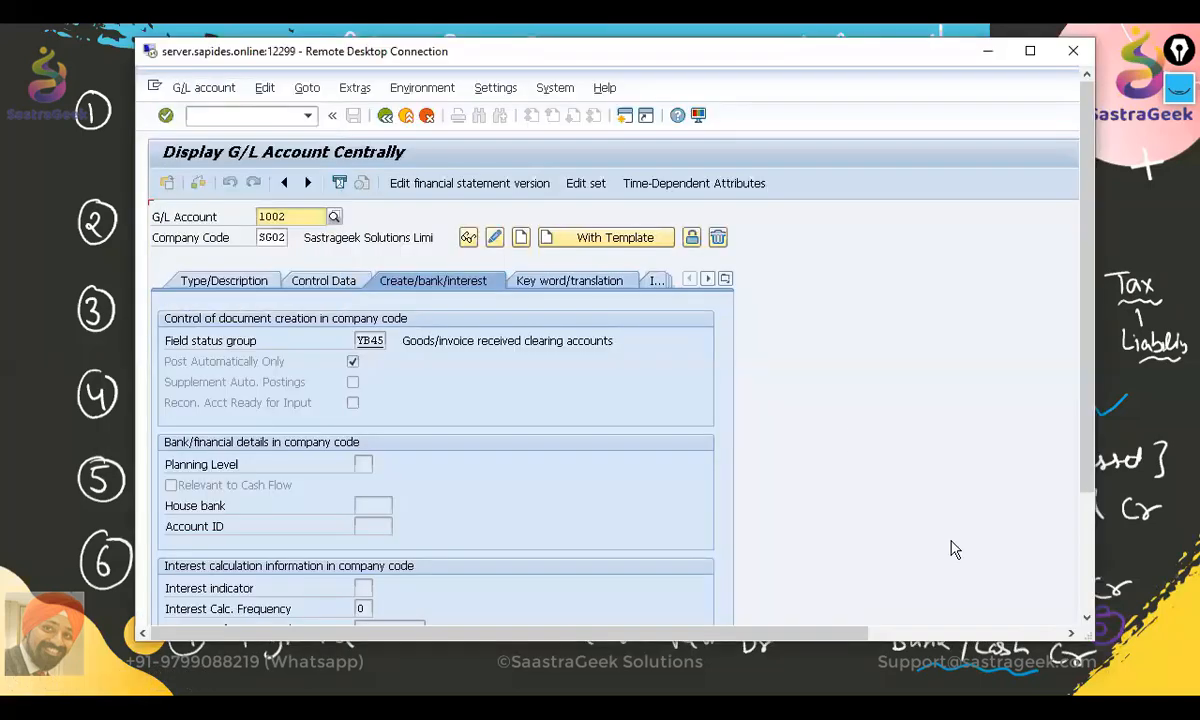
{"action": "left_click", "coordinate": [1029, 52]}
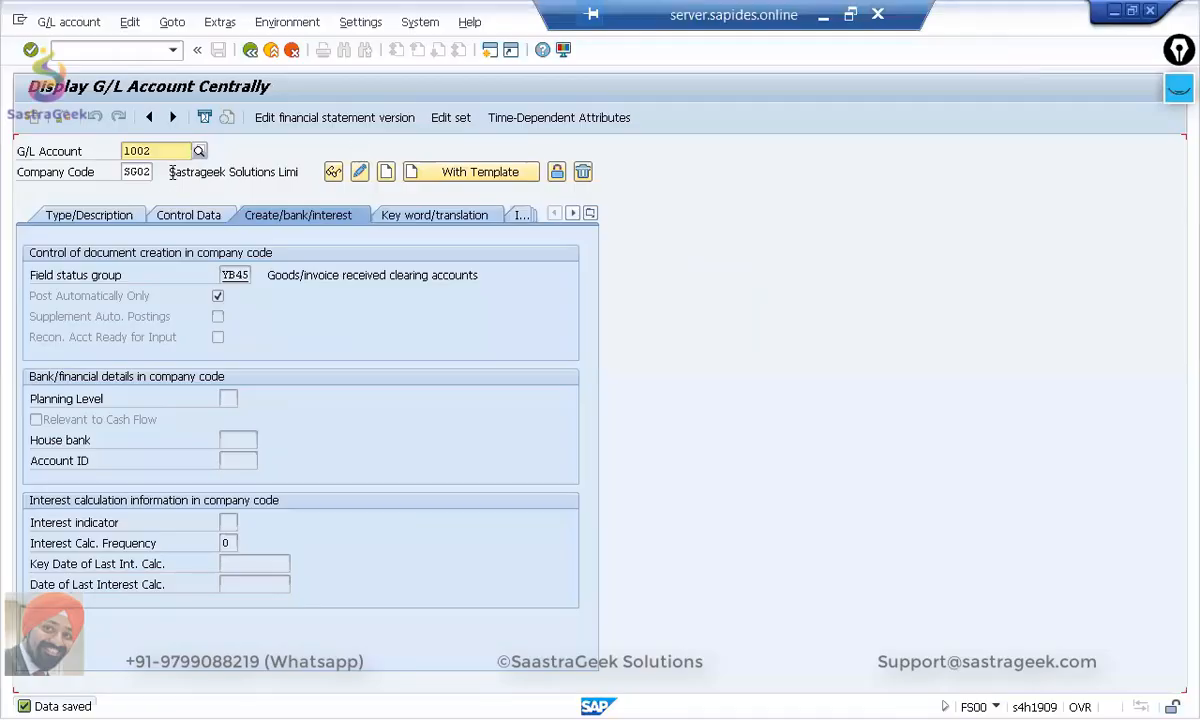
{"action": "left_click", "coordinate": [850, 14]}
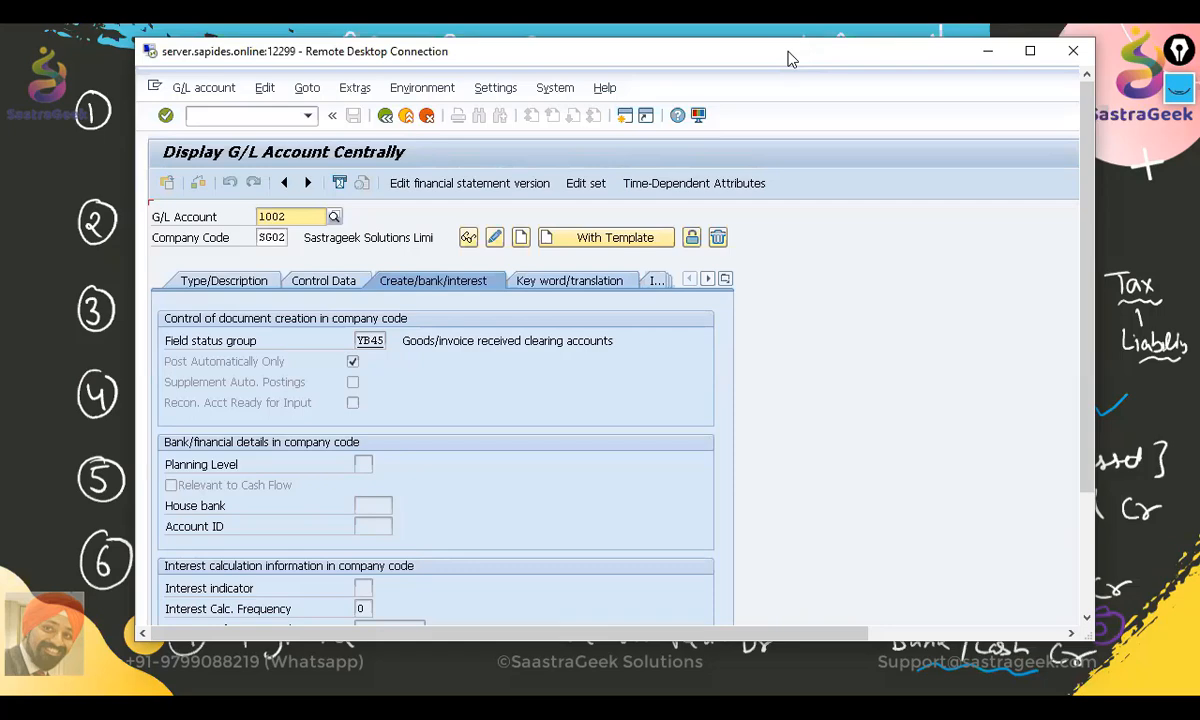
{"action": "left_click_drag", "start_coordinate": [788, 58], "coordinate": [836, 38]}
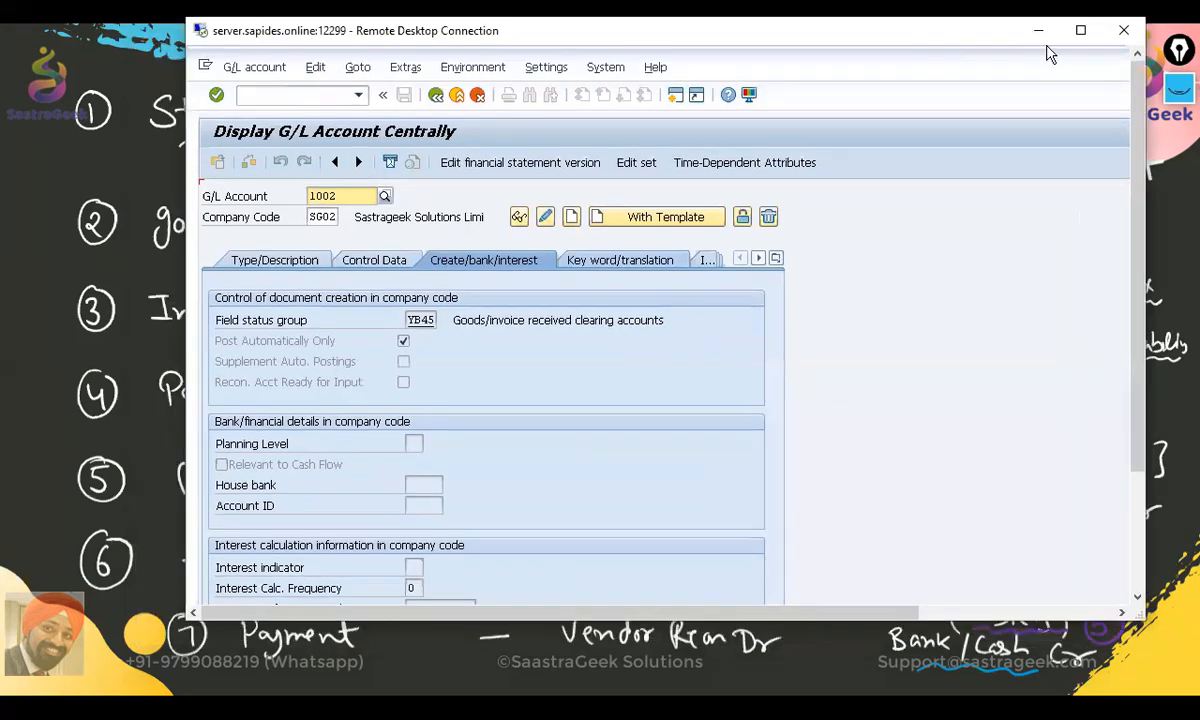
{"action": "left_click", "coordinate": [1078, 31]}
{"action": "left_click_drag", "start_coordinate": [170, 151], "coordinate": [88, 155]}
{"action": "type", "text": "5000"}
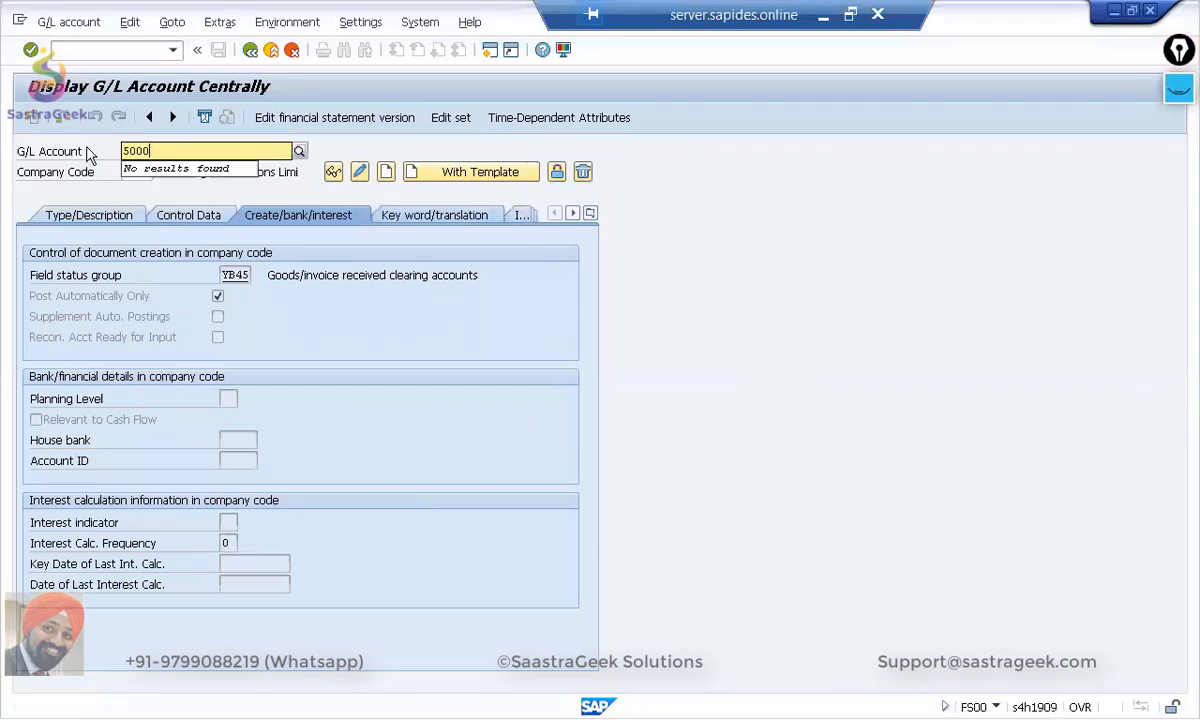
{"action": "key", "text": "Return"}
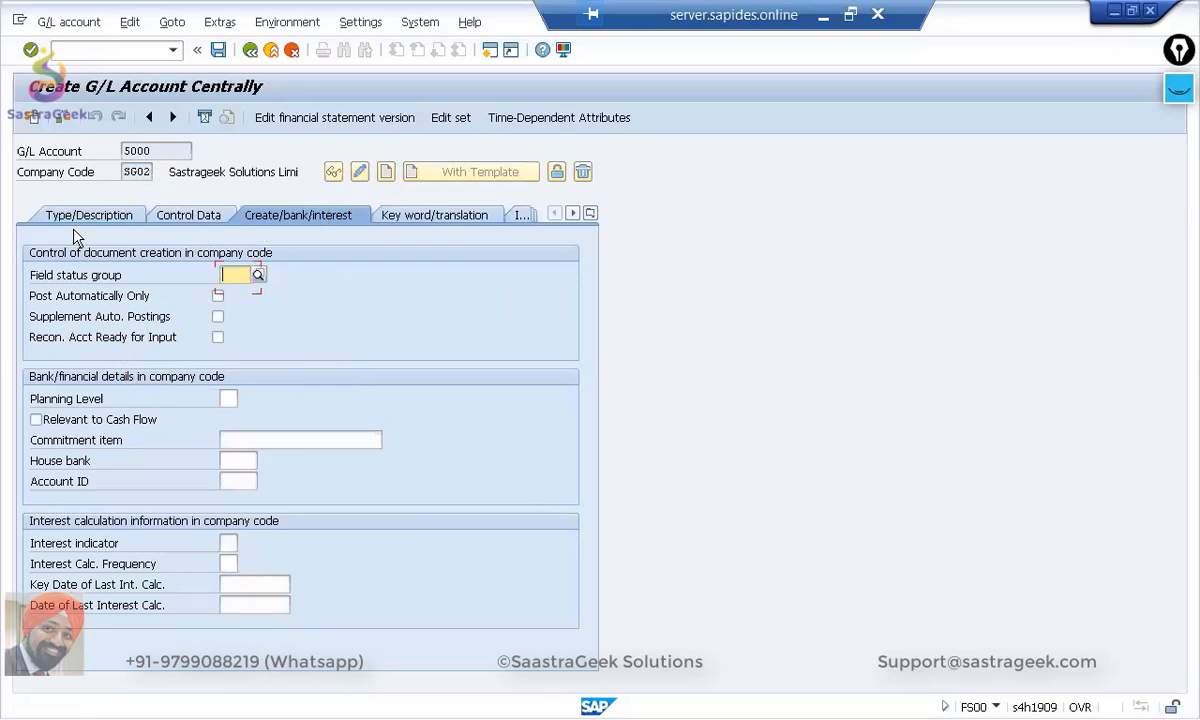
Step: Set account 5000 to type Balance Sheet Account and account group LIAB liability
{"action": "left_click", "coordinate": [70, 216]}
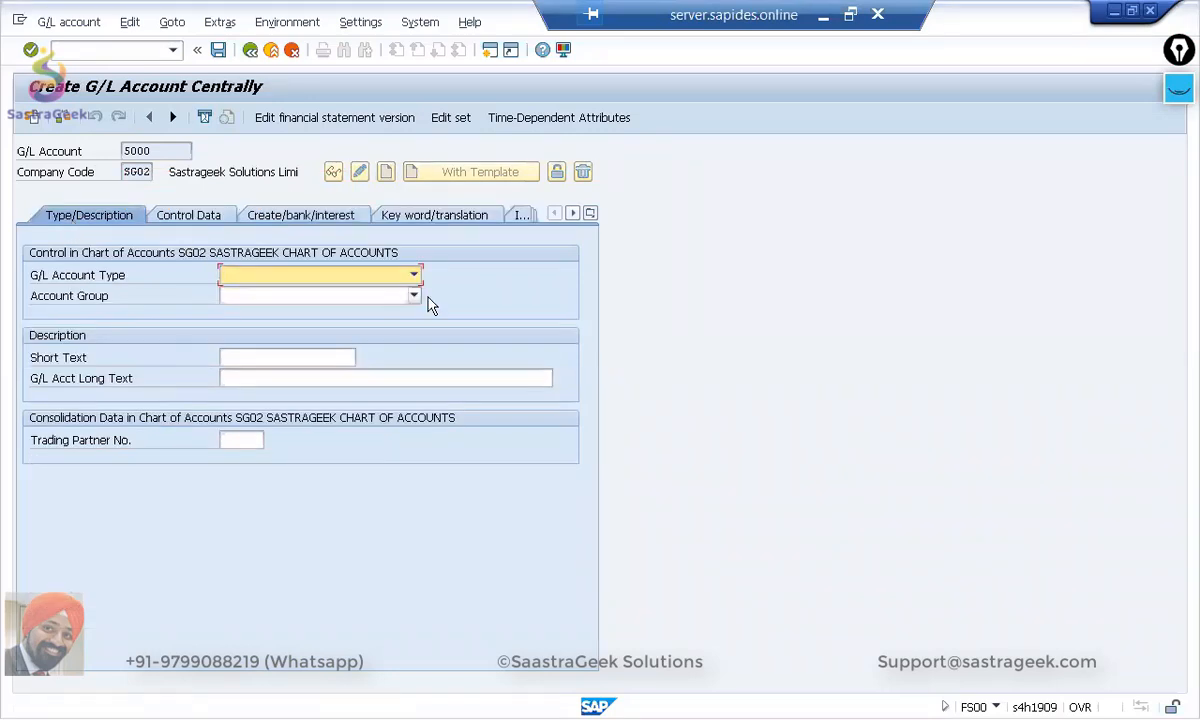
{"action": "left_click", "coordinate": [410, 281]}
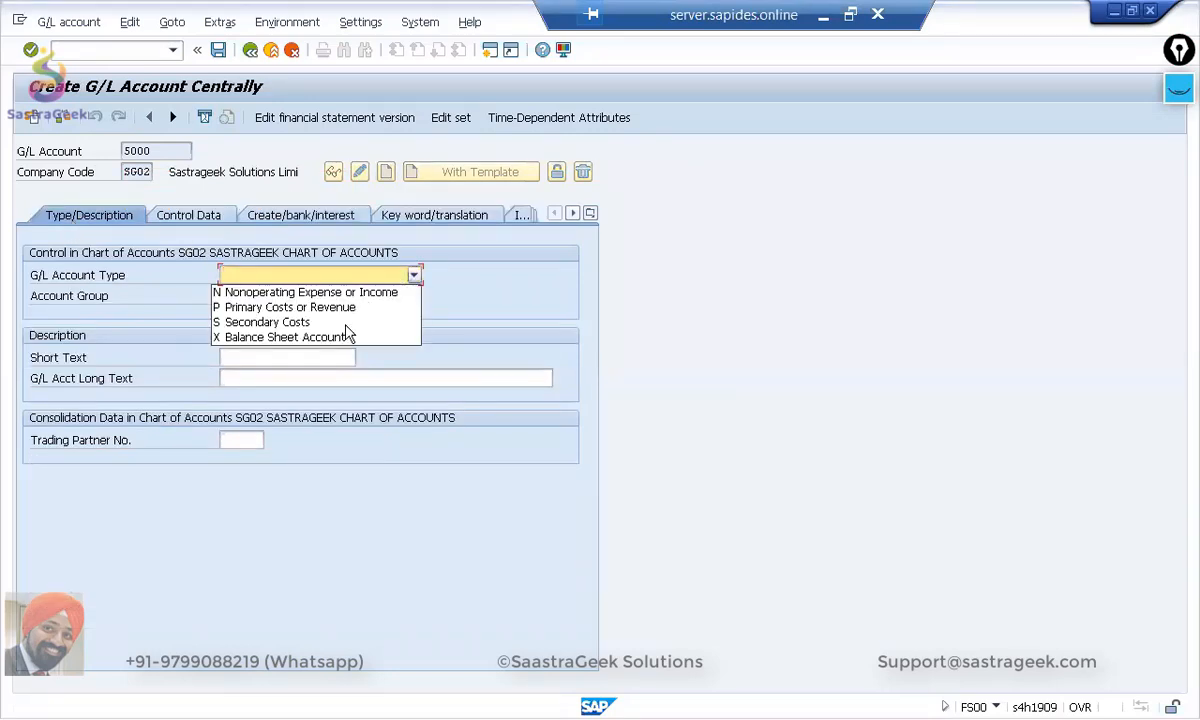
{"action": "left_click", "coordinate": [343, 337]}
{"action": "left_click", "coordinate": [413, 296]}
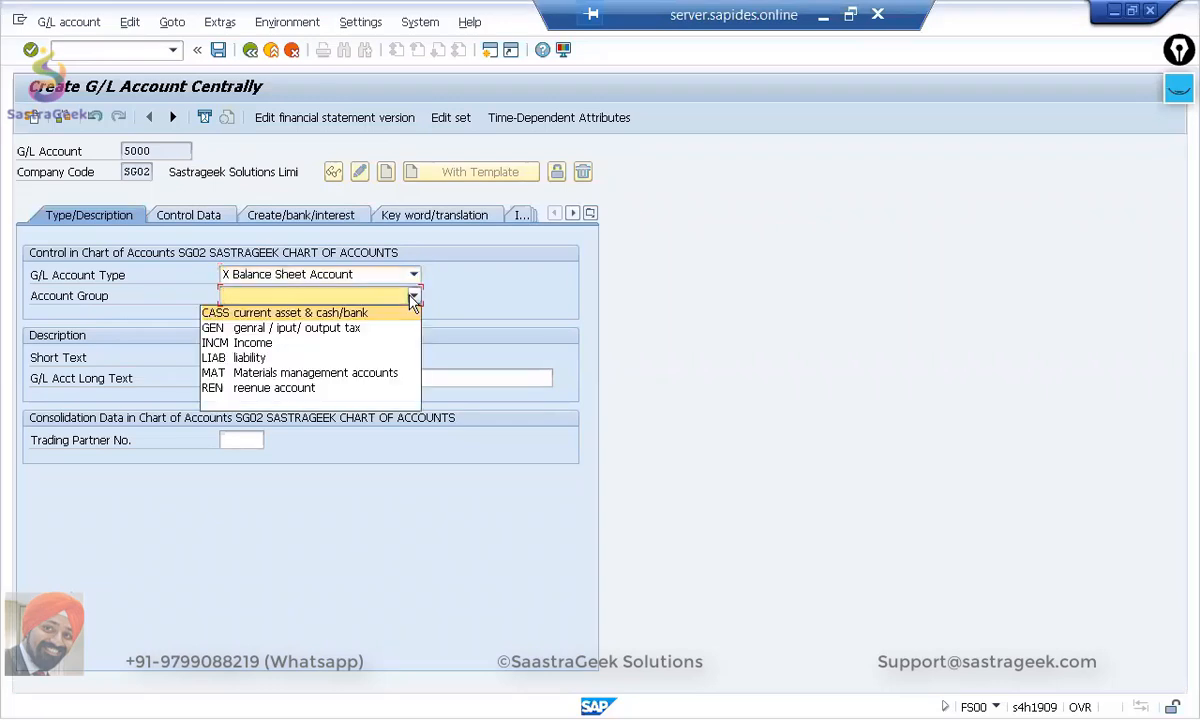
{"action": "left_click", "coordinate": [343, 357]}
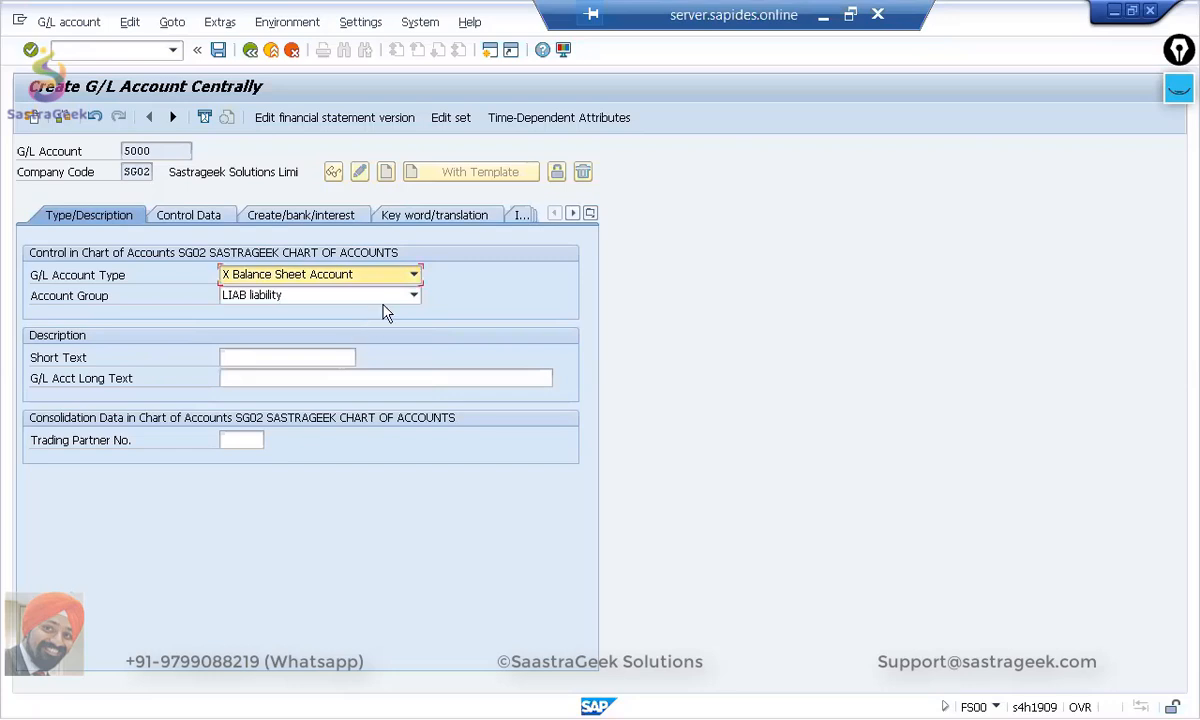
Step: Describe account 5000 with short text Vendor Reconsilation and long text Vendor Reconsilation account
{"action": "left_click", "coordinate": [313, 362]}
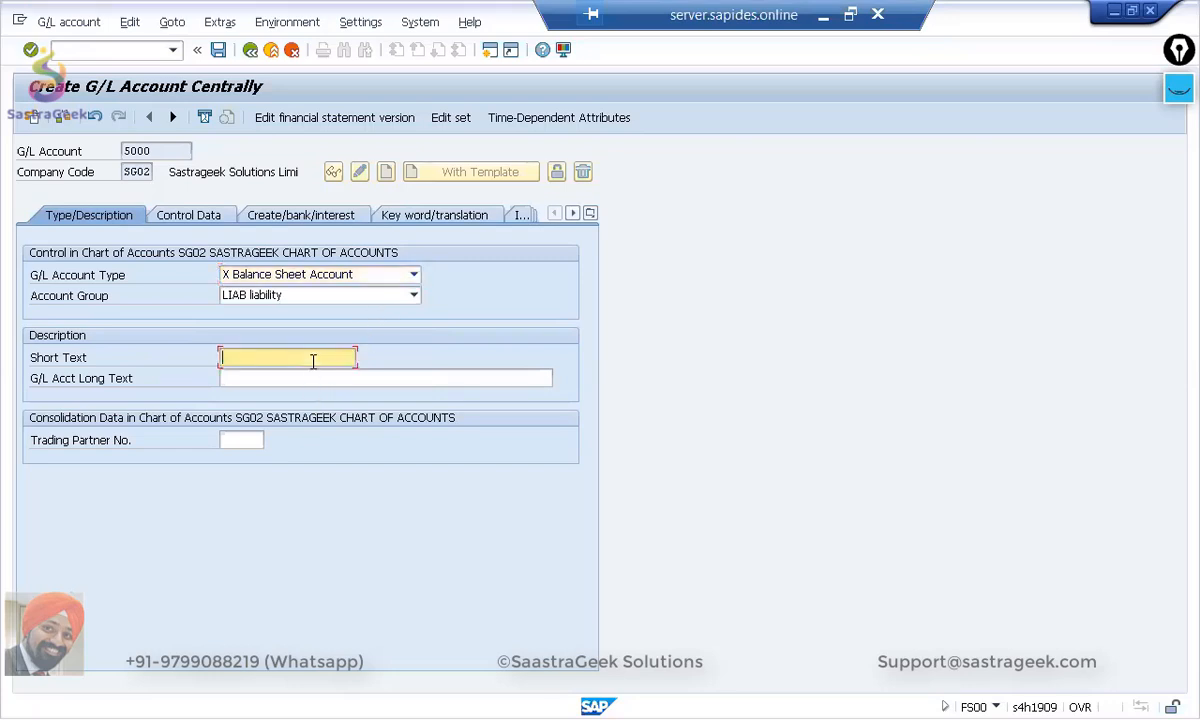
{"action": "type", "text": "l"}
{"action": "key", "text": "BackSpace"}
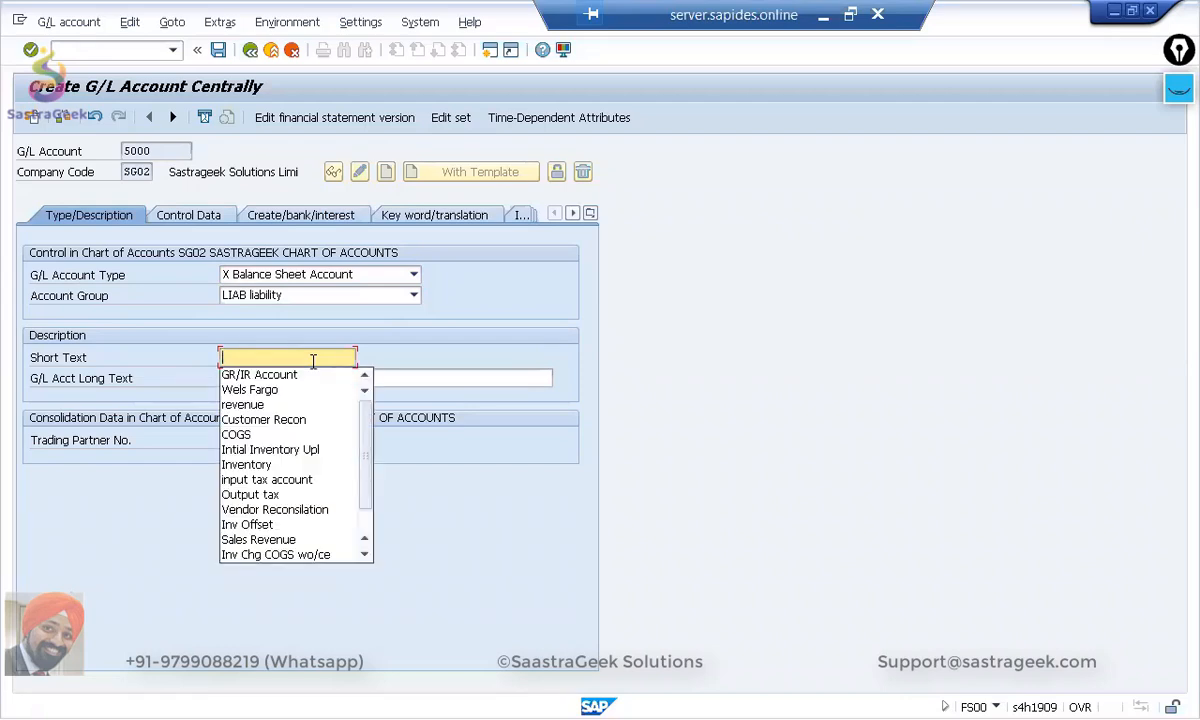
{"action": "type", "text": "ve"}
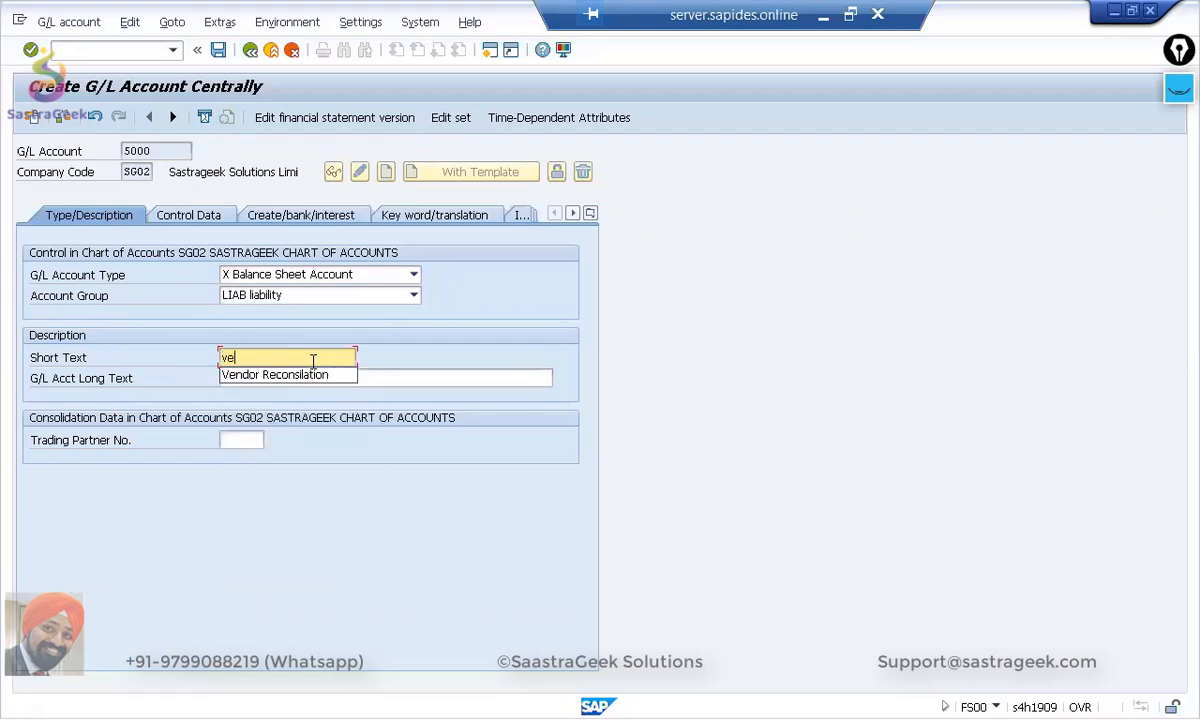
{"action": "left_click", "coordinate": [301, 375]}
{"action": "type", "text": "ven"}
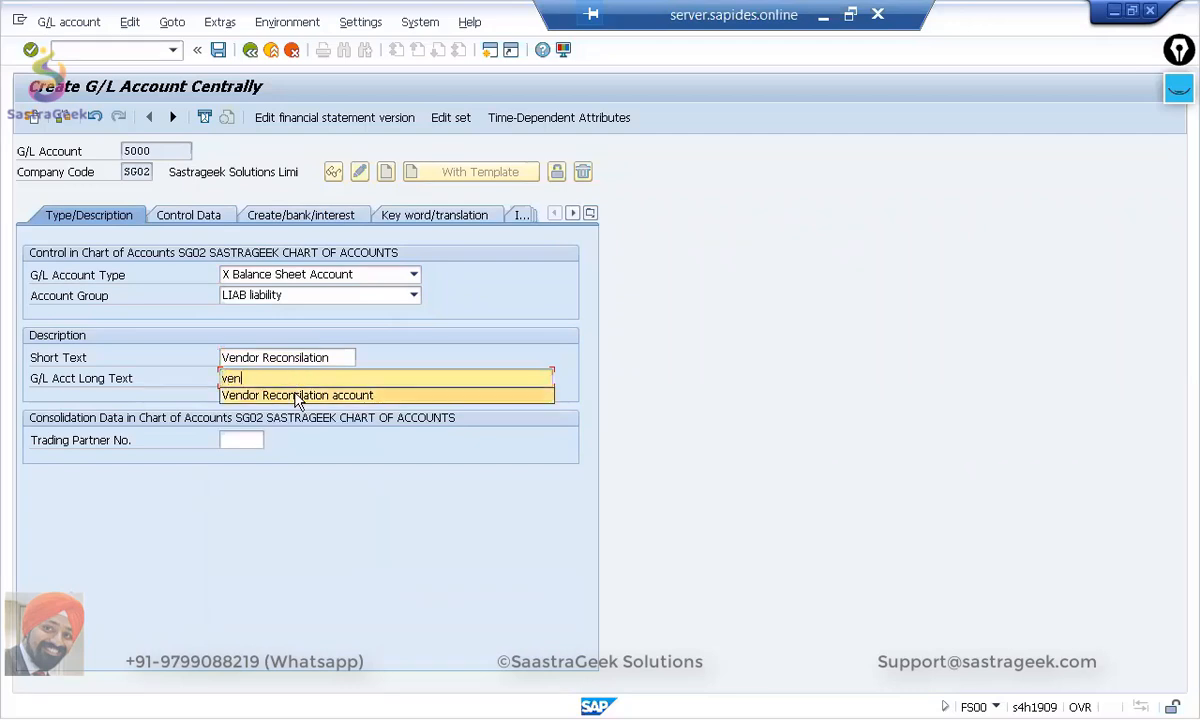
{"action": "left_click", "coordinate": [297, 396]}
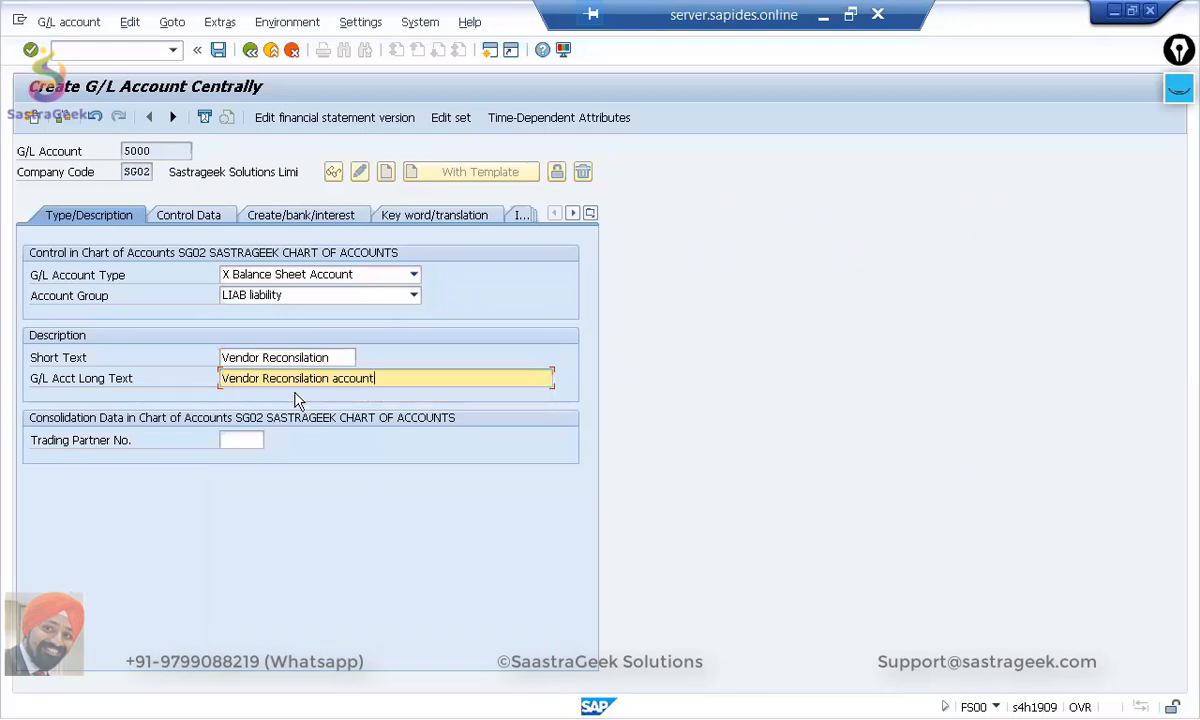
{"action": "key", "text": "Return"}
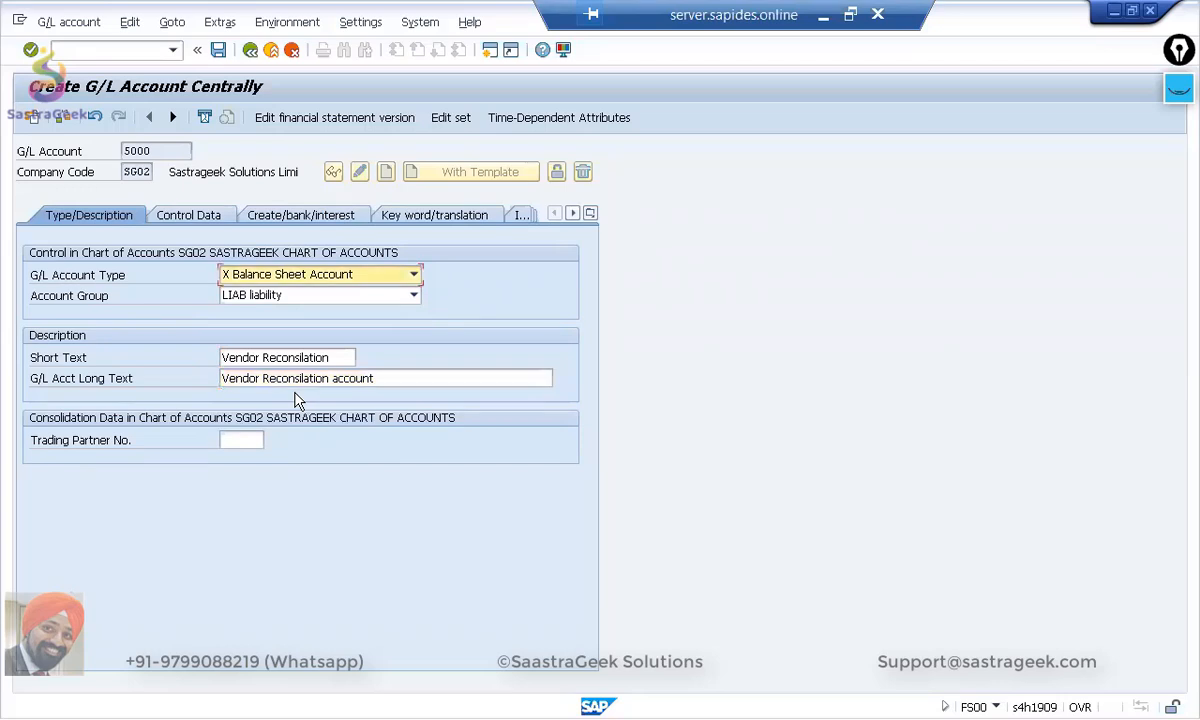
Step: Set tax category * (all tax types), allow posting without tax, and make account 5000 a reconciliation account for Vendors
{"action": "left_click", "coordinate": [200, 219]}
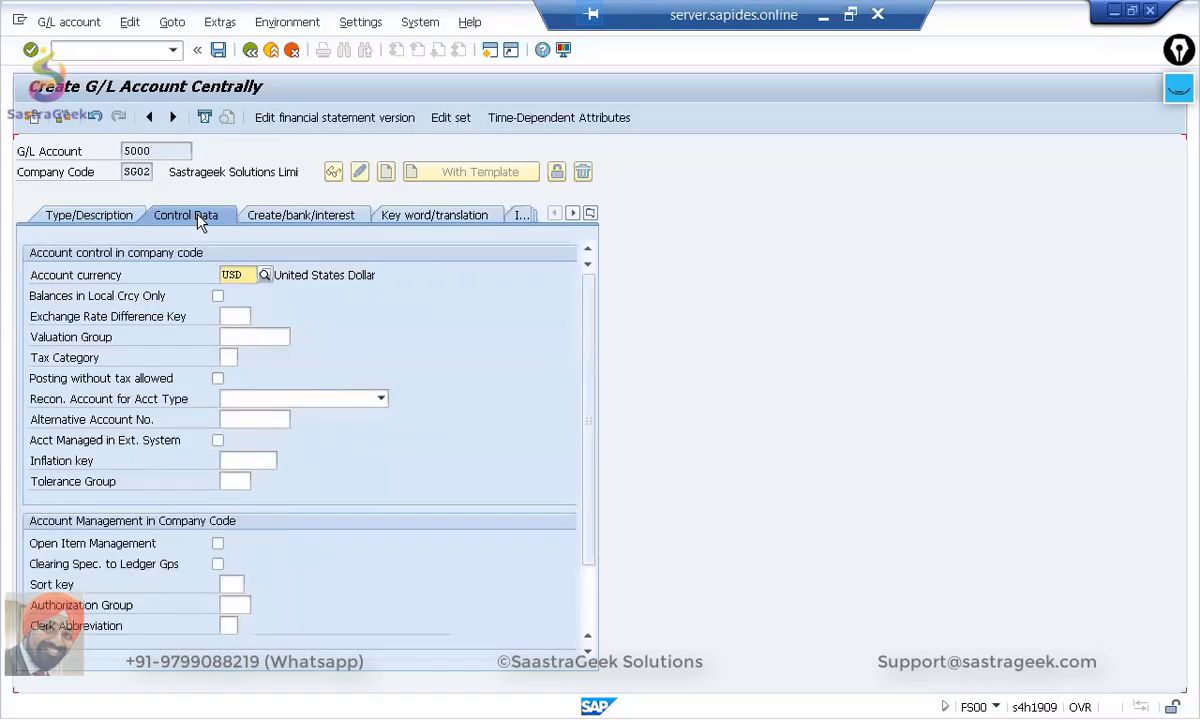
{"action": "left_click", "coordinate": [229, 357]}
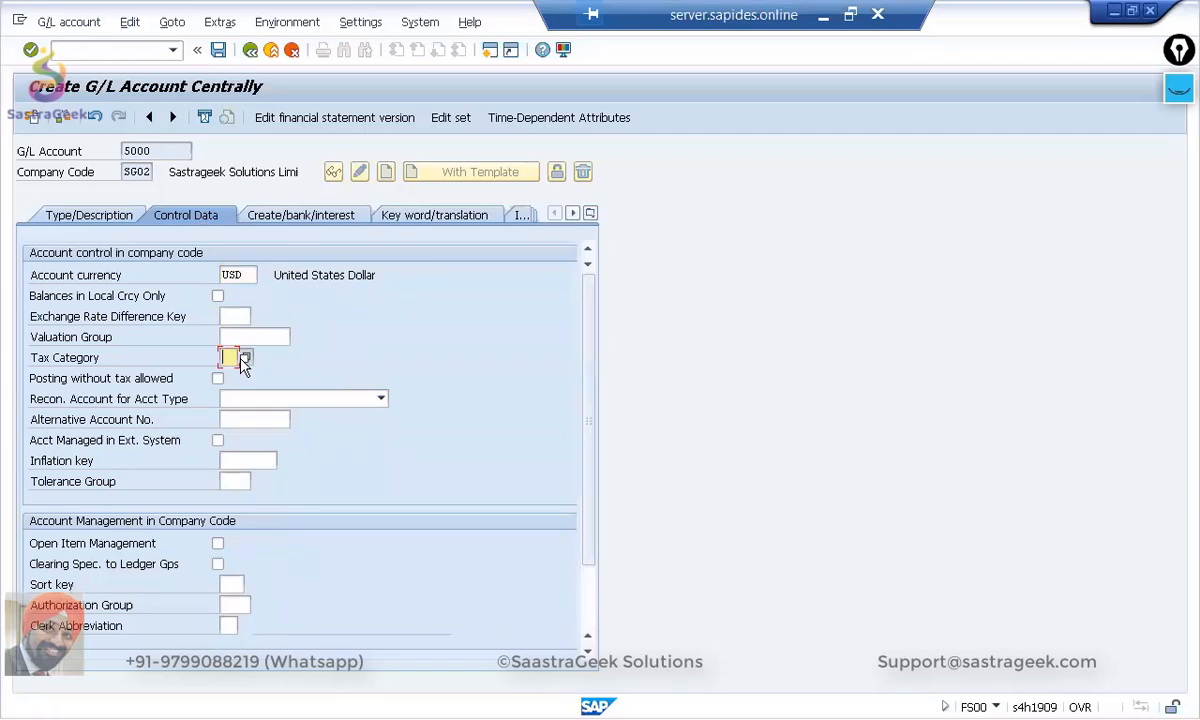
{"action": "left_click", "coordinate": [245, 358]}
{"action": "left_click", "coordinate": [248, 309]}
{"action": "double_click", "coordinate": [247, 310]}
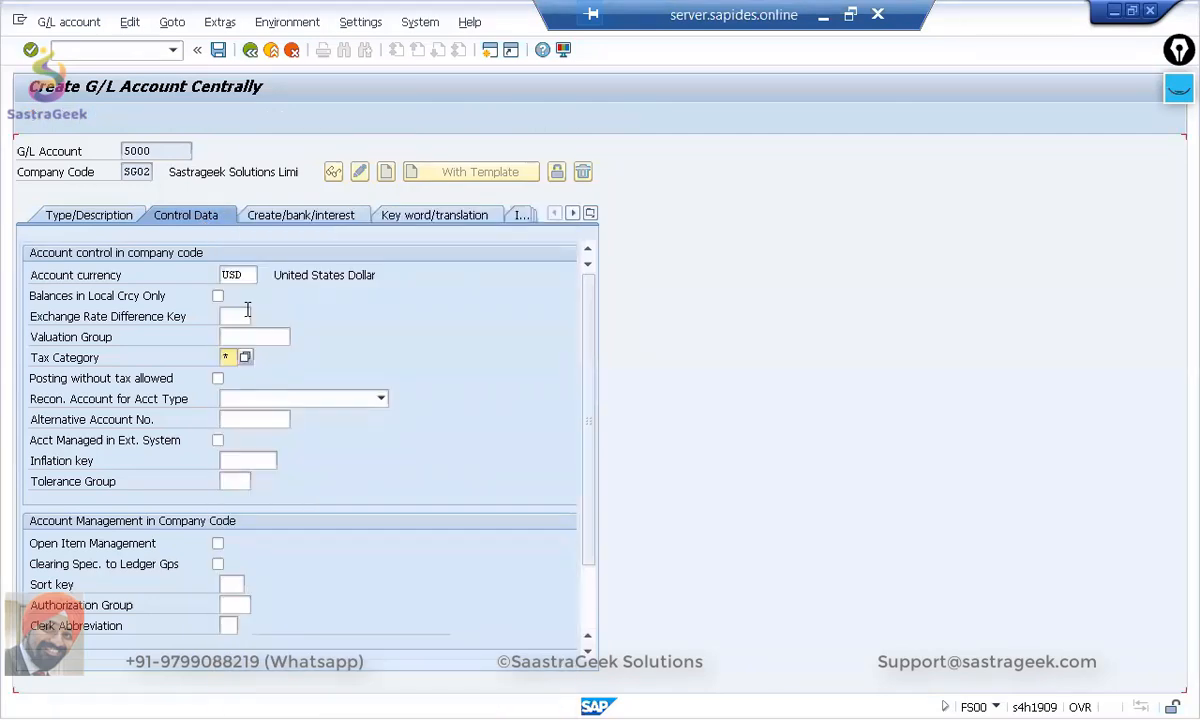
{"action": "left_click", "coordinate": [218, 380]}
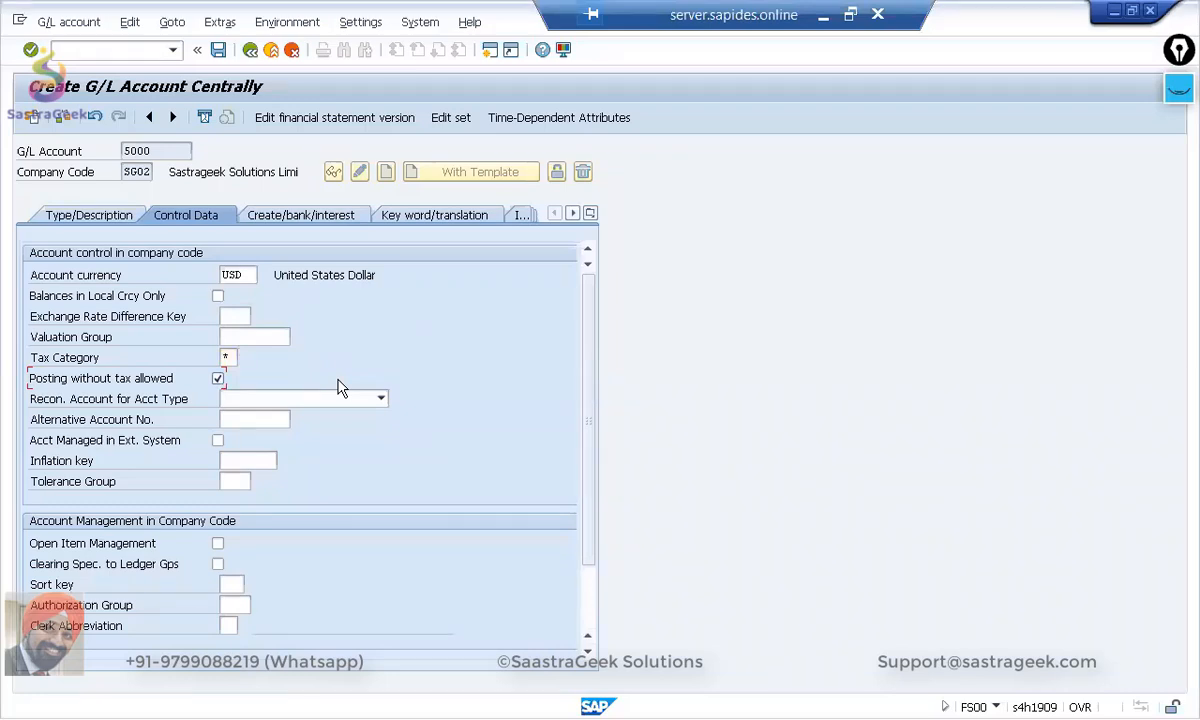
{"action": "left_click", "coordinate": [380, 398]}
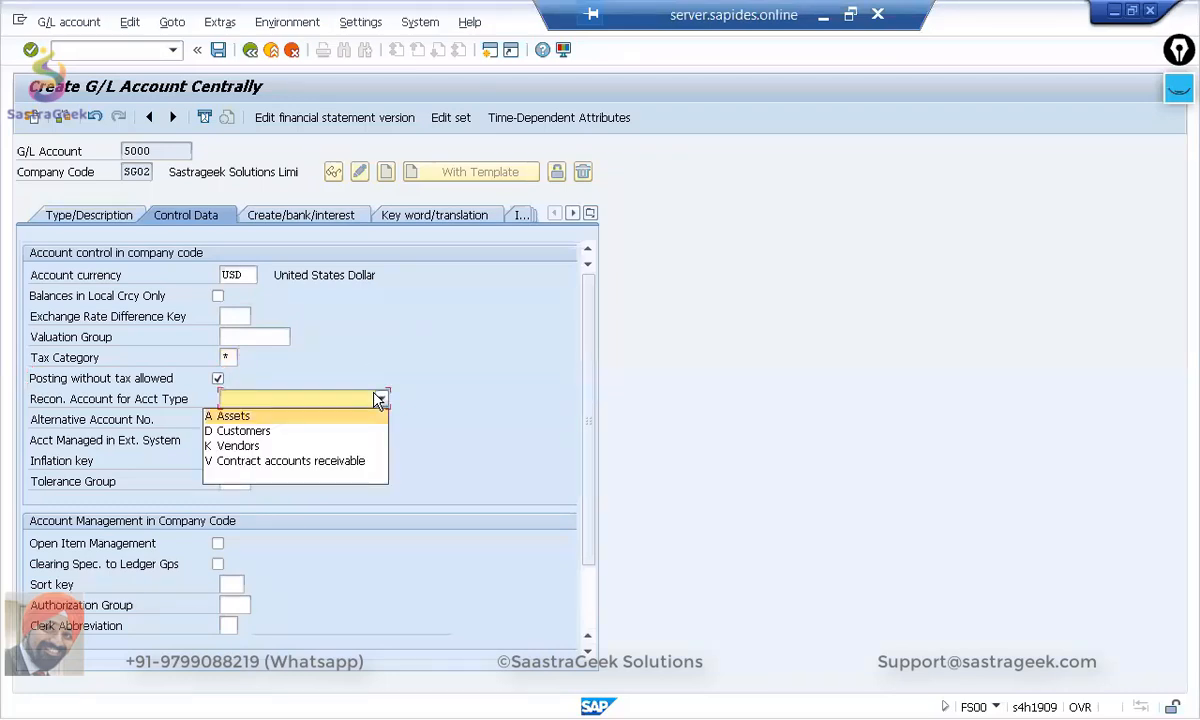
{"action": "left_click", "coordinate": [287, 450]}
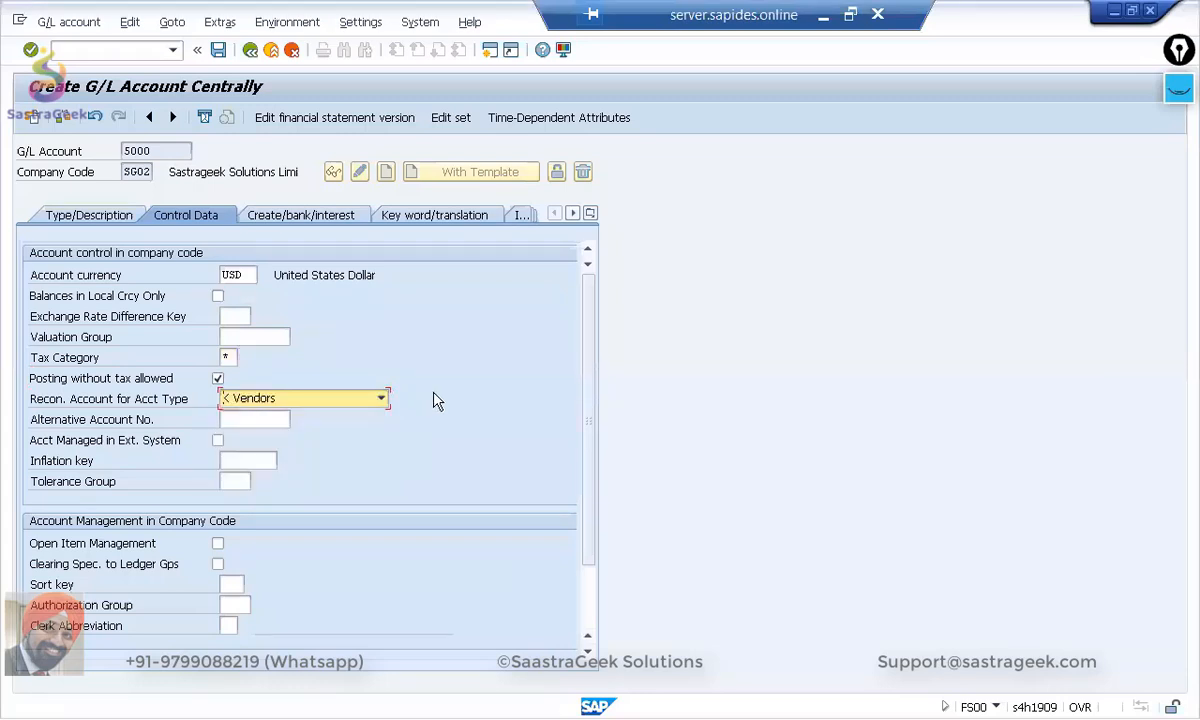
Step: Assign field status group YB67 Reconciliation accounts, mark the reconciliation account ready for input, and save account 5000
{"action": "left_click", "coordinate": [318, 212]}
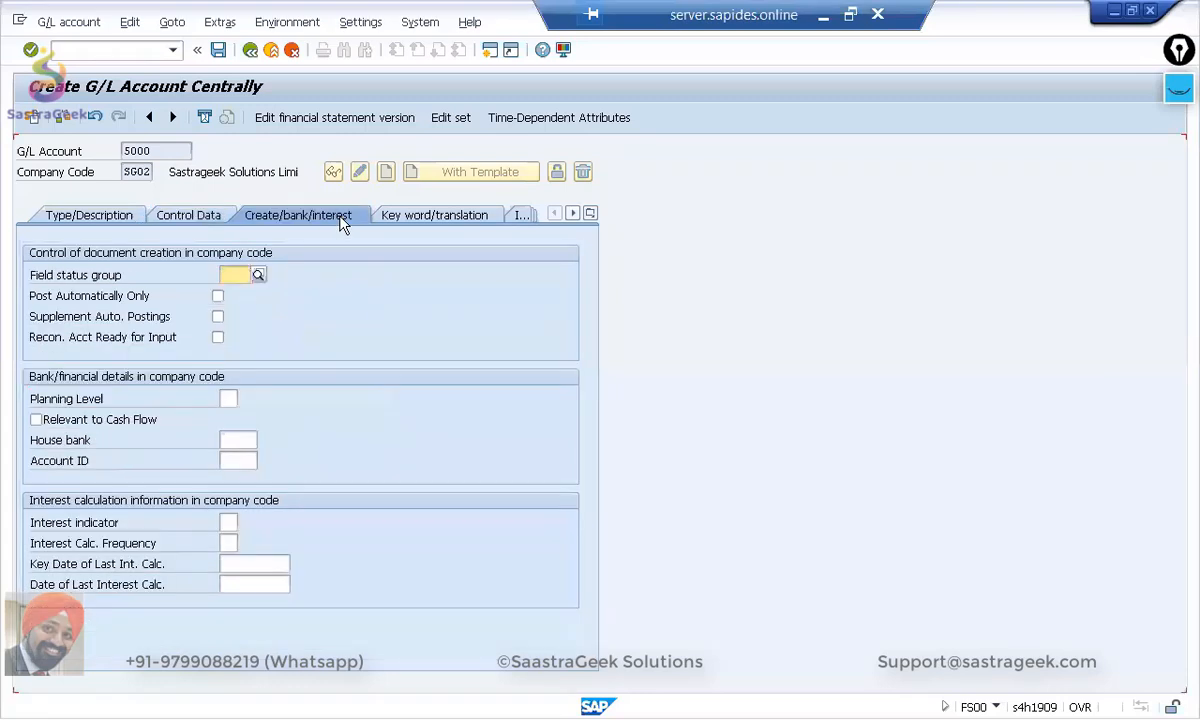
{"action": "left_click", "coordinate": [258, 275]}
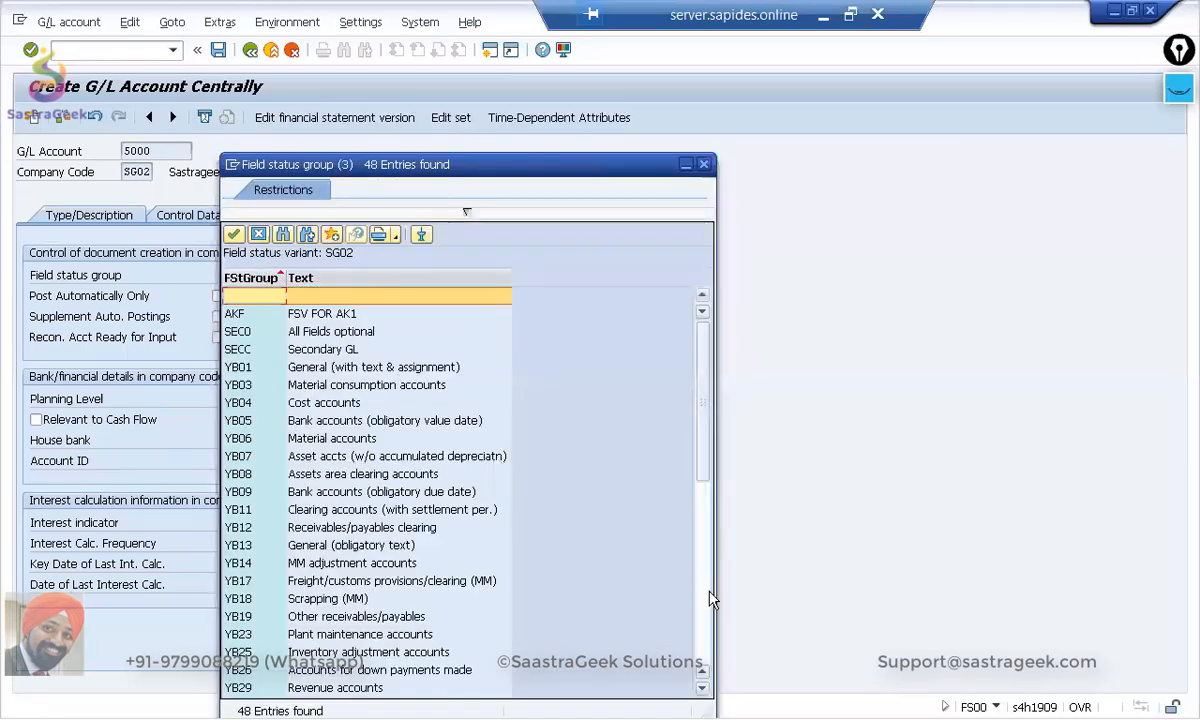
{"action": "scroll", "coordinate": [700, 540], "scroll_direction": "down", "scroll_amount": 7}
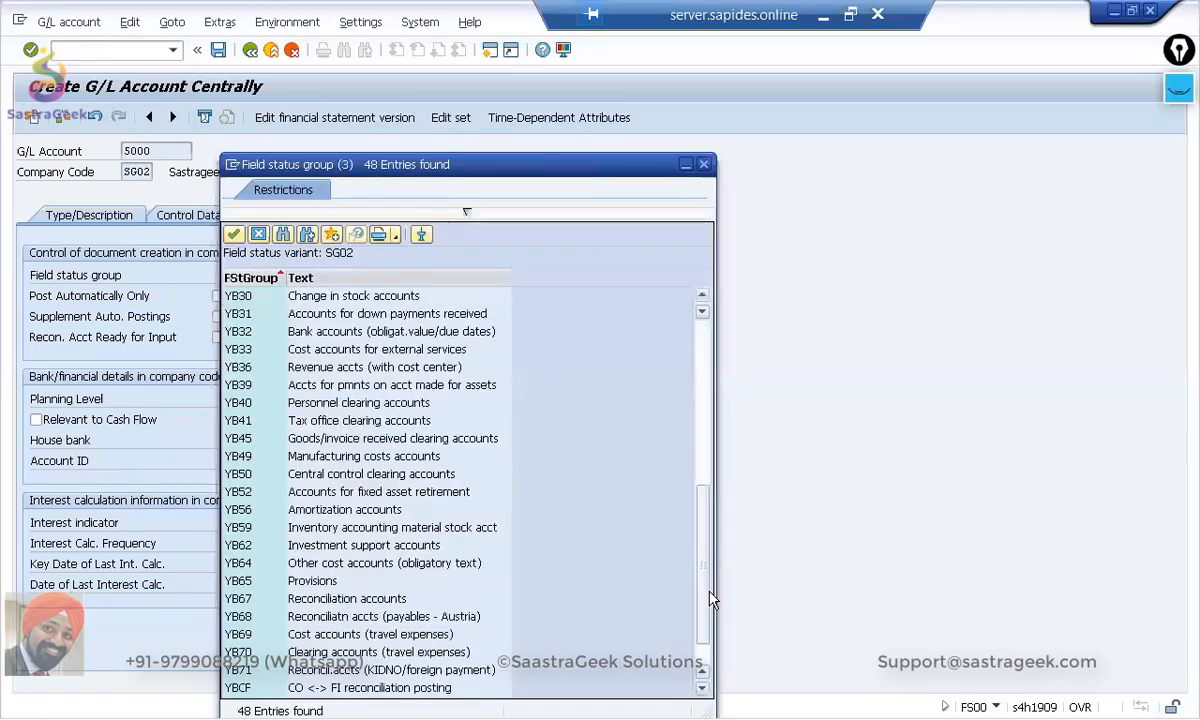
{"action": "double_click", "coordinate": [350, 598]}
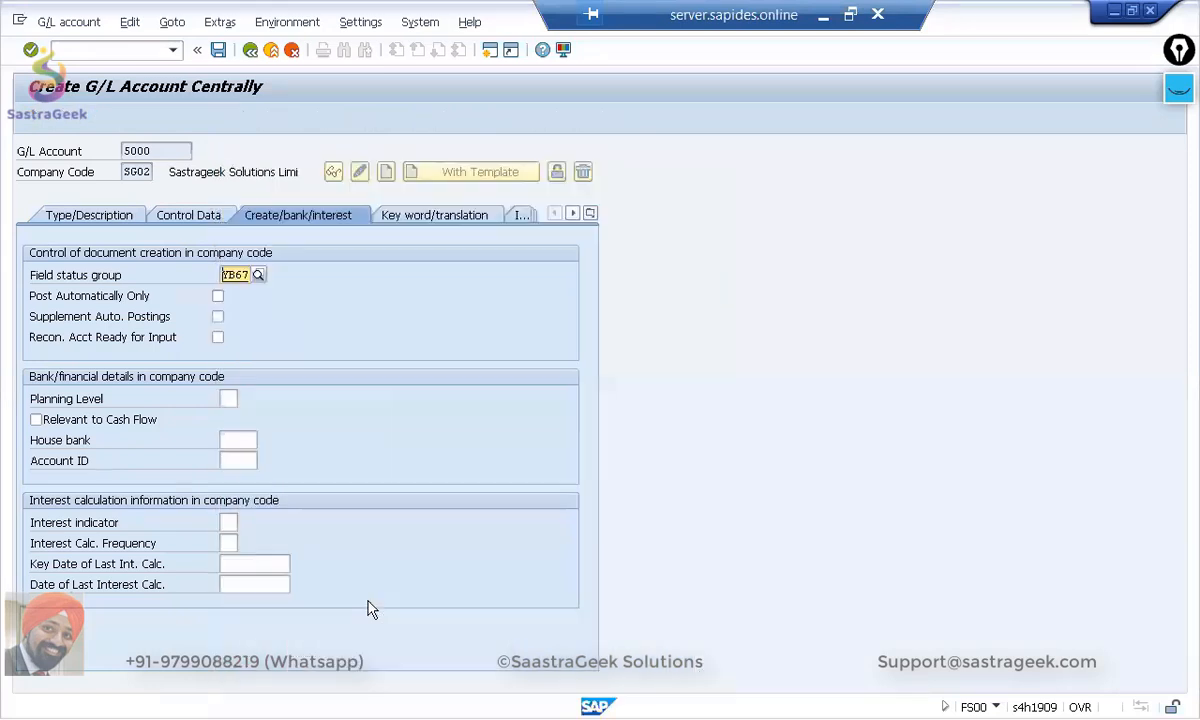
{"action": "left_click", "coordinate": [218, 338]}
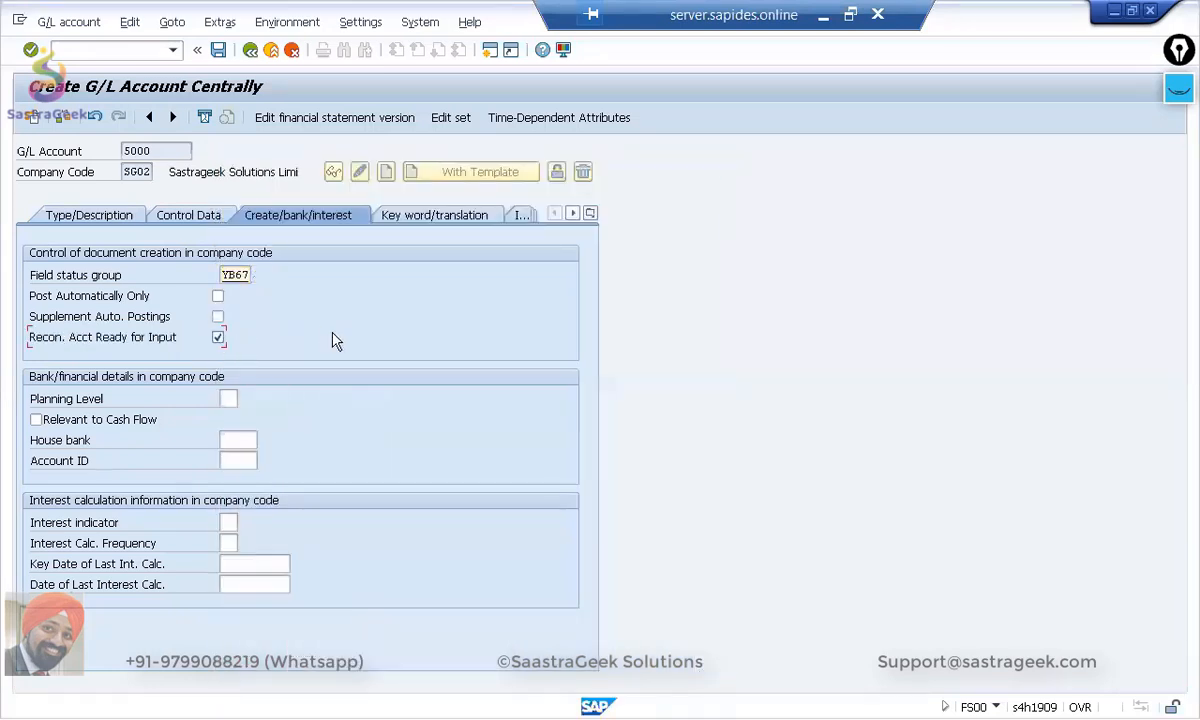
{"action": "left_click", "coordinate": [219, 50]}
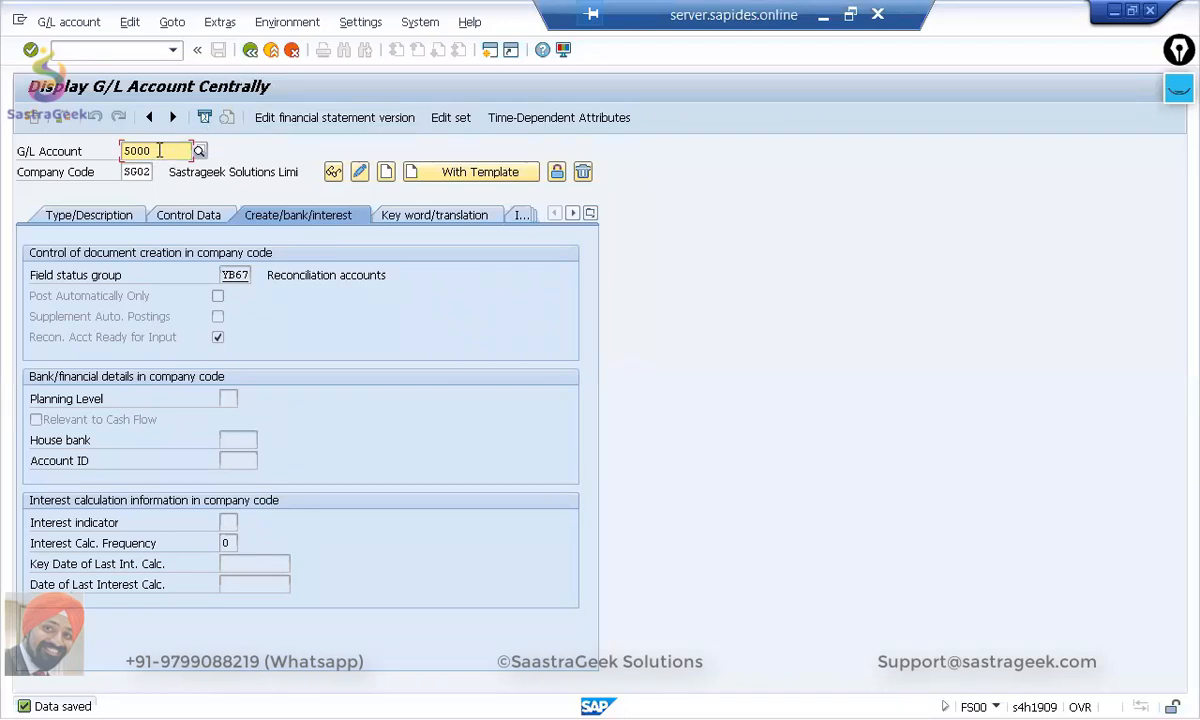
Step: Start G/L account 6000 in company code SG02 as a Balance Sheet Account in account group GEN
{"action": "left_click", "coordinate": [70, 154]}
{"action": "type", "text": "6000"}
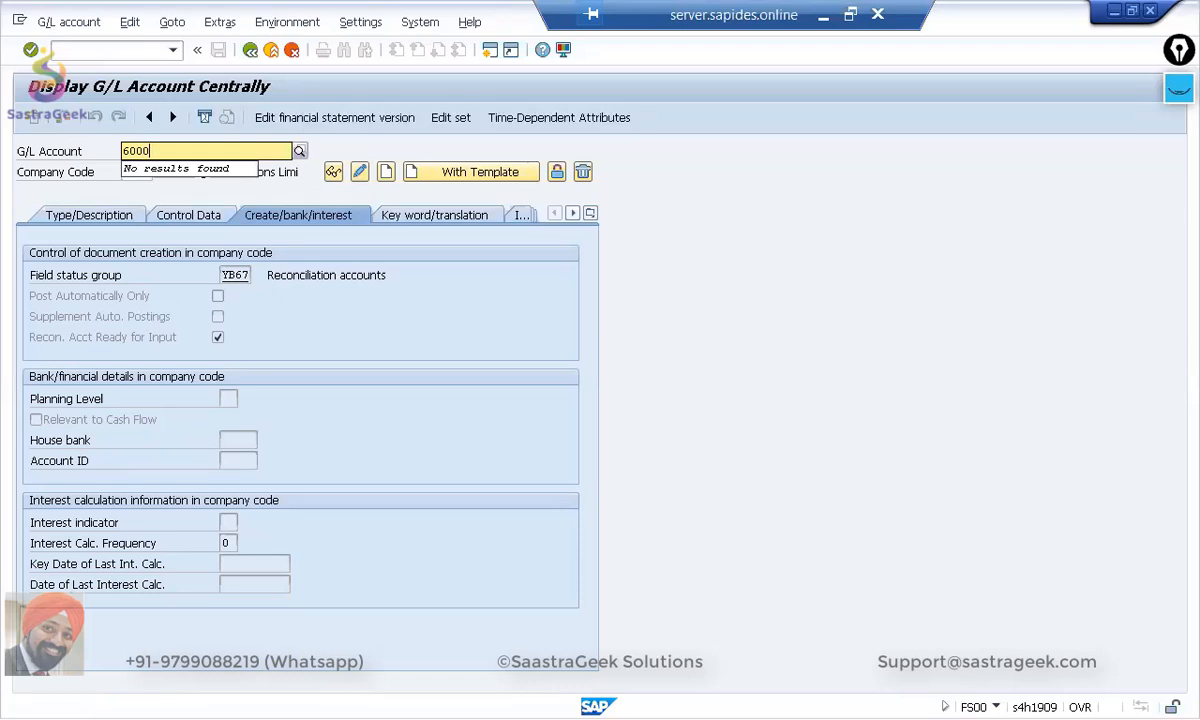
{"action": "key", "text": "Return"}
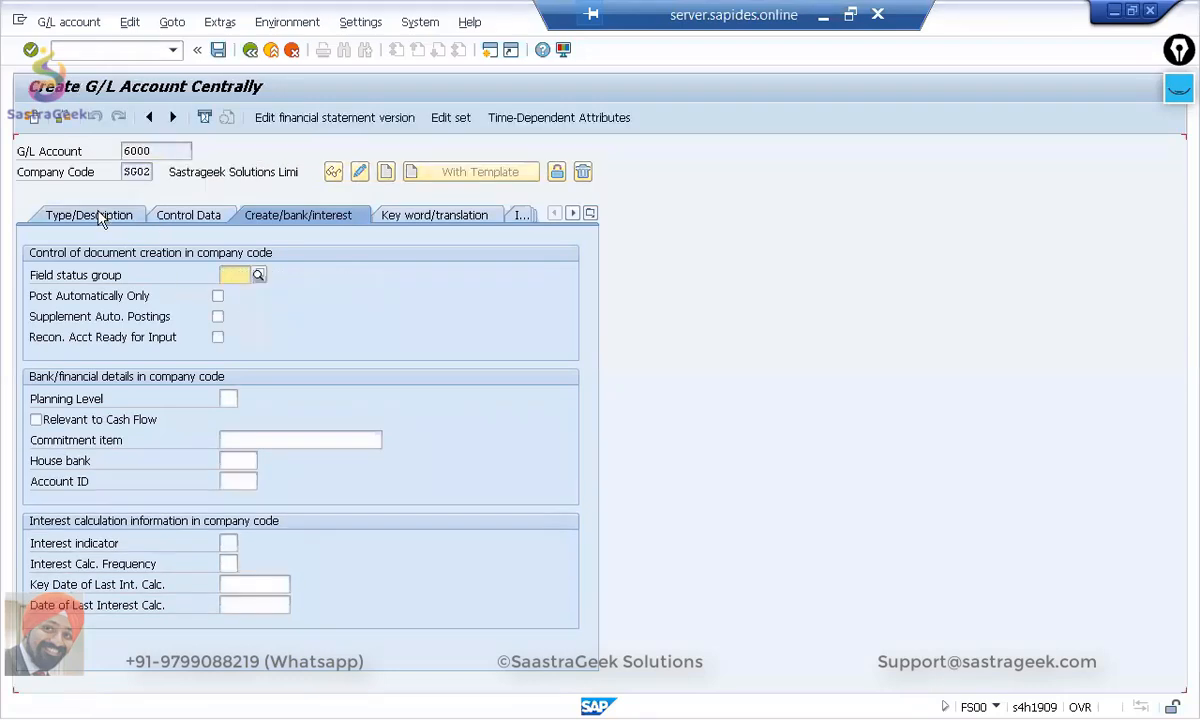
{"action": "left_click", "coordinate": [100, 220]}
{"action": "left_click", "coordinate": [390, 278]}
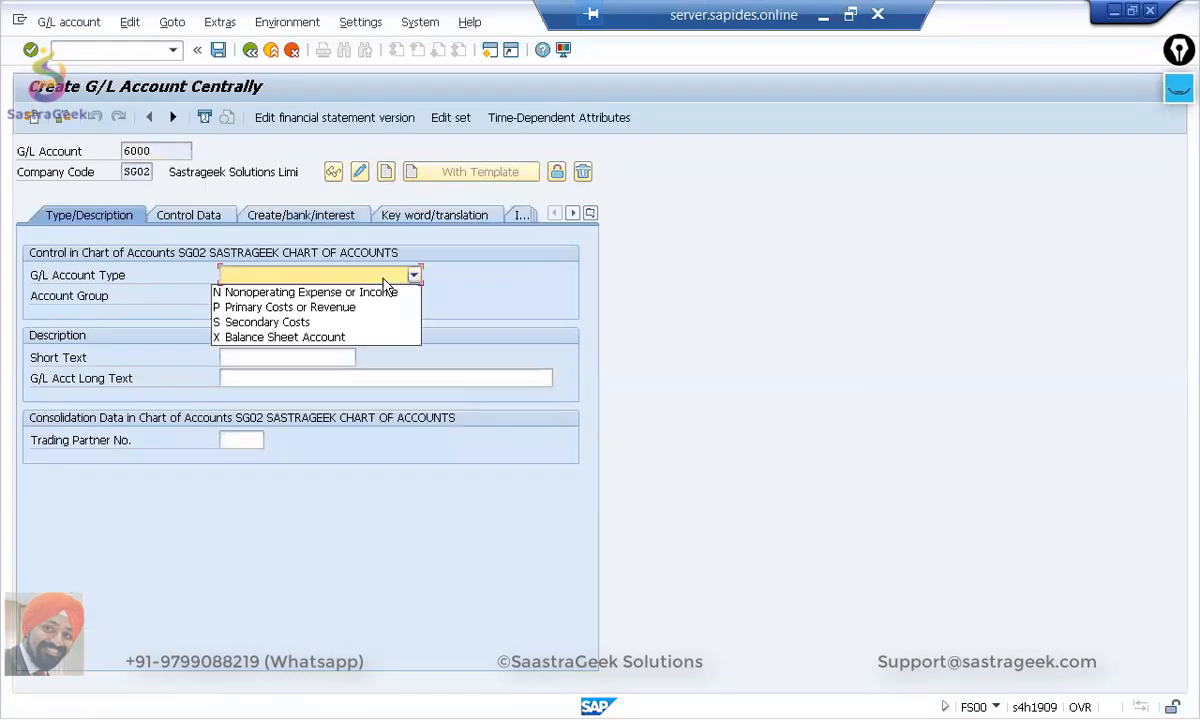
{"action": "left_click", "coordinate": [345, 337]}
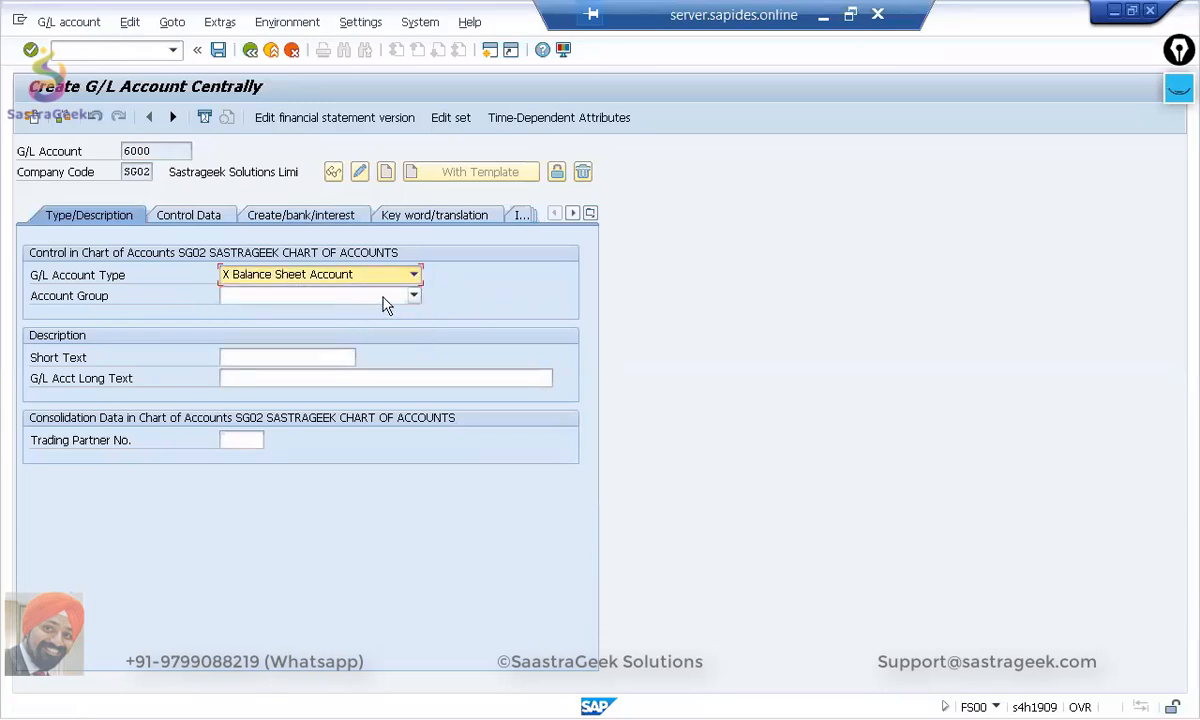
{"action": "left_click", "coordinate": [386, 298]}
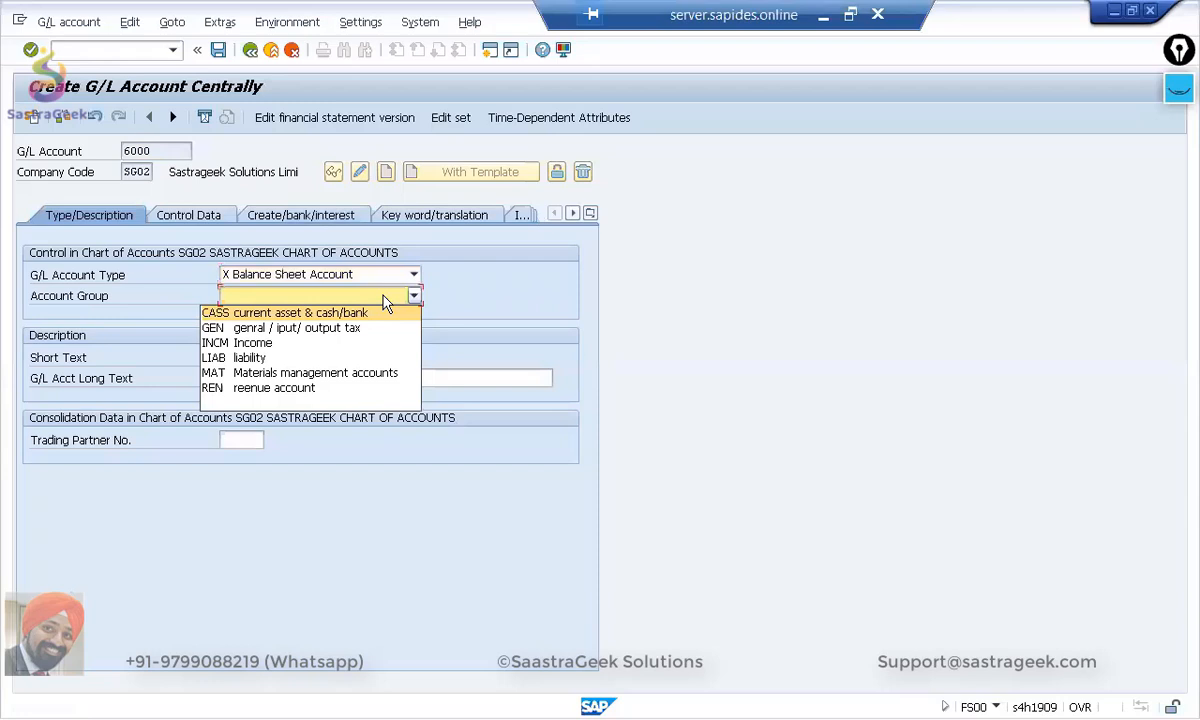
{"action": "left_click", "coordinate": [343, 333]}
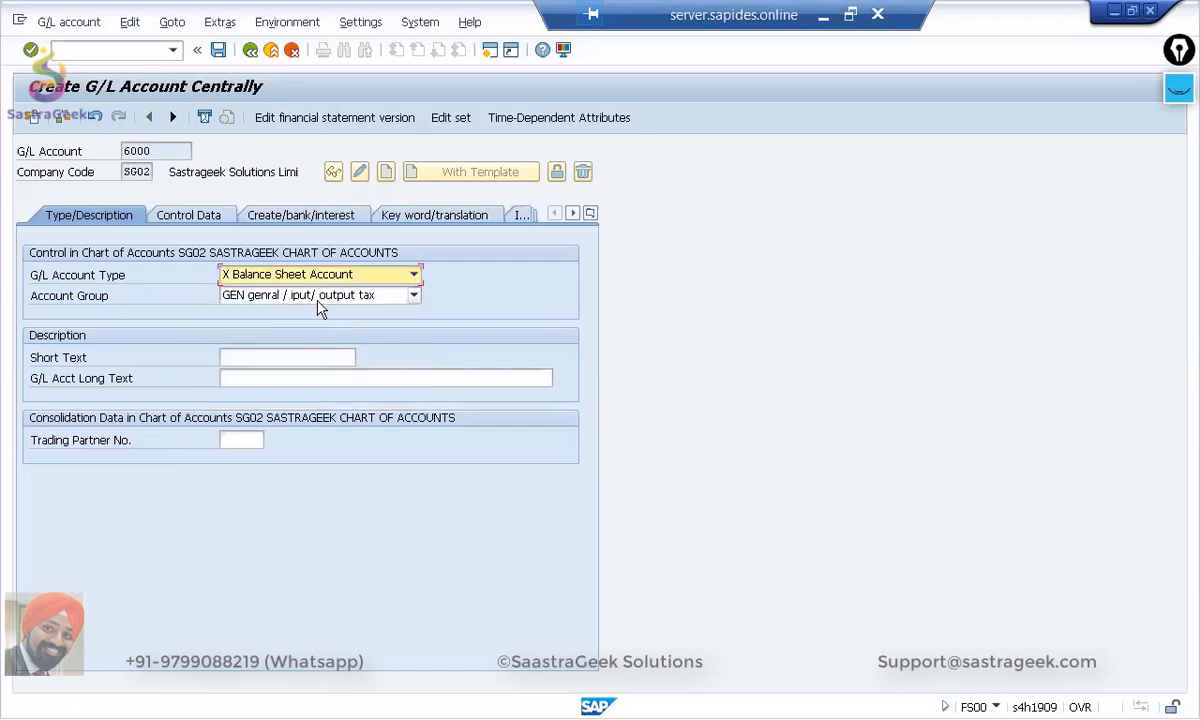
Step: Describe account 6000 with short text Output tax and long text Output tax account
{"action": "left_click", "coordinate": [268, 359]}
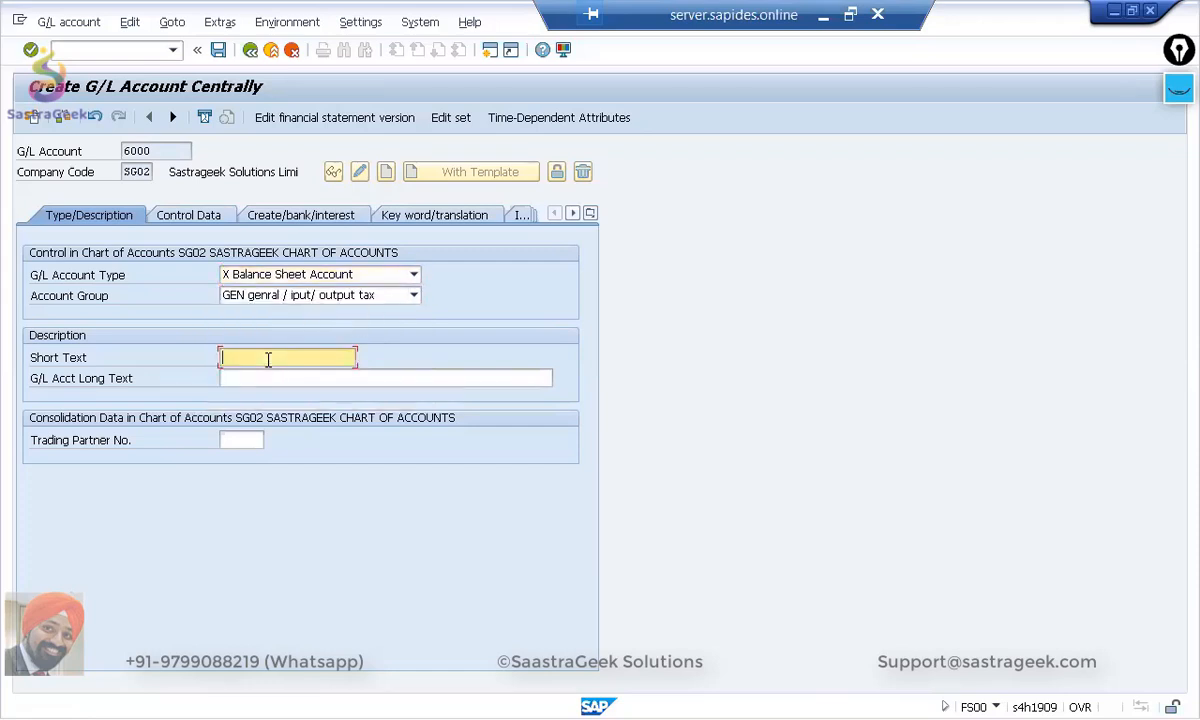
{"action": "type", "text": "output"}
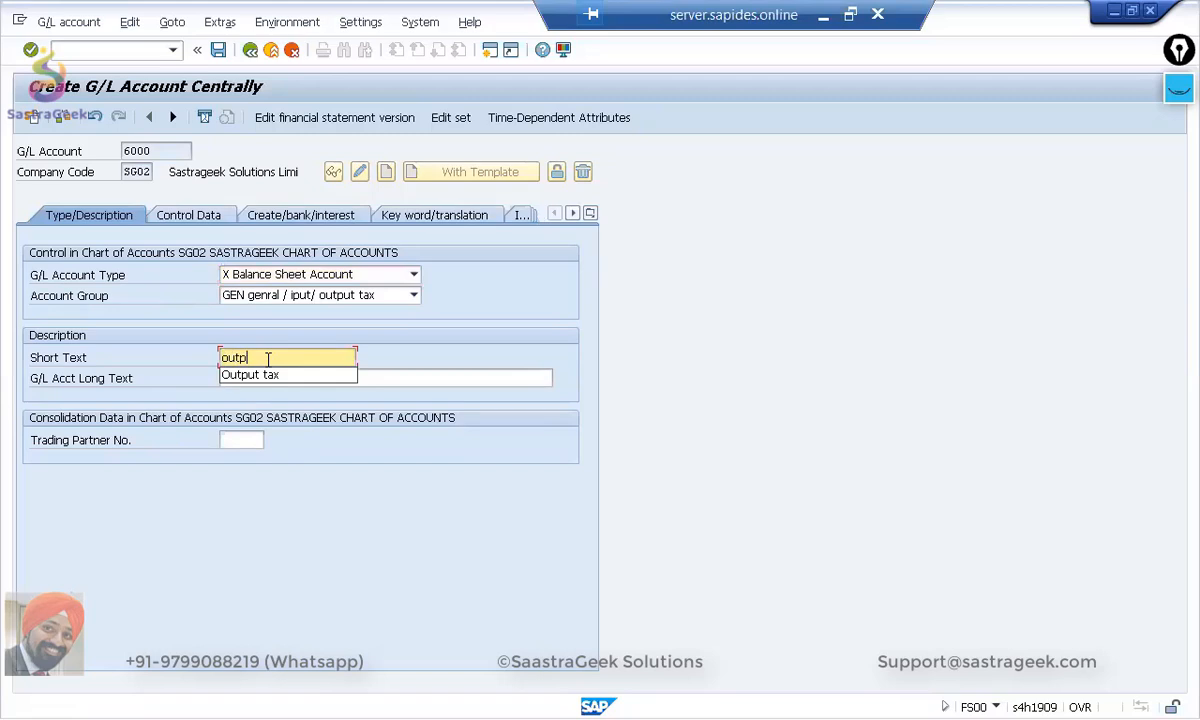
{"action": "left_click", "coordinate": [245, 375]}
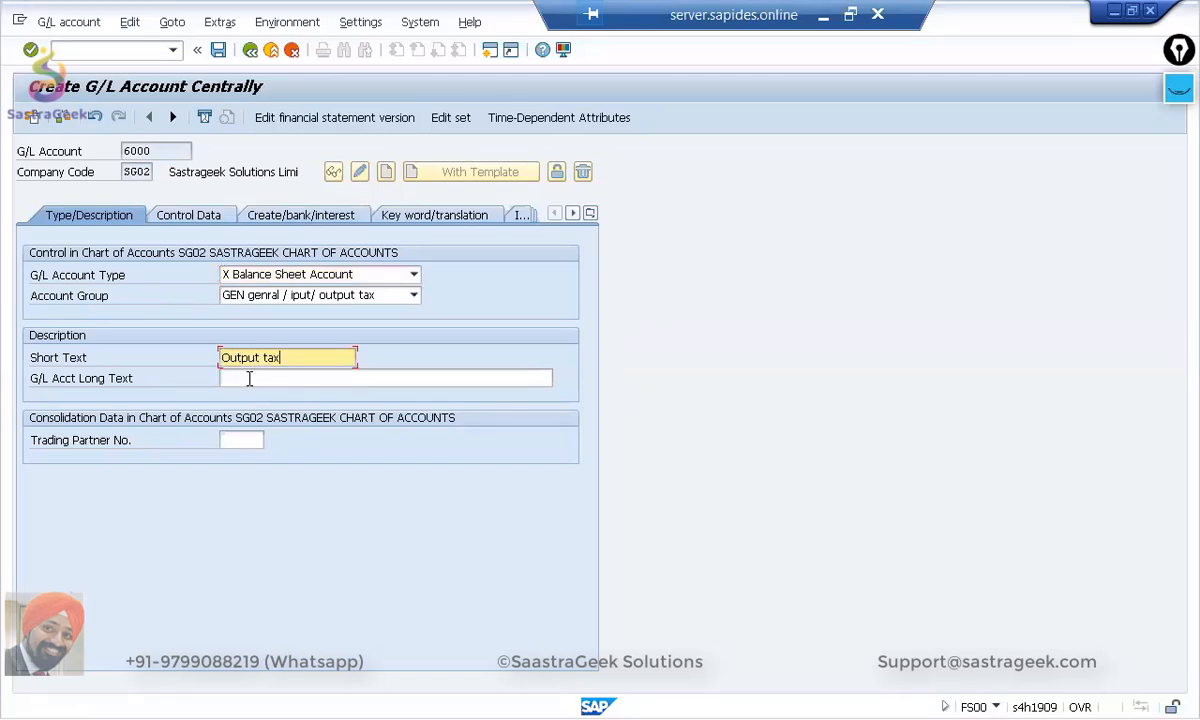
{"action": "left_click", "coordinate": [249, 379]}
{"action": "type", "text": "ou"}
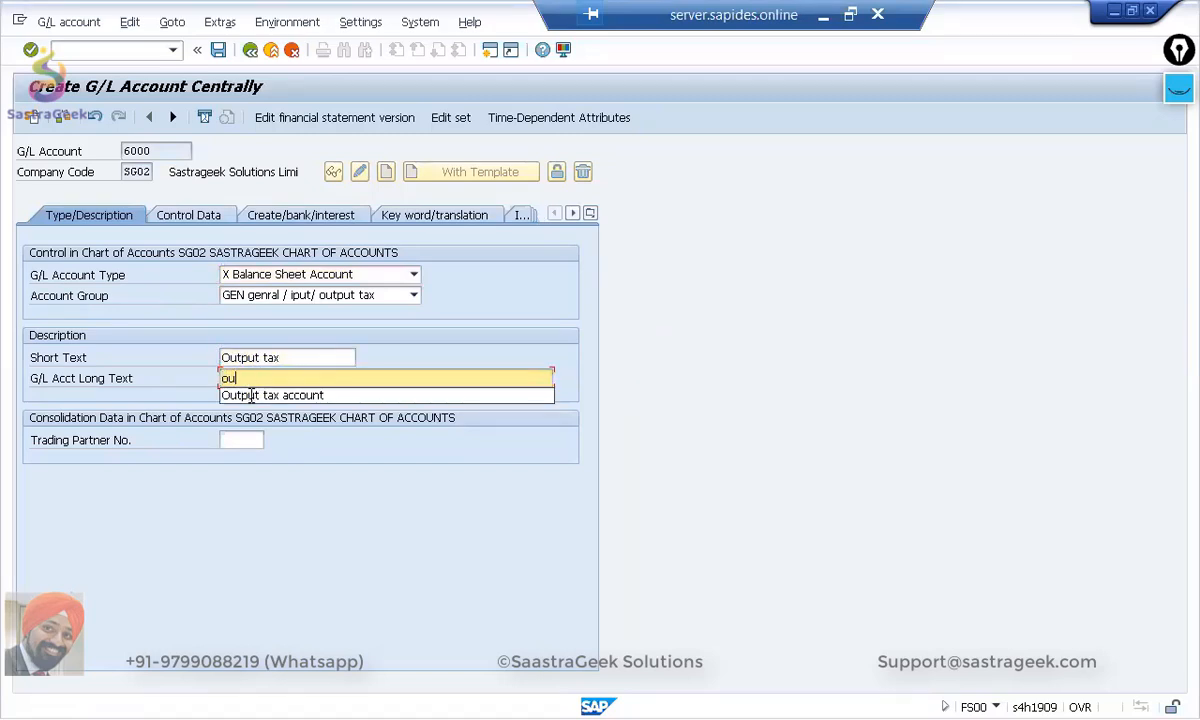
{"action": "left_click", "coordinate": [250, 396]}
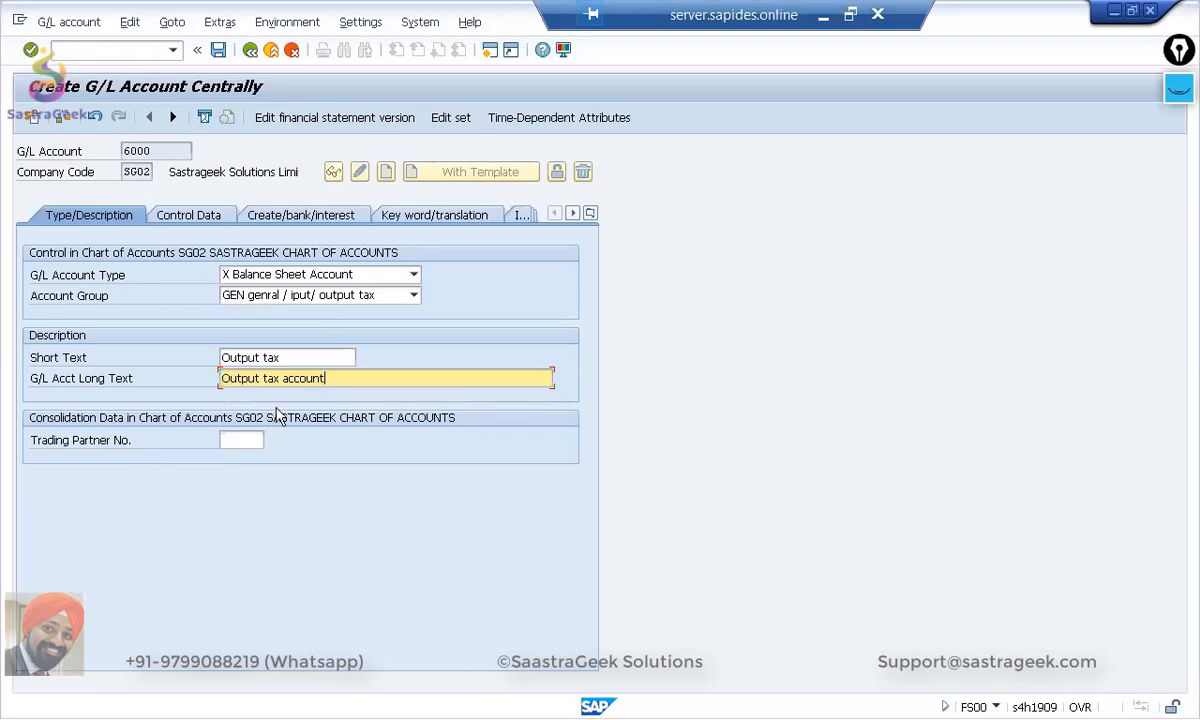
{"action": "key", "text": "Return"}
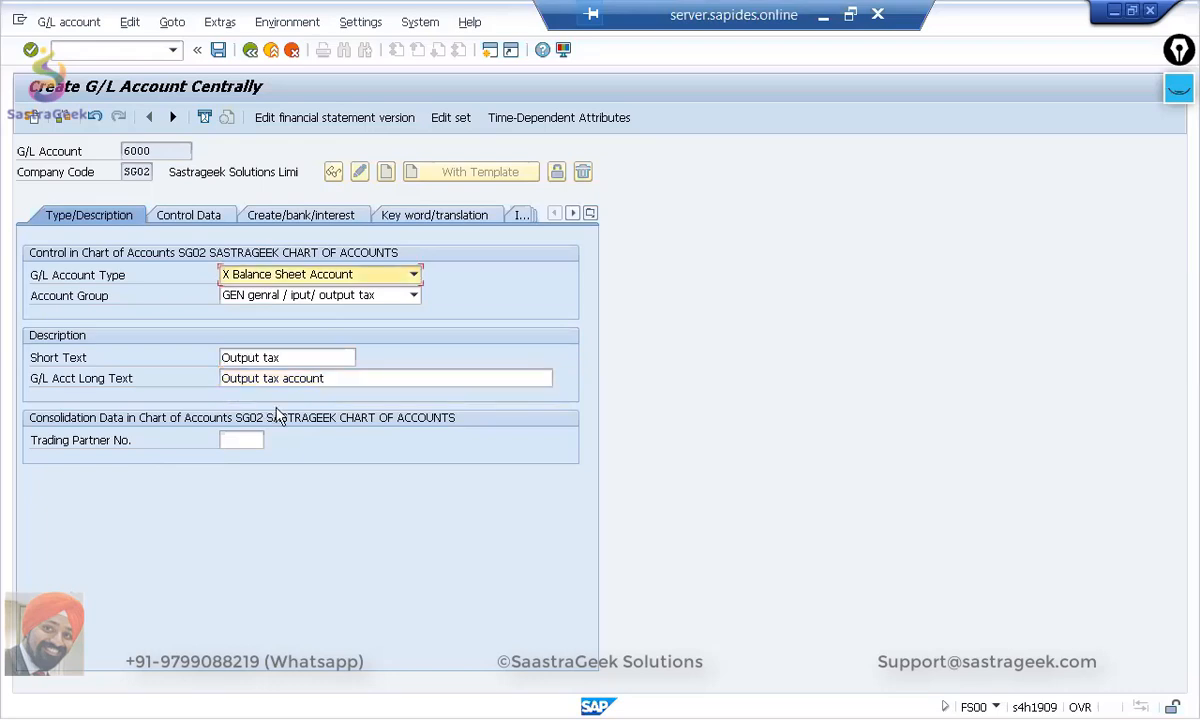
Step: Set account 6000's tax category to > Output Tax Account and allow posting without tax
{"action": "left_click", "coordinate": [217, 218]}
{"action": "left_click", "coordinate": [228, 358]}
{"action": "left_click", "coordinate": [245, 360]}
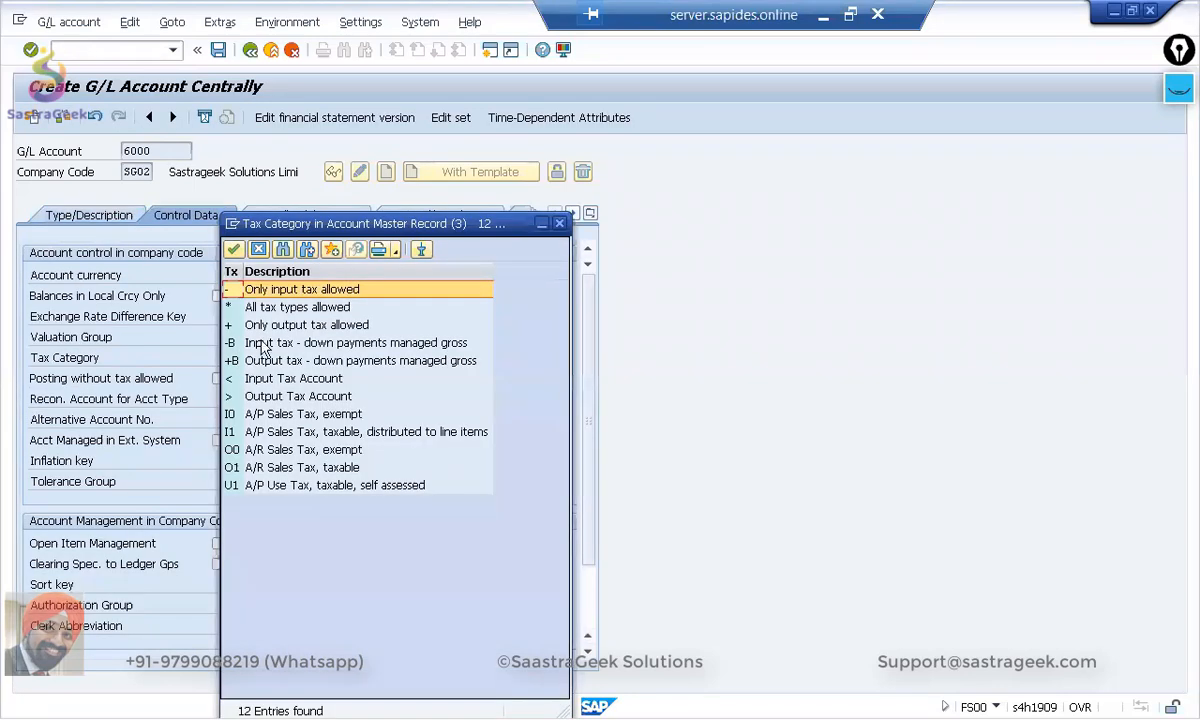
{"action": "double_click", "coordinate": [261, 399]}
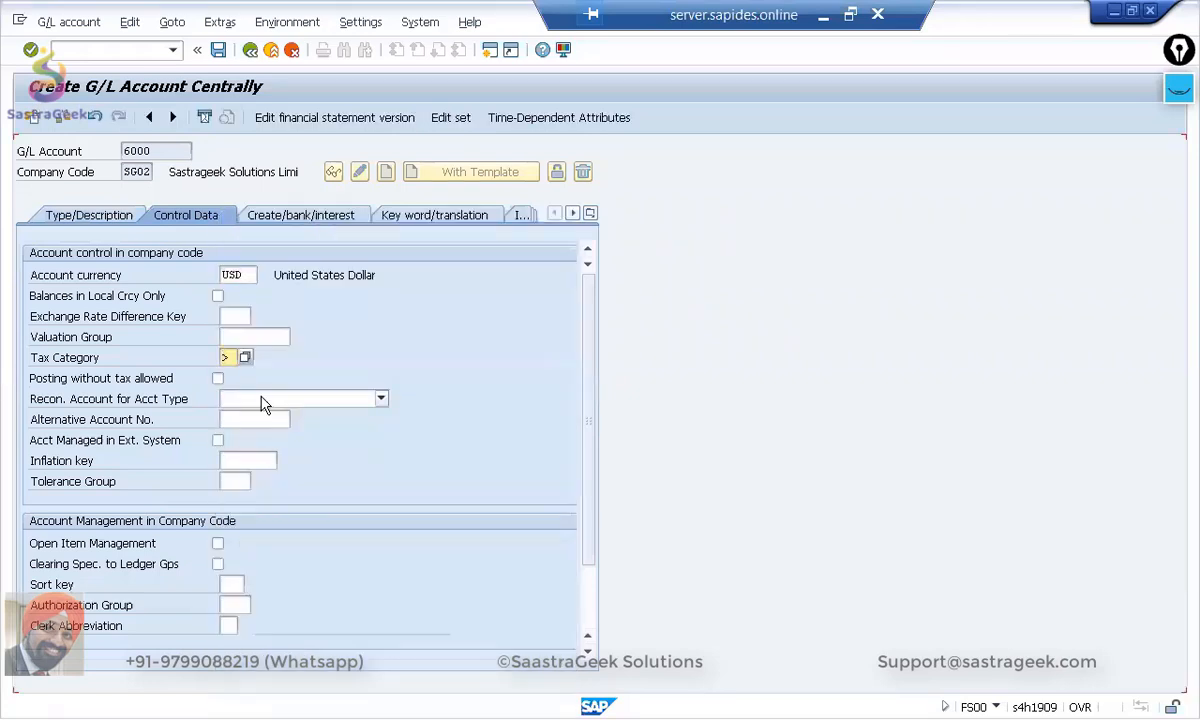
{"action": "left_click", "coordinate": [218, 380]}
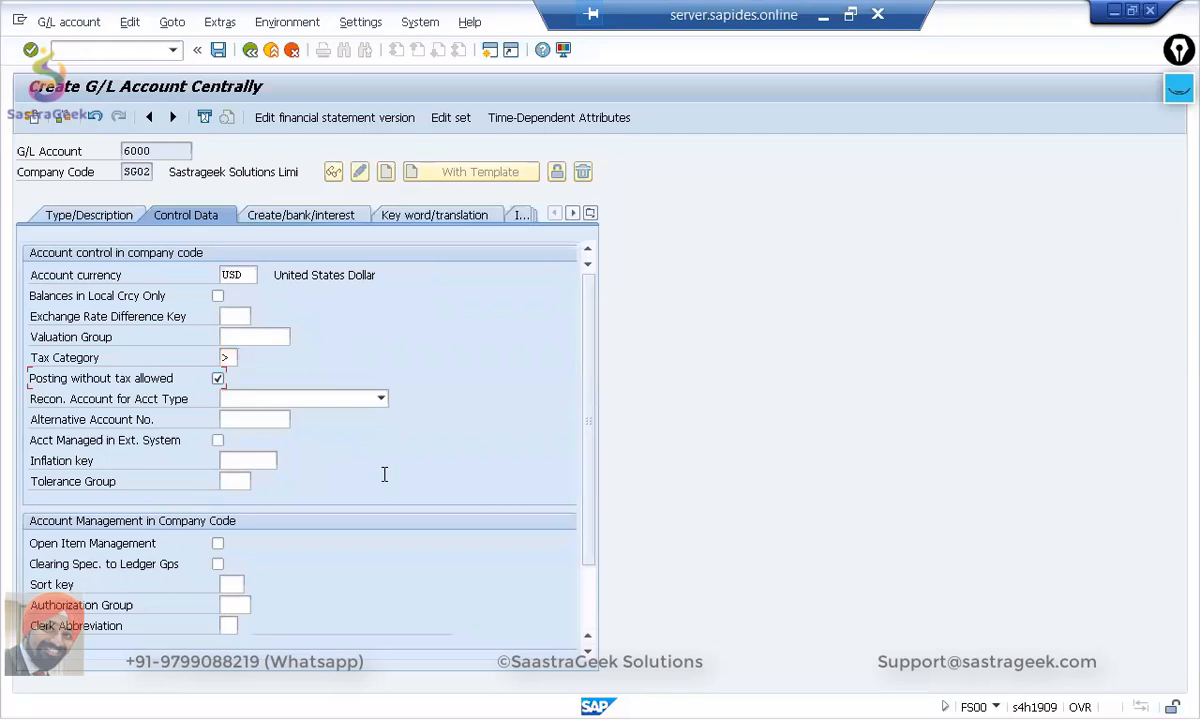
Step: Assign field status group YB01 General (with text & assignment) to account 6000, save it and leave the transaction
{"action": "left_click", "coordinate": [308, 218]}
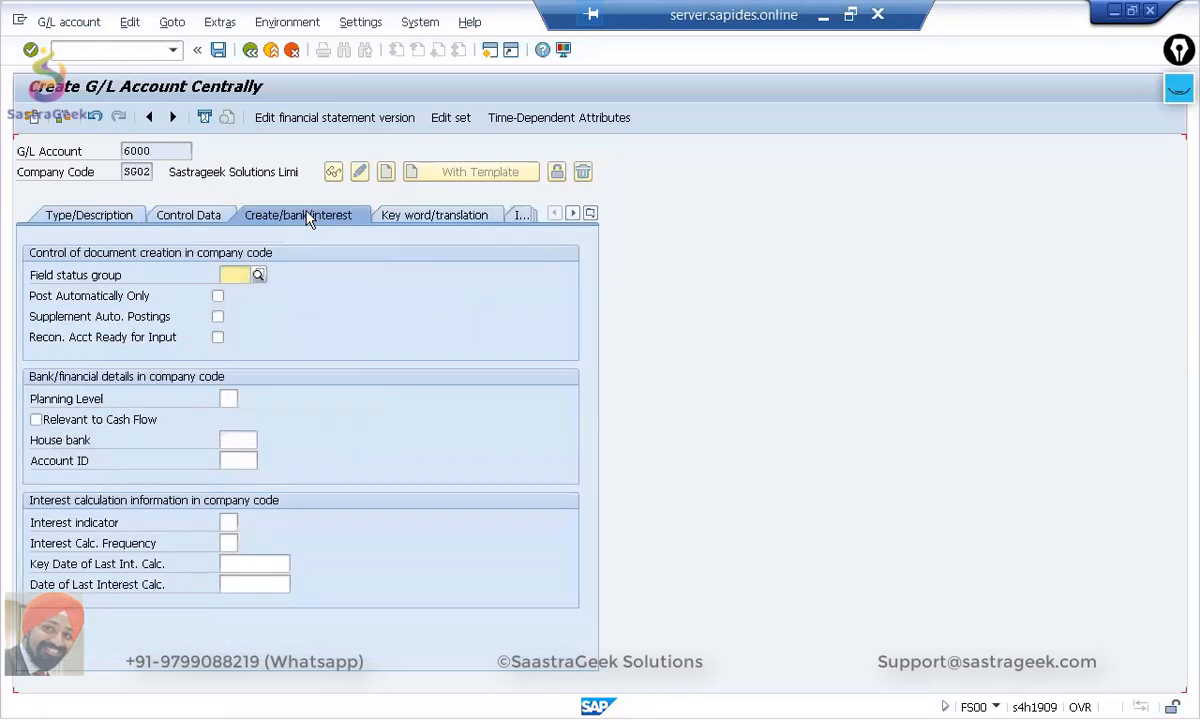
{"action": "left_click", "coordinate": [258, 274]}
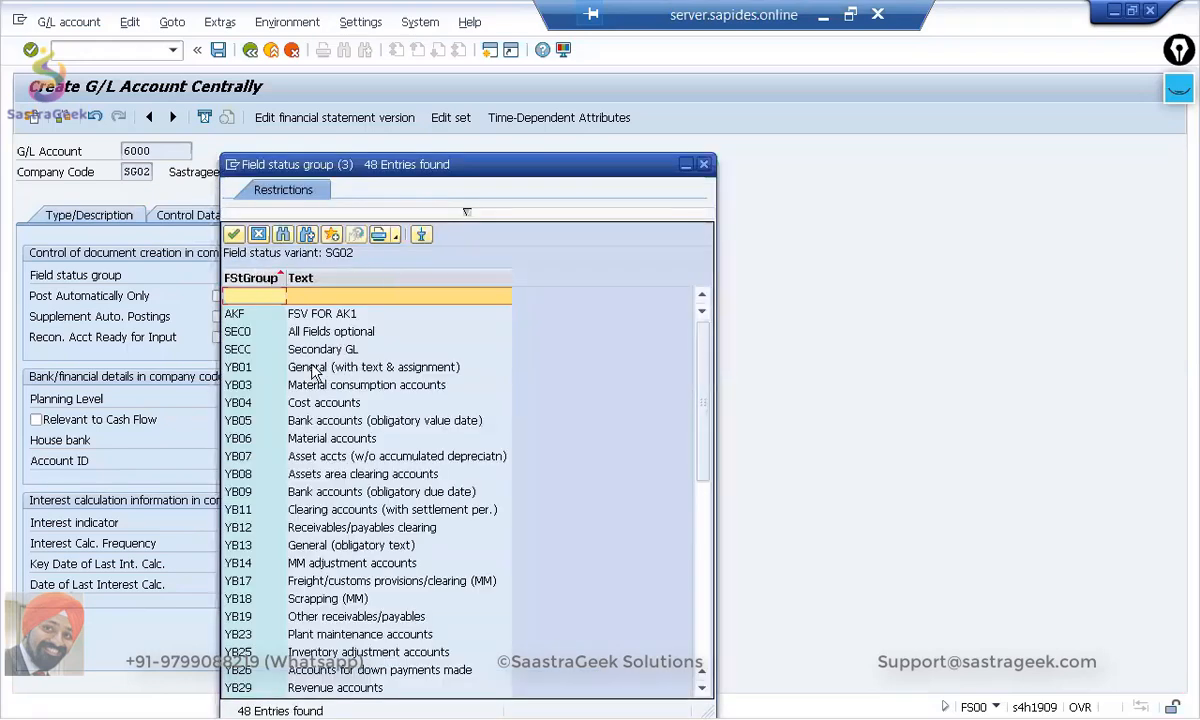
{"action": "double_click", "coordinate": [313, 372]}
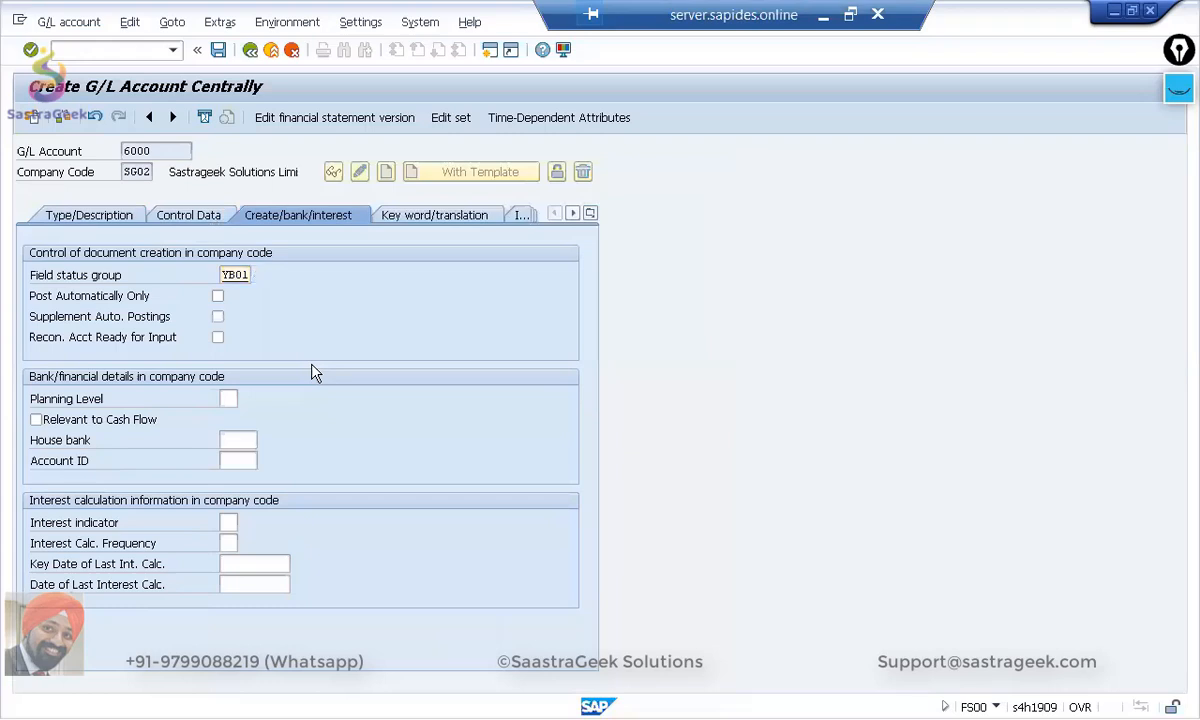
{"action": "left_click", "coordinate": [218, 50]}
{"action": "left_click", "coordinate": [37, 359]}
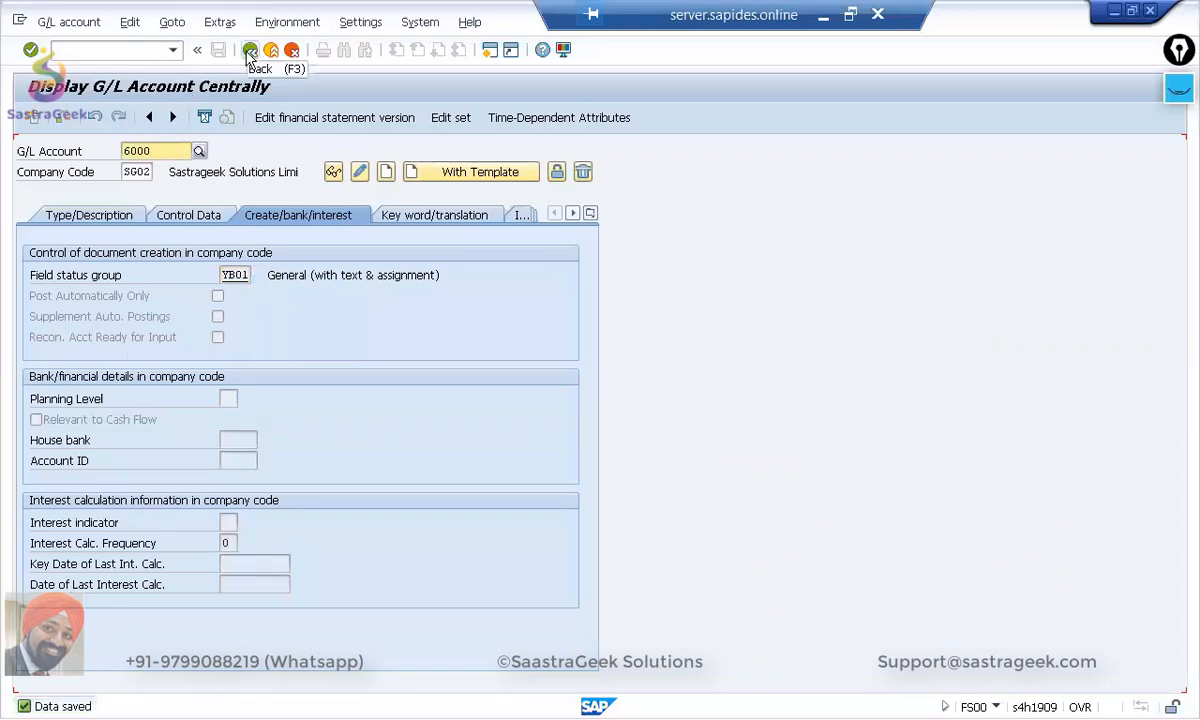
{"action": "left_click", "coordinate": [250, 50]}
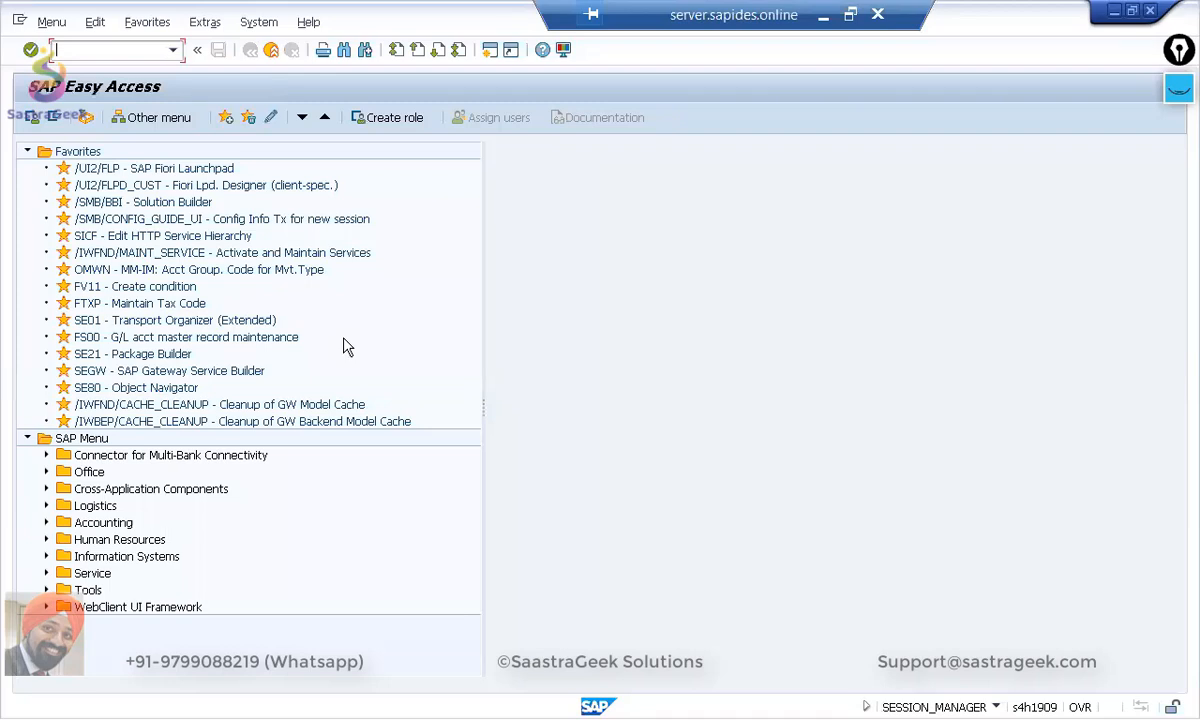
Step: Start G/L account 6001 in company code SG02 as a Balance Sheet Account in account group GEN
{"action": "type", "text": "fs00"}
{"action": "key", "text": "Return"}
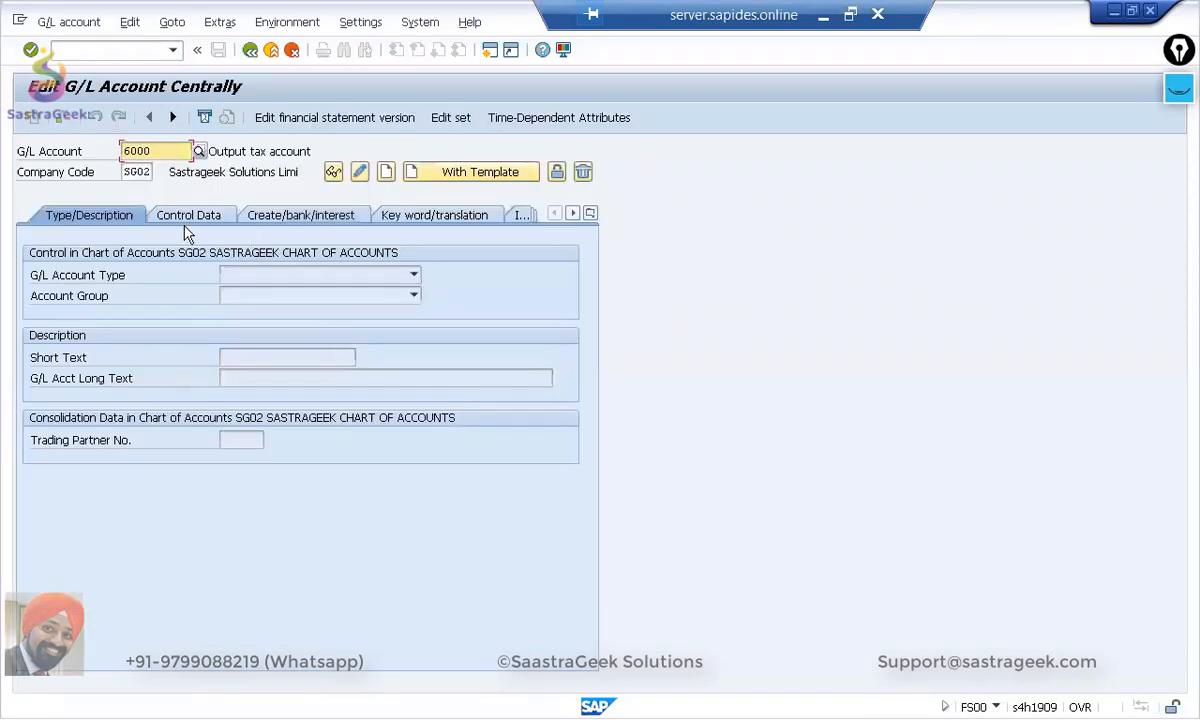
{"action": "key", "text": "BackSpace"}
{"action": "type", "text": "1"}
{"action": "key", "text": "Return"}
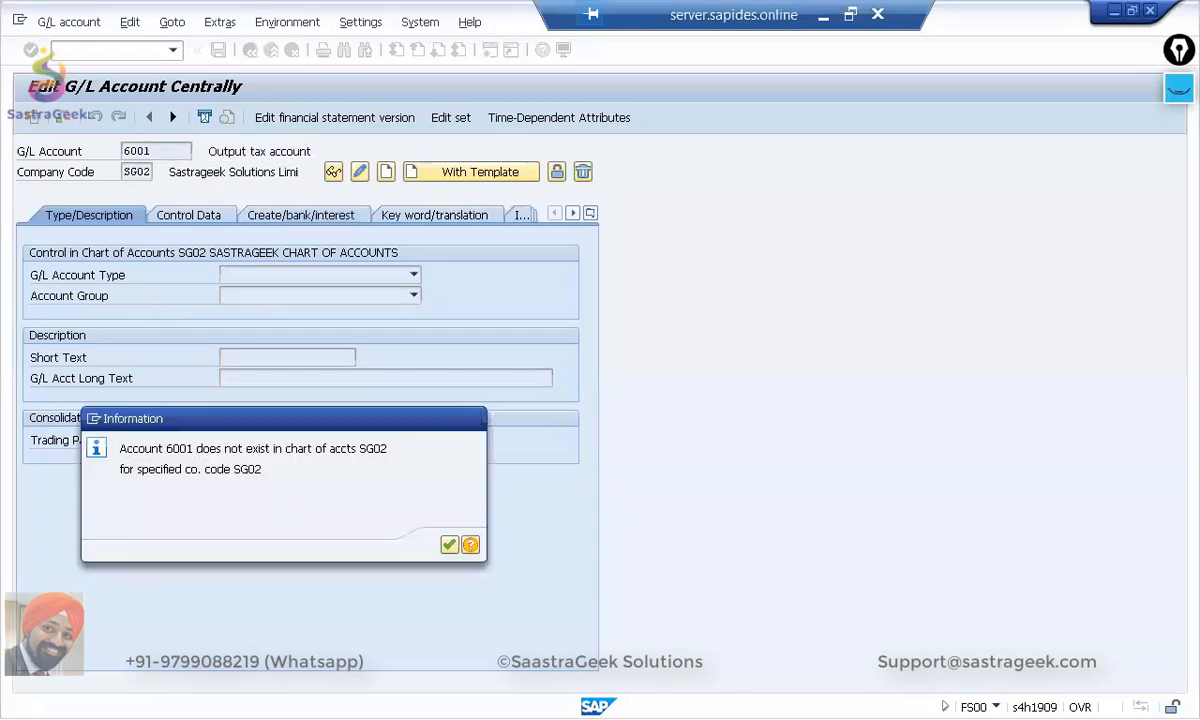
{"action": "key", "text": "Return"}
{"action": "left_click", "coordinate": [385, 173]}
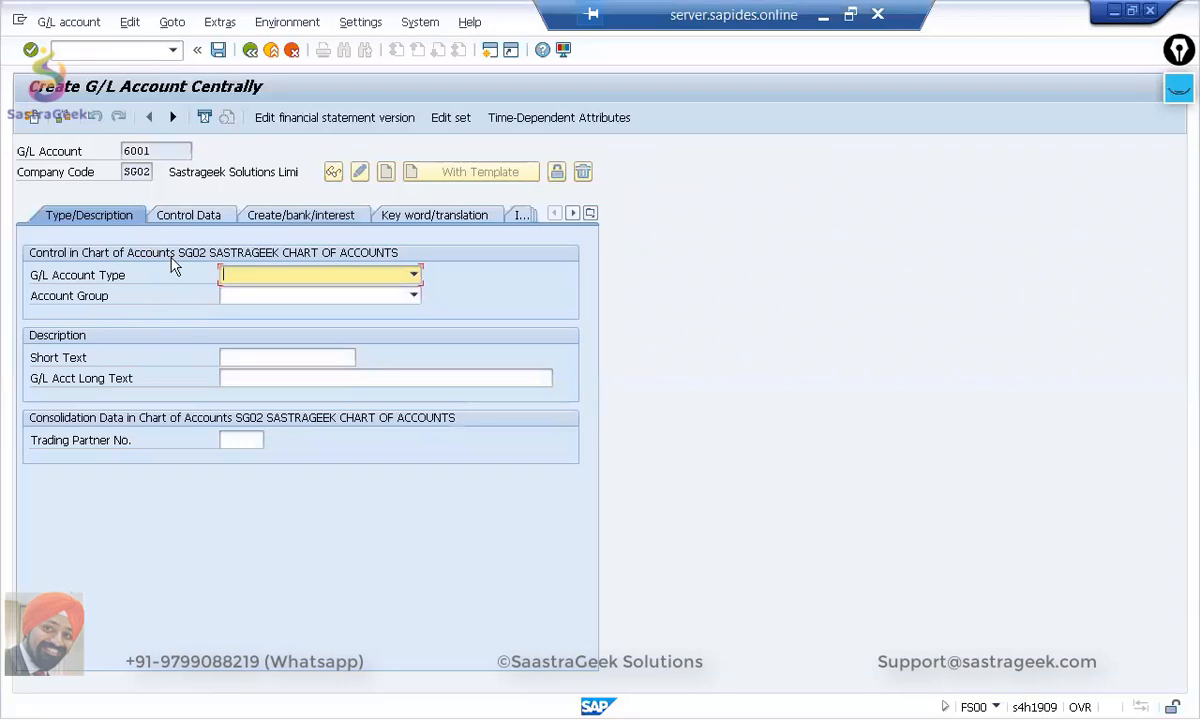
{"action": "left_click", "coordinate": [236, 274]}
{"action": "left_click", "coordinate": [265, 340]}
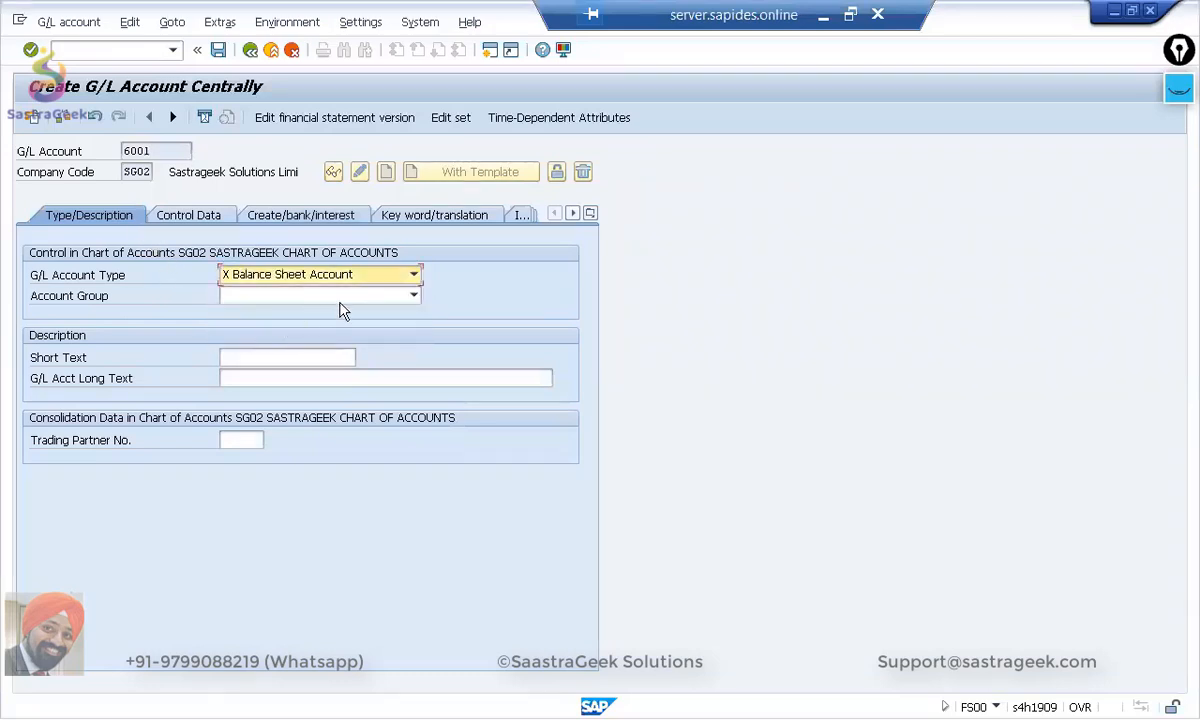
{"action": "left_click", "coordinate": [325, 296]}
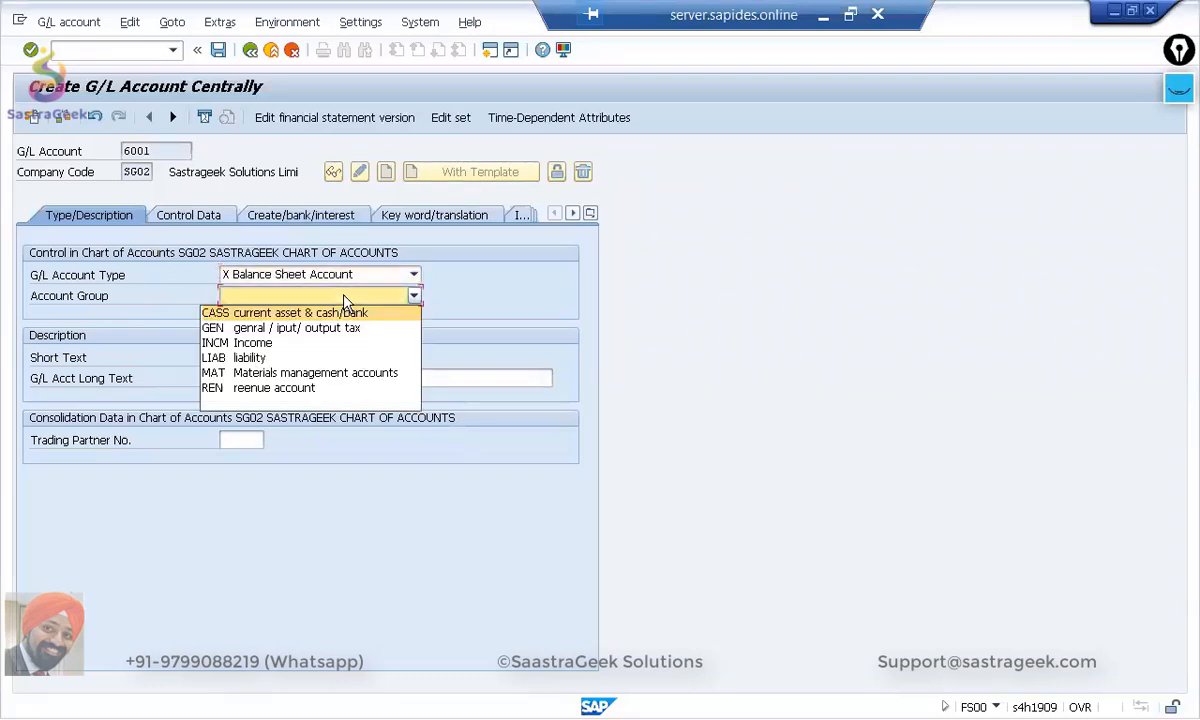
{"action": "left_click", "coordinate": [312, 337]}
Step: Describe account 6001 with short text input tax account and long text Input tax account
{"action": "left_click", "coordinate": [290, 357]}
{"action": "type", "text": "inp"}
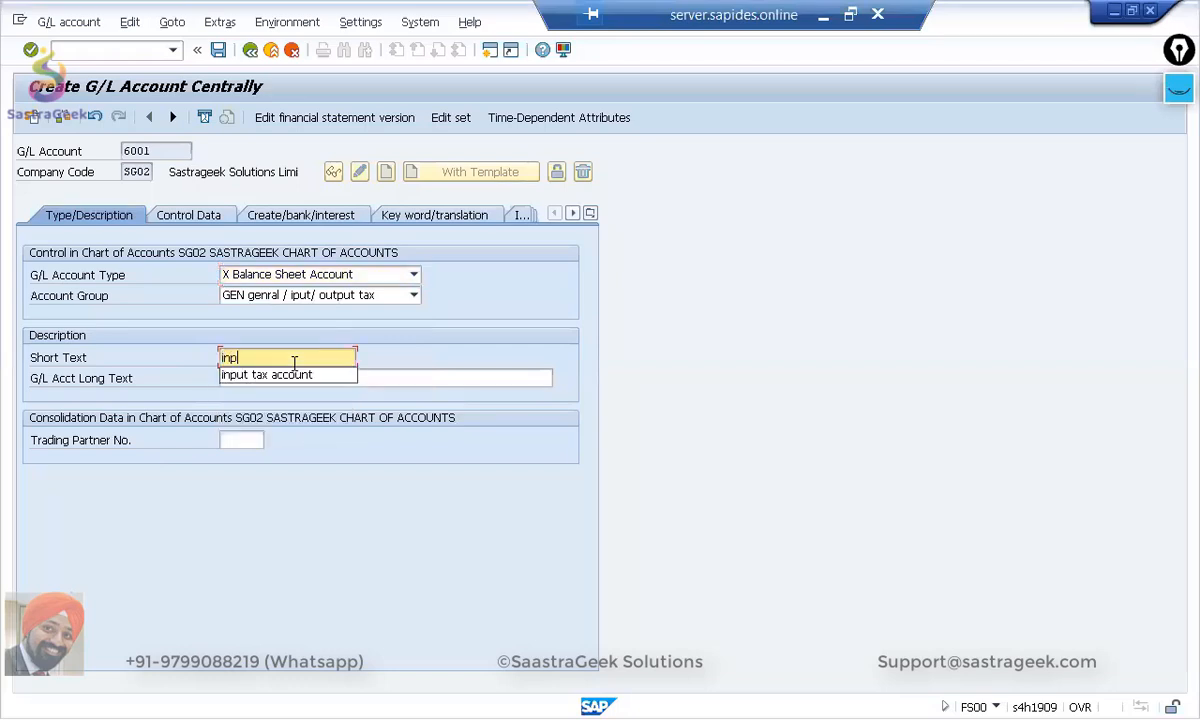
{"action": "left_click", "coordinate": [288, 375]}
{"action": "left_click", "coordinate": [287, 377]}
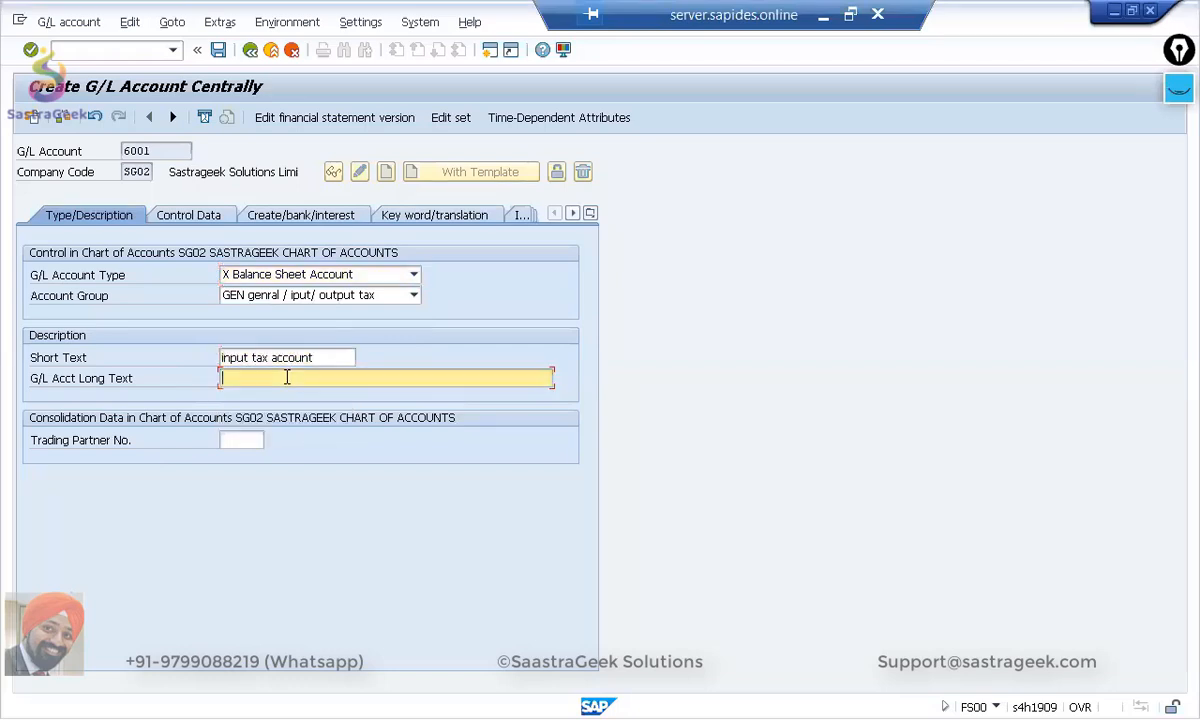
{"action": "type", "text": "I"}
{"action": "left_click", "coordinate": [278, 426]}
{"action": "key", "text": "Return"}
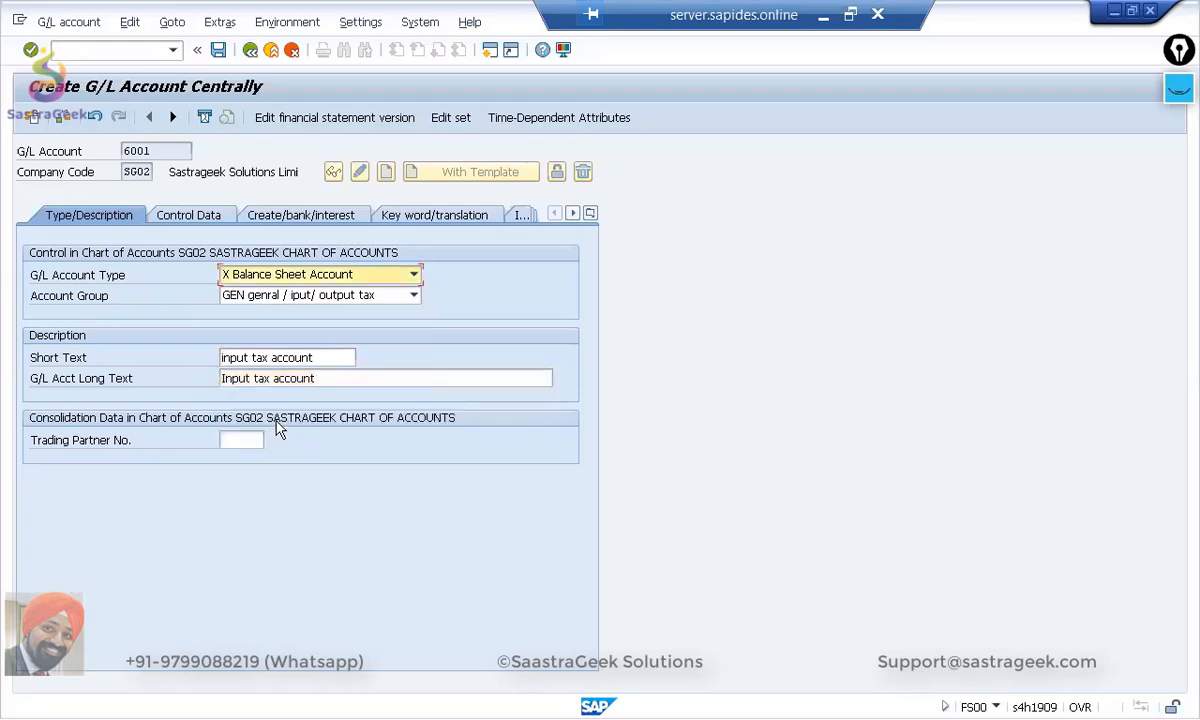
Step: Set account 6001's tax category to < Input Tax Account and allow posting without tax
{"action": "left_click", "coordinate": [206, 222]}
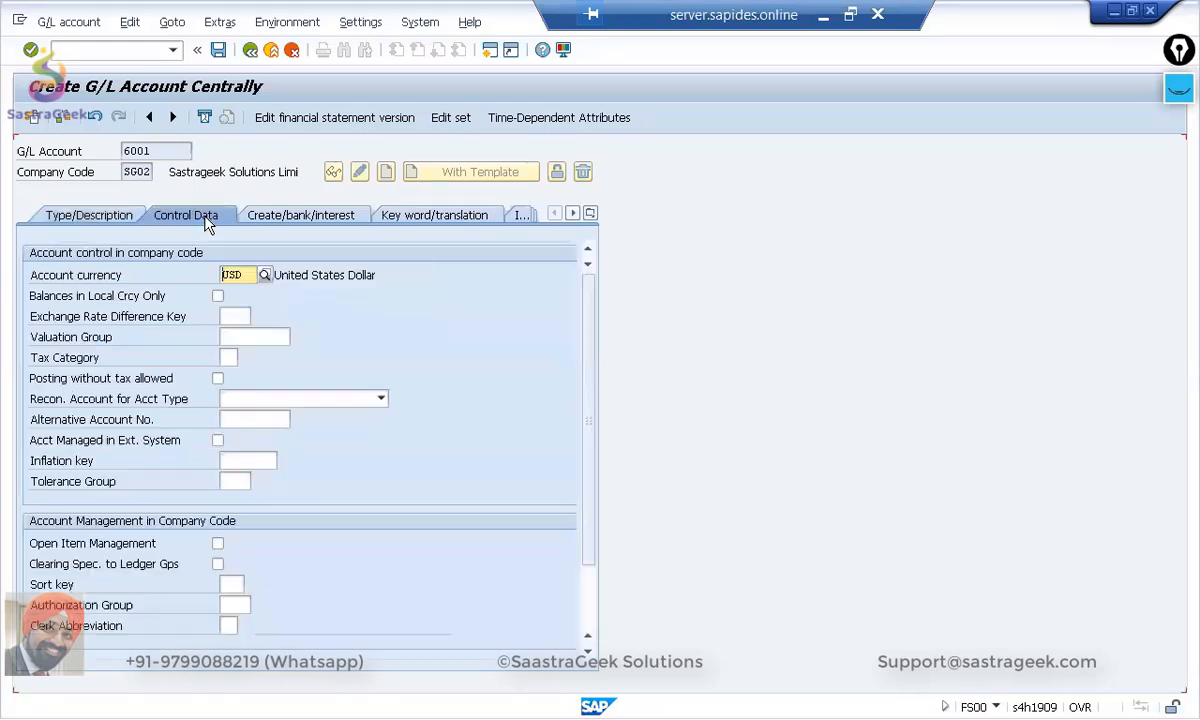
{"action": "left_click", "coordinate": [236, 358]}
{"action": "left_click", "coordinate": [249, 357]}
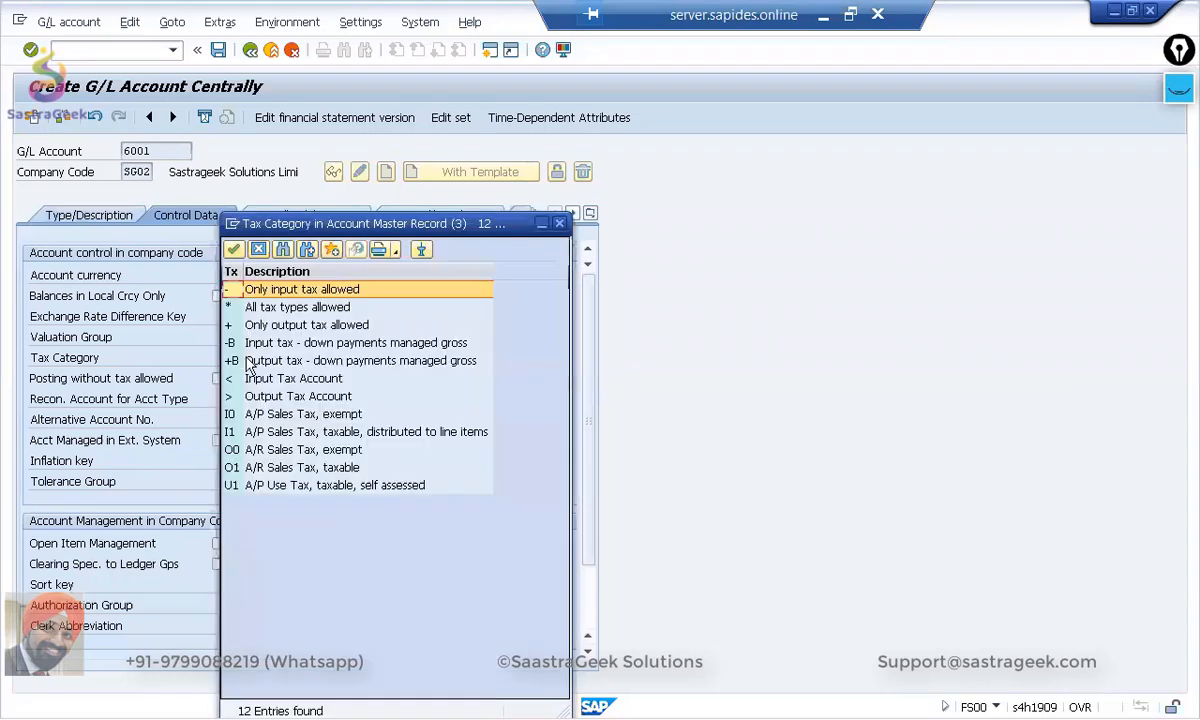
{"action": "double_click", "coordinate": [258, 379]}
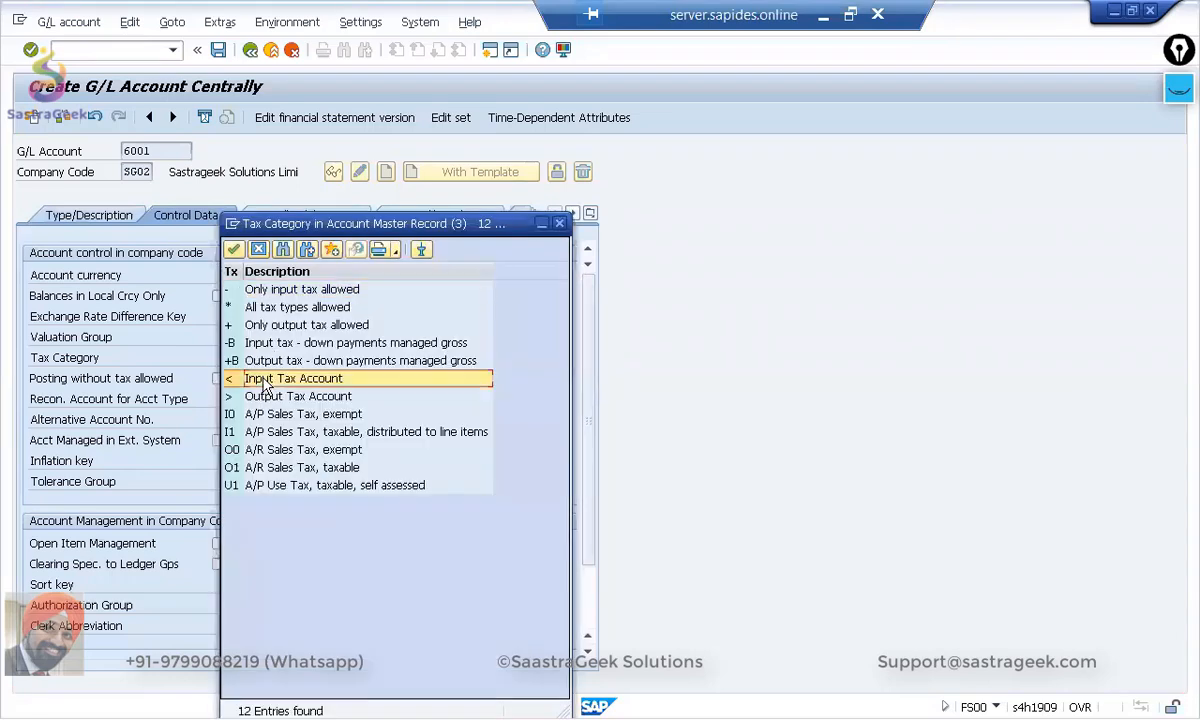
{"action": "left_click", "coordinate": [218, 379]}
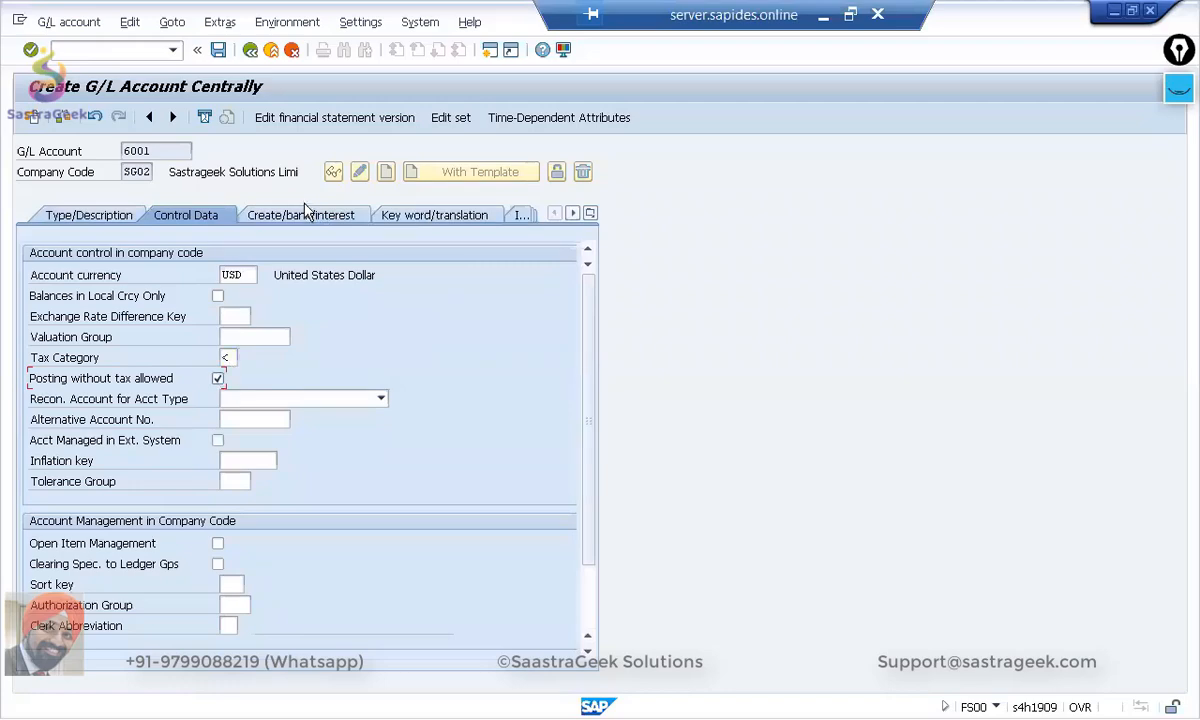
Step: Assign field status group YB01 General (with text & assignment) to account 6001 and save it despite the warning
{"action": "left_click", "coordinate": [302, 216]}
{"action": "left_click", "coordinate": [260, 275]}
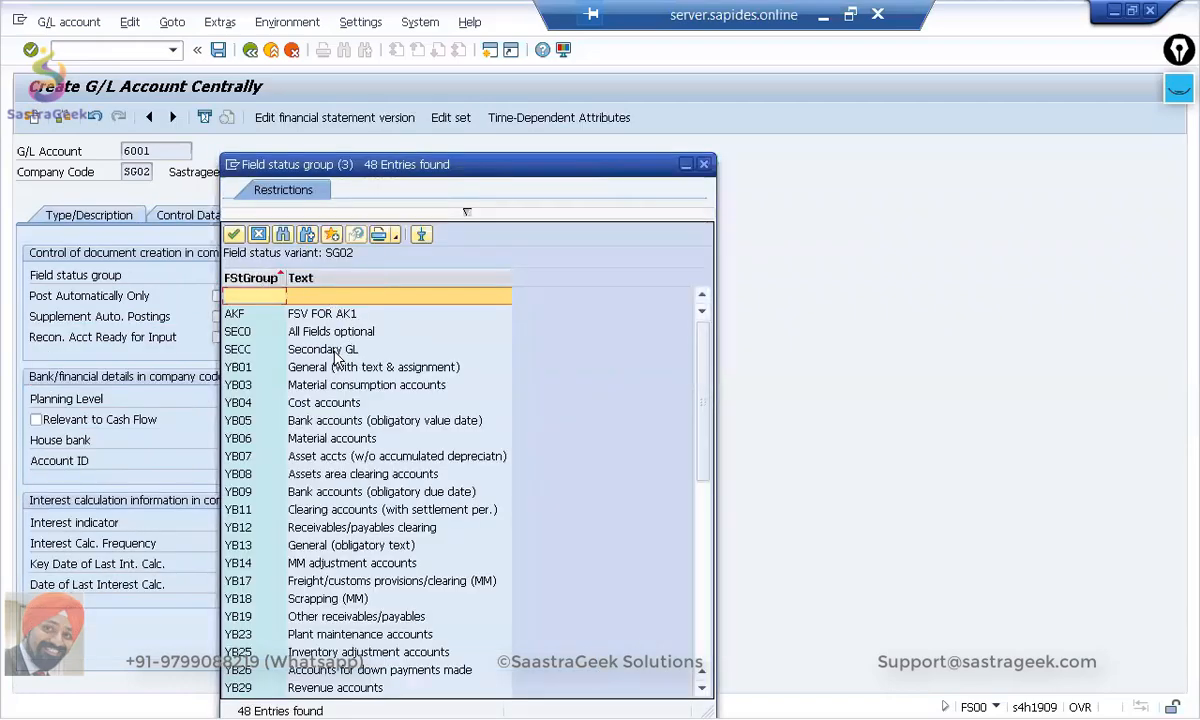
{"action": "double_click", "coordinate": [336, 368]}
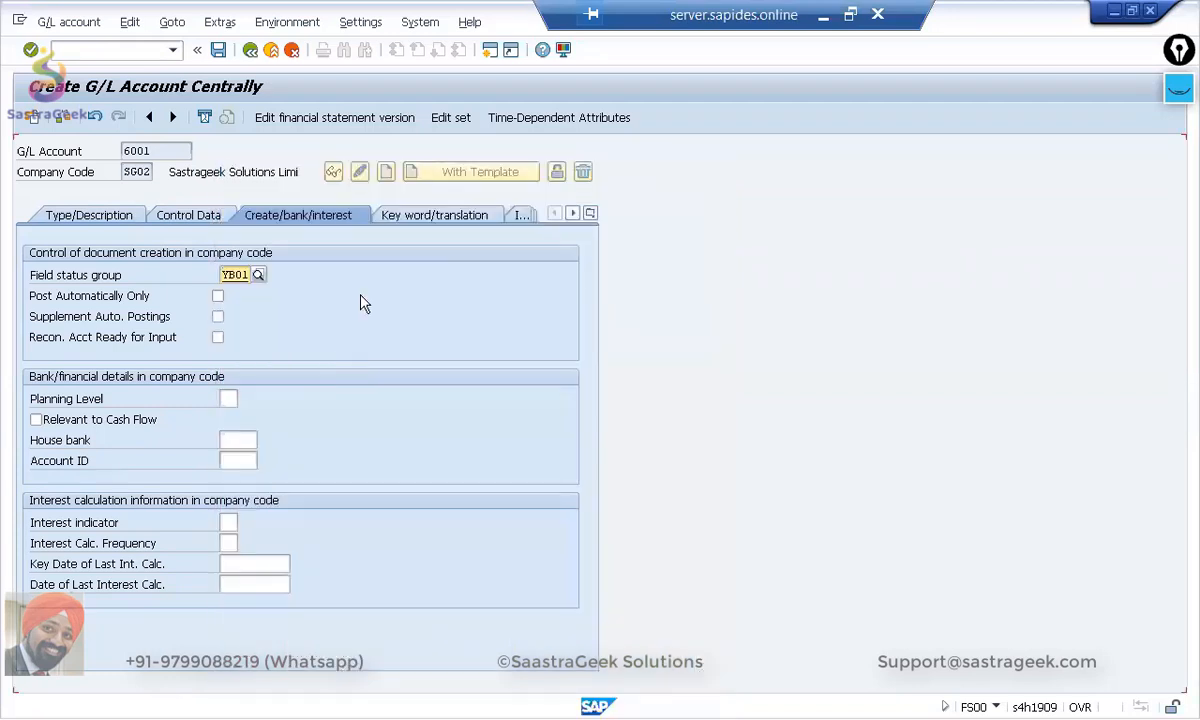
{"action": "left_click", "coordinate": [218, 50]}
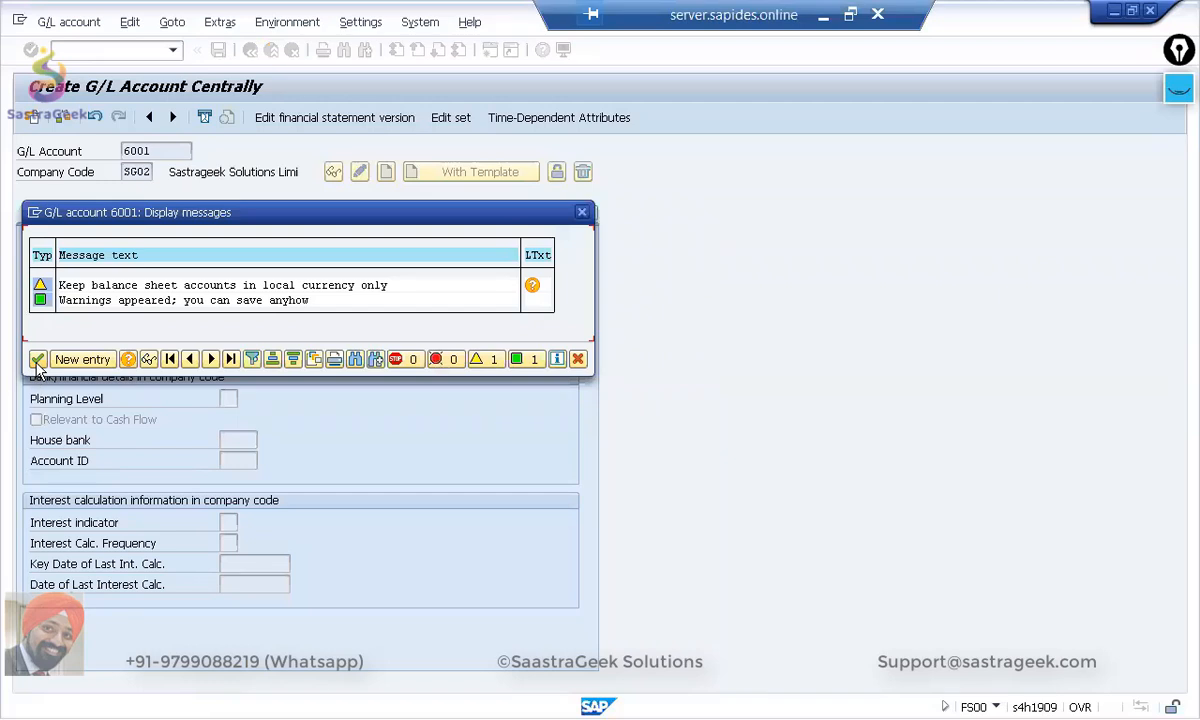
{"action": "left_click", "coordinate": [37, 359]}
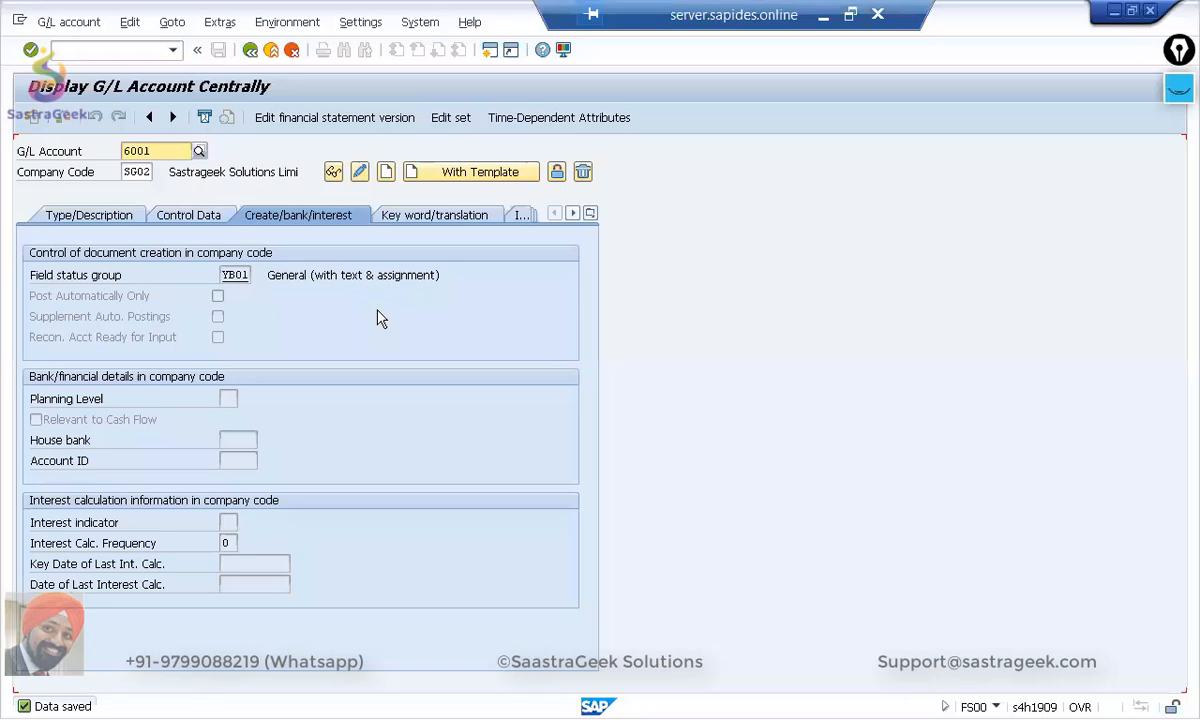
Step: Look through the field status groups available in variant SG02, and close the list without choosing one
{"action": "left_click", "coordinate": [232, 275]}
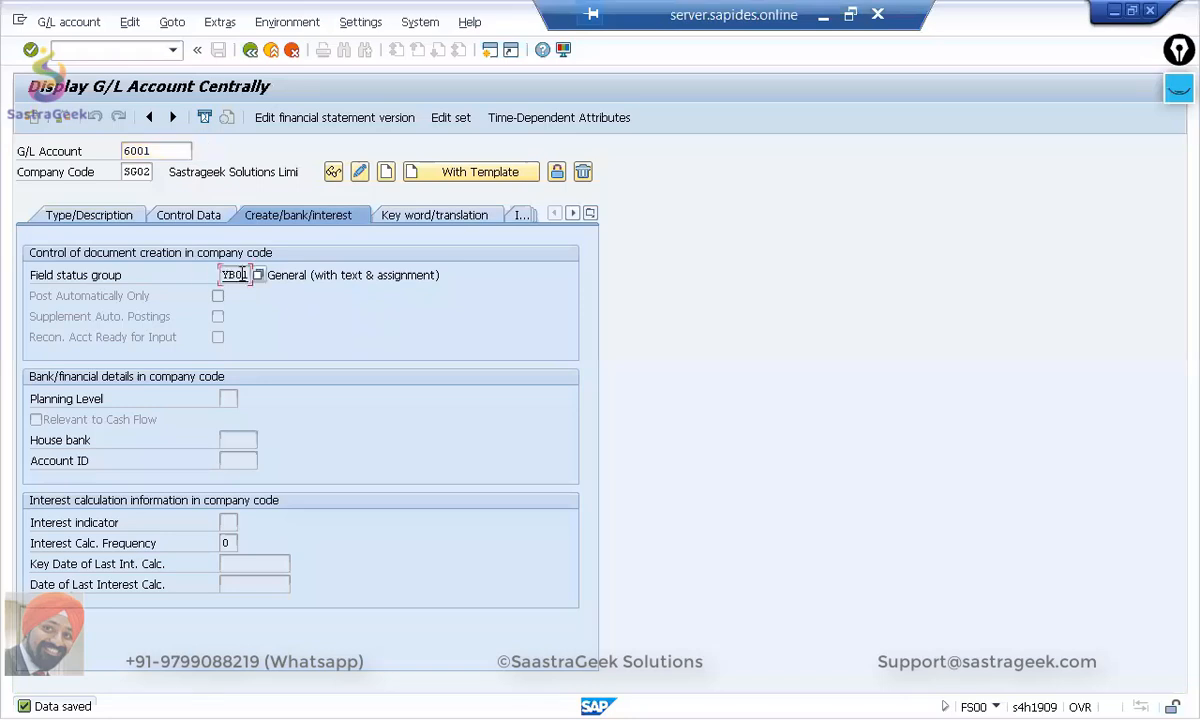
{"action": "left_click", "coordinate": [258, 275]}
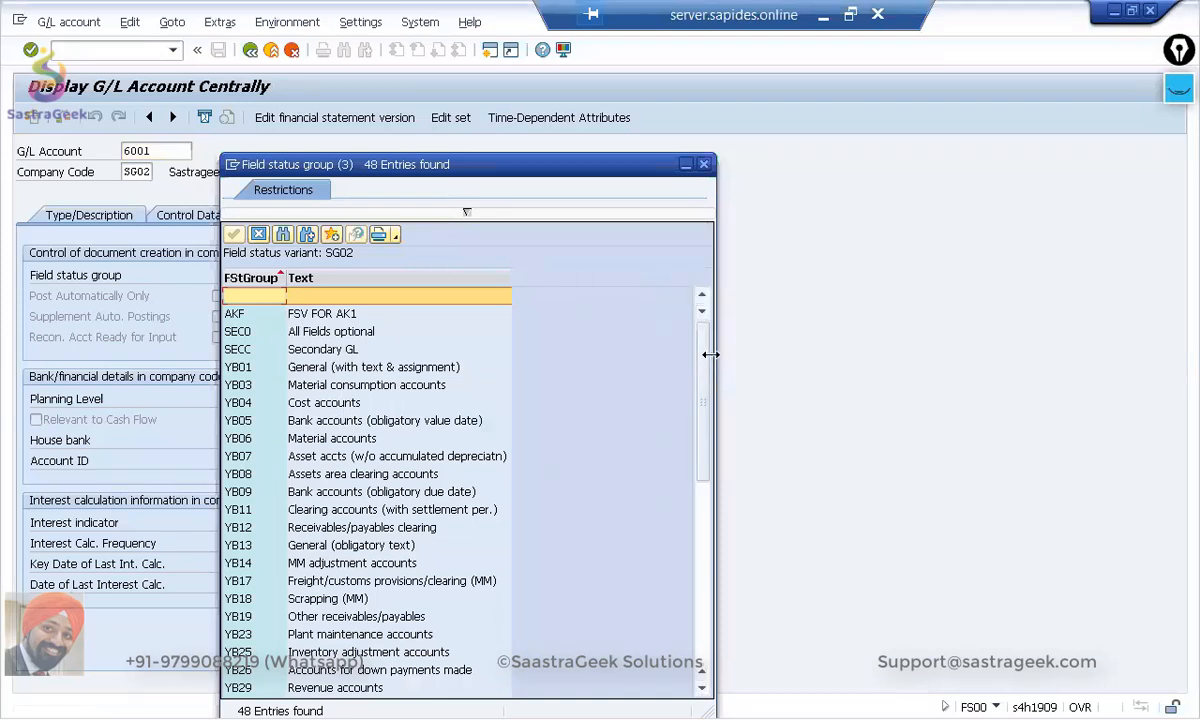
{"action": "left_click_drag", "start_coordinate": [706, 364], "coordinate": [706, 449]}
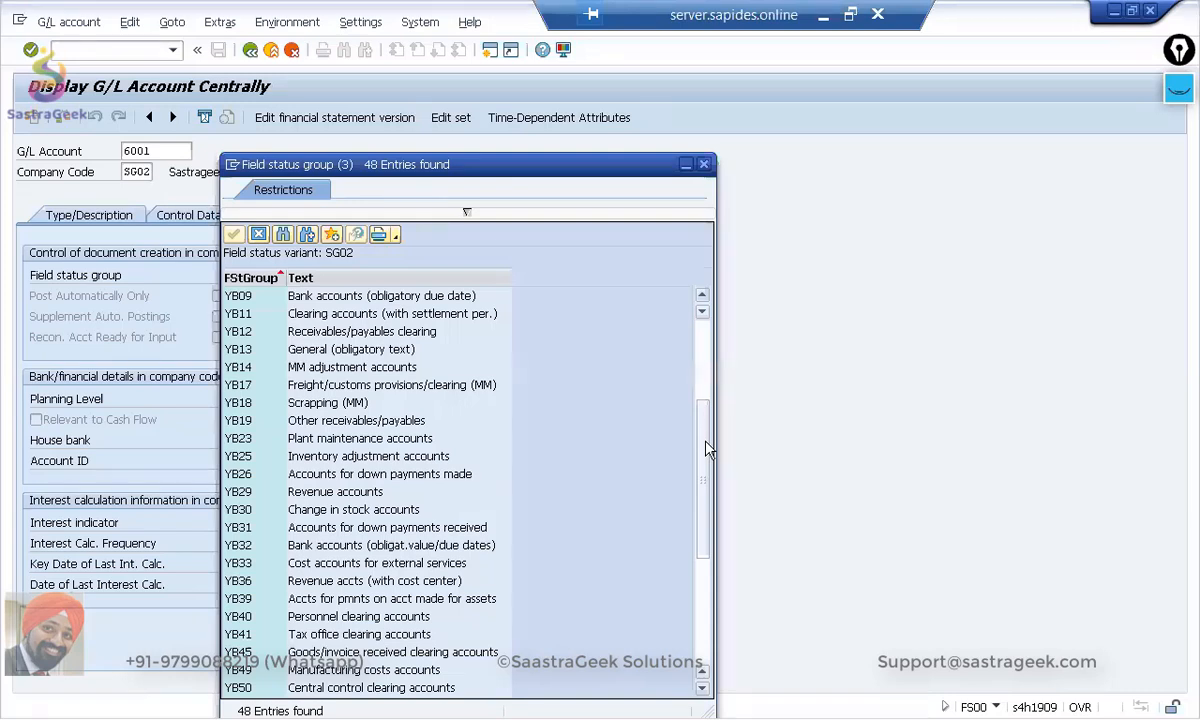
{"action": "left_click", "coordinate": [703, 165]}
Step: Review the available G/L account types in account 6001's type and description data
{"action": "left_click", "coordinate": [100, 218]}
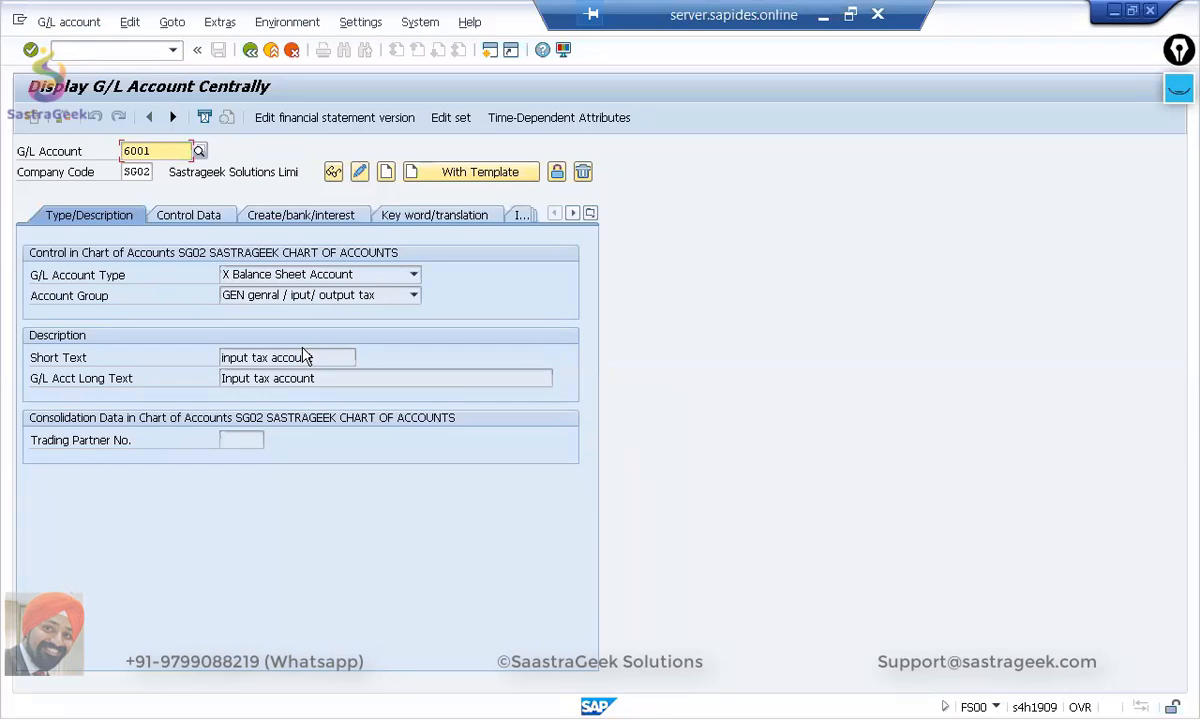
{"action": "left_click", "coordinate": [409, 277]}
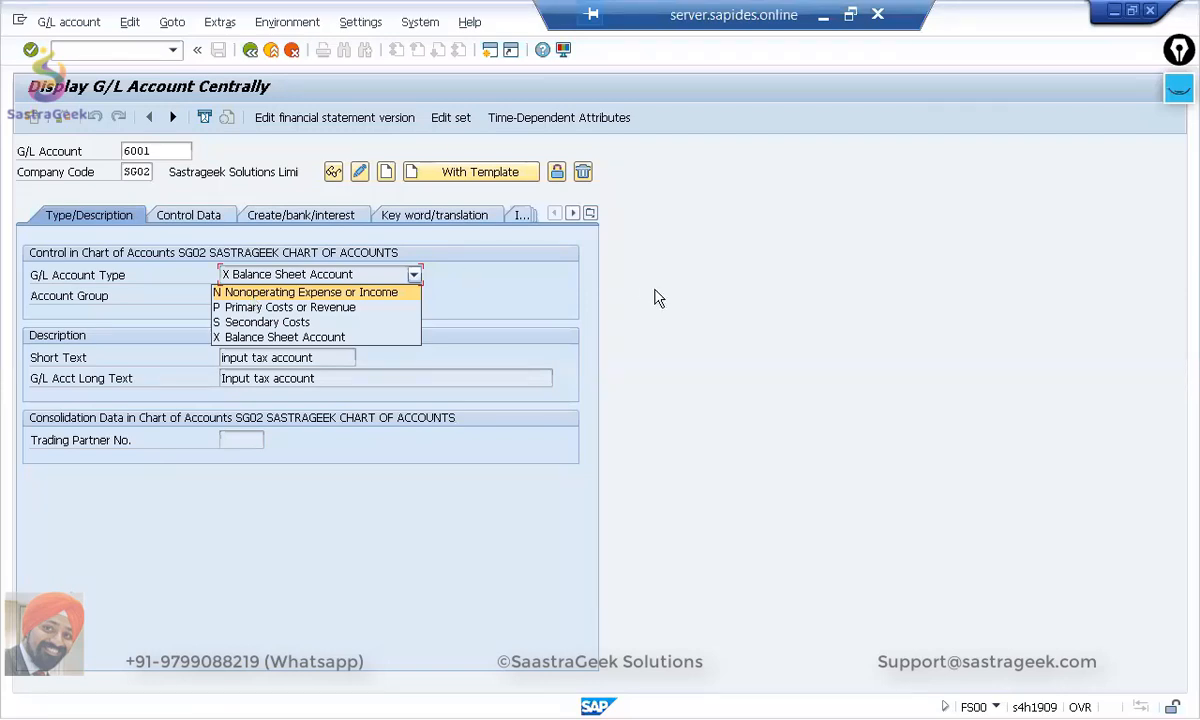
{"action": "left_click", "coordinate": [755, 276]}
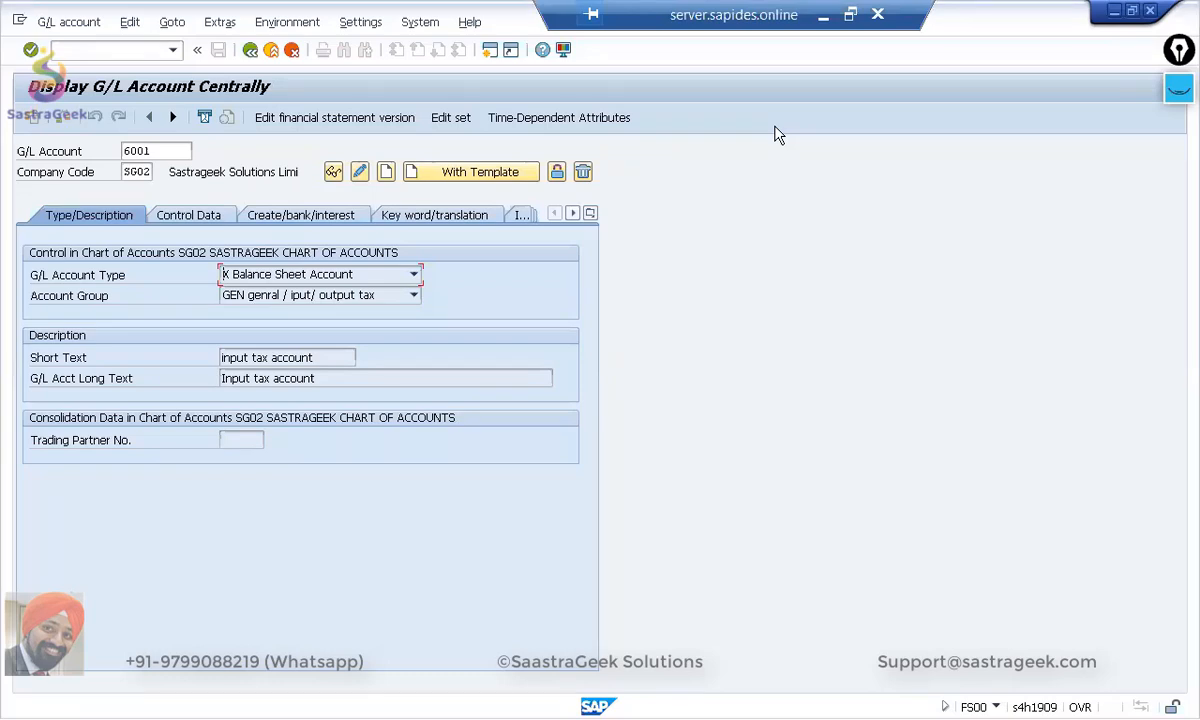
{"action": "left_click", "coordinate": [118, 50]}
{"action": "type", "text": "/n"}
{"action": "key", "text": "Return"}
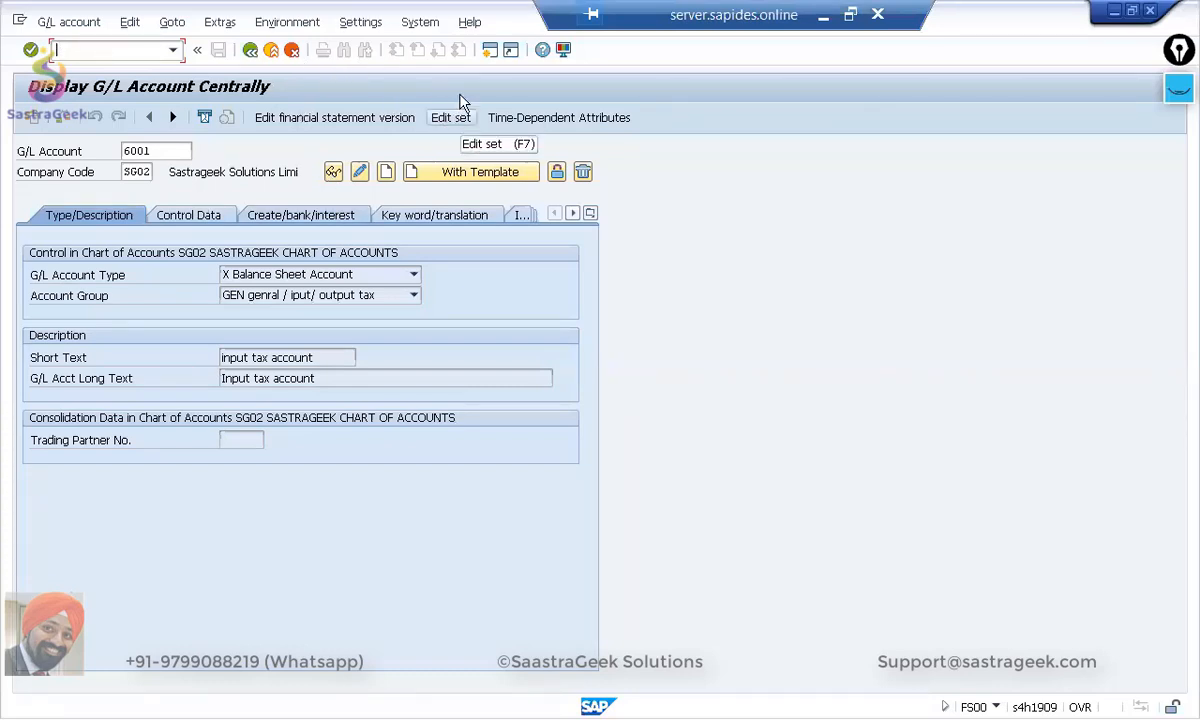
Step: Enable the account navigation tree in the G/L account settings and restart FS00 to apply it
{"action": "left_click", "coordinate": [368, 23]}
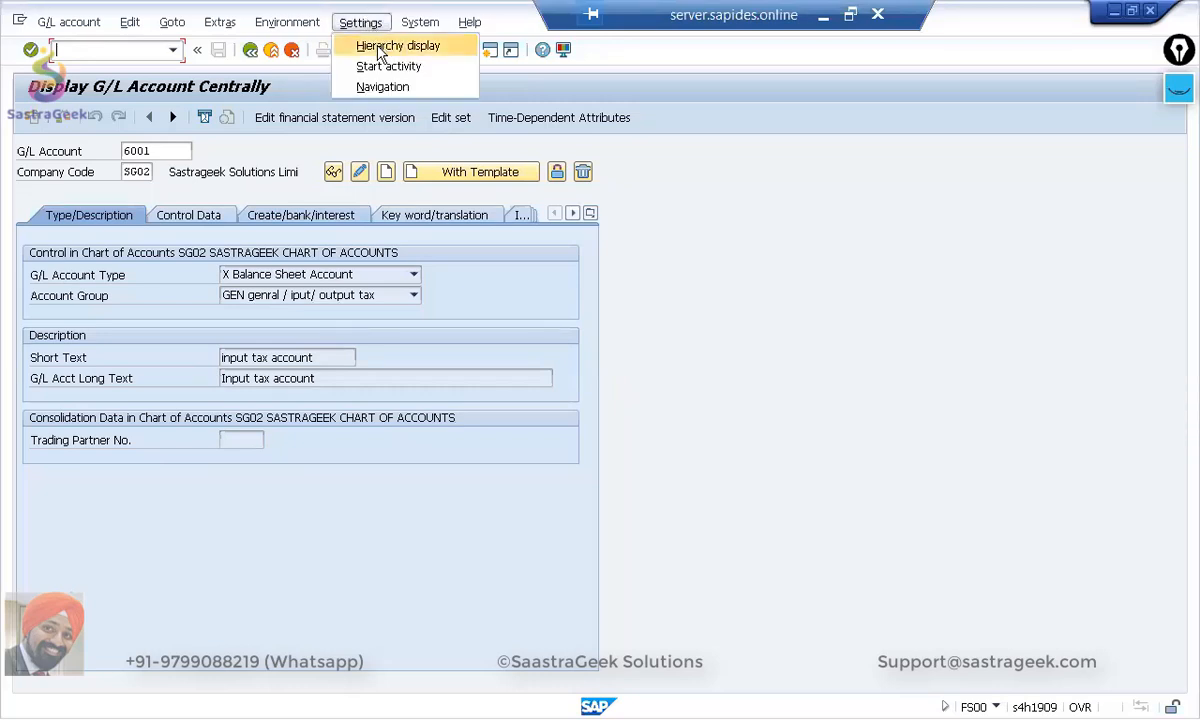
{"action": "left_click", "coordinate": [385, 87]}
{"action": "left_click", "coordinate": [474, 264]}
{"action": "left_click", "coordinate": [711, 297]}
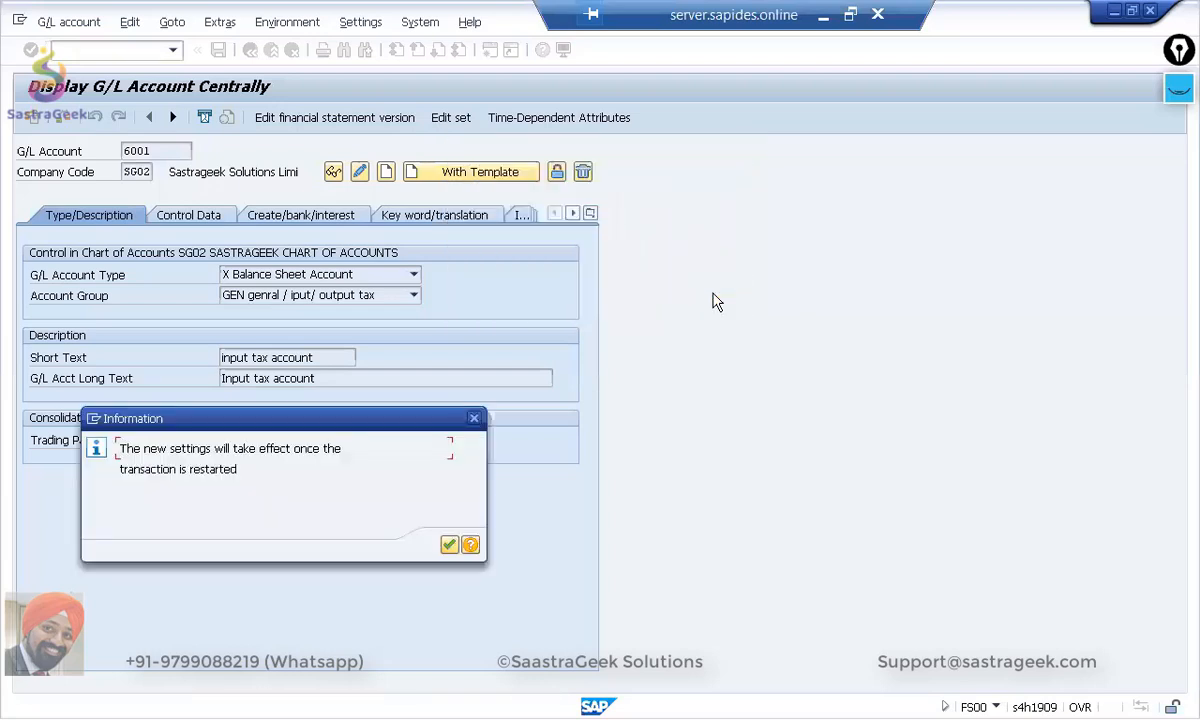
{"action": "left_click", "coordinate": [449, 545]}
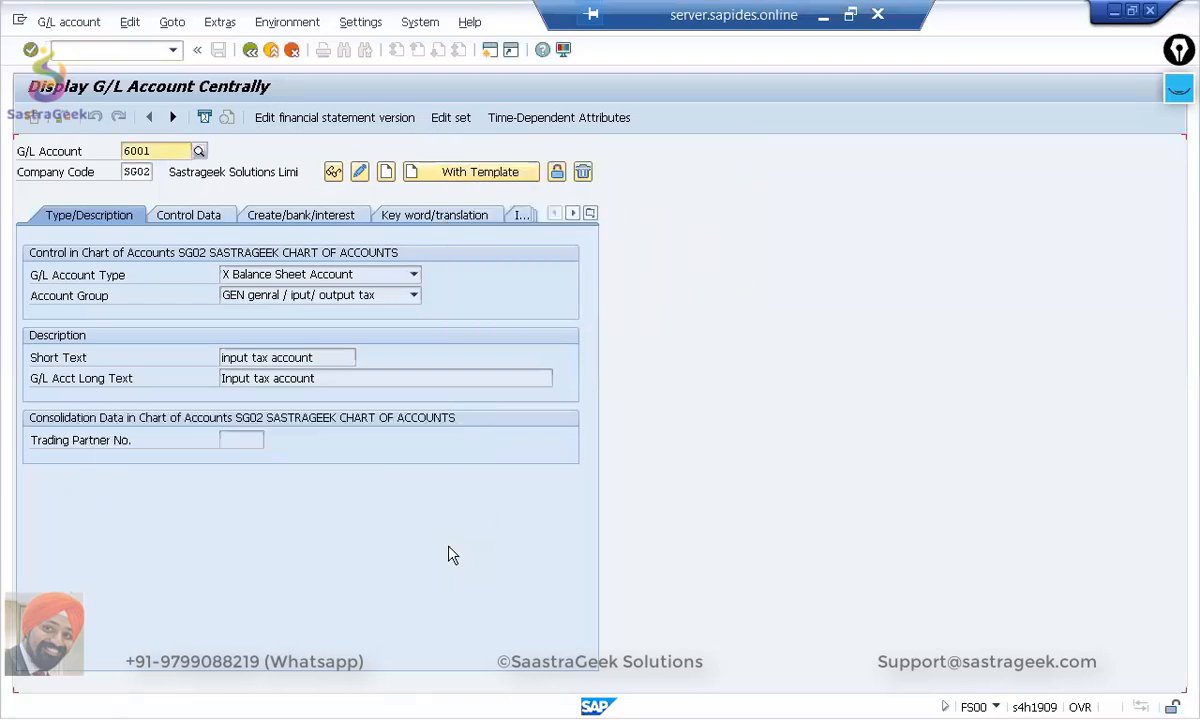
{"action": "left_click", "coordinate": [97, 50]}
{"action": "type", "text": "/nfs00"}
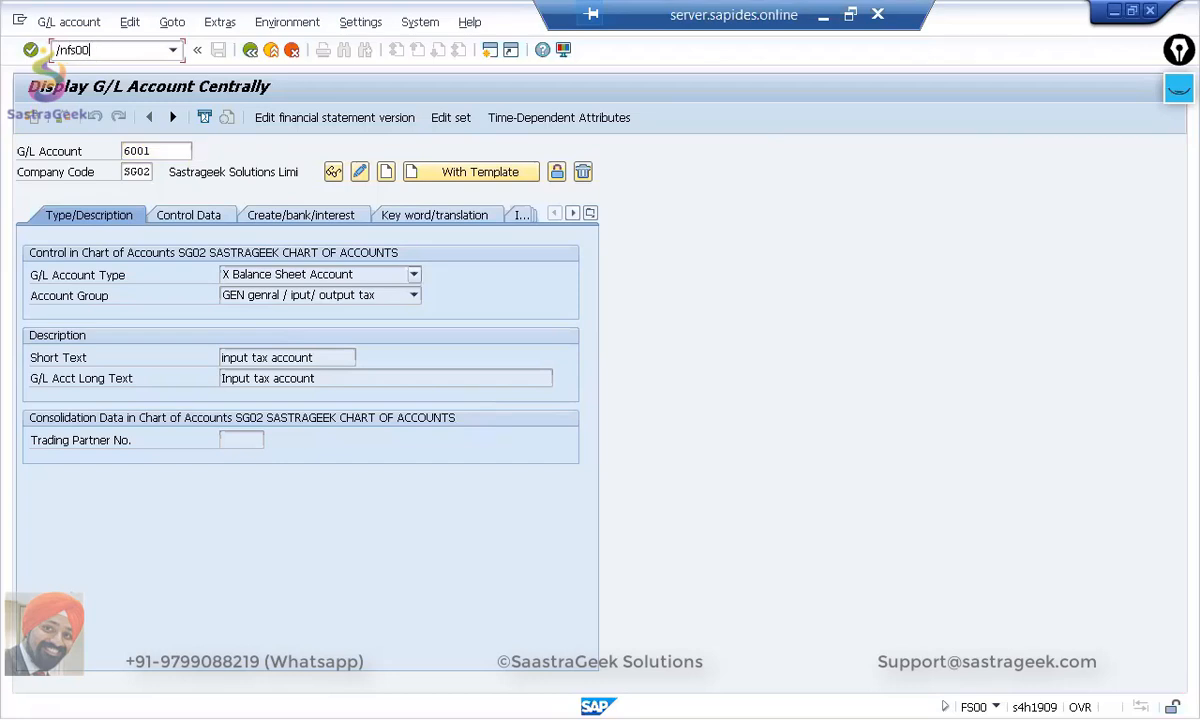
{"action": "key", "text": "Return"}
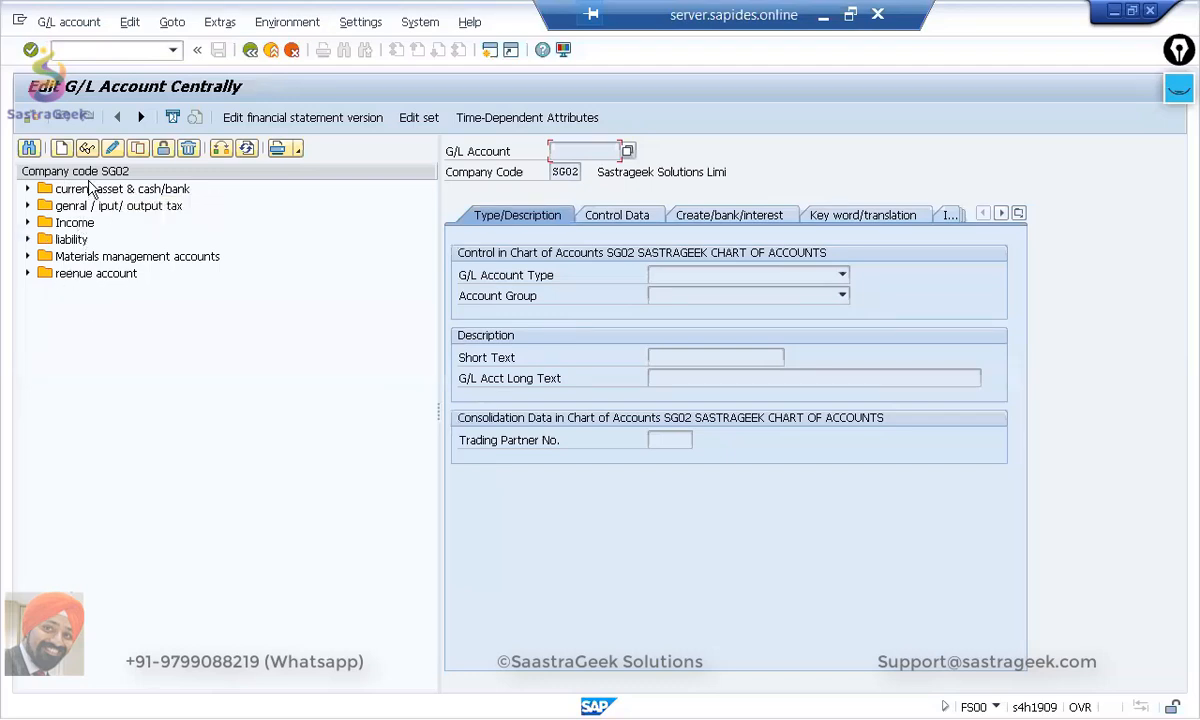
Step: Expand the current asset & cash/bank and general input/output tax groups and review their accounts
{"action": "left_click", "coordinate": [27, 189]}
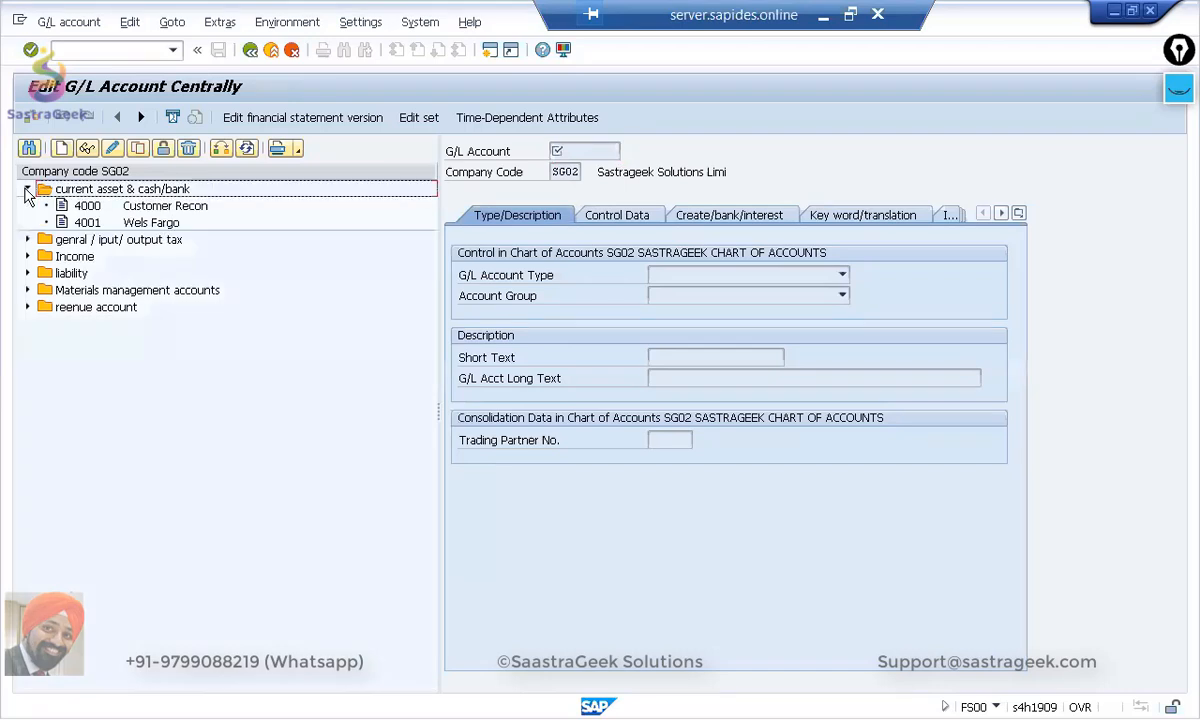
{"action": "left_click", "coordinate": [85, 222]}
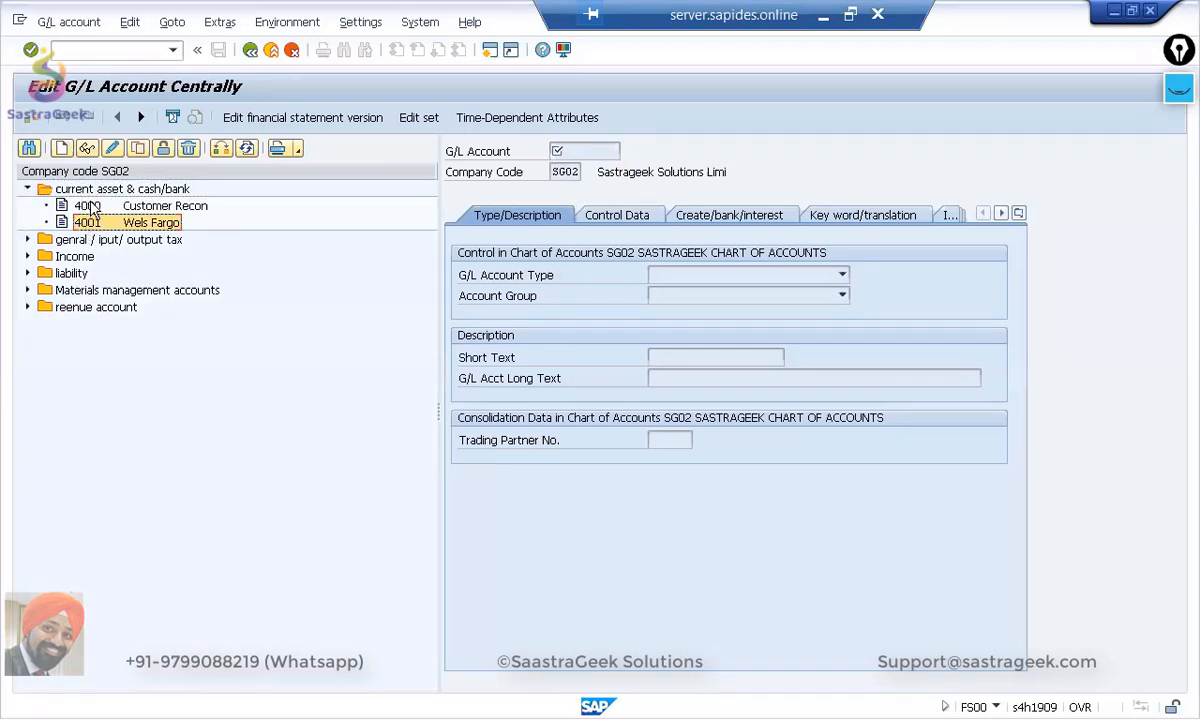
{"action": "left_click", "coordinate": [89, 205]}
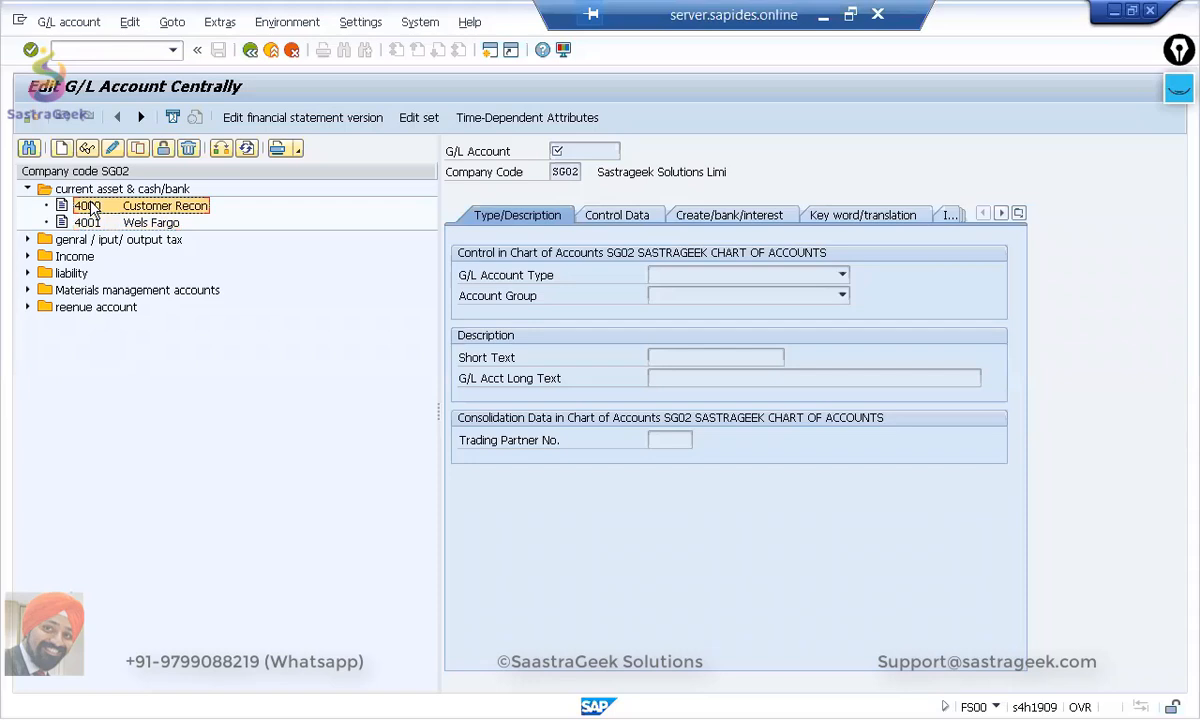
{"action": "left_click", "coordinate": [27, 240]}
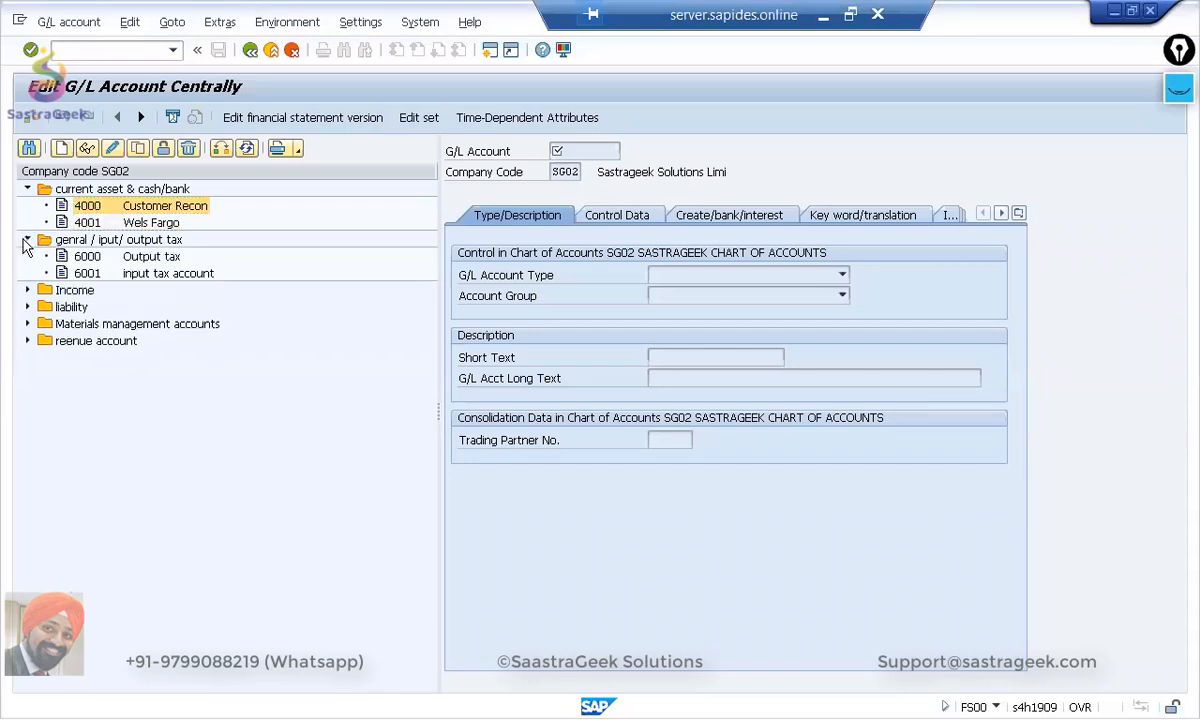
{"action": "left_click", "coordinate": [89, 257]}
{"action": "left_click", "coordinate": [87, 272]}
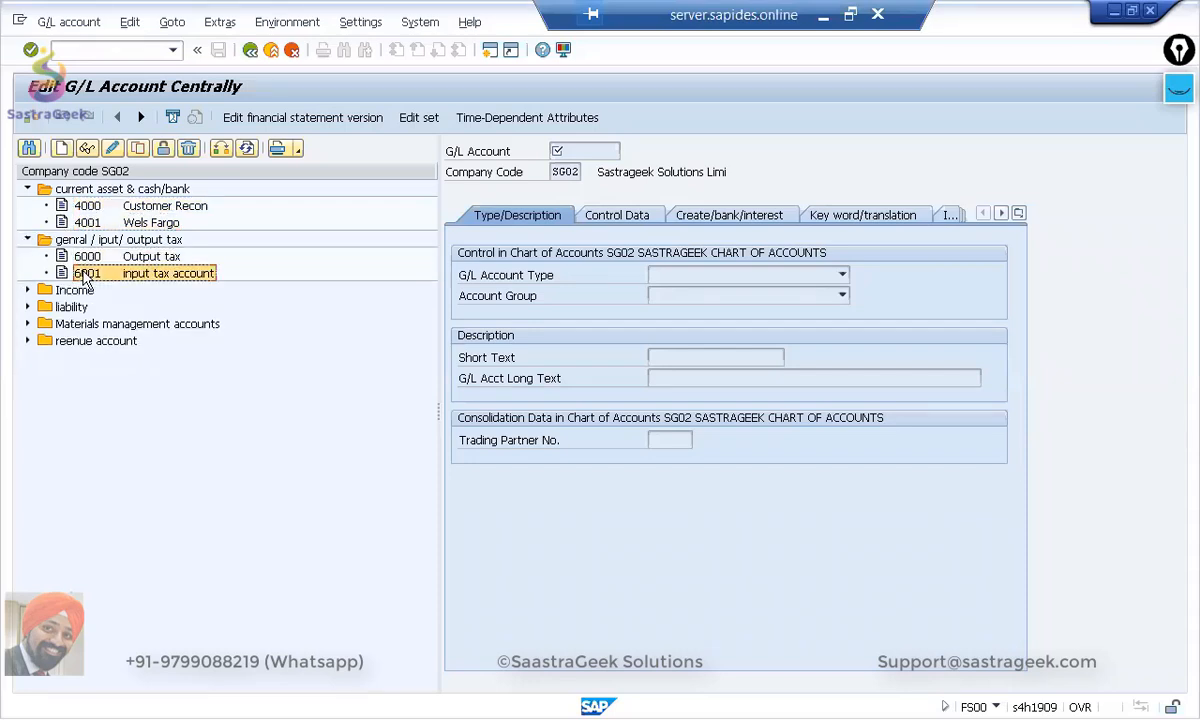
Step: Expand the income, liability, materials management and revenue account groups and review their accounts
{"action": "left_click", "coordinate": [27, 290]}
{"action": "left_click", "coordinate": [86, 307]}
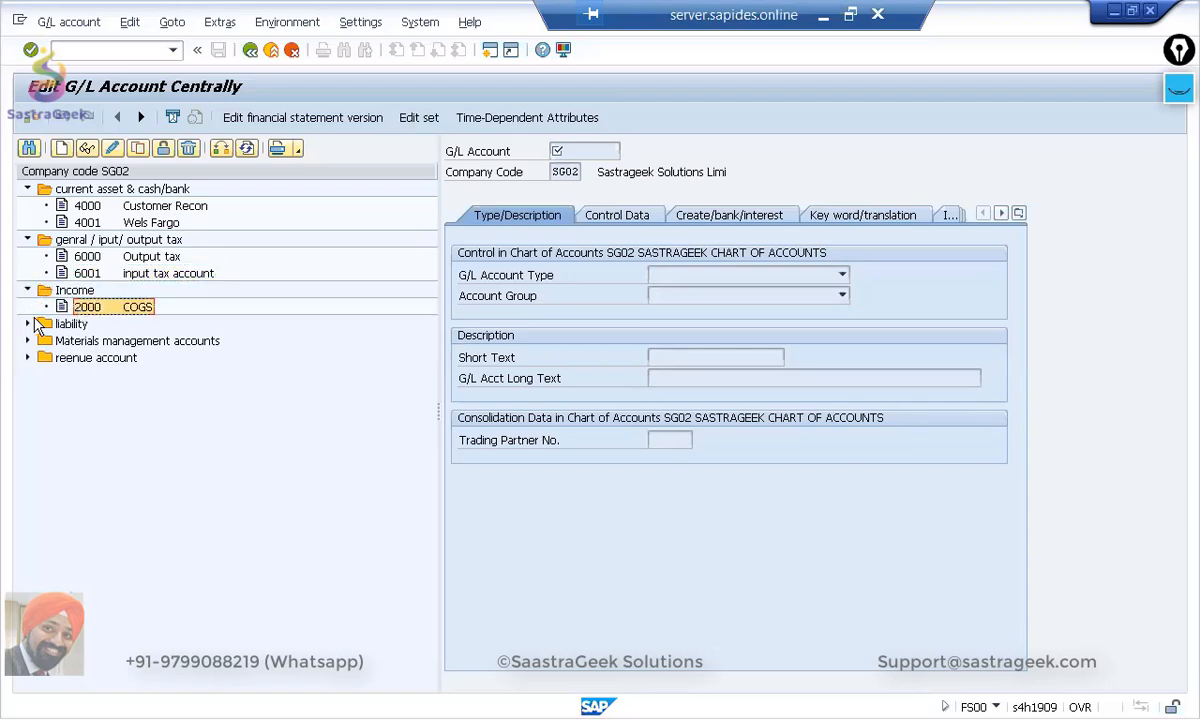
{"action": "left_click", "coordinate": [27, 324]}
{"action": "left_click", "coordinate": [70, 340]}
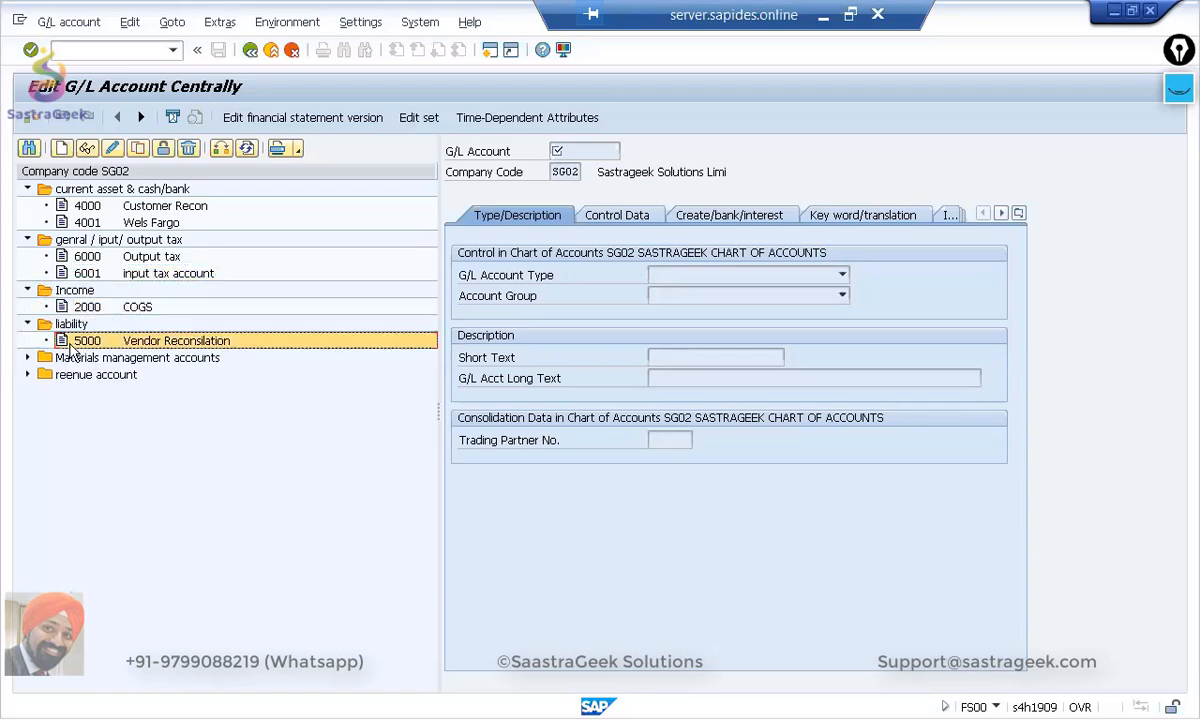
{"action": "left_click", "coordinate": [27, 358]}
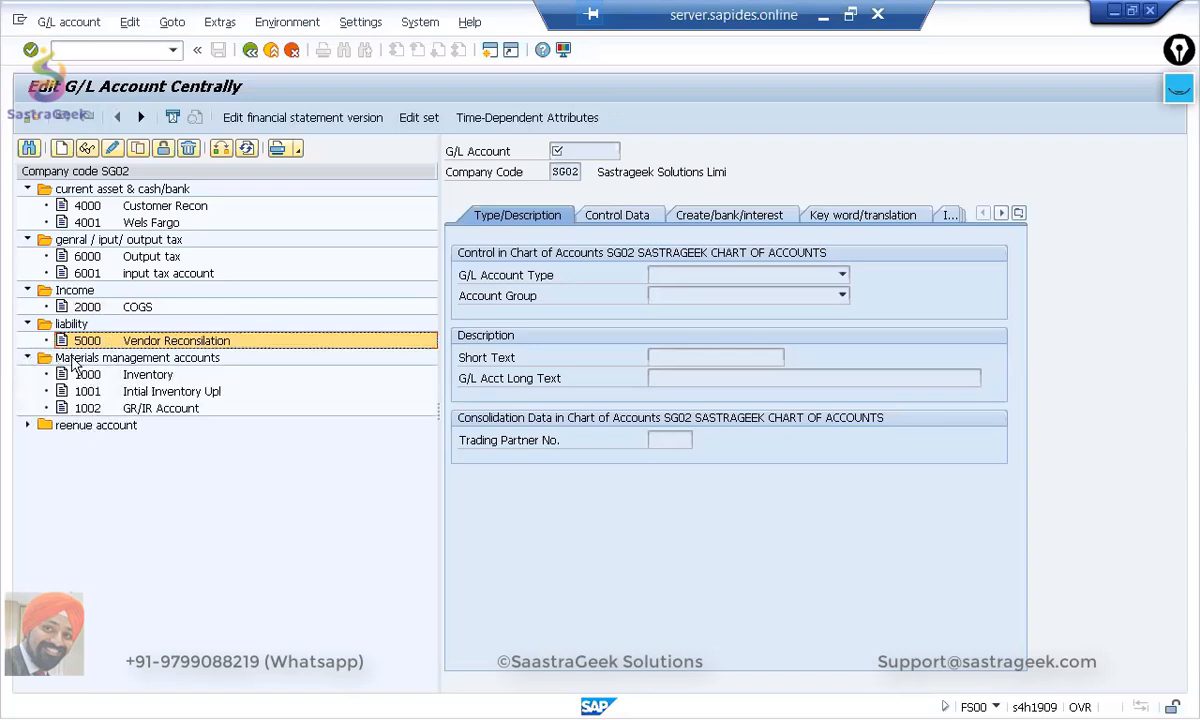
{"action": "left_click", "coordinate": [27, 425]}
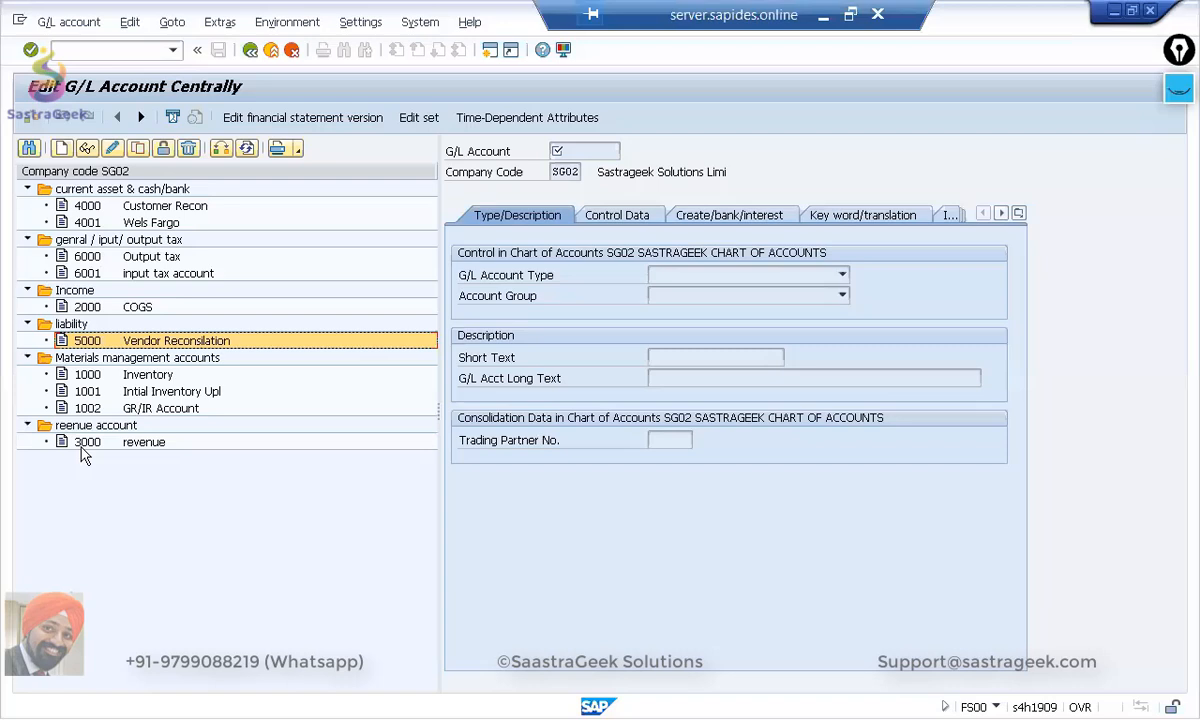
Step: Open G/L document entry transaction FB50 in a new session
{"action": "left_click", "coordinate": [86, 52]}
{"action": "type", "text": "/ofb"}
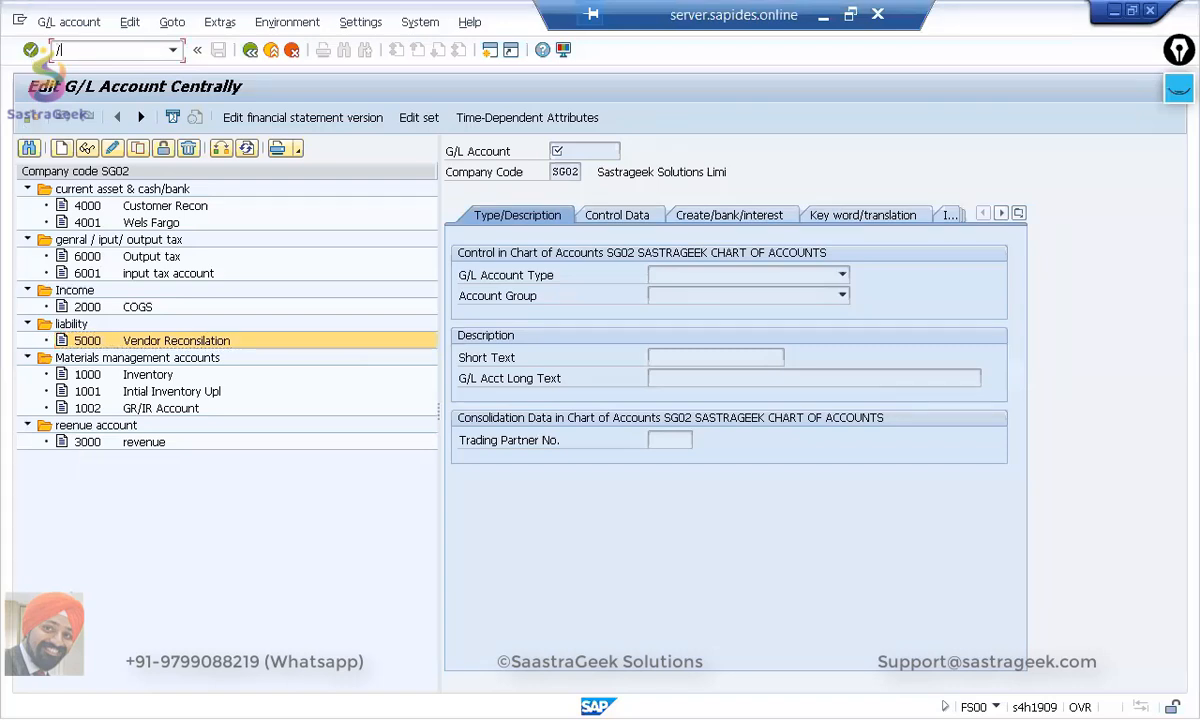
{"action": "type", "text": "03"}
{"action": "key", "text": "Return"}
Step: Annotate inventory account 1000 with freehand brackets, an arrow and the note "Dr → 100 $"
{"action": "left_click", "coordinate": [1178, 90]}
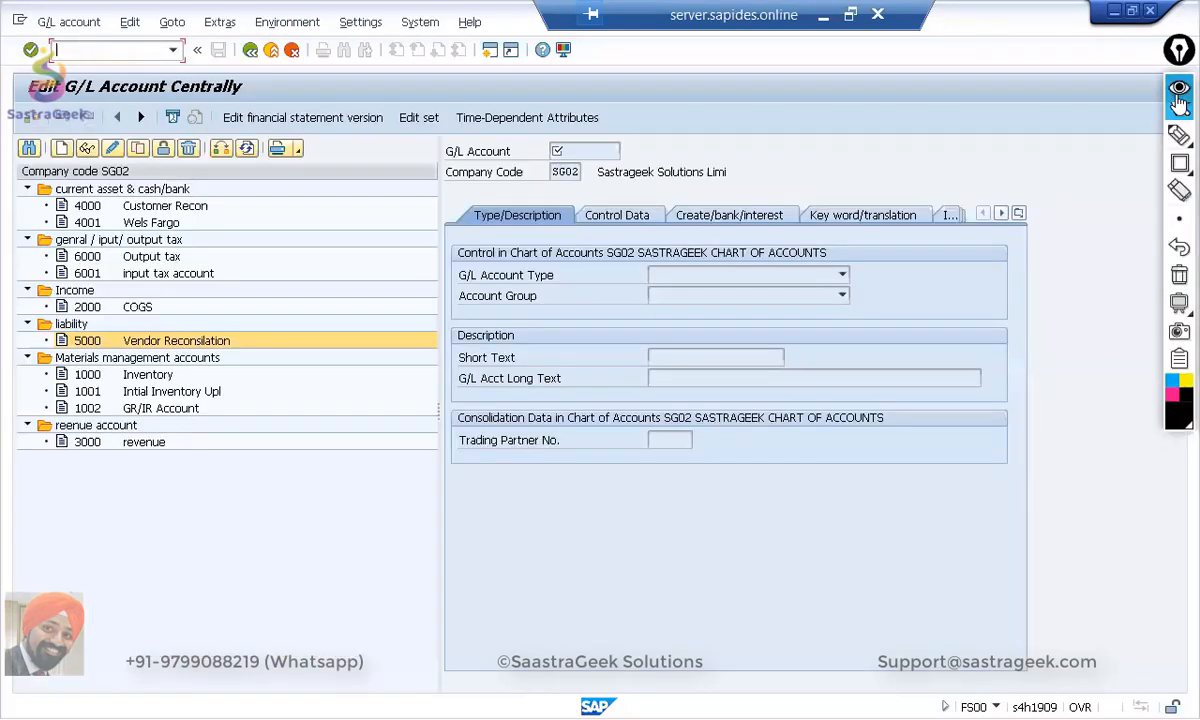
{"action": "mouse_move", "coordinate": [1178, 150]}
{"action": "left_click", "coordinate": [1094, 146]}
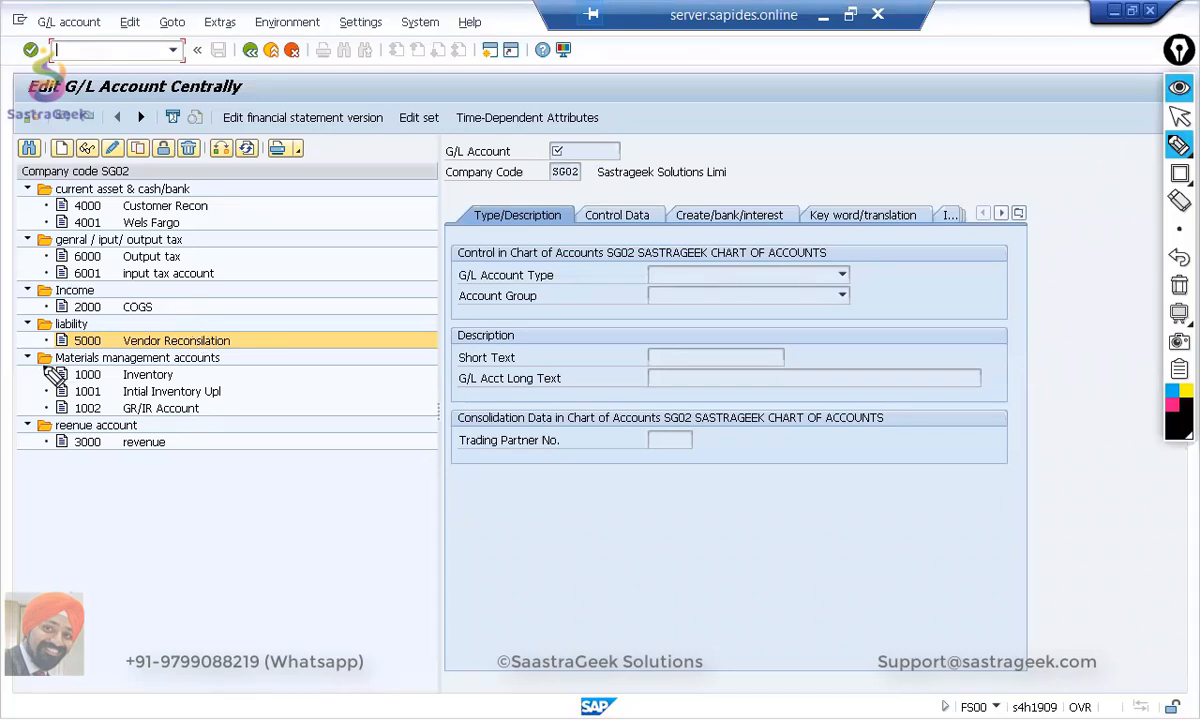
{"action": "left_click_drag", "start_coordinate": [47, 368], "coordinate": [46, 381]}
{"action": "left_click_drag", "start_coordinate": [173, 367], "coordinate": [172, 381]}
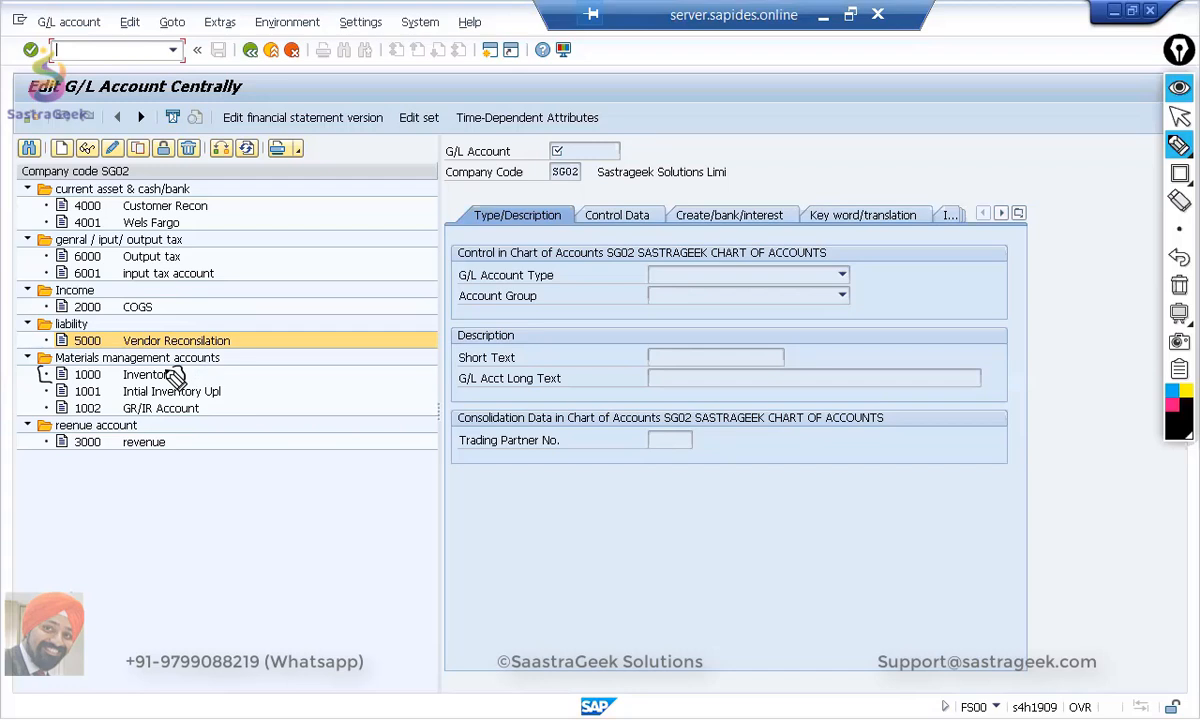
{"action": "mouse_move", "coordinate": [243, 364]}
{"action": "left_mouse_down"}
{"action": "mouse_move", "coordinate": [209, 377]}
{"action": "mouse_move", "coordinate": [281, 356]}
{"action": "mouse_move", "coordinate": [378, 360]}
{"action": "left_mouse_up"}
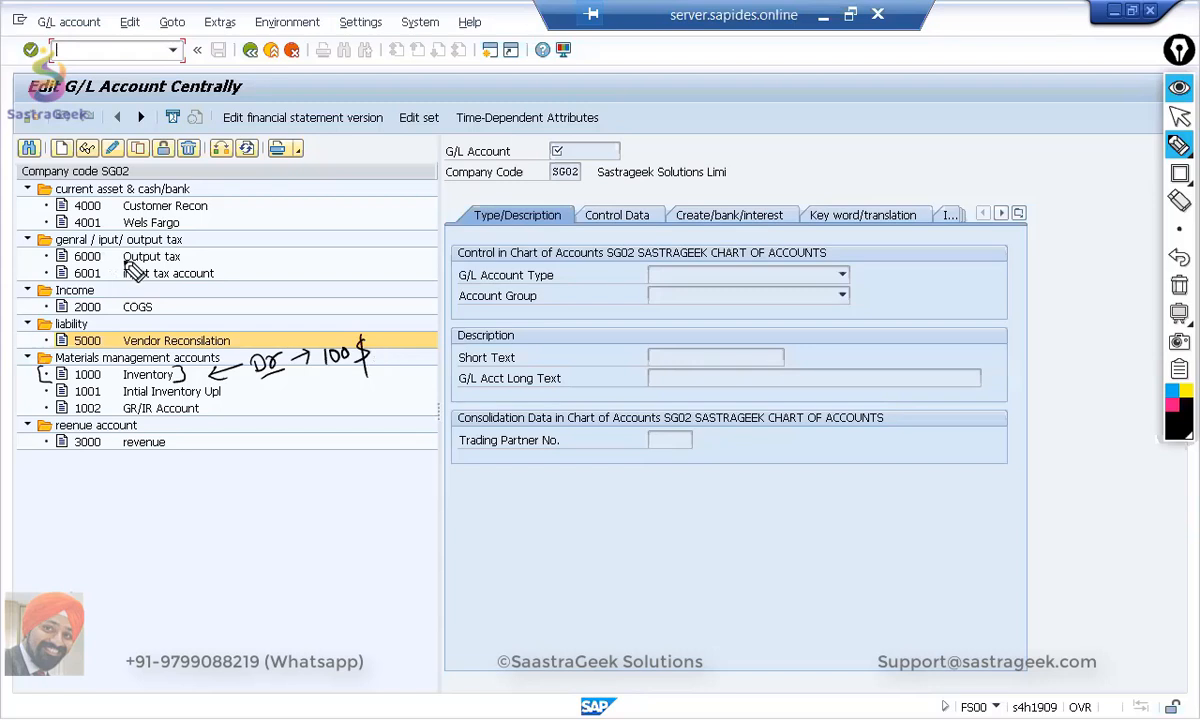
Step: Annotate bank account 4001 Wels Fargo with freehand brackets, an arrow and the note "Cr → 100 $"
{"action": "left_click_drag", "start_coordinate": [47, 216], "coordinate": [46, 229]}
{"action": "left_click_drag", "start_coordinate": [180, 217], "coordinate": [182, 231]}
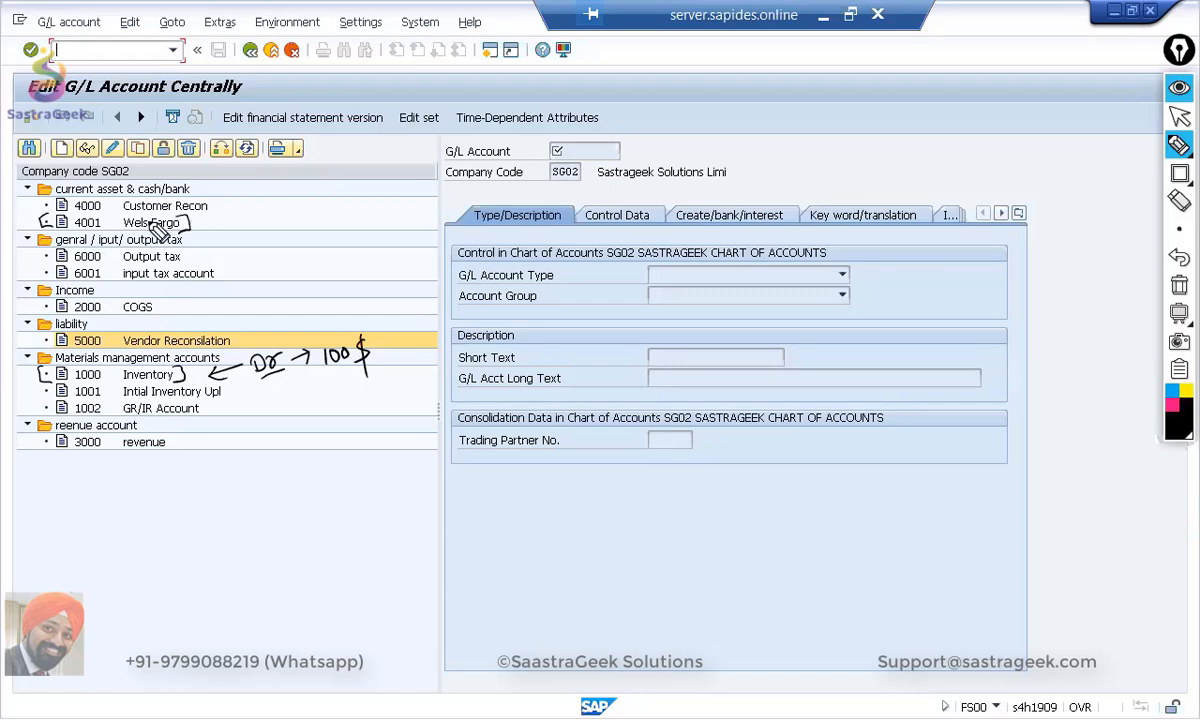
{"action": "mouse_move", "coordinate": [226, 216]}
{"action": "left_mouse_down"}
{"action": "mouse_move", "coordinate": [199, 220]}
{"action": "mouse_move", "coordinate": [288, 211]}
{"action": "left_mouse_up"}
{"action": "mouse_move", "coordinate": [280, 205]}
{"action": "left_mouse_down"}
{"action": "mouse_move", "coordinate": [279, 218]}
{"action": "mouse_move", "coordinate": [304, 217]}
{"action": "mouse_move", "coordinate": [312, 201]}
{"action": "left_mouse_up"}
{"action": "left_click_drag", "start_coordinate": [322, 199], "coordinate": [331, 215]}
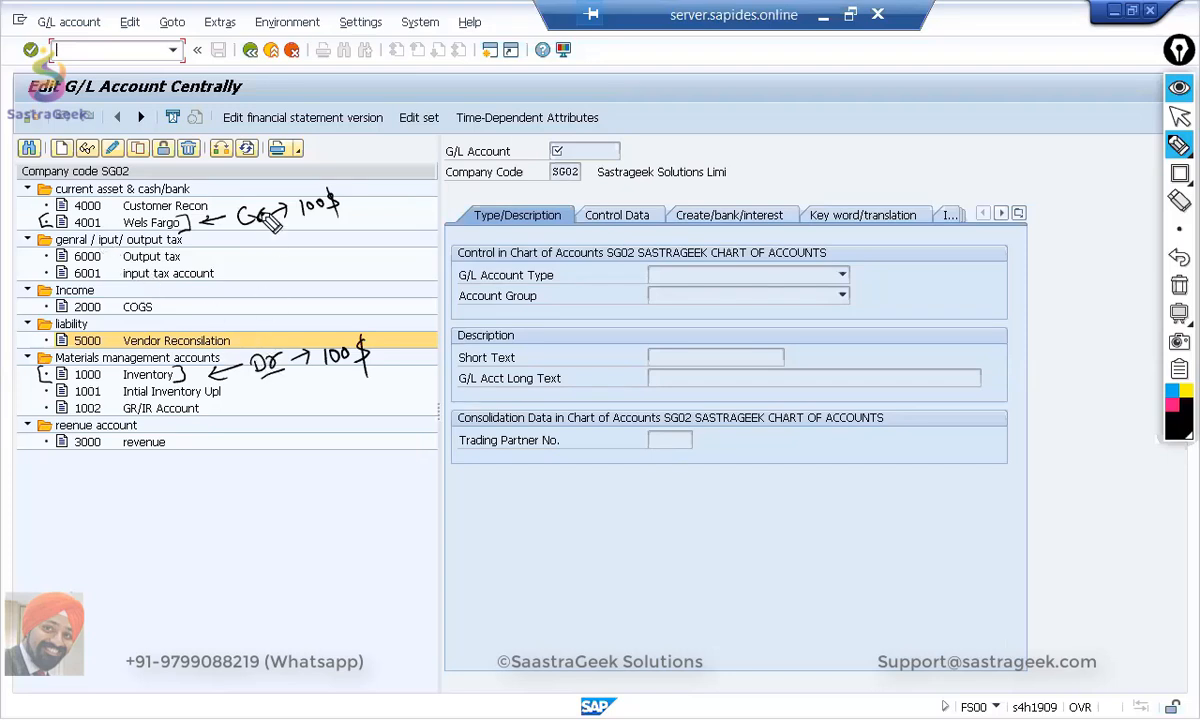
Step: Capture a screenshot of the annotated SG02 account tree for pasting elsewhere
{"action": "left_click", "coordinate": [1178, 347]}
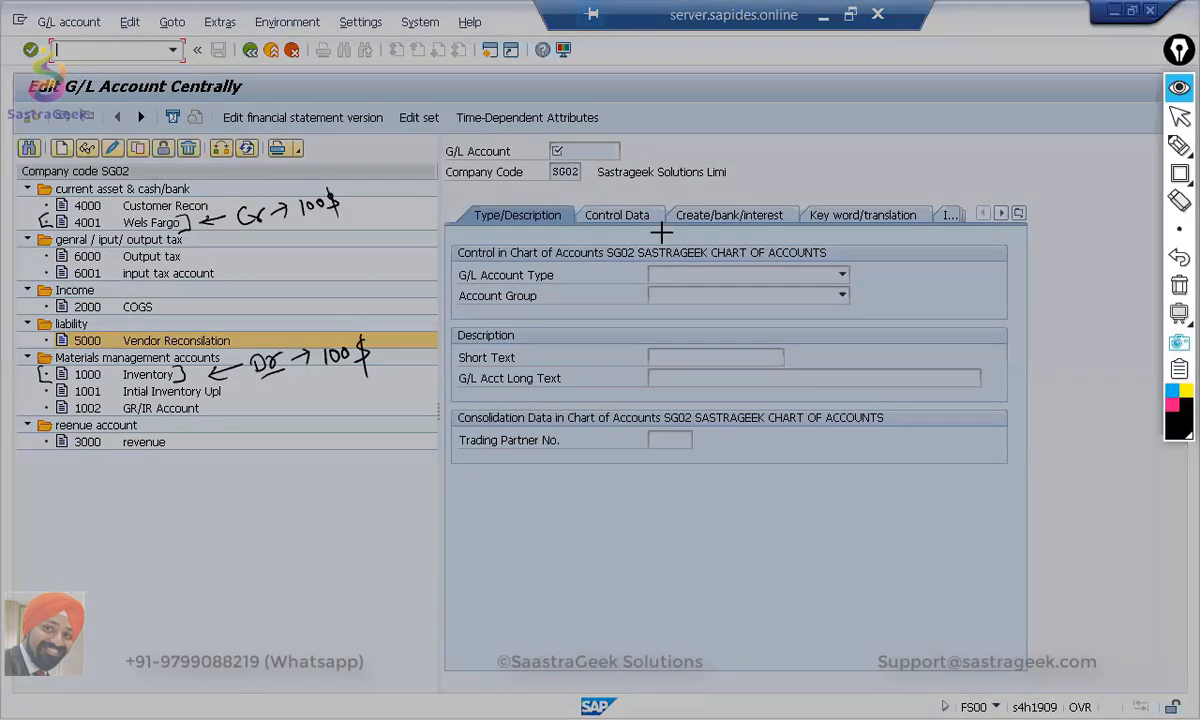
{"action": "left_click_drag", "start_coordinate": [20, 150], "coordinate": [434, 486]}
{"action": "left_click", "coordinate": [398, 500]}
Step: Switch to the PowerPoint slide show and end it, keeping the ink annotations
{"action": "key", "text": "alt+Tab"}
{"action": "key", "text": "alt+Tab"}
{"action": "key", "text": "alt+Tab"}
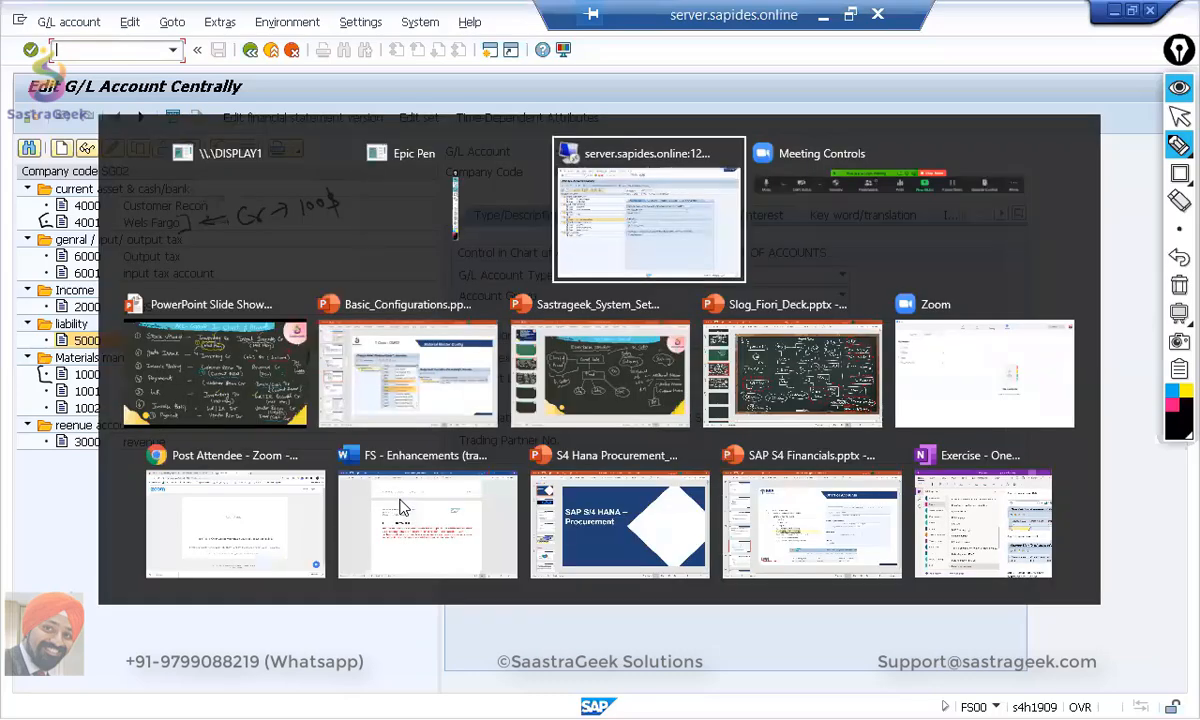
{"action": "key", "text": "alt+Tab"}
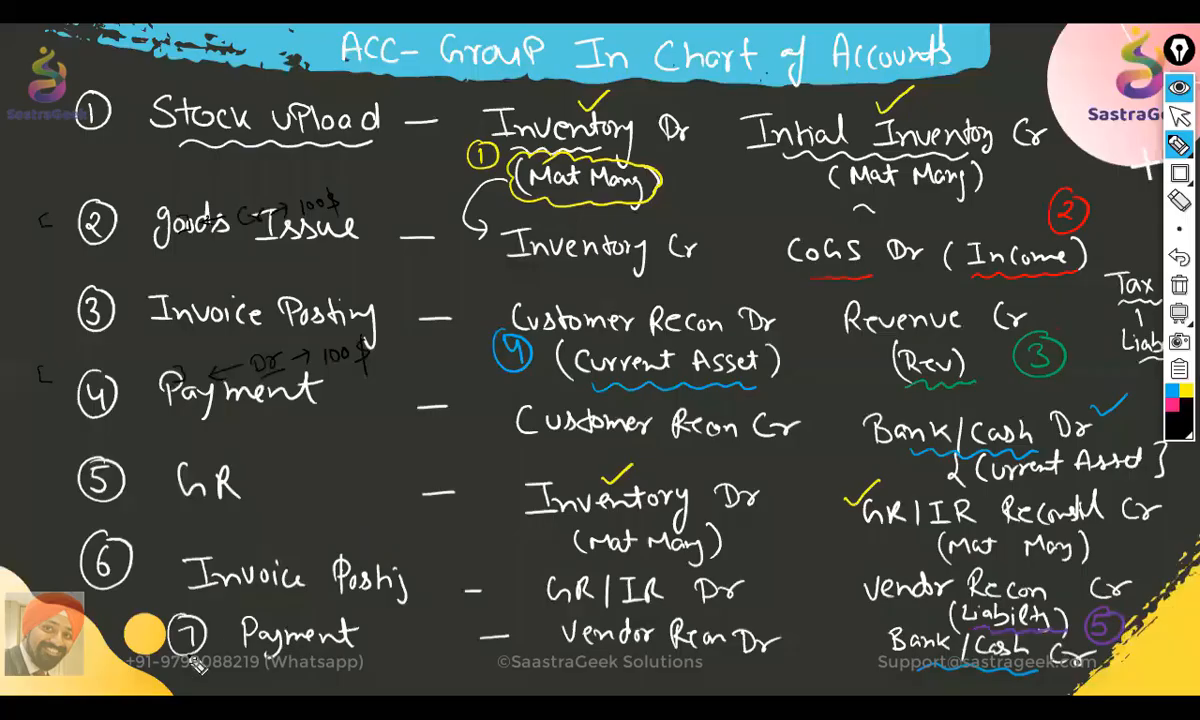
{"action": "left_click", "coordinate": [1179, 115]}
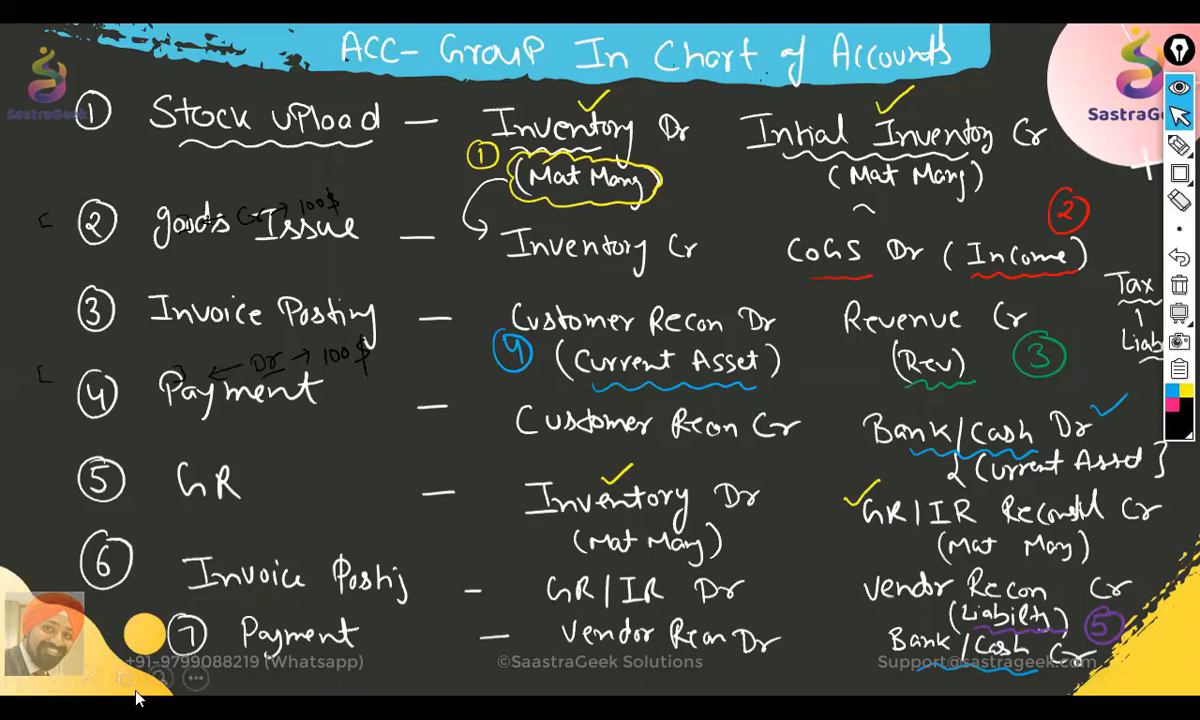
{"action": "left_click", "coordinate": [195, 678]}
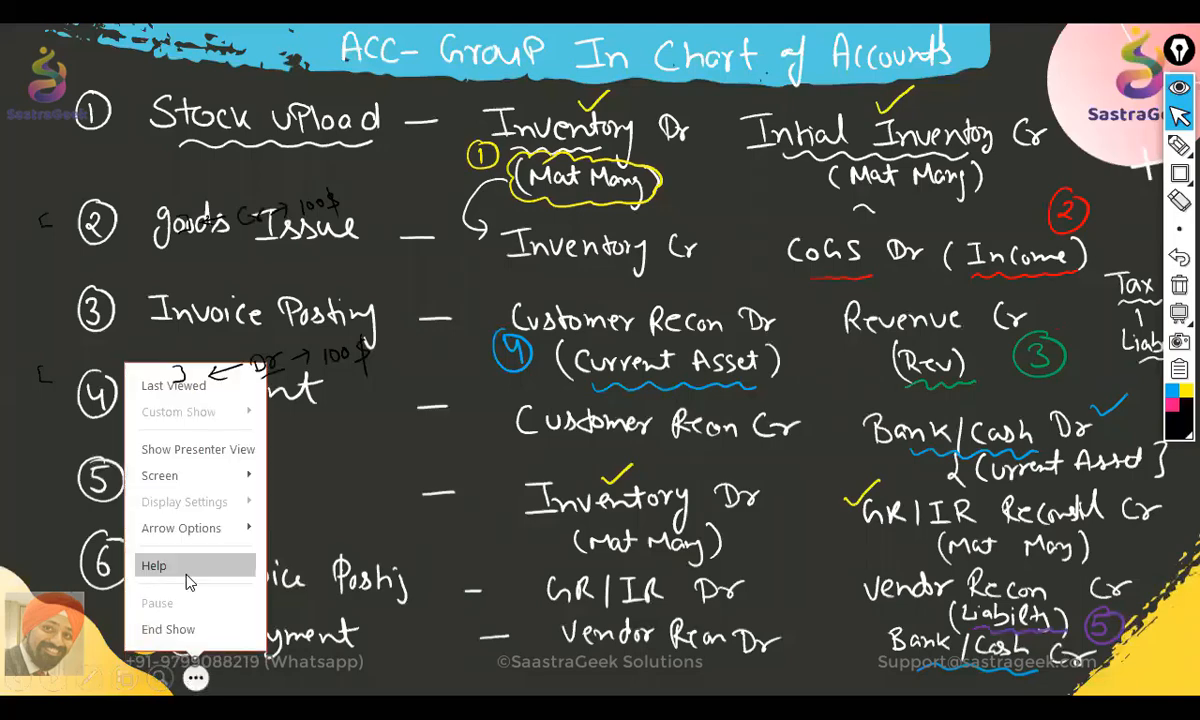
{"action": "left_click", "coordinate": [170, 628]}
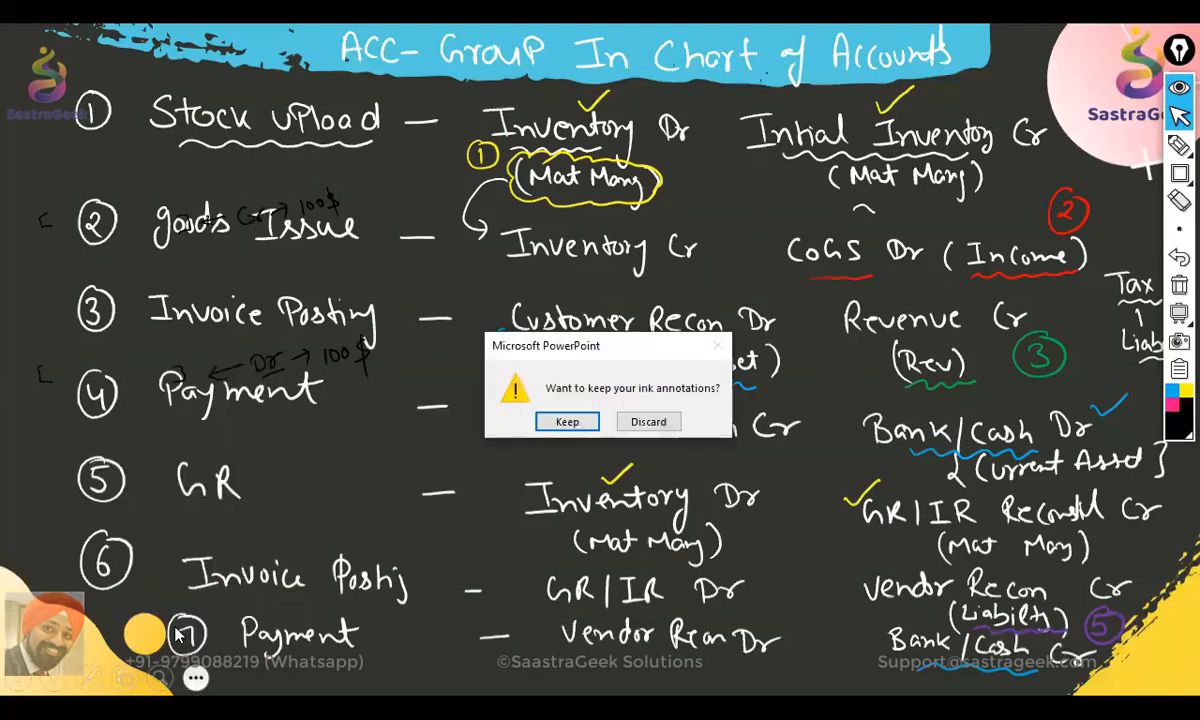
{"action": "left_click", "coordinate": [566, 422]}
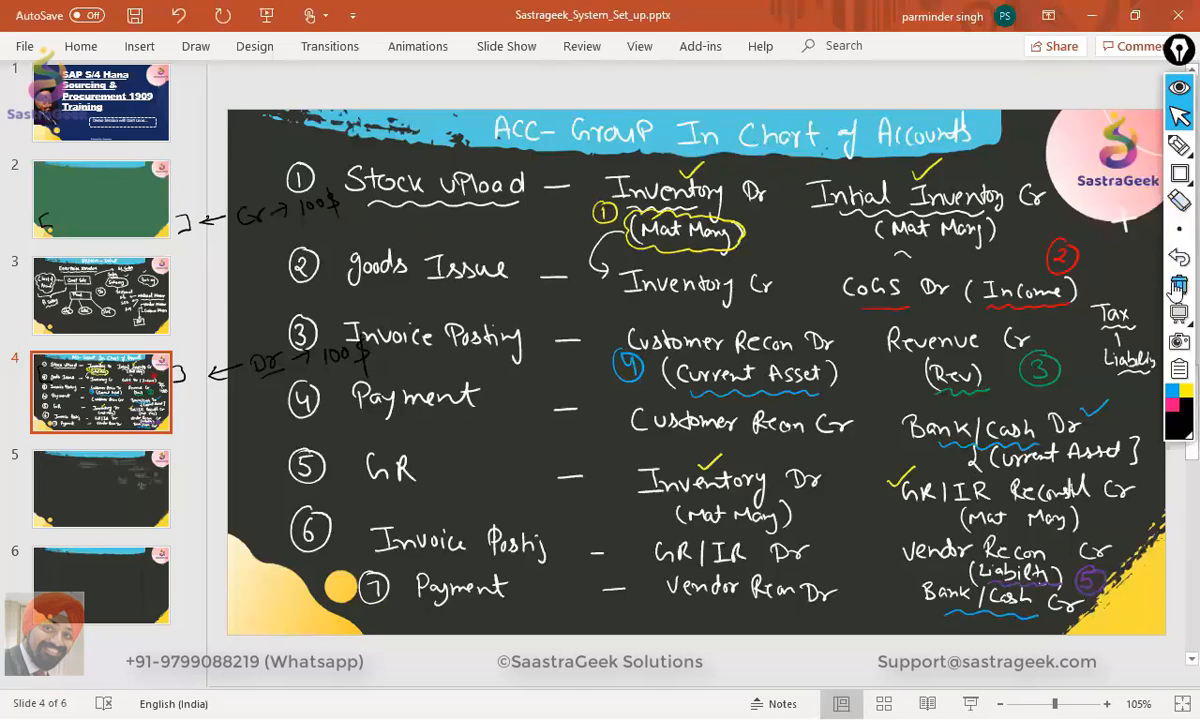
Step: Paste the captured account tree onto blank slide 6, move it into the slide's left half, and dismiss the design suggestions
{"action": "left_click", "coordinate": [87, 580]}
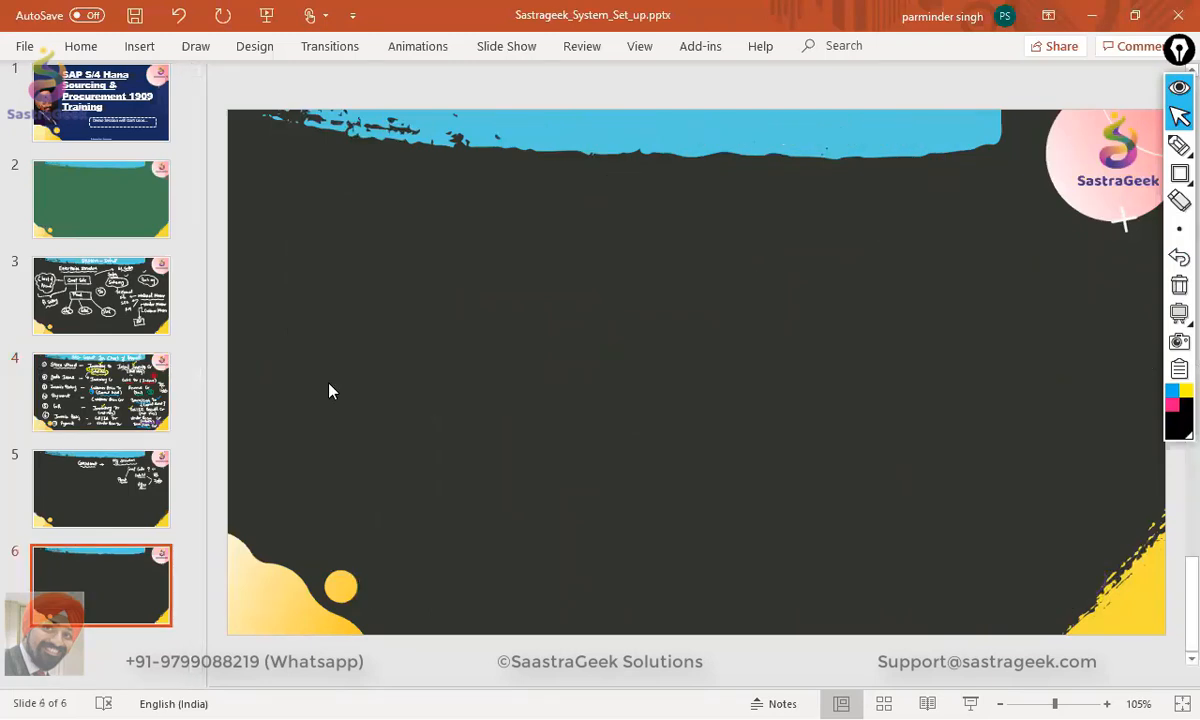
{"action": "key", "text": "ctrl+v"}
{"action": "left_click_drag", "start_coordinate": [573, 325], "coordinate": [394, 305]}
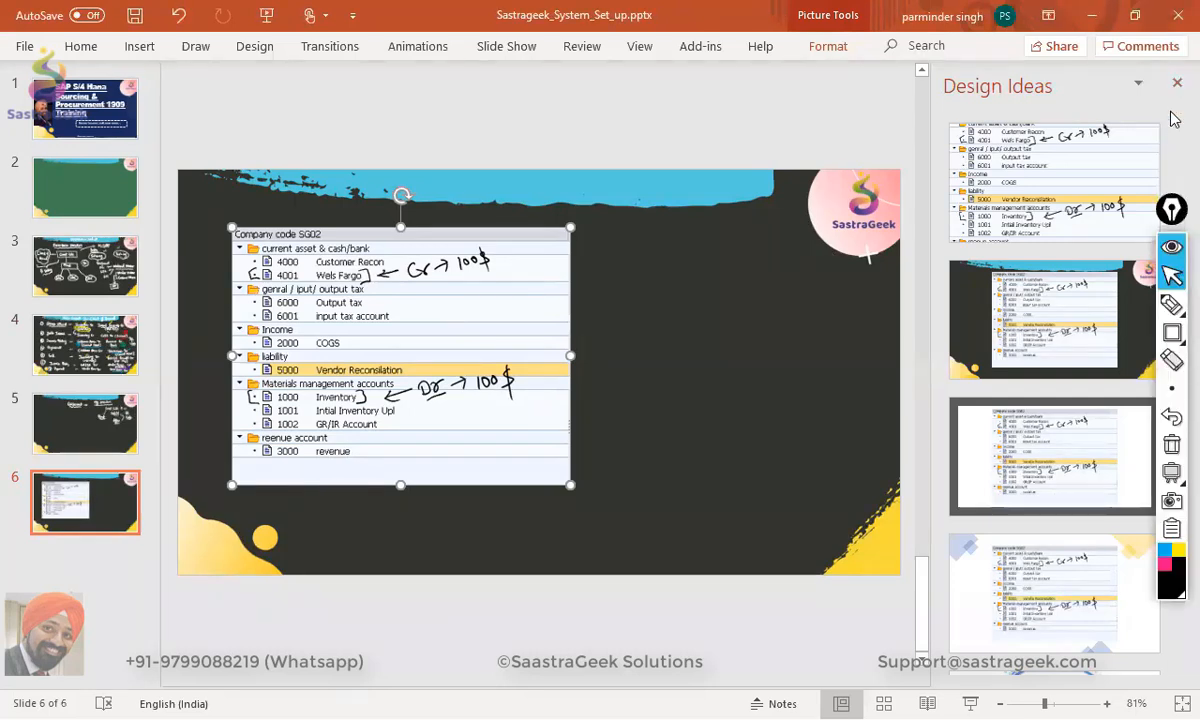
{"action": "left_click", "coordinate": [1175, 85]}
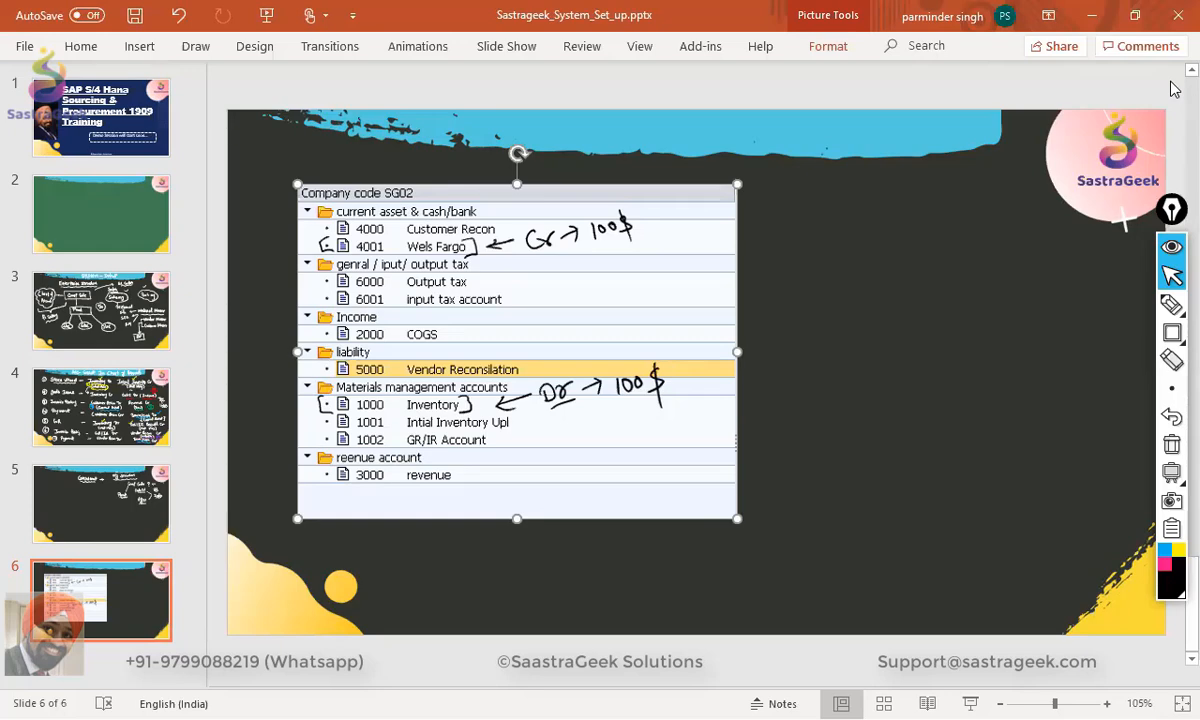
Step: Switch back to SAP and bring up the FB50 G/L document entry session
{"action": "key", "text": "alt+Tab"}
{"action": "key", "text": "alt+Tab"}
{"action": "key", "text": "alt+Tab"}
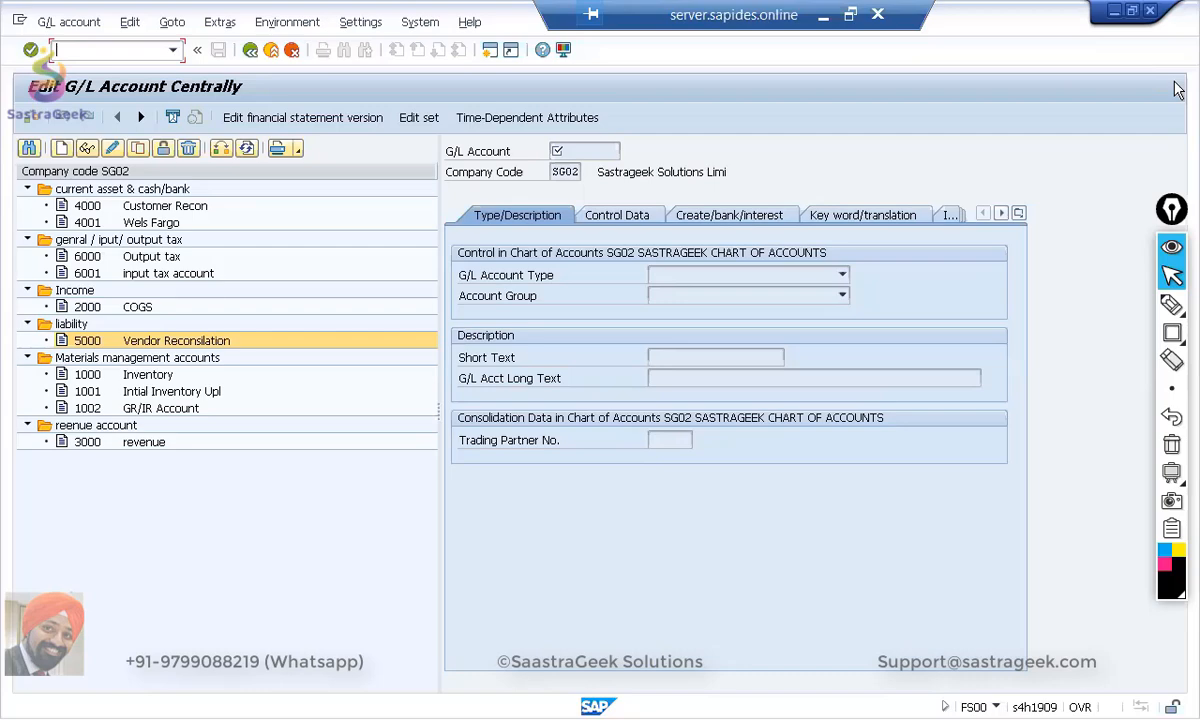
{"action": "key", "text": "alt+Tab"}
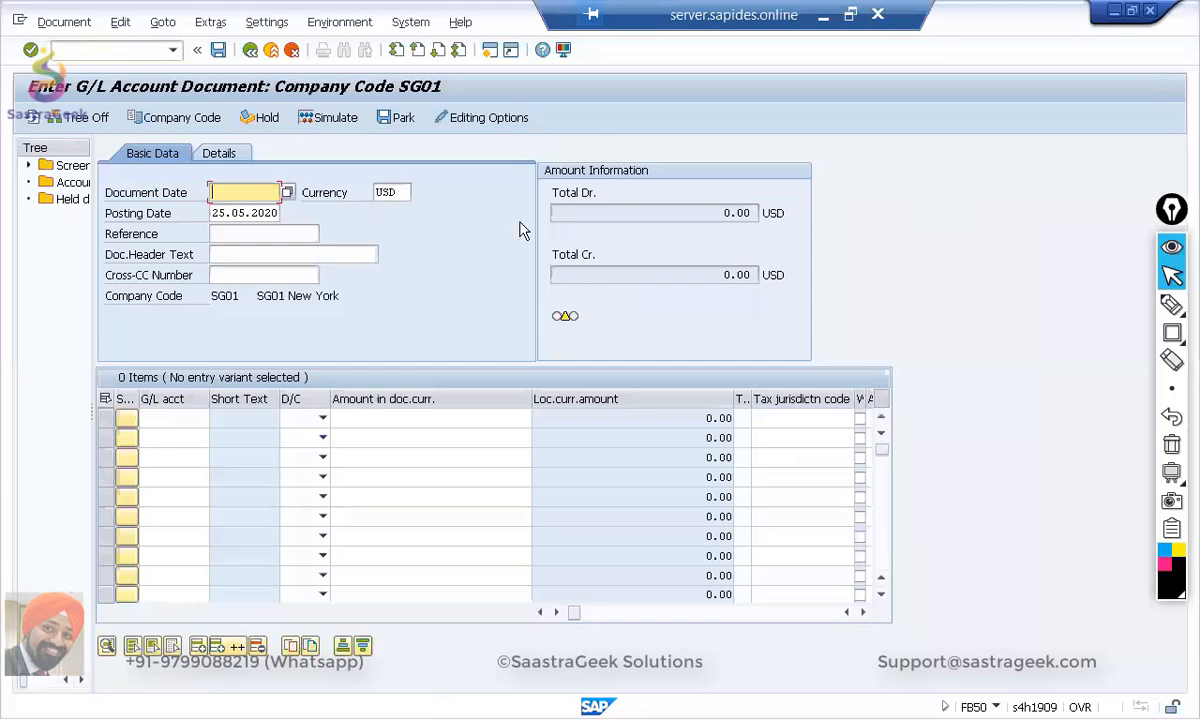
Step: Copy the posting date 25.05.2020 into the document date and enter sastrageek as the reference
{"action": "left_click", "coordinate": [226, 196]}
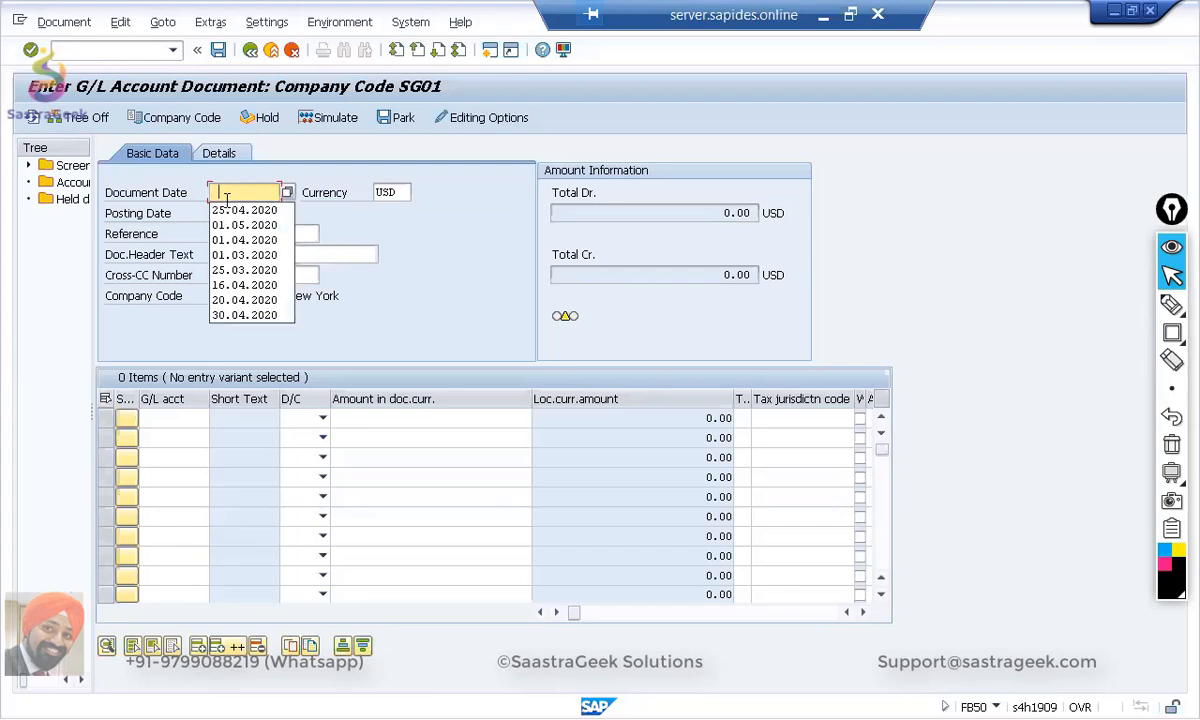
{"action": "left_click", "coordinate": [381, 229]}
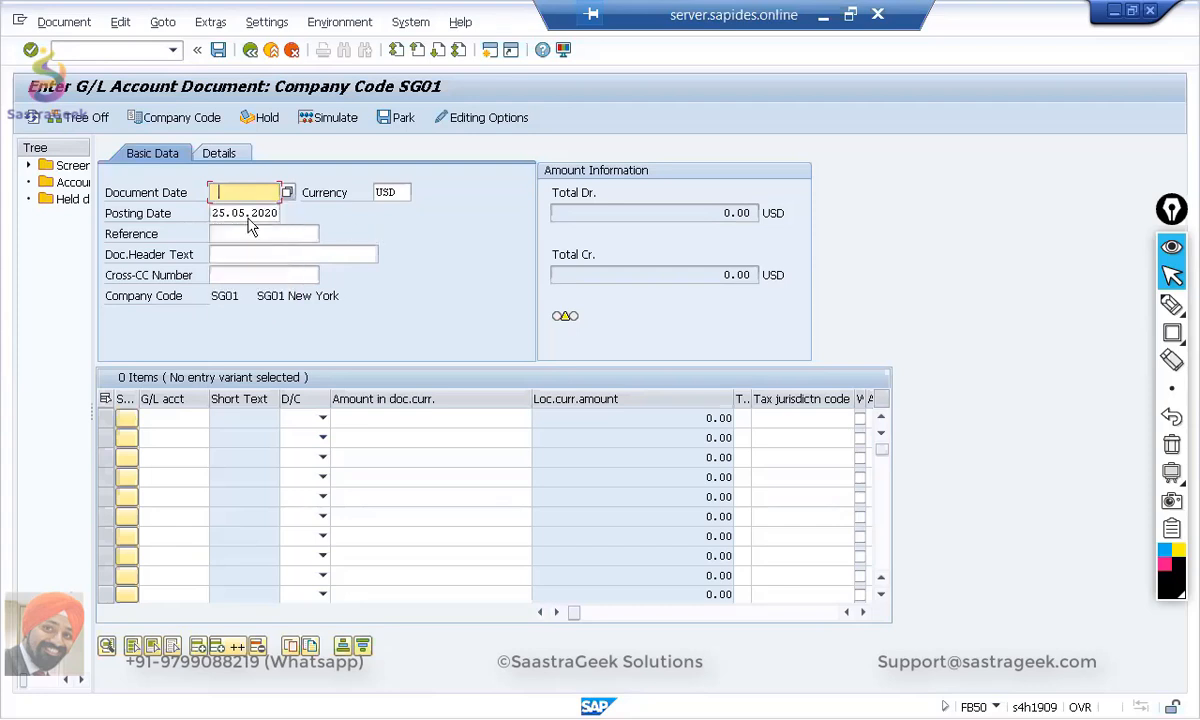
{"action": "left_click", "coordinate": [210, 212]}
{"action": "left_click_drag", "start_coordinate": [210, 212], "coordinate": [281, 213]}
{"action": "key", "text": "ctrl+c"}
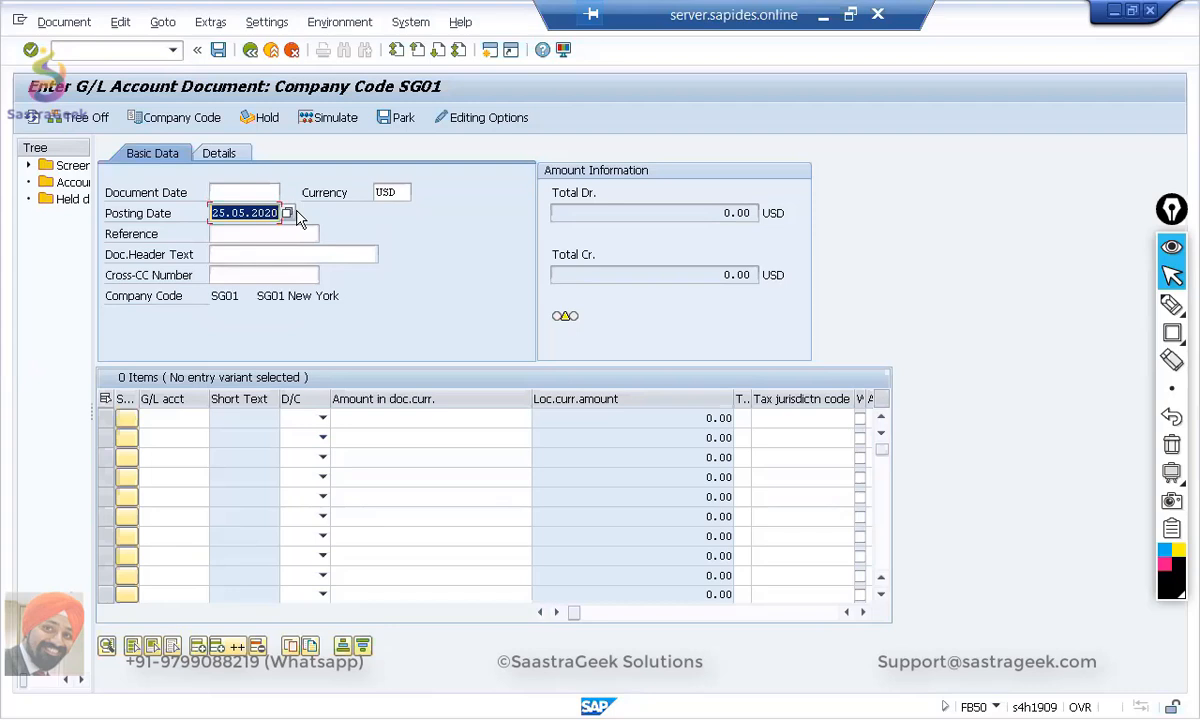
{"action": "left_click", "coordinate": [260, 193]}
{"action": "key", "text": "ctrl+v"}
{"action": "left_click", "coordinate": [234, 233]}
{"action": "type", "text": "s"}
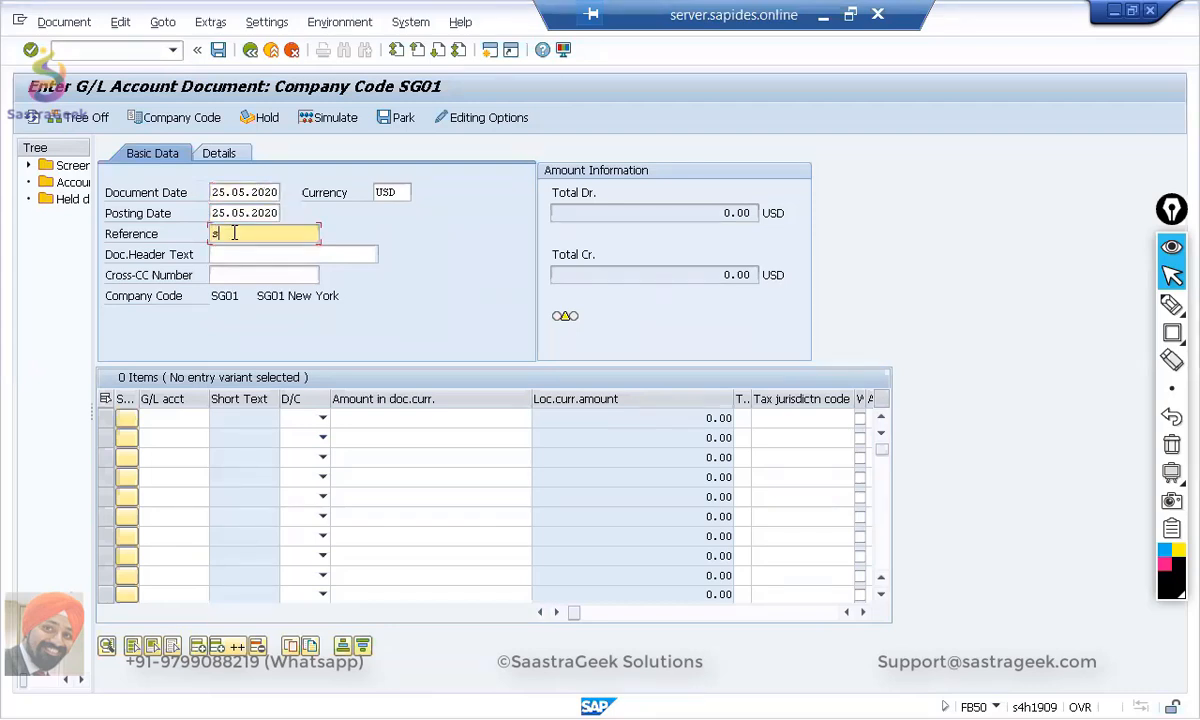
{"action": "type", "text": "astrageek"}
Step: Fill the first line item with G/L account 1000, after checking the FS00 account list, as a debit of 100
{"action": "left_click", "coordinate": [150, 419]}
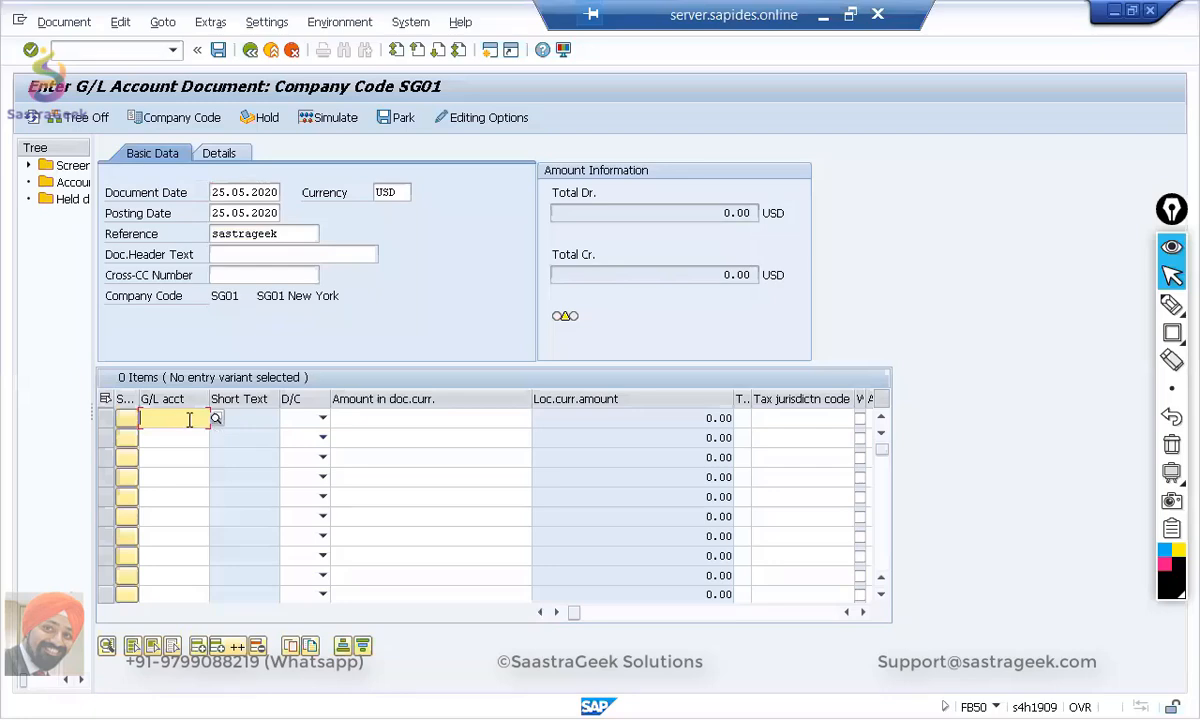
{"action": "key", "text": "alt+Tab"}
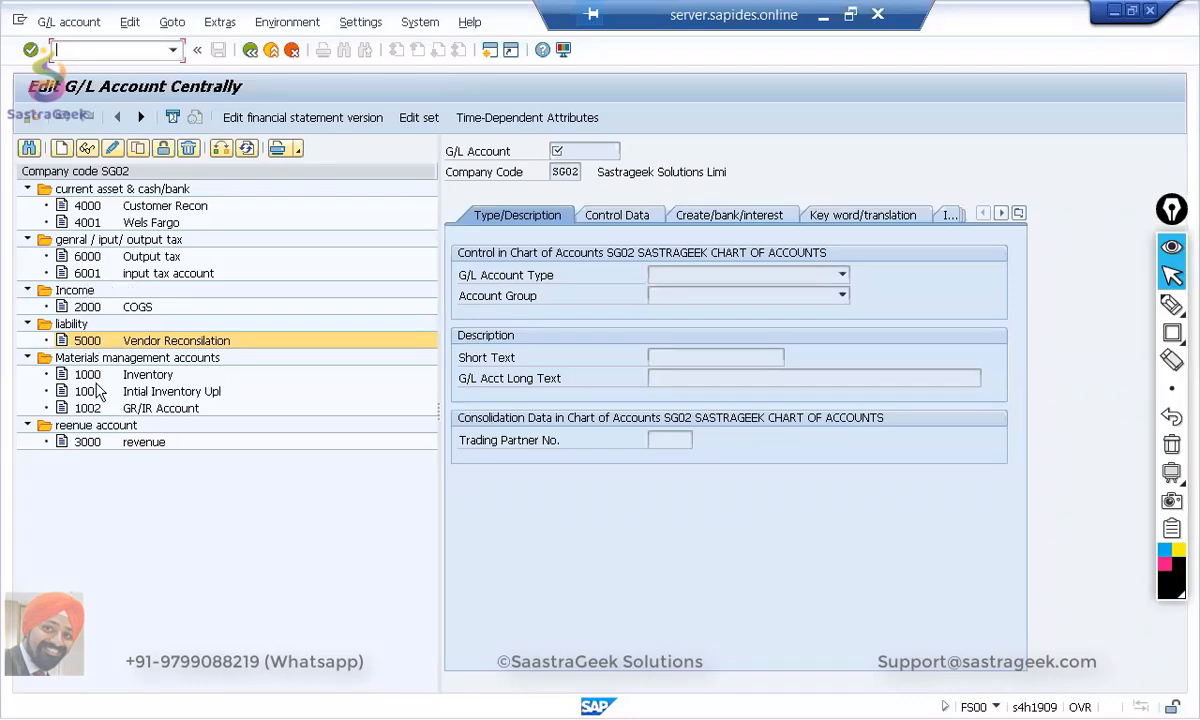
{"action": "key", "text": "alt+Tab"}
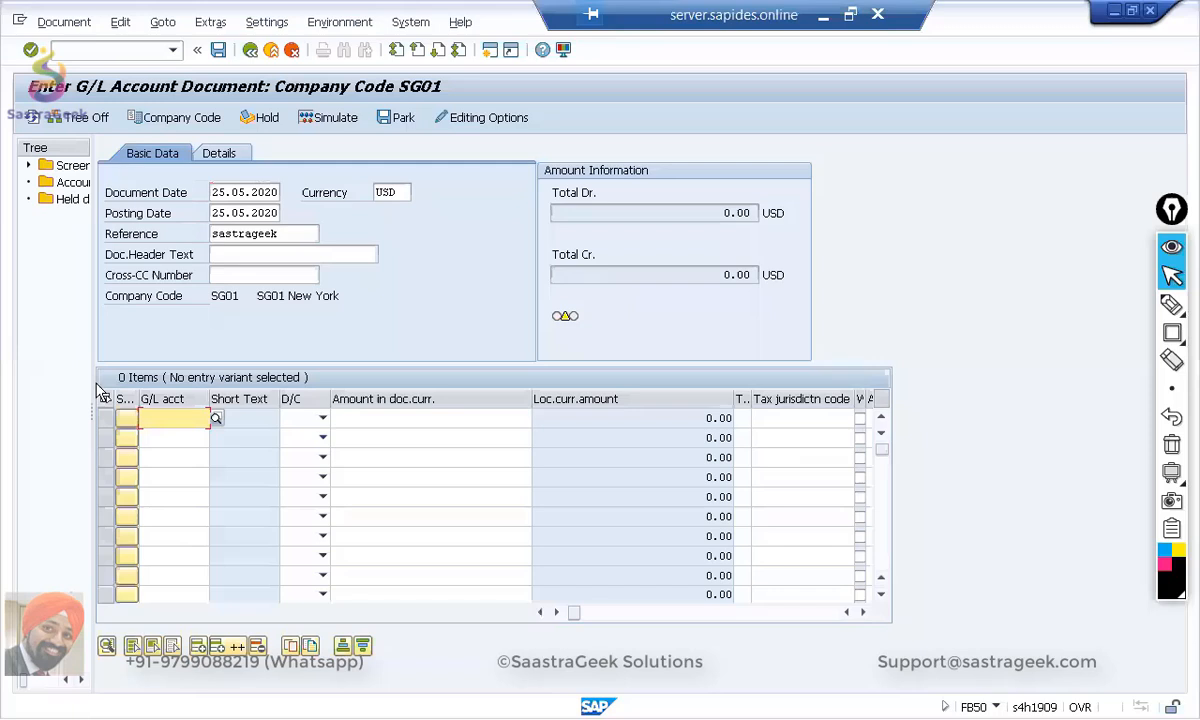
{"action": "type", "text": "1000"}
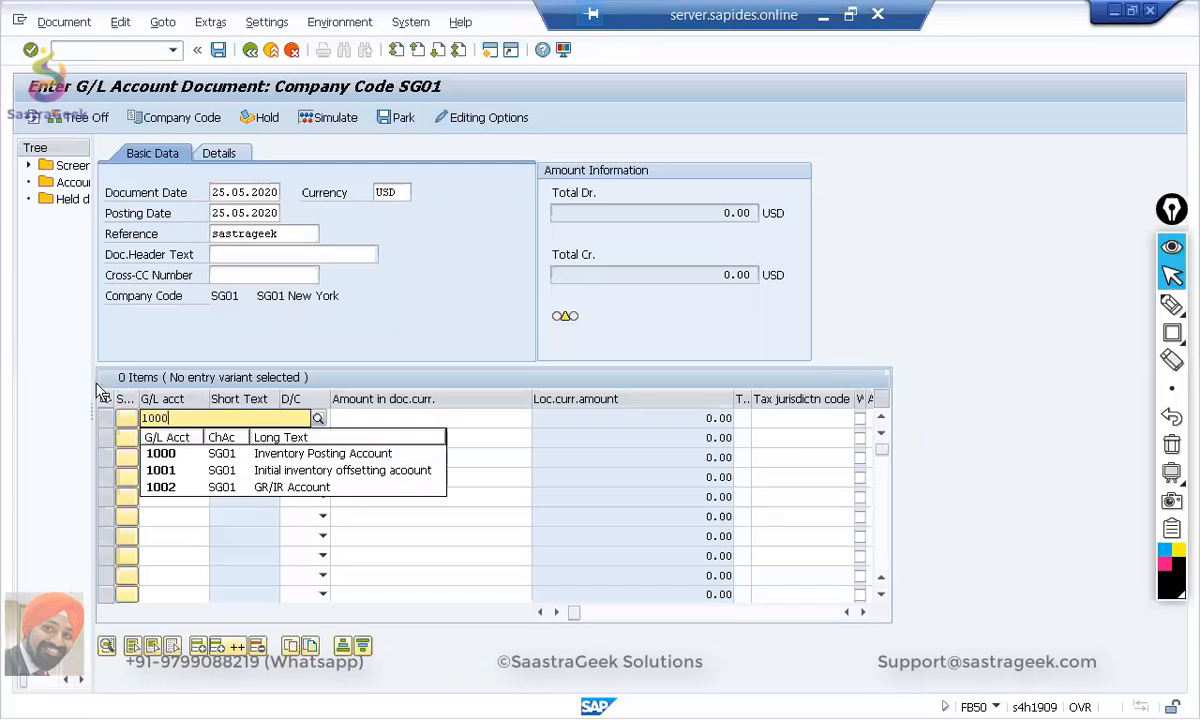
{"action": "key", "text": "Tab"}
{"action": "key", "text": "Tab"}
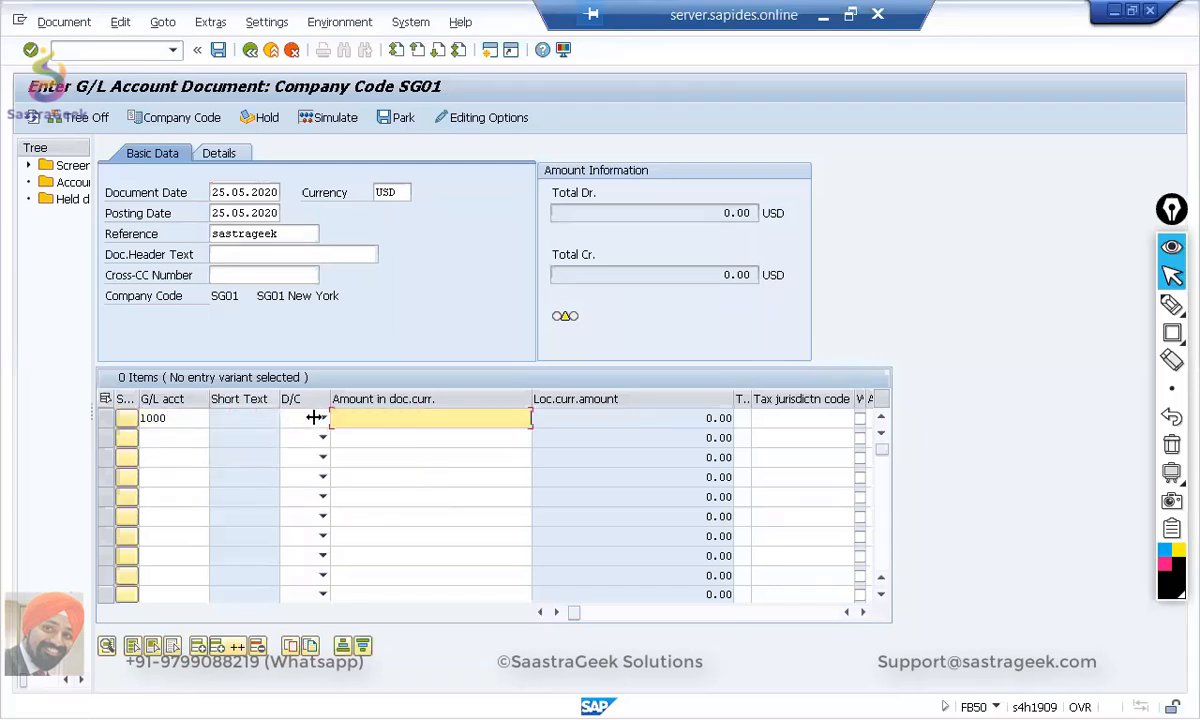
{"action": "left_click", "coordinate": [322, 418]}
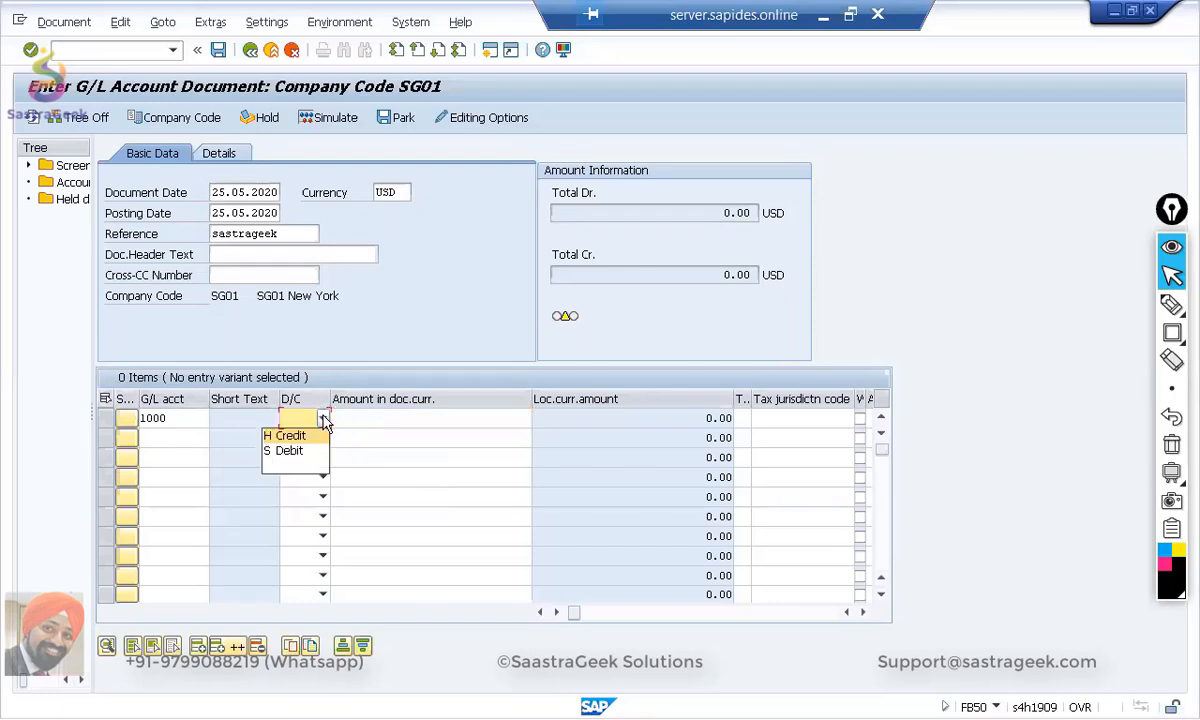
{"action": "left_click", "coordinate": [287, 452]}
{"action": "left_click", "coordinate": [384, 417]}
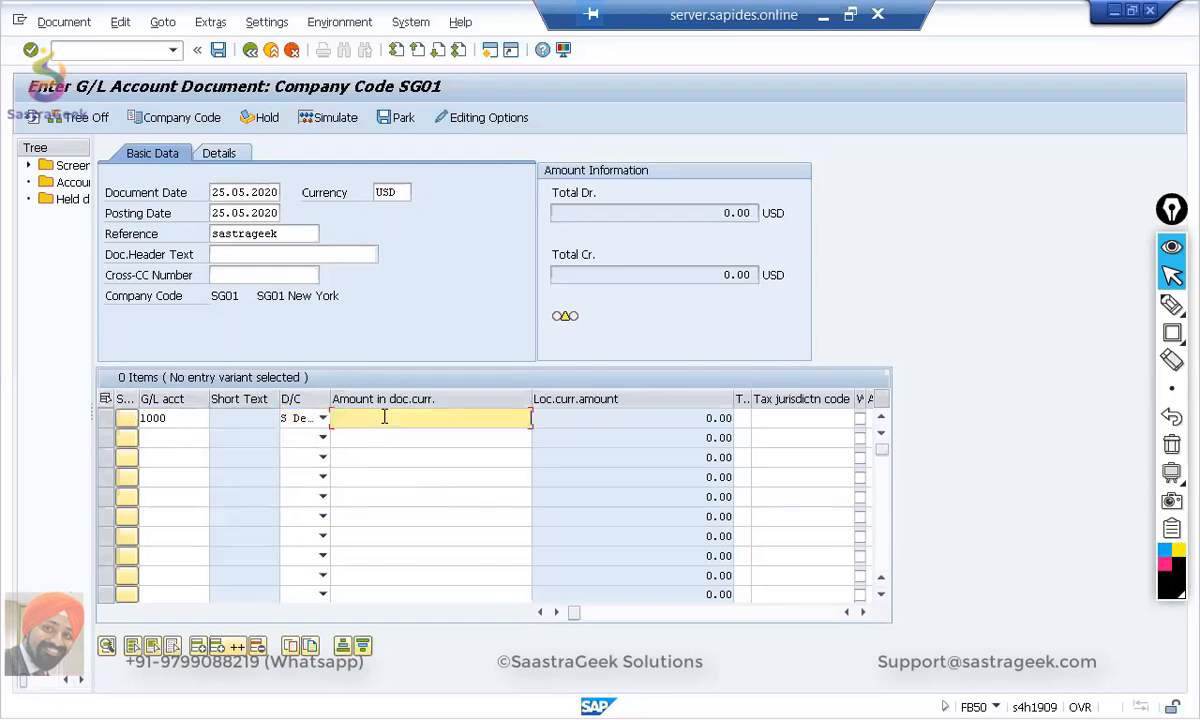
{"action": "type", "text": "100"}
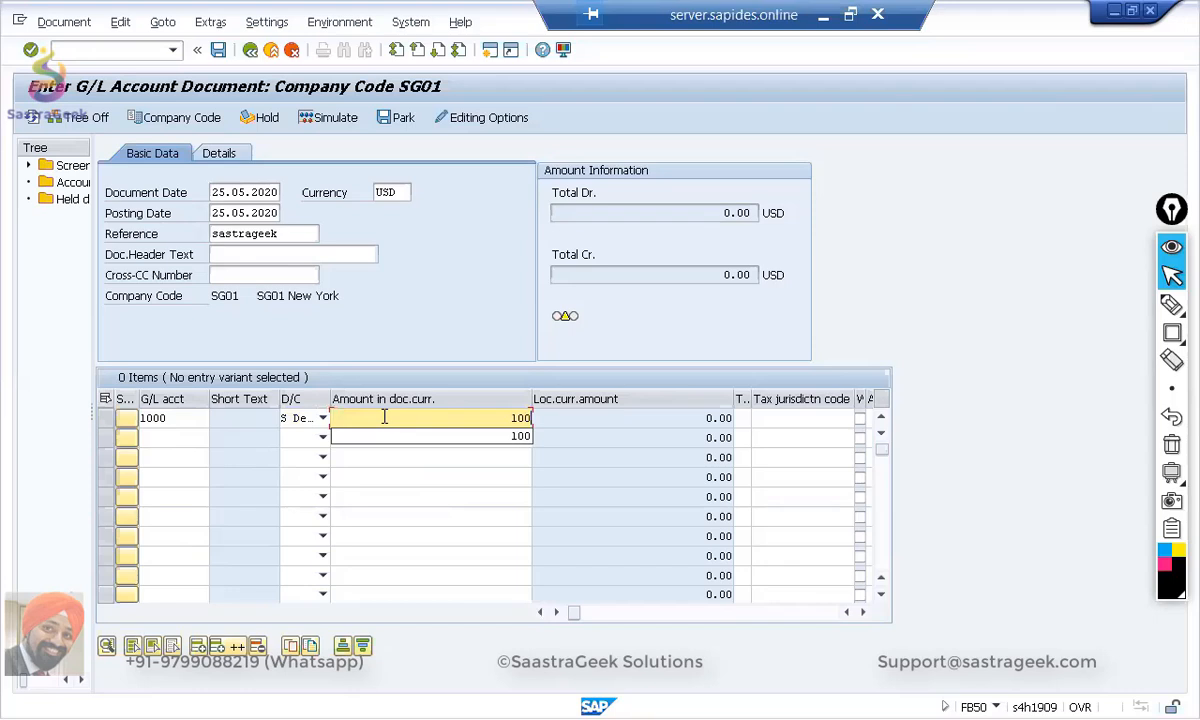
Step: Enter G/L account 4001 in the second line item
{"action": "left_click", "coordinate": [182, 437]}
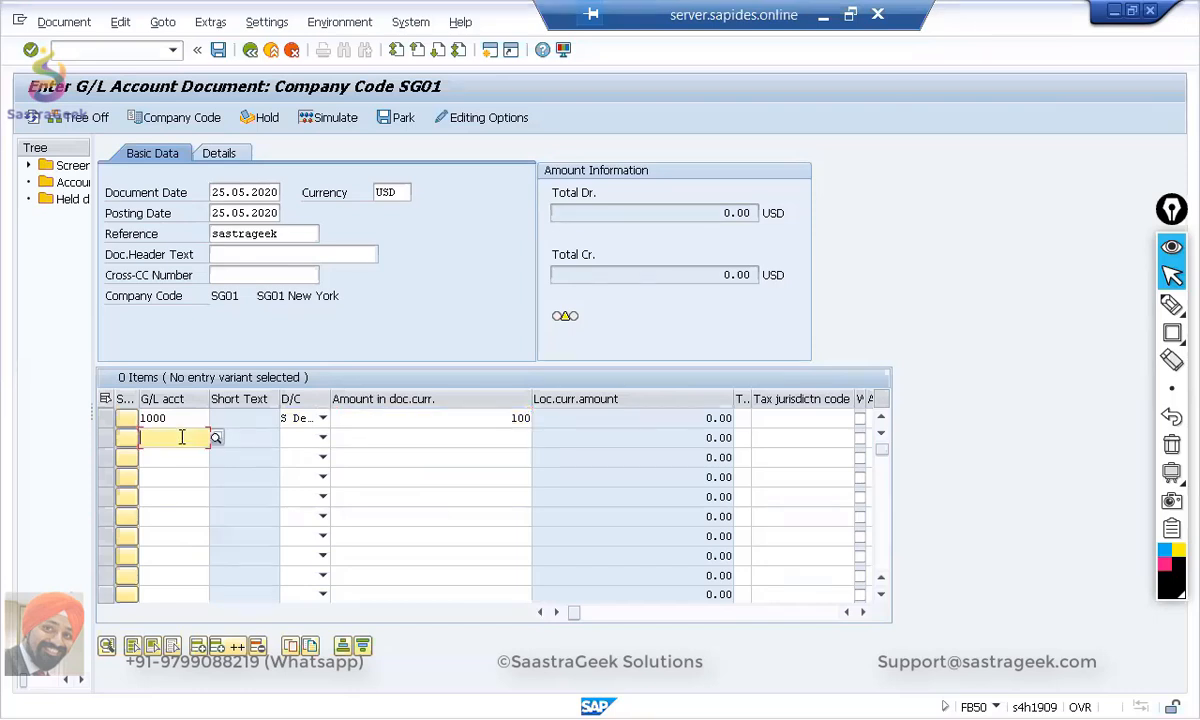
{"action": "type", "text": "4001"}
{"action": "key", "text": "Tab"}
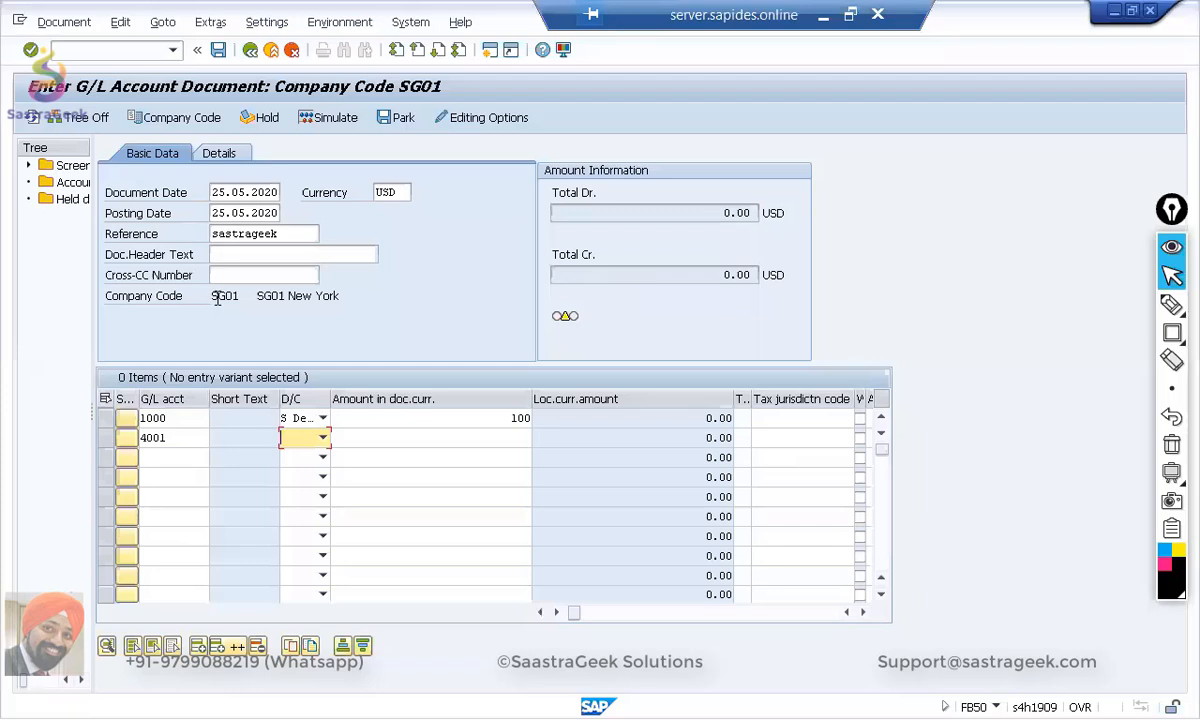
Step: Open the company code prompt for the G/L document to replace SG01
{"action": "left_click_drag", "start_coordinate": [211, 297], "coordinate": [245, 297]}
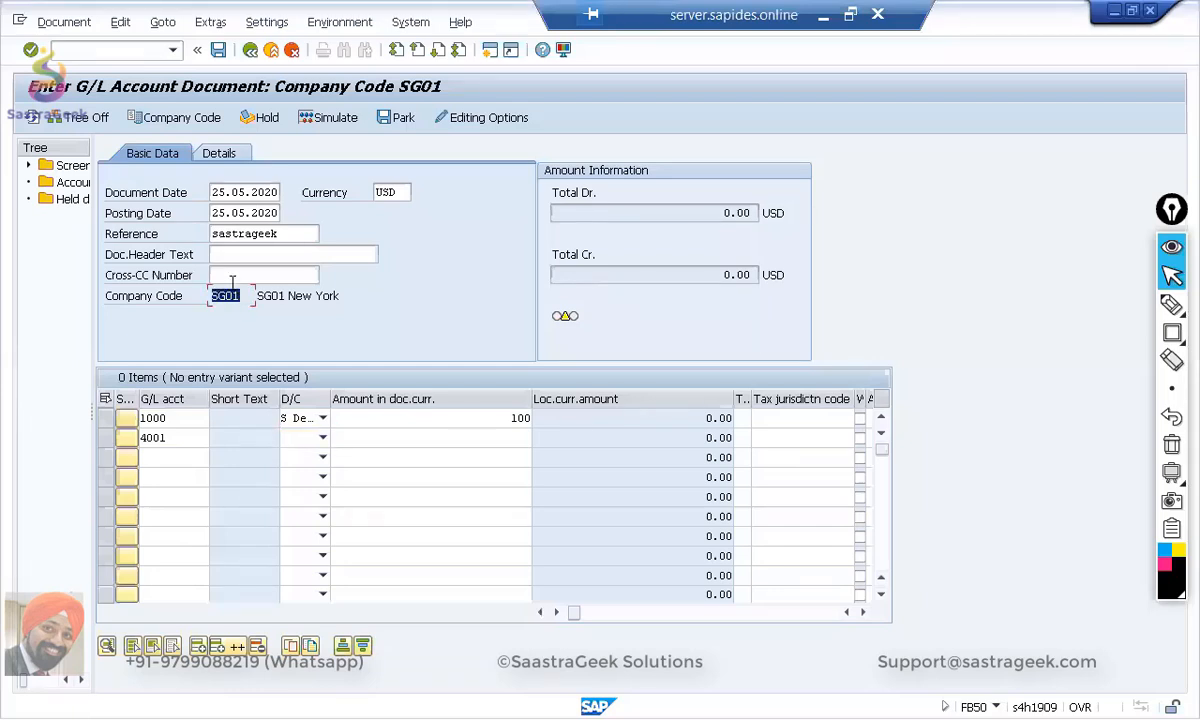
{"action": "left_click", "coordinate": [178, 122]}
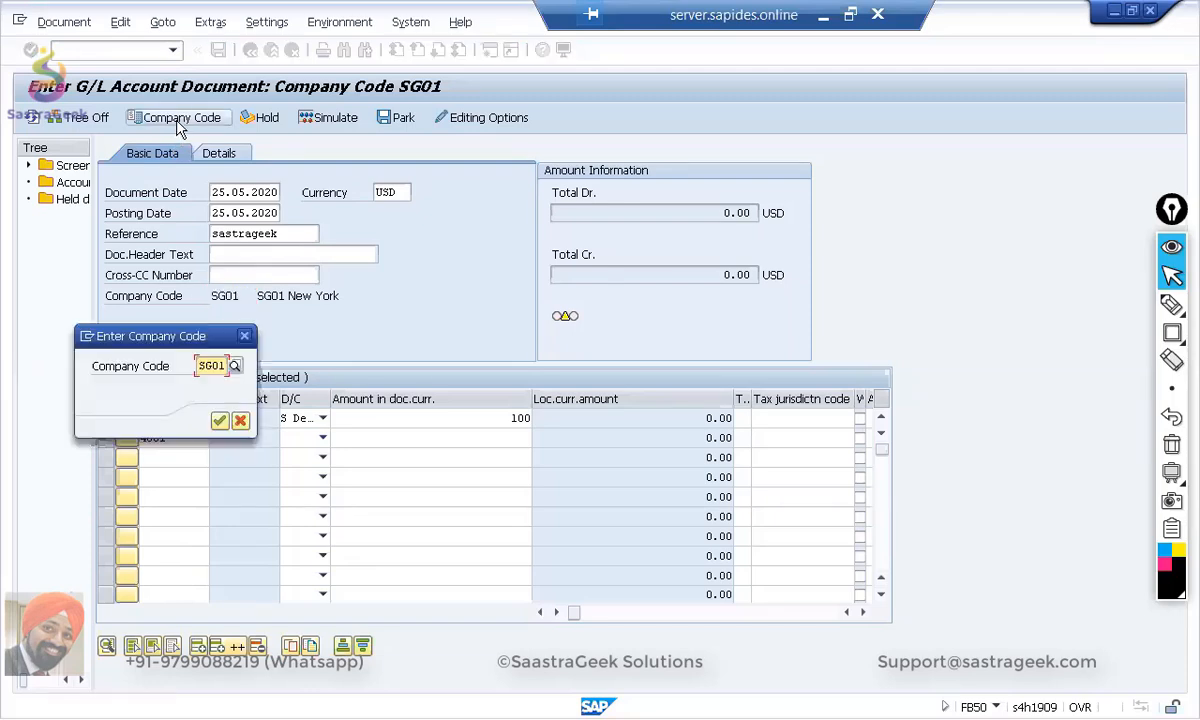
Step: Switch the G/L document to company code SG02 and enter document date 25.05.2020 and reference sastrageek
{"action": "left_click", "coordinate": [226, 365]}
{"action": "type", "text": "2"}
{"action": "key", "text": "Return"}
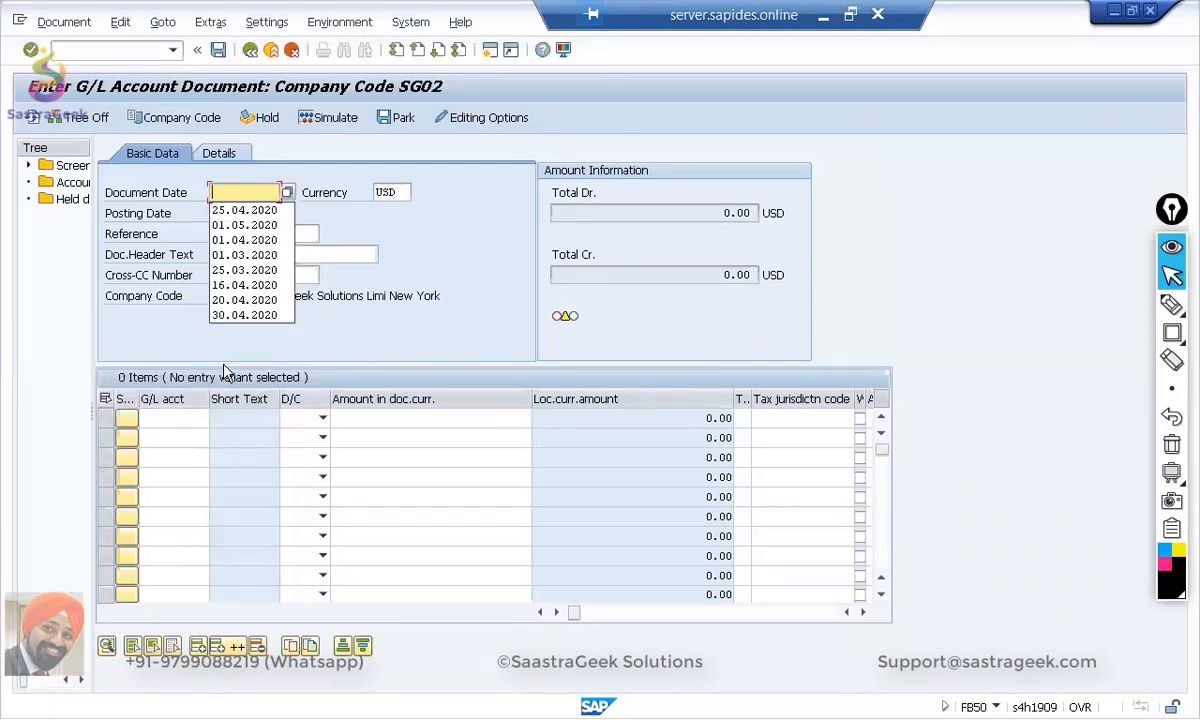
{"action": "type", "text": "25.05.2020"}
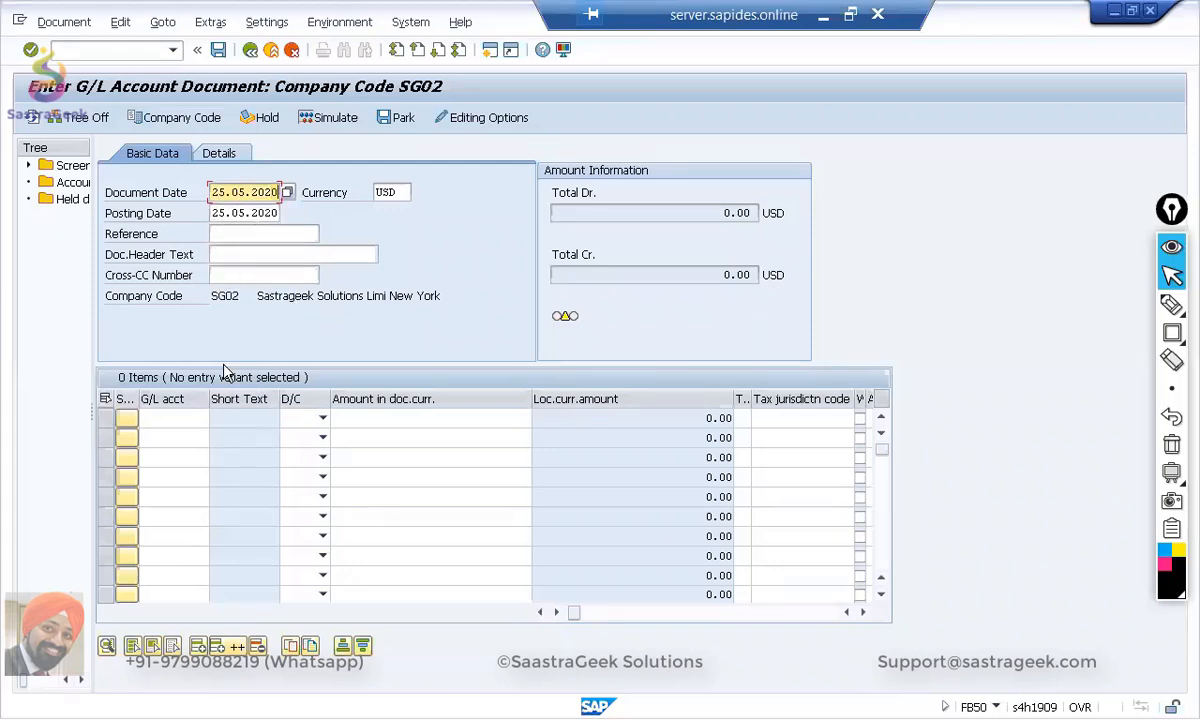
{"action": "left_click", "coordinate": [243, 234]}
{"action": "type", "text": "sastrageek"}
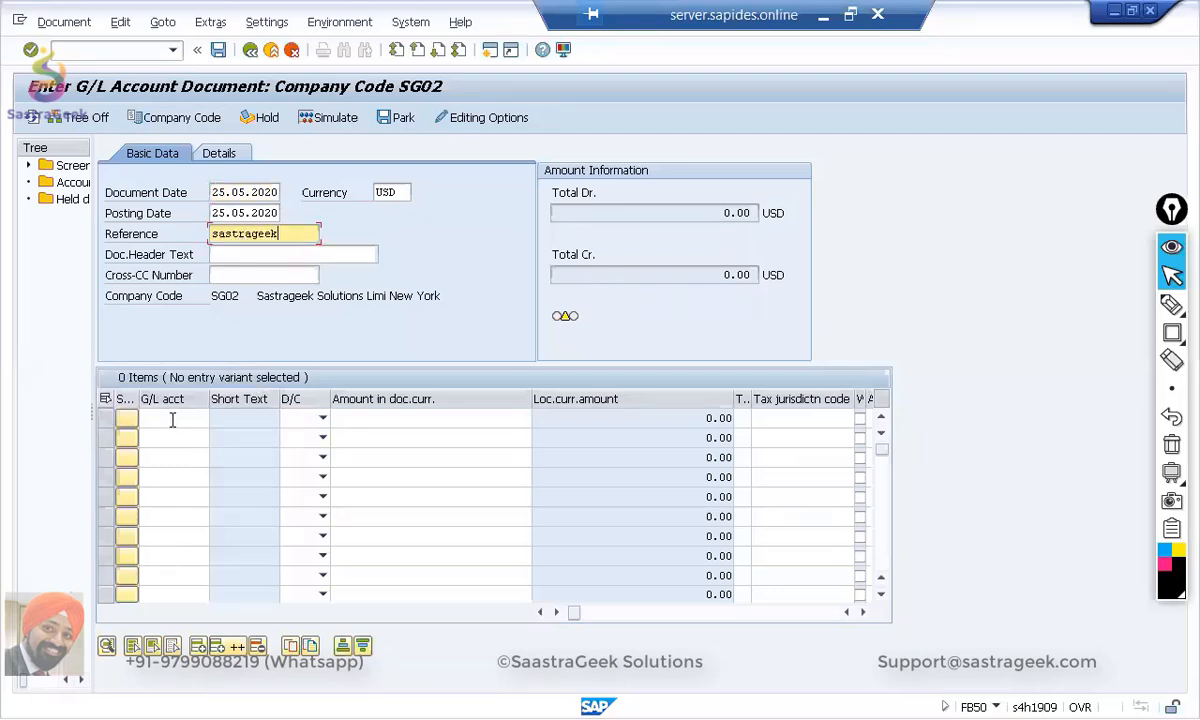
Step: Fill the first line item with G/L account 1000 as a debit of 100
{"action": "left_click", "coordinate": [172, 421]}
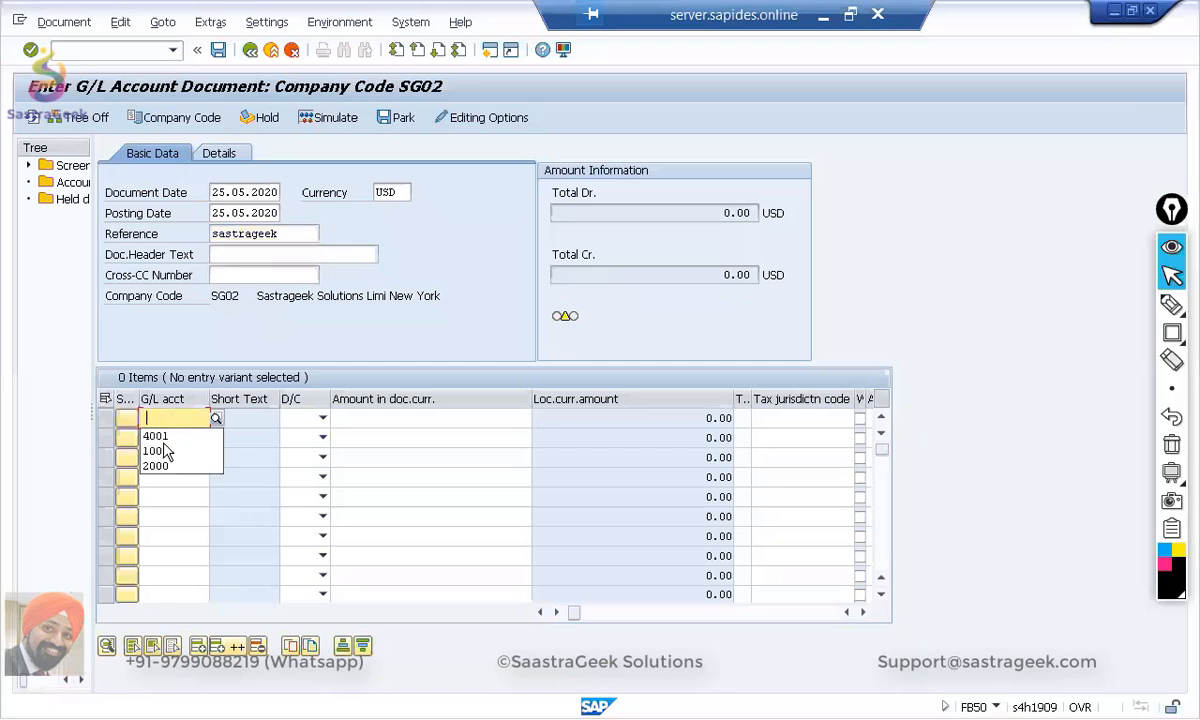
{"action": "left_click", "coordinate": [155, 451]}
{"action": "left_click", "coordinate": [321, 418]}
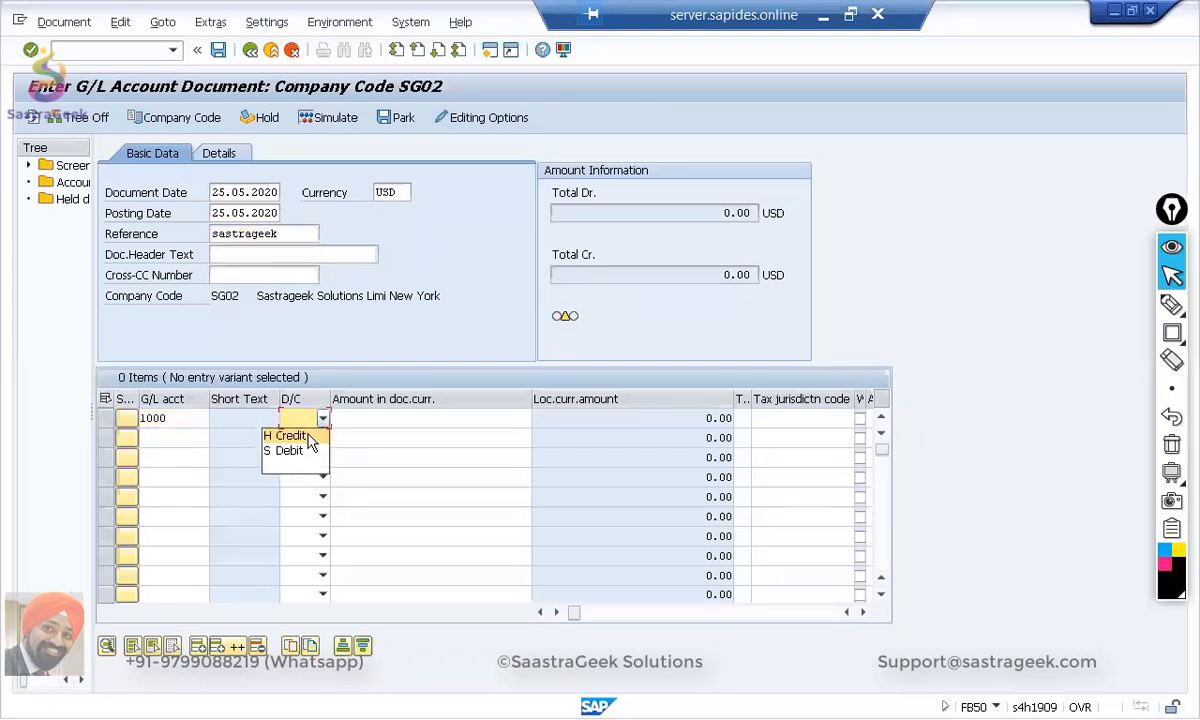
{"action": "left_click", "coordinate": [292, 450]}
{"action": "left_click", "coordinate": [382, 420]}
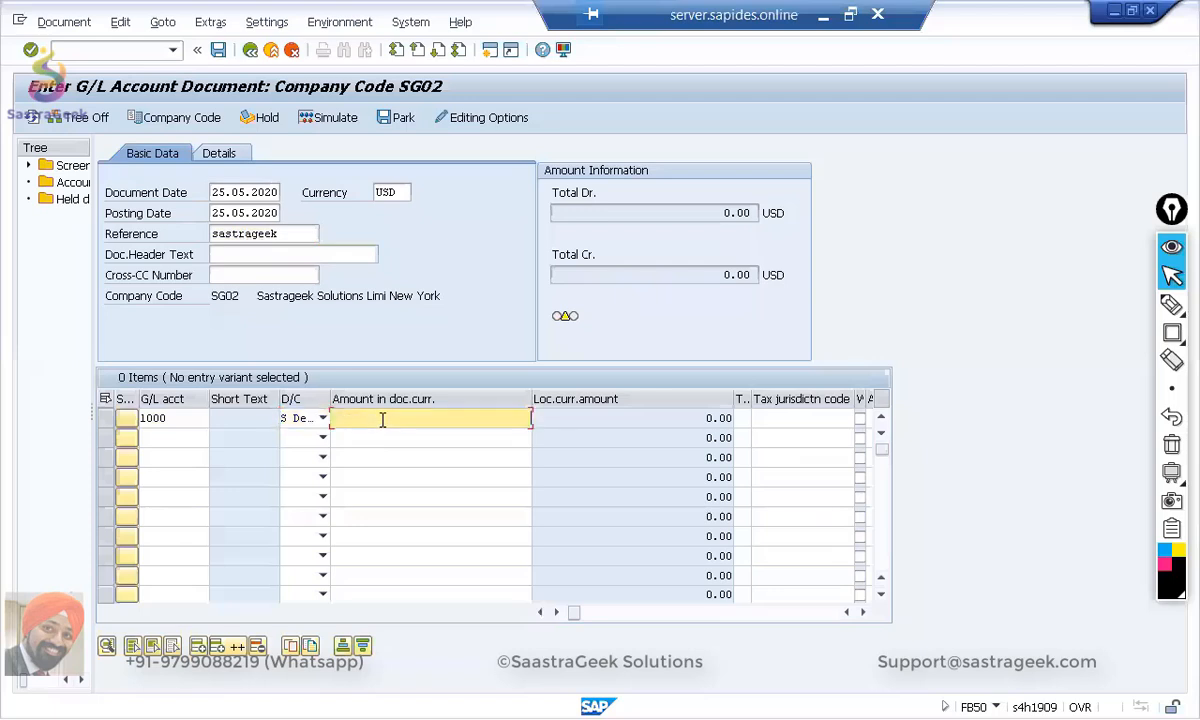
{"action": "type", "text": "100"}
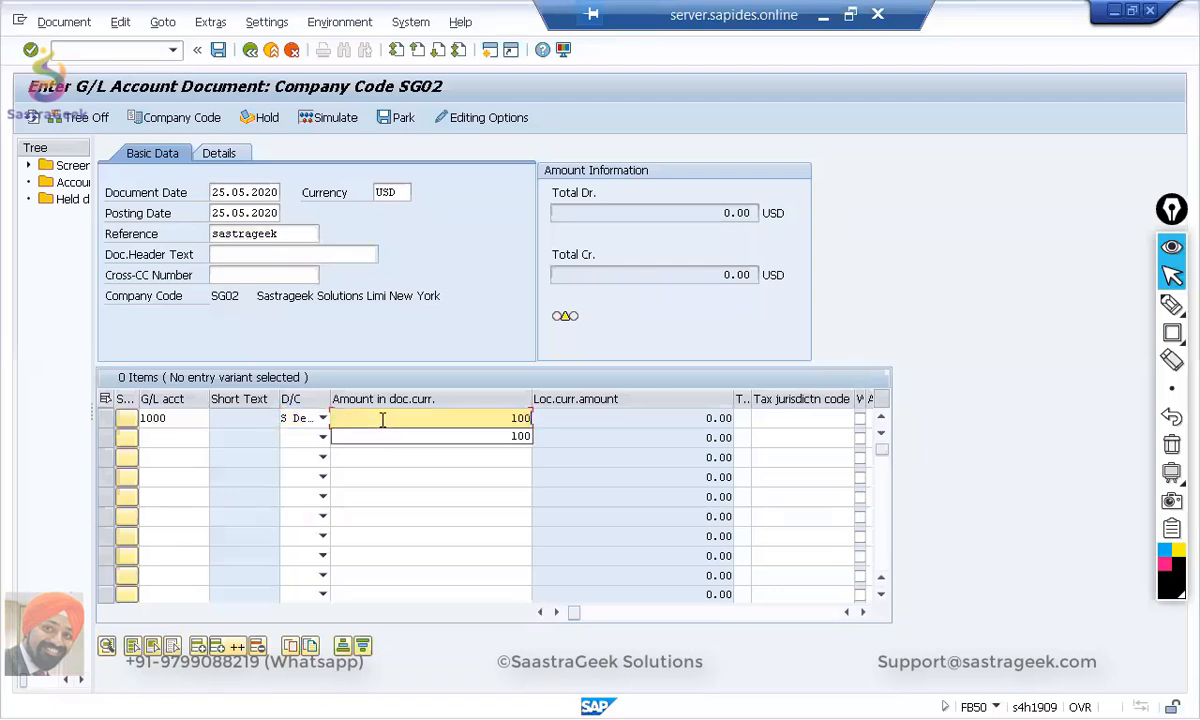
Step: Fill the second line item with G/L account 4001 as a credit of 100 and check the document entries
{"action": "left_click", "coordinate": [185, 440]}
{"action": "type", "text": "4001"}
{"action": "key", "text": "Tab"}
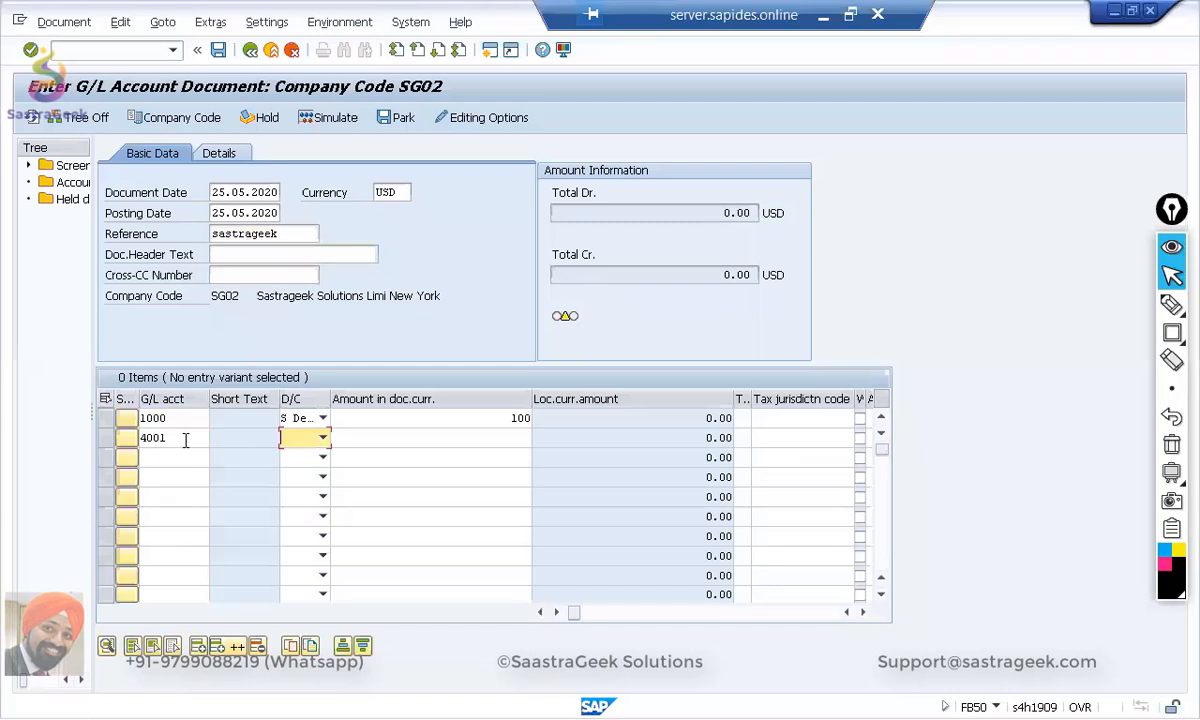
{"action": "left_click", "coordinate": [322, 438]}
{"action": "left_click", "coordinate": [295, 455]}
{"action": "left_click", "coordinate": [512, 440]}
{"action": "type", "text": "100"}
{"action": "key", "text": "Return"}
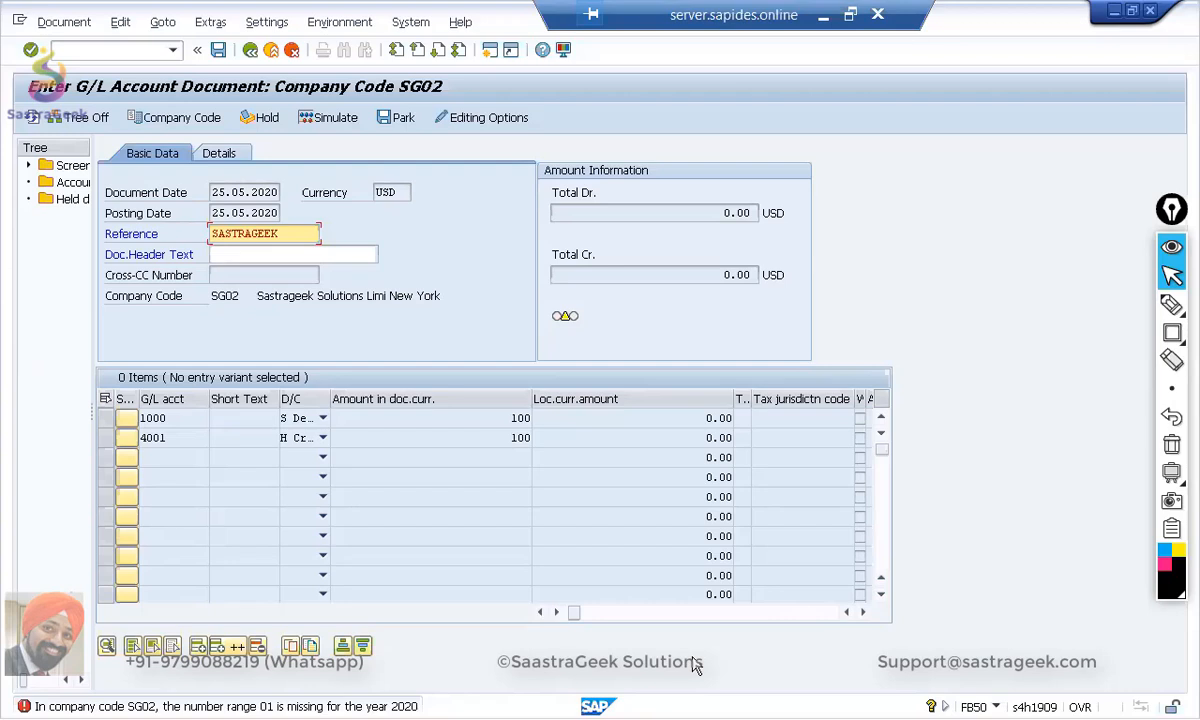
Step: Open the error message's long text and go to its related customizing without specifying a project
{"action": "double_click", "coordinate": [128, 707]}
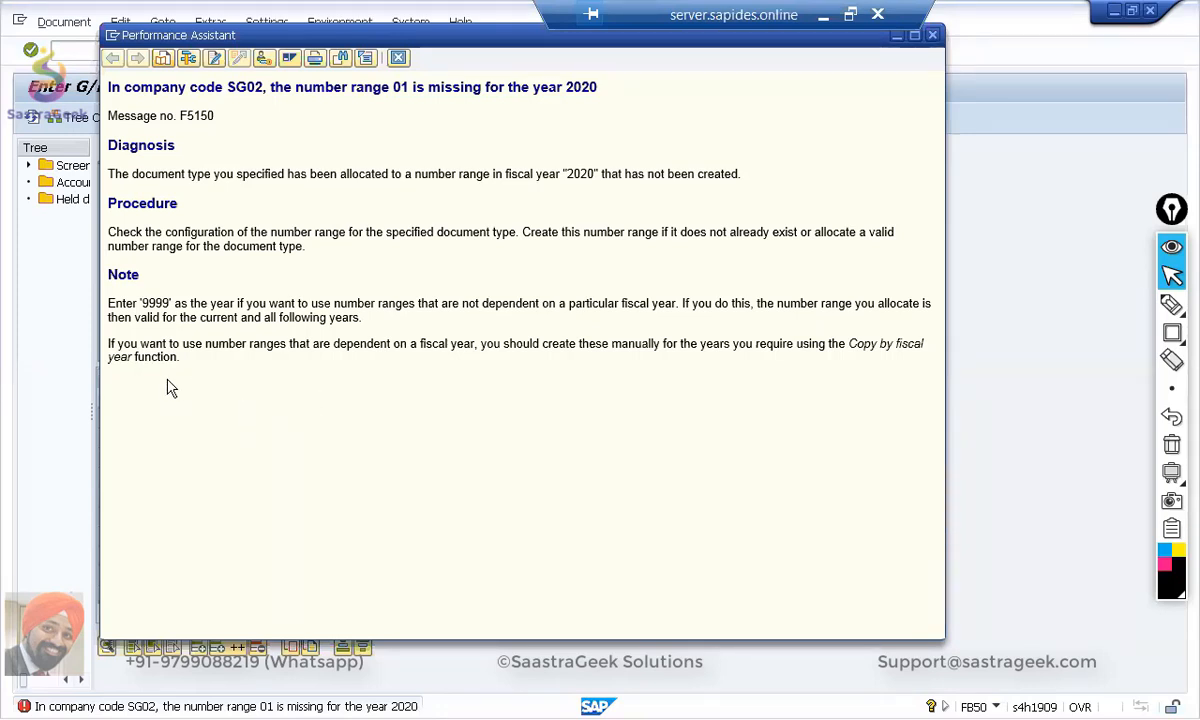
{"action": "left_click", "coordinate": [263, 62]}
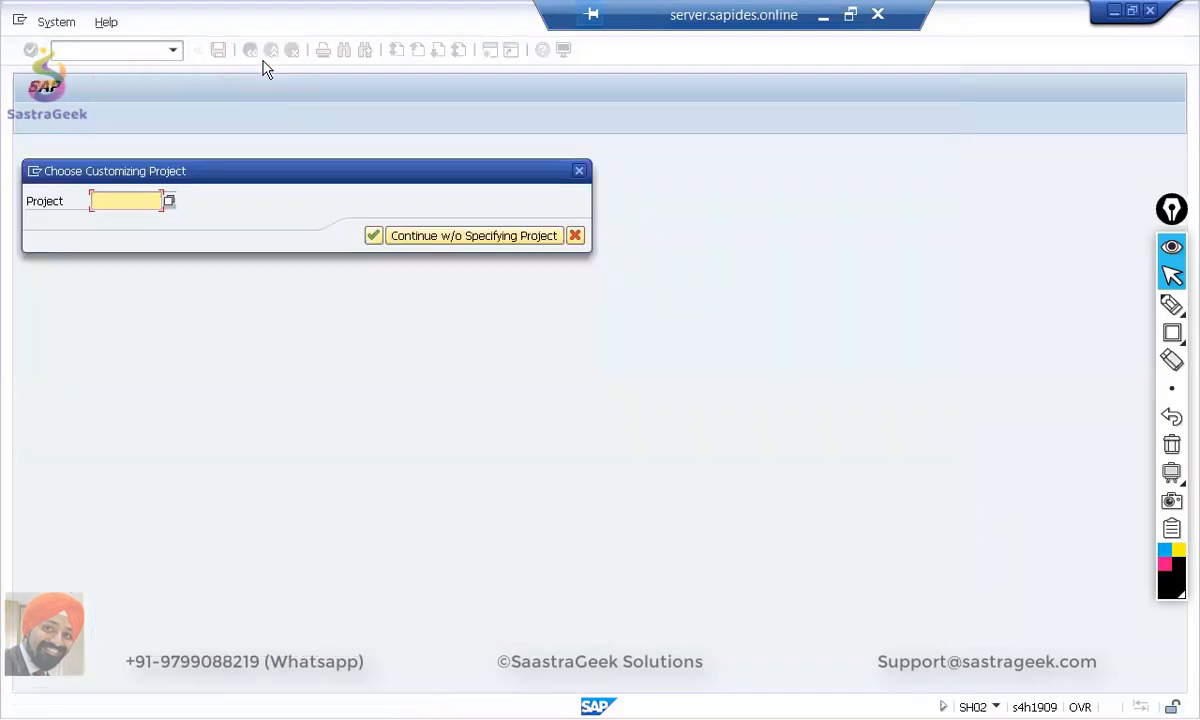
{"action": "left_click", "coordinate": [463, 237]}
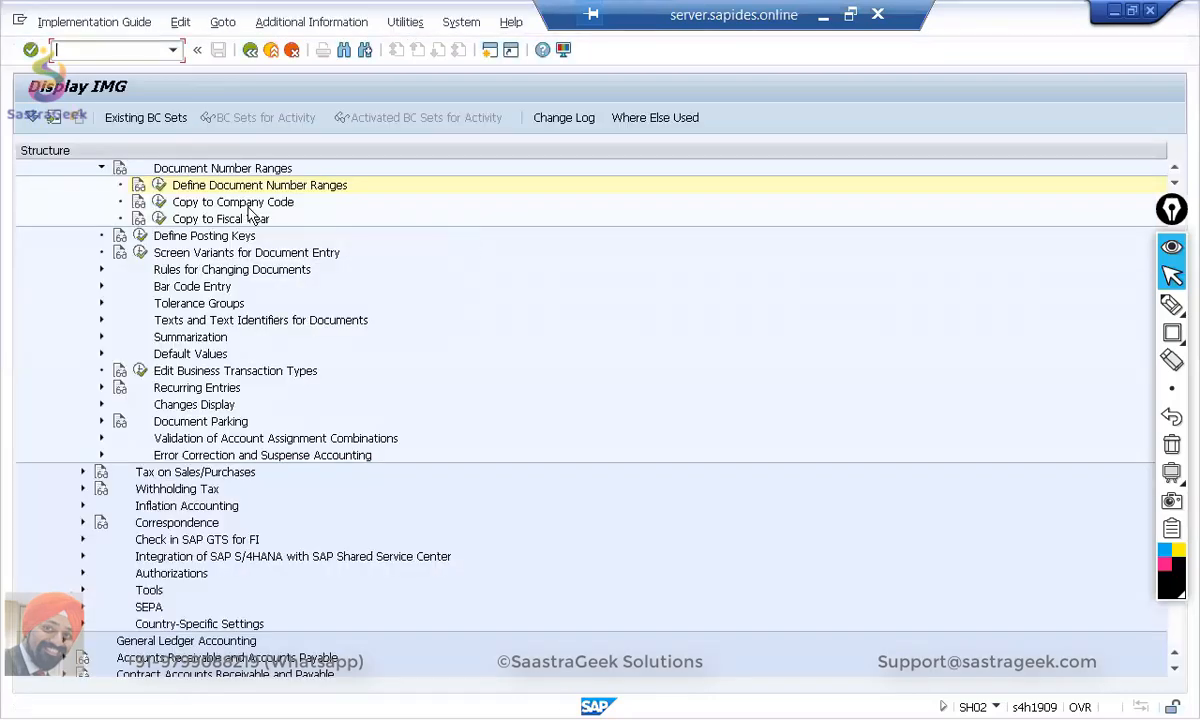
Step: Display the accounting document number range intervals of company code SG01 and return to the customizing tree
{"action": "left_click", "coordinate": [158, 186]}
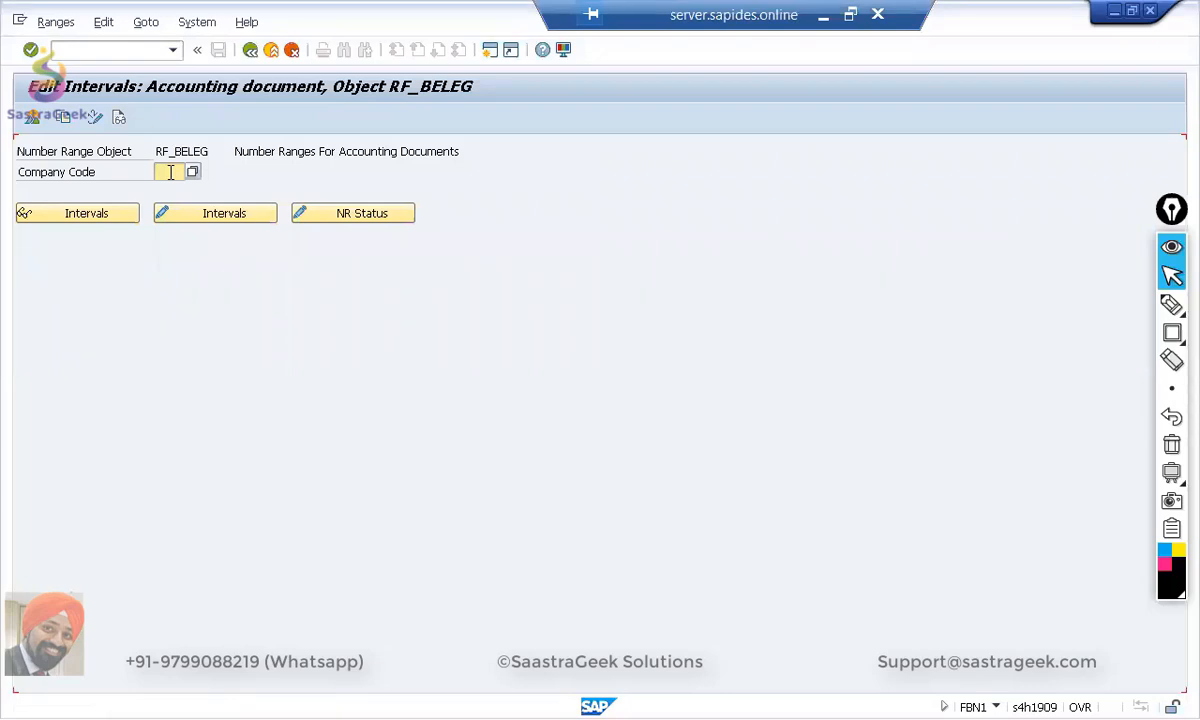
{"action": "type", "text": "SG01"}
{"action": "left_click", "coordinate": [106, 216]}
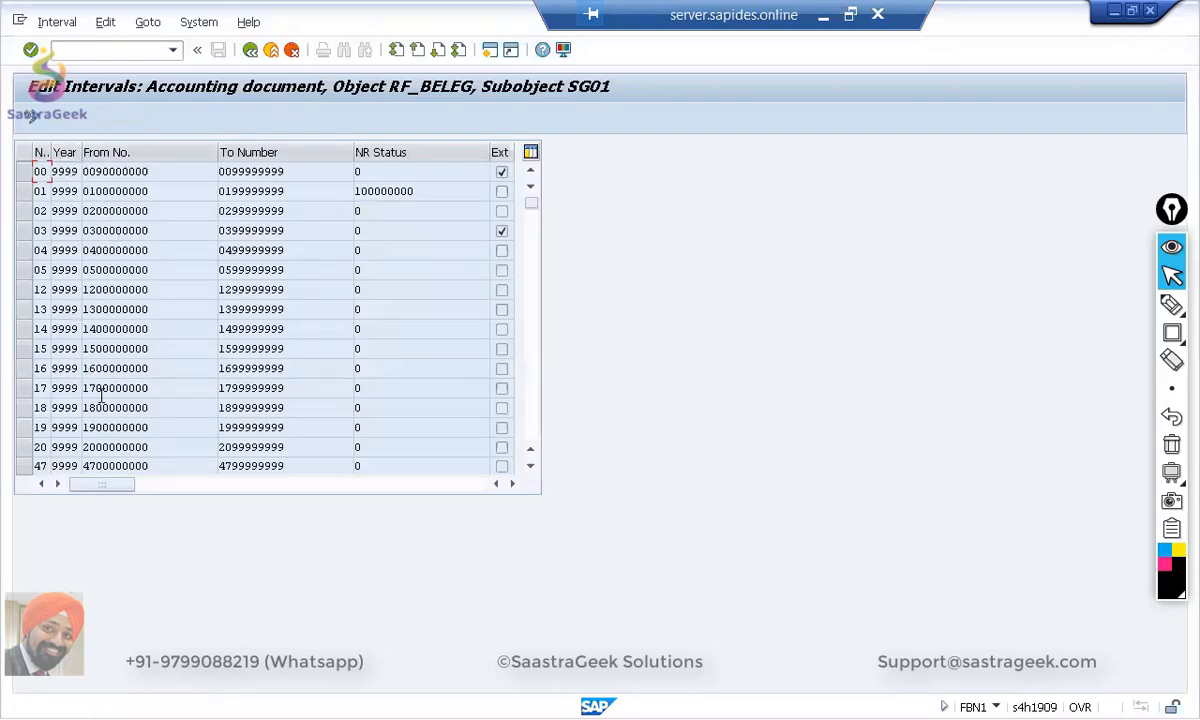
{"action": "left_click", "coordinate": [251, 51]}
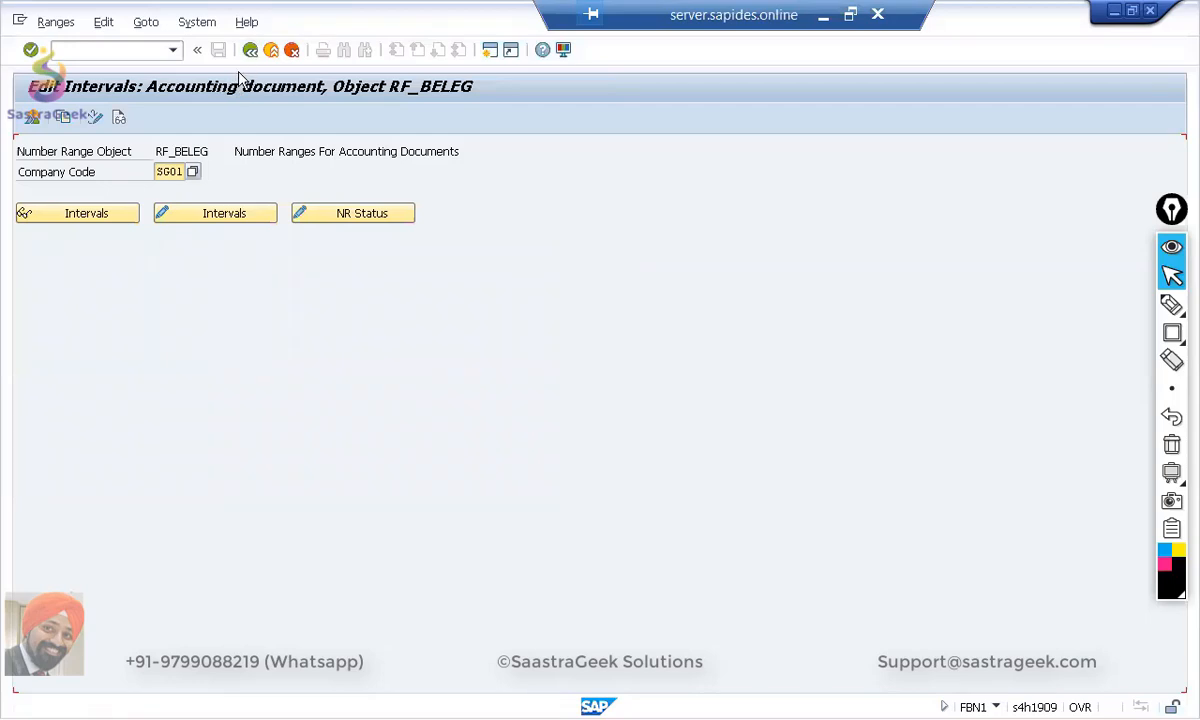
{"action": "left_click", "coordinate": [250, 51]}
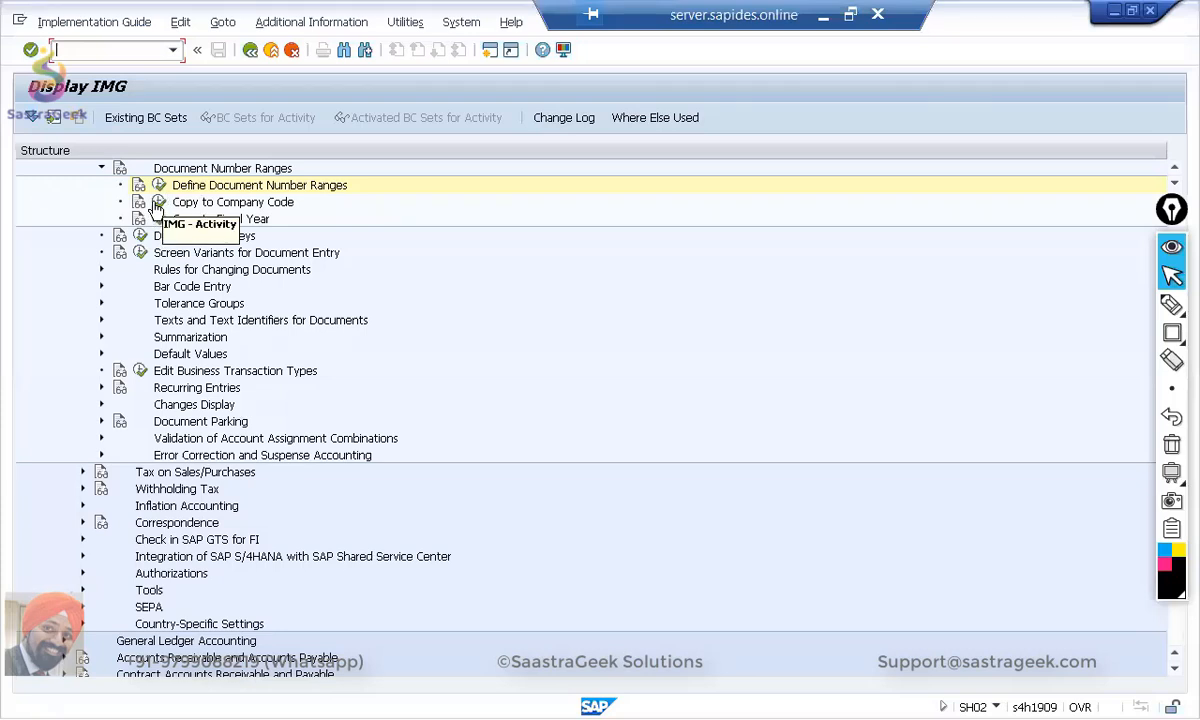
{"action": "left_click", "coordinate": [157, 203]}
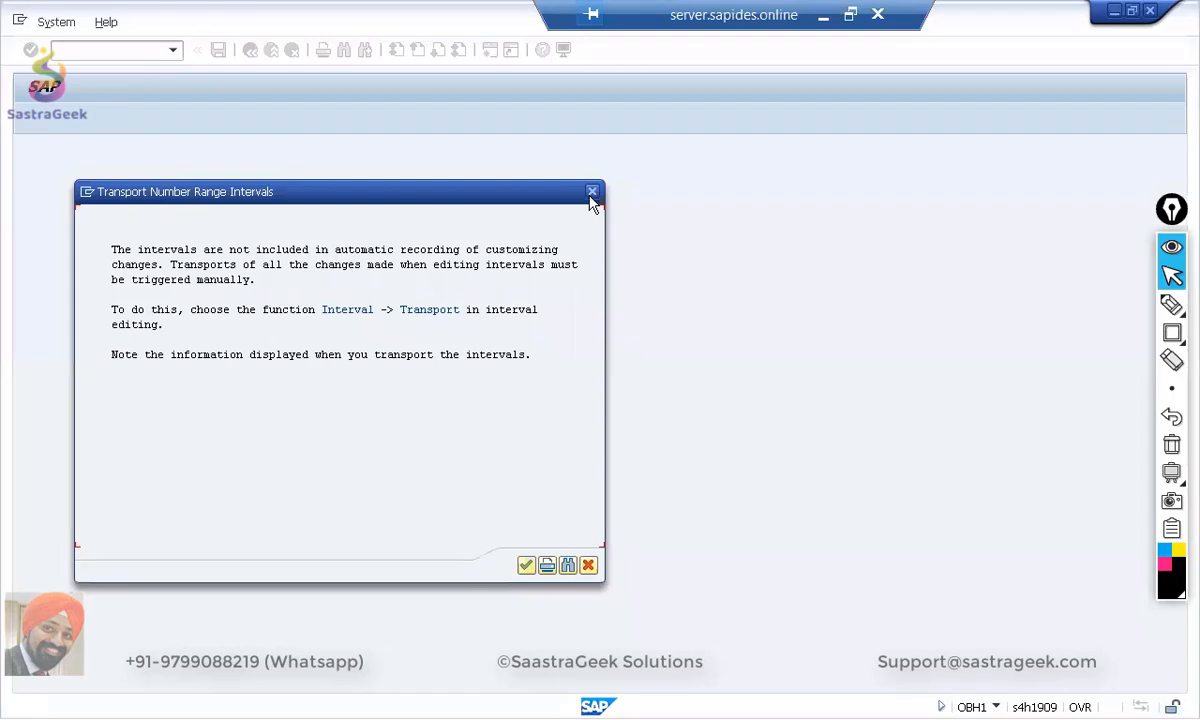
{"action": "left_click", "coordinate": [526, 565]}
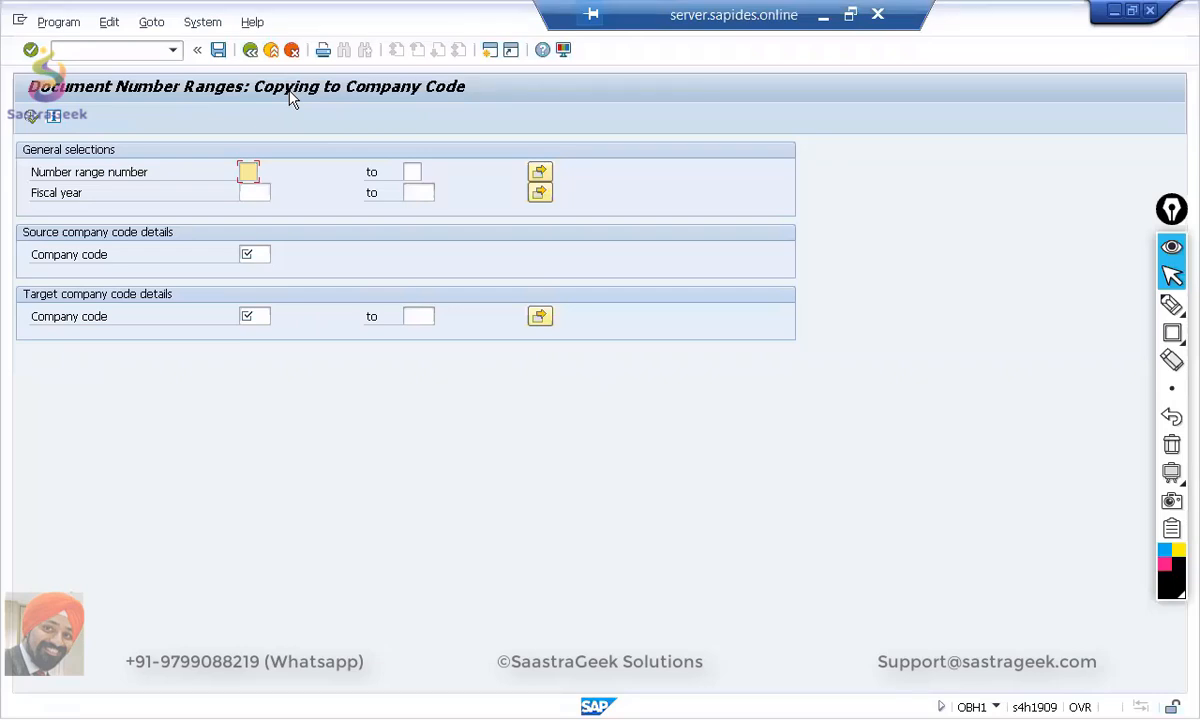
{"action": "left_click", "coordinate": [250, 50]}
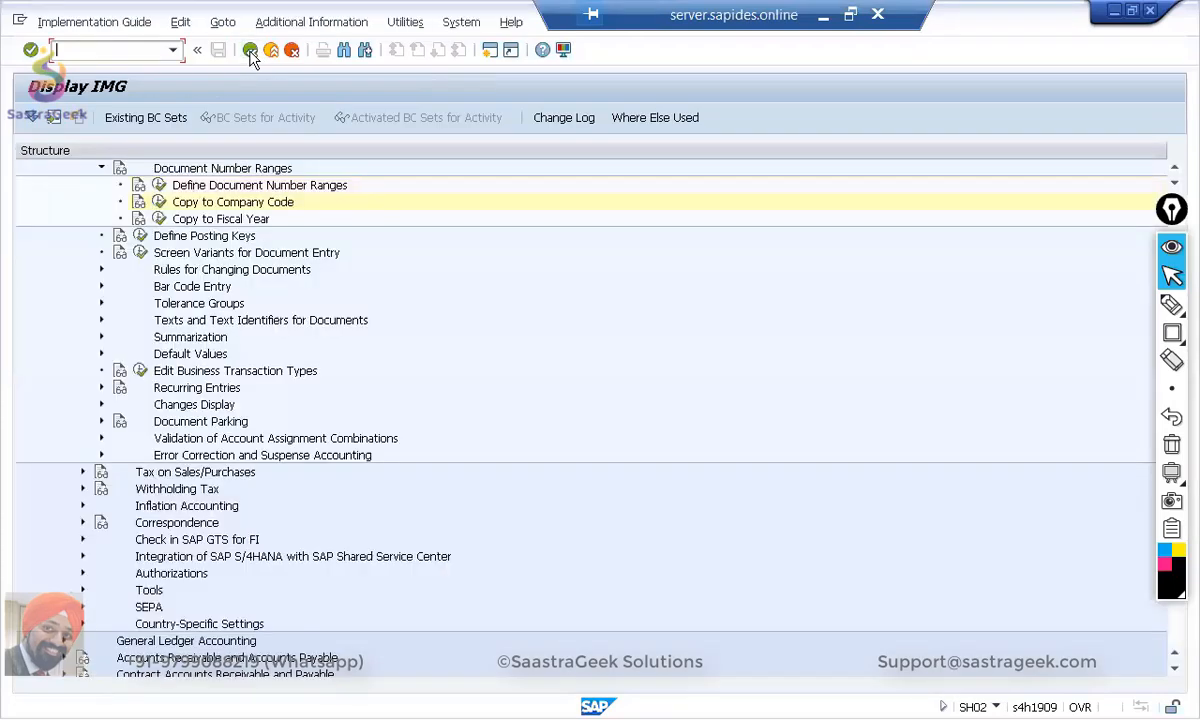
Step: Copy the document number range intervals from company code SG01 to SG02 in Define Document Number Ranges
{"action": "left_click", "coordinate": [158, 187]}
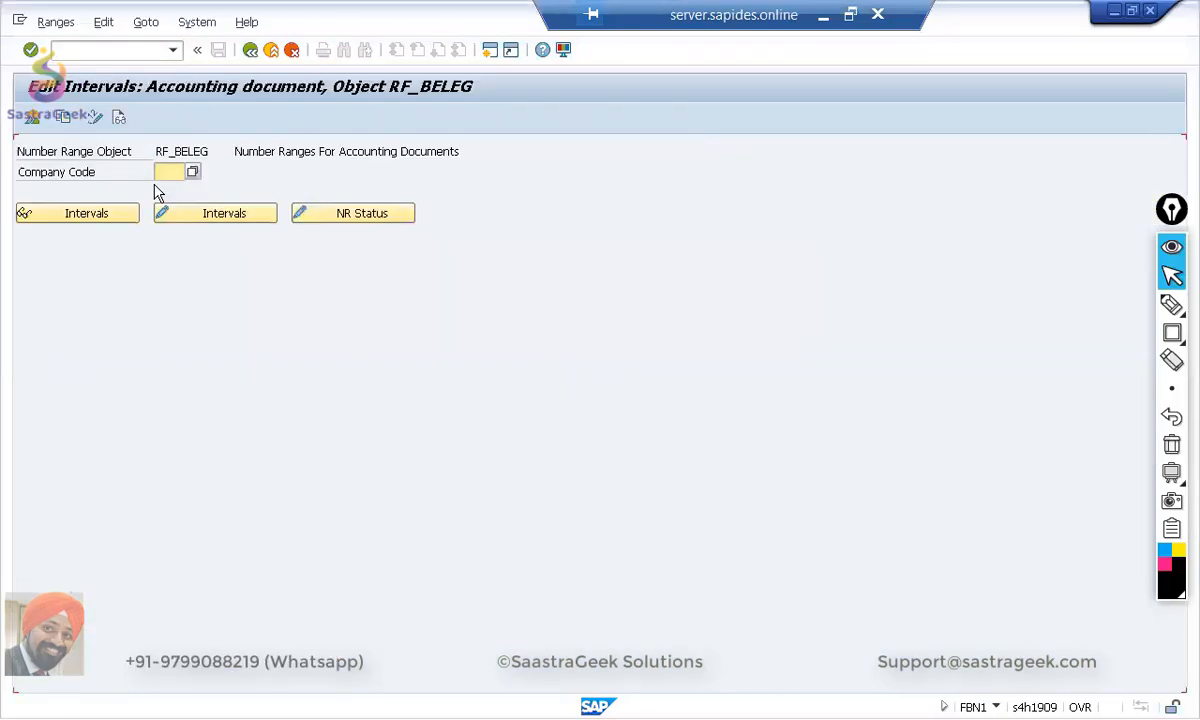
{"action": "left_click", "coordinate": [63, 118]}
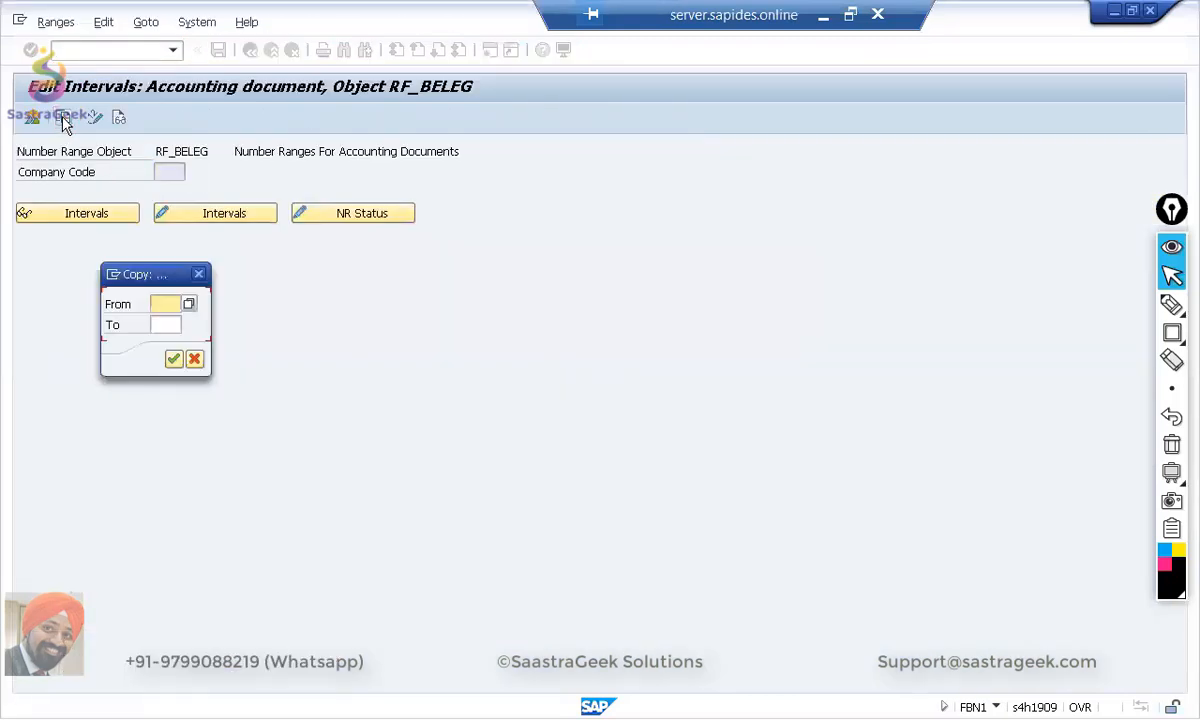
{"action": "left_click", "coordinate": [154, 301]}
{"action": "type", "text": "SG01"}
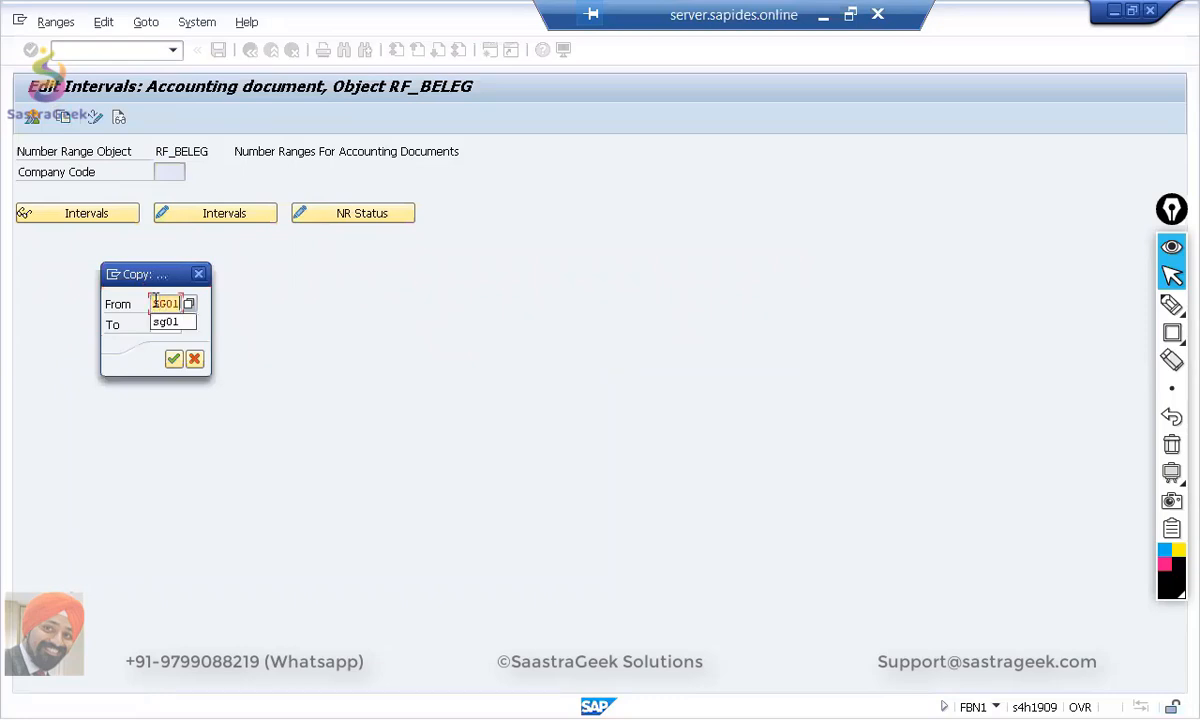
{"action": "left_click", "coordinate": [167, 323]}
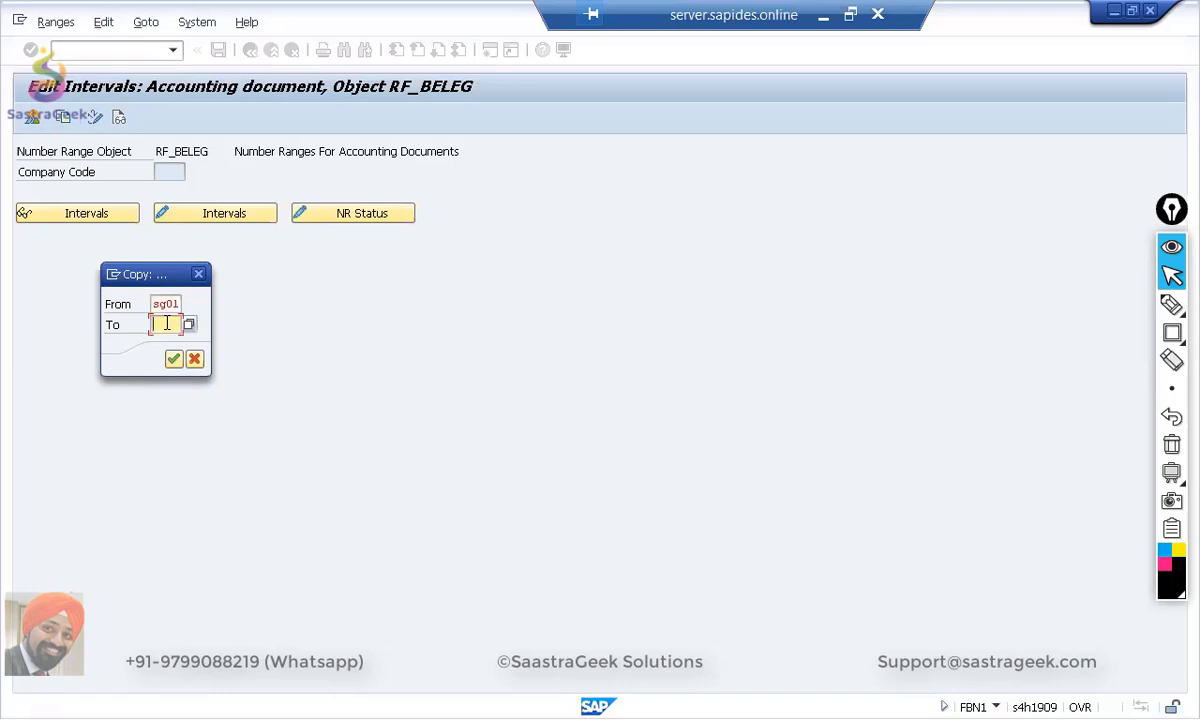
{"action": "type", "text": "SG02"}
{"action": "key", "text": "Return"}
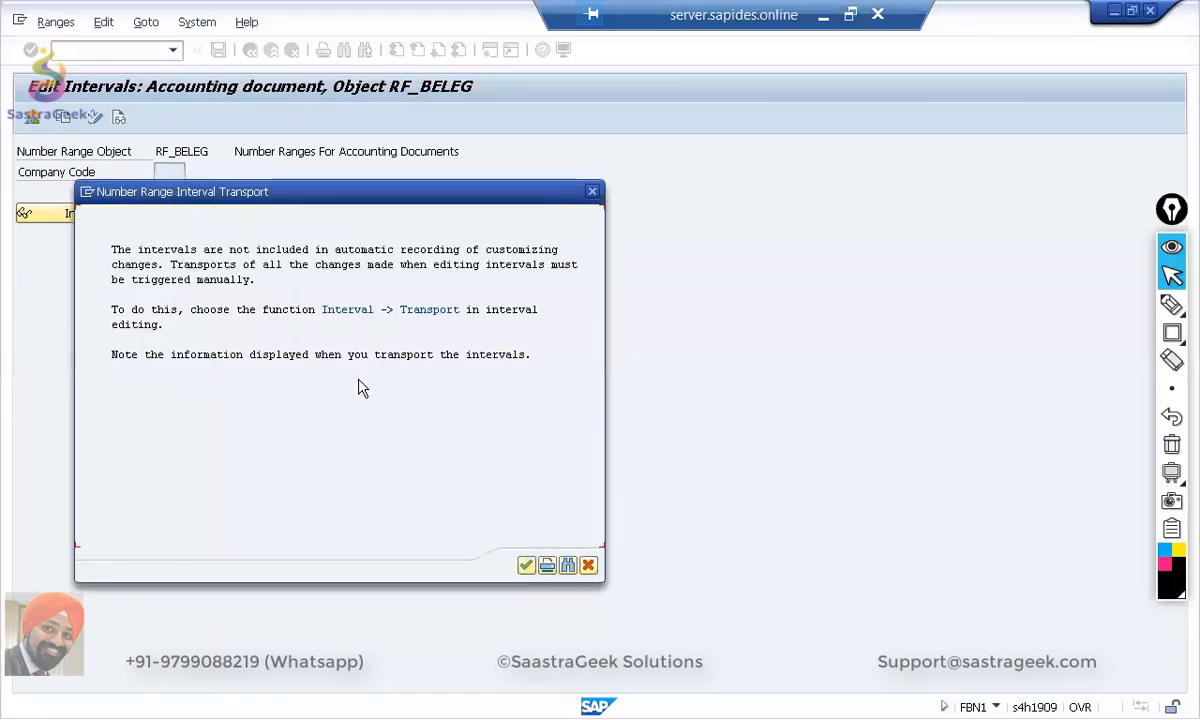
{"action": "left_click", "coordinate": [527, 566]}
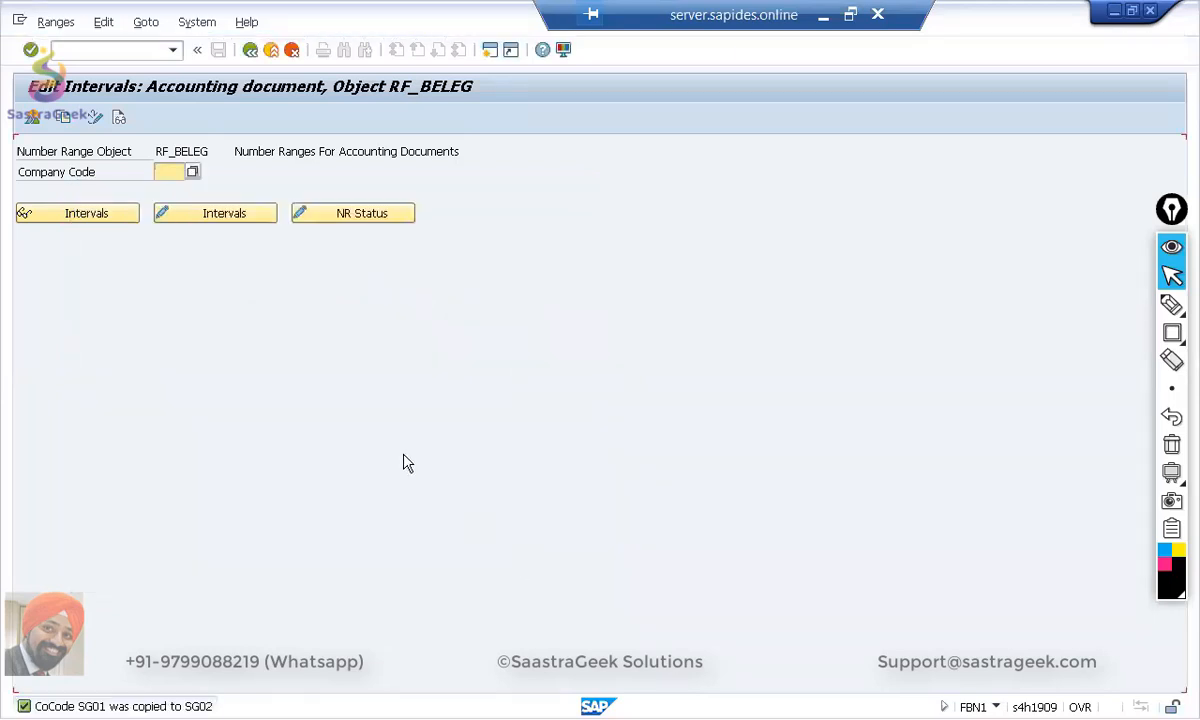
Step: Display the number range intervals of company code SG02 to check the copied ranges
{"action": "left_click", "coordinate": [167, 172]}
{"action": "type", "text": "sg"}
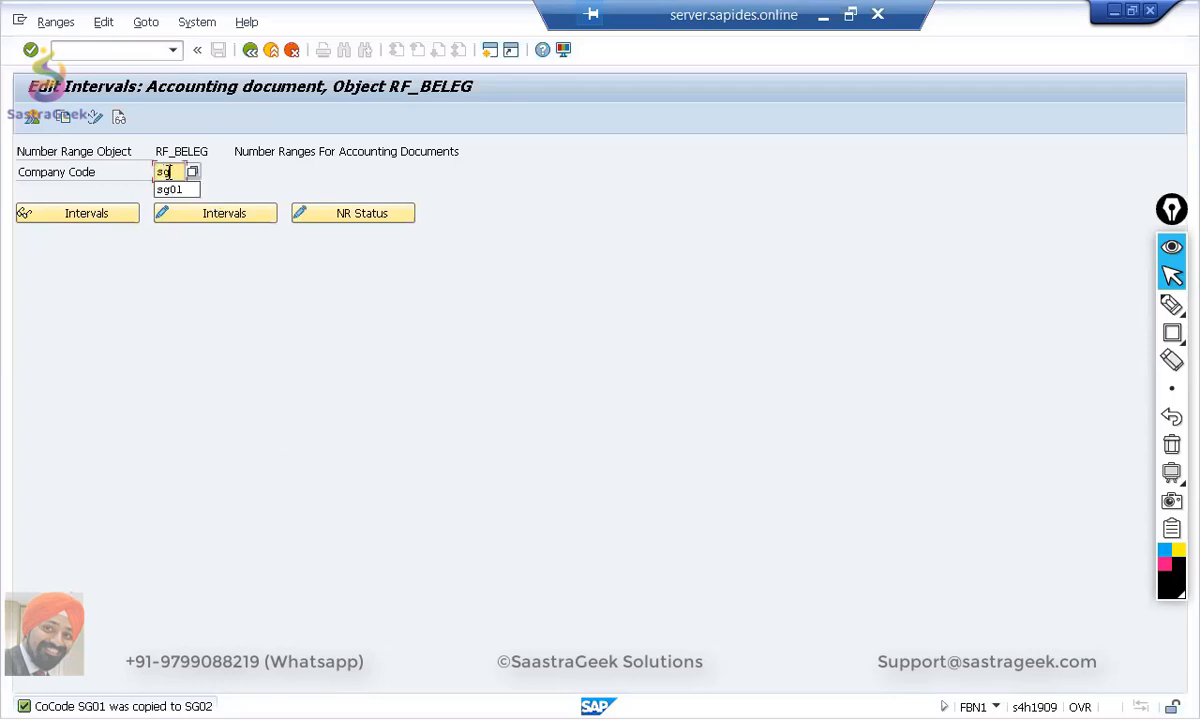
{"action": "type", "text": "02"}
{"action": "key", "text": "Return"}
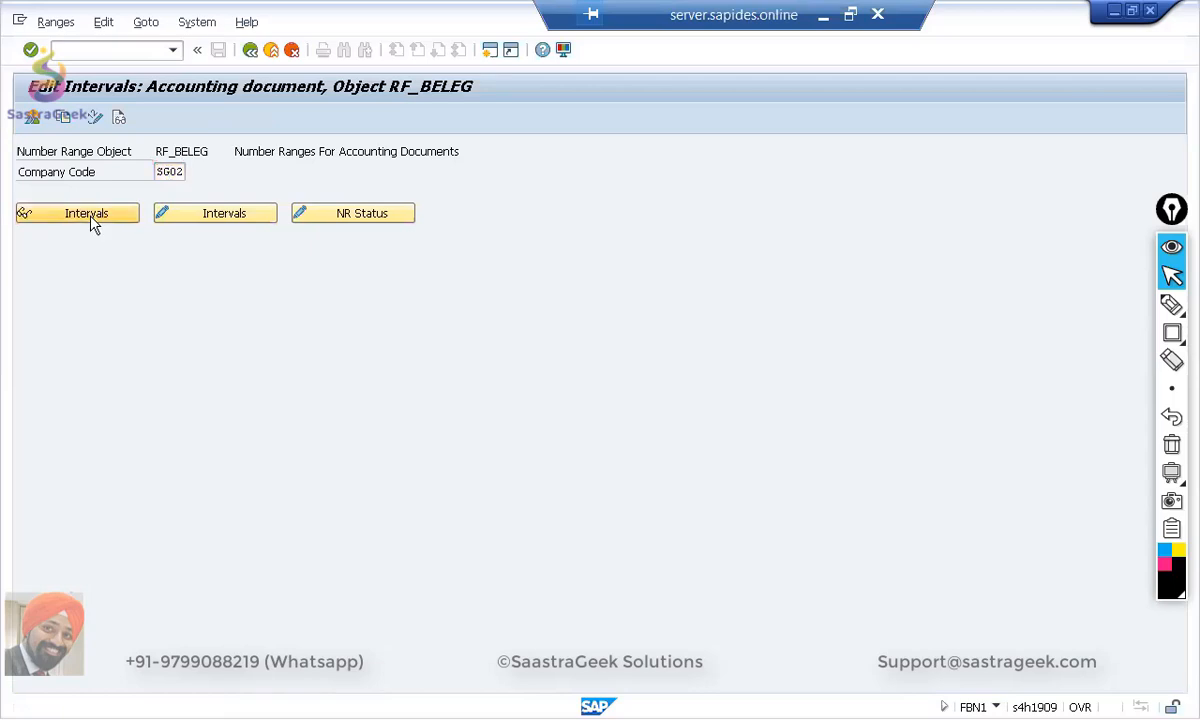
{"action": "left_click", "coordinate": [91, 216]}
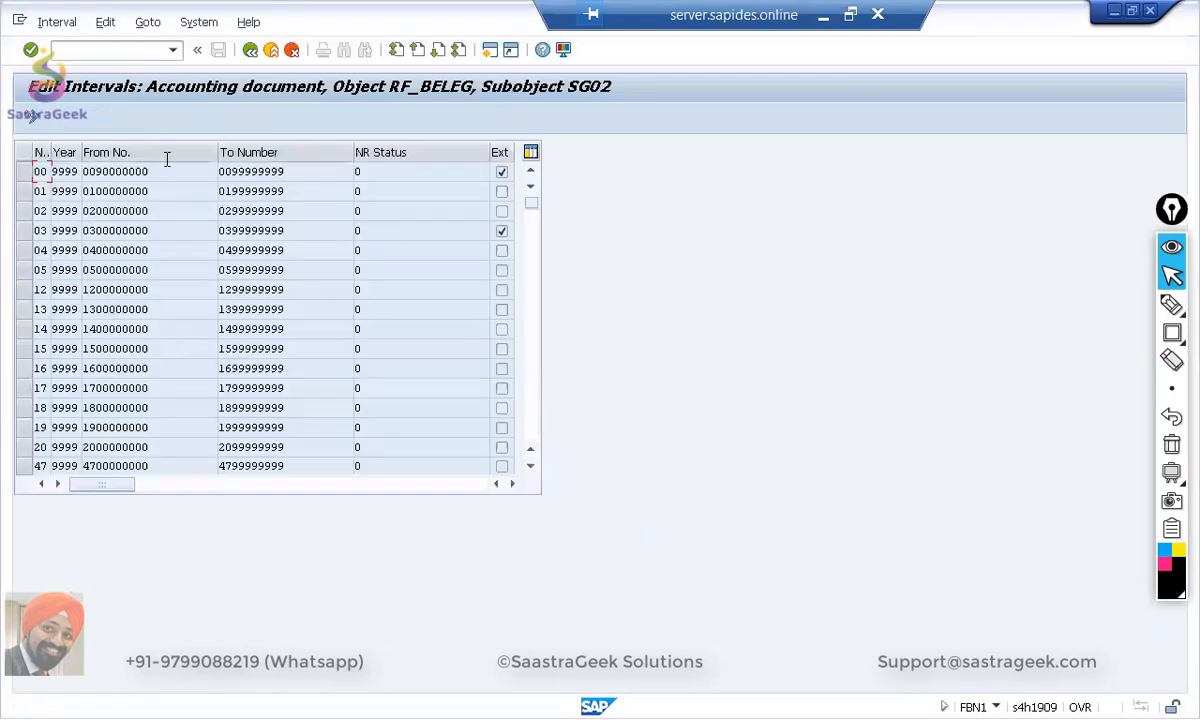
{"action": "left_click", "coordinate": [251, 50]}
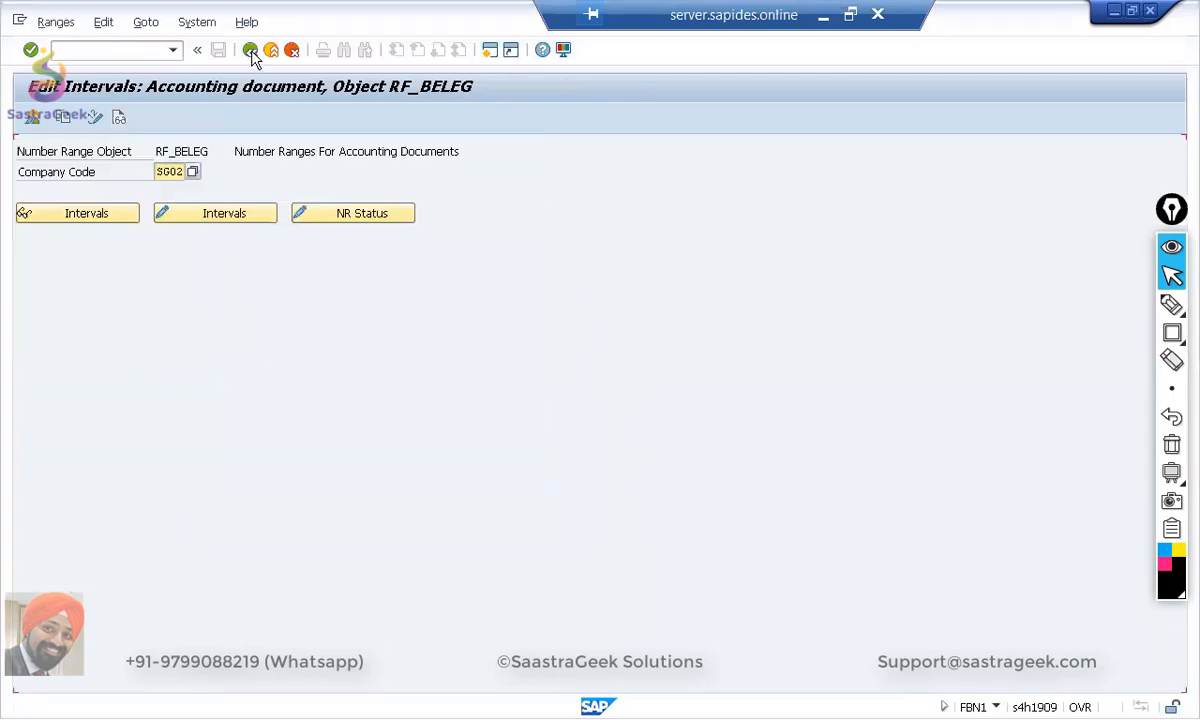
Step: Leave the number range customizing and close the message help to return to the G/L document entry
{"action": "key", "text": "alt+Tab"}
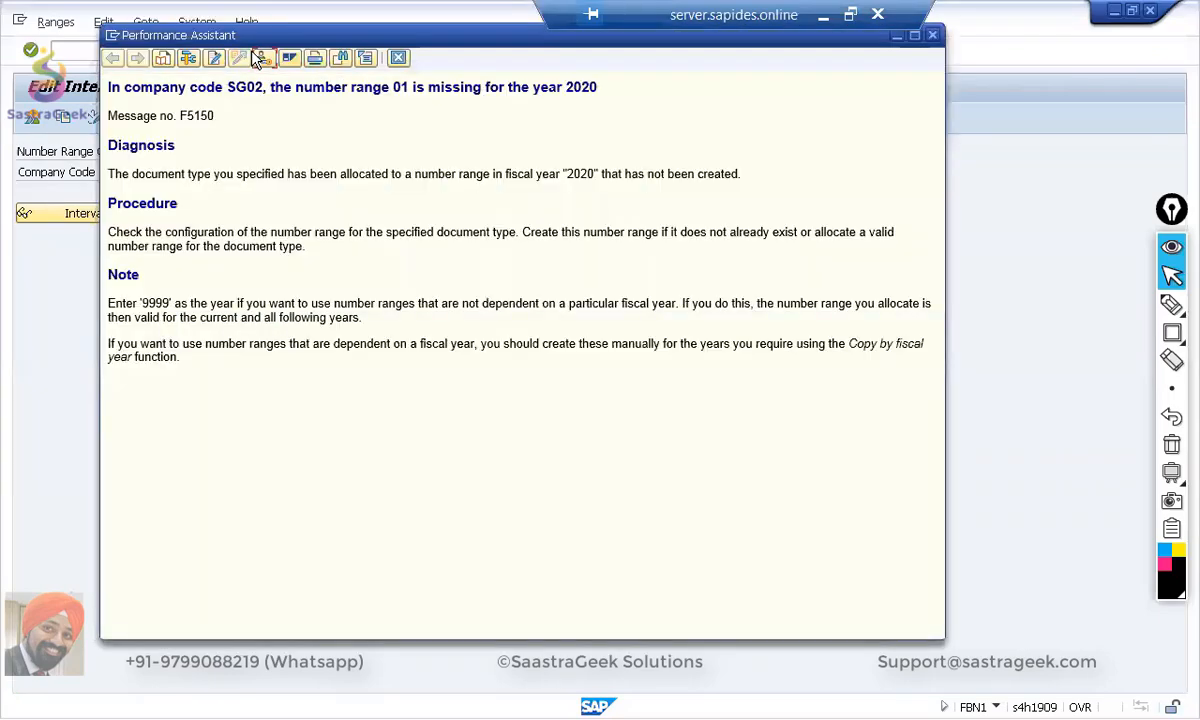
{"action": "key", "text": "alt+Tab"}
{"action": "left_click", "coordinate": [250, 50]}
{"action": "left_click", "coordinate": [250, 52]}
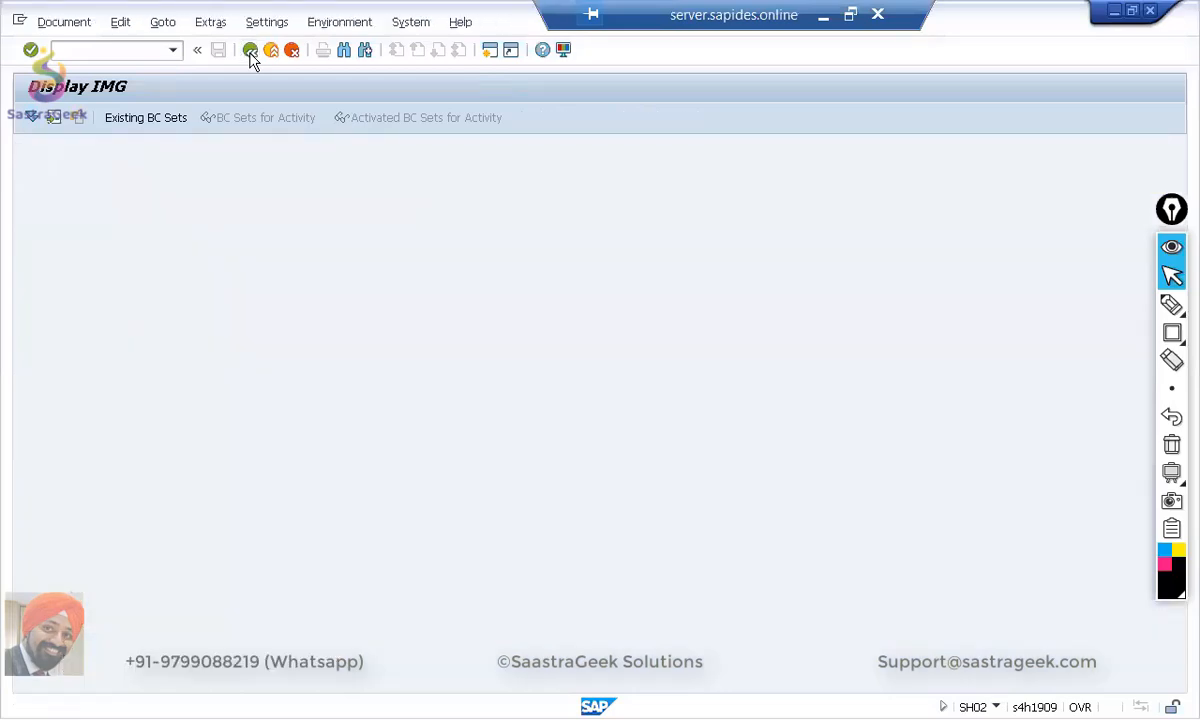
{"action": "left_click", "coordinate": [399, 57]}
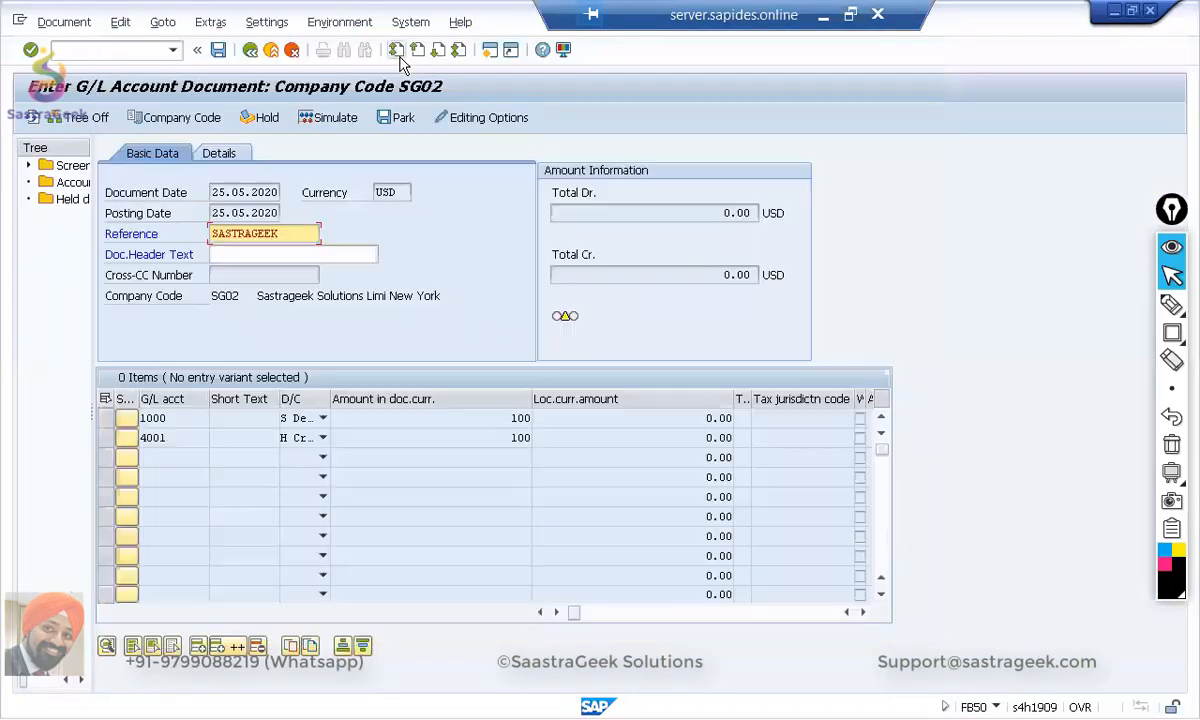
Step: Check the G/L document entries again past the warning and open the long text of the error message
{"action": "key", "text": "Return"}
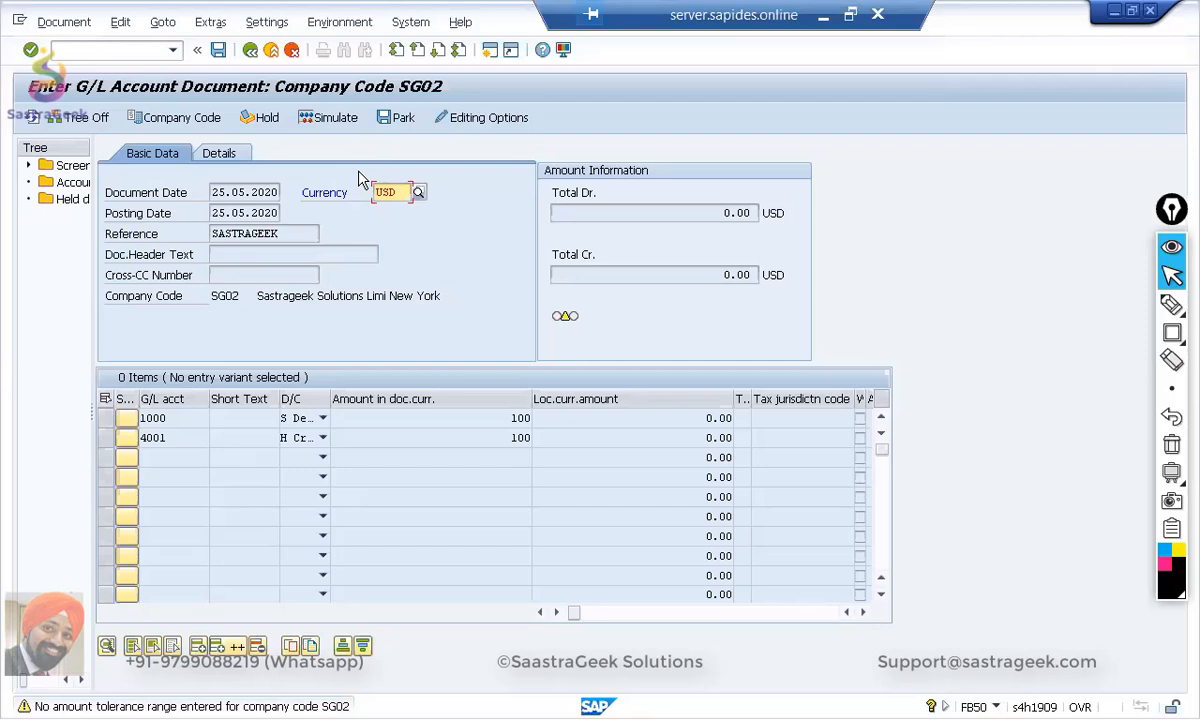
{"action": "key", "text": "Return"}
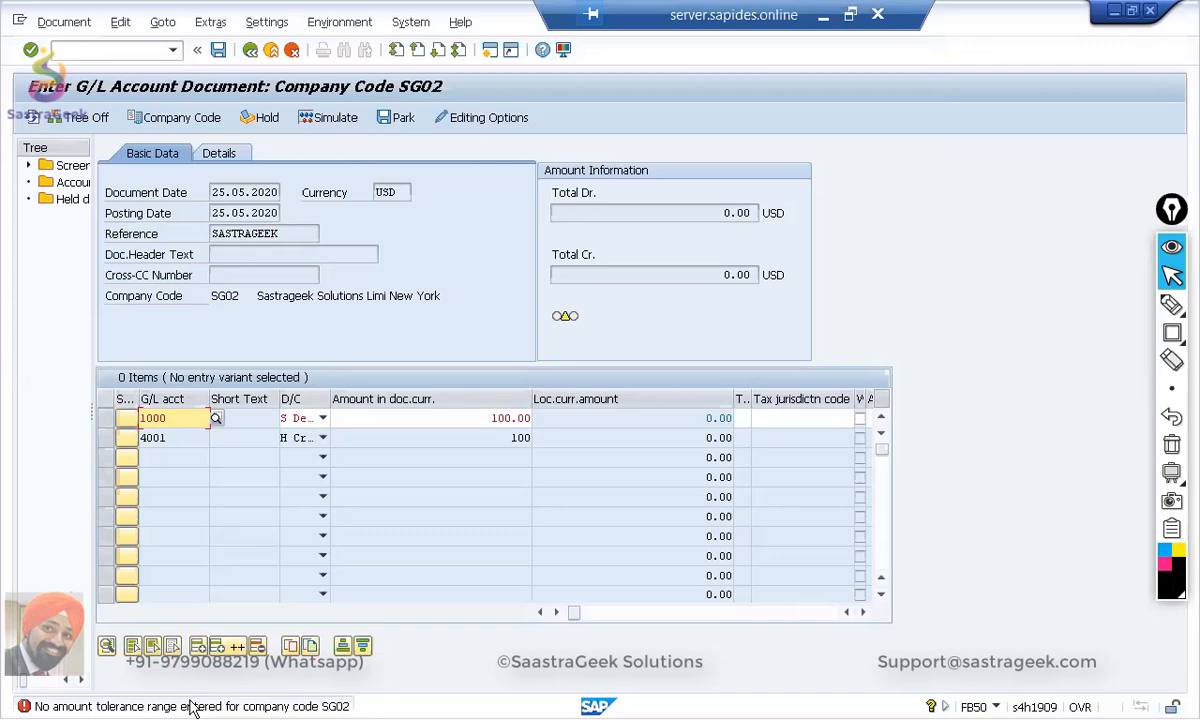
{"action": "double_click", "coordinate": [190, 702]}
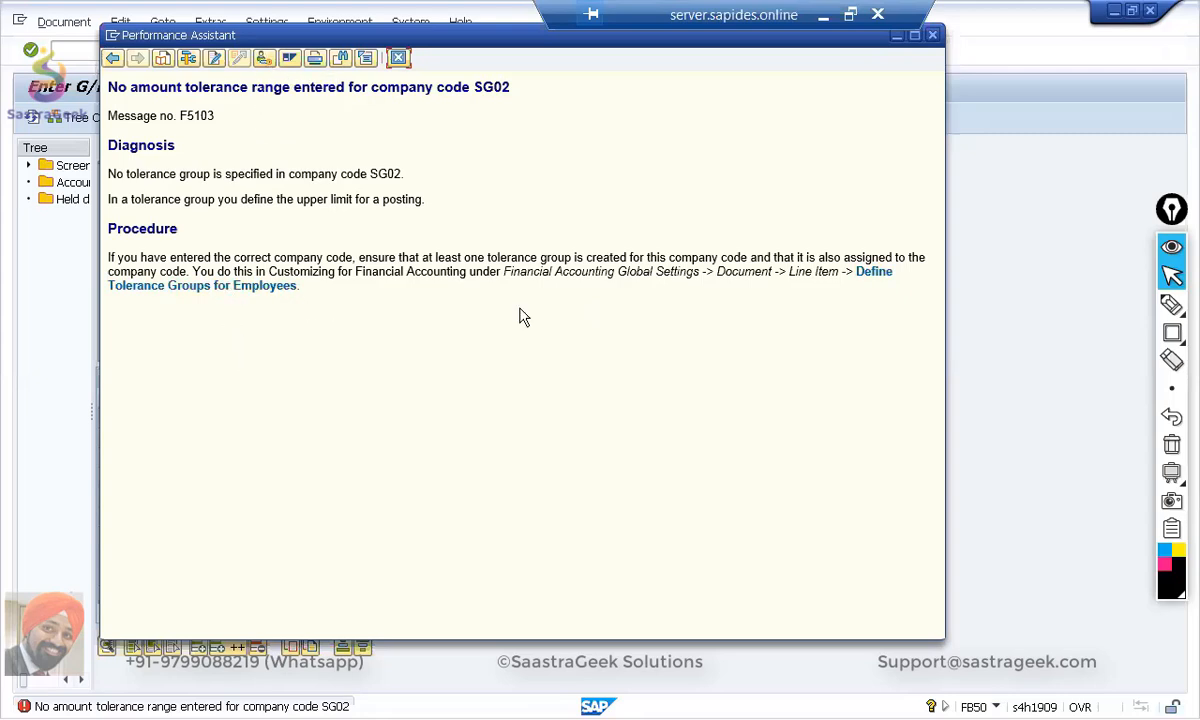
Step: Open Define Tolerance Groups for Employees from the error's long text and position the list on company code SG01
{"action": "left_click", "coordinate": [257, 292]}
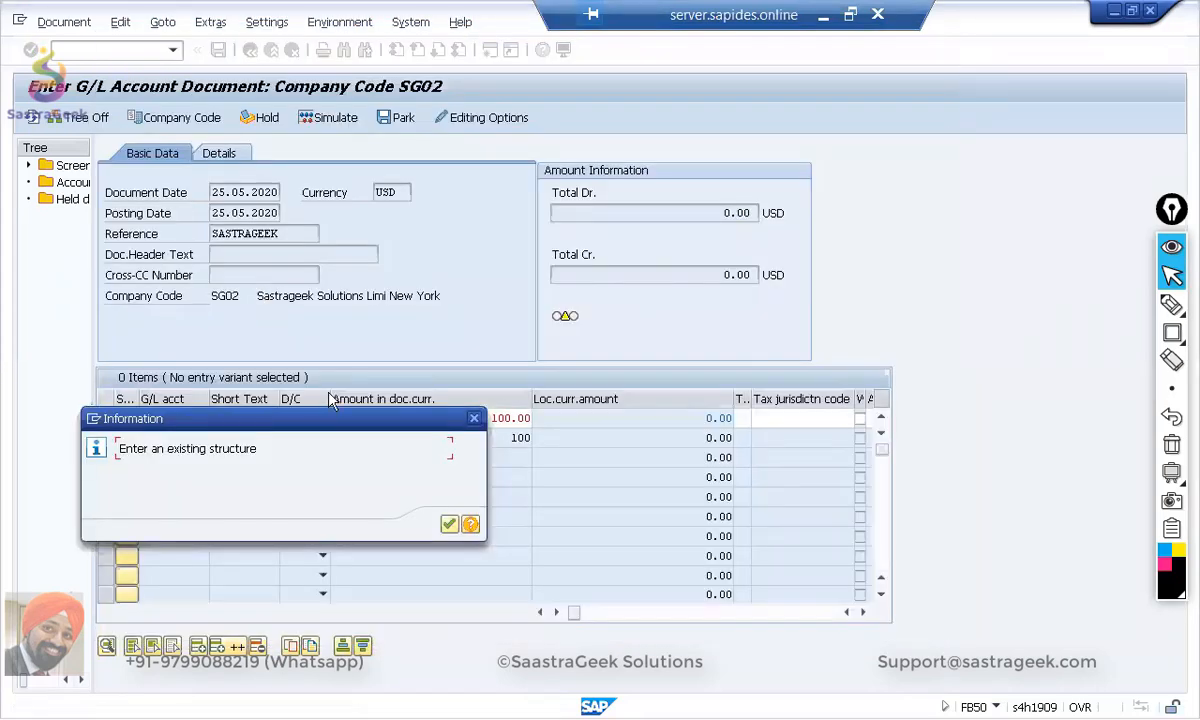
{"action": "left_click", "coordinate": [449, 526]}
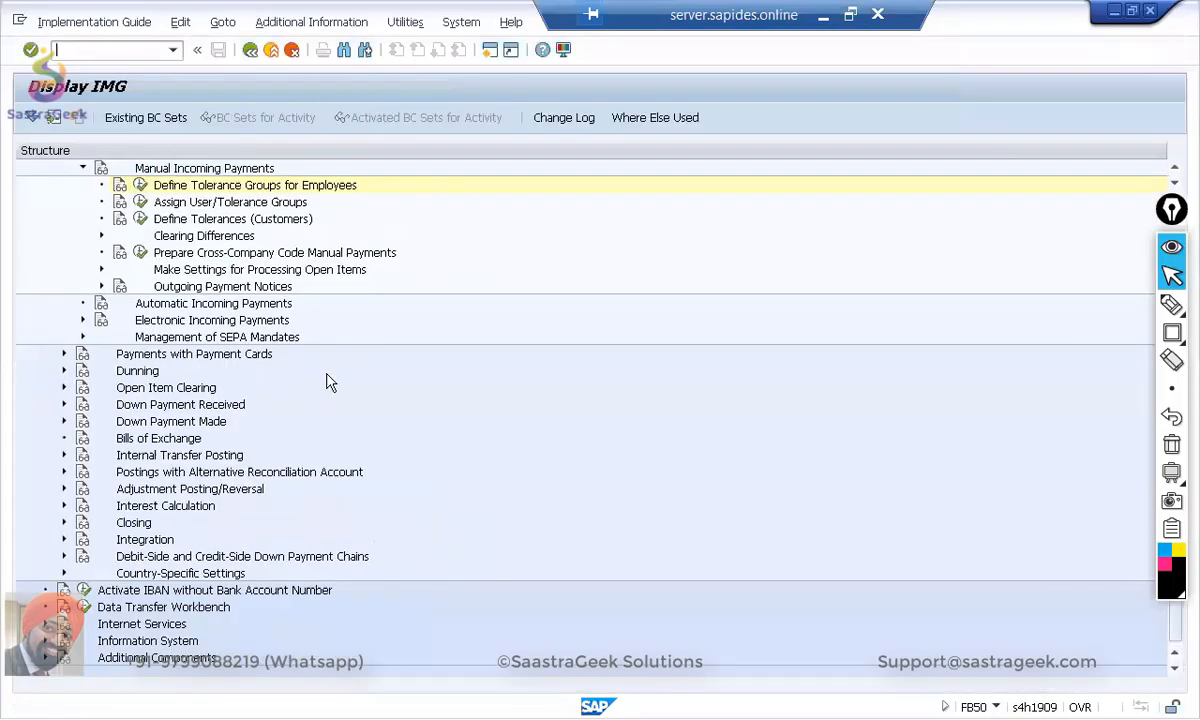
{"action": "left_click", "coordinate": [141, 188]}
{"action": "left_click", "coordinate": [230, 570]}
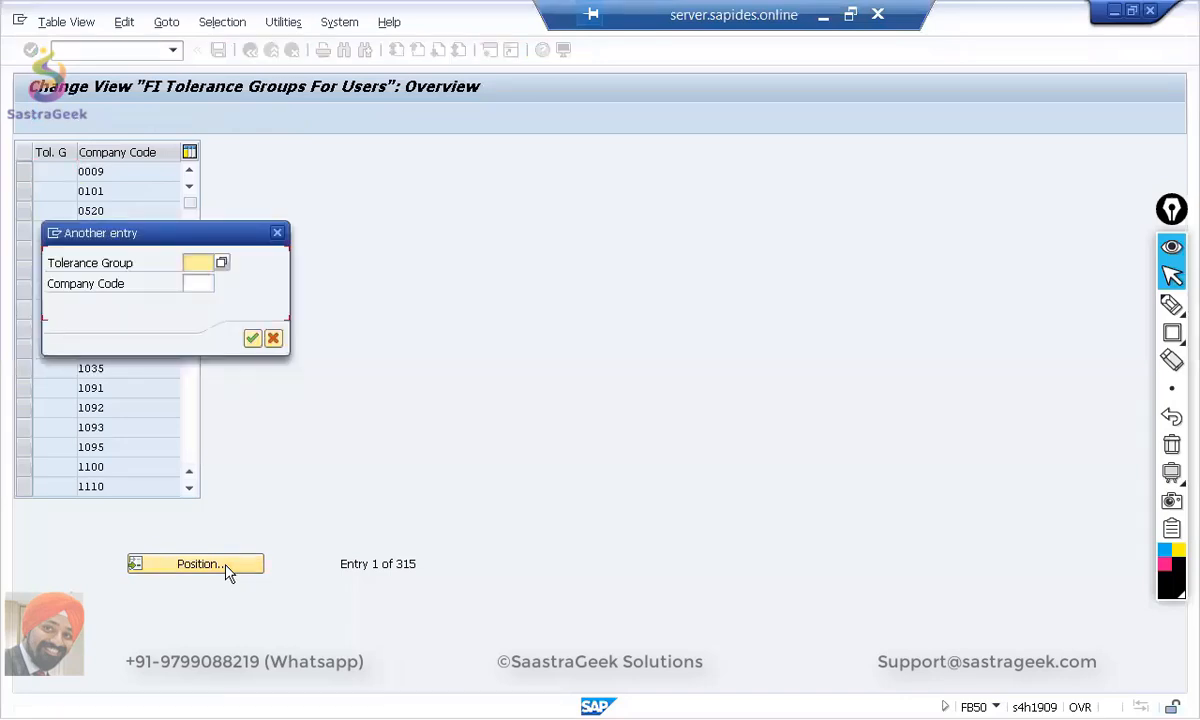
{"action": "type", "text": "sg"}
{"action": "key", "text": "BackSpace"}
{"action": "key", "text": "BackSpace"}
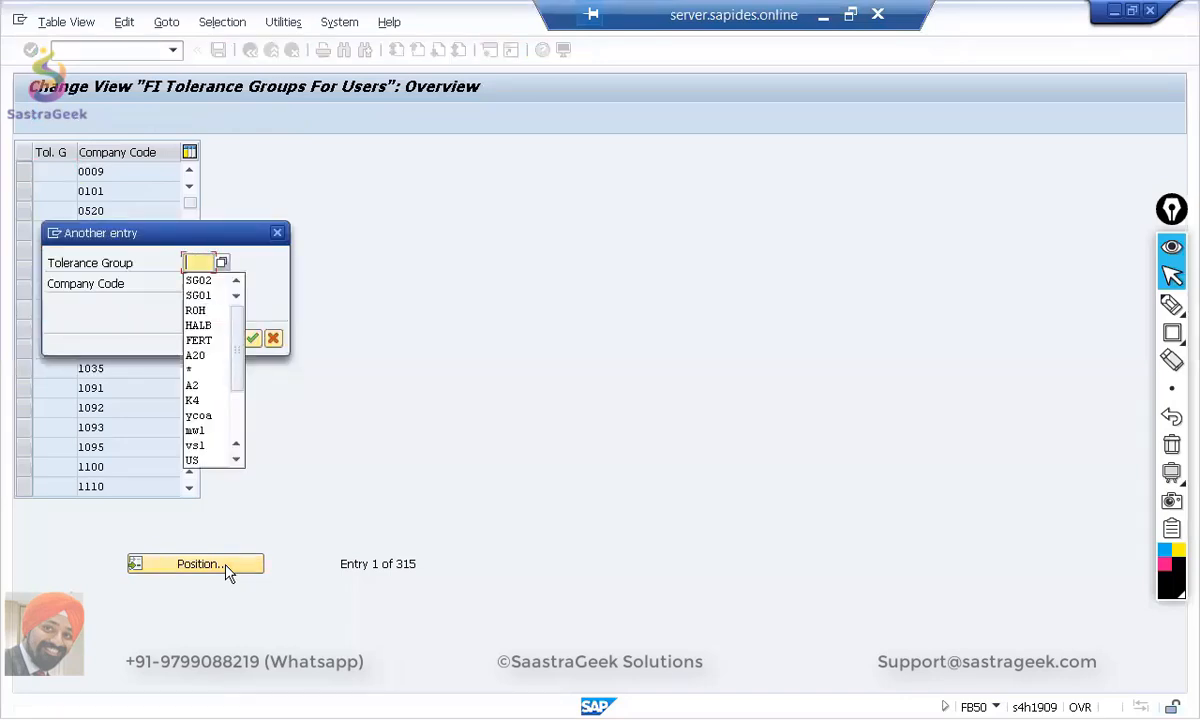
{"action": "key", "text": "Tab"}
{"action": "type", "text": "sg01"}
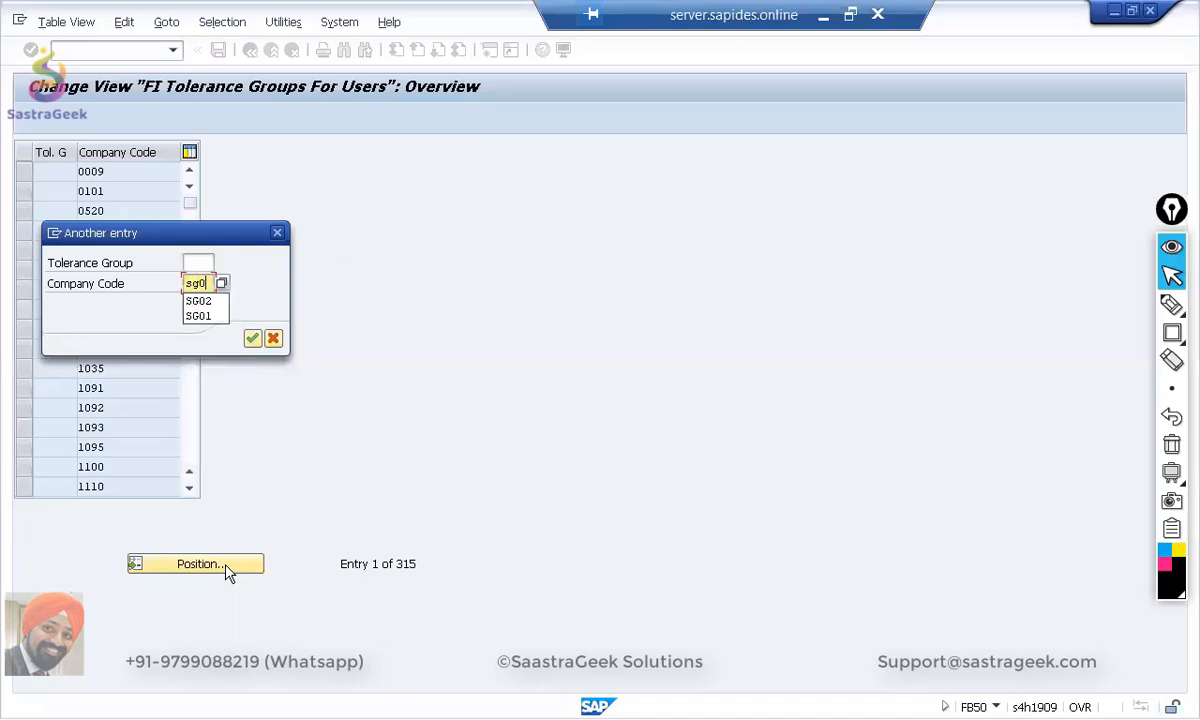
{"action": "key", "text": "Return"}
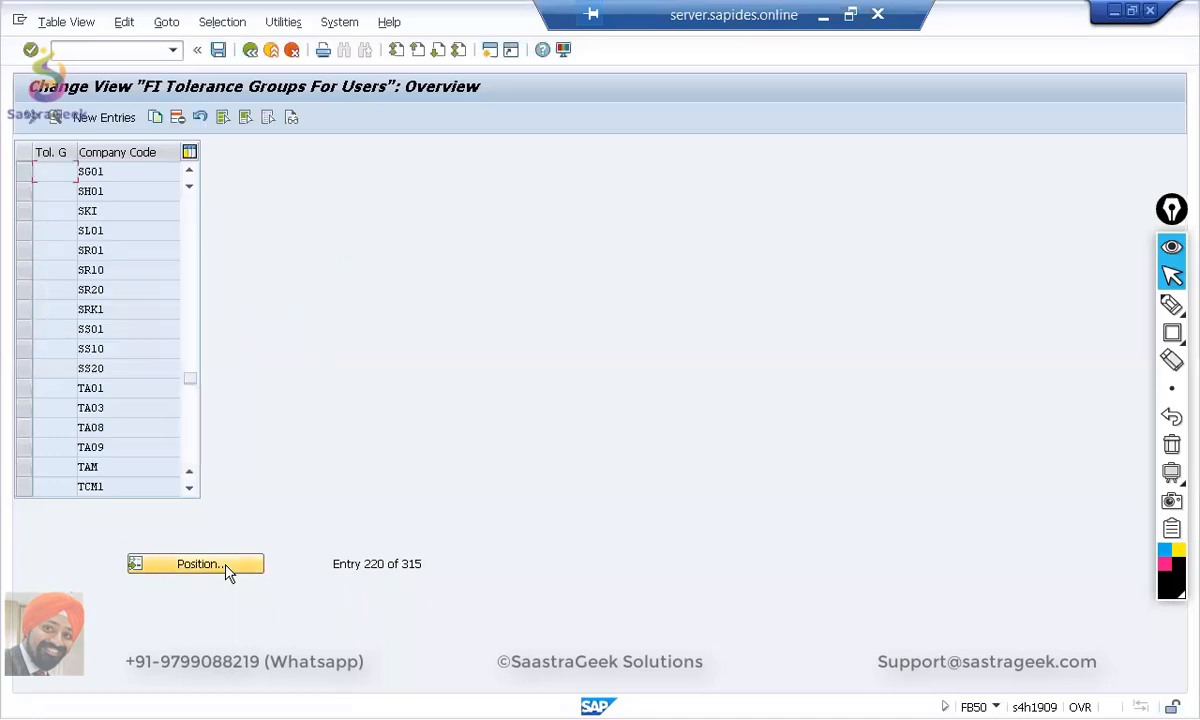
Step: Copy the blank tolerance group of company code SG01 to company code SG02
{"action": "left_click", "coordinate": [23, 171]}
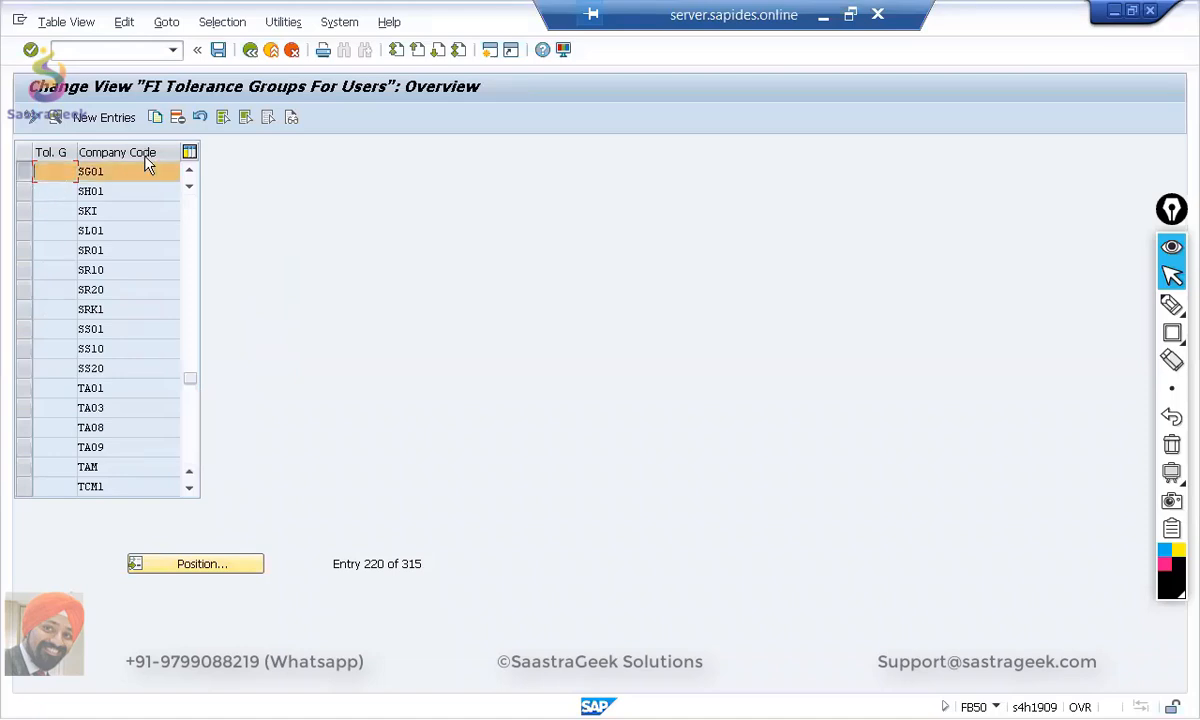
{"action": "left_click", "coordinate": [155, 117]}
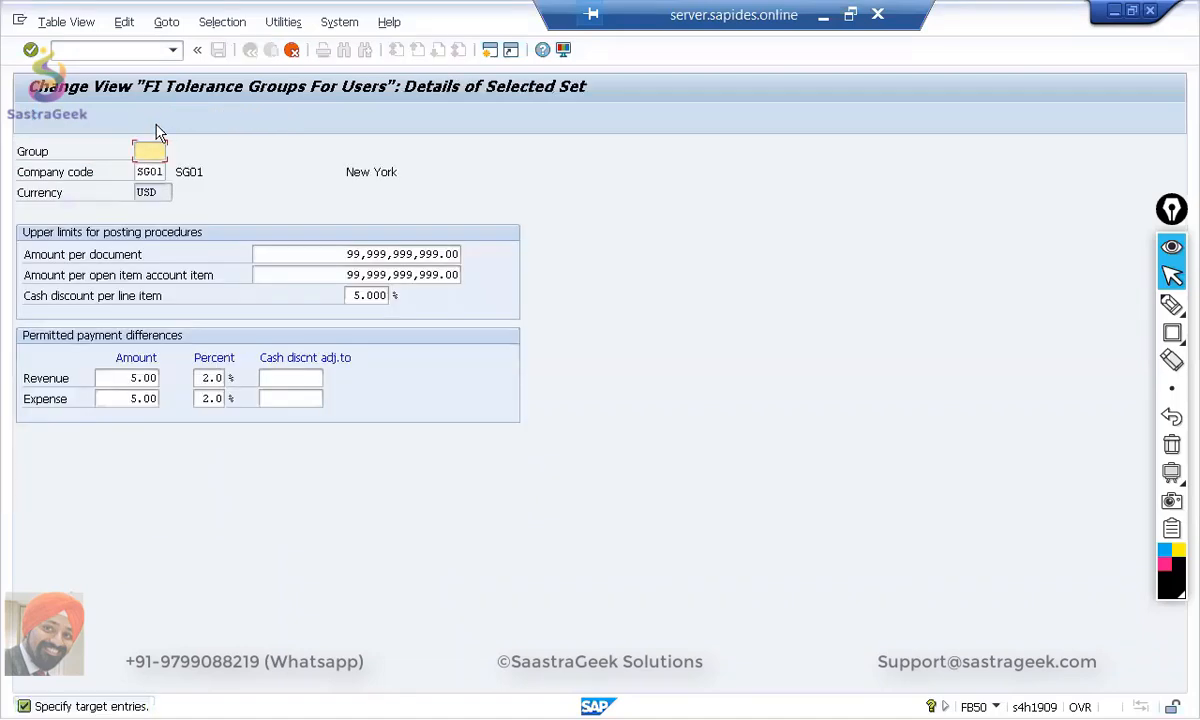
{"action": "double_click", "coordinate": [158, 171]}
{"action": "type", "text": "sg02"}
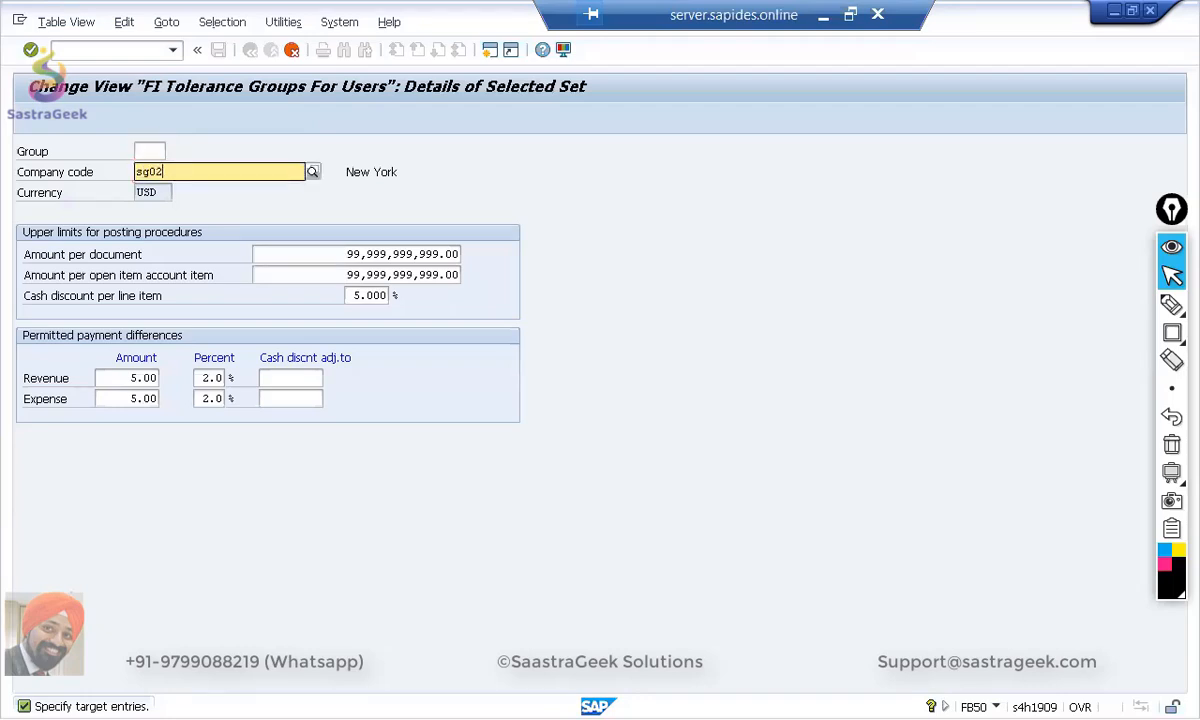
{"action": "key", "text": "Return"}
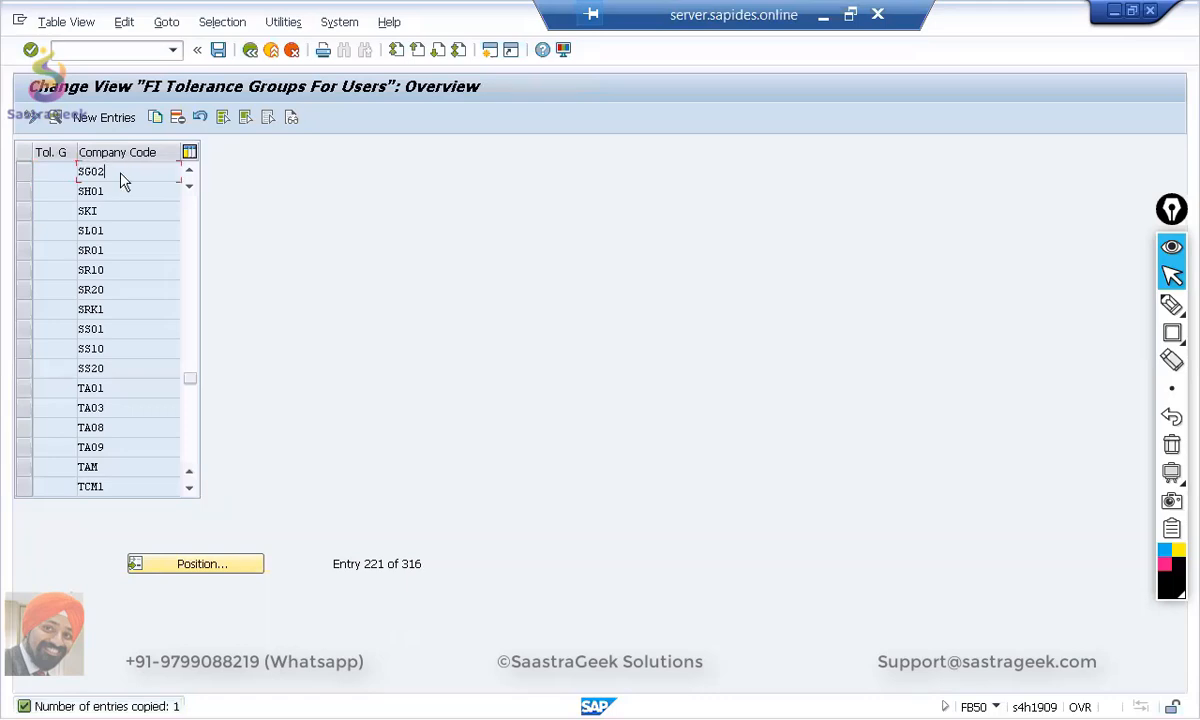
Step: Review the posting limits of SG02's tolerance group and save it to the Sastrageek SG02 Company Set Up customizing request
{"action": "double_click", "coordinate": [114, 170]}
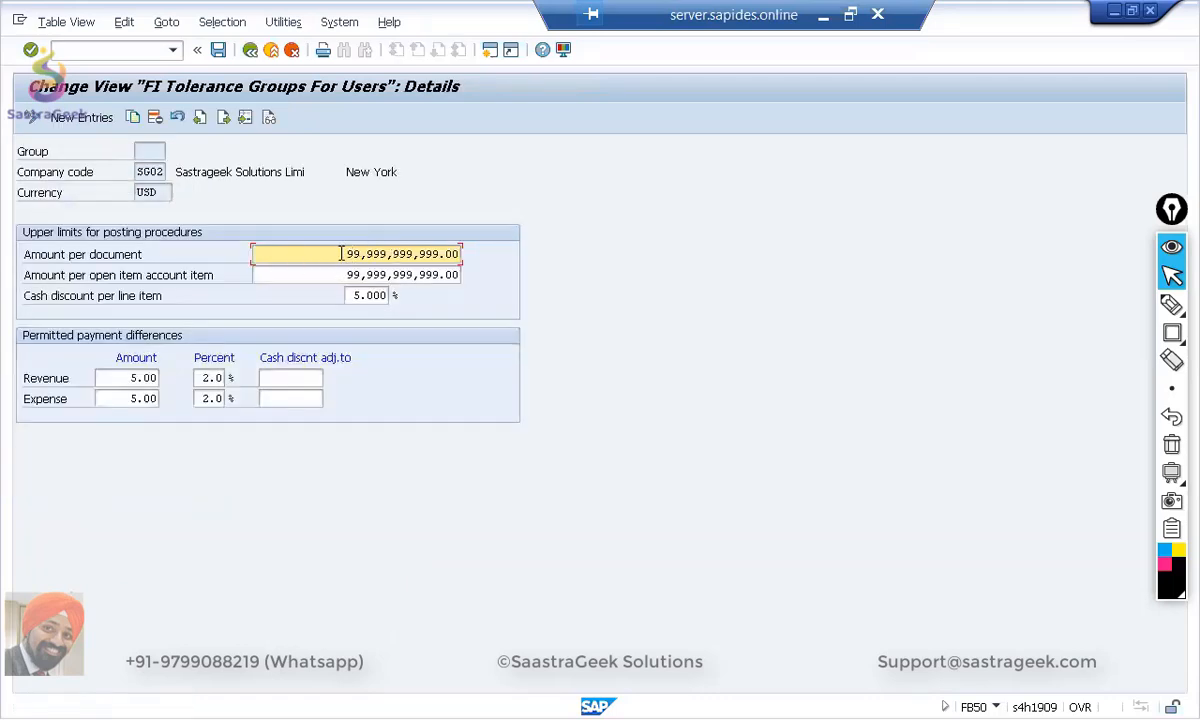
{"action": "left_click_drag", "start_coordinate": [341, 254], "coordinate": [472, 250]}
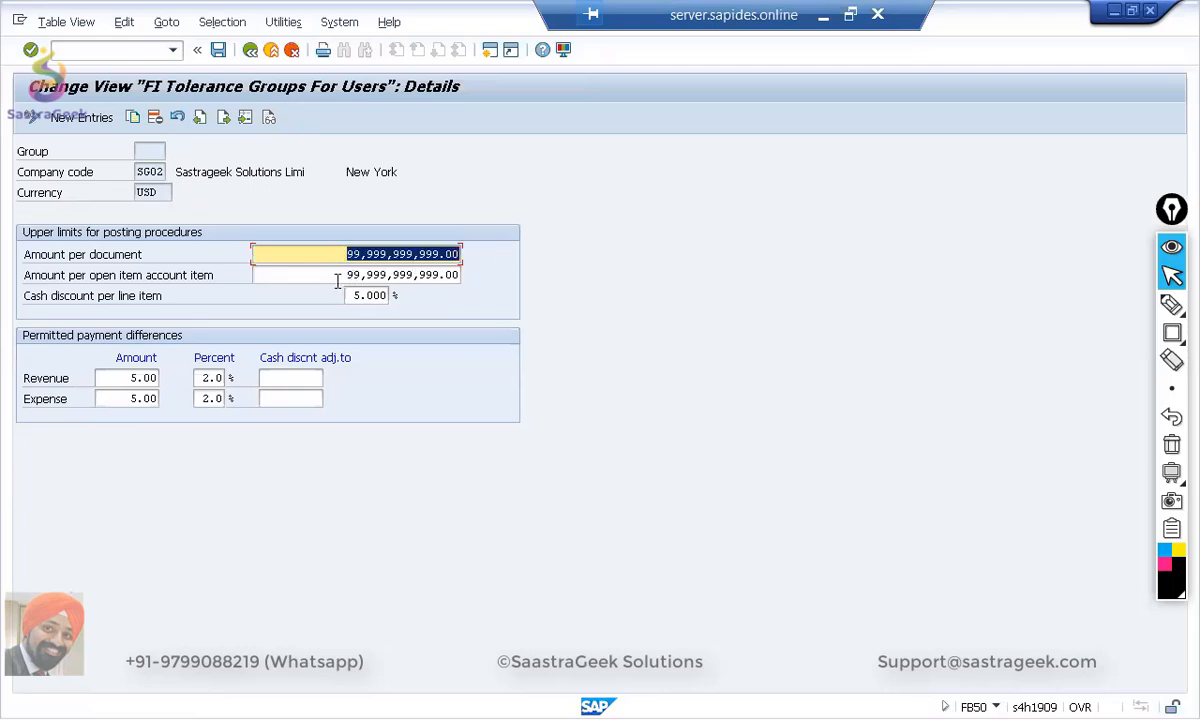
{"action": "left_click_drag", "start_coordinate": [337, 274], "coordinate": [530, 260]}
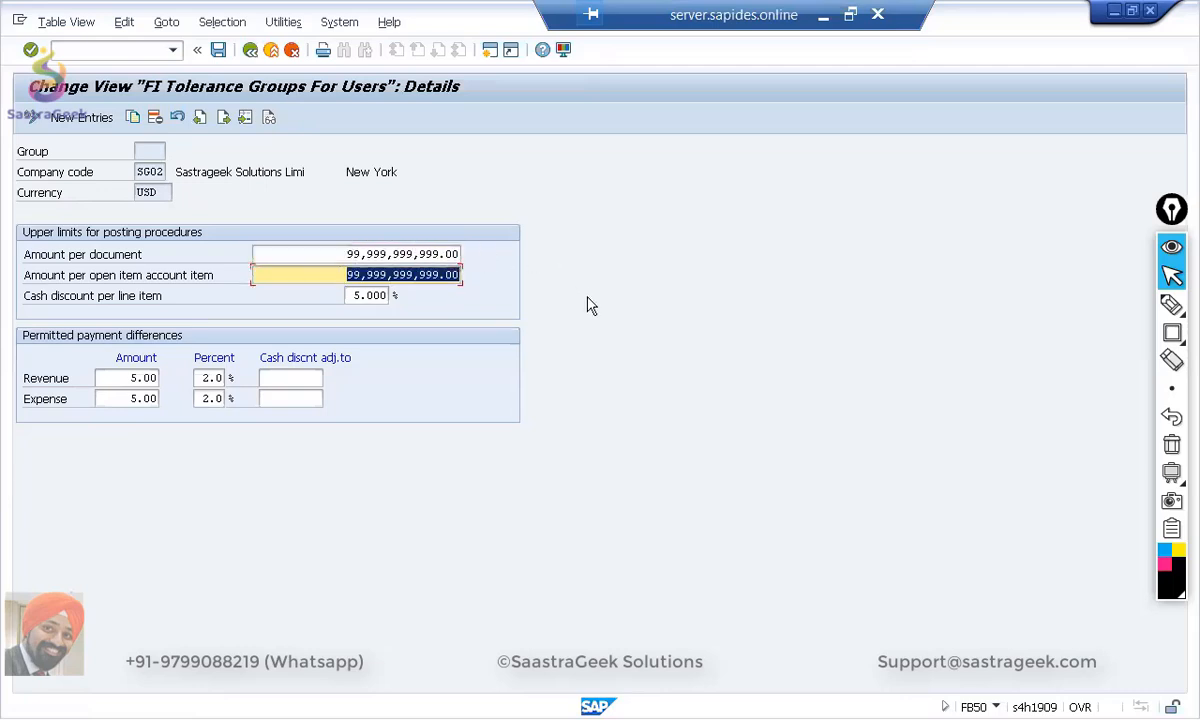
{"action": "left_click_drag", "start_coordinate": [352, 295], "coordinate": [383, 295]}
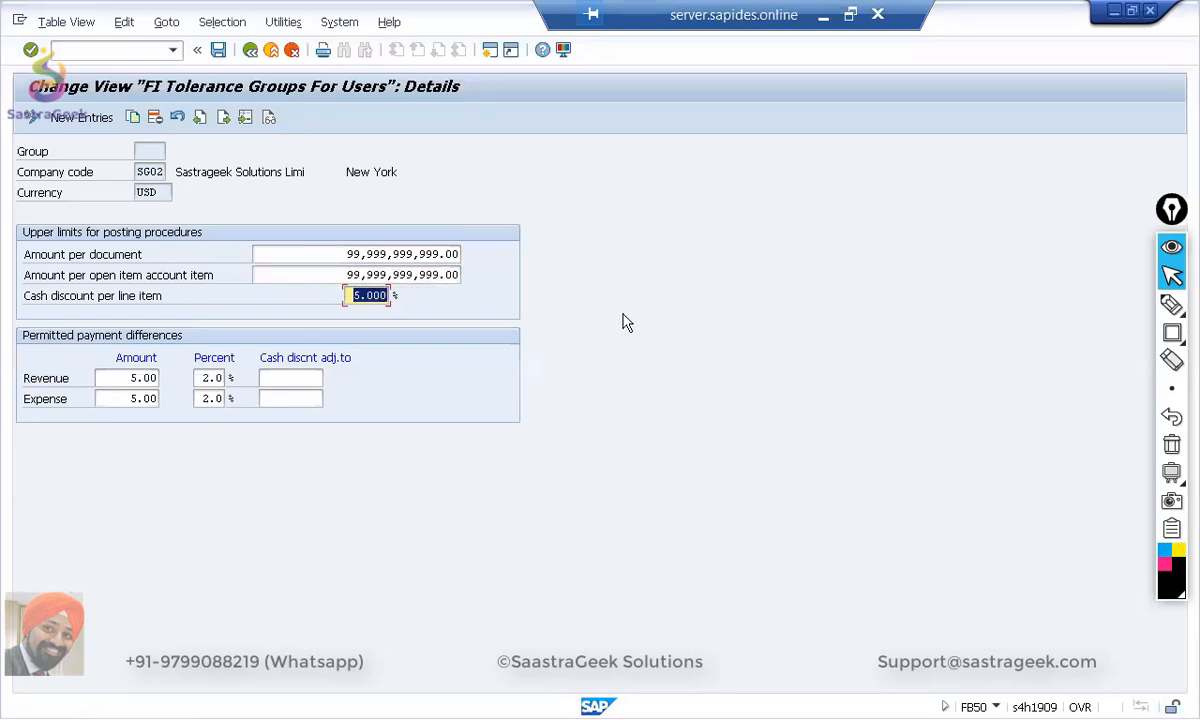
{"action": "left_click", "coordinate": [218, 51]}
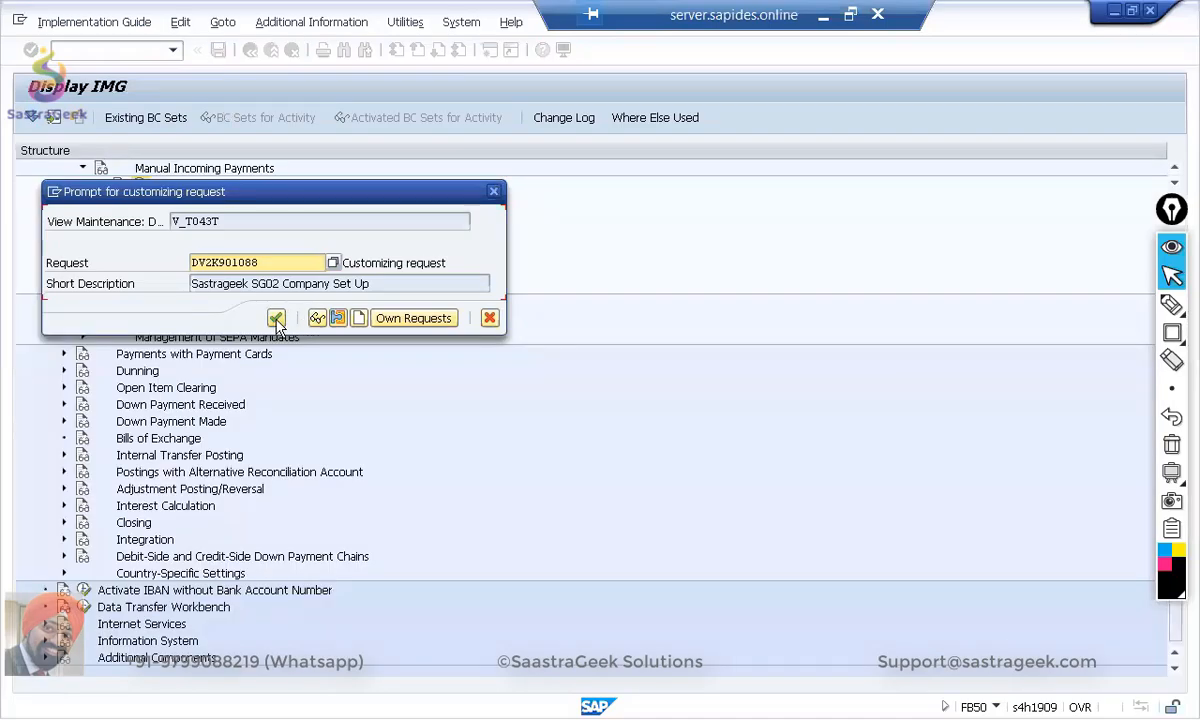
{"action": "left_click", "coordinate": [276, 318]}
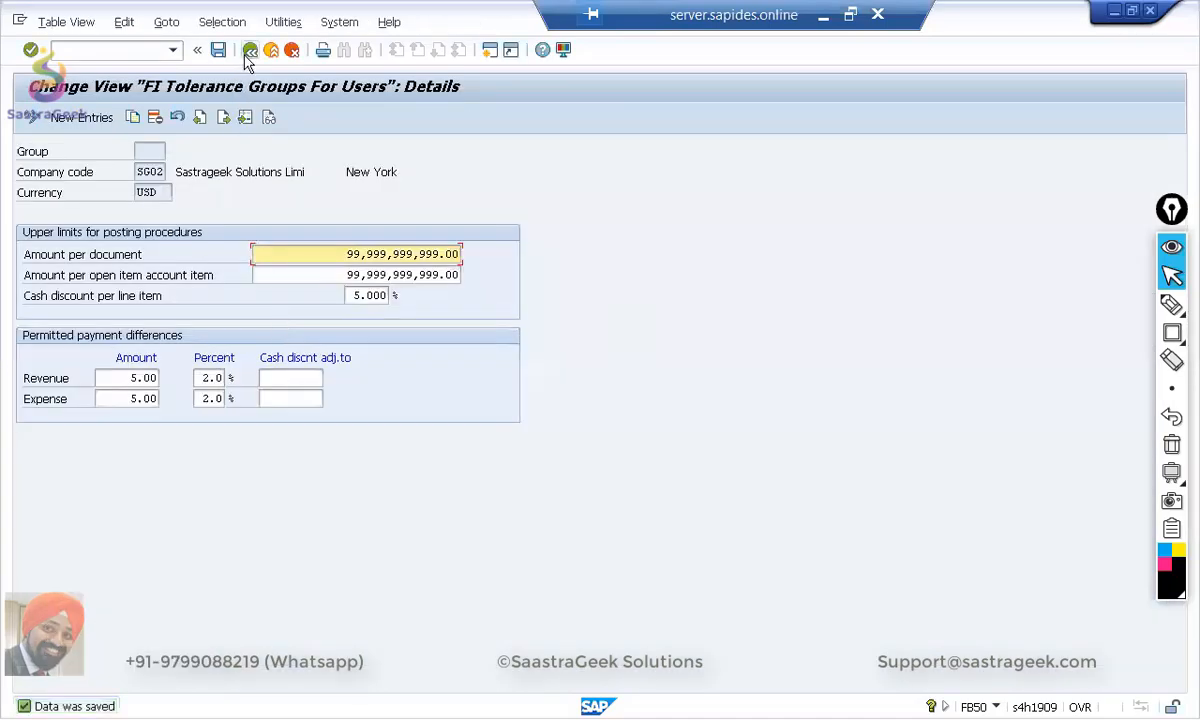
Step: Return from the tolerance group customizing to the G/L document and check its entries again past the warning
{"action": "left_click", "coordinate": [250, 52]}
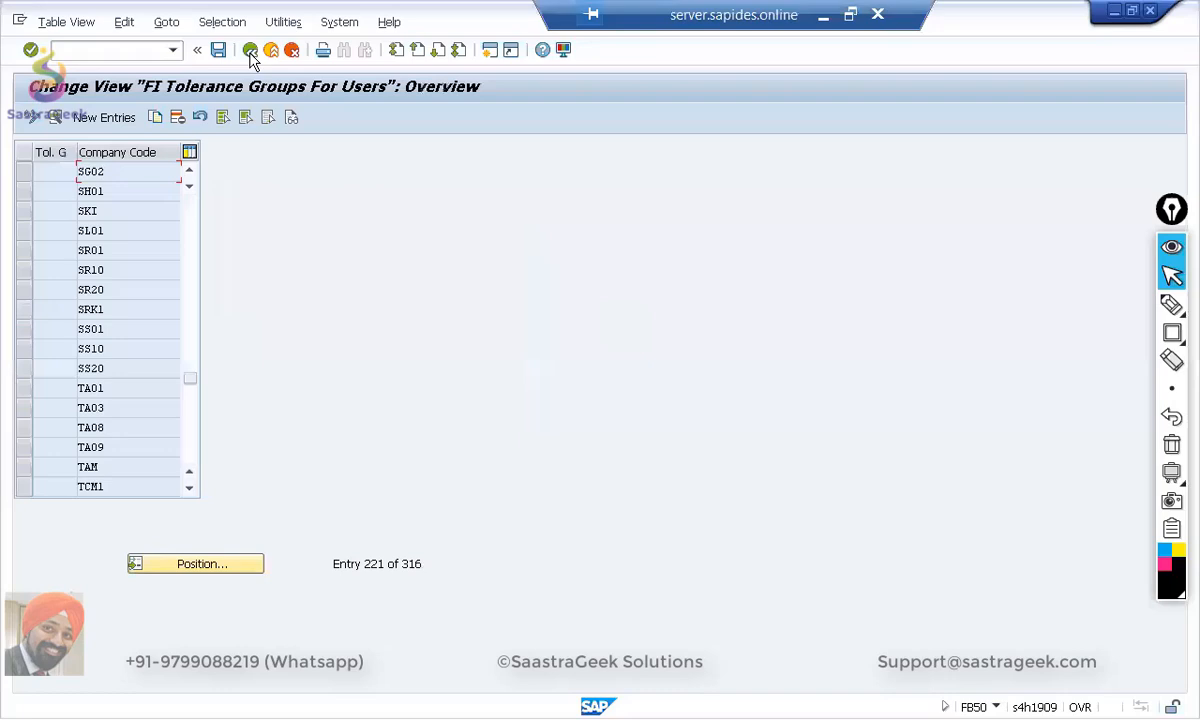
{"action": "left_click", "coordinate": [250, 52]}
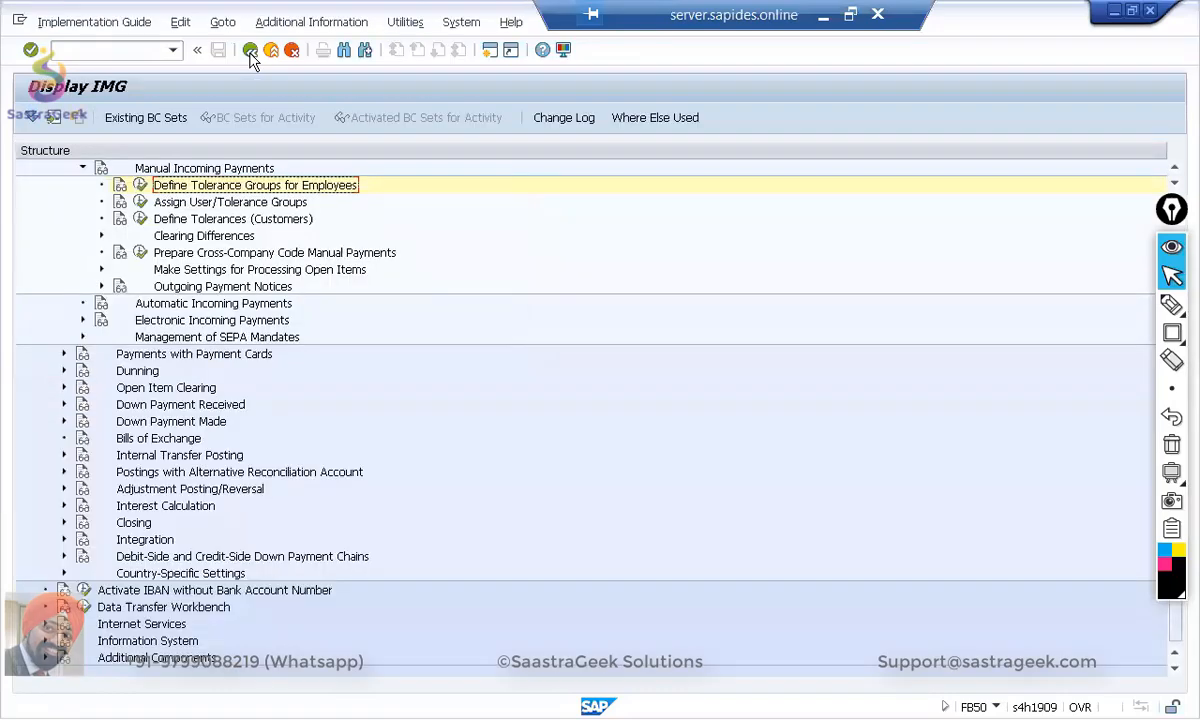
{"action": "left_click", "coordinate": [250, 52]}
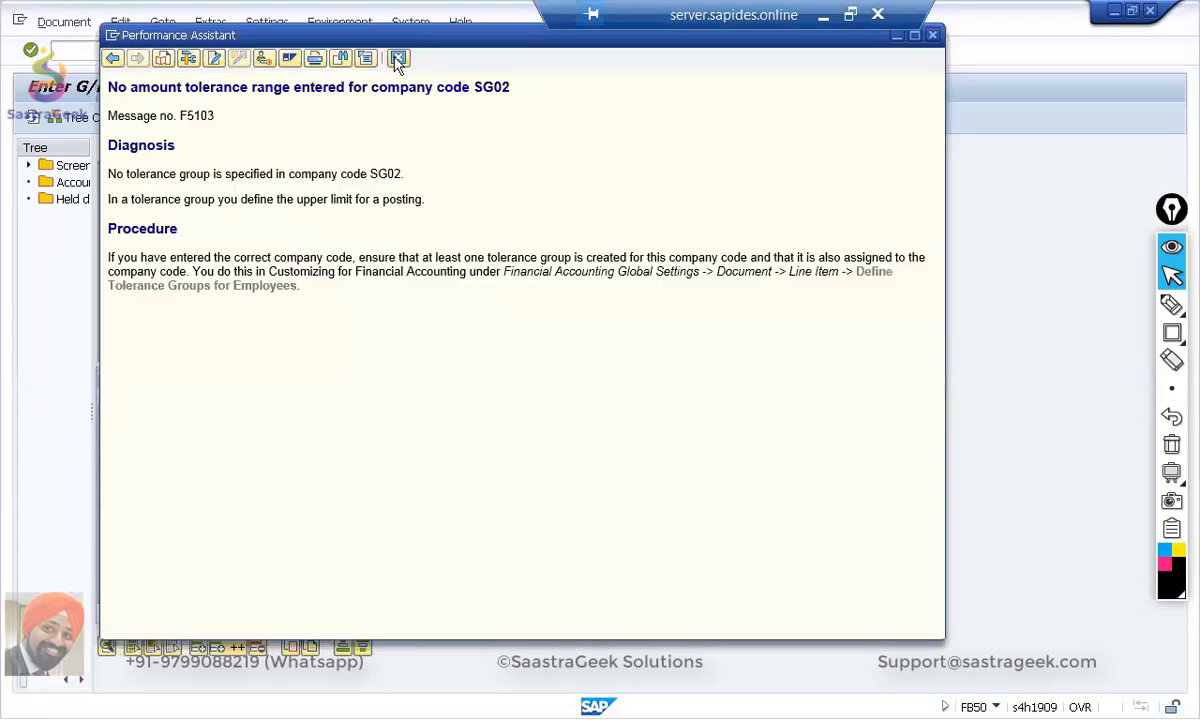
{"action": "left_click", "coordinate": [398, 58]}
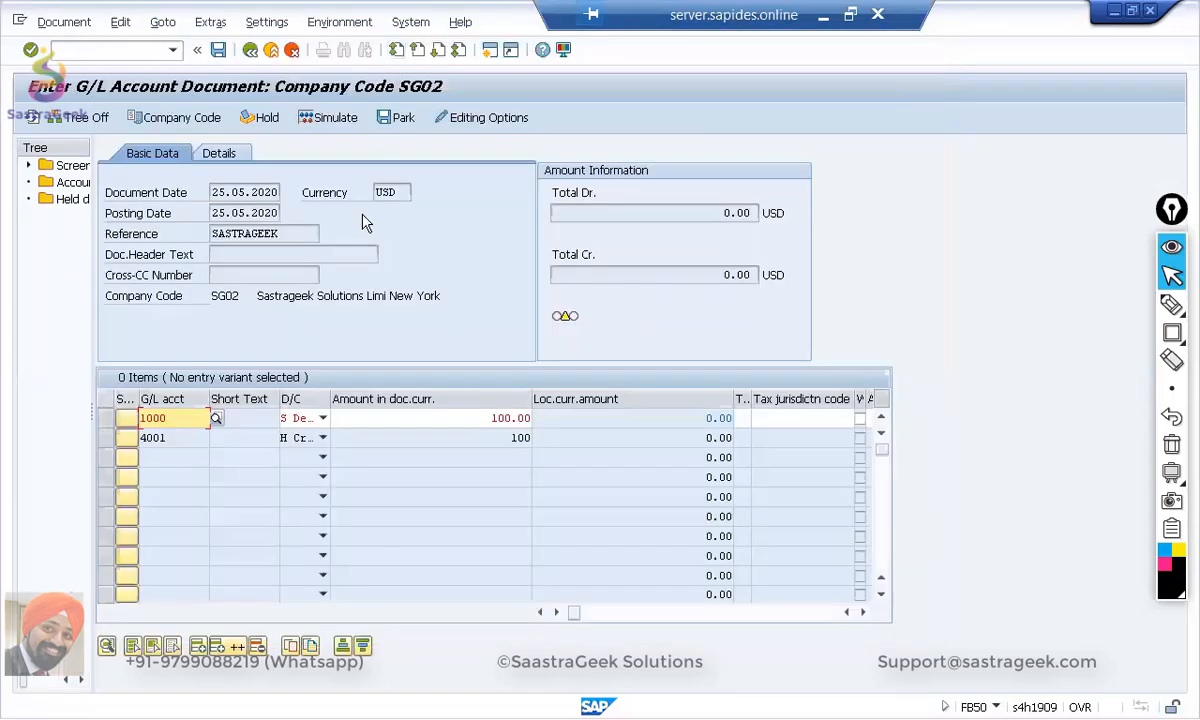
{"action": "key", "text": "Return"}
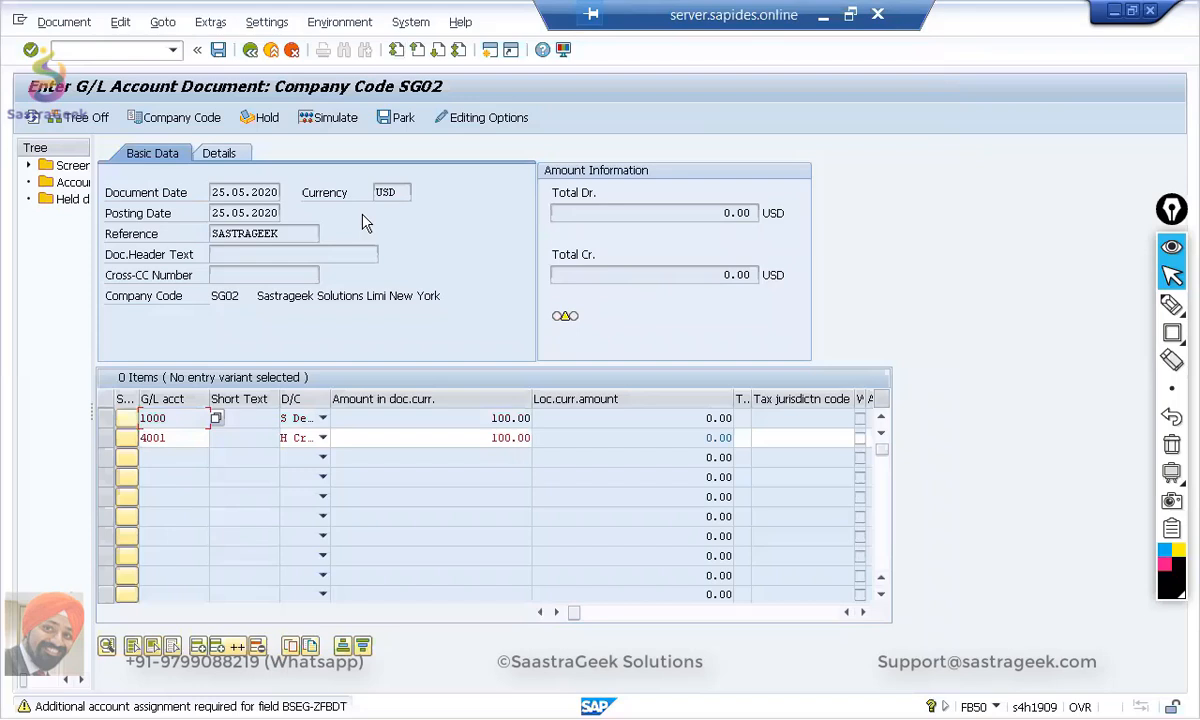
{"action": "key", "text": "Return"}
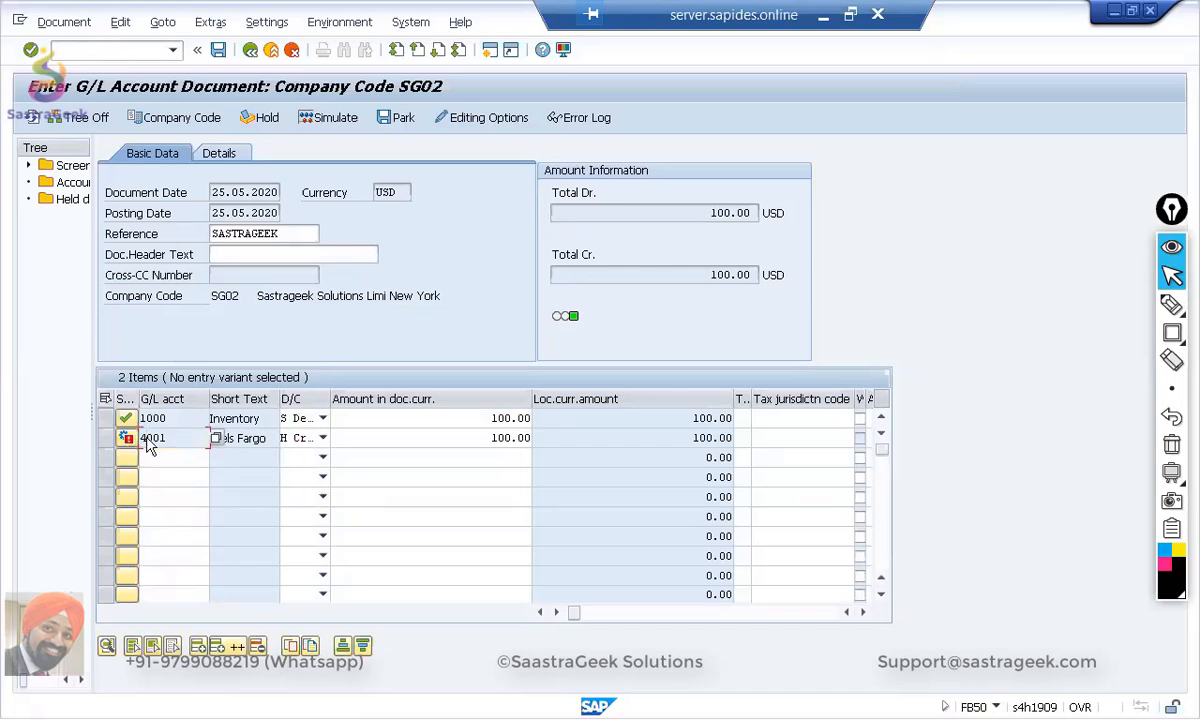
Step: Set the due date of the Wels Fargo bank credit item to 25.05.2020 and return to the document entry
{"action": "double_click", "coordinate": [148, 445]}
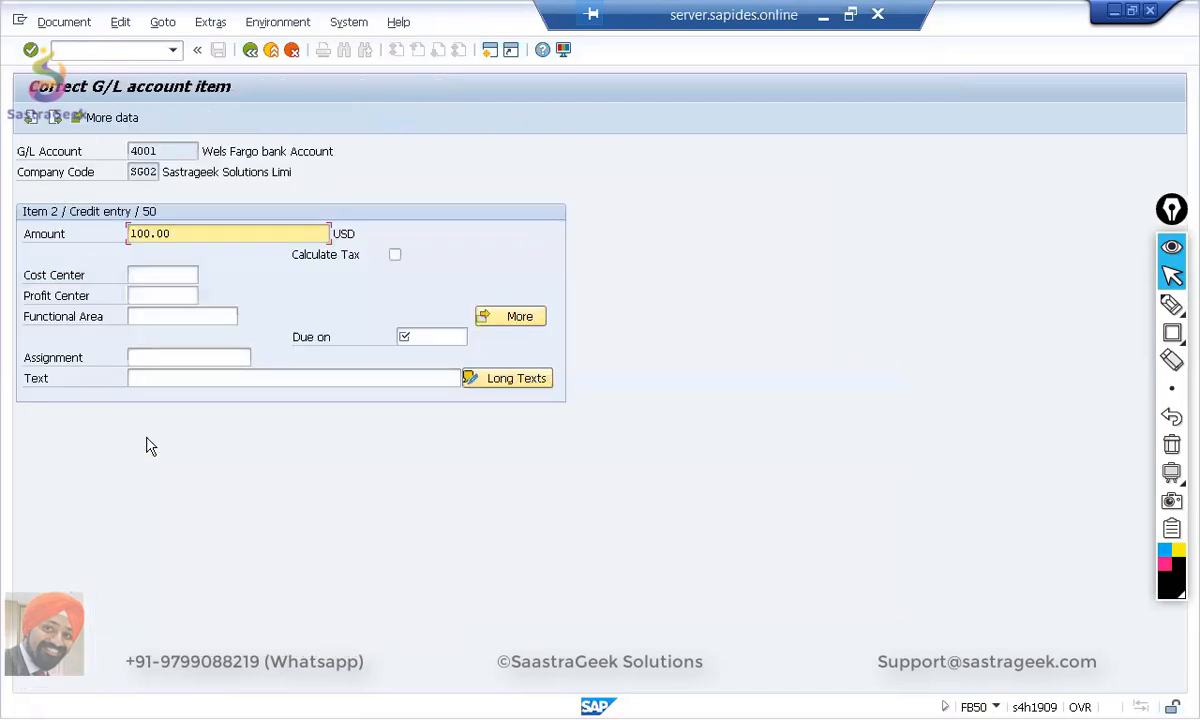
{"action": "left_click", "coordinate": [420, 337]}
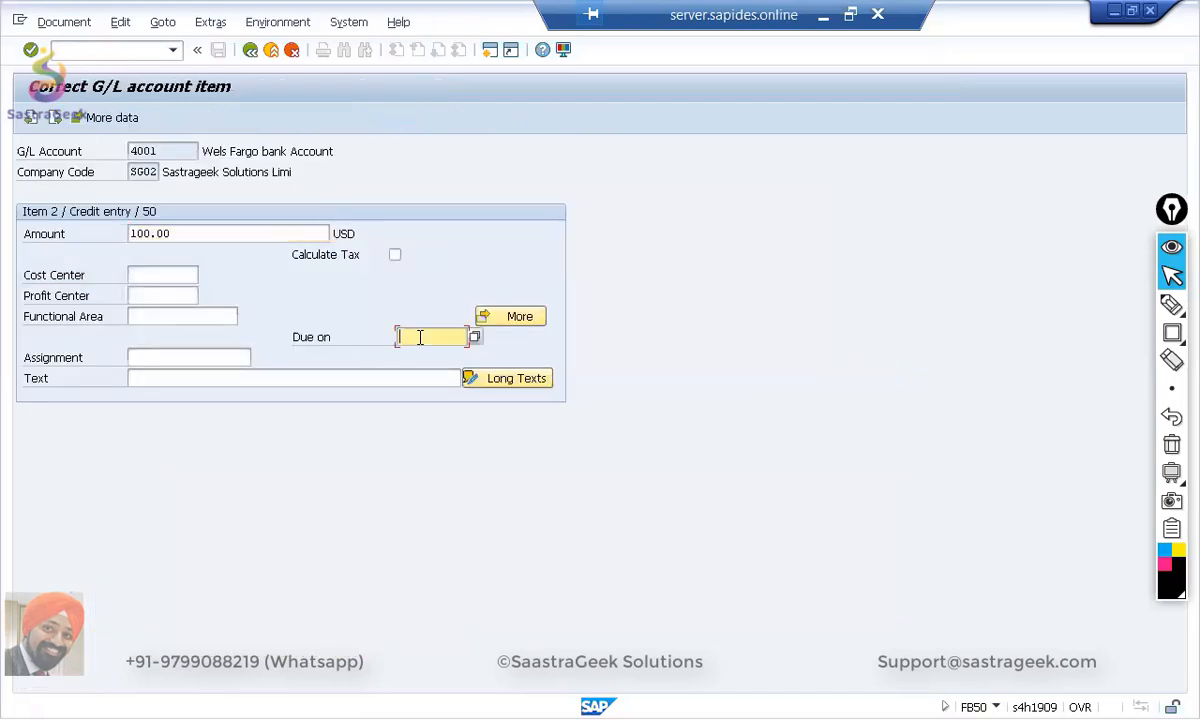
{"action": "left_click", "coordinate": [475, 338]}
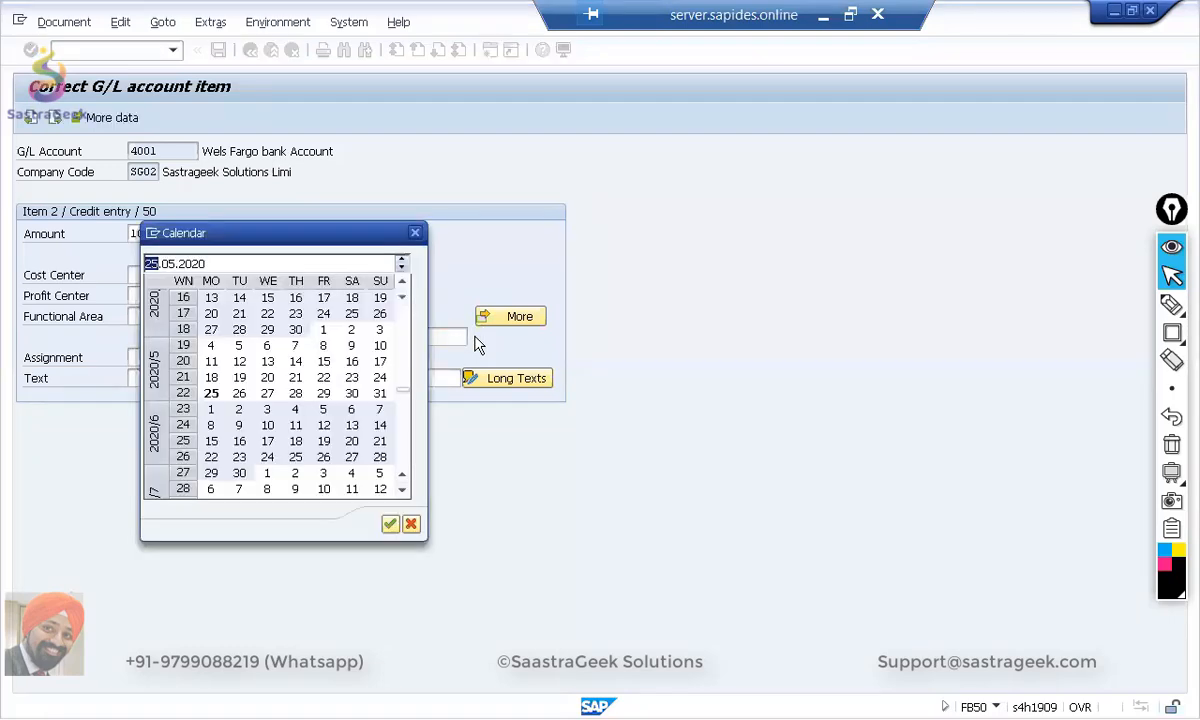
{"action": "double_click", "coordinate": [213, 396]}
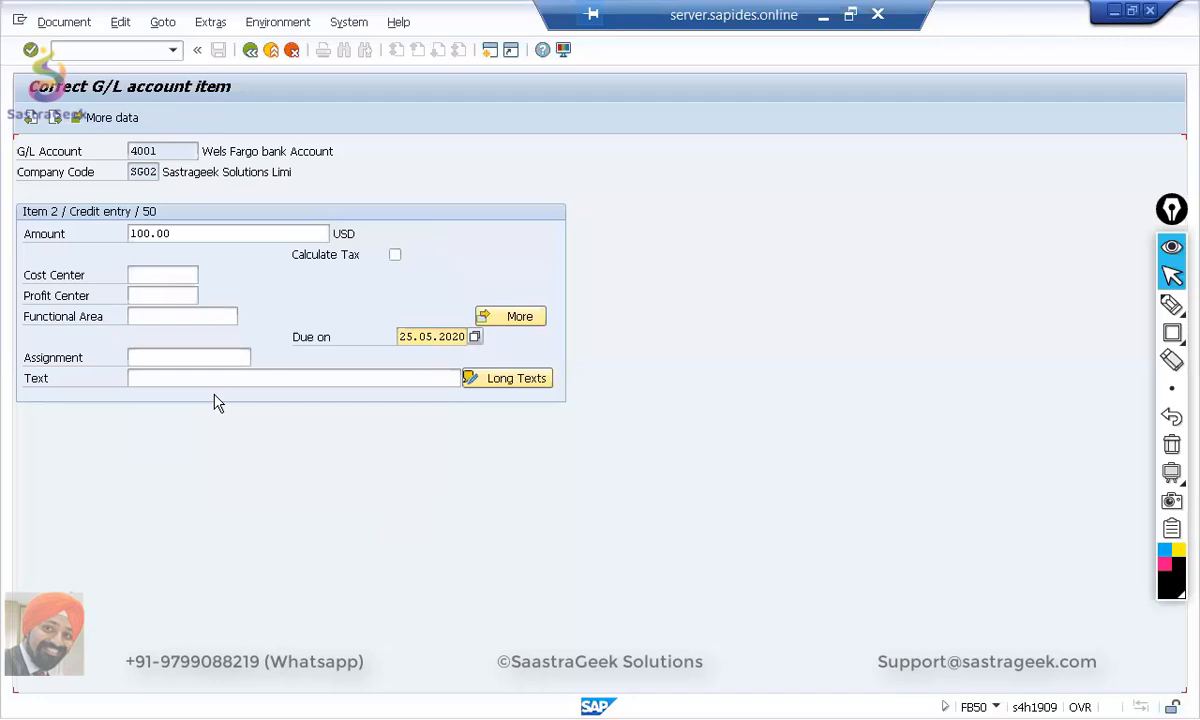
{"action": "key", "text": "Return"}
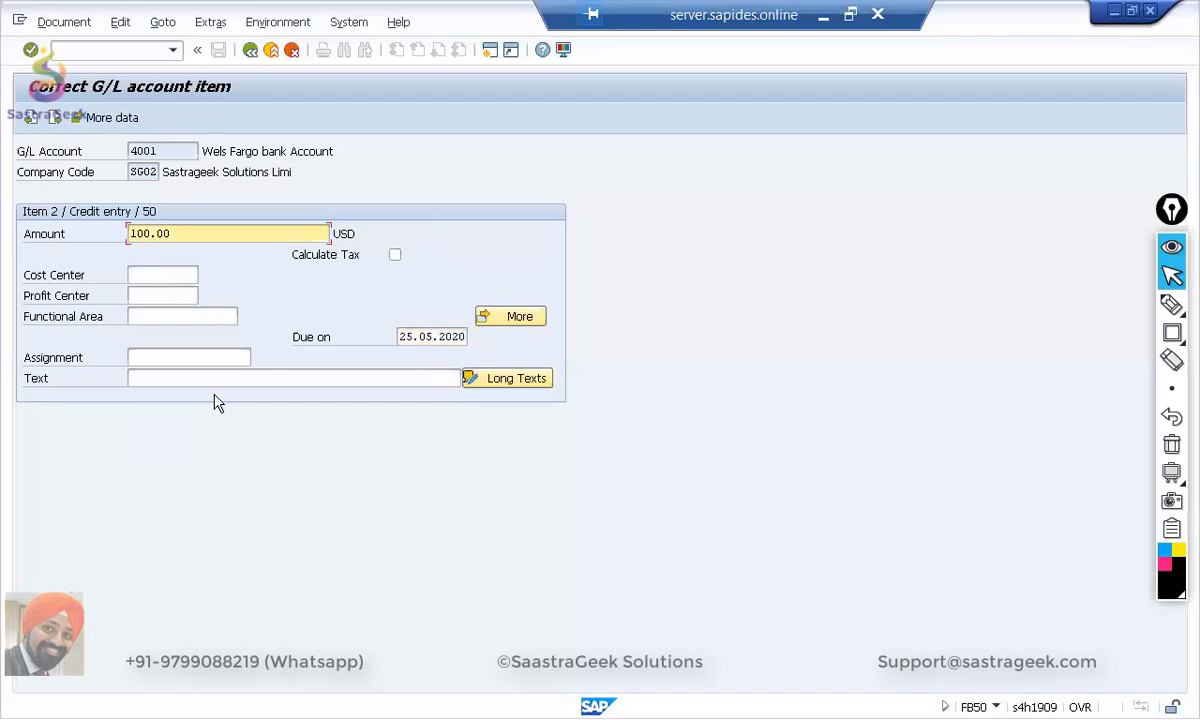
{"action": "left_click", "coordinate": [250, 50]}
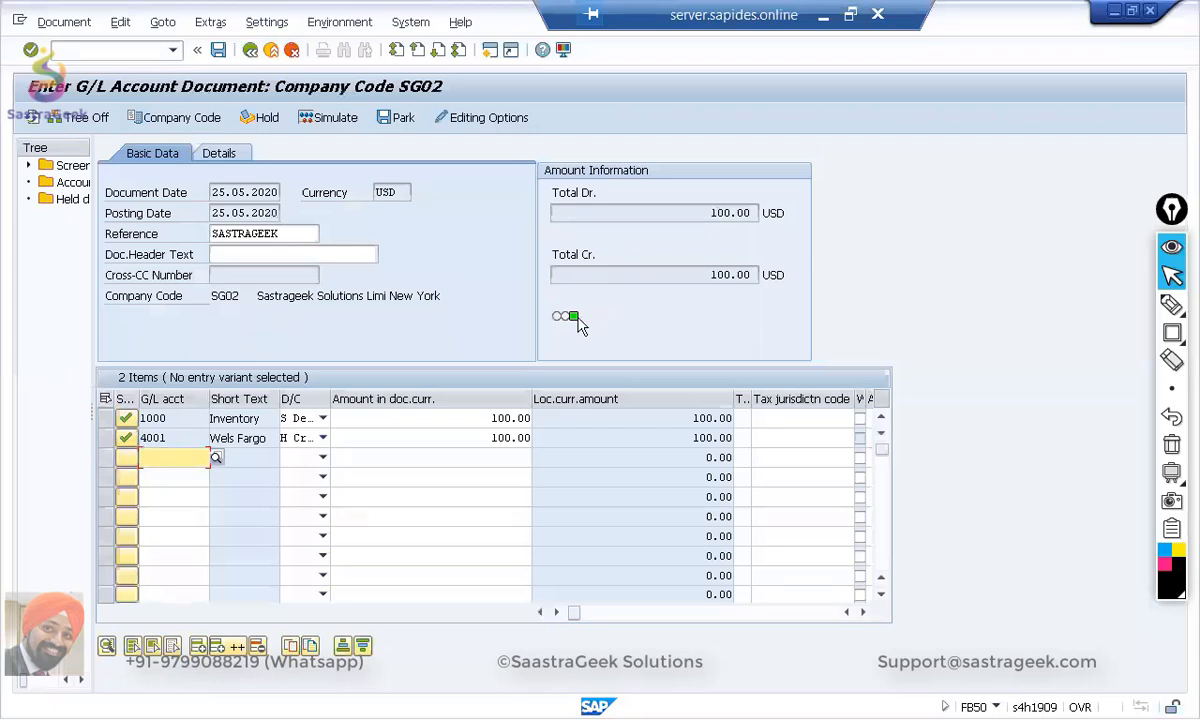
Step: Check the document's balance status, try to post it, and open the long text of the resulting error
{"action": "mouse_move", "coordinate": [573, 328]}
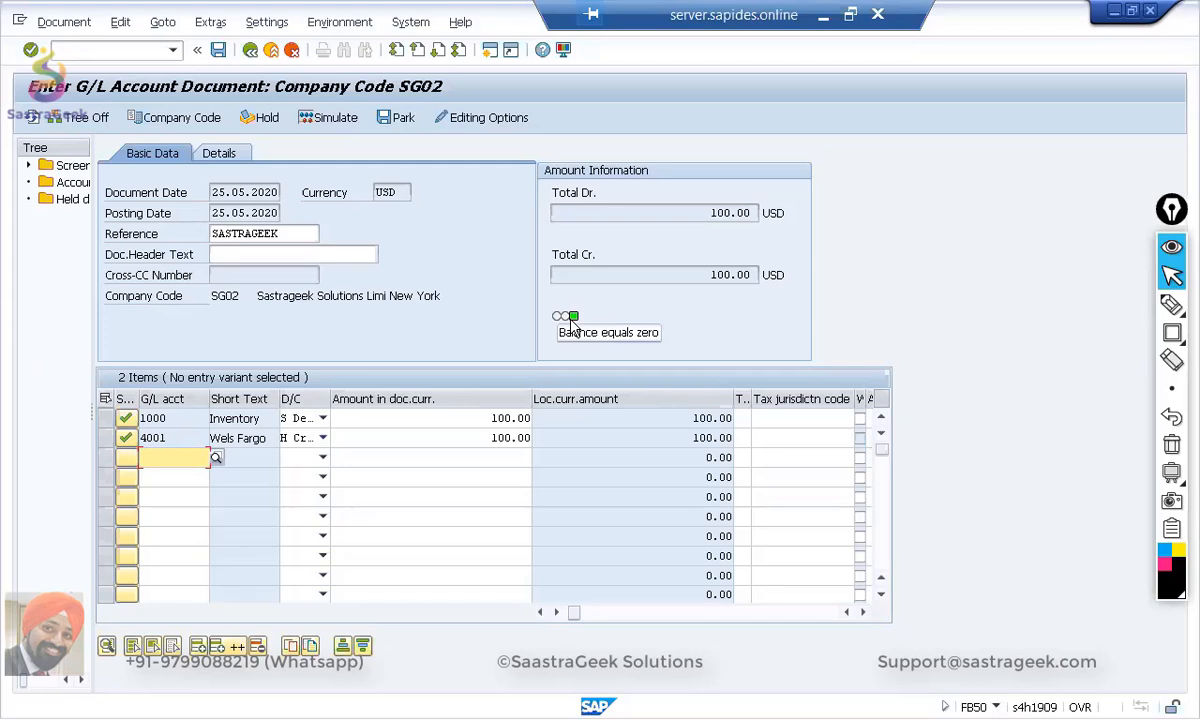
{"action": "left_click", "coordinate": [218, 50]}
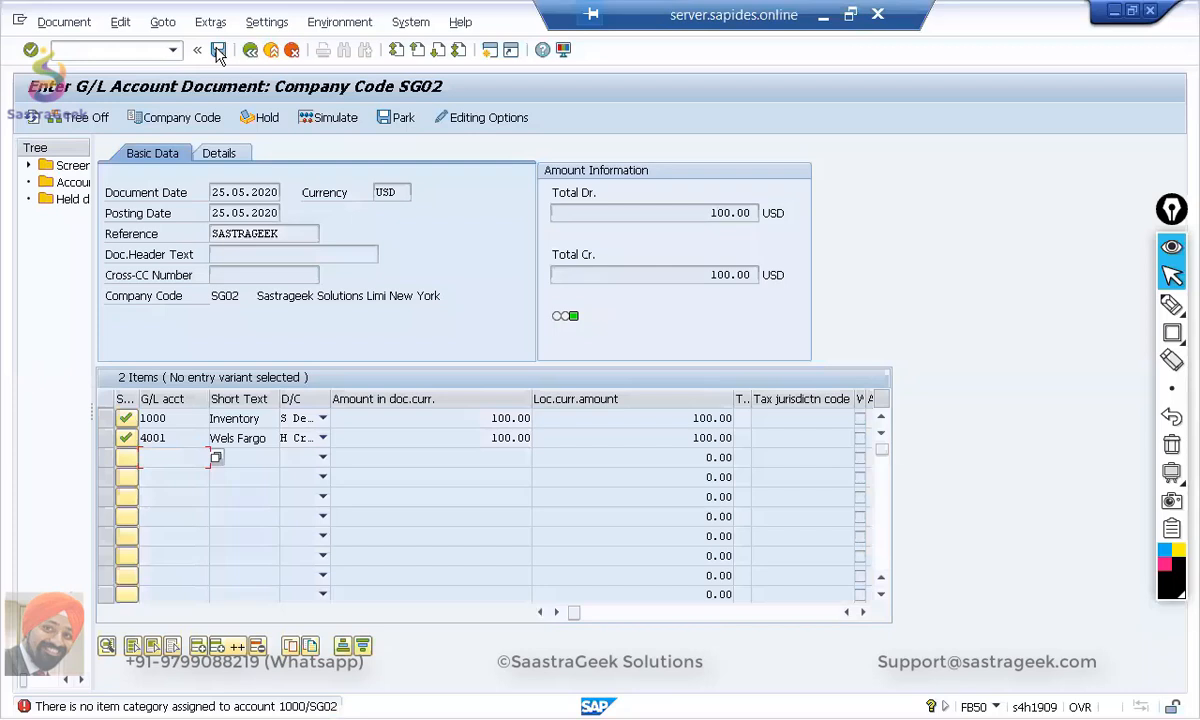
{"action": "left_click", "coordinate": [119, 707]}
{"action": "left_click", "coordinate": [119, 707]}
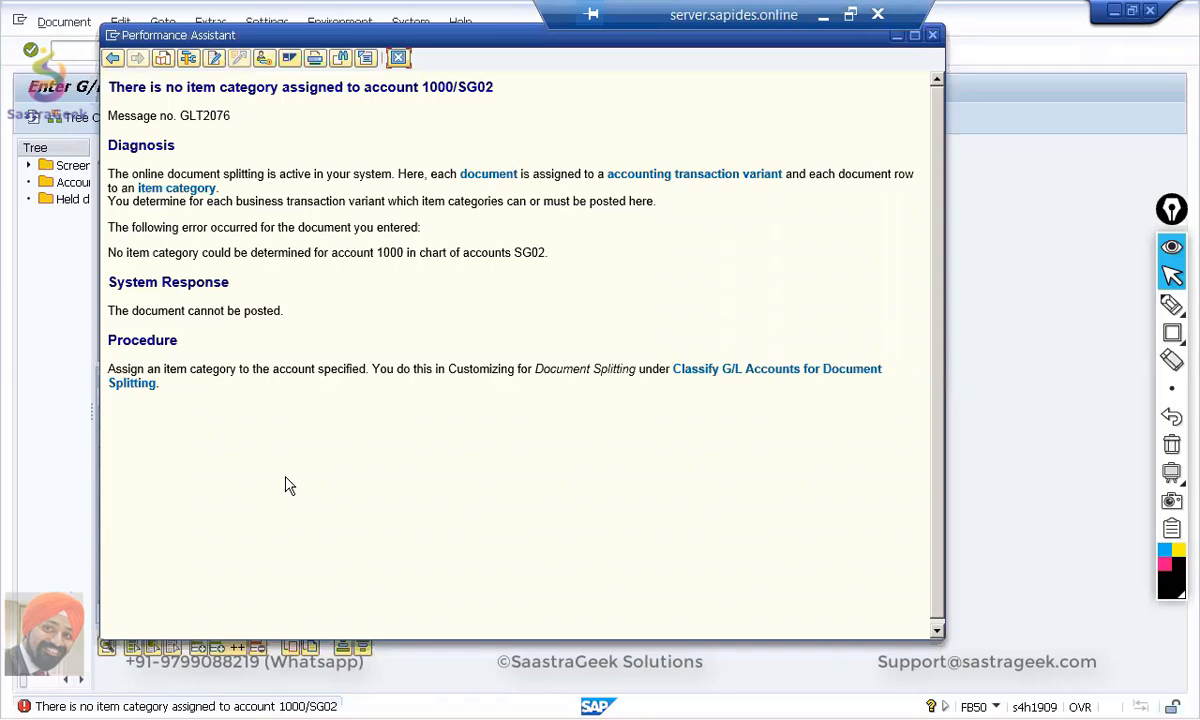
Step: Follow the error's document splitting link into customizing and open Activate Document Splitting's deactivation per company code
{"action": "left_click", "coordinate": [752, 372]}
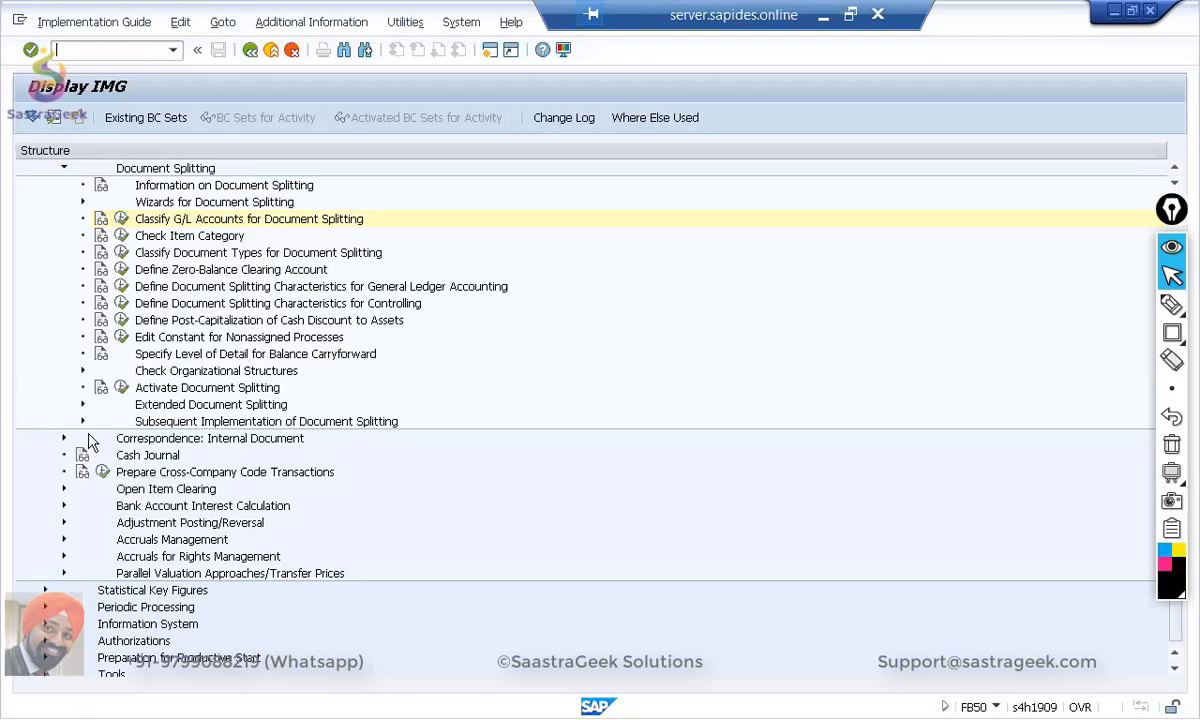
{"action": "left_click", "coordinate": [121, 392]}
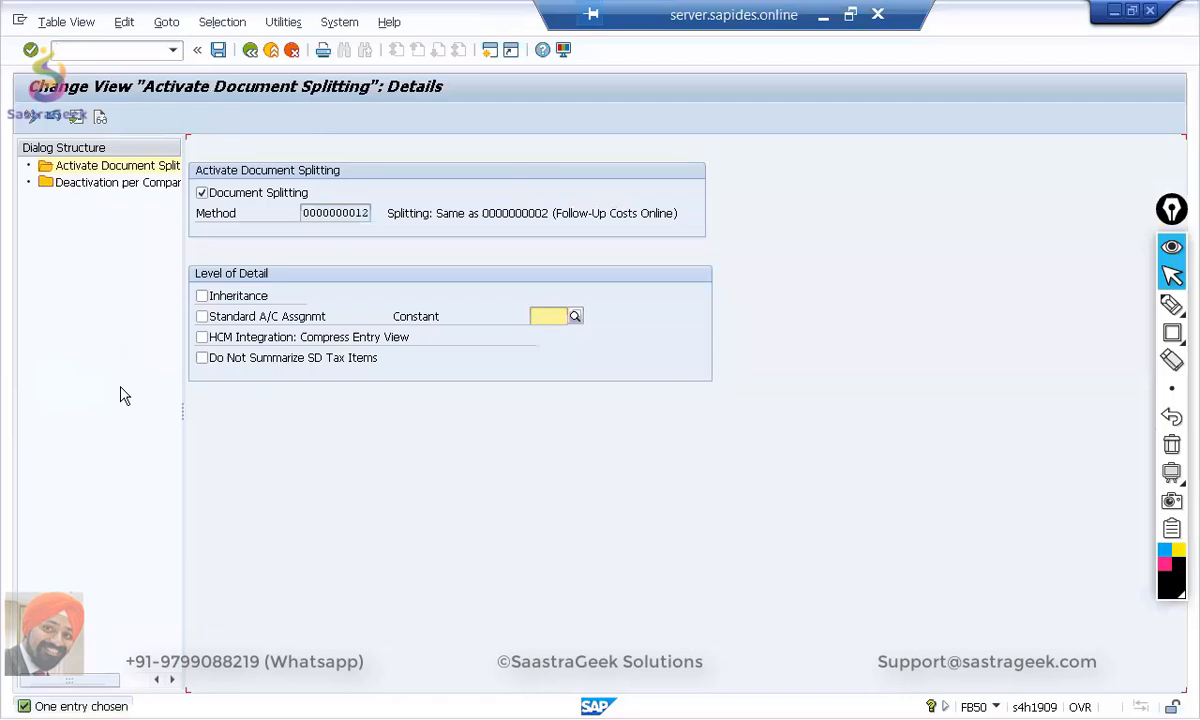
{"action": "left_click", "coordinate": [115, 186]}
{"action": "double_click", "coordinate": [115, 186]}
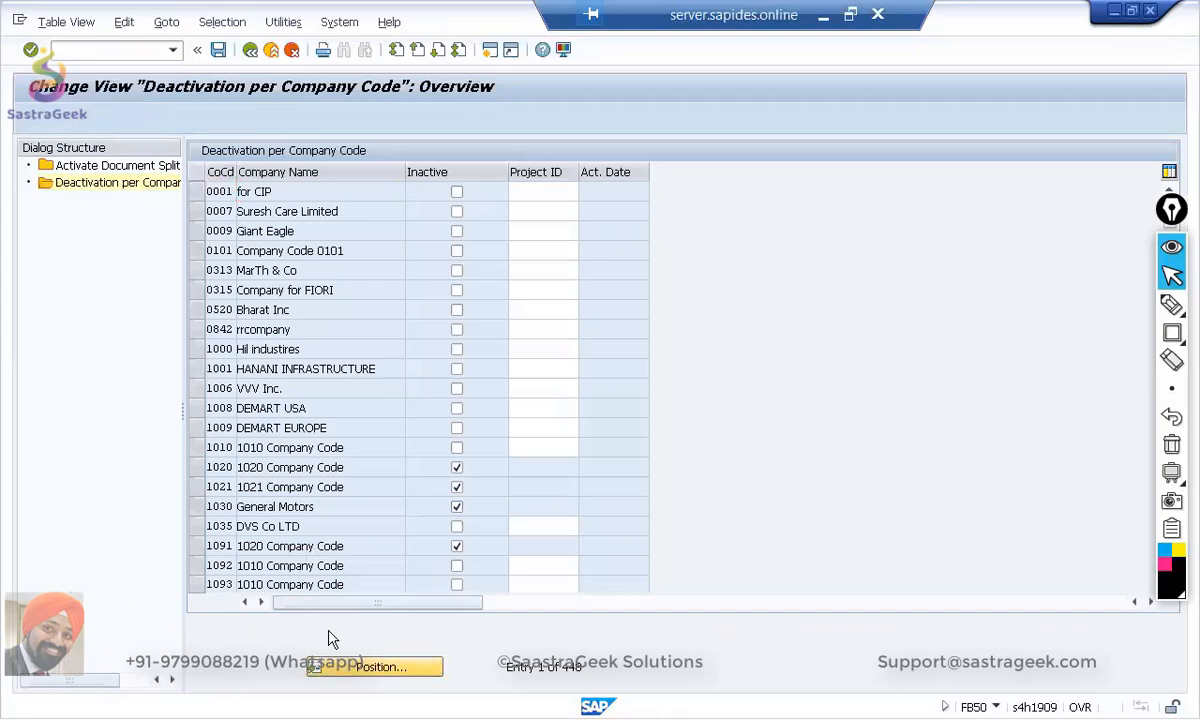
Step: Mark company code SG02 as inactive for document splitting and save it to the Sastrageek SG02 Company Set Up customizing request
{"action": "left_click", "coordinate": [335, 662]}
{"action": "type", "text": "sg02"}
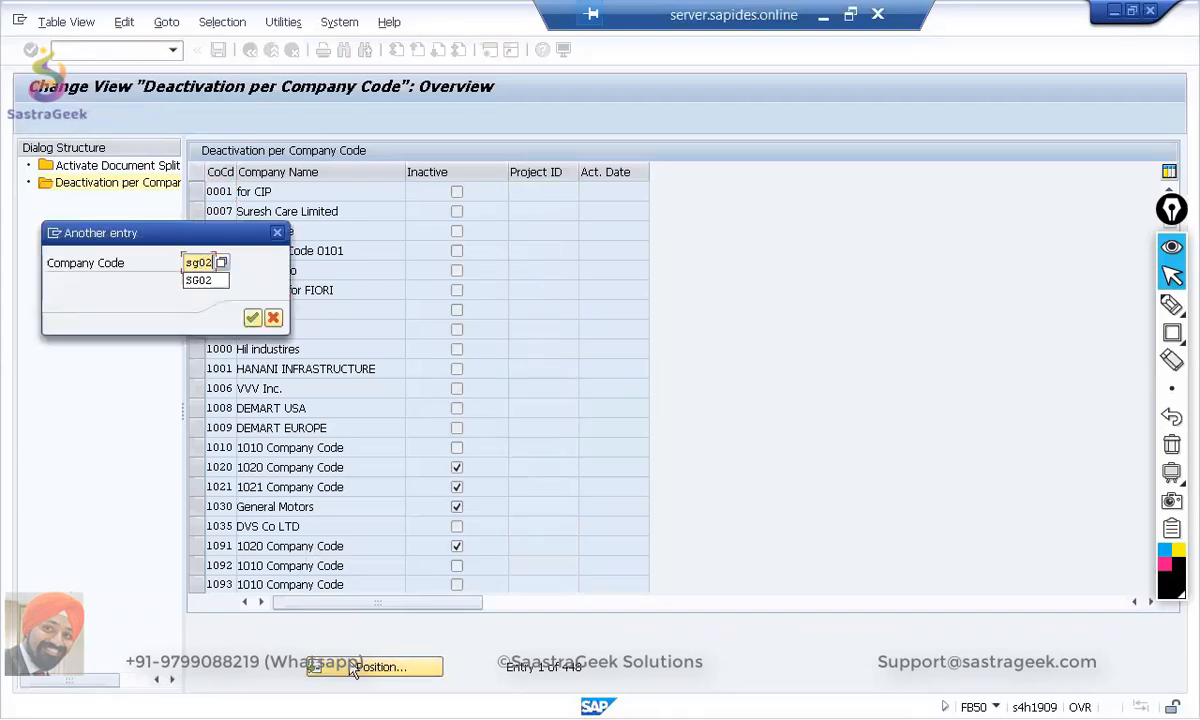
{"action": "key", "text": "Return"}
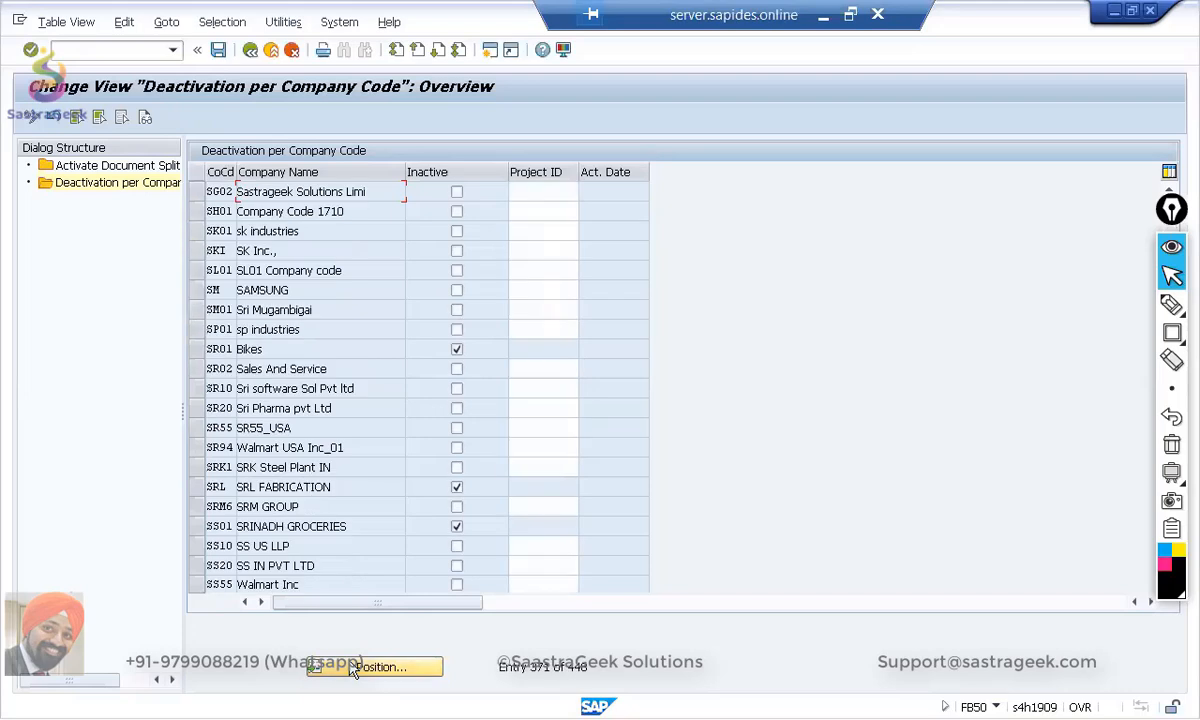
{"action": "left_click", "coordinate": [457, 195]}
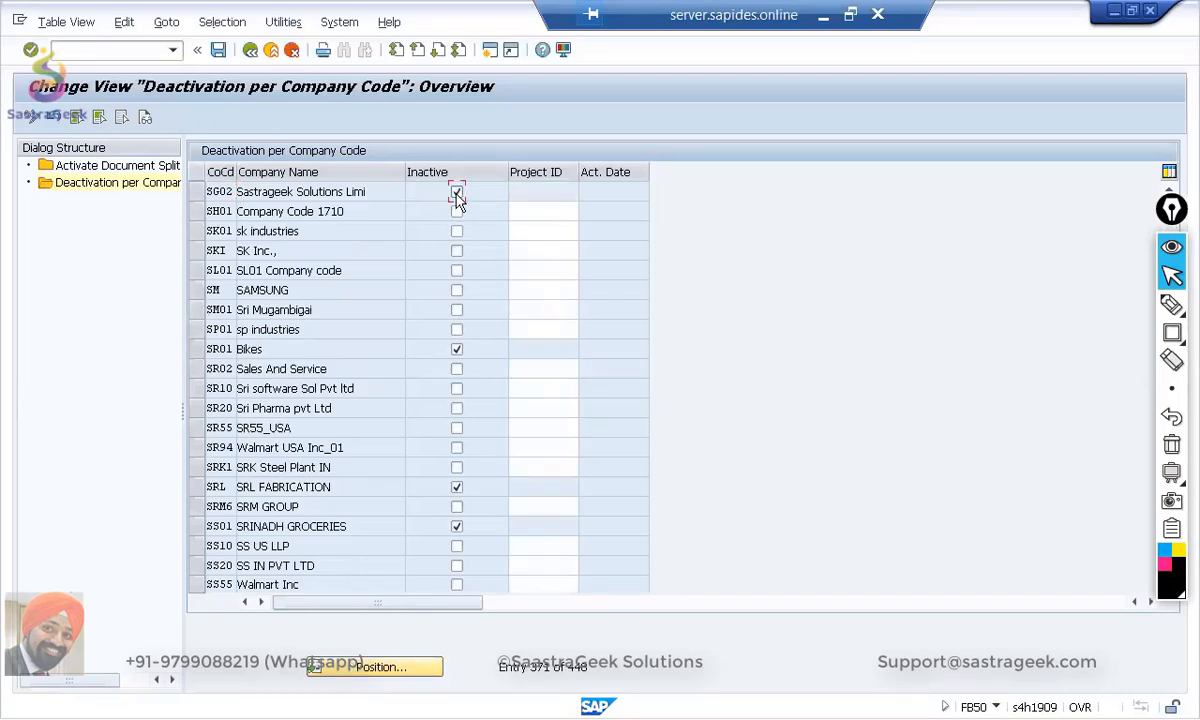
{"action": "left_click", "coordinate": [219, 50]}
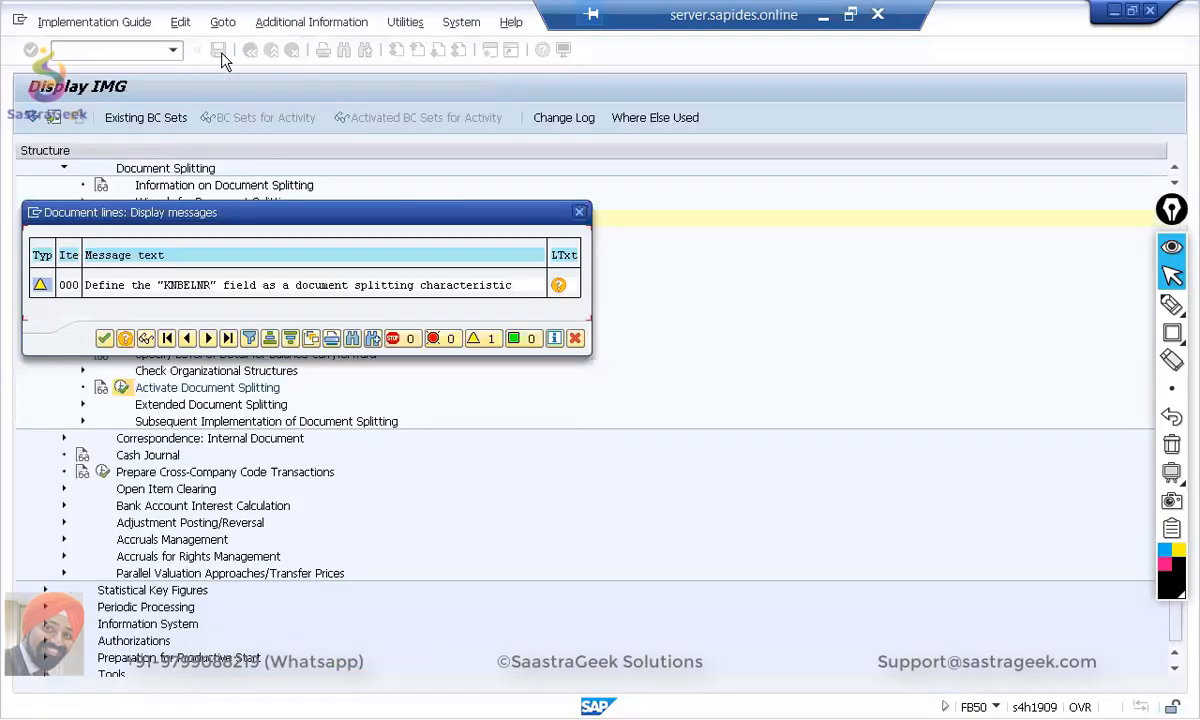
{"action": "left_click", "coordinate": [104, 339]}
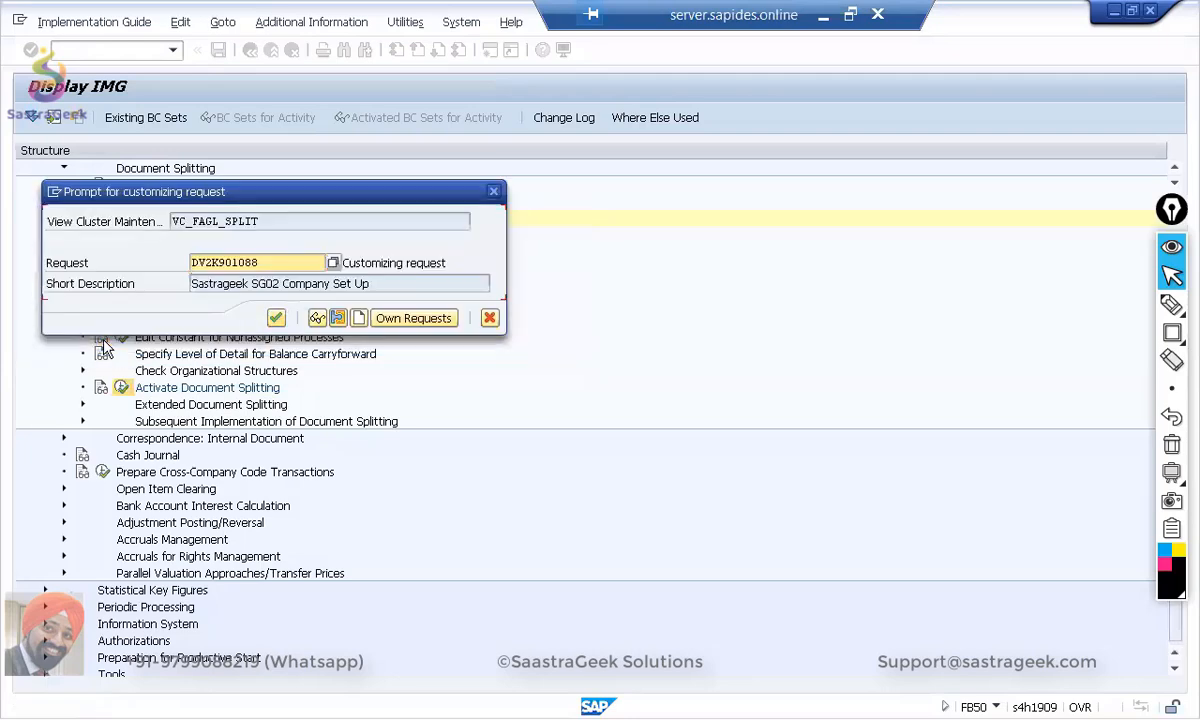
{"action": "left_click", "coordinate": [274, 316]}
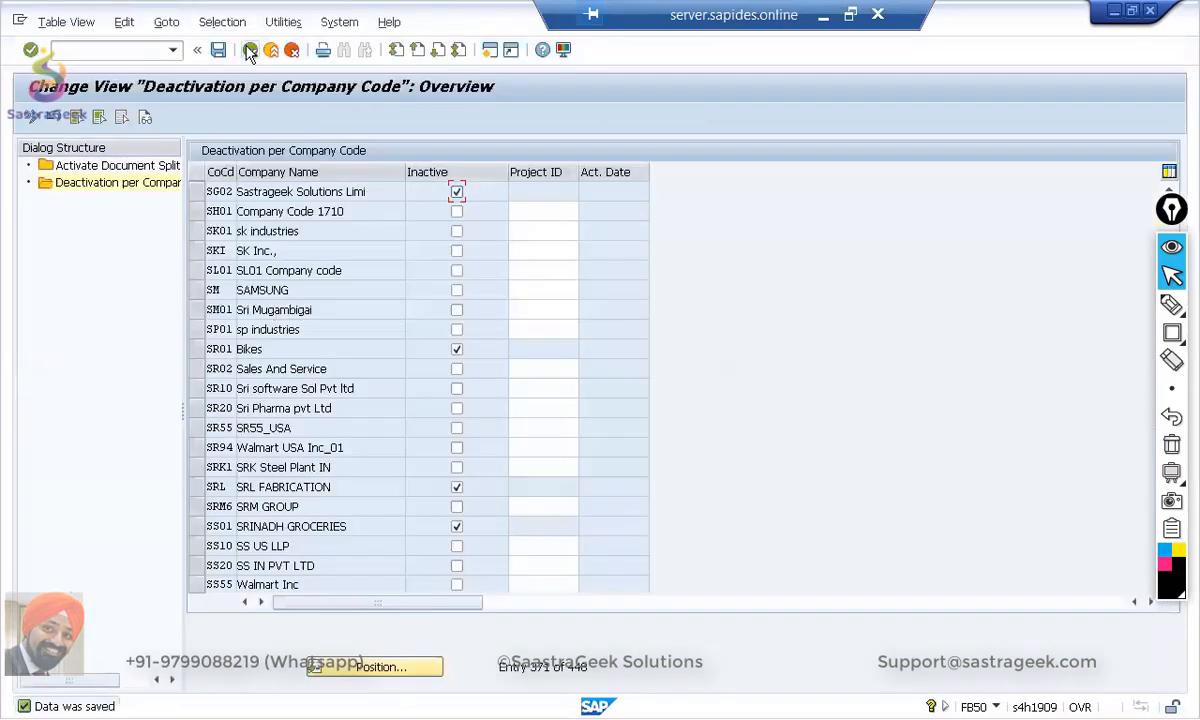
Step: Leave the document splitting customizing, close the error's long text and try again to post the G/L document
{"action": "left_click", "coordinate": [250, 50]}
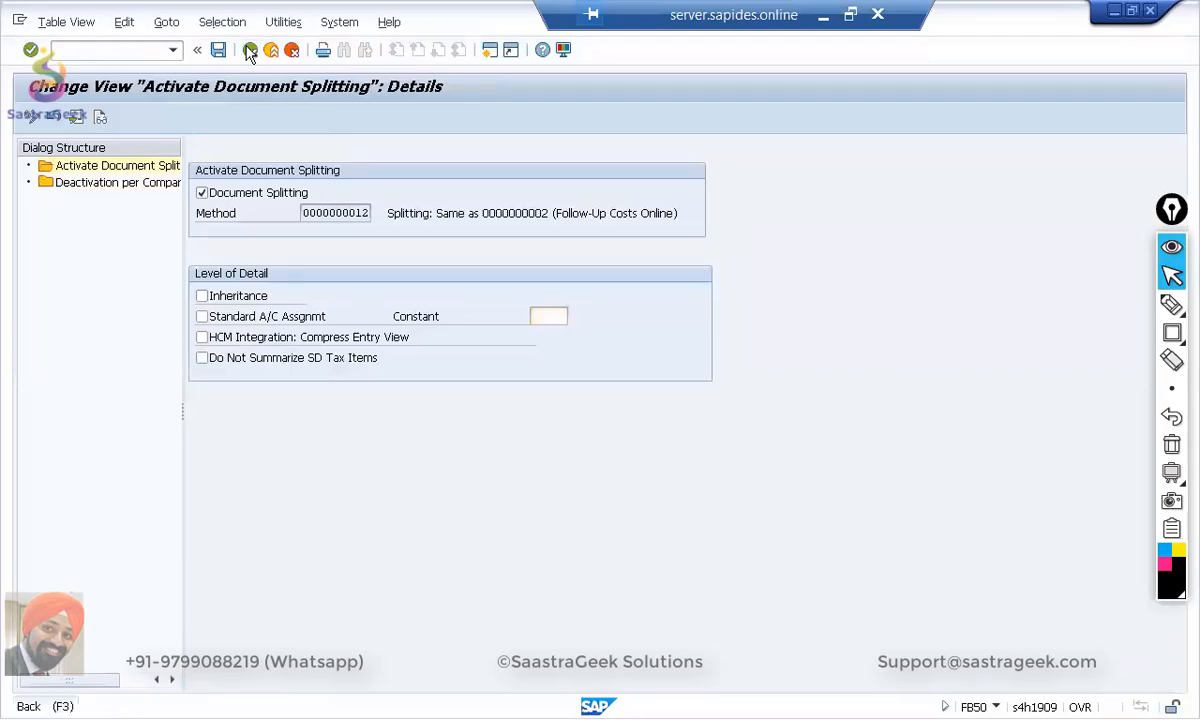
{"action": "left_click", "coordinate": [250, 50]}
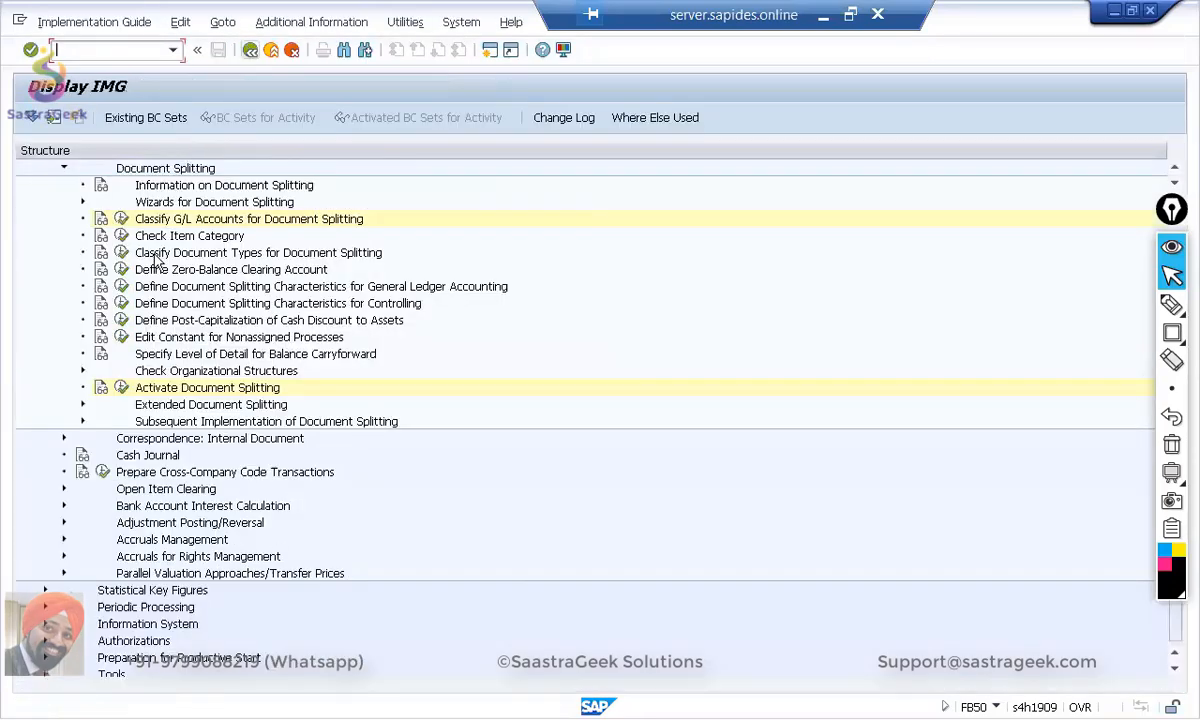
{"action": "left_click", "coordinate": [250, 50]}
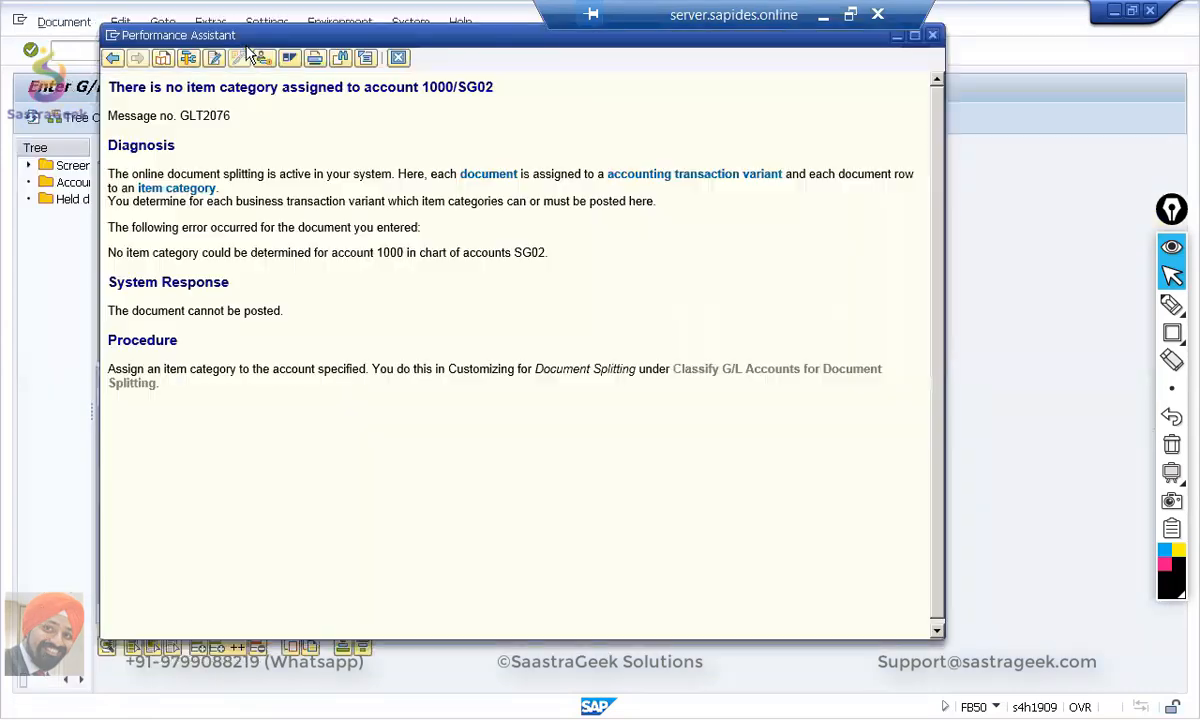
{"action": "left_click", "coordinate": [932, 36]}
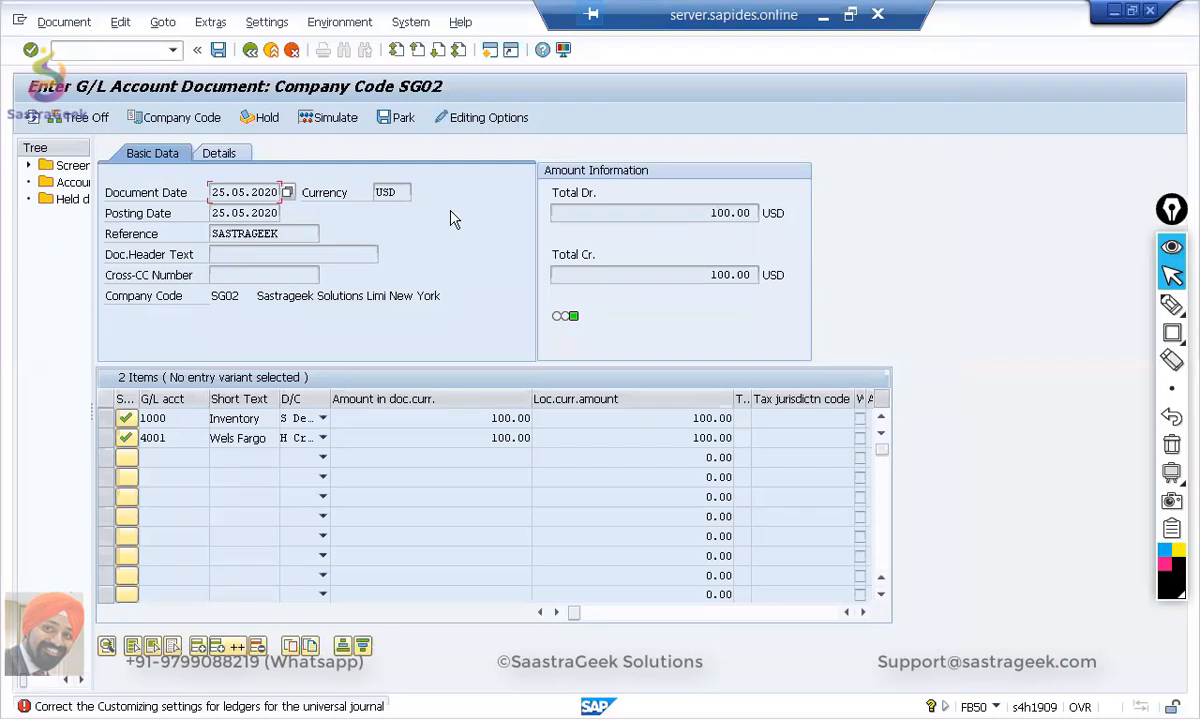
Step: Open the long text of the ledger customizing error, run the FINS_CUST_CONS_CHK consistency check and leave its message log
{"action": "mouse_move", "coordinate": [100, 688]}
{"action": "double_click", "coordinate": [147, 708]}
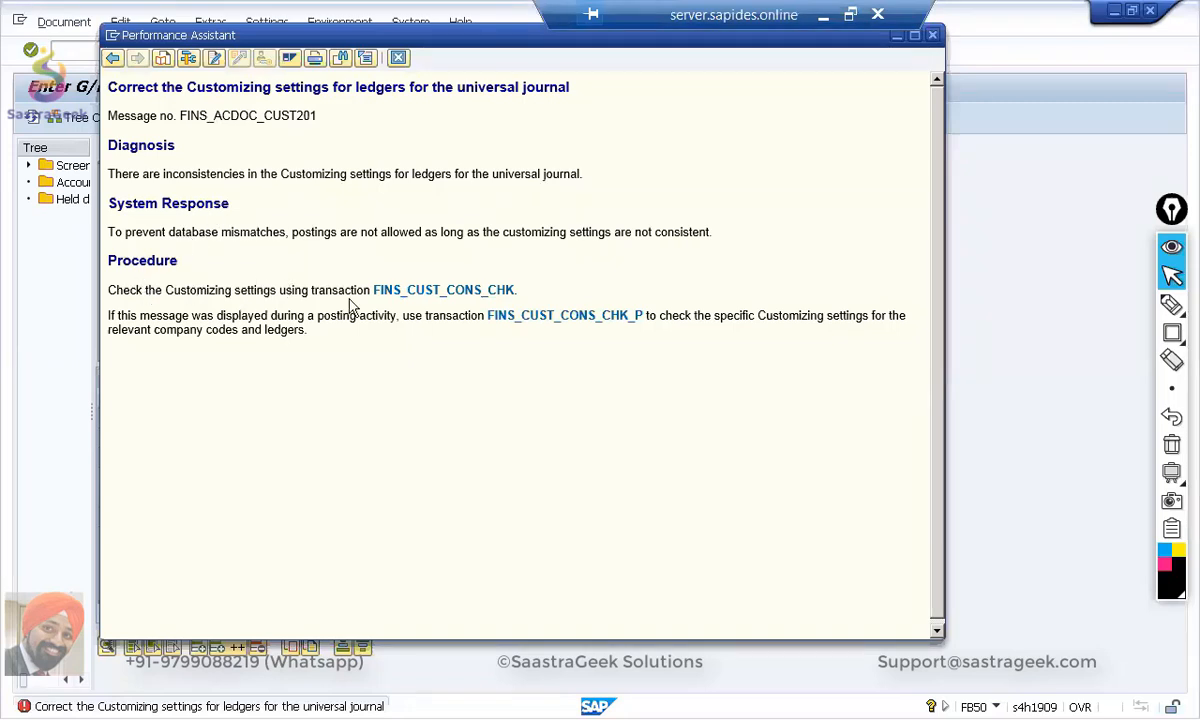
{"action": "left_click", "coordinate": [425, 292]}
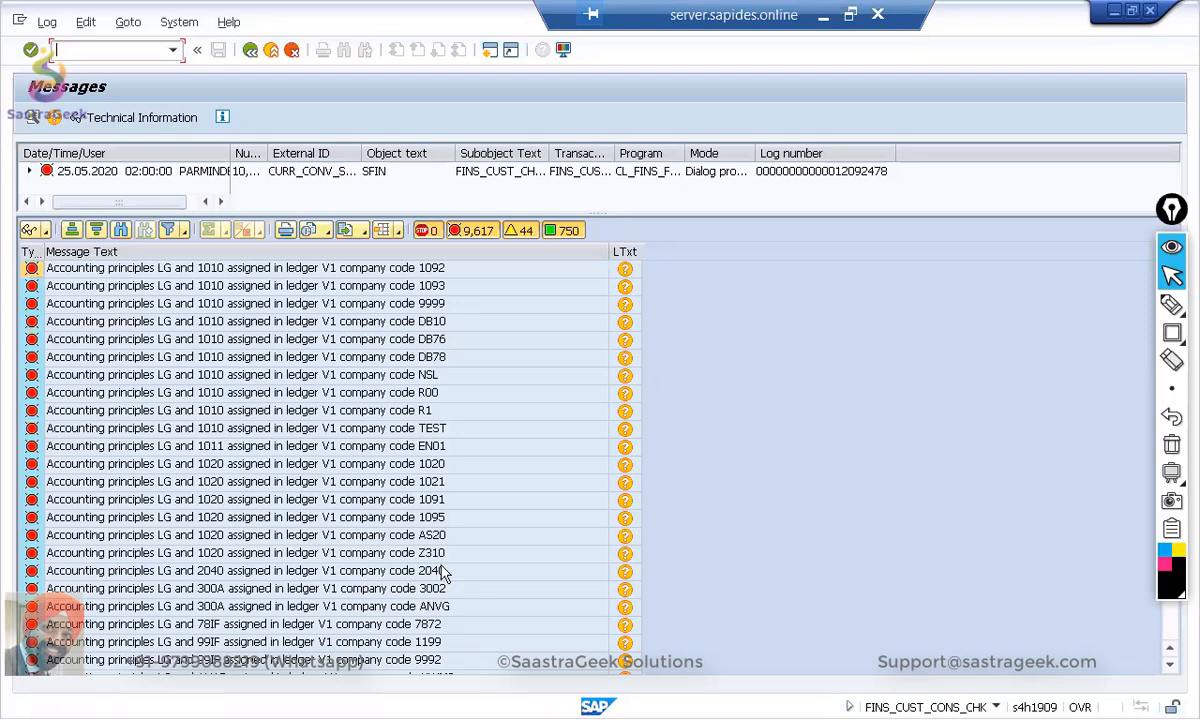
{"action": "left_click", "coordinate": [250, 50]}
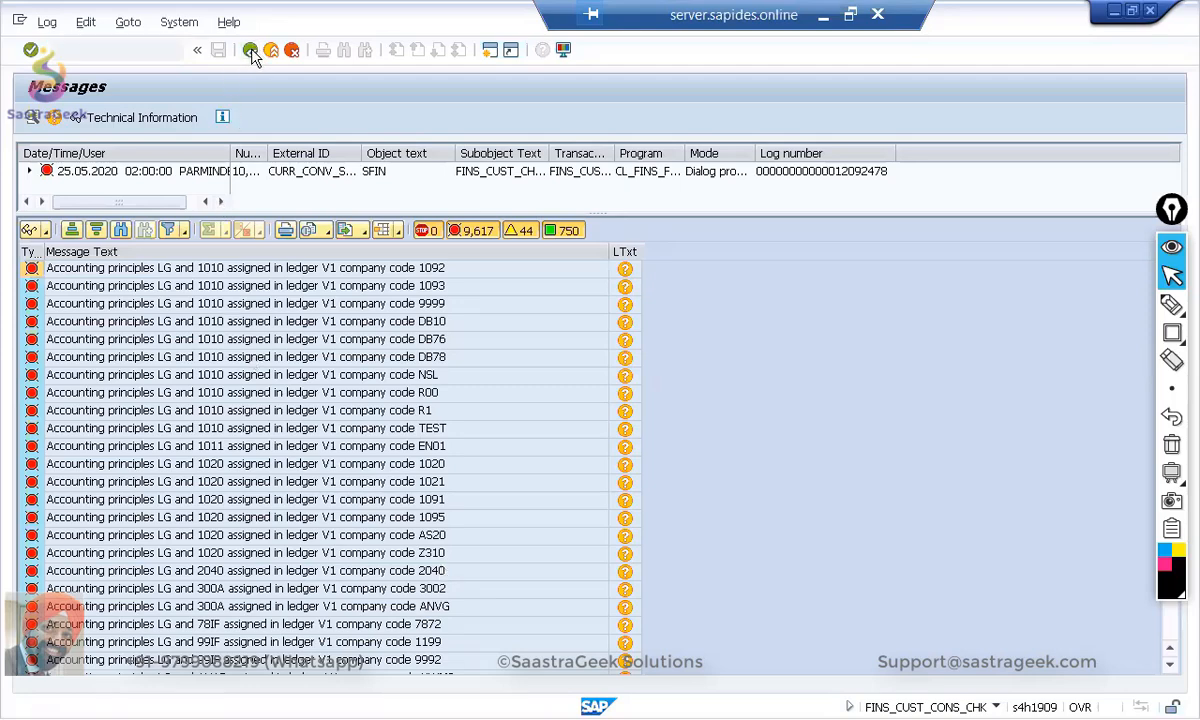
Step: Run the FINS_CUST_CONS_CHK_P check for the posting's company code and ledgers and display its Problem class Important messages
{"action": "left_click", "coordinate": [539, 316]}
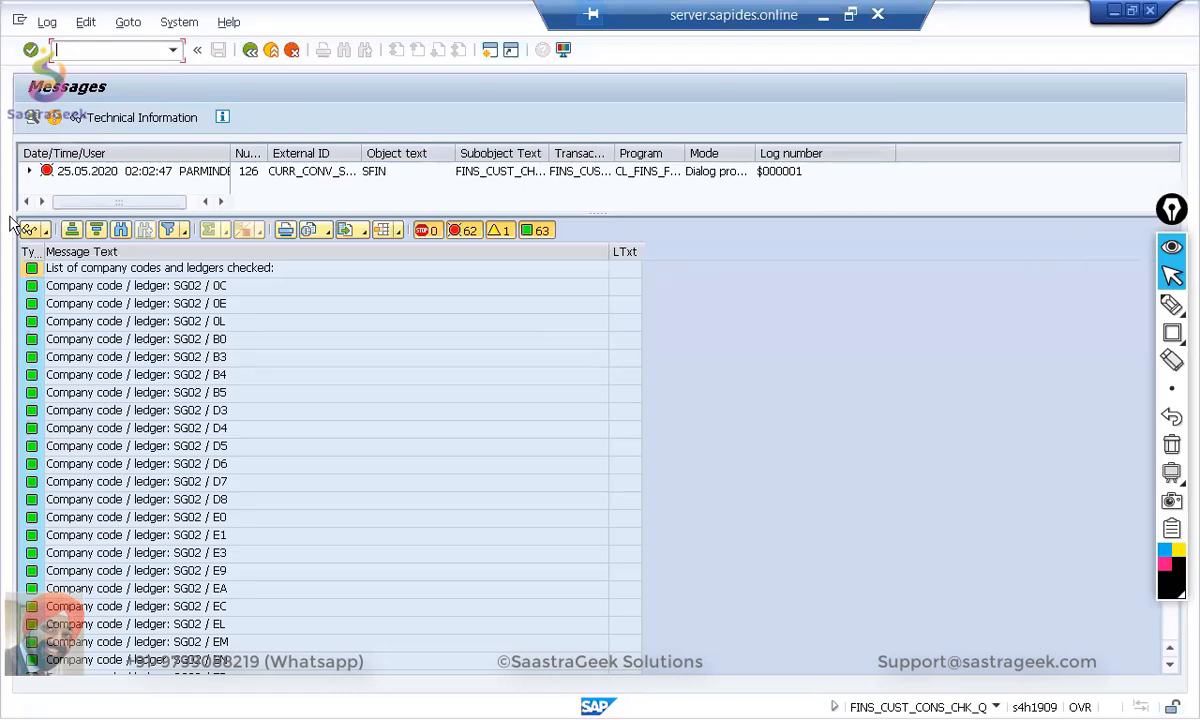
{"action": "left_click", "coordinate": [29, 171]}
{"action": "left_click_drag", "start_coordinate": [599, 214], "coordinate": [600, 322]}
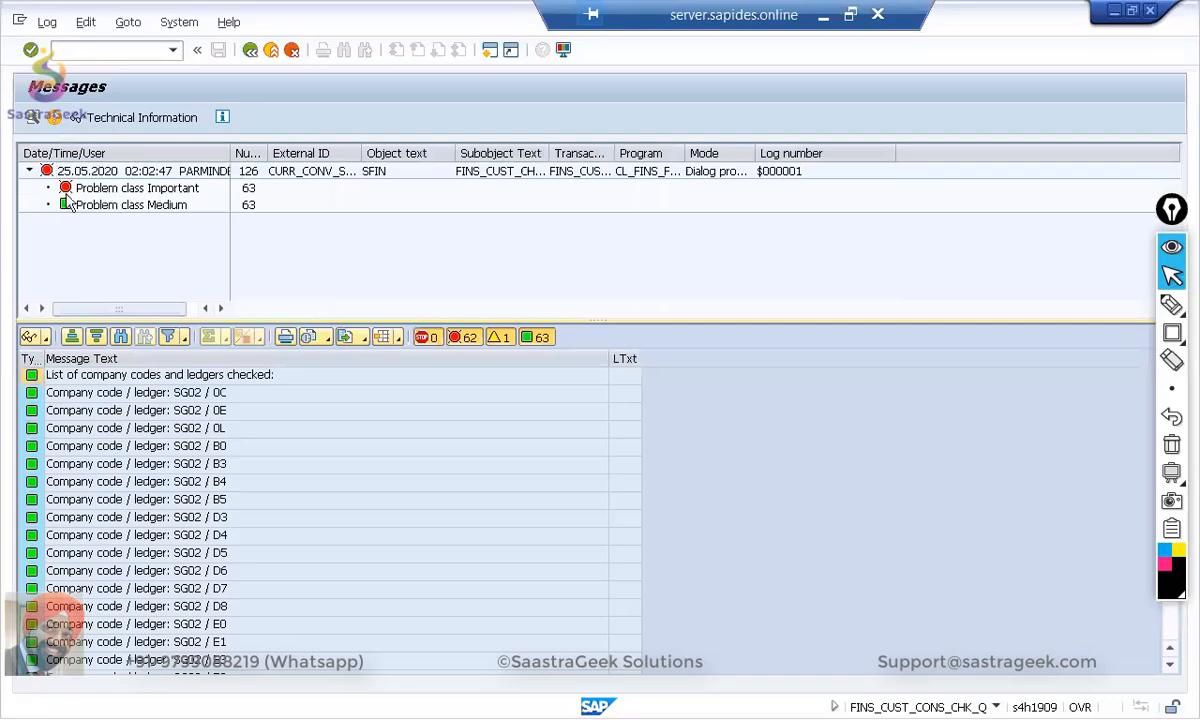
{"action": "left_click", "coordinate": [104, 188]}
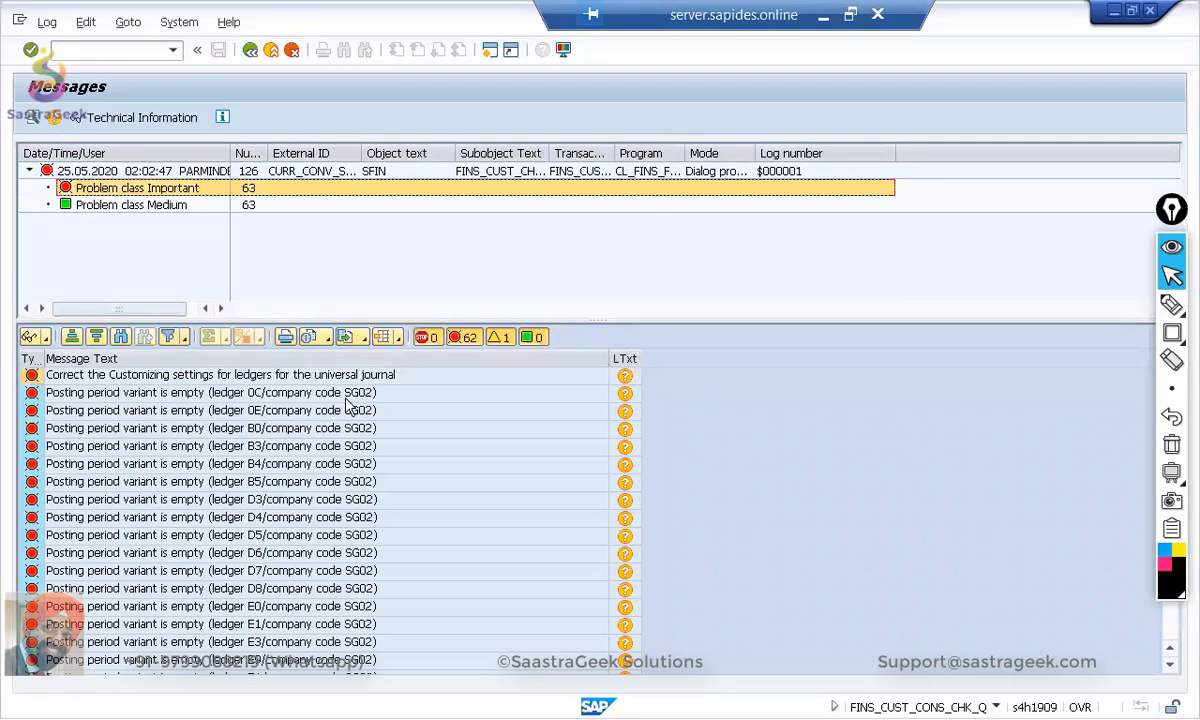
Step: Read the long text of the empty posting period variant message for ledger 0C in company code SG02
{"action": "left_click", "coordinate": [127, 395]}
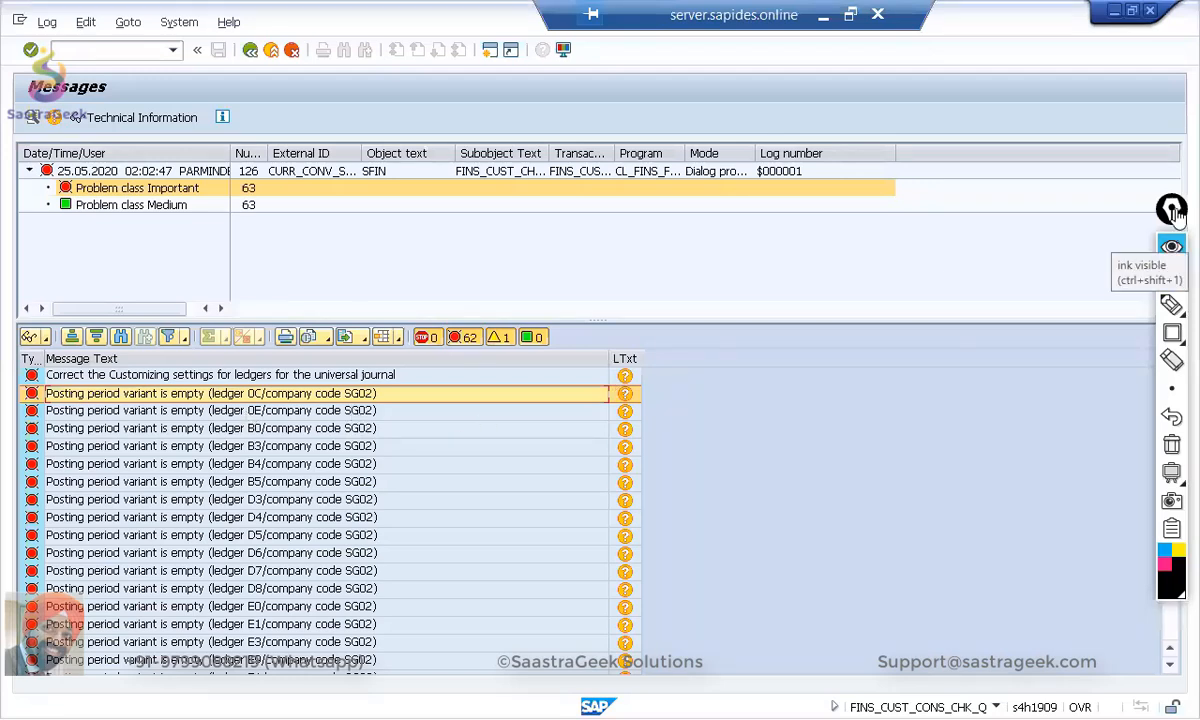
{"action": "left_click_drag", "start_coordinate": [1172, 210], "coordinate": [1025, 210]}
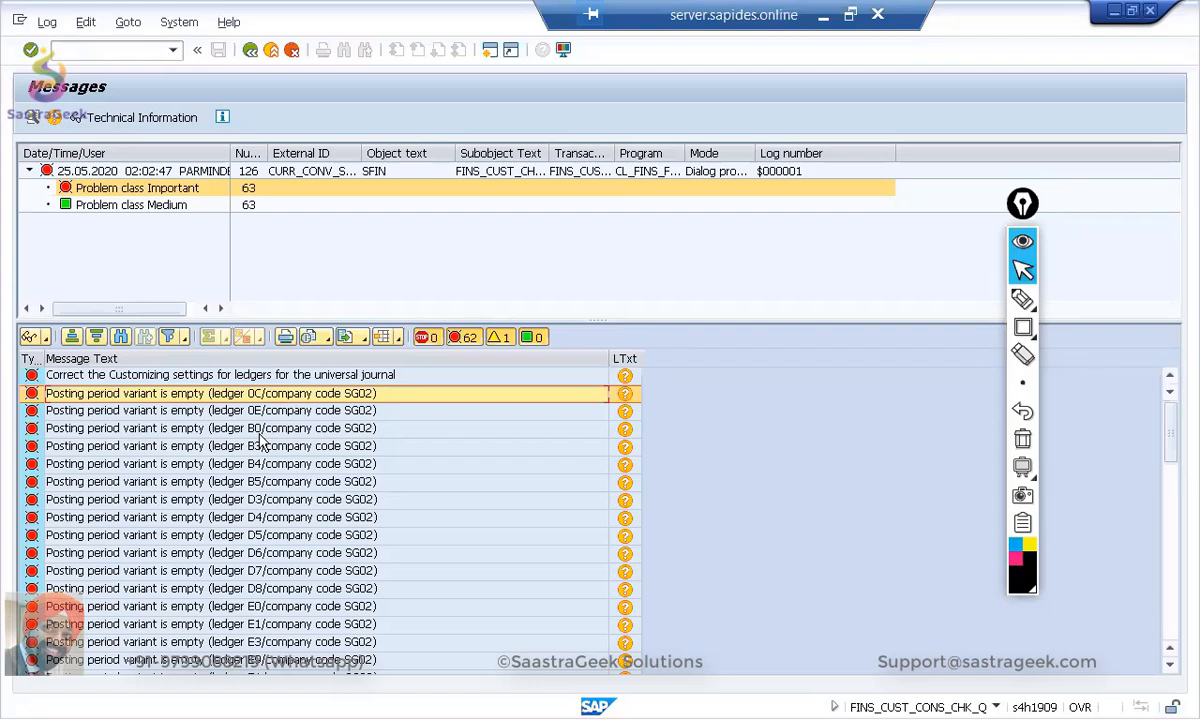
{"action": "left_click", "coordinate": [625, 394]}
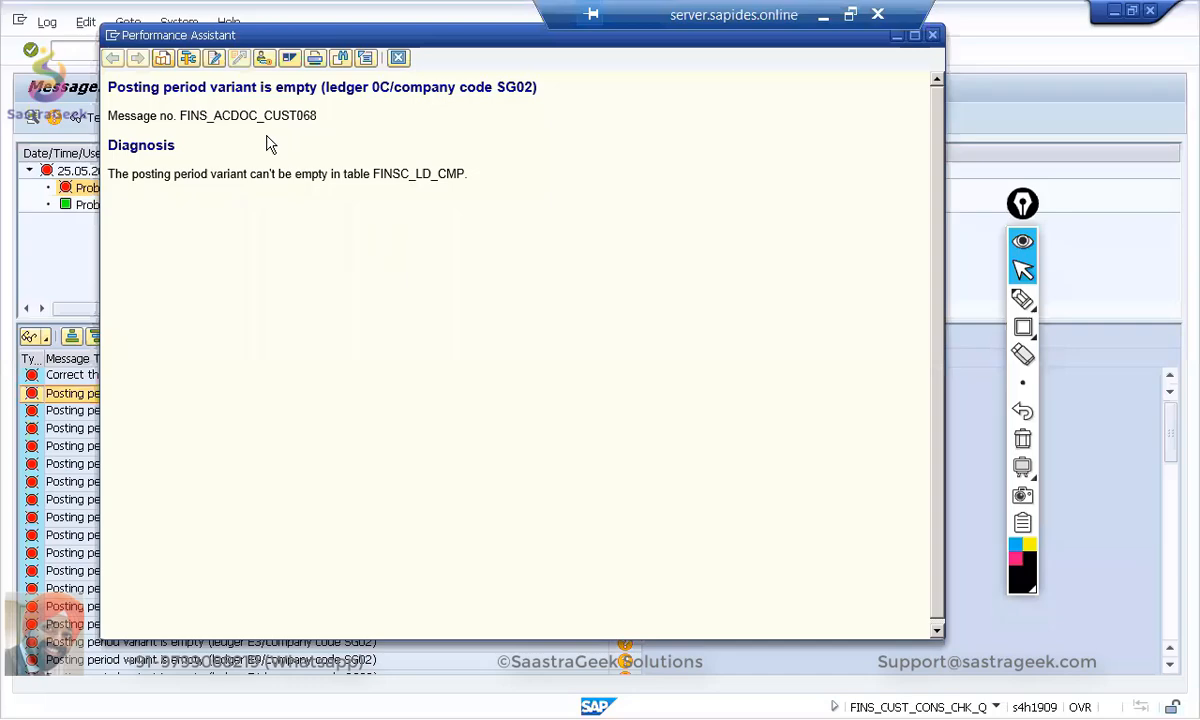
{"action": "left_click_drag", "start_coordinate": [374, 34], "coordinate": [432, 80]}
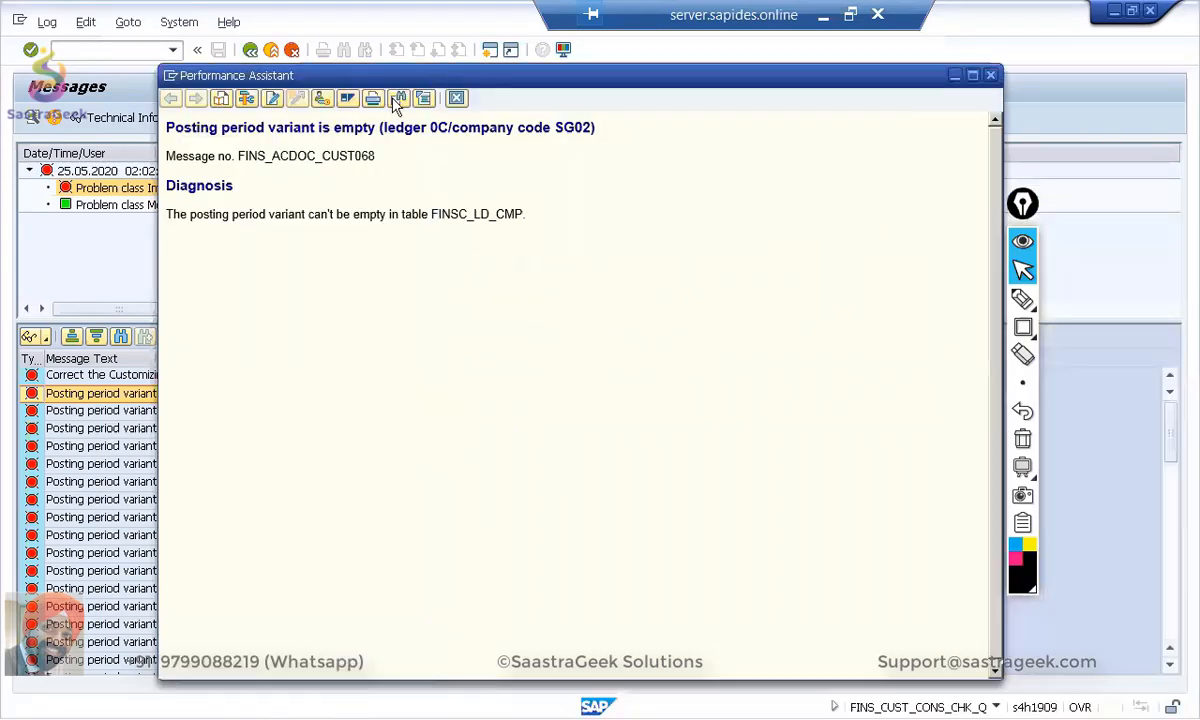
Step: Go from the message to Define Settings for Ledgers and Currency Types under Financial Accounting Global Settings (New), without specifying a project
{"action": "left_click", "coordinate": [322, 100]}
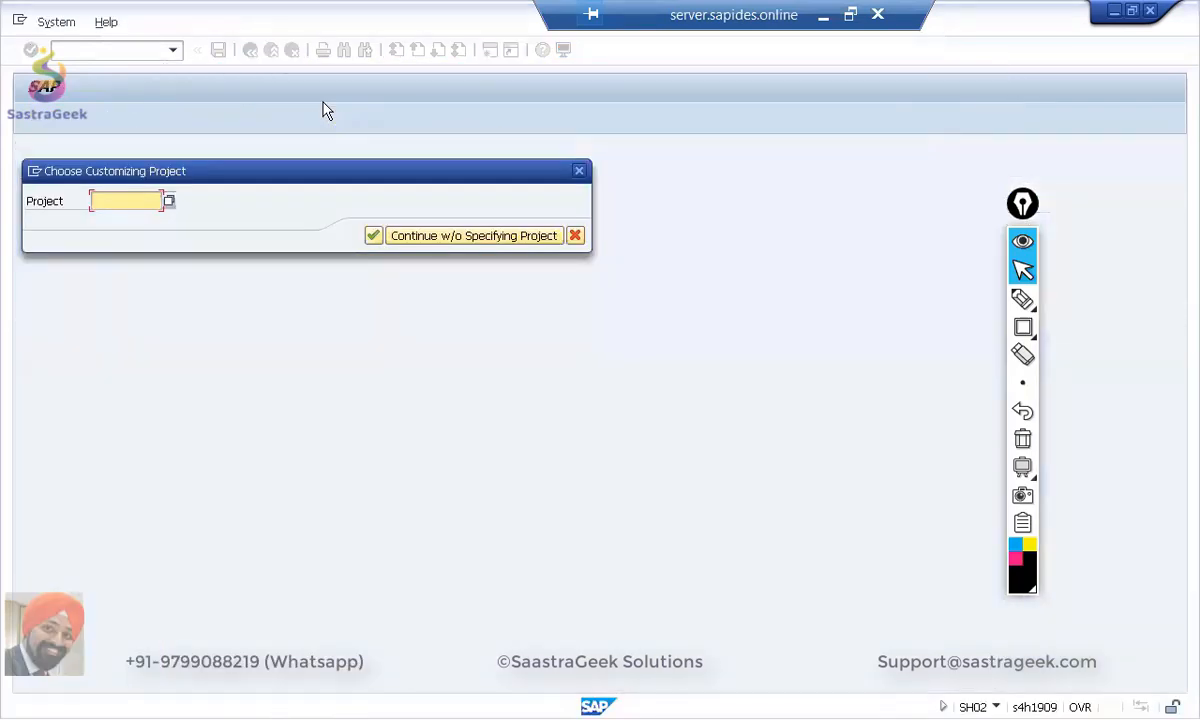
{"action": "left_click", "coordinate": [488, 236]}
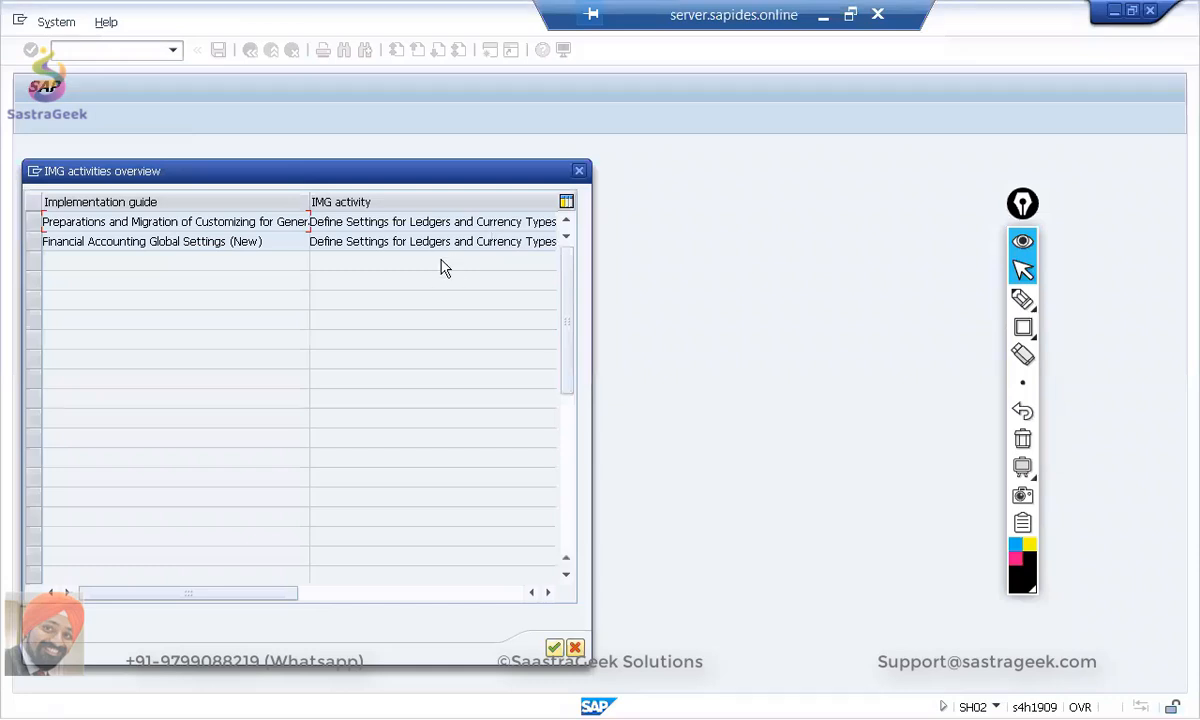
{"action": "double_click", "coordinate": [446, 244]}
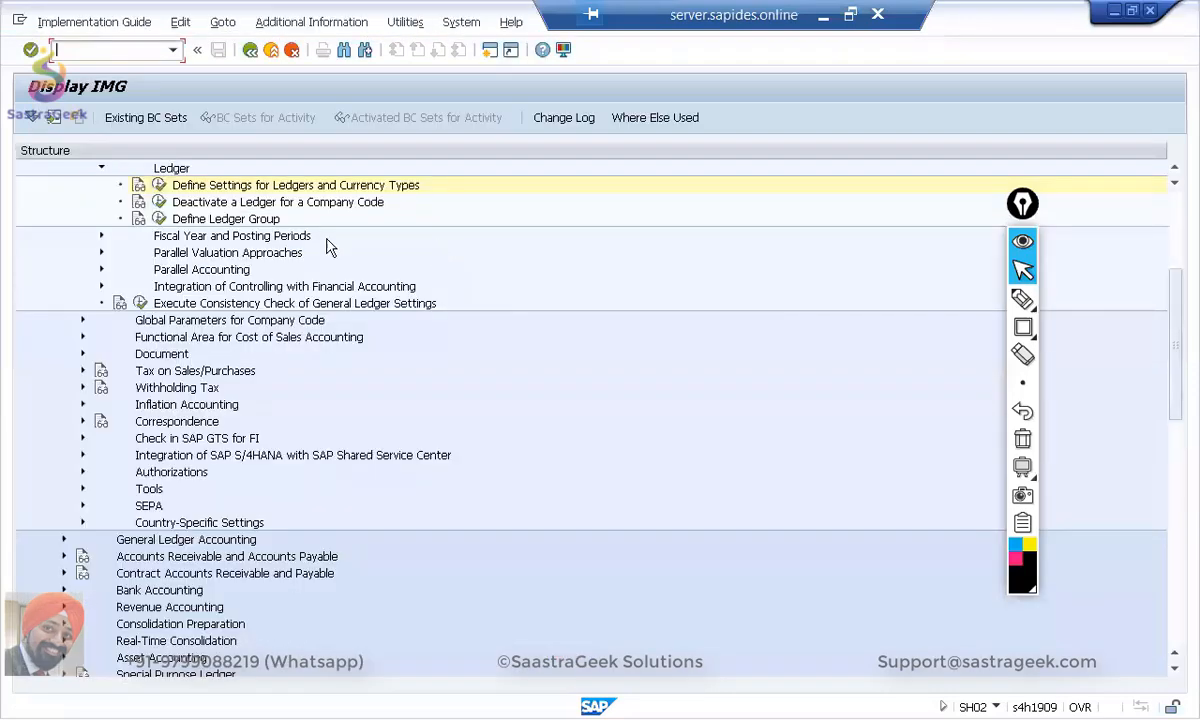
Step: Try to open Define Settings for Ledgers and Currency Types, copy the locking user's ID and decline displaying the locked data
{"action": "left_click", "coordinate": [159, 185]}
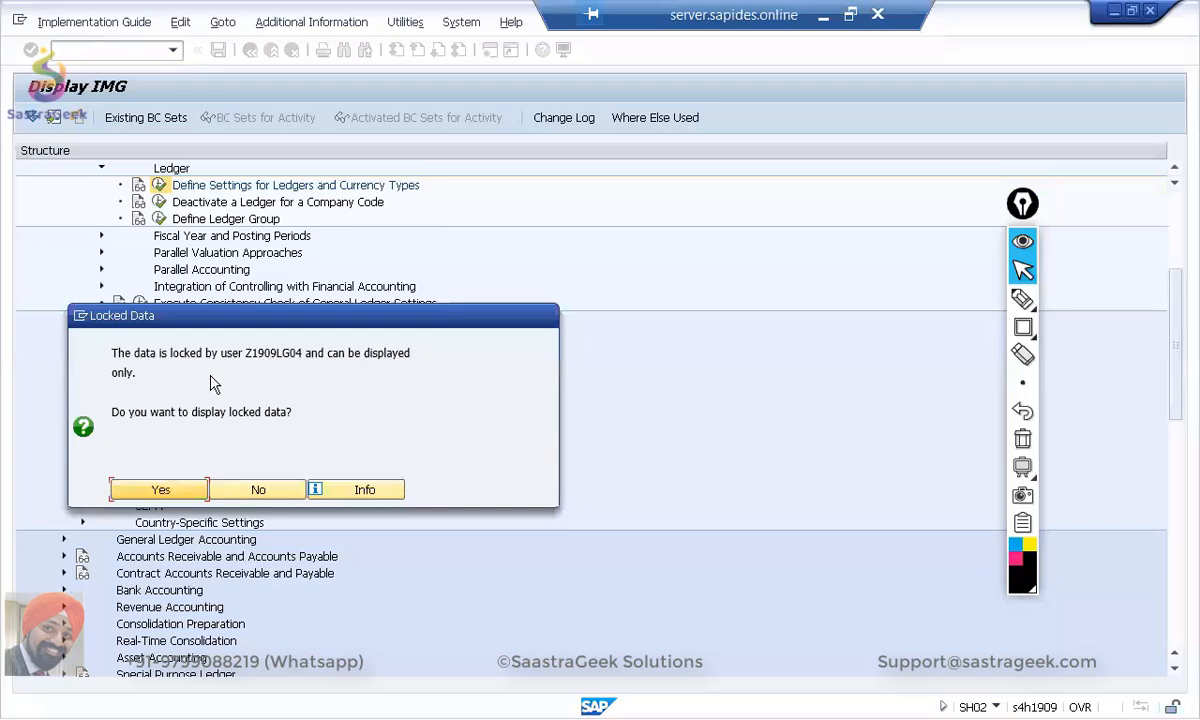
{"action": "left_click_drag", "start_coordinate": [245, 353], "coordinate": [303, 351]}
{"action": "key", "text": "ctrl+c"}
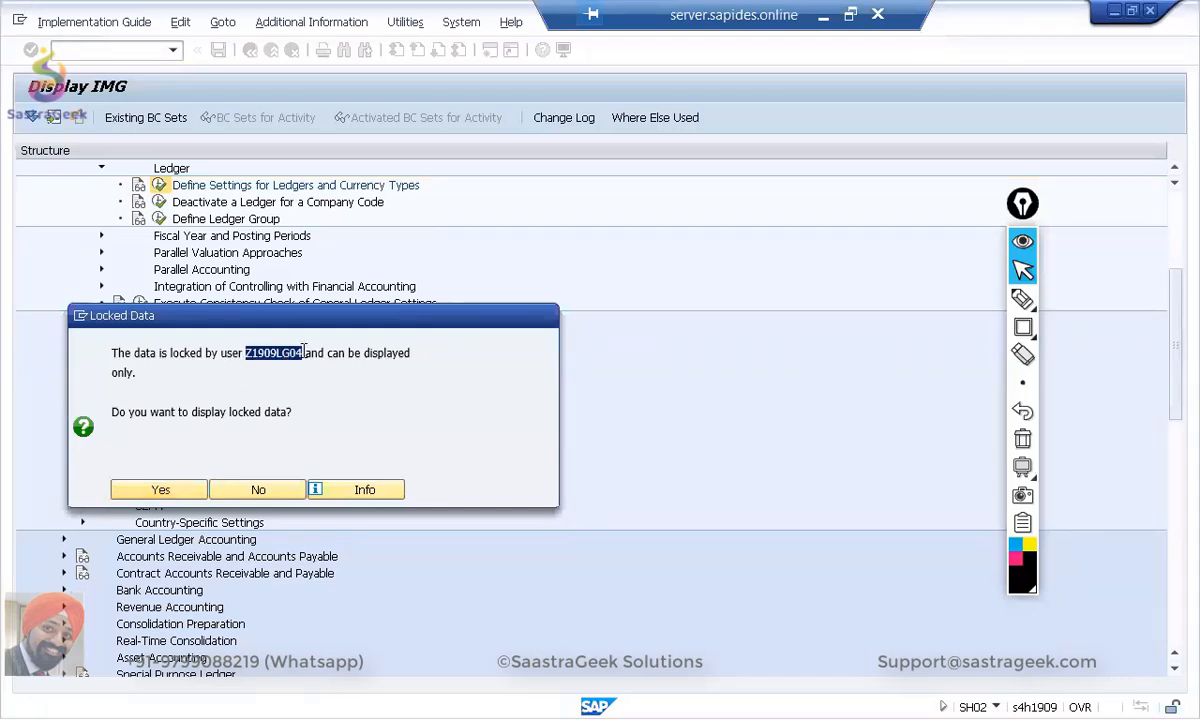
{"action": "left_click", "coordinate": [257, 492]}
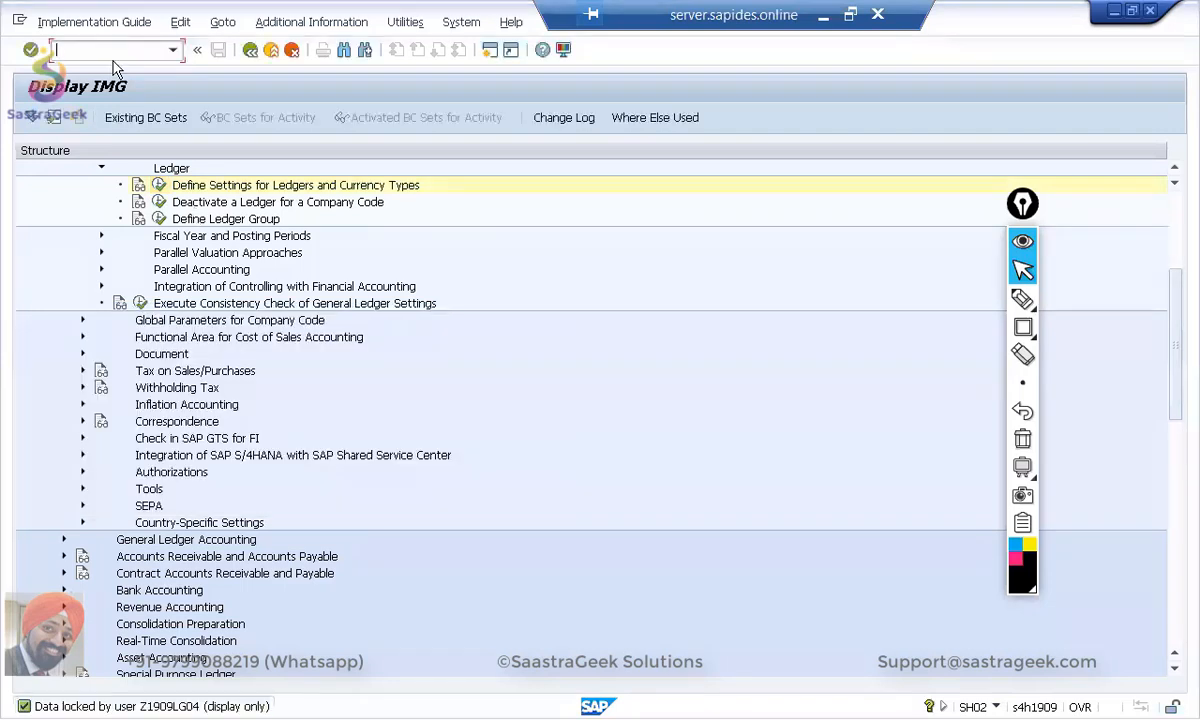
Step: Open transaction SM12 in a new session and list the lock entries held by the copied user ID
{"action": "type", "text": "/osm12"}
{"action": "key", "text": "Return"}
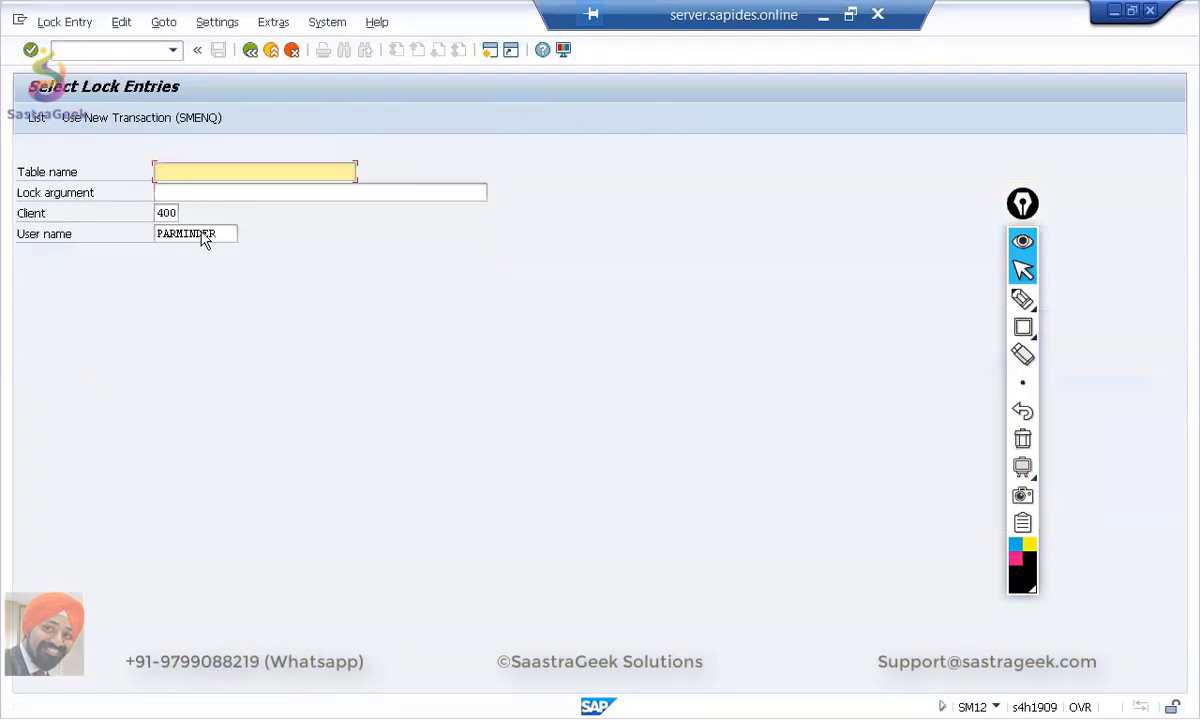
{"action": "left_click_drag", "start_coordinate": [218, 233], "coordinate": [158, 233]}
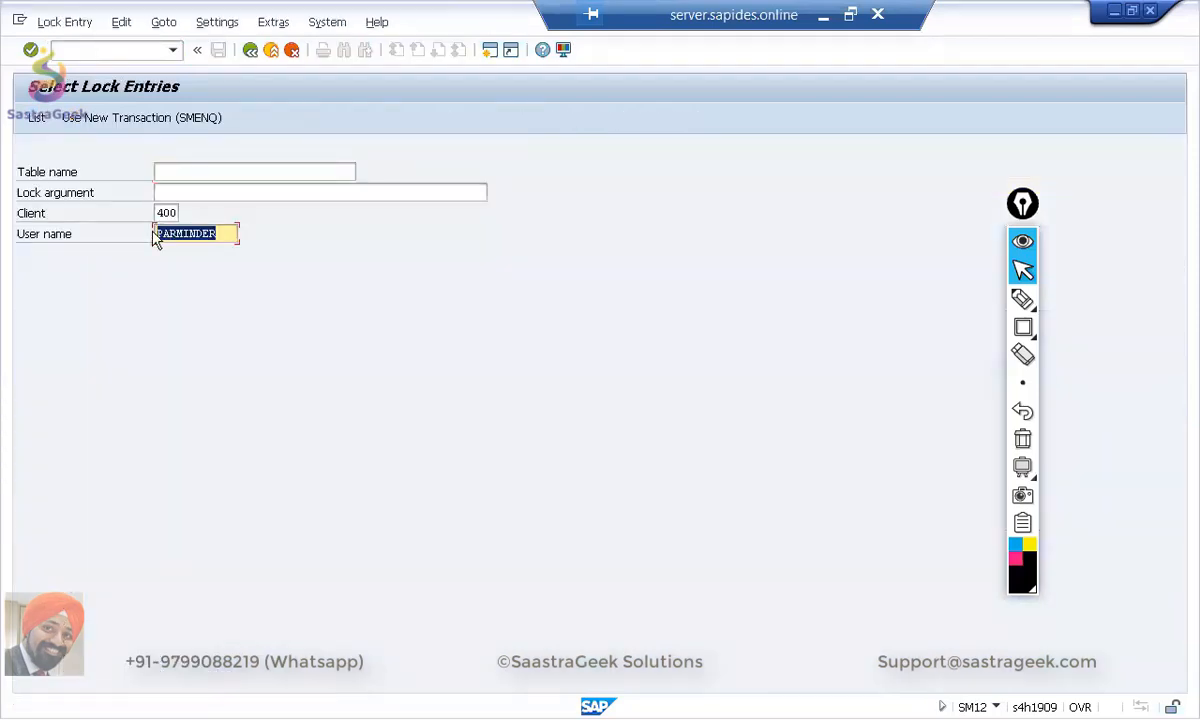
{"action": "key", "text": "ctrl+v"}
{"action": "key", "text": "Return"}
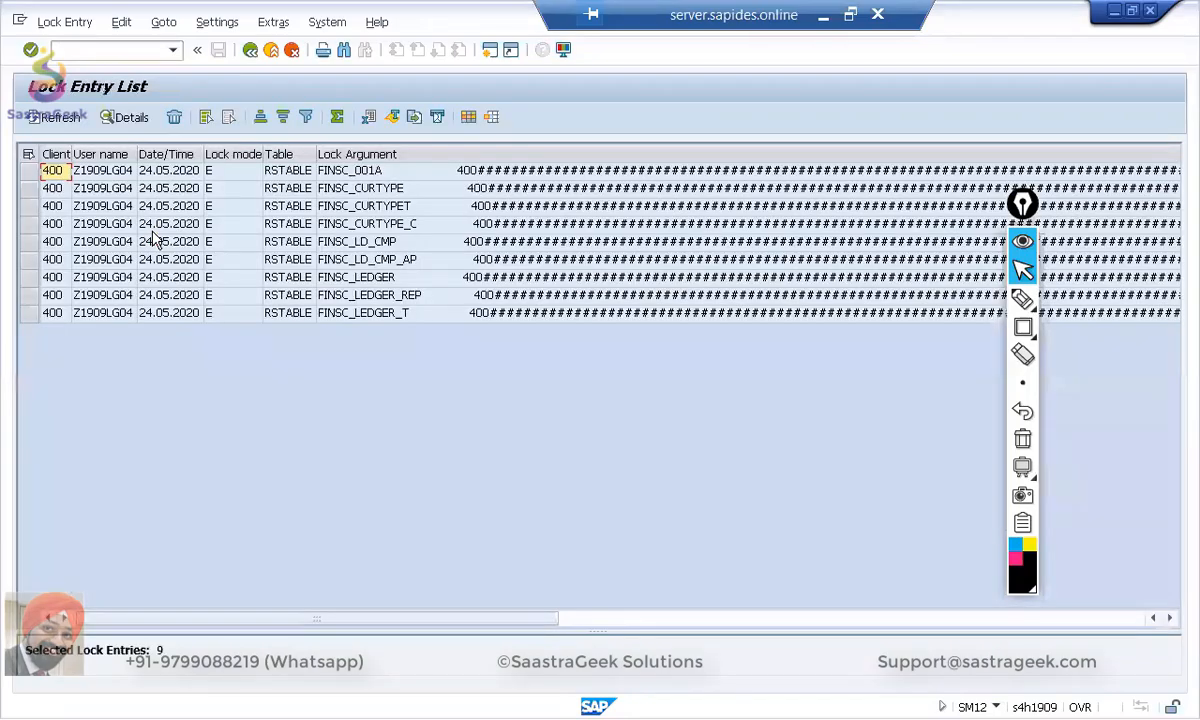
Step: Delete all of that user's lock entries and close the deletion information
{"action": "left_click", "coordinate": [31, 157]}
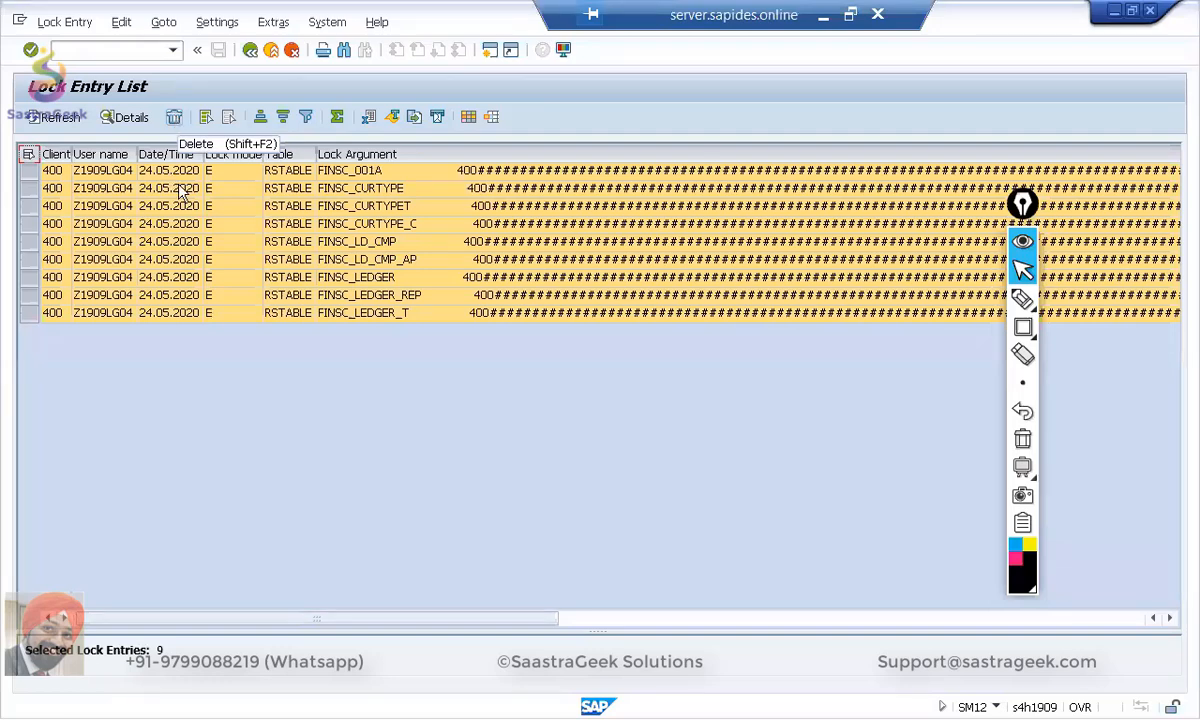
{"action": "left_click", "coordinate": [174, 119]}
{"action": "left_click", "coordinate": [252, 342]}
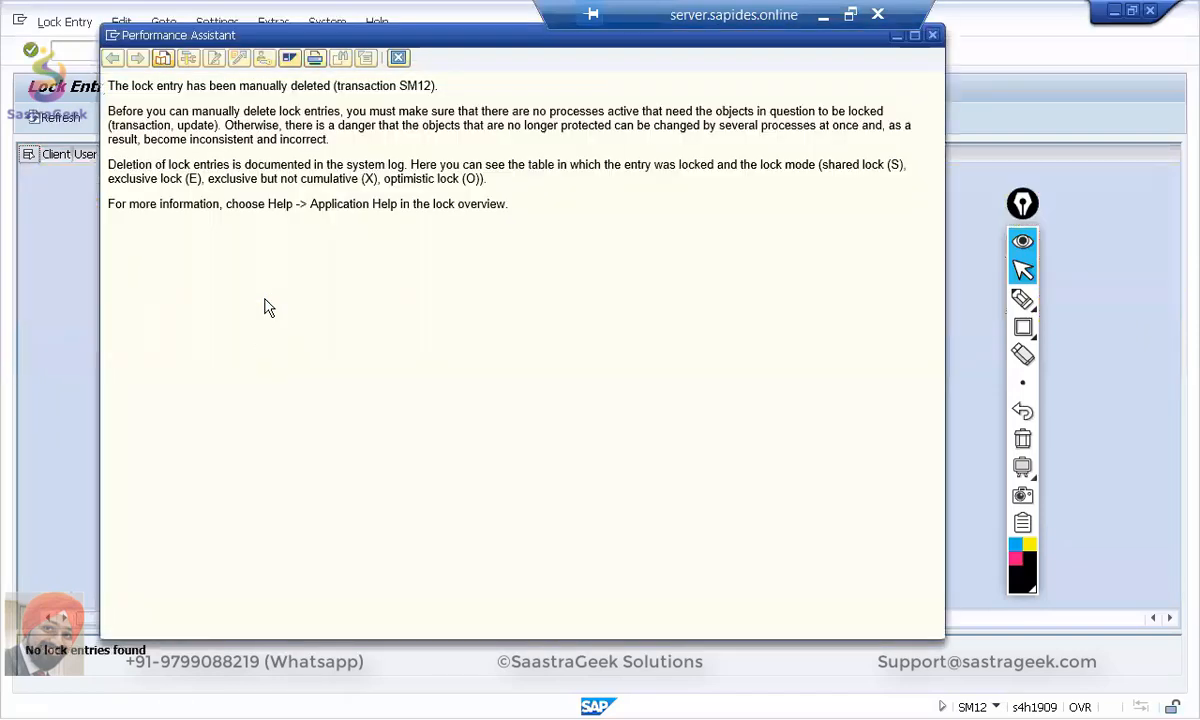
{"action": "left_click", "coordinate": [398, 58]}
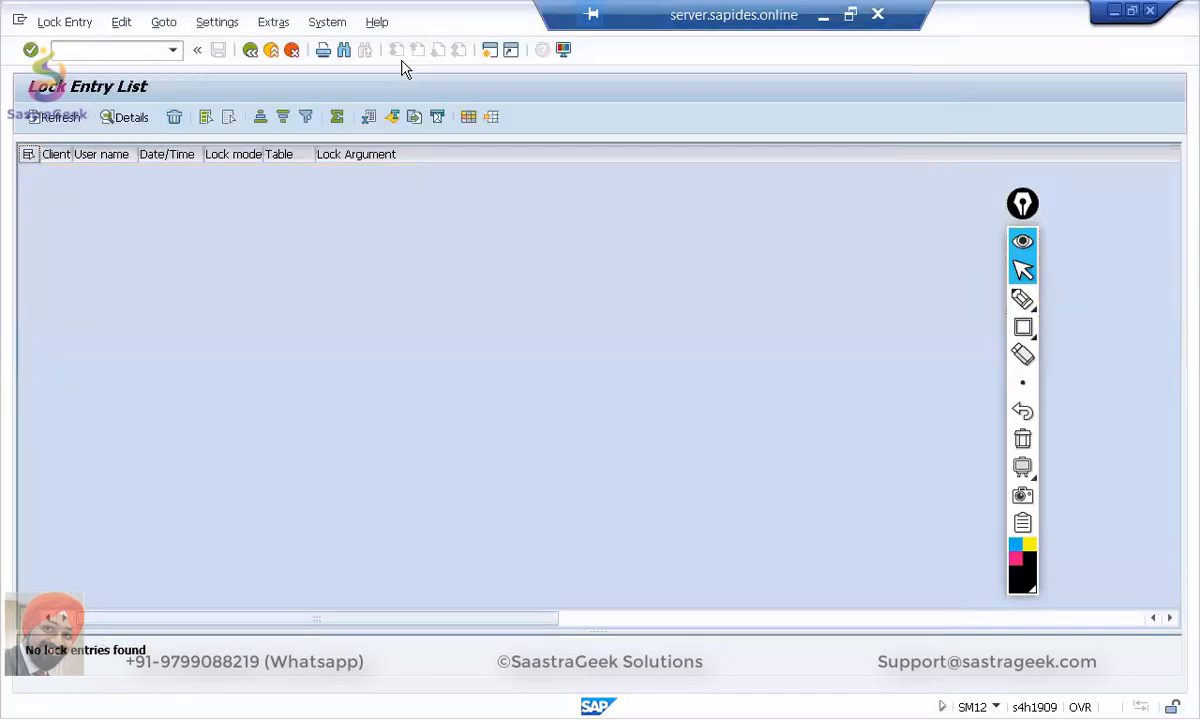
Step: Leave the lock entry list and selection, and reopen Define Settings for Ledgers and Currency Types in the IMG
{"action": "left_click", "coordinate": [250, 50]}
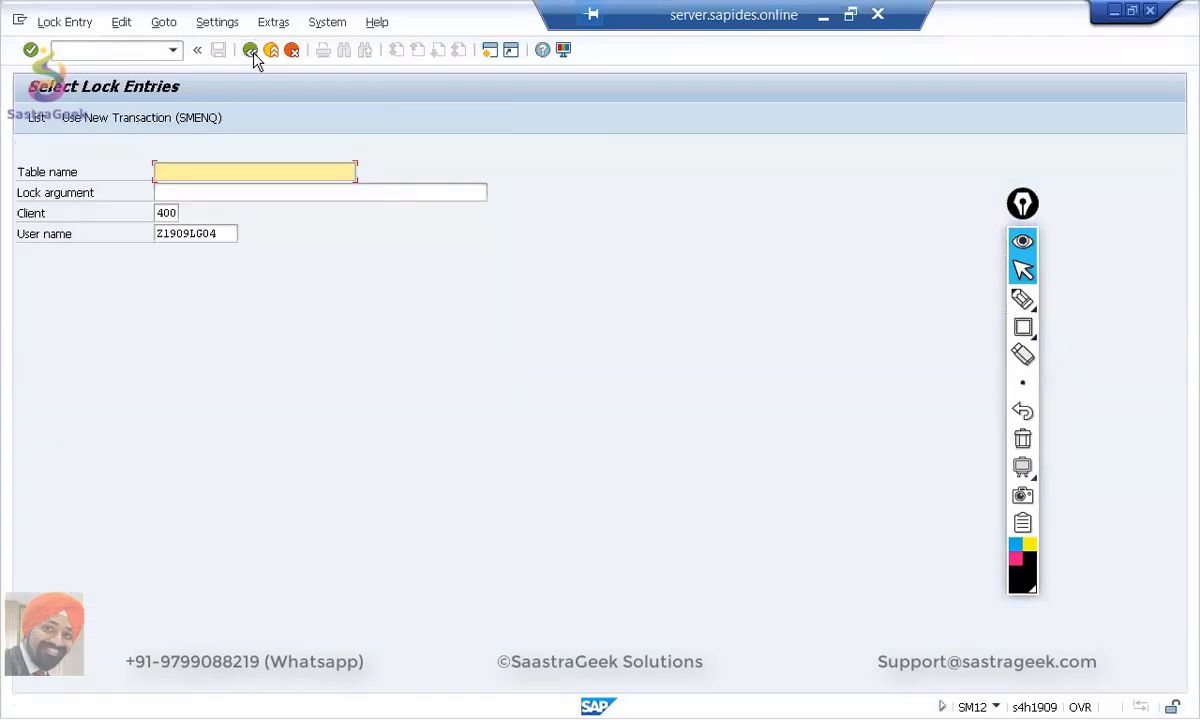
{"action": "left_click", "coordinate": [251, 51]}
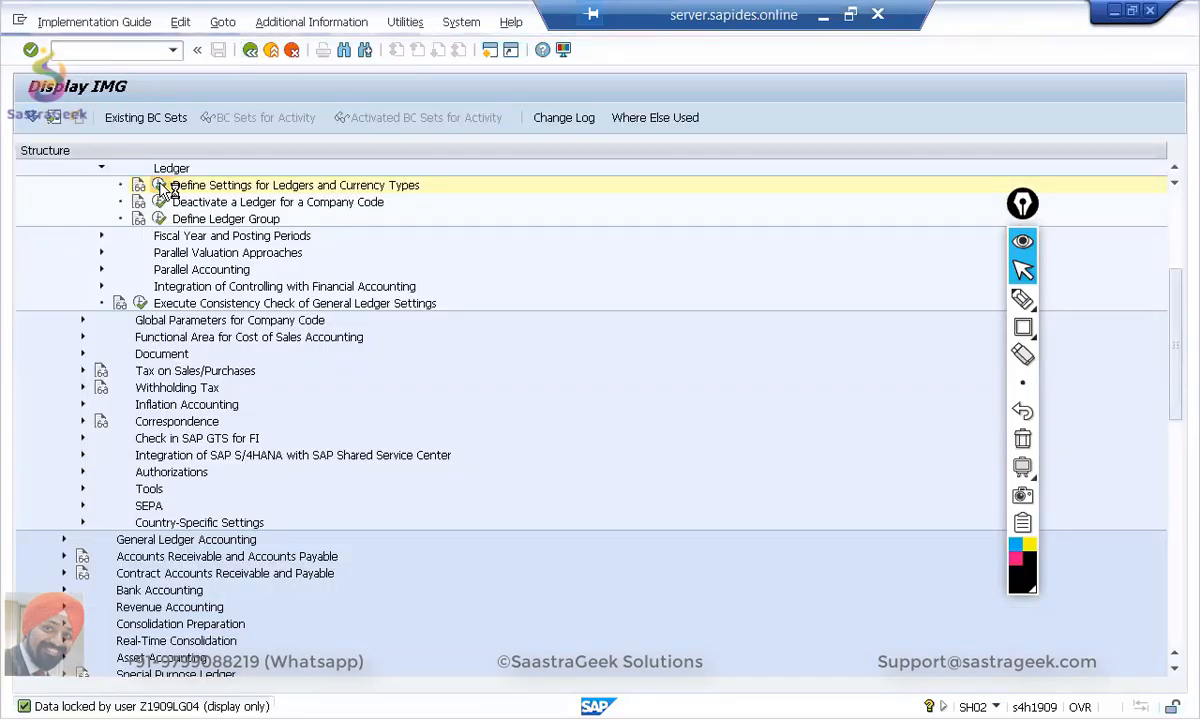
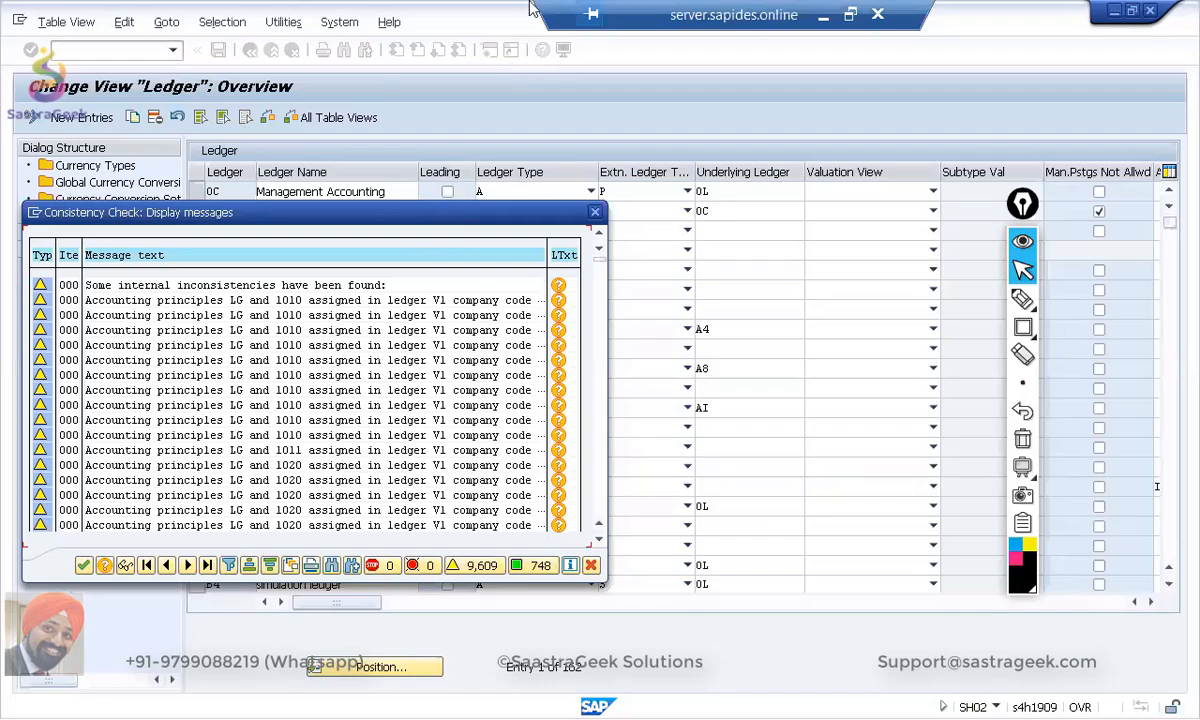
Step: Look through the open SAP sessions and switch to the Enter G/L Account Document session for company code SG02
{"action": "key", "text": "alt+Tab"}
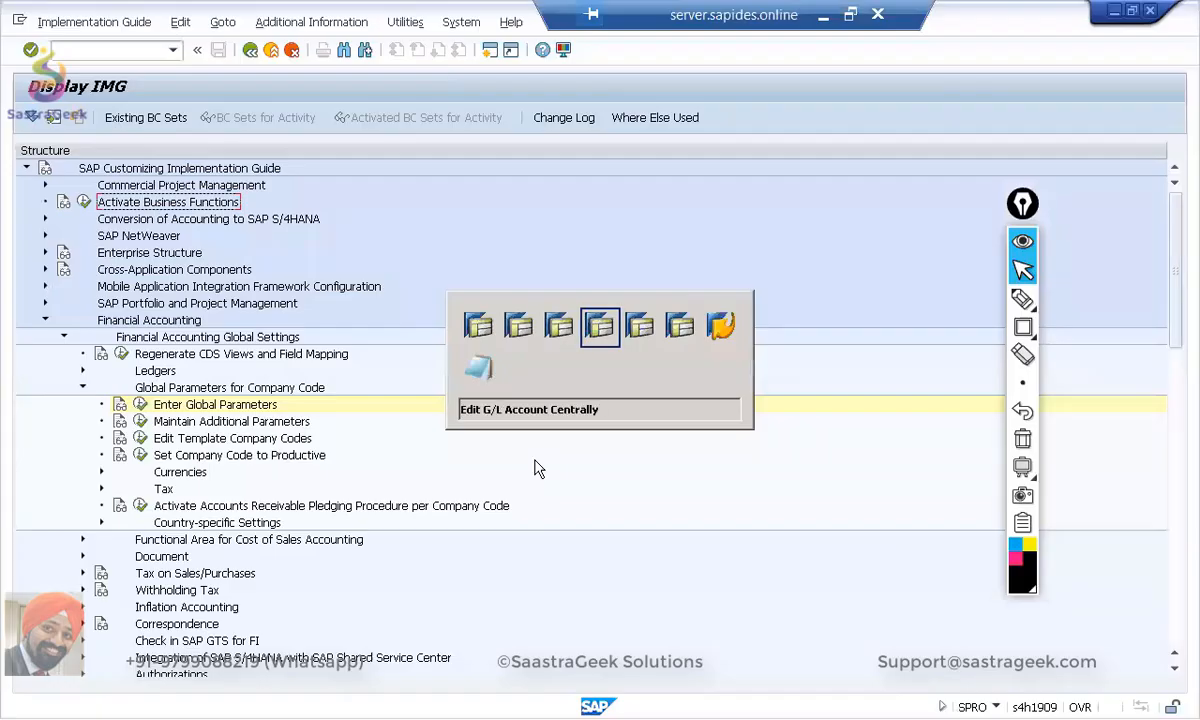
{"action": "key", "text": "alt+Tab"}
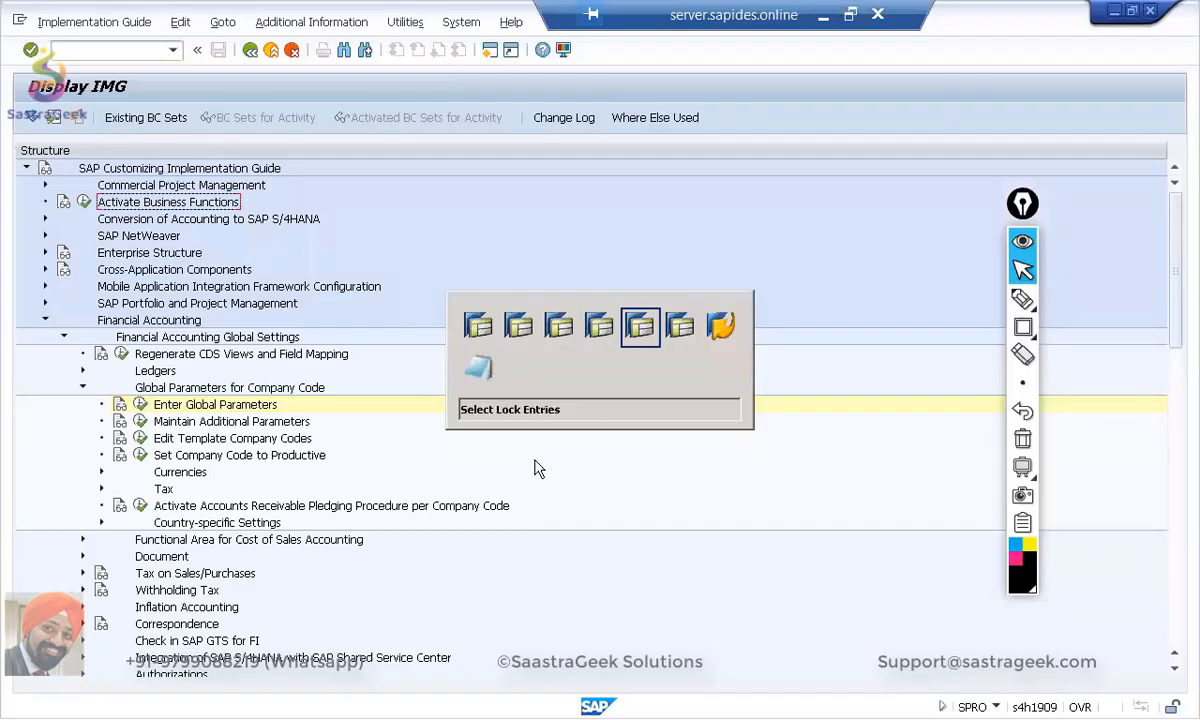
{"action": "key", "text": "alt+Tab"}
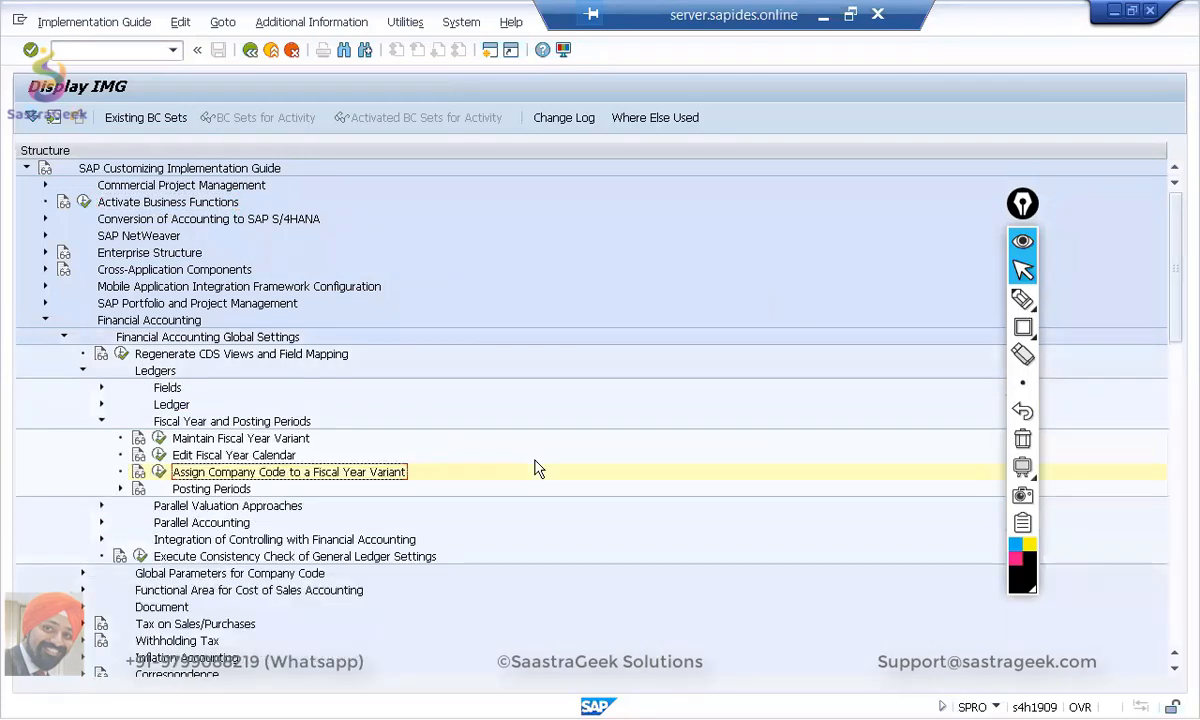
{"action": "mouse_move", "coordinate": [486, 706]}
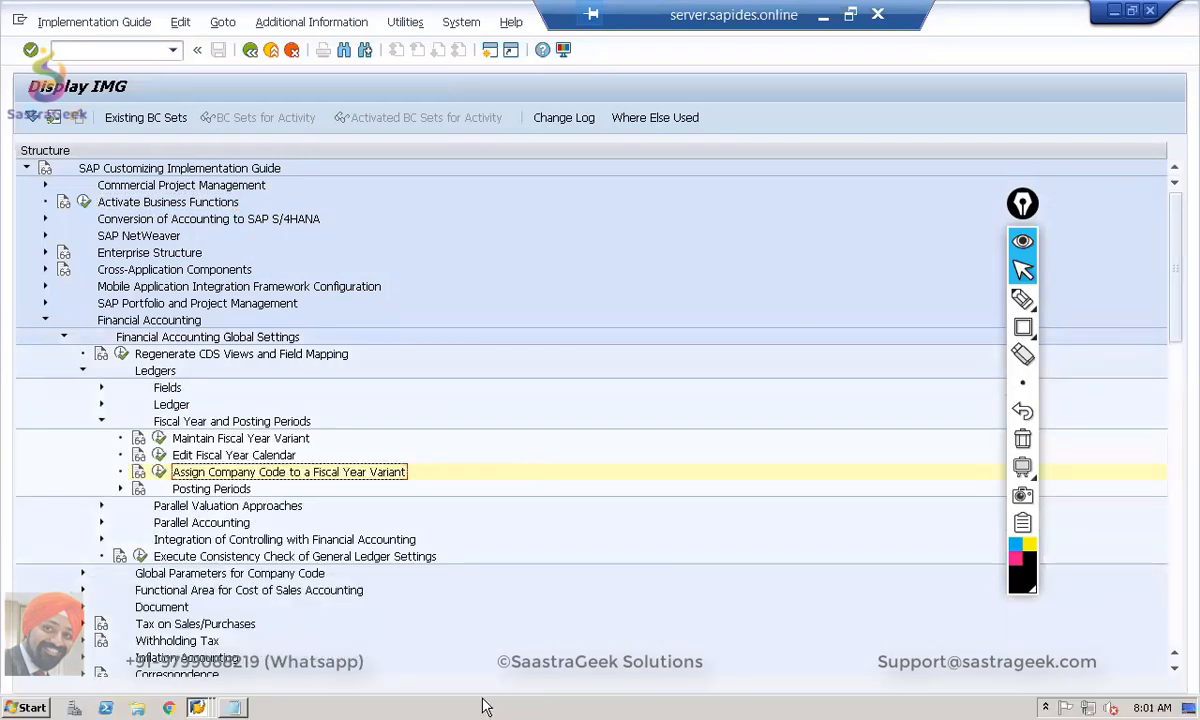
{"action": "left_click", "coordinate": [197, 708]}
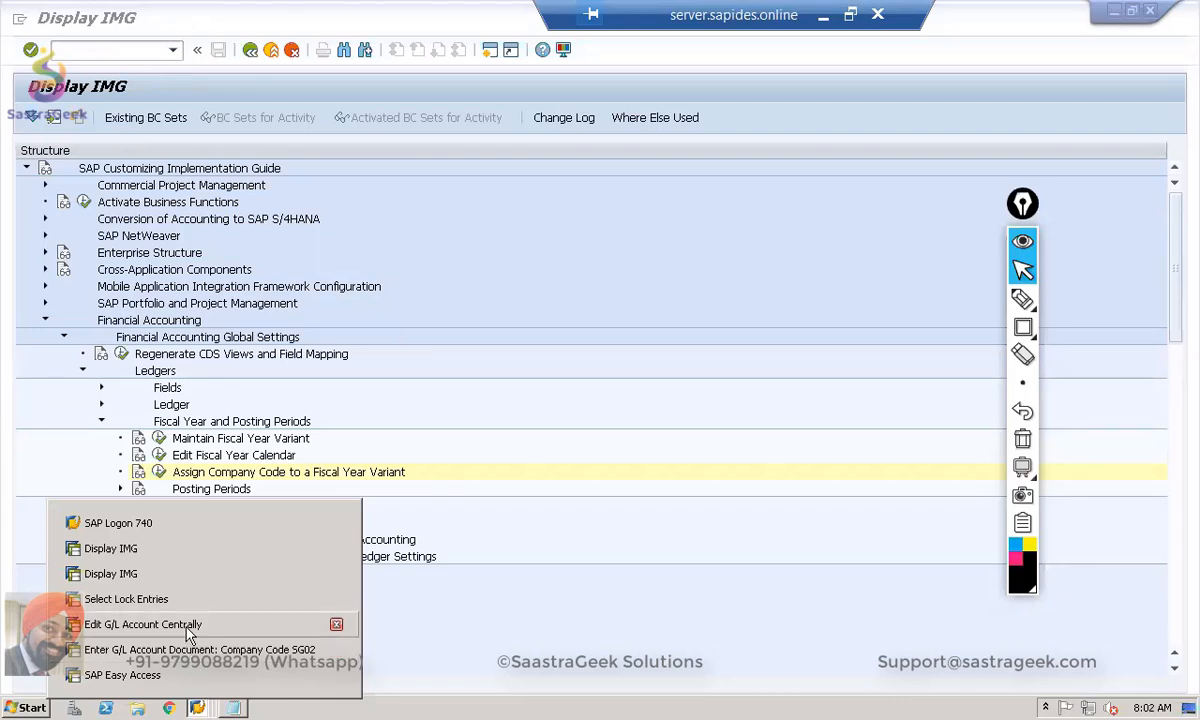
{"action": "left_click", "coordinate": [168, 550]}
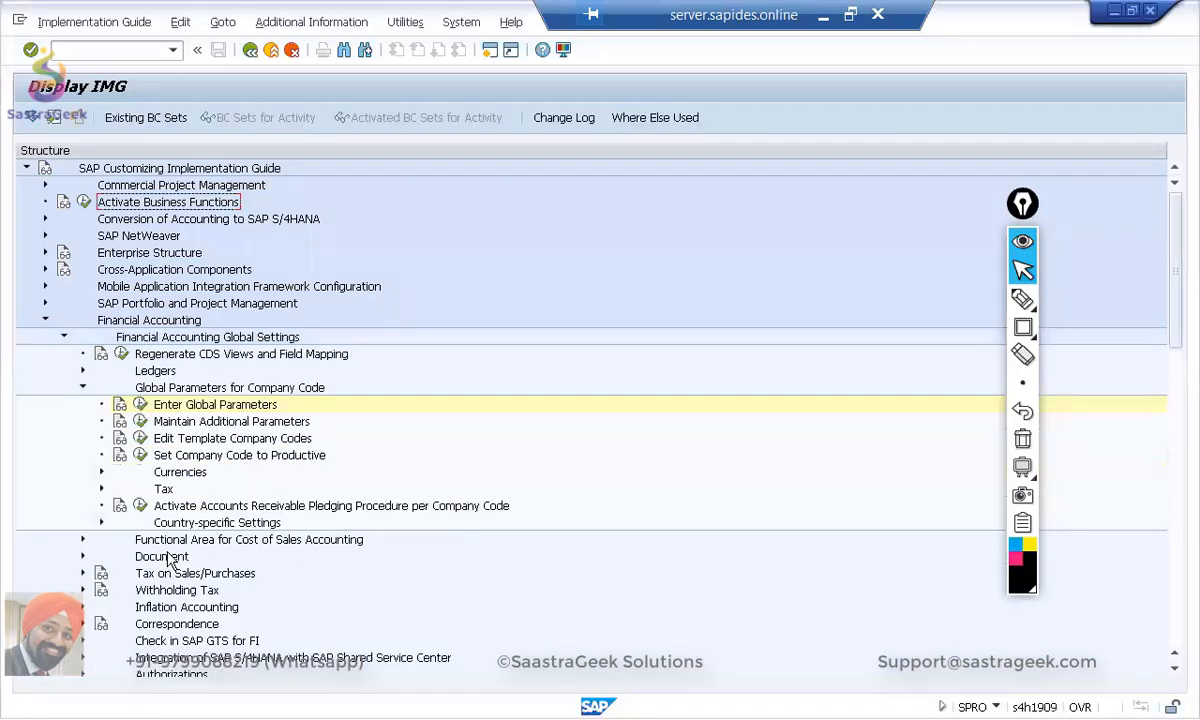
{"action": "left_click", "coordinate": [197, 708]}
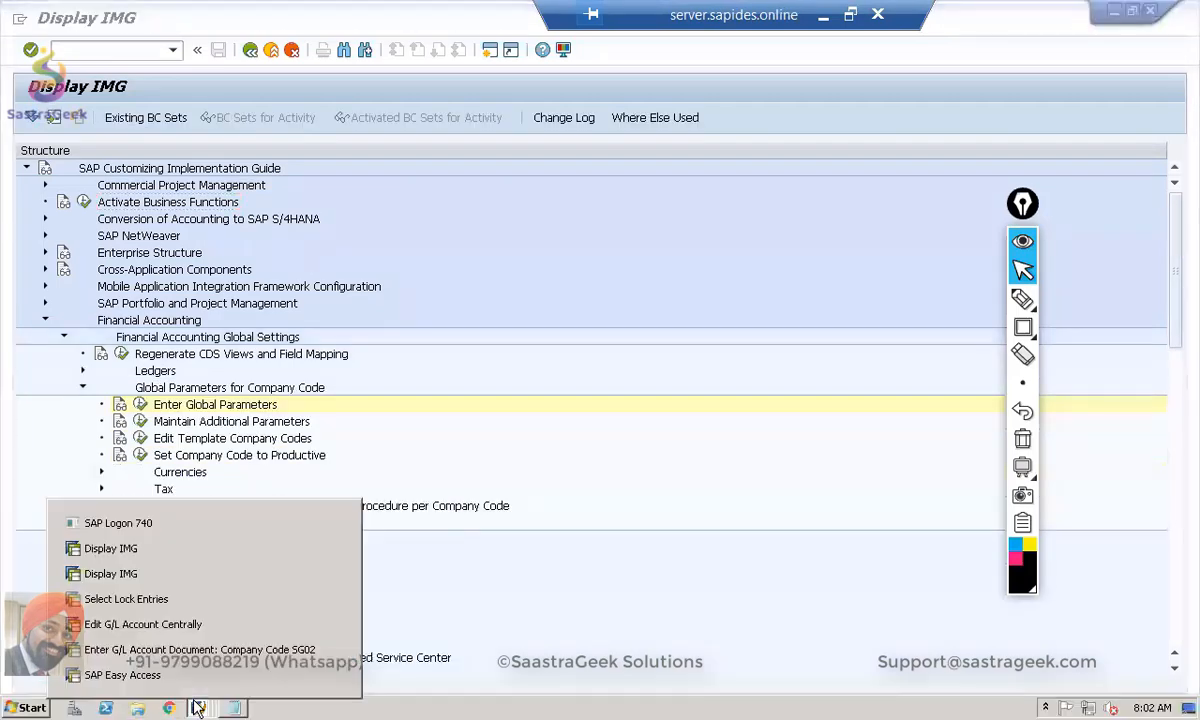
{"action": "left_click", "coordinate": [160, 575]}
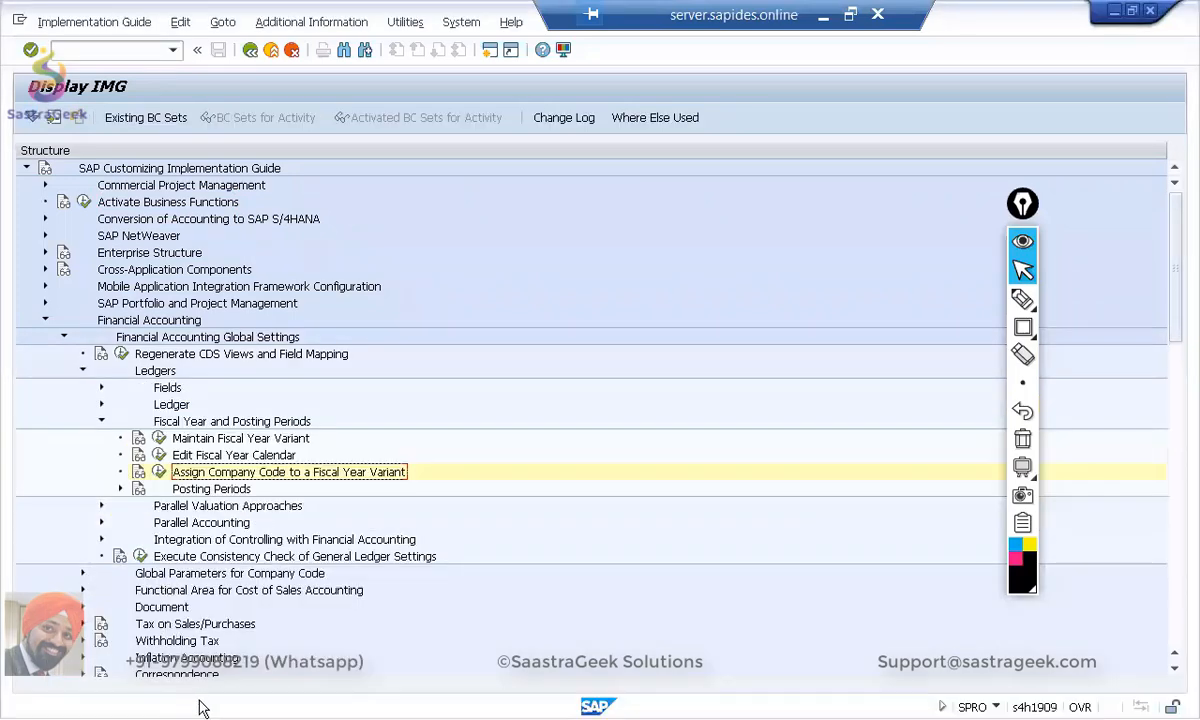
{"action": "left_click", "coordinate": [200, 708]}
{"action": "left_click", "coordinate": [202, 708]}
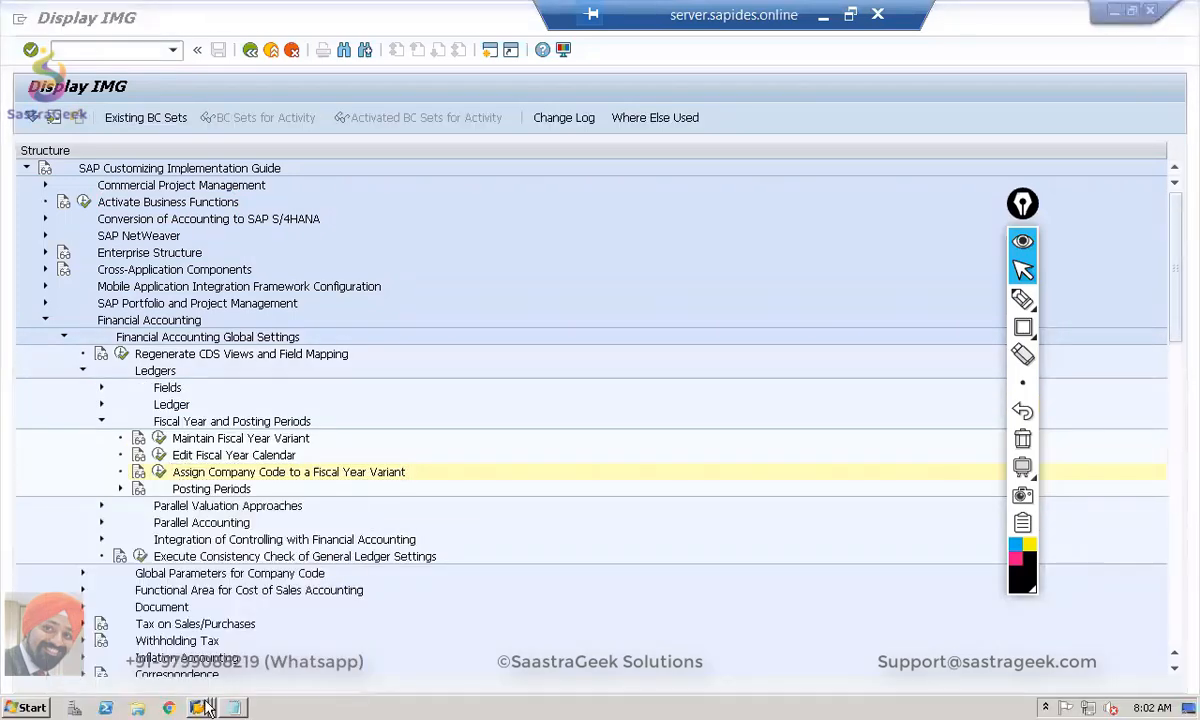
{"action": "left_click", "coordinate": [200, 708]}
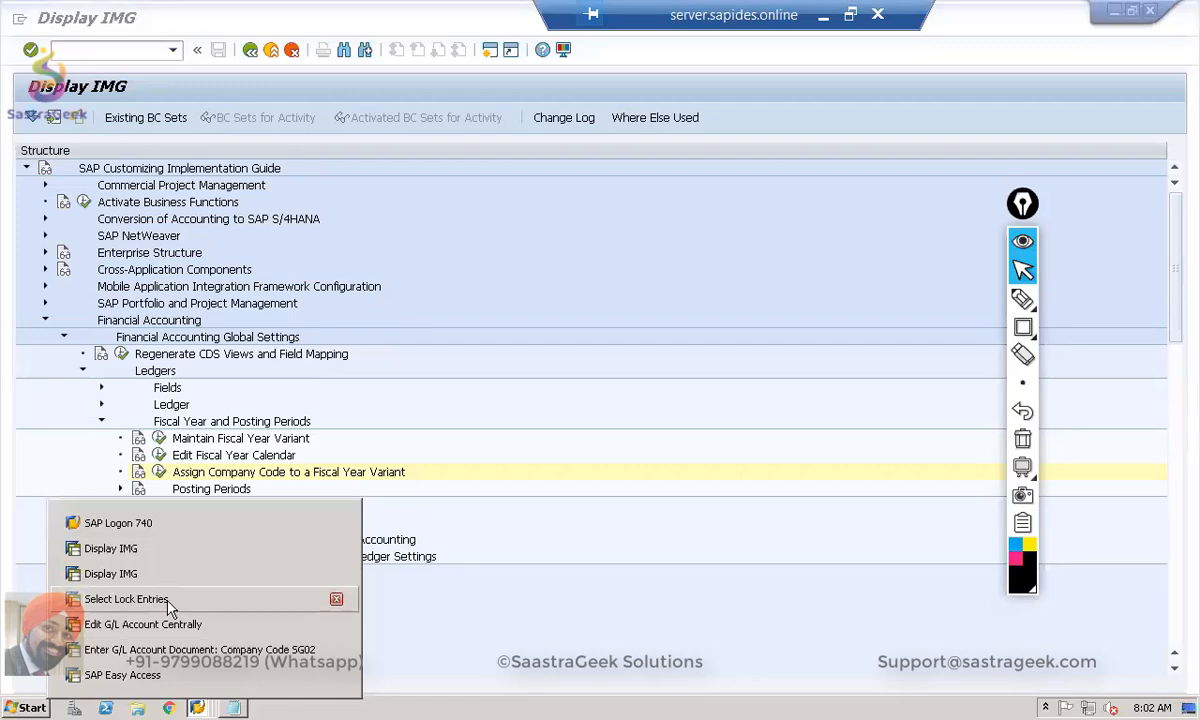
{"action": "left_click", "coordinate": [126, 599]}
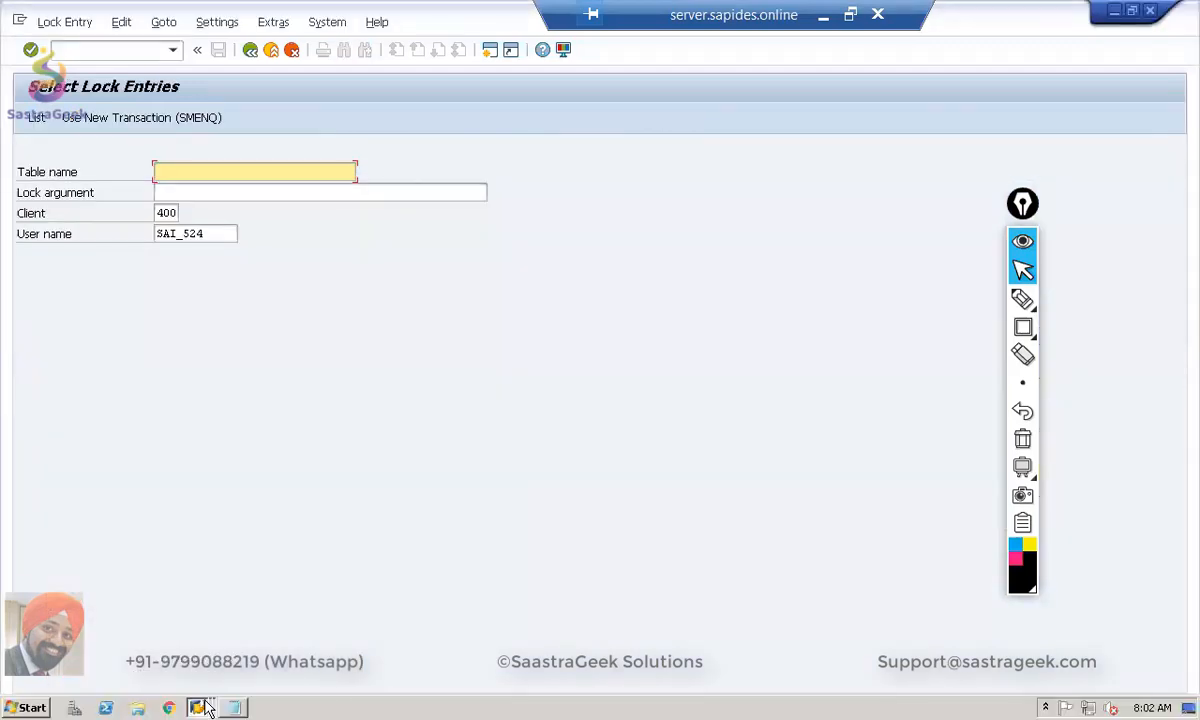
{"action": "left_click", "coordinate": [202, 708]}
{"action": "left_click", "coordinate": [186, 622]}
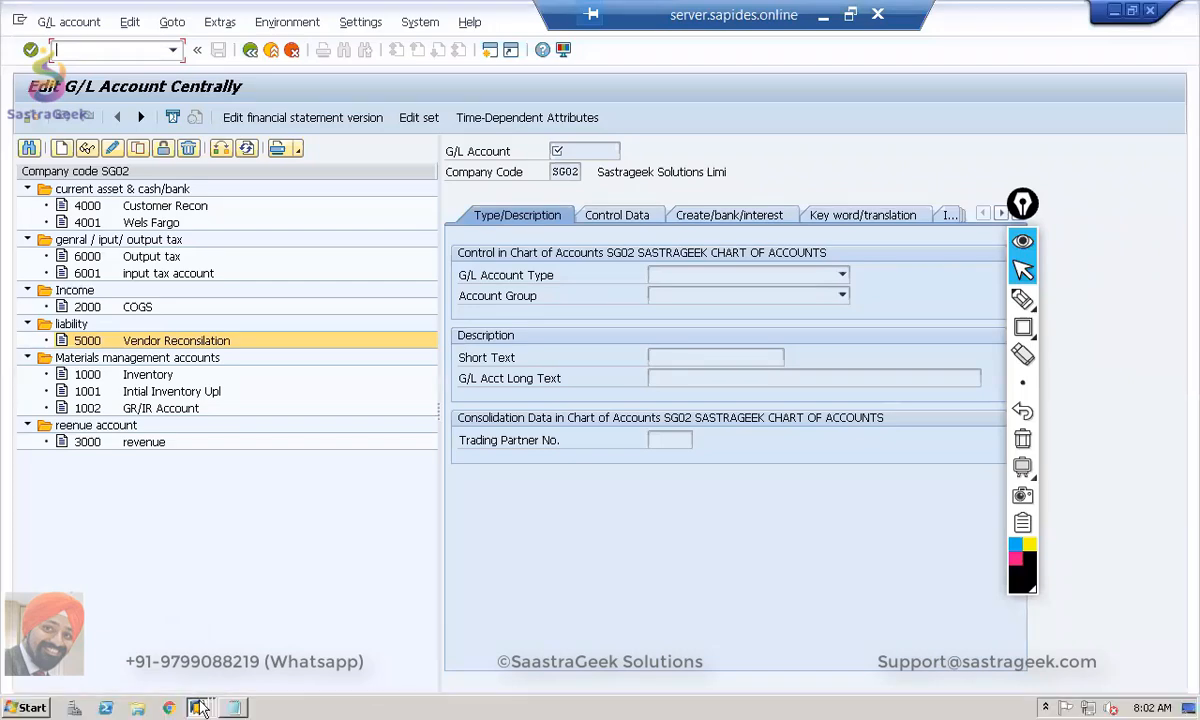
{"action": "left_click", "coordinate": [197, 708]}
{"action": "left_click", "coordinate": [190, 649]}
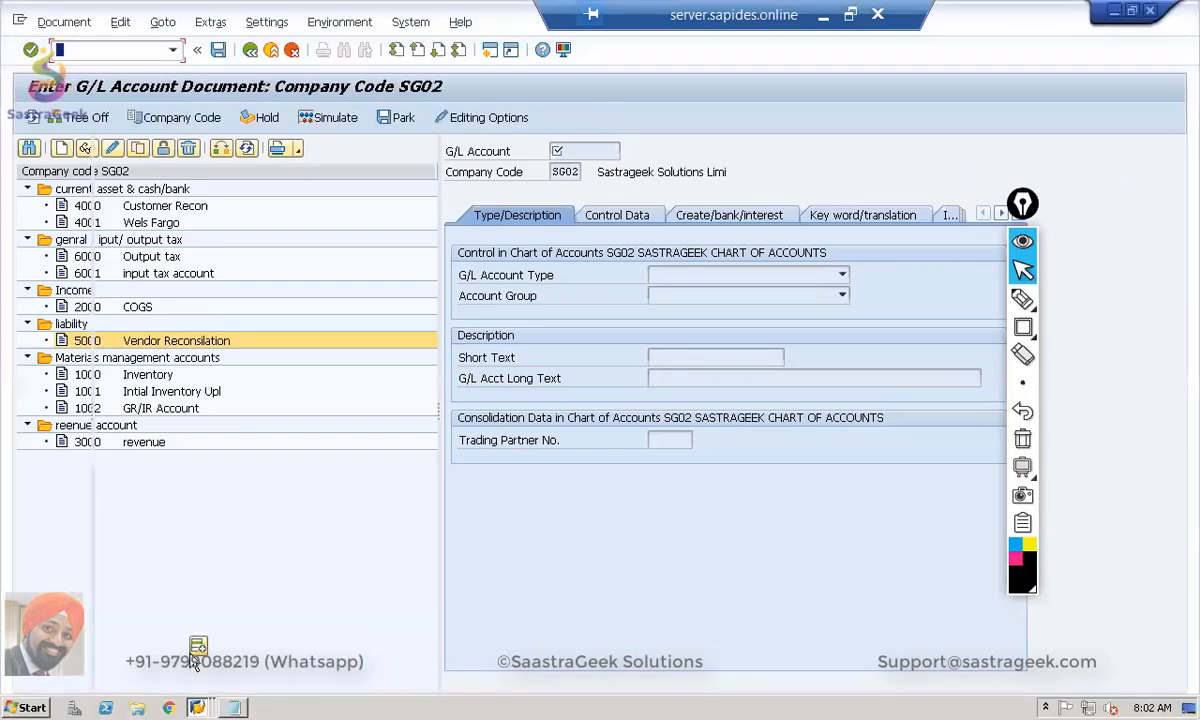
{"action": "left_click", "coordinate": [197, 708]}
{"action": "left_click", "coordinate": [195, 676]}
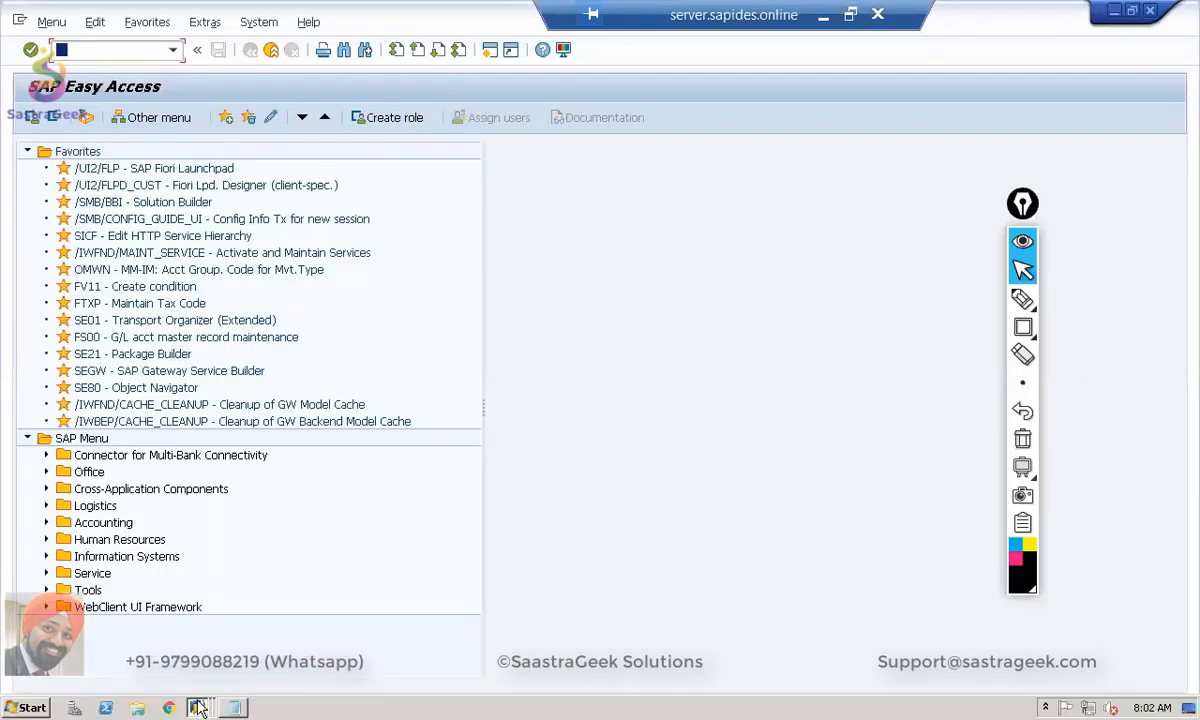
{"action": "left_click", "coordinate": [197, 708]}
{"action": "left_click", "coordinate": [195, 649]}
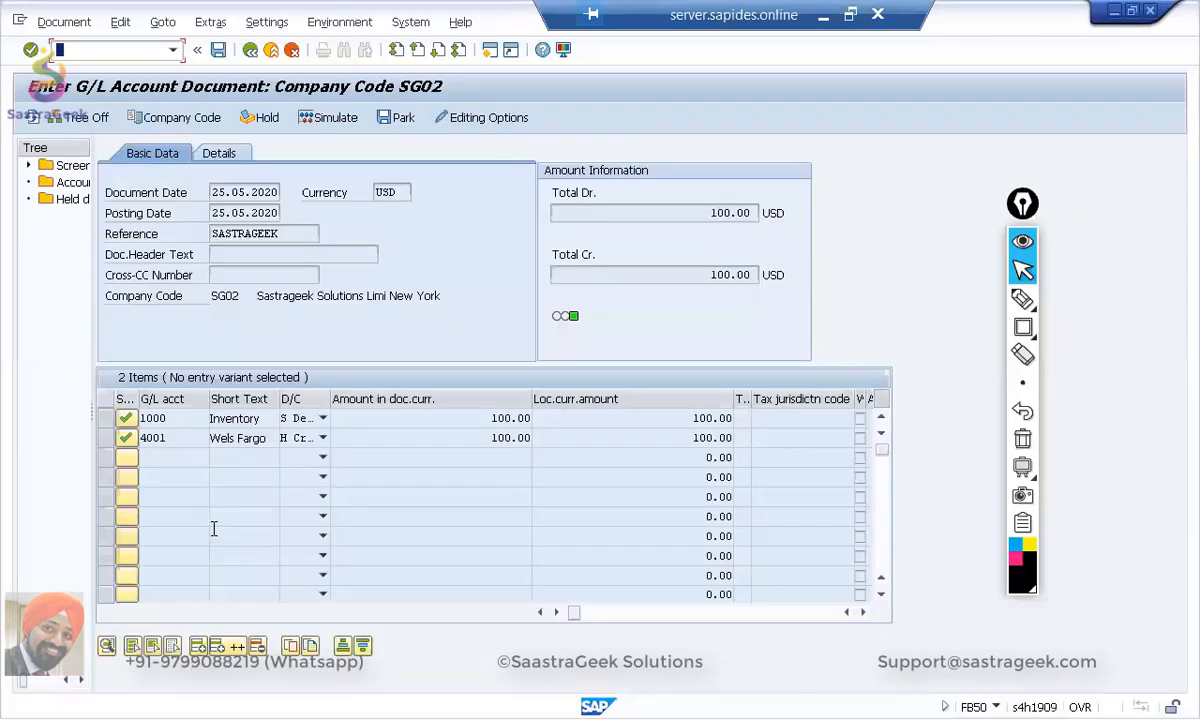
Step: Try to post the G/L document and run the check FINS_CUST_CONS_CHK_P from the error's long text
{"action": "key", "text": "ctrl+s"}
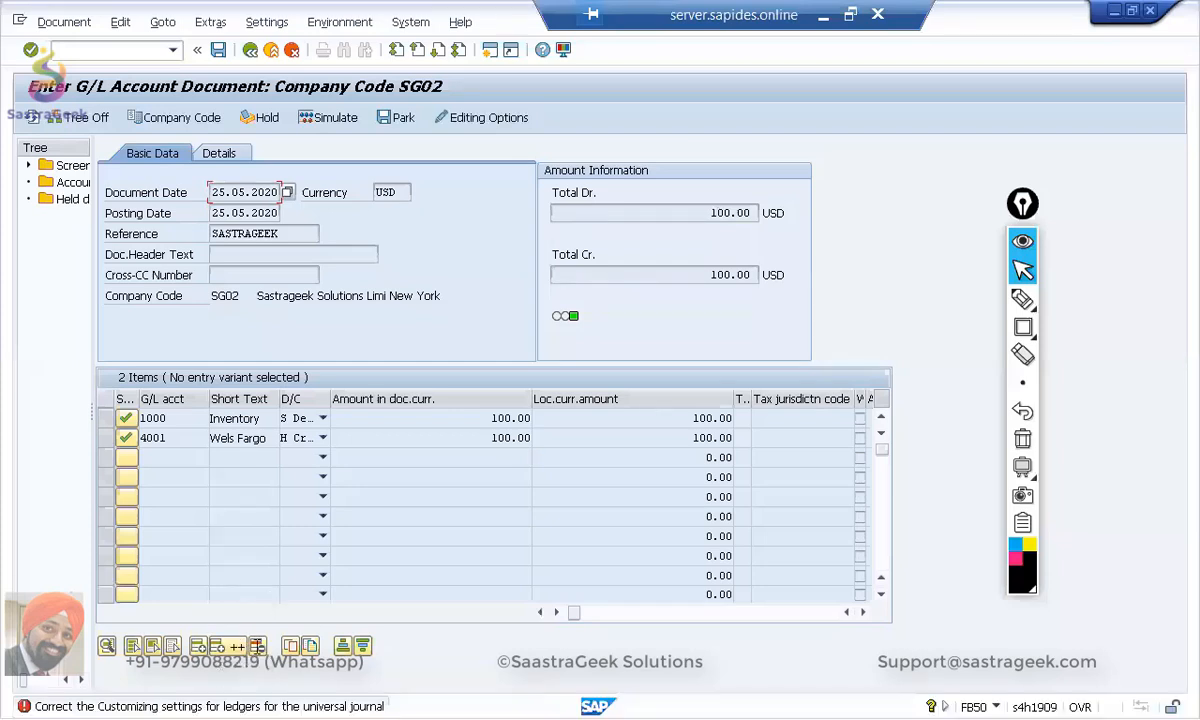
{"action": "left_click", "coordinate": [262, 707]}
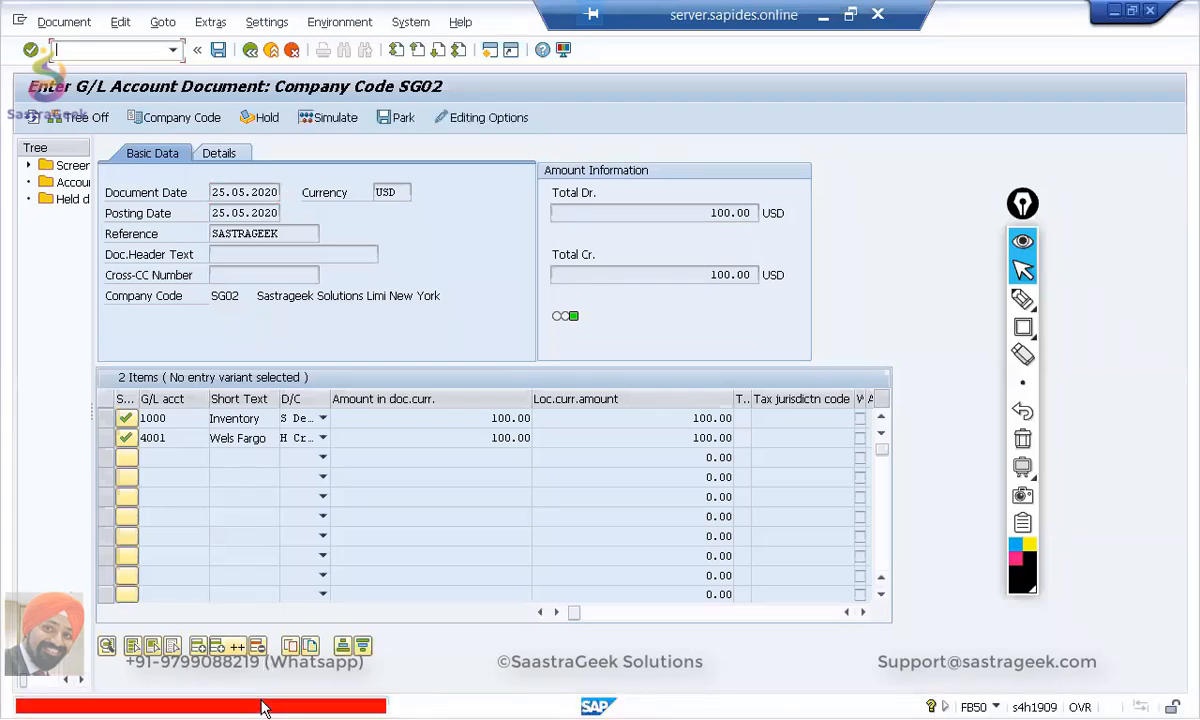
{"action": "left_click", "coordinate": [262, 707]}
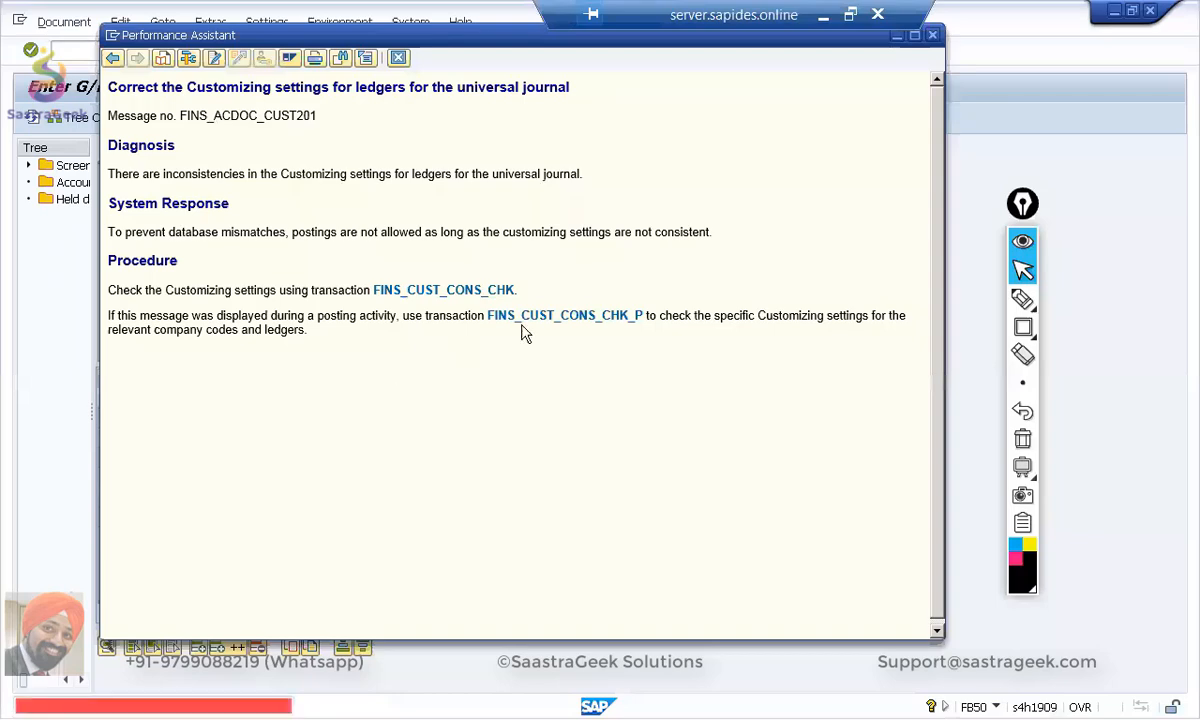
{"action": "left_click", "coordinate": [533, 318]}
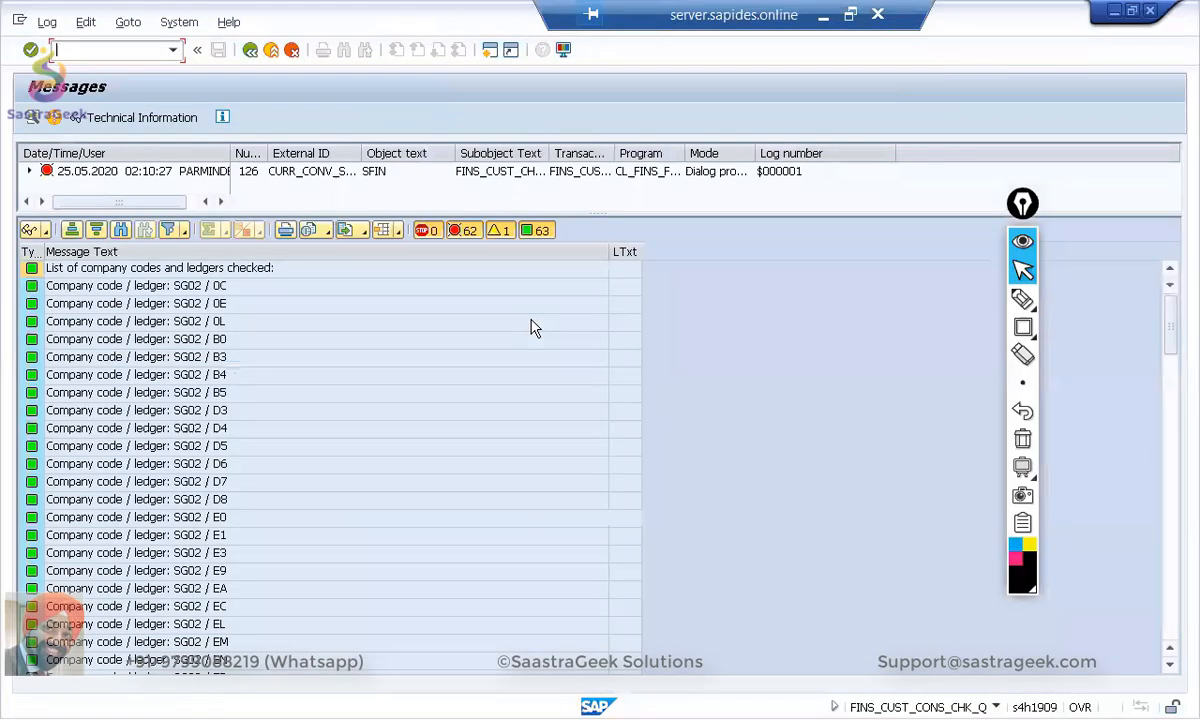
Step: Expand the consistency check log and list only the messages of problem class Important
{"action": "left_click", "coordinate": [30, 172]}
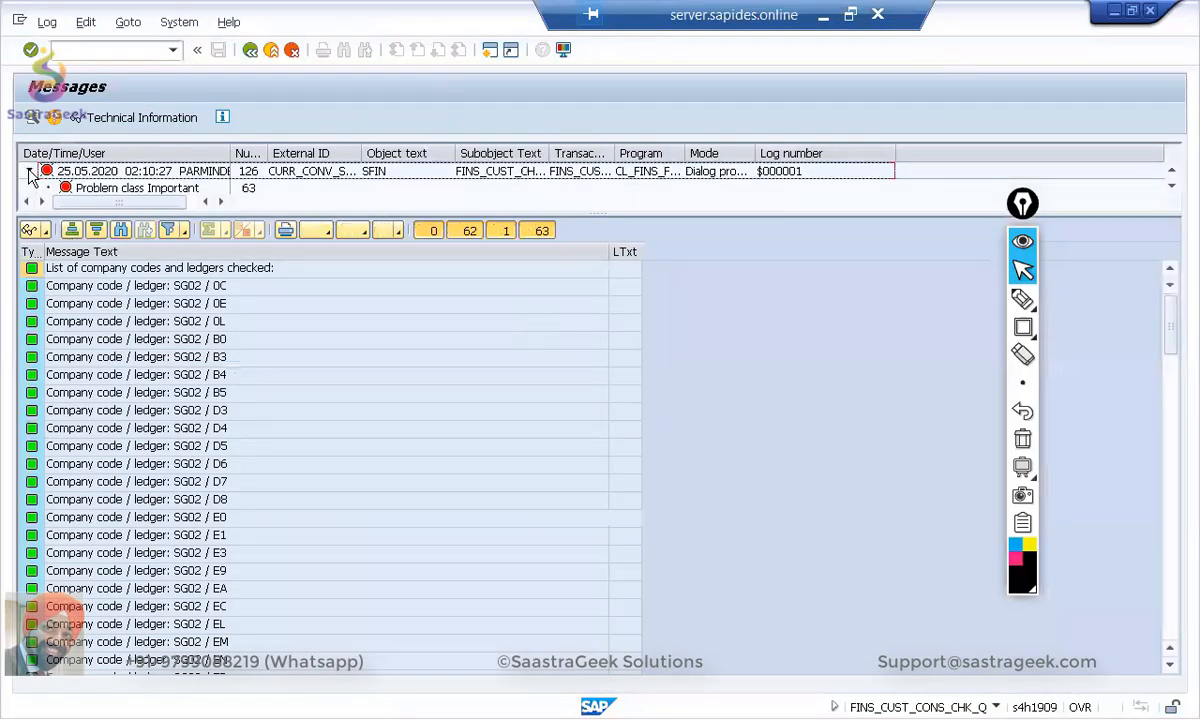
{"action": "left_click", "coordinate": [175, 188]}
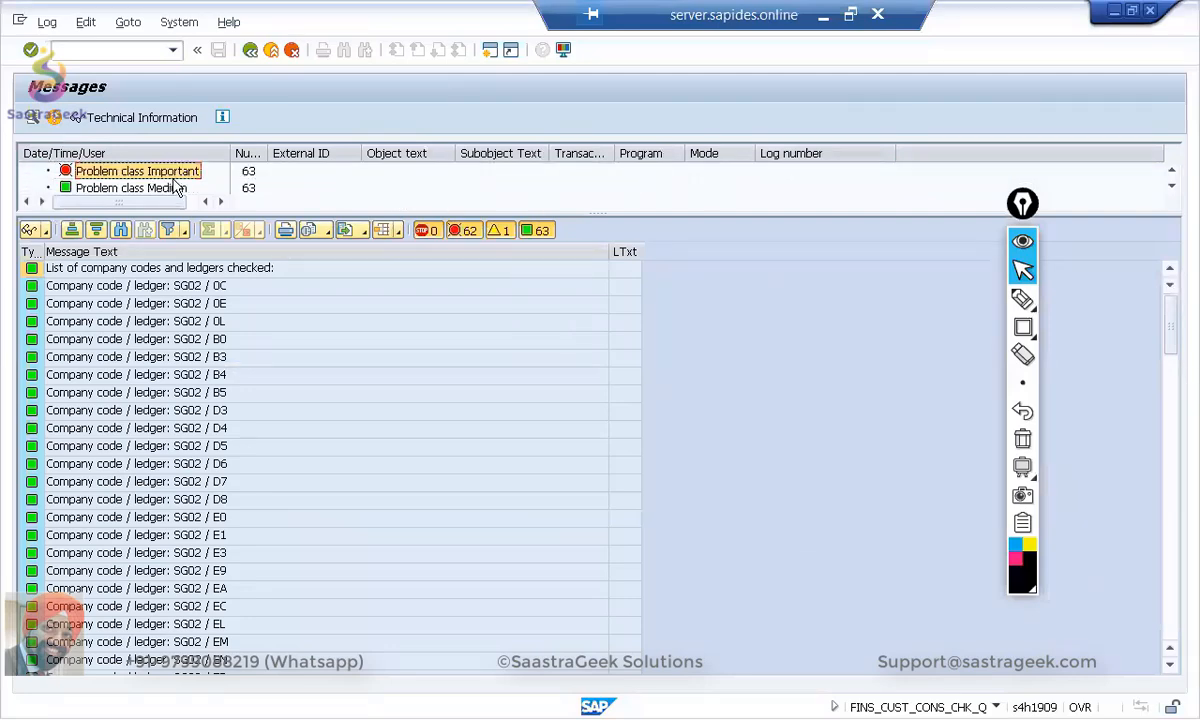
{"action": "double_click", "coordinate": [163, 170]}
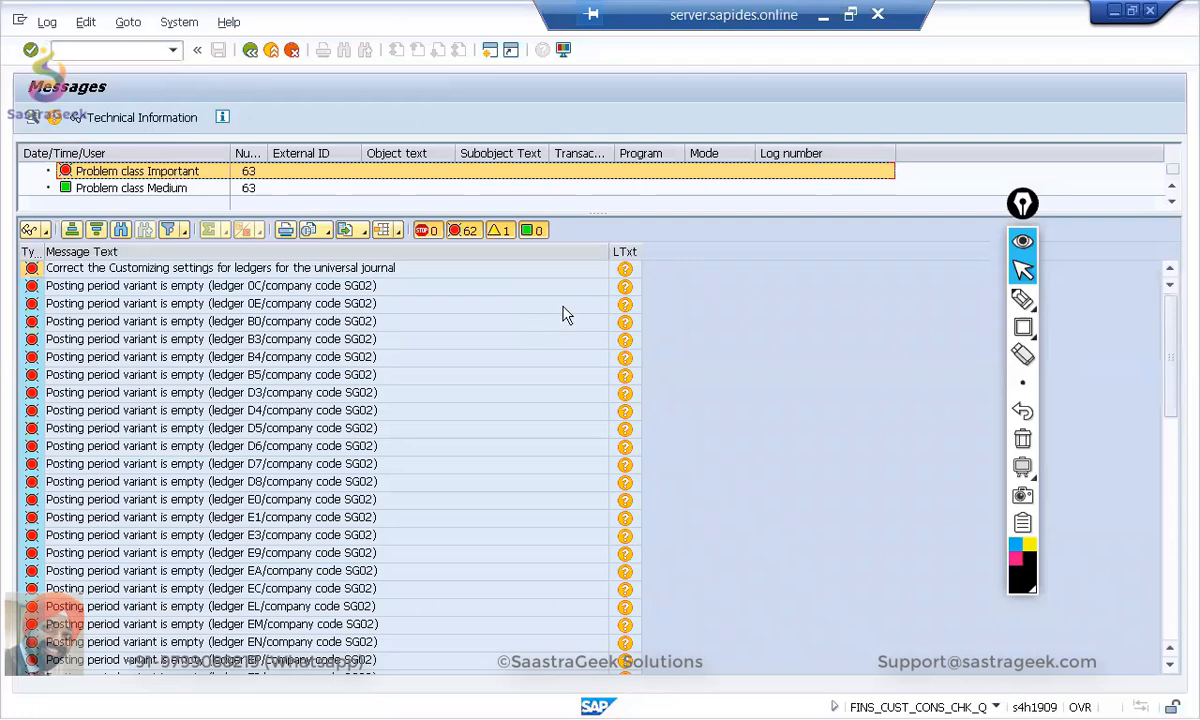
Step: Go from the ledger 0C posting period variant message to the ledger settings without specifying a project, and dismiss the consistency check messages
{"action": "left_click", "coordinate": [625, 286]}
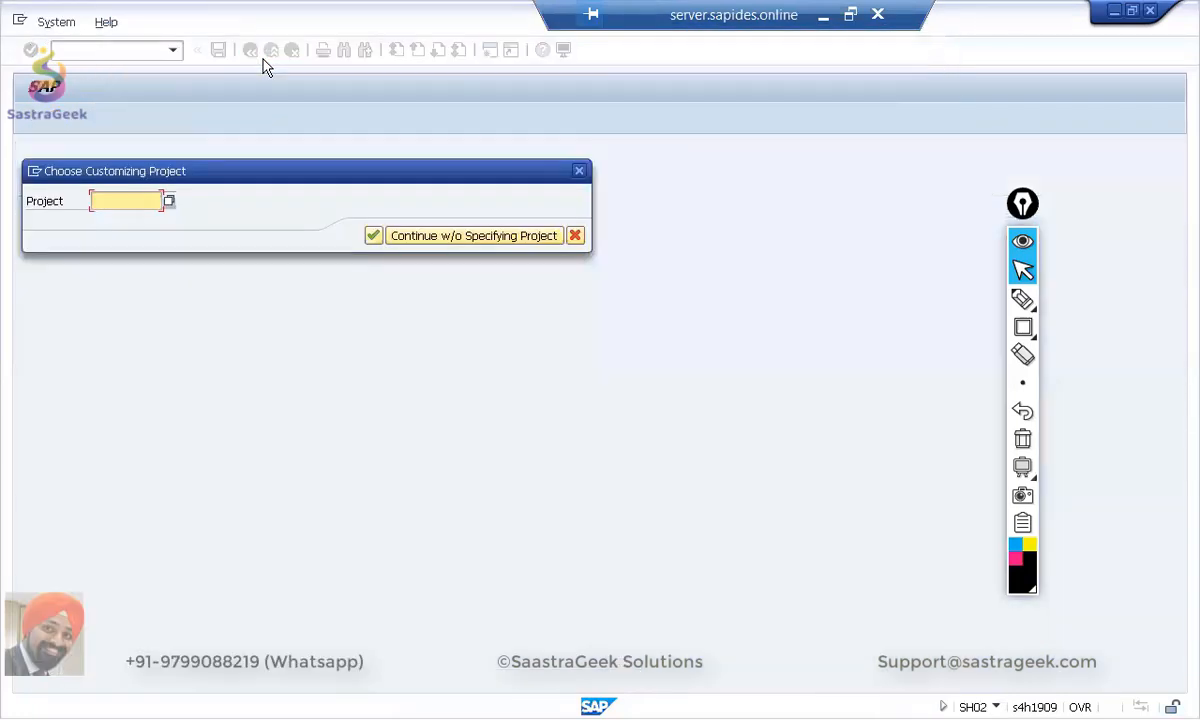
{"action": "left_click", "coordinate": [466, 236]}
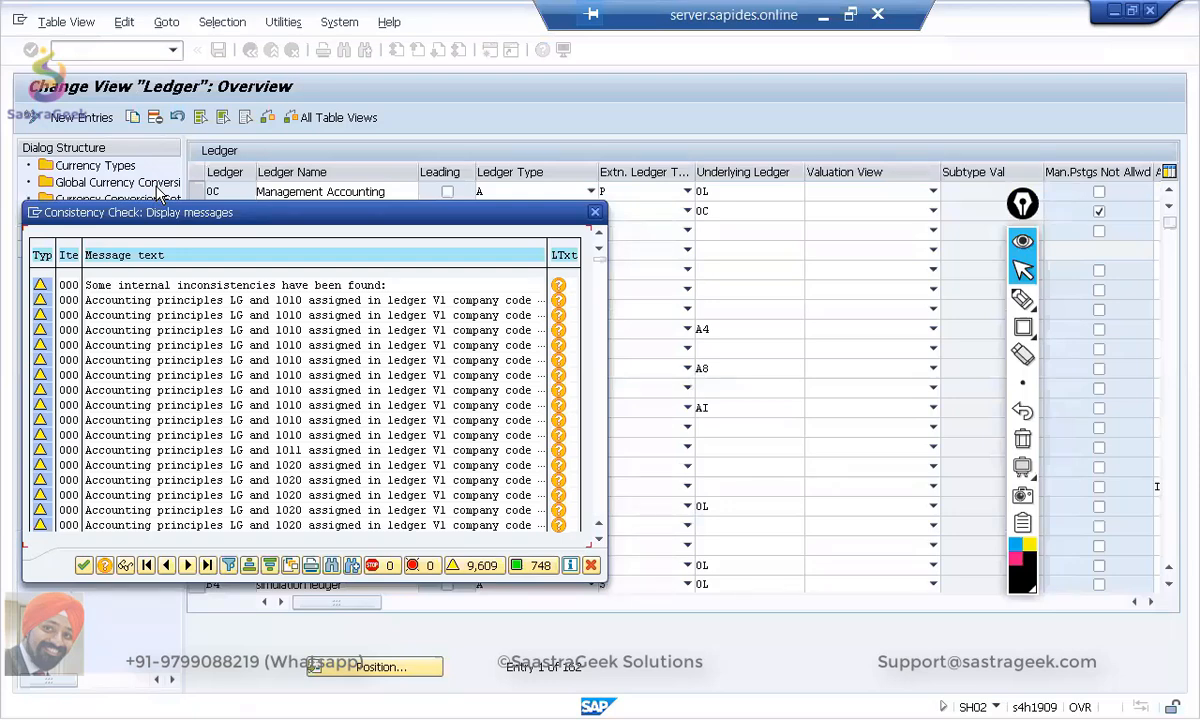
{"action": "left_click", "coordinate": [84, 566]}
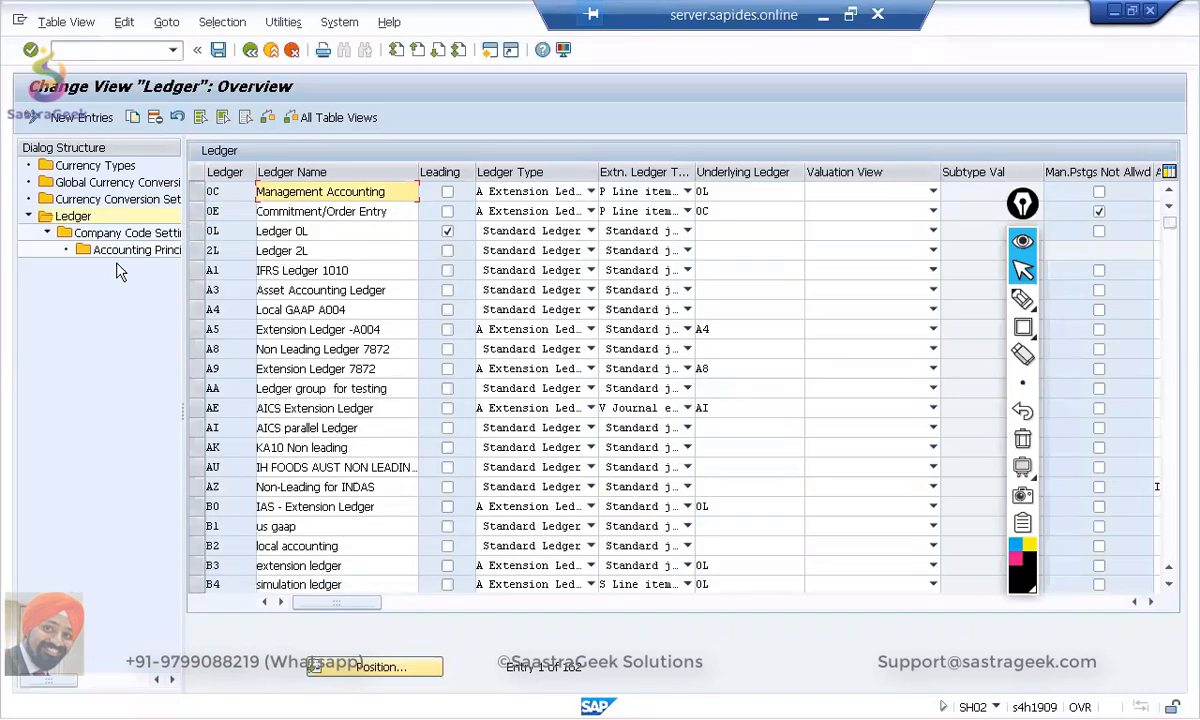
Step: Open the company code settings for ledger 0C, Management Accounting, and dismiss the consistency check messages
{"action": "left_click", "coordinate": [199, 193]}
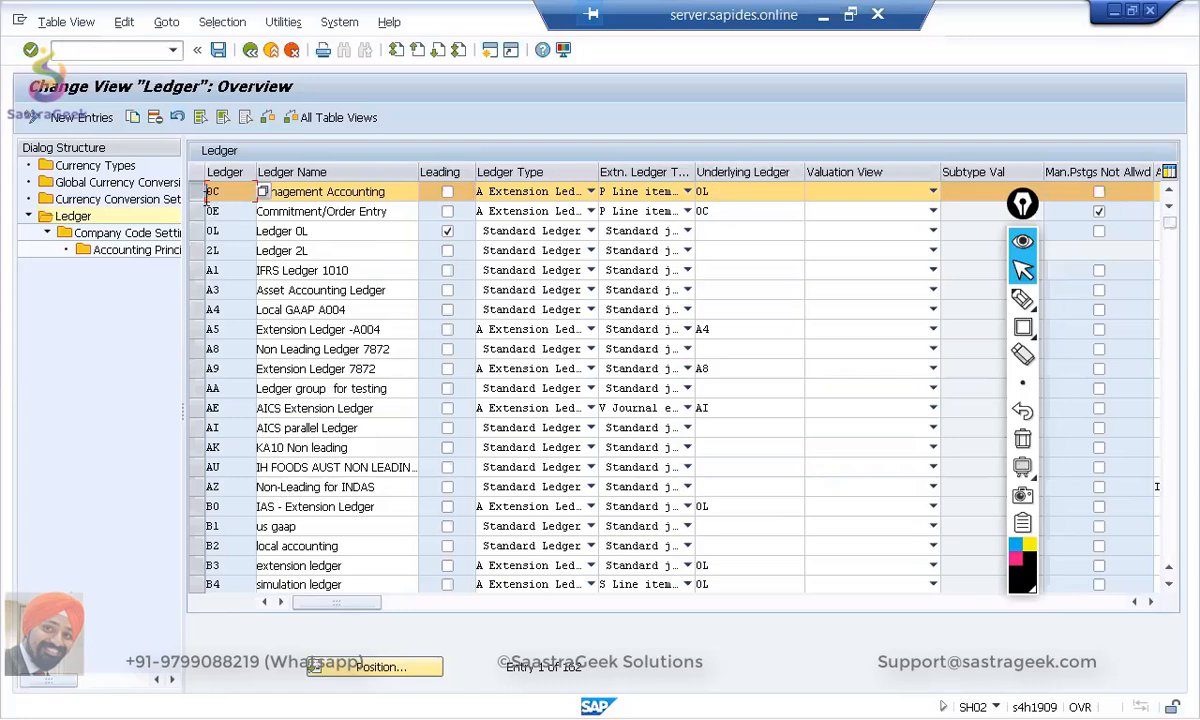
{"action": "double_click", "coordinate": [121, 236]}
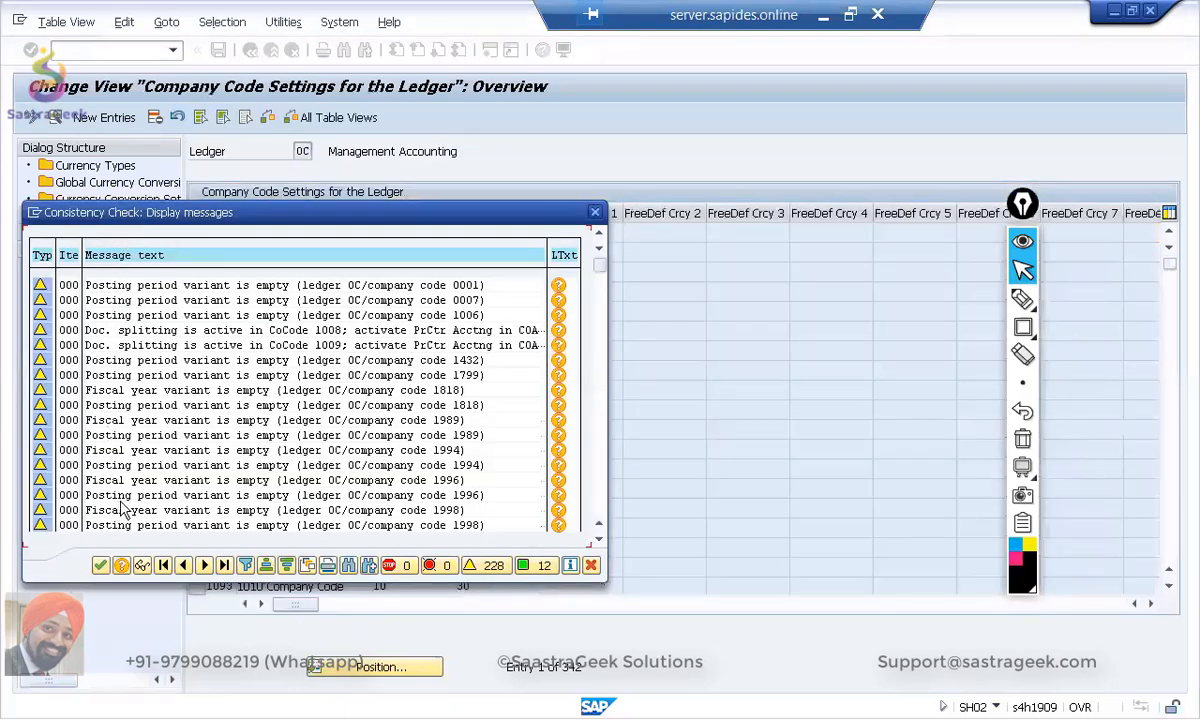
{"action": "left_click", "coordinate": [101, 567]}
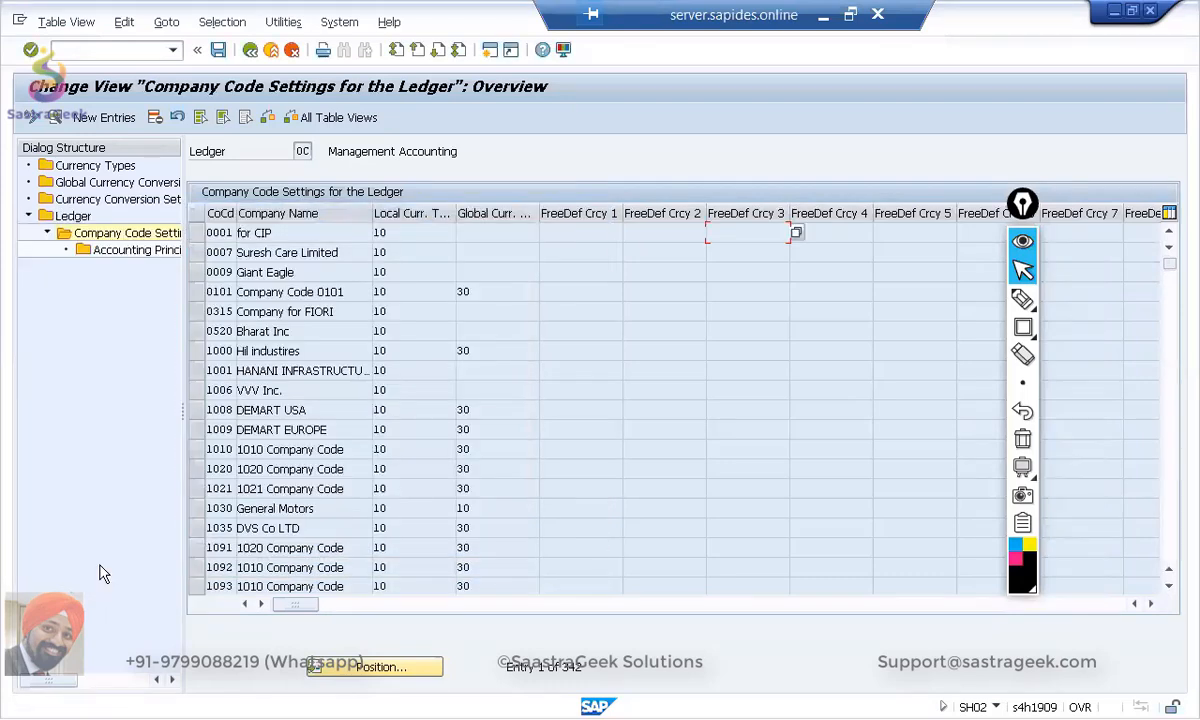
Step: Position the ledger 0C company code list at SG02 and select that entry
{"action": "left_click", "coordinate": [426, 671]}
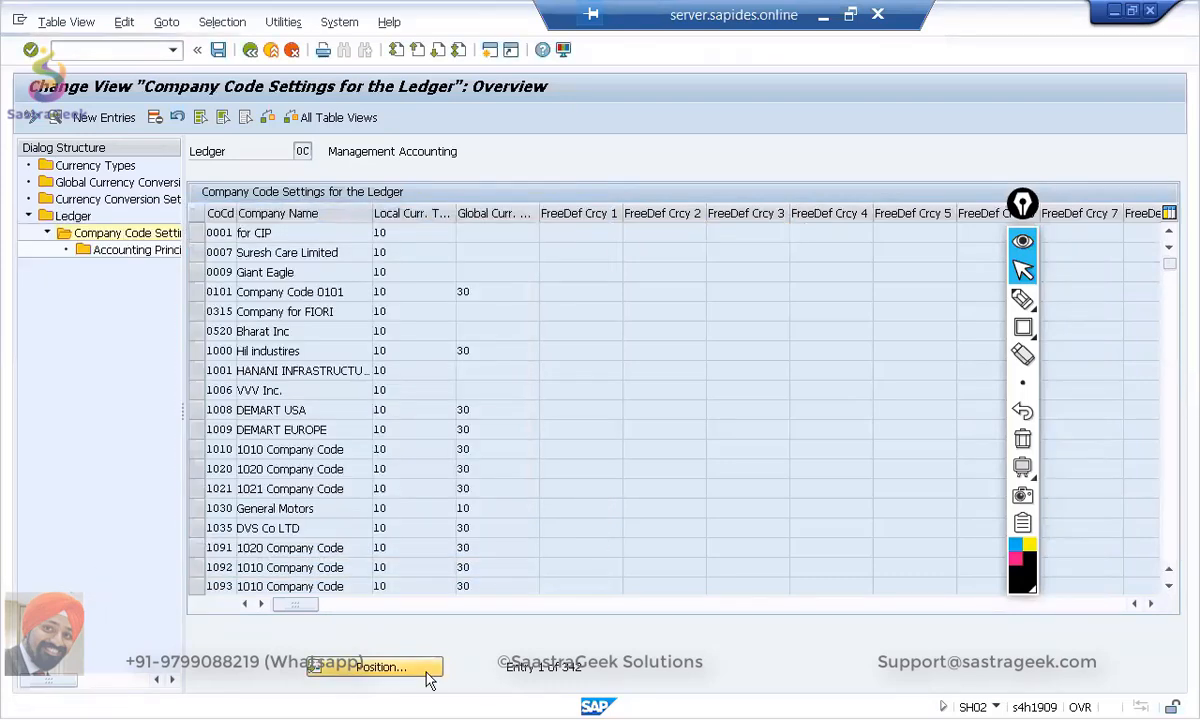
{"action": "type", "text": "SG02"}
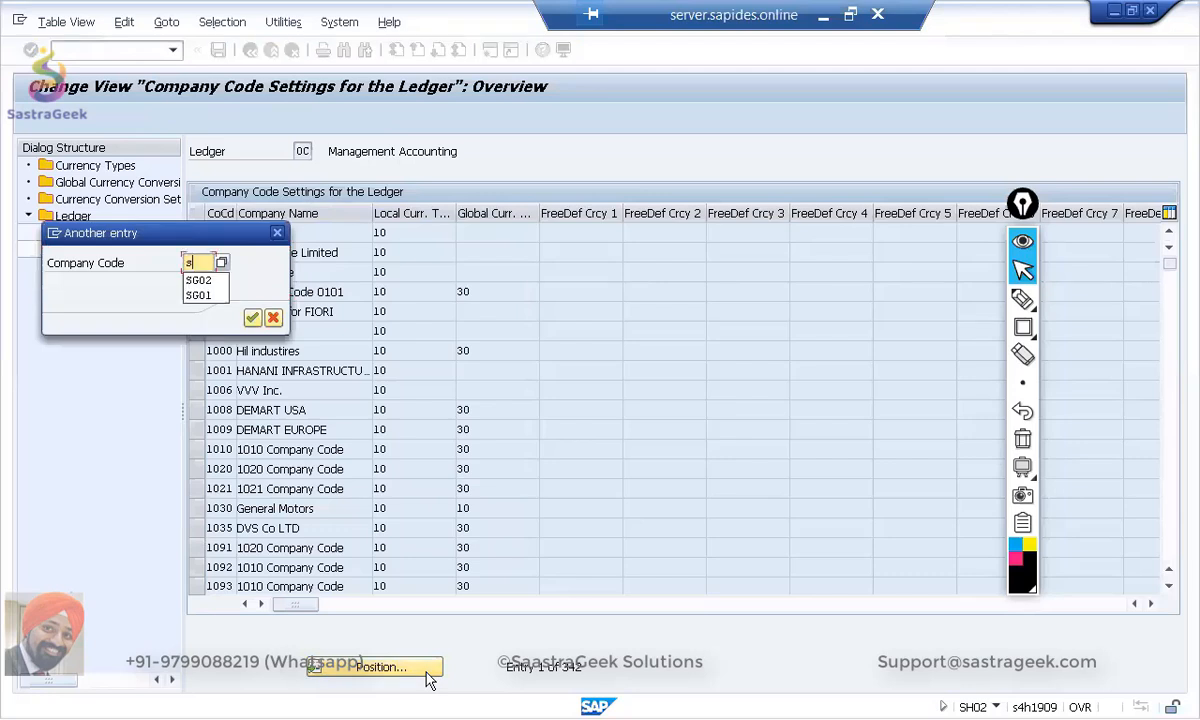
{"action": "key", "text": "Return"}
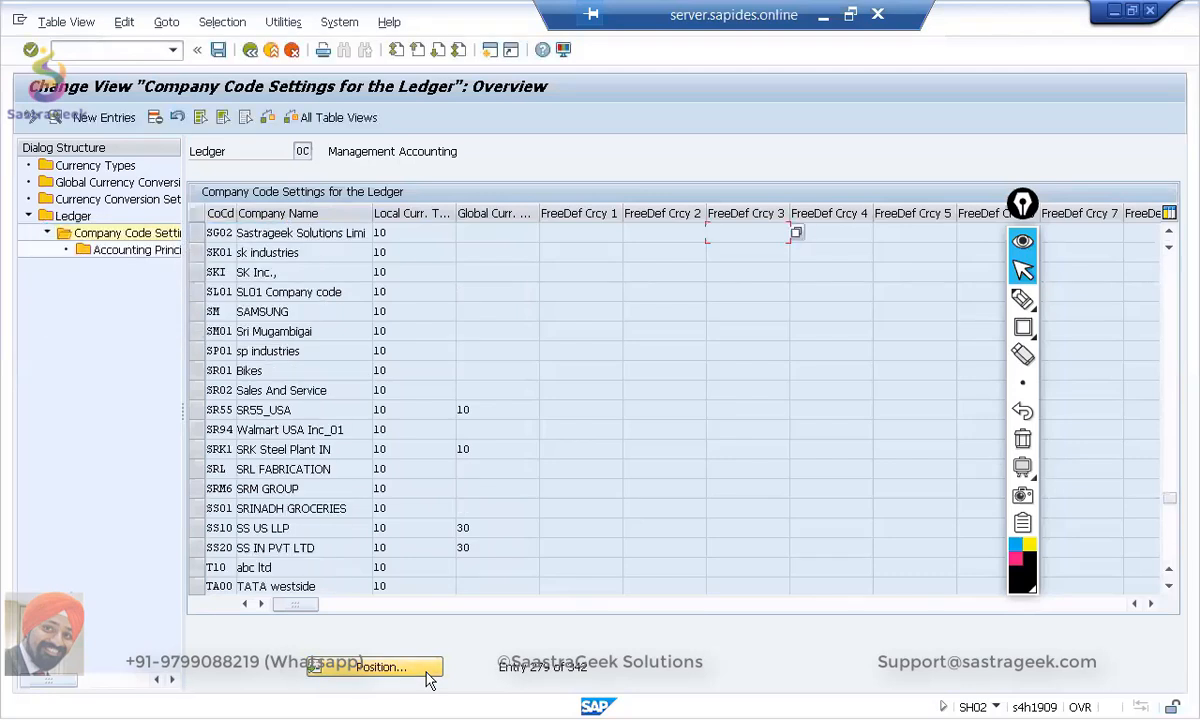
{"action": "left_click", "coordinate": [197, 233]}
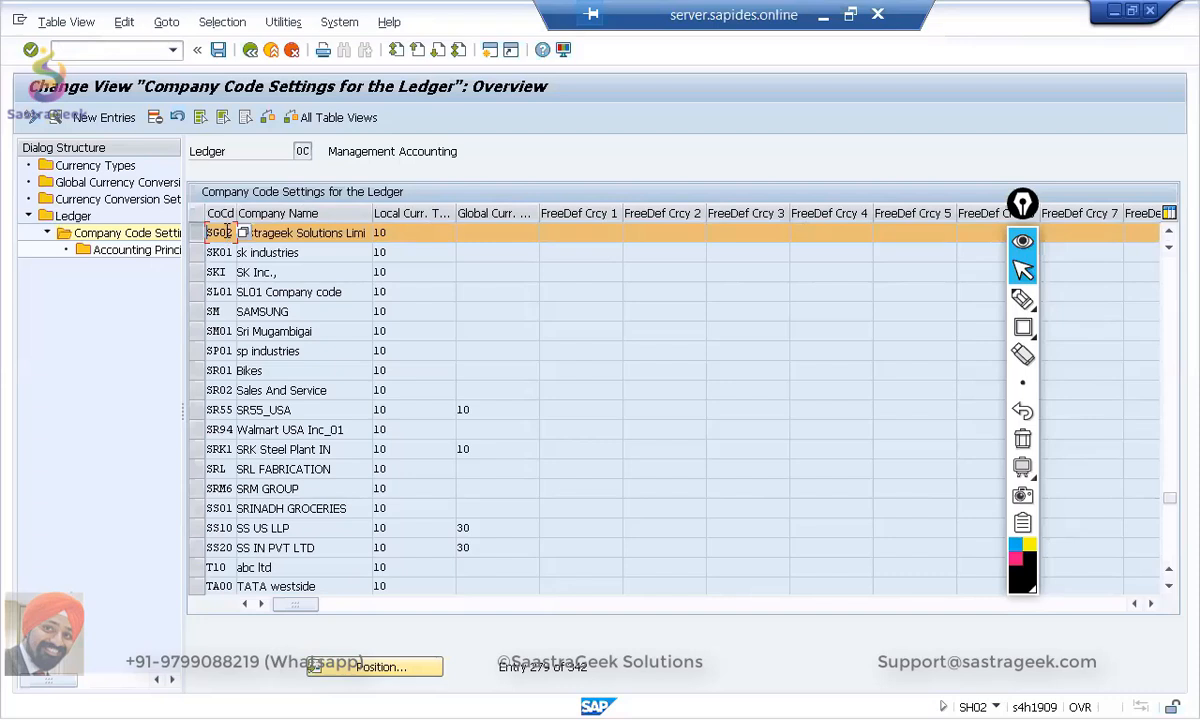
Step: Review the posting period variants offered in company code SG02's ledger 0C details, and return to the company code list
{"action": "double_click", "coordinate": [229, 232]}
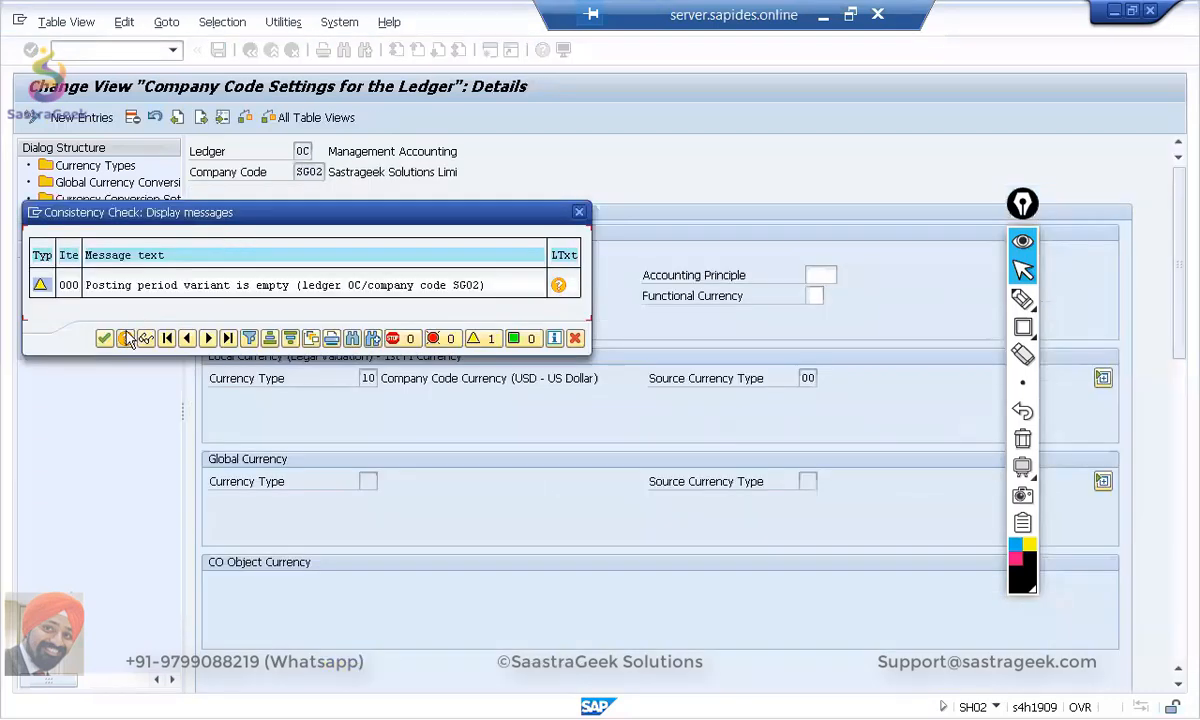
{"action": "left_click", "coordinate": [104, 338]}
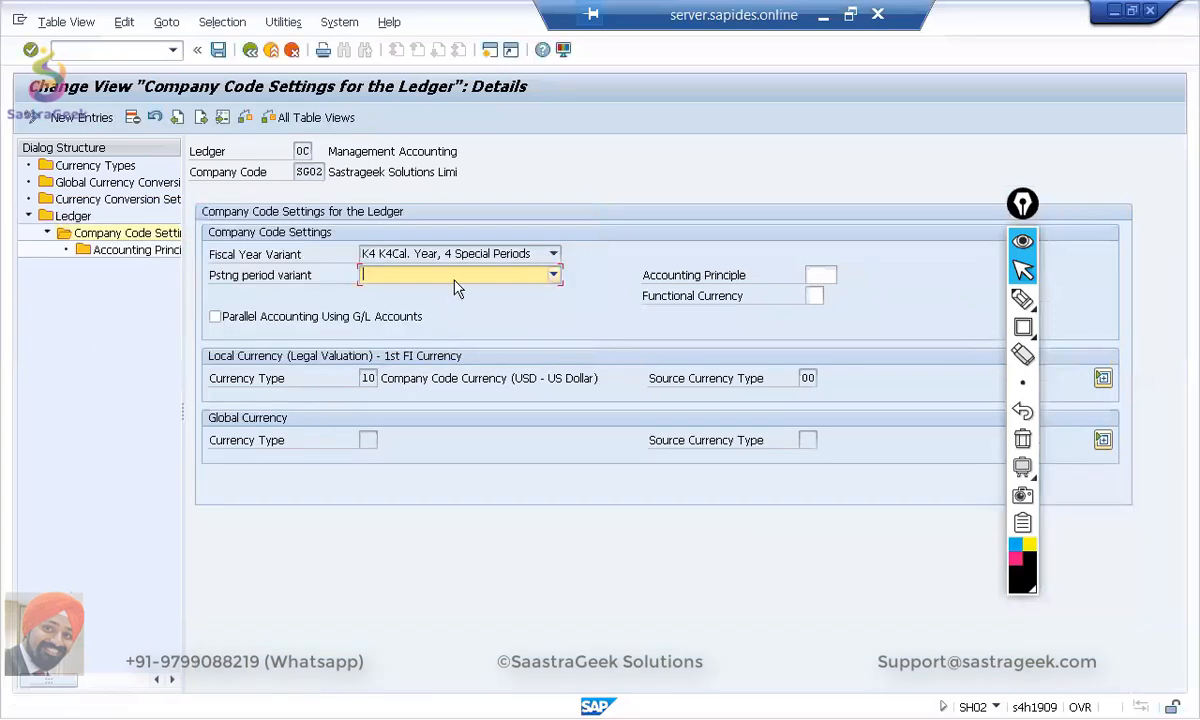
{"action": "left_click", "coordinate": [554, 275]}
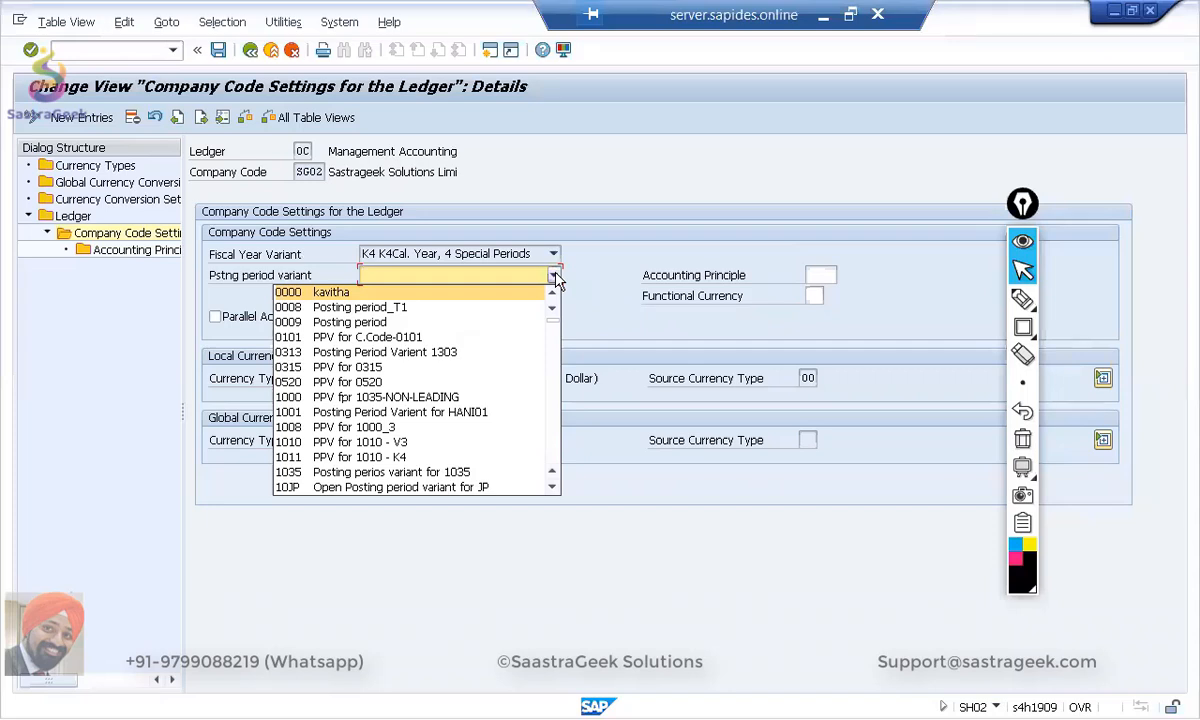
{"action": "left_click", "coordinate": [604, 295]}
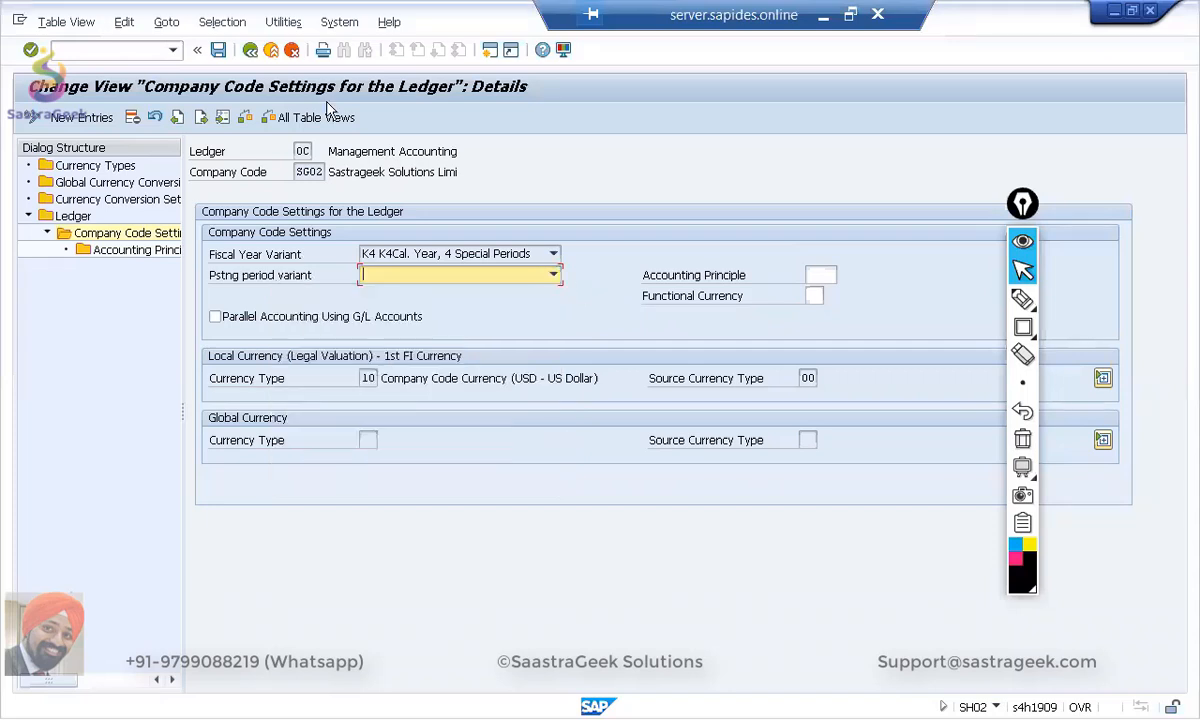
{"action": "left_click", "coordinate": [250, 51]}
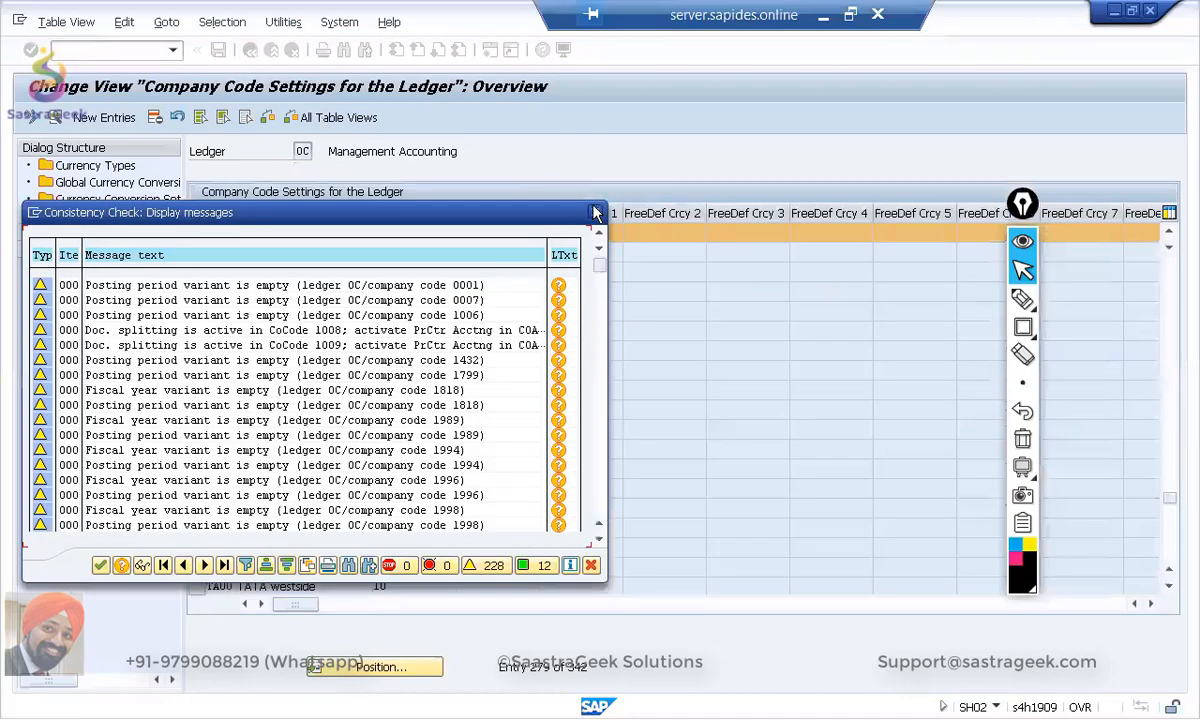
{"action": "key", "text": "Return"}
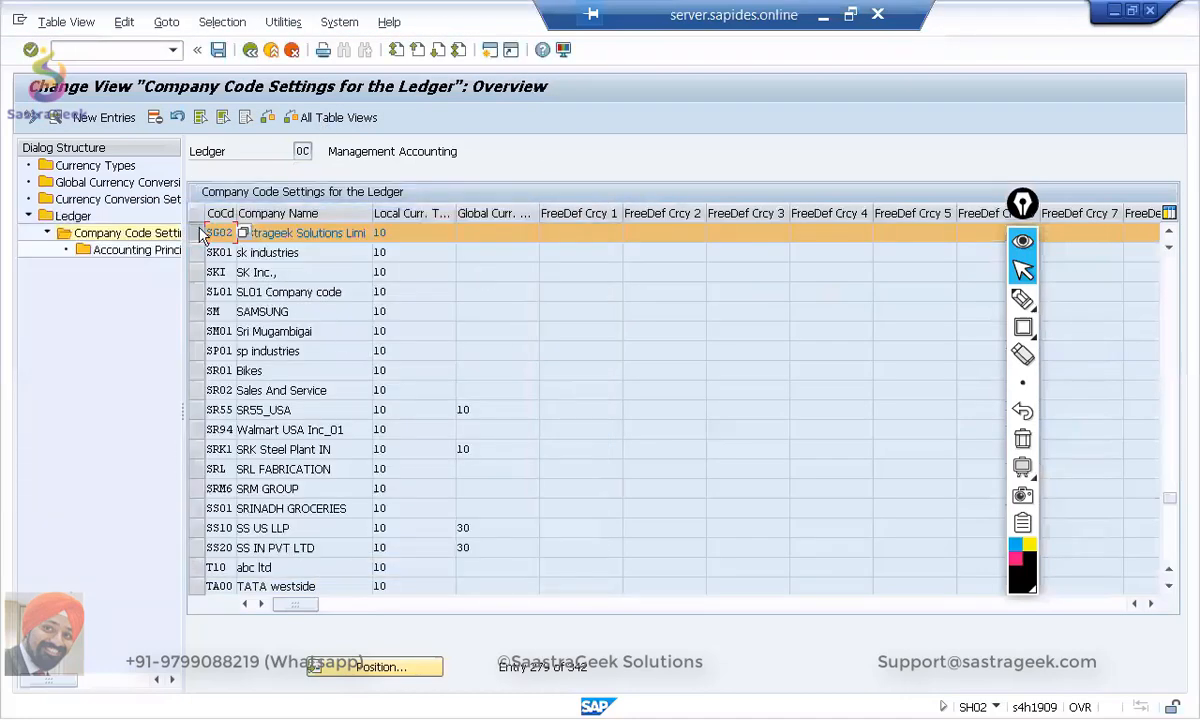
Step: Delete the SG02 entry from ledger 0C's company code settings and save the change in customizing request DV2K901088
{"action": "left_click", "coordinate": [155, 118]}
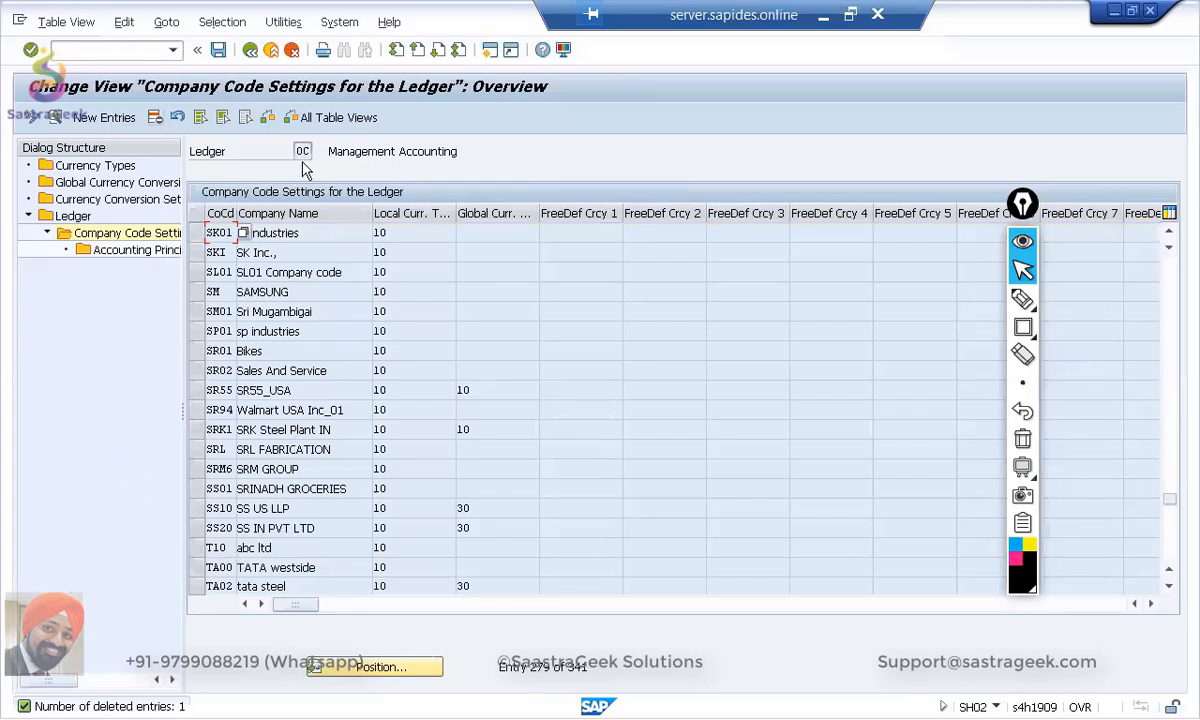
{"action": "left_click", "coordinate": [219, 50]}
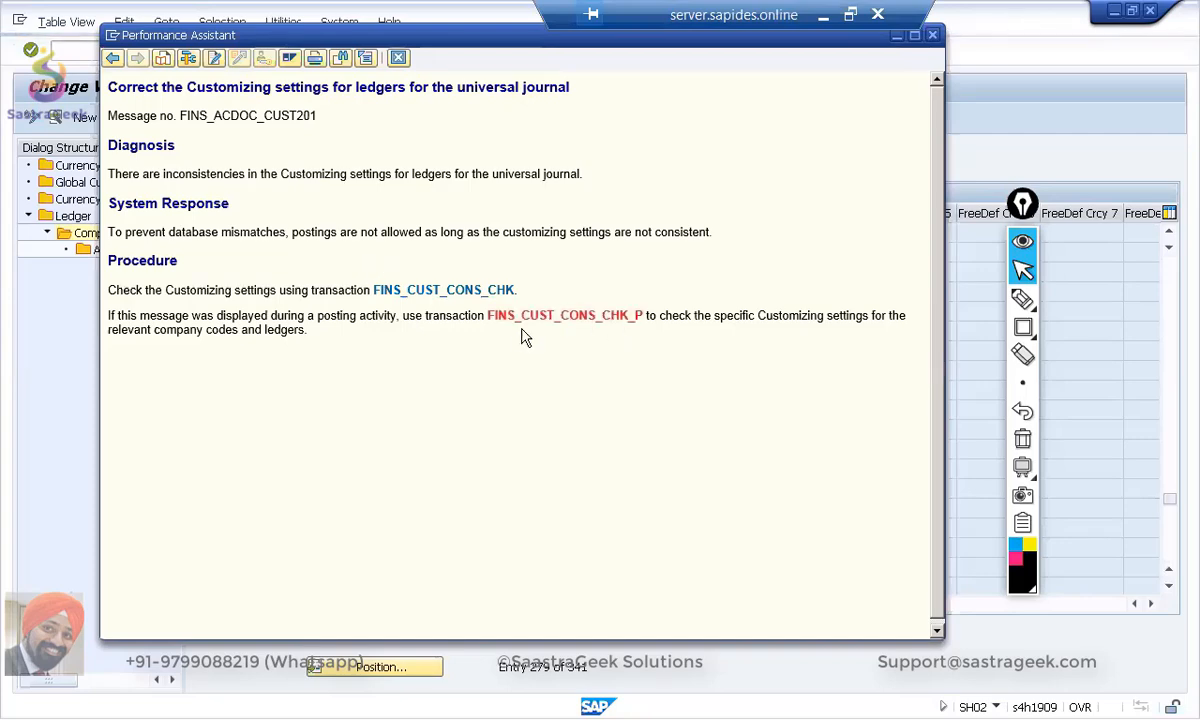
{"action": "left_click", "coordinate": [535, 318]}
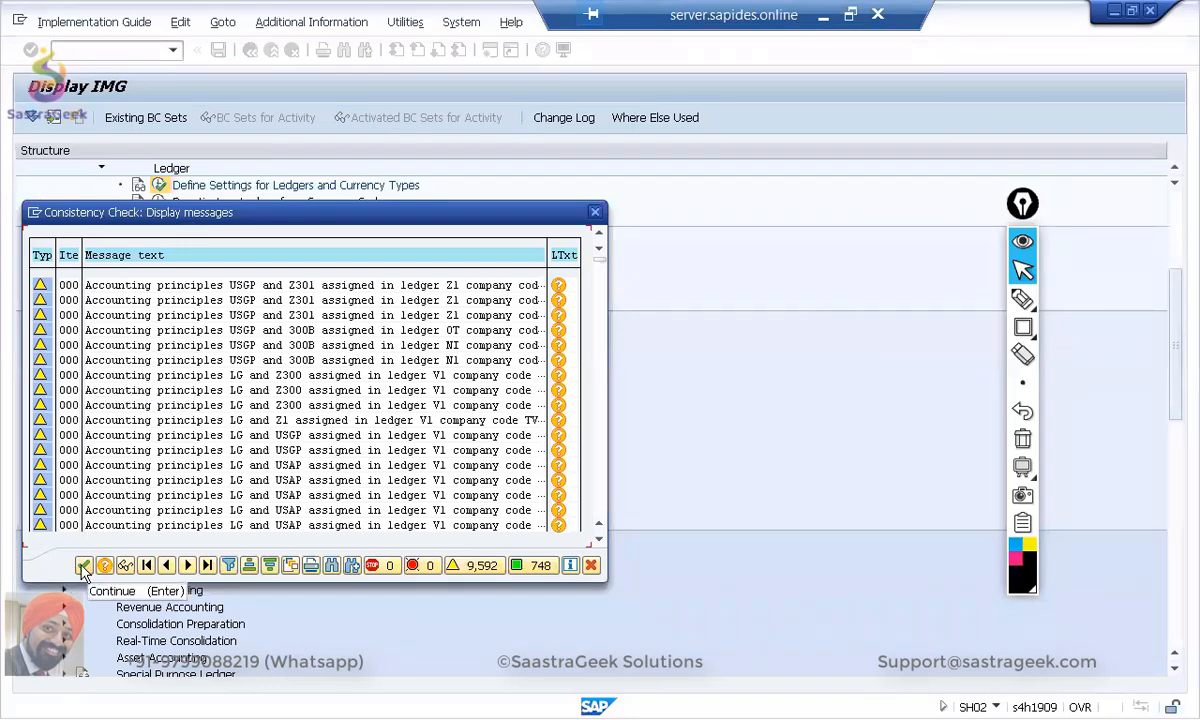
{"action": "left_click", "coordinate": [83, 567]}
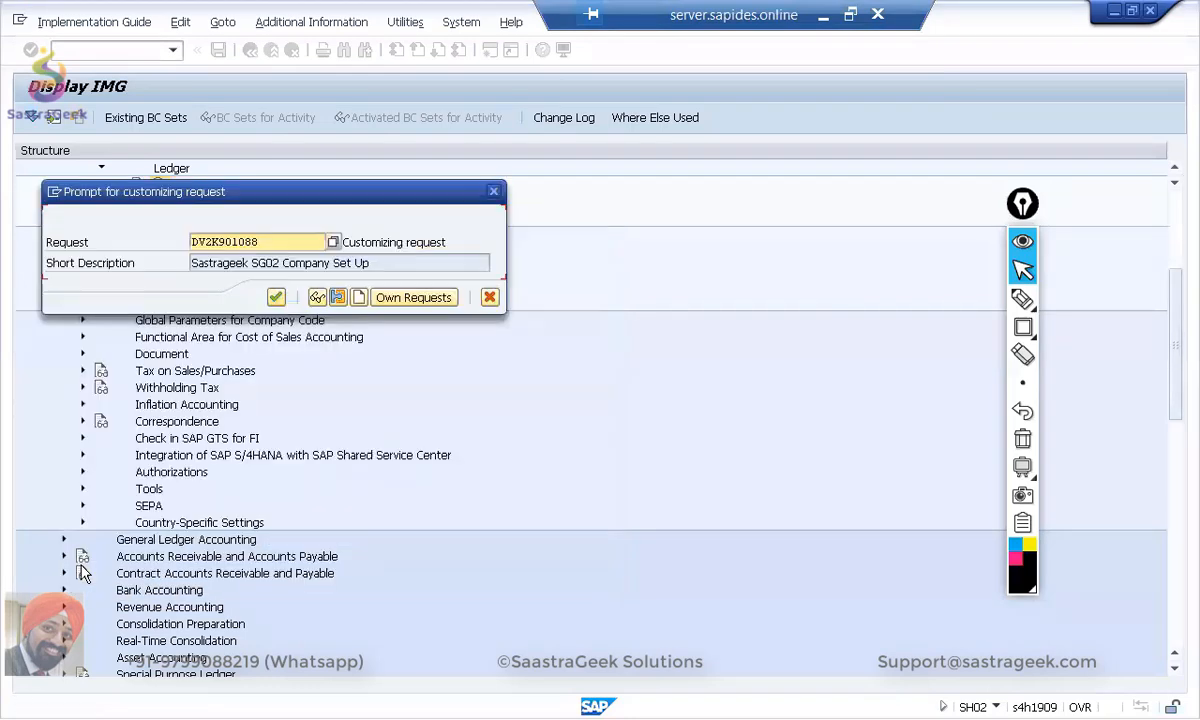
{"action": "left_click", "coordinate": [277, 298]}
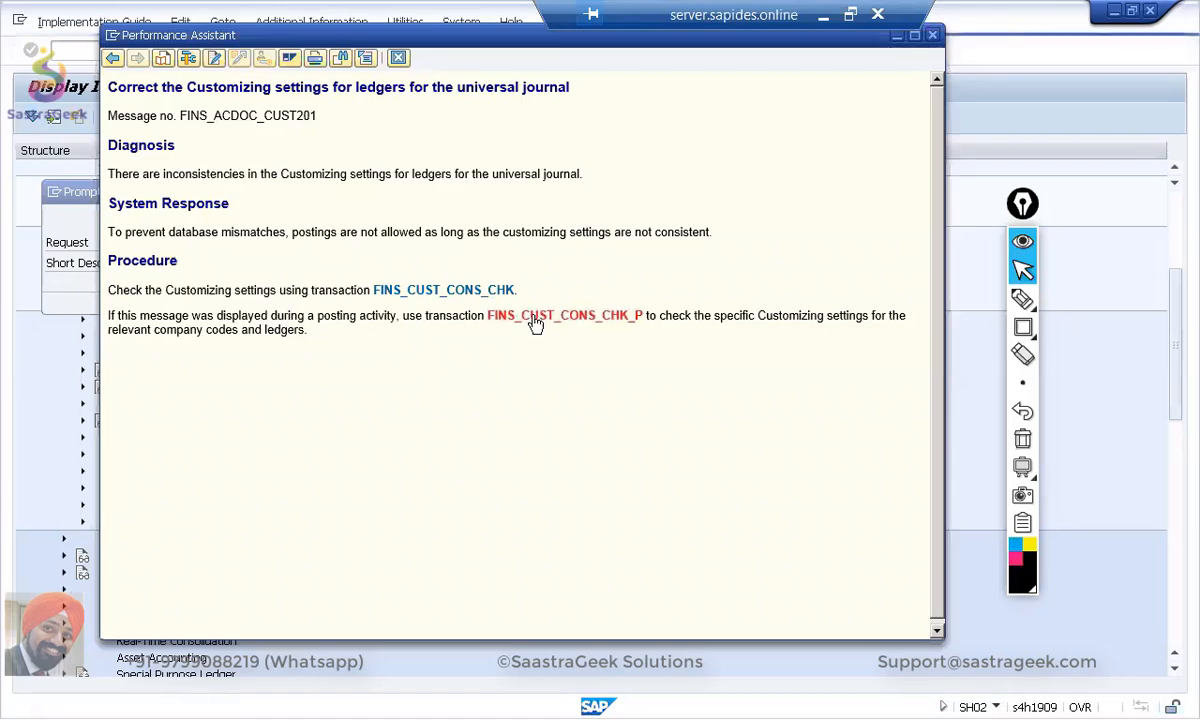
{"action": "key", "text": "Return"}
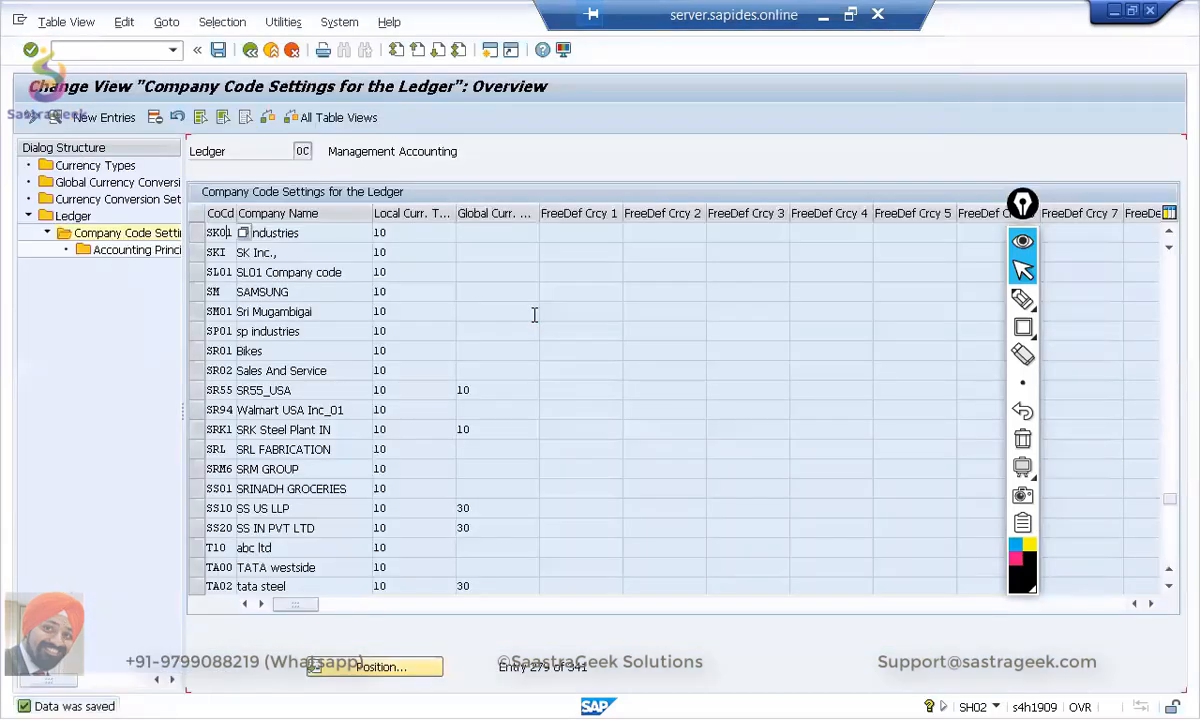
Step: Leave the ledger settings and the old message log, and rerun consistency check FINS_CUST_CONS_CHK_P
{"action": "key", "text": "alt+Tab"}
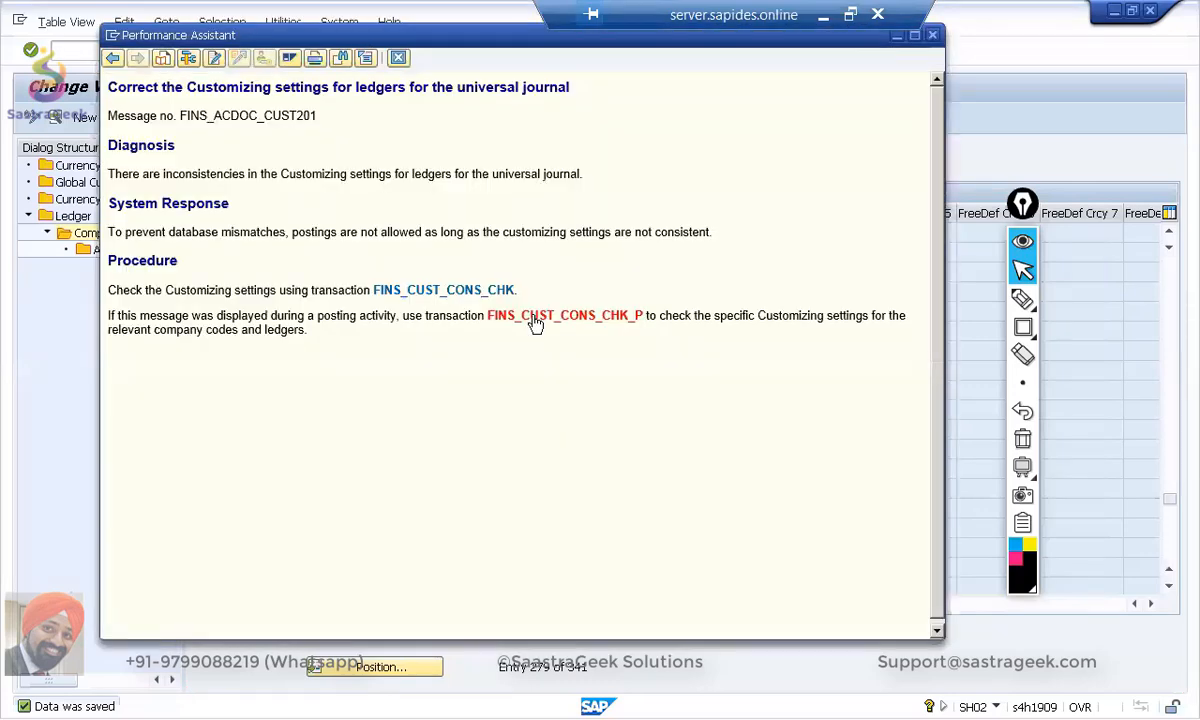
{"action": "key", "text": "alt+Tab"}
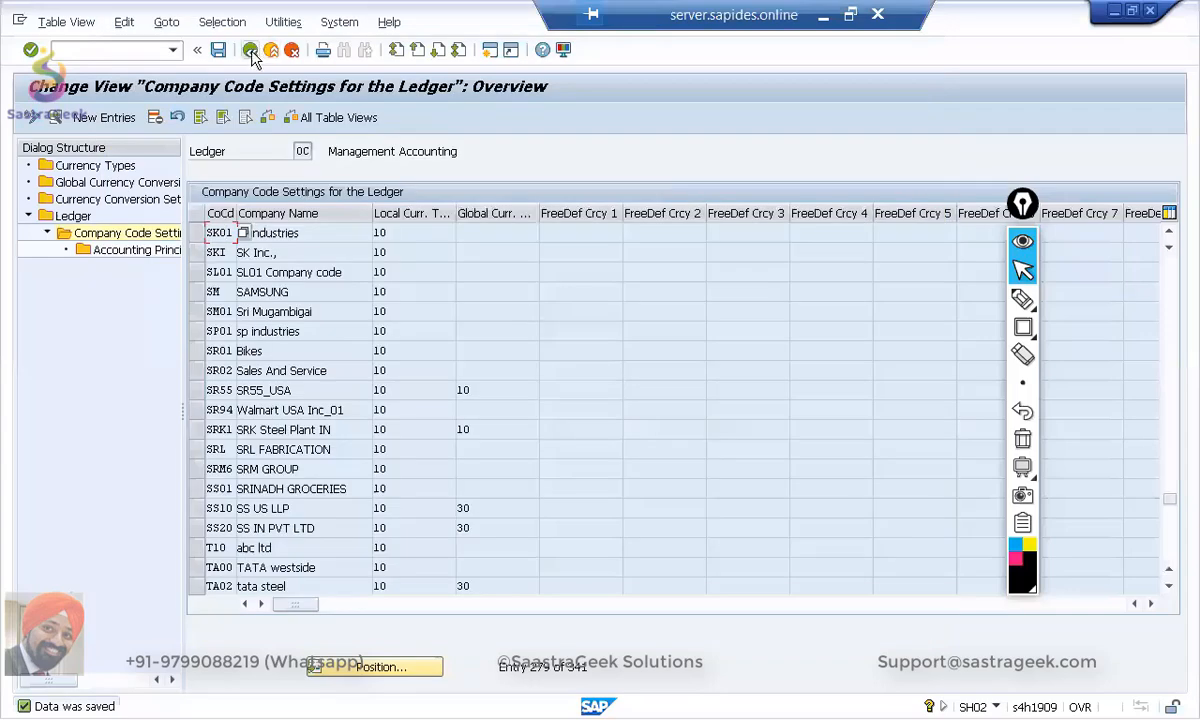
{"action": "left_click", "coordinate": [251, 52]}
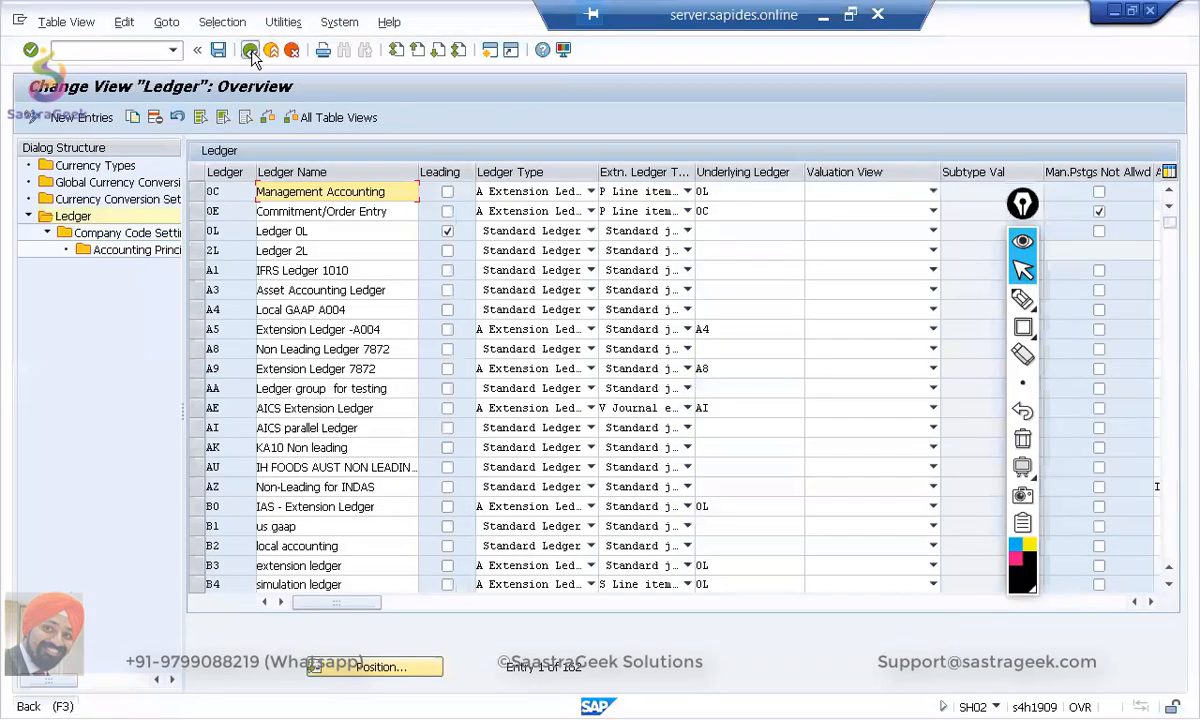
{"action": "left_click", "coordinate": [251, 52]}
{"action": "left_click", "coordinate": [251, 52]}
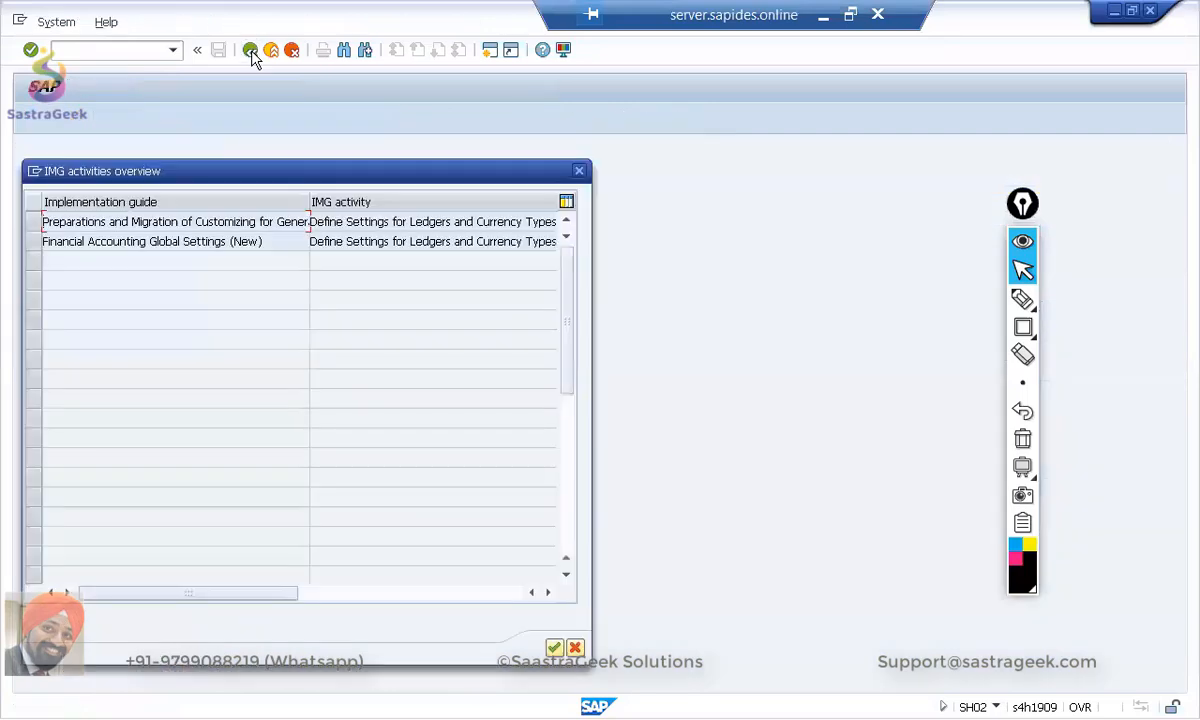
{"action": "left_click", "coordinate": [579, 170]}
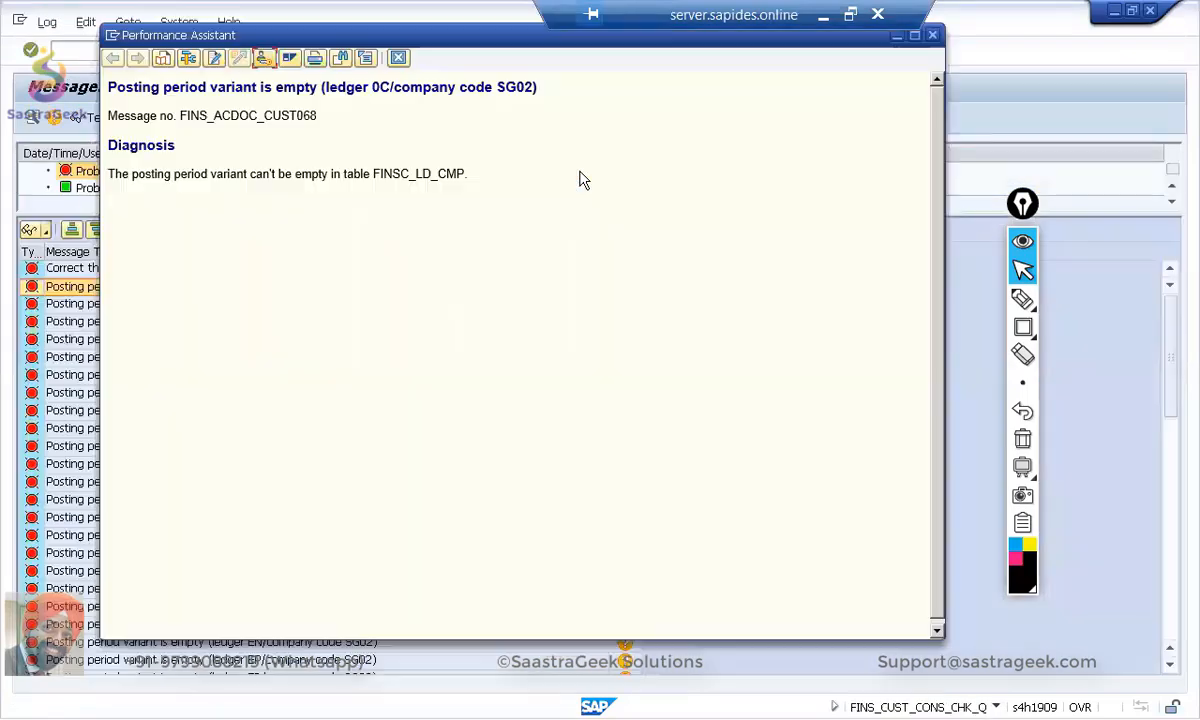
{"action": "left_click", "coordinate": [933, 37]}
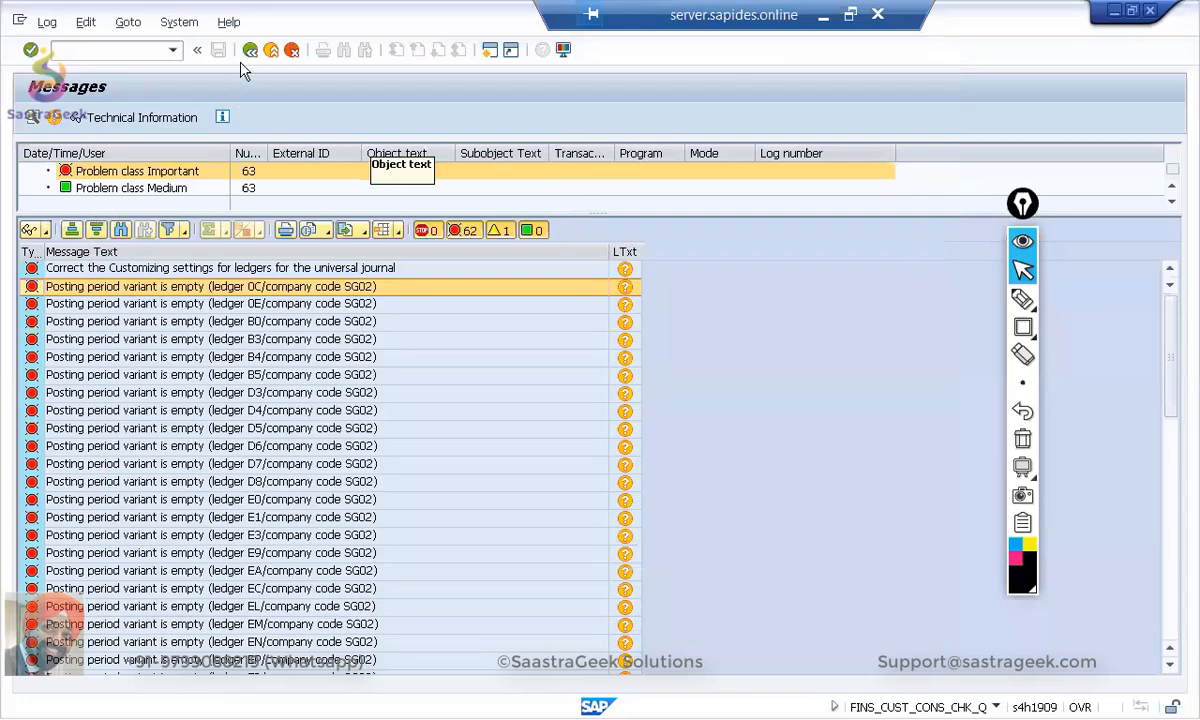
{"action": "left_click", "coordinate": [250, 49]}
{"action": "left_click", "coordinate": [545, 316]}
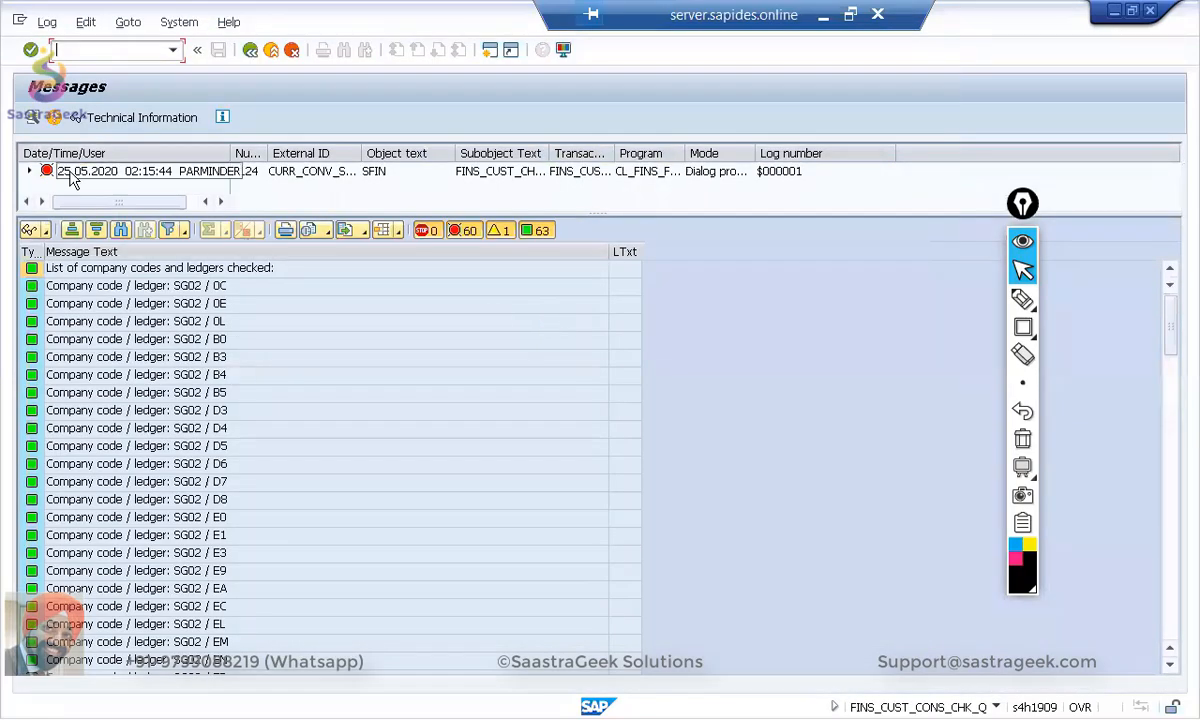
Step: Expand the new consistency check log and list only its messages of problem class Important
{"action": "left_click", "coordinate": [38, 171]}
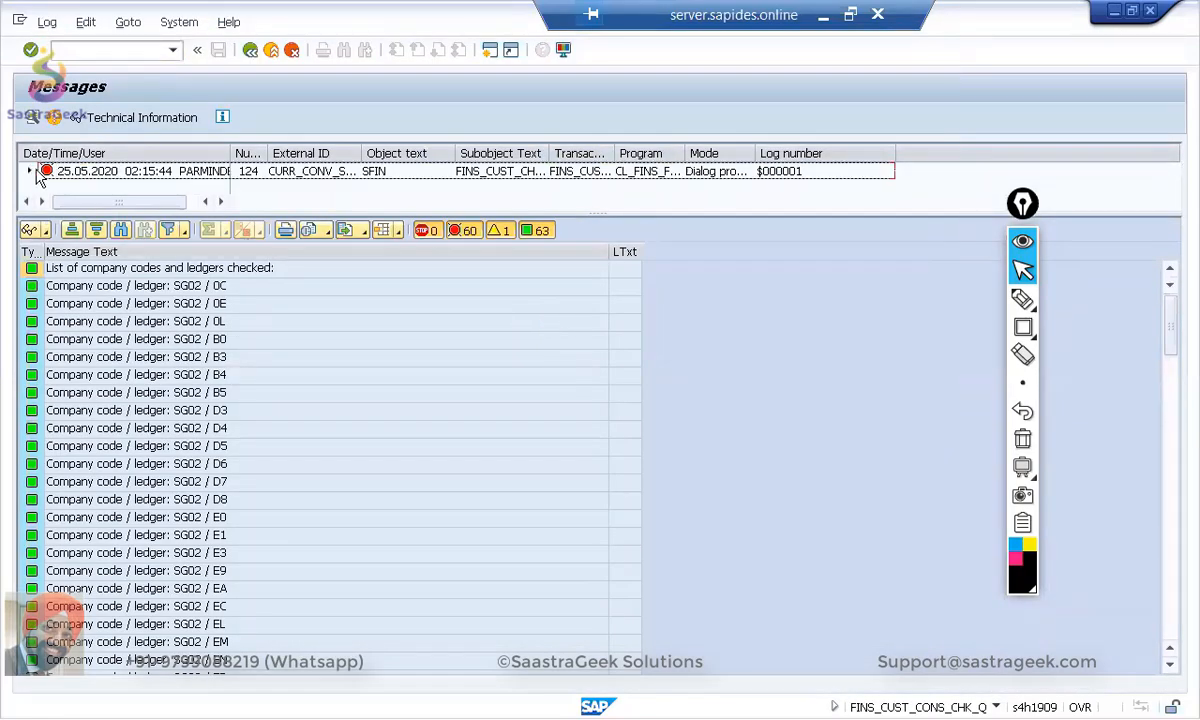
{"action": "left_click", "coordinate": [107, 178]}
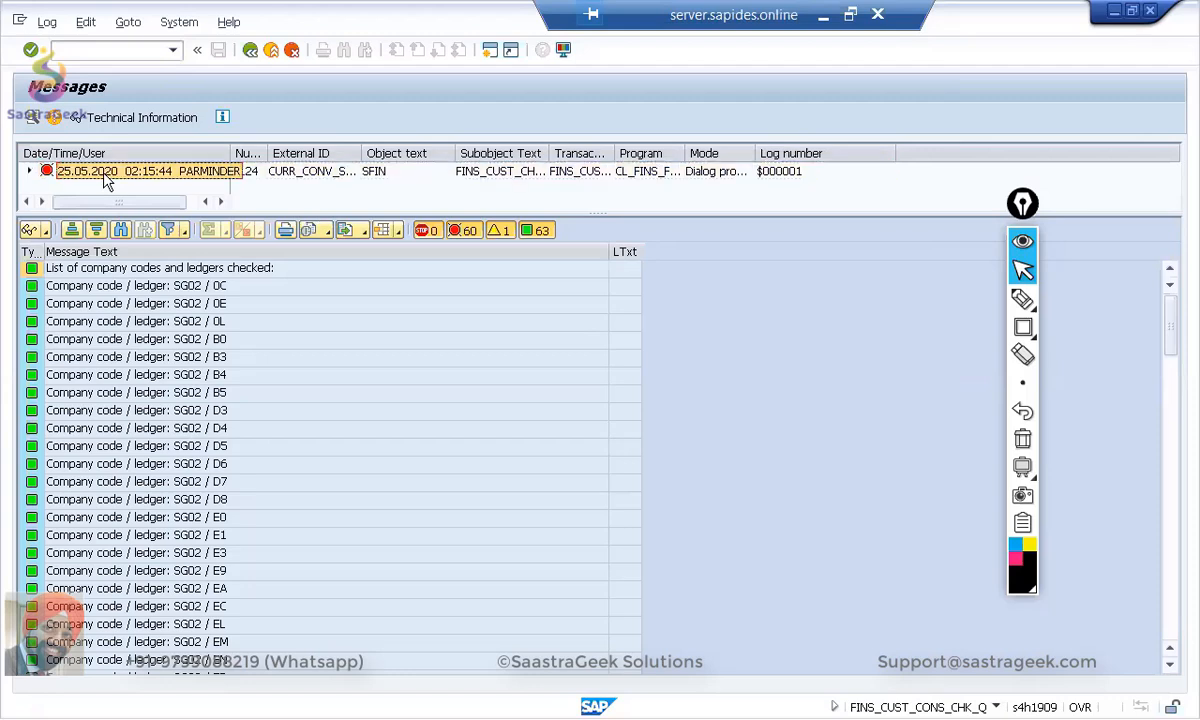
{"action": "left_click", "coordinate": [30, 171]}
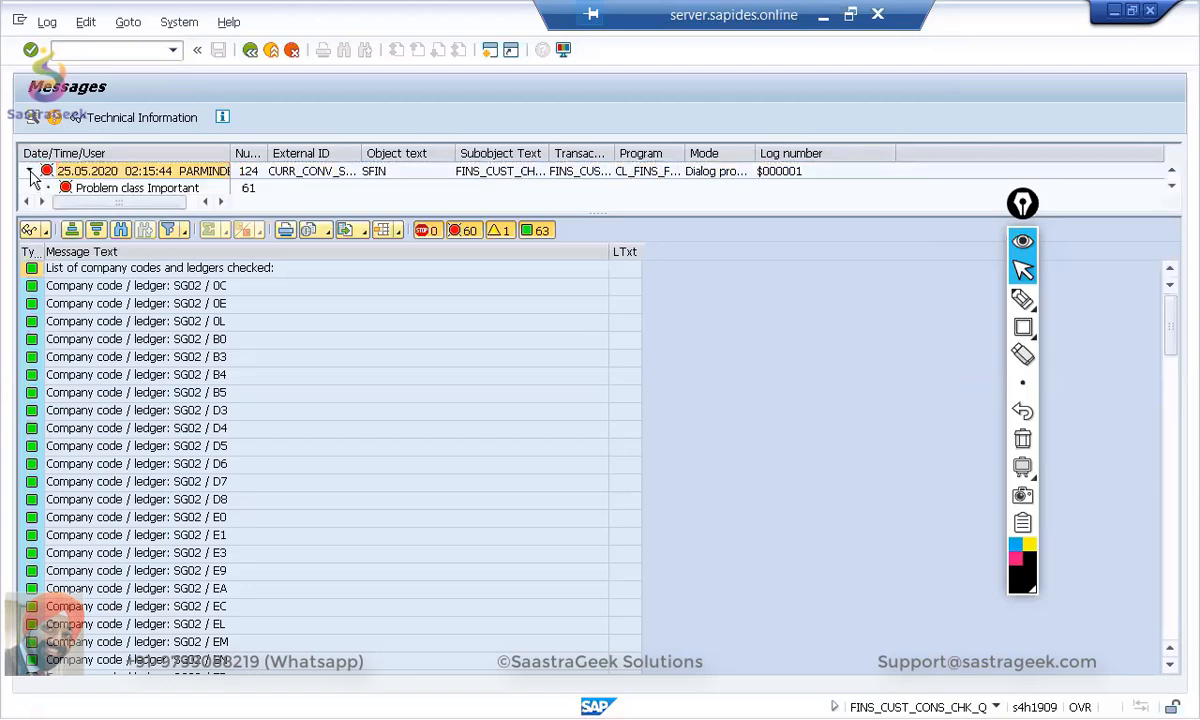
{"action": "left_click", "coordinate": [85, 188]}
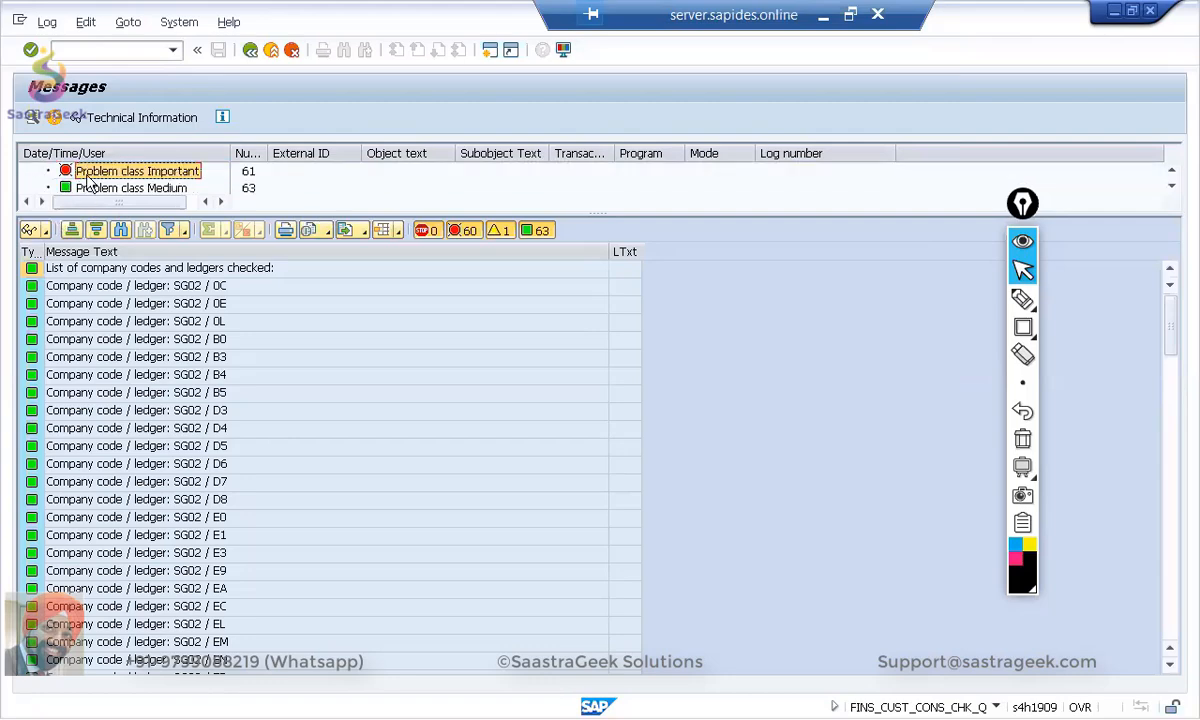
{"action": "double_click", "coordinate": [87, 180]}
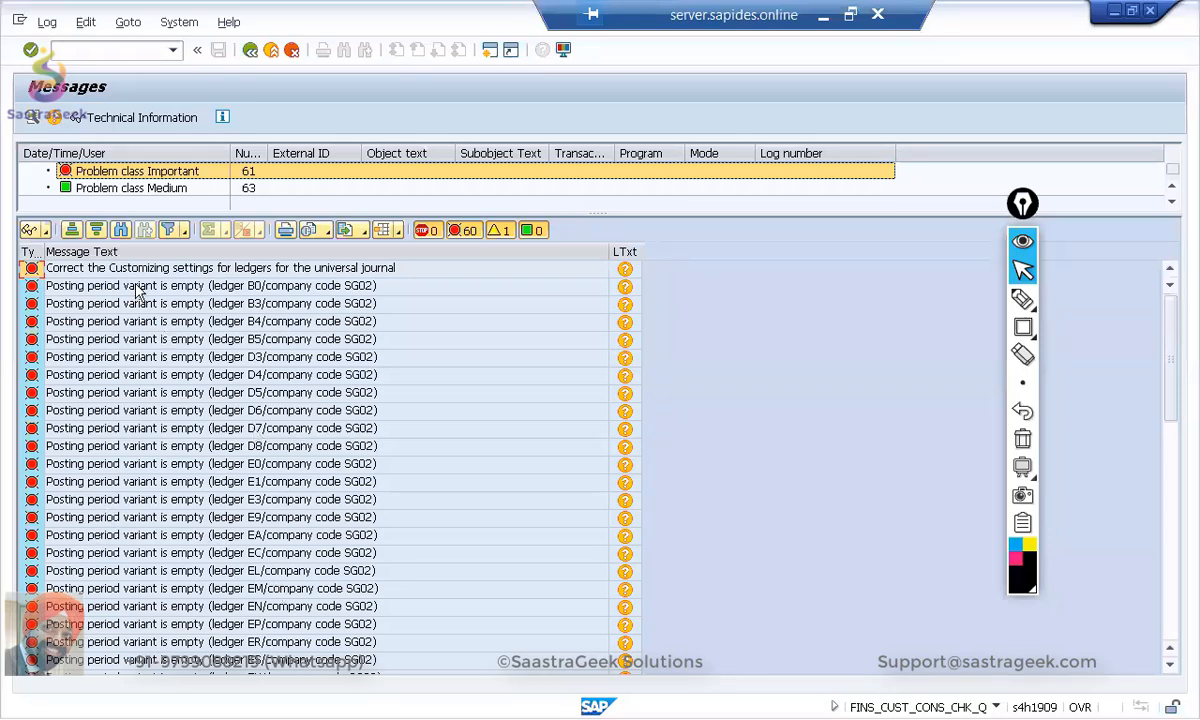
Step: Close the check log and its help text, and open the SAP Reference IMG with transaction SPRO
{"action": "left_click", "coordinate": [252, 51]}
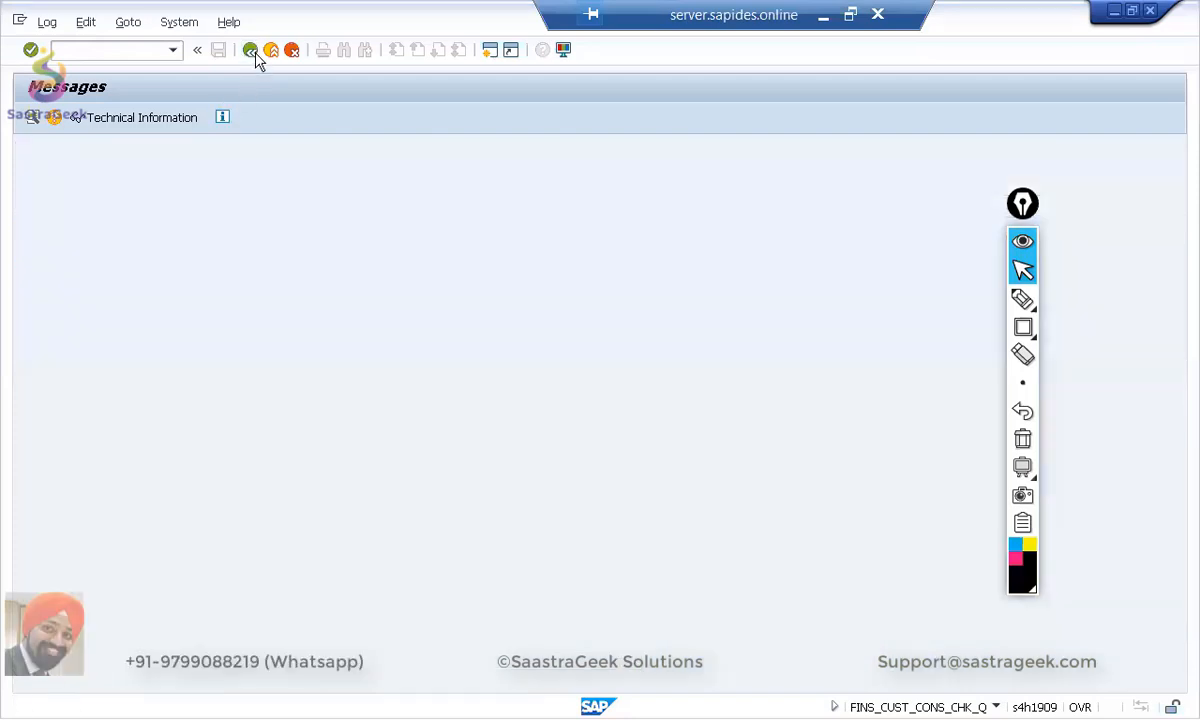
{"action": "left_click", "coordinate": [398, 57]}
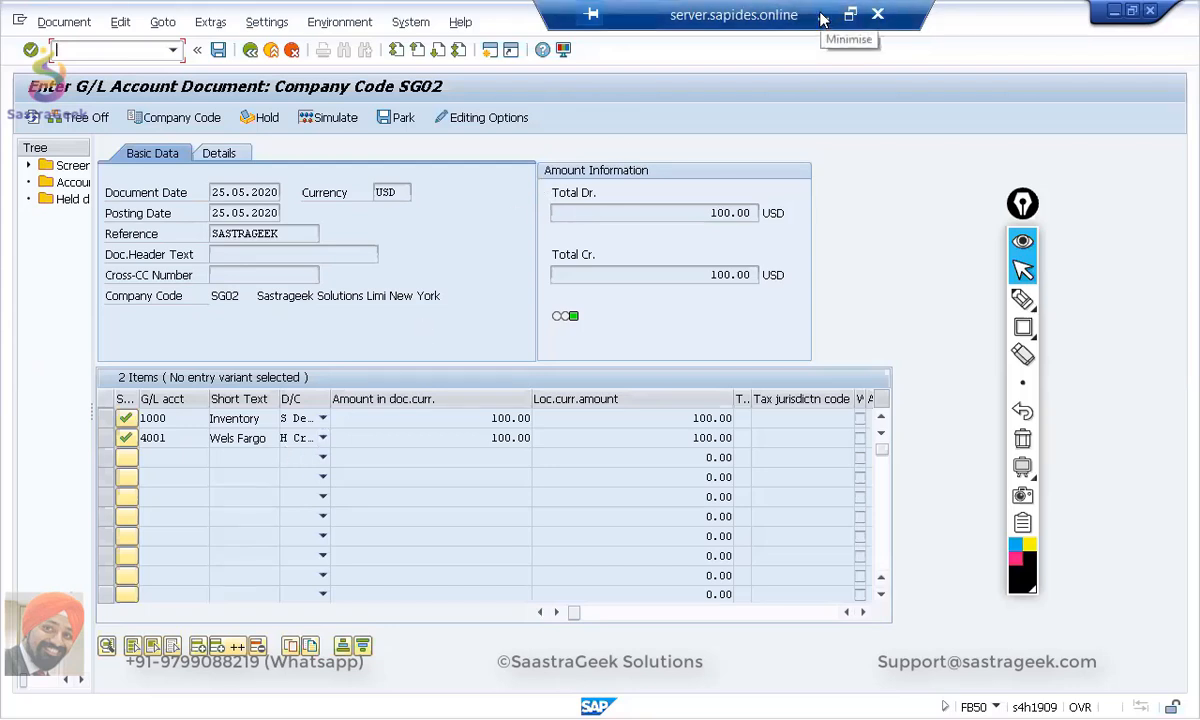
{"action": "type", "text": "/nspro"}
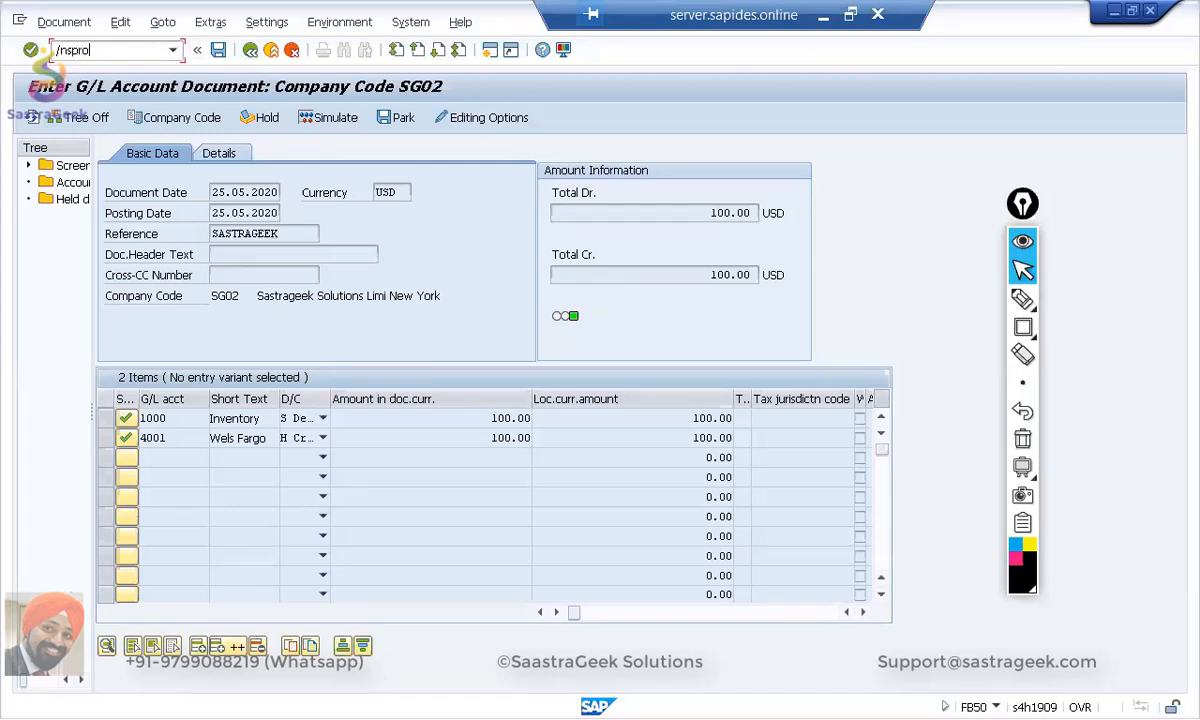
{"action": "key", "text": "Return"}
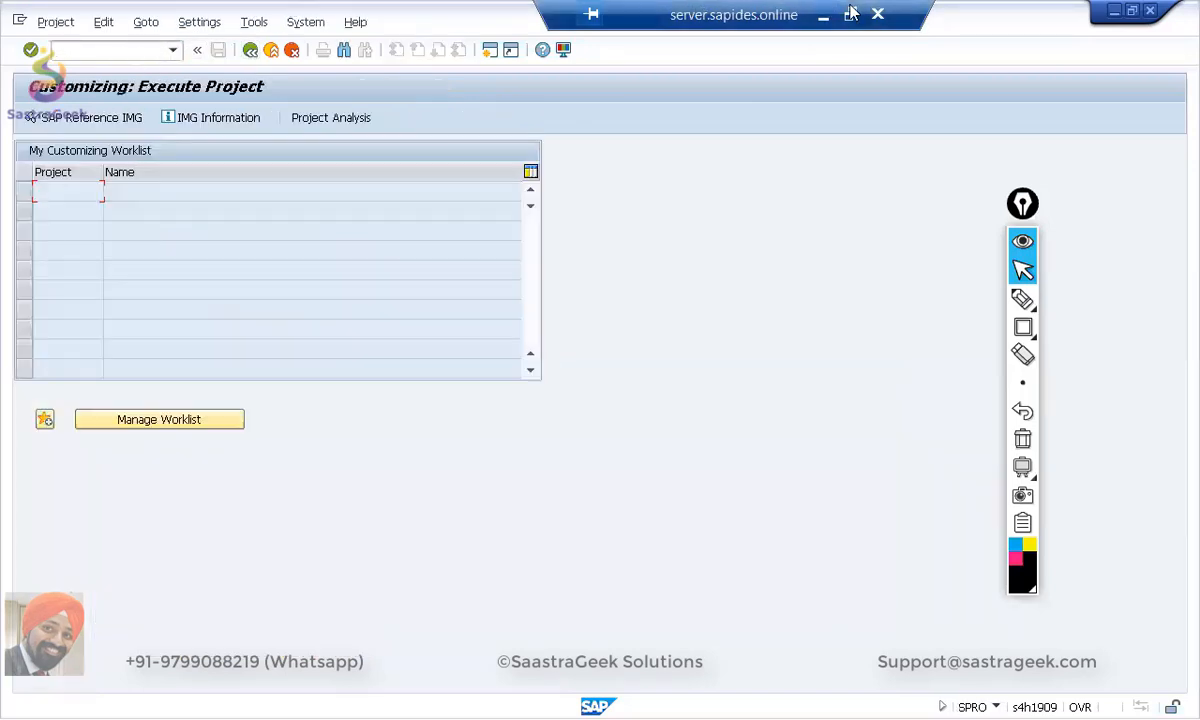
{"action": "left_click", "coordinate": [102, 122]}
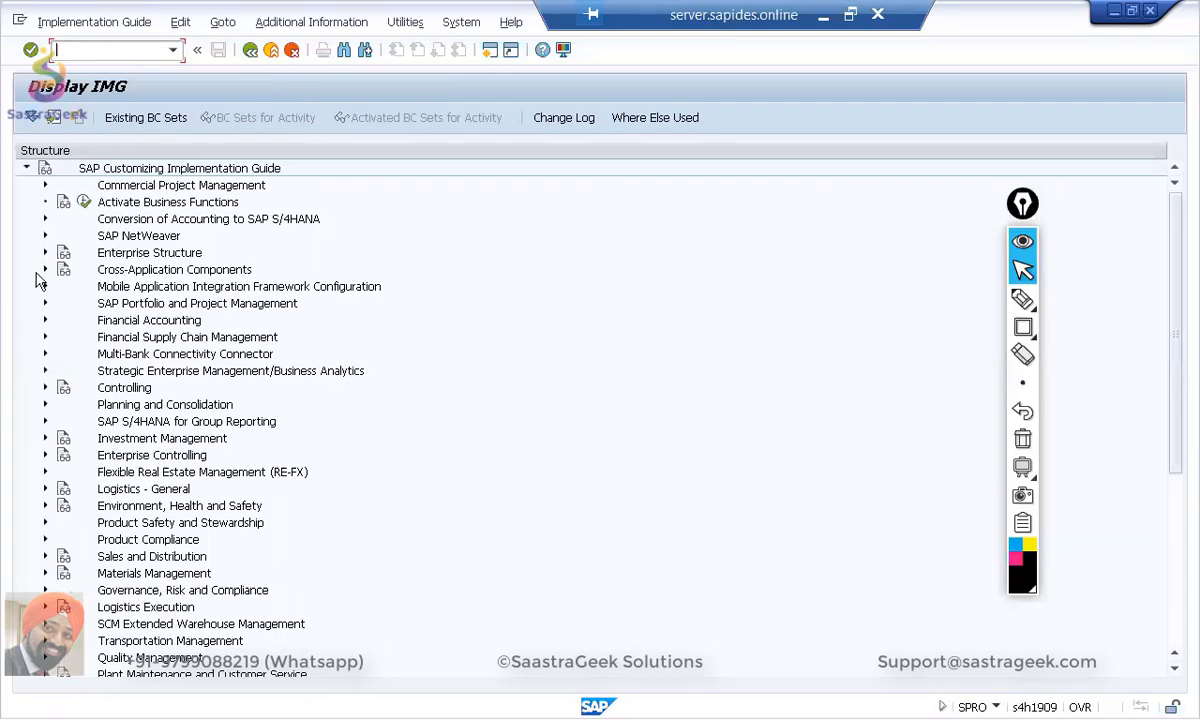
Step: Open Maintain Company Codes for Materials Management under Logistics - General, Product Lifecycle Management (PLM), Material Master, Basic Settings
{"action": "left_click", "coordinate": [44, 489]}
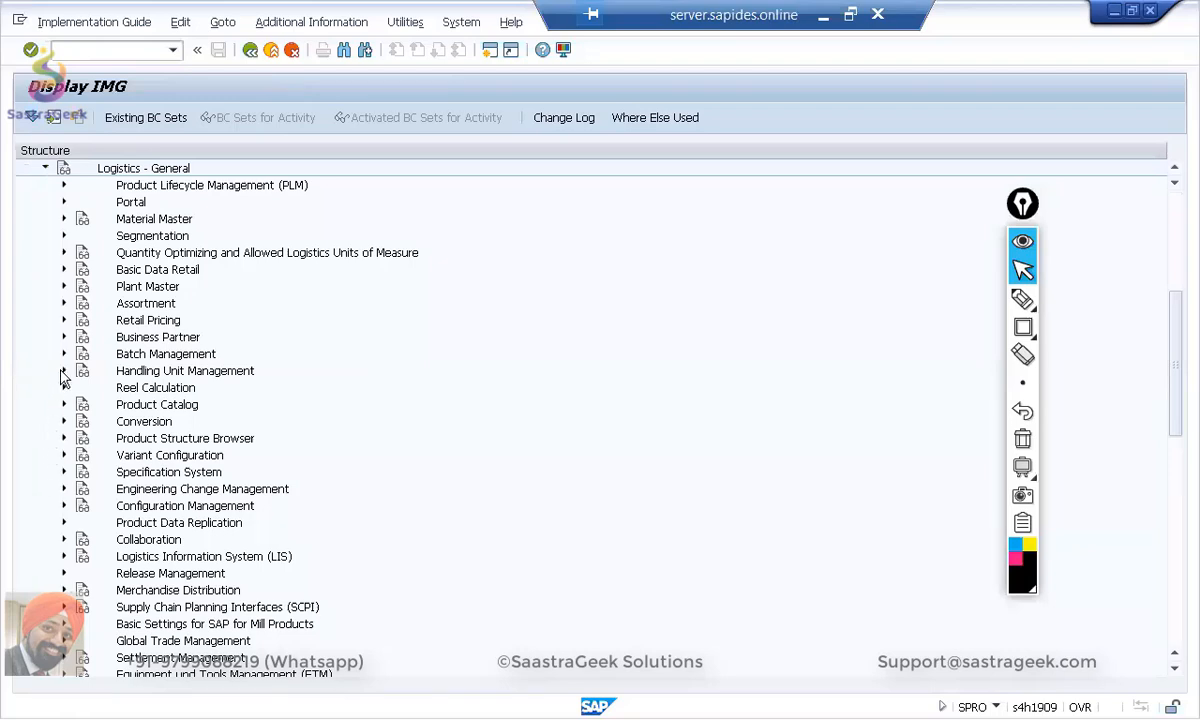
{"action": "left_click", "coordinate": [65, 187]}
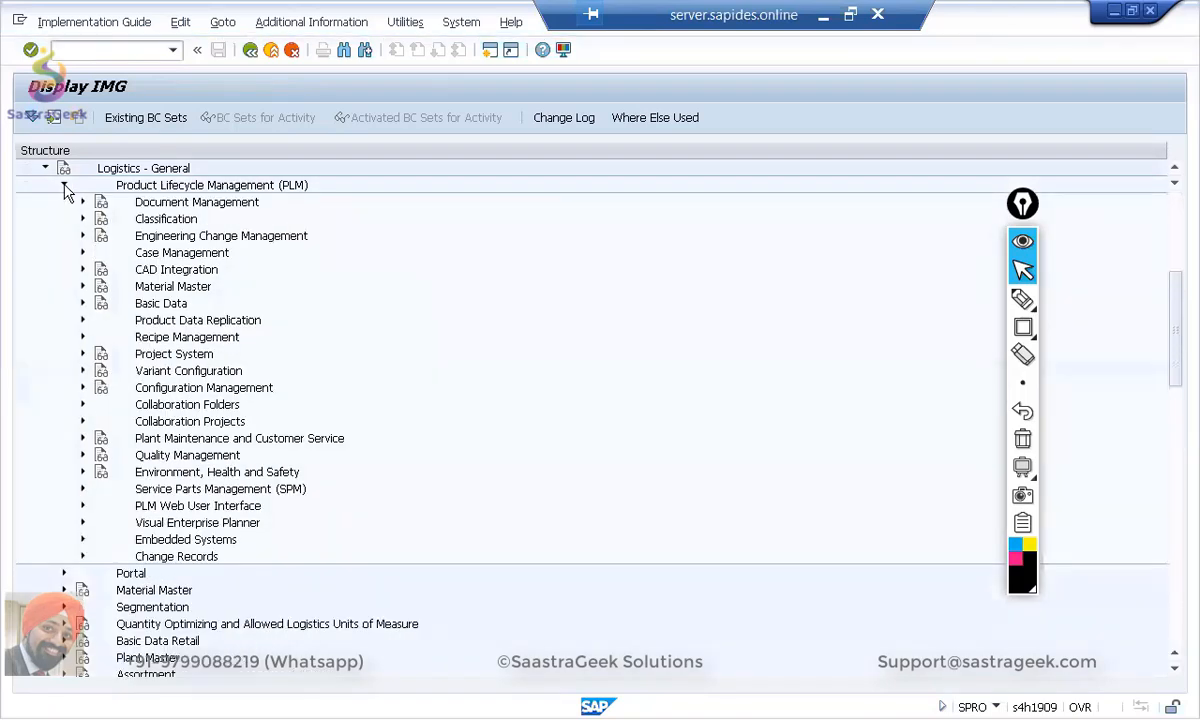
{"action": "left_click", "coordinate": [83, 287]}
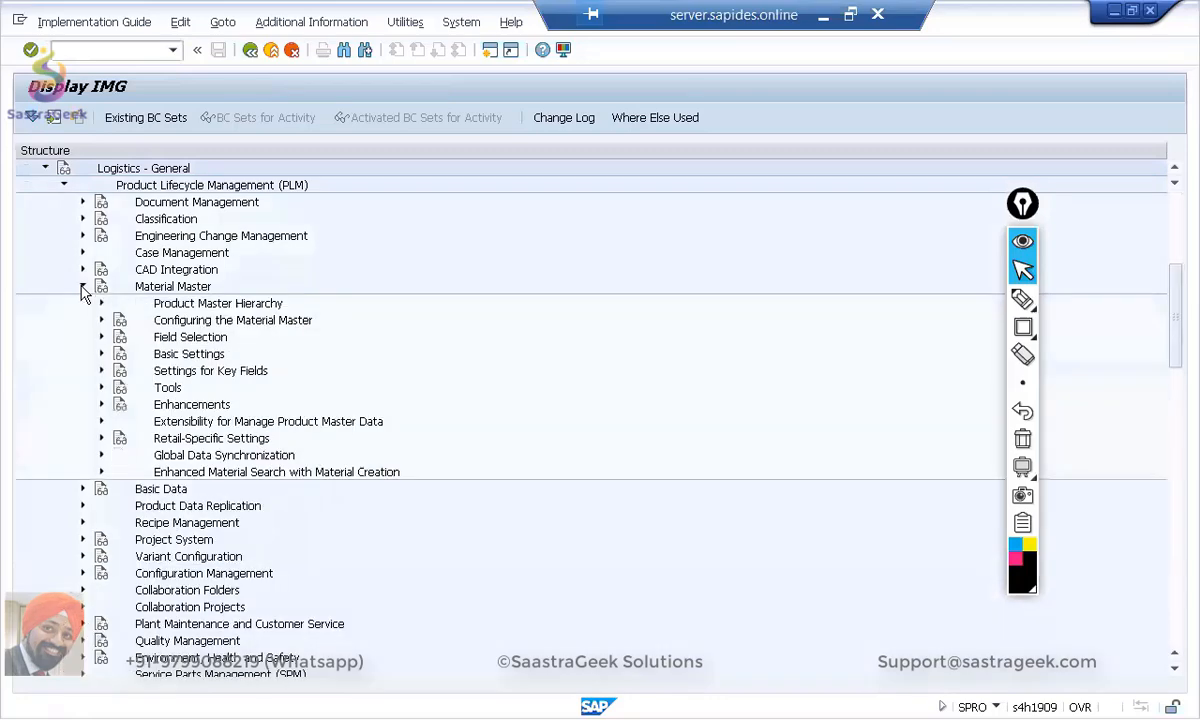
{"action": "left_click", "coordinate": [102, 355]}
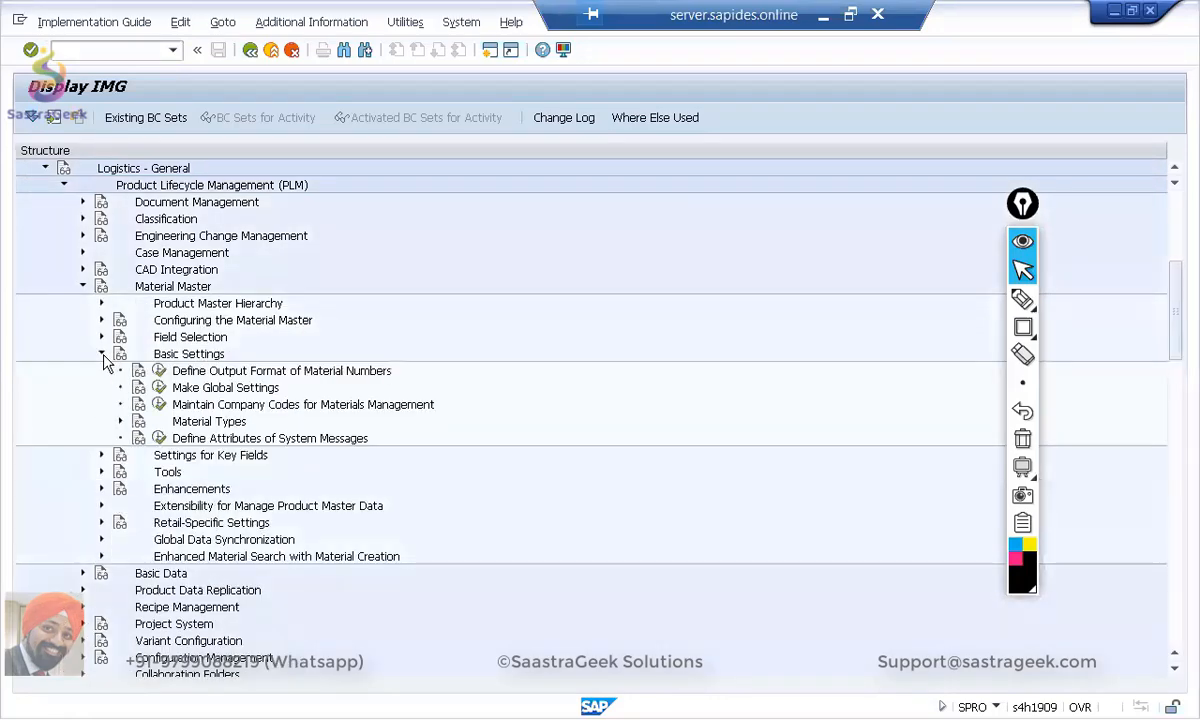
{"action": "left_click", "coordinate": [158, 405]}
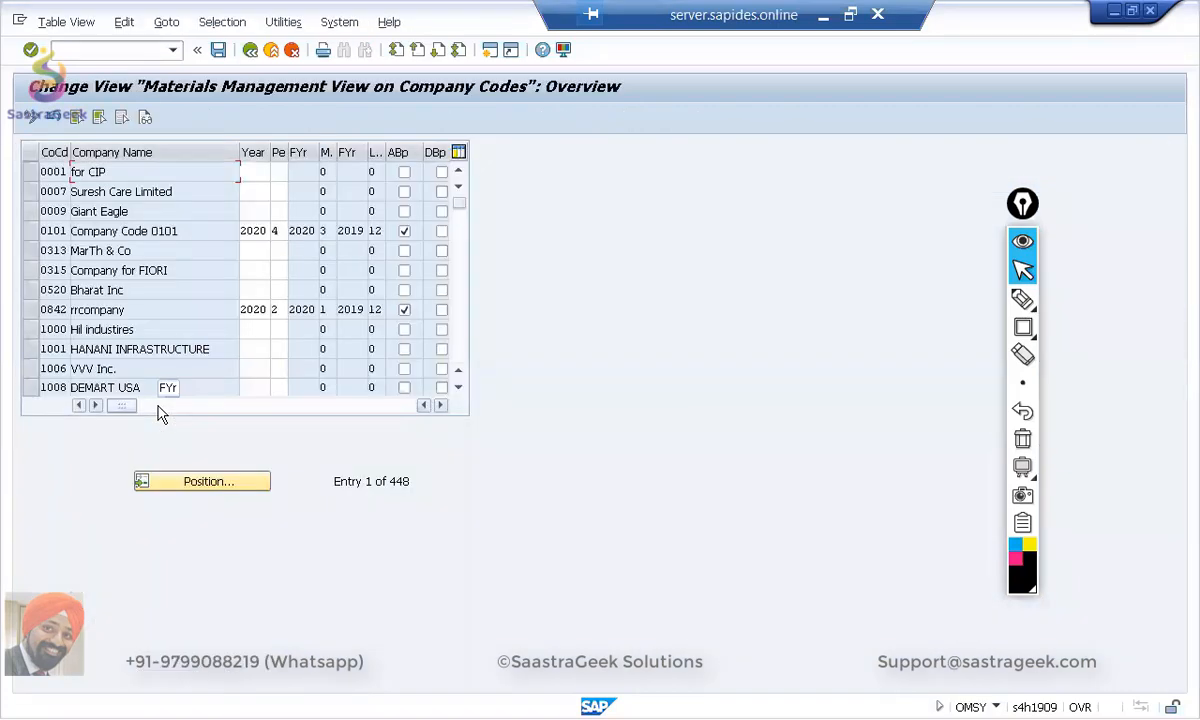
Step: Position the Materials Management company code list at SG02
{"action": "left_click", "coordinate": [203, 484]}
{"action": "type", "text": "Sg02"}
{"action": "key", "text": "Return"}
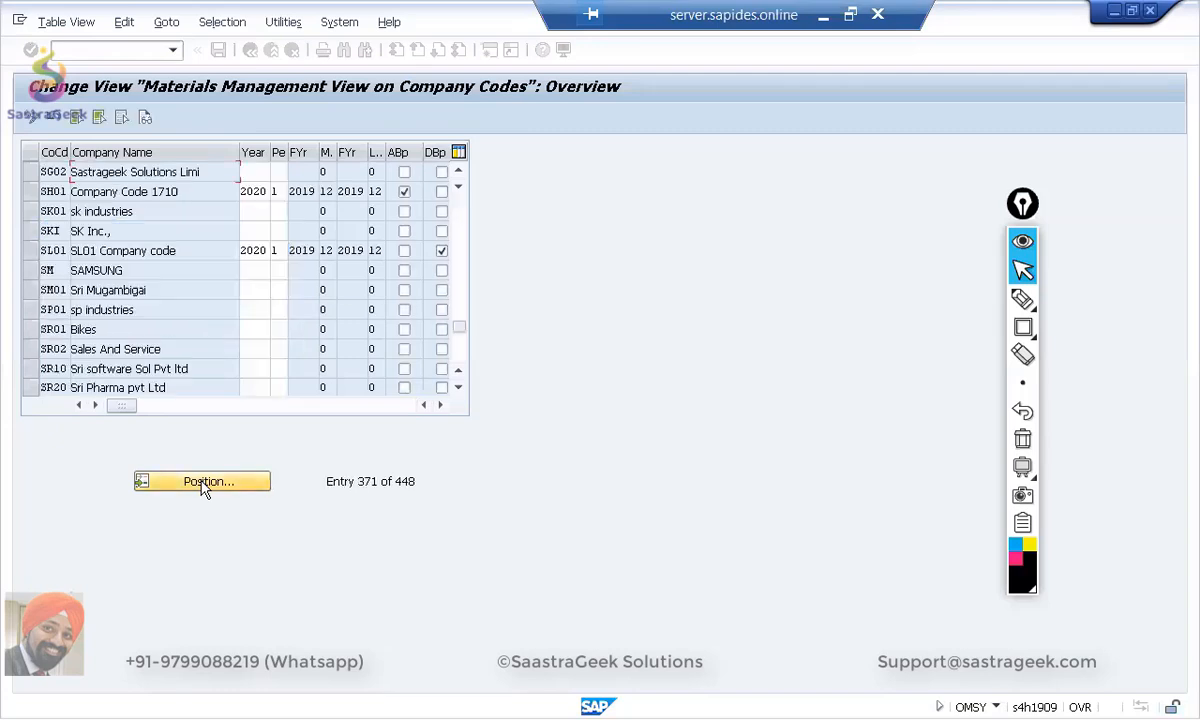
Step: Set SG02's Materials Management year to 2020 and period to 5, and save under the customizing request Sastrageek SG02 Company Set Up
{"action": "left_click", "coordinate": [258, 171]}
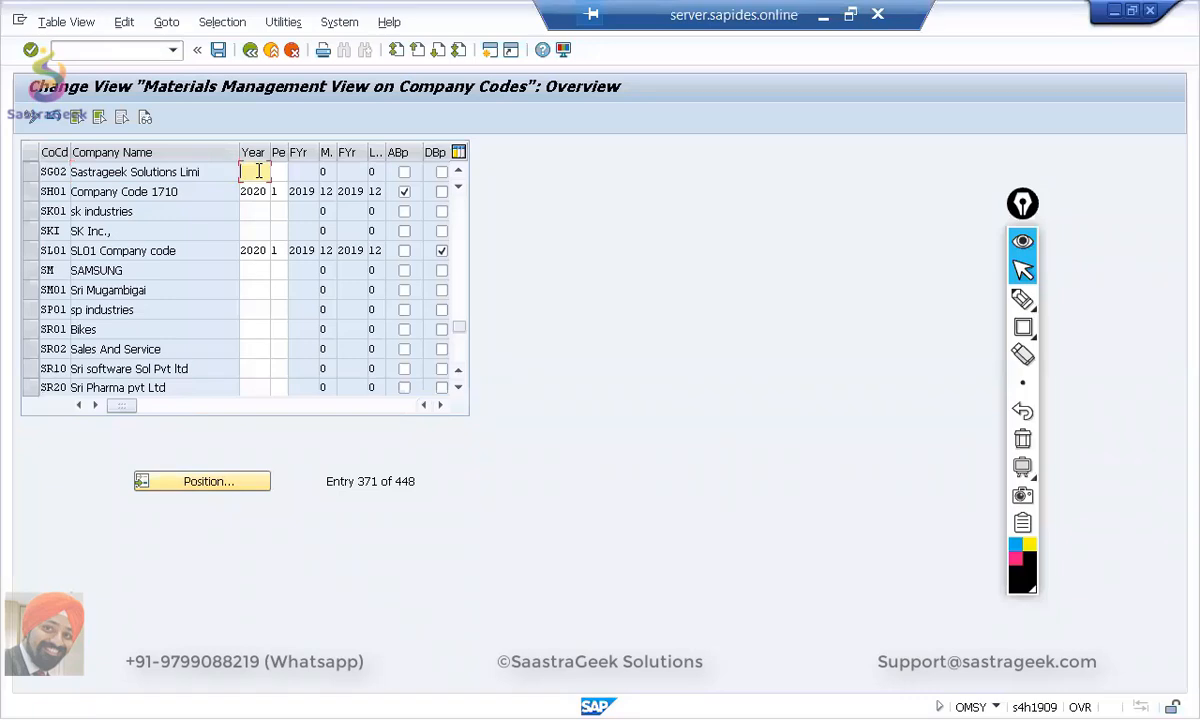
{"action": "type", "text": "2020"}
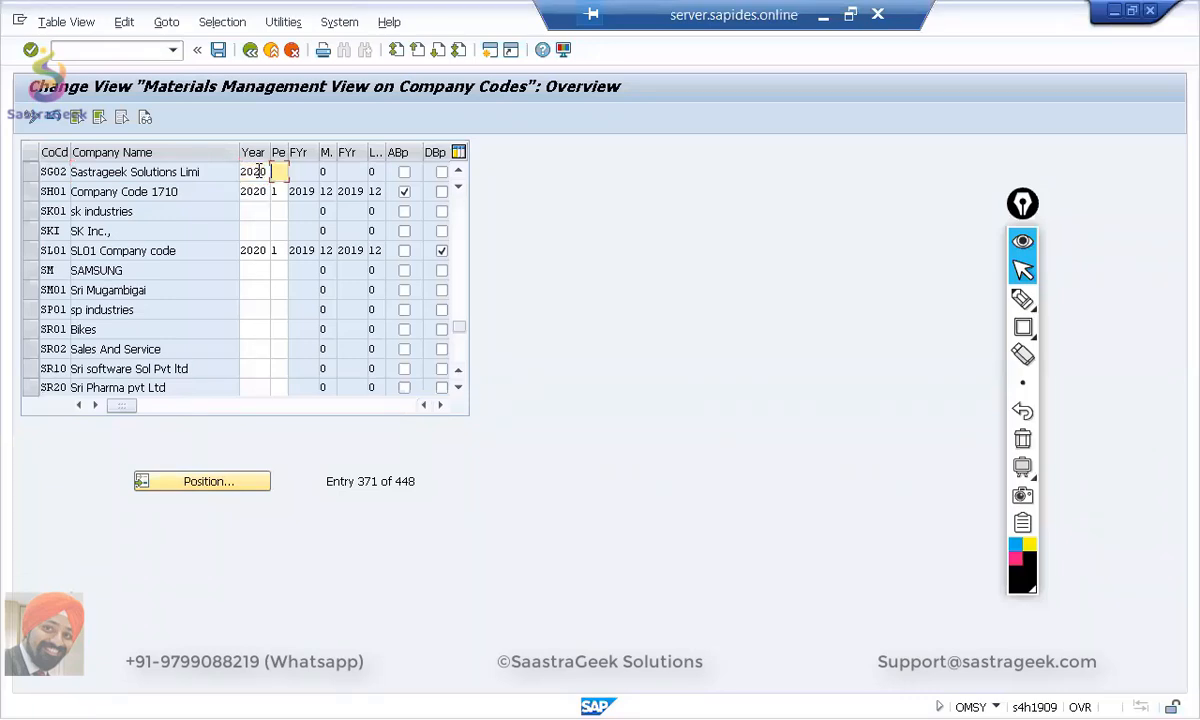
{"action": "type", "text": "5"}
{"action": "key", "text": "Return"}
{"action": "left_click", "coordinate": [218, 51]}
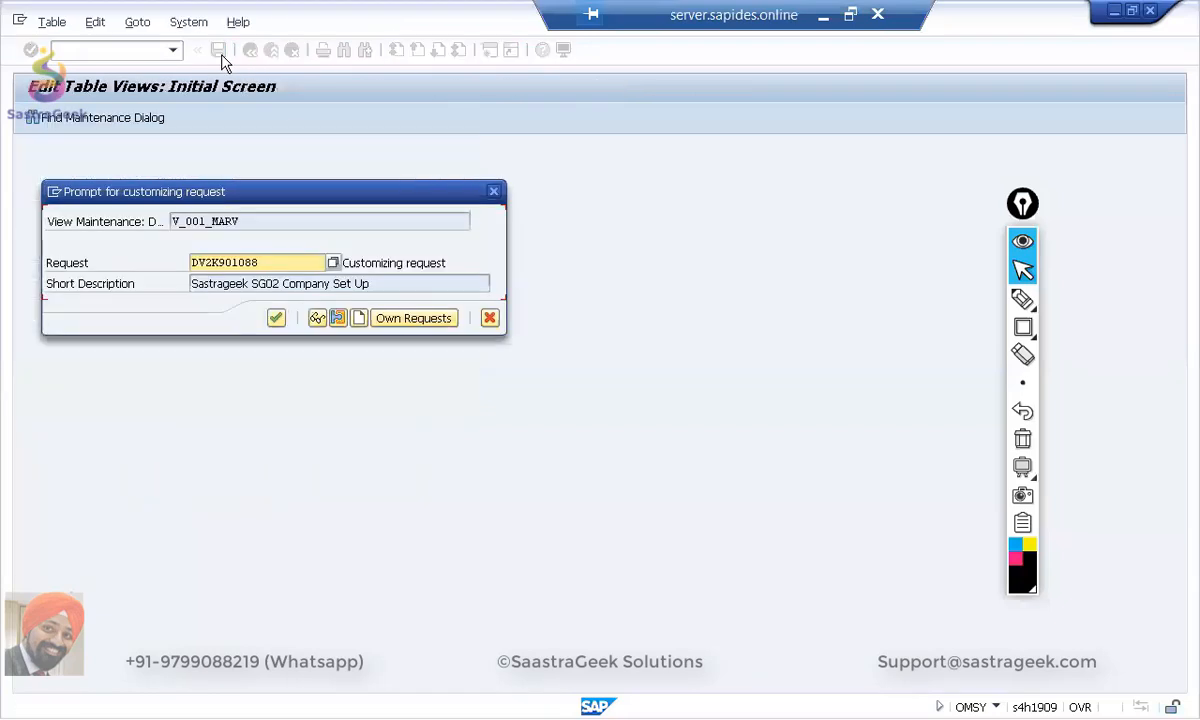
{"action": "left_click", "coordinate": [277, 319]}
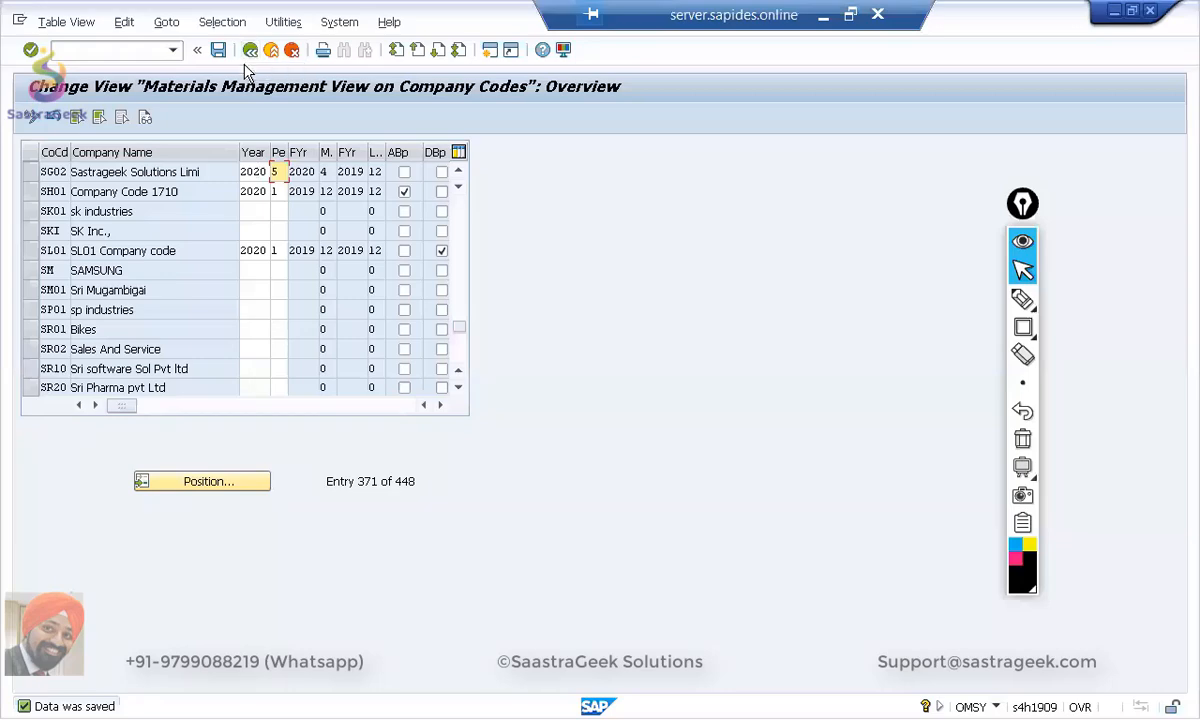
Step: Return to the IMG and open Define Attributes of Material Types under Basic Settings, Material Types
{"action": "left_click", "coordinate": [250, 51]}
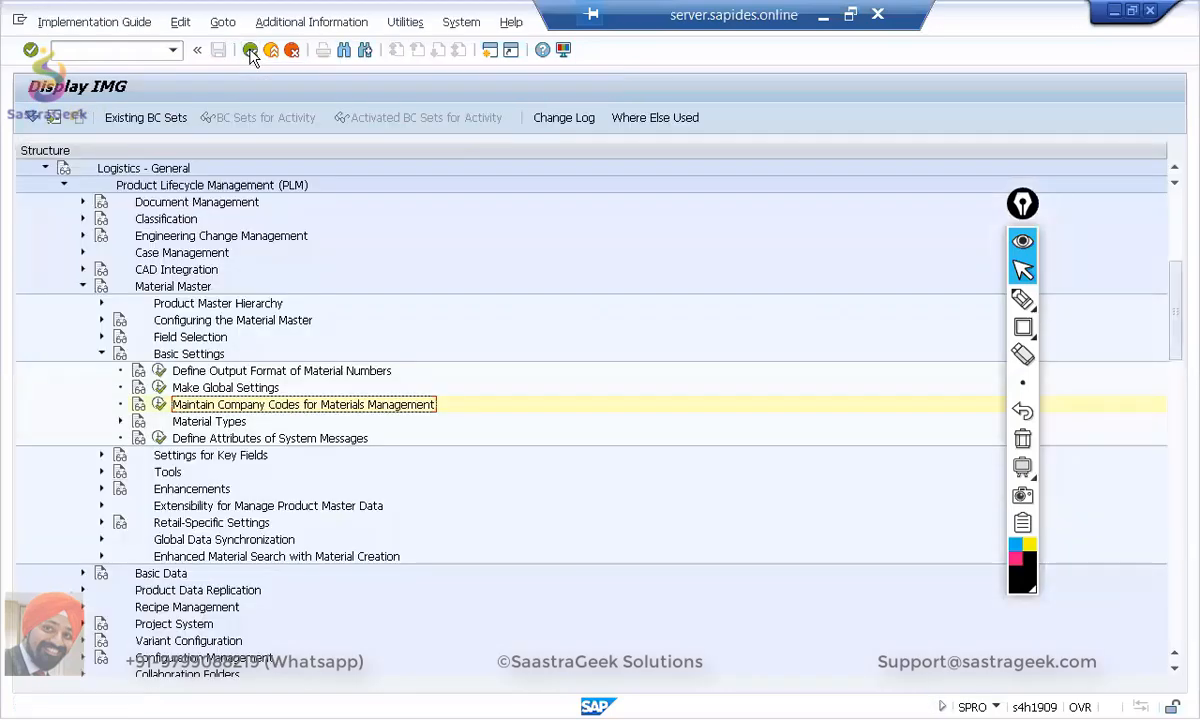
{"action": "left_click", "coordinate": [120, 422]}
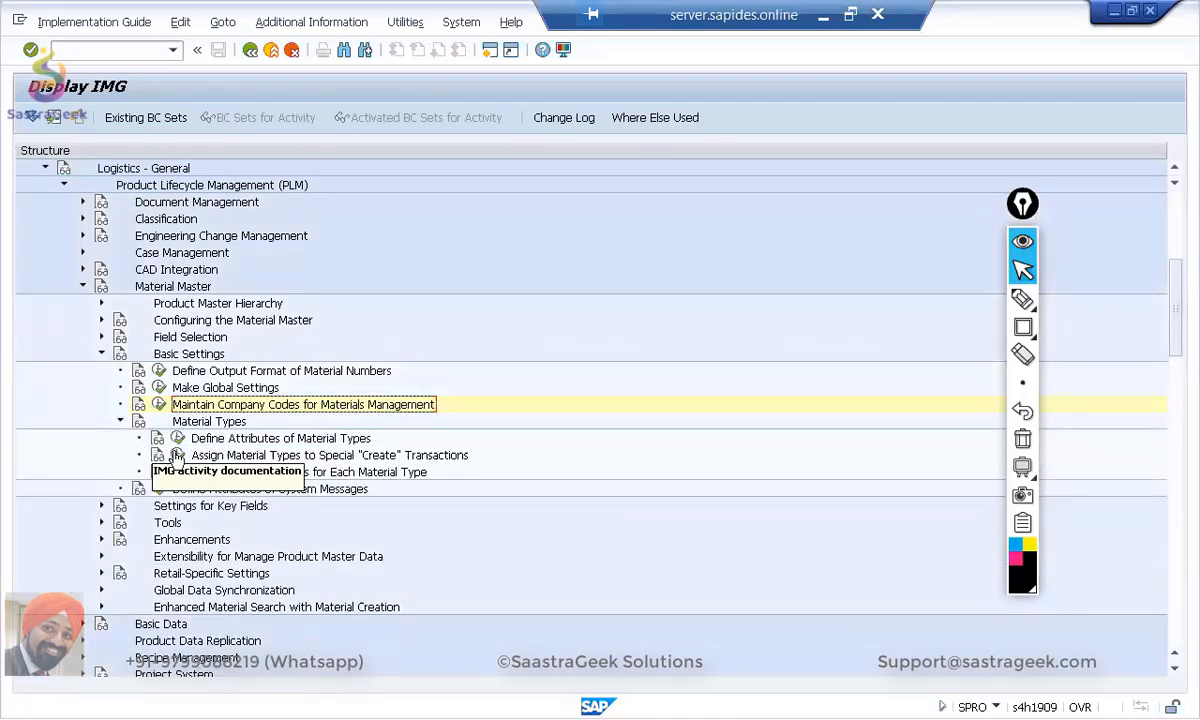
{"action": "left_click", "coordinate": [178, 439]}
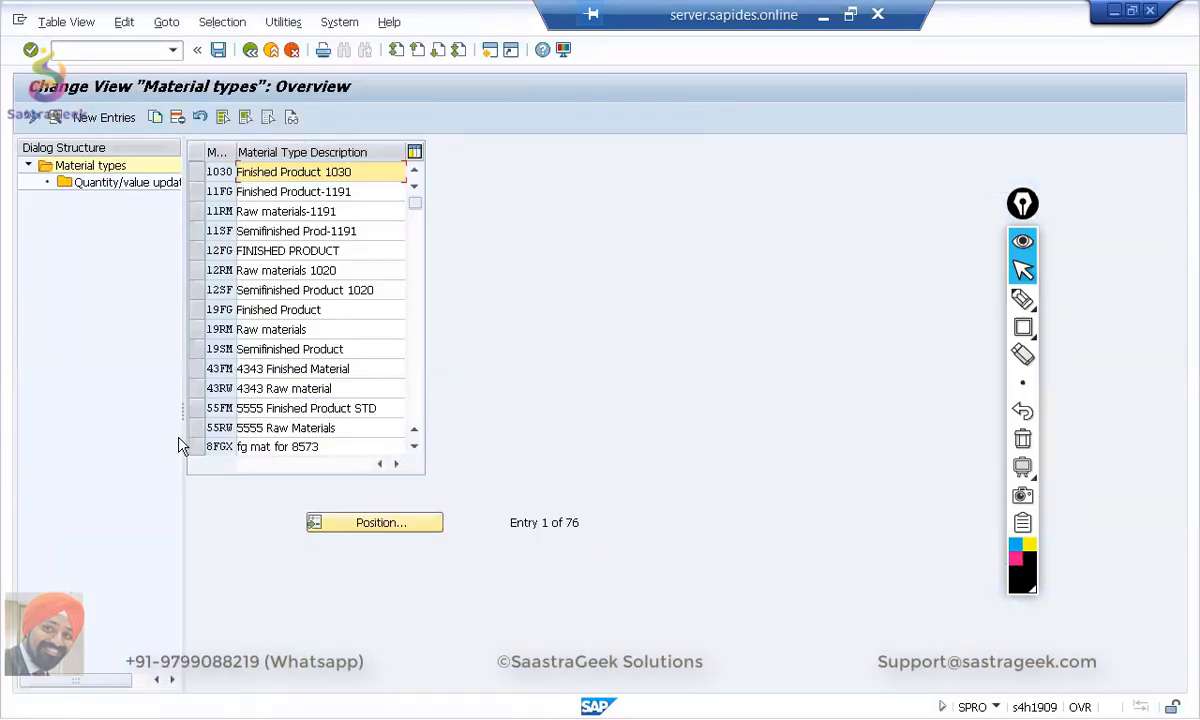
Step: Position the material types list at FERT and open Quantity/value updating for that finished product type
{"action": "left_click", "coordinate": [375, 523]}
{"action": "type", "text": "FERT"}
{"action": "key", "text": "Return"}
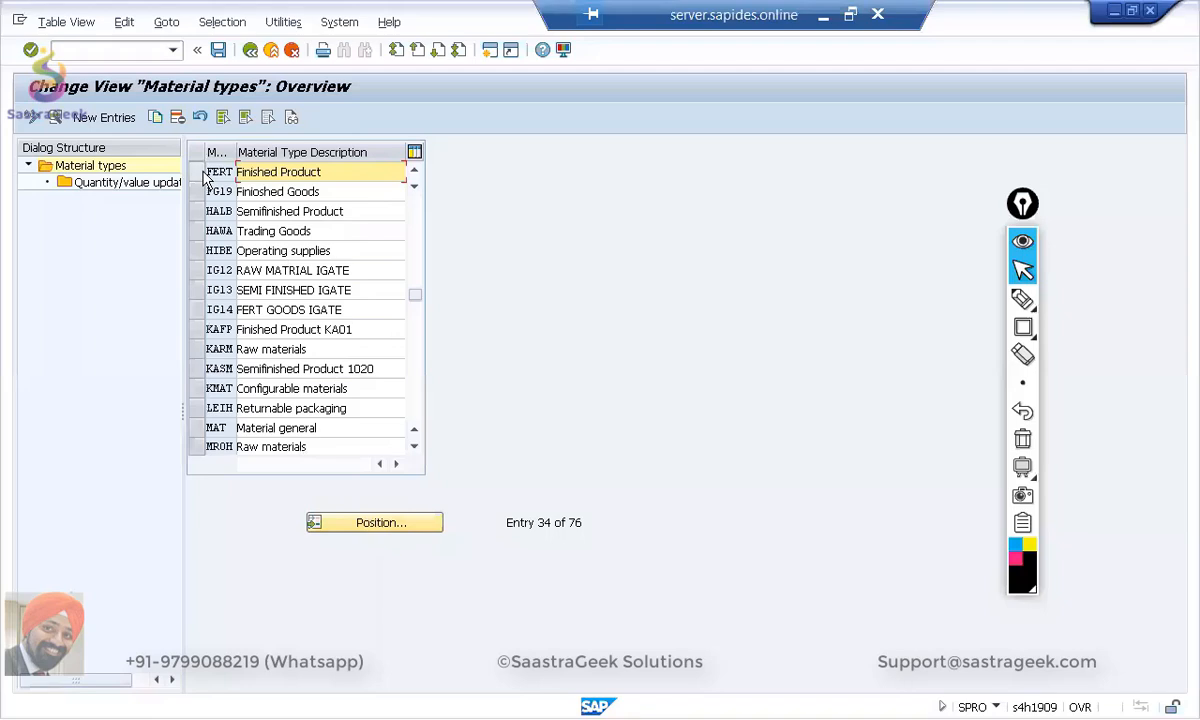
{"action": "left_click", "coordinate": [205, 175]}
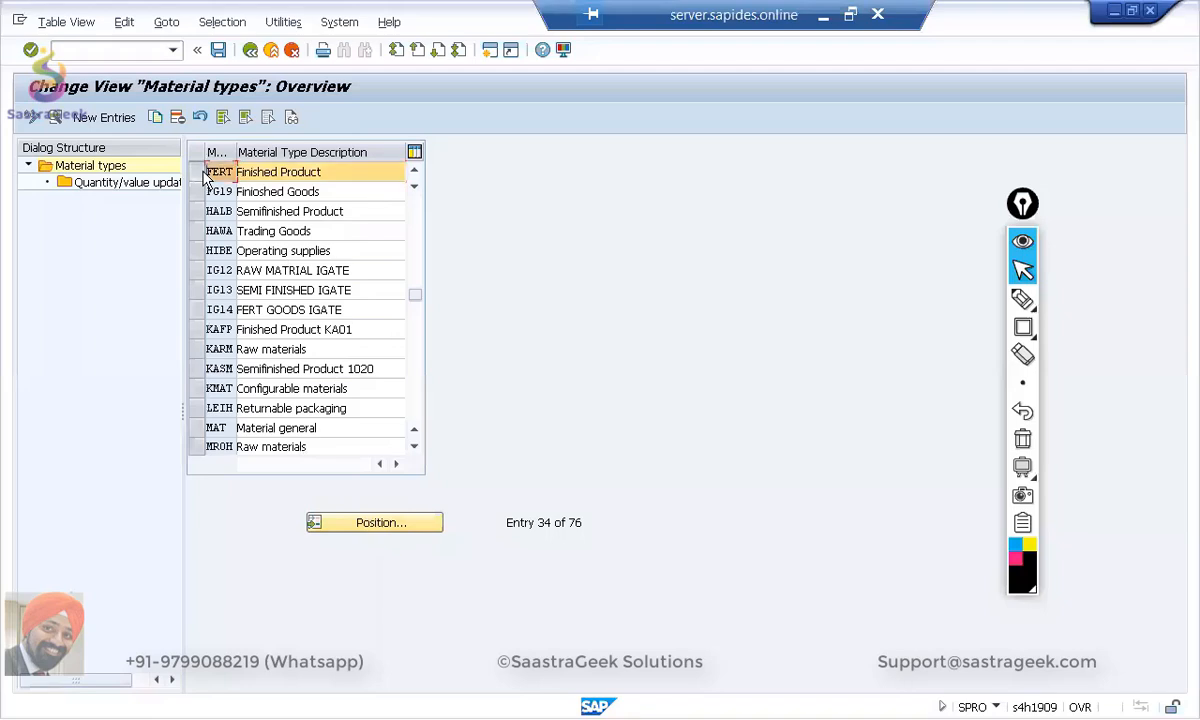
{"action": "double_click", "coordinate": [117, 185]}
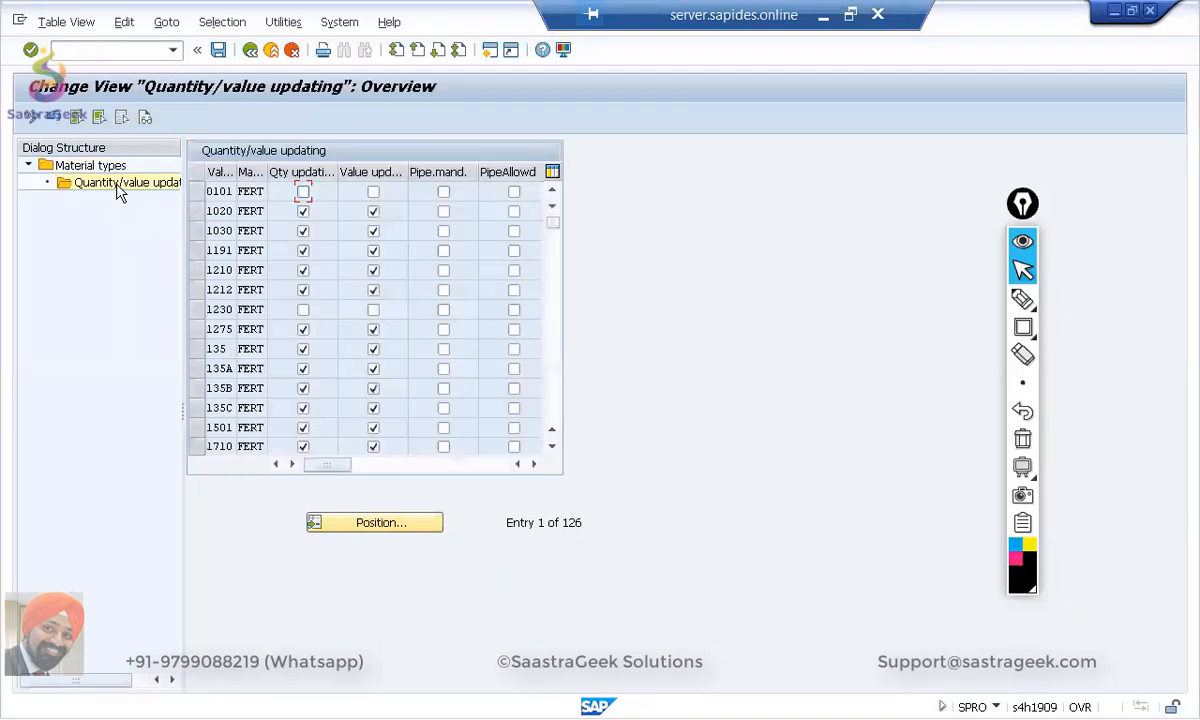
Step: Check the quantity and value updating settings for valuation area SG02 and material type FERT, and return to the material types list
{"action": "left_click", "coordinate": [378, 525]}
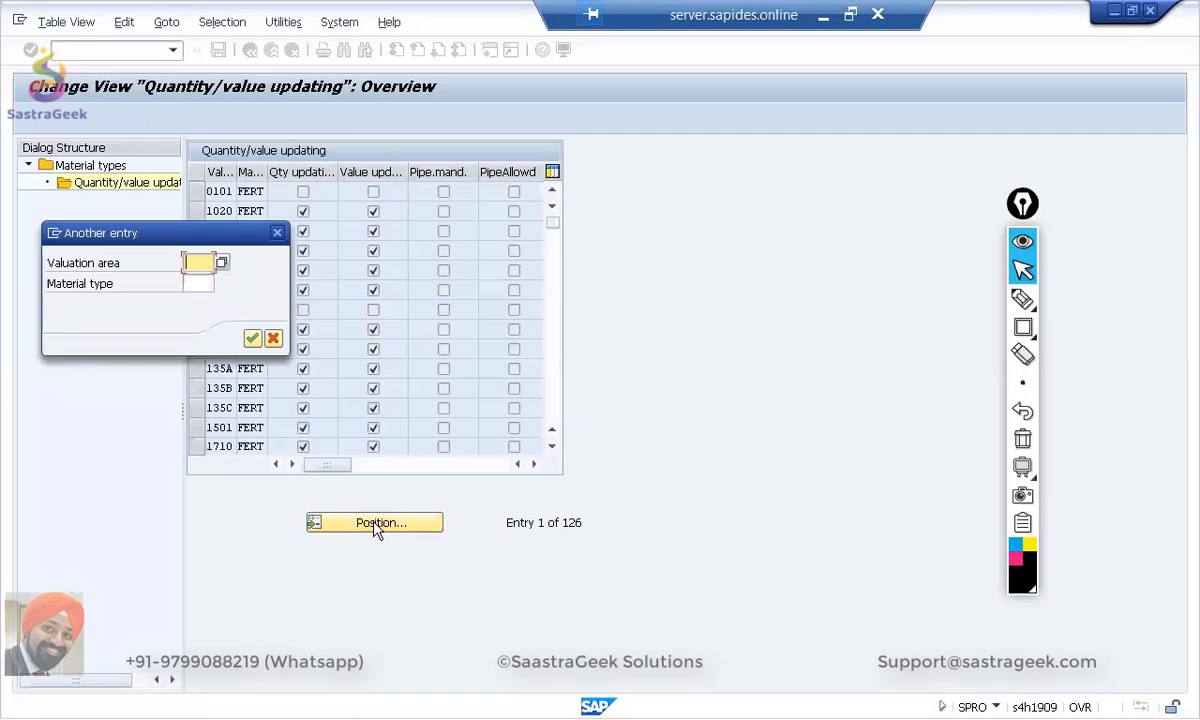
{"action": "type", "text": "SG"}
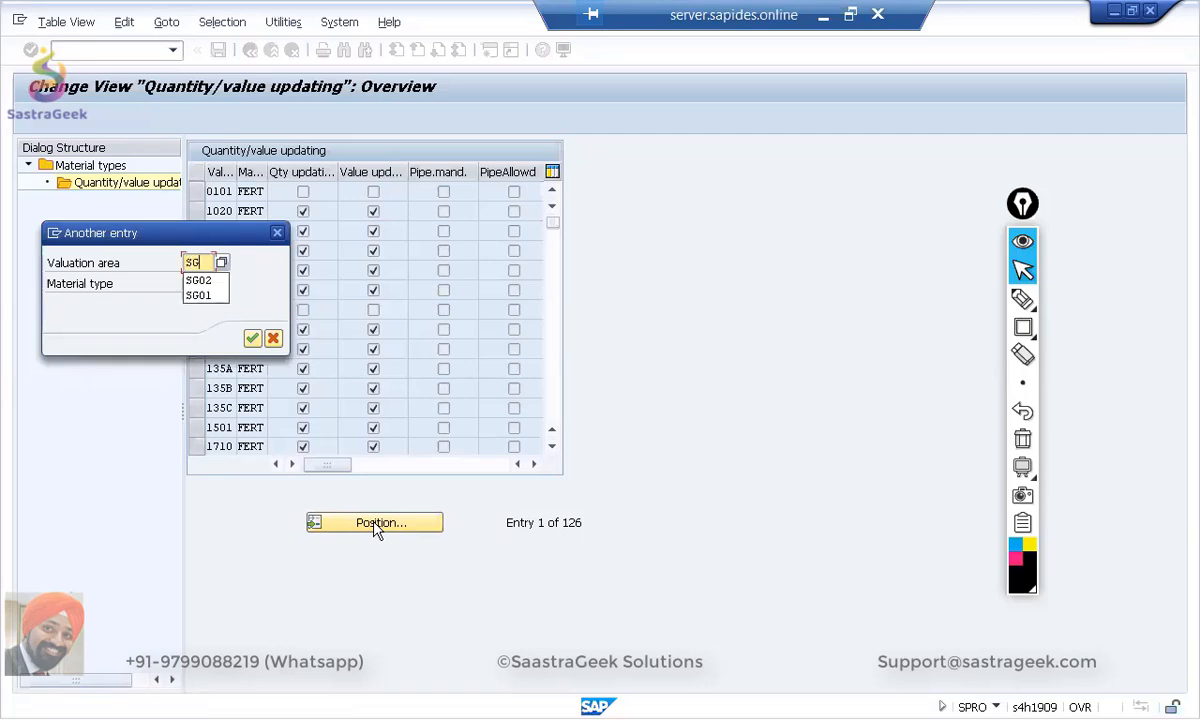
{"action": "type", "text": "02"}
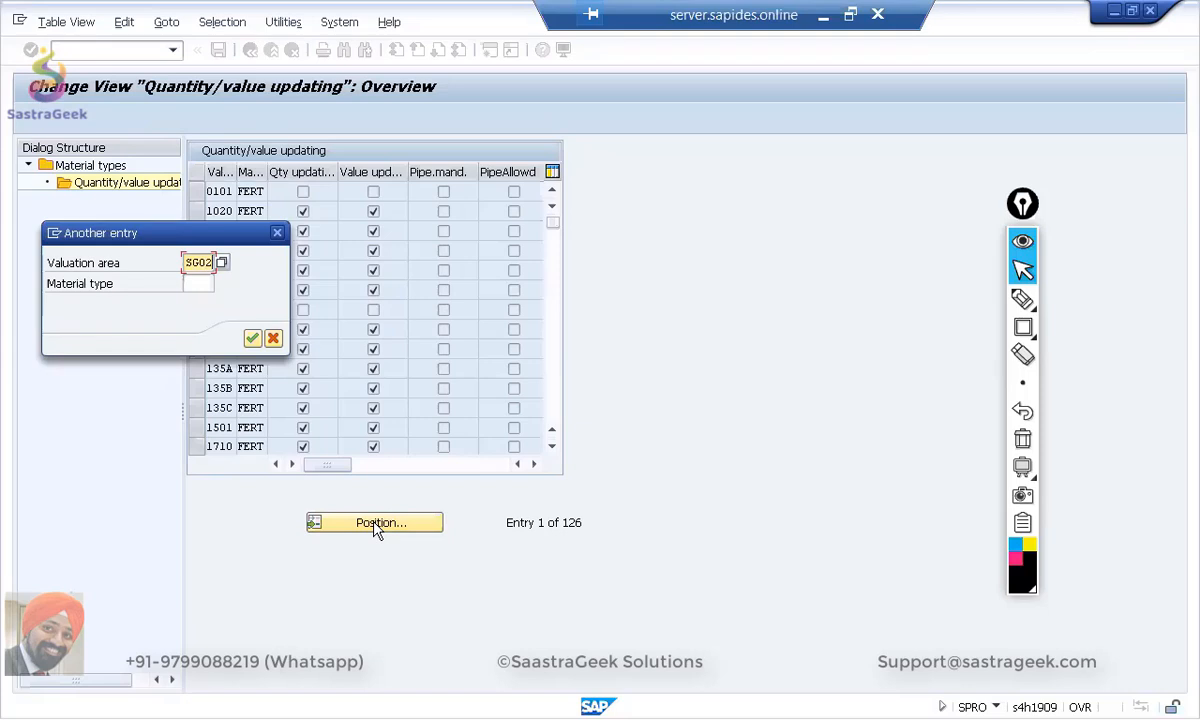
{"action": "key", "text": "Tab"}
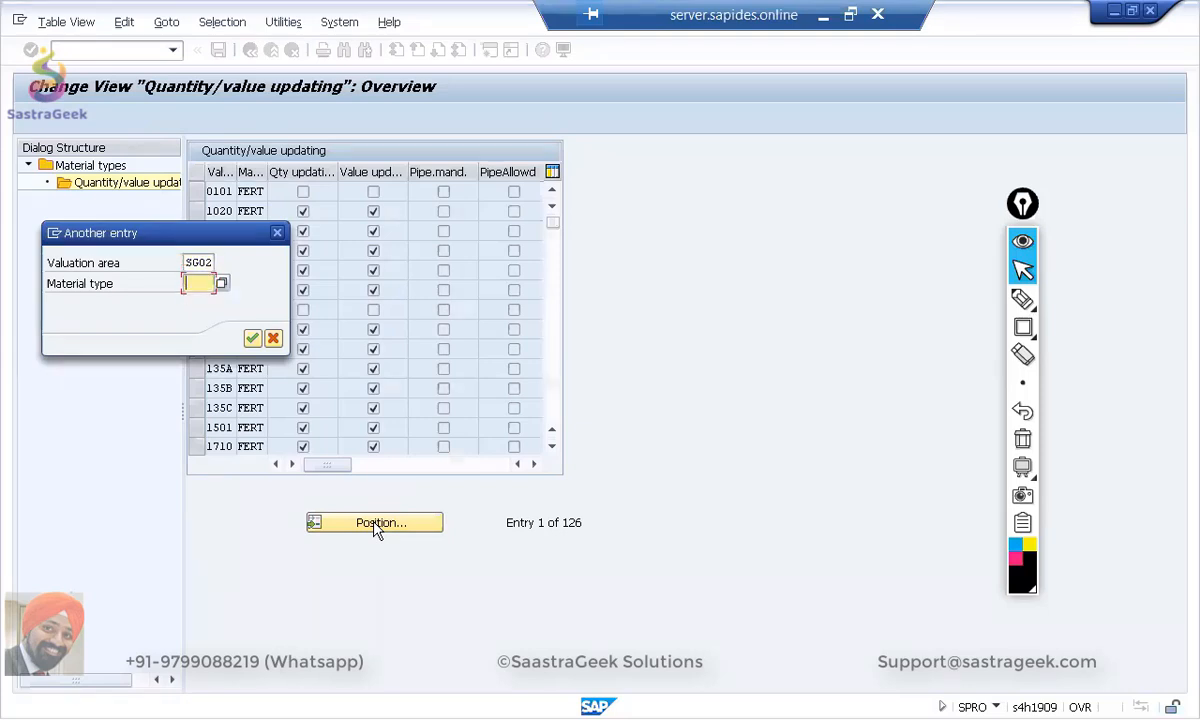
{"action": "type", "text": "FERT"}
{"action": "key", "text": "Return"}
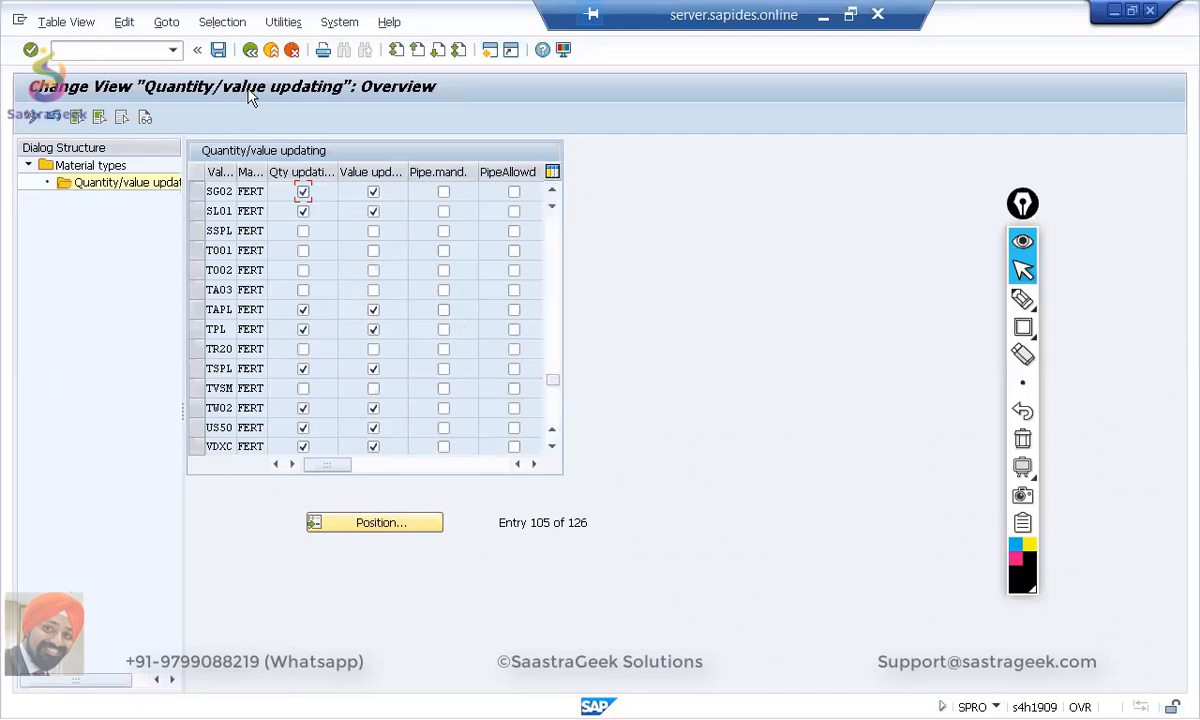
{"action": "left_click", "coordinate": [252, 56]}
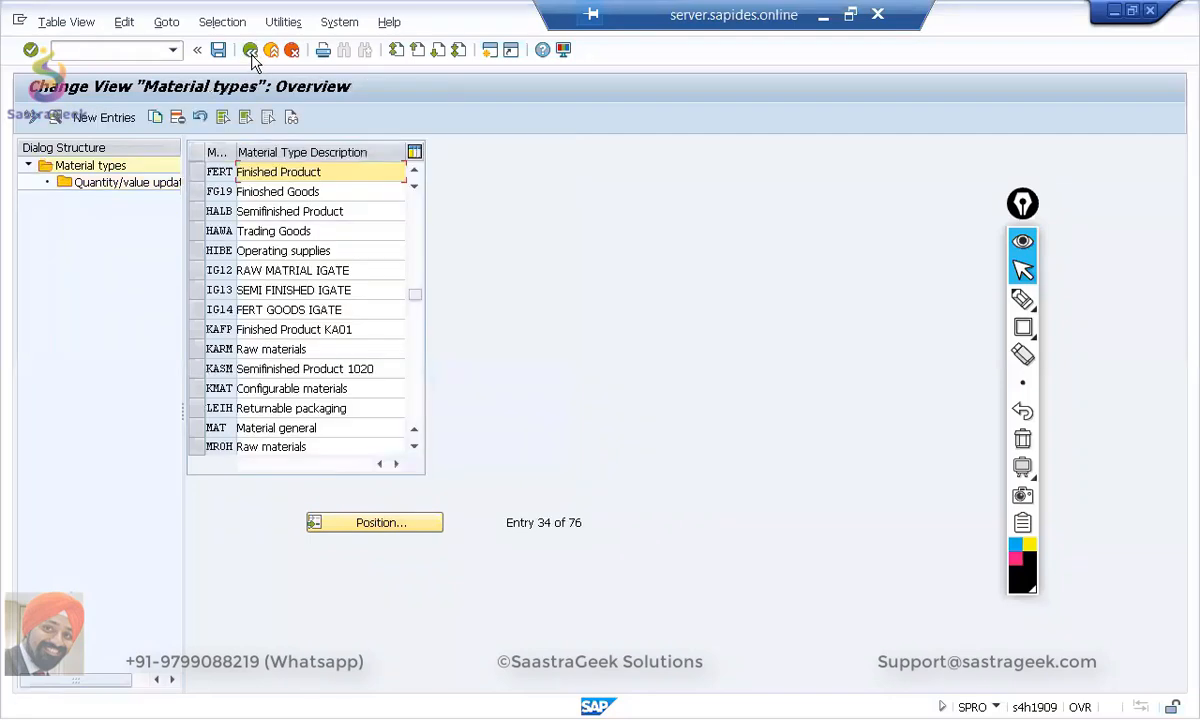
Step: Position the material types list at ROH and open Quantity/value updating for that raw materials type
{"action": "left_click", "coordinate": [355, 526]}
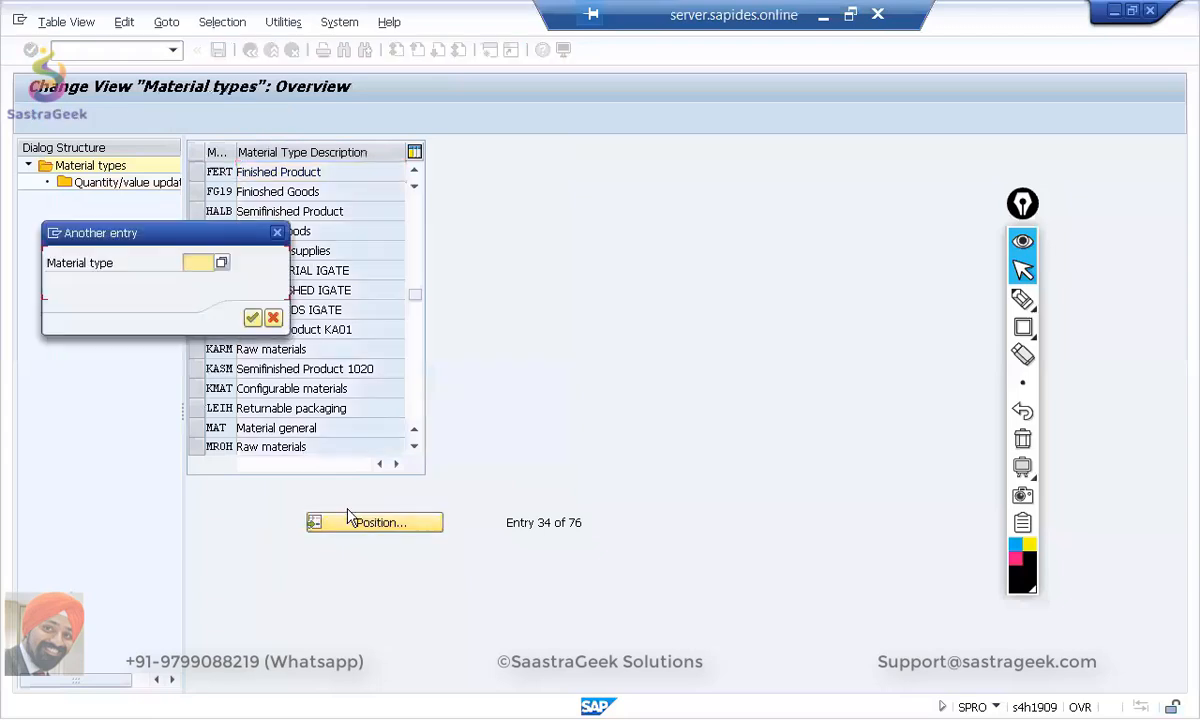
{"action": "type", "text": "ROH"}
{"action": "left_click", "coordinate": [252, 317]}
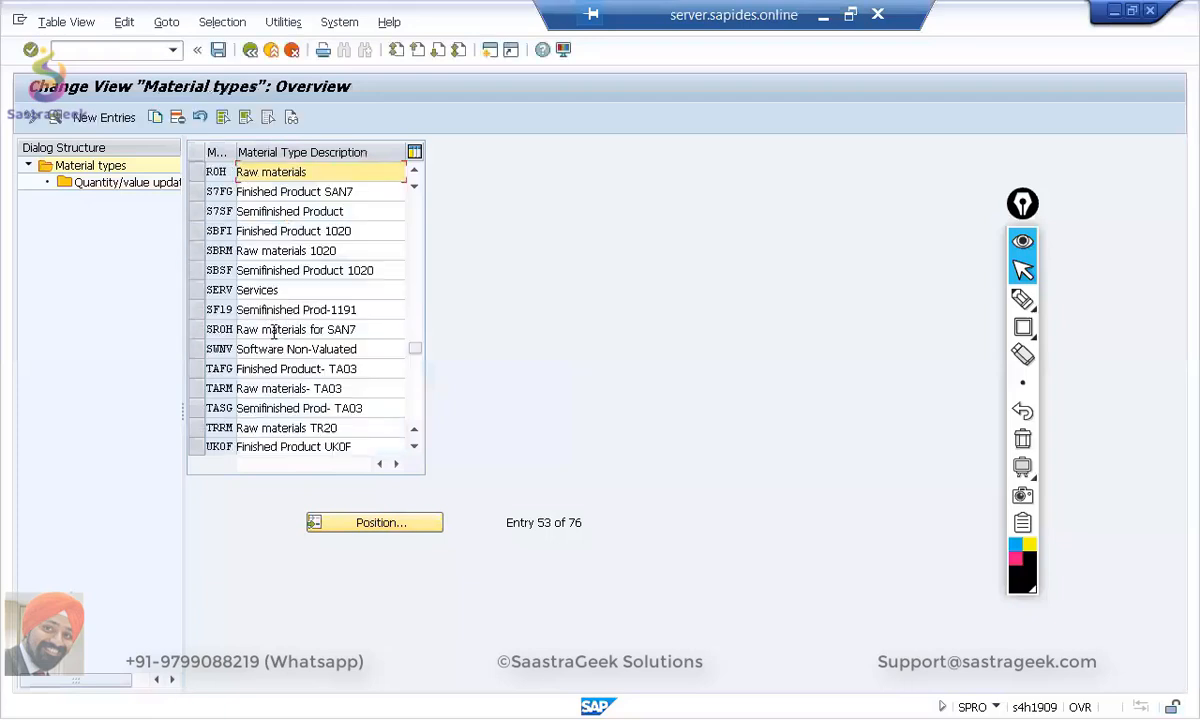
{"action": "left_click", "coordinate": [196, 172]}
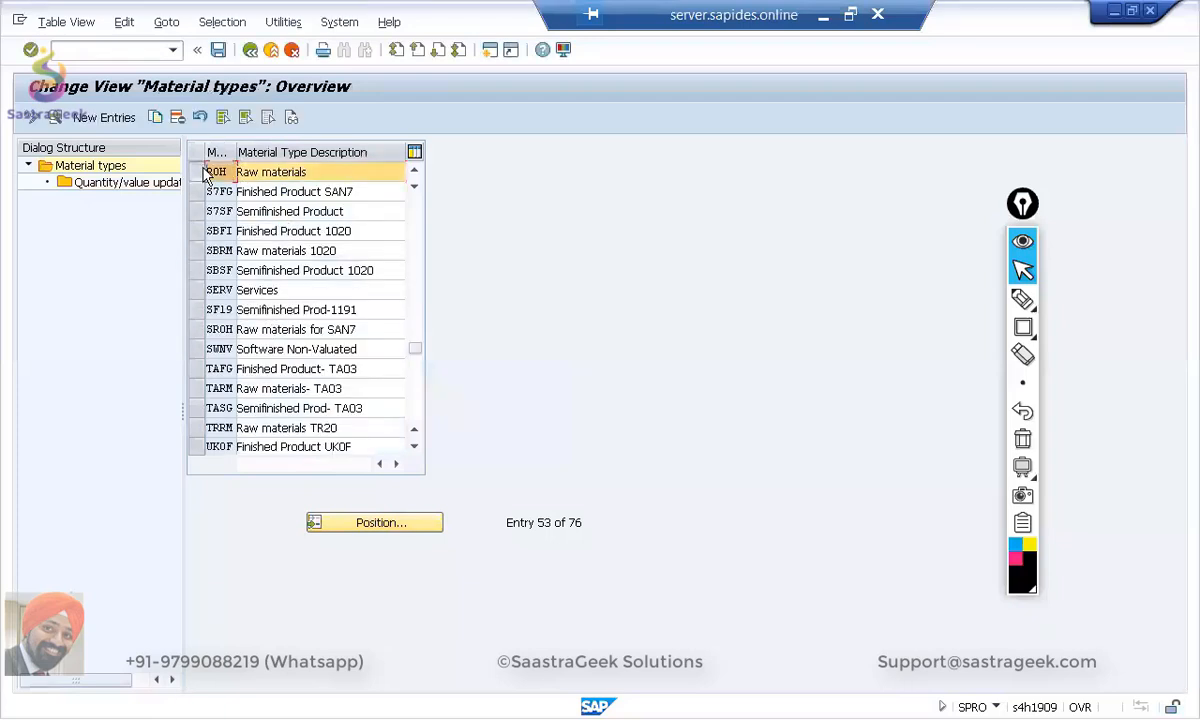
{"action": "double_click", "coordinate": [151, 188]}
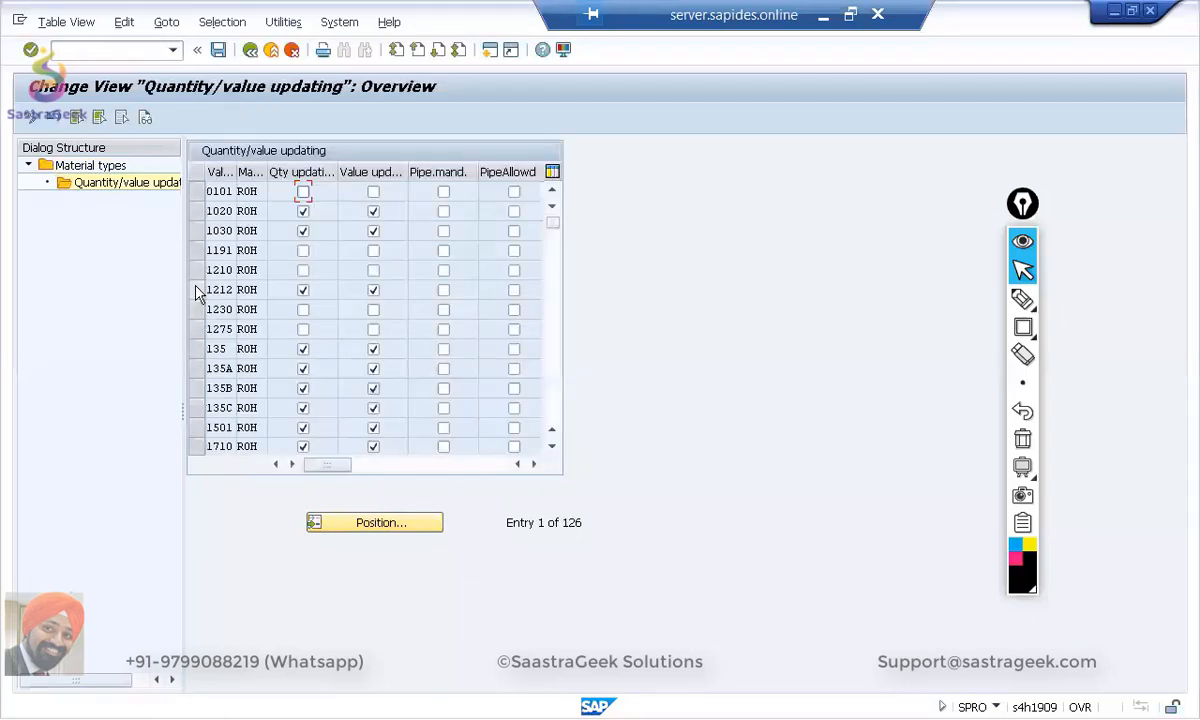
Step: Enable quantity updating and value updating for material type ROH in valuation area SG02, and return to the material types list
{"action": "left_click", "coordinate": [365, 522]}
{"action": "type", "text": "SG"}
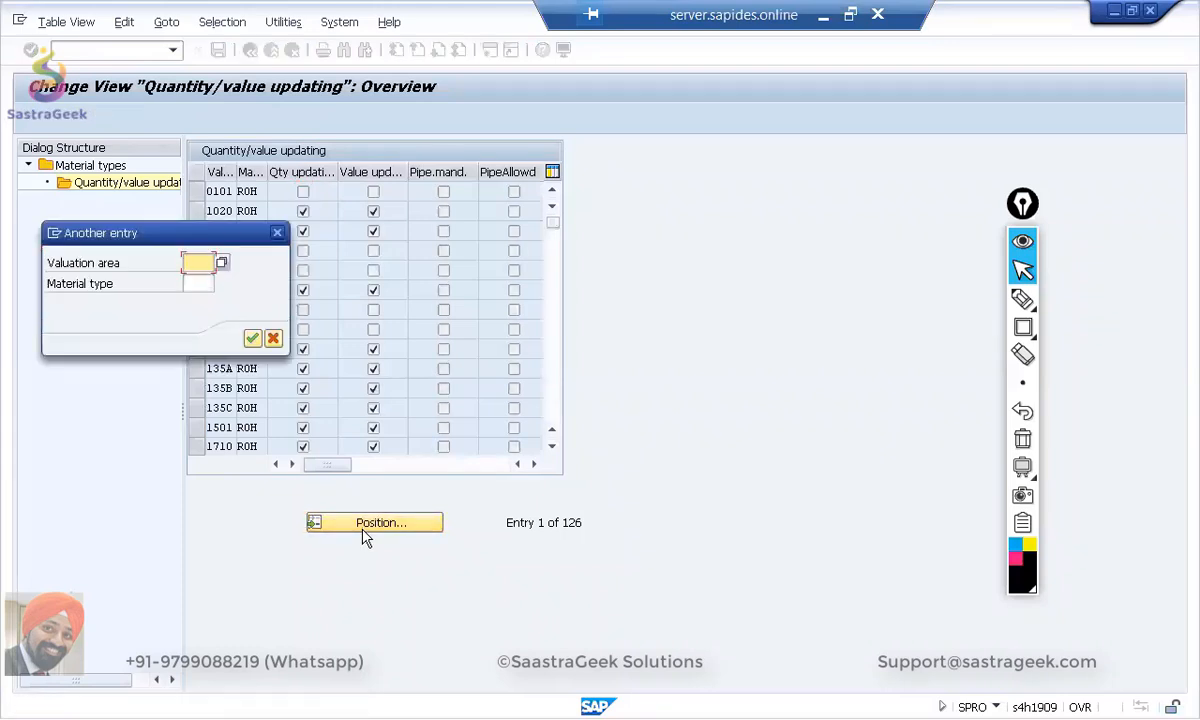
{"action": "key", "text": "Down"}
{"action": "key", "text": "Return"}
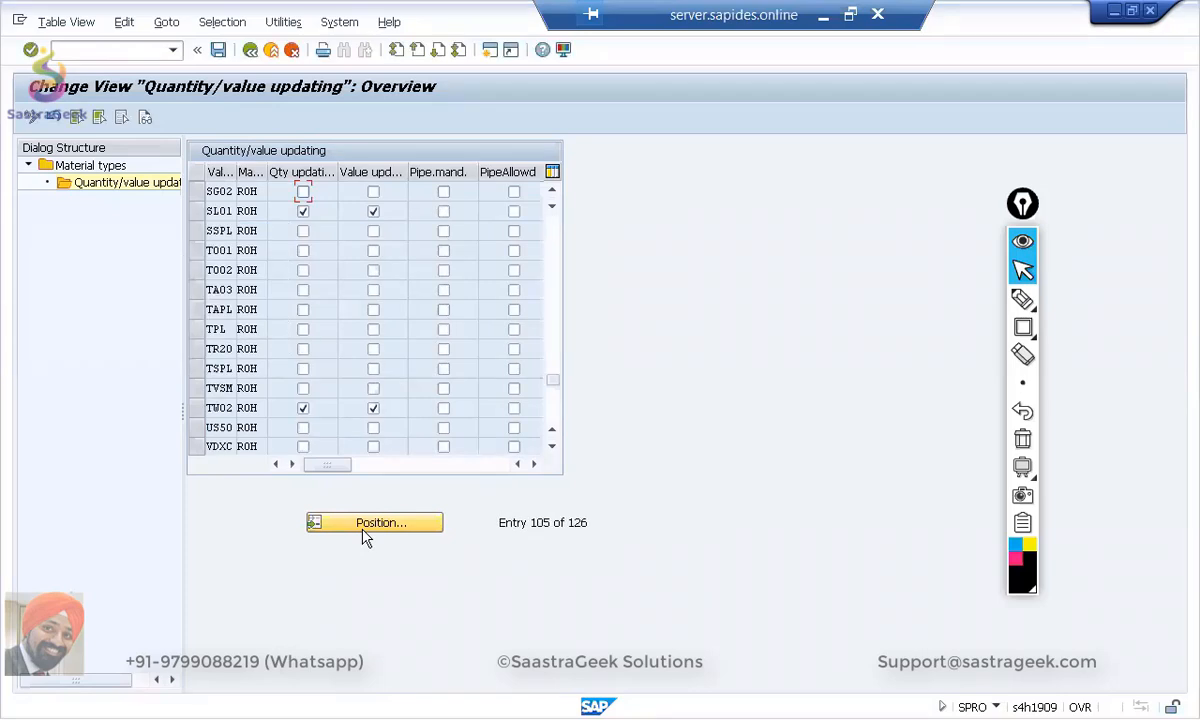
{"action": "left_click", "coordinate": [303, 193]}
{"action": "left_click", "coordinate": [373, 208]}
{"action": "left_click", "coordinate": [373, 193]}
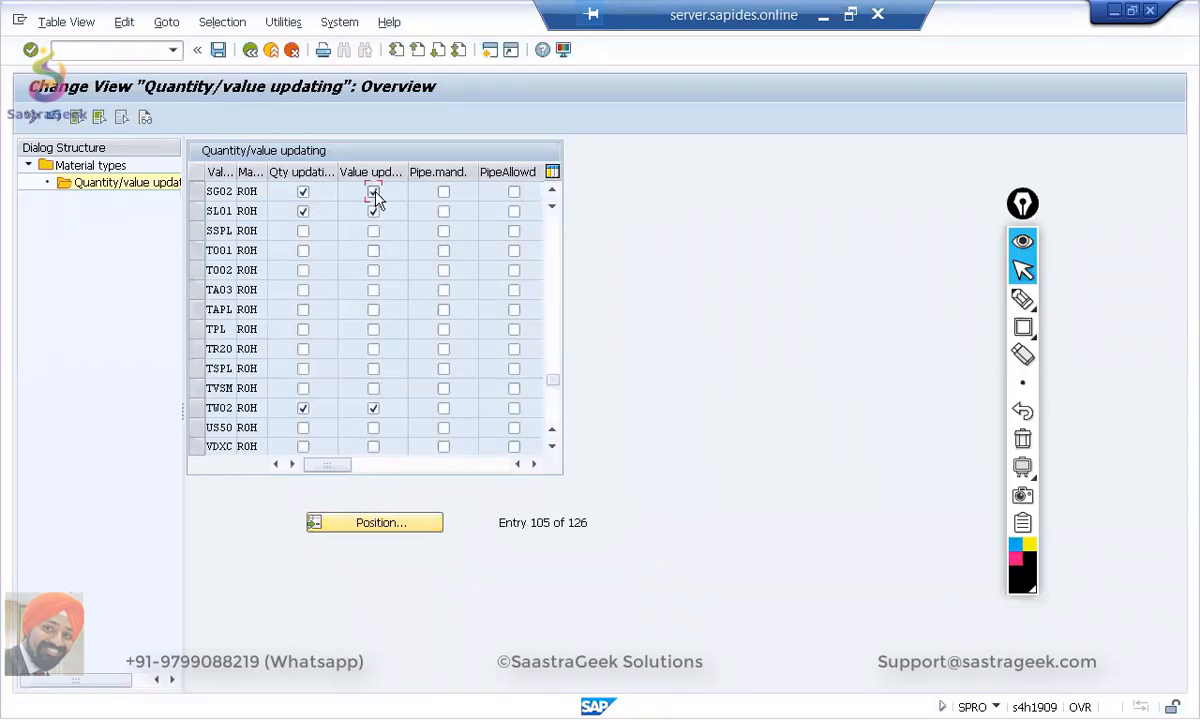
{"action": "left_click", "coordinate": [250, 50]}
Step: Position the material types list at HALB and open Quantity/value updating for that semifinished product type
{"action": "left_click", "coordinate": [355, 522]}
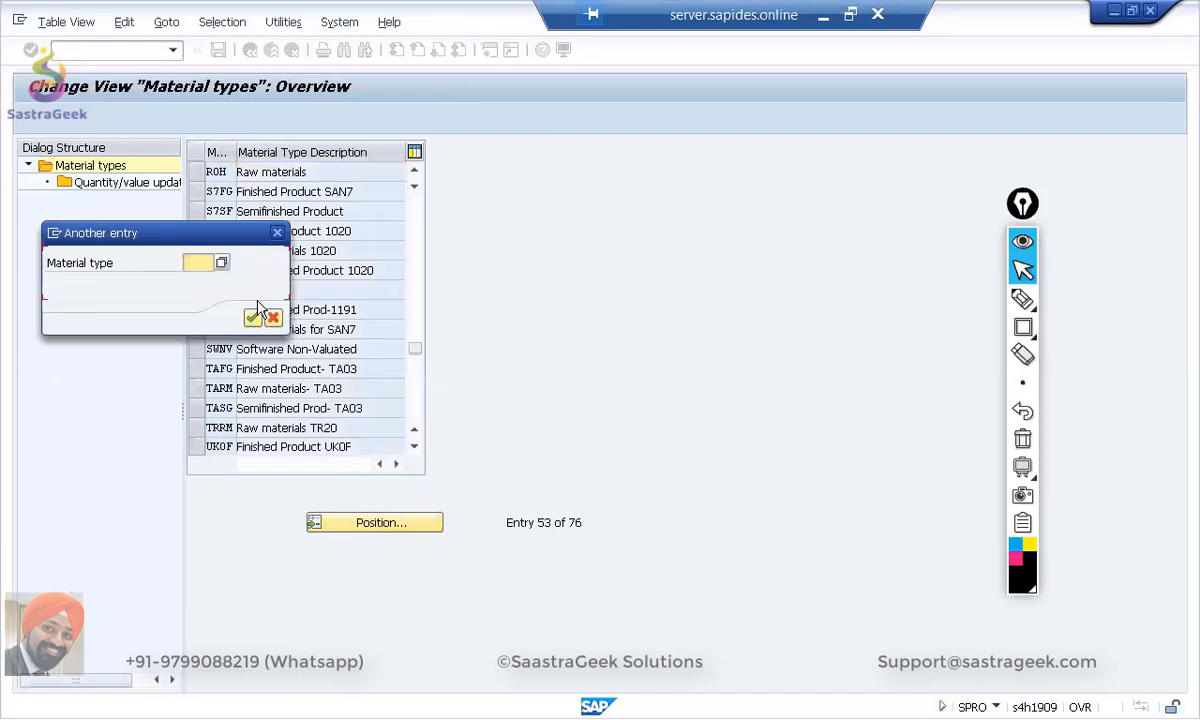
{"action": "type", "text": "HAL"}
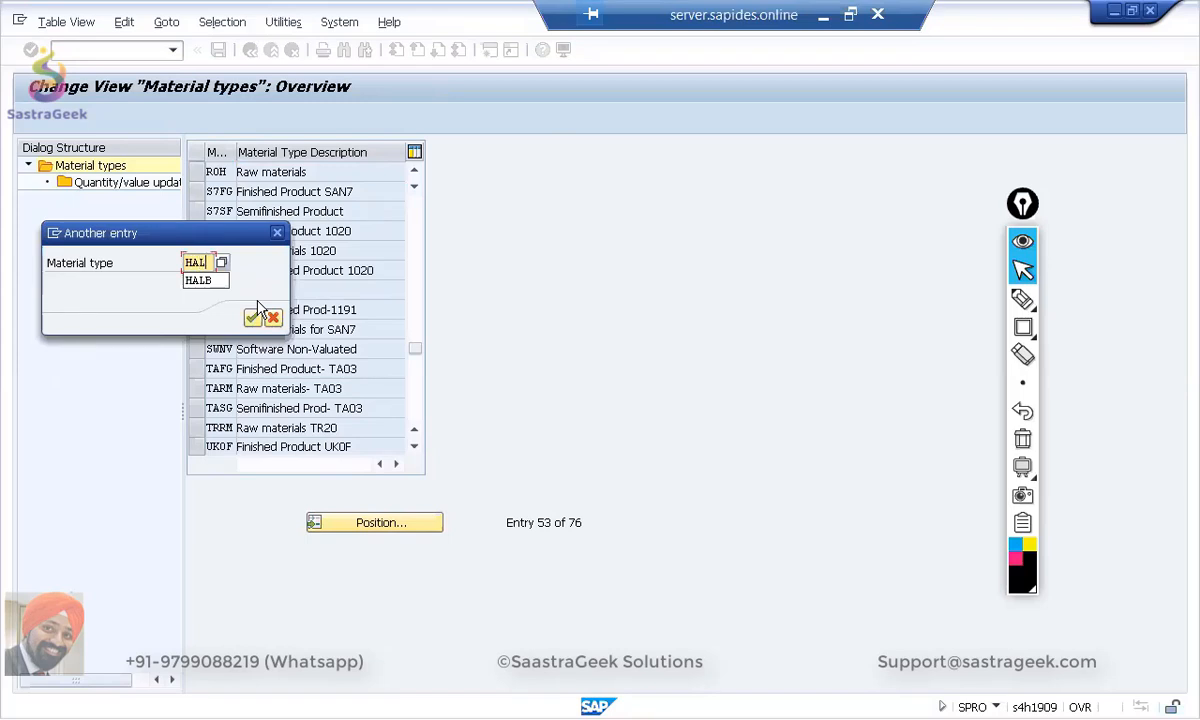
{"action": "type", "text": "B"}
{"action": "left_click", "coordinate": [252, 317]}
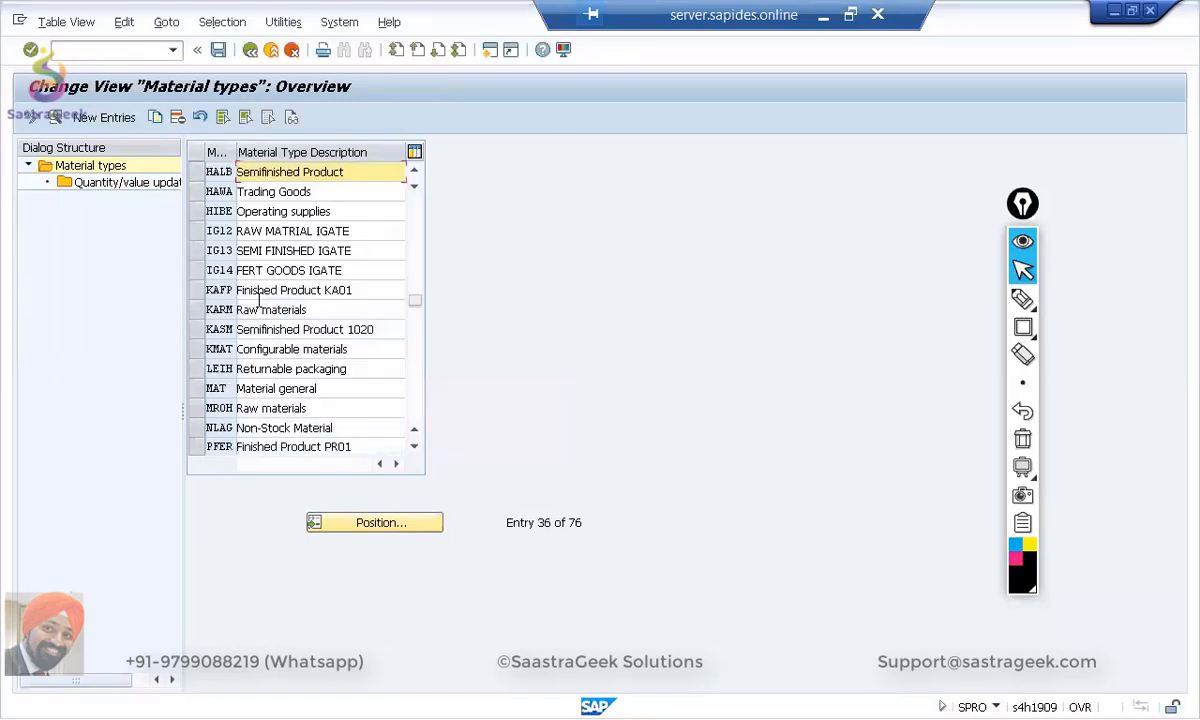
{"action": "left_click", "coordinate": [197, 171]}
{"action": "double_click", "coordinate": [149, 183]}
Step: Enable quantity updating and value updating for material type HALB in valuation area SG02, and return to the material types list
{"action": "left_click", "coordinate": [352, 525]}
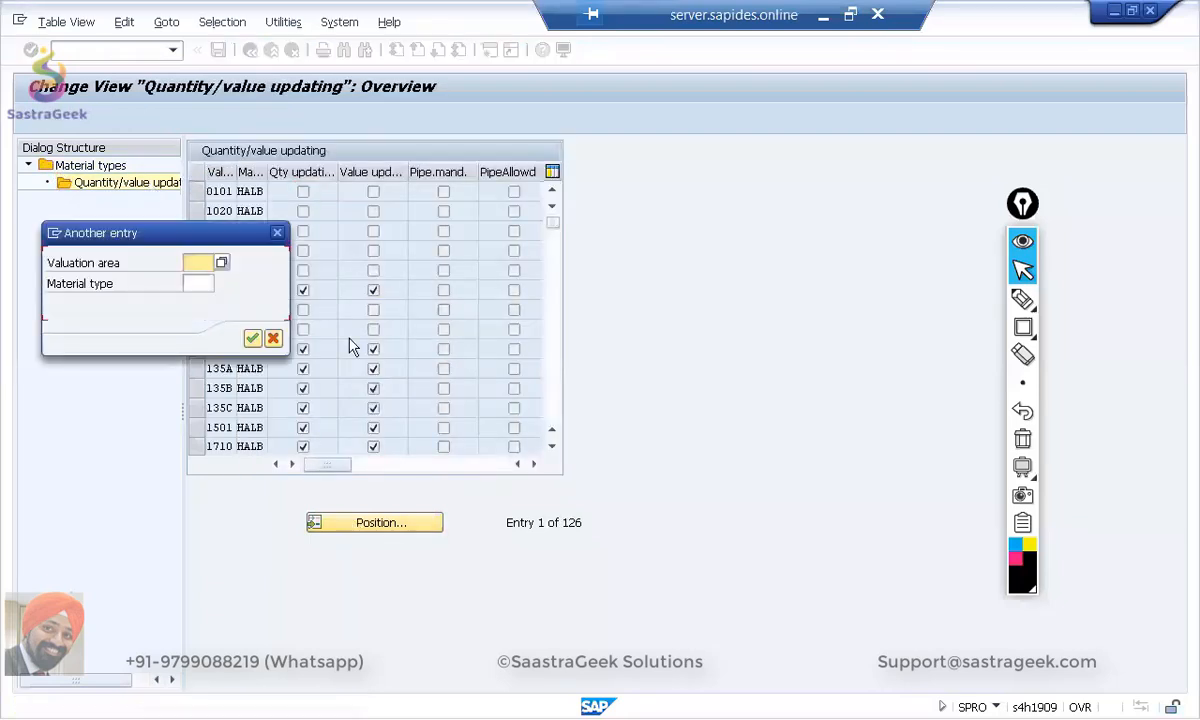
{"action": "type", "text": "SG02"}
{"action": "key", "text": "Return"}
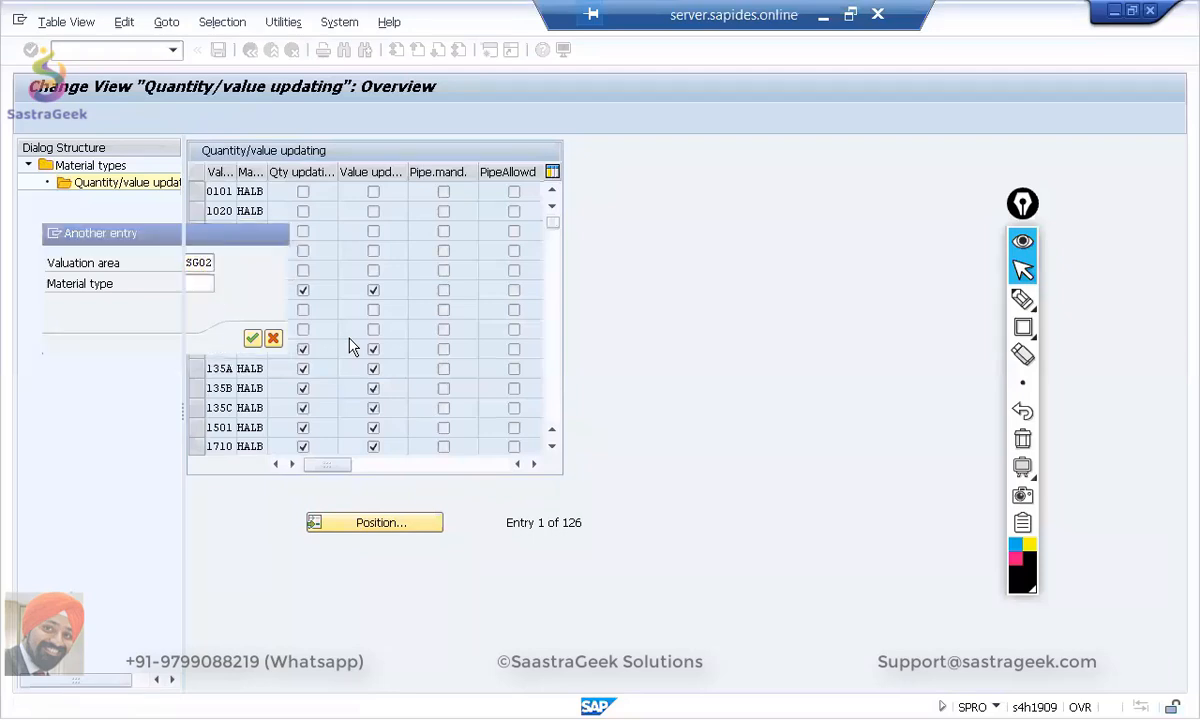
{"action": "left_click", "coordinate": [303, 192]}
{"action": "left_click", "coordinate": [375, 195]}
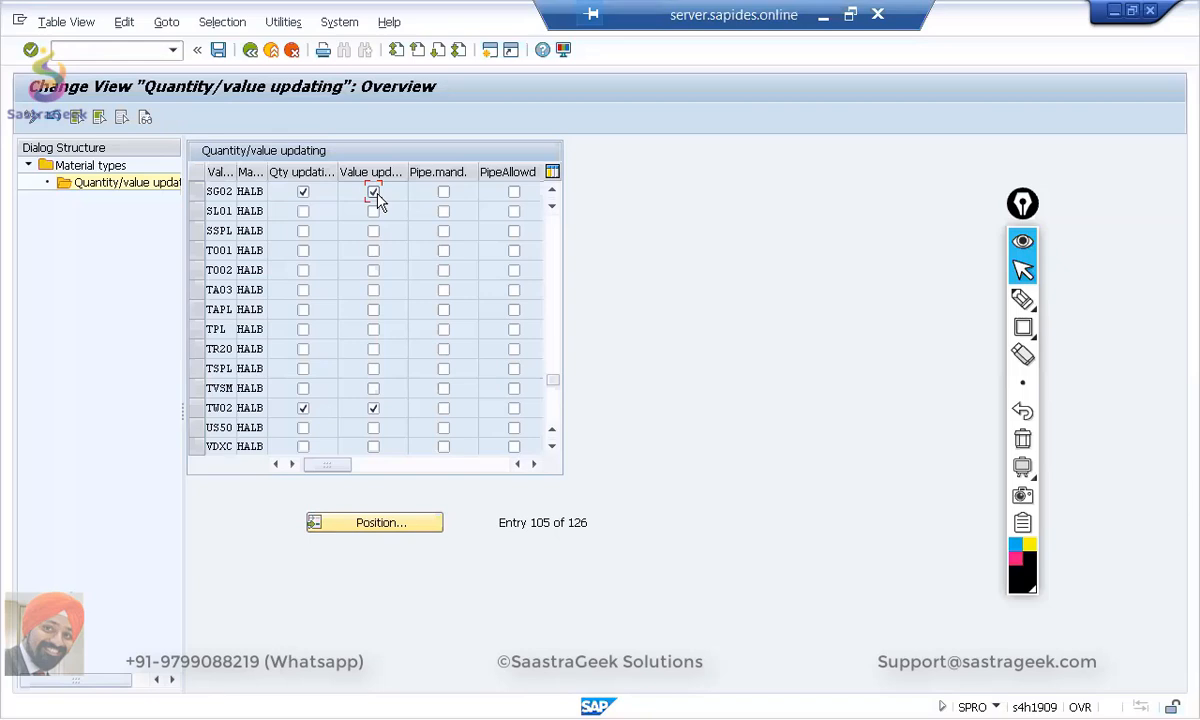
{"action": "left_click", "coordinate": [250, 50]}
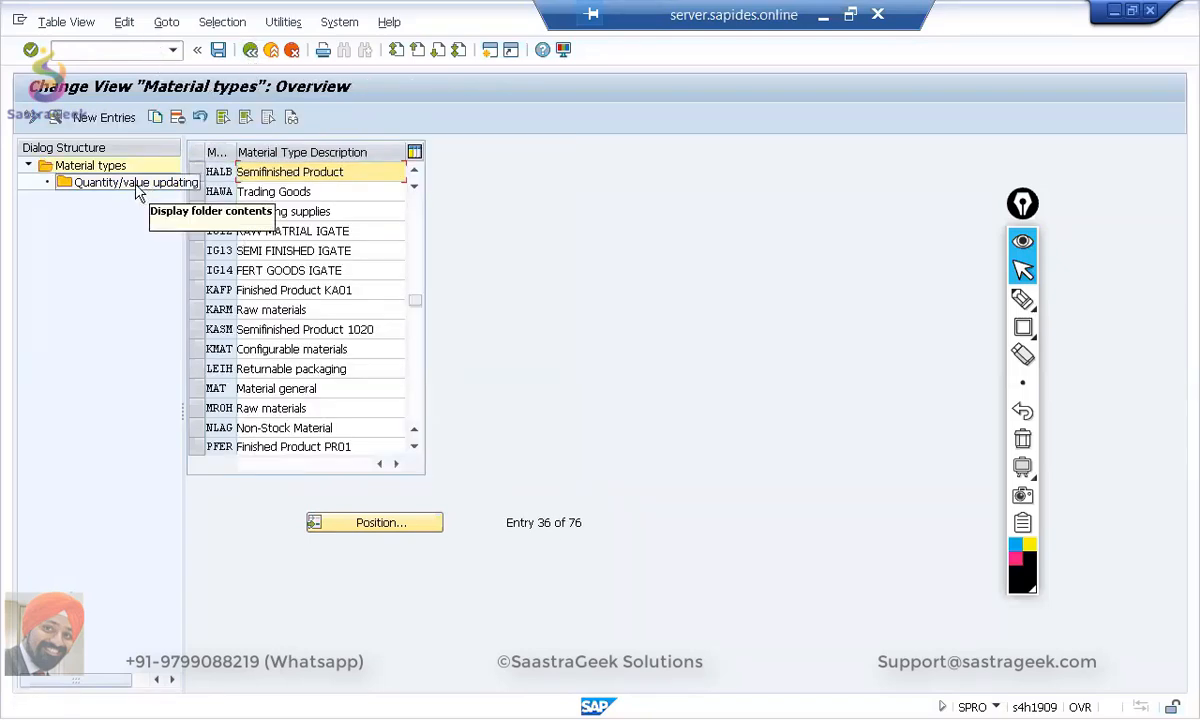
Step: Position the material types list at HAWA and open Quantity/value updating for that trading goods type
{"action": "left_click", "coordinate": [330, 525]}
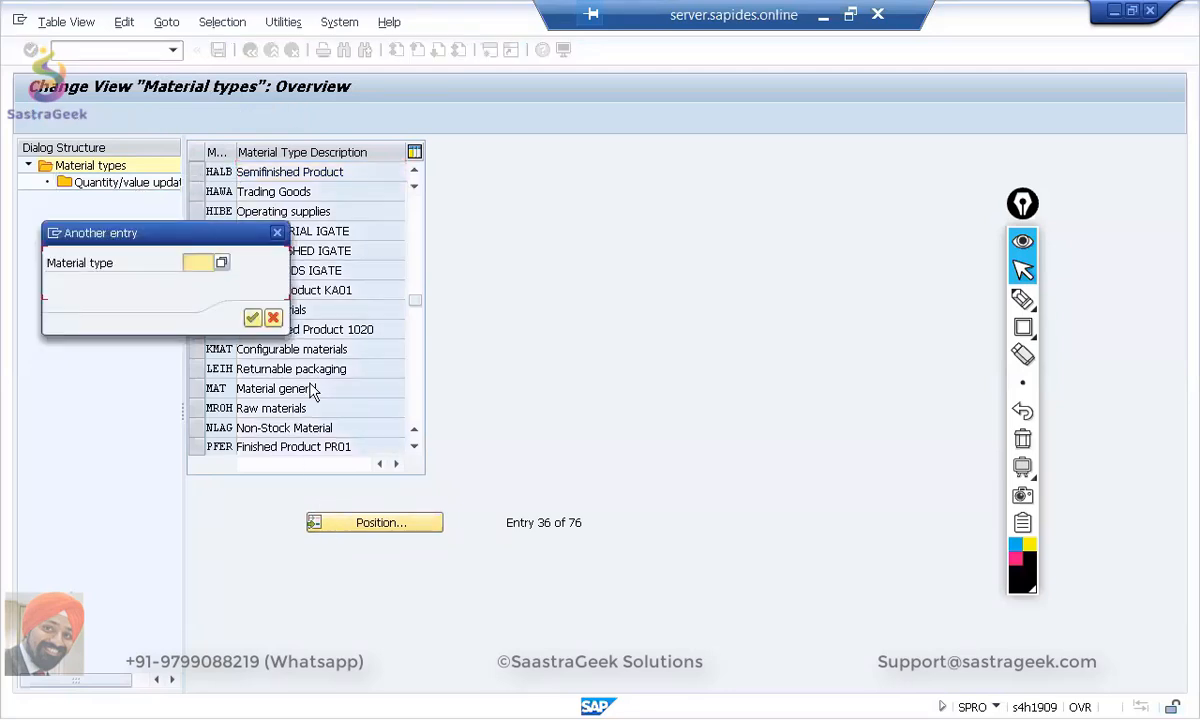
{"action": "type", "text": "HAWA"}
{"action": "key", "text": "Return"}
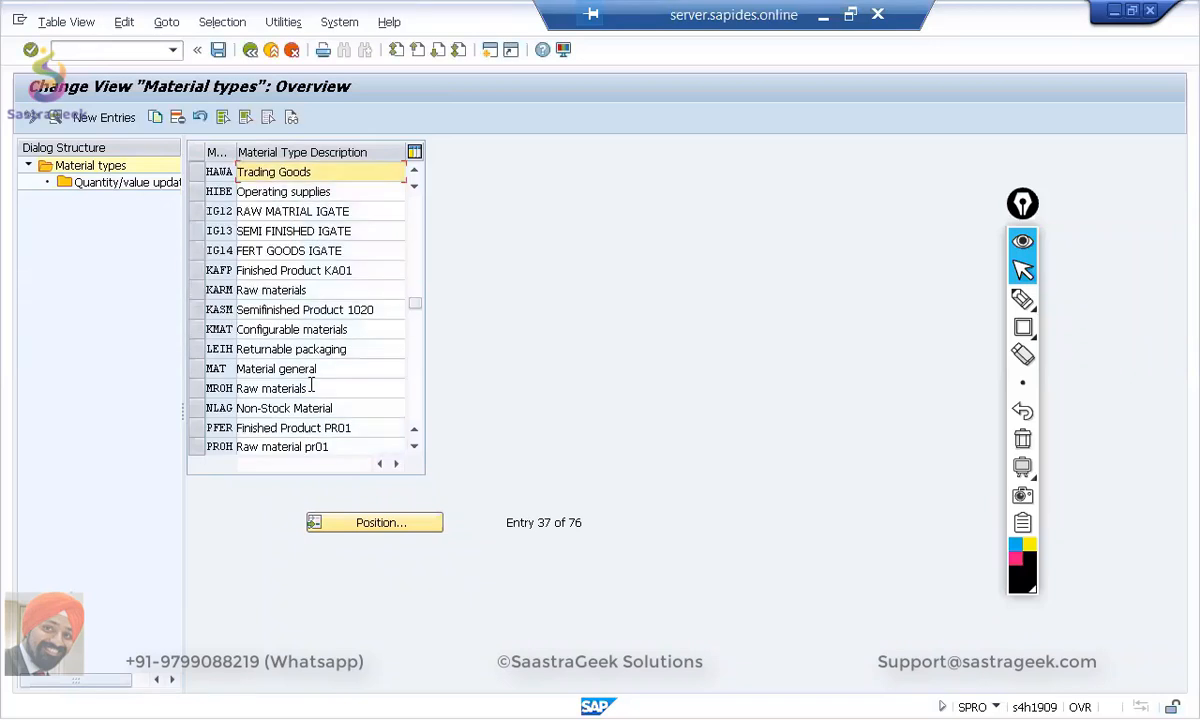
{"action": "double_click", "coordinate": [137, 188]}
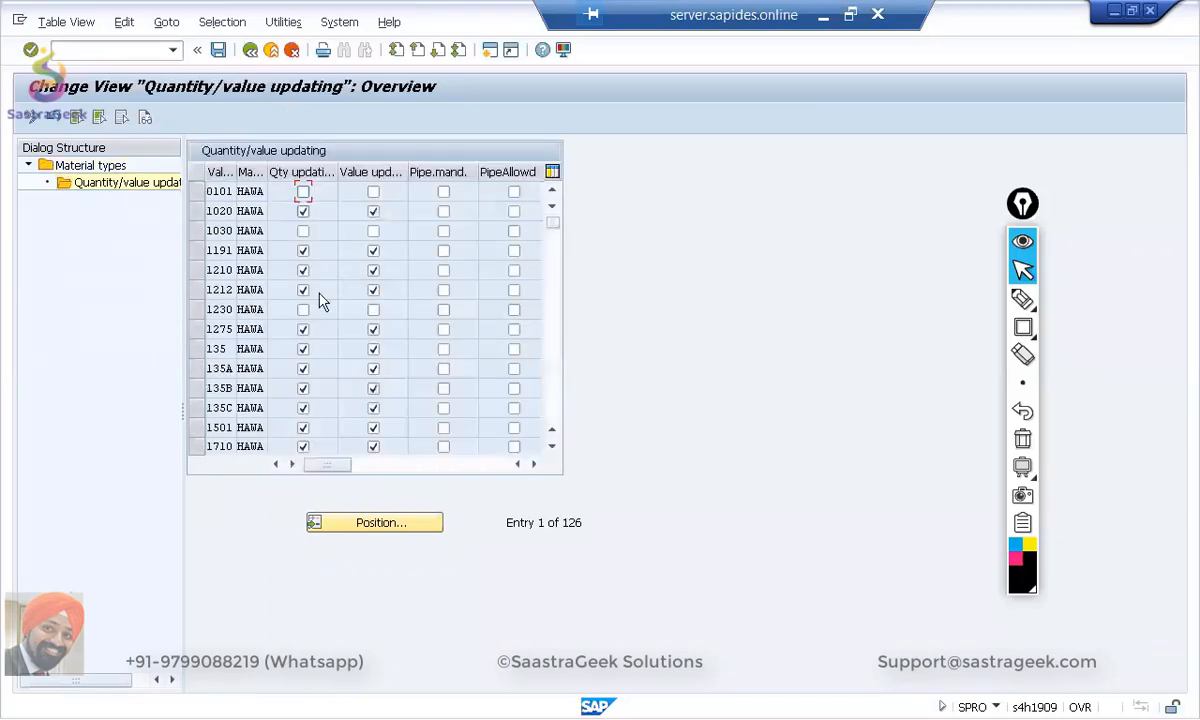
Step: Enable quantity updating and value updating for material type HAWA in valuation area SG02, save to the customizing request, and return to the IMG
{"action": "left_click", "coordinate": [363, 523]}
{"action": "type", "text": "sg02"}
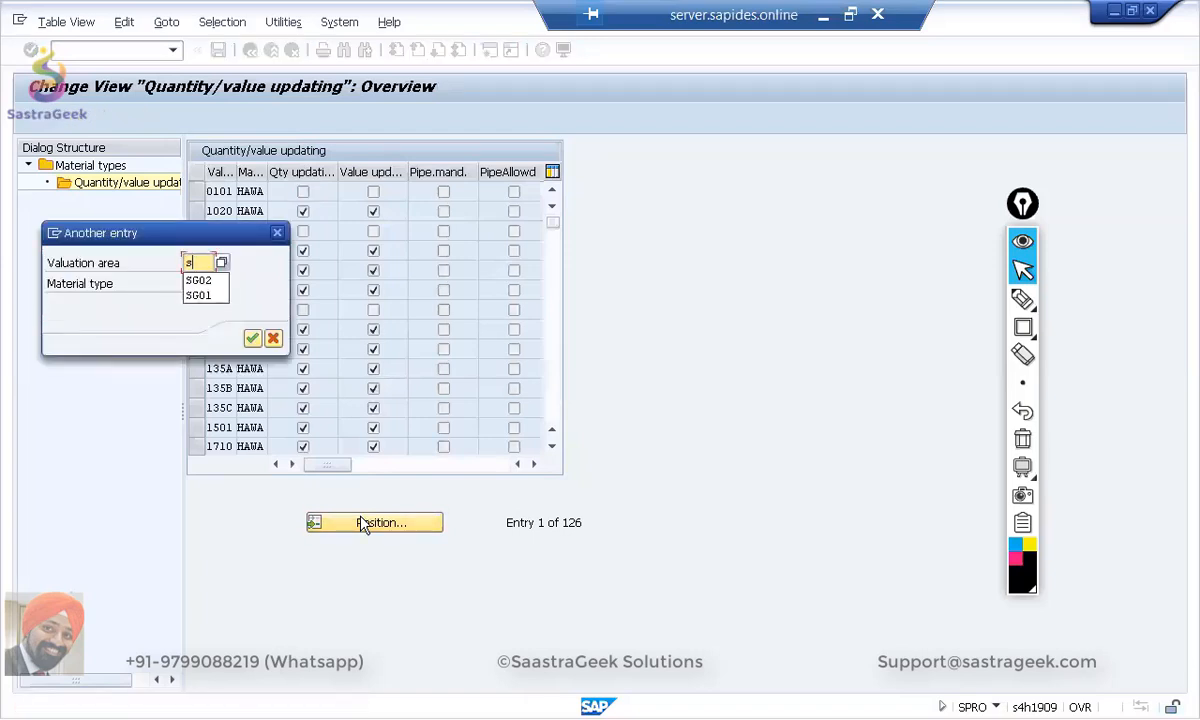
{"action": "key", "text": "Return"}
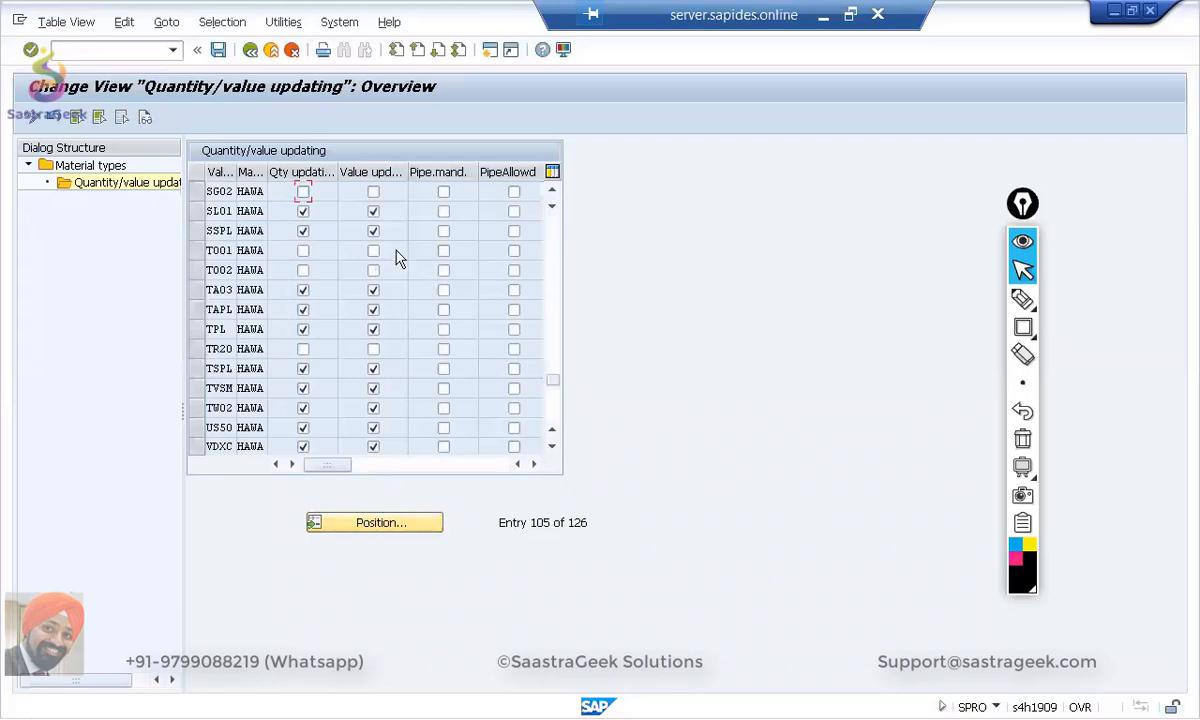
{"action": "left_click", "coordinate": [304, 193]}
{"action": "left_click", "coordinate": [374, 193]}
{"action": "left_click", "coordinate": [219, 51]}
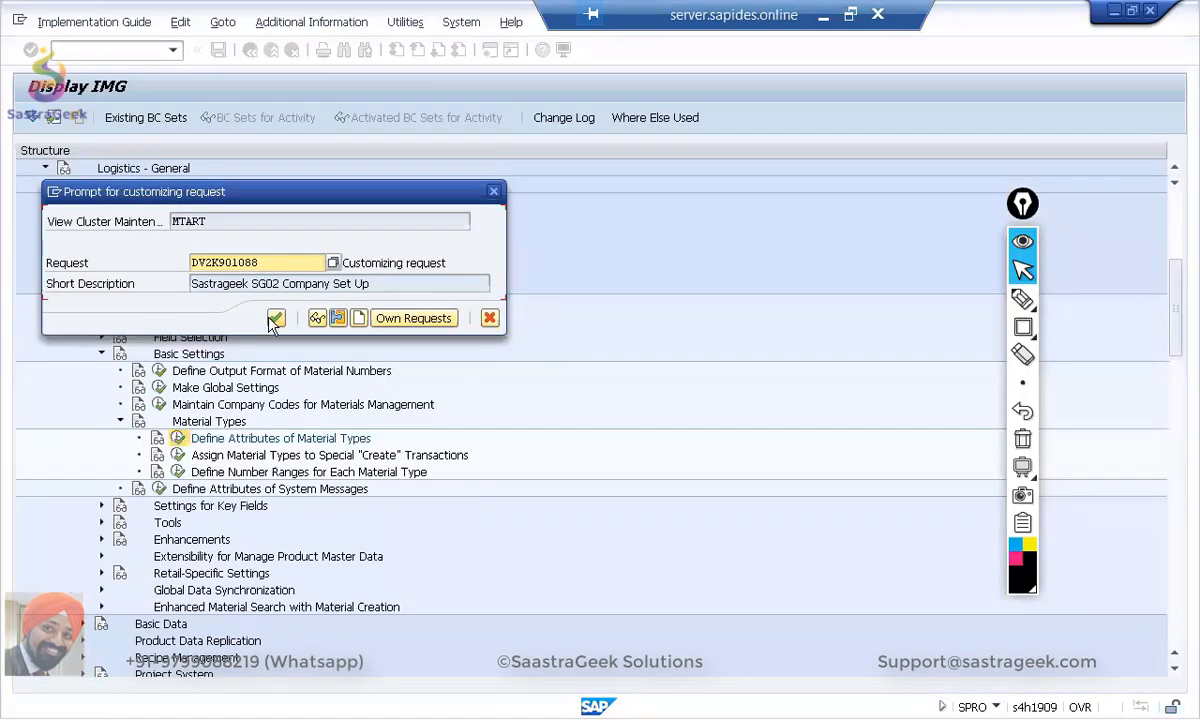
{"action": "left_click", "coordinate": [274, 318]}
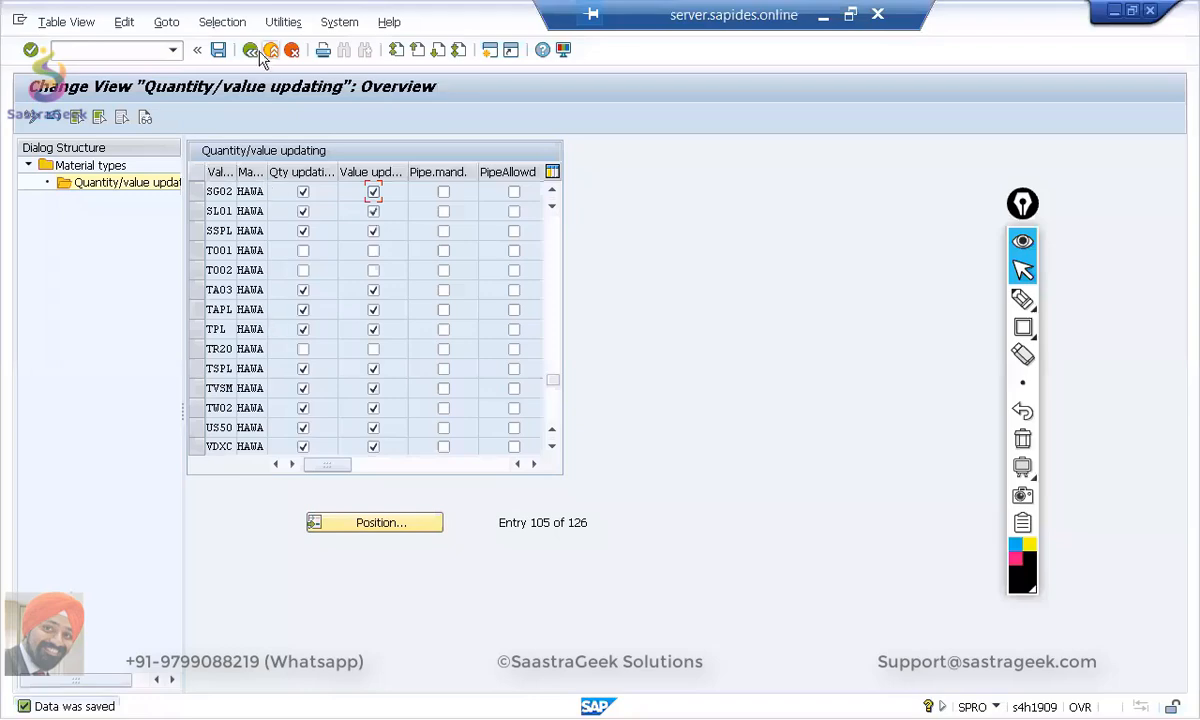
{"action": "left_click", "coordinate": [250, 50]}
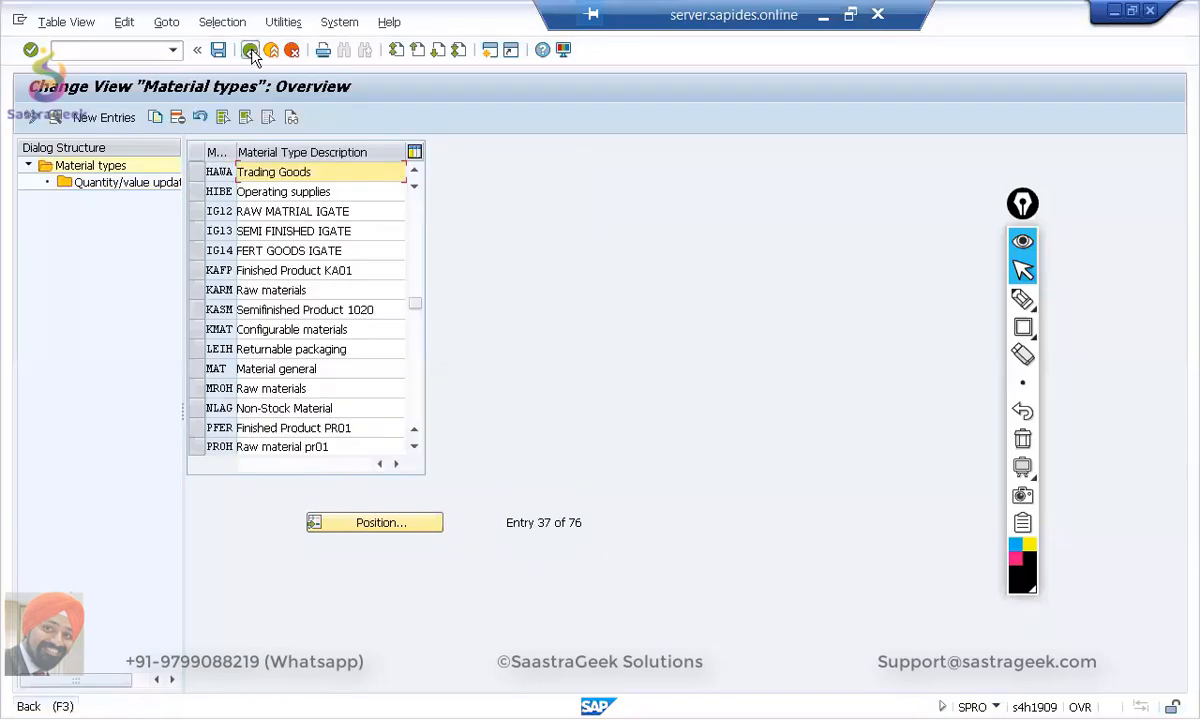
{"action": "left_click", "coordinate": [250, 50]}
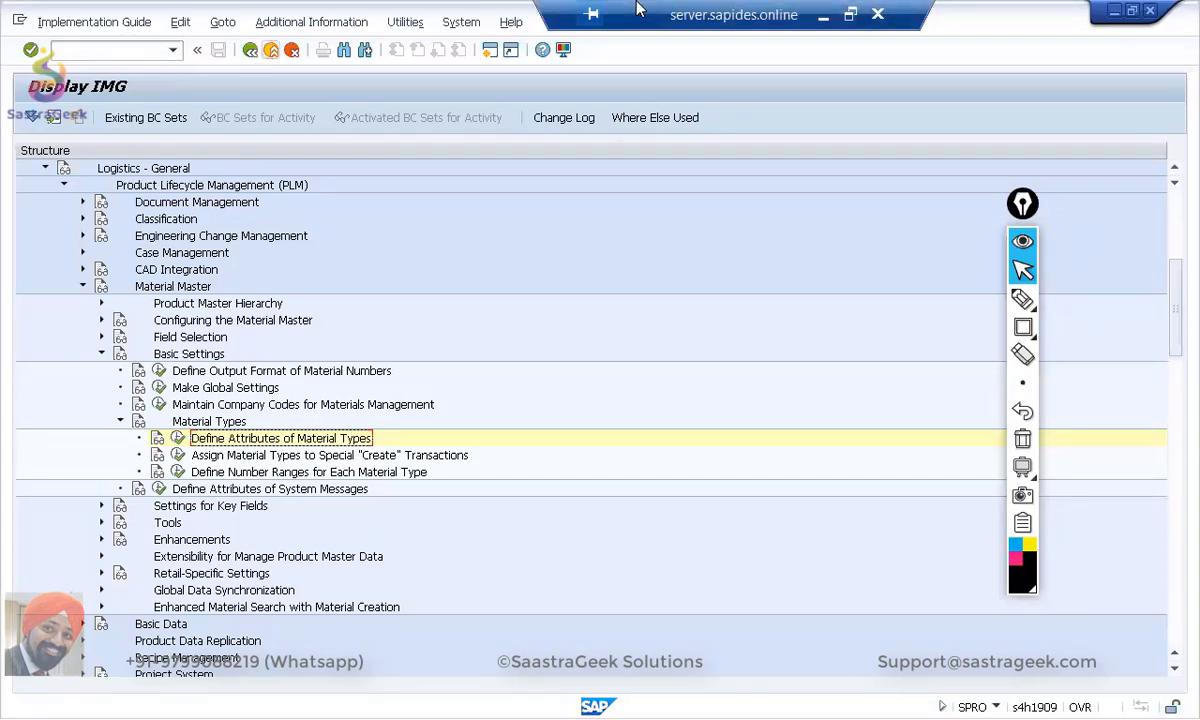
Step: Switch to the Basic_Configurations.pptx presentation in PowerPoint and present its Material Master Config slide for T Code OMS2 full screen
{"action": "left_click", "coordinate": [851, 15]}
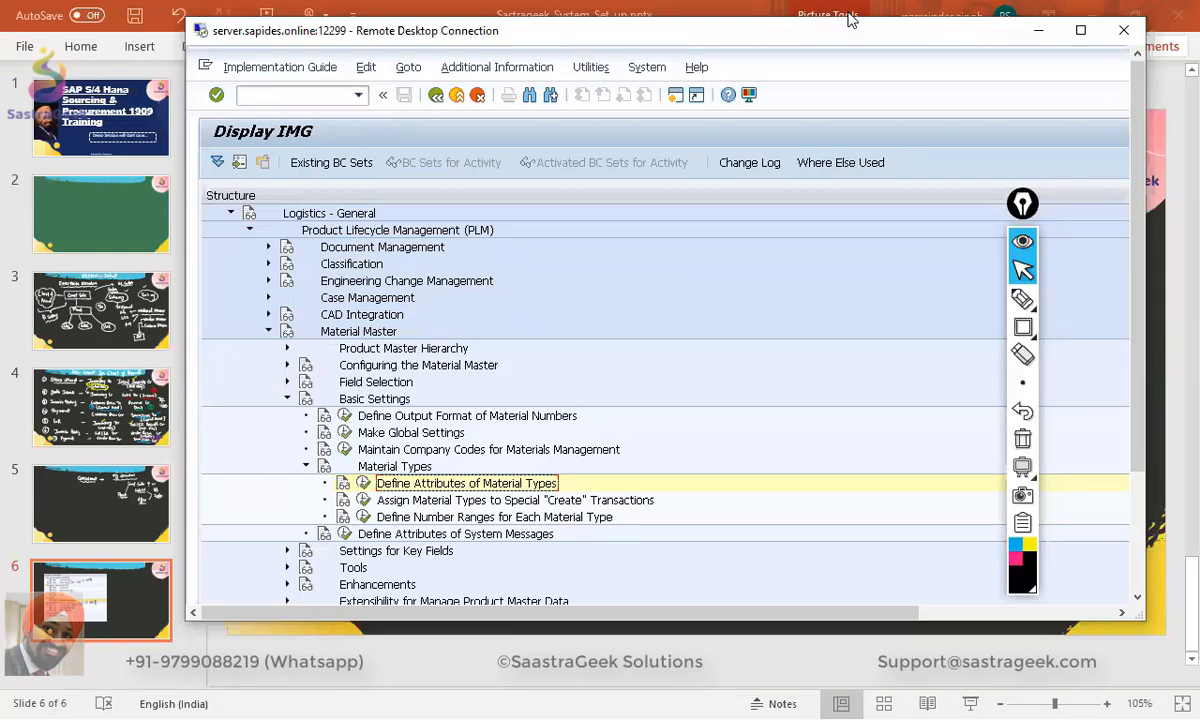
{"action": "key", "text": "alt+Tab"}
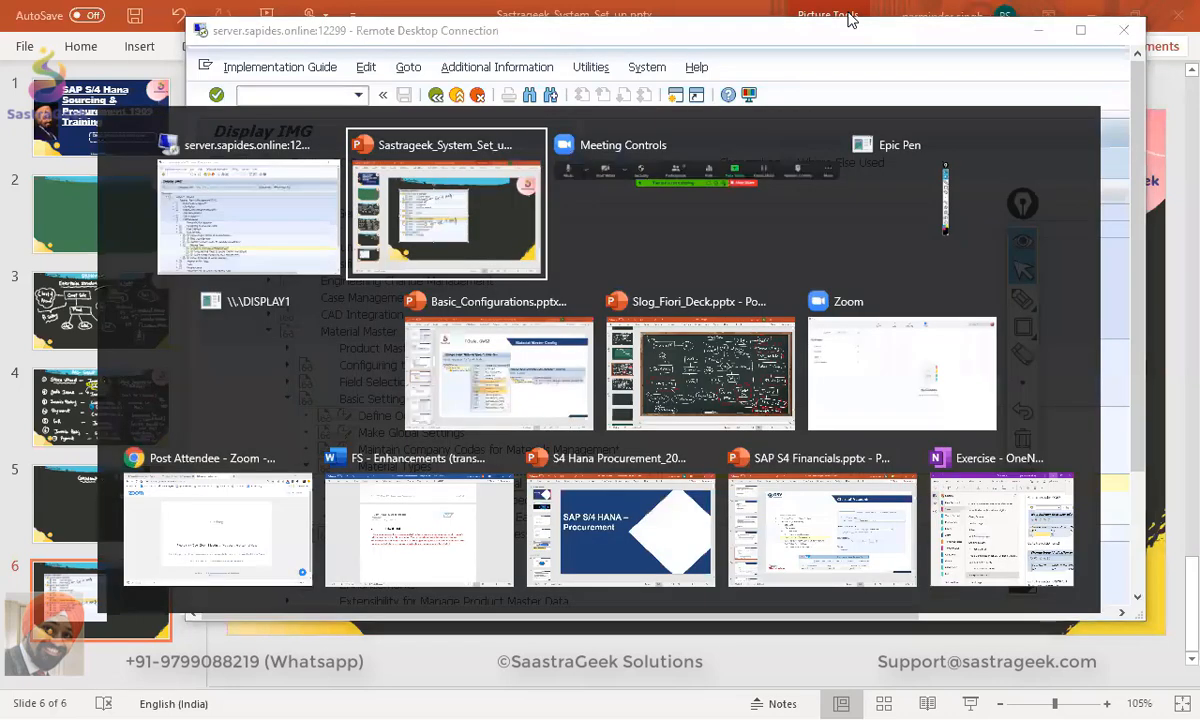
{"action": "key", "text": "alt+Tab"}
{"action": "key", "text": "alt+Tab"}
{"action": "key", "text": "alt+Tab"}
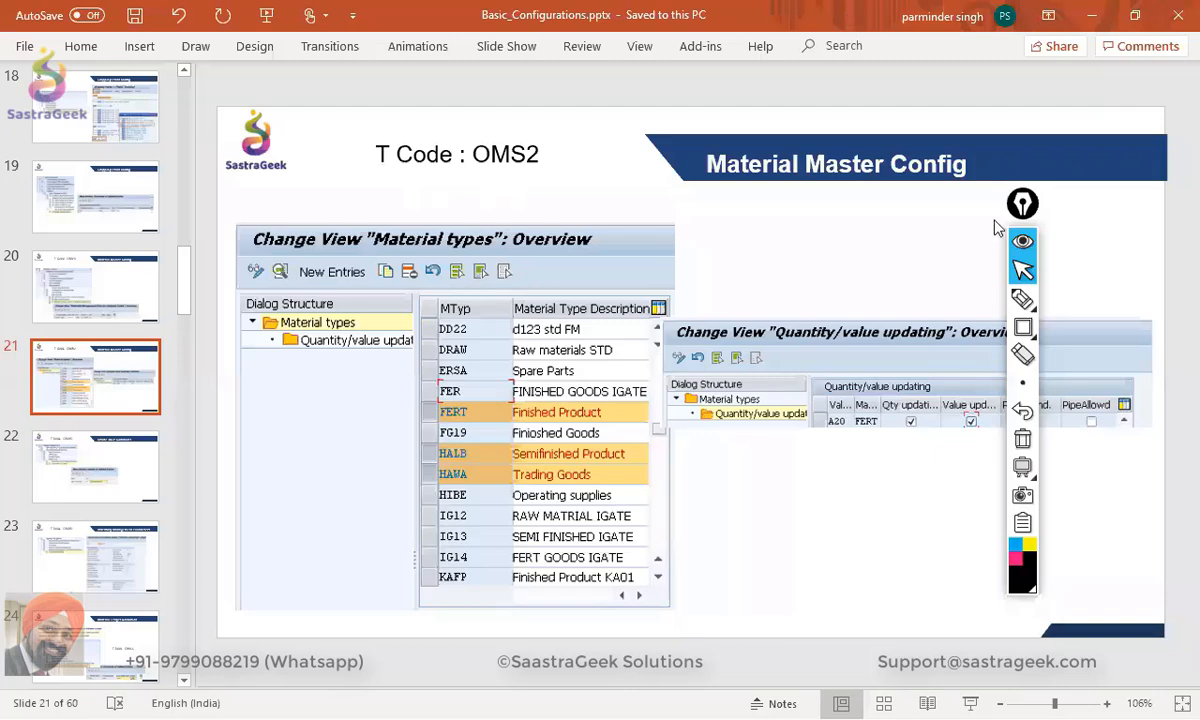
{"action": "left_click", "coordinate": [970, 702]}
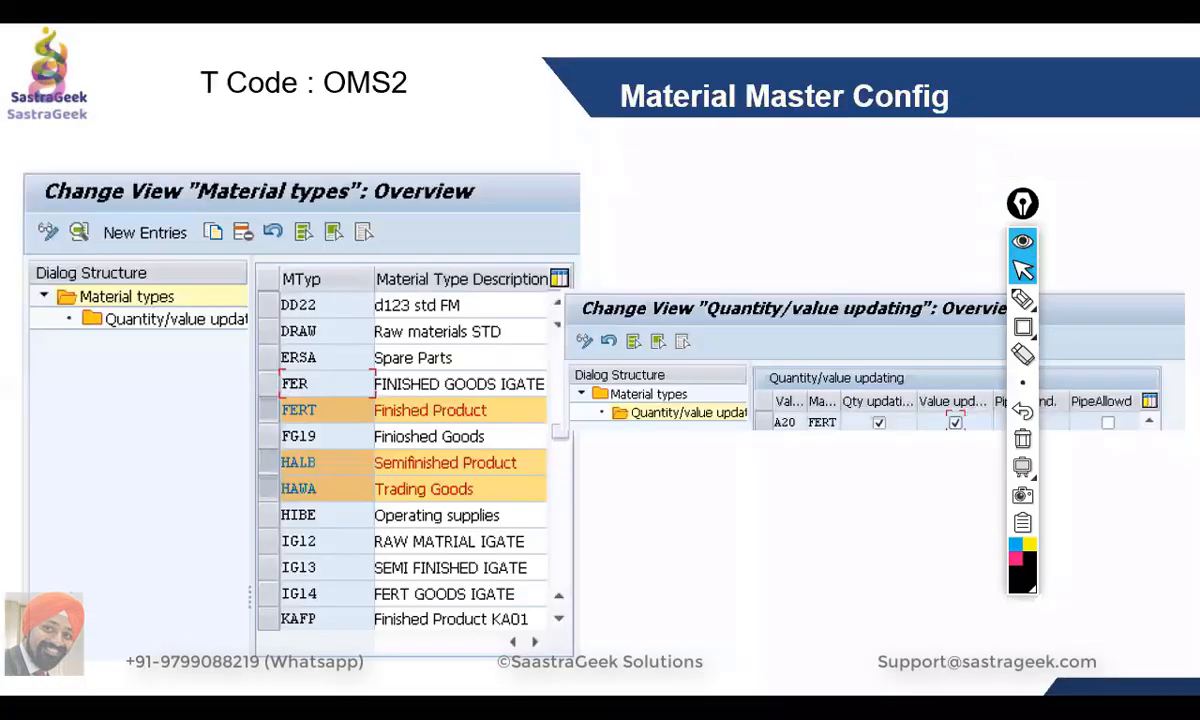
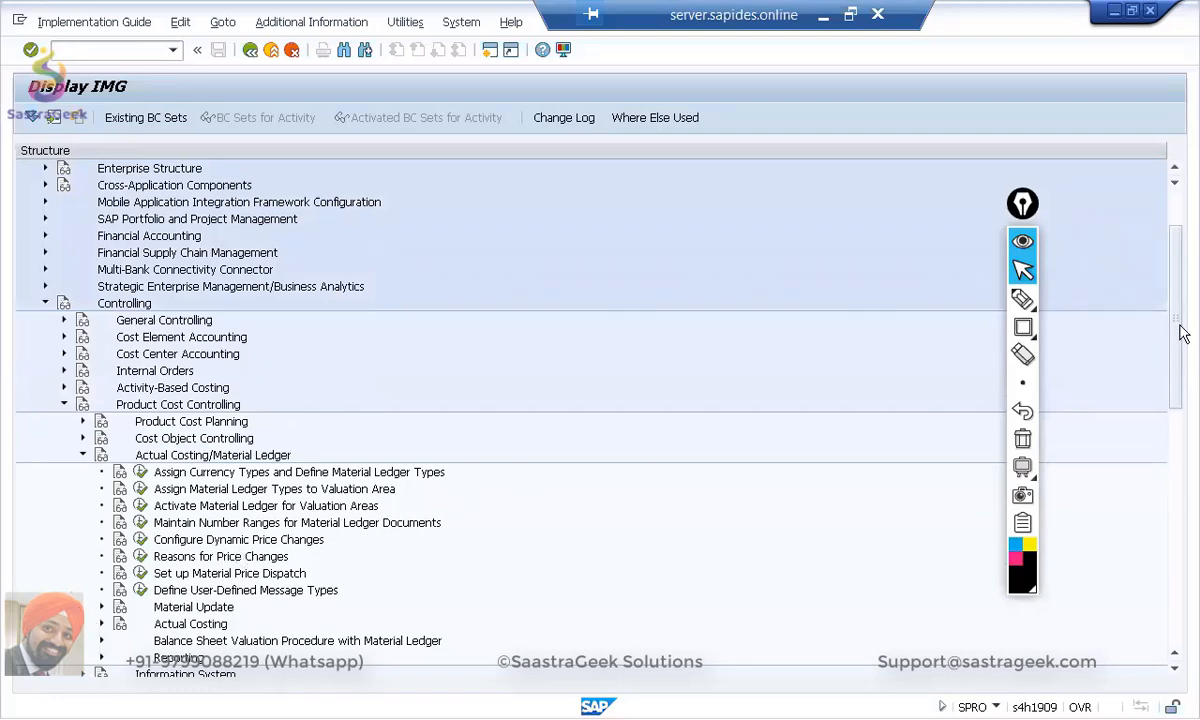
Step: Open Assign Material Ledger Types to Valuation Area under Actual Costing/Material Ledger and look up valuation area SG02
{"action": "left_click_drag", "start_coordinate": [1178, 323], "coordinate": [1174, 352]}
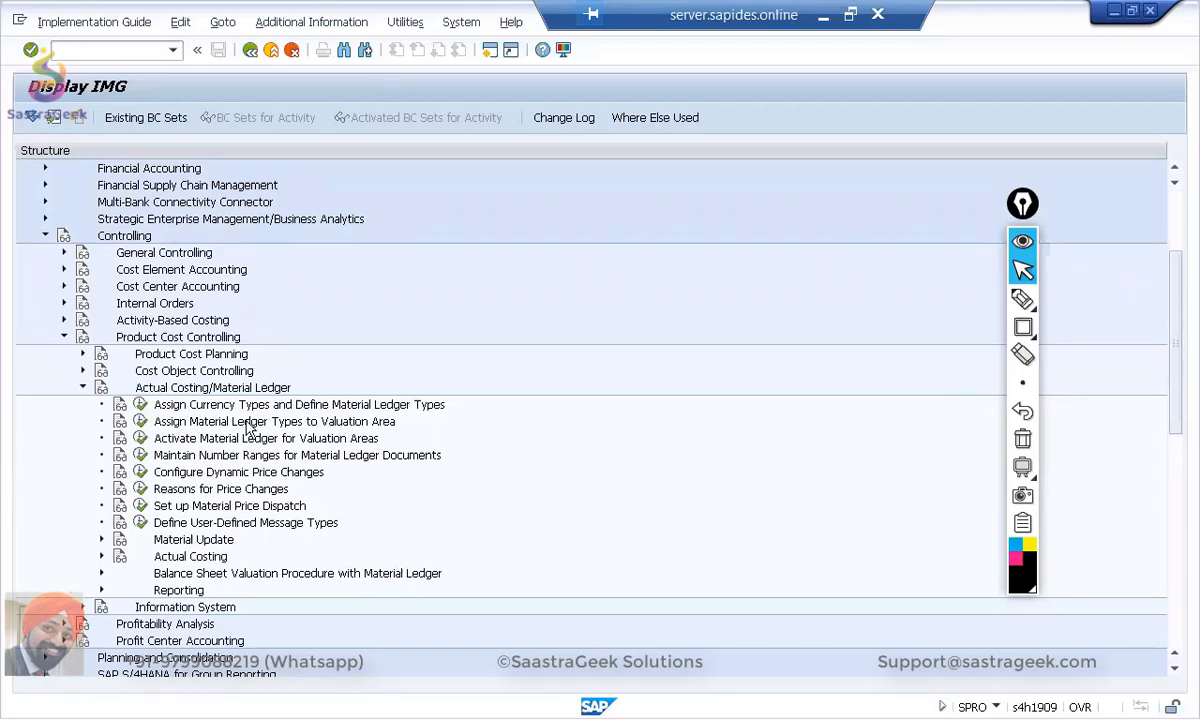
{"action": "left_click", "coordinate": [142, 423]}
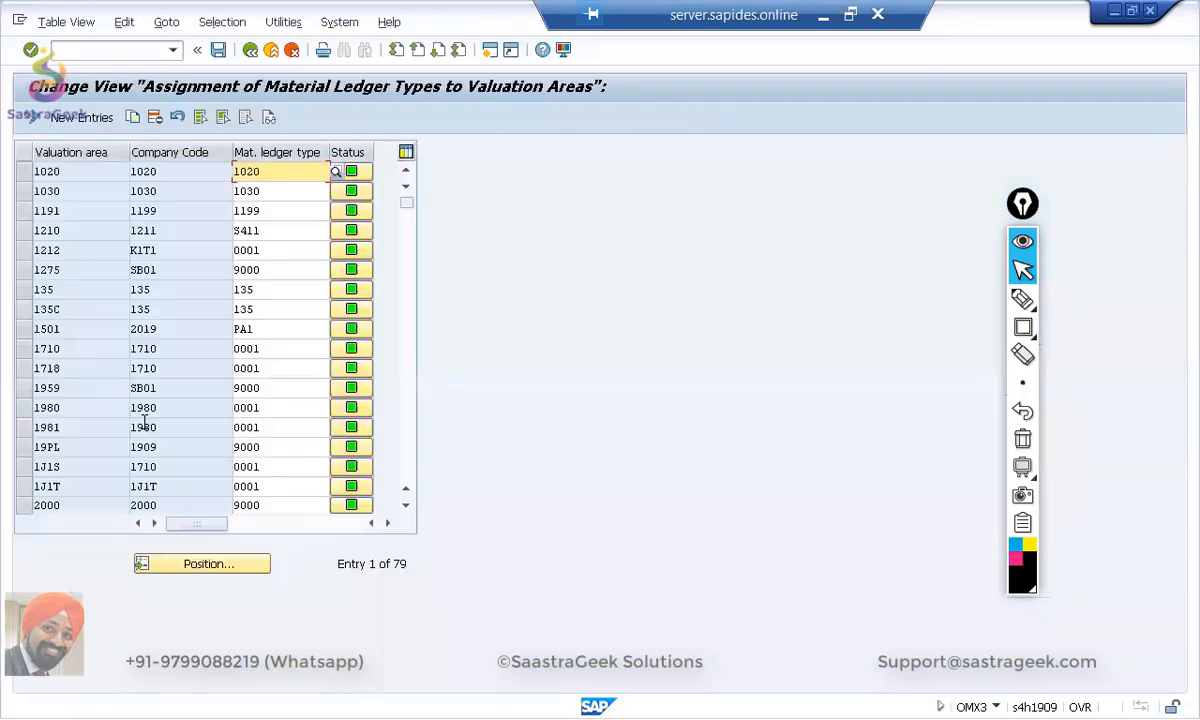
{"action": "left_click", "coordinate": [198, 565]}
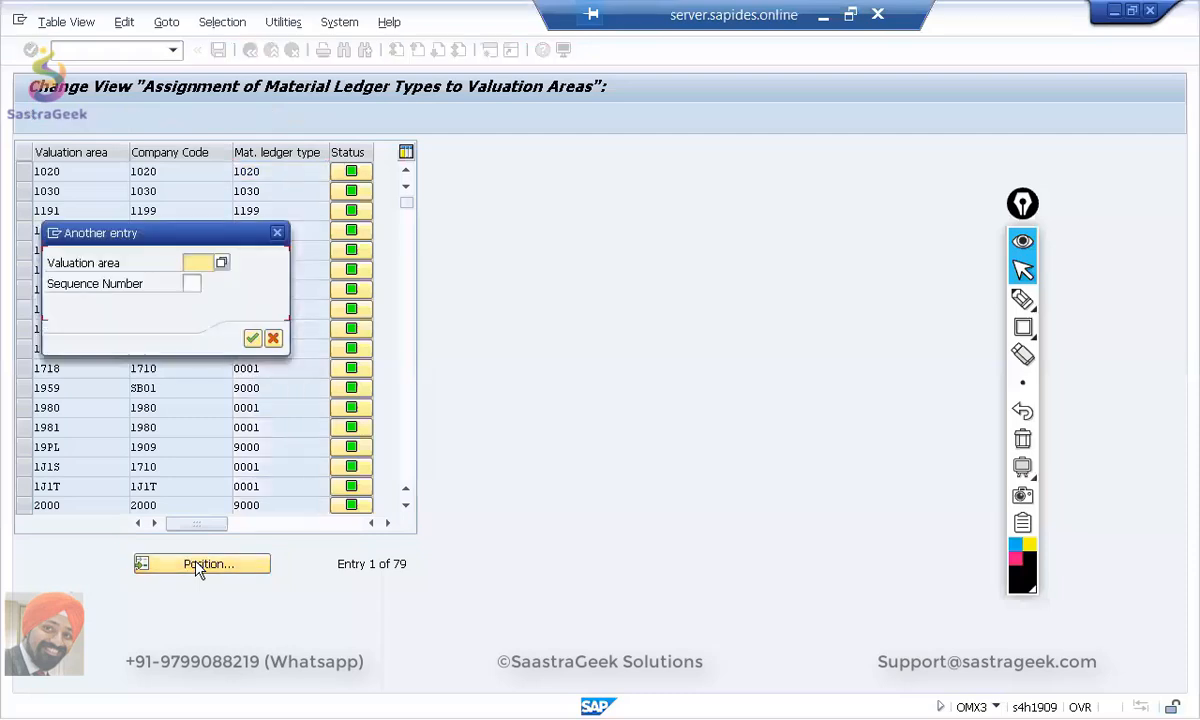
{"action": "type", "text": "sg"}
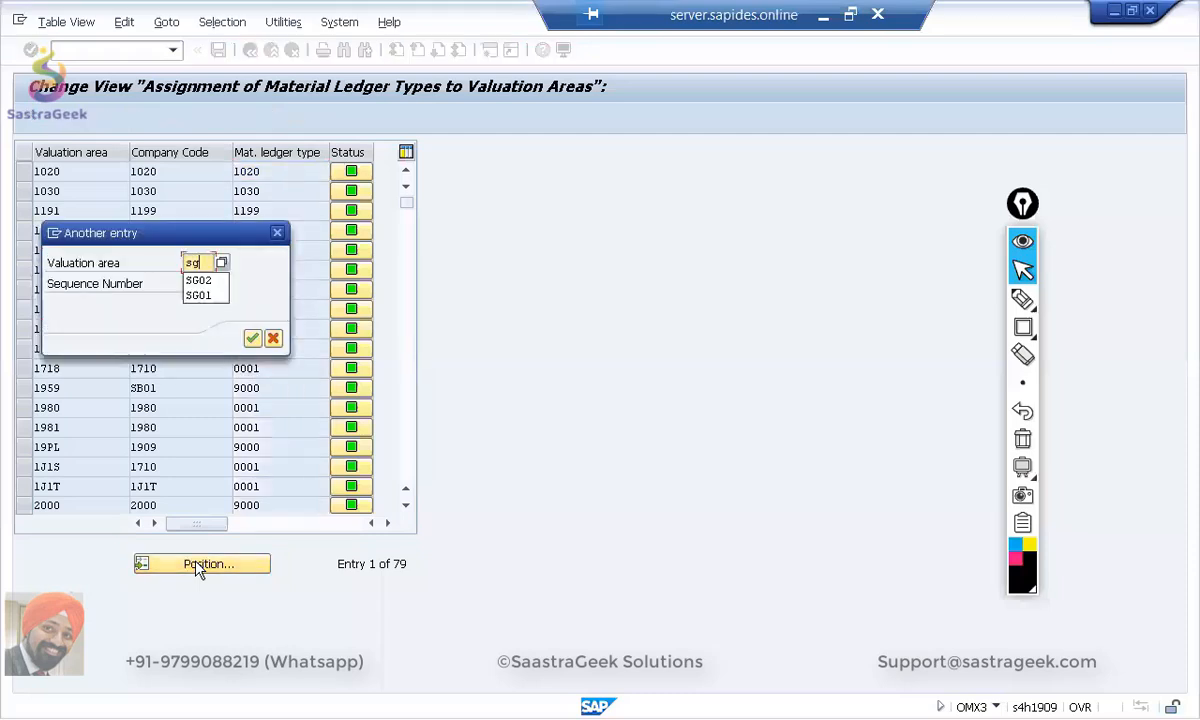
{"action": "type", "text": "02"}
{"action": "key", "text": "Return"}
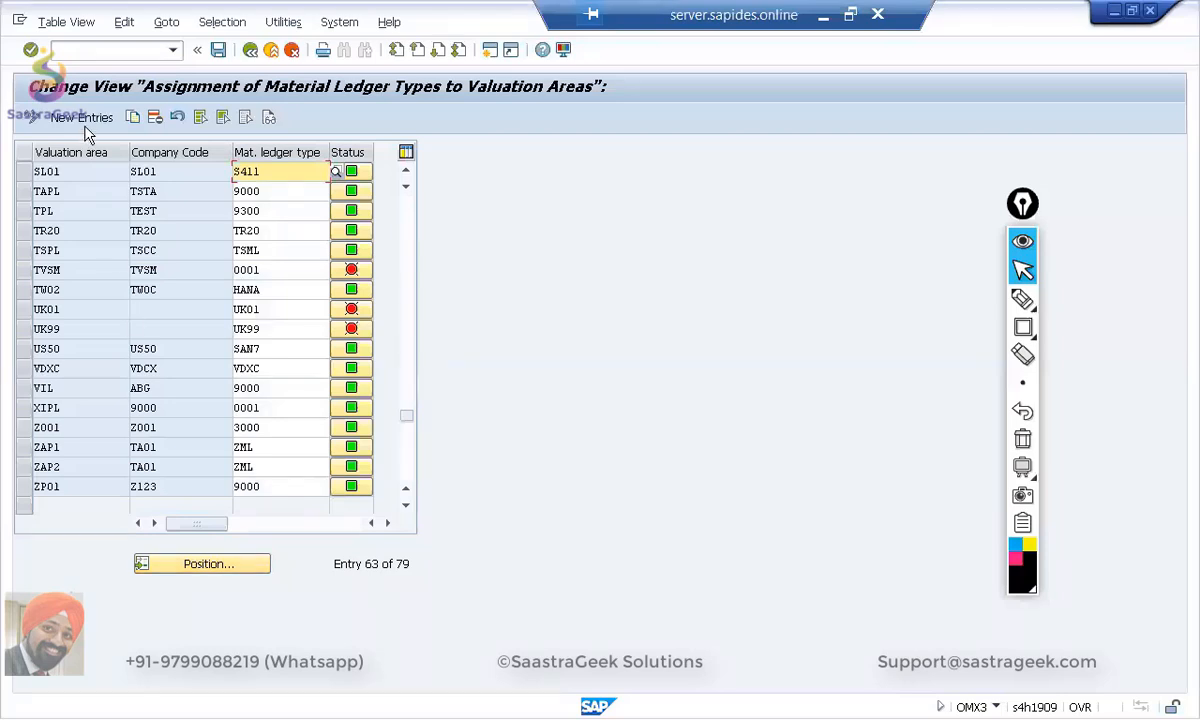
Step: Examine the available material ledger types, comparing 9300 with 9000, and return to the IMG without changing any assignment
{"action": "left_click", "coordinate": [270, 390]}
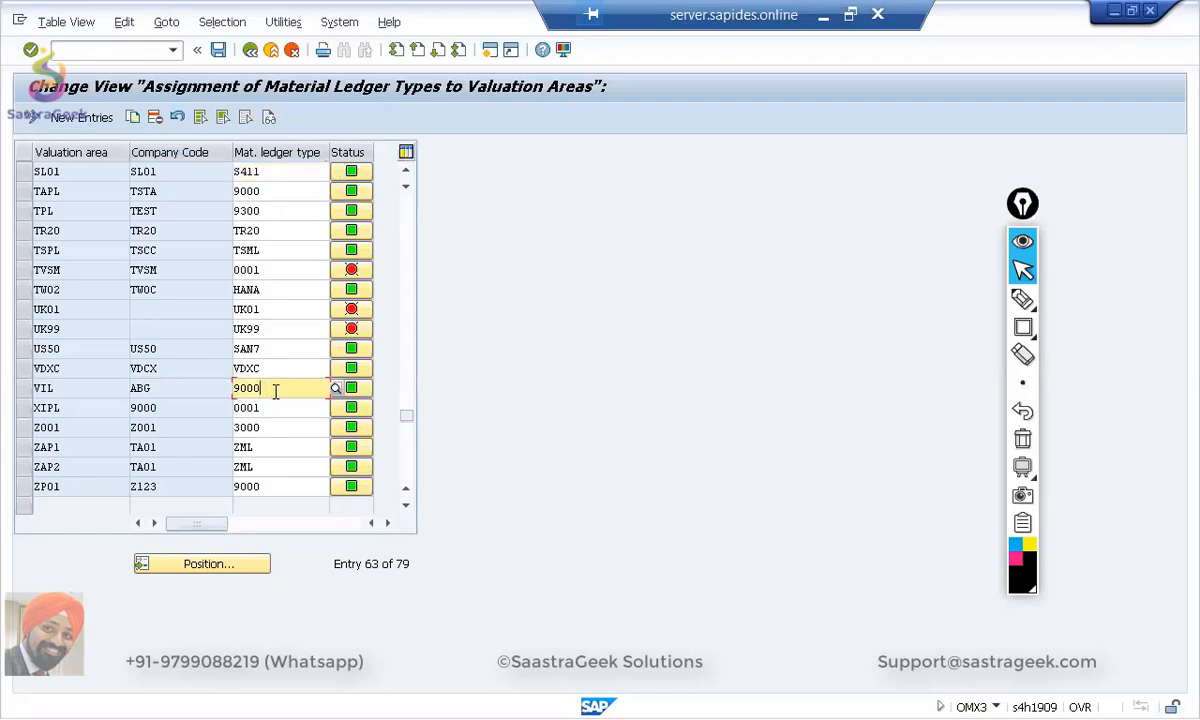
{"action": "left_click", "coordinate": [336, 390]}
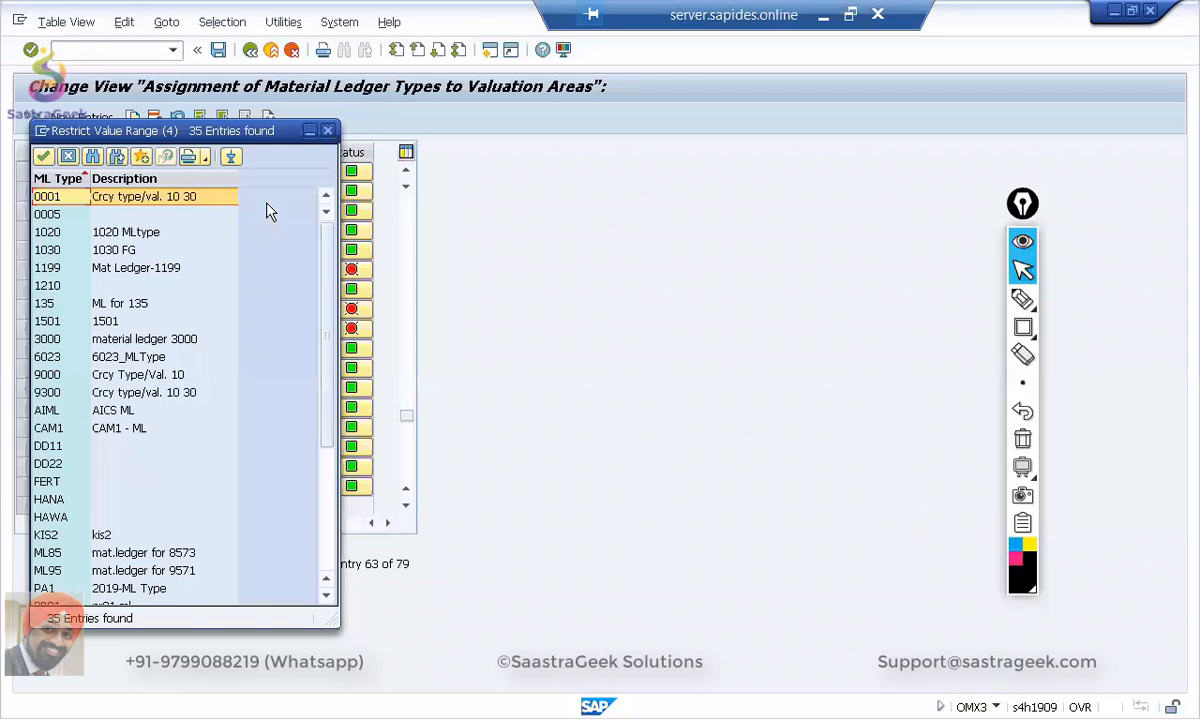
{"action": "left_click", "coordinate": [128, 396]}
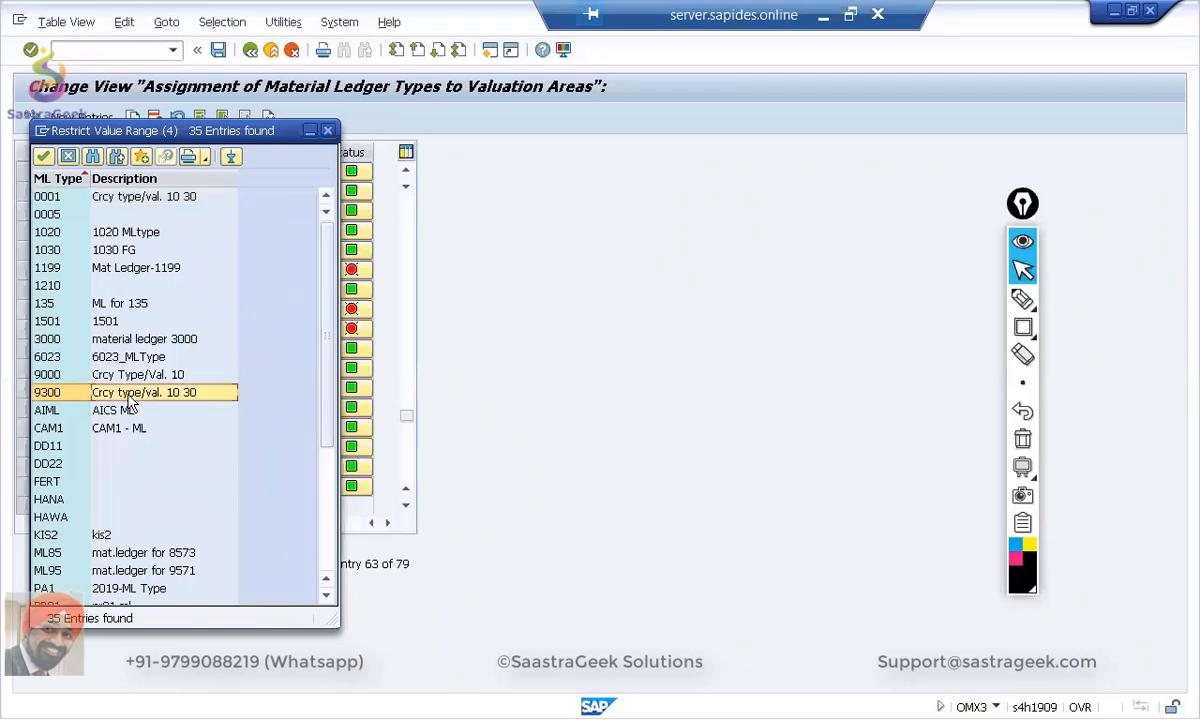
{"action": "left_click", "coordinate": [136, 373]}
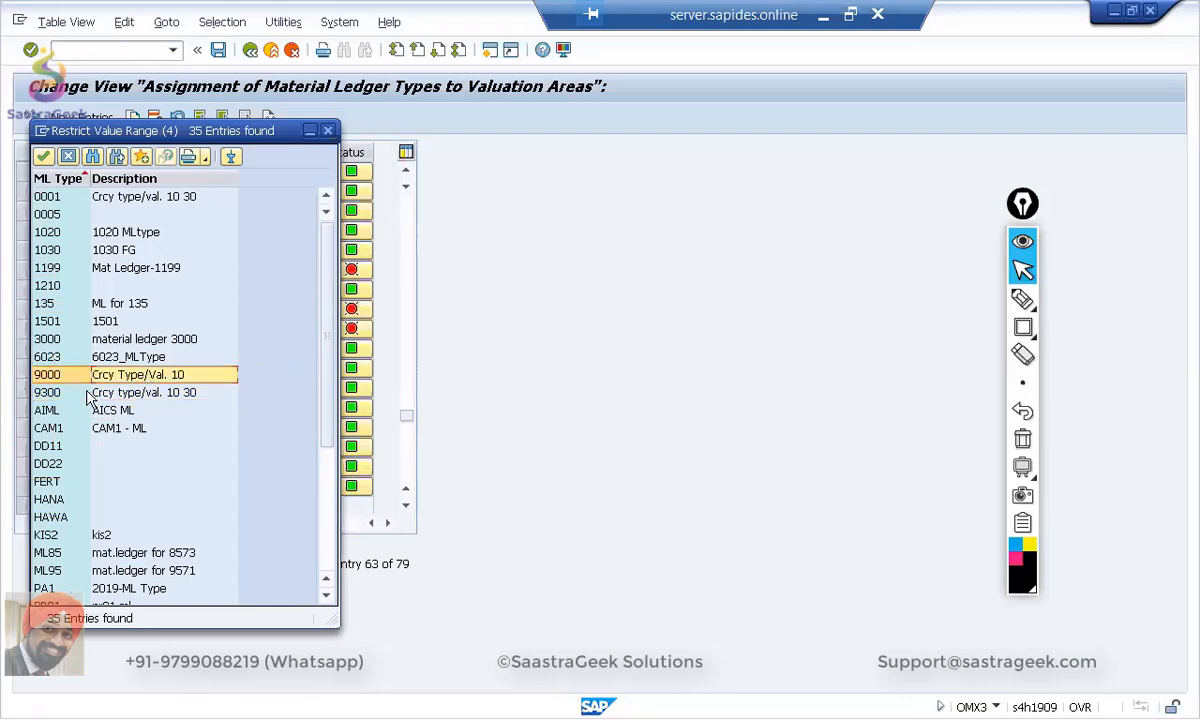
{"action": "left_click", "coordinate": [326, 131]}
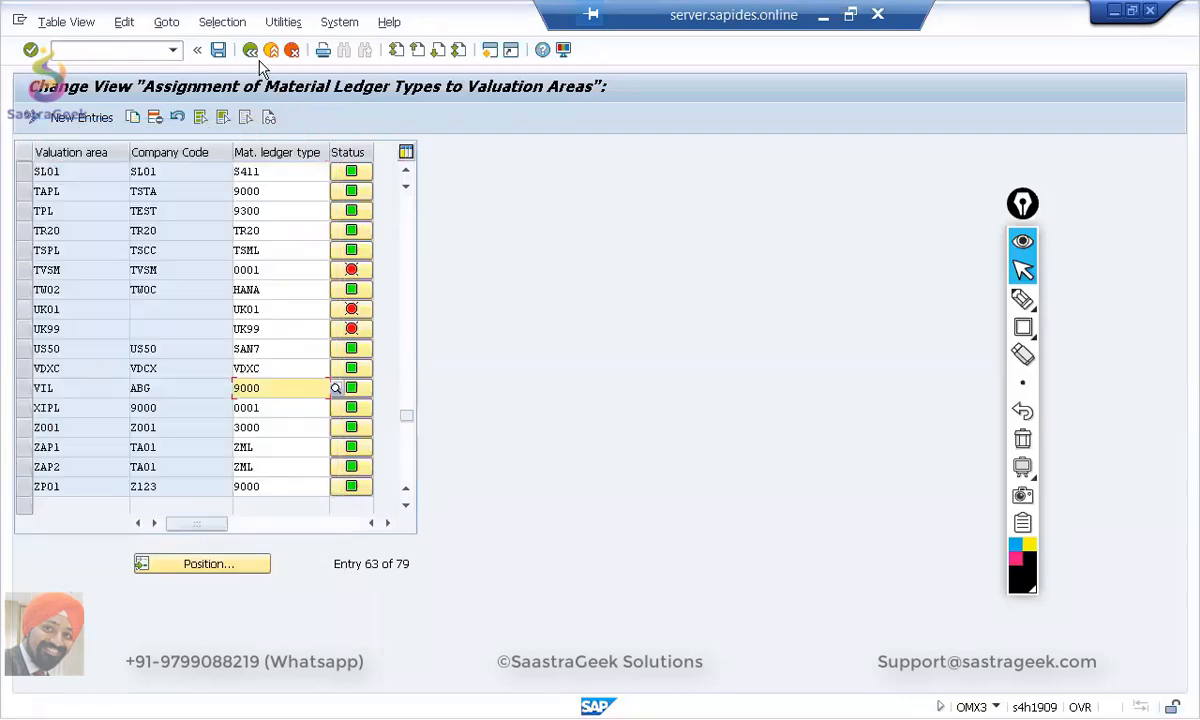
{"action": "left_click", "coordinate": [249, 51]}
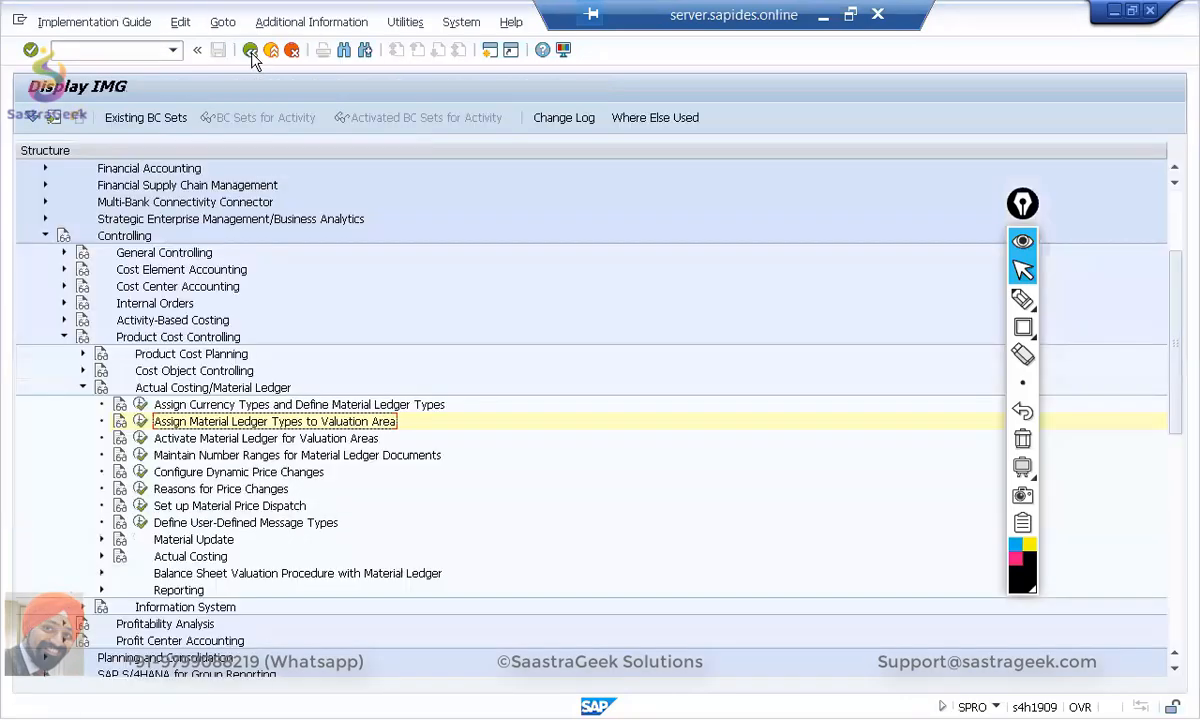
Step: Inspect the individual characteristics of material ledger type 9000, including its currency type, and return to the IMG
{"action": "left_click", "coordinate": [140, 421]}
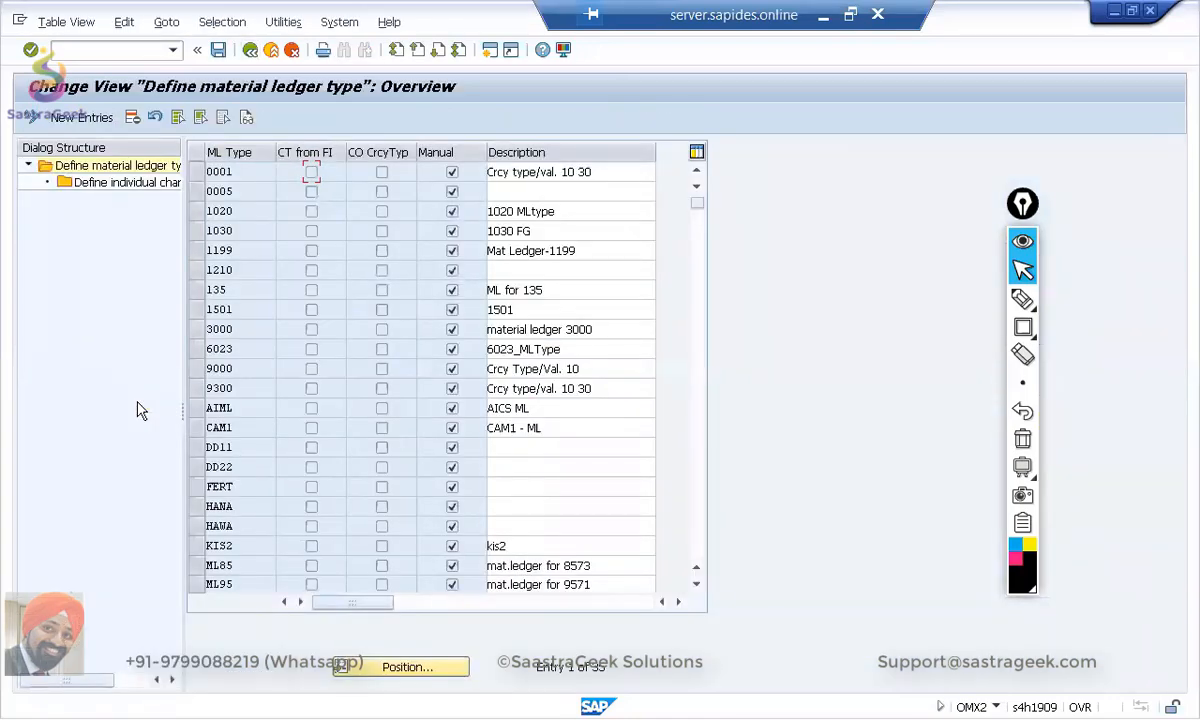
{"action": "left_click", "coordinate": [197, 370]}
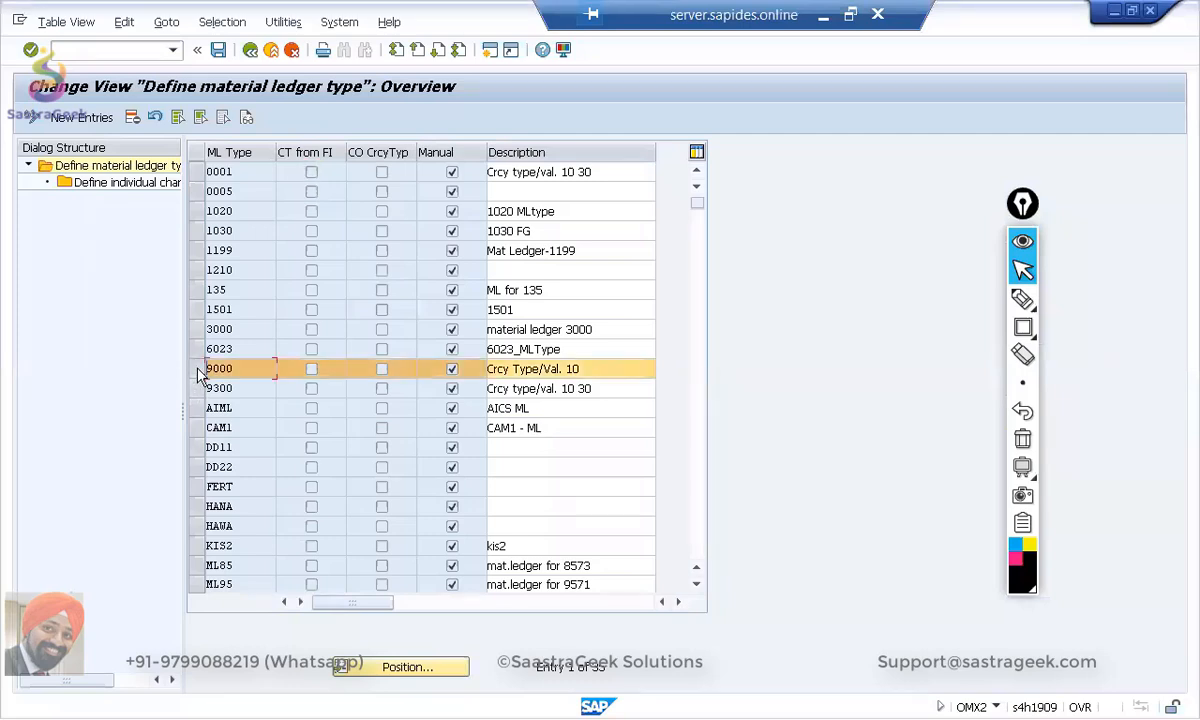
{"action": "double_click", "coordinate": [127, 183]}
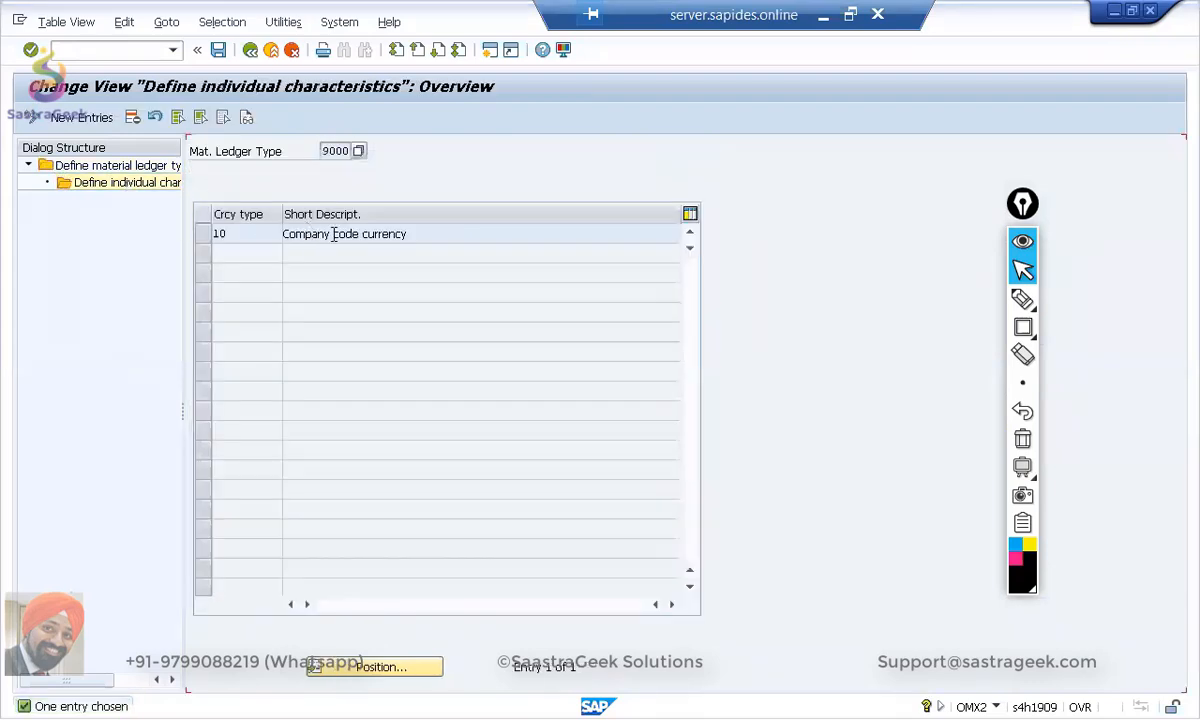
{"action": "left_click_drag", "start_coordinate": [264, 233], "coordinate": [206, 243]}
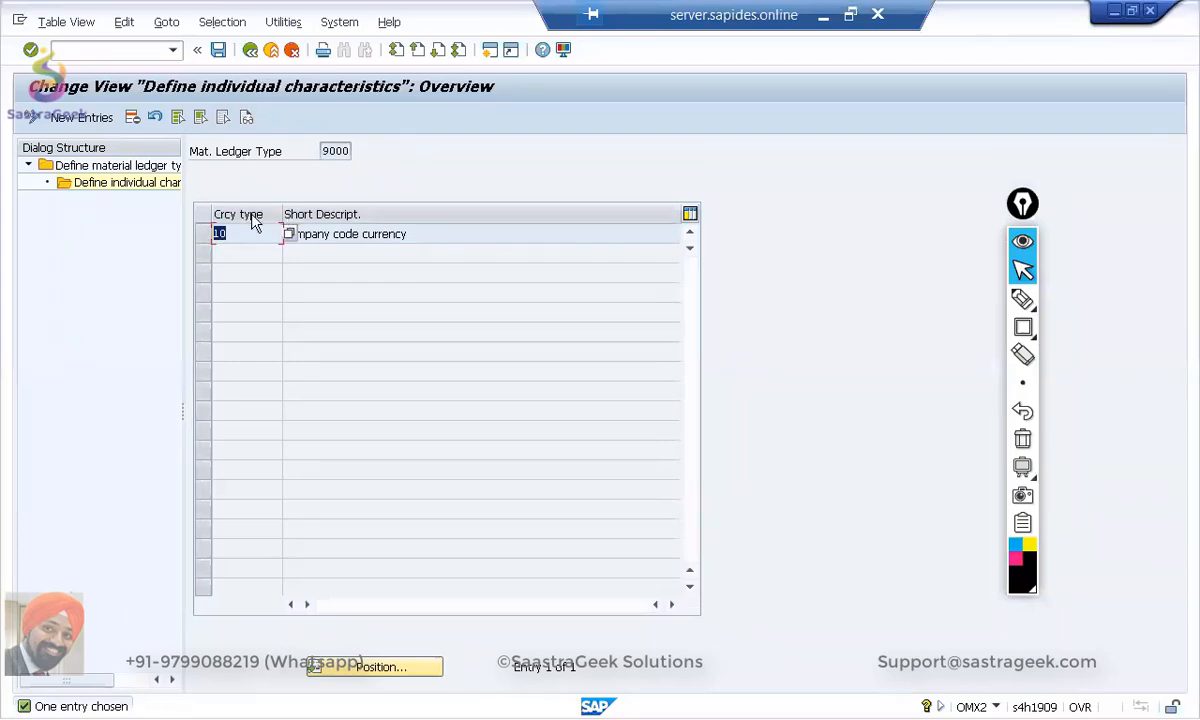
{"action": "left_click", "coordinate": [251, 52]}
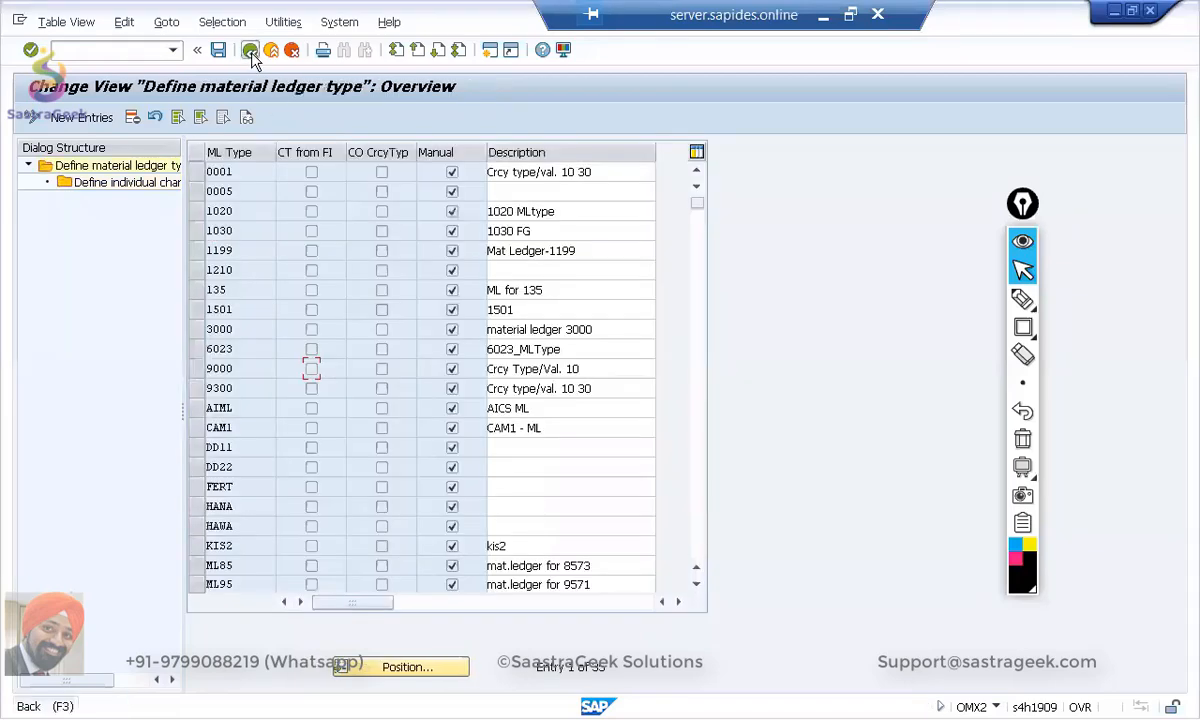
{"action": "left_click", "coordinate": [251, 52]}
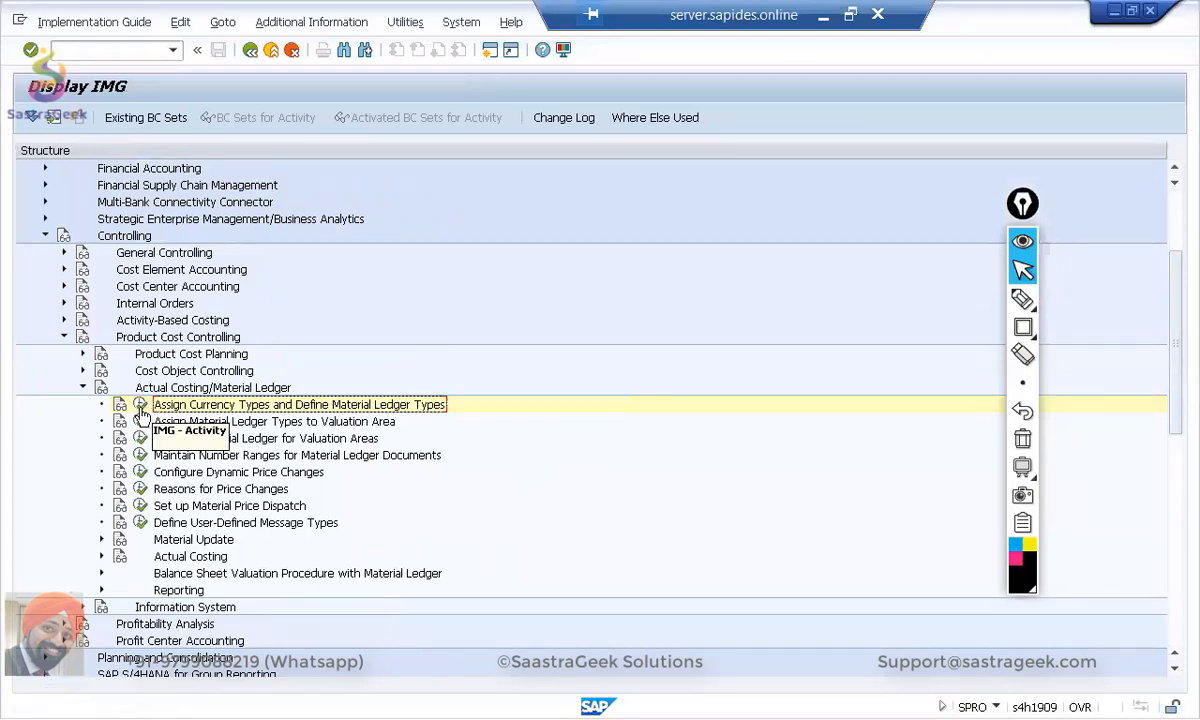
Step: Add a new entry assigning material ledger type 9000 to valuation area SG02
{"action": "left_click", "coordinate": [139, 428]}
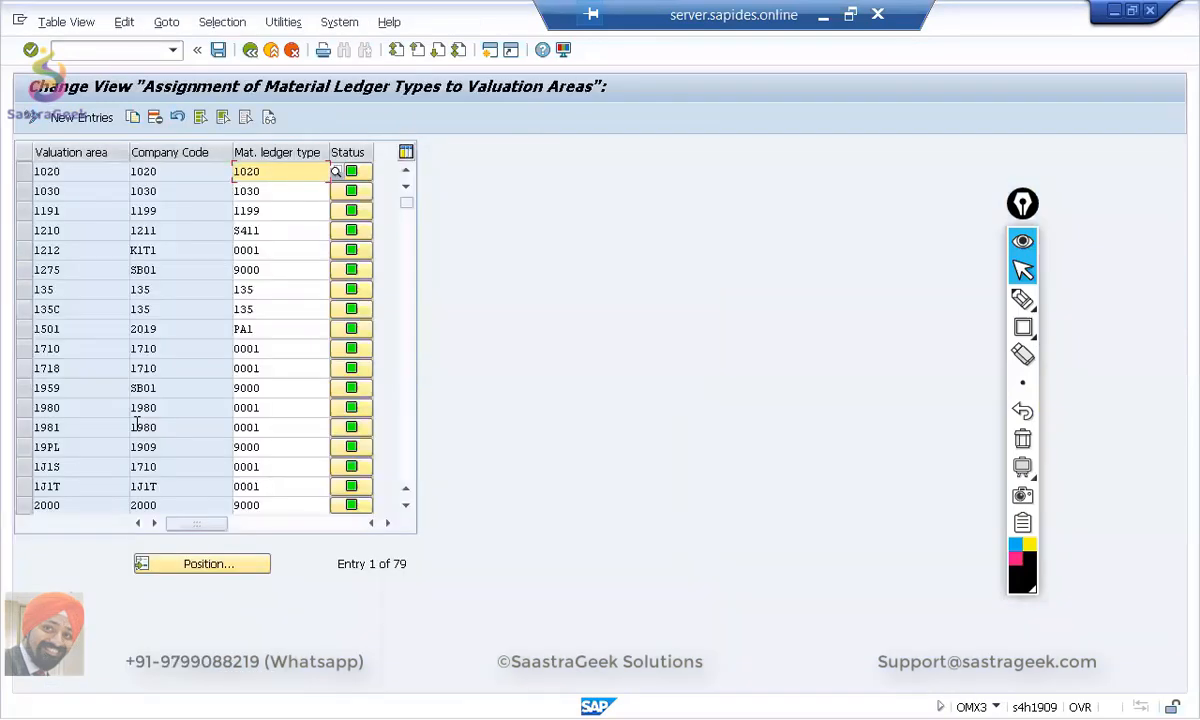
{"action": "left_click", "coordinate": [67, 120]}
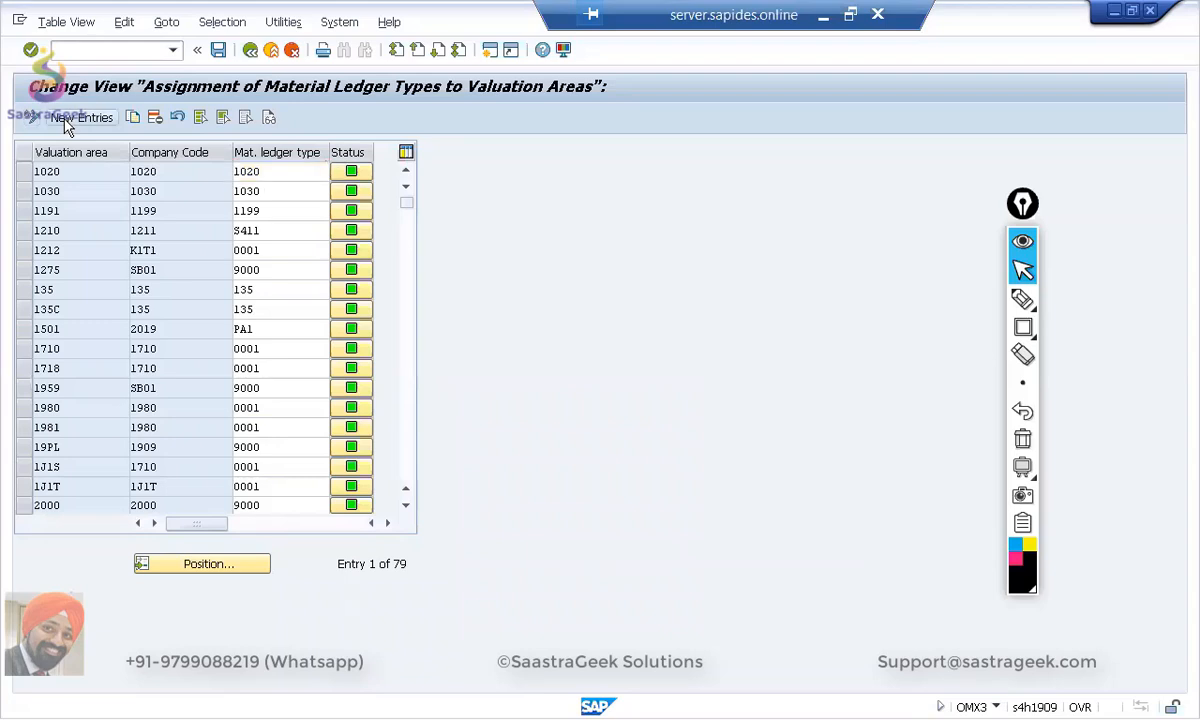
{"action": "type", "text": "SG02"}
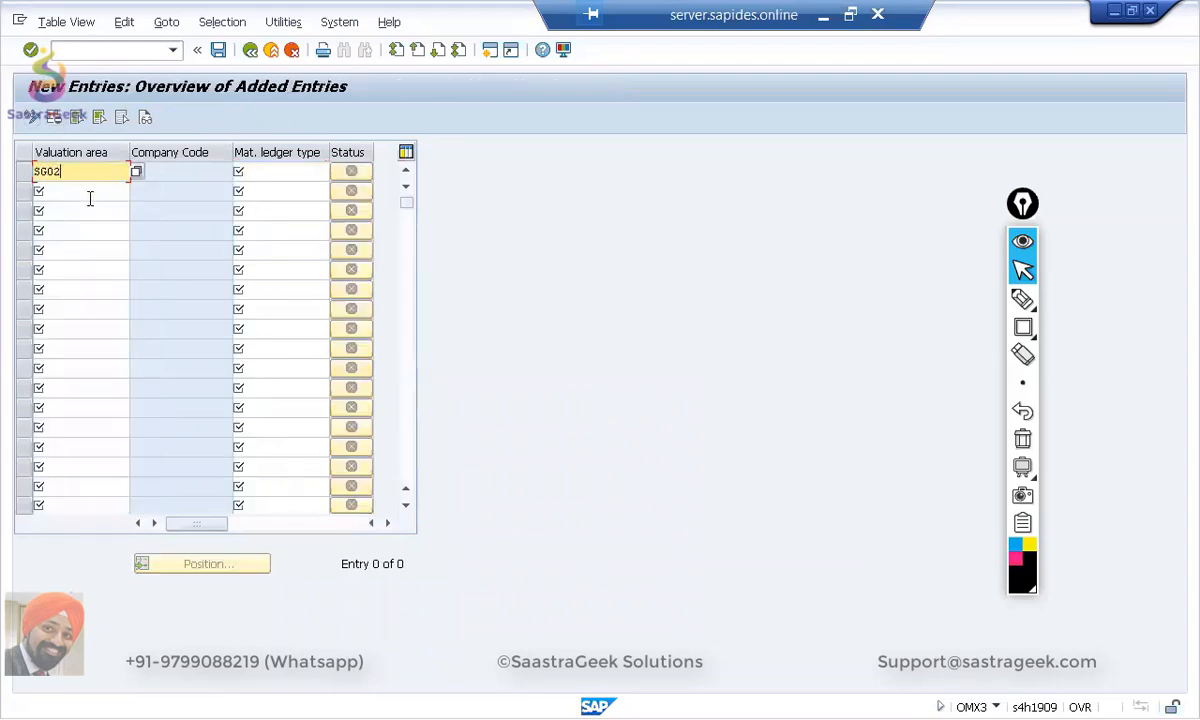
{"action": "key", "text": "Tab"}
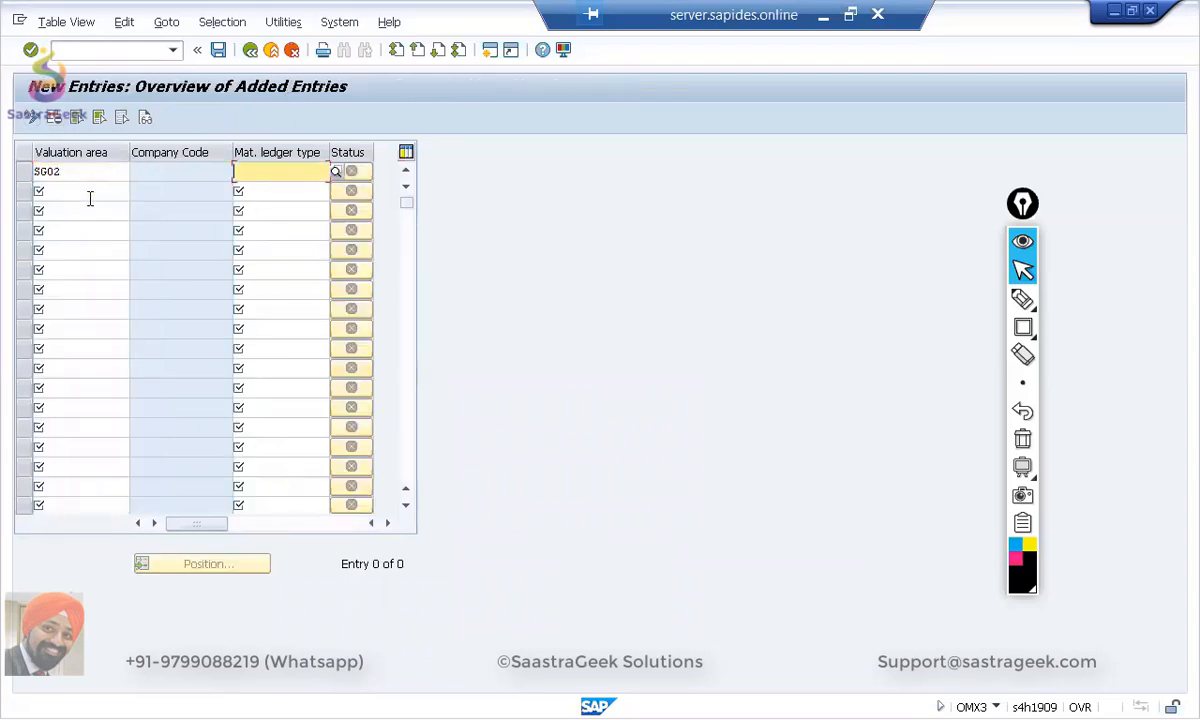
{"action": "type", "text": "9000"}
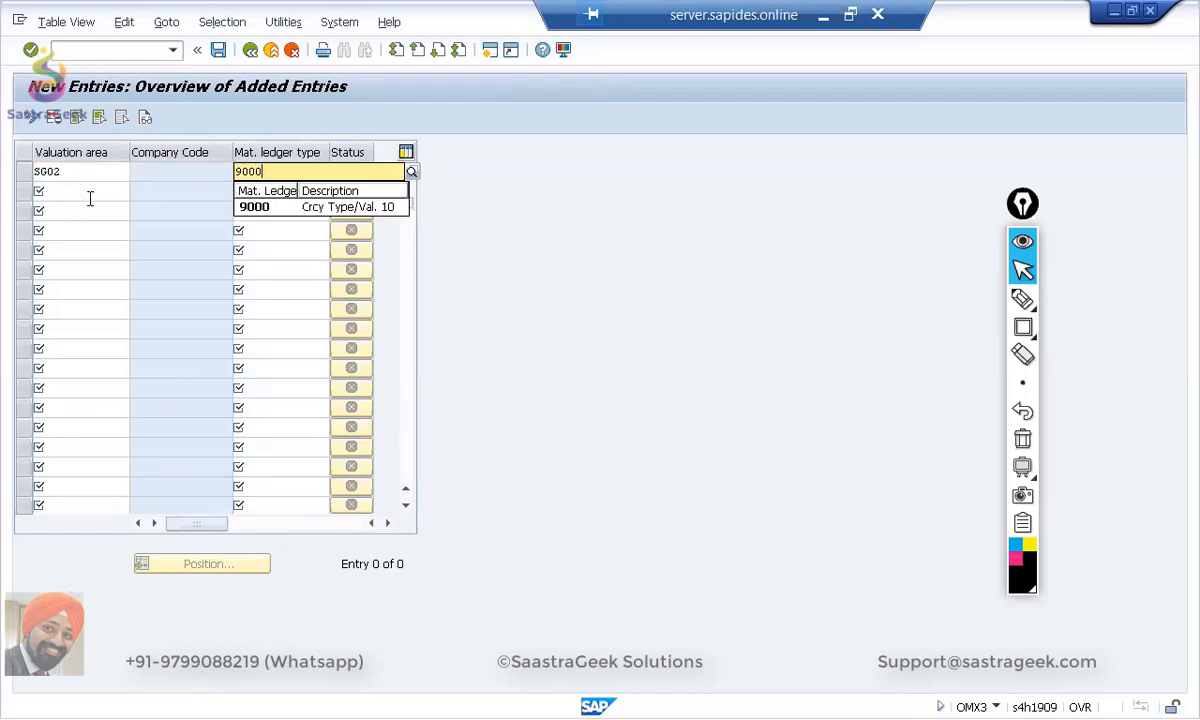
{"action": "left_click", "coordinate": [295, 206]}
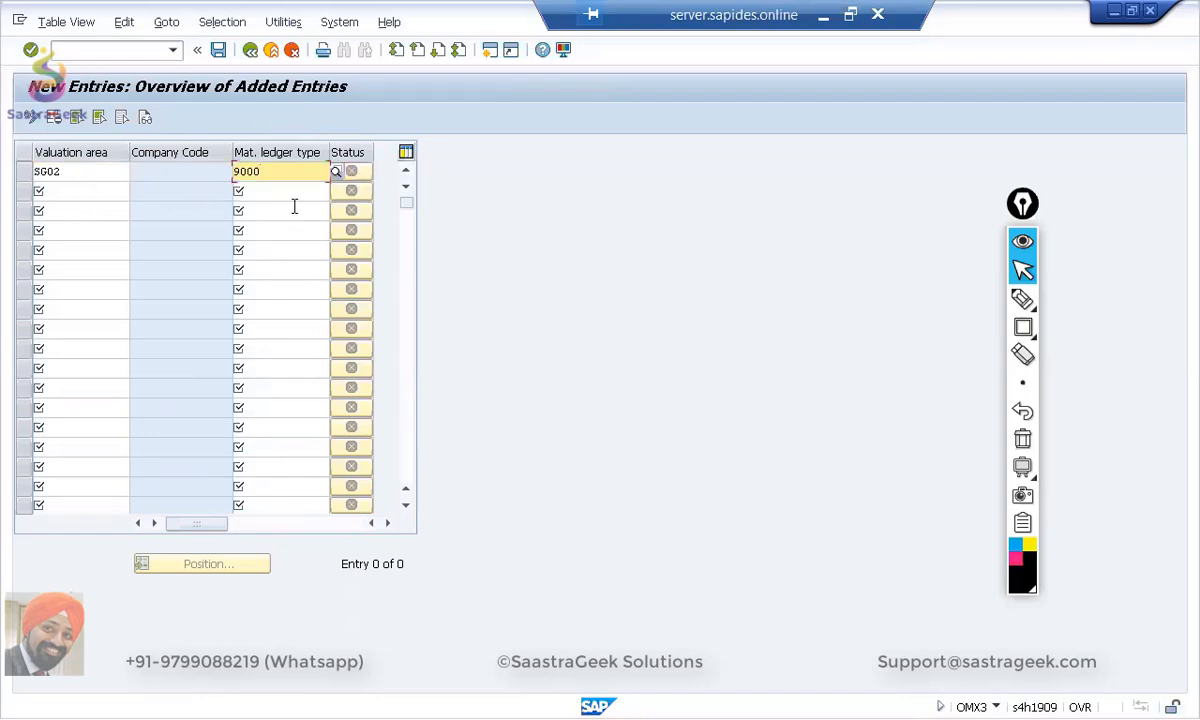
{"action": "key", "text": "Return"}
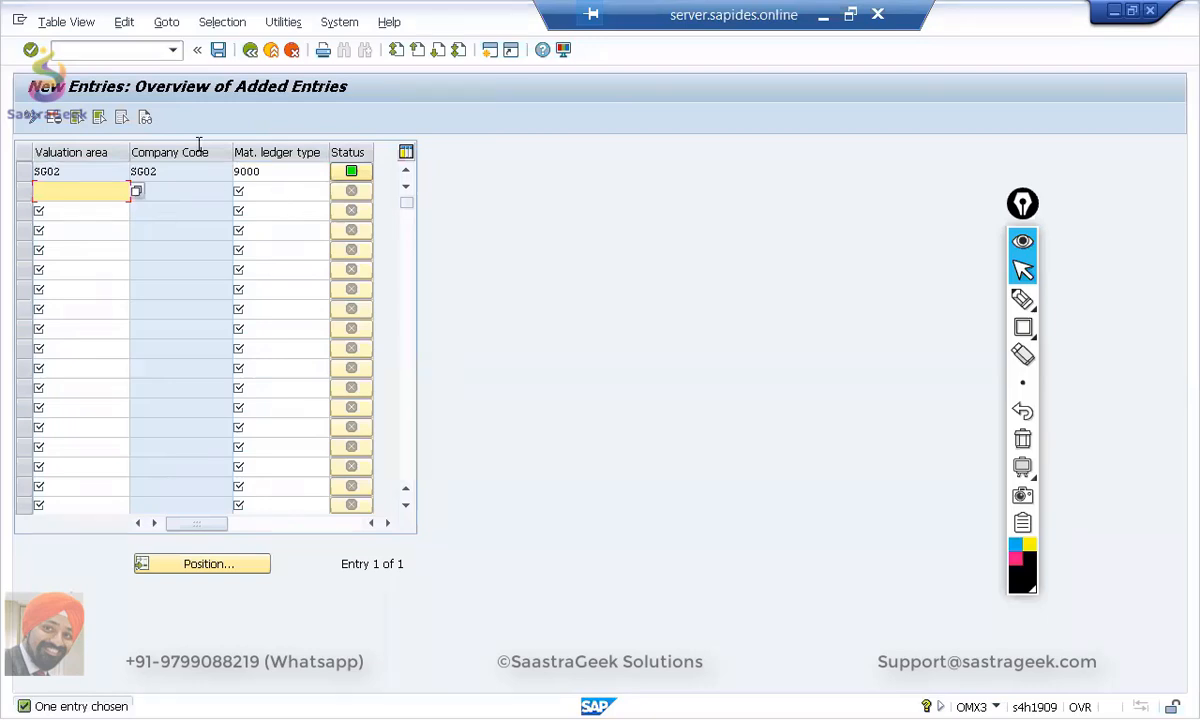
Step: Save the SG02 material ledger type assignment under customizing request DV2K901088 and return to the IMG
{"action": "left_click", "coordinate": [218, 54]}
{"action": "left_click", "coordinate": [276, 318]}
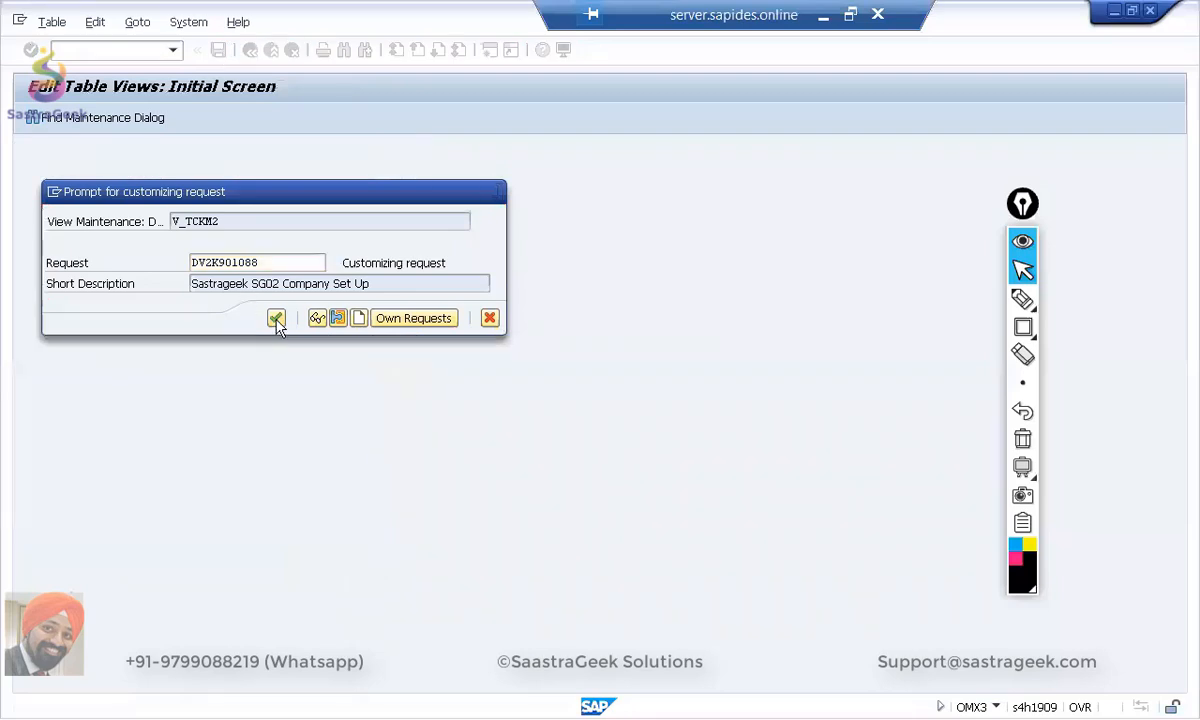
{"action": "left_click", "coordinate": [251, 51]}
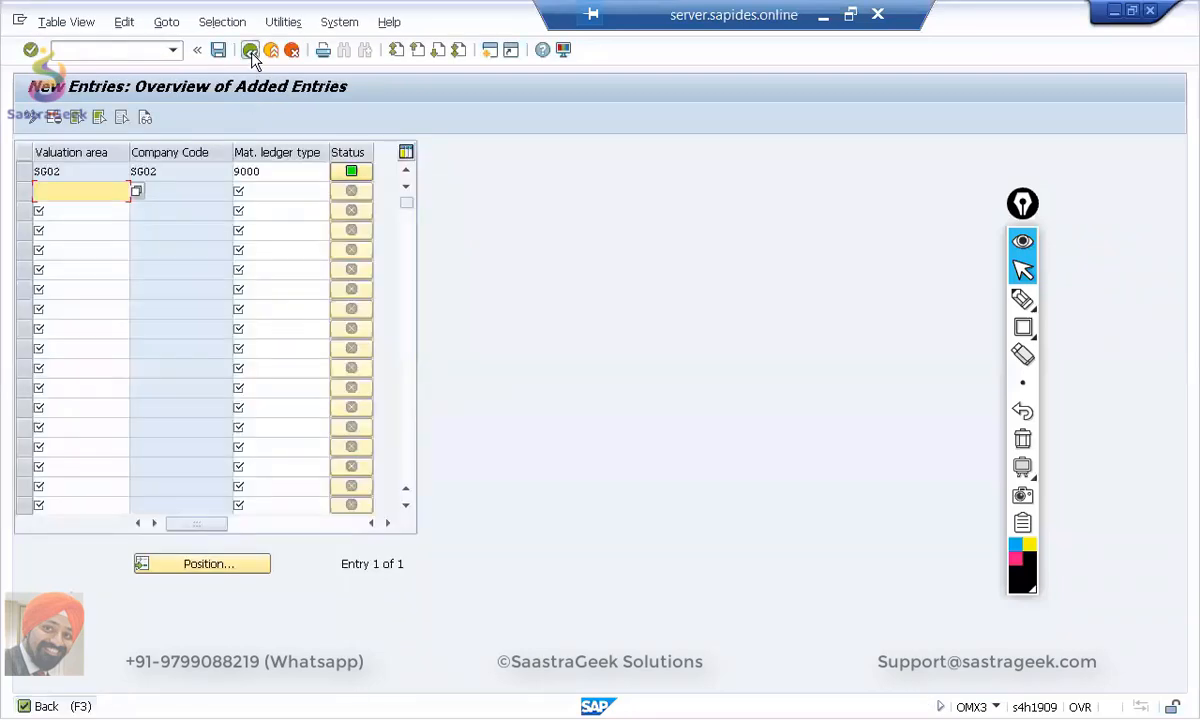
{"action": "left_click", "coordinate": [251, 52]}
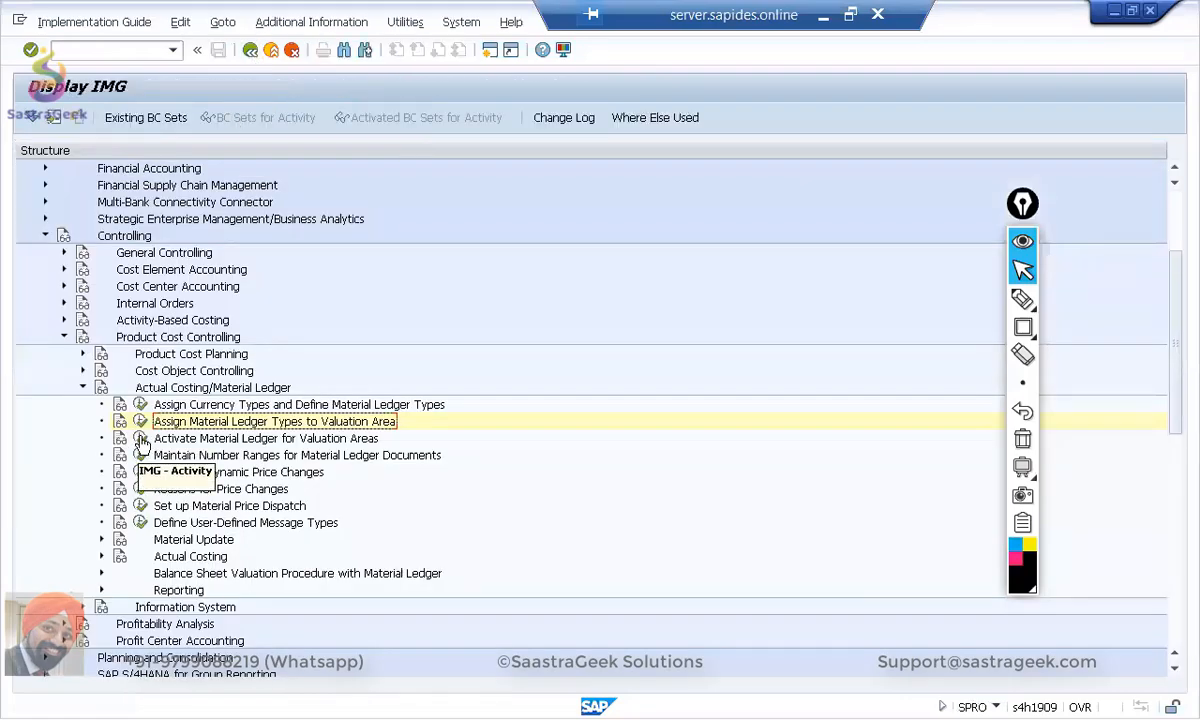
Step: Under Activate Material Ledger for Valuation Areas, view the selection screen of Check Material Ledger Settings and return to the activity choice
{"action": "left_click", "coordinate": [140, 438]}
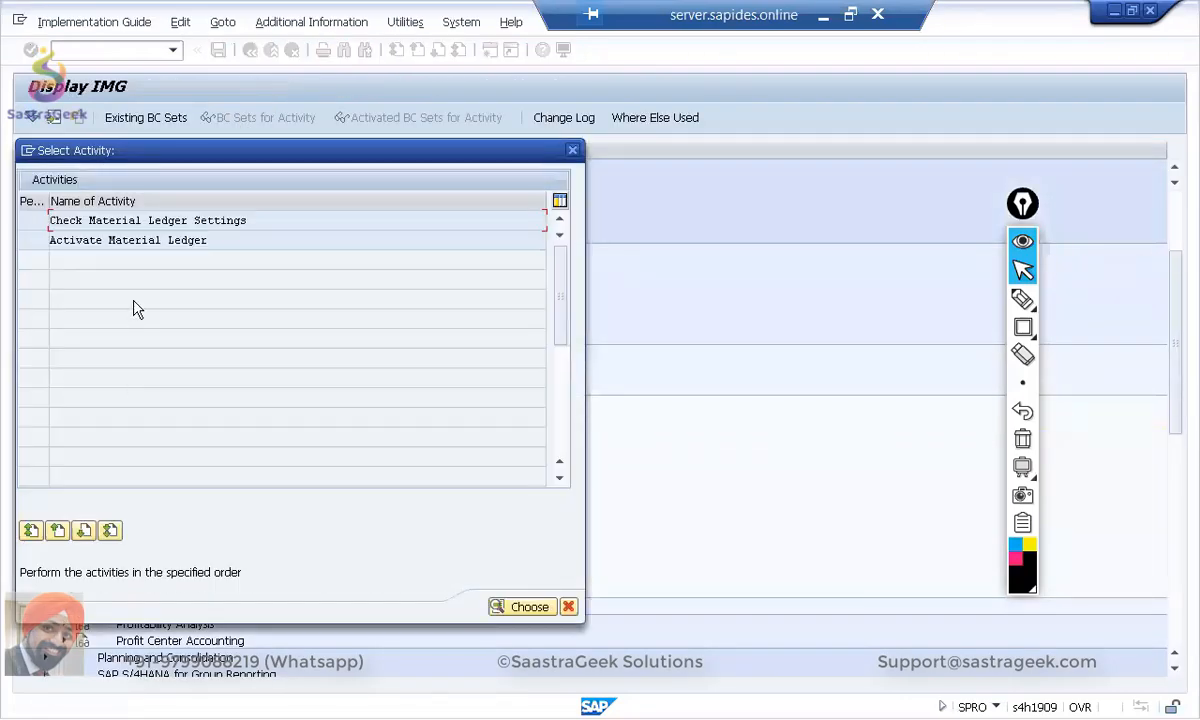
{"action": "double_click", "coordinate": [142, 226]}
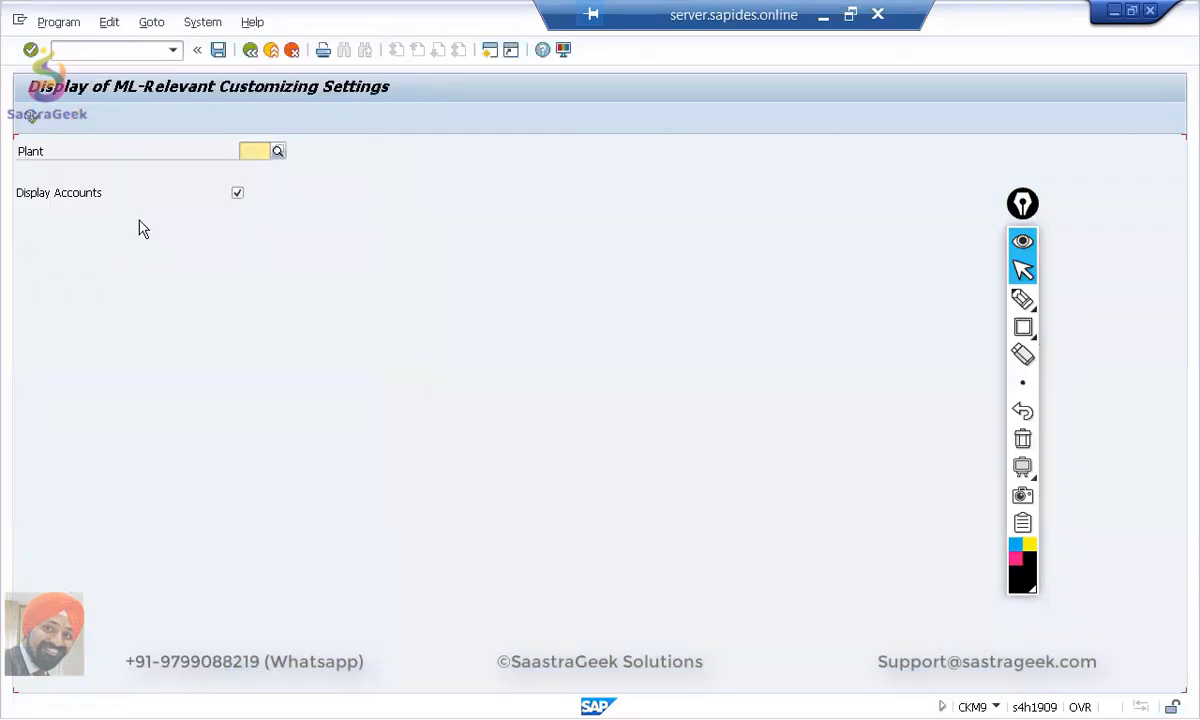
{"action": "left_click", "coordinate": [250, 50]}
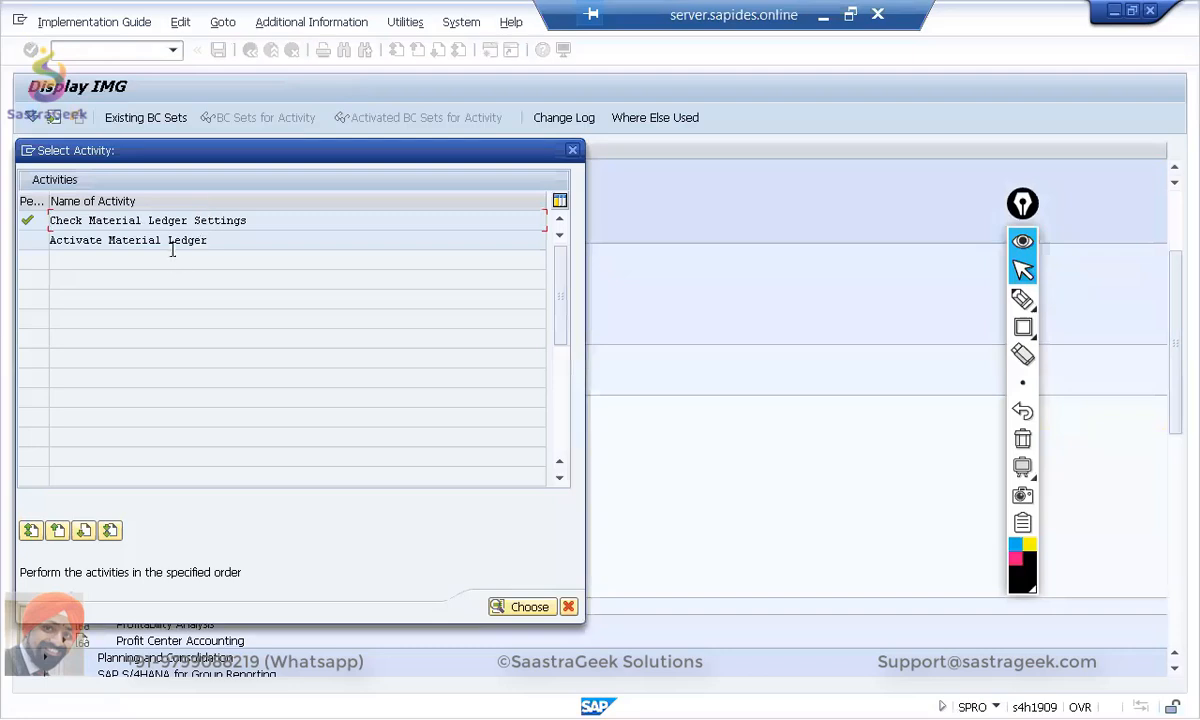
Step: Open the Activate Material Ledger activity, locate valuation area SG02 and mark its material ledger as active
{"action": "double_click", "coordinate": [170, 240]}
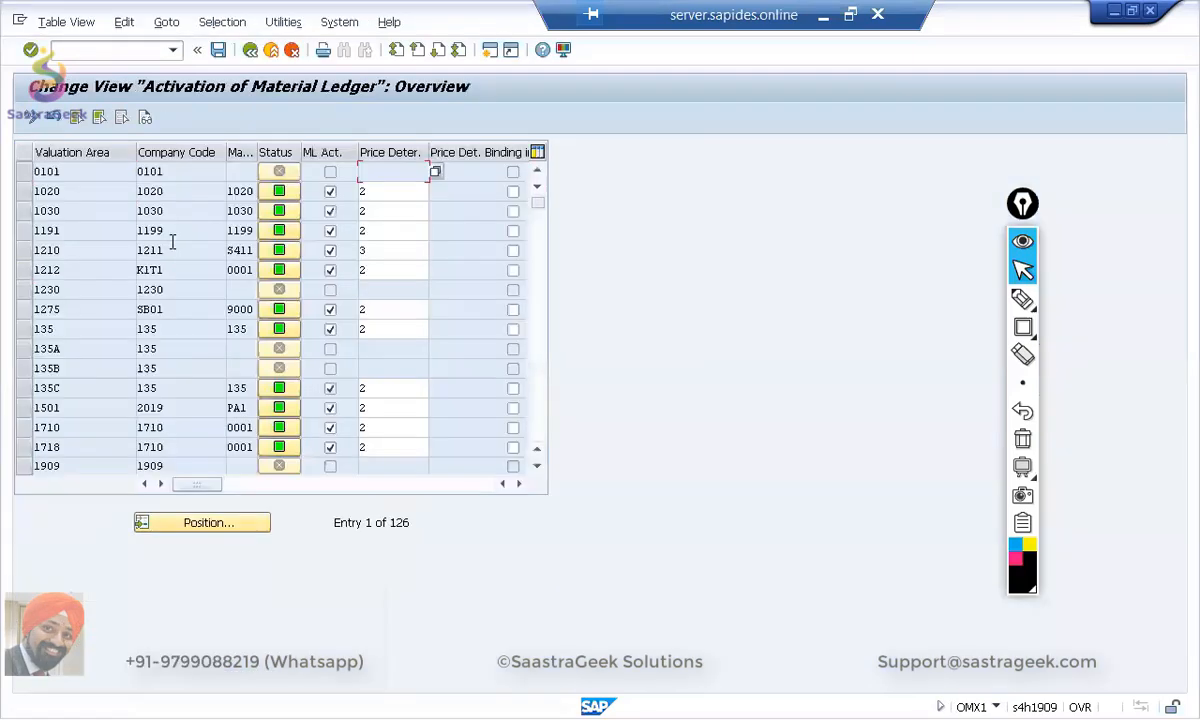
{"action": "left_click", "coordinate": [193, 527]}
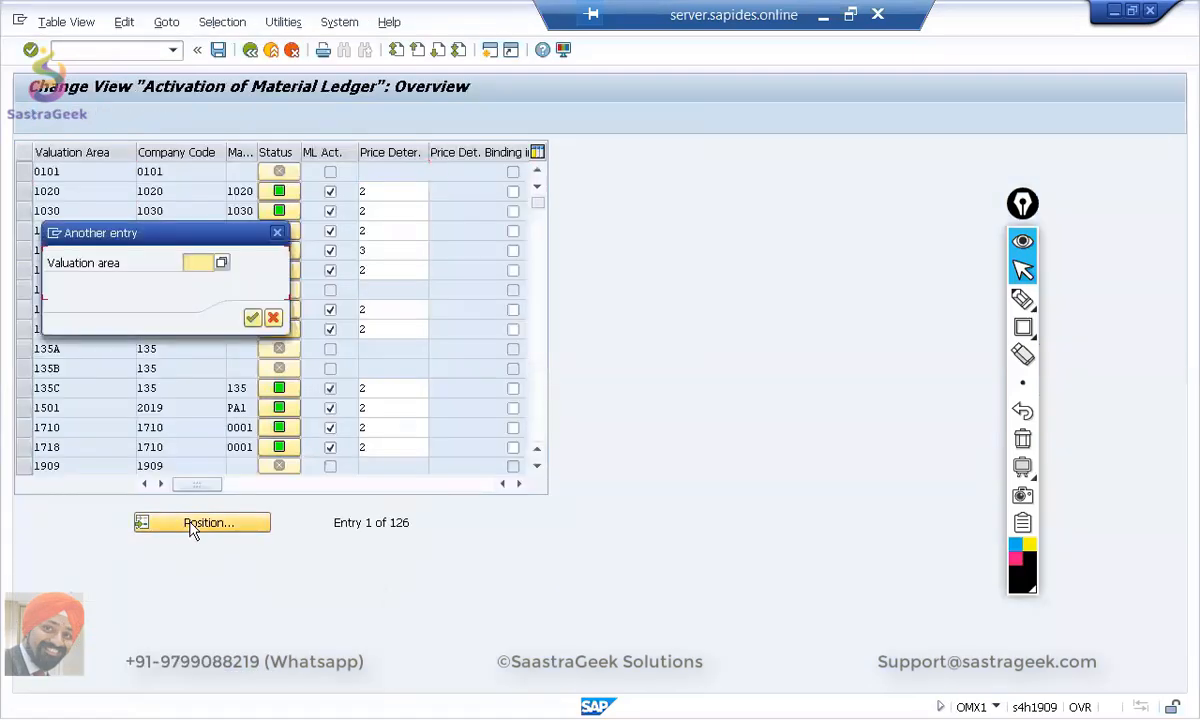
{"action": "type", "text": "SG"}
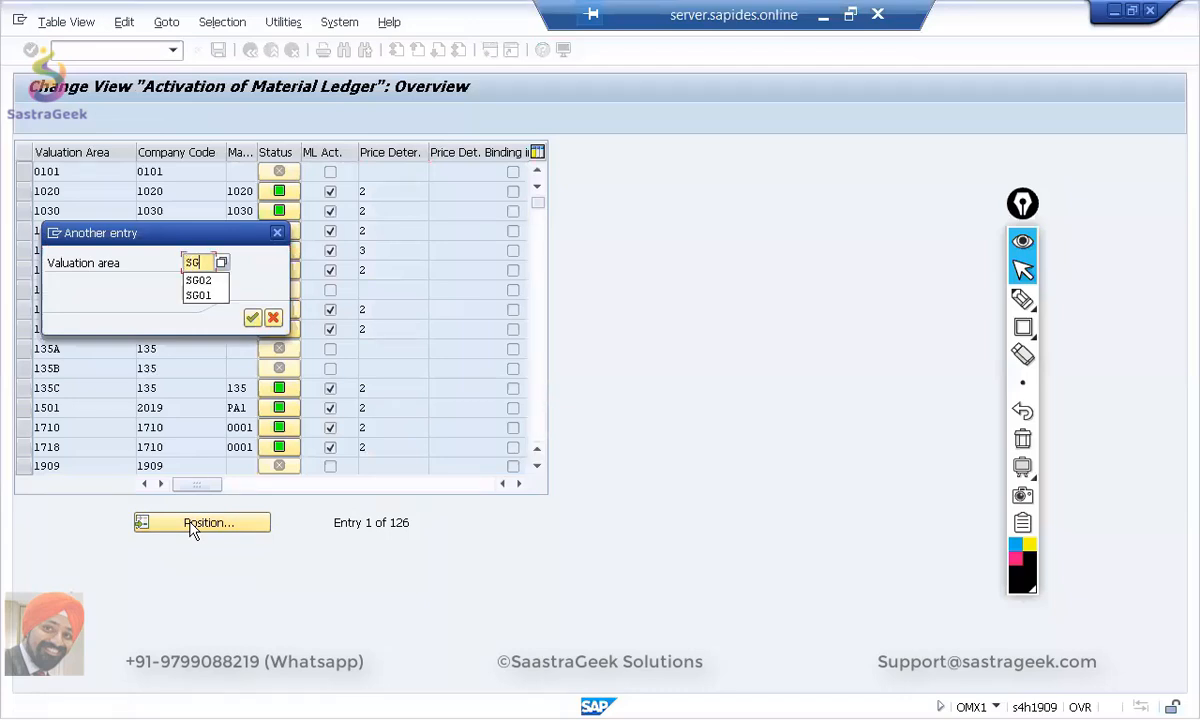
{"action": "type", "text": "02"}
{"action": "key", "text": "Return"}
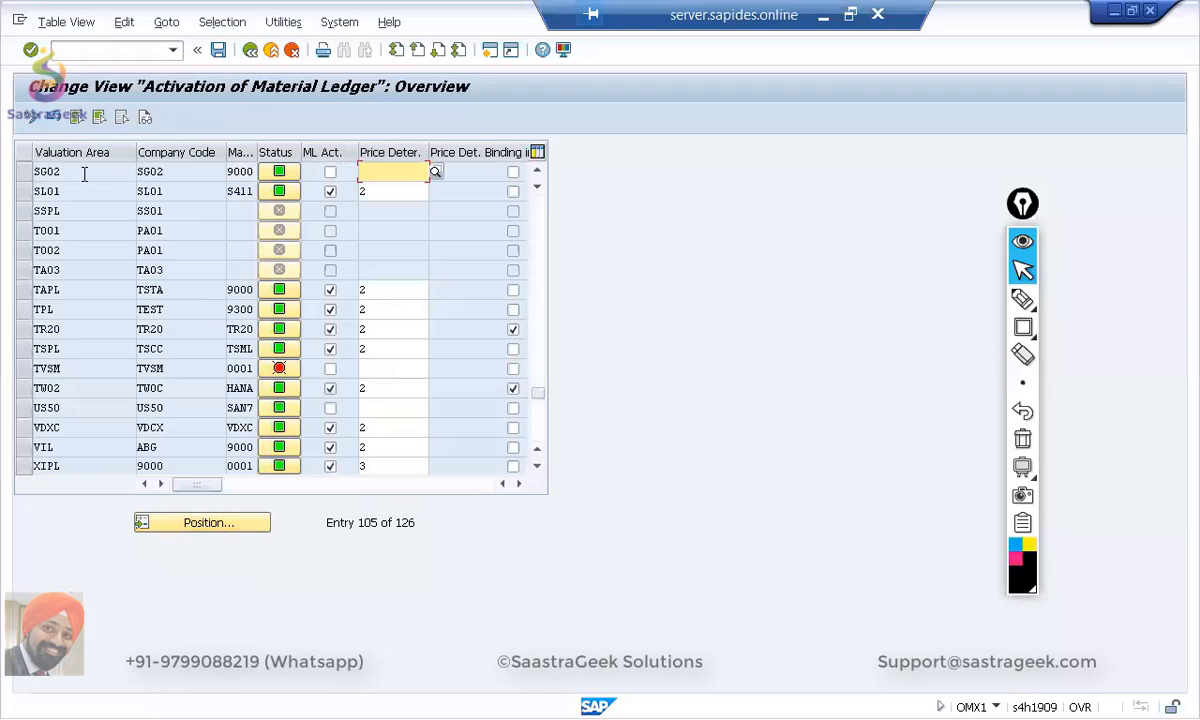
{"action": "left_click", "coordinate": [331, 172]}
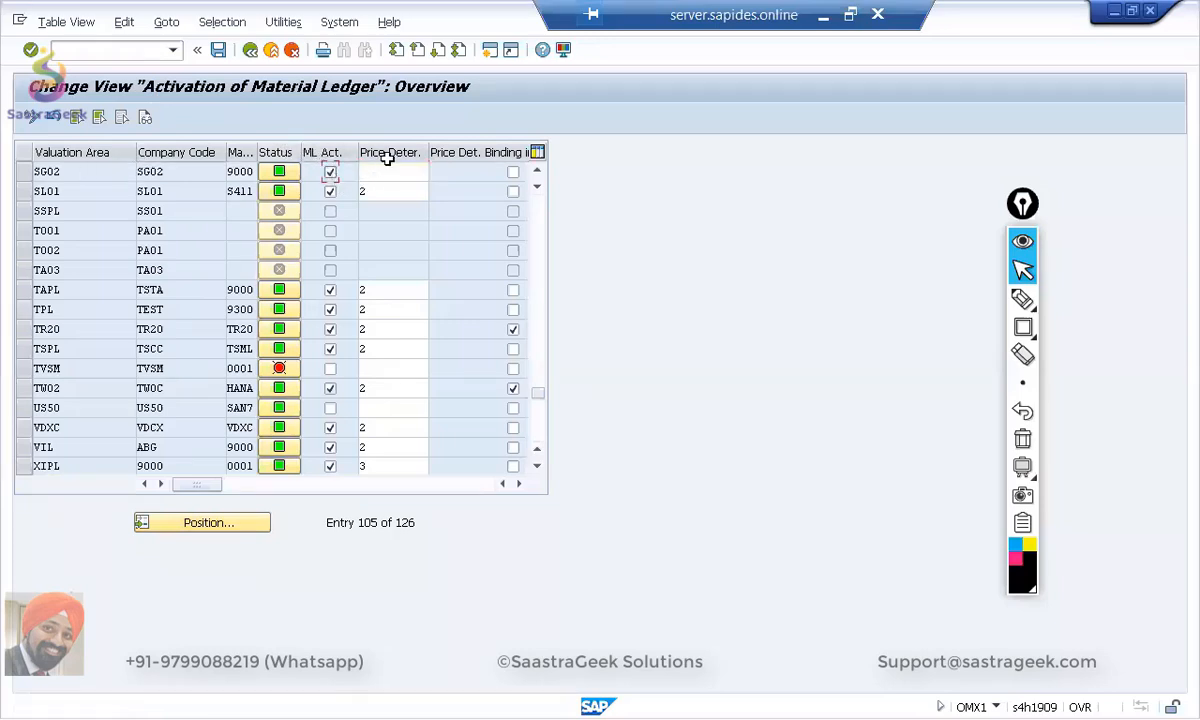
{"action": "left_click", "coordinate": [395, 171]}
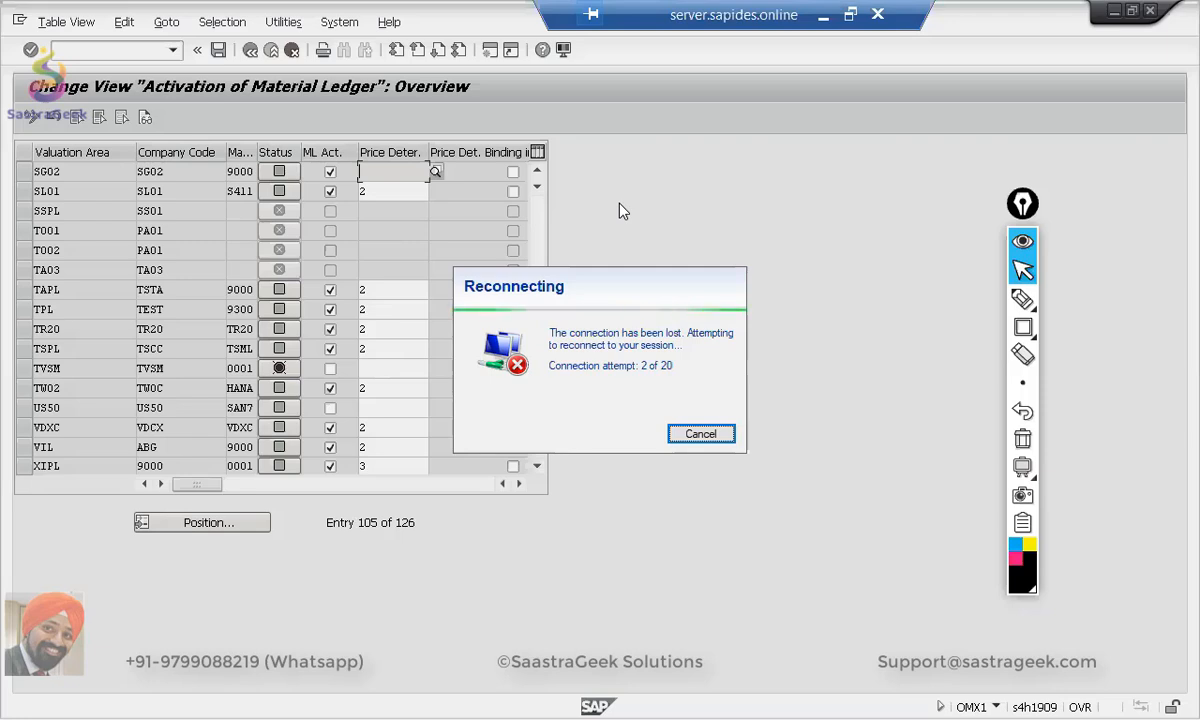
{"action": "left_click", "coordinate": [853, 20]}
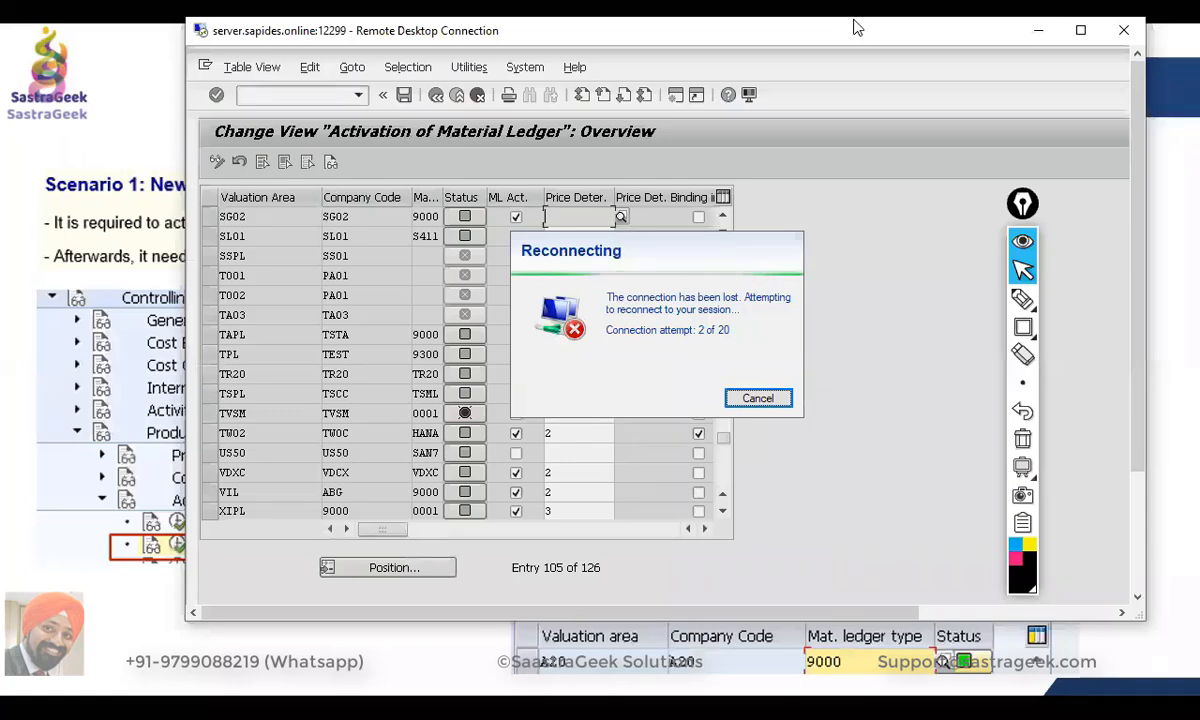
{"action": "key", "text": "alt+Tab"}
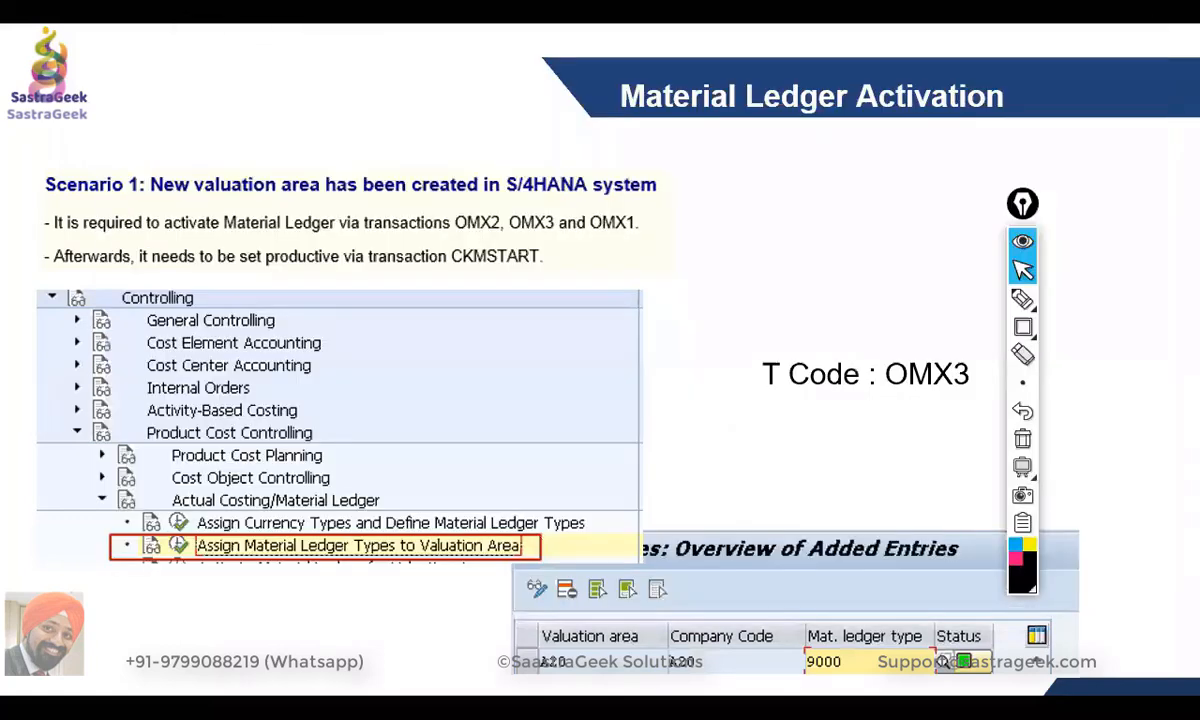
{"action": "key", "text": "Left"}
{"action": "key", "text": "Left"}
{"action": "key", "text": "Left"}
{"action": "key", "text": "Left"}
{"action": "key", "text": "Left"}
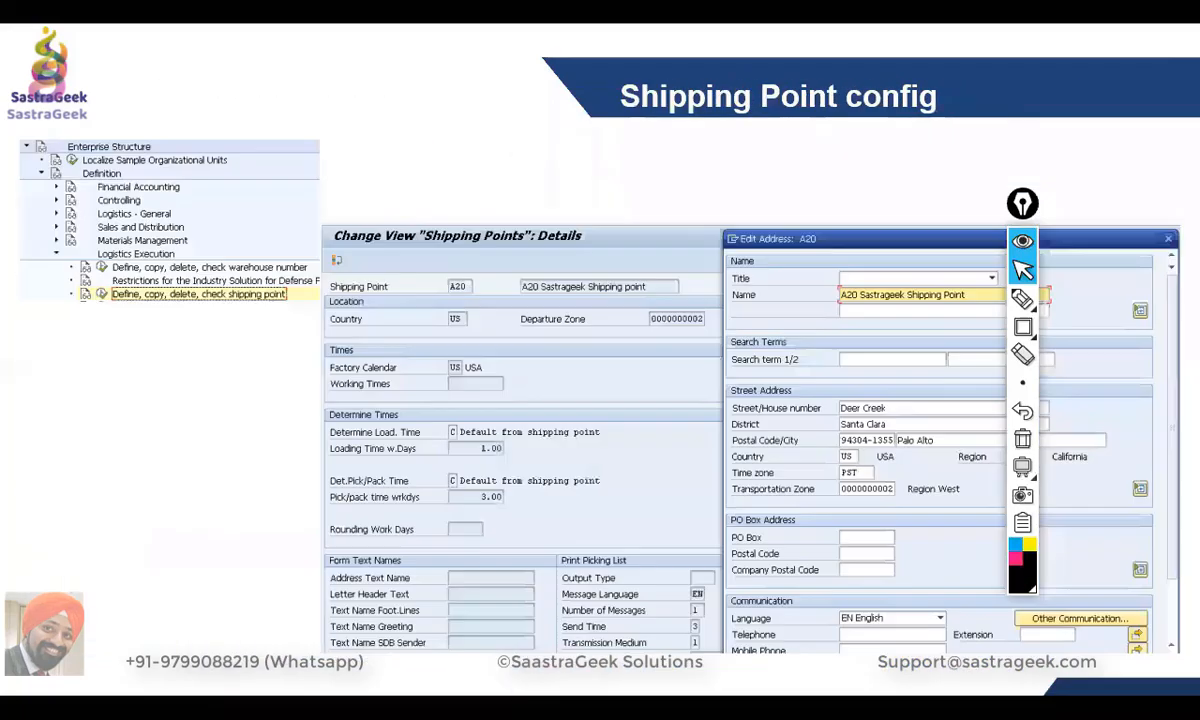
{"action": "key", "text": "Right"}
{"action": "key", "text": "Right"}
{"action": "key", "text": "Right"}
{"action": "key", "text": "Right"}
{"action": "key", "text": "Right"}
{"action": "key", "text": "Right"}
{"action": "key", "text": "Right"}
{"action": "key", "text": "Right"}
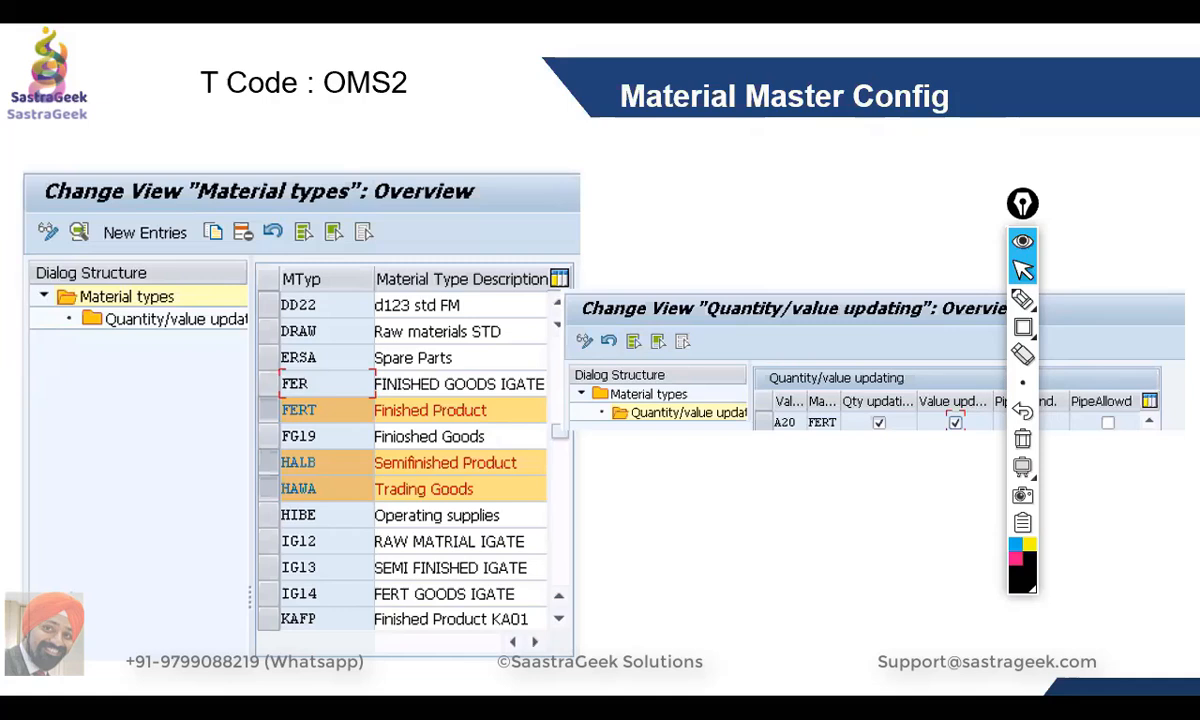
{"action": "key", "text": "alt+Tab"}
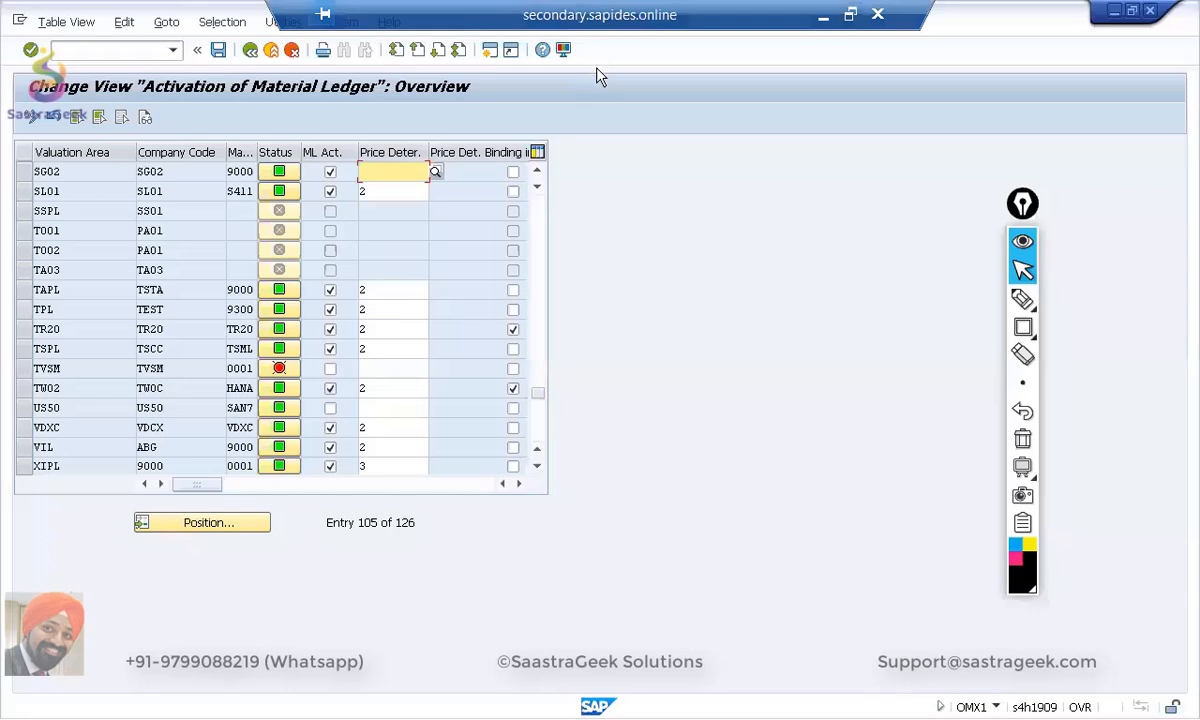
Step: Set SG02's price determination to 2 (Transaction-Based) and save the material ledger activation to the customizing request
{"action": "left_click", "coordinate": [436, 172]}
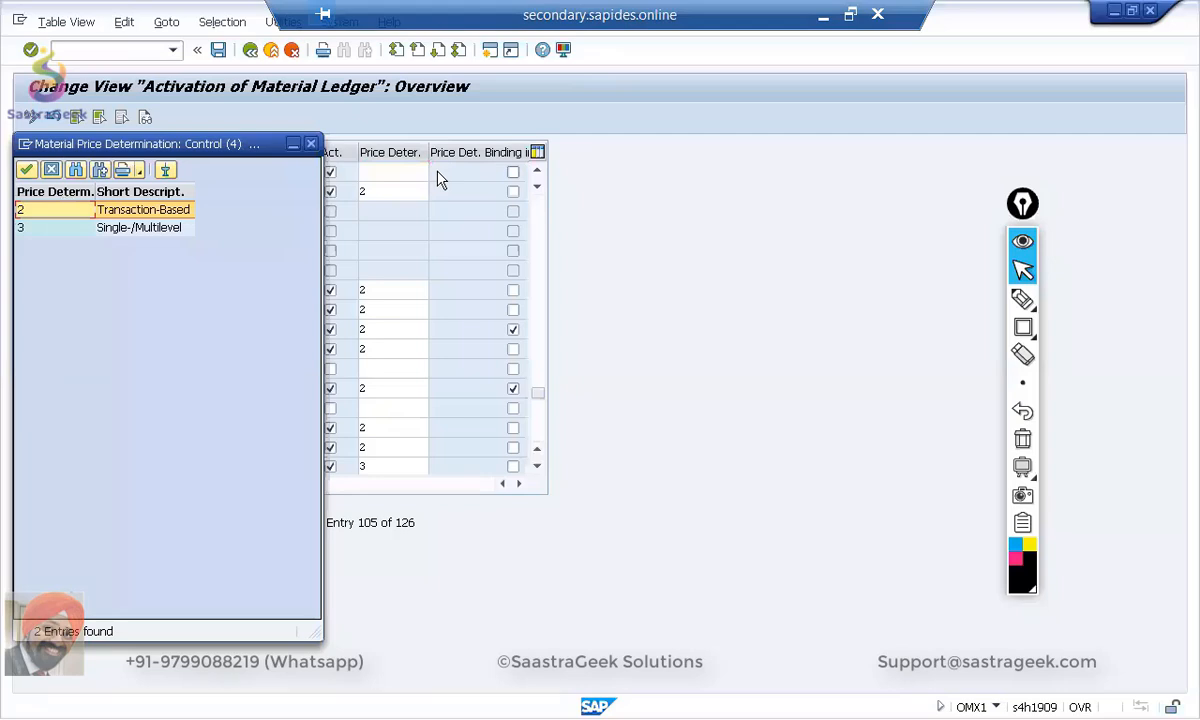
{"action": "left_click", "coordinate": [163, 213]}
{"action": "double_click", "coordinate": [163, 213]}
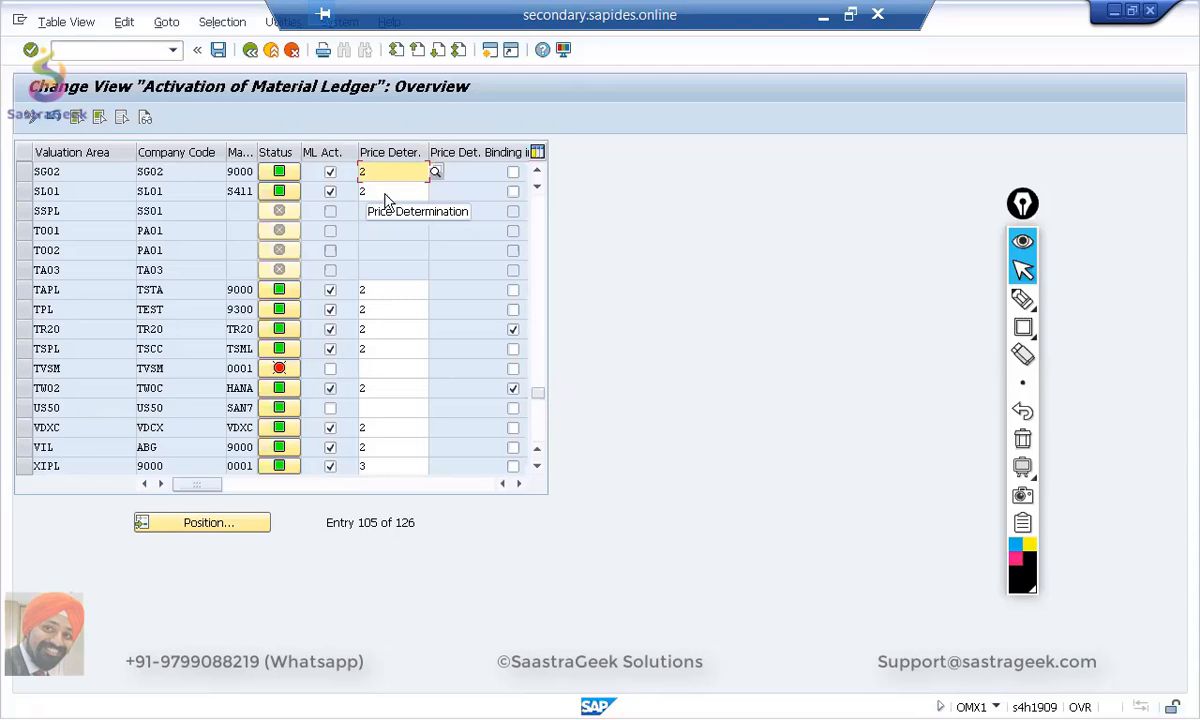
{"action": "left_click", "coordinate": [218, 51]}
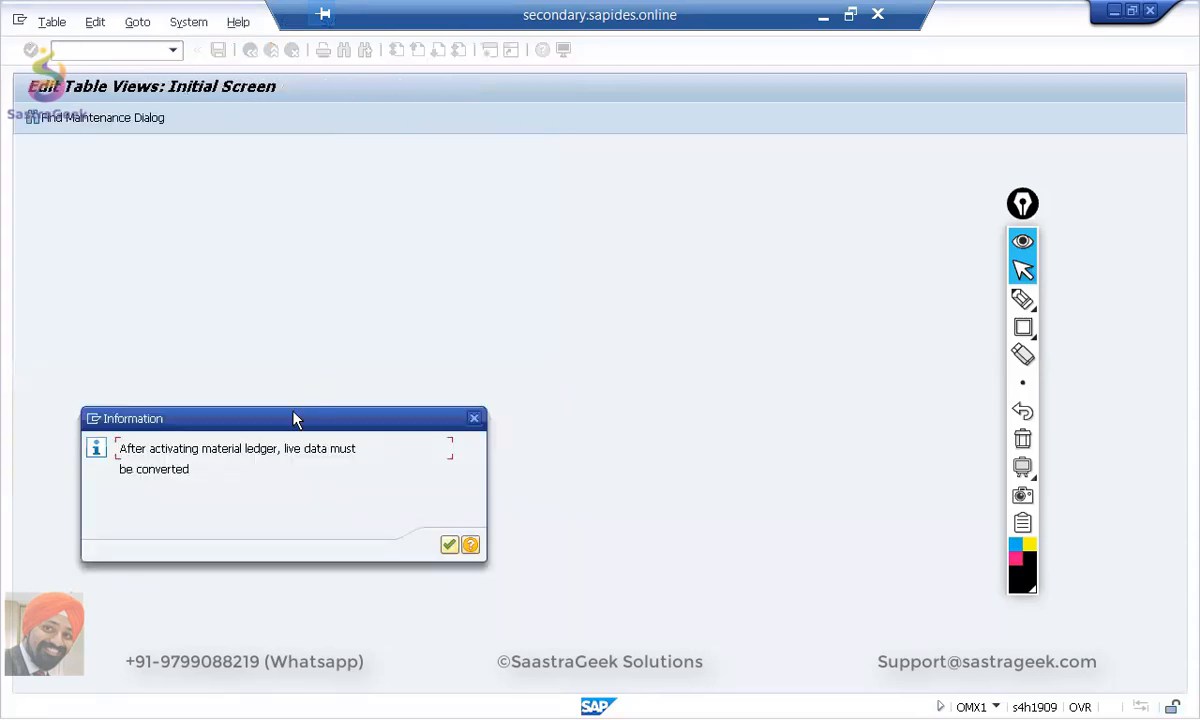
{"action": "left_click", "coordinate": [449, 544]}
{"action": "left_click", "coordinate": [277, 318]}
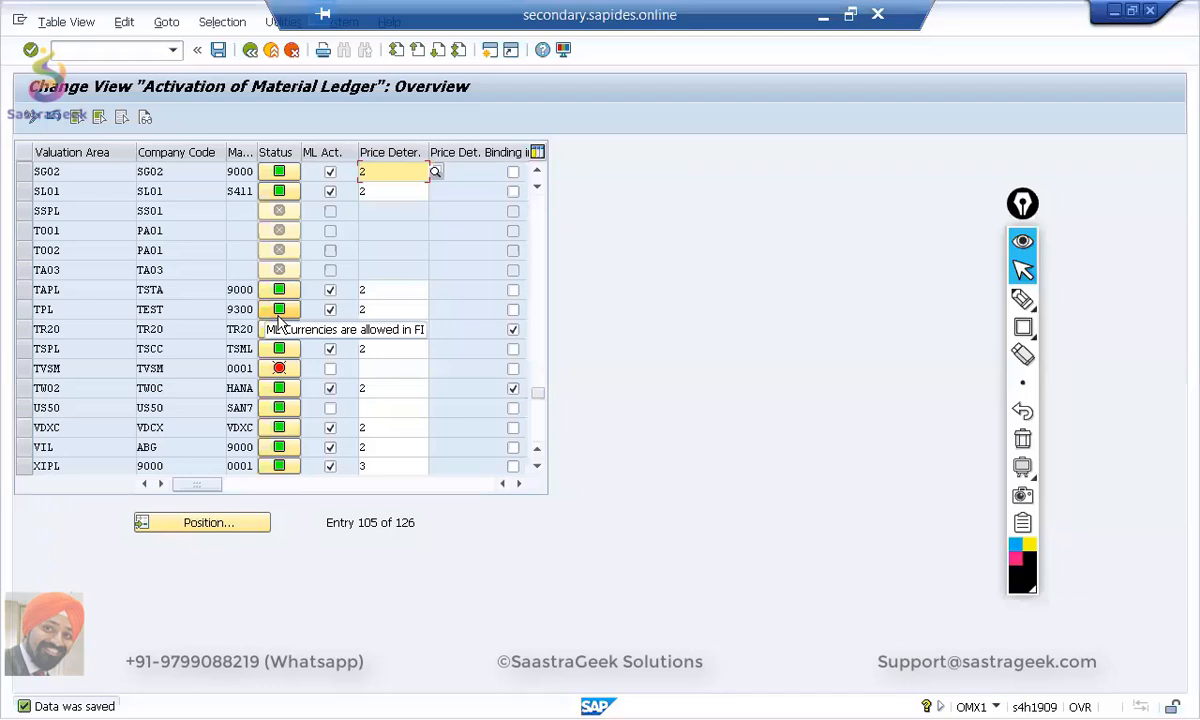
Step: Leave the material ledger activation and the IMG, returning to SAP Easy Access
{"action": "left_click", "coordinate": [251, 51]}
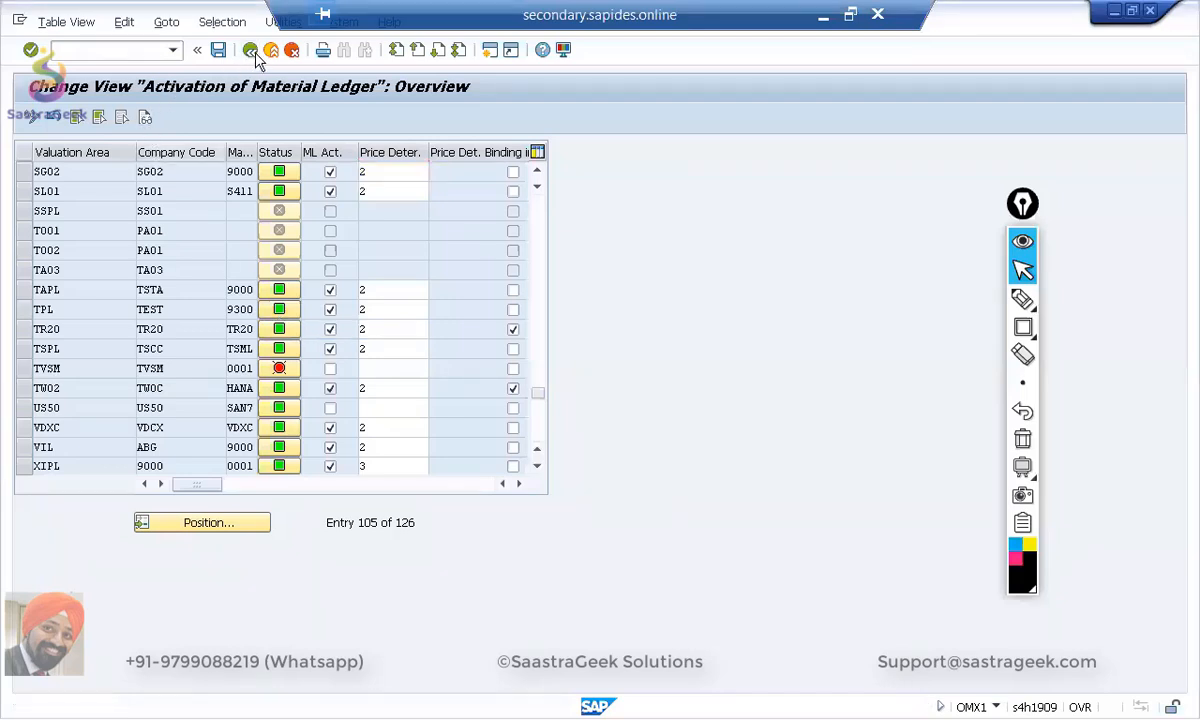
{"action": "left_click", "coordinate": [566, 149]}
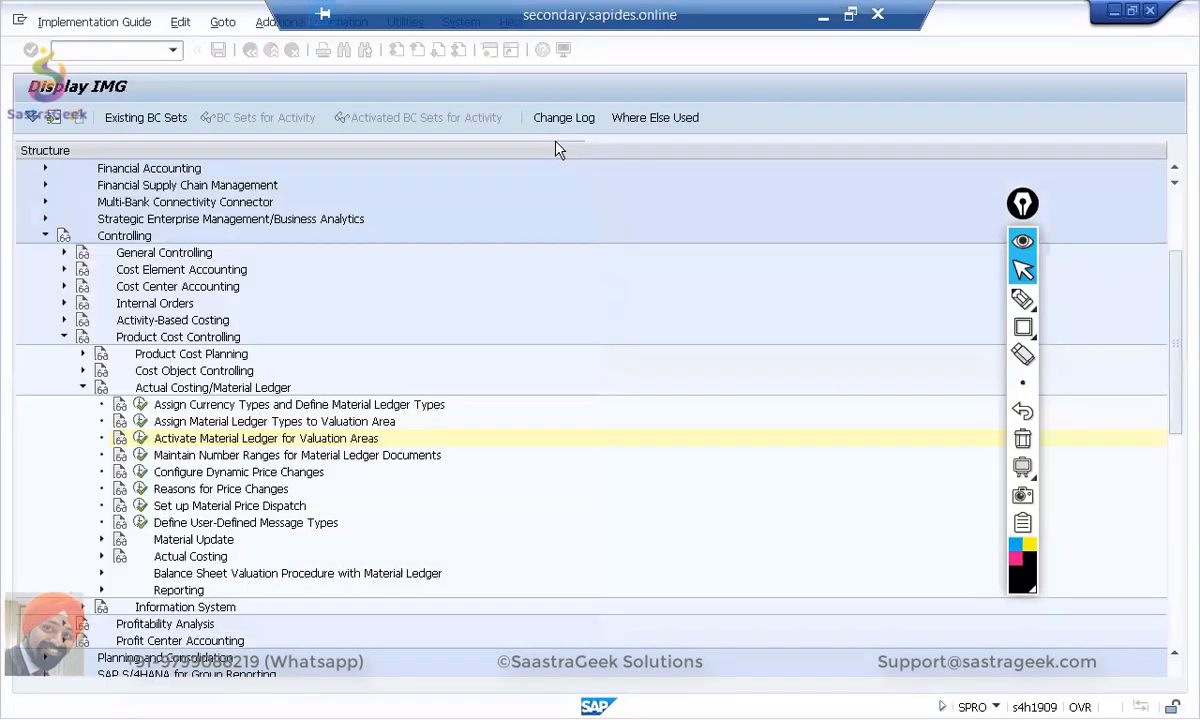
{"action": "left_click", "coordinate": [251, 51]}
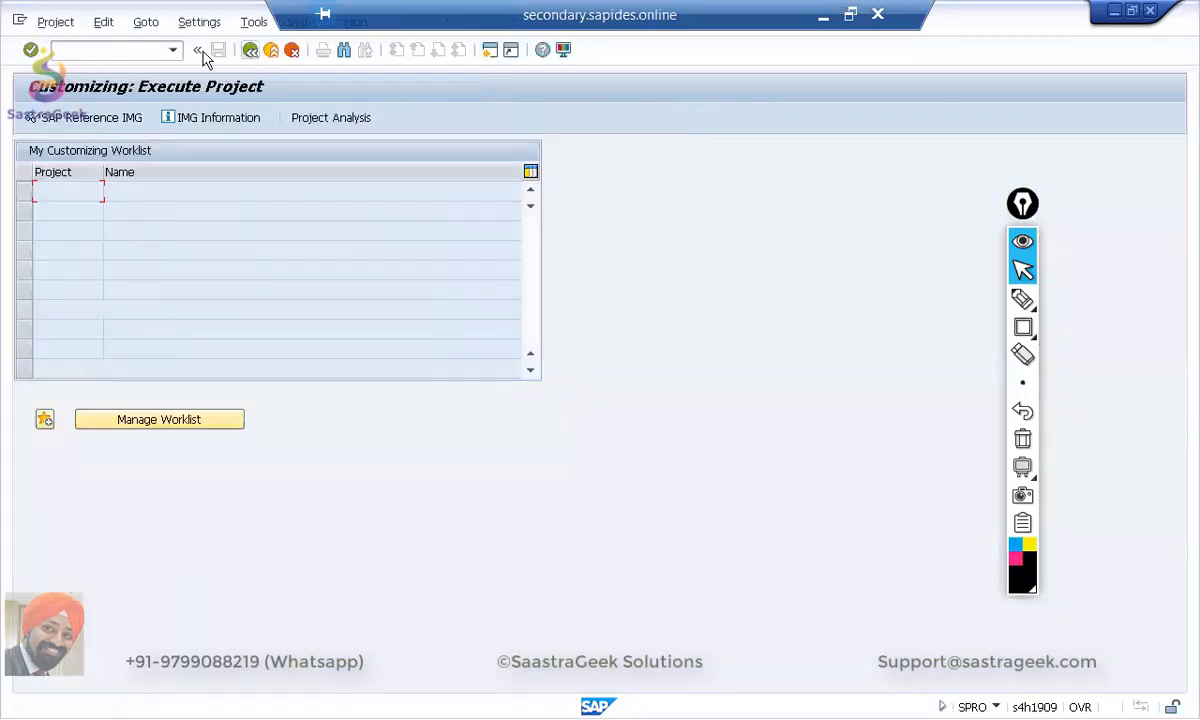
{"action": "left_click", "coordinate": [251, 51]}
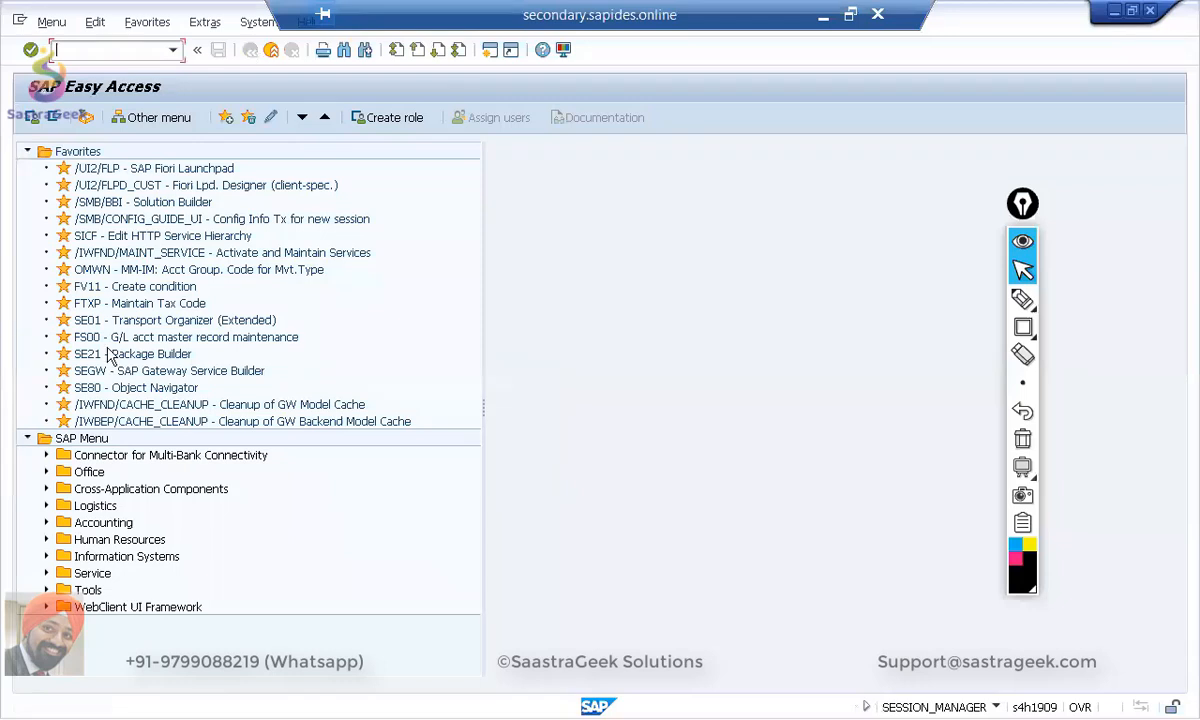
Step: Expand the SAP Menu through Accounting, Controlling and Product Cost Controlling to Actual Costing/Material Ledger
{"action": "left_click", "coordinate": [46, 523]}
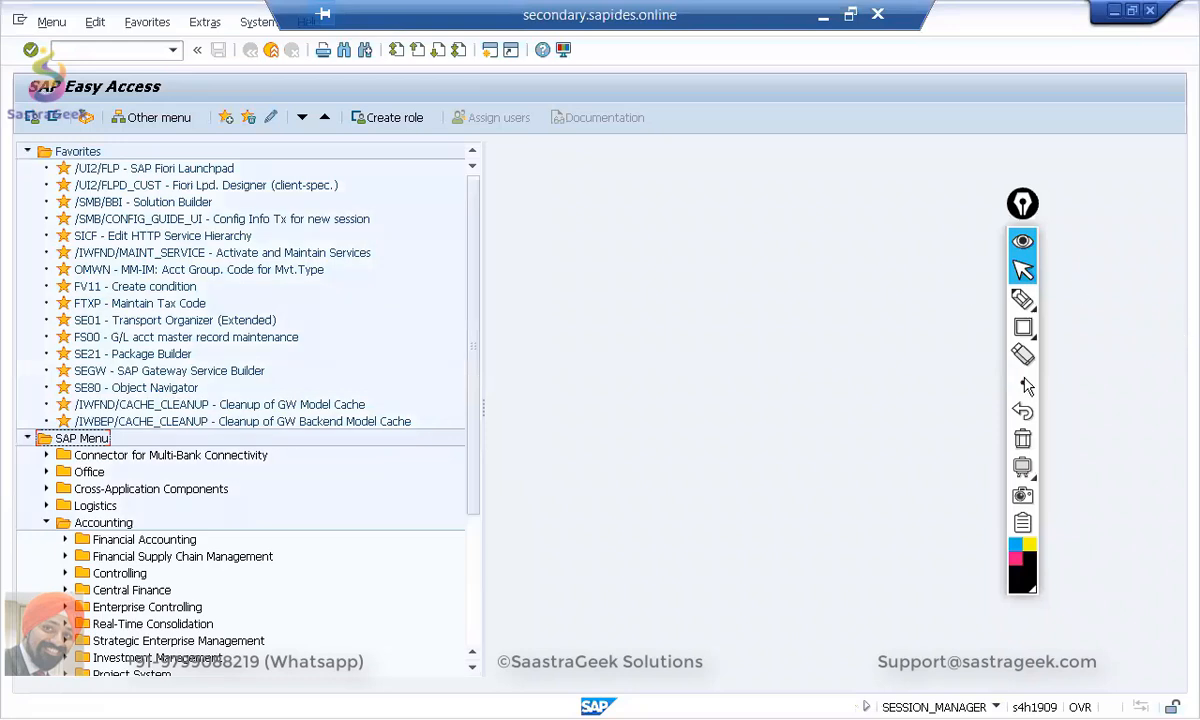
{"action": "key", "text": "Down"}
{"action": "key", "text": "Down"}
{"action": "key", "text": "Down"}
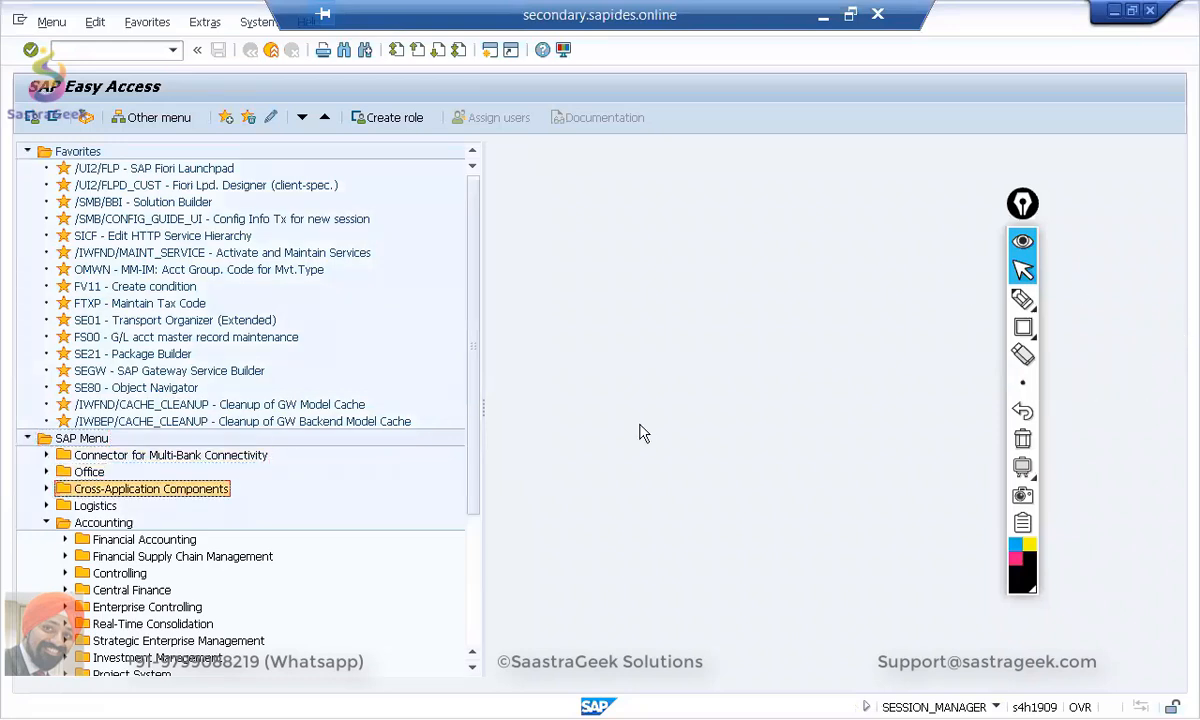
{"action": "scroll", "coordinate": [476, 450], "scroll_direction": "down", "scroll_amount": 2}
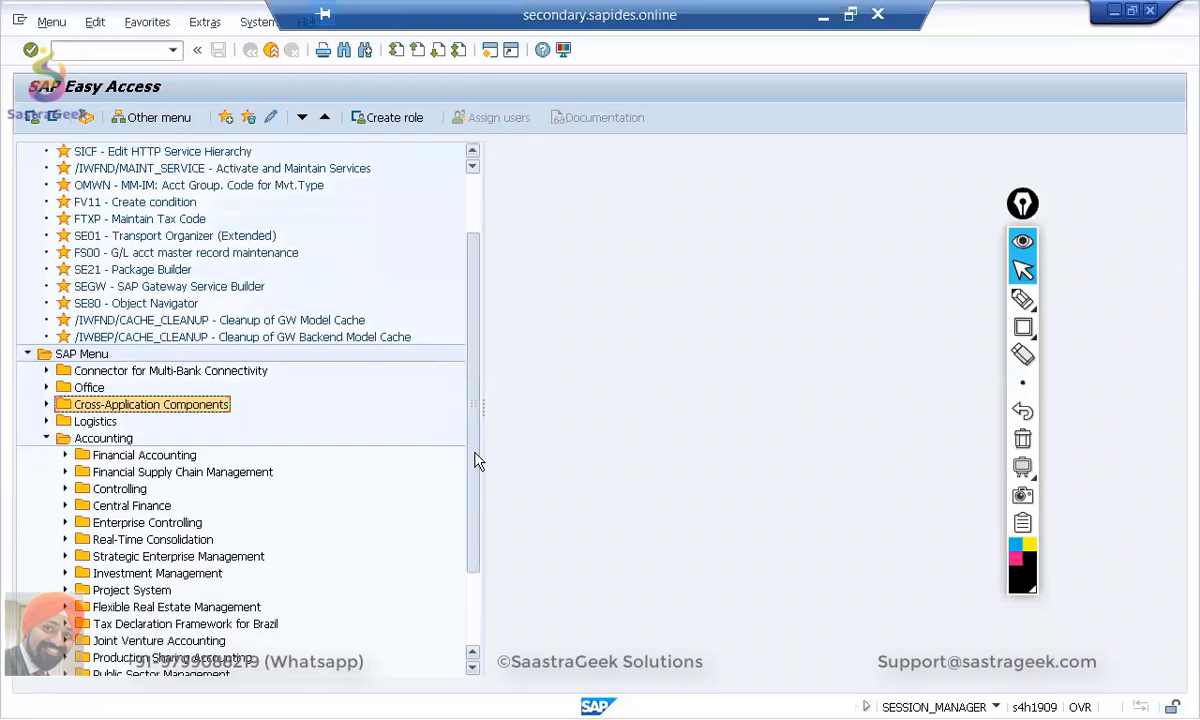
{"action": "left_click", "coordinate": [65, 488]}
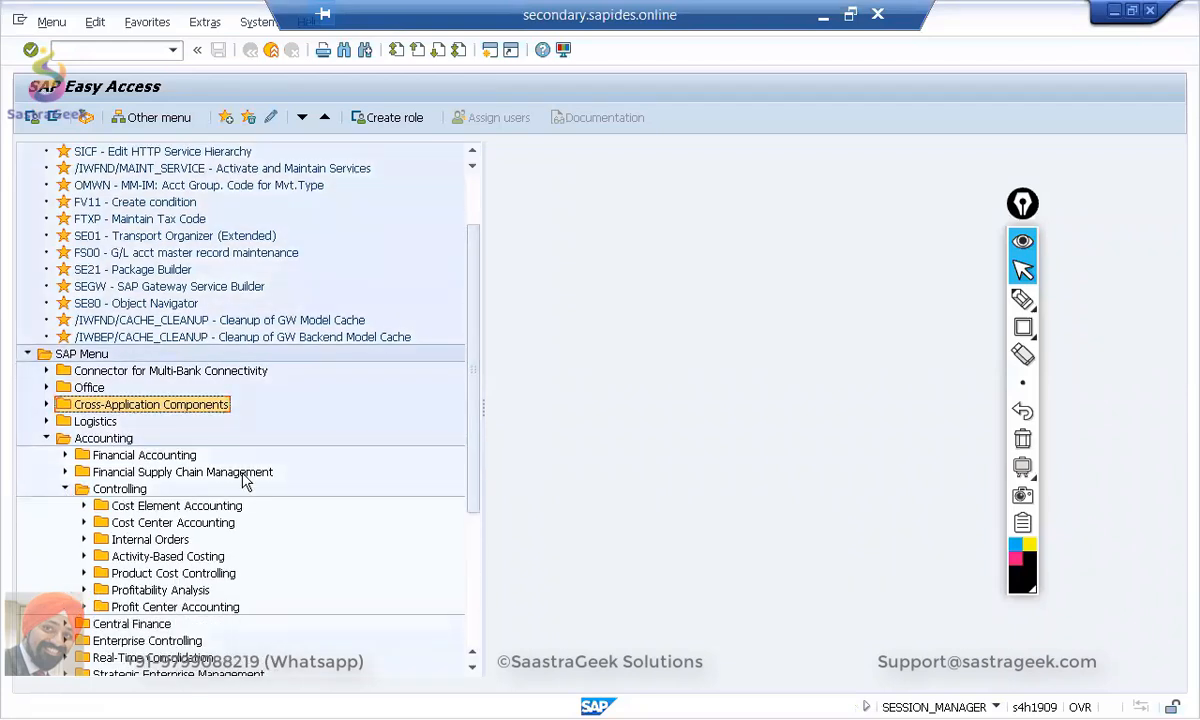
{"action": "left_click", "coordinate": [85, 573]}
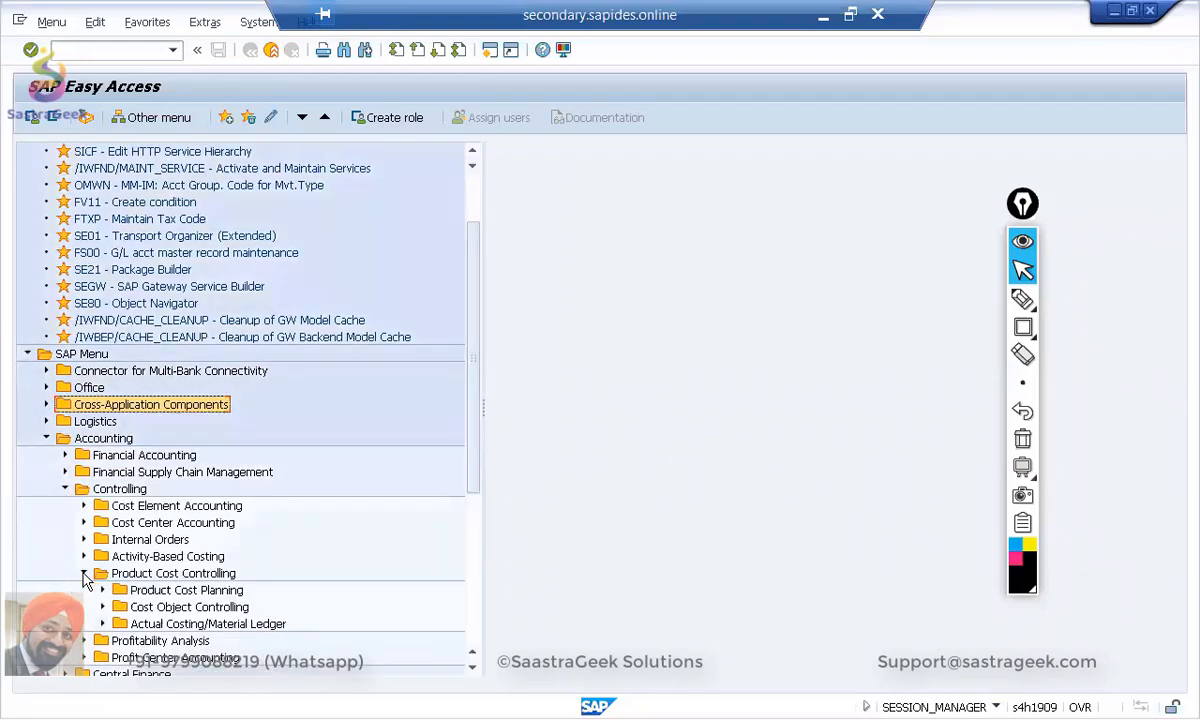
{"action": "left_click", "coordinate": [102, 623]}
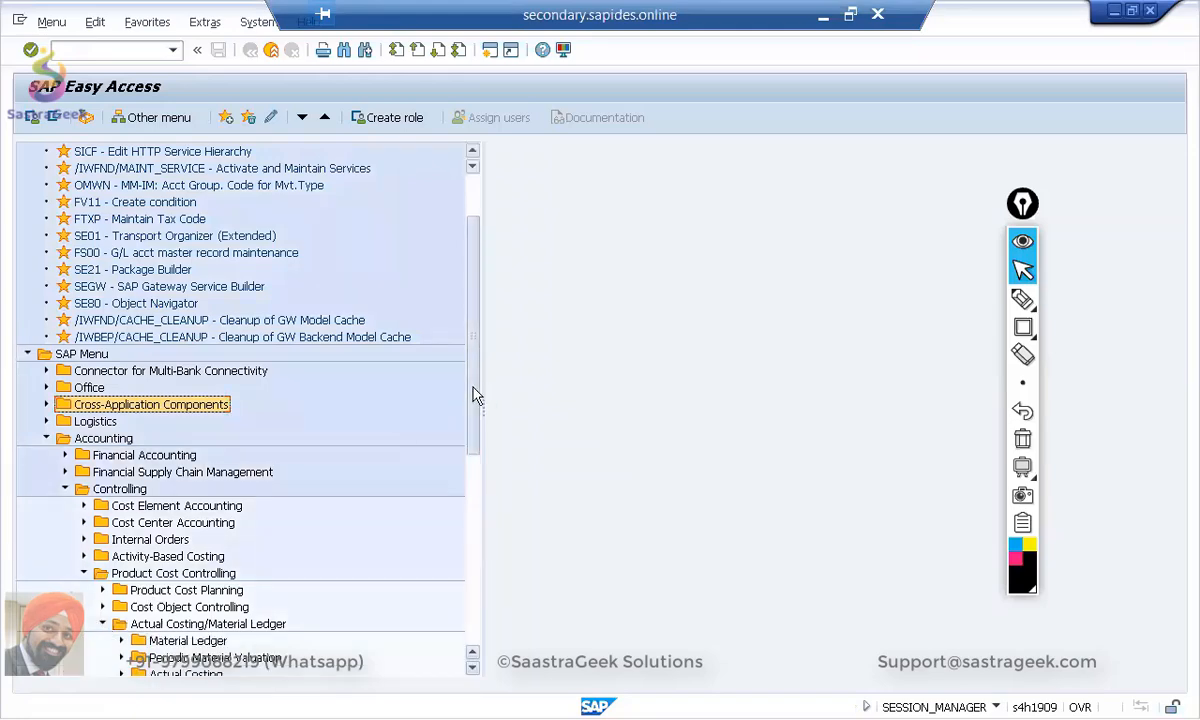
Step: Start CKMSTART - Set Valuation Areas as Productive from Production Startup in the material ledger's Environment folder
{"action": "left_click_drag", "start_coordinate": [473, 396], "coordinate": [469, 500]}
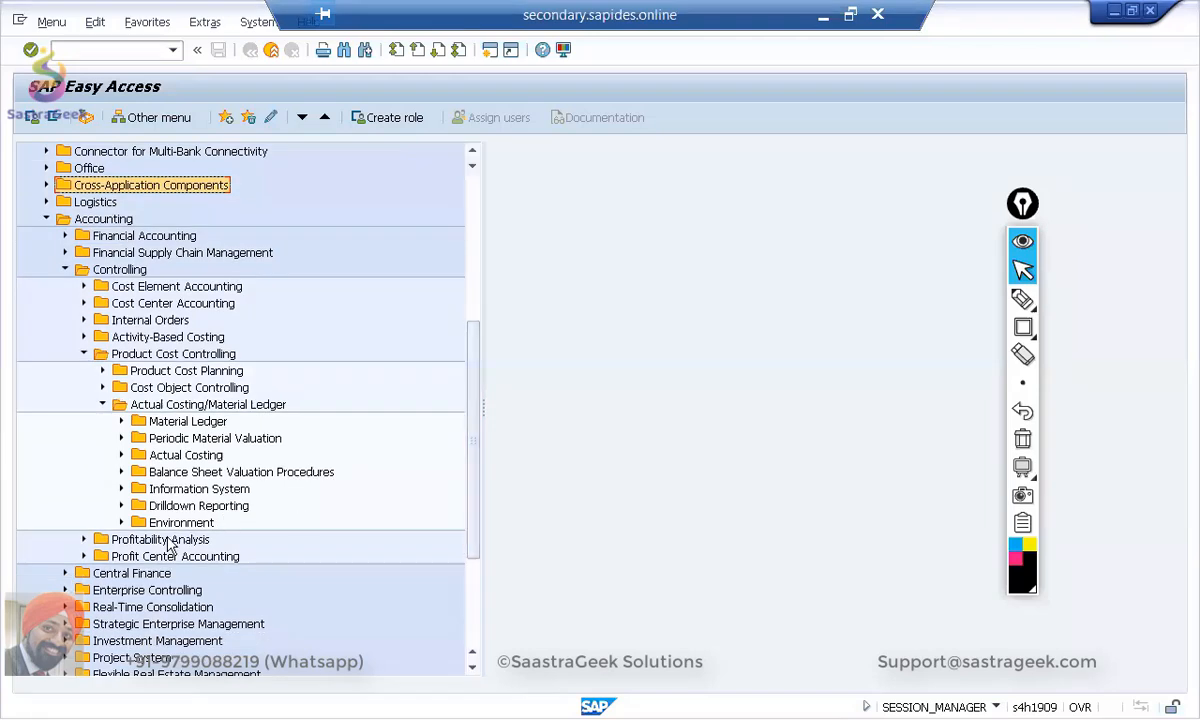
{"action": "left_click", "coordinate": [121, 523]}
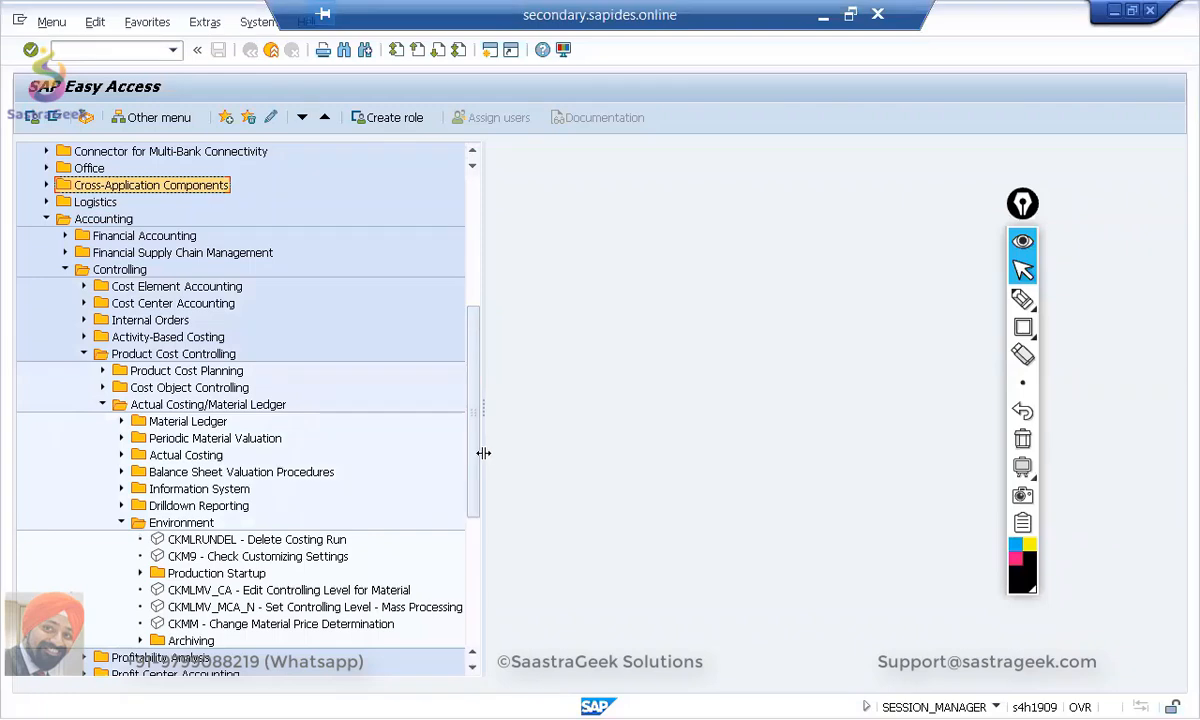
{"action": "left_click", "coordinate": [140, 573]}
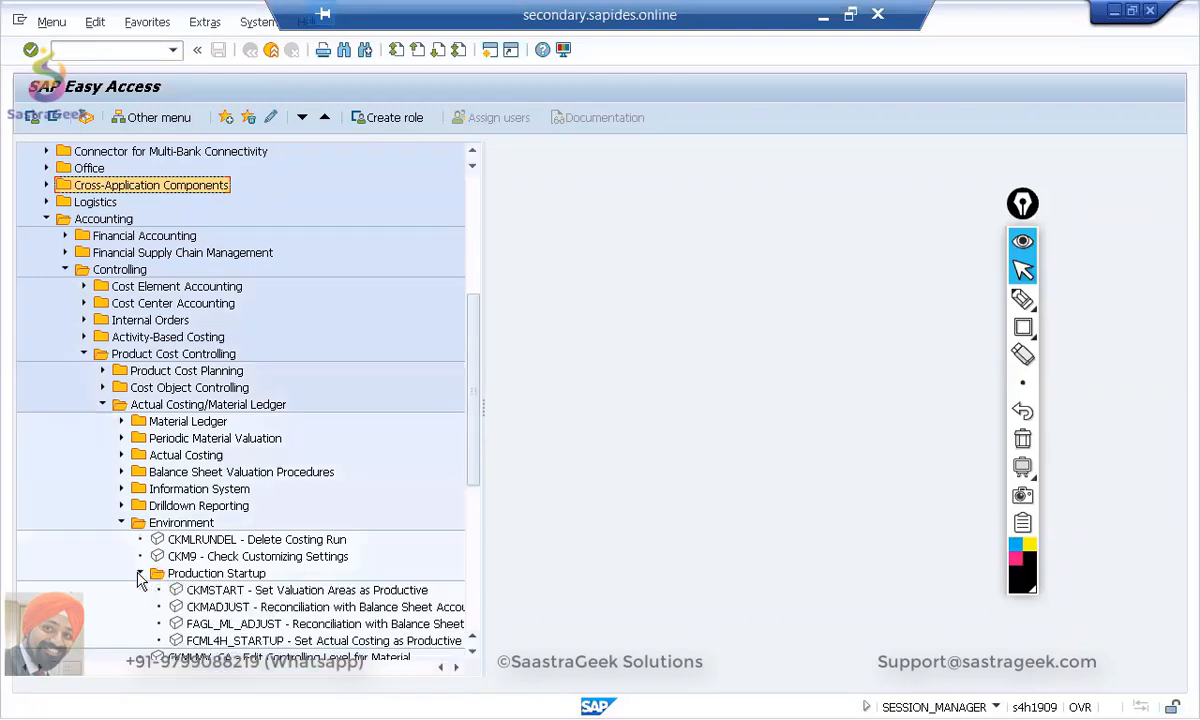
{"action": "double_click", "coordinate": [208, 591]}
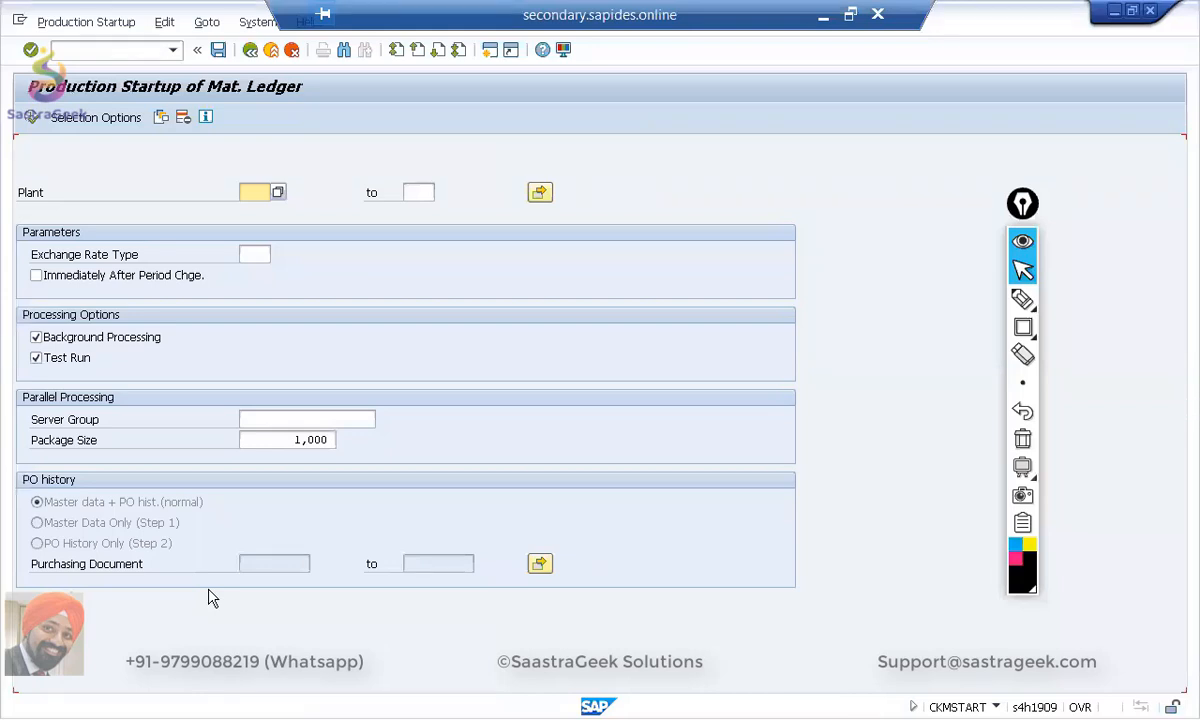
Step: Execute the material ledger production startup as a test run for plant SG20, with background processing turned off
{"action": "left_click", "coordinate": [36, 337]}
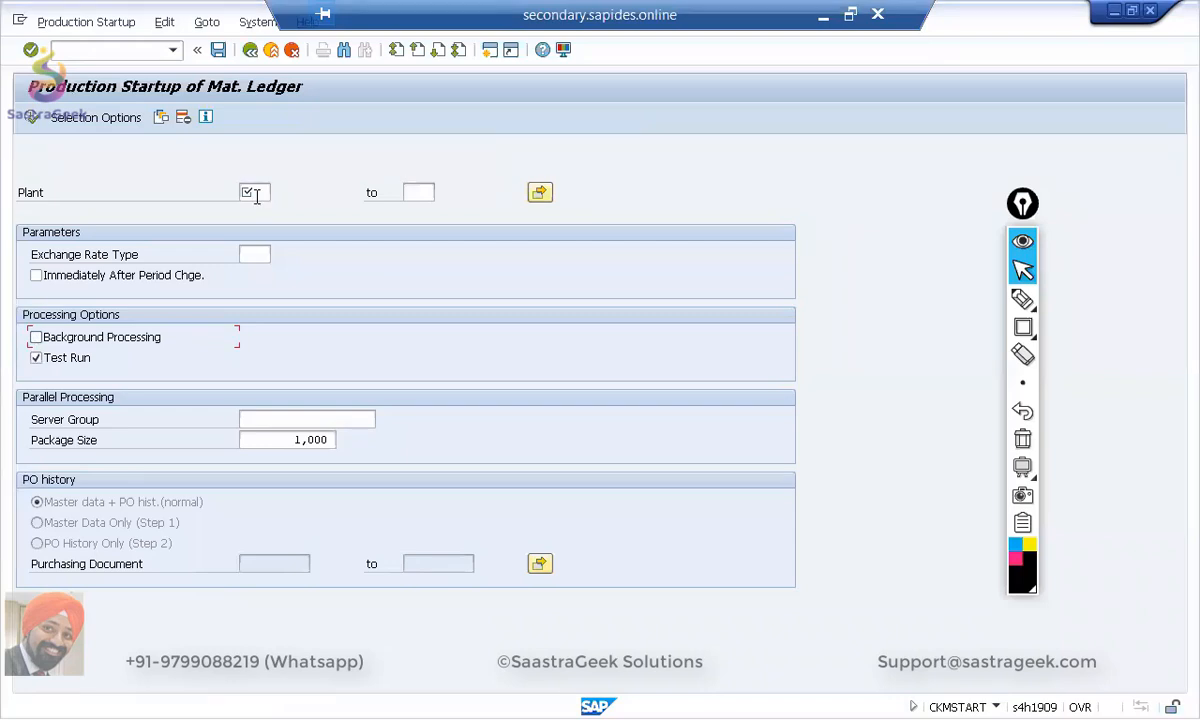
{"action": "left_click", "coordinate": [256, 193]}
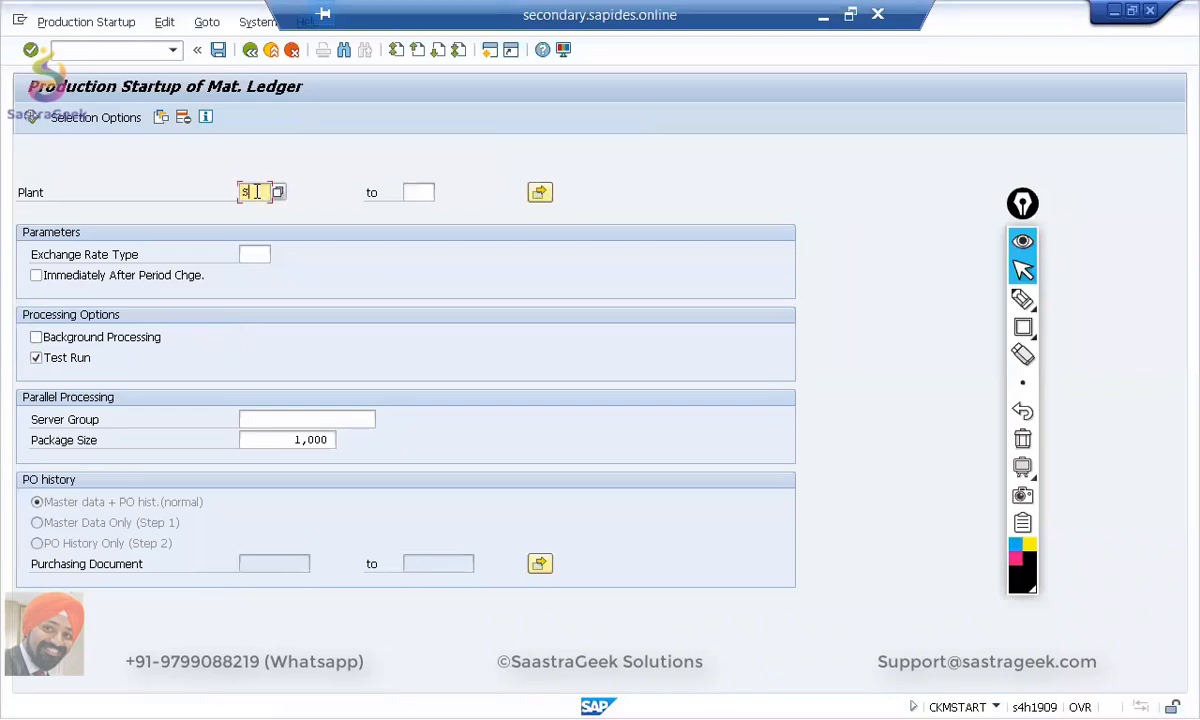
{"action": "type", "text": "SG20"}
{"action": "left_click", "coordinate": [33, 117]}
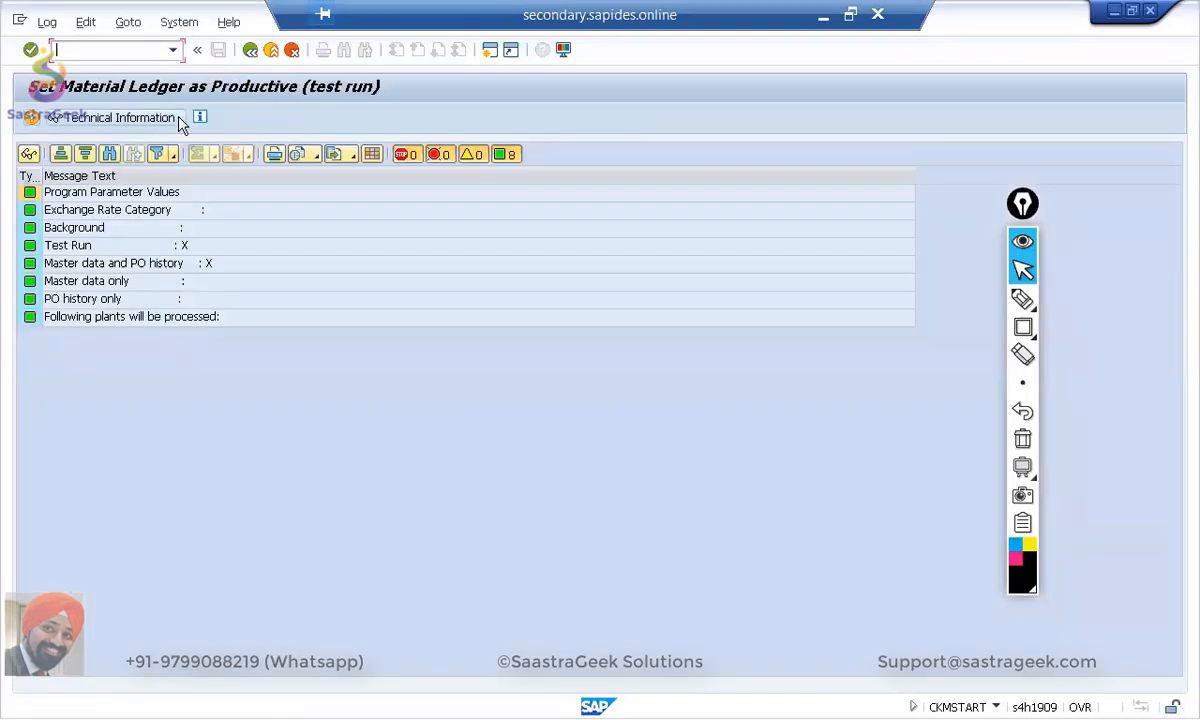
{"action": "left_click", "coordinate": [250, 50]}
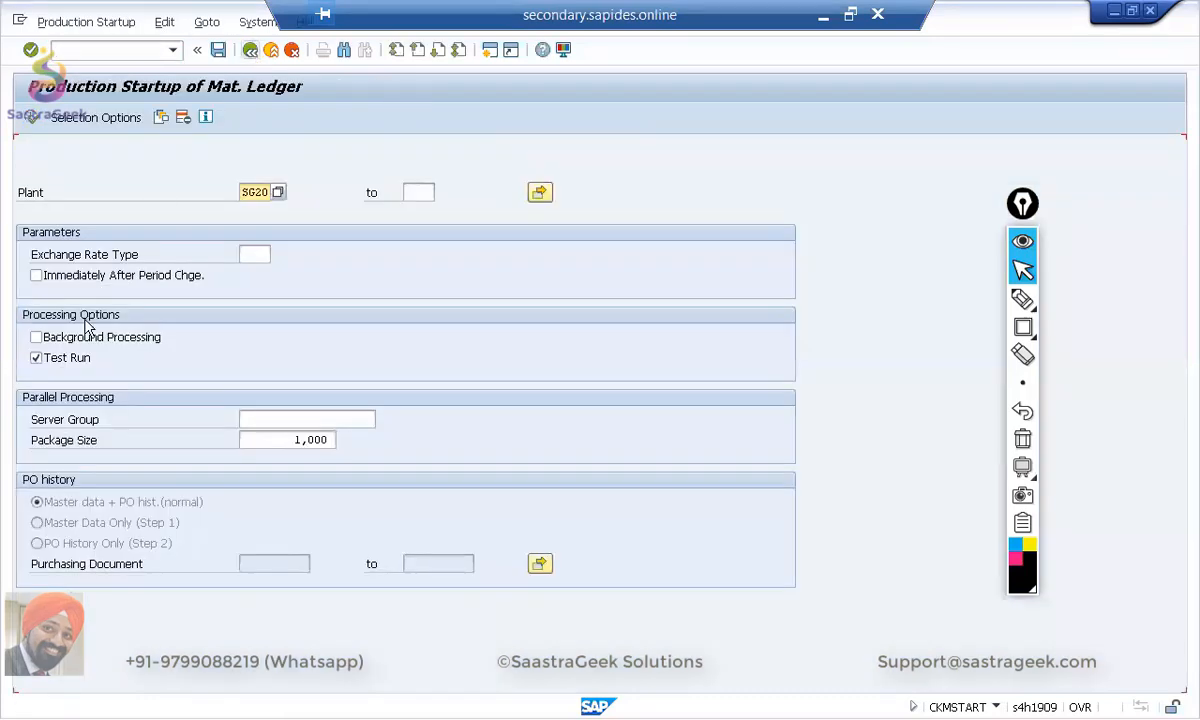
Step: Turn off the test run option and execute the material ledger production startup for plant SG20
{"action": "left_click", "coordinate": [36, 358]}
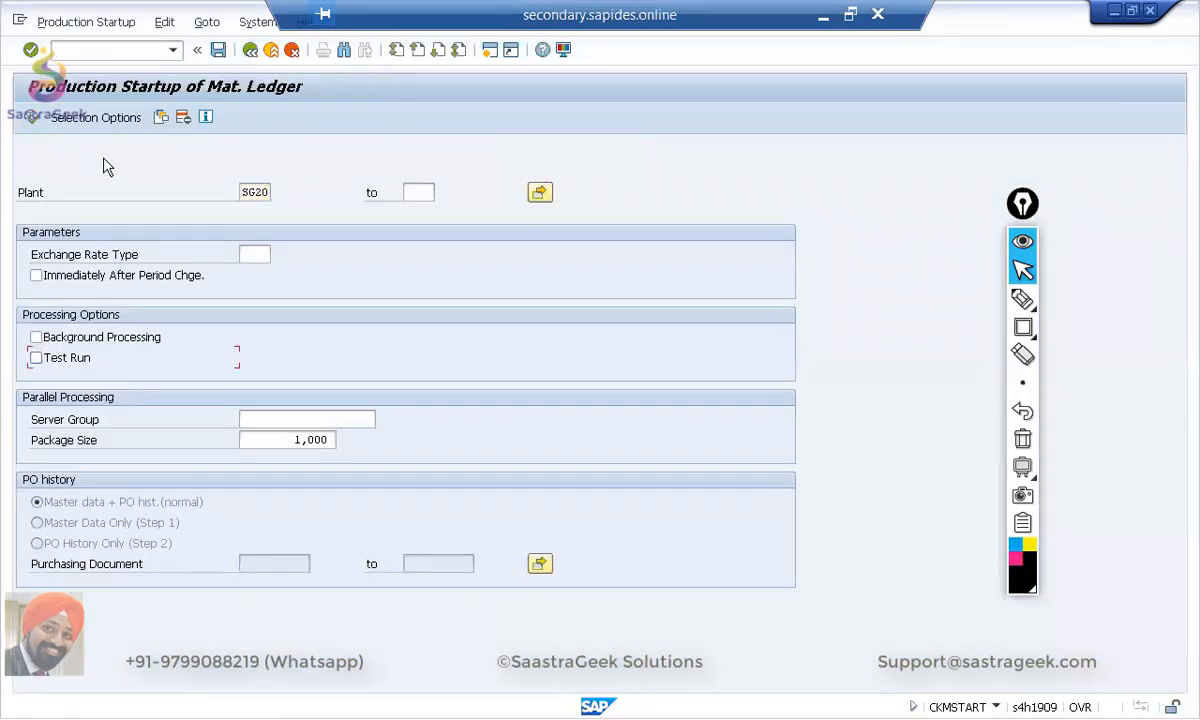
{"action": "left_click", "coordinate": [40, 120]}
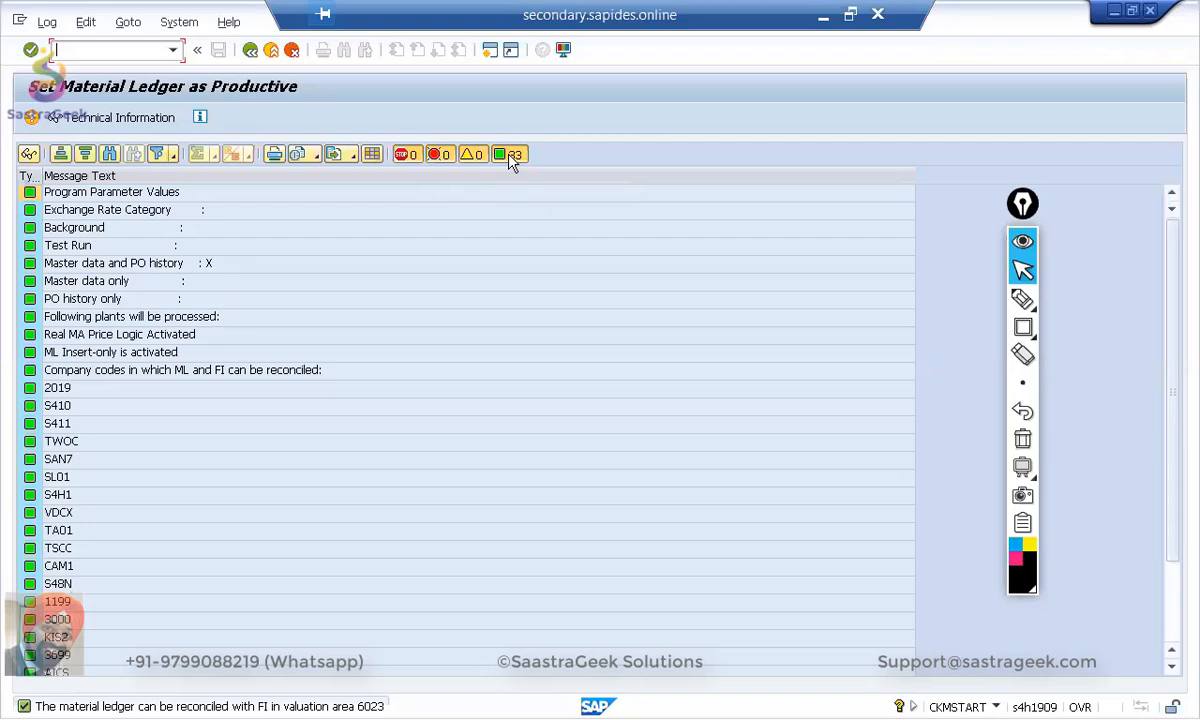
{"action": "left_click", "coordinate": [250, 50]}
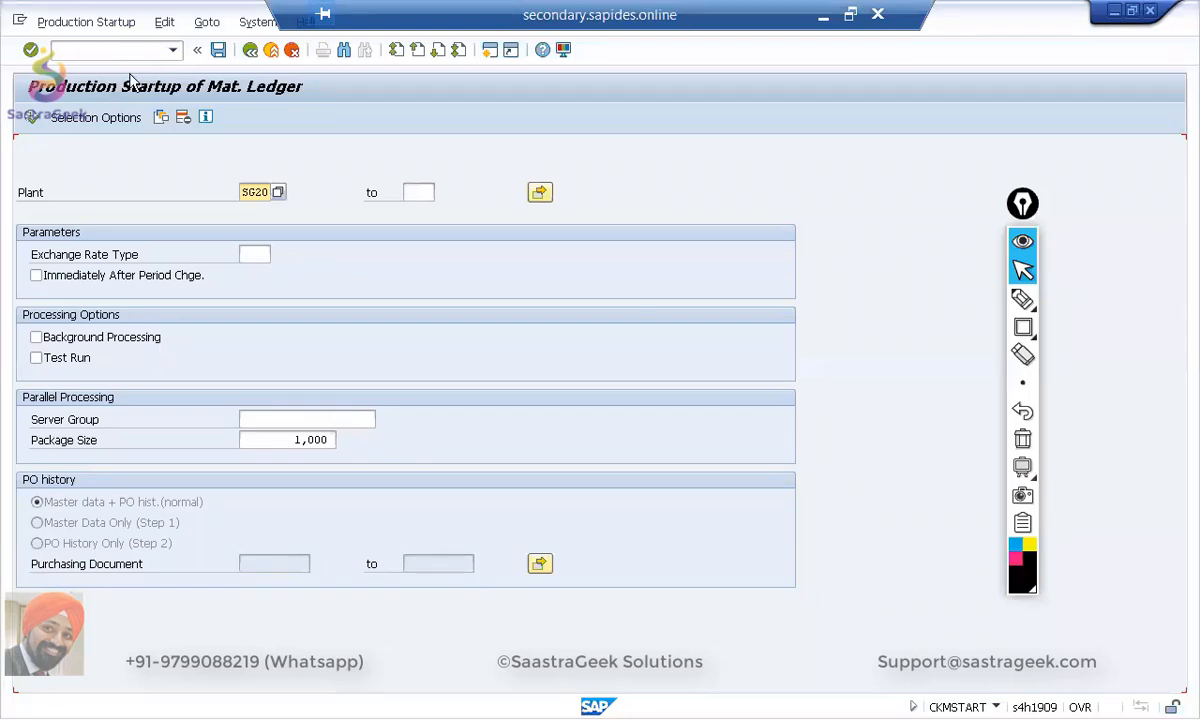
{"action": "left_click", "coordinate": [101, 54]}
{"action": "left_click", "coordinate": [822, 16]}
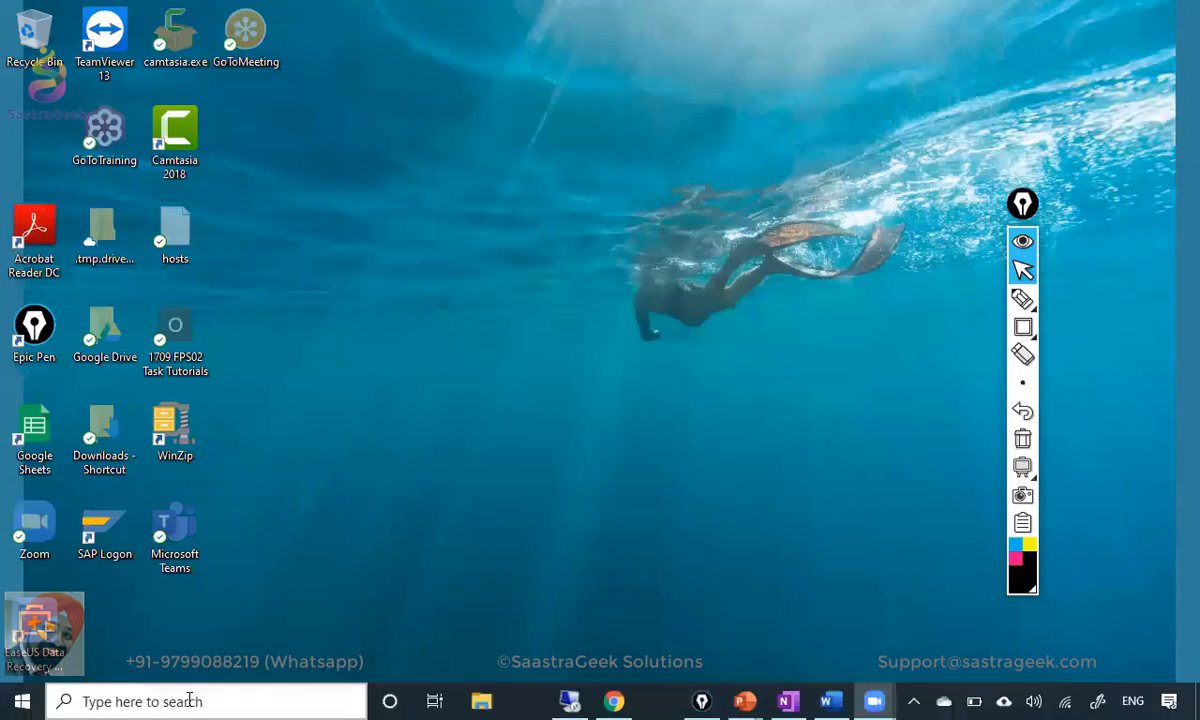
{"action": "key", "text": "alt+Tab"}
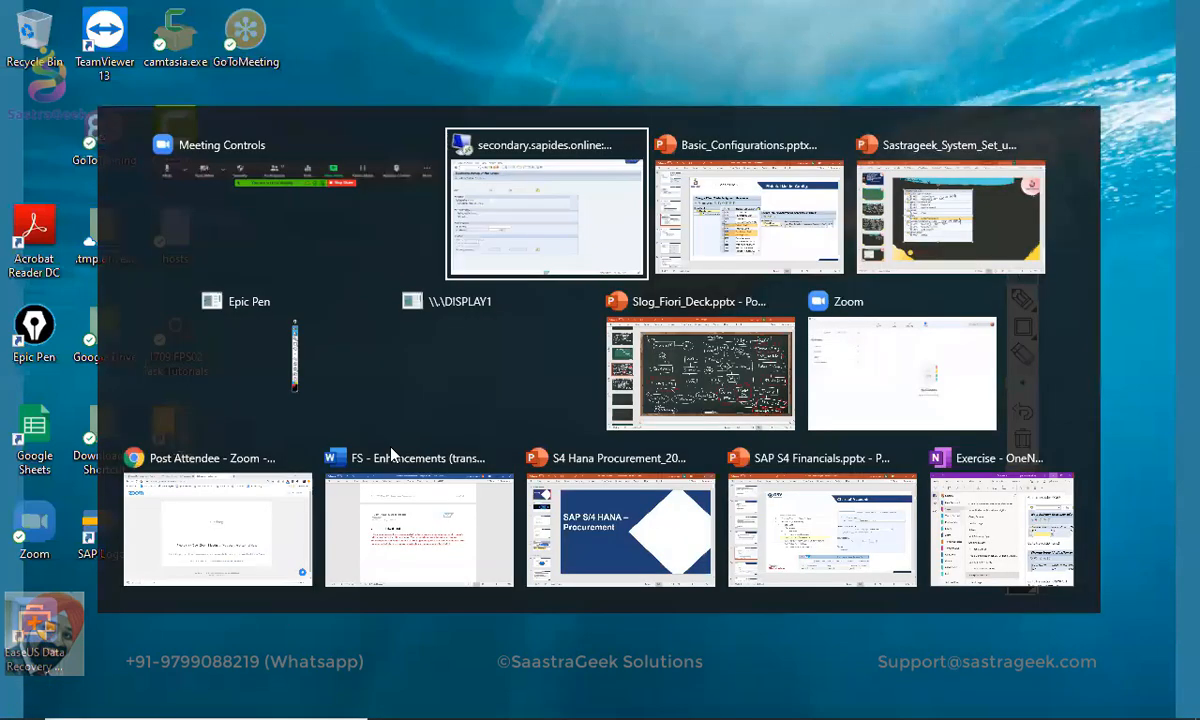
Step: Leave CKMSTART, collapse the Accounting folder in SAP Easy Access and open the SAP Reference IMG through transaction SPRO
{"action": "left_click", "coordinate": [250, 49]}
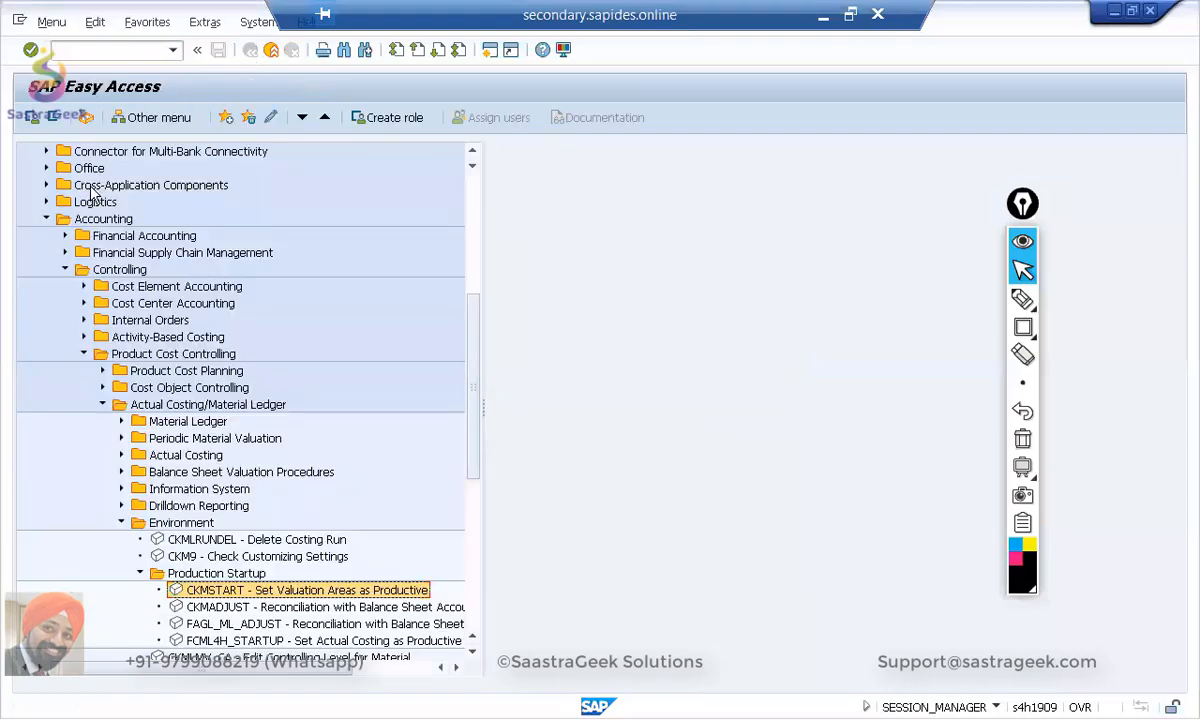
{"action": "left_click", "coordinate": [46, 218]}
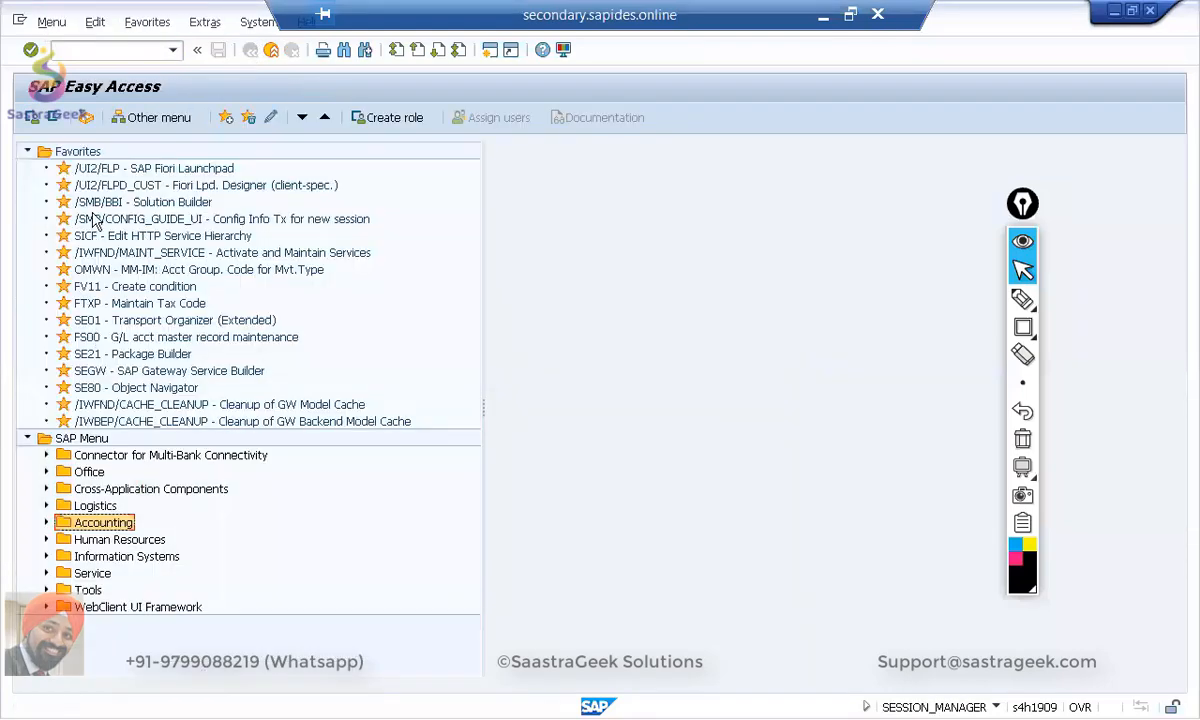
{"action": "left_click", "coordinate": [93, 52]}
{"action": "type", "text": "/nspro"}
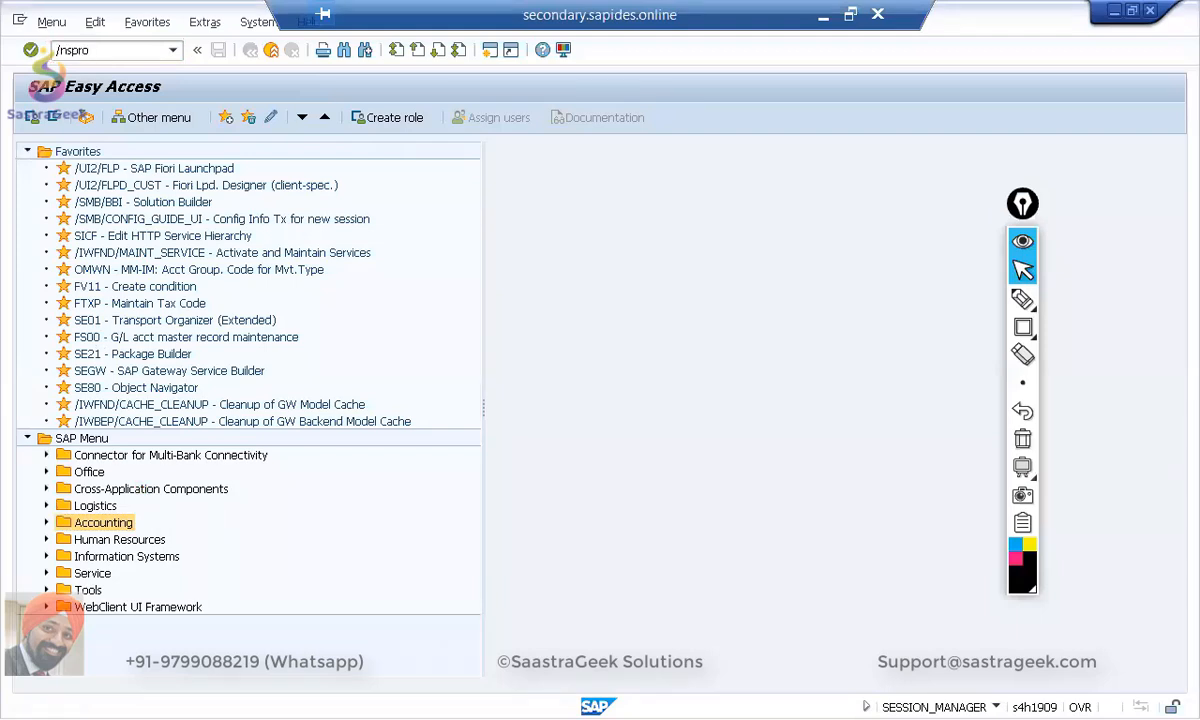
{"action": "key", "text": "Return"}
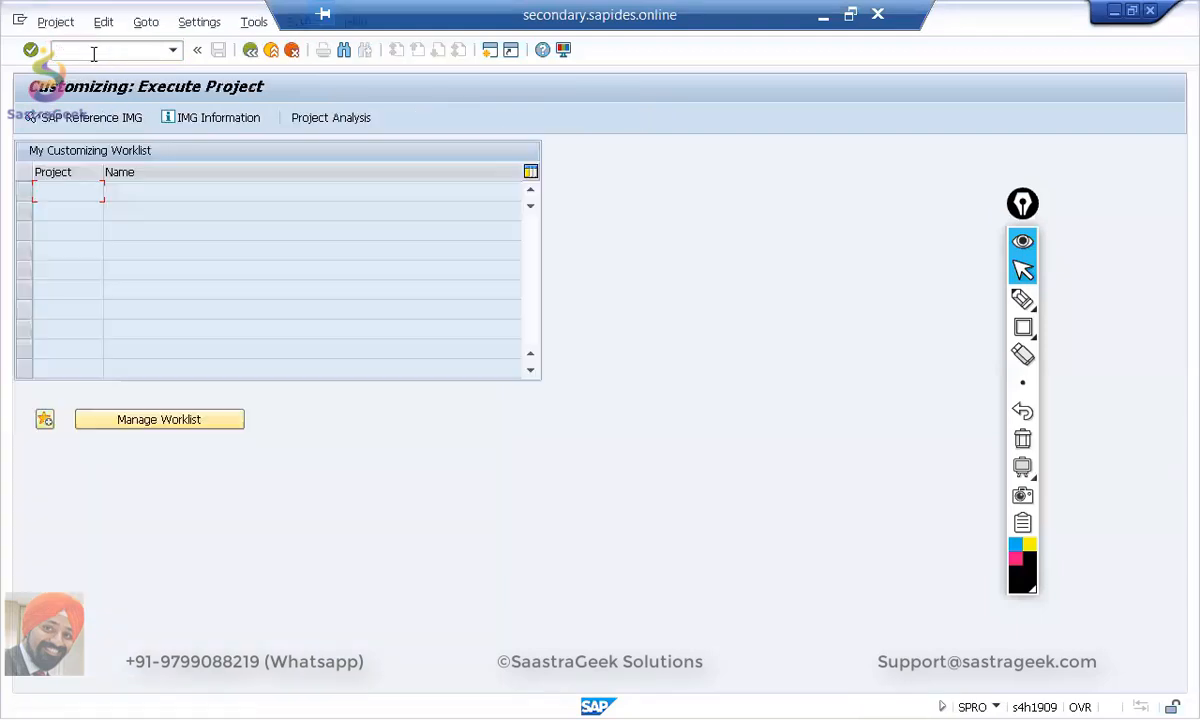
{"action": "left_click", "coordinate": [55, 122]}
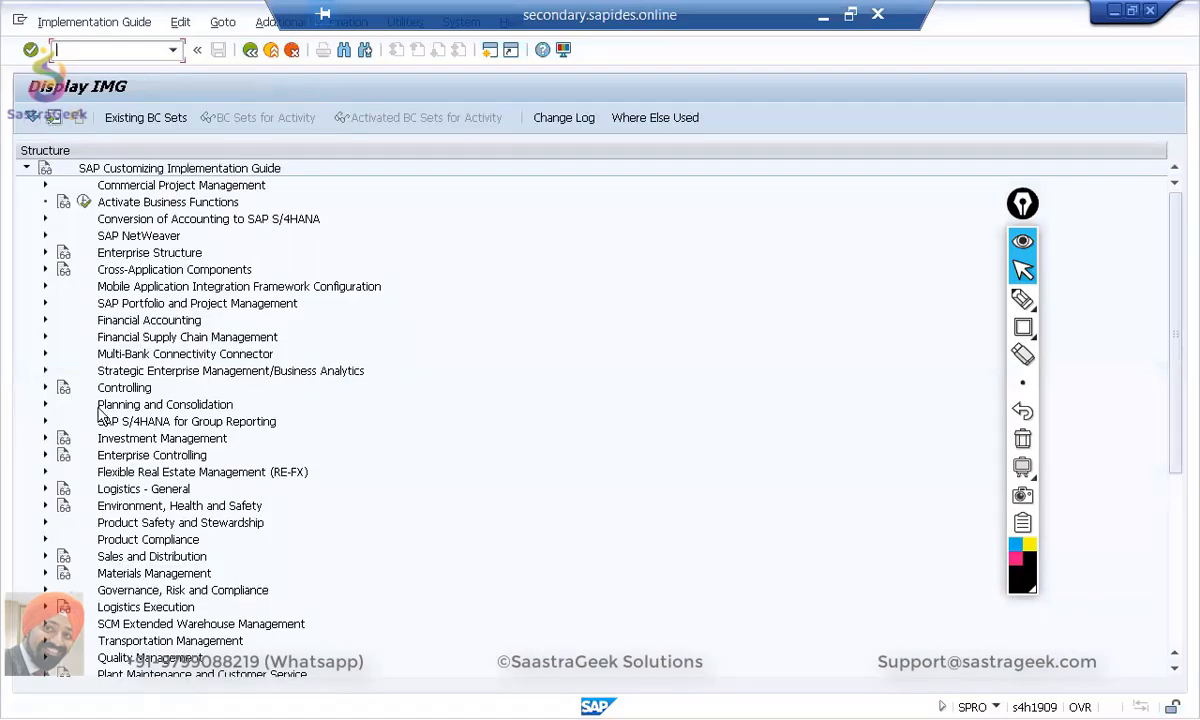
Step: Open the Plant Parameters activity under Materials Management, Inventory Management and Physical Inventory in the IMG
{"action": "left_click", "coordinate": [44, 573]}
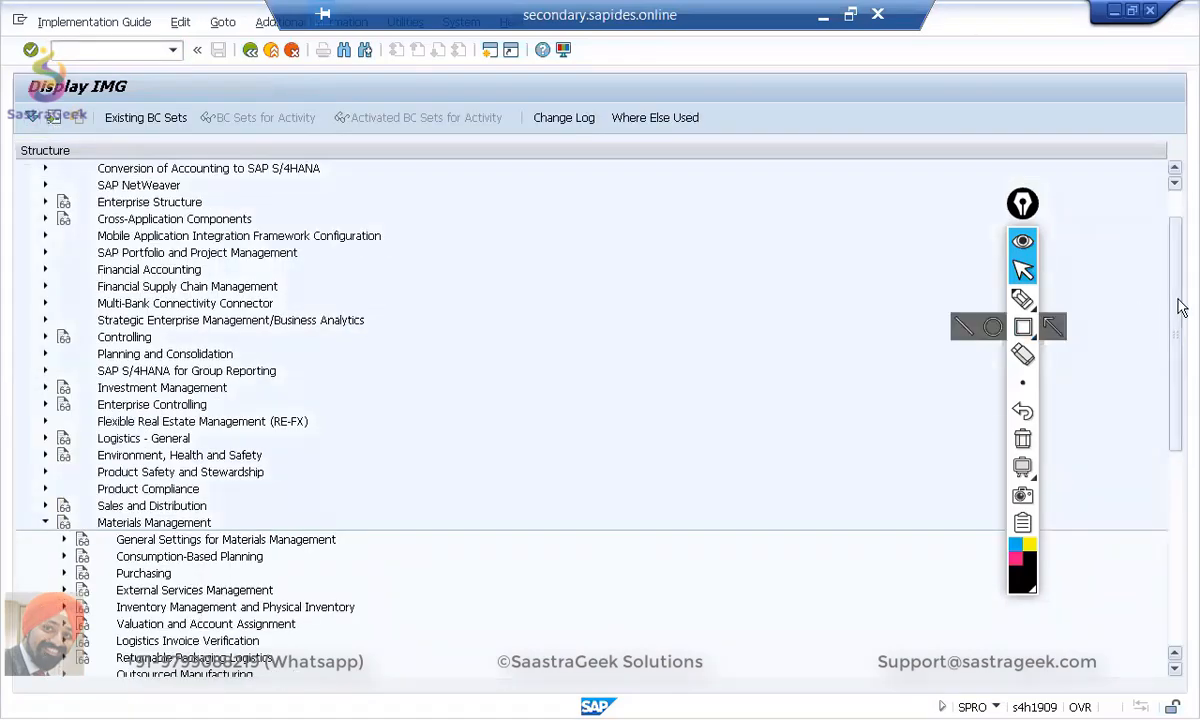
{"action": "left_click_drag", "start_coordinate": [1181, 303], "coordinate": [1183, 369]}
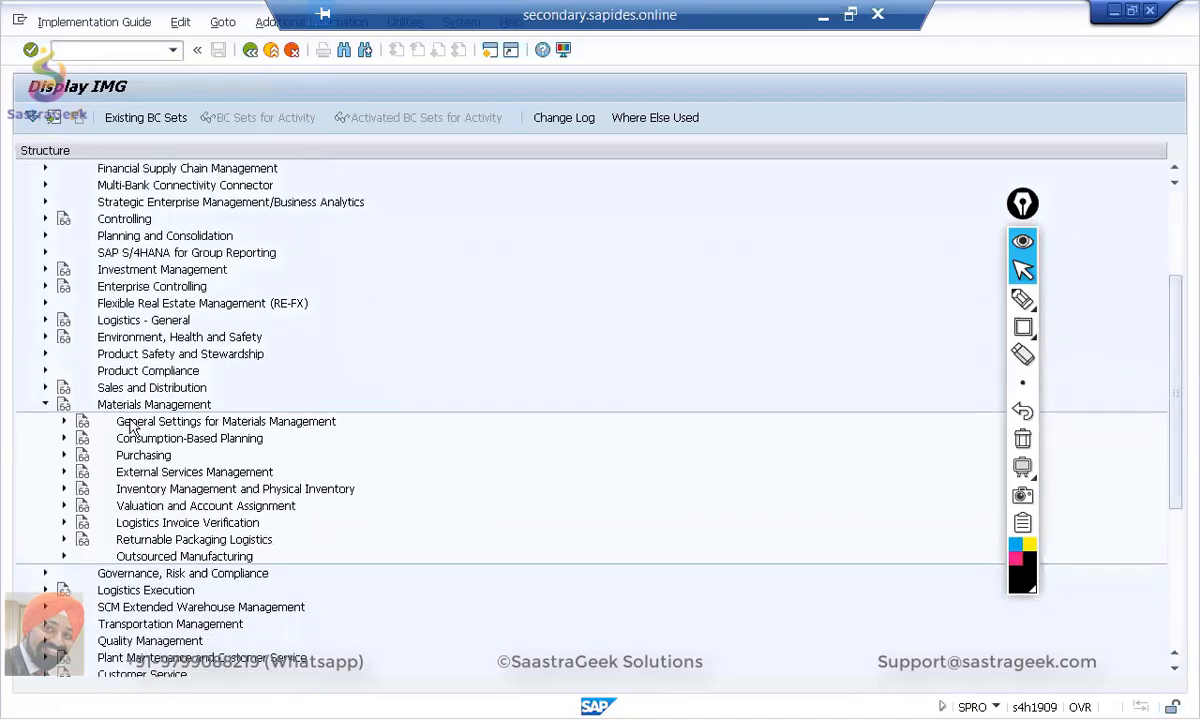
{"action": "left_click", "coordinate": [64, 455]}
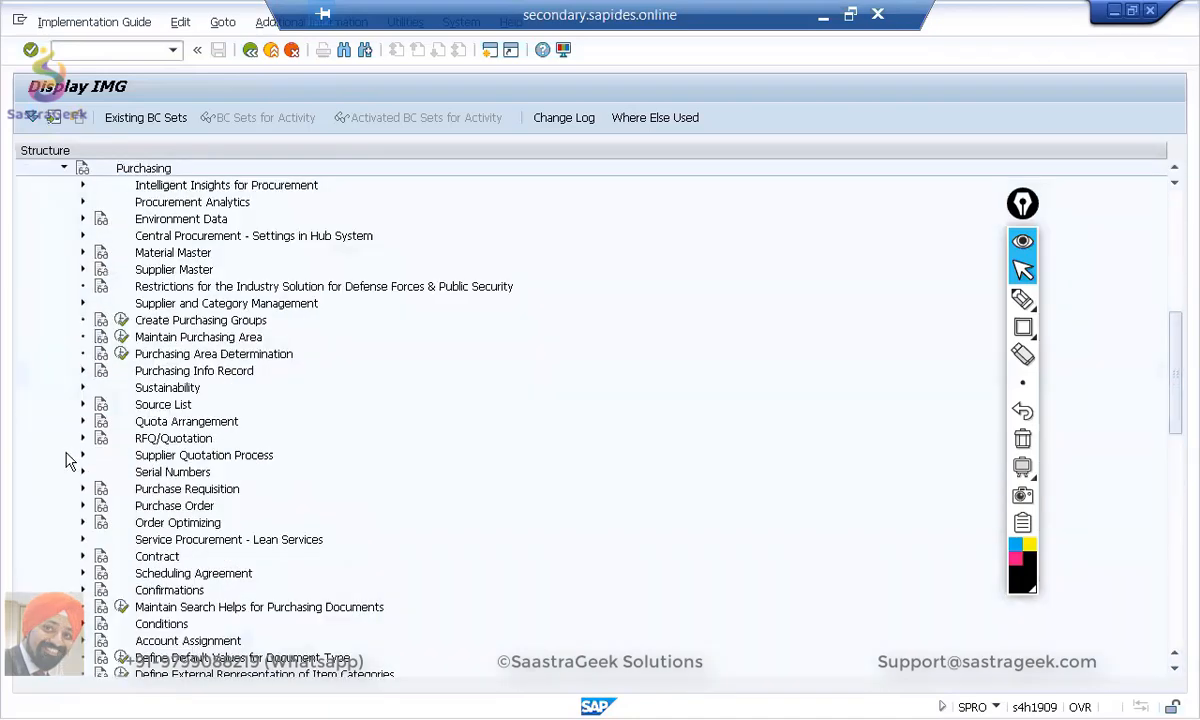
{"action": "left_click", "coordinate": [64, 168]}
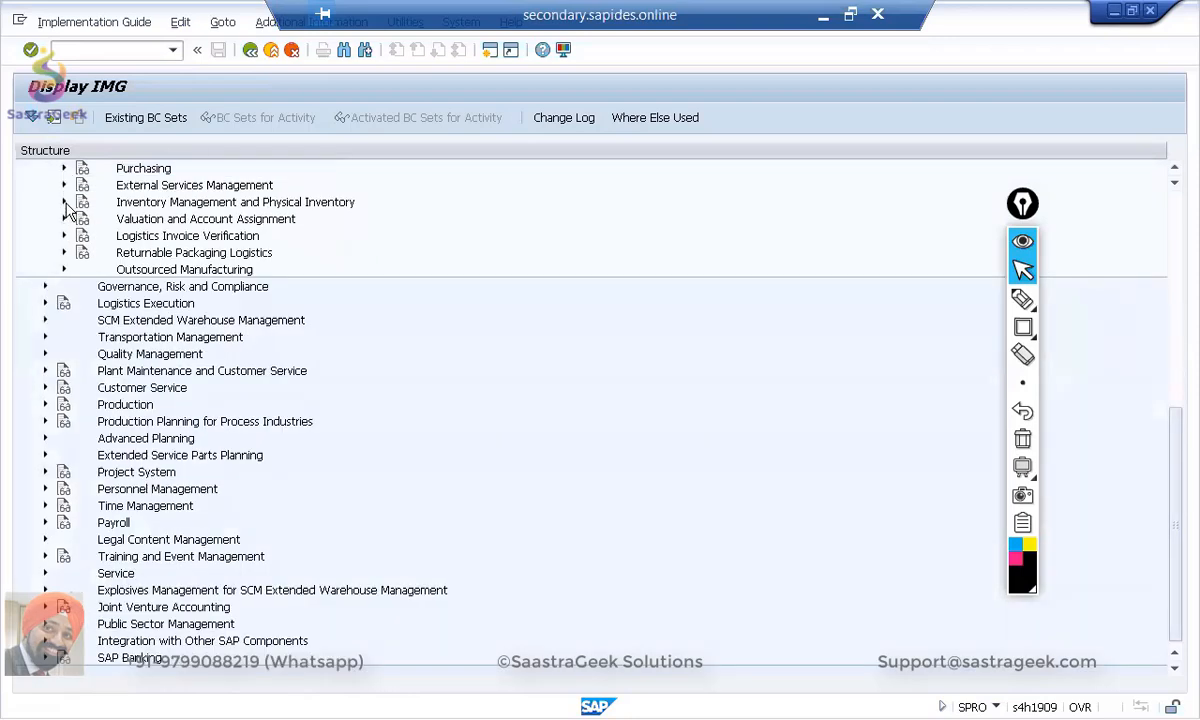
{"action": "left_click", "coordinate": [64, 202]}
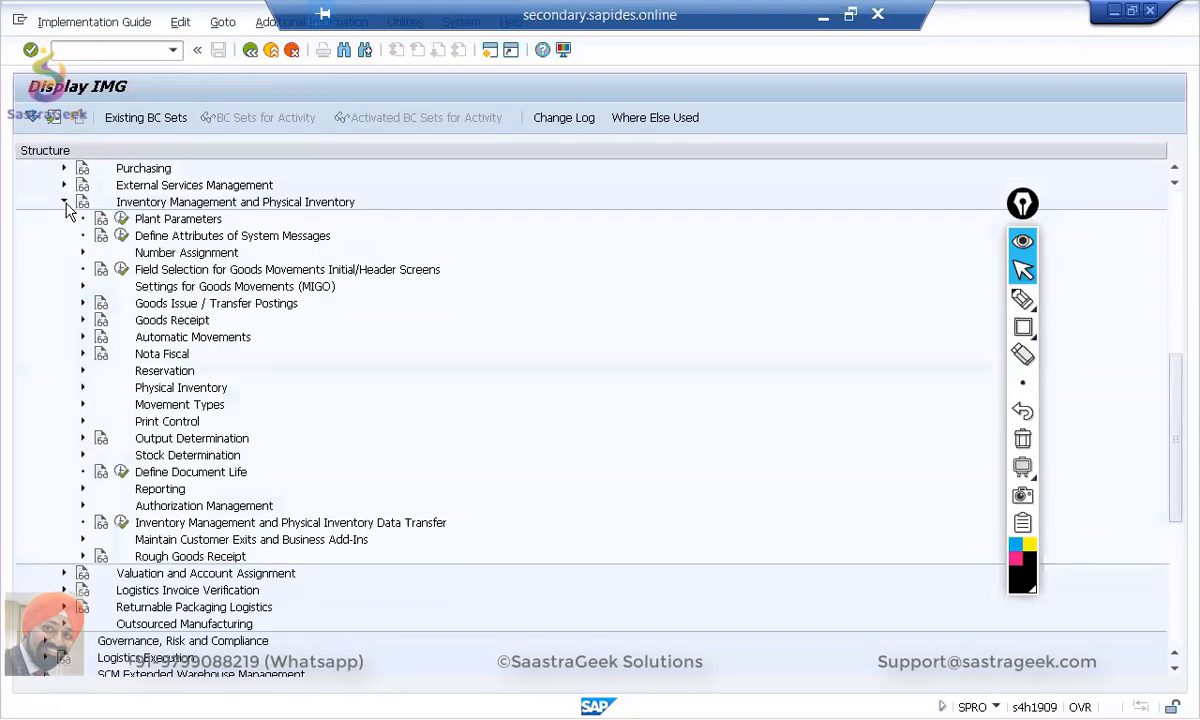
{"action": "left_click", "coordinate": [121, 218]}
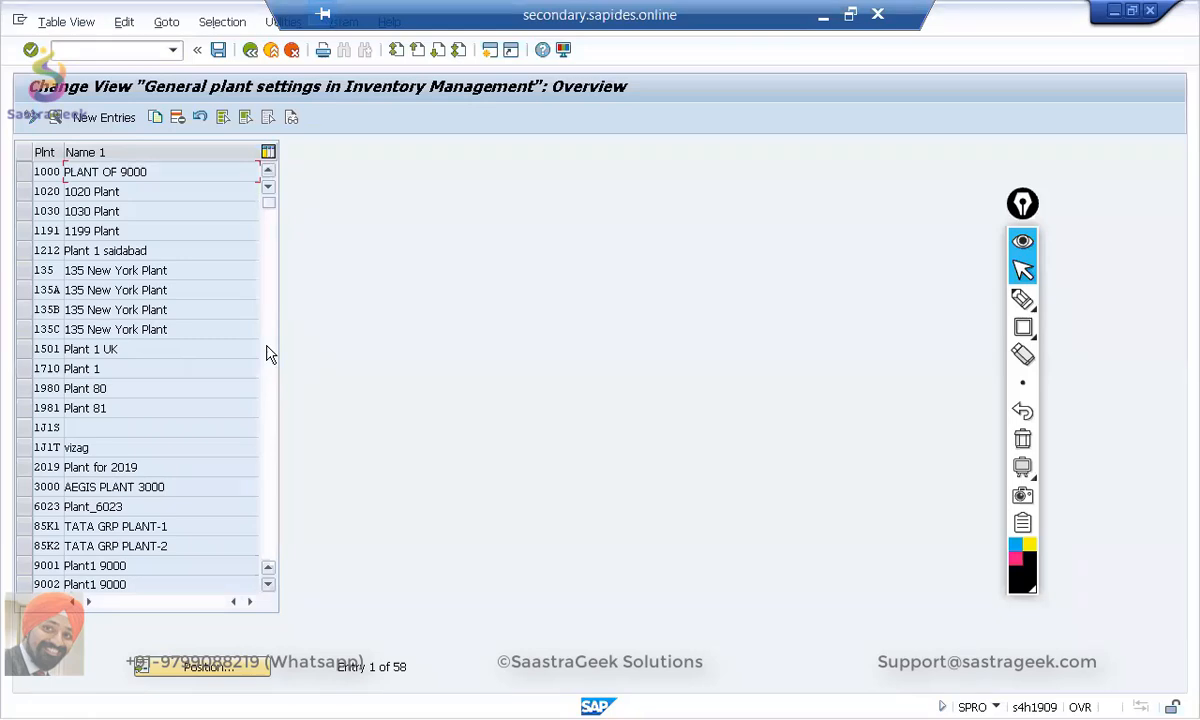
Step: Look up plant SG01 in the overview of general plant settings for inventory management
{"action": "left_click", "coordinate": [225, 669]}
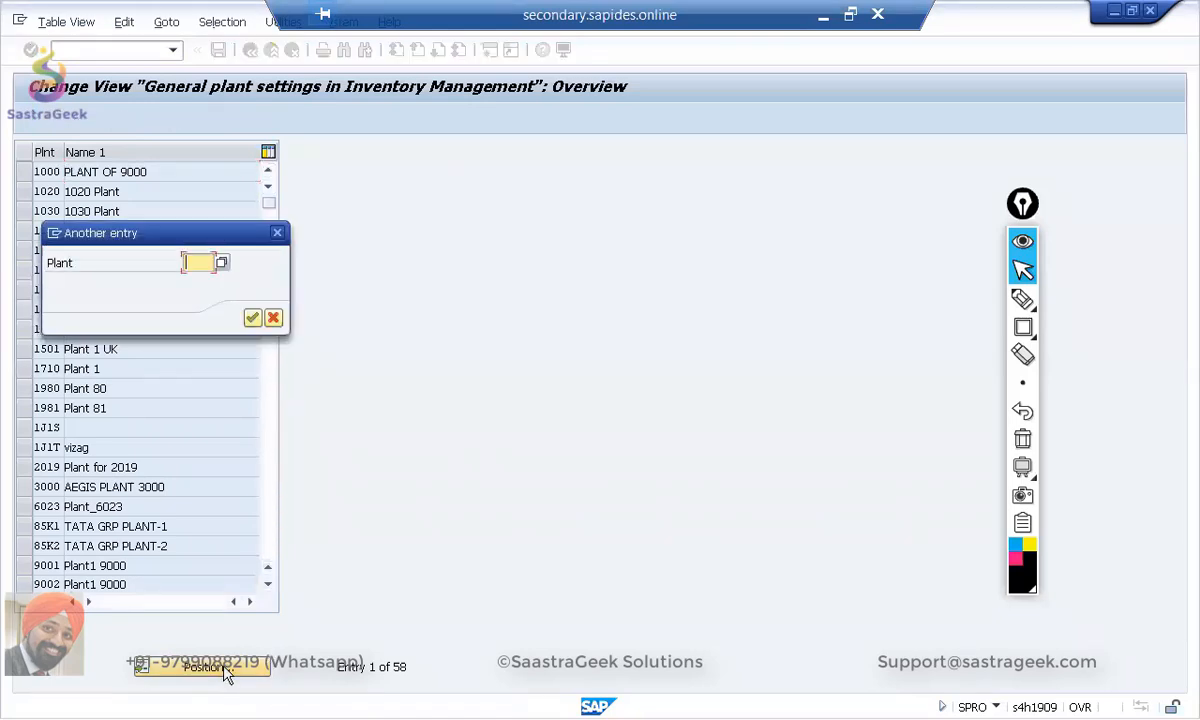
{"action": "type", "text": "SG01"}
{"action": "key", "text": "Return"}
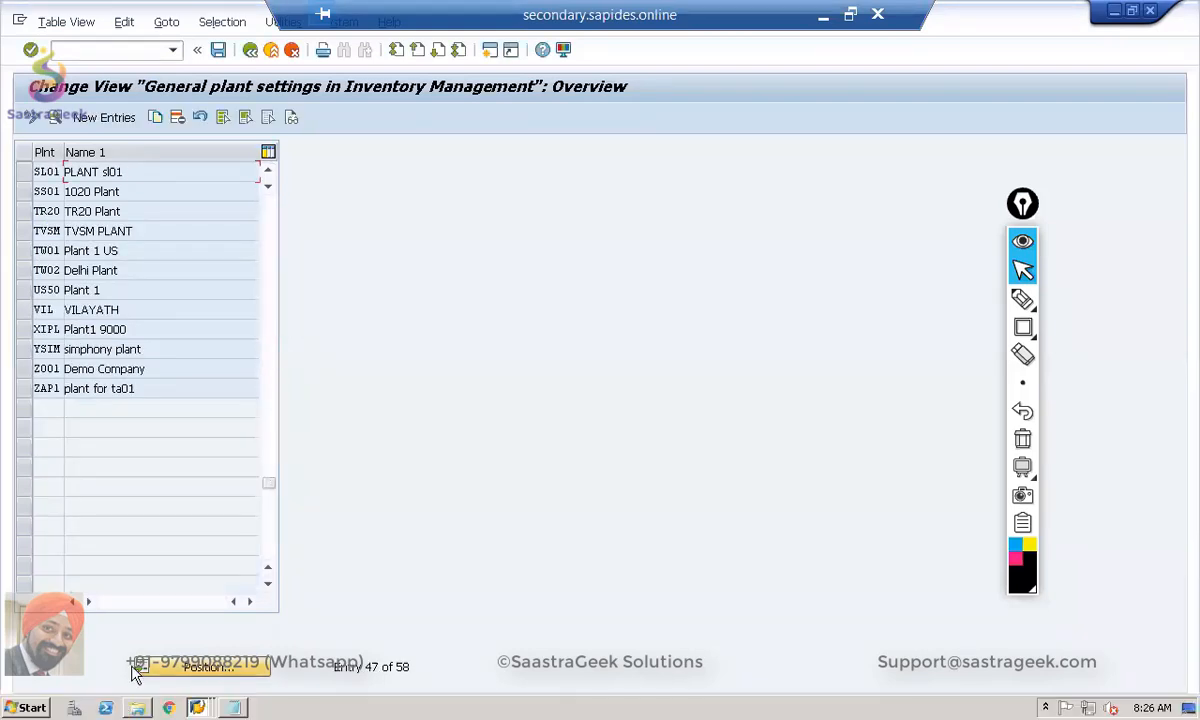
Step: Copy plant A20's general inventory management settings to plant SG02
{"action": "left_click", "coordinate": [200, 667]}
{"action": "type", "text": "A20"}
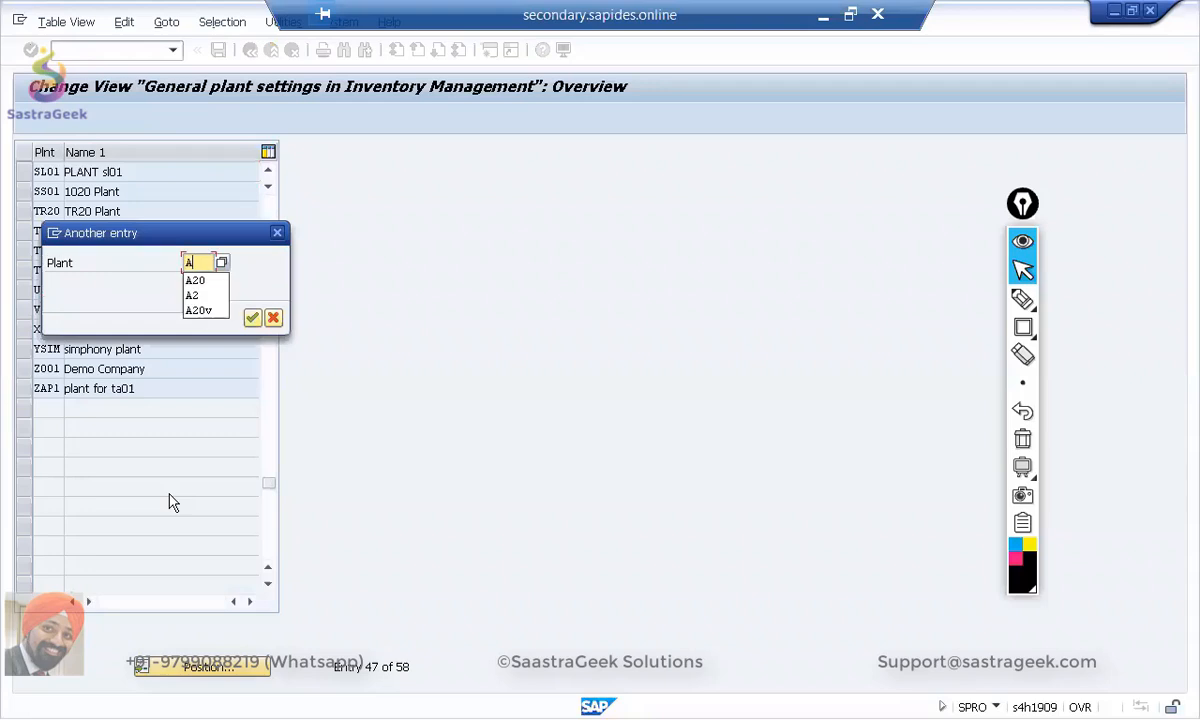
{"action": "key", "text": "Return"}
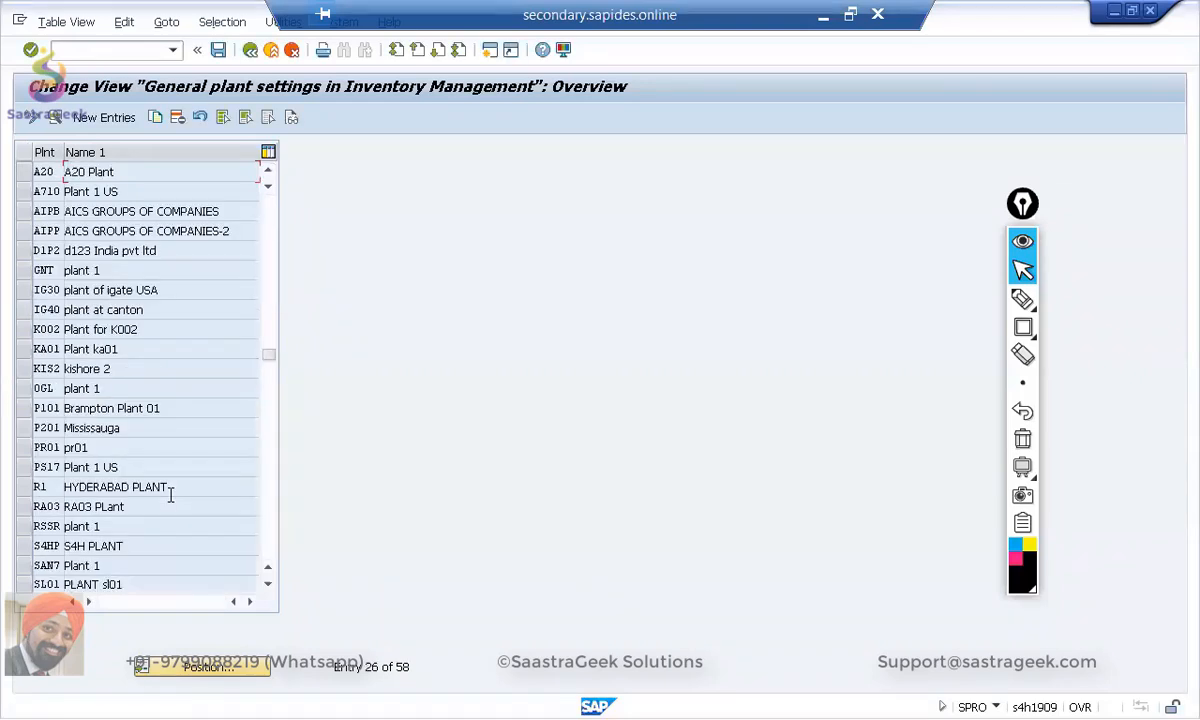
{"action": "left_click", "coordinate": [26, 173]}
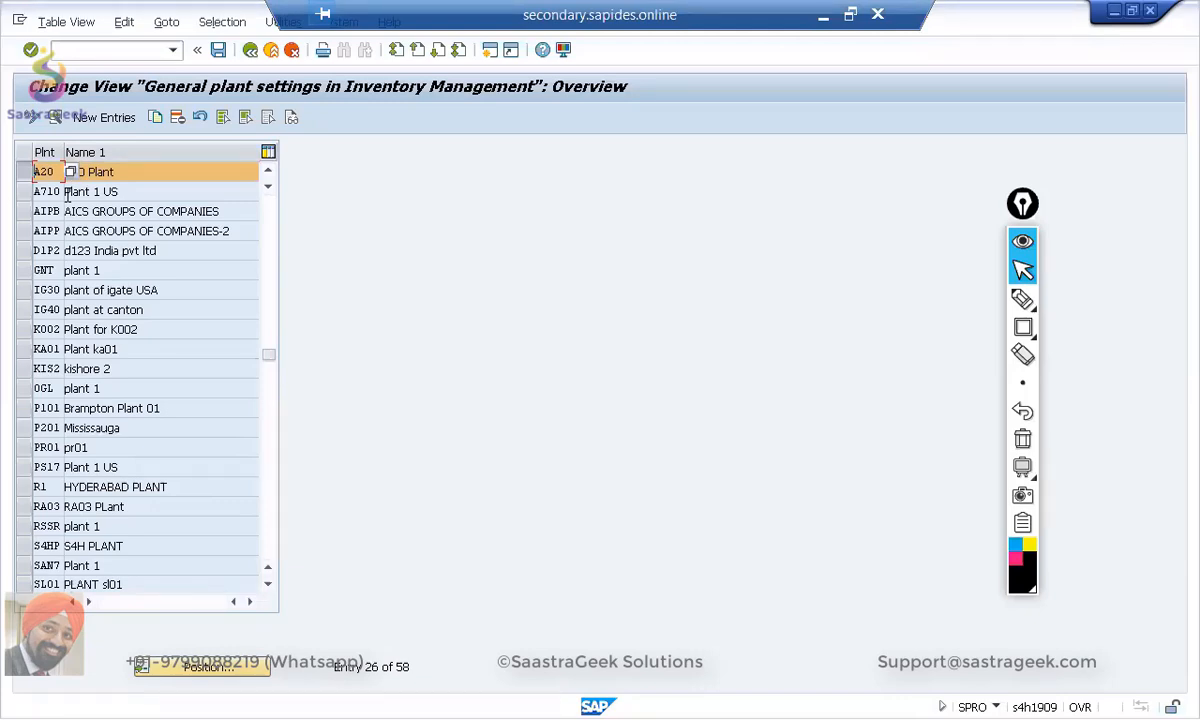
{"action": "left_click", "coordinate": [156, 118]}
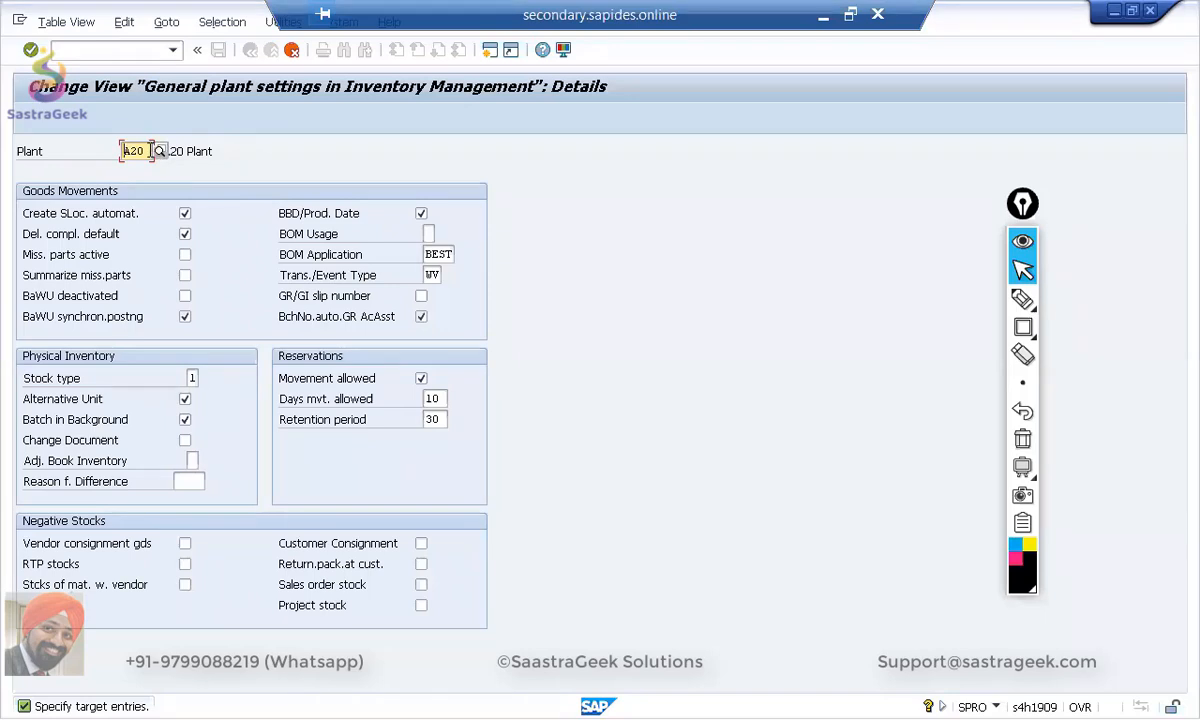
{"action": "double_click", "coordinate": [127, 150]}
{"action": "type", "text": "SG02"}
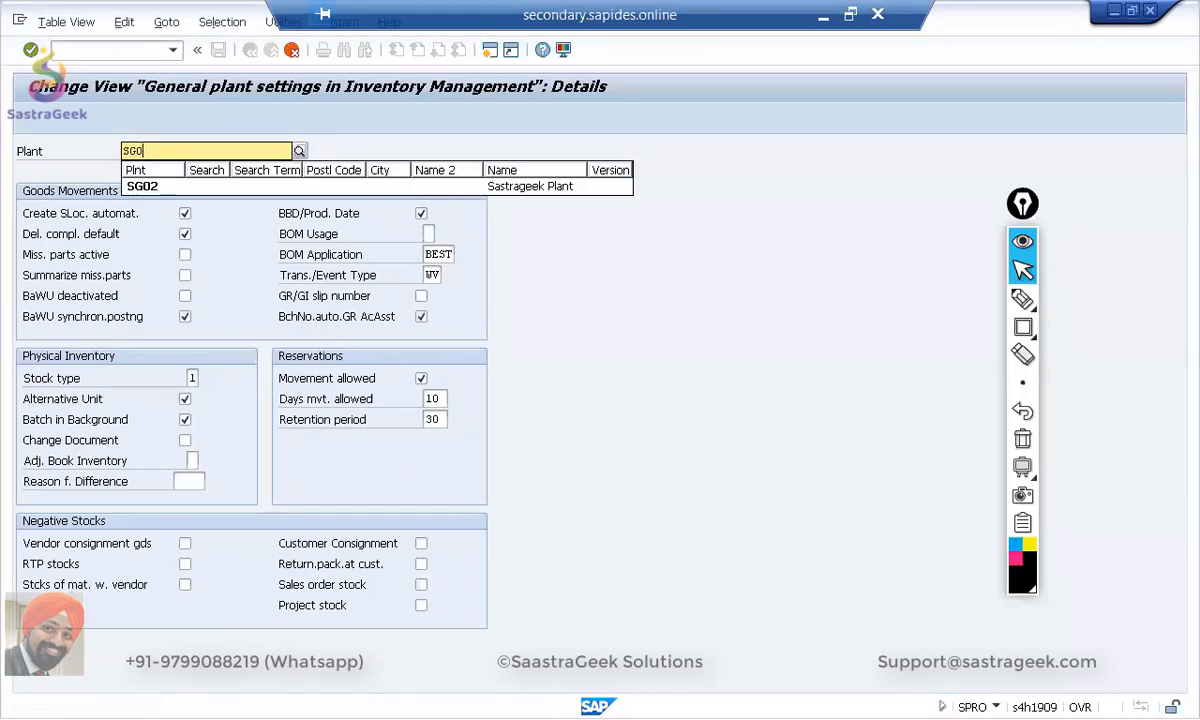
{"action": "key", "text": "Return"}
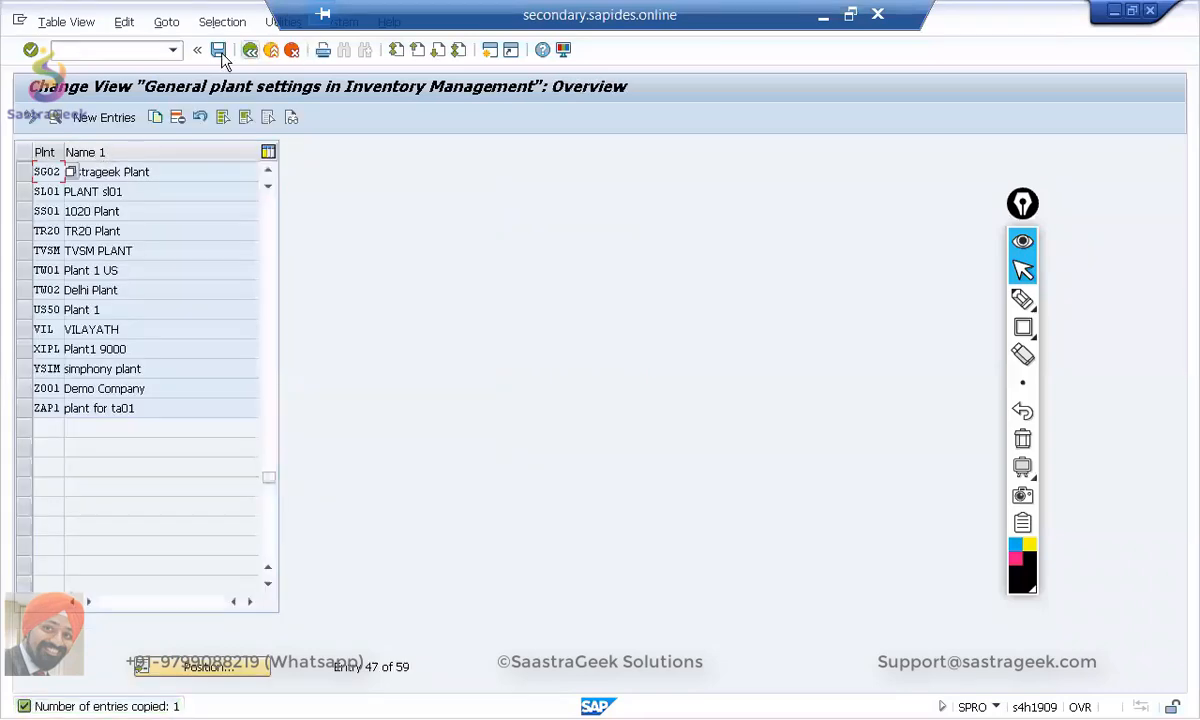
Step: Save the plant parameters to the "Sastrageek SG02 Company Set Up" customizing request and return to the IMG
{"action": "left_click", "coordinate": [218, 50]}
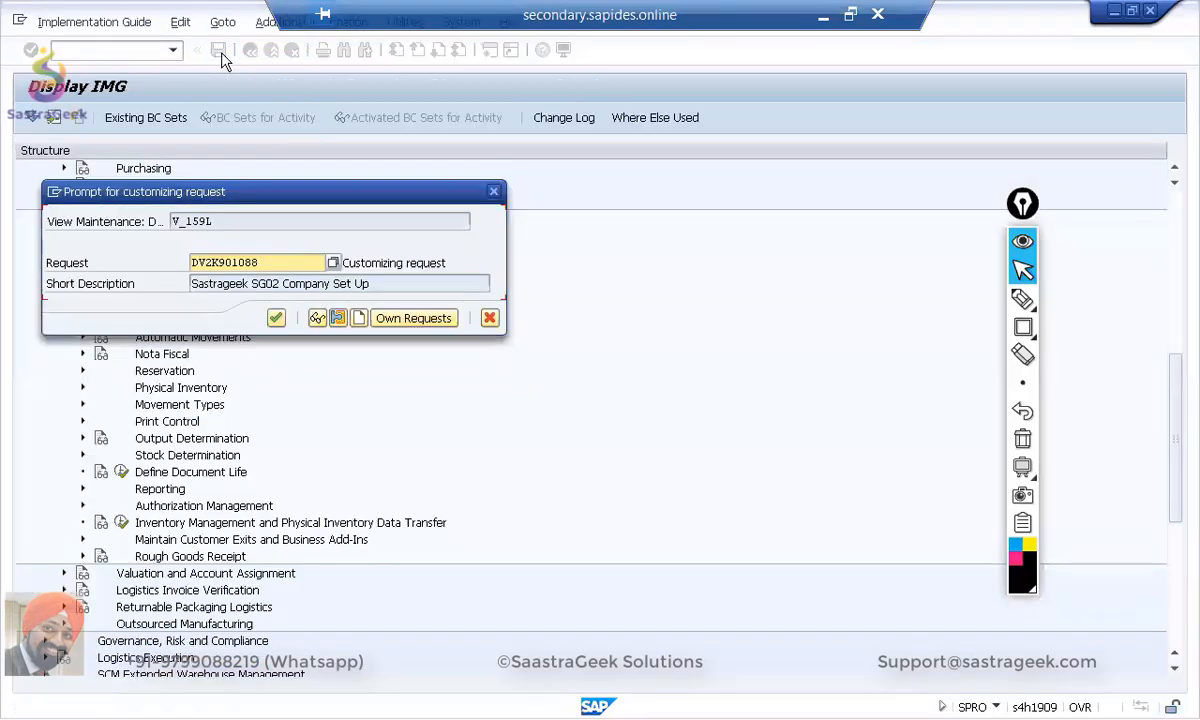
{"action": "left_click", "coordinate": [276, 318]}
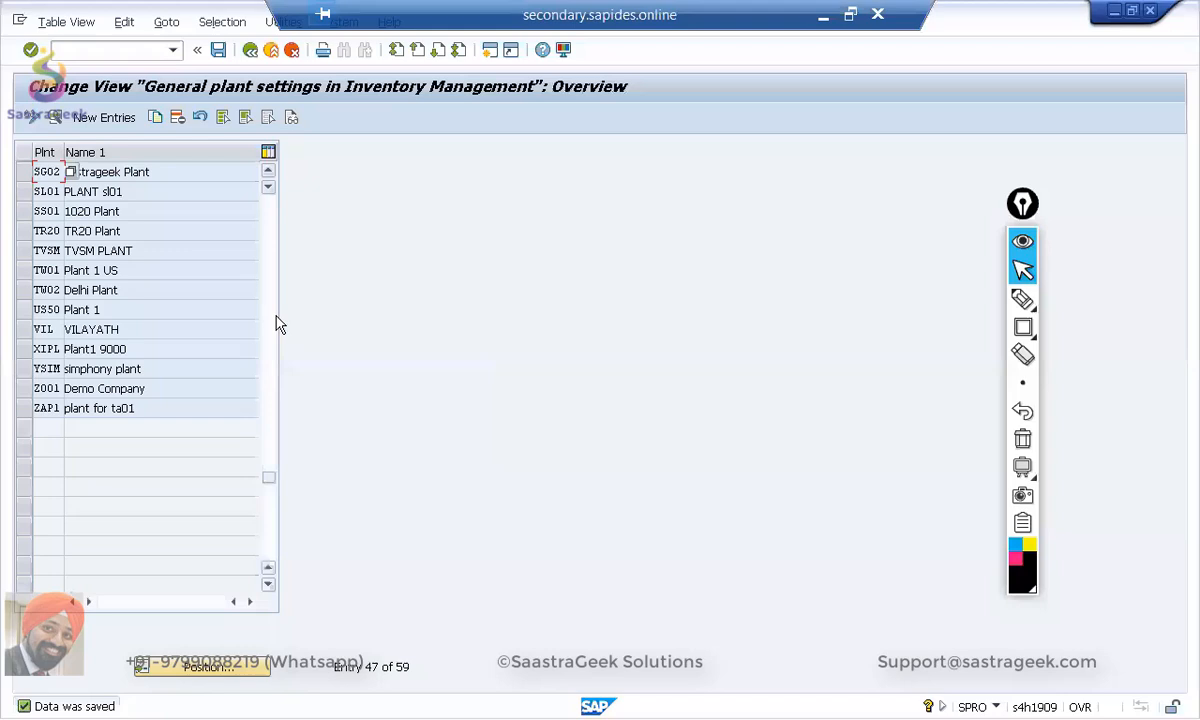
{"action": "left_click", "coordinate": [249, 51]}
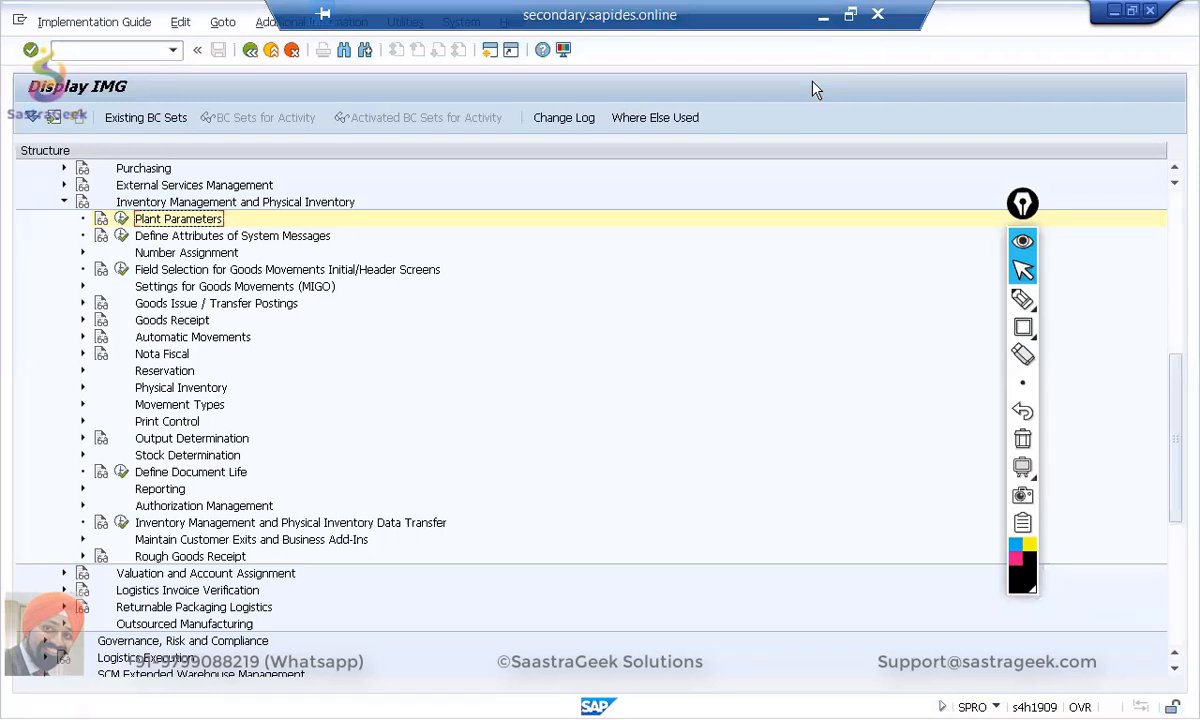
Step: Switch to Chrome, load sastrageek.com in a new tab and open the site's Forum page
{"action": "left_click", "coordinate": [823, 19]}
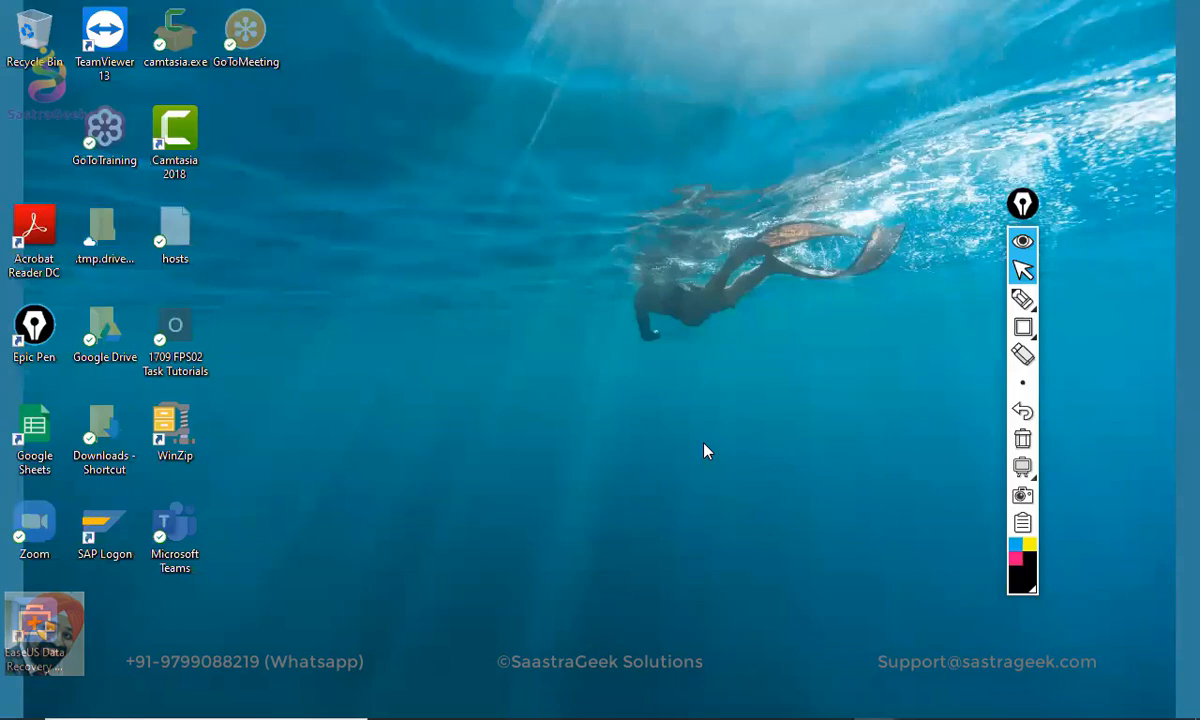
{"action": "left_click", "coordinate": [615, 700]}
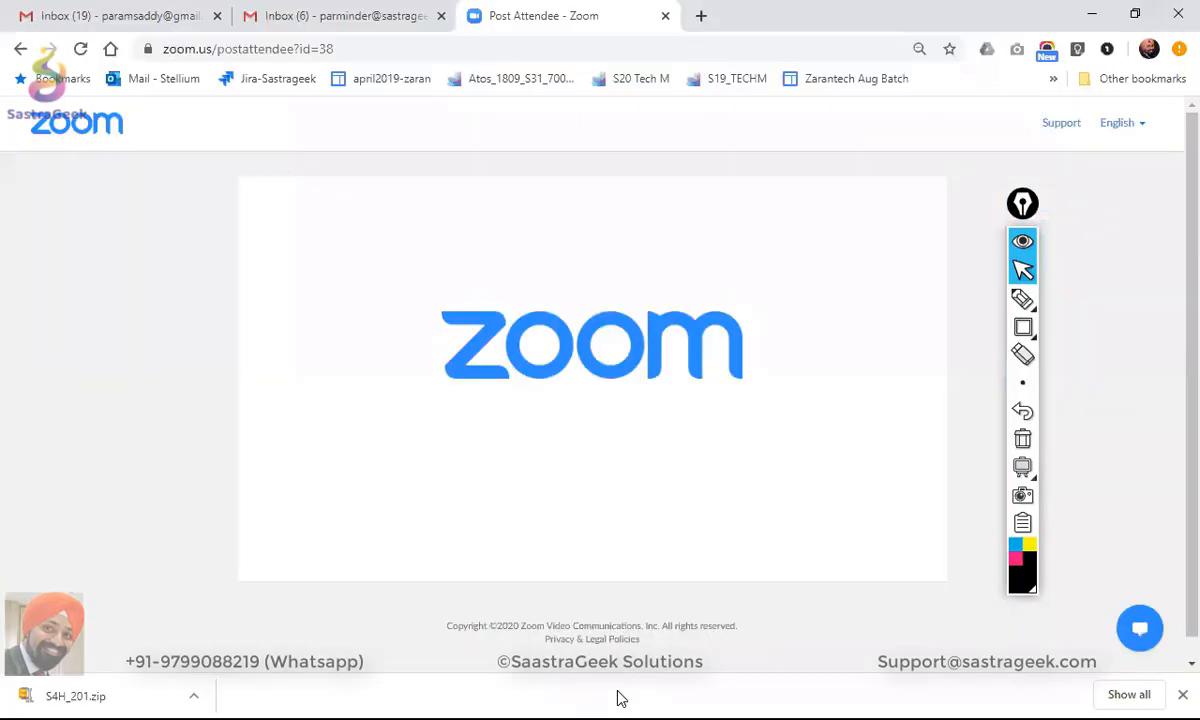
{"action": "left_click", "coordinate": [701, 15]}
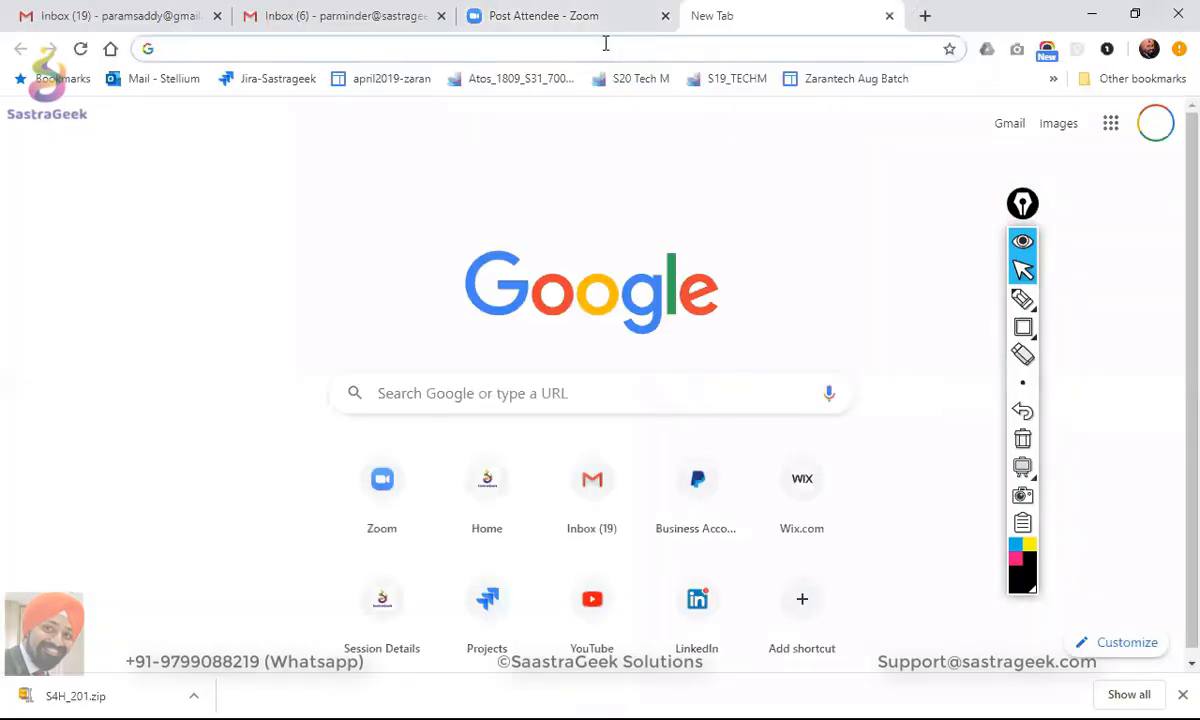
{"action": "type", "text": "sastr"}
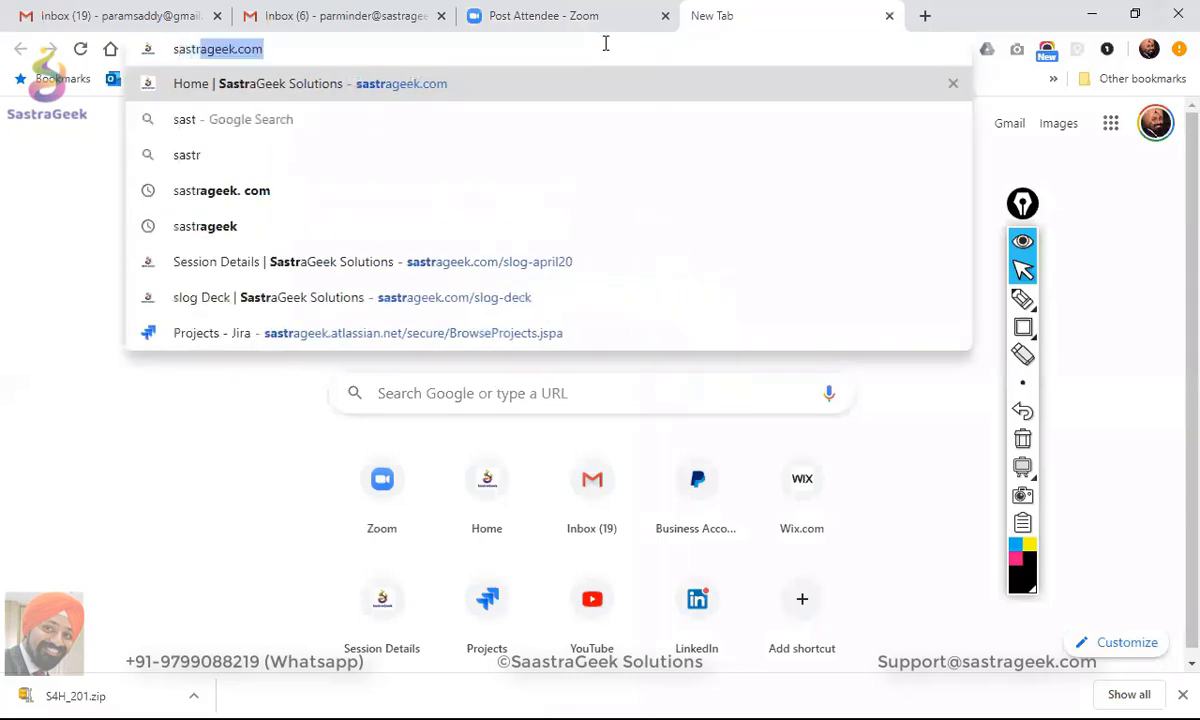
{"action": "key", "text": "Return"}
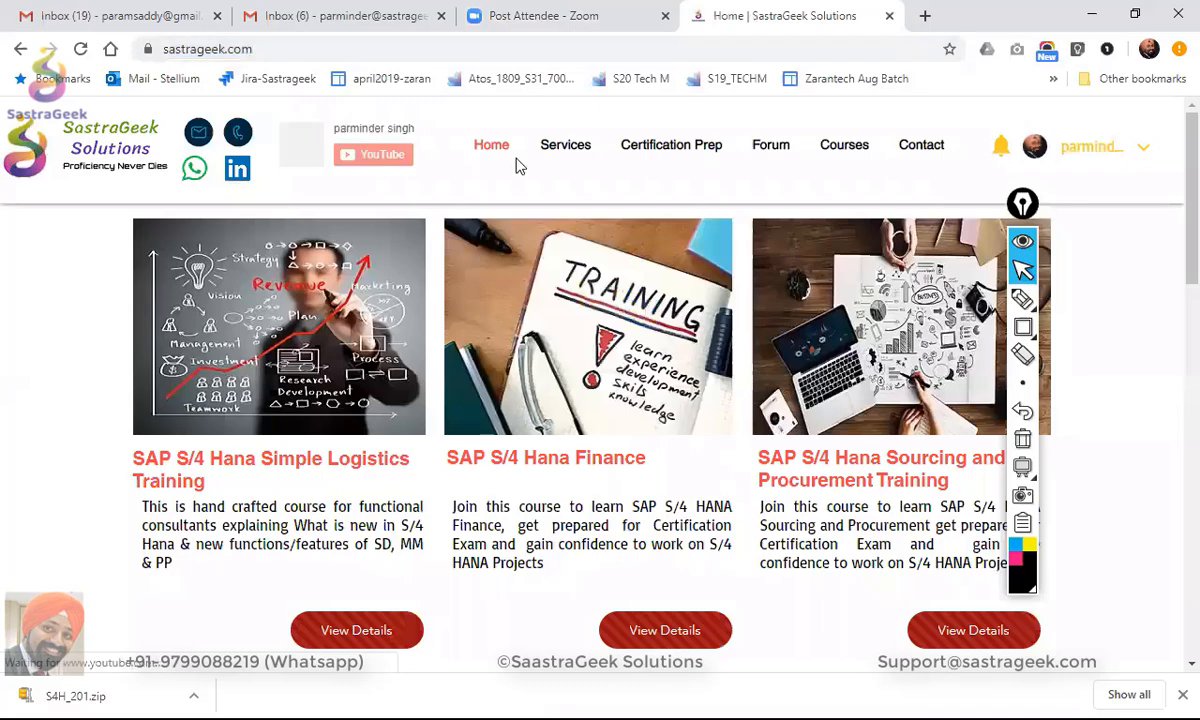
{"action": "left_click", "coordinate": [772, 152]}
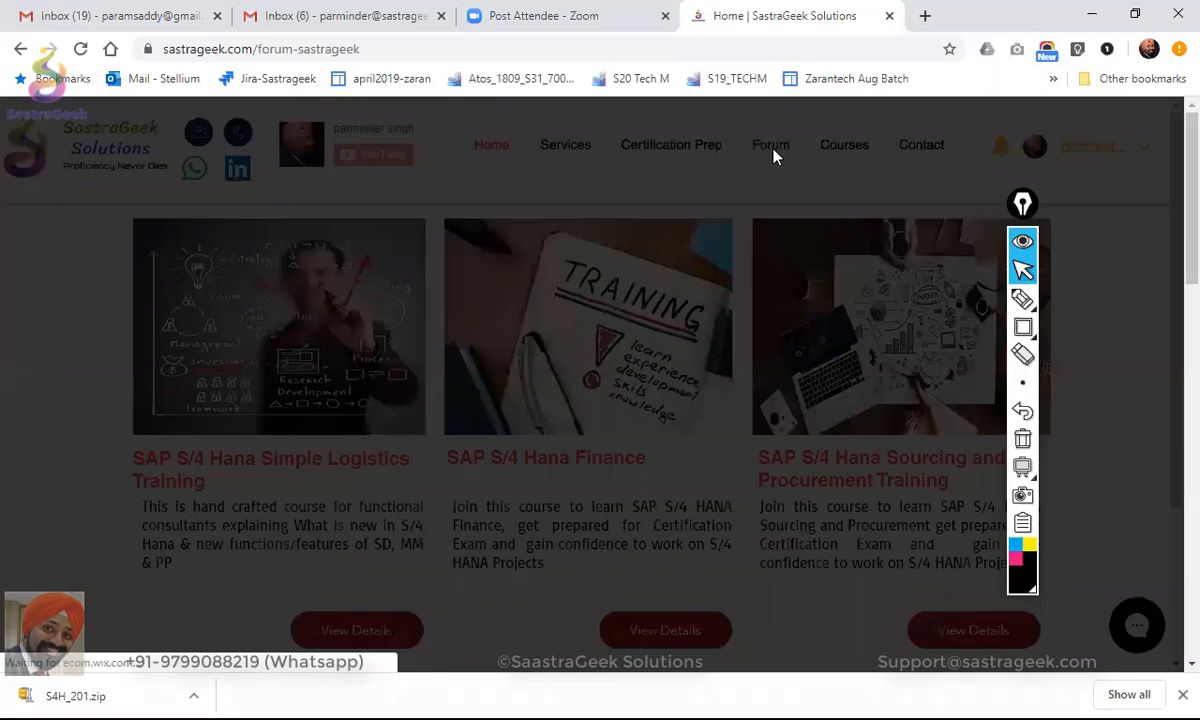